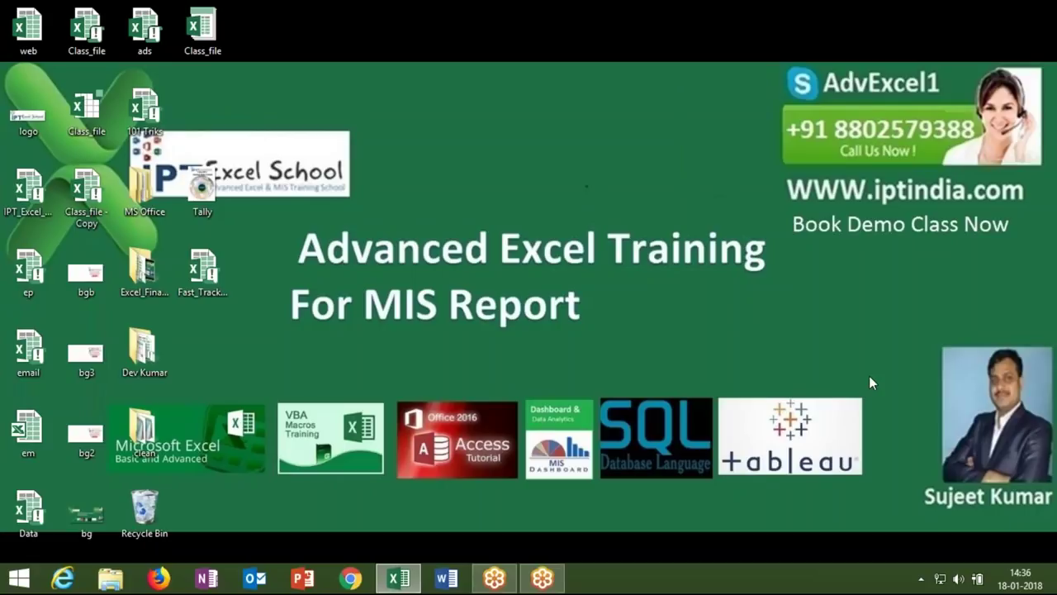
Close Class_file without saving changes and reopen it from its desktop icon
left_click(401, 580)
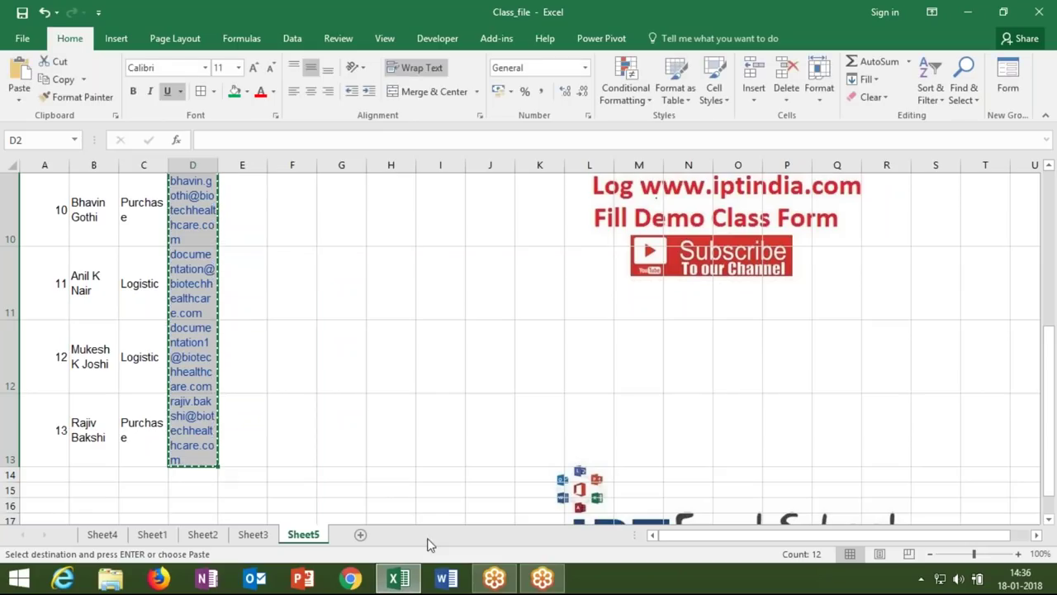
scroll(428, 544, "up", 3)
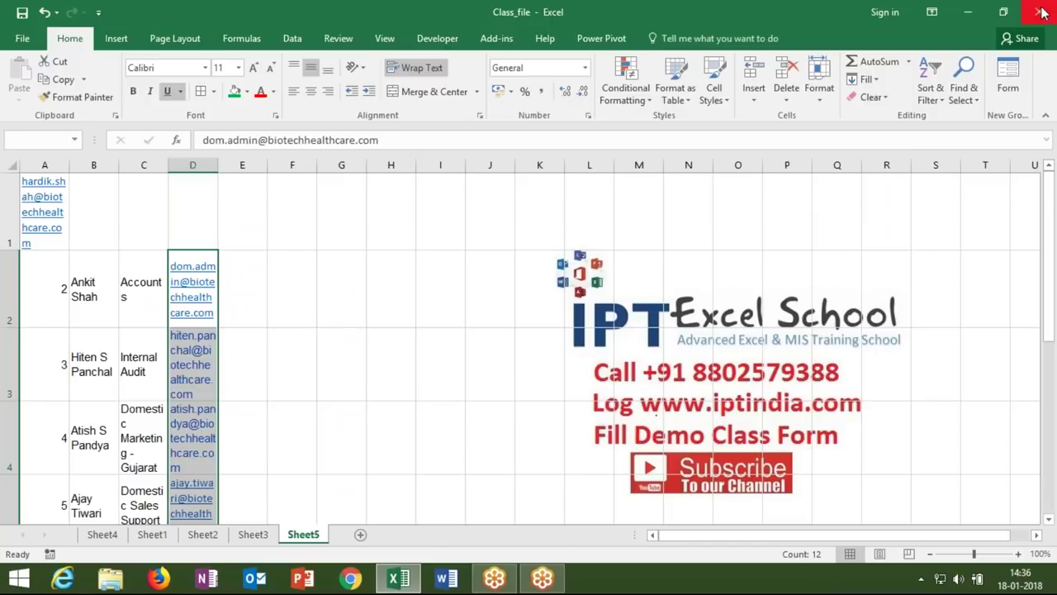
key("alt+F4")
left_click(546, 306)
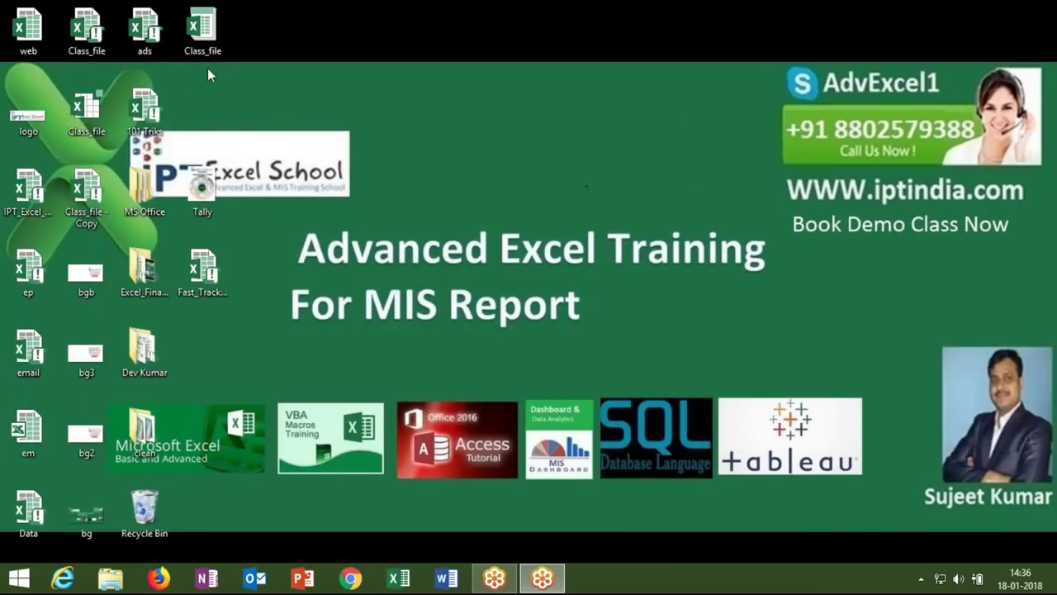
left_click(89, 33)
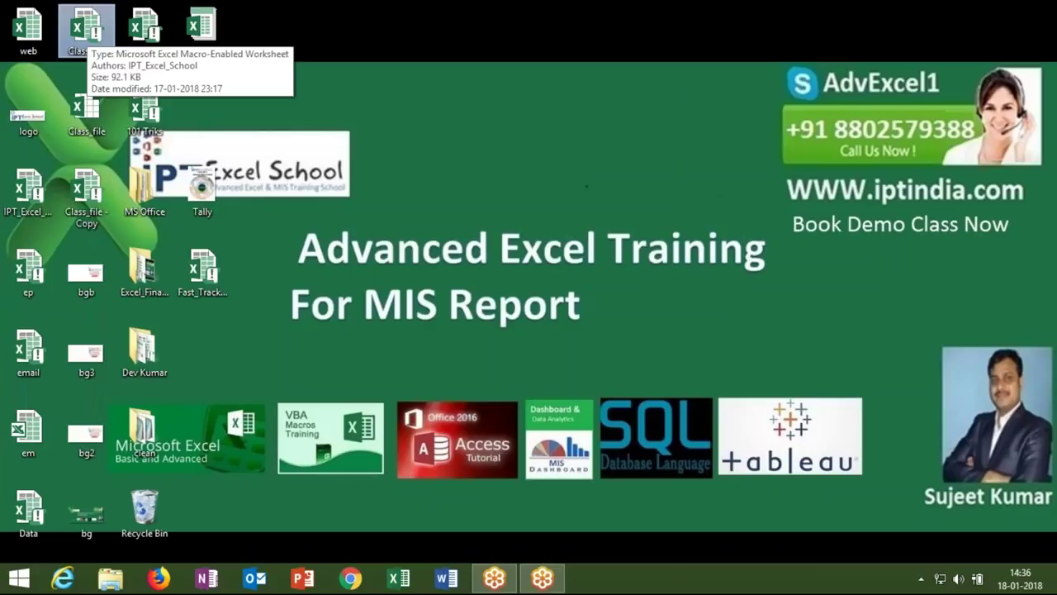
double_click(87, 29)
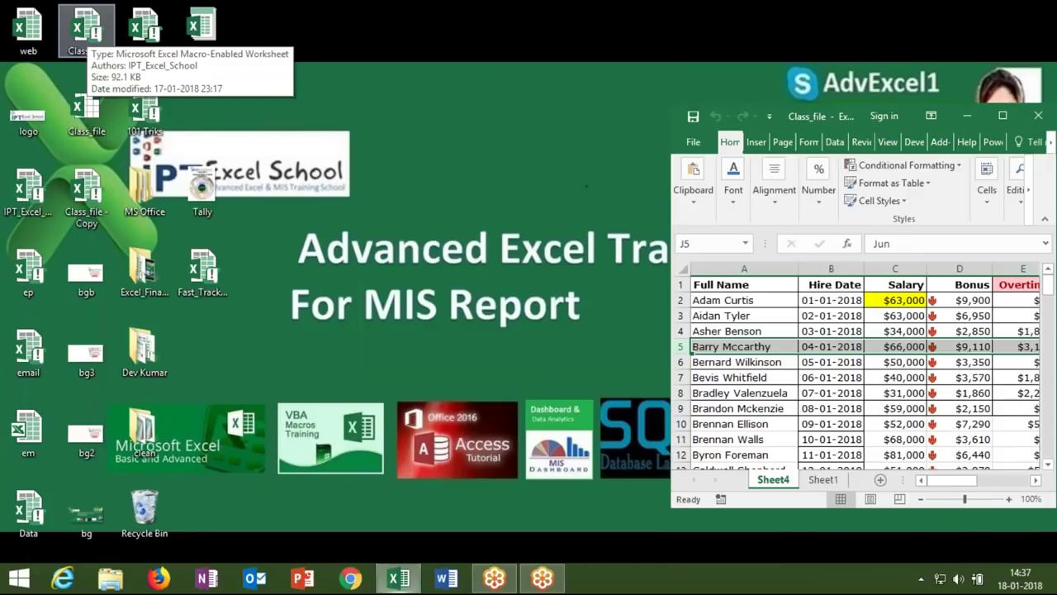
Maximize the workbook and clear the Month/Sales table on Sheet1
double_click(798, 118)
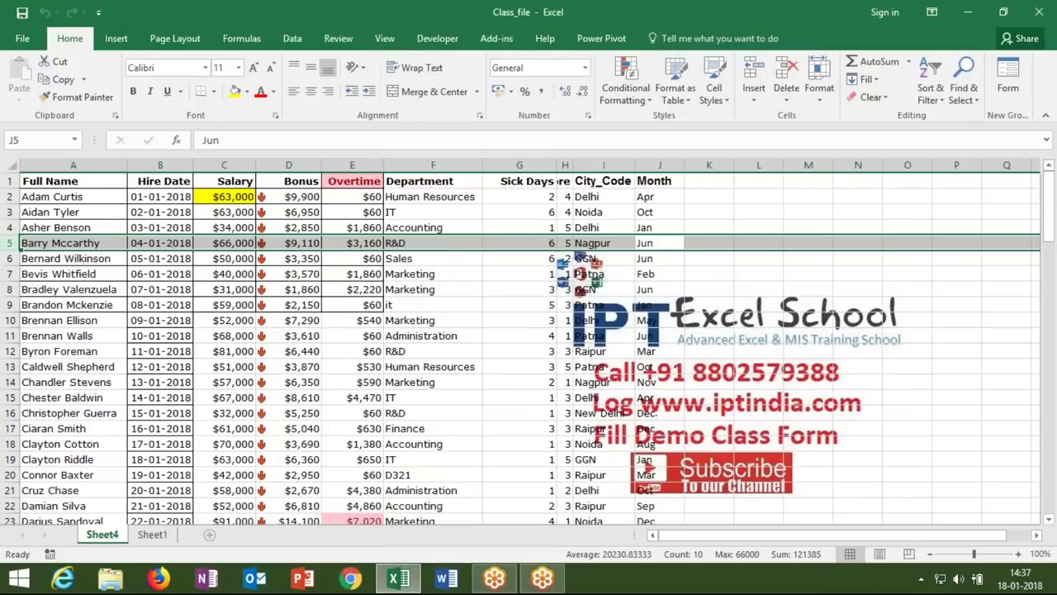
left_click(153, 535)
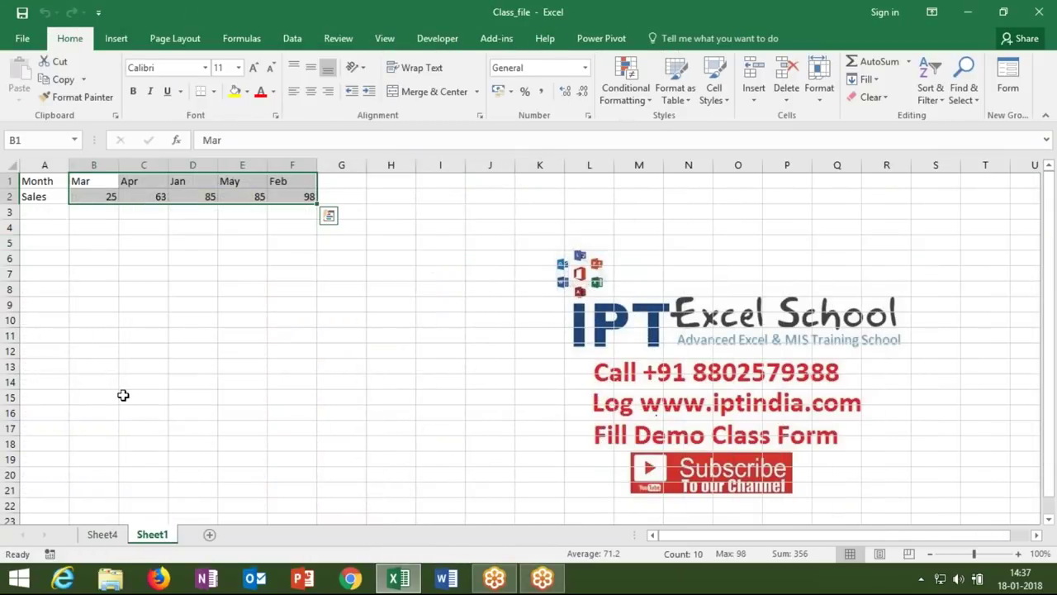
left_click_drag(70, 198, 328, 194)
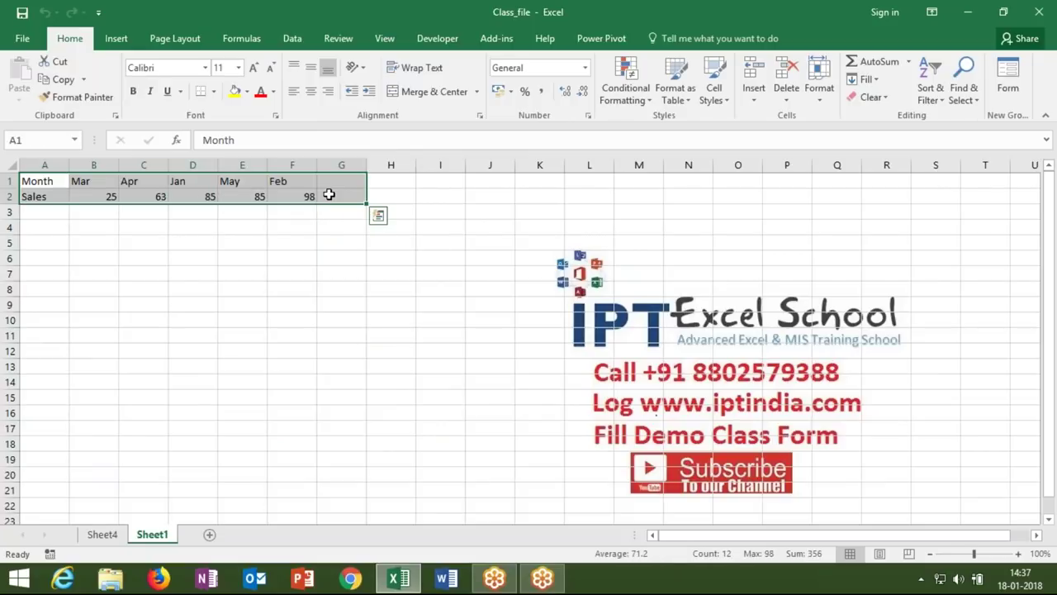
key("Delete")
Enter =Sheet4!A1 in A1 and fill the link across to column G and down to row 10
left_click(38, 179)
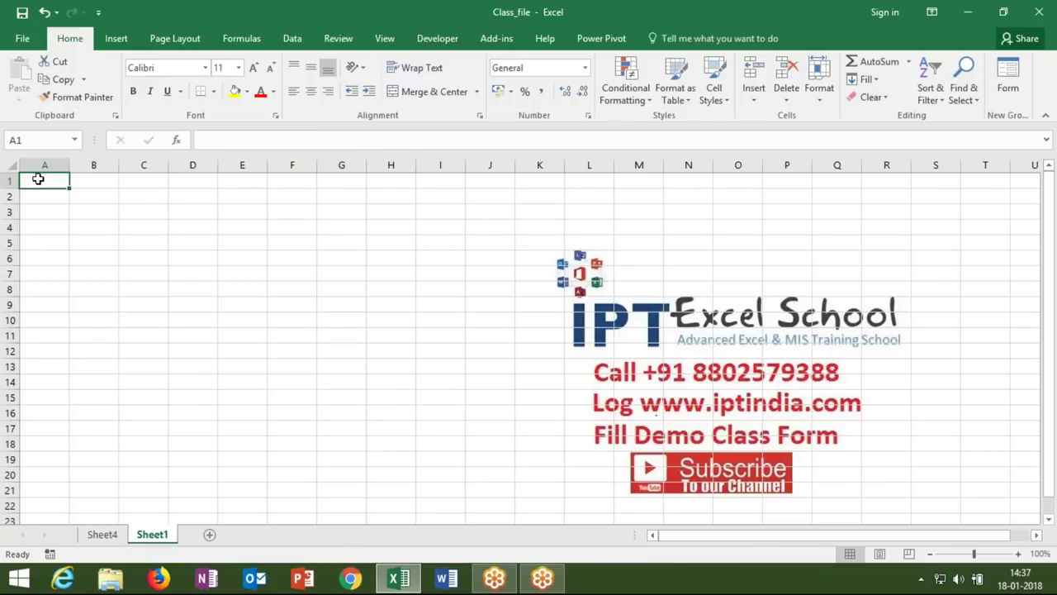
type("=")
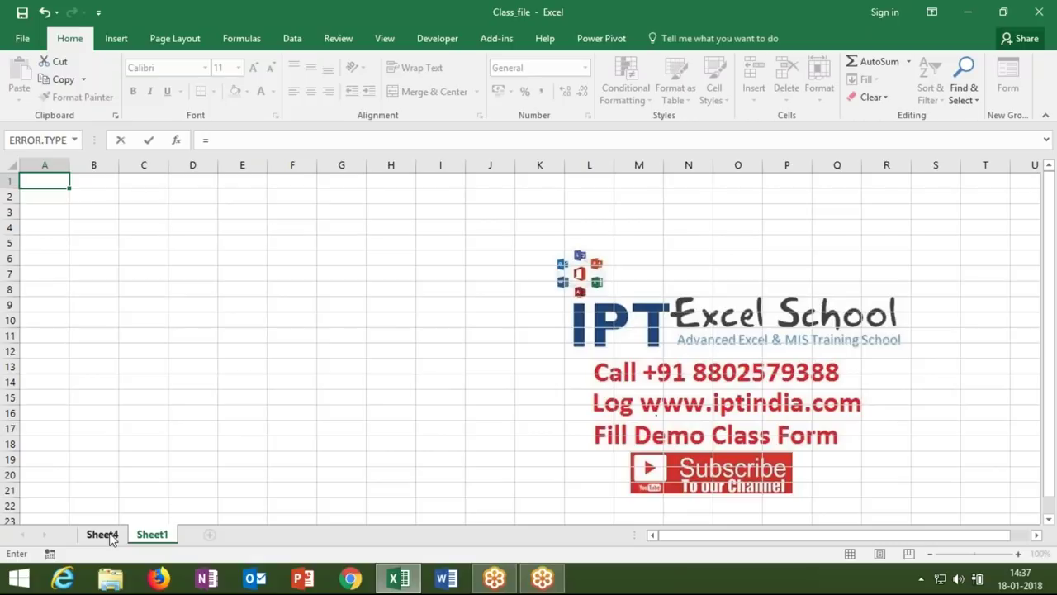
left_click(110, 536)
left_click(50, 176)
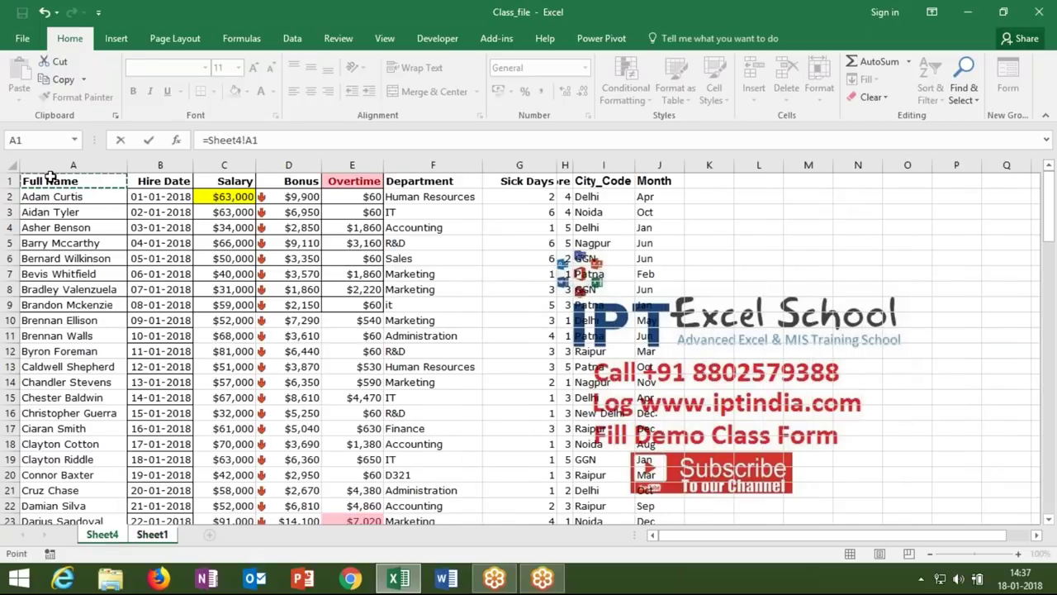
key("Return")
left_click(51, 180)
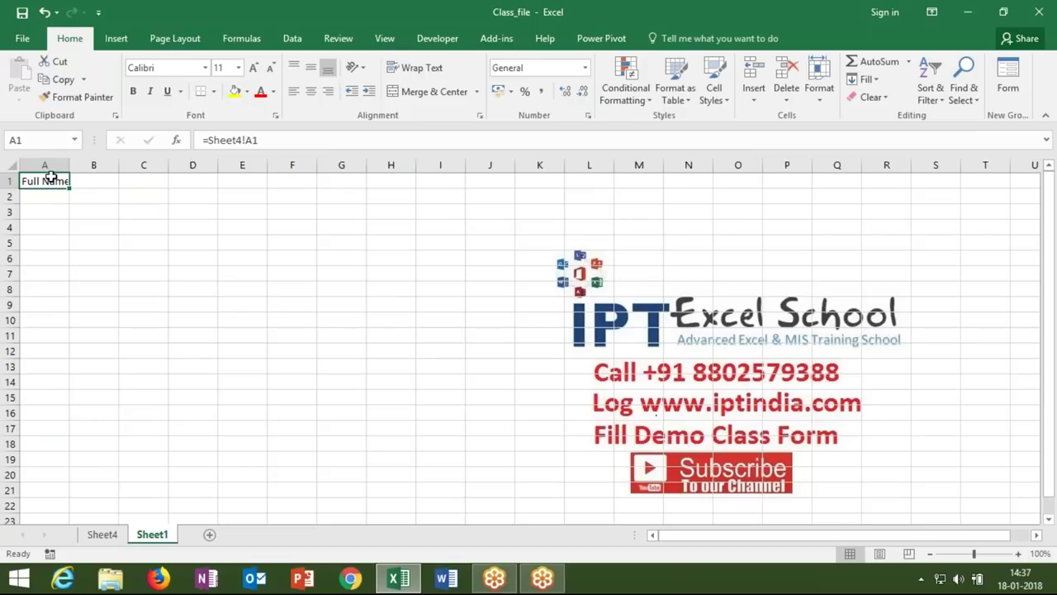
left_click_drag(69, 191, 363, 185)
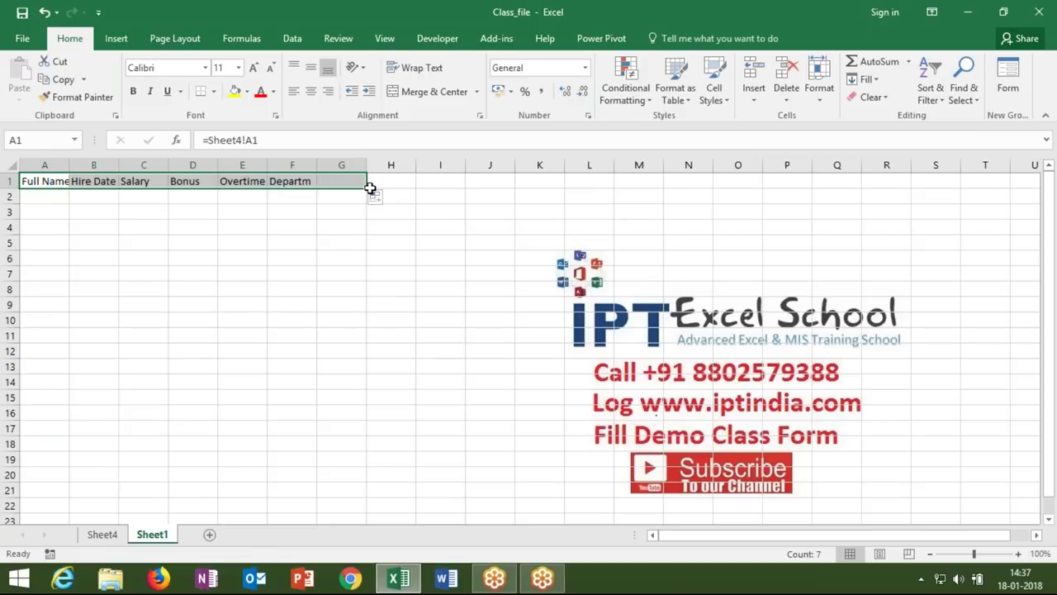
left_click_drag(380, 327, 378, 334)
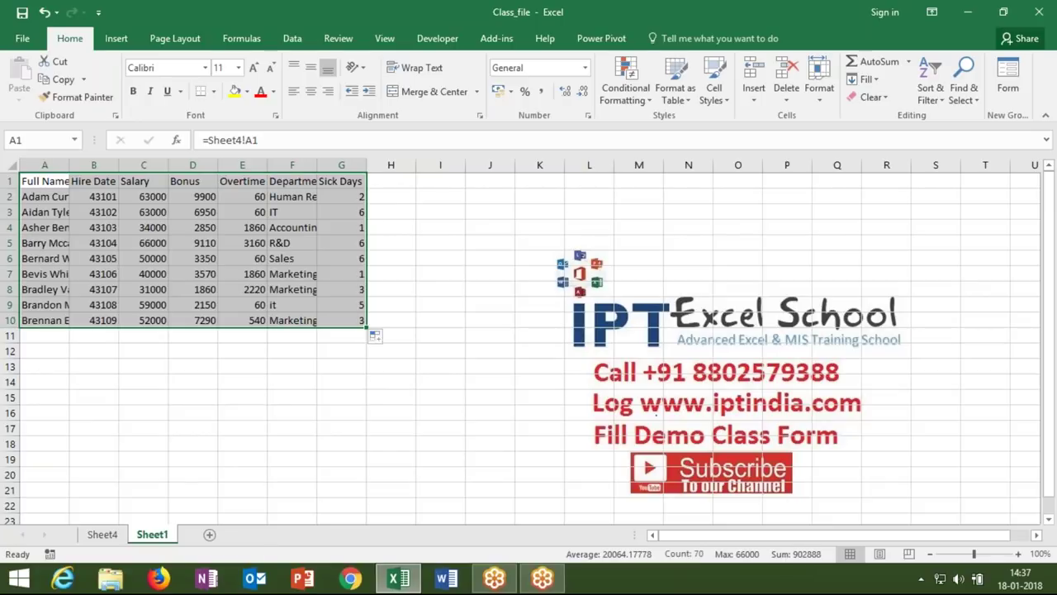
left_click_drag(367, 328, 368, 329)
Delete everything in columns A through G, returning to cell A1
left_click_drag(341, 164, 45, 164)
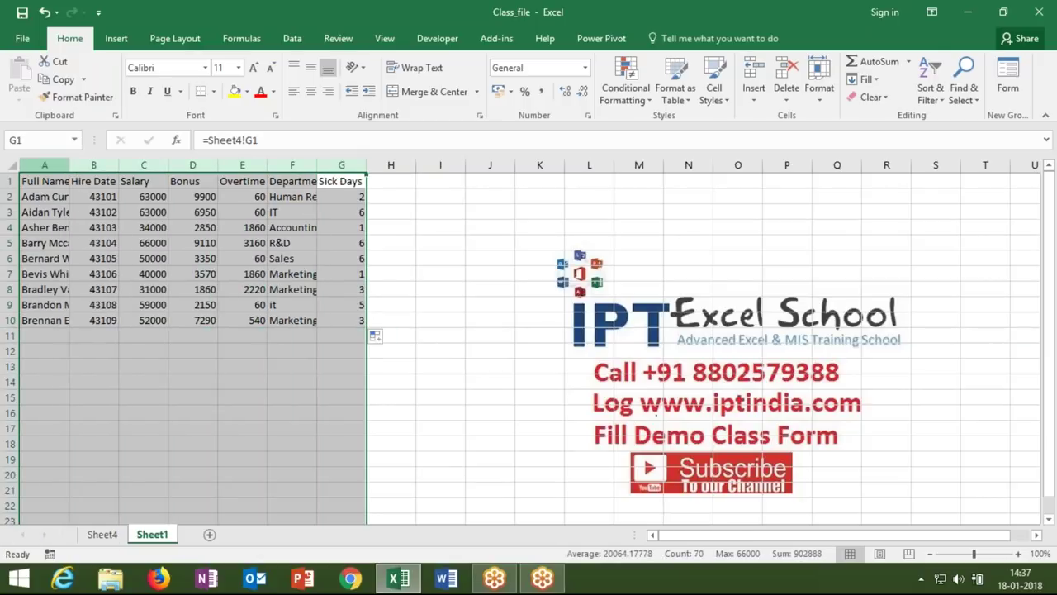
key("Delete")
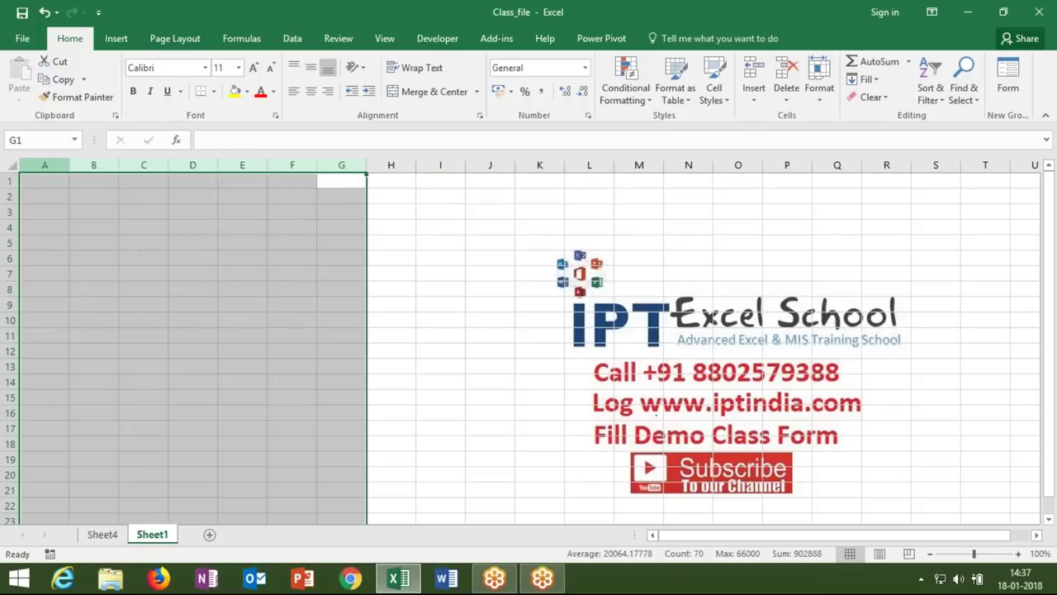
left_click(341, 180)
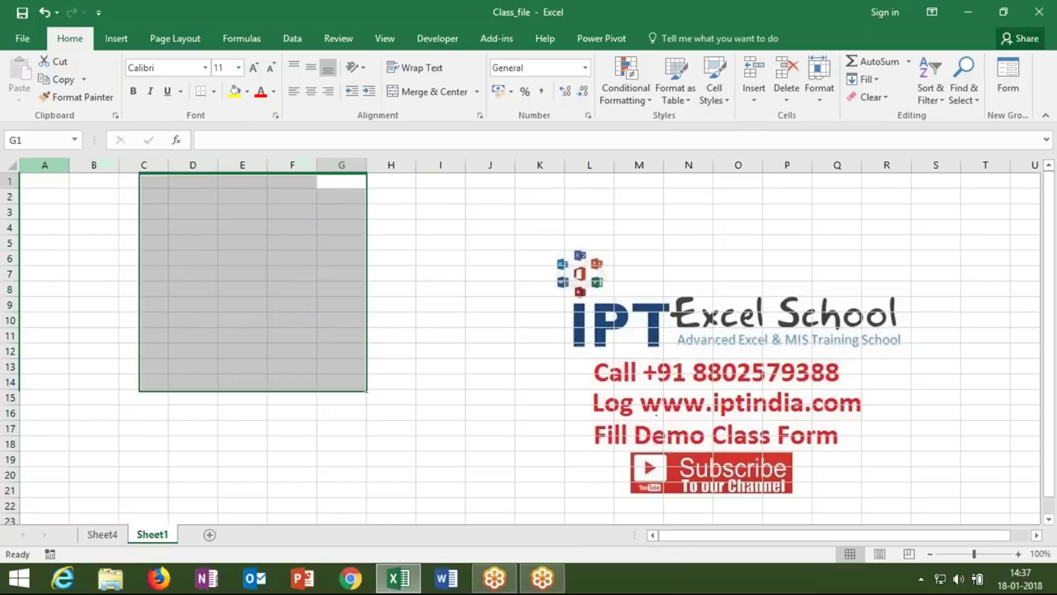
key("Left")
key("Left")
key("Left")
key("Left")
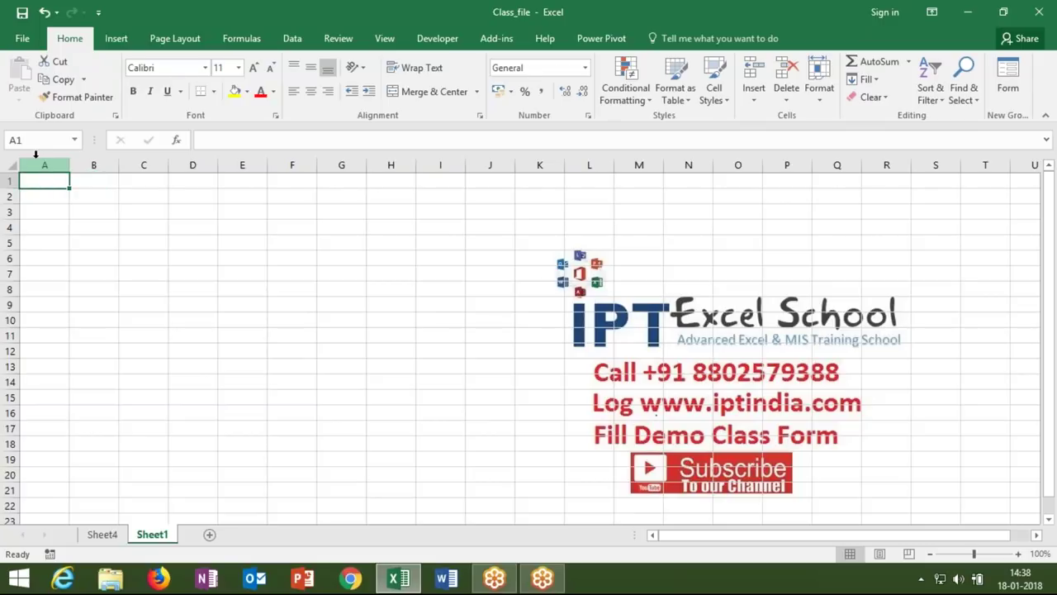
left_click(295, 39)
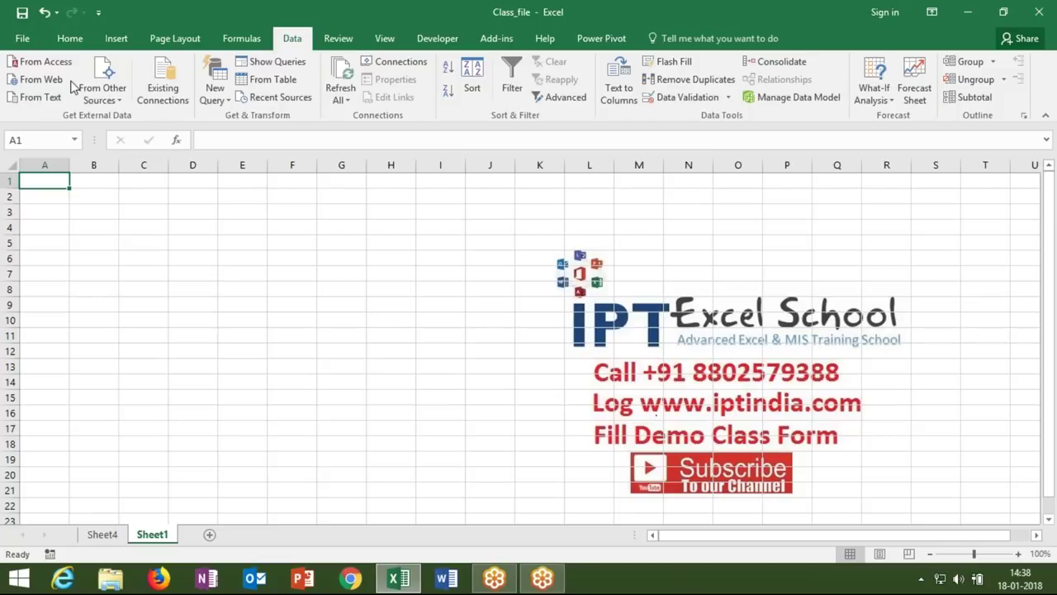
Use From Access with All Files shown to open the Data workbook on the Desktop
left_click(42, 62)
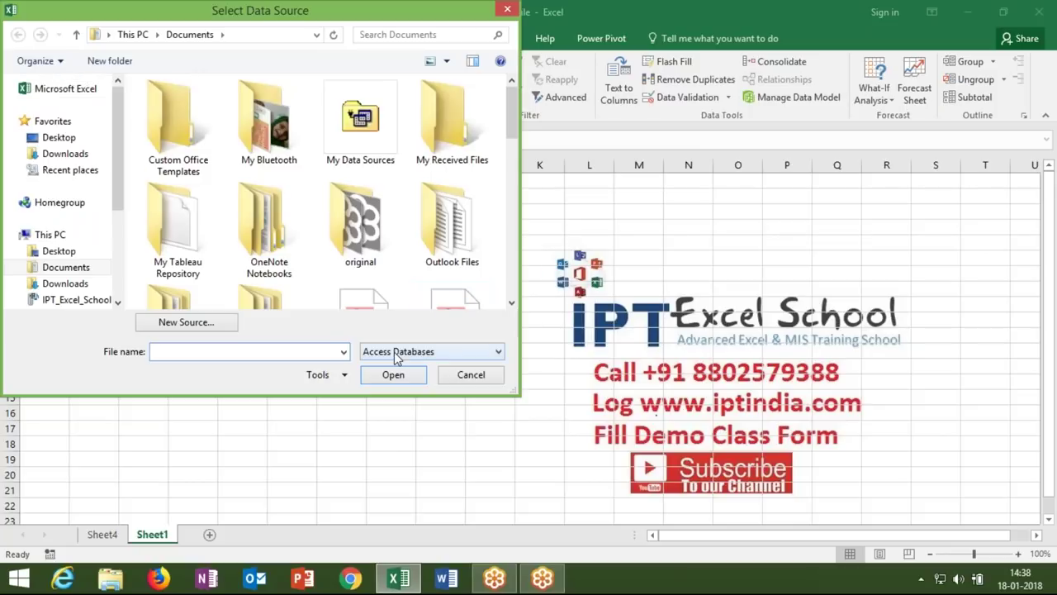
left_click(395, 353)
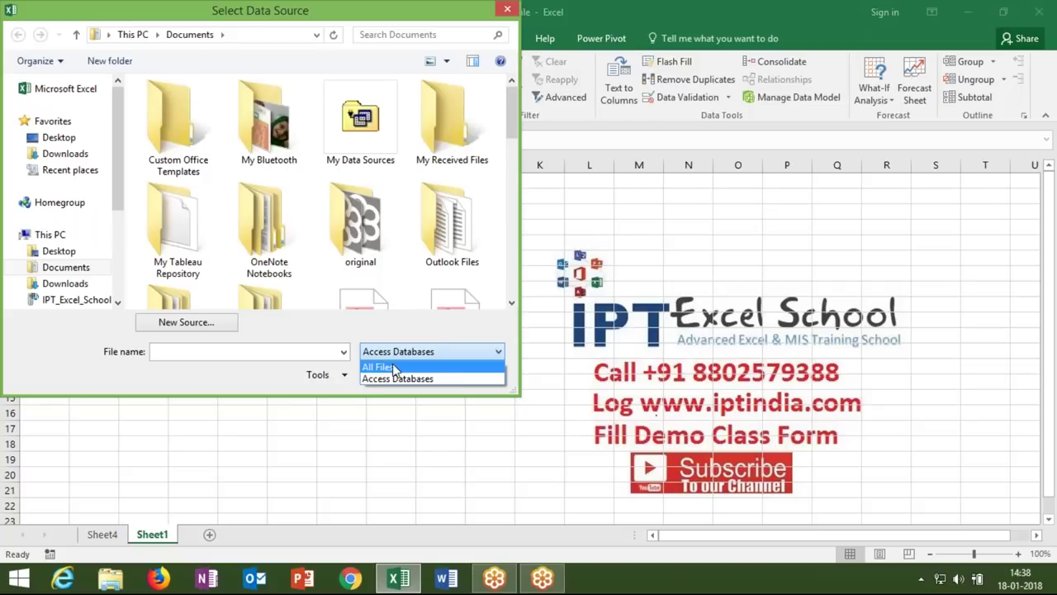
left_click(394, 368)
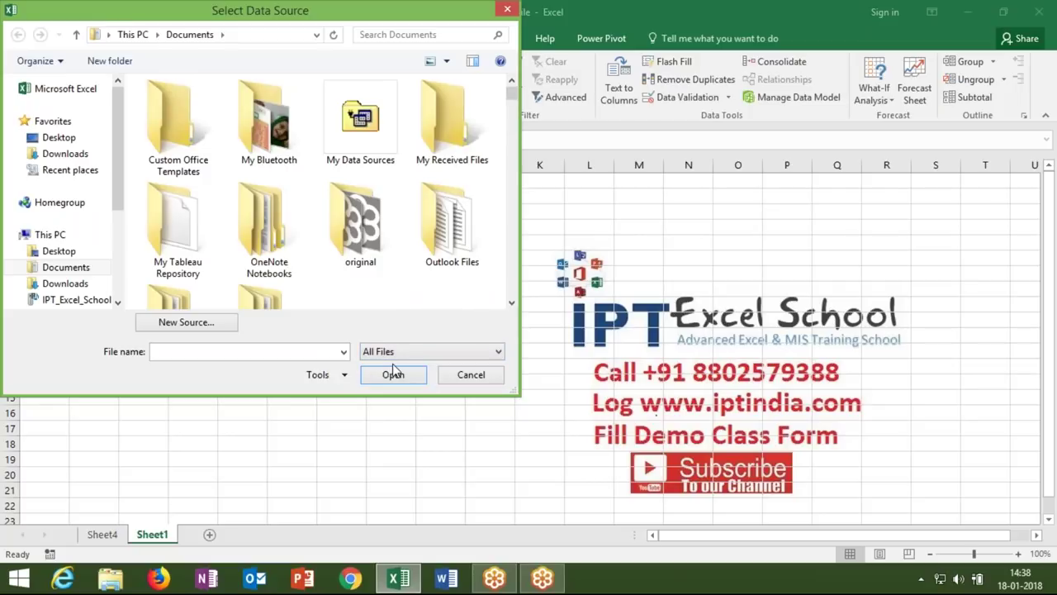
left_click(55, 141)
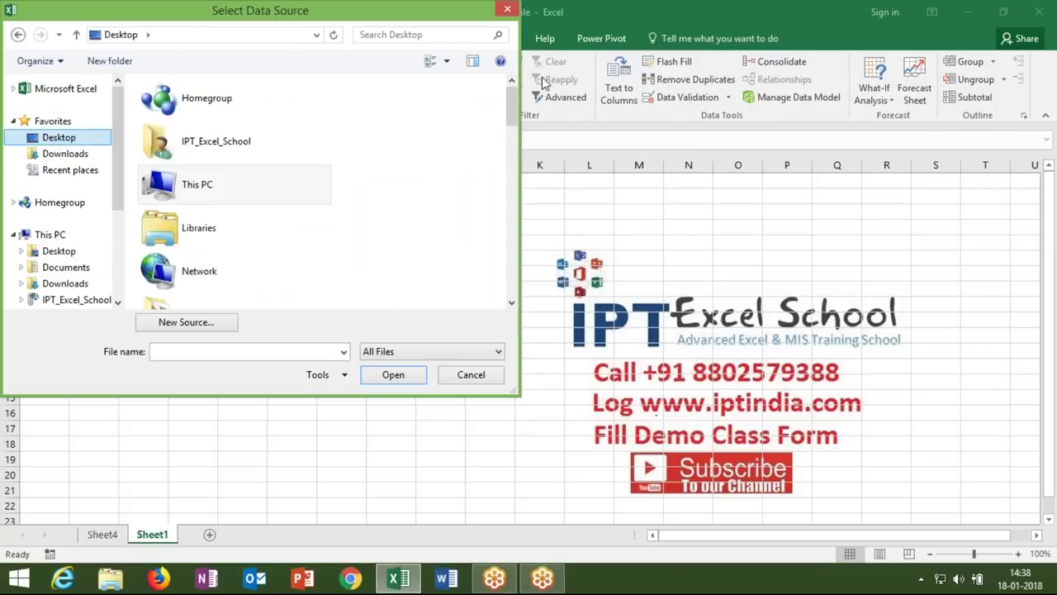
left_click_drag(514, 98, 505, 219)
left_click(268, 262)
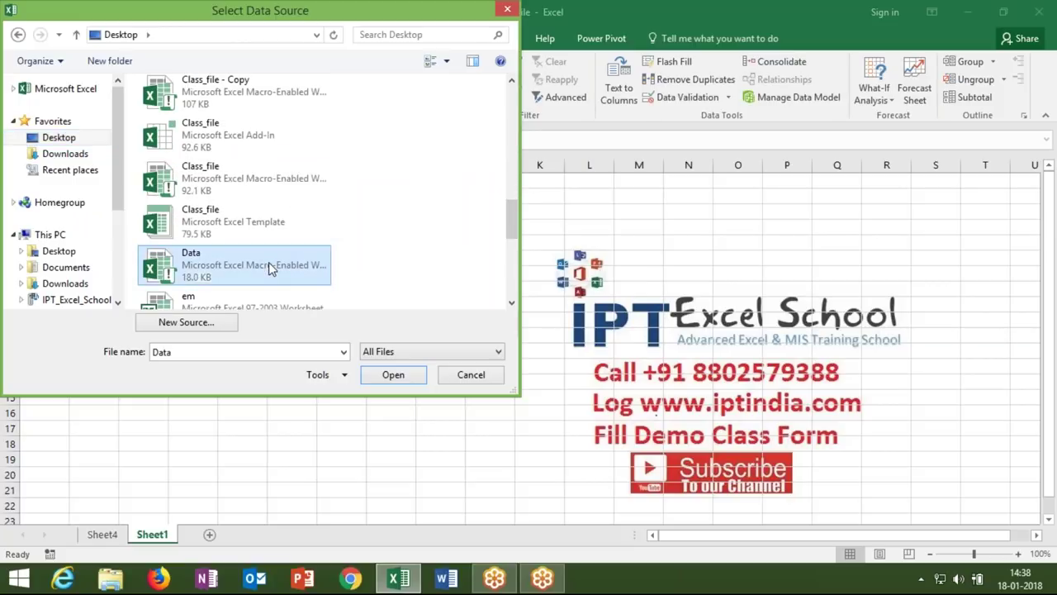
left_click(385, 376)
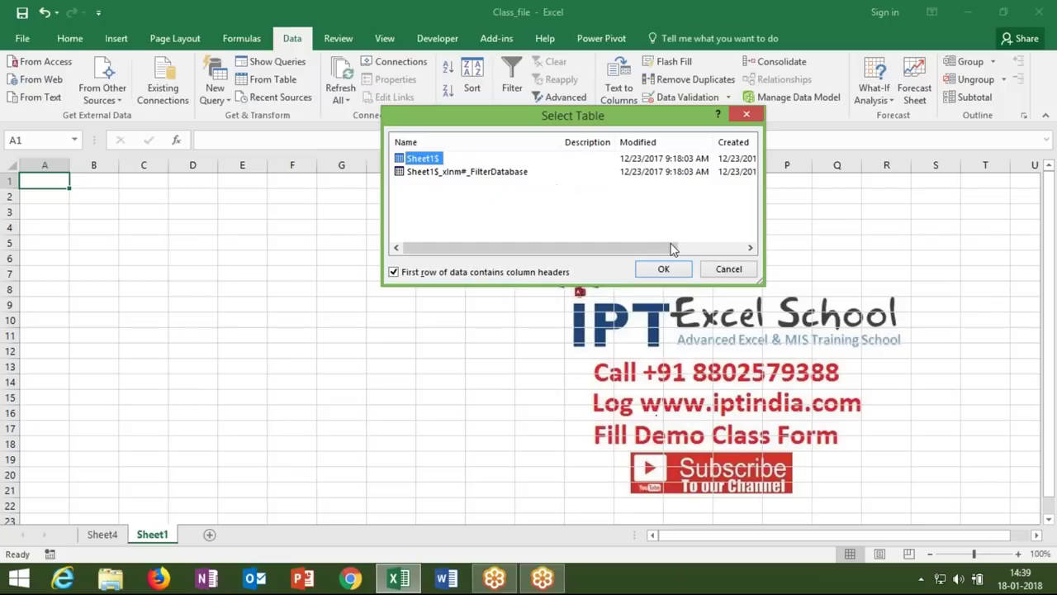
Import Sheet1$ as a table at $A$1, then refresh the table from its source
left_click(665, 270)
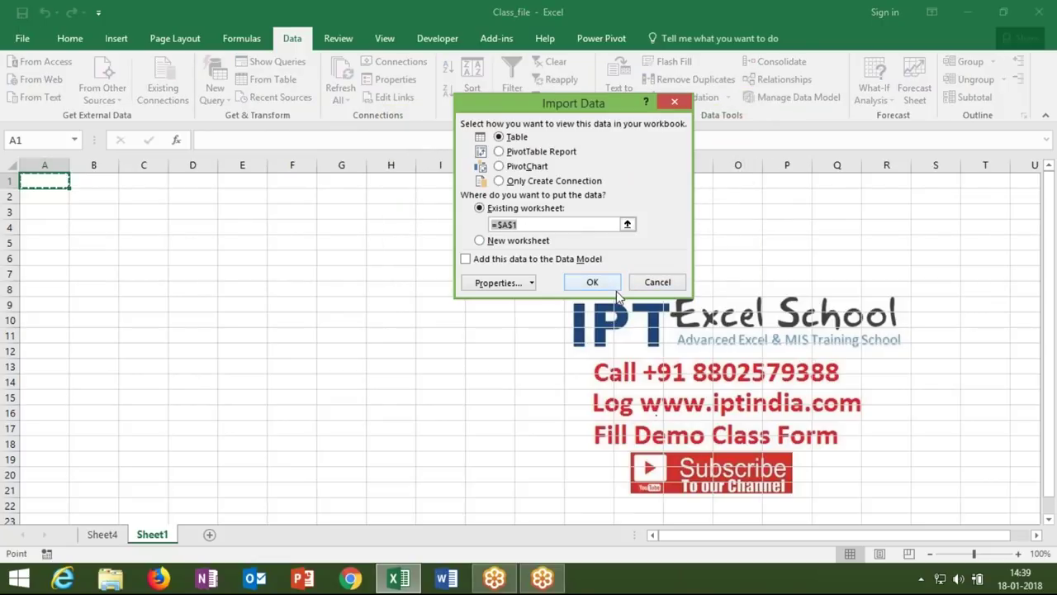
left_click(613, 288)
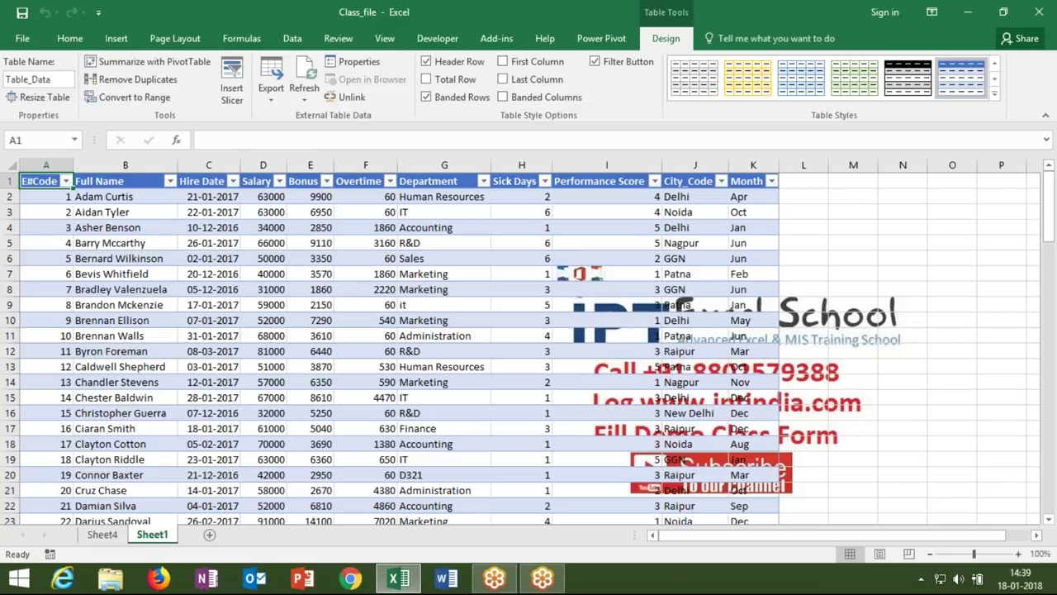
left_click(408, 327)
right_click(409, 327)
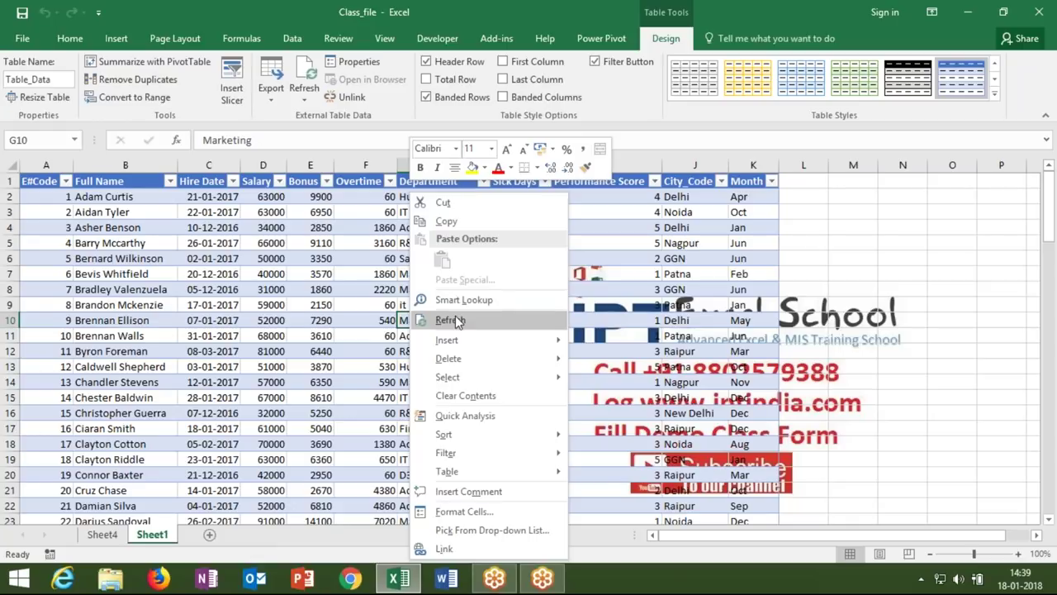
left_click(453, 320)
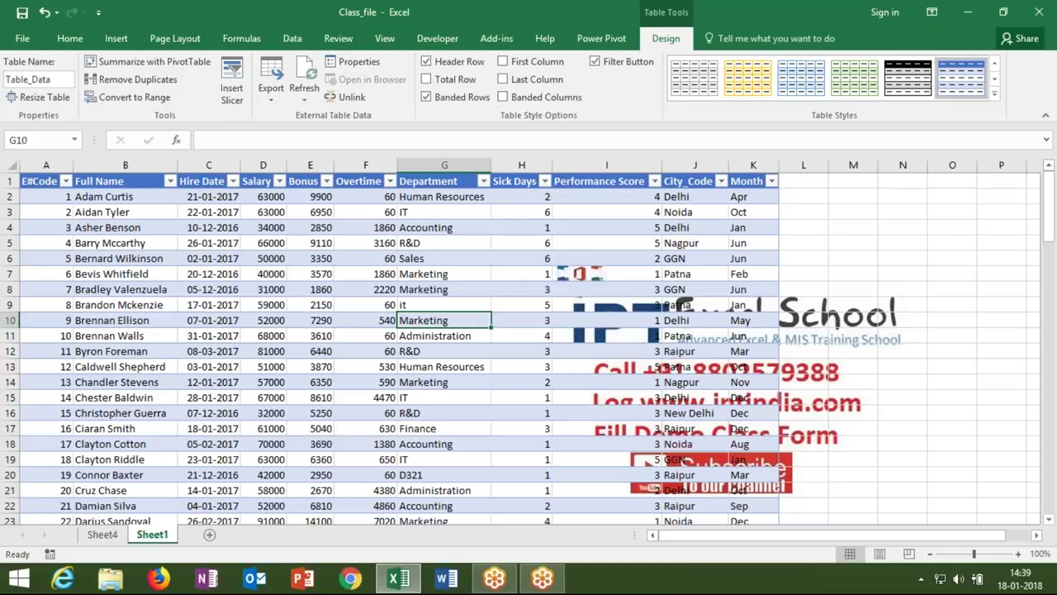
right_click(168, 541)
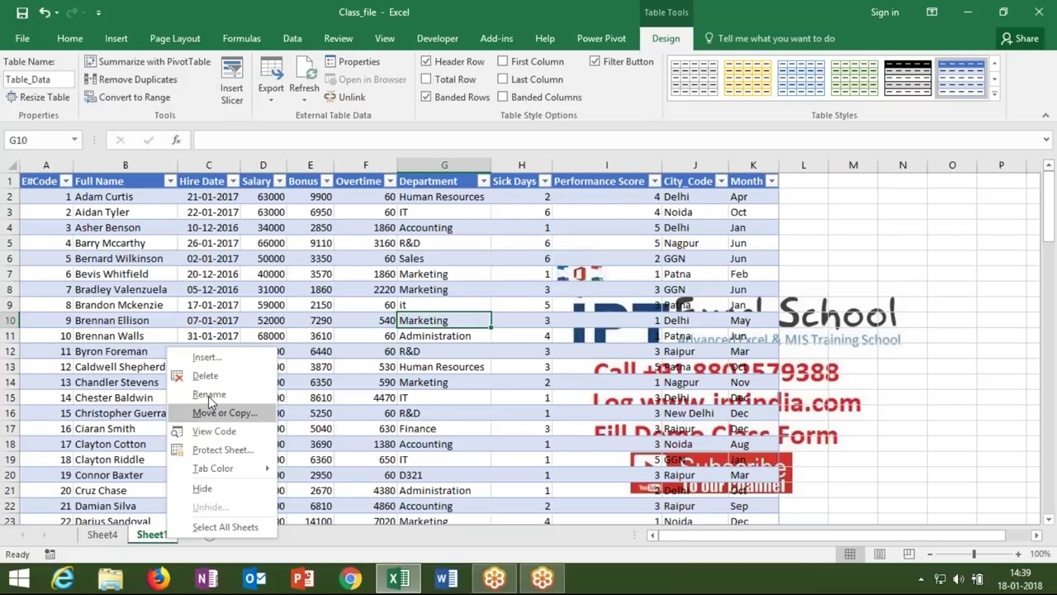
Delete the Sheet1 holding the employee table and add a new blank sheet
left_click(205, 376)
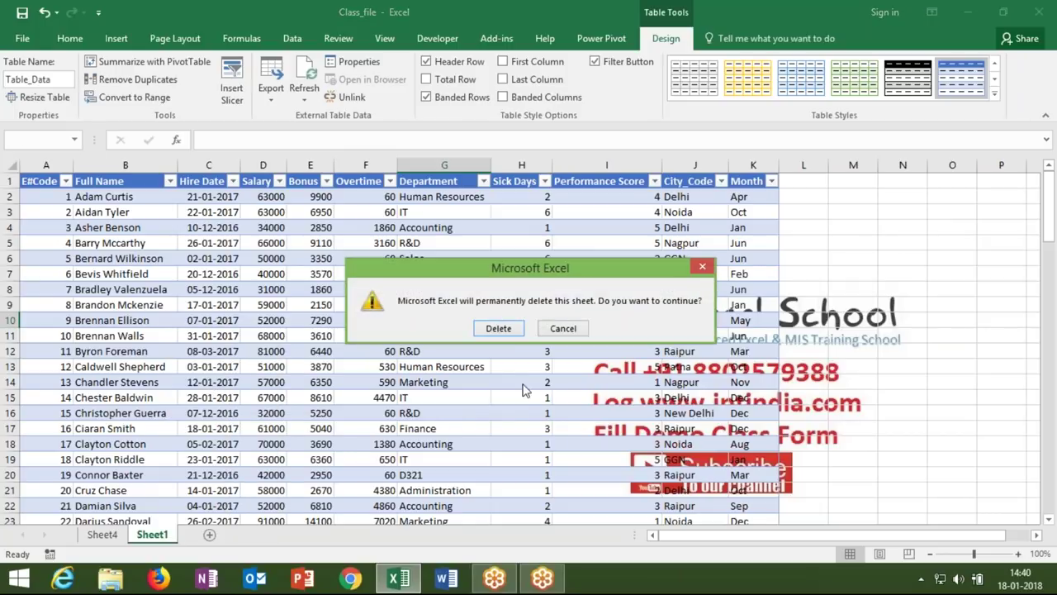
left_click(499, 328)
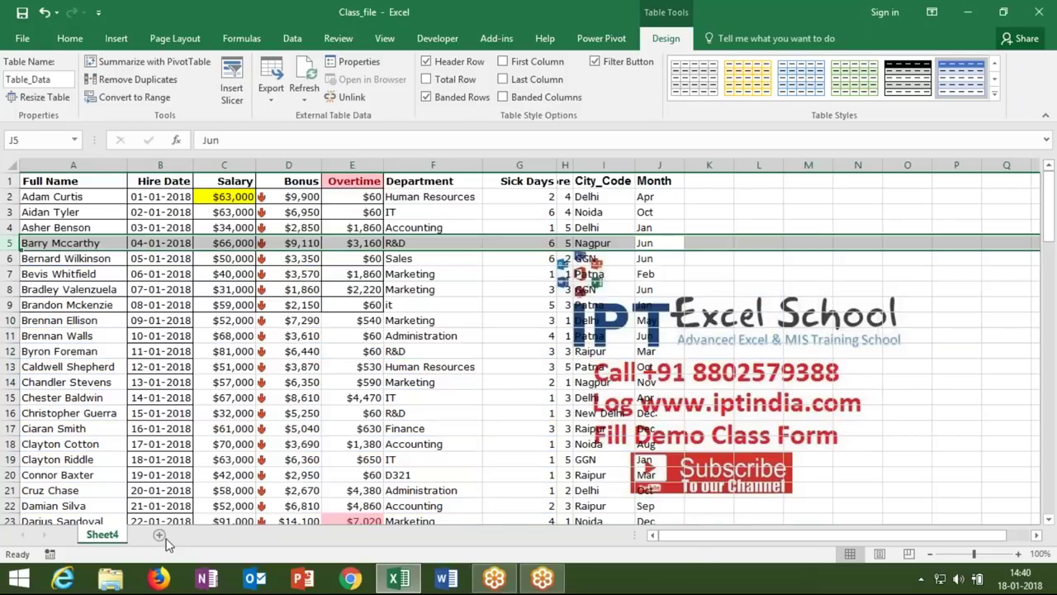
left_click(161, 535)
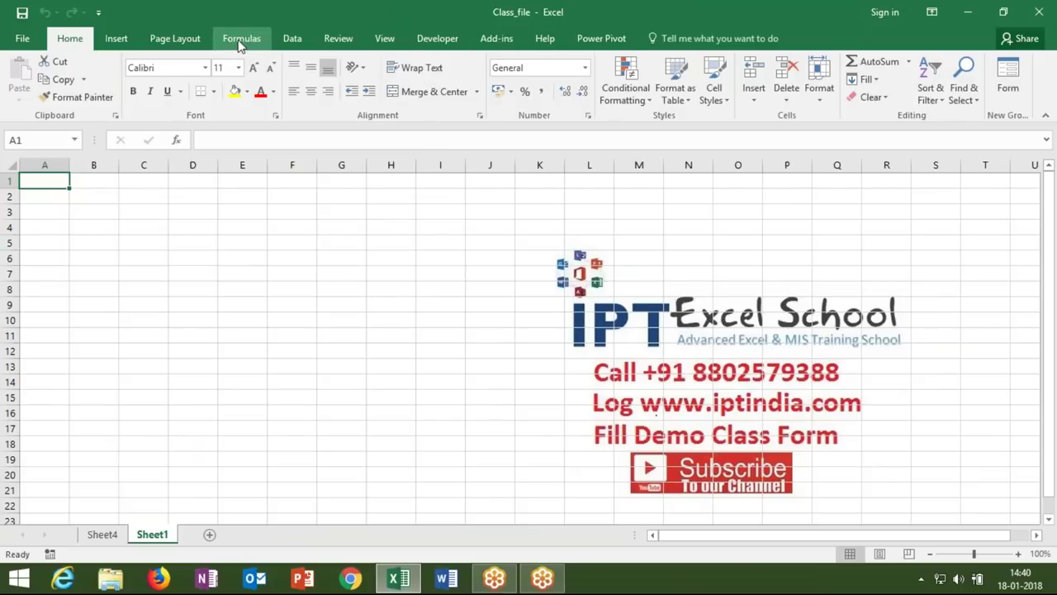
left_click(291, 40)
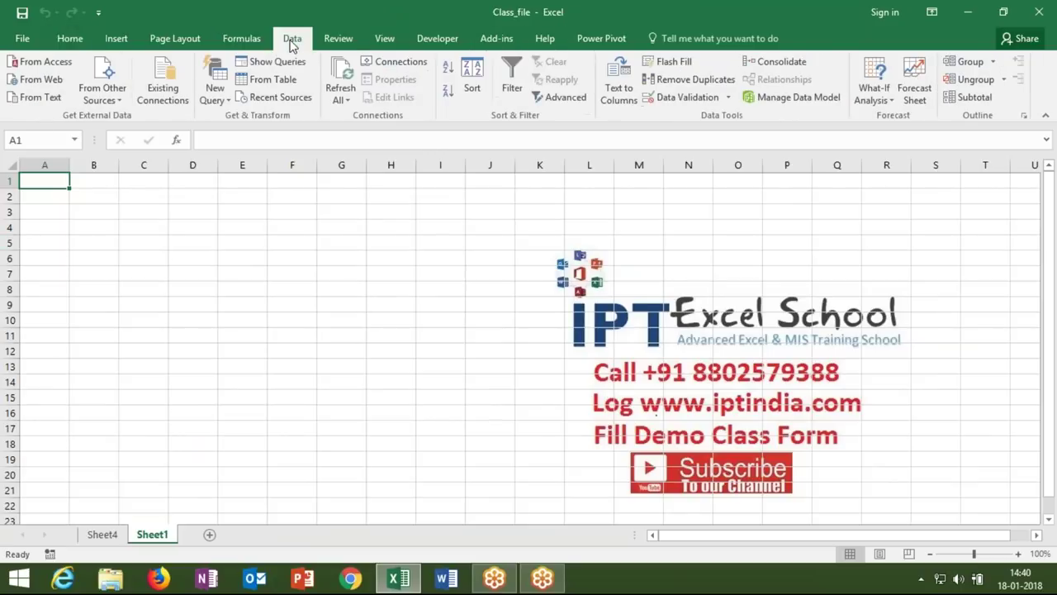
Start a From Microsoft Query import with Excel Files* as the data source
left_click(112, 102)
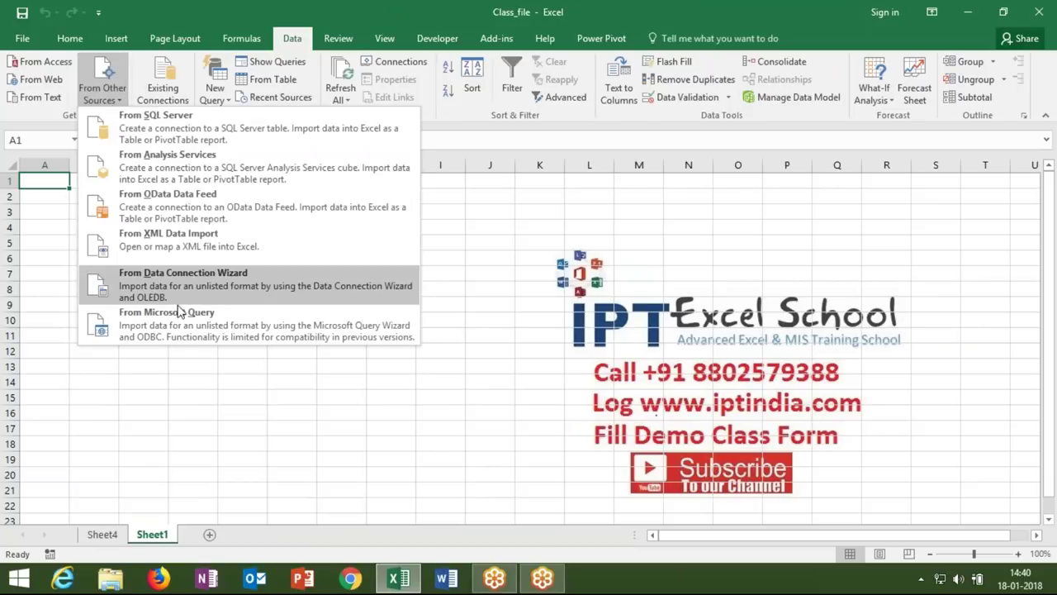
left_click(177, 329)
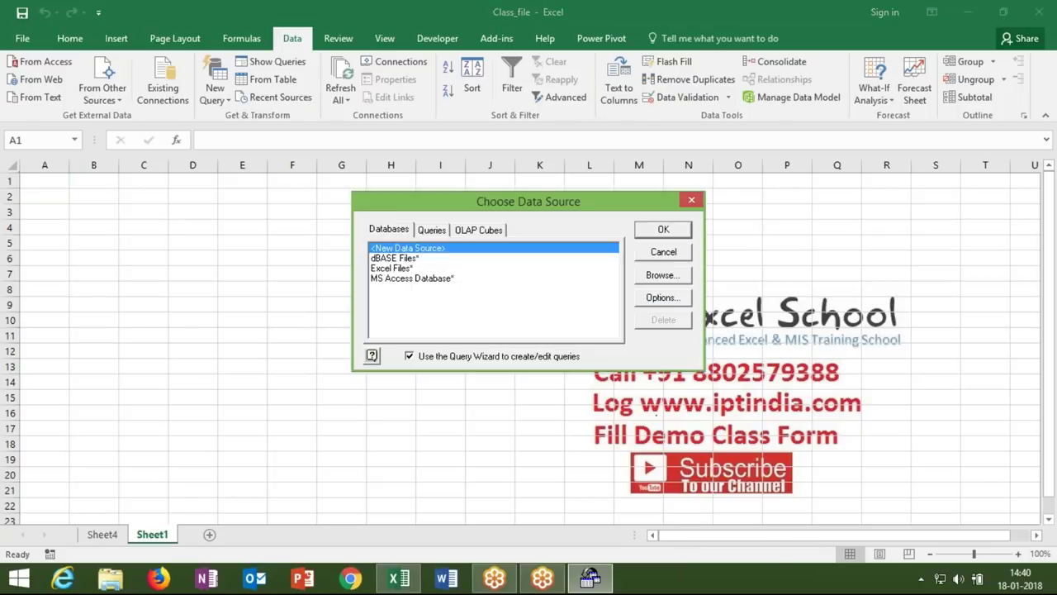
left_click(380, 271)
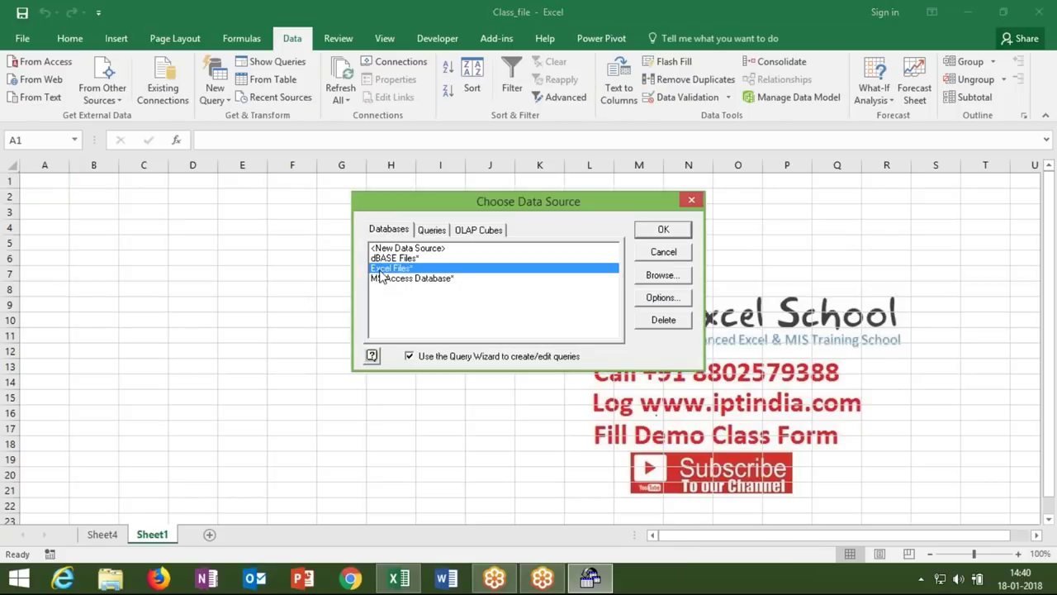
left_click(679, 231)
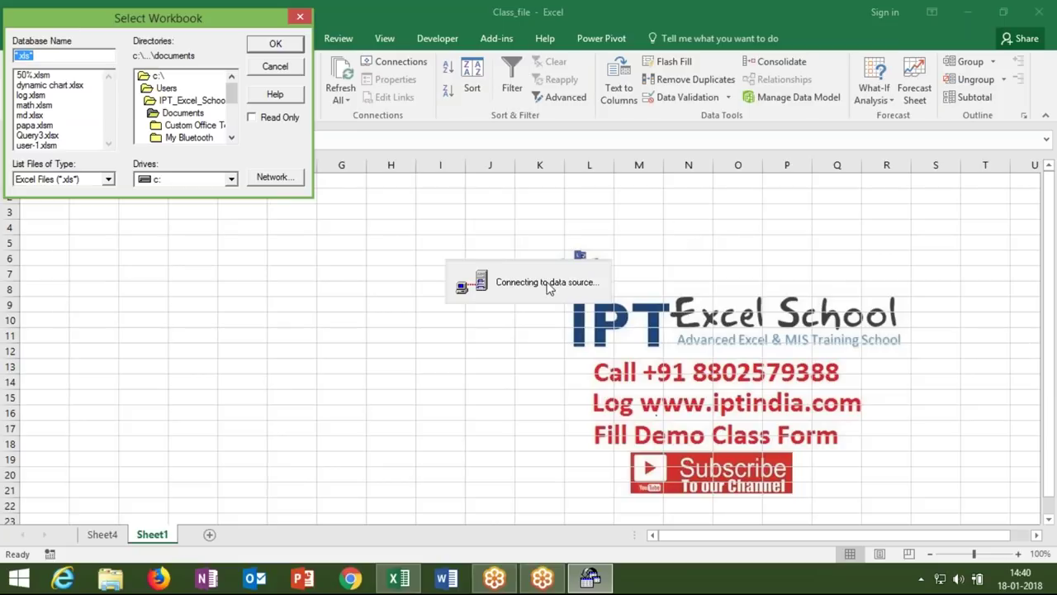
Browse to the Desktop on drive c: and select Data.xlsm as the workbook
left_click(174, 100)
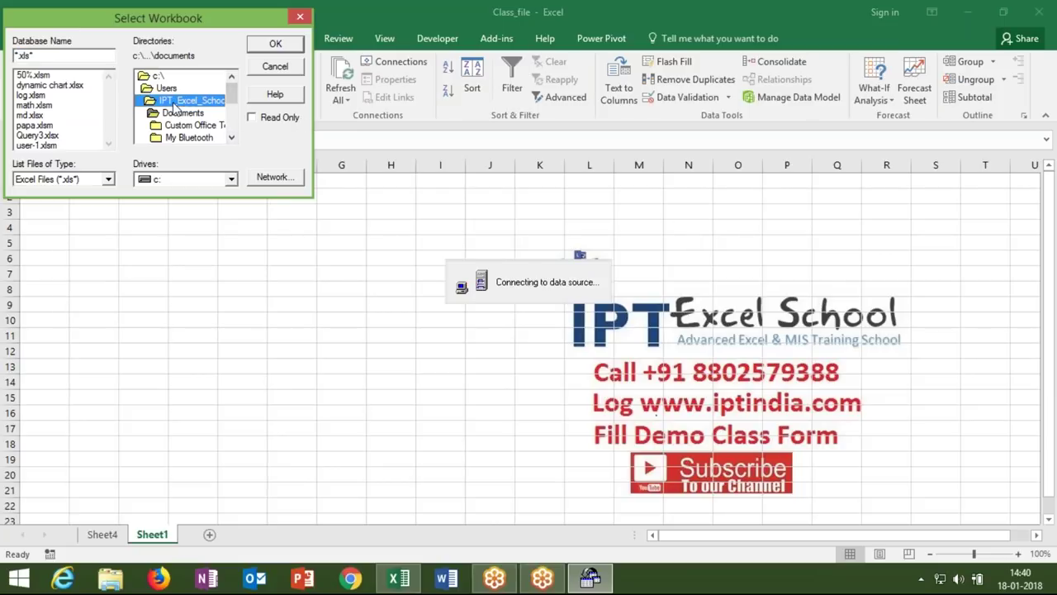
double_click(174, 101)
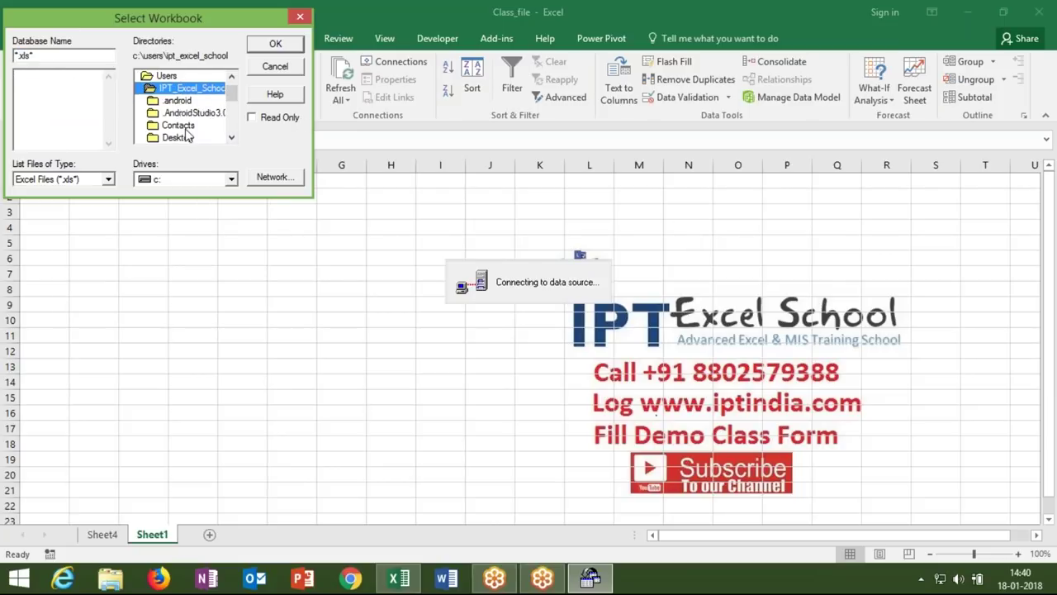
double_click(185, 138)
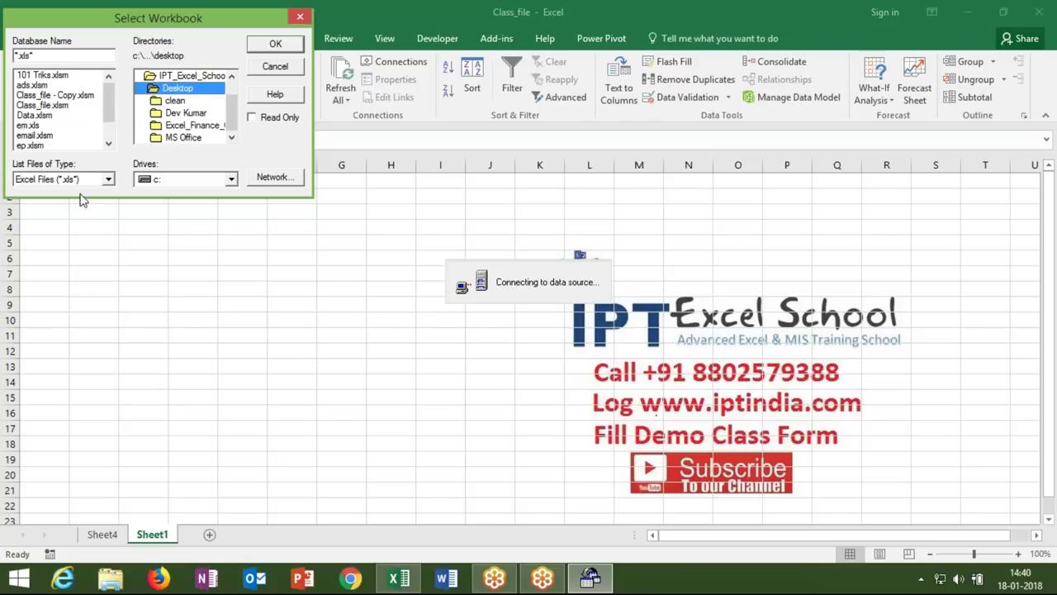
left_click(139, 181)
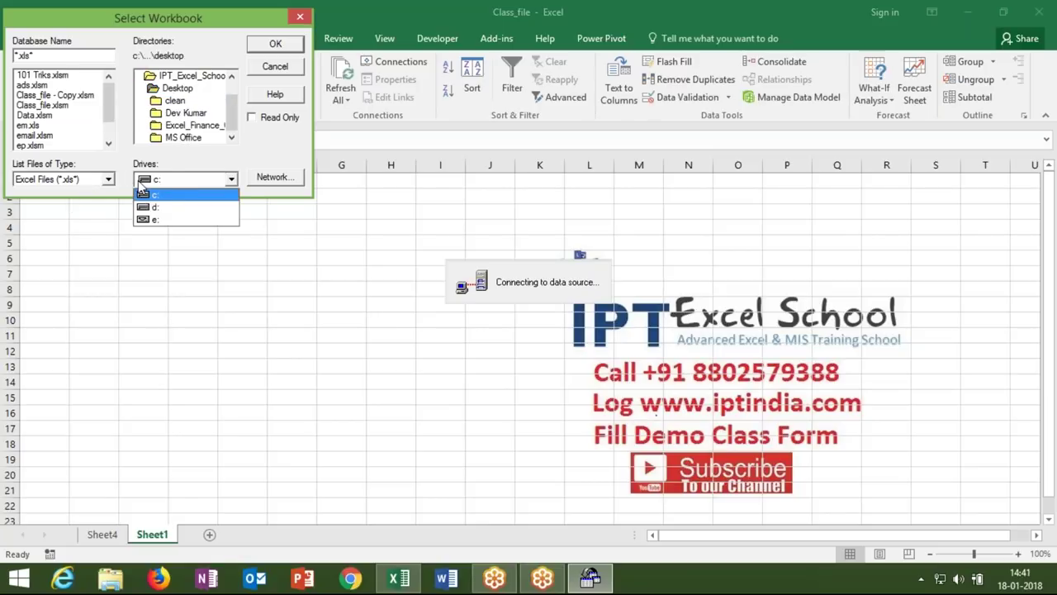
left_click(140, 188)
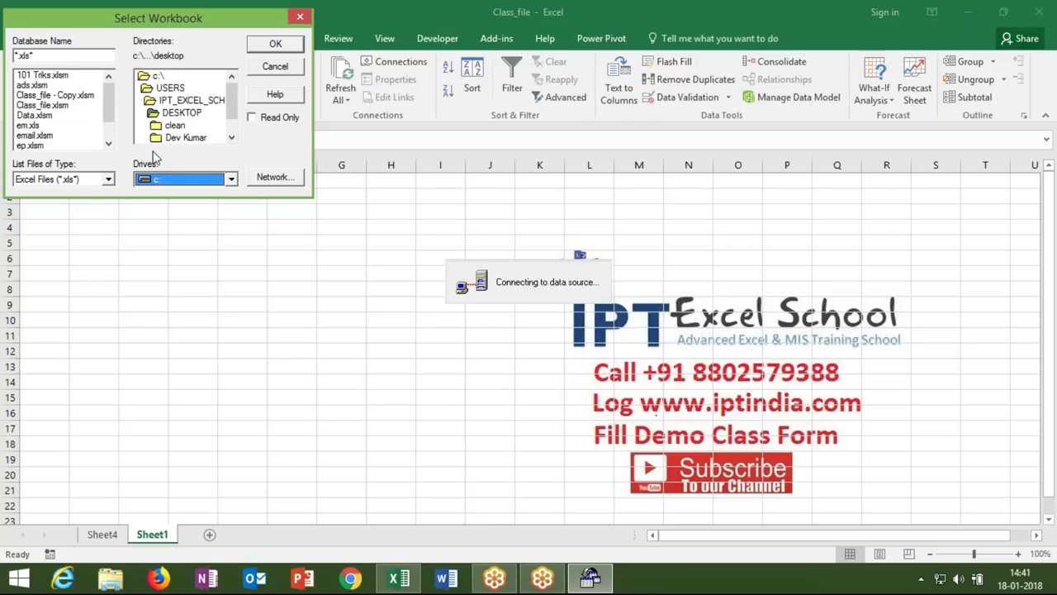
left_click(37, 117)
left_click(108, 144)
left_click(108, 145)
left_click(108, 145)
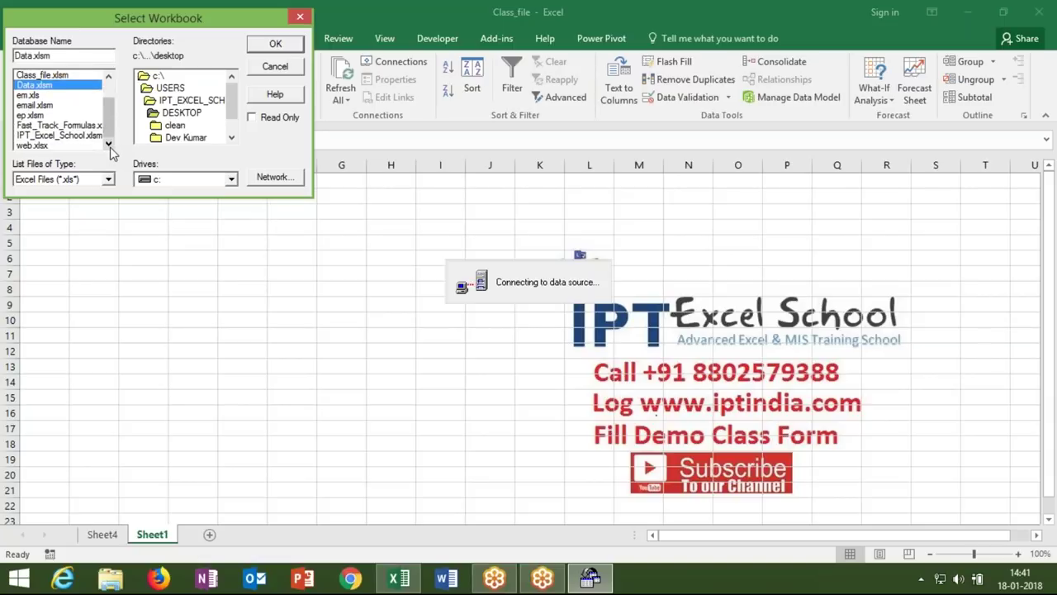
left_click(274, 48)
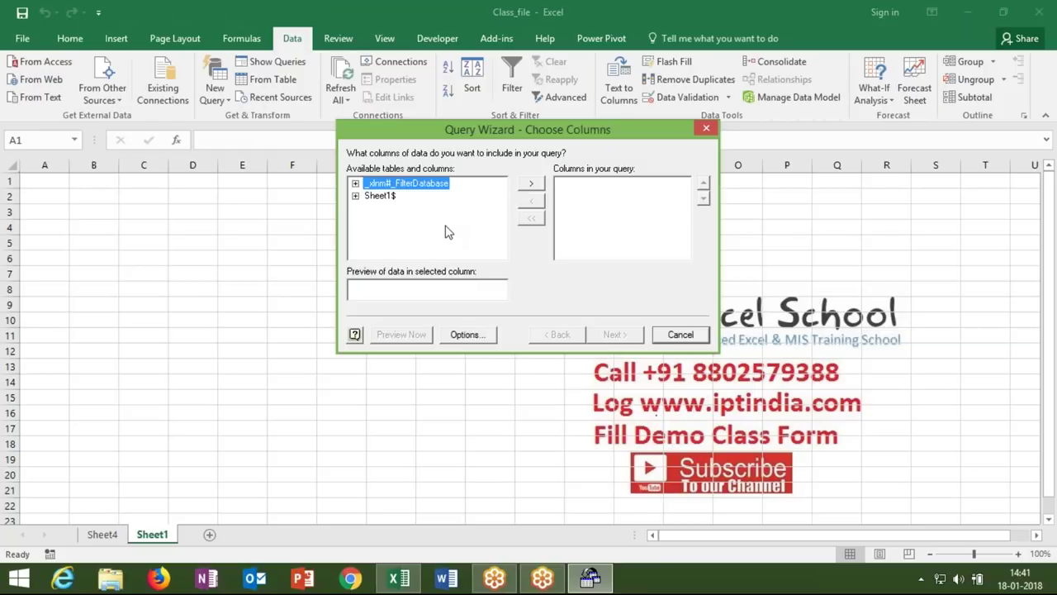
Turn the System Tables display option off and back on in the Query Wizard
left_click(467, 335)
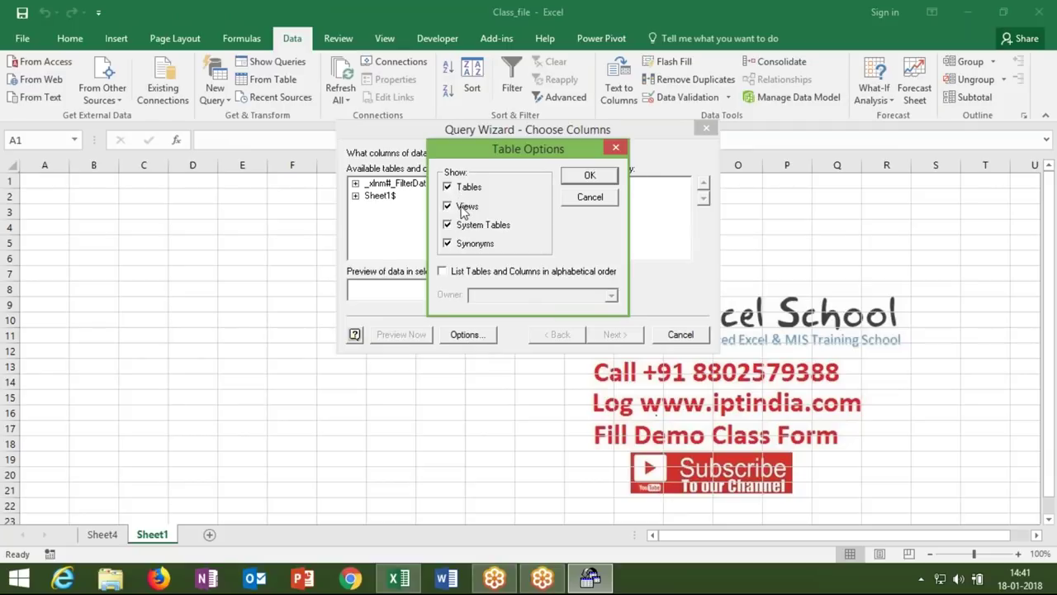
left_click(449, 230)
left_click(591, 175)
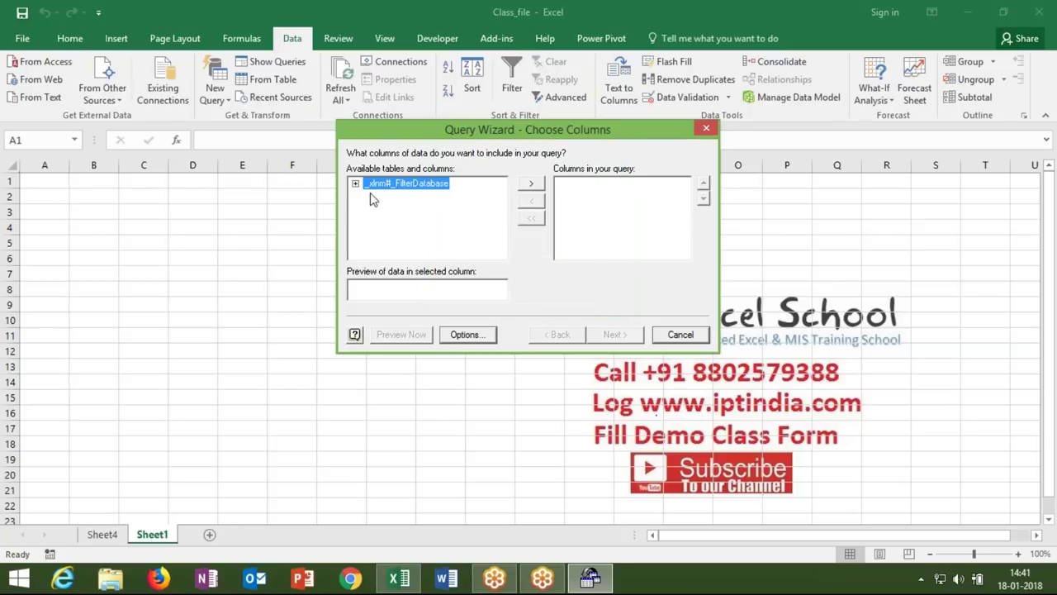
left_click(464, 336)
left_click(448, 225)
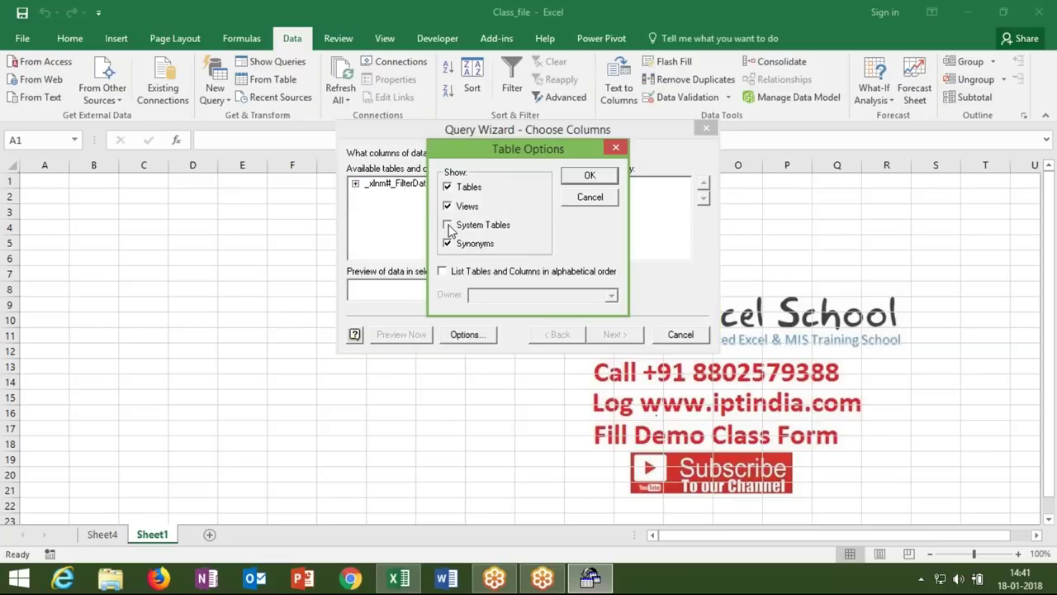
left_click(590, 177)
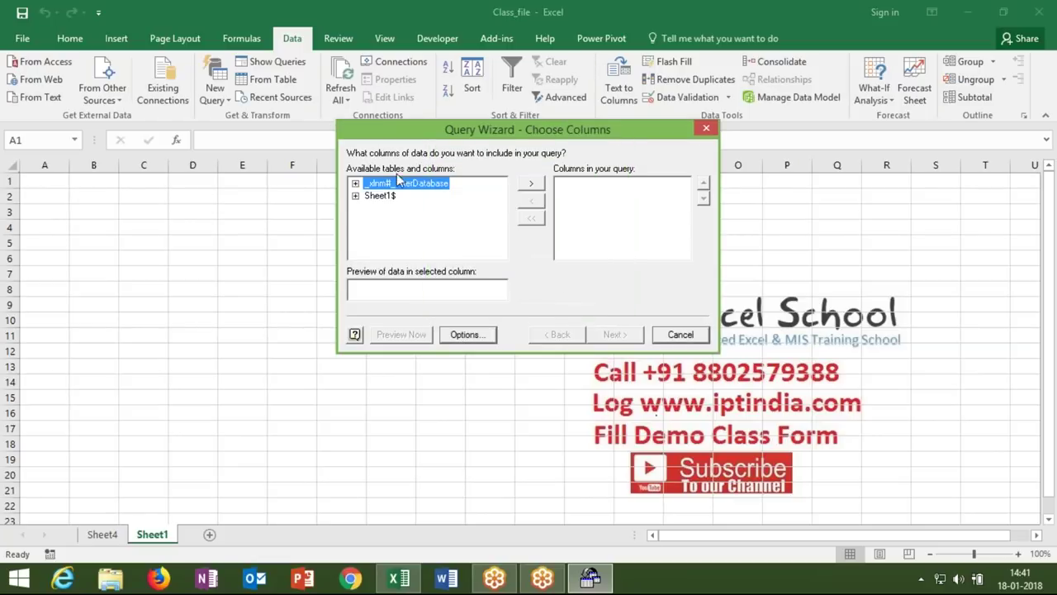
Add all Sheet1$ columns, E#Code through Month, to the query and continue
left_click(384, 196)
left_click(356, 197)
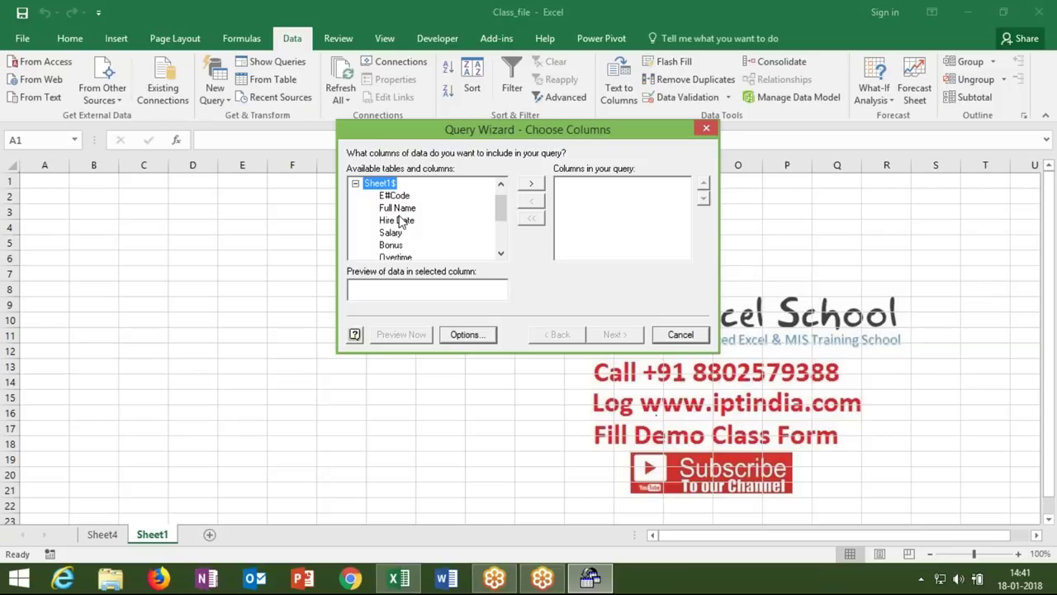
left_click(531, 184)
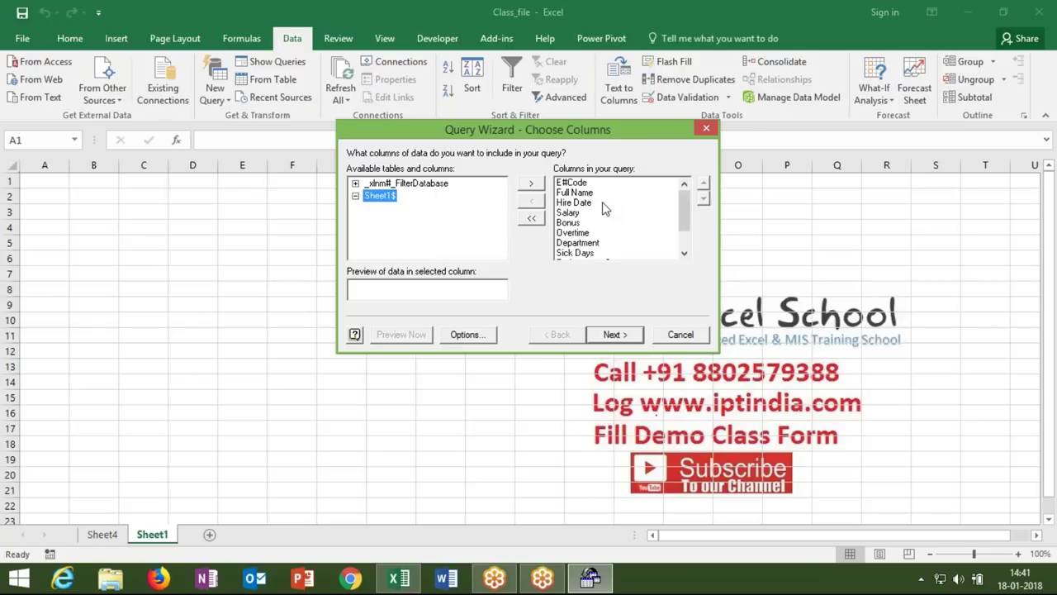
left_click(609, 333)
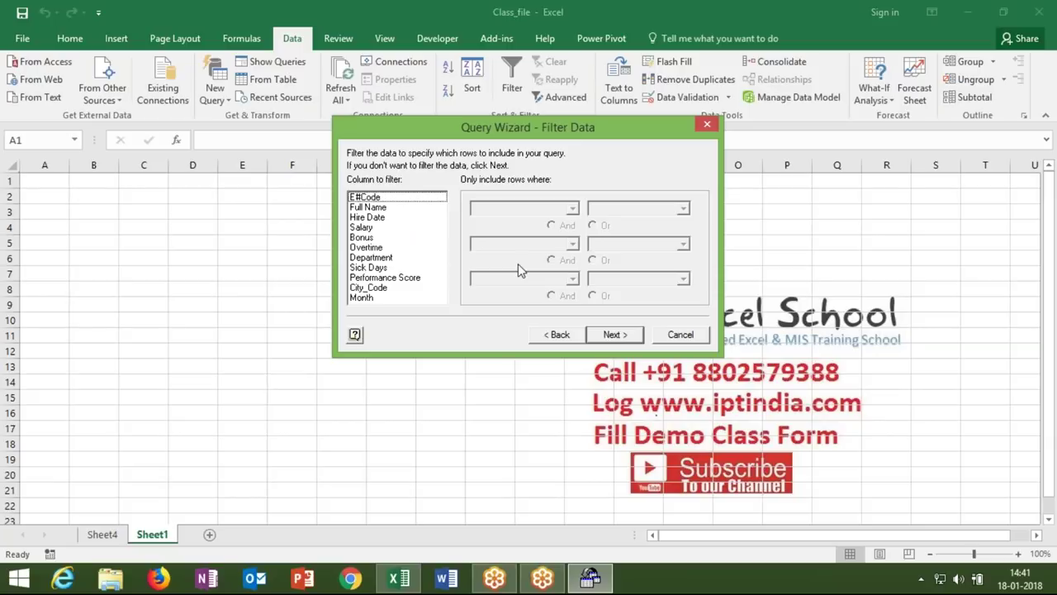
Filter the query so Month equals Apr, then continue to sorting
left_click(387, 299)
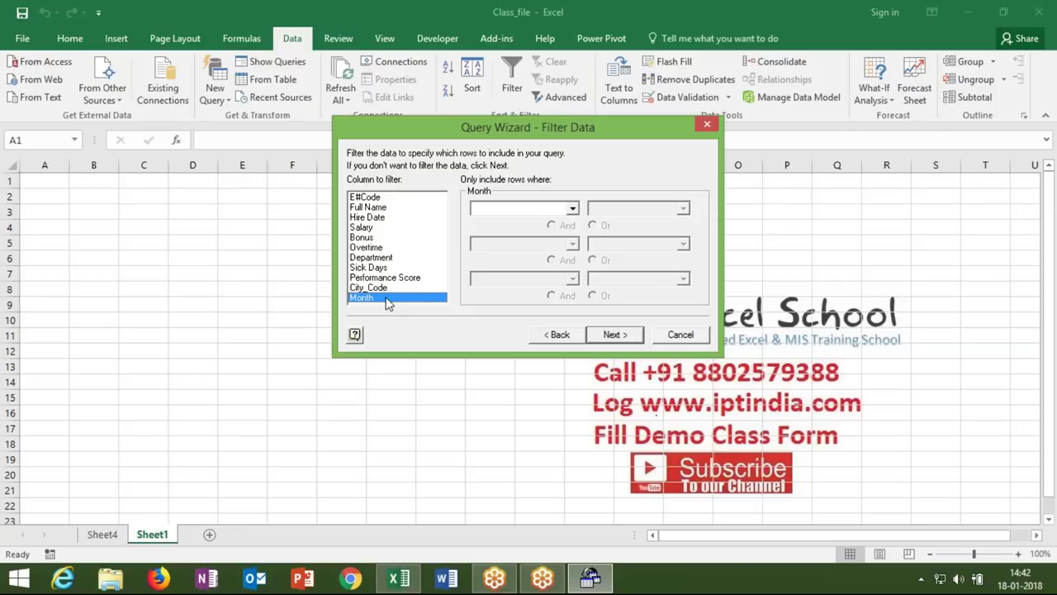
left_click(569, 214)
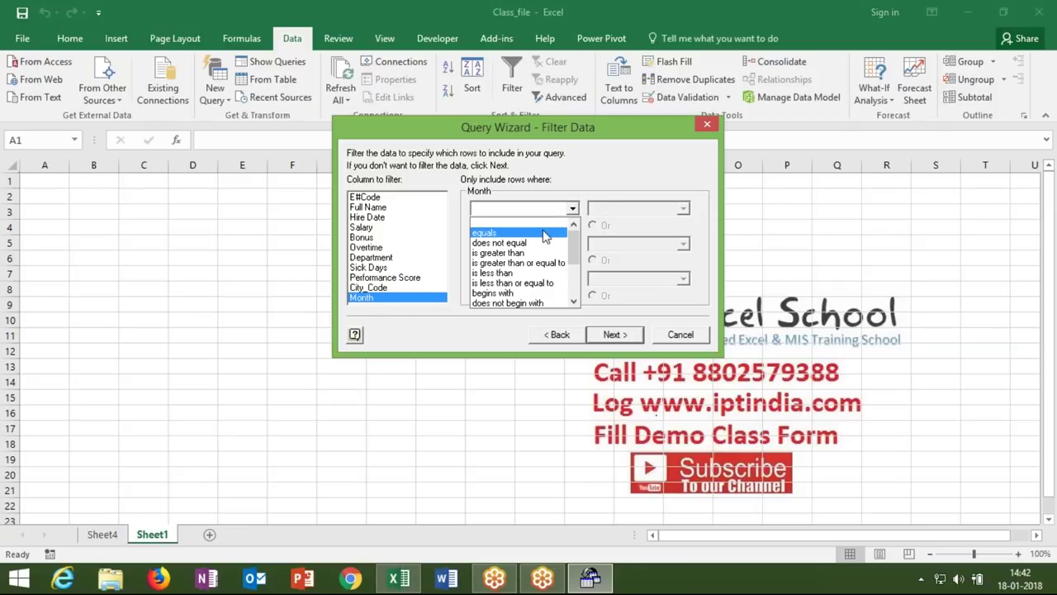
left_click(546, 233)
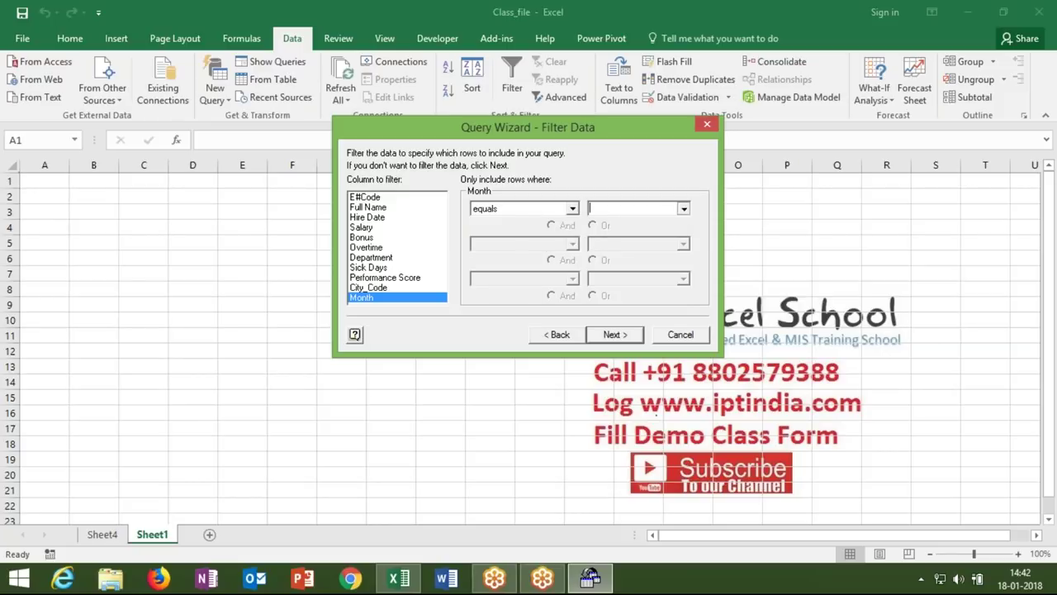
left_click(684, 209)
left_click(666, 223)
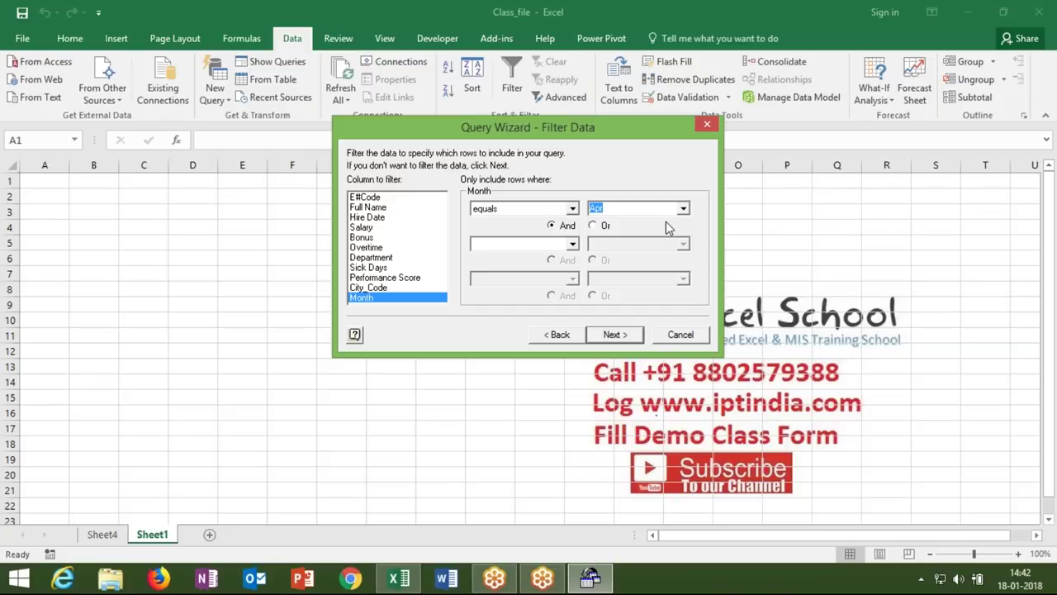
left_click(620, 336)
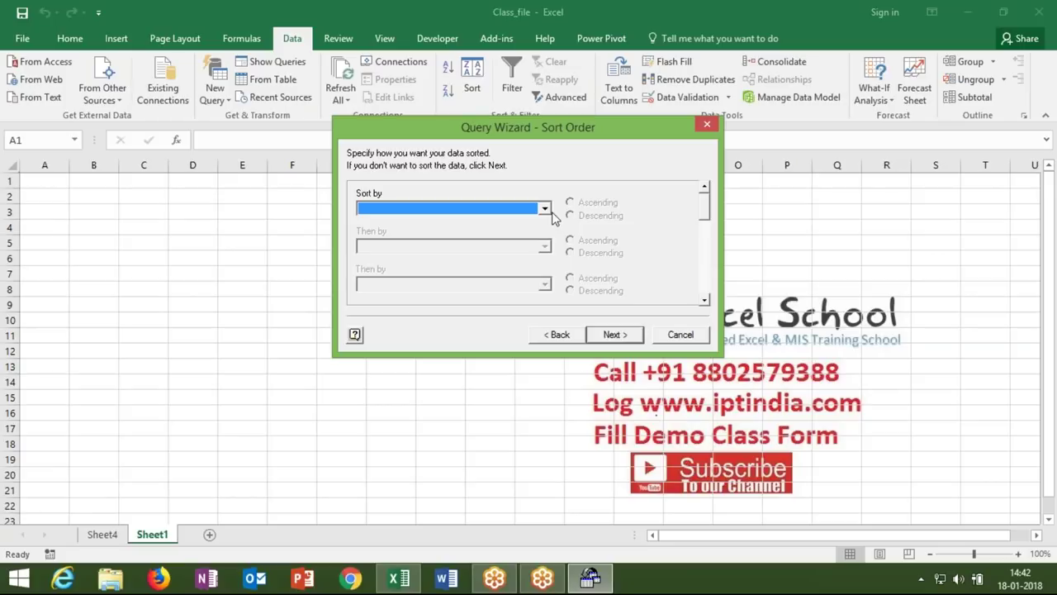
Leave the query unsorted, finish it, and import it as a table at existing worksheet $A$1
left_click(546, 209)
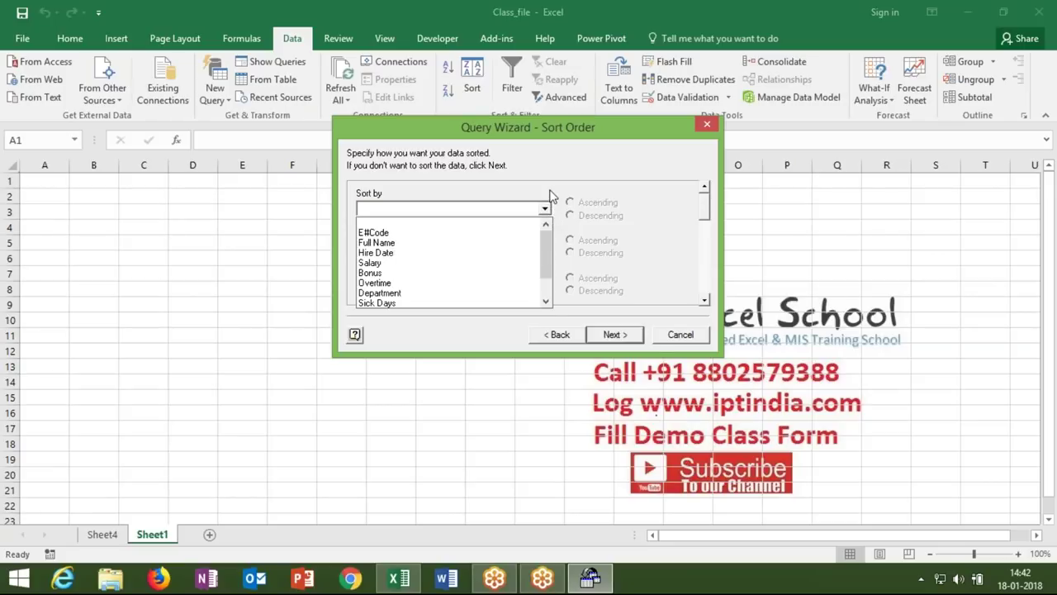
left_click(549, 203)
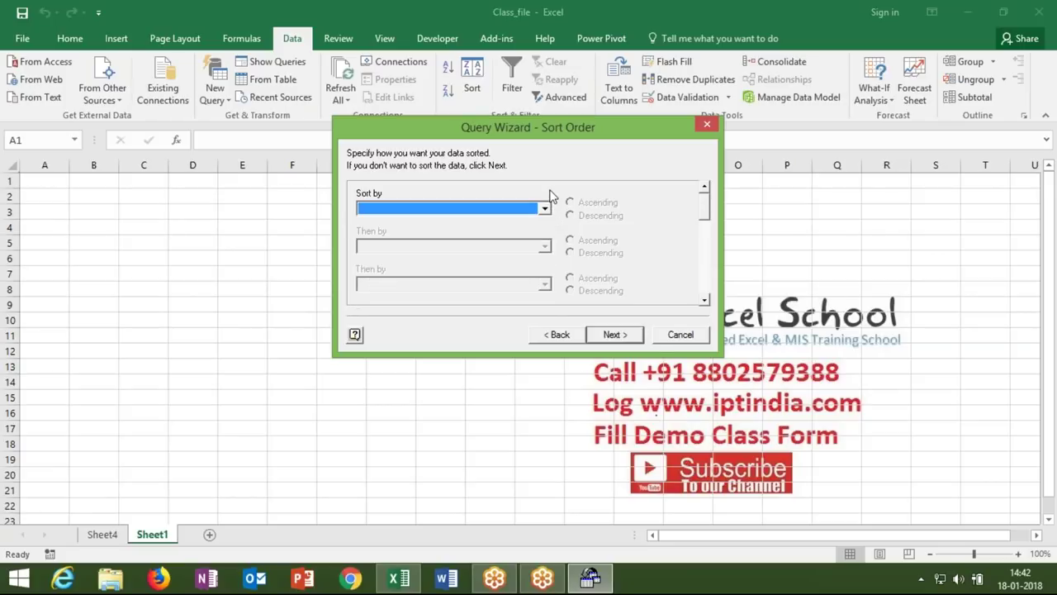
left_click(611, 335)
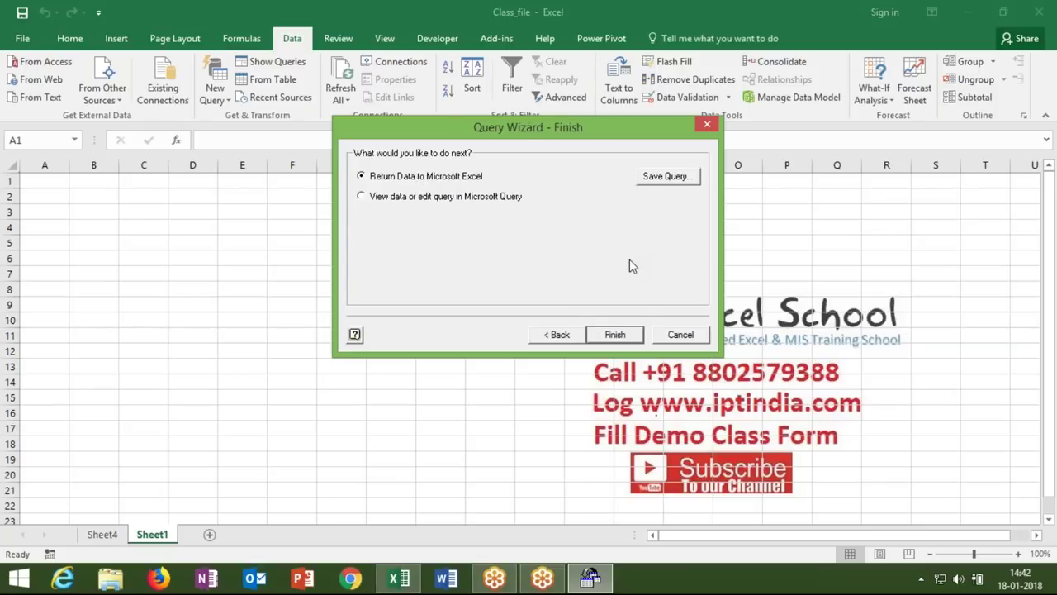
left_click(615, 335)
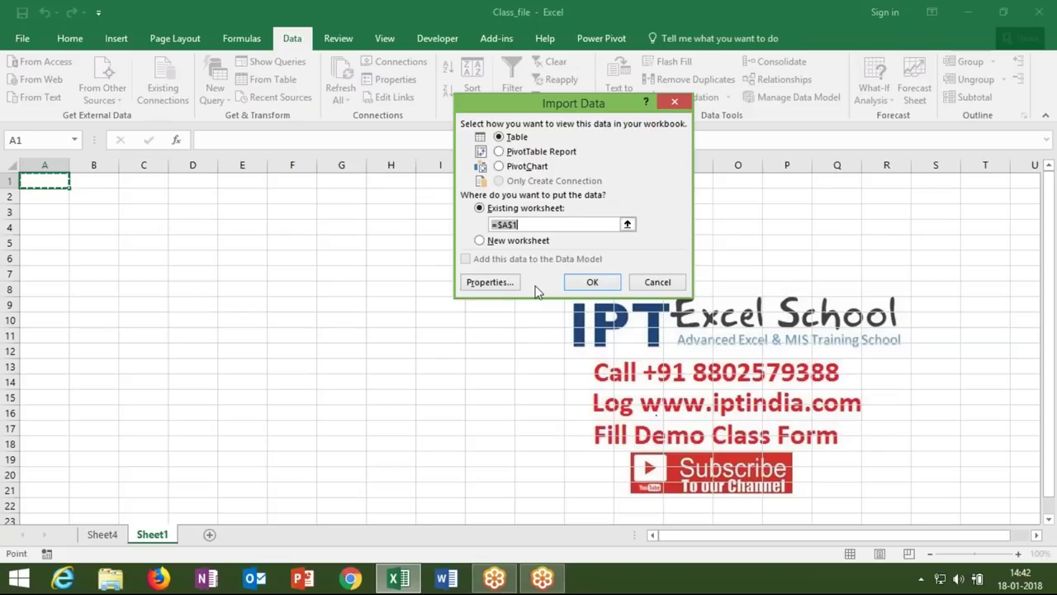
left_click(578, 283)
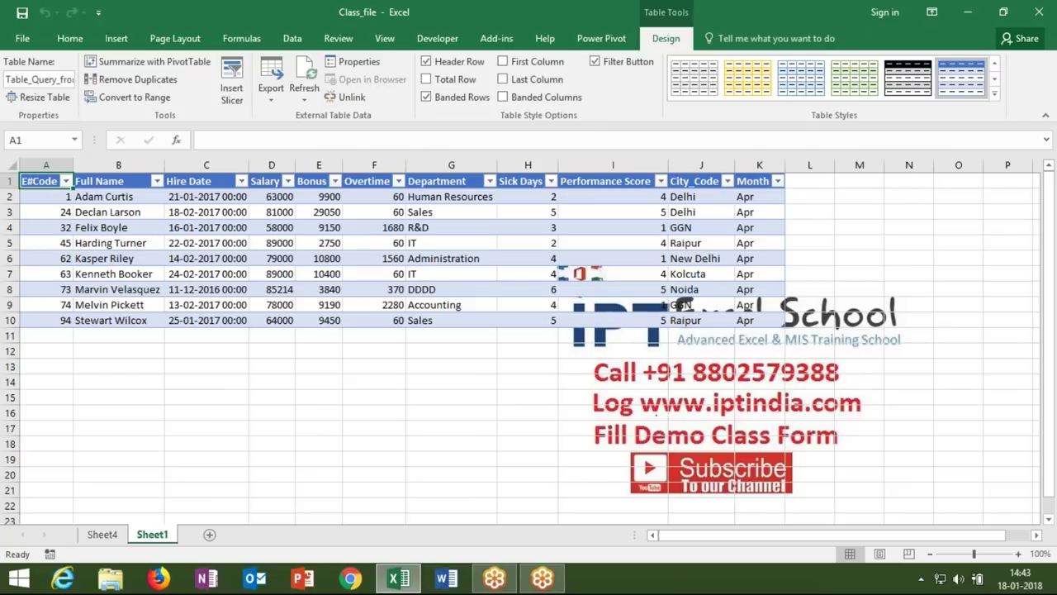
Move along the header row of the nine-row Apr table, E#Code through Month
left_click(253, 181)
key("Right")
key("Right")
key("Right")
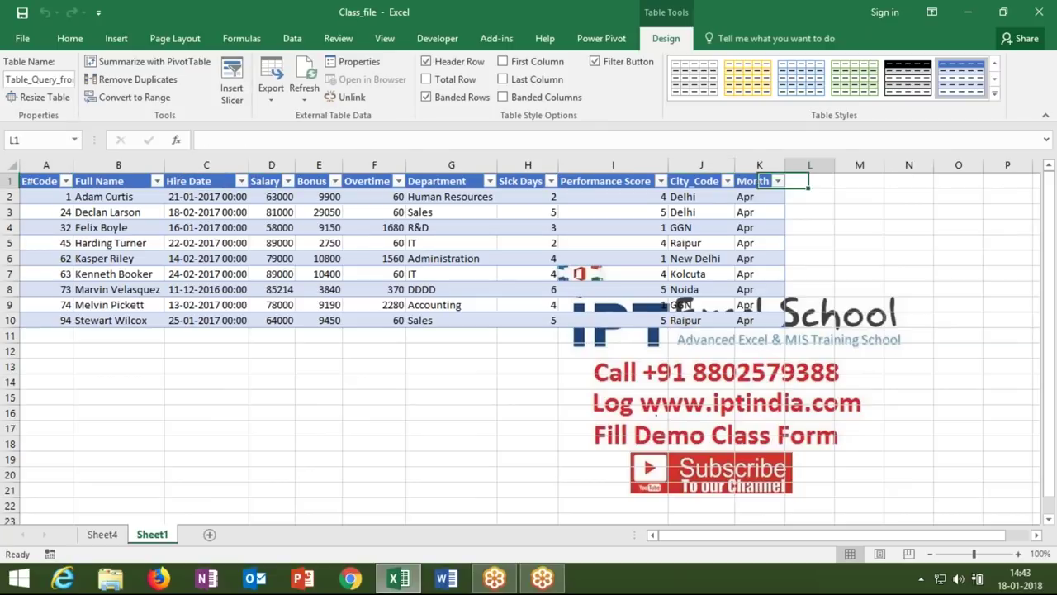
key("Right")
key("Right")
key("Left")
key("Right")
key("Right")
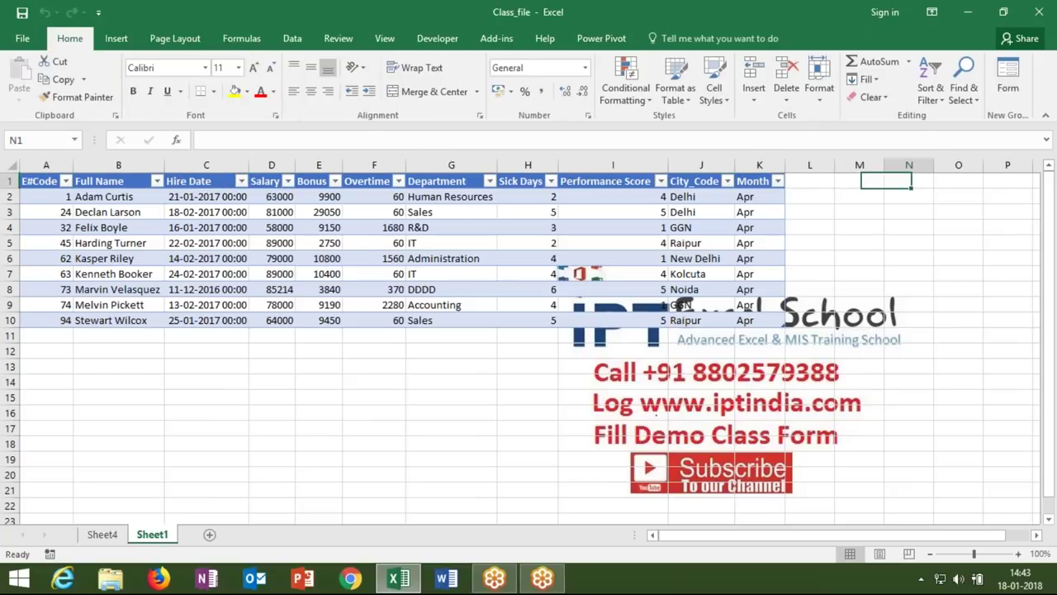
key("Right")
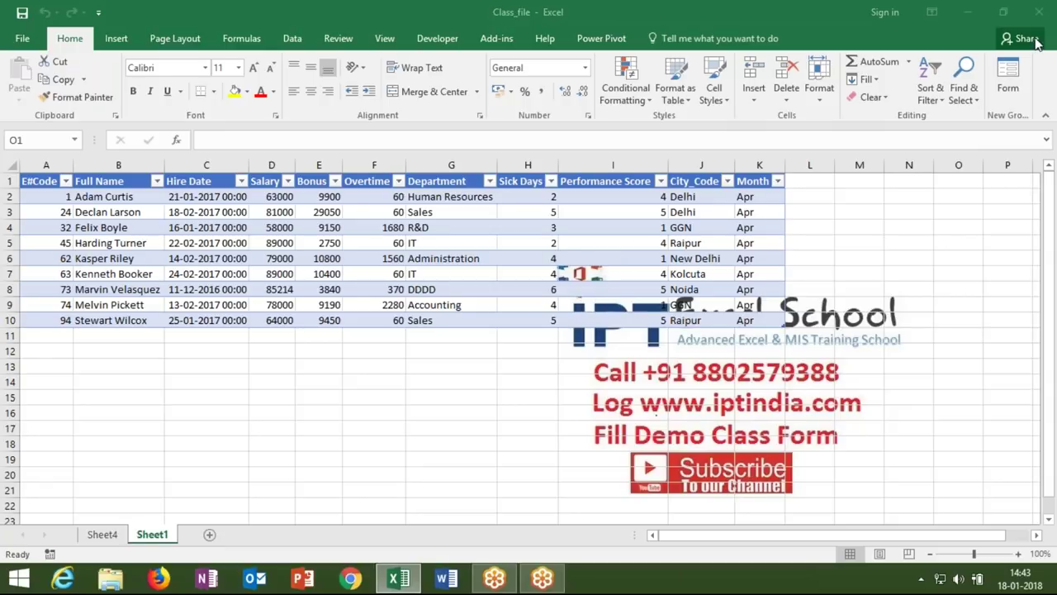
Enter the label Month in M1 and the value Jan in N1 beside the table
left_click(860, 181)
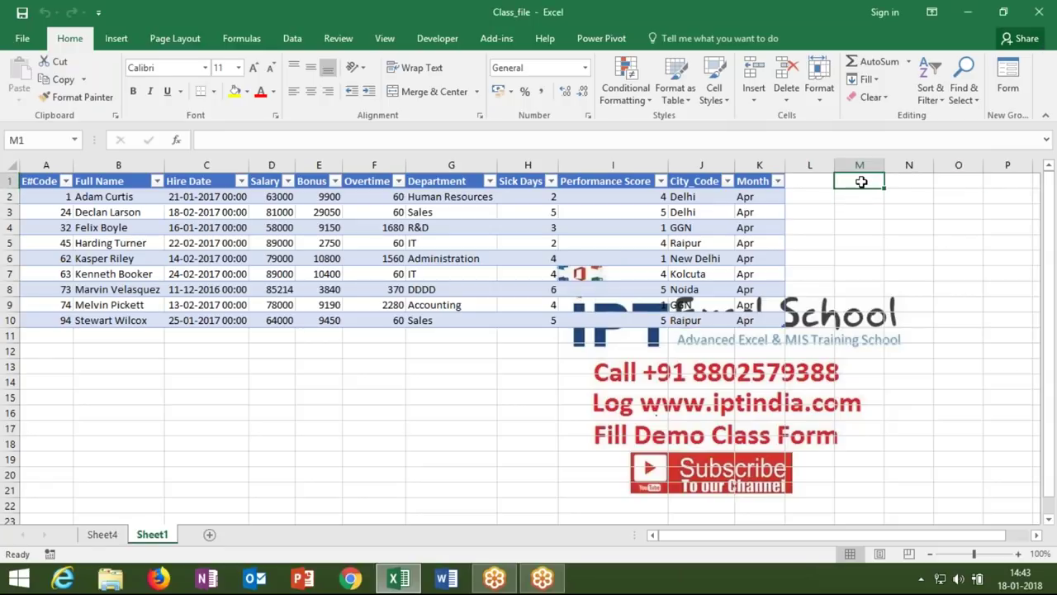
type("Month")
key("Tab")
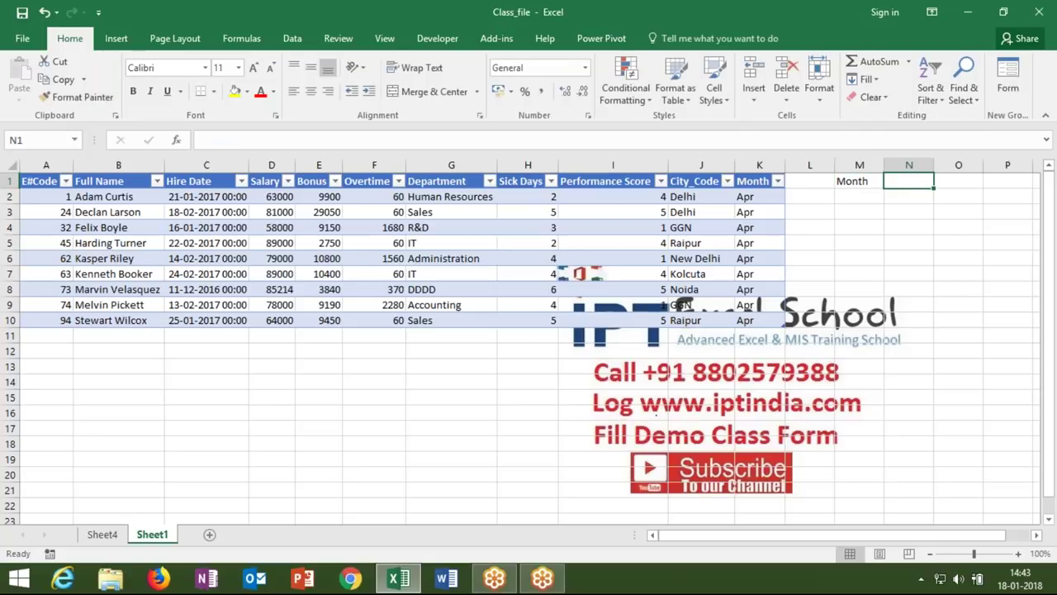
type("Jan")
key("Return")
key("Up")
left_click(909, 181)
left_click(515, 244)
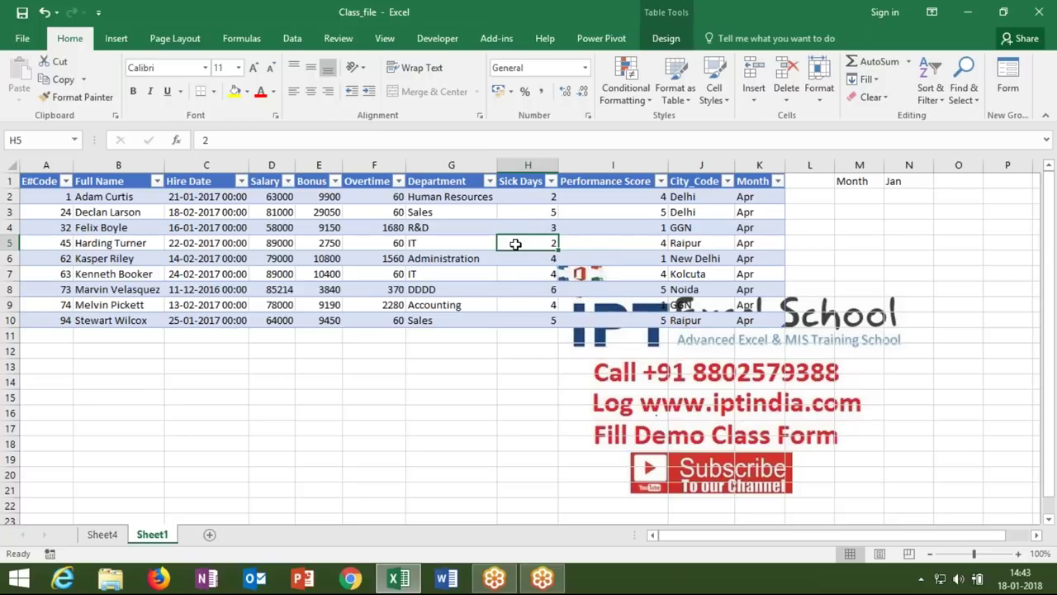
left_click(294, 39)
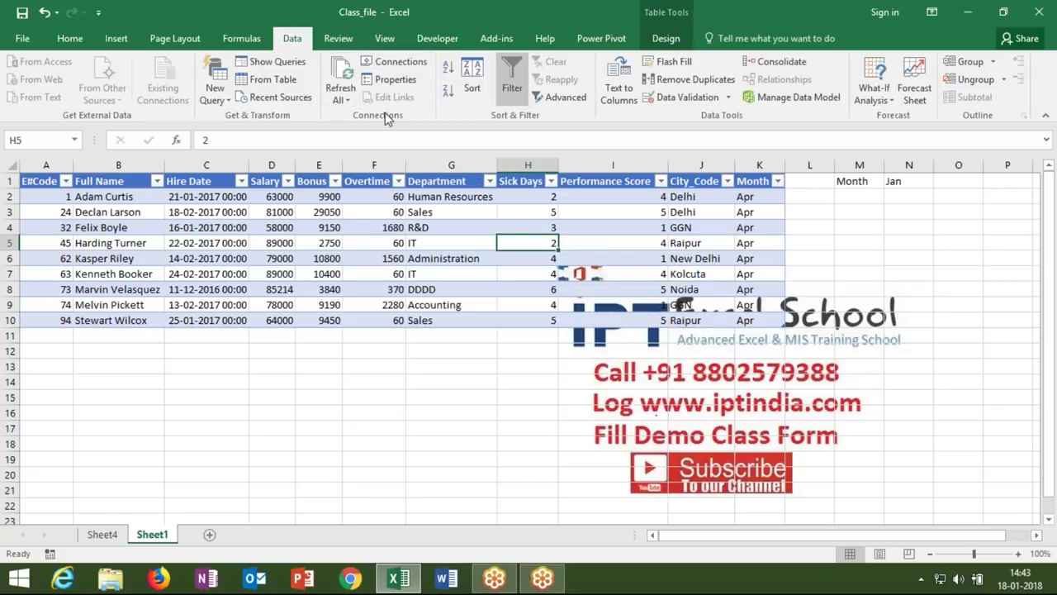
From Workbook Connections, bring up Properties for the Query from Excel Files connection
left_click(396, 61)
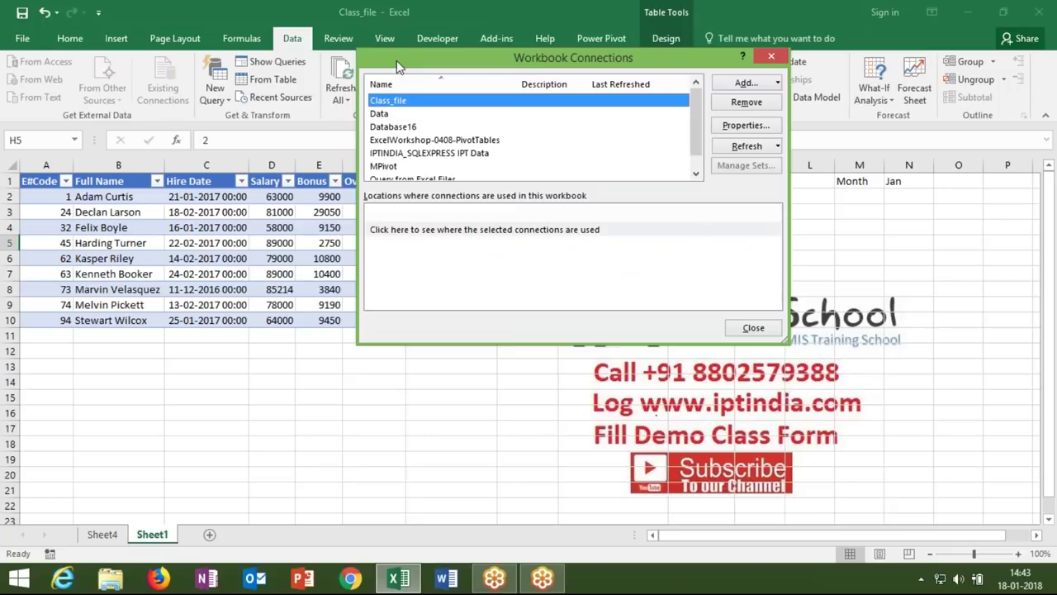
left_click(385, 117)
left_click(697, 171)
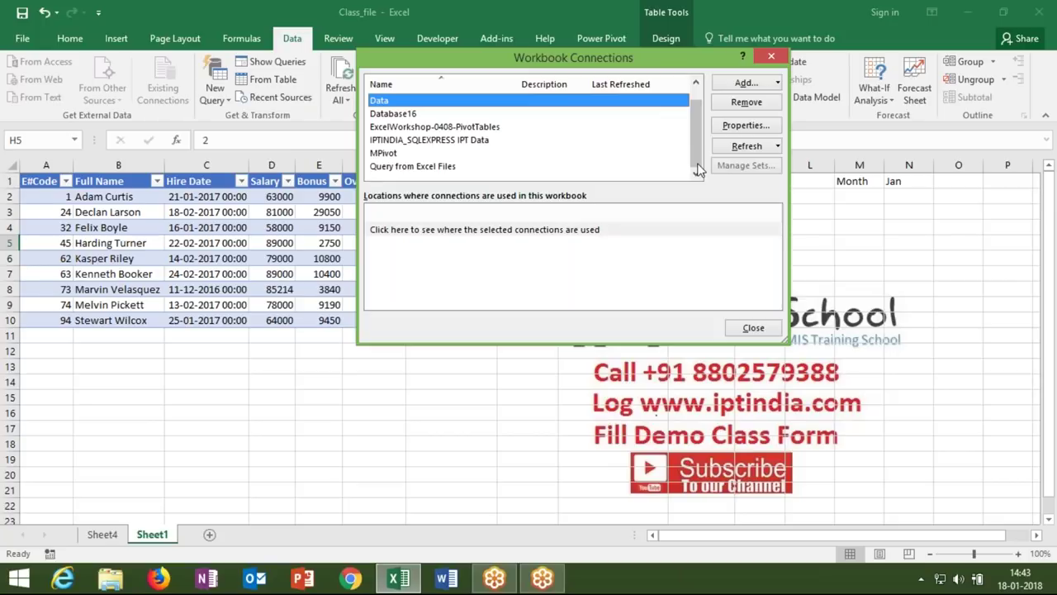
left_click(453, 170)
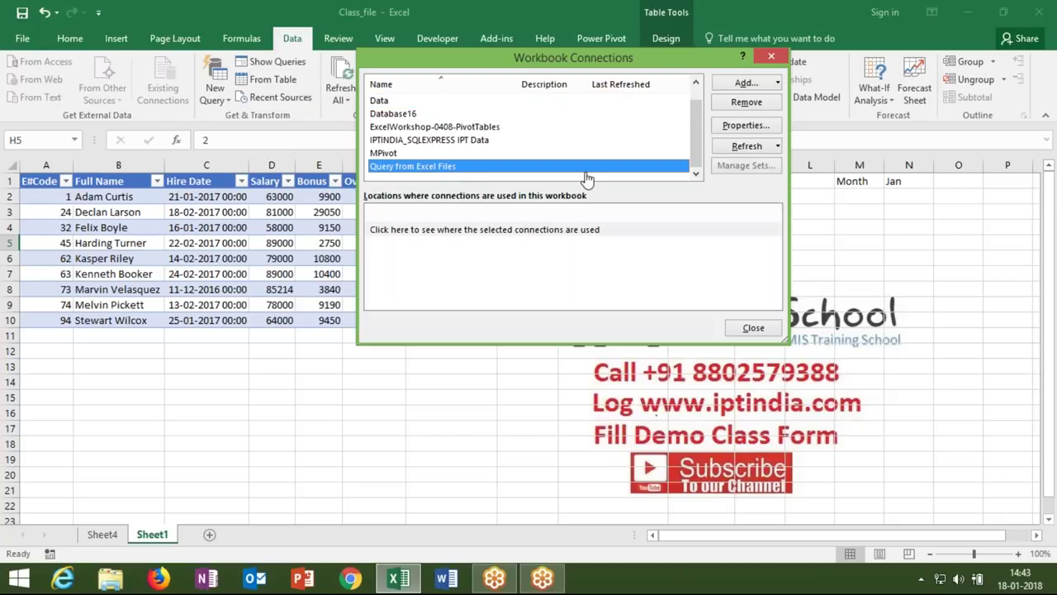
left_click(738, 129)
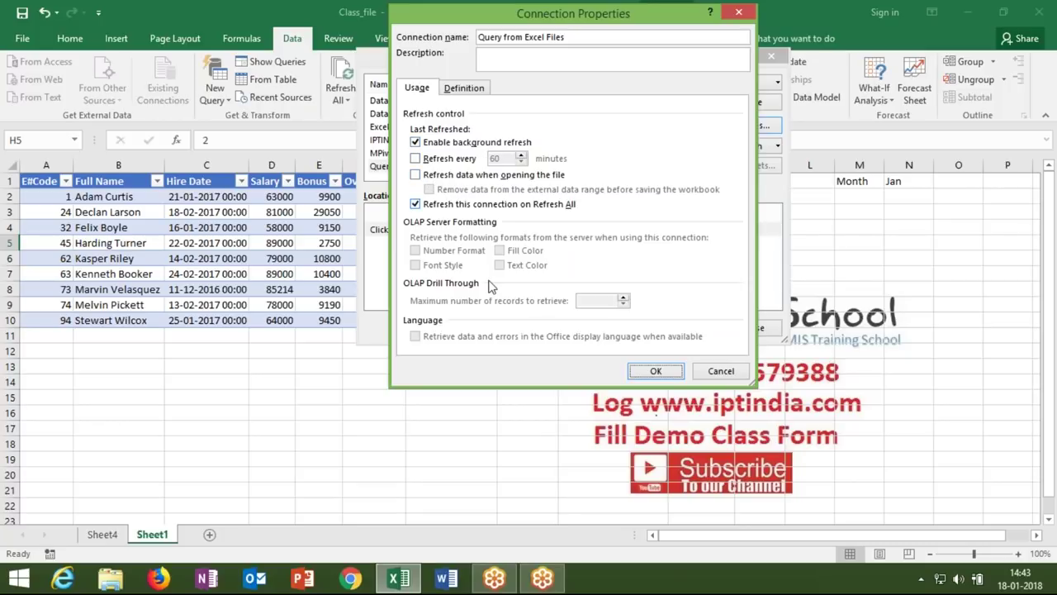
In the Definition command text, replace 'Apr' with ? so the WHERE clause reads Month=?
left_click(474, 93)
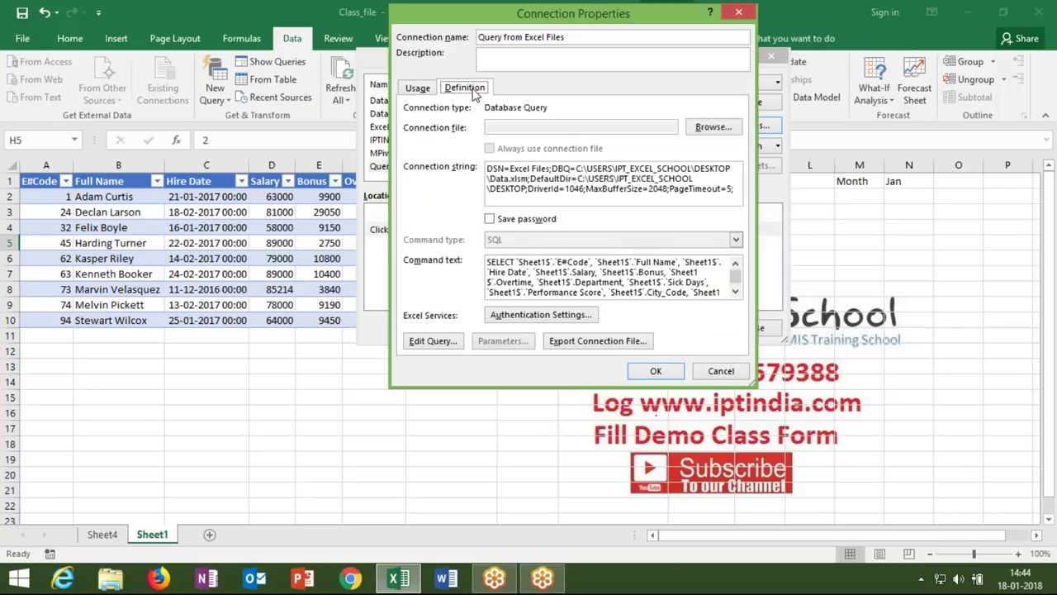
left_click(519, 262)
left_click(735, 292)
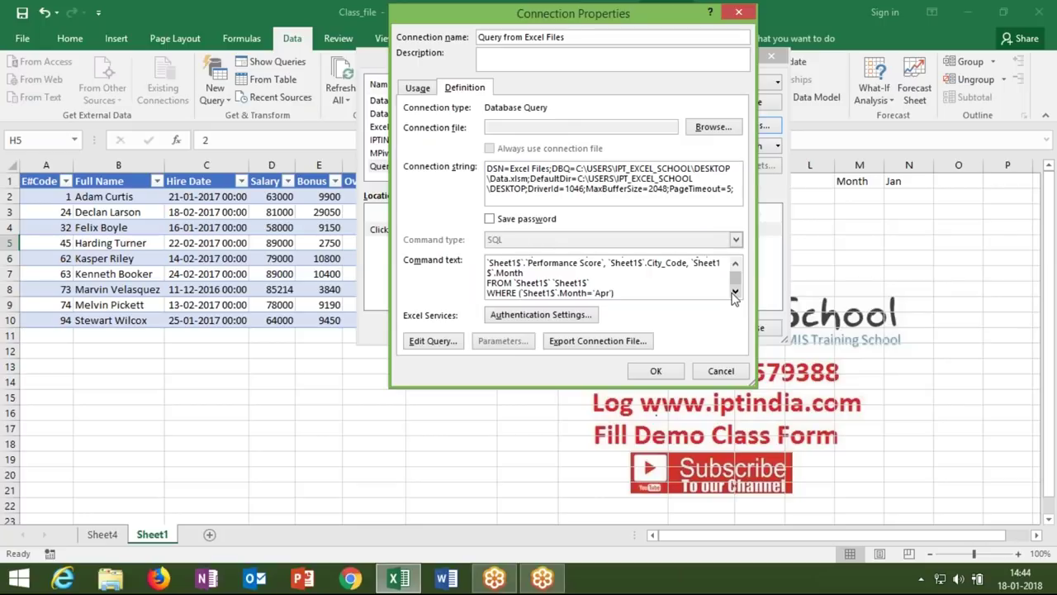
left_click(612, 292)
key("BackSpace")
key("BackSpace")
key("BackSpace")
key("BackSpace")
type("?")
Set Parameter1 to =Sheet1!$N$1, keeping the value and refreshing automatically when the cell changes
left_click(654, 378)
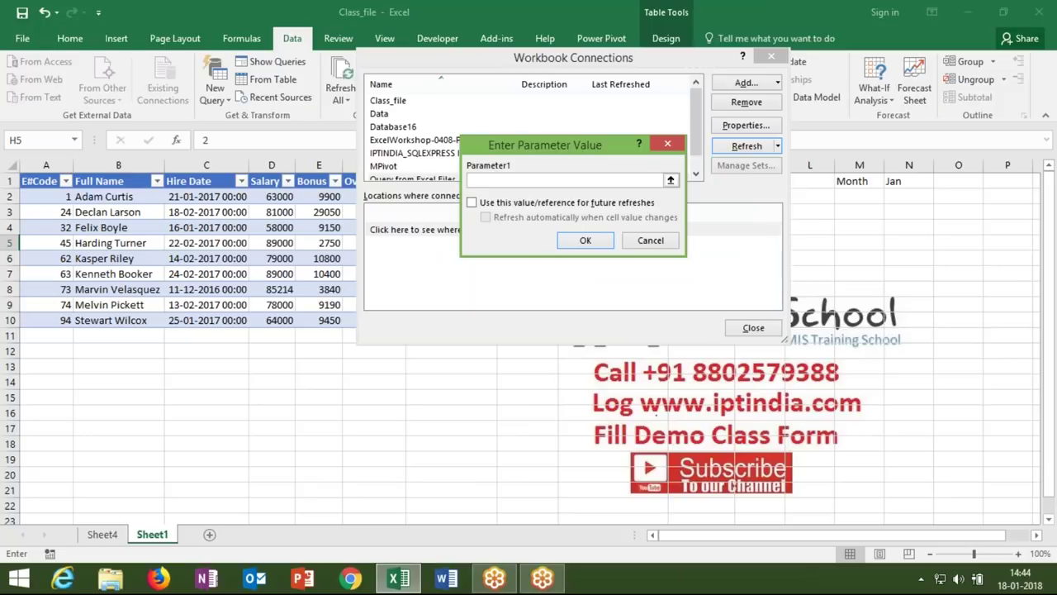
left_click(474, 204)
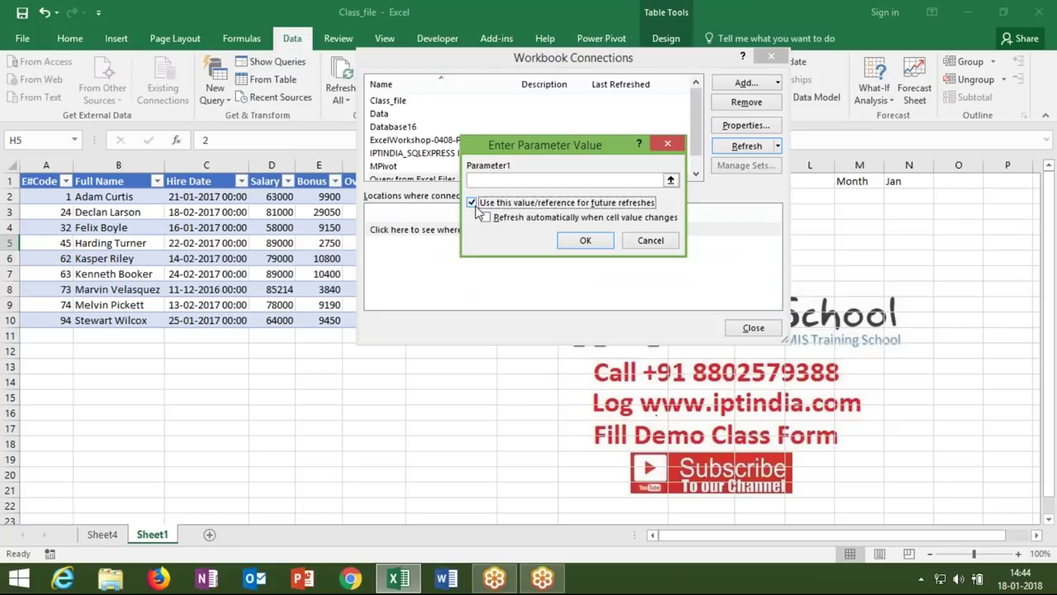
left_click(486, 218)
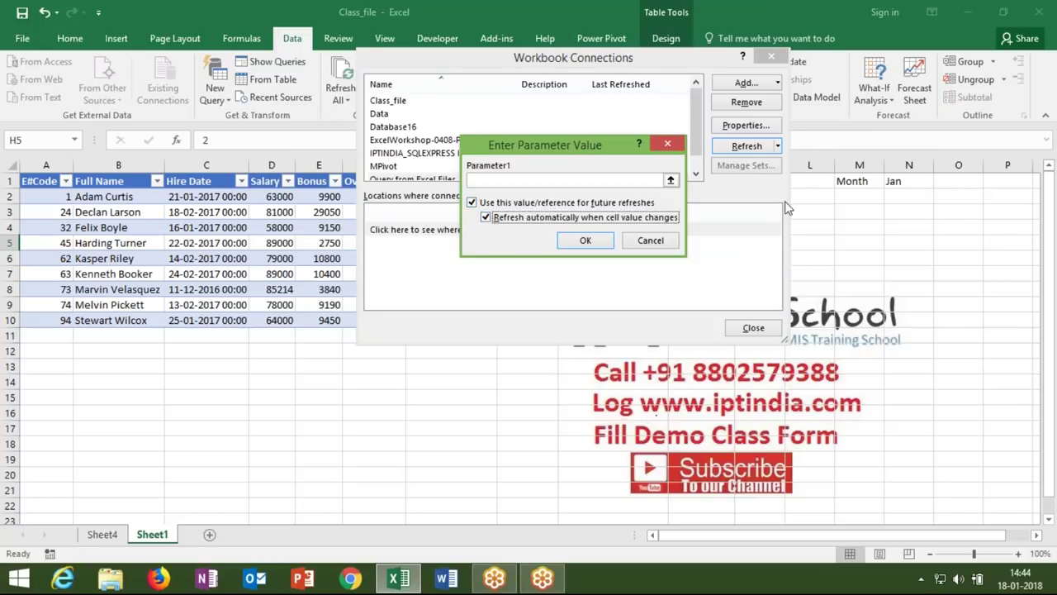
left_click(669, 181)
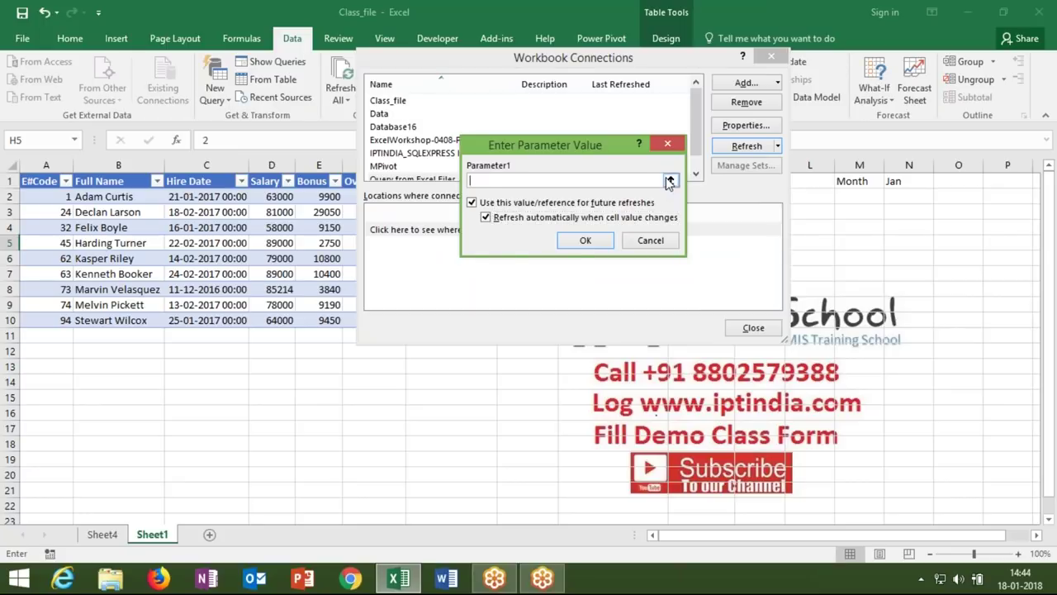
left_click(899, 183)
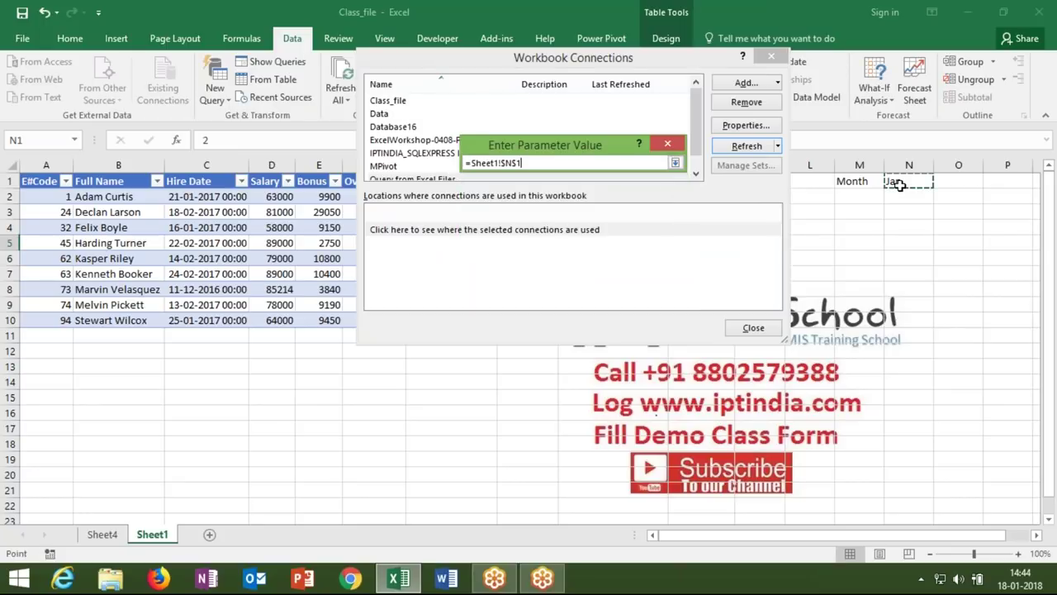
left_click(676, 163)
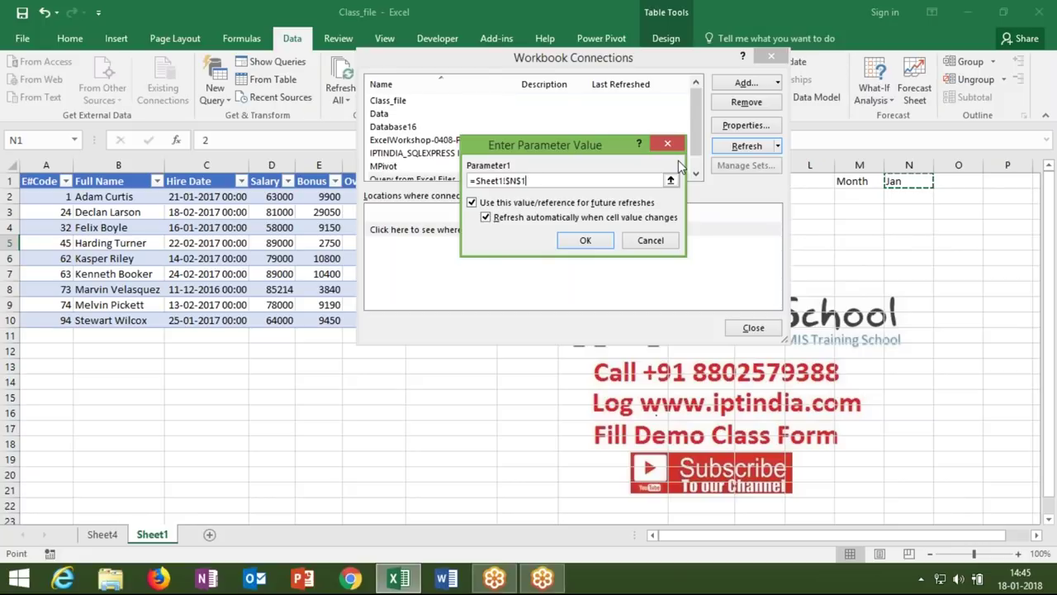
left_click(597, 240)
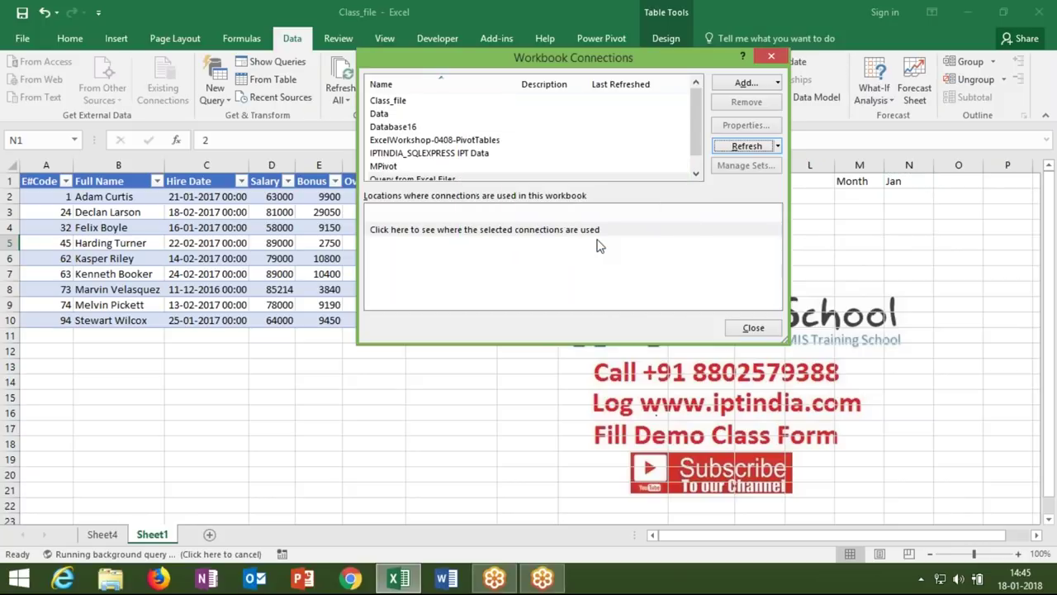
left_click(739, 327)
Change N1 to Feb, then Mar, then Apr, checking the table refreshes each time
left_click(737, 225)
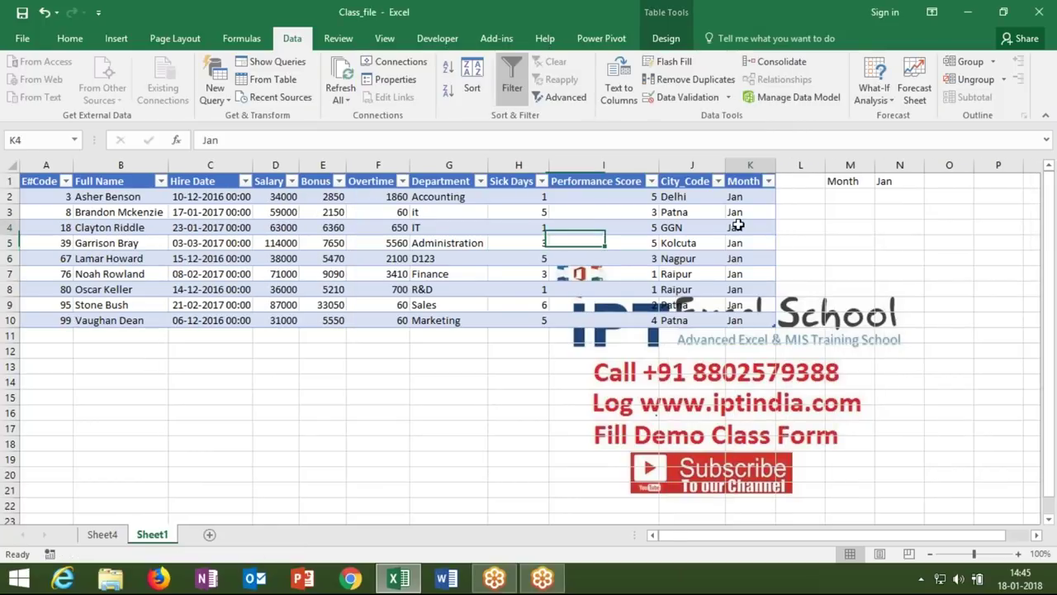
left_click(890, 181)
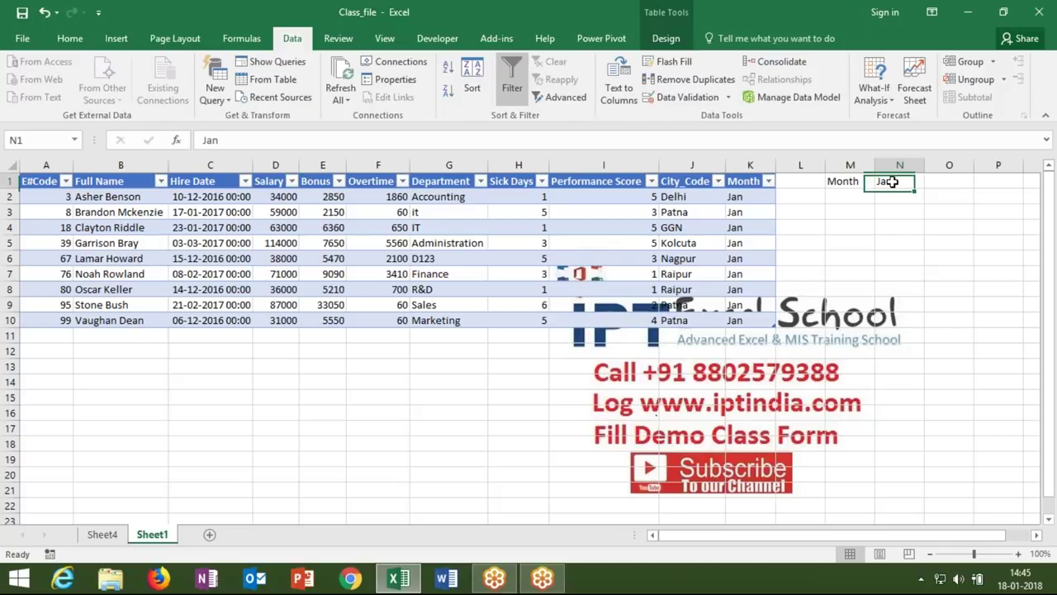
type("Fe")
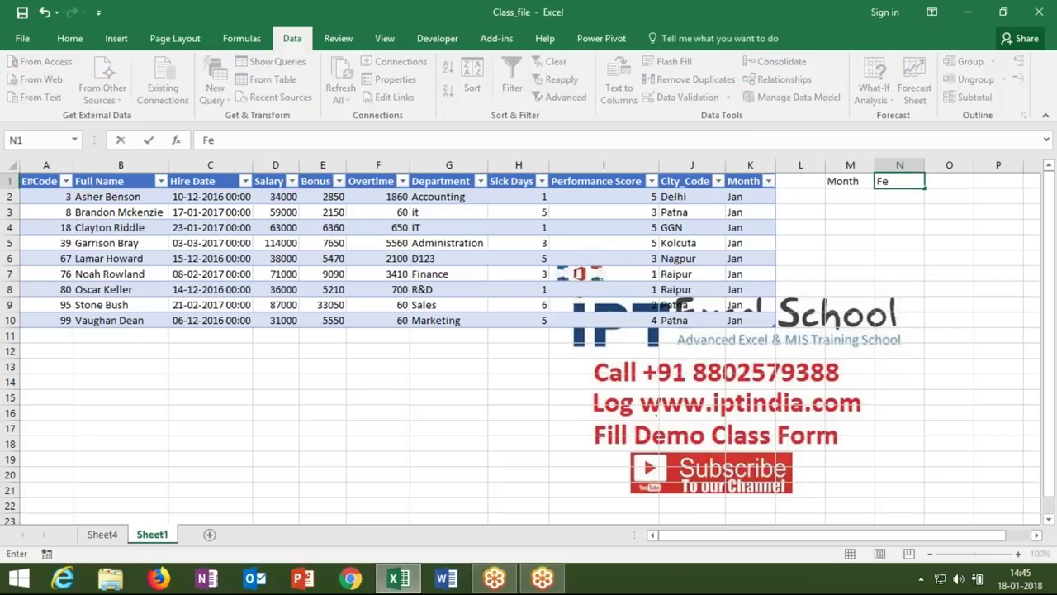
type("b")
key("Return")
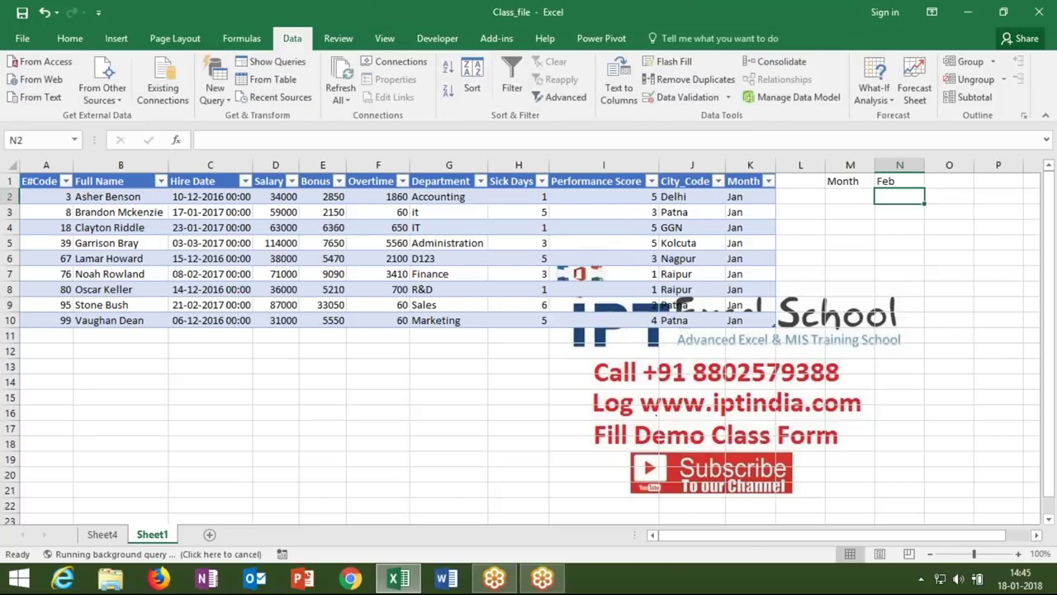
left_click(892, 181)
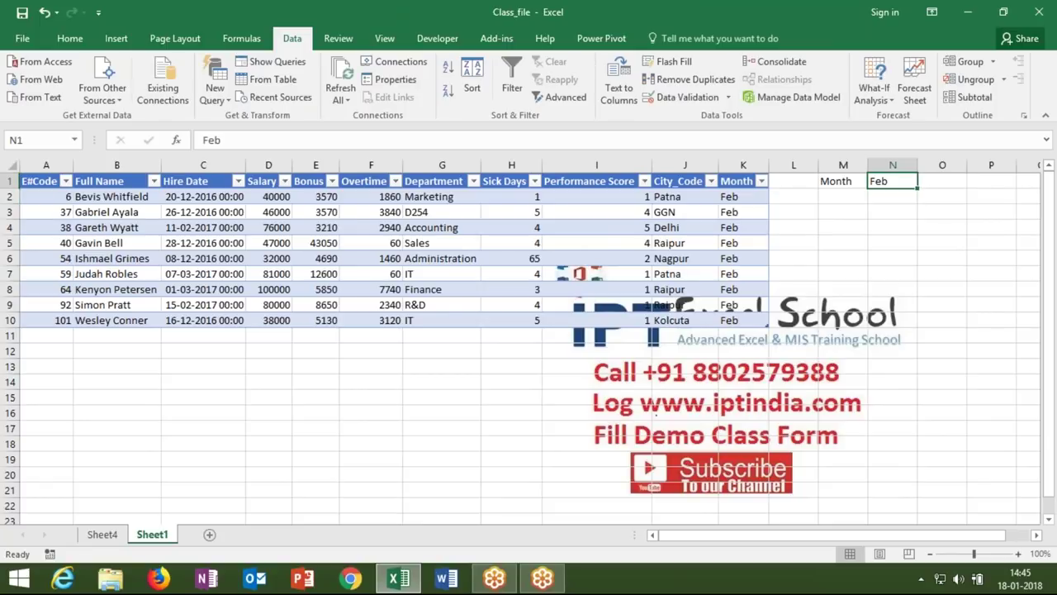
type("Mar")
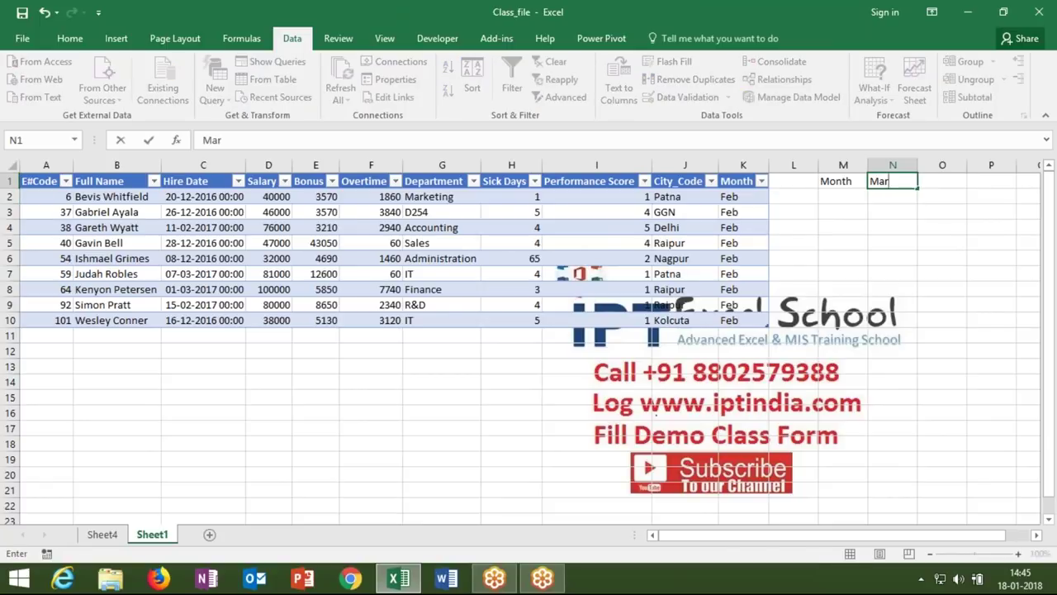
key("Return")
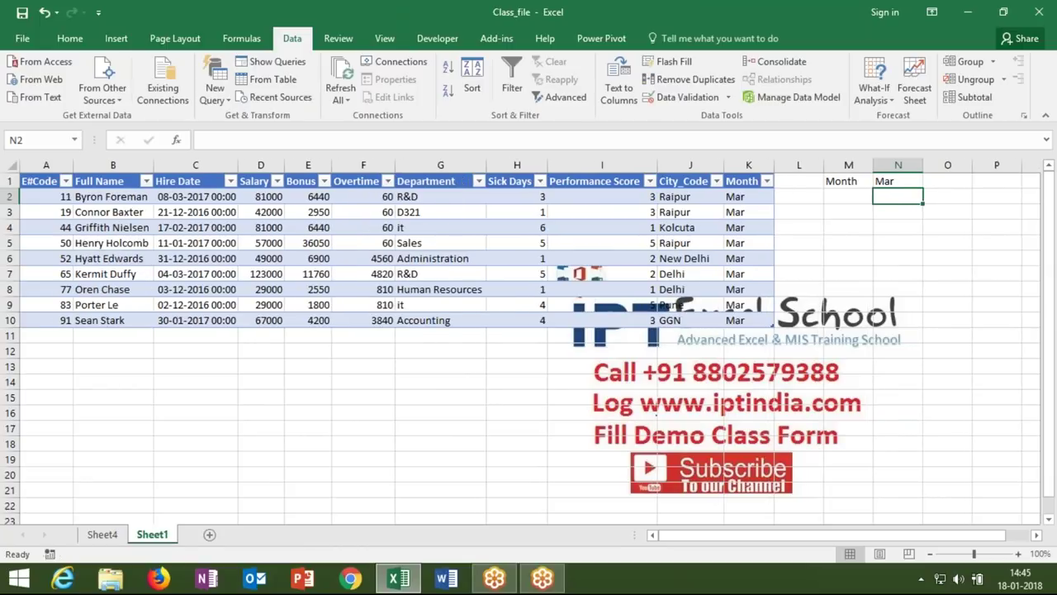
left_click(893, 181)
type("Apr")
key("Return")
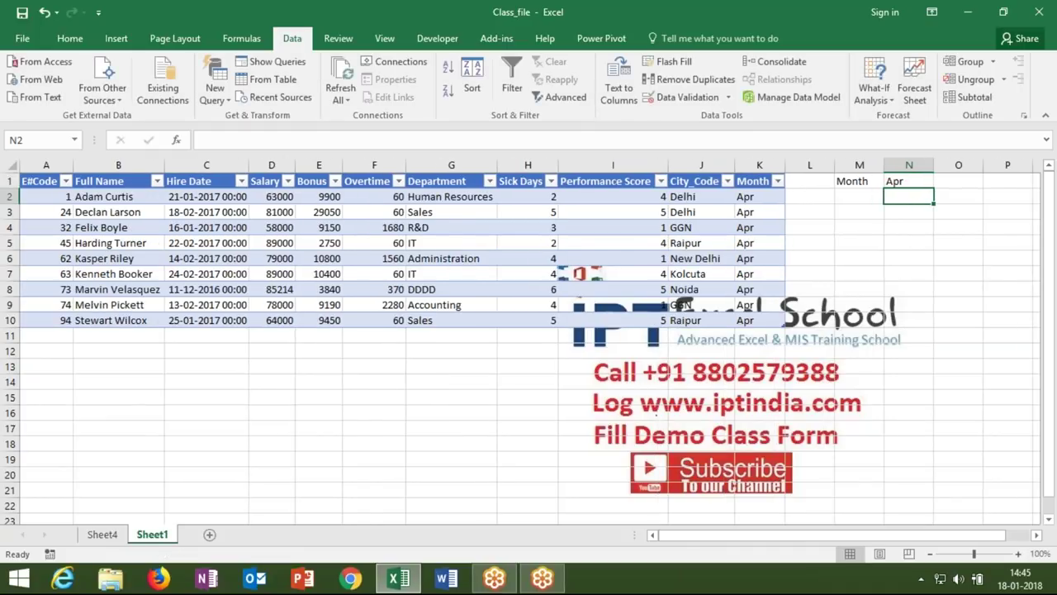
Insert a blank Sheet2 and start a New Query From File > From Folder
left_click(209, 535)
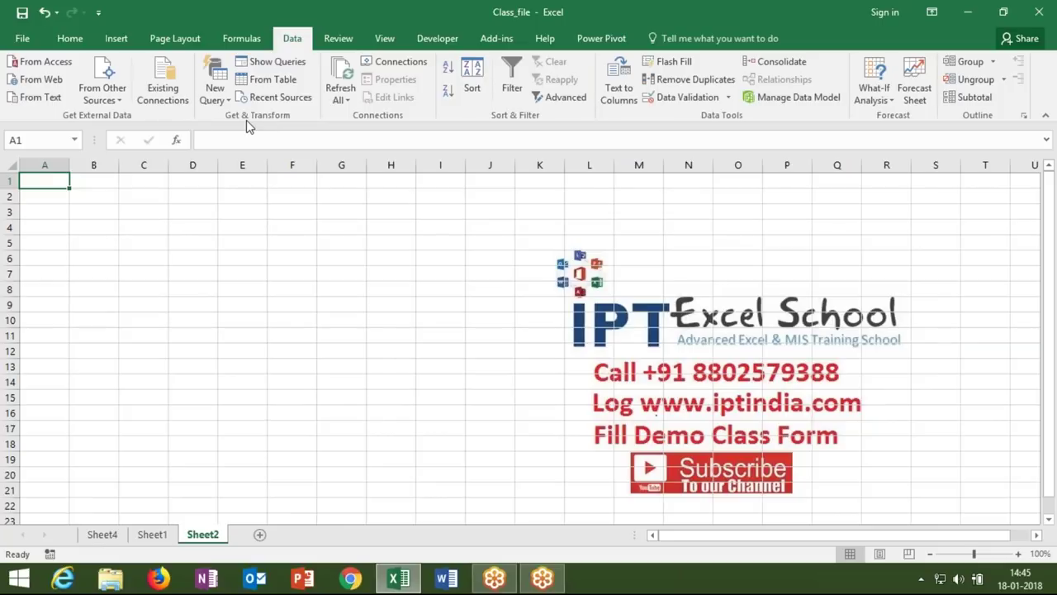
left_click(230, 101)
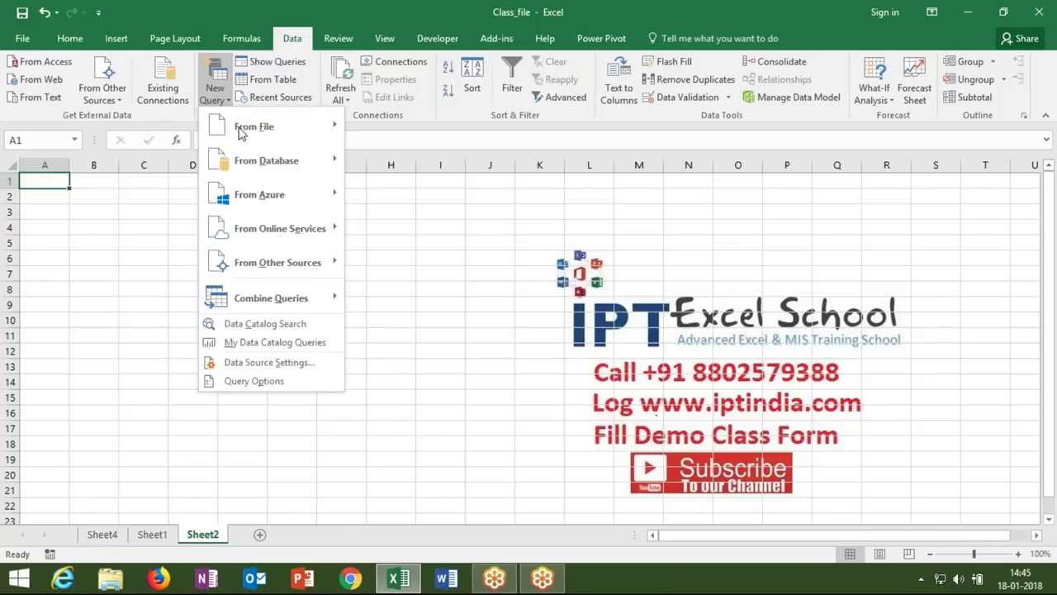
mouse_move(279, 130)
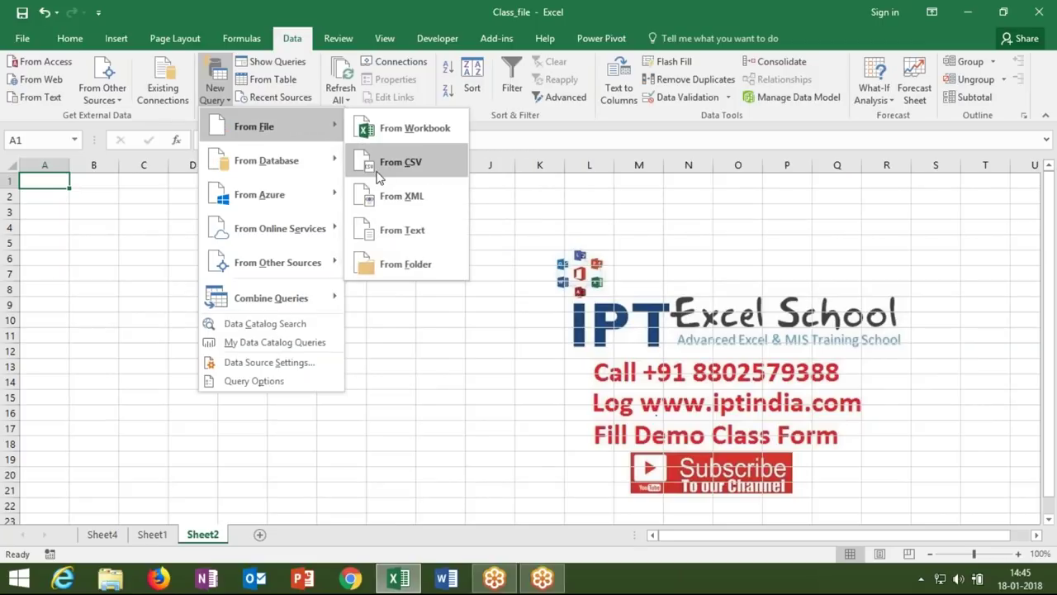
left_click(394, 258)
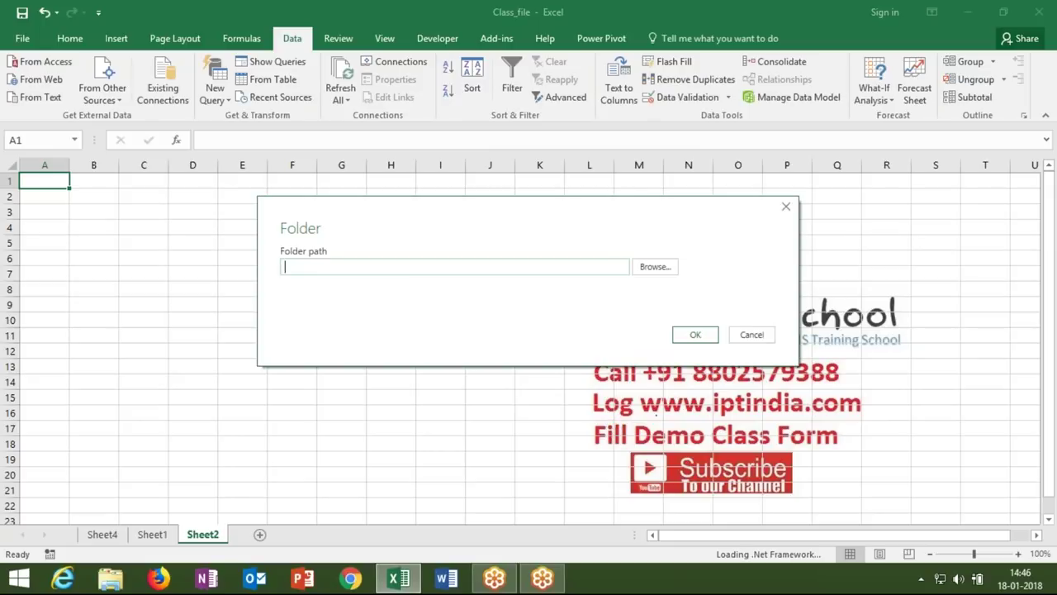
Set the folder path to Excel_Finance_Class > Stylistic Format Form Tamplate > Cash_Flow_Statement and preview its files
left_click(654, 267)
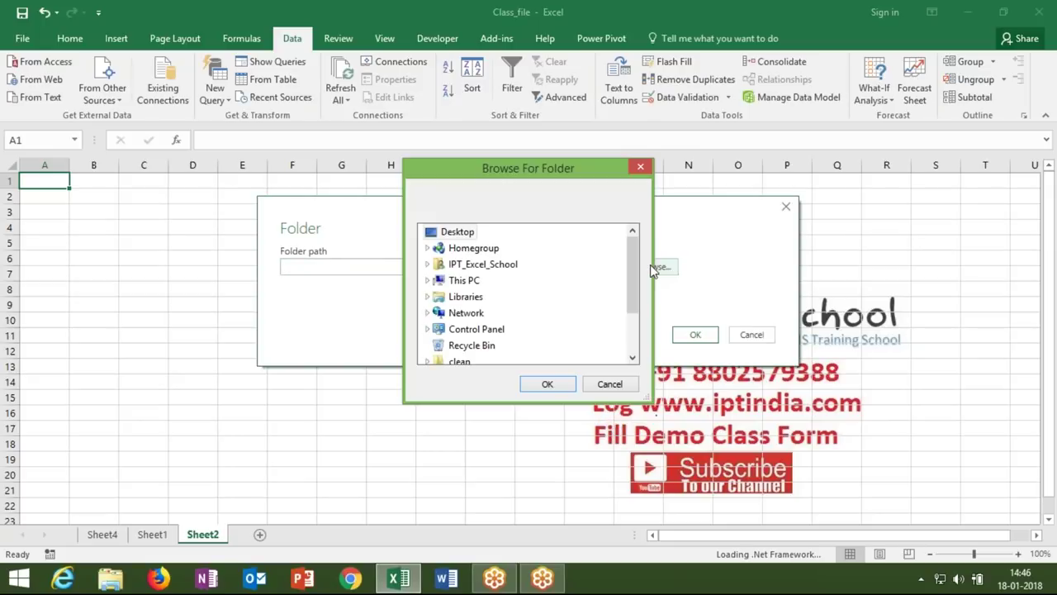
left_click_drag(633, 298, 642, 342)
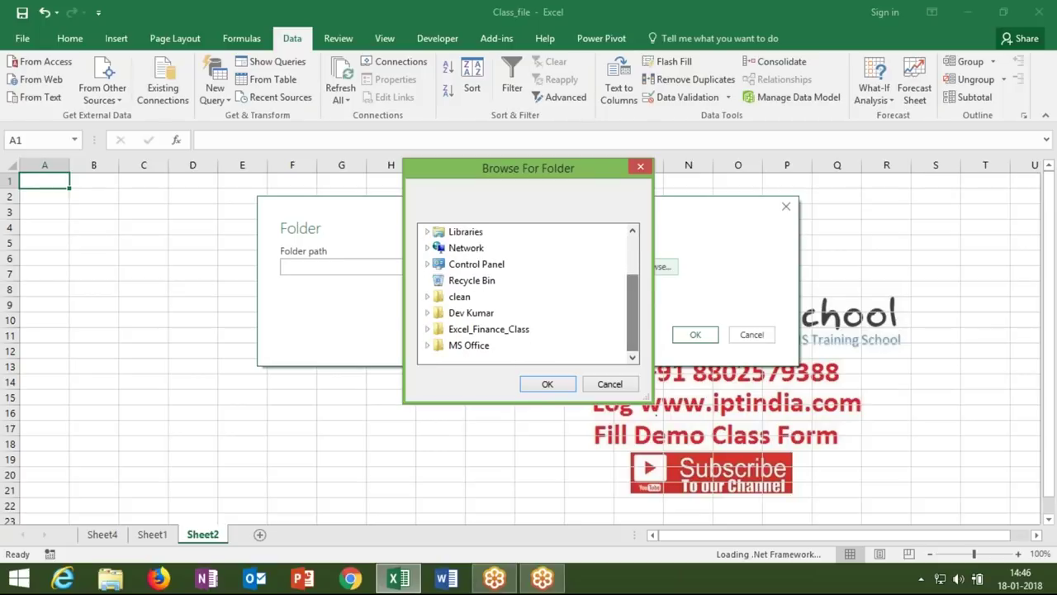
double_click(473, 329)
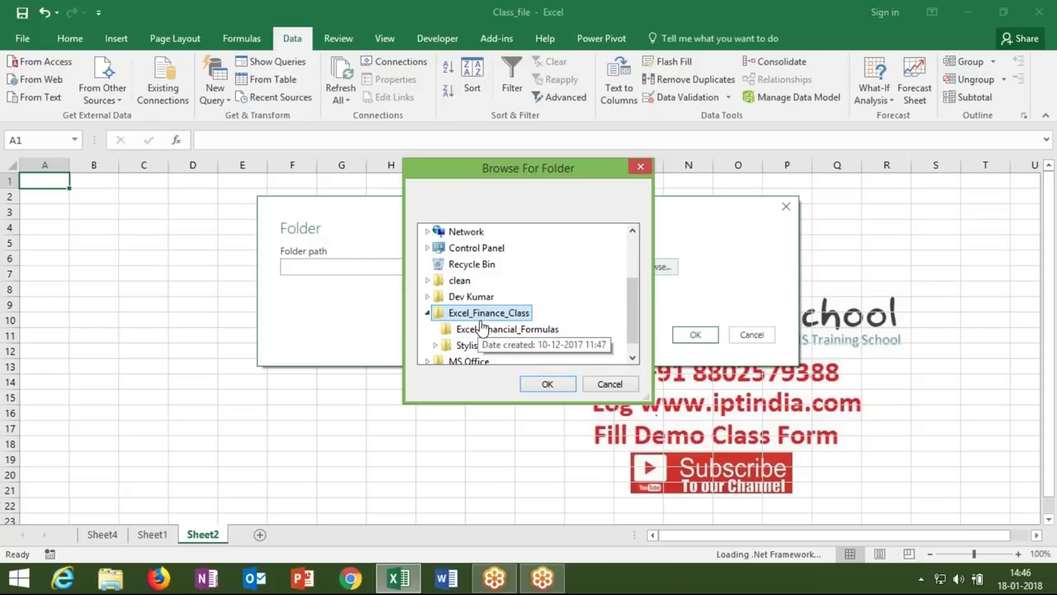
double_click(475, 345)
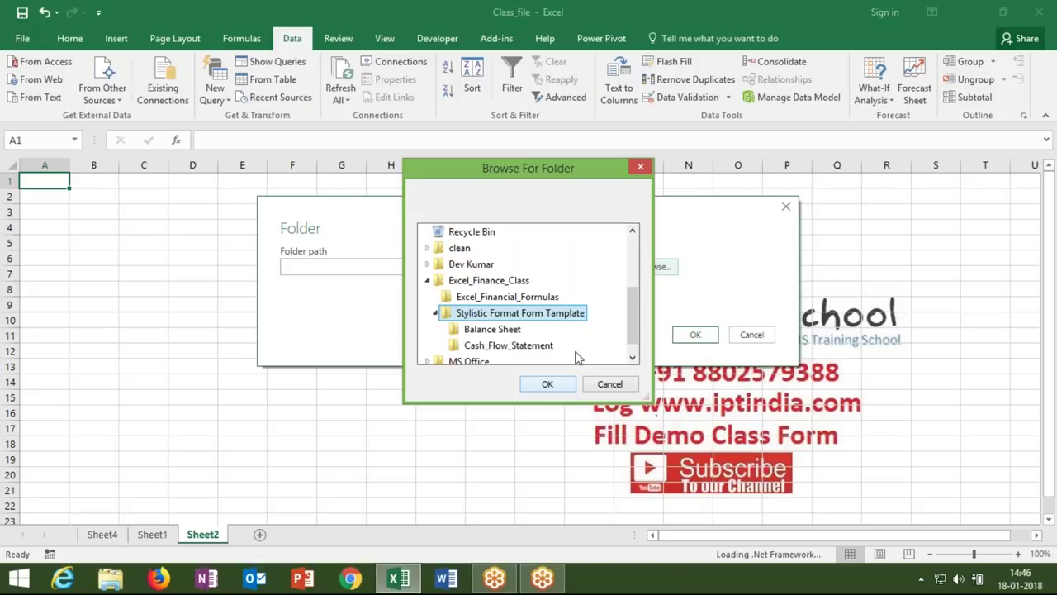
left_click(630, 330)
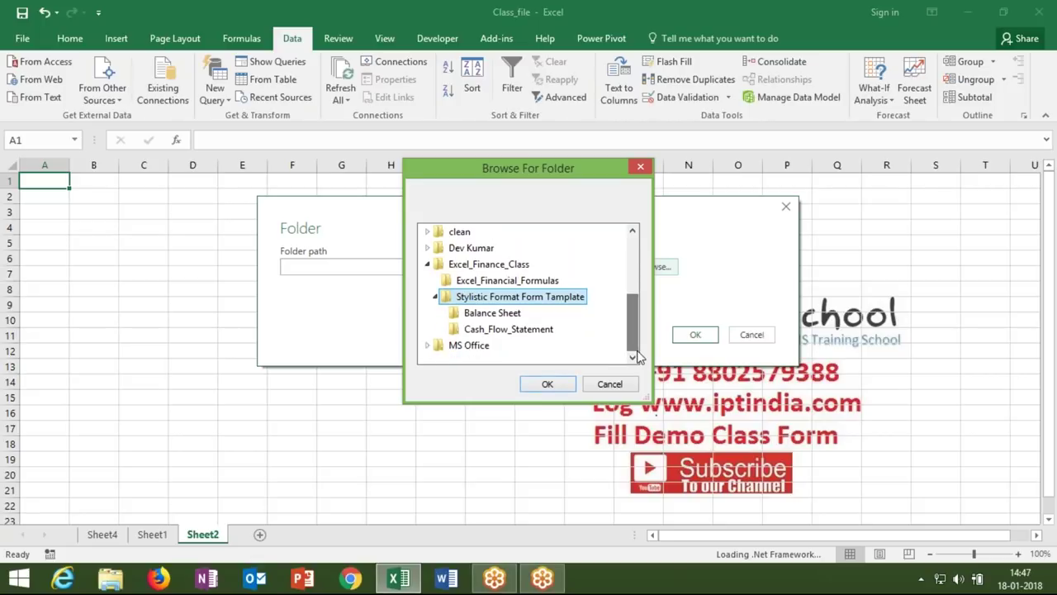
left_click(528, 328)
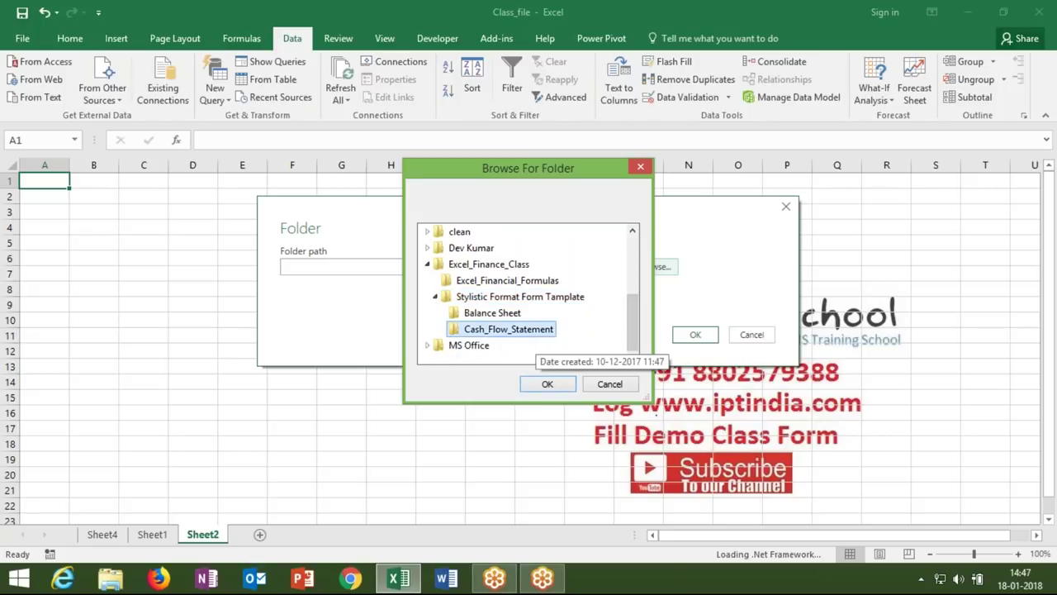
left_click(551, 385)
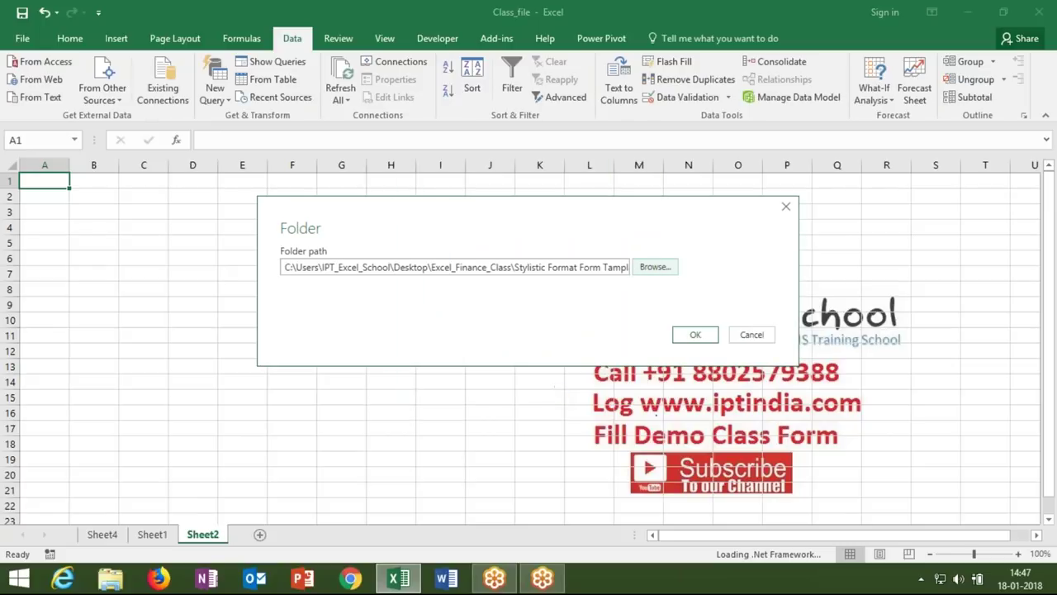
left_click(695, 339)
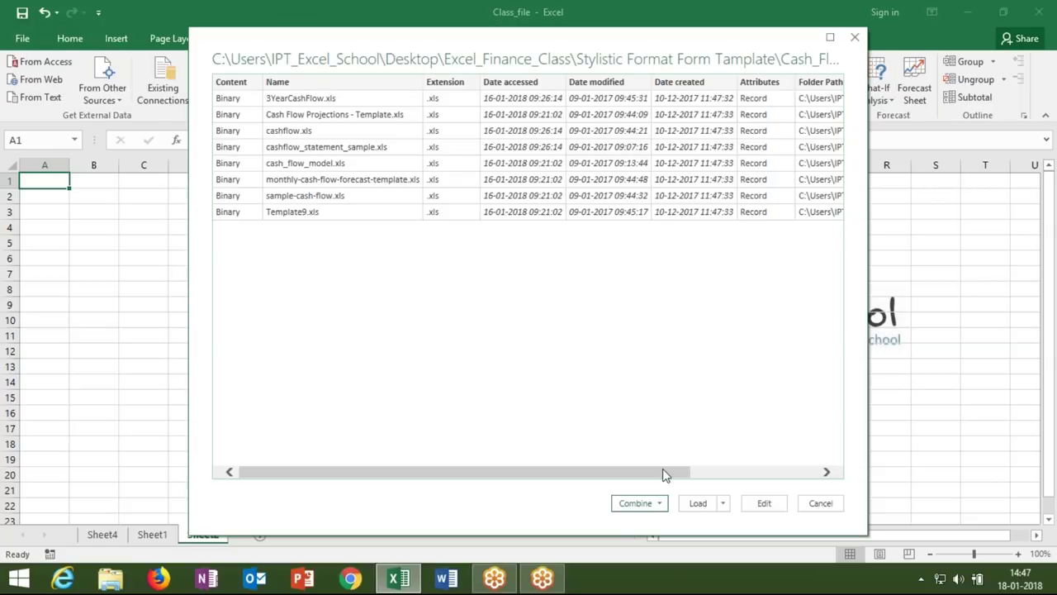
Load the eight-file Cash_Flow_Statement list without combining, then insert a blank Sheet5
left_click(662, 503)
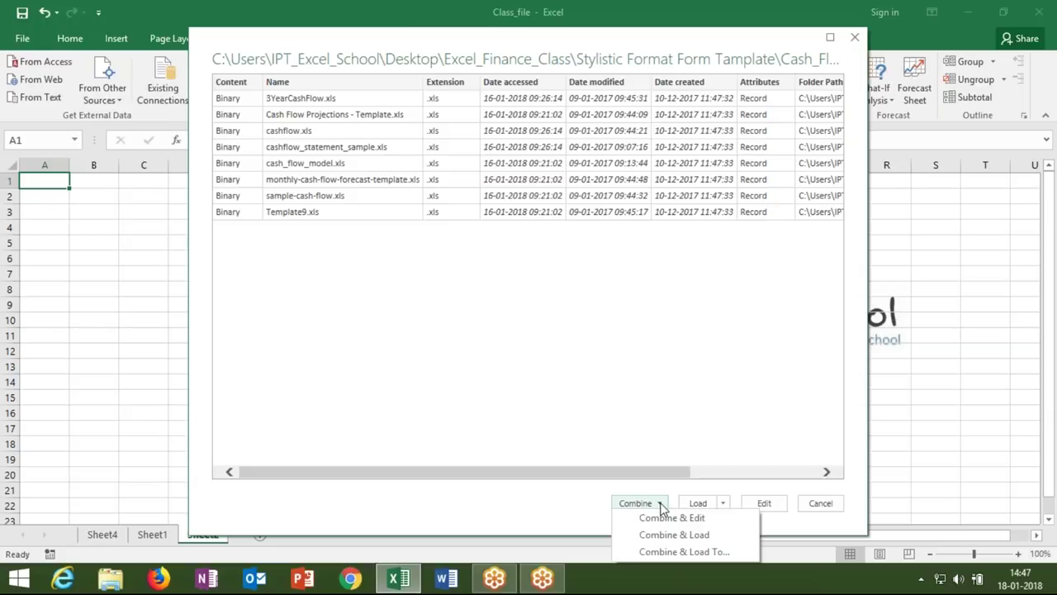
left_click(598, 507)
left_click(698, 503)
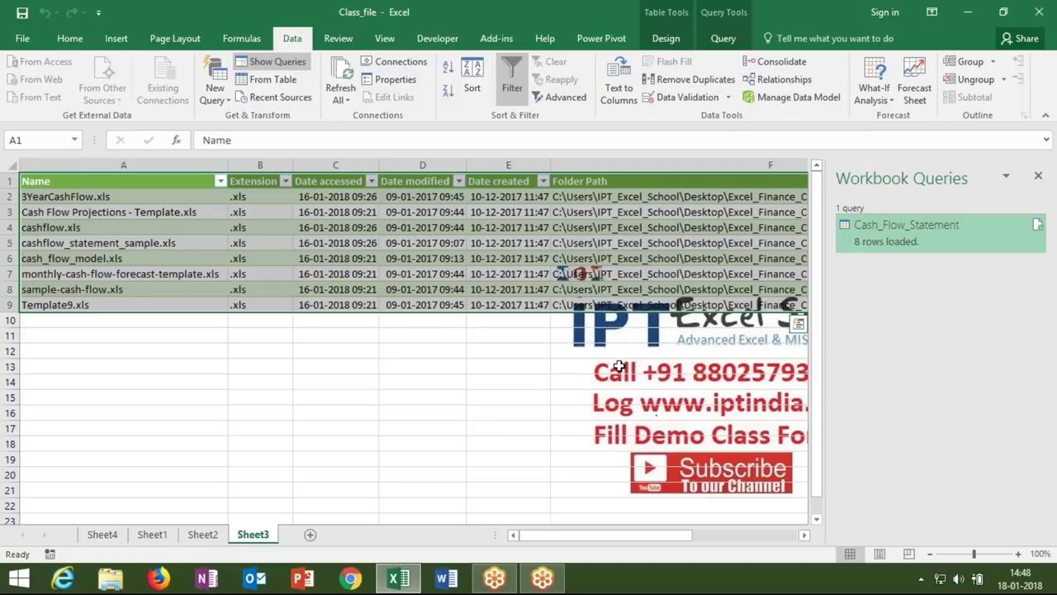
left_click(466, 446)
left_click(311, 534)
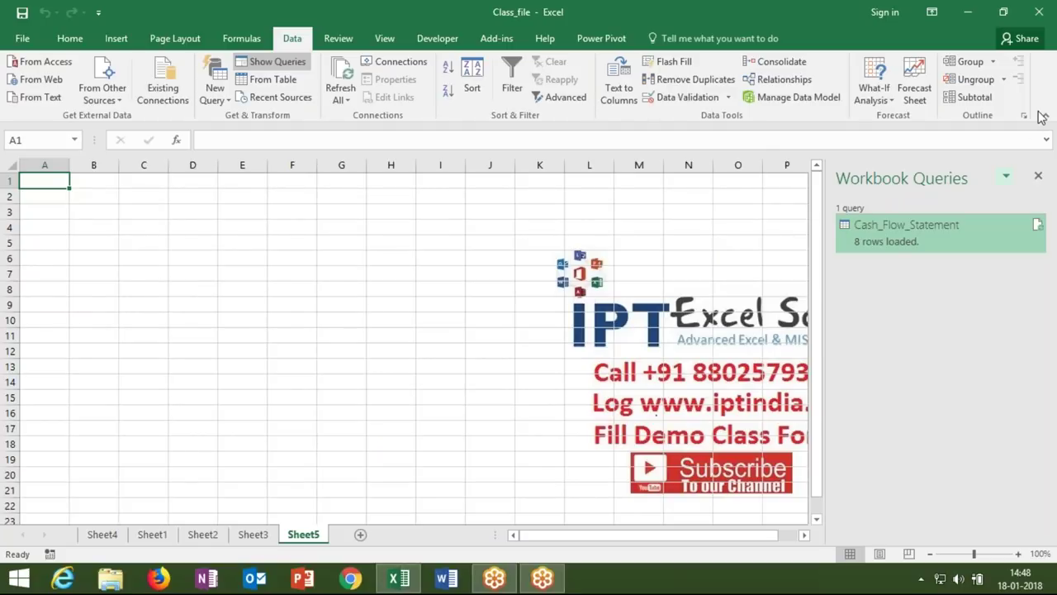
Close Workbook Queries, switch to Sheet4 and check the employee table runs to row 105
left_click(1040, 179)
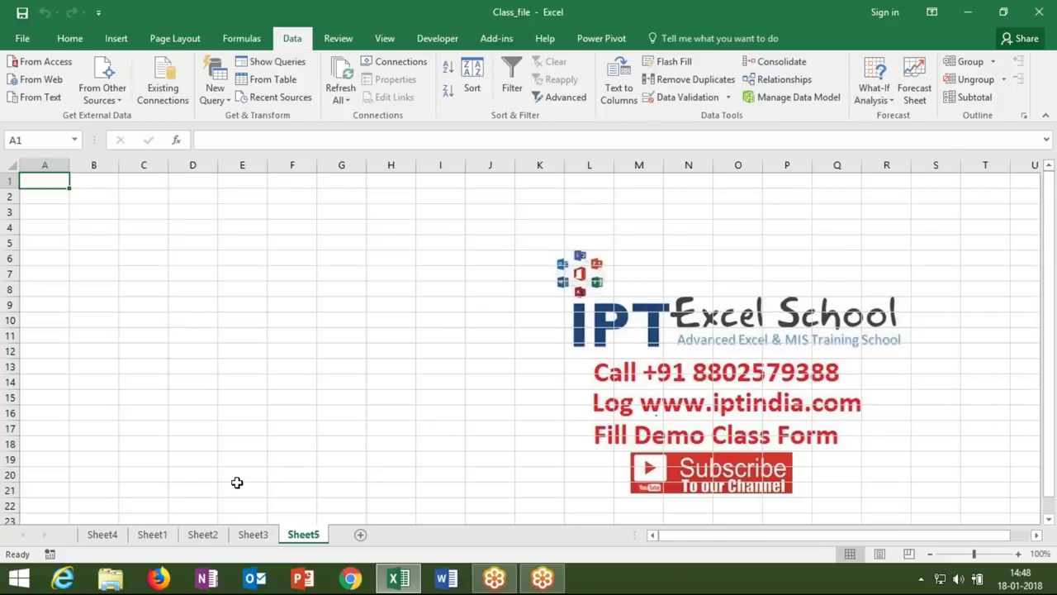
left_click(102, 534)
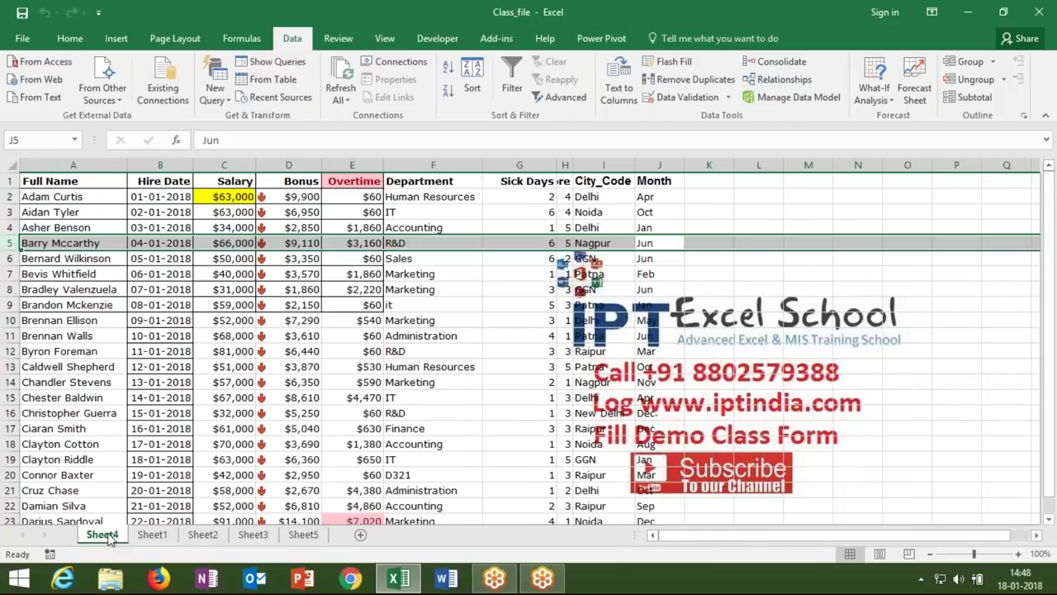
left_click(112, 196)
key("ctrl+Right")
key("ctrl+Up")
key("ctrl+Down")
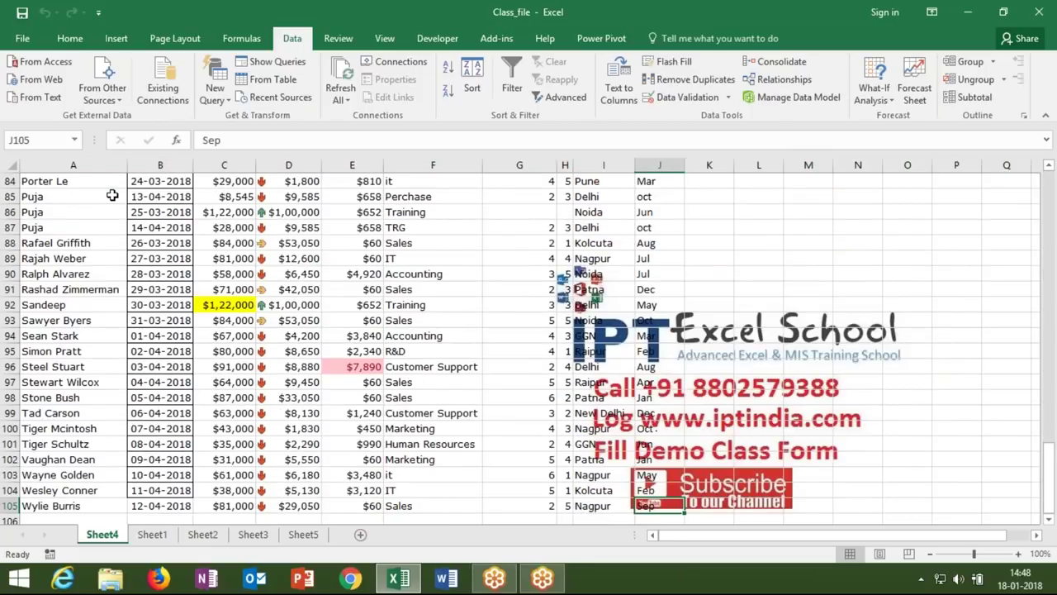
key("ctrl+Left")
key("ctrl+Up")
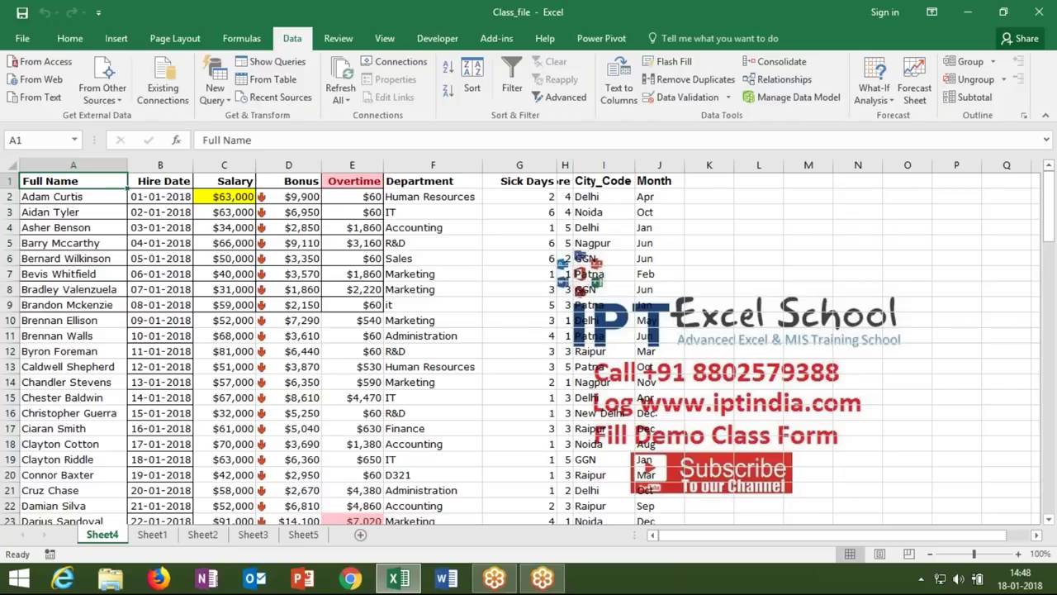
Copy the headers Salary through Month (C1:J1) and paste them starting at M1
left_click(248, 183)
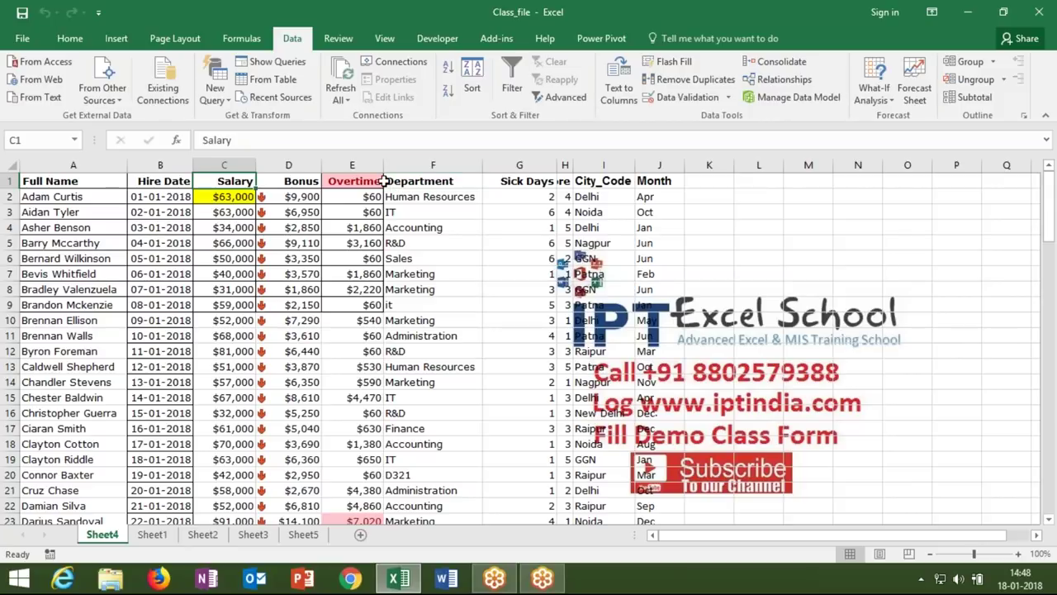
left_click(409, 184, "ctrl")
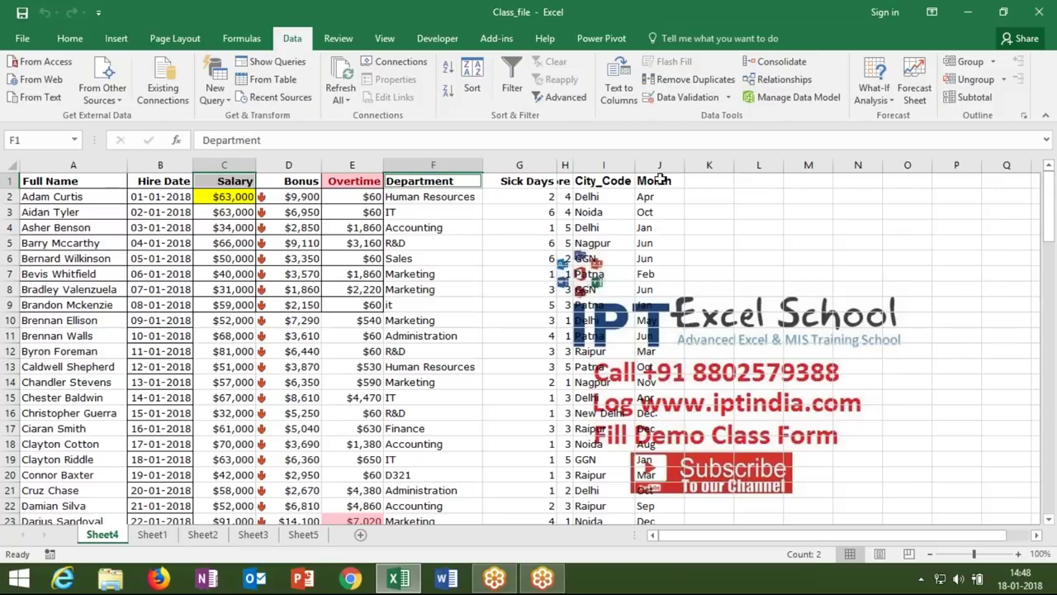
left_click(620, 180, "ctrl")
left_click(661, 181, "ctrl")
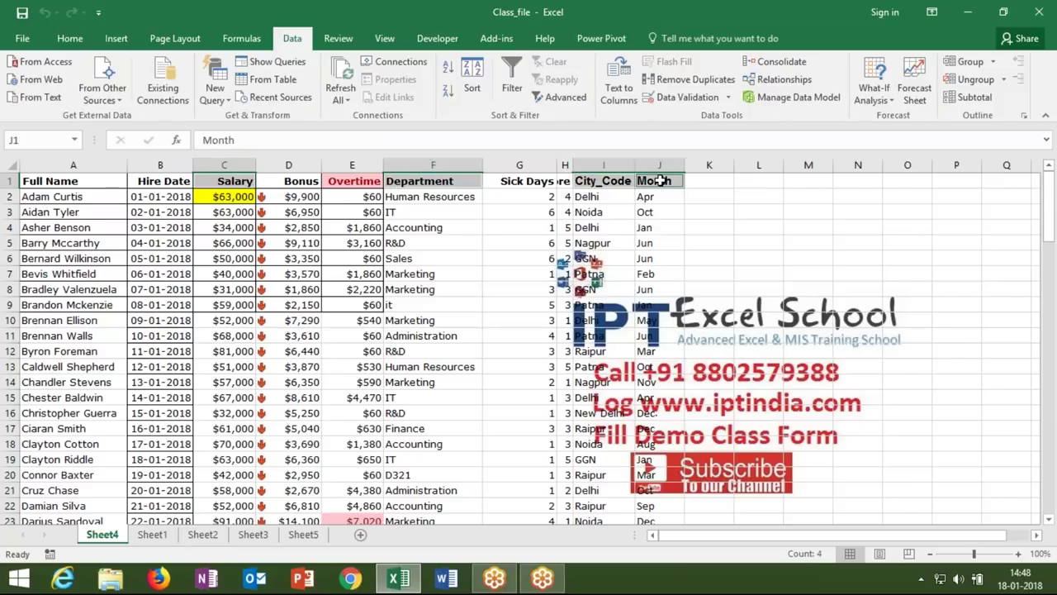
key("ctrl+c")
key("Return")
left_click(404, 203)
left_click_drag(239, 182, 661, 180)
key("ctrl+c")
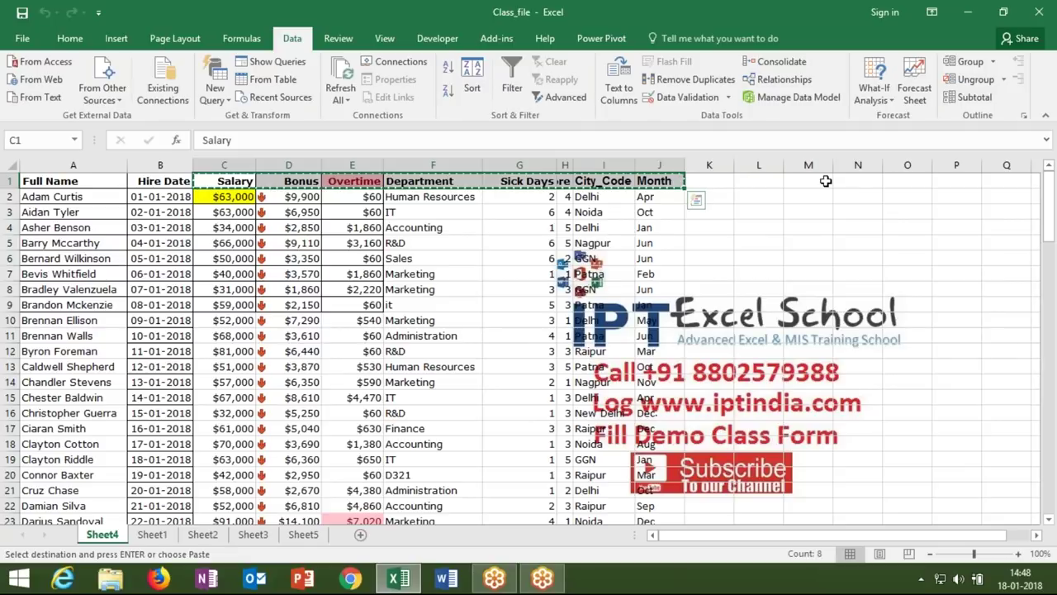
left_click(808, 180)
key("Return")
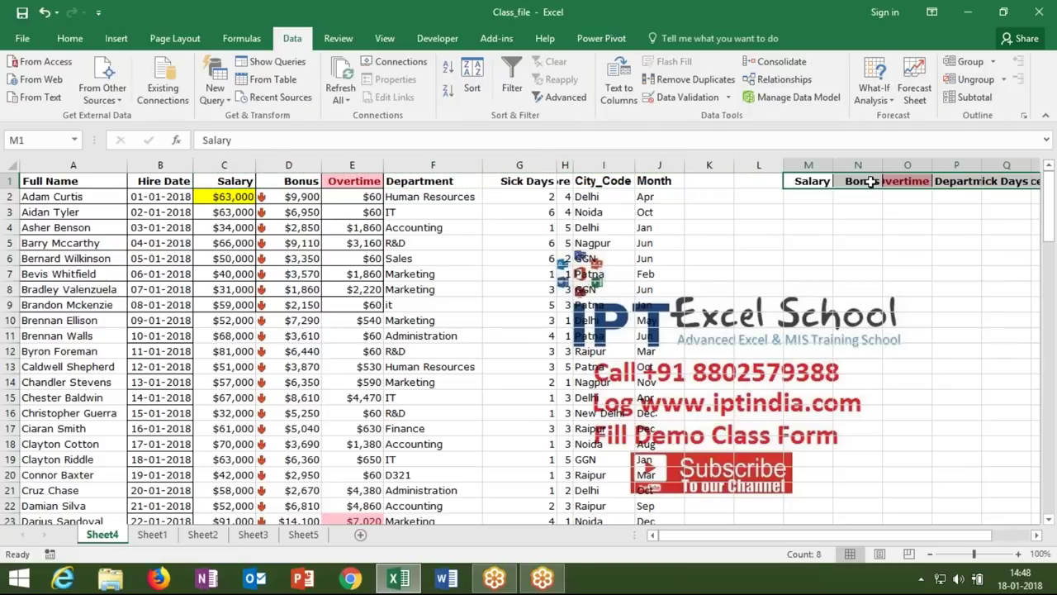
Delete the Bonus, Sick Days and Overtime headers, leaving Salary, Department, City_Code, Month
left_click(871, 182)
key("ctrl+space")
key("ctrl+minus")
key("ctrl+minus")
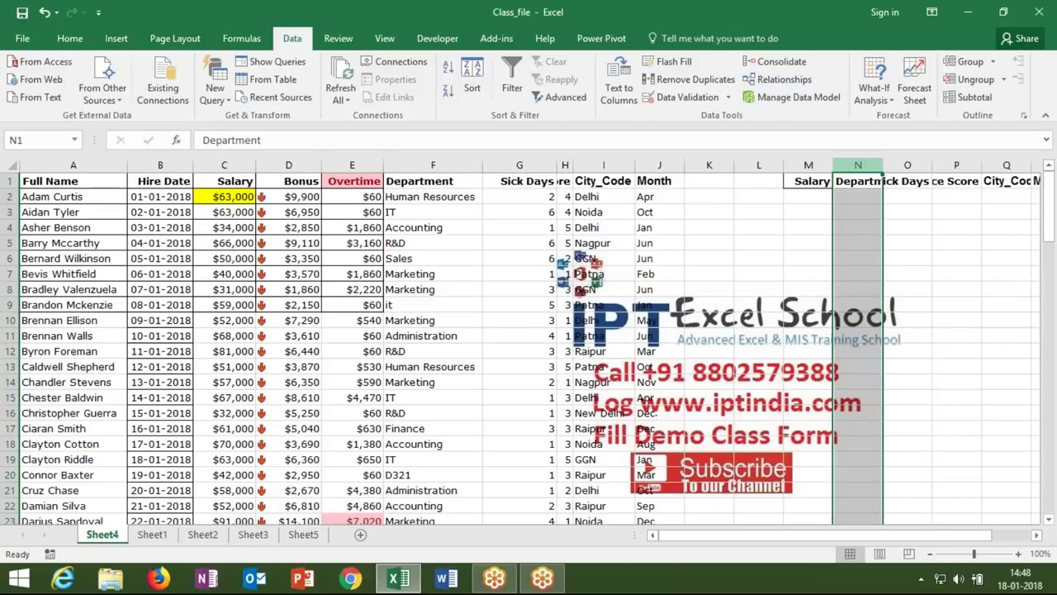
left_click(907, 181)
key("ctrl+space")
key("ctrl+minus")
key("ctrl+minus")
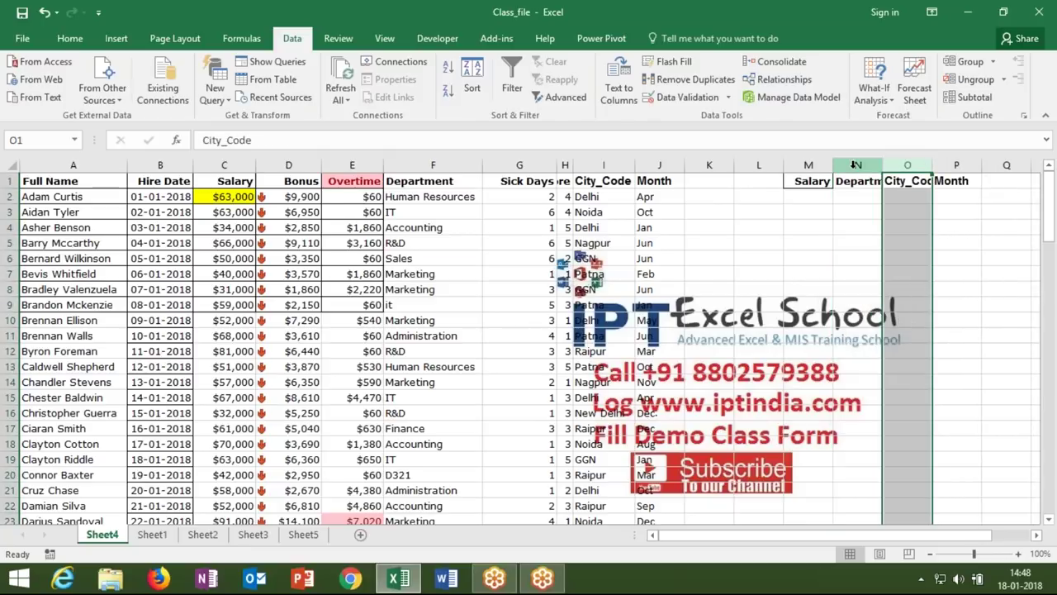
left_click(816, 199)
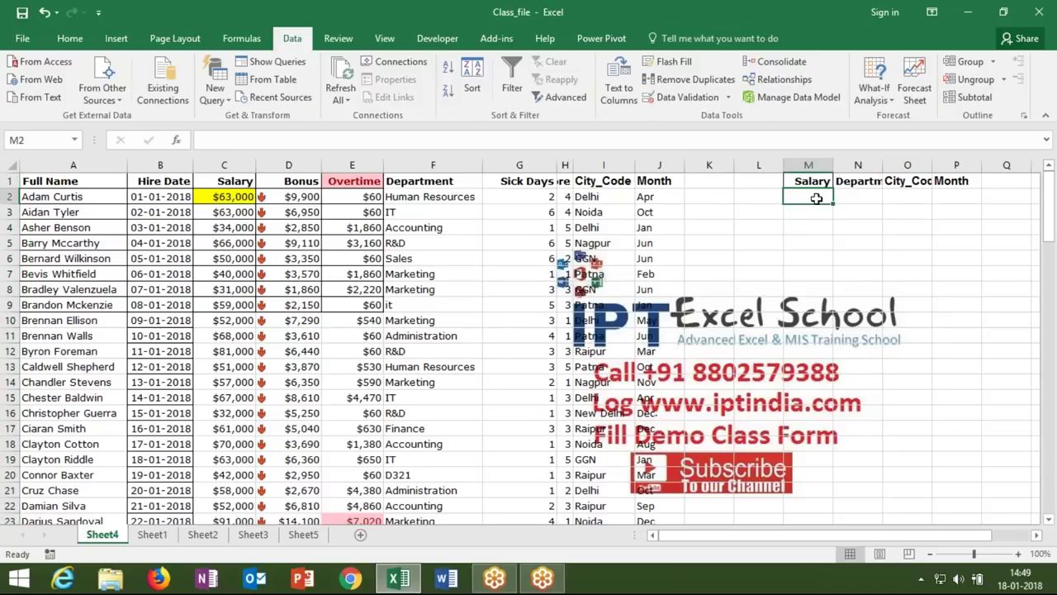
Enter >50000 under Salary and IT under Department in N3, correcting the IPT typo
type(">5000")
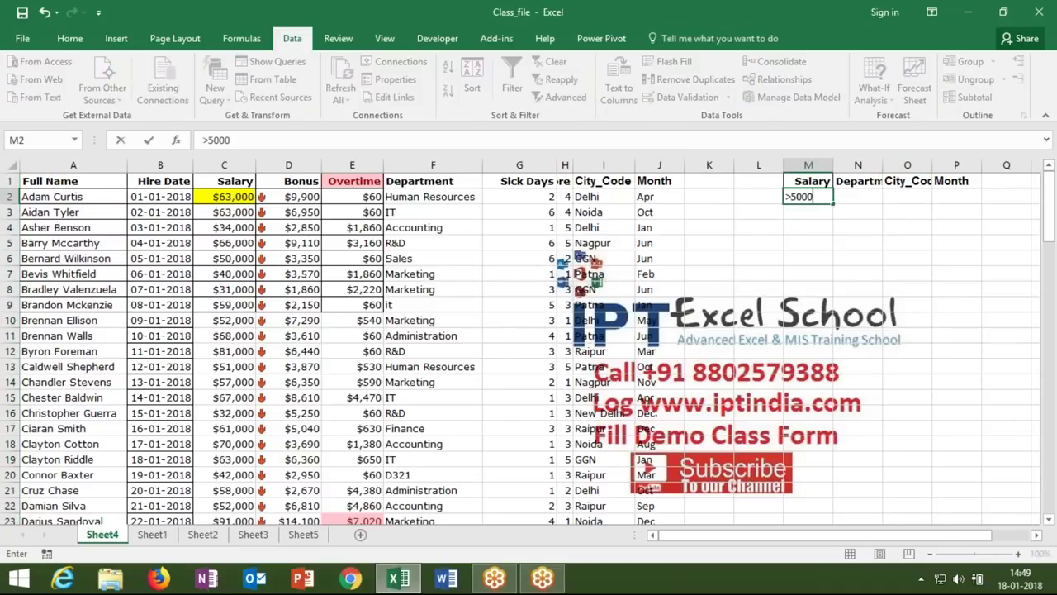
type("0")
key("Tab")
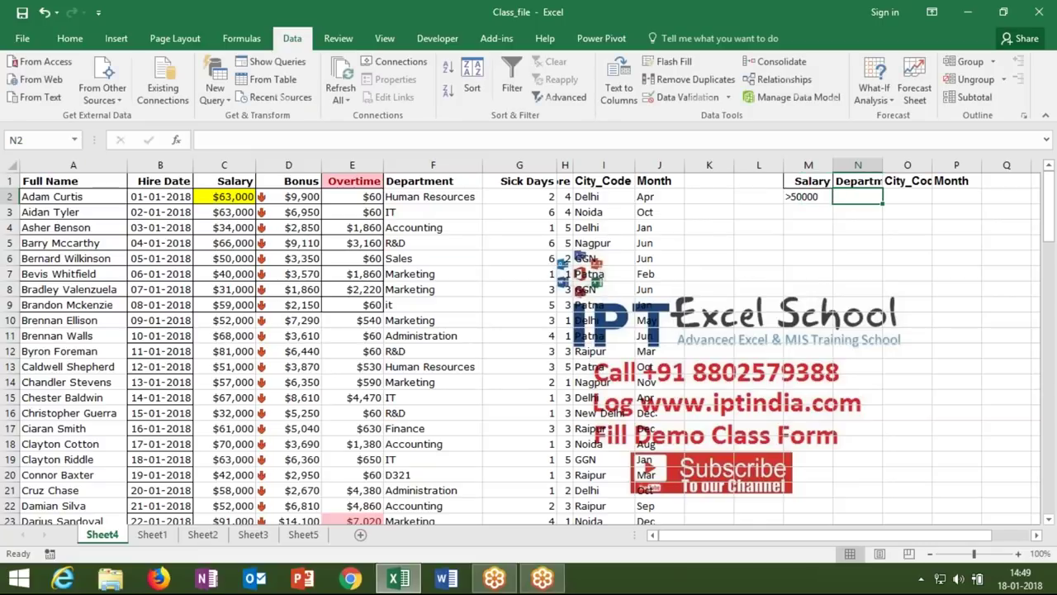
left_click(857, 212)
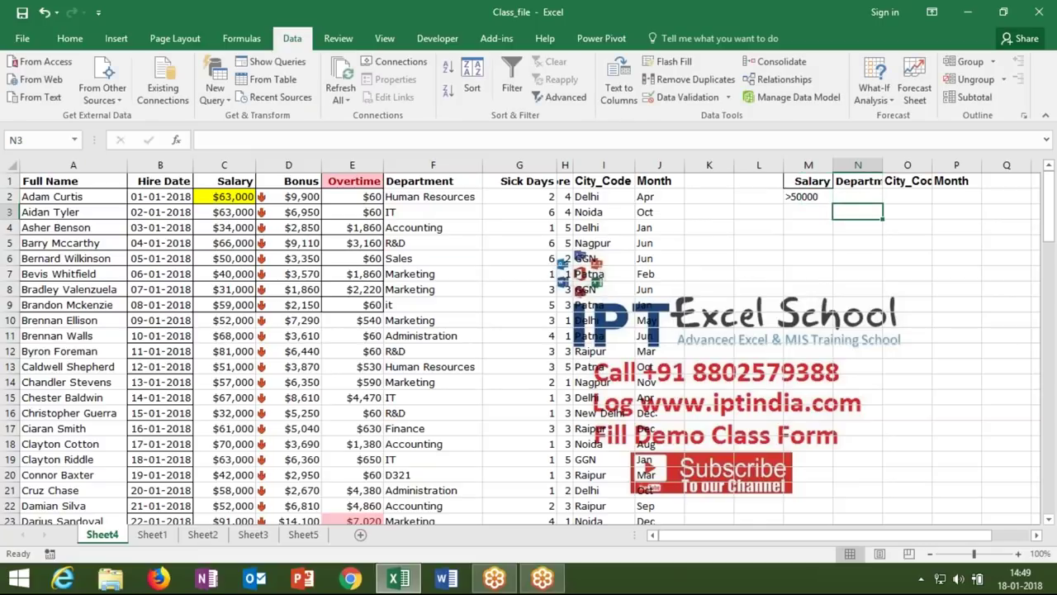
type("IPT")
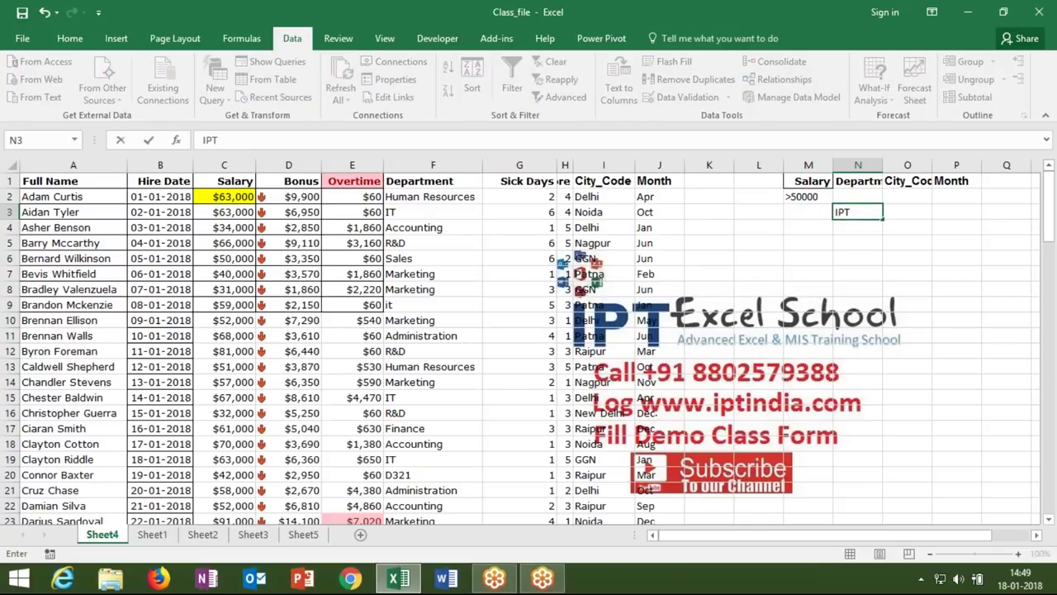
key("Tab")
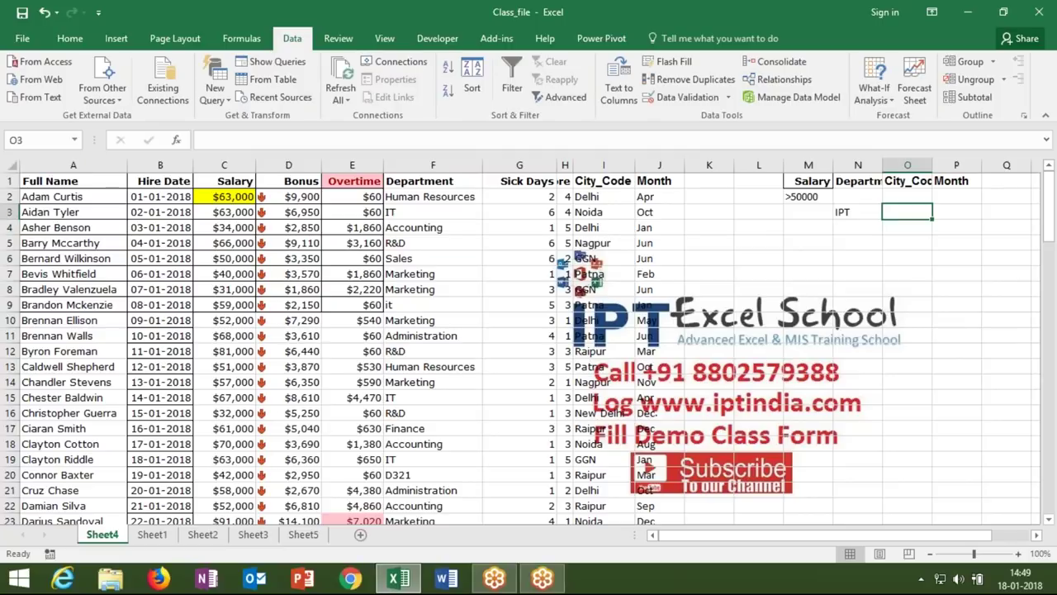
left_click(857, 212)
type("IT")
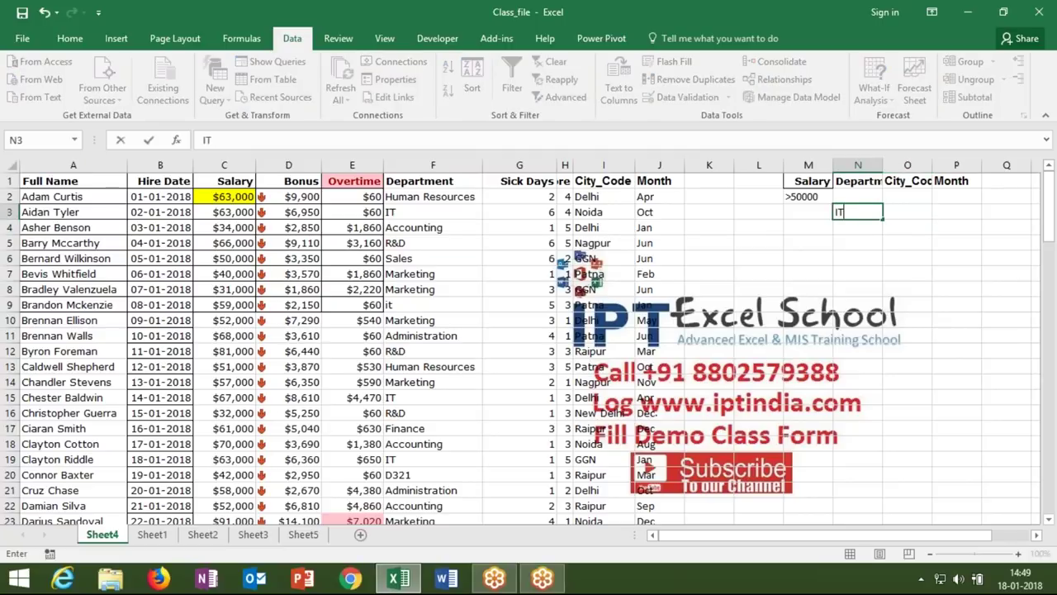
key("Tab")
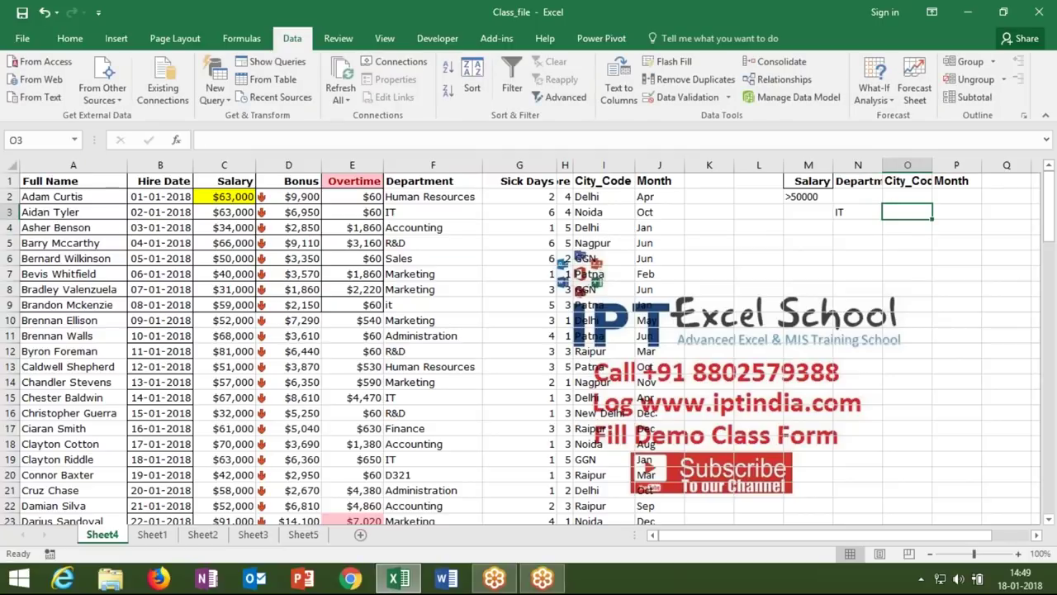
Add Jun in P3, GGN and Delhi in O4:O5, and >80000 in M5
left_click(957, 212)
type("Jun")
key("Return")
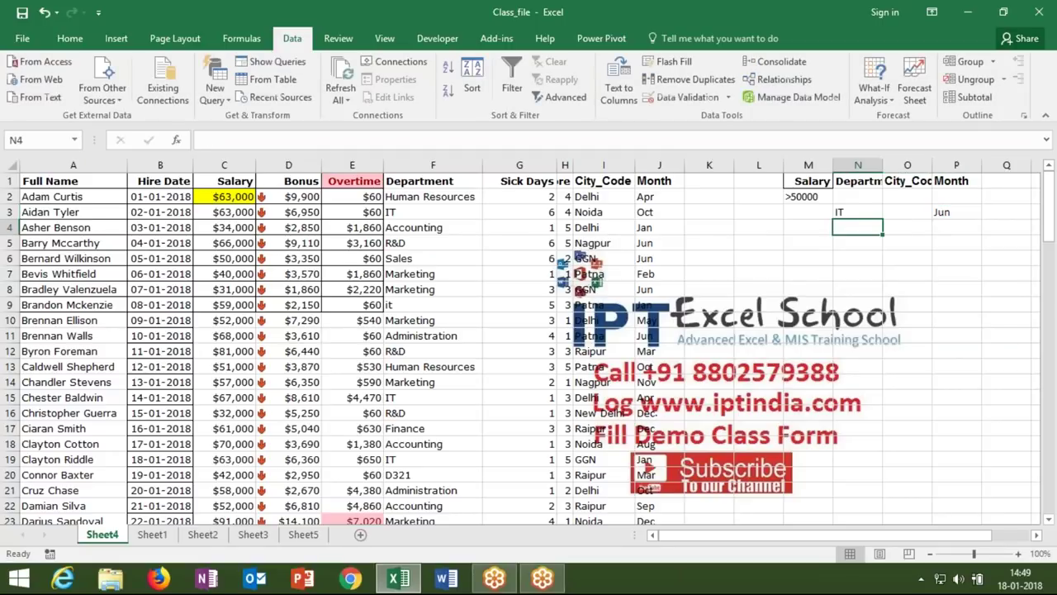
key("Left")
key("Right")
key("Right")
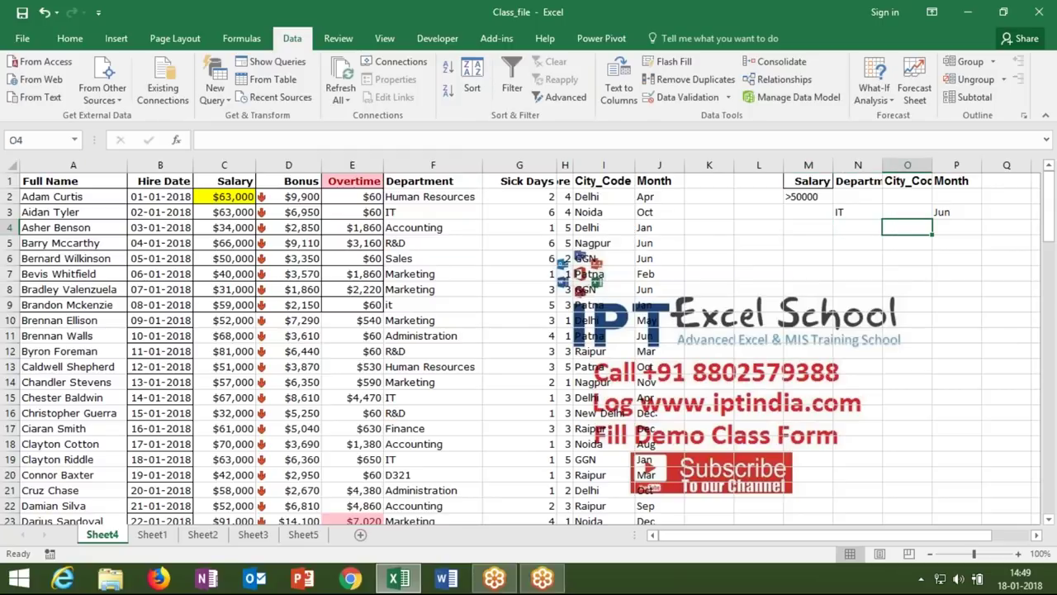
type("G")
type("GN")
key("Return")
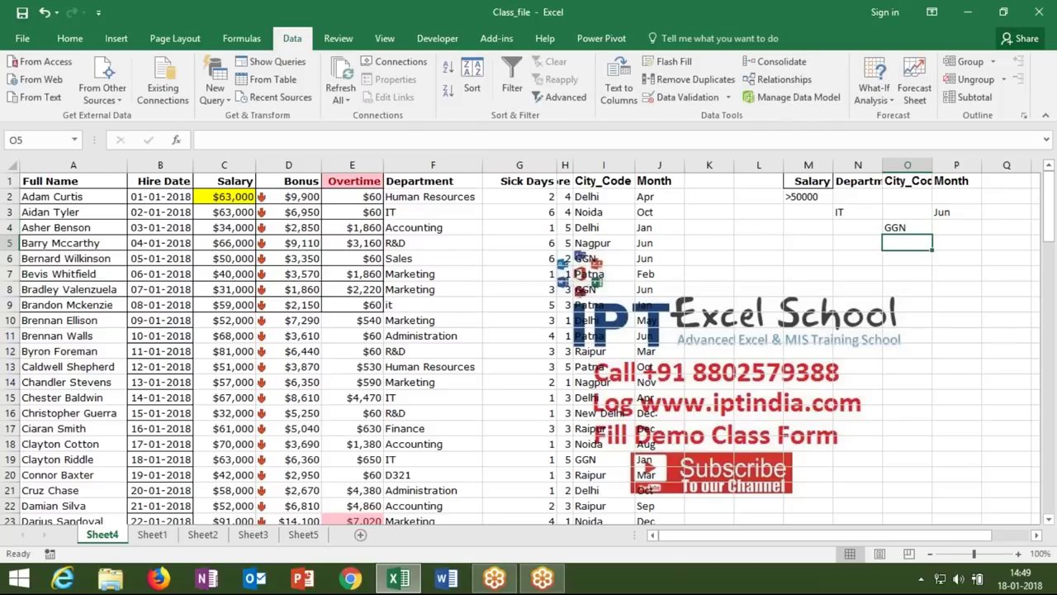
type("Delhi")
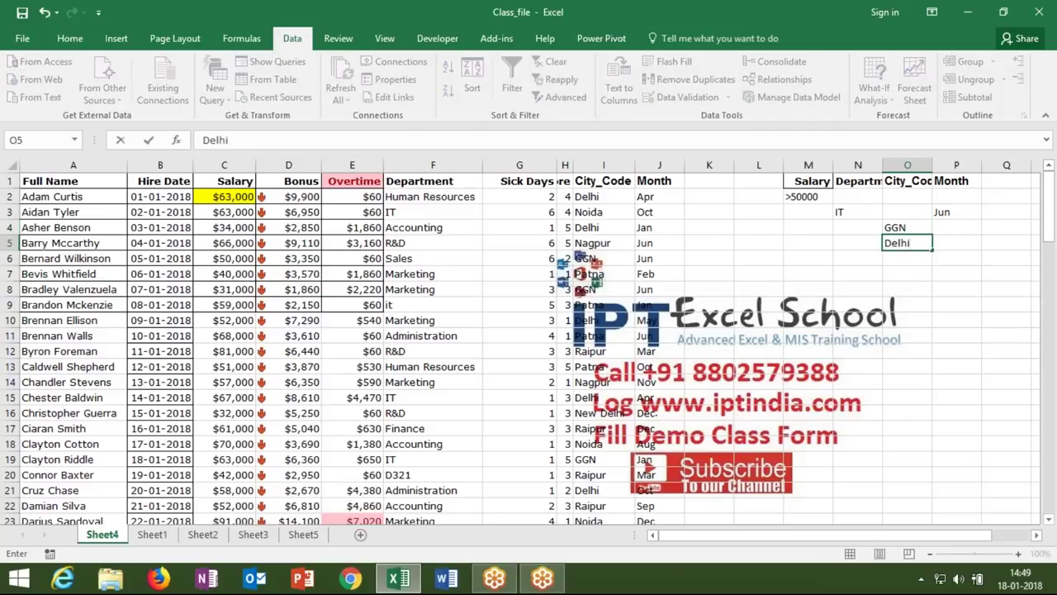
key("Left")
key("Left")
type(">80000")
key("Return")
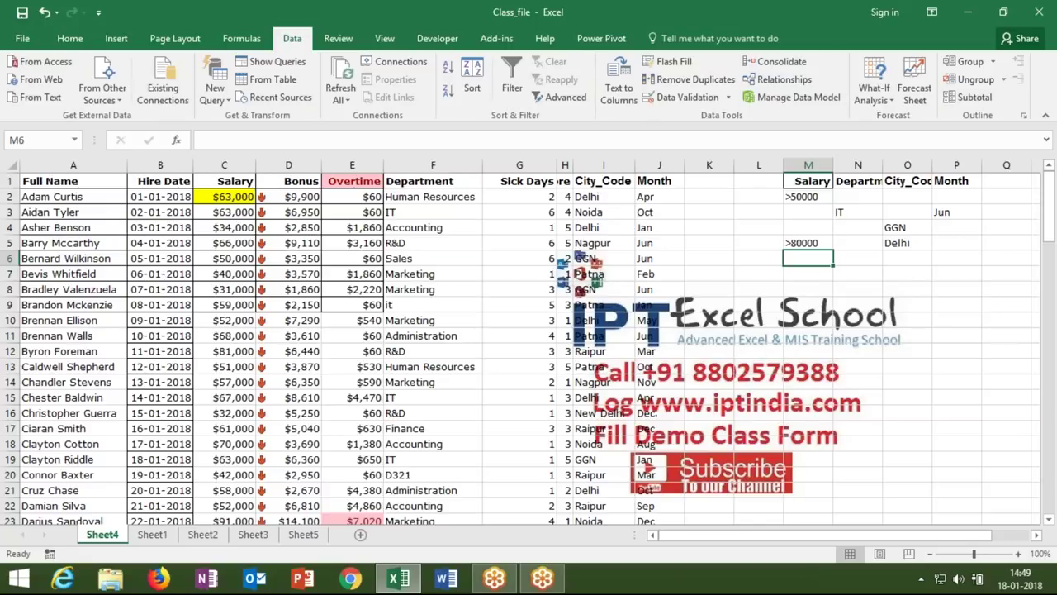
Run an in-place Advanced Filter on the employee list with criteria range M1:P5
left_click(388, 225)
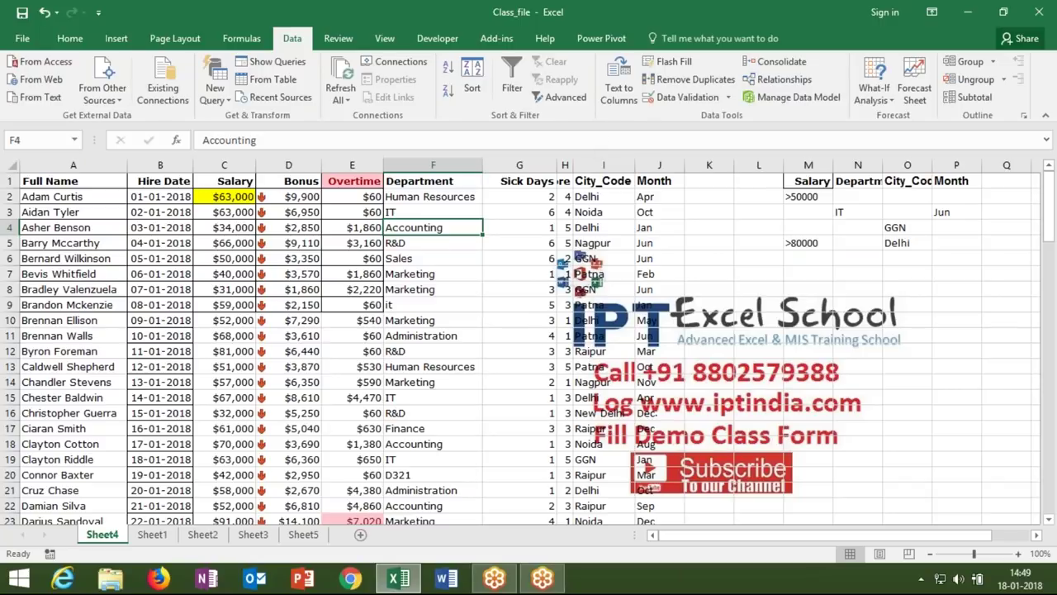
left_click(565, 100)
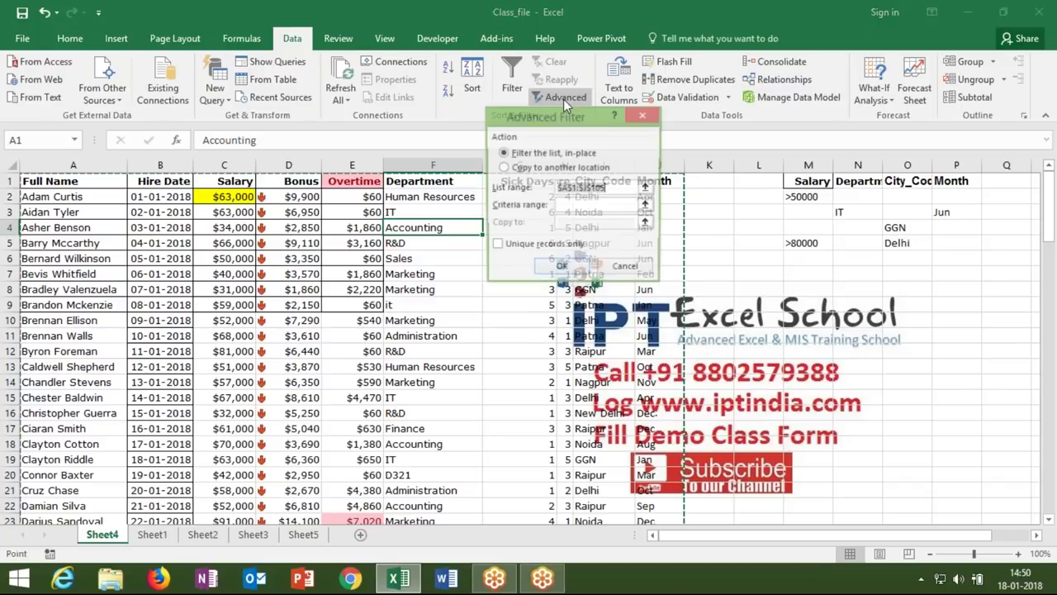
left_click(578, 208)
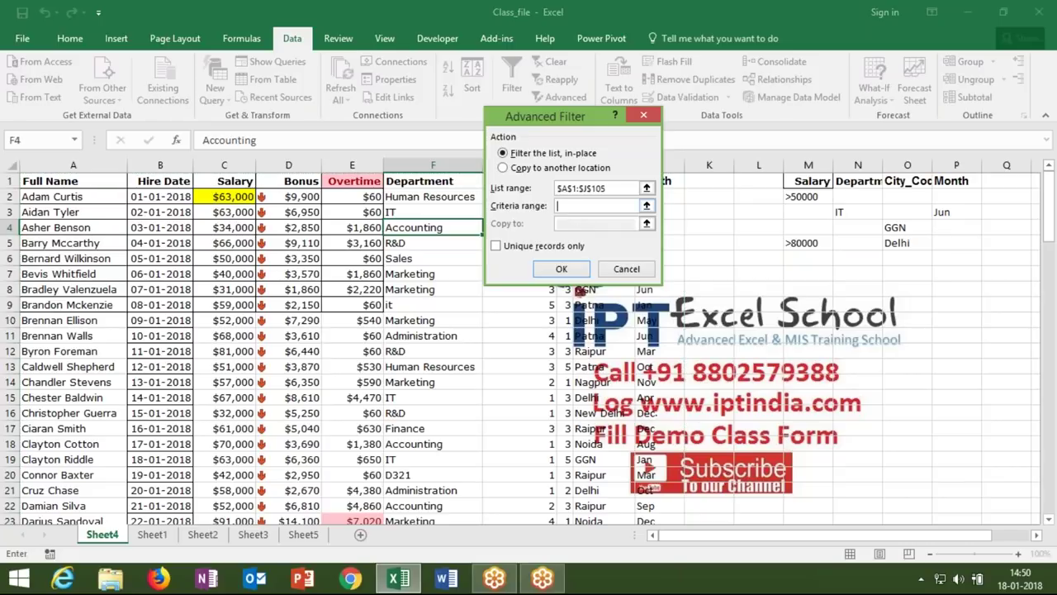
left_click(805, 181)
left_click_drag(851, 186, 954, 243)
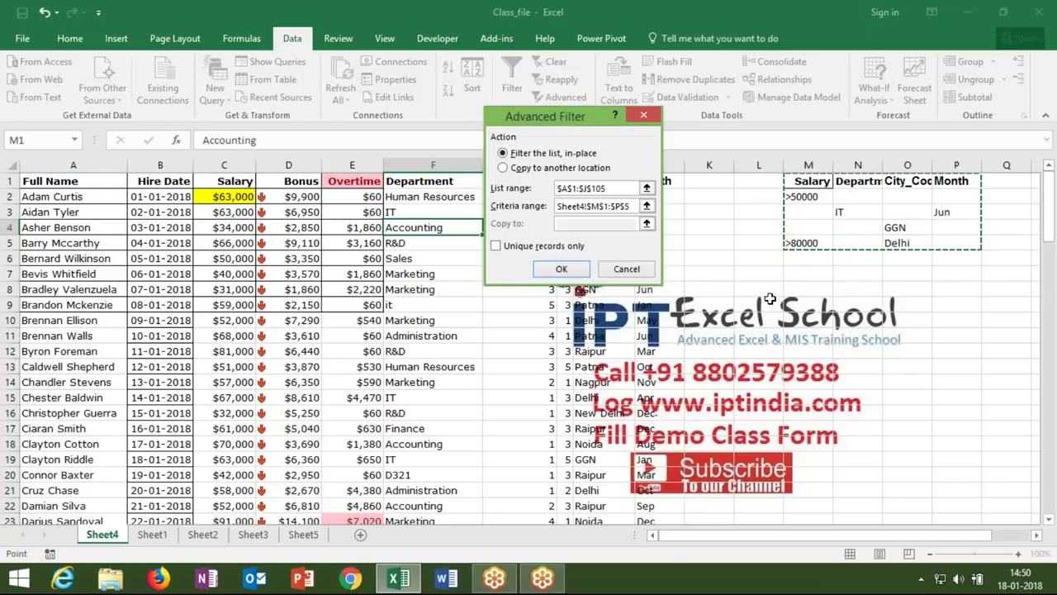
left_click(562, 268)
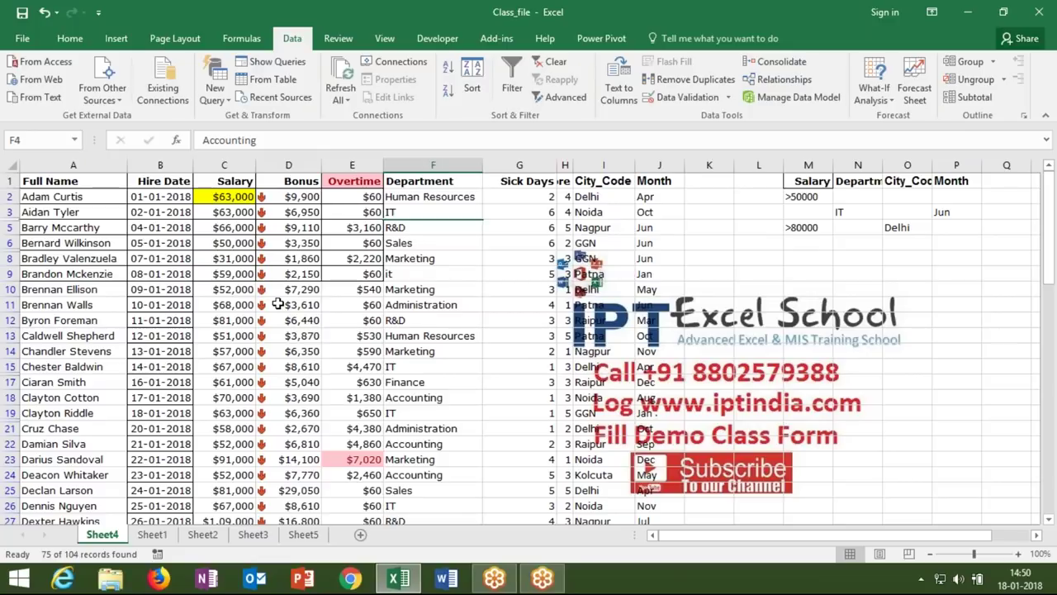
Reapply the Advanced Filter with Unique records only ticked
left_click(558, 97)
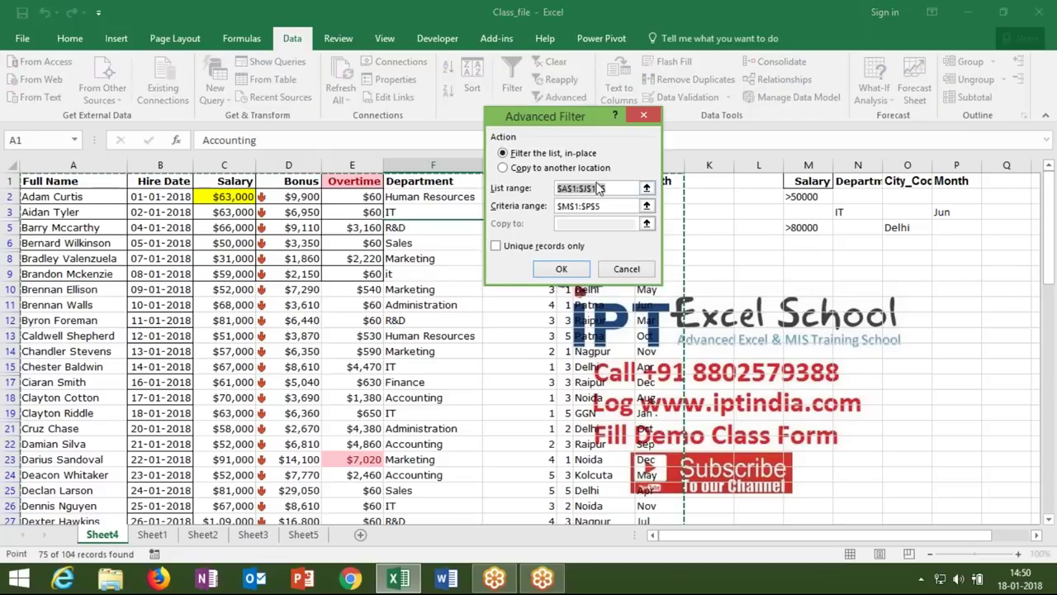
left_click(575, 248)
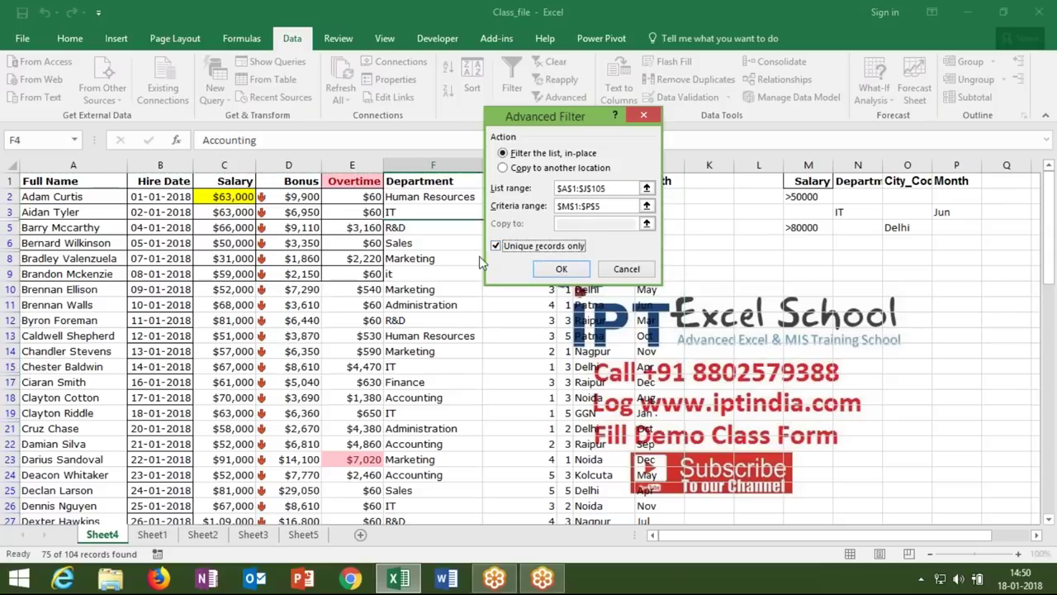
left_click(552, 270)
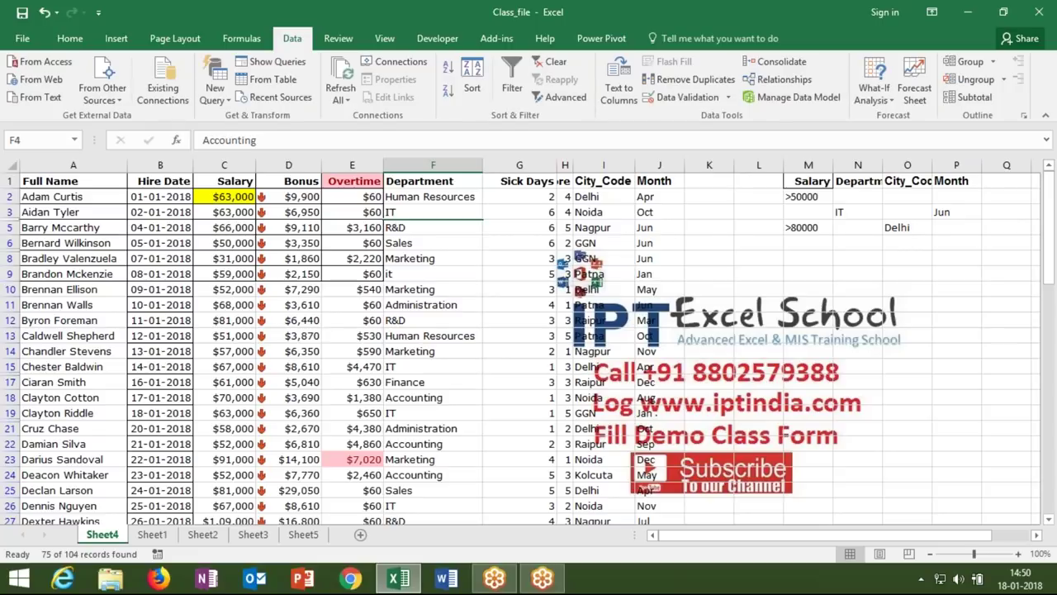
Rerun the Advanced Filter with Copy to another location, sending matching records to M9
left_click(564, 104)
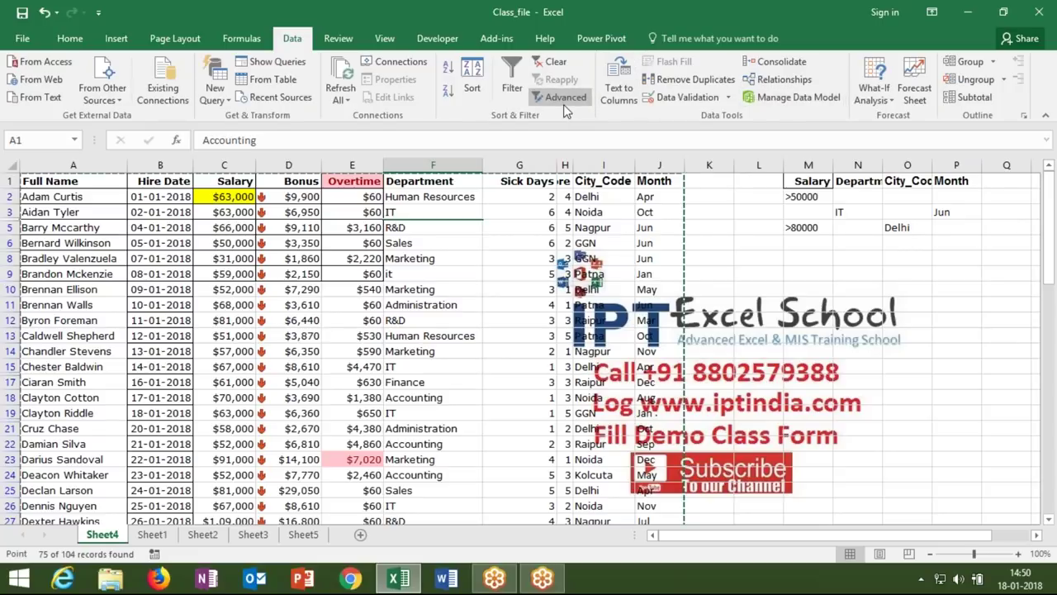
left_click(519, 168)
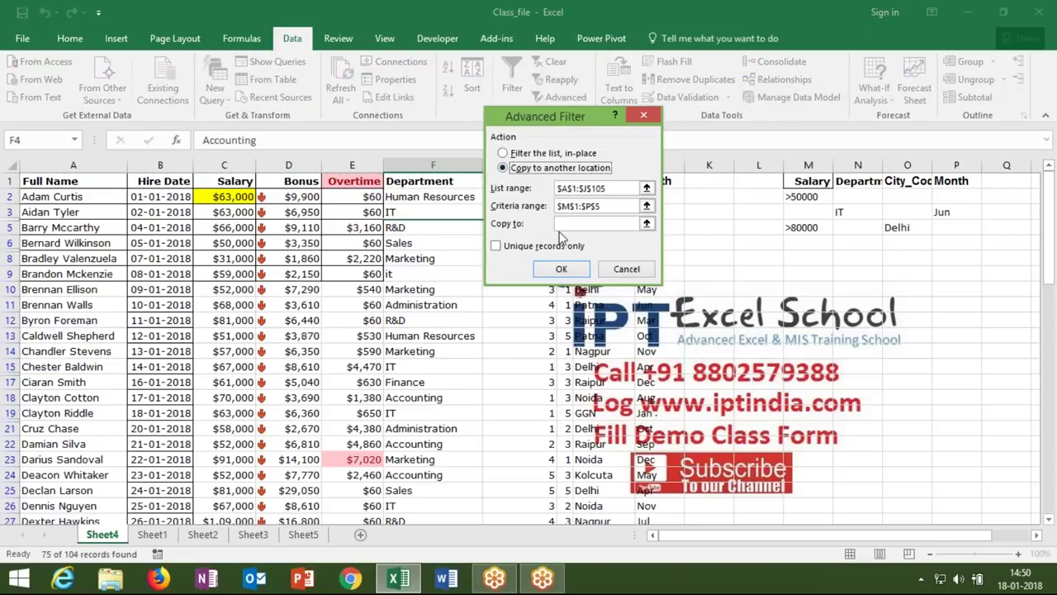
left_click(568, 224)
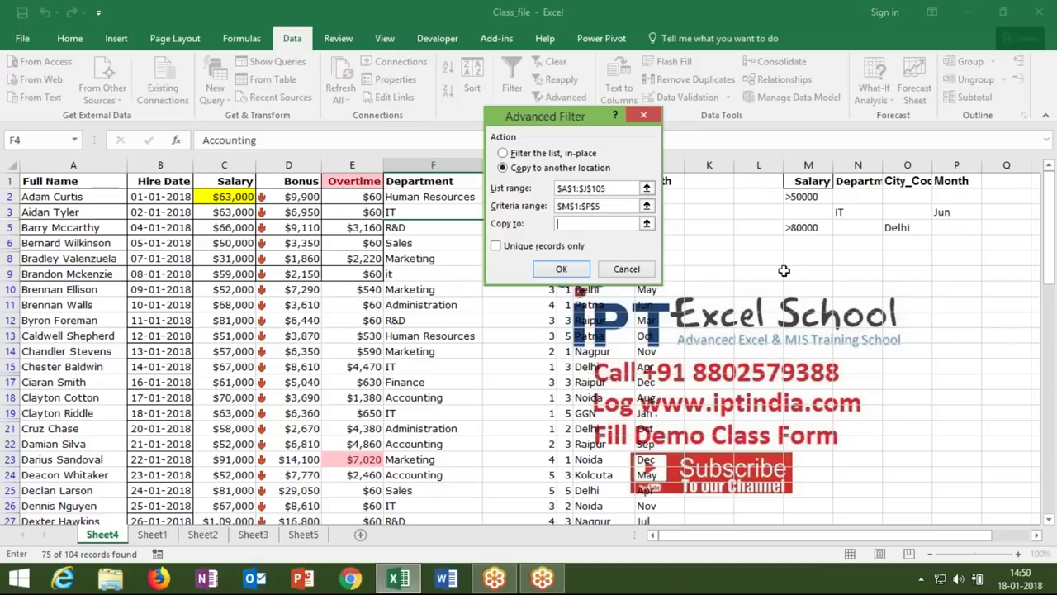
left_click(784, 270)
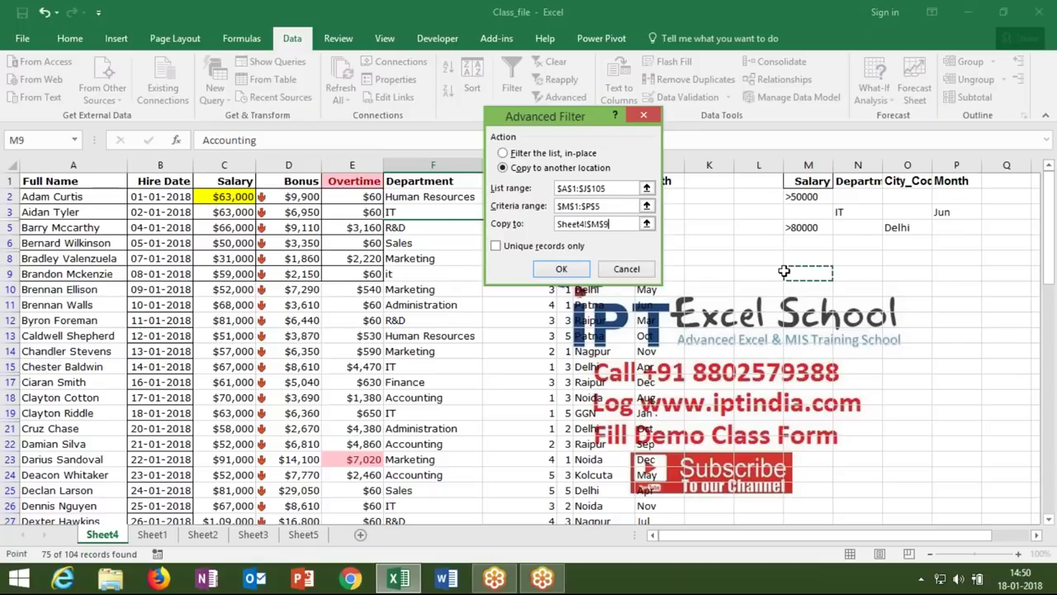
left_click(562, 270)
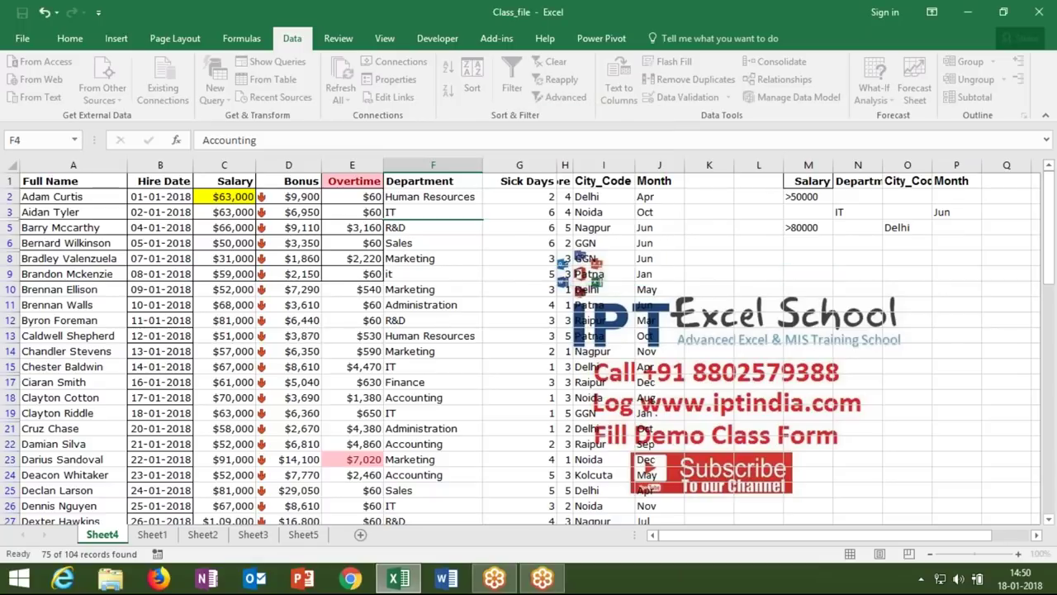
Turn on header Filter buttons and browse the copied results along row 12
left_click(427, 355)
left_click(512, 78)
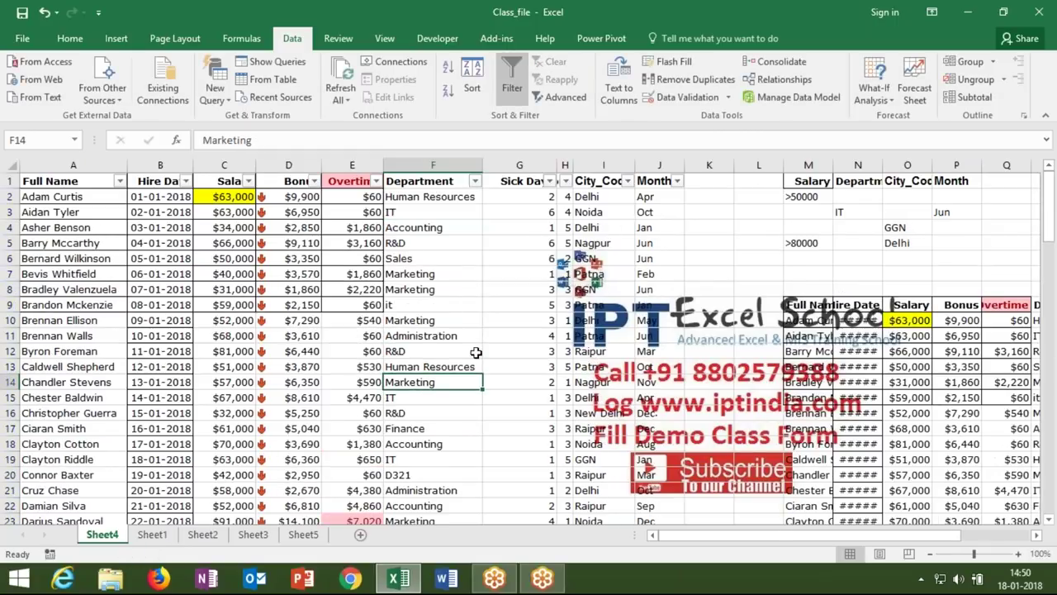
left_click(906, 351)
key("Right")
key("Right")
key("Right")
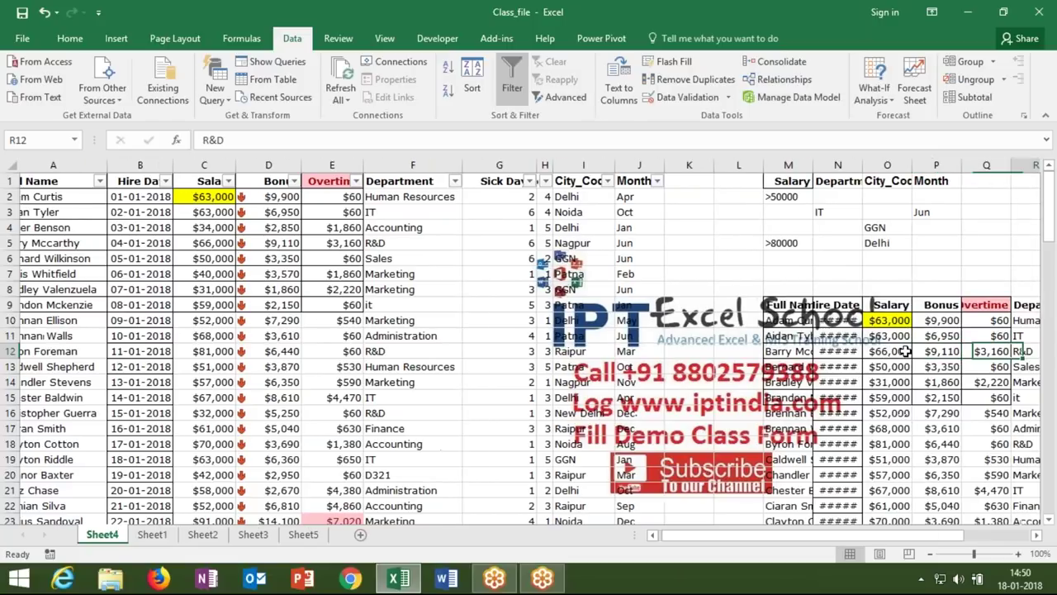
key("Left")
key("Left")
key("Left")
key("Left")
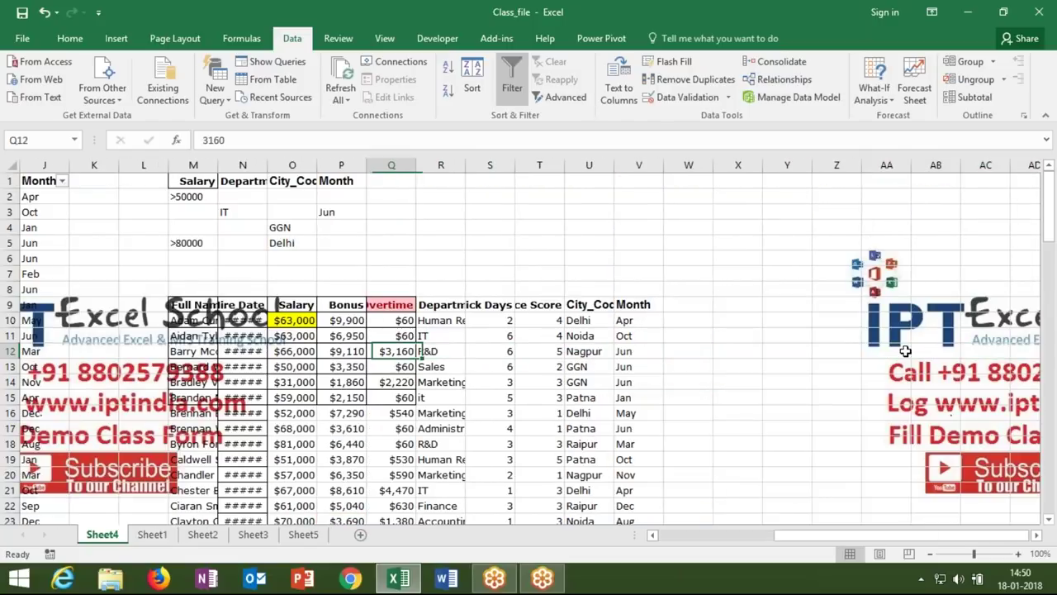
key("Left")
key("Left")
key("Left")
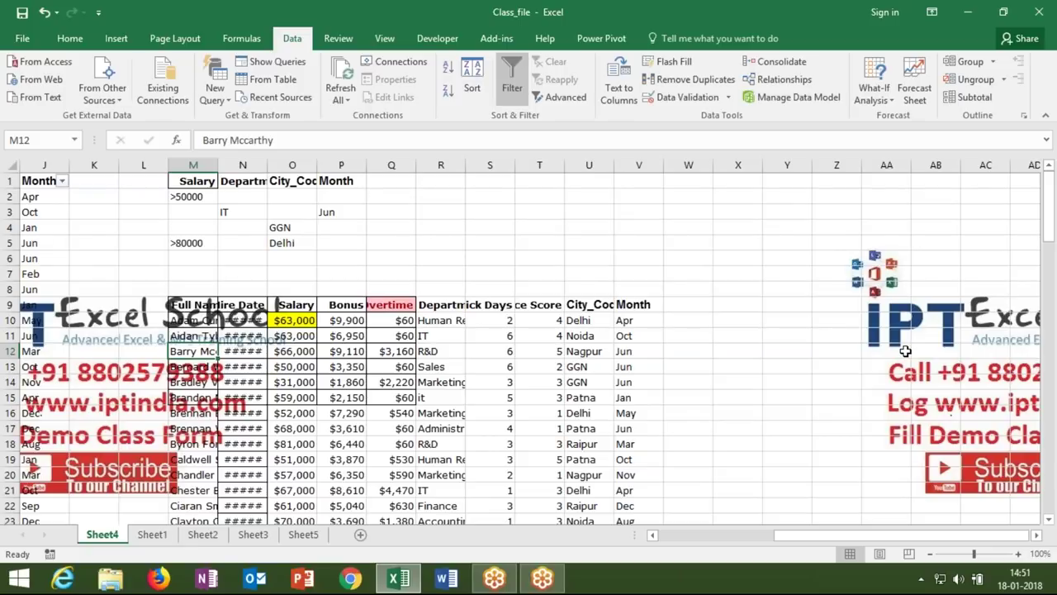
key("Left")
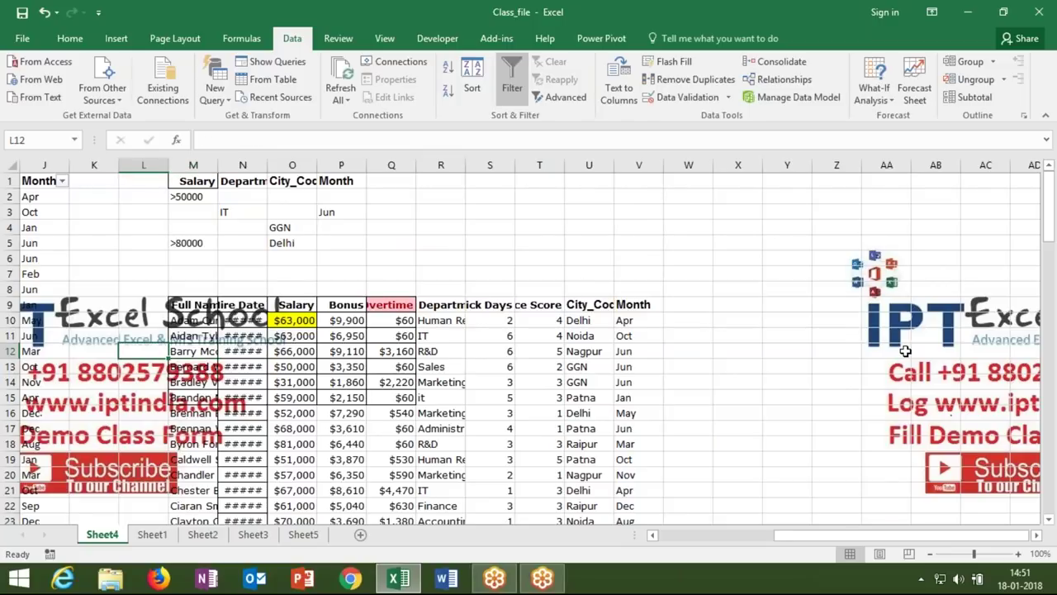
key("Home")
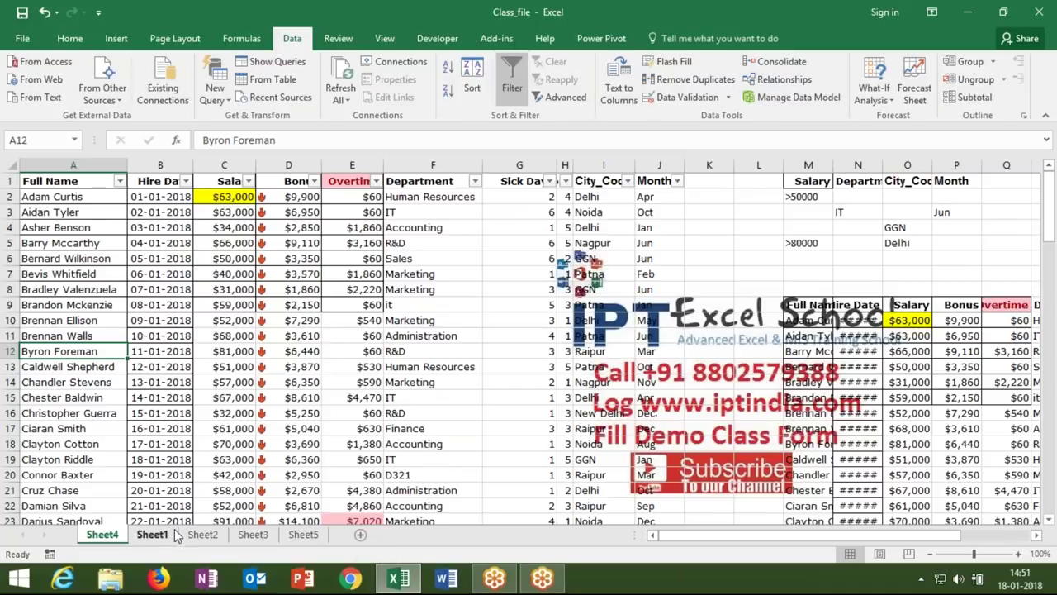
On Sheet2, enter '14154 as text in E1 and fill it down to E11
left_click(203, 536)
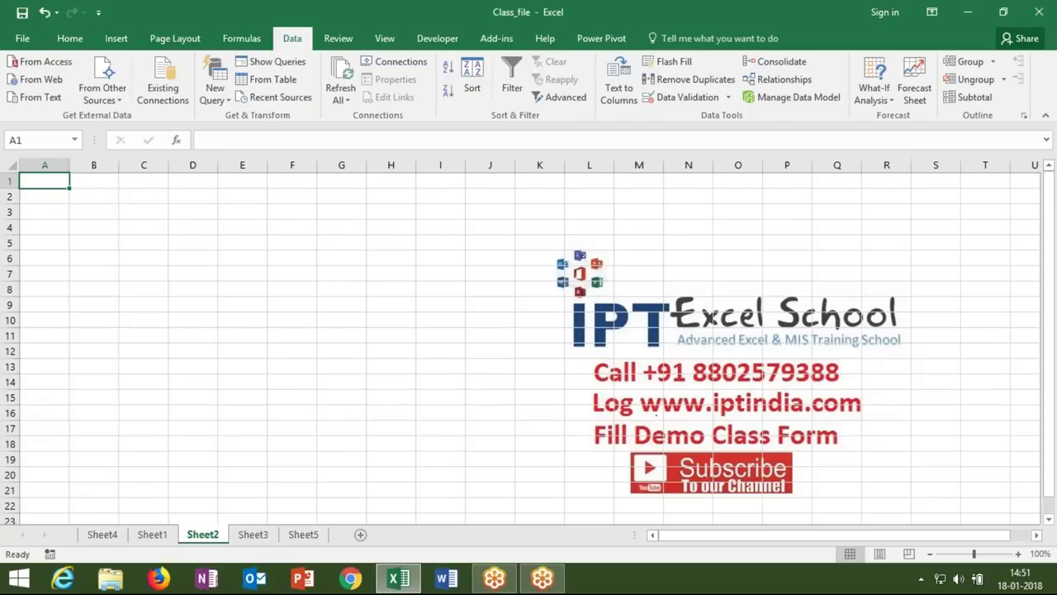
left_click(235, 180)
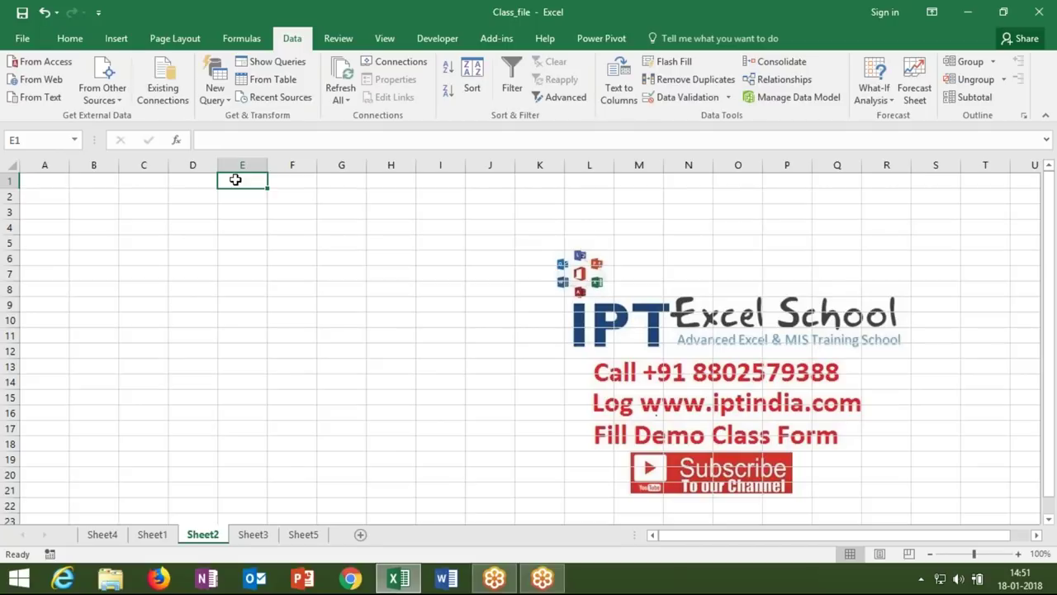
type("'")
key("Down")
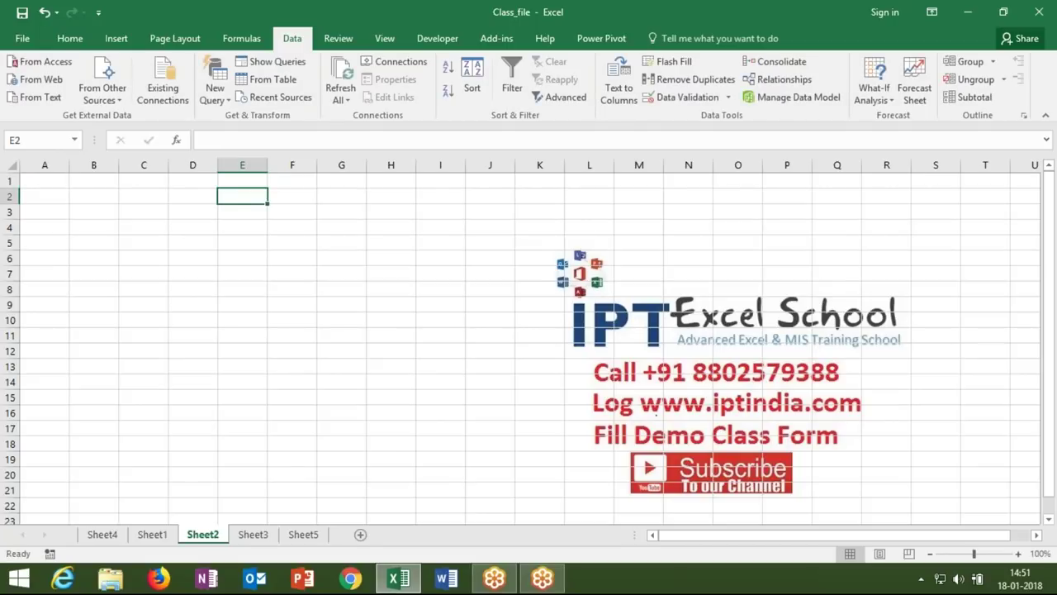
key("Up")
type("'14154")
key("Return")
key("Up")
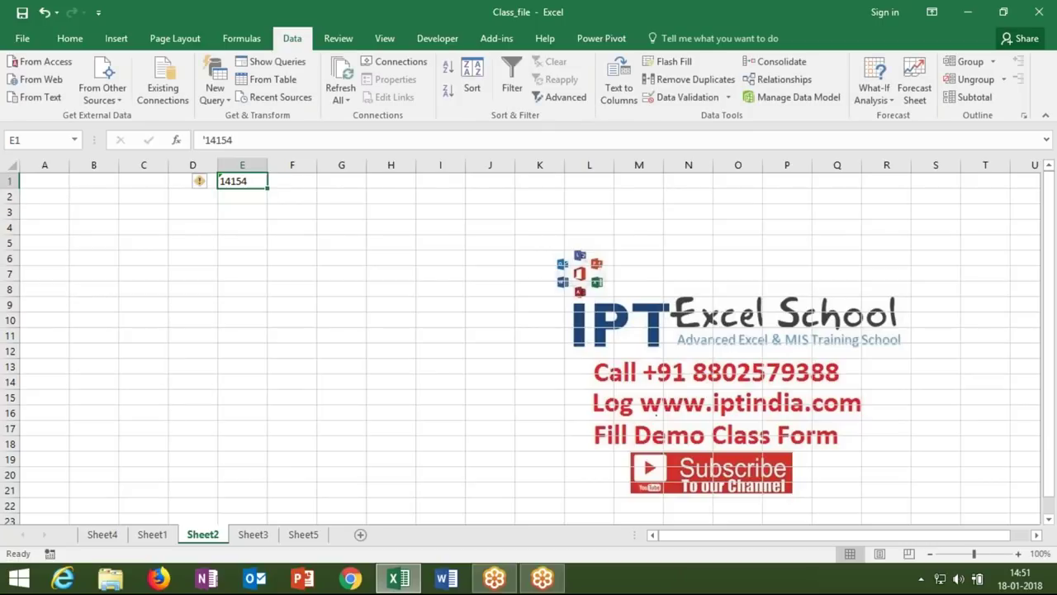
left_click_drag(267, 188, 267, 338)
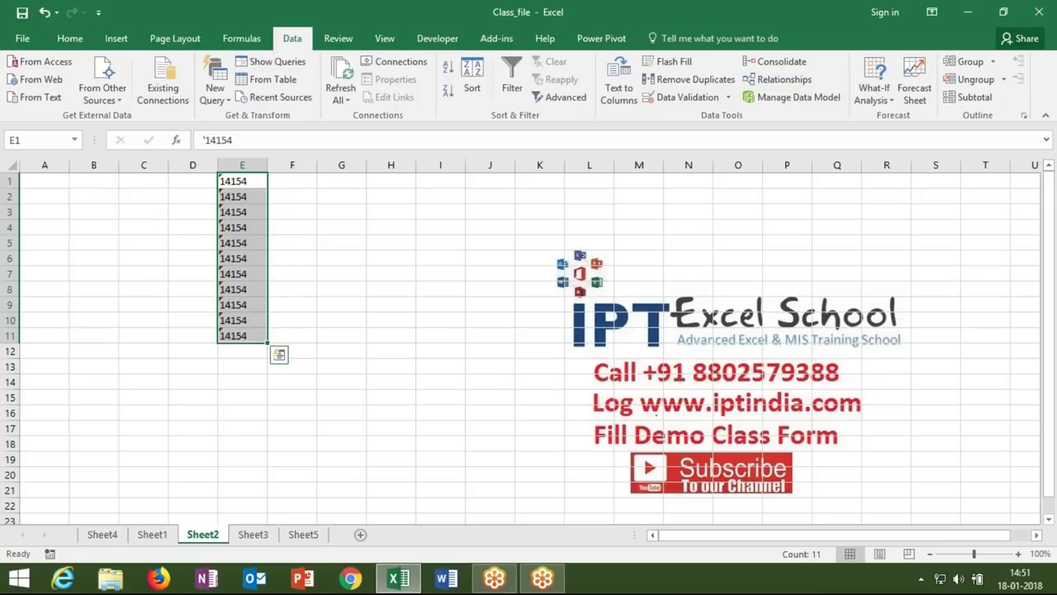
left_click(242, 180)
left_click(292, 180)
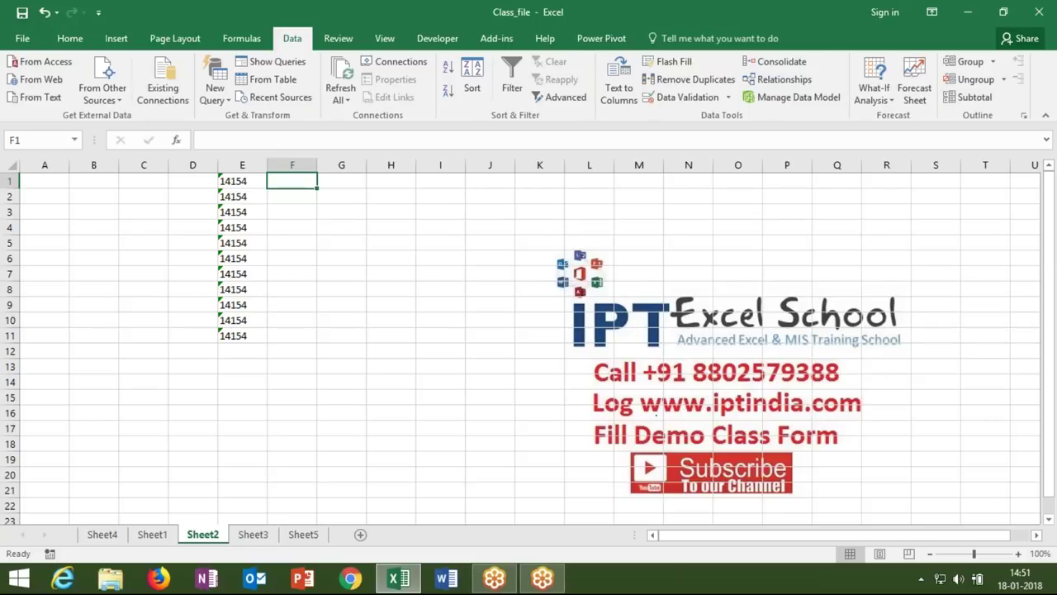
Convert column E's text 14154 values to numbers via Text to Columns, then delete them
left_click(242, 166)
left_click(619, 92)
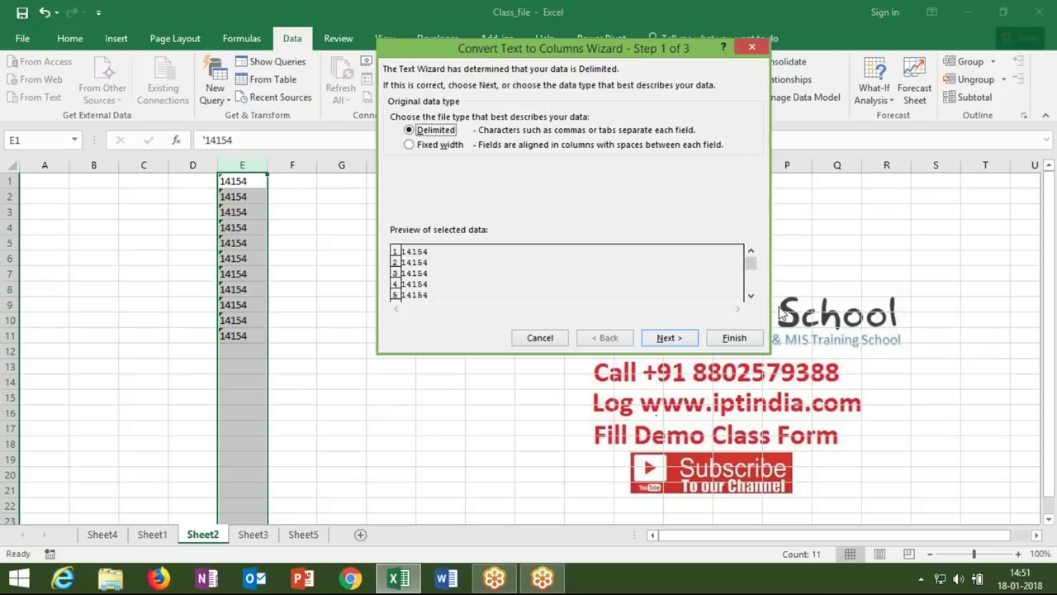
left_click(745, 342)
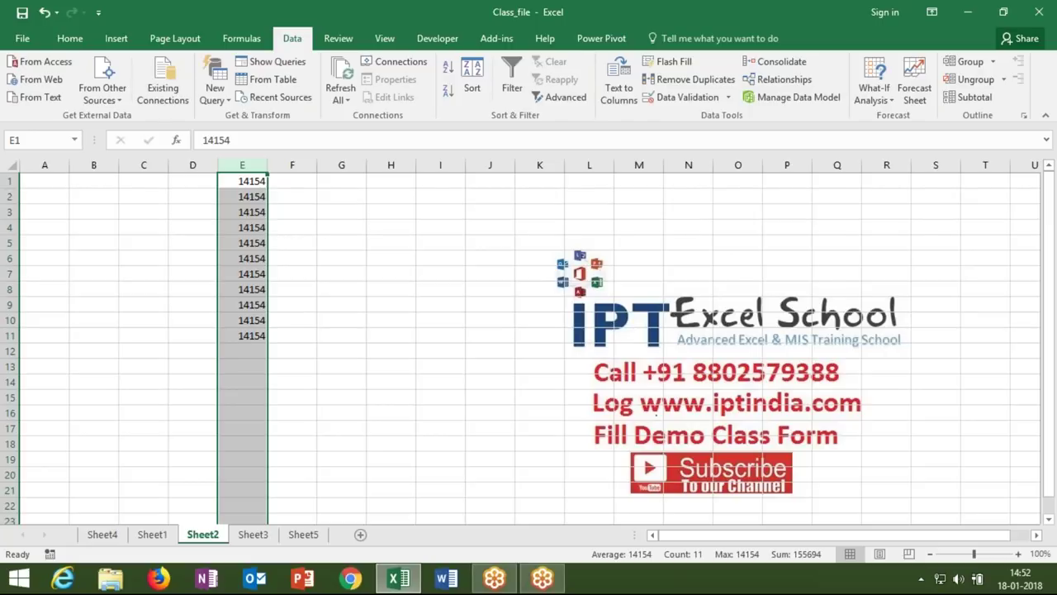
key("Delete")
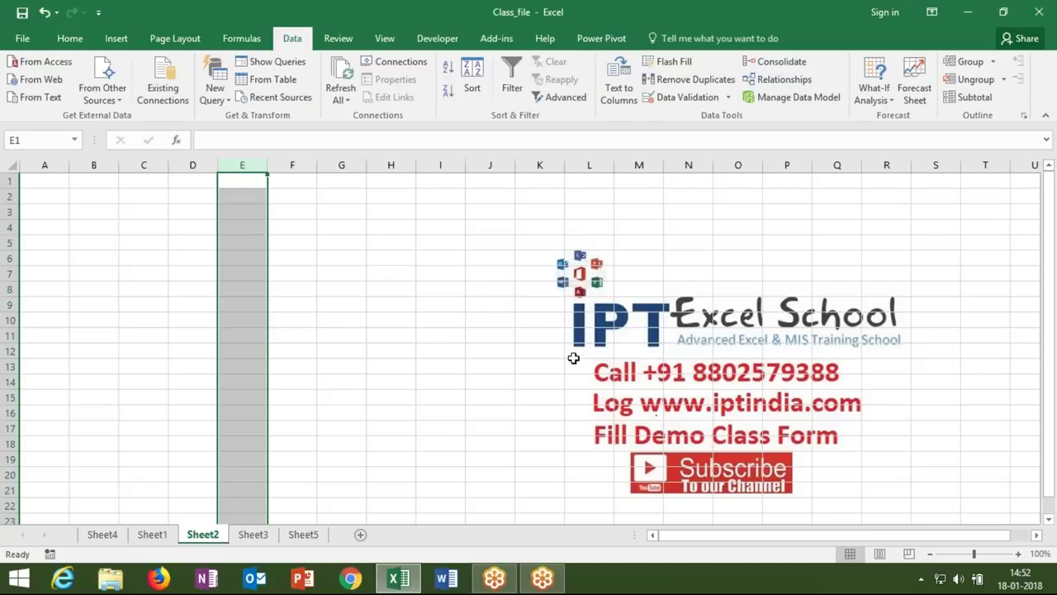
left_click(63, 181)
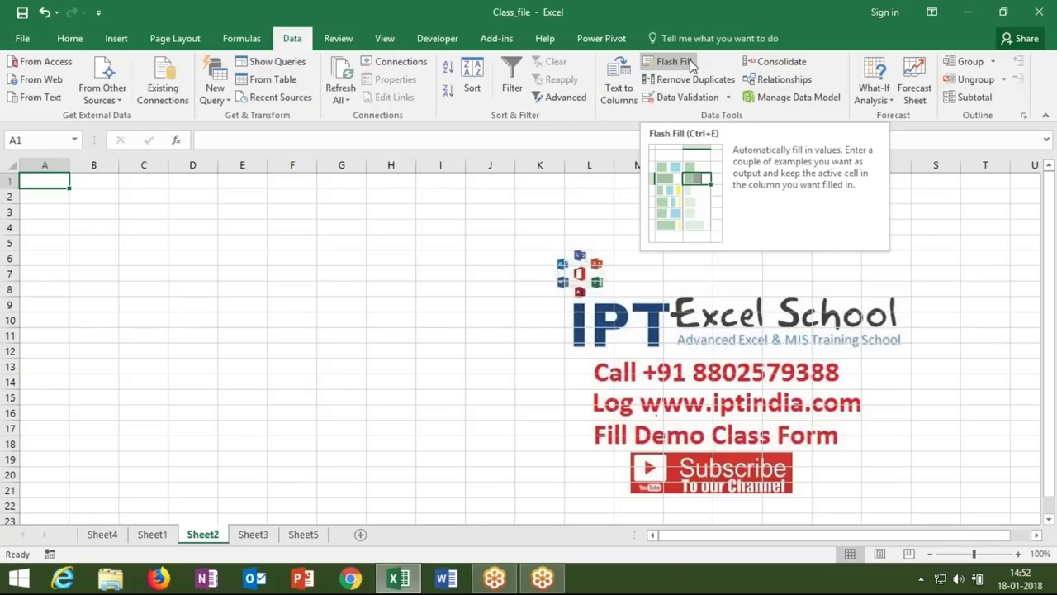
Type the heading Name in A1, then one person's full name per row in A2:A6
type("Name")
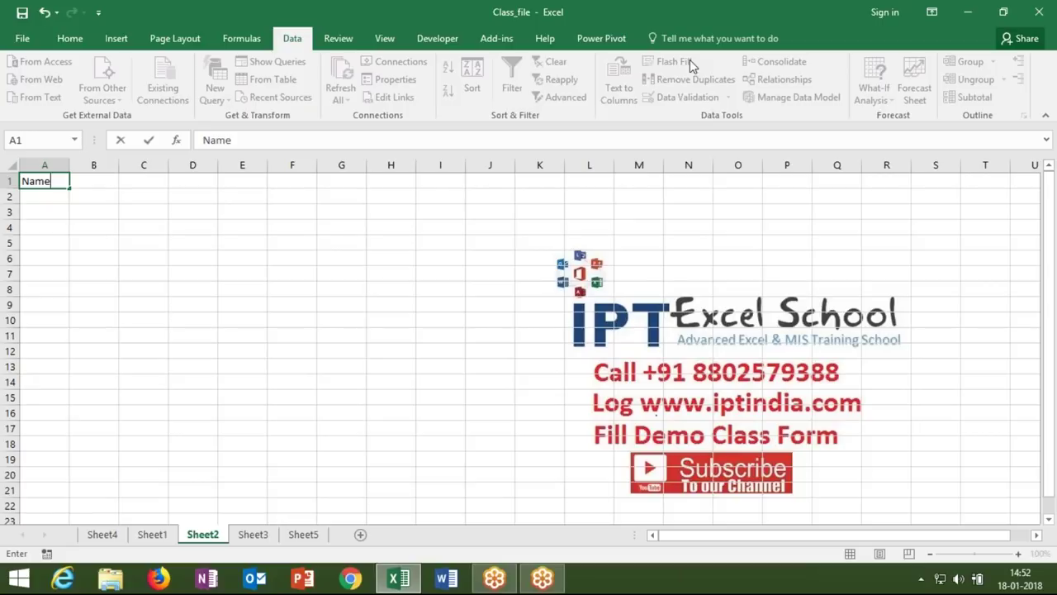
key("Return")
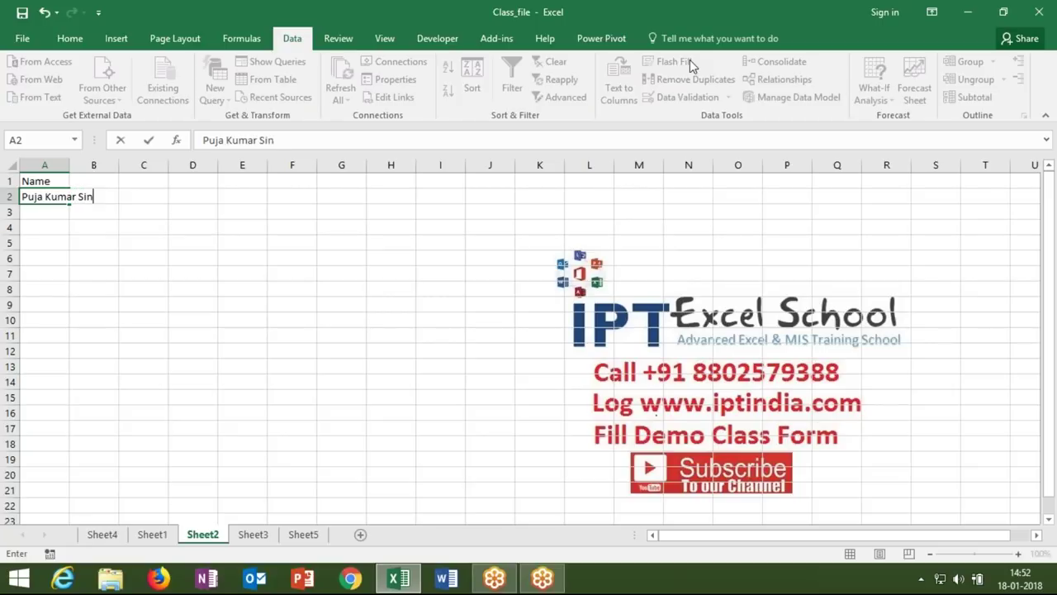
key("Return")
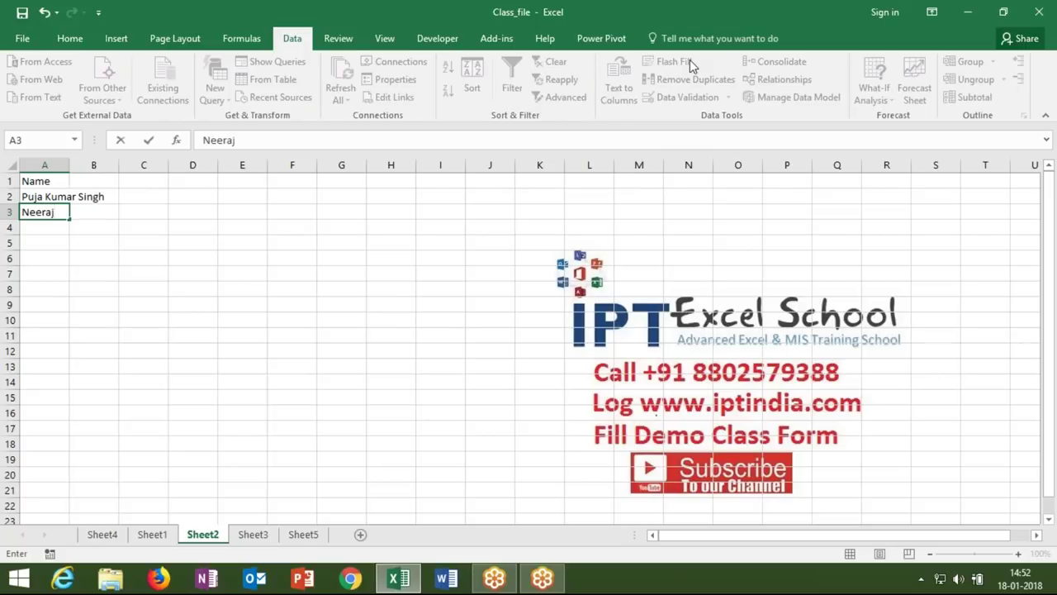
key("Return")
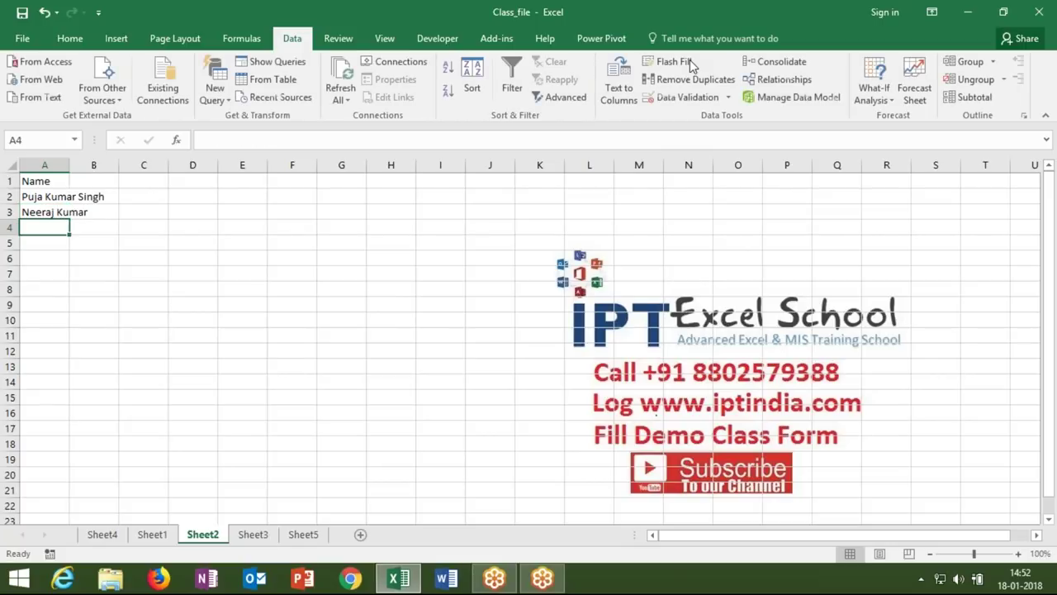
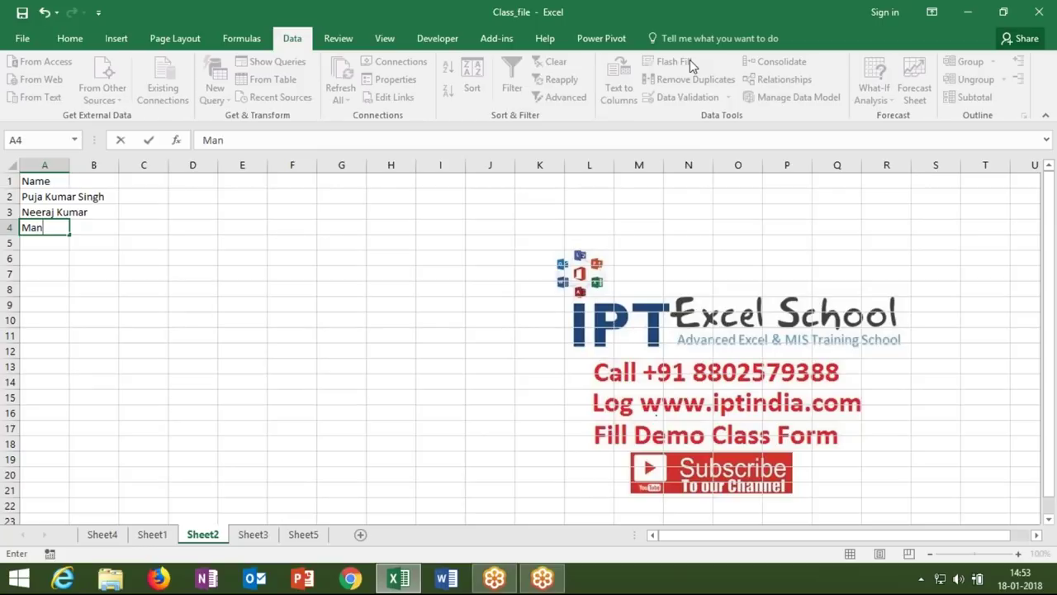
key("Return")
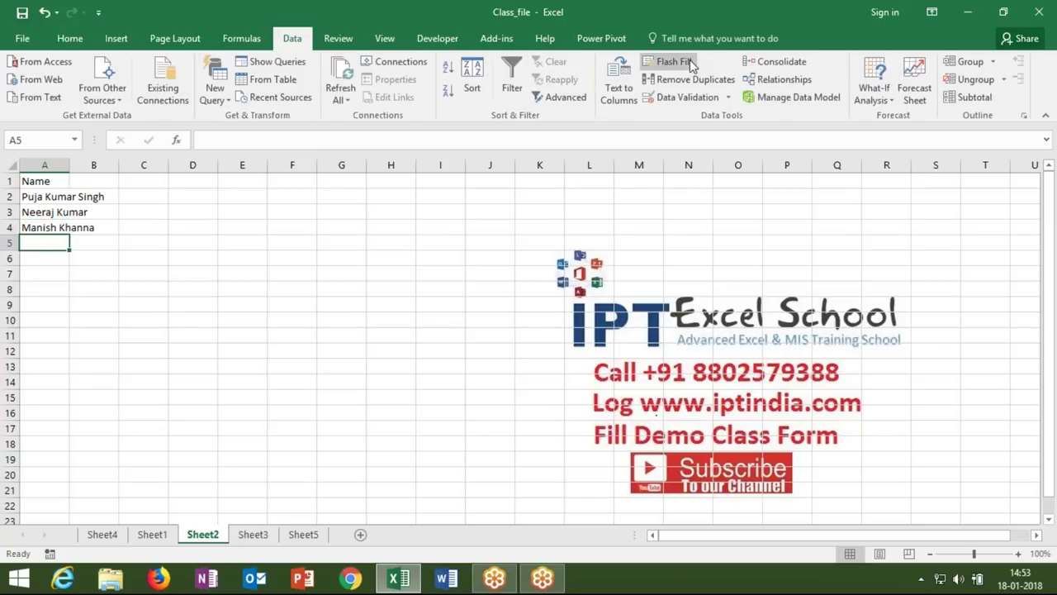
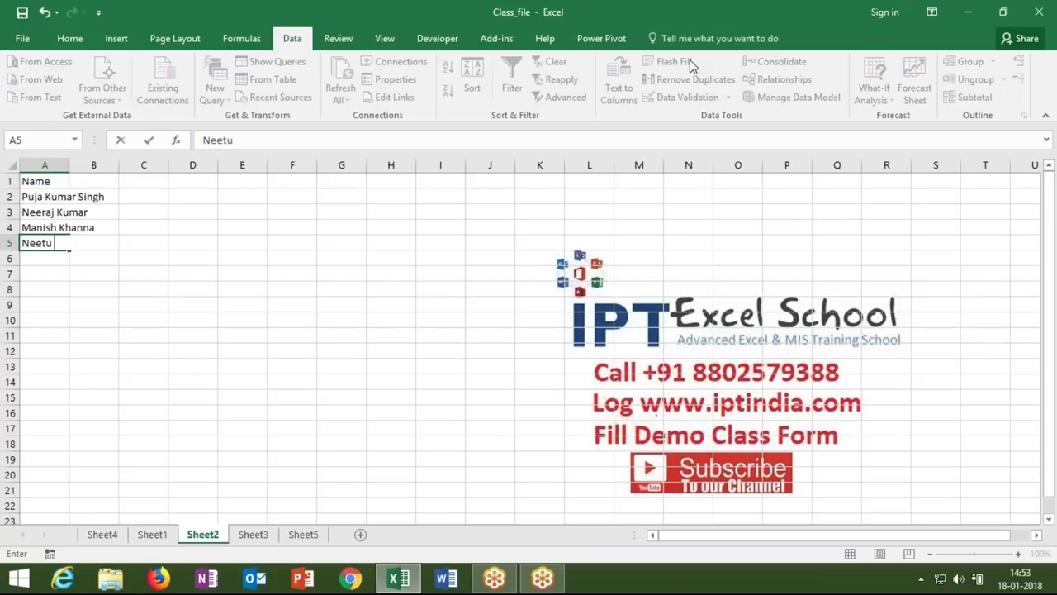
key("Return")
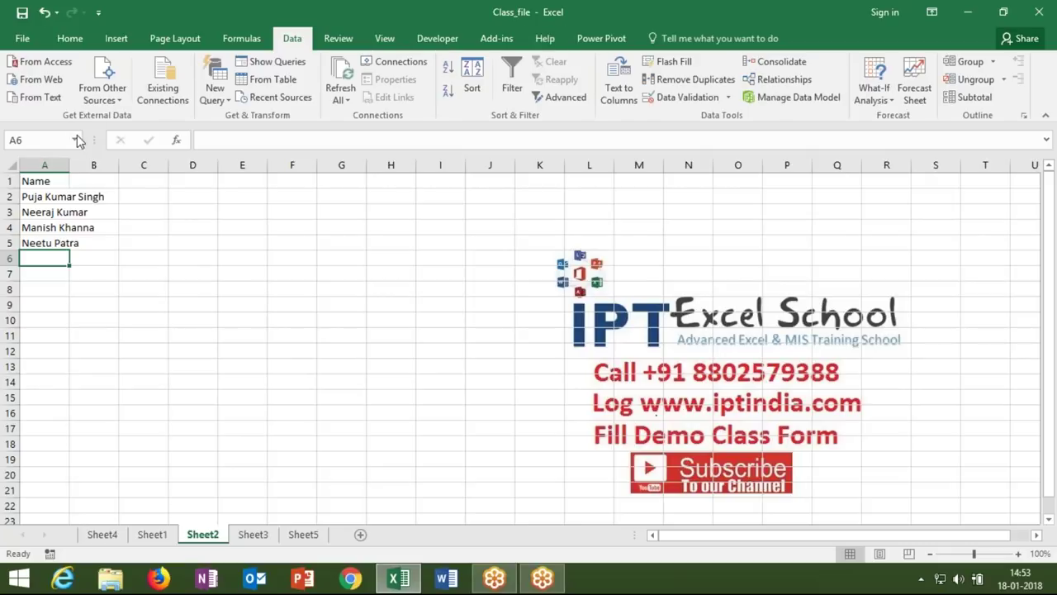
Autofit column A to the names and add headings F in B1 and L in C1
left_click(61, 198)
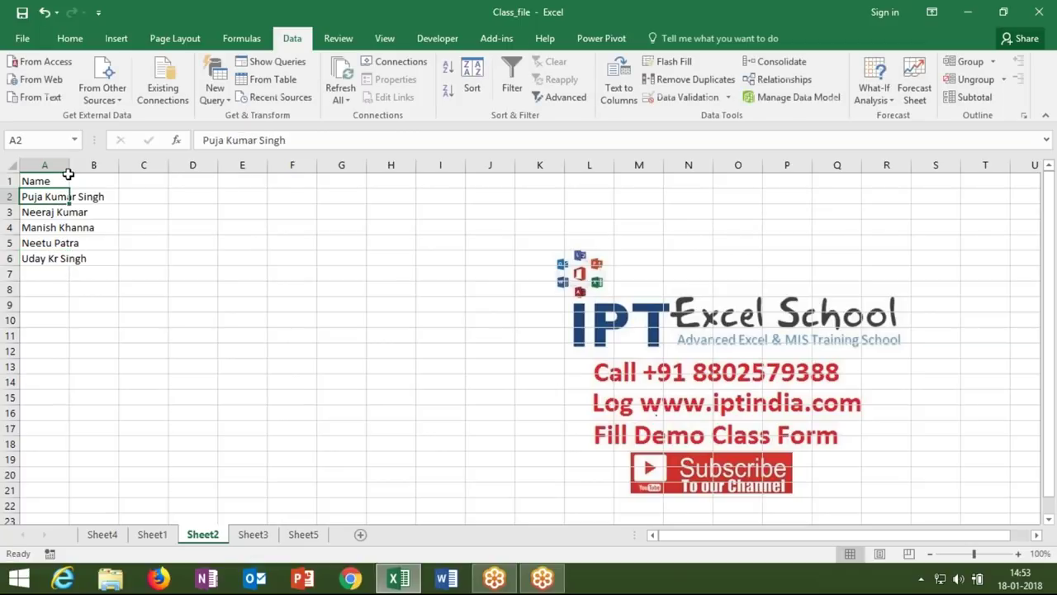
double_click(69, 165)
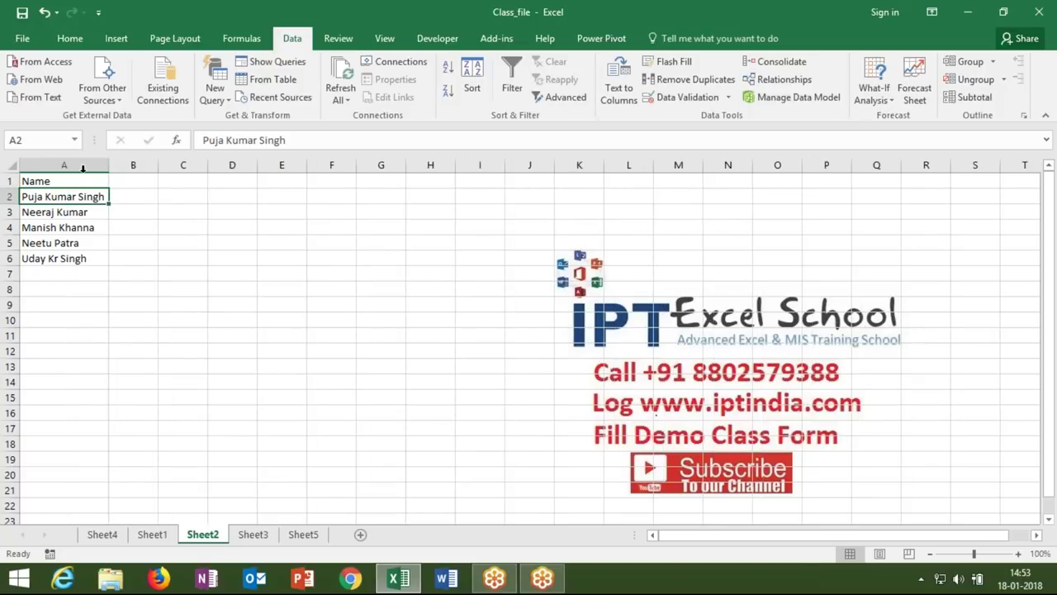
left_click_drag(83, 197, 87, 258)
left_click(125, 174)
type("F")
key("Tab")
type("L")
key("Return")
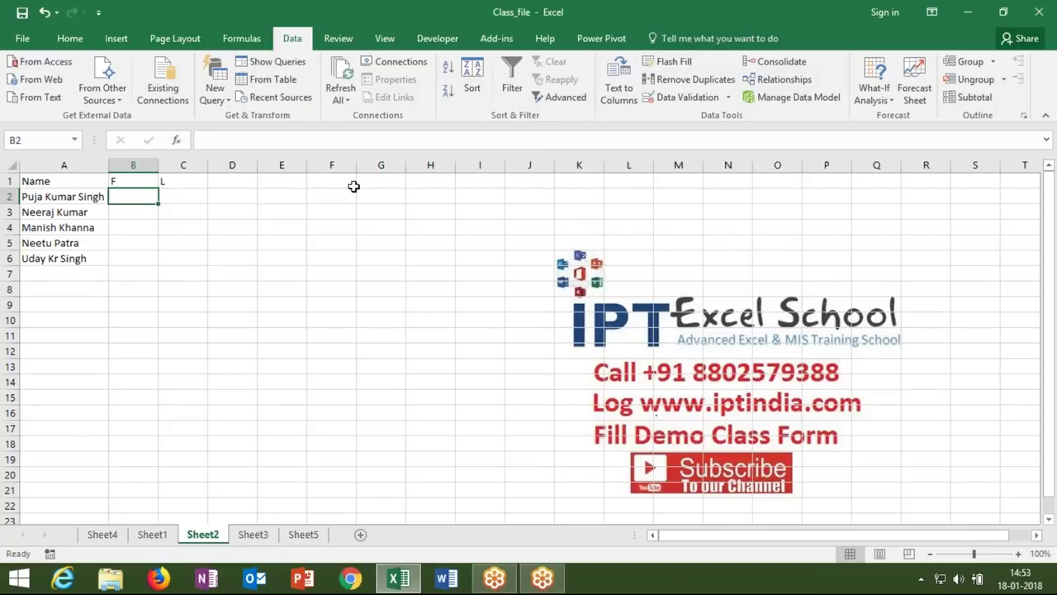
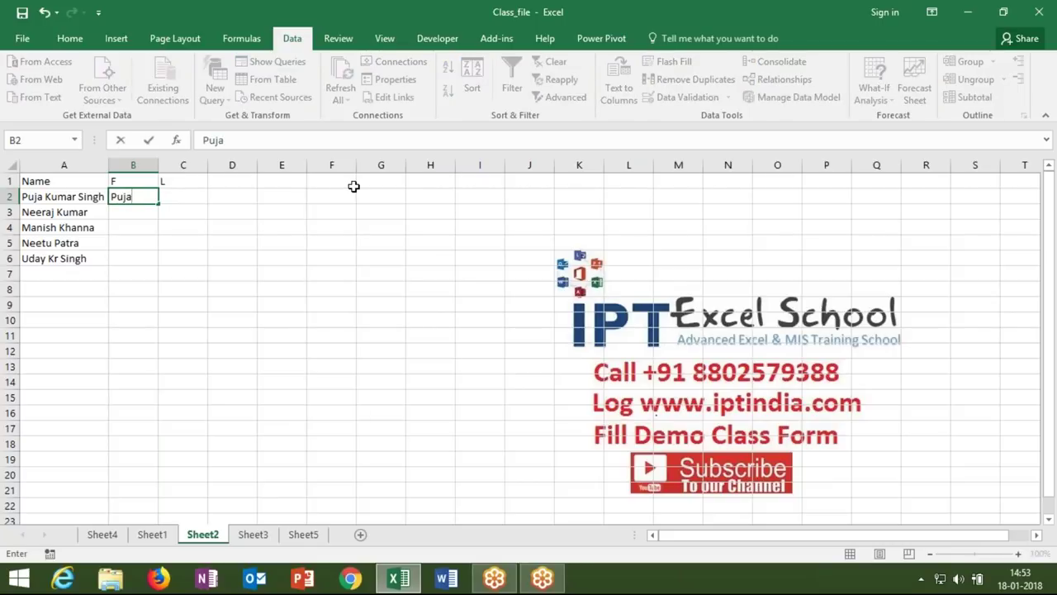
Flash Fill first names into column B and surnames into column C from typed examples
key("Return")
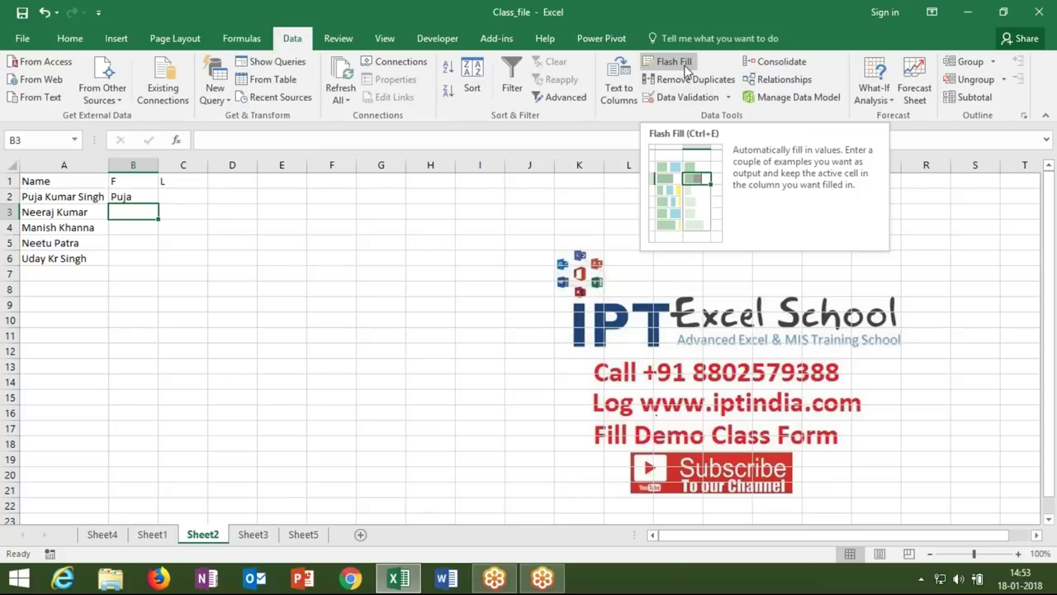
left_click(686, 70)
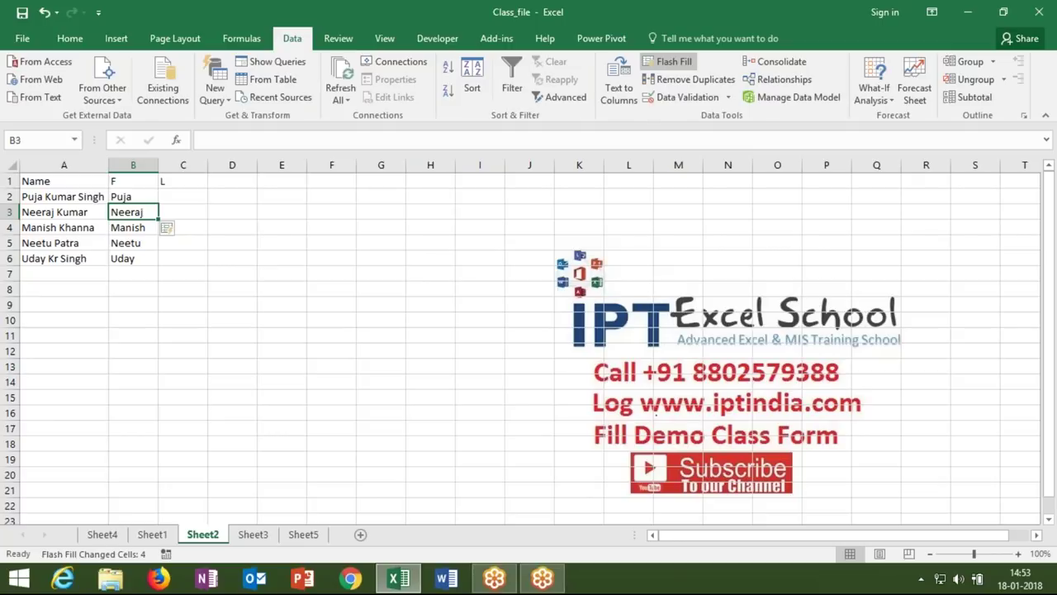
left_click(133, 197)
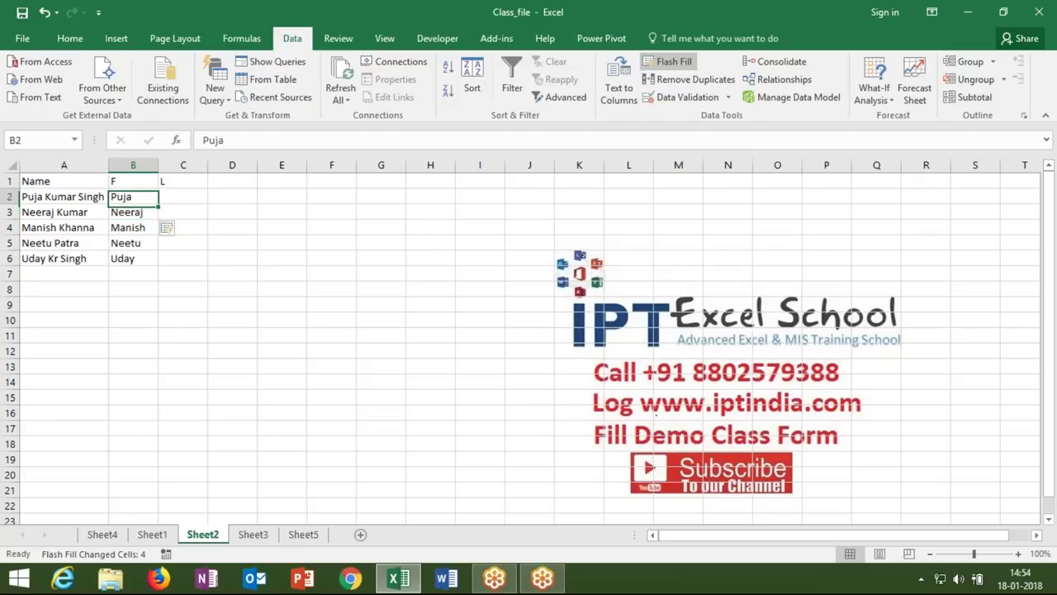
left_click(183, 197)
key("Return")
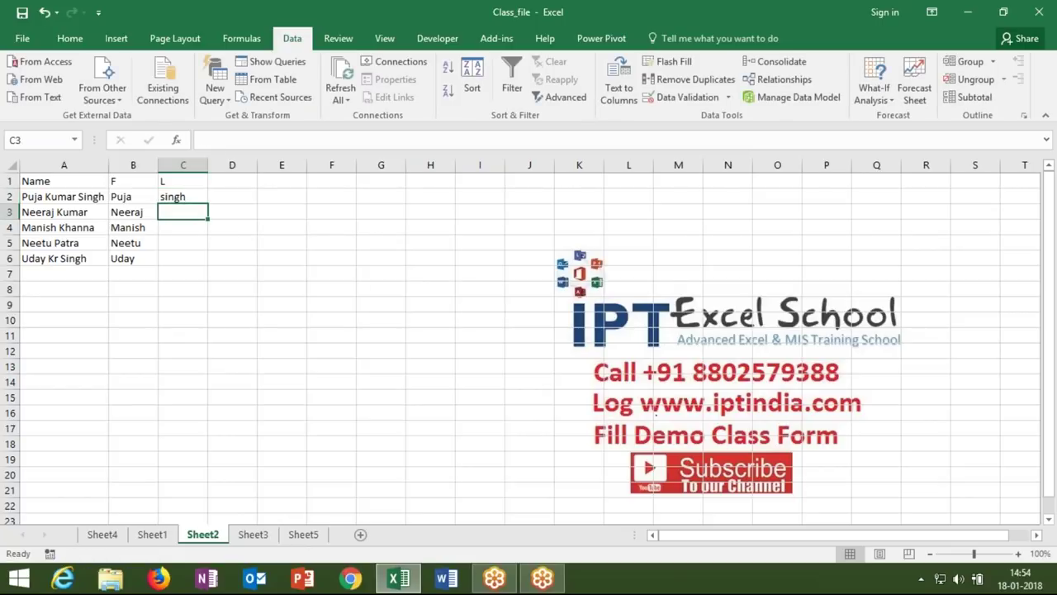
left_click(669, 61)
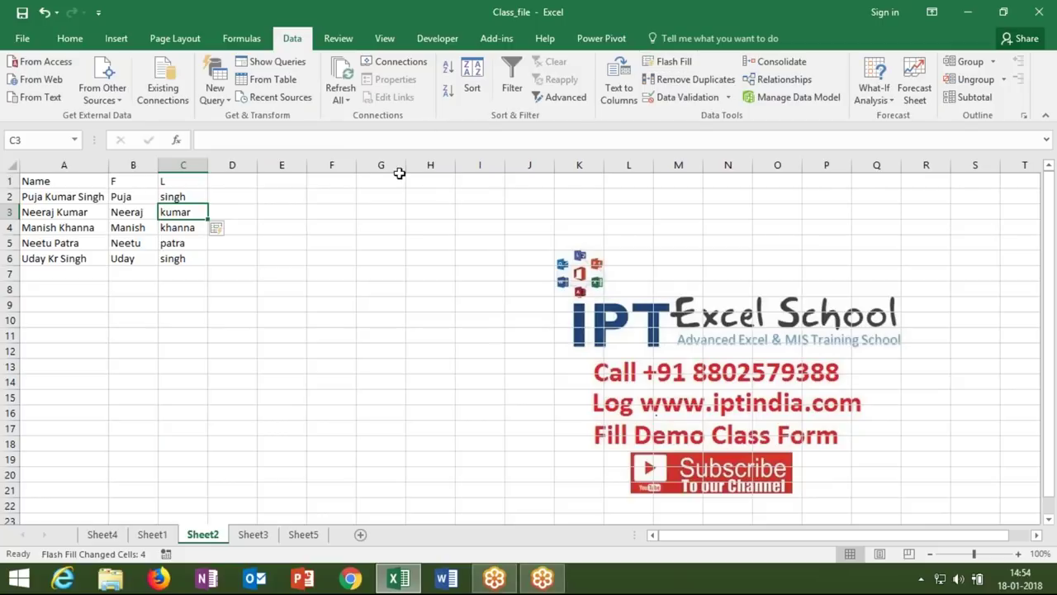
Enter heading Date in G1, 8/1 in G2, and =G2+25 in G3
left_click(364, 181)
type("Date")
key("Return")
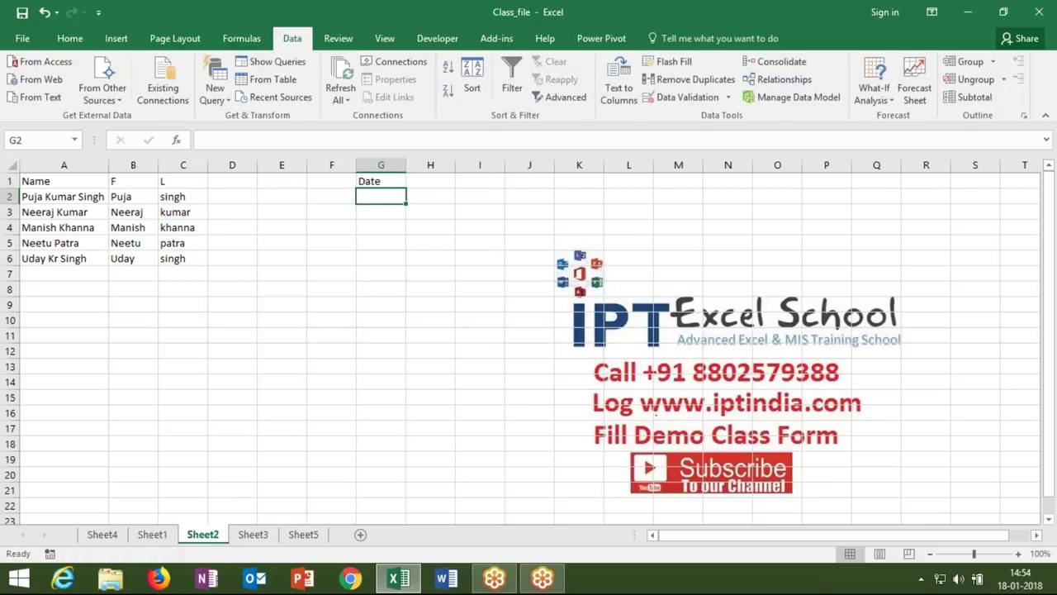
type("8/1")
key("Return")
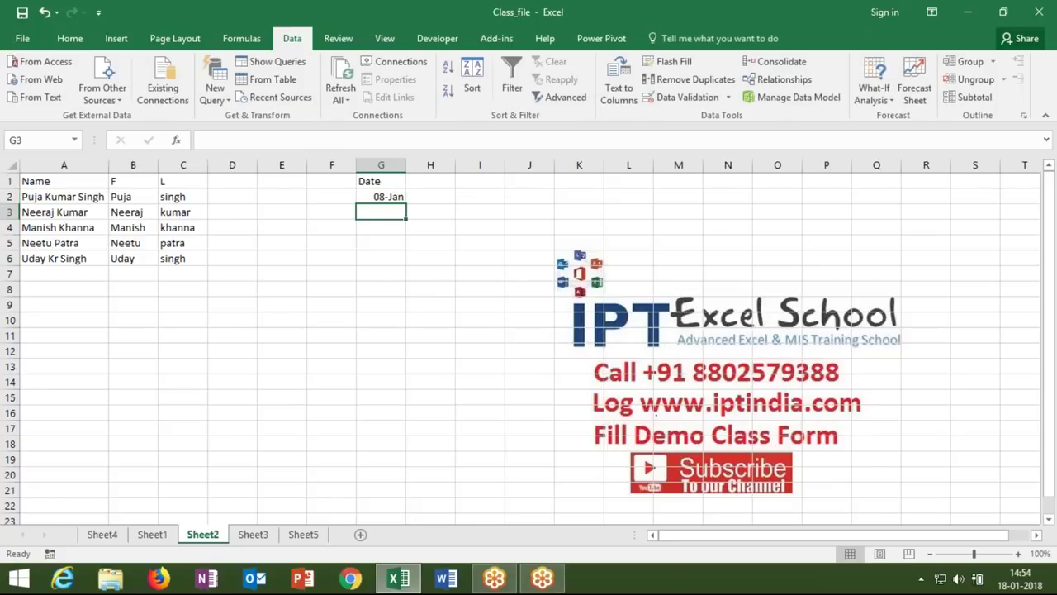
type("=")
key("Up")
type("+")
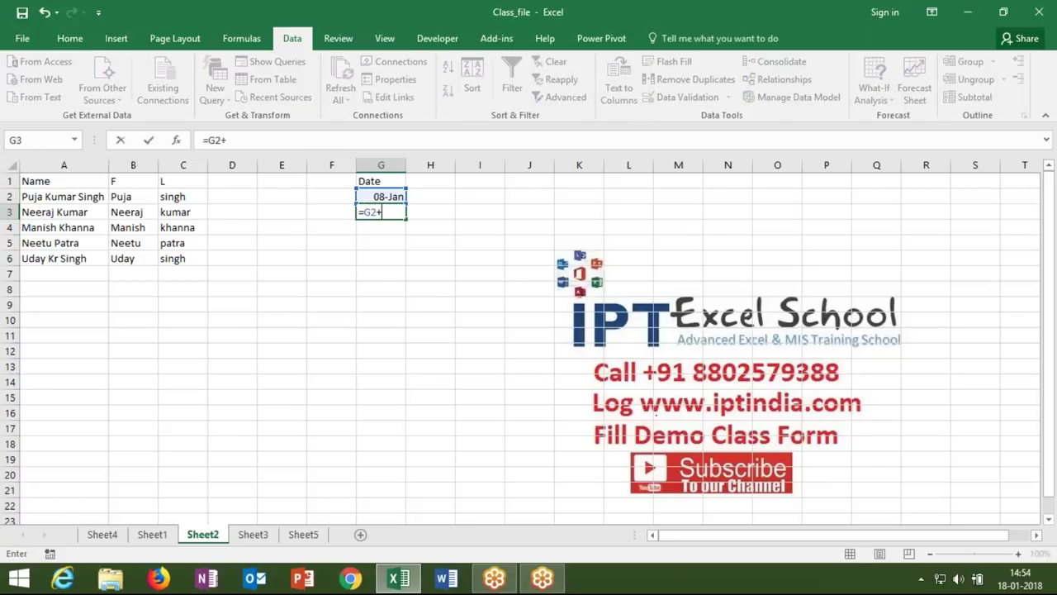
type("25")
key("Return")
Fill the +25-day formula from G3 down to G8 with Ctrl+D
key("Up")
key("shift+Down")
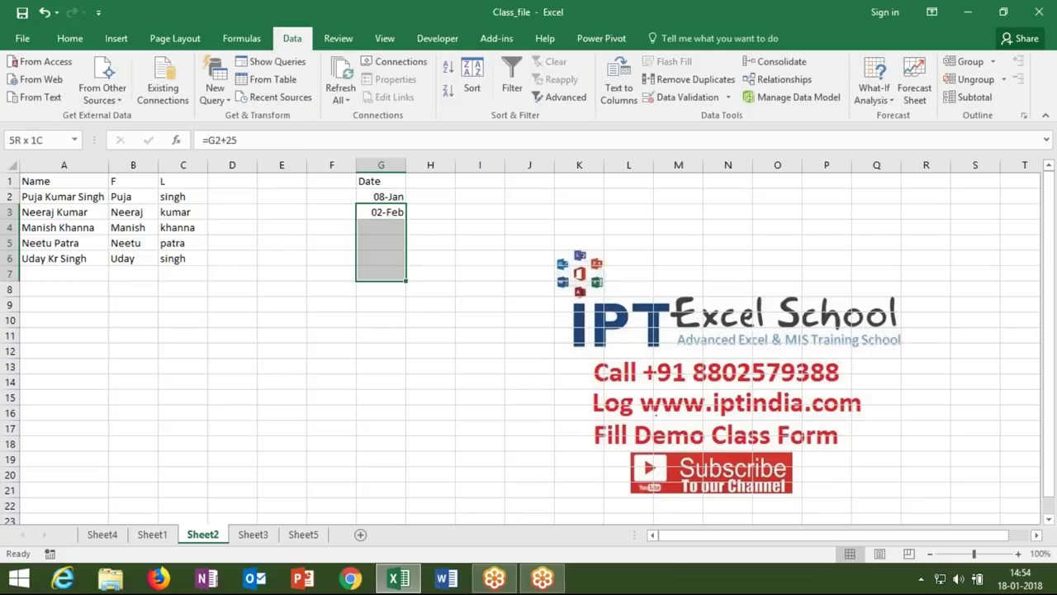
left_click_drag(381, 227, 381, 289)
key("ctrl+d")
left_click(381, 181)
left_click(380, 197)
left_click(430, 196)
Type Jan in H2 and Flash Fill the month names Feb to Jun down H3:H8
type("Jan")
key("Return")
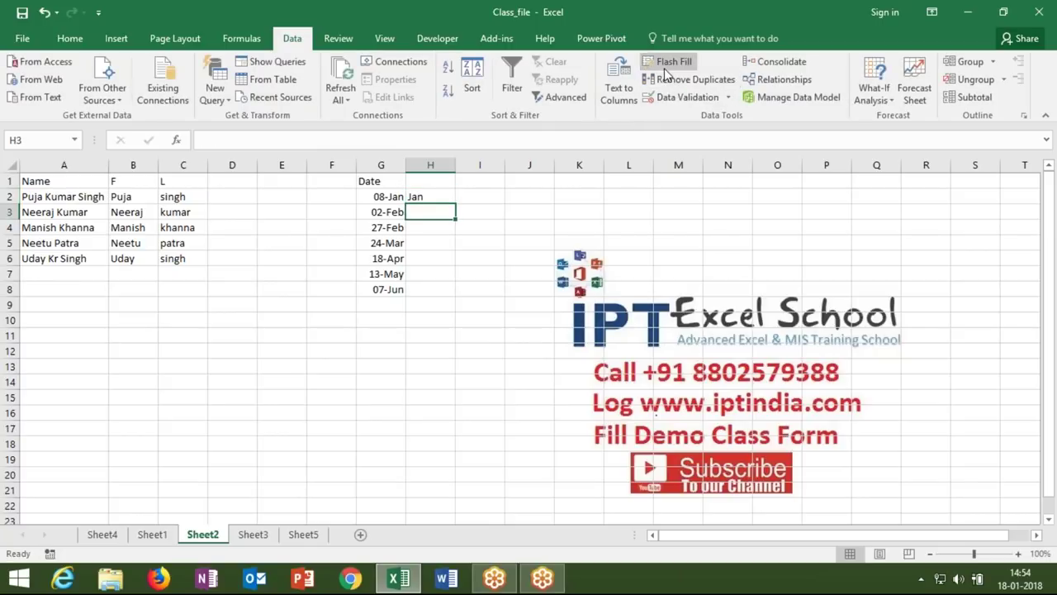
left_click(669, 62)
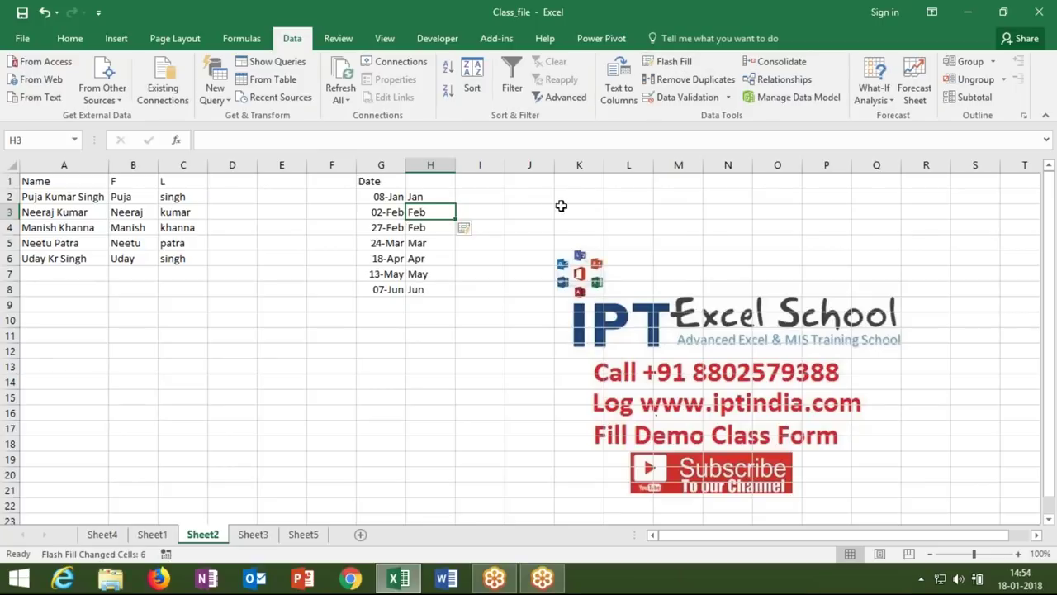
left_click(550, 200)
Enter 85.36, 52.36, 50.36 and 52.85 into J2:J5
type("85.36")
key("Return")
type("523")
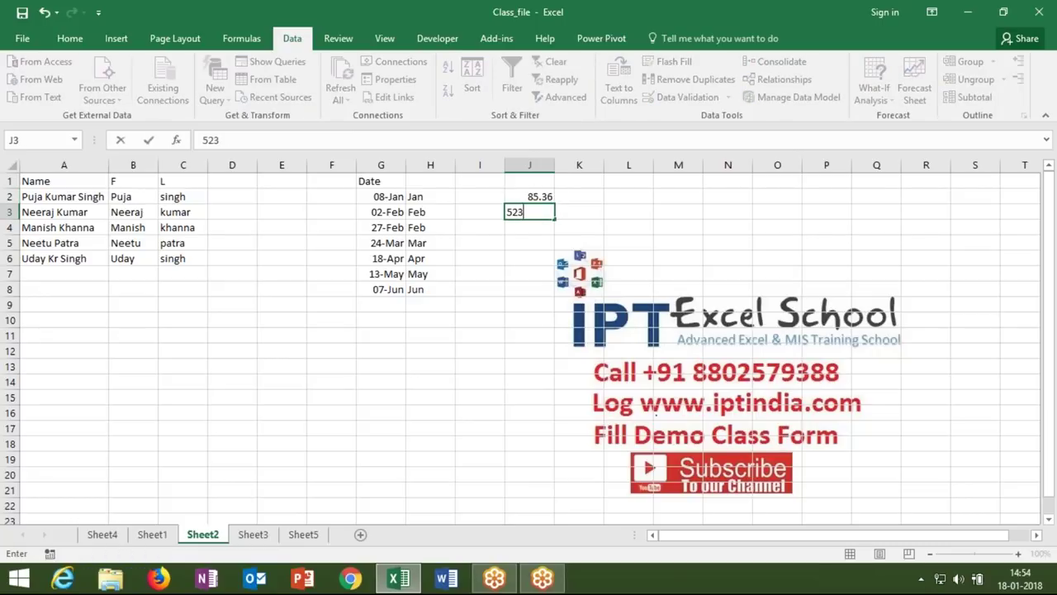
key("BackSpace")
type(".36")
key("Return")
type("50.36")
key("Return")
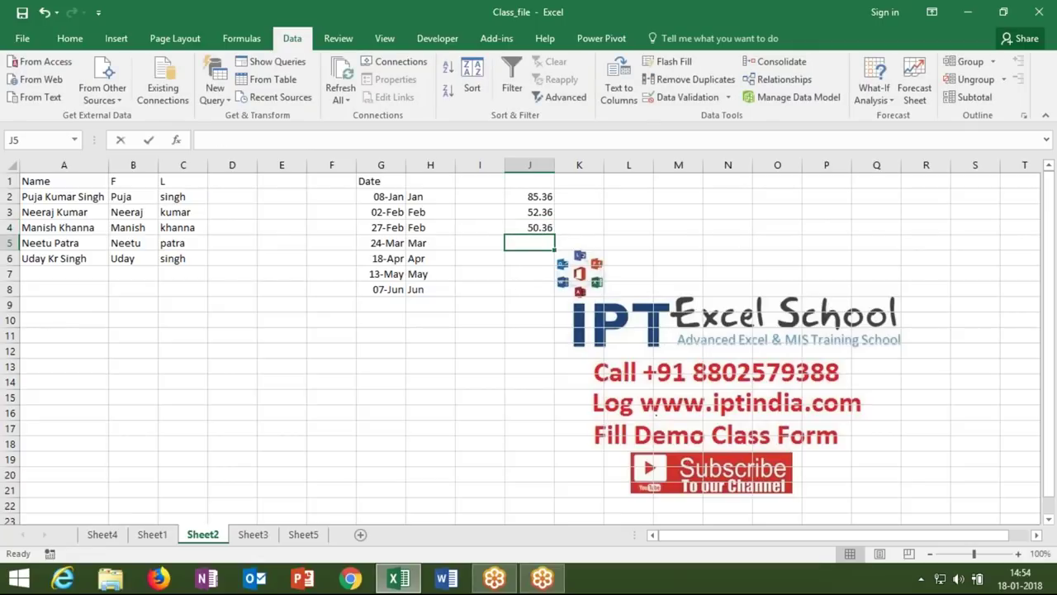
type("52.85")
key("Return")
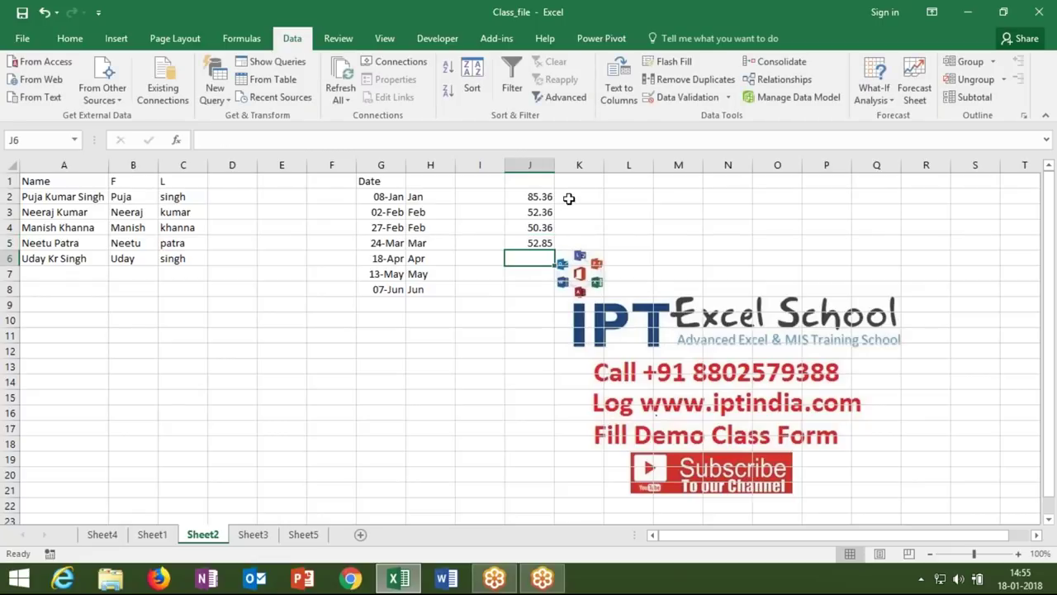
Try Flash Fill of decimal parts in column K from a 0.36 example, then undo it
left_click(569, 198)
type("0.36")
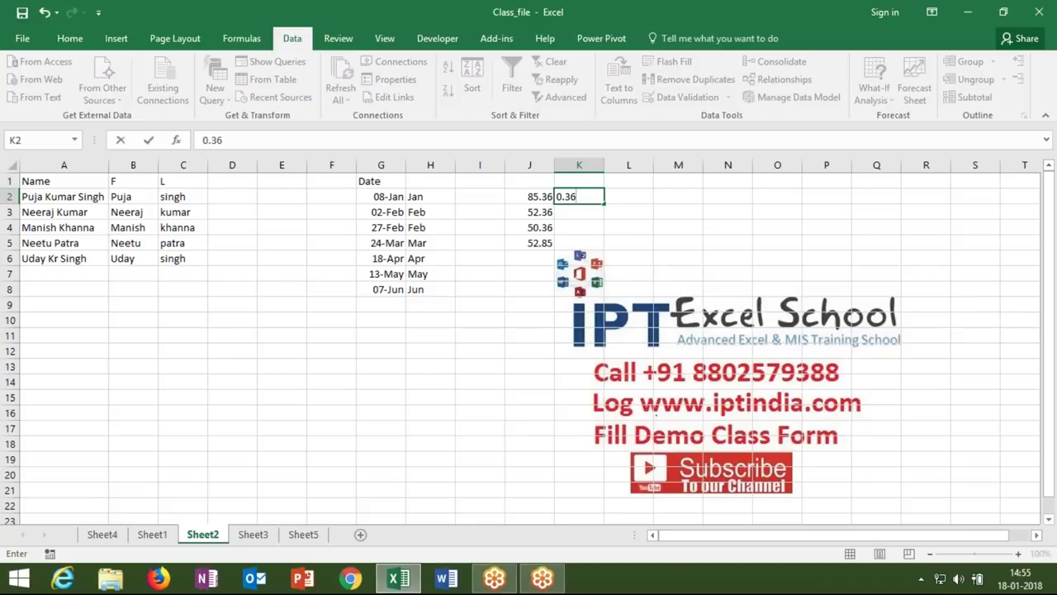
key("Return")
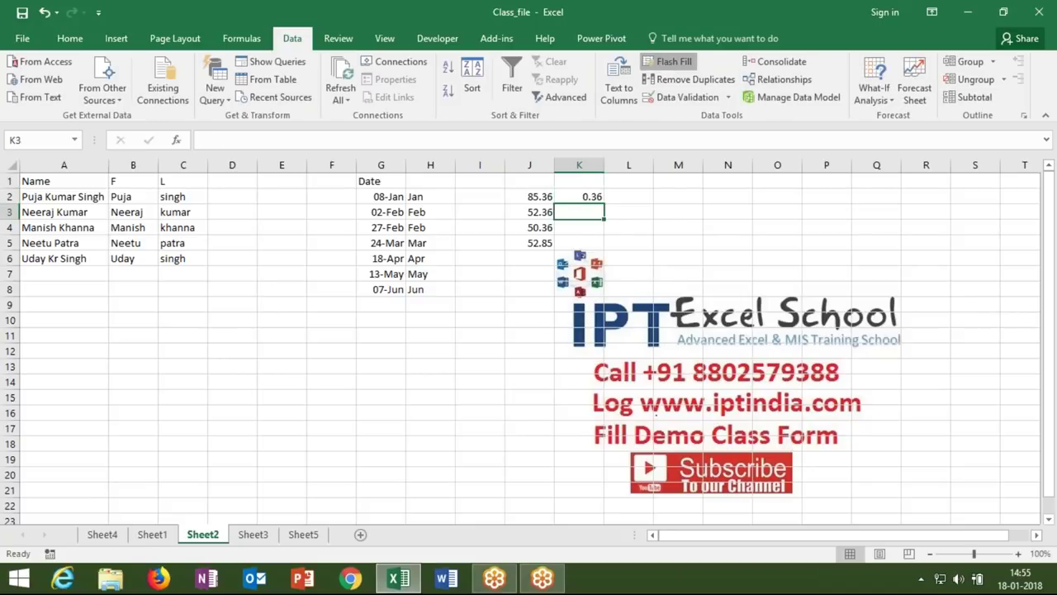
left_click(666, 63)
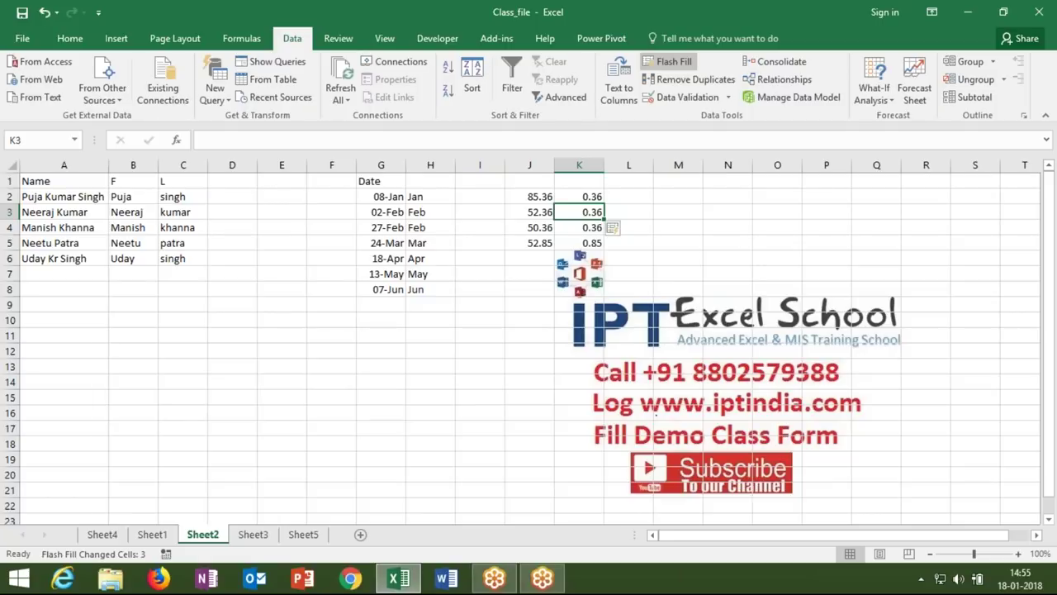
key("ctrl+z")
key("ctrl+z")
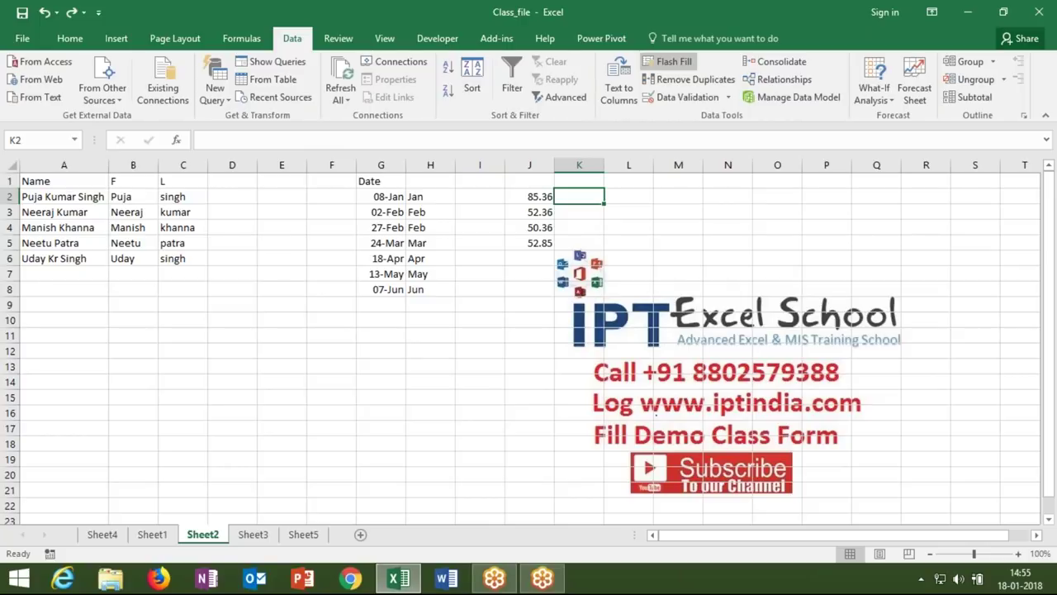
Change J2 to 80.36, retry the 0.36 Flash Fill in column K, and undo it again
left_click(530, 196)
type("80.36")
key("Return")
left_click(579, 196)
type("0.36")
key("Return")
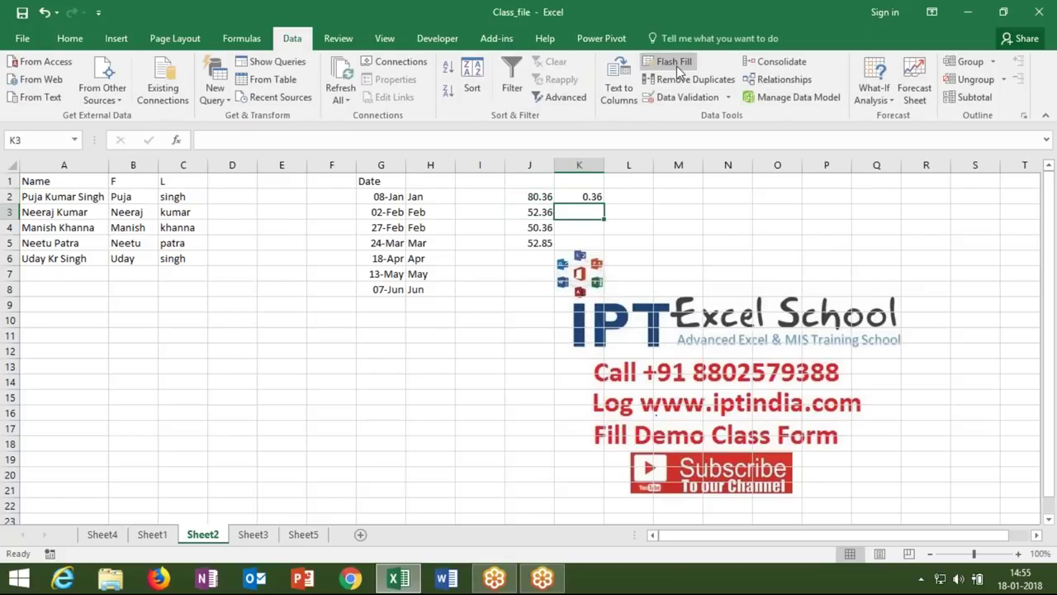
left_click(676, 63)
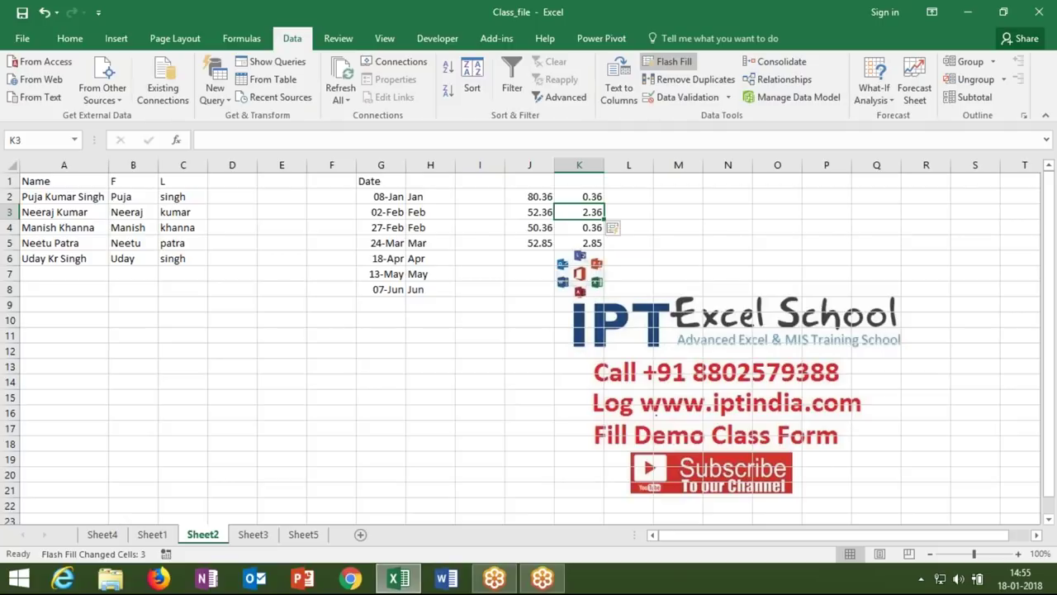
key("ctrl+z")
key("ctrl+z")
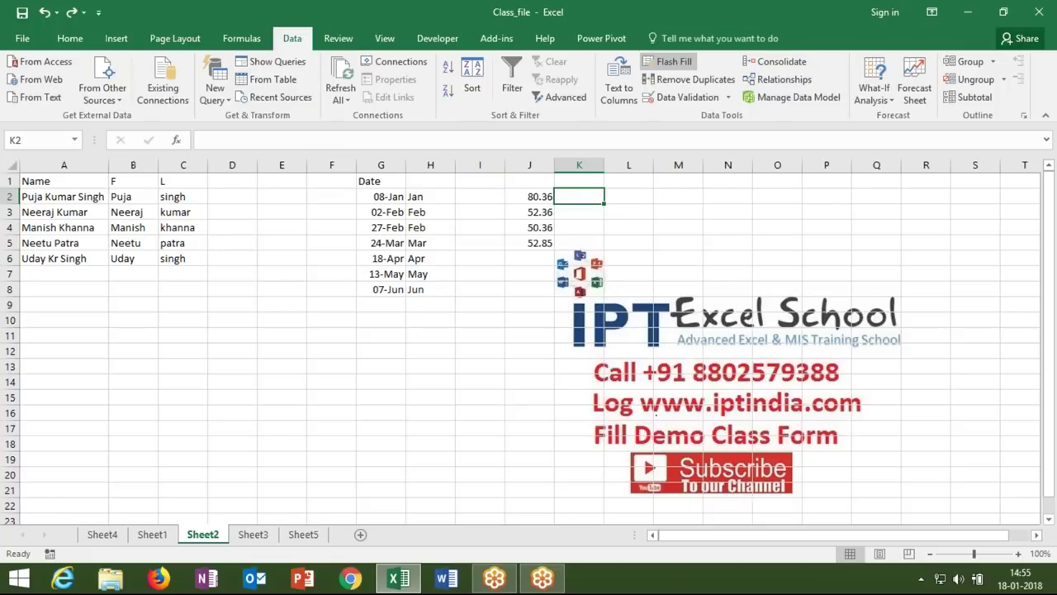
Inspect the formula in G3 and the number in J2
left_click(46, 169)
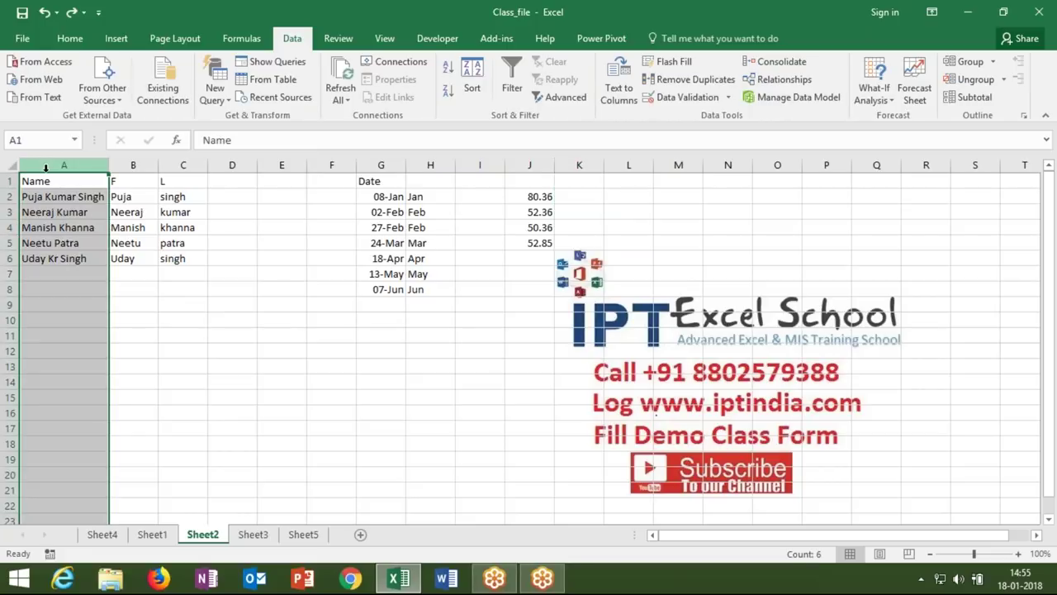
left_click(50, 198)
left_click(367, 210)
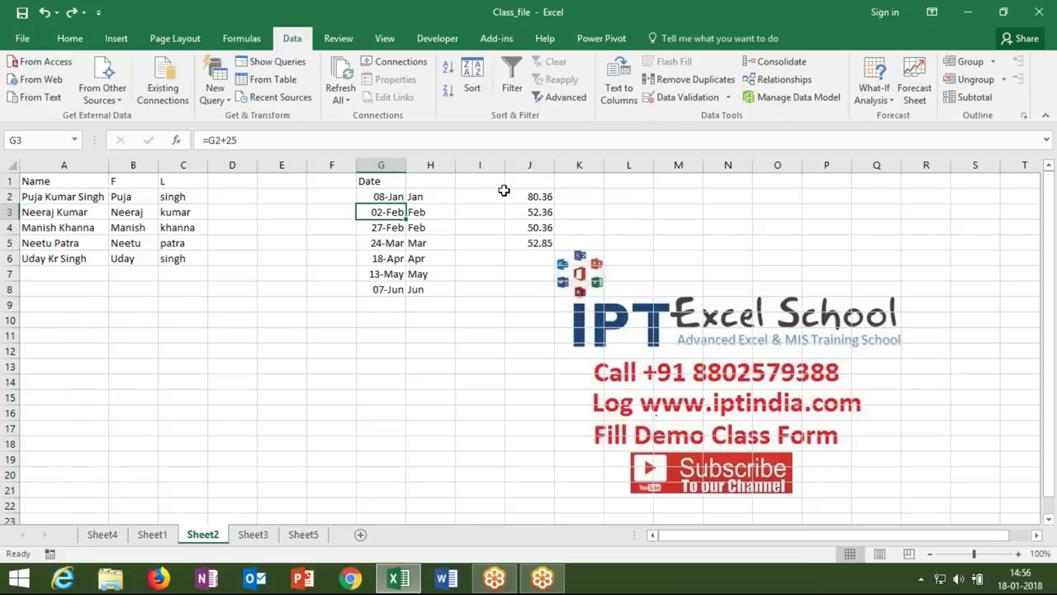
left_click_drag(496, 182, 524, 183)
left_click(529, 182)
left_click(529, 196)
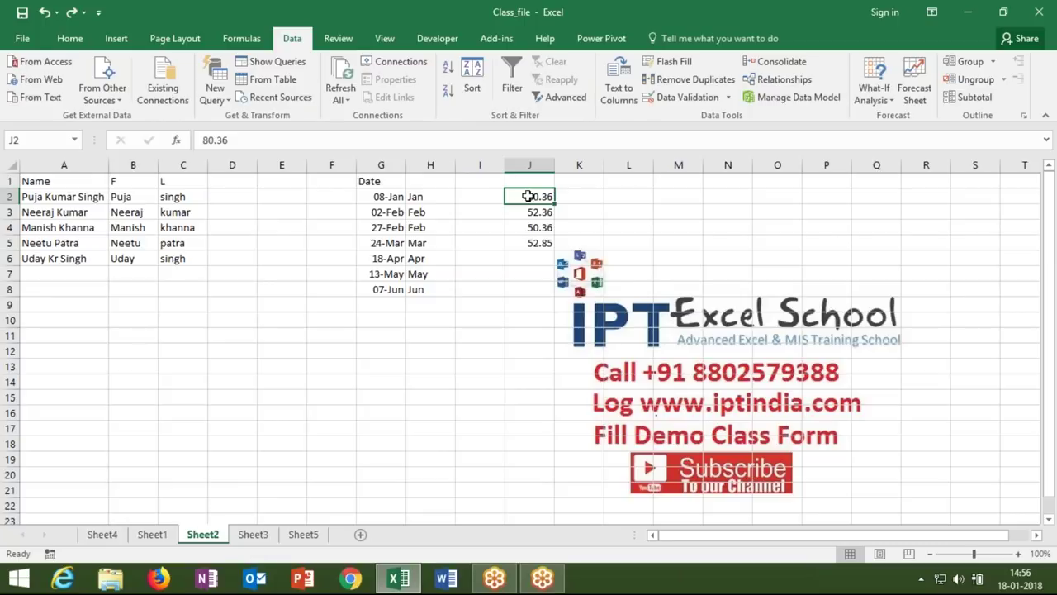
Enter 0.36 in K3 and Flash Fill the remaining decimal parts down column K
left_click(582, 212)
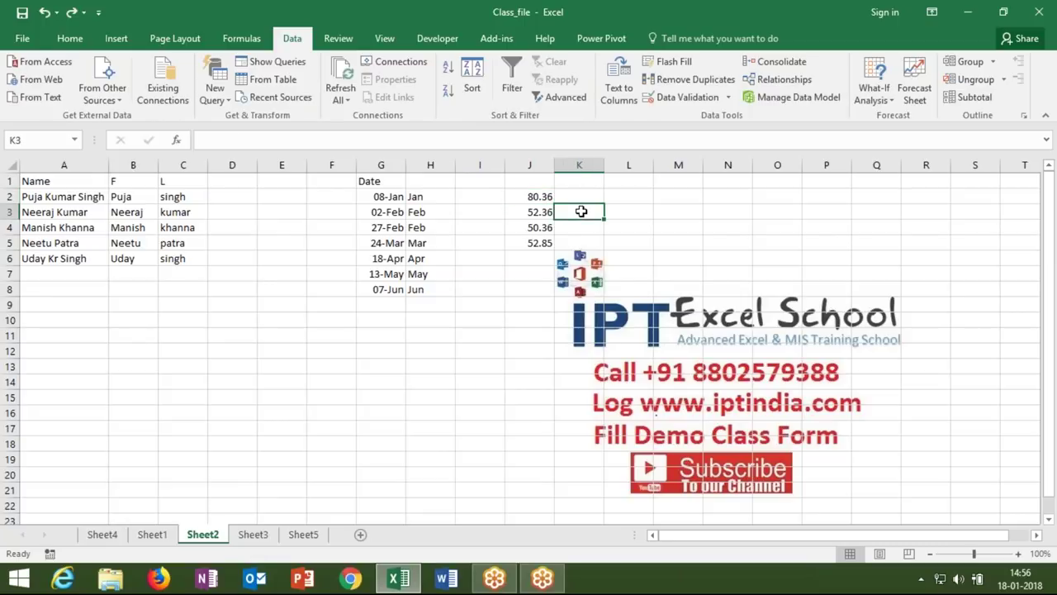
type("0.36")
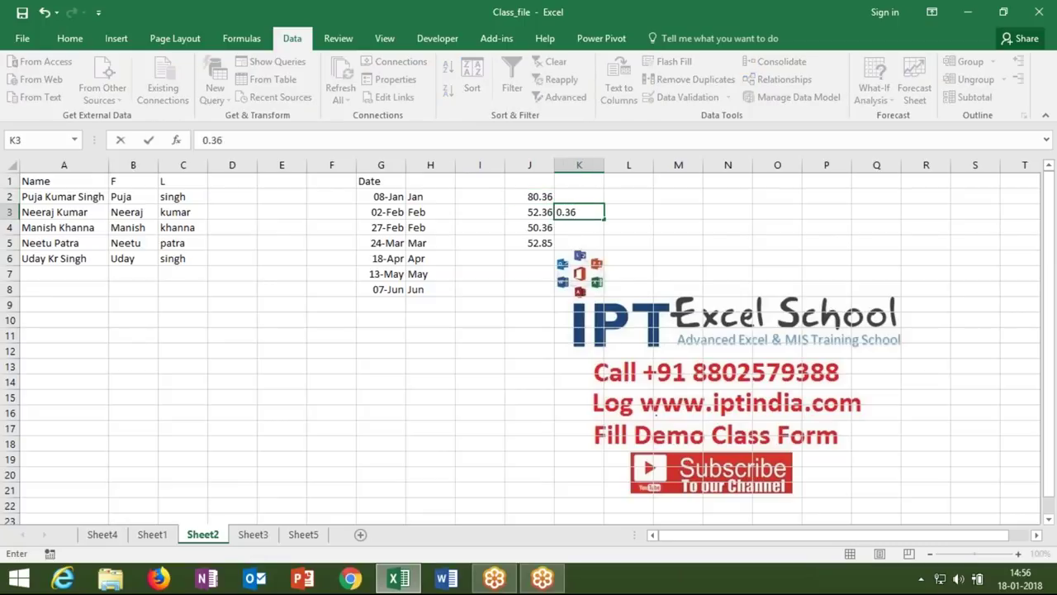
key("Return")
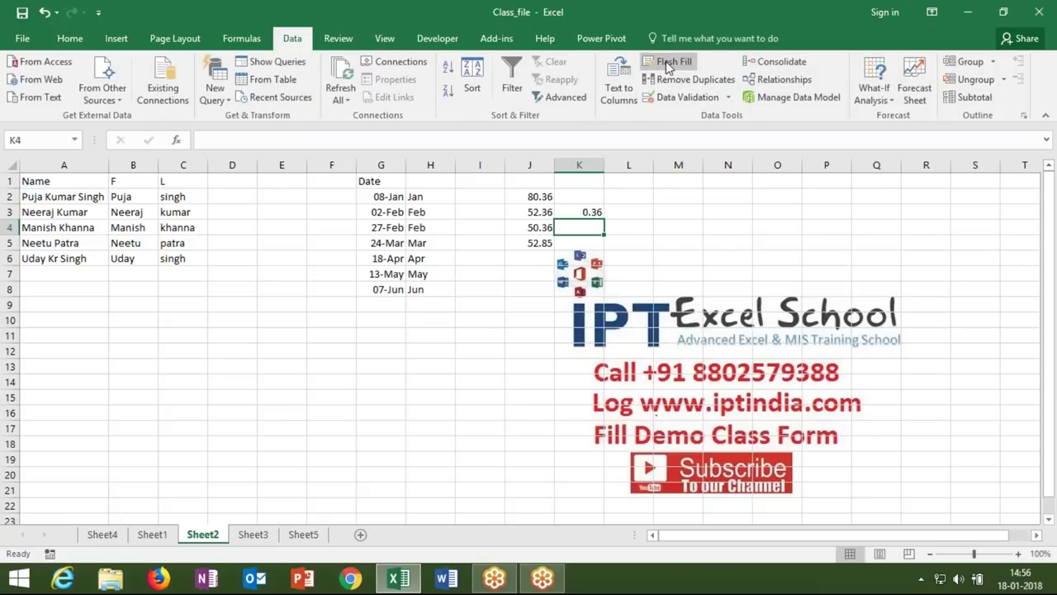
left_click(666, 61)
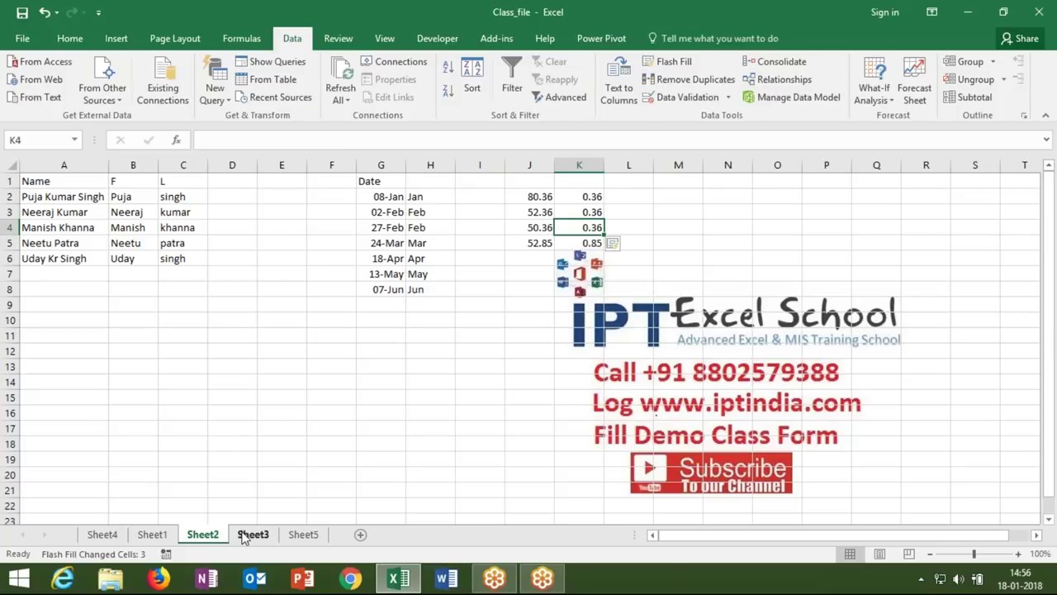
On Sheet5, enter the heading 'mobile' in cell A1 and select column A
left_click(243, 537)
left_click(298, 539)
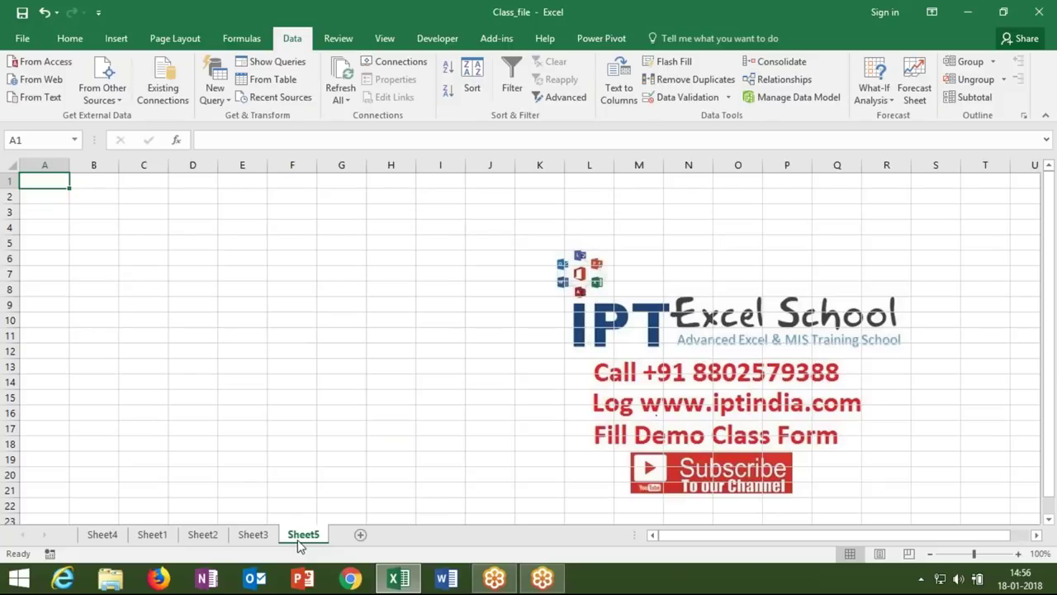
left_click(45, 165)
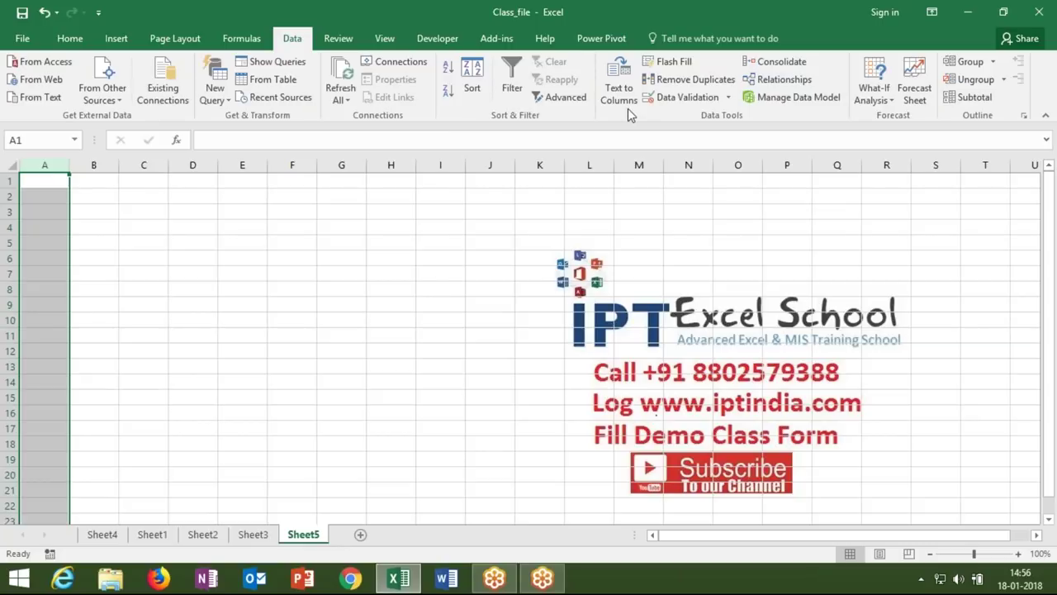
left_click(66, 181)
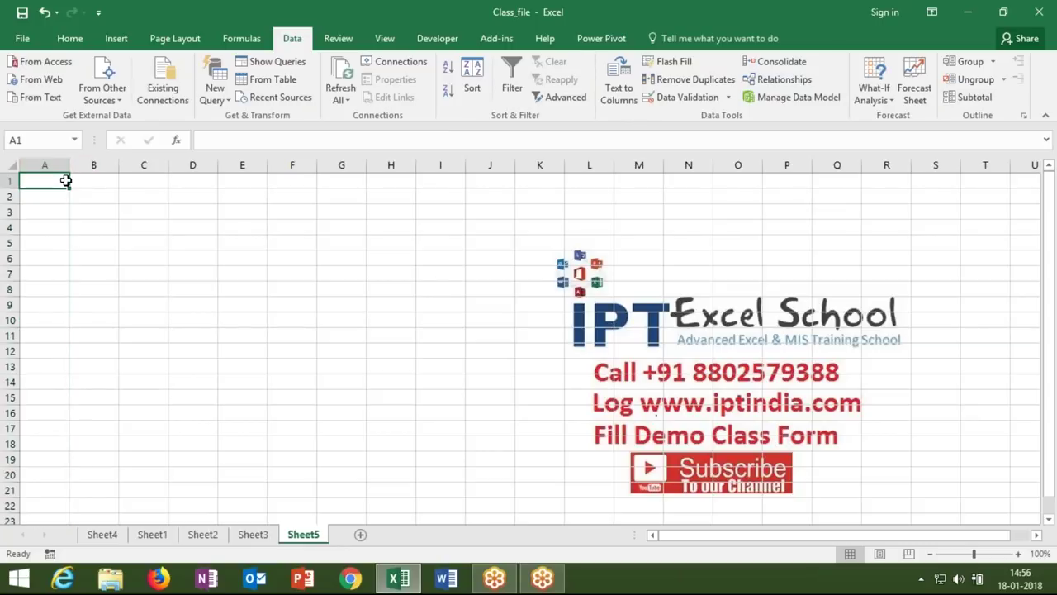
type("mobile")
key("Return")
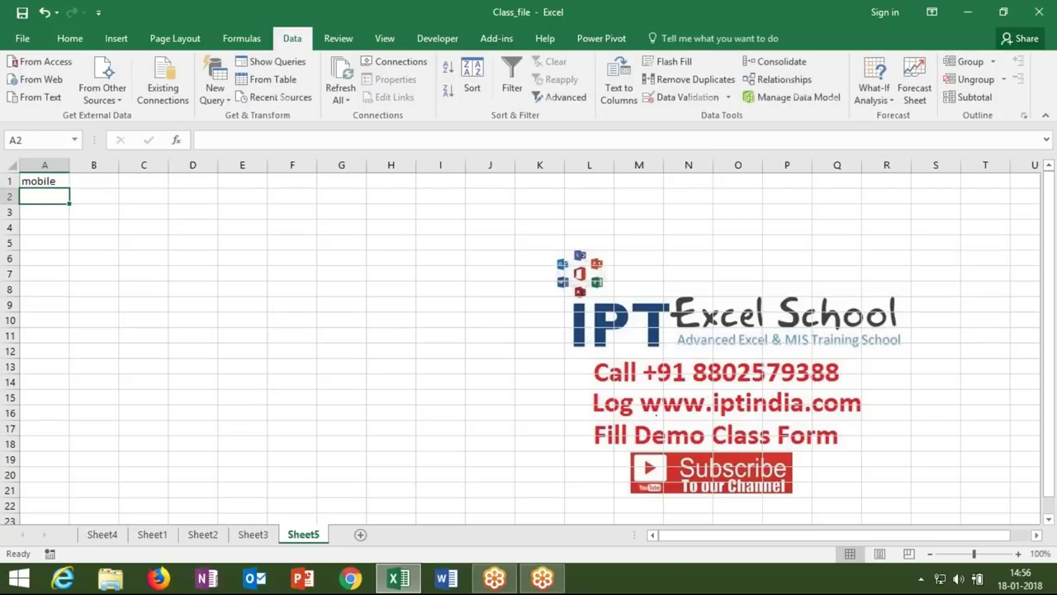
left_click(57, 166)
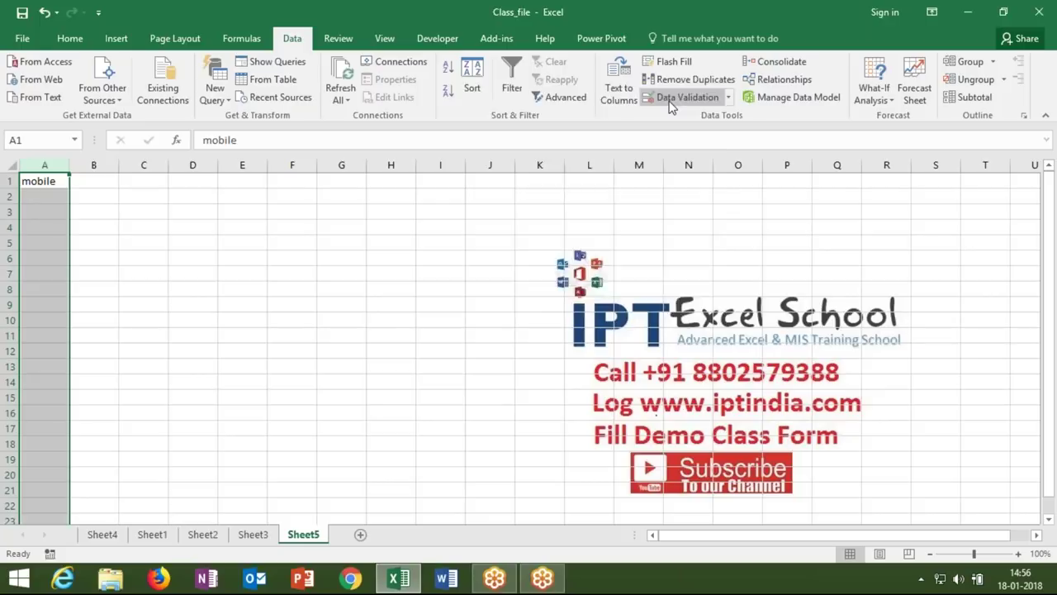
Restrict column A with a Data Validation rule: text length equal to 10
left_click(671, 99)
left_click(504, 162)
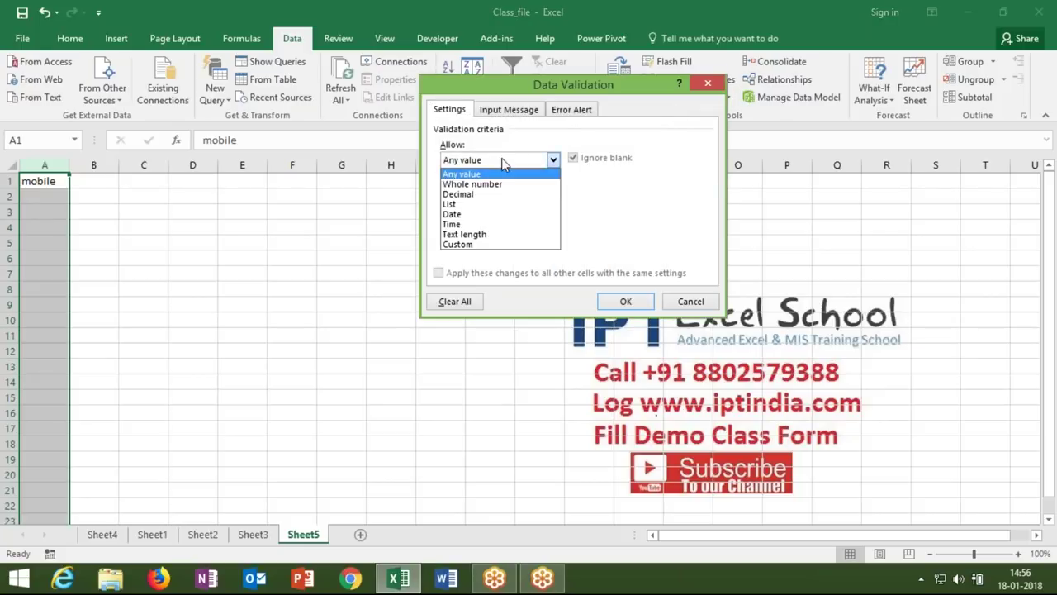
left_click(487, 235)
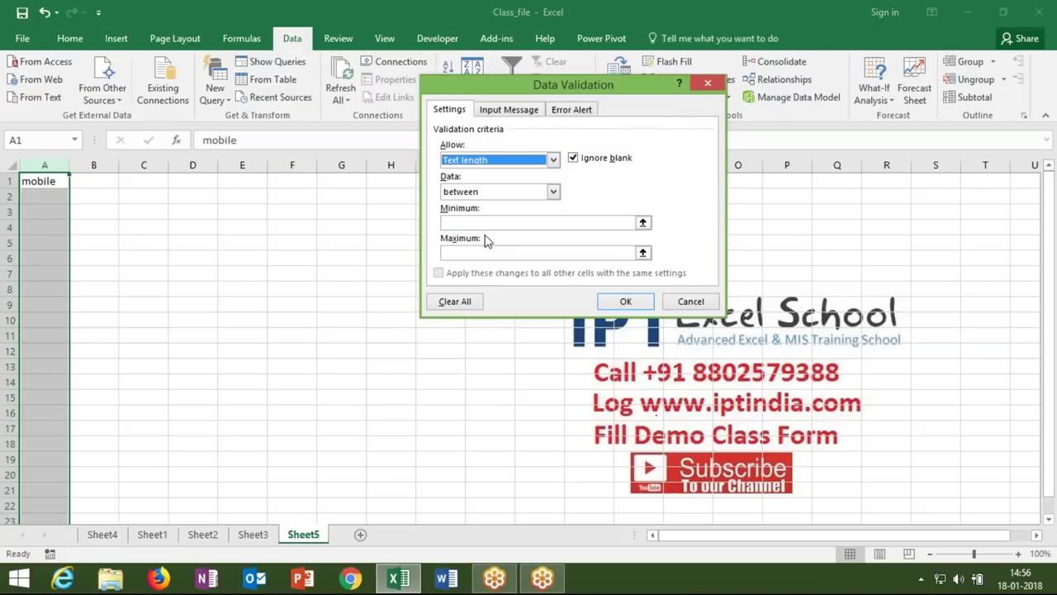
left_click(483, 224)
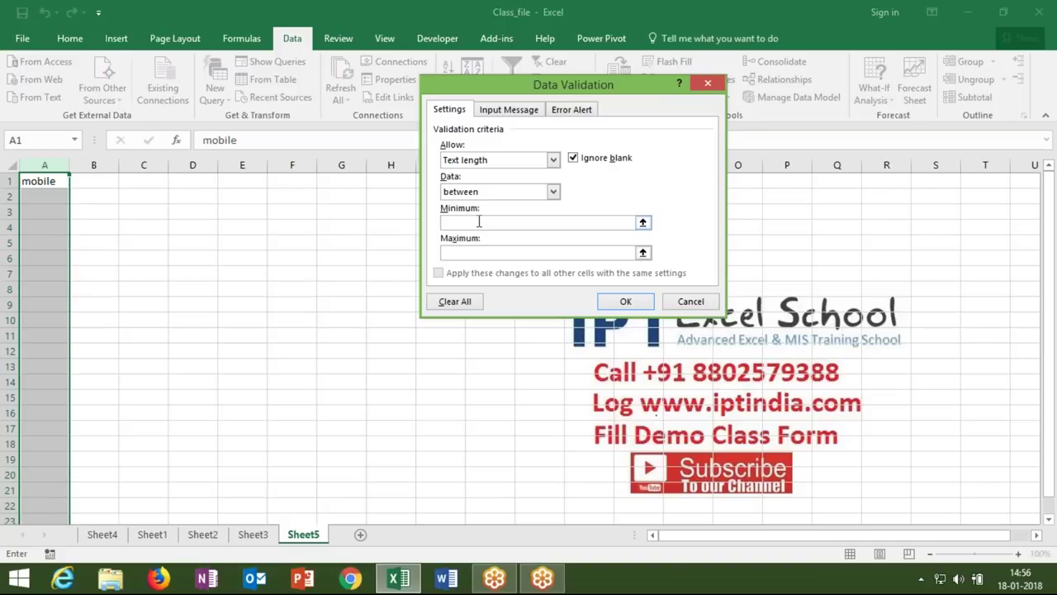
left_click(475, 192)
left_click(467, 226)
left_click(467, 224)
type("10.")
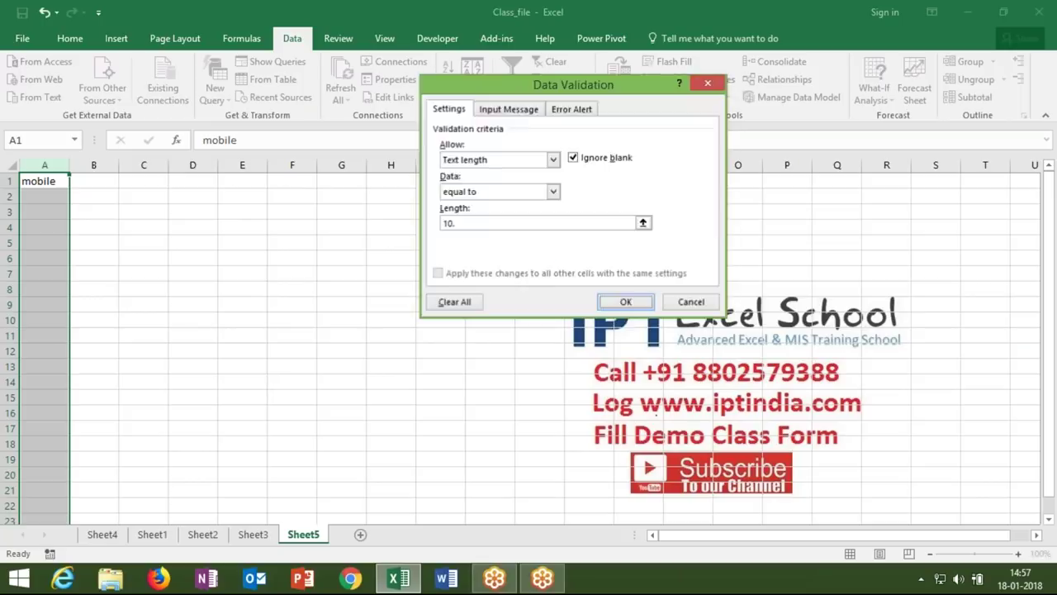
key("Return")
Test the rule with the nine-digit number 880257938 in A2, then cancel the rejected entry
left_click(44, 196)
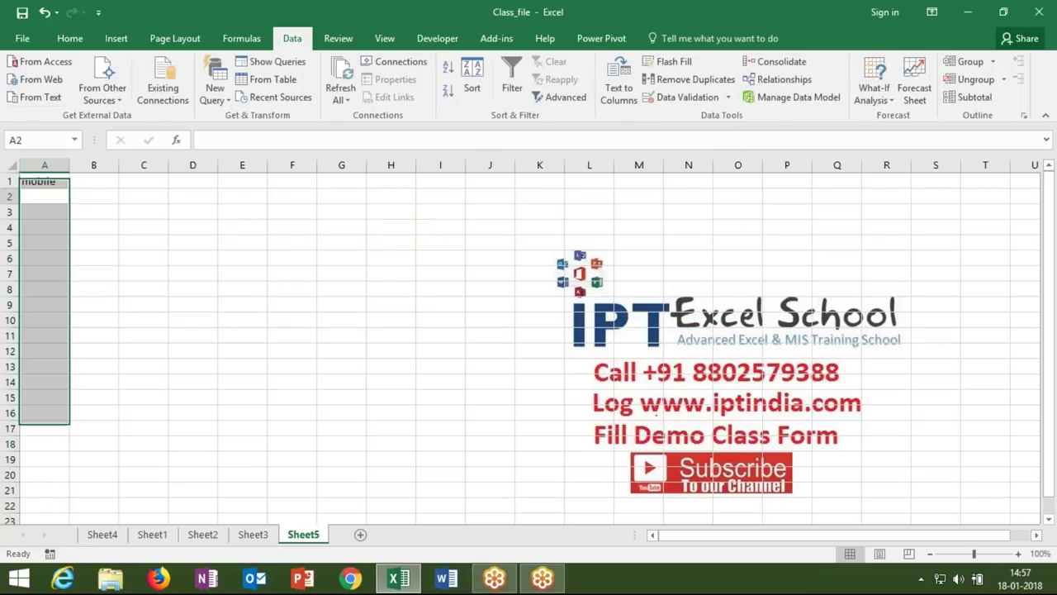
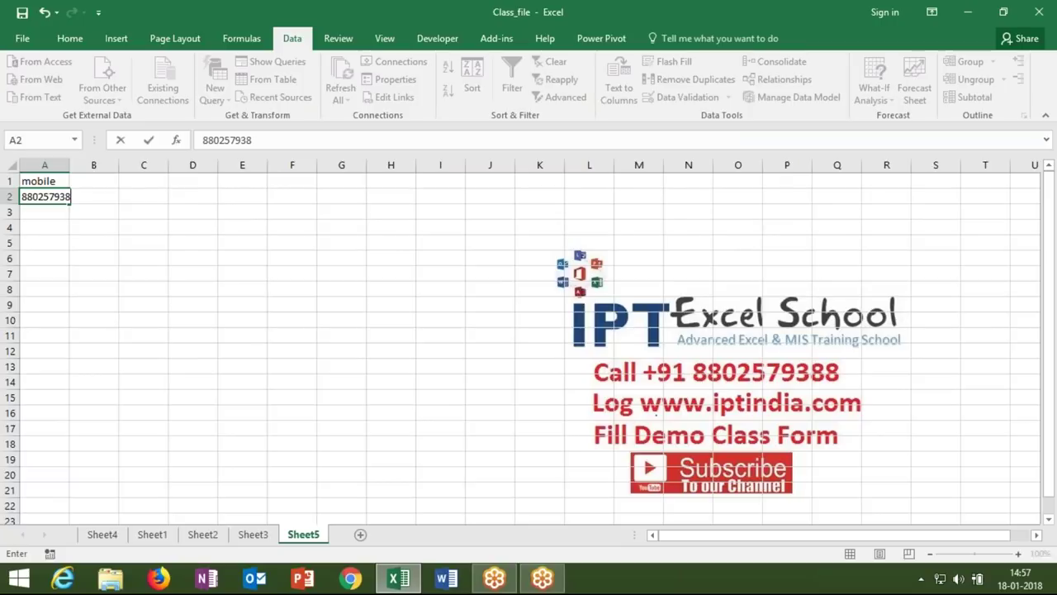
key("Return")
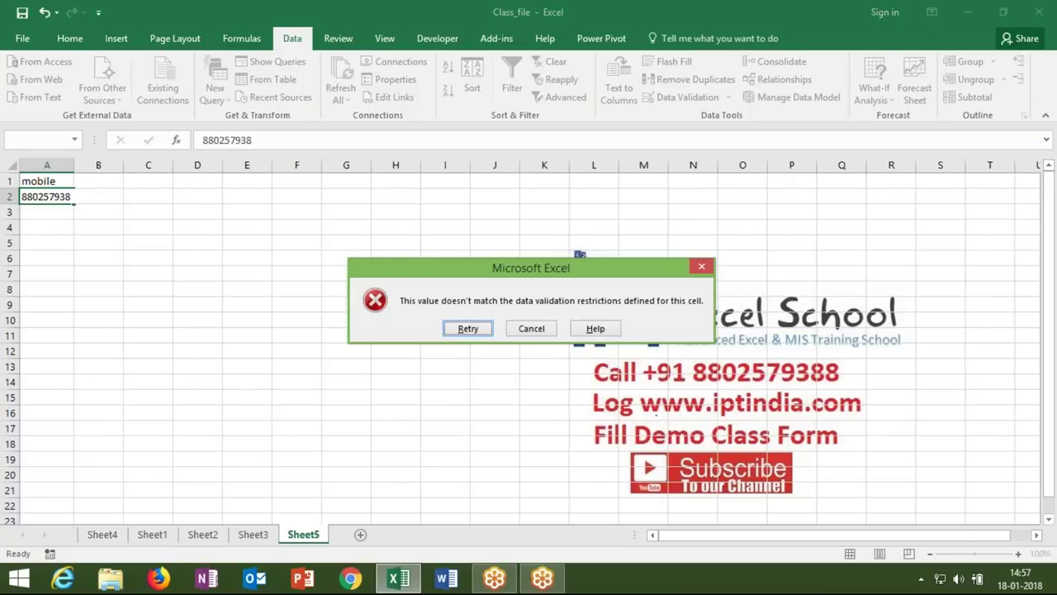
key("Escape")
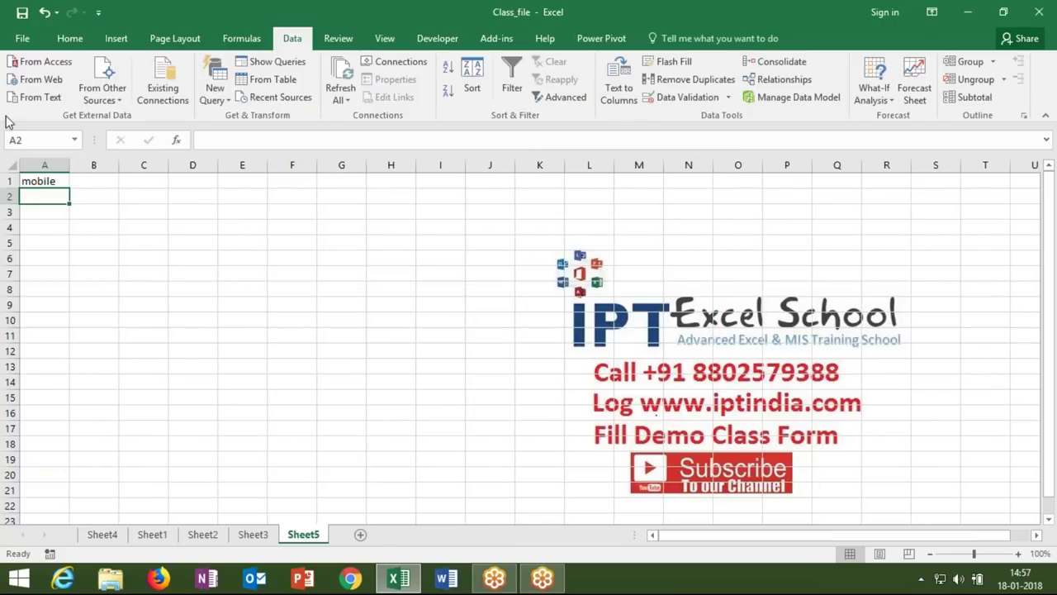
left_click(90, 157)
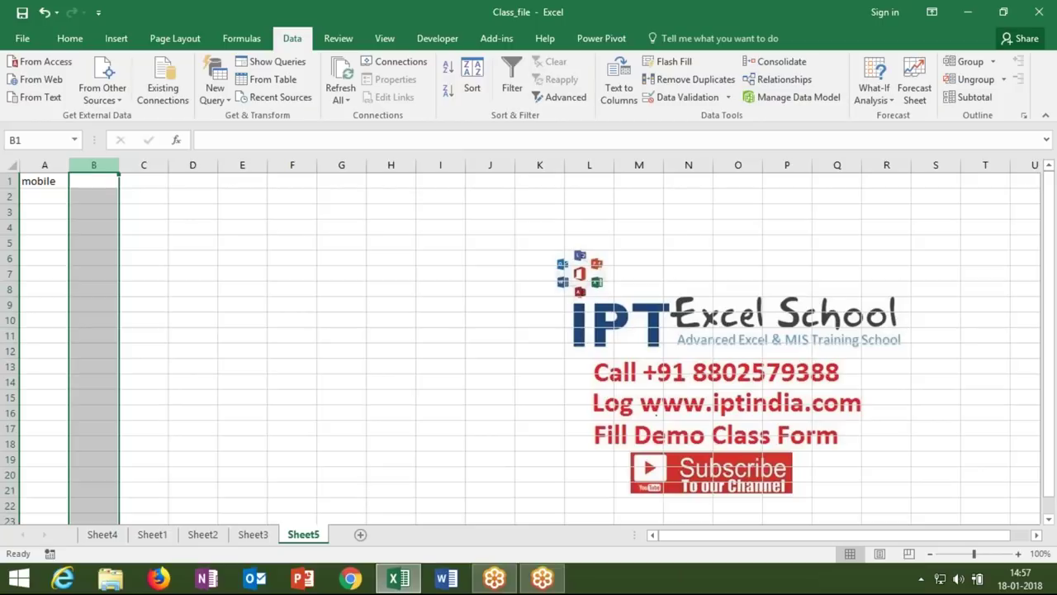
left_click(700, 93)
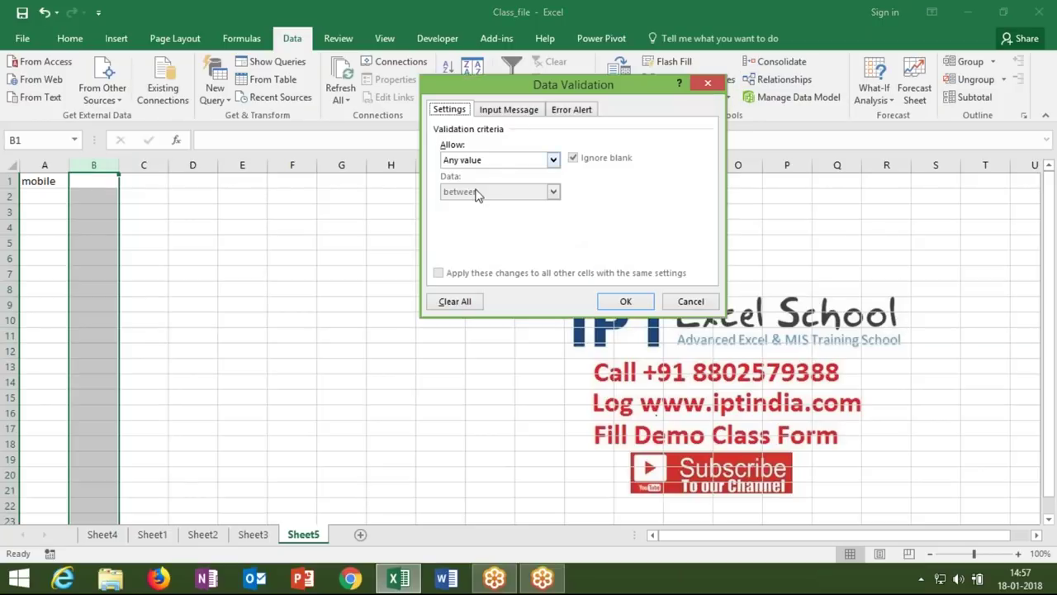
left_click(484, 162)
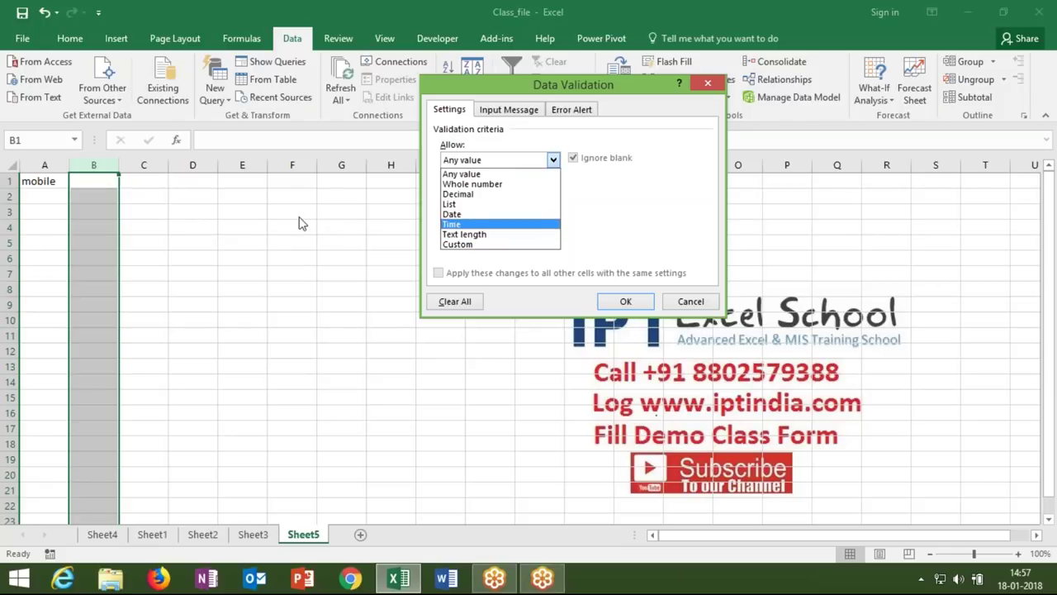
key("Escape")
key("Escape")
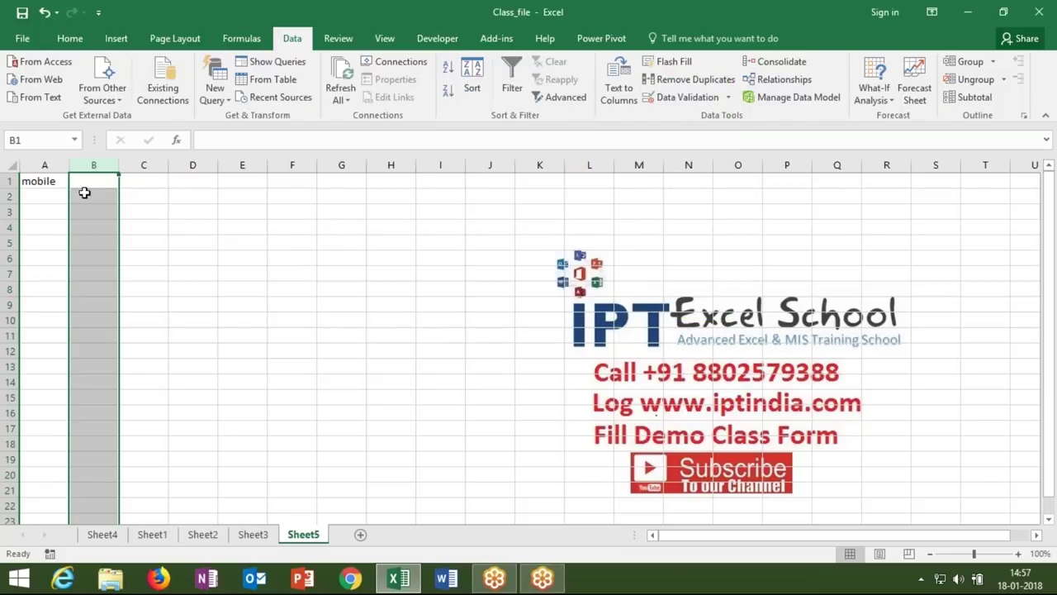
left_click(52, 195)
type("254")
key("Return")
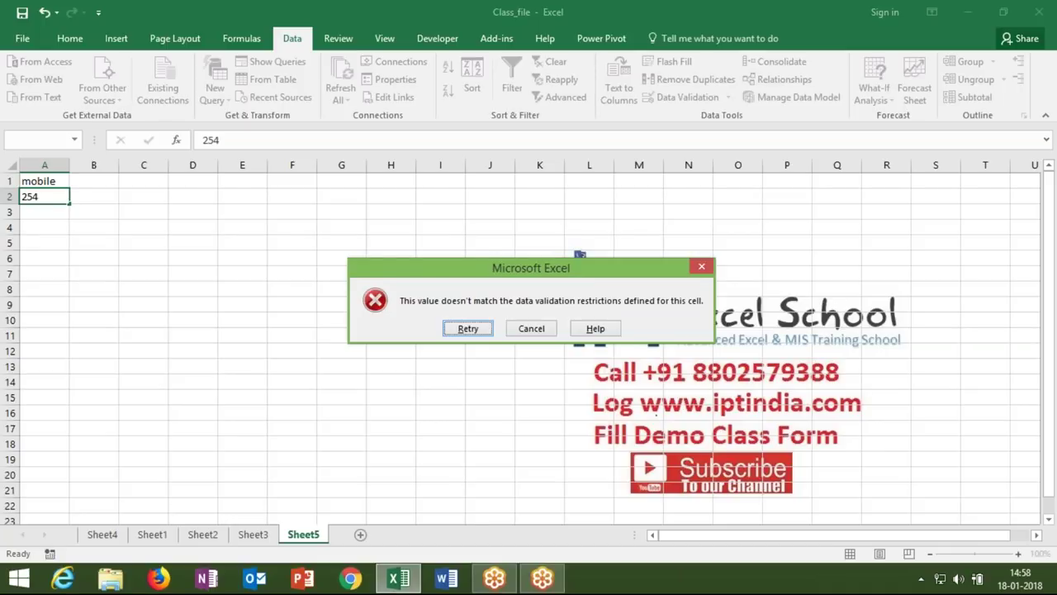
key("Escape")
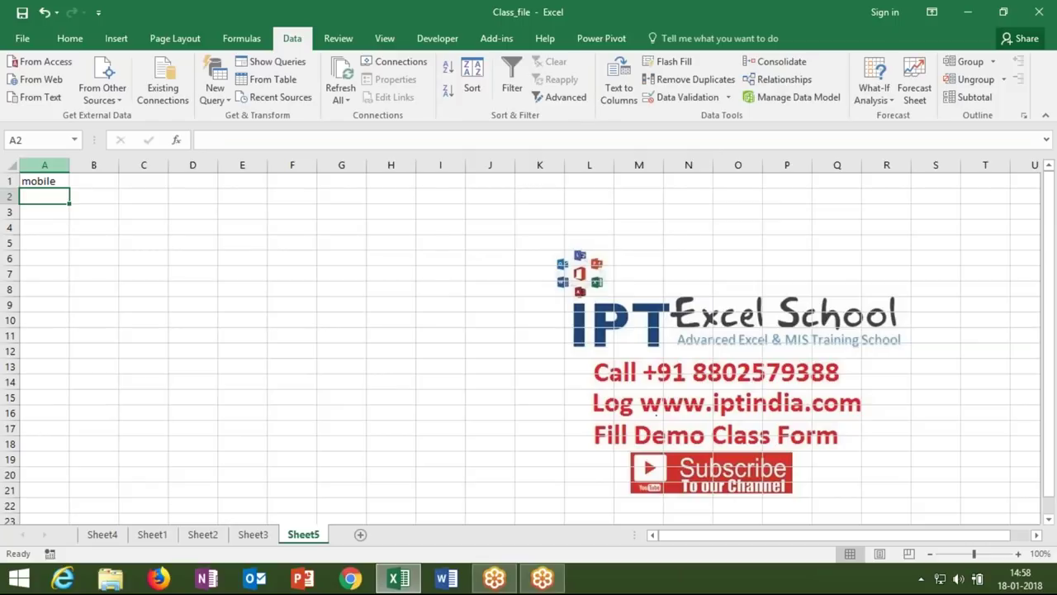
Review column A's Input Message and Error Alert validation settings, closing without changes
left_click(44, 165)
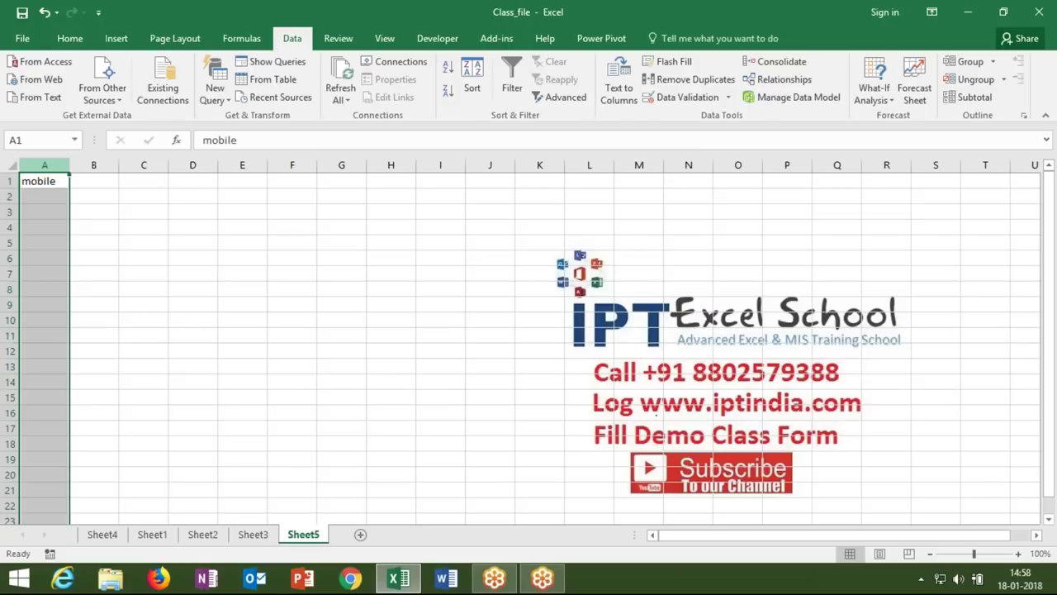
left_click(688, 98)
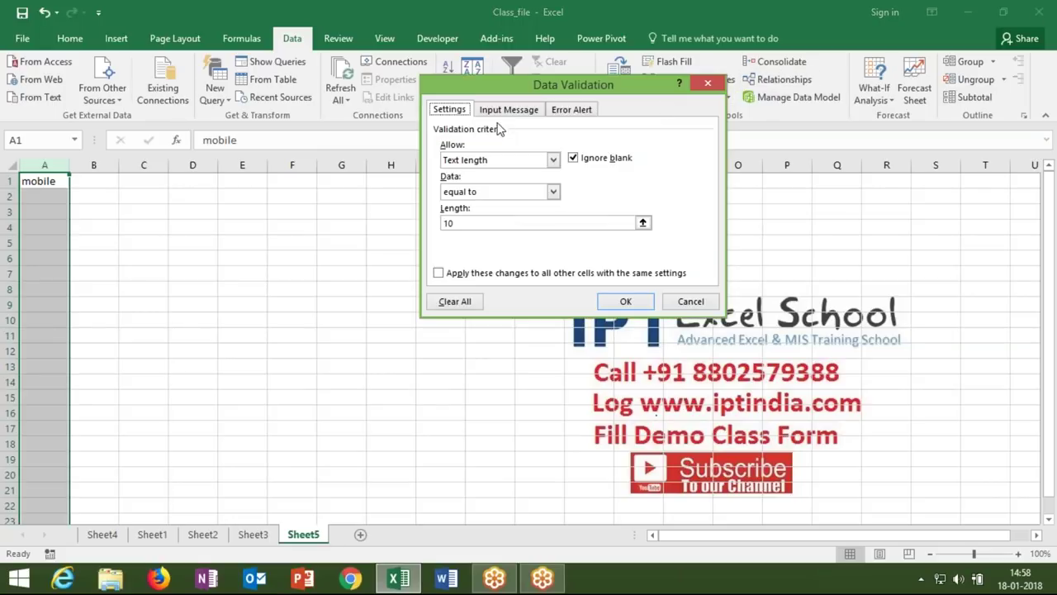
left_click(504, 111)
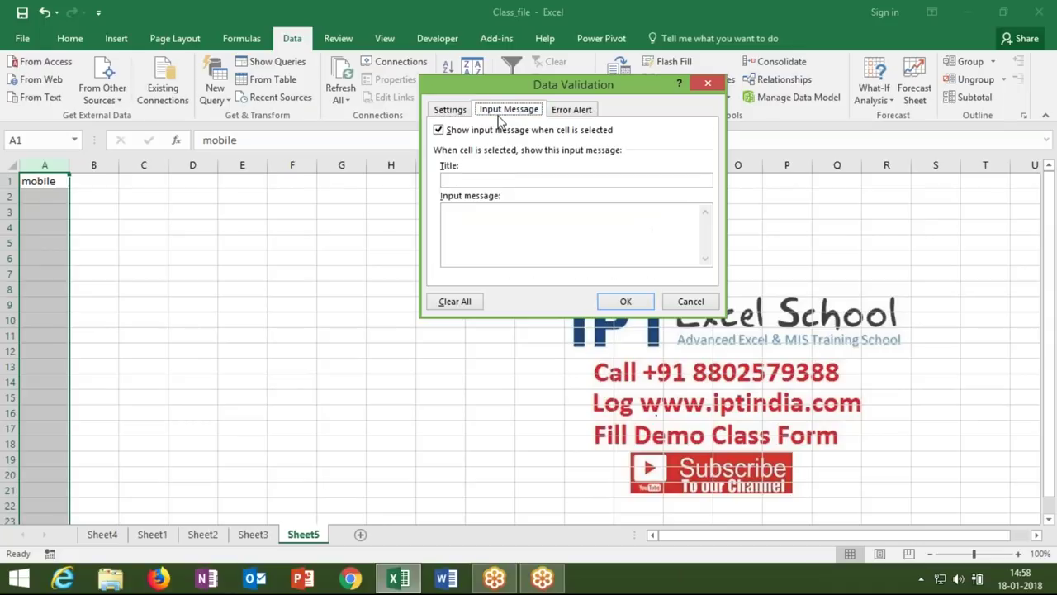
left_click(558, 114)
left_click(509, 110)
left_click(704, 82)
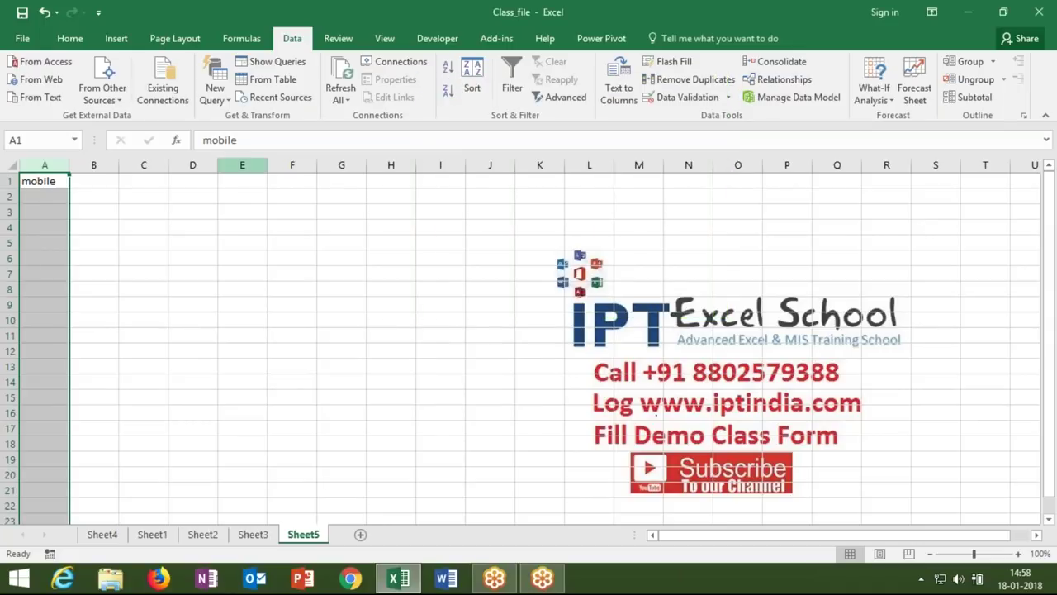
Insert a comment on cell A1 reading 'Please enter Mobile'
left_click(47, 179)
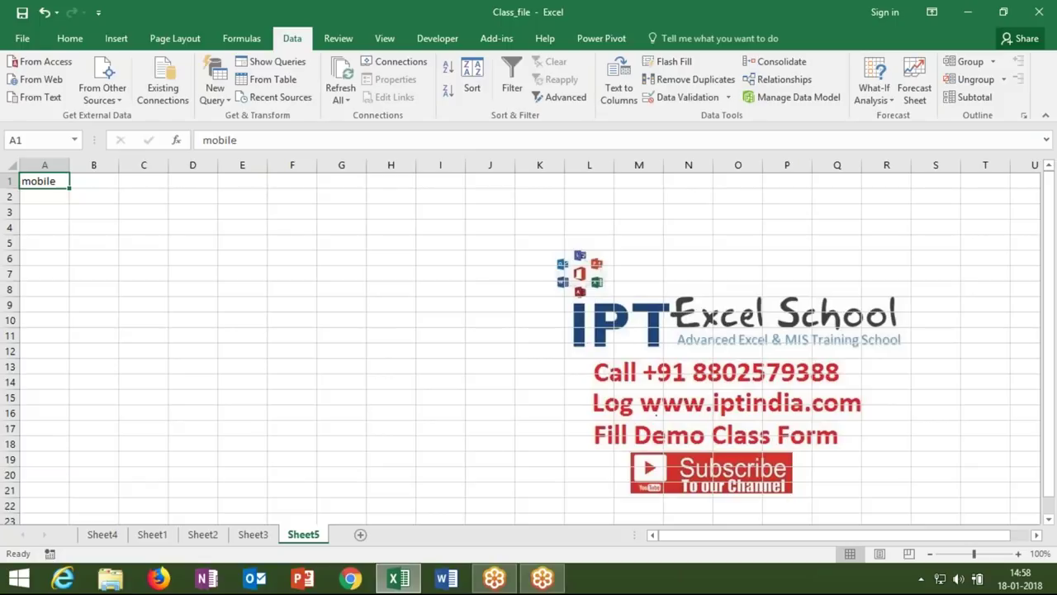
right_click(50, 178)
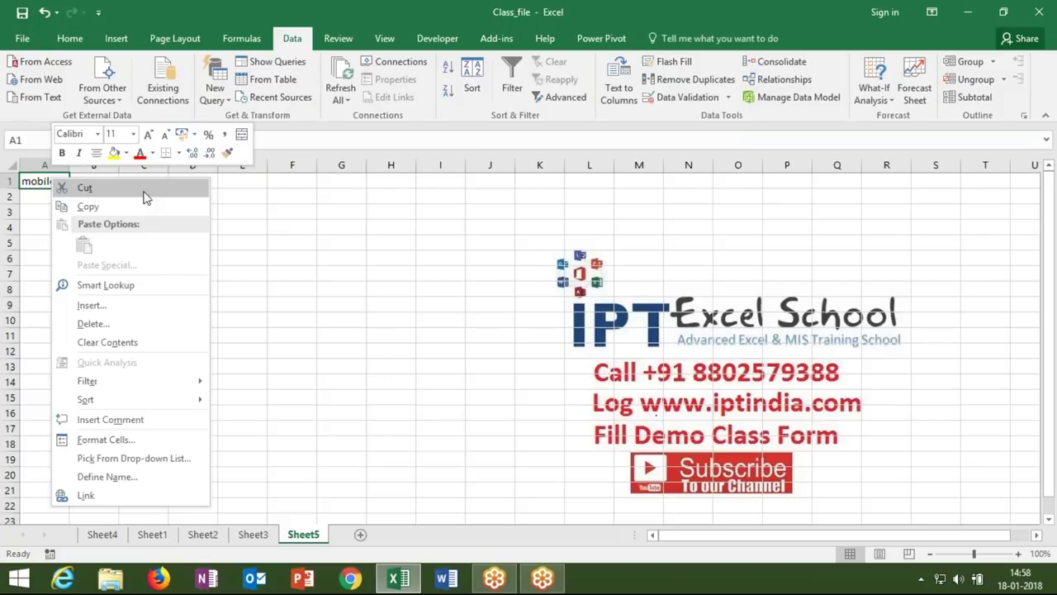
left_click(136, 418)
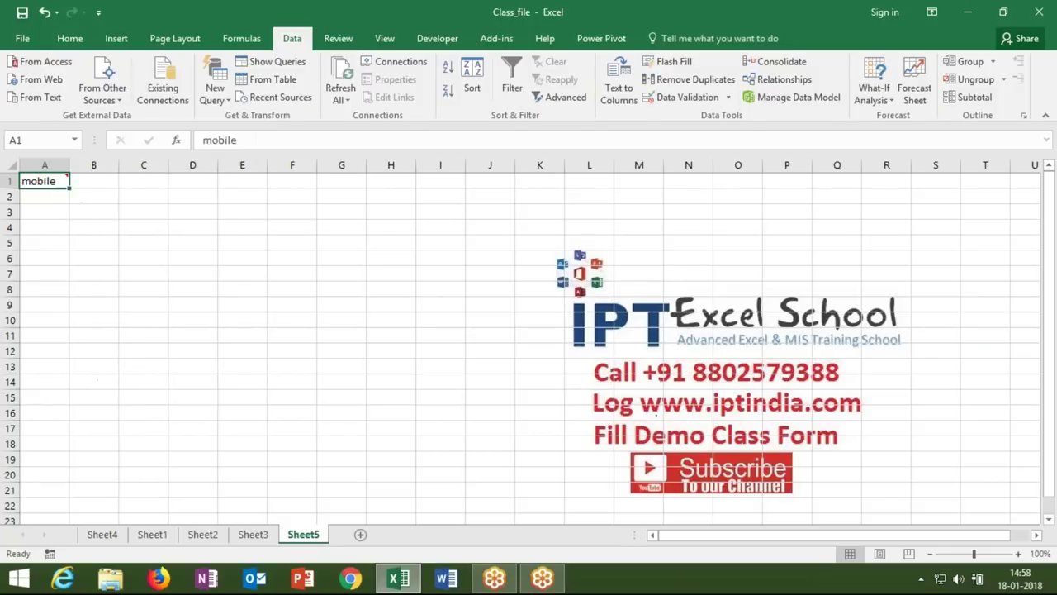
type("Please enter Mobile")
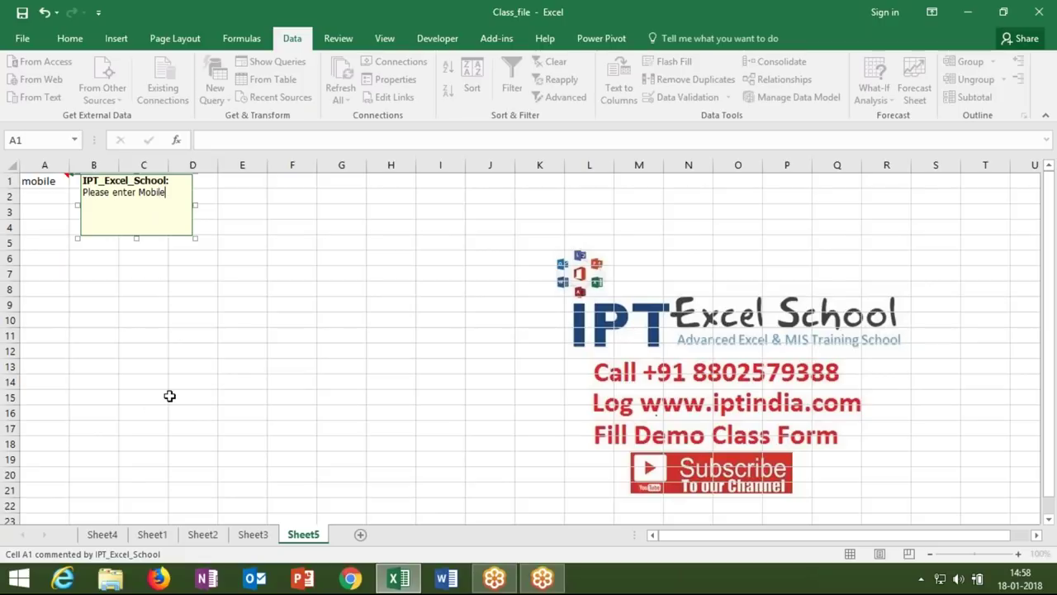
Close the A1 comment and move around nearby cells to see it pop up over the header
left_click(169, 395)
mouse_move(63, 183)
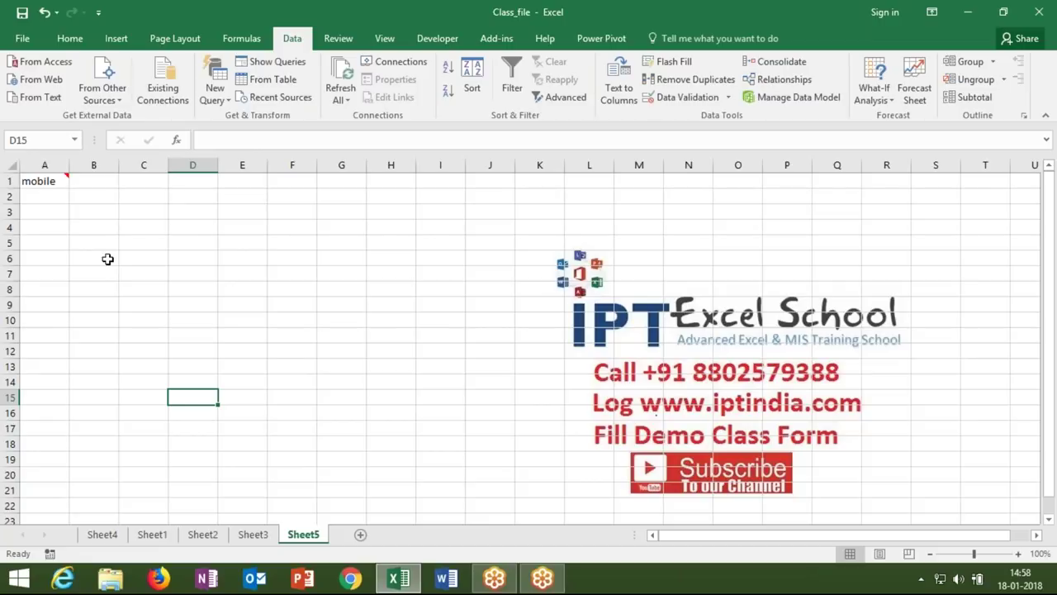
left_click(83, 223)
key("Up")
key("Up")
key("Up")
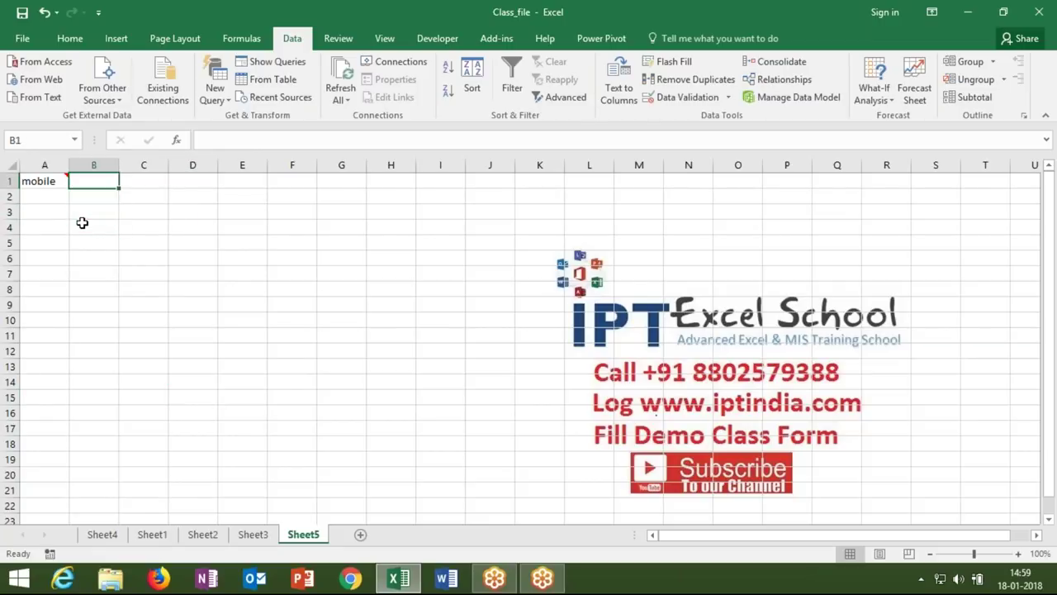
key("Left")
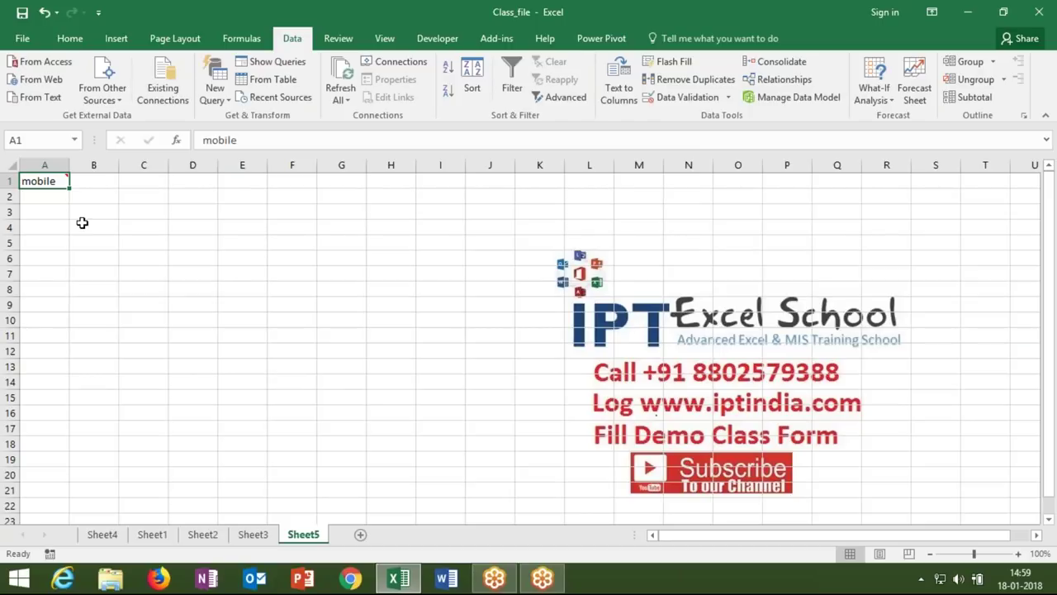
key("Down")
left_click(105, 225)
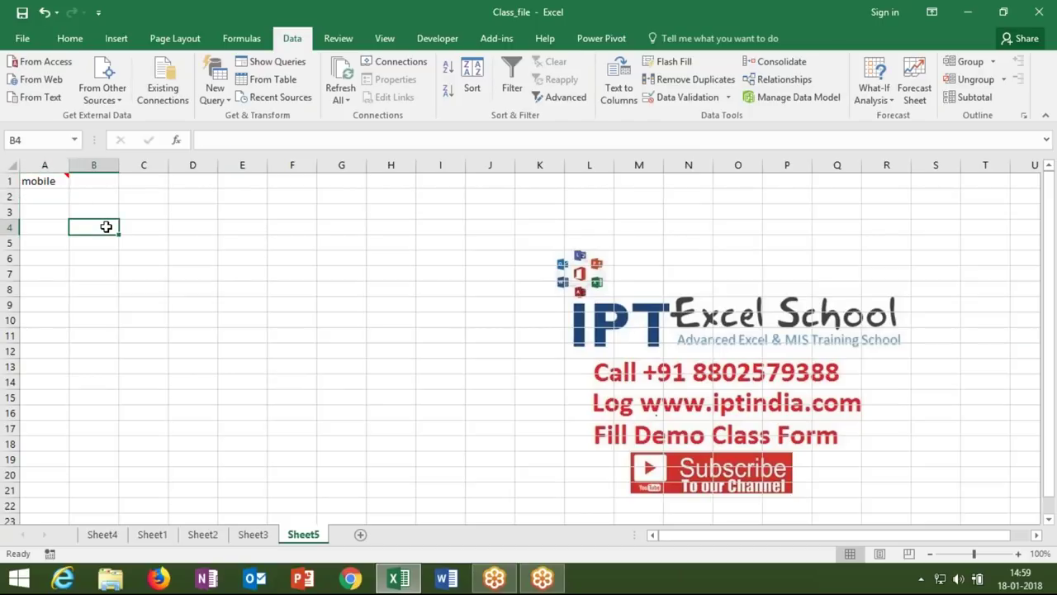
left_click(57, 195)
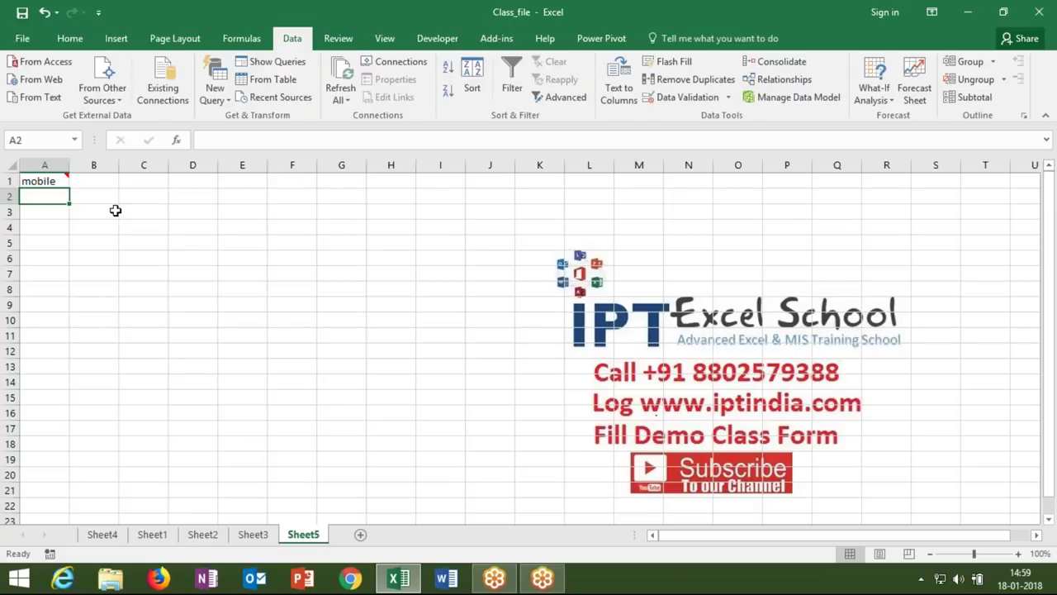
left_click(45, 164)
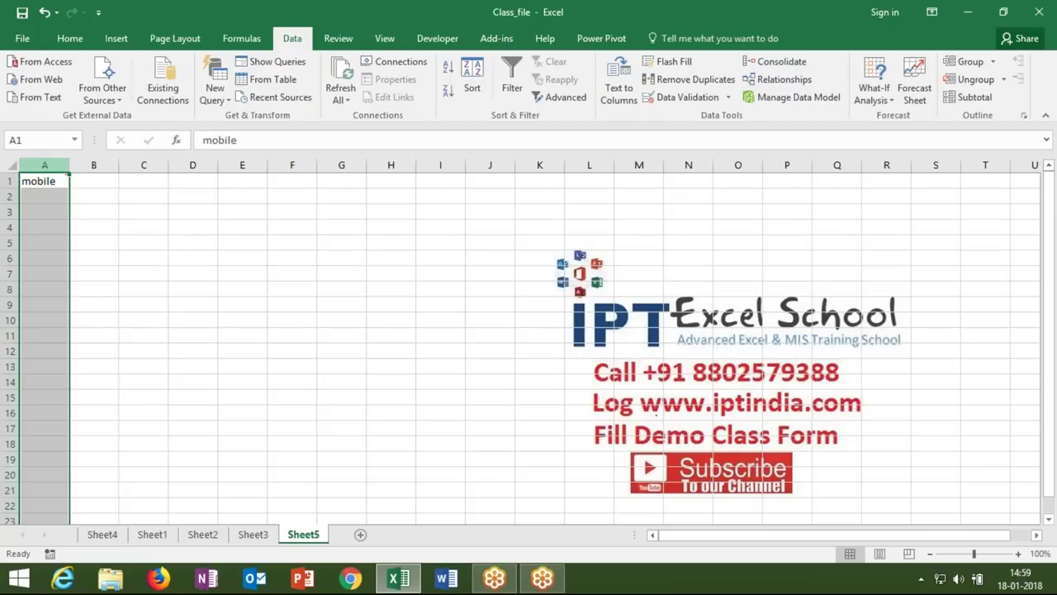
Give column A an input message titled 'Mobile' reading 'Please Enter Mobile Number'
left_click(682, 98)
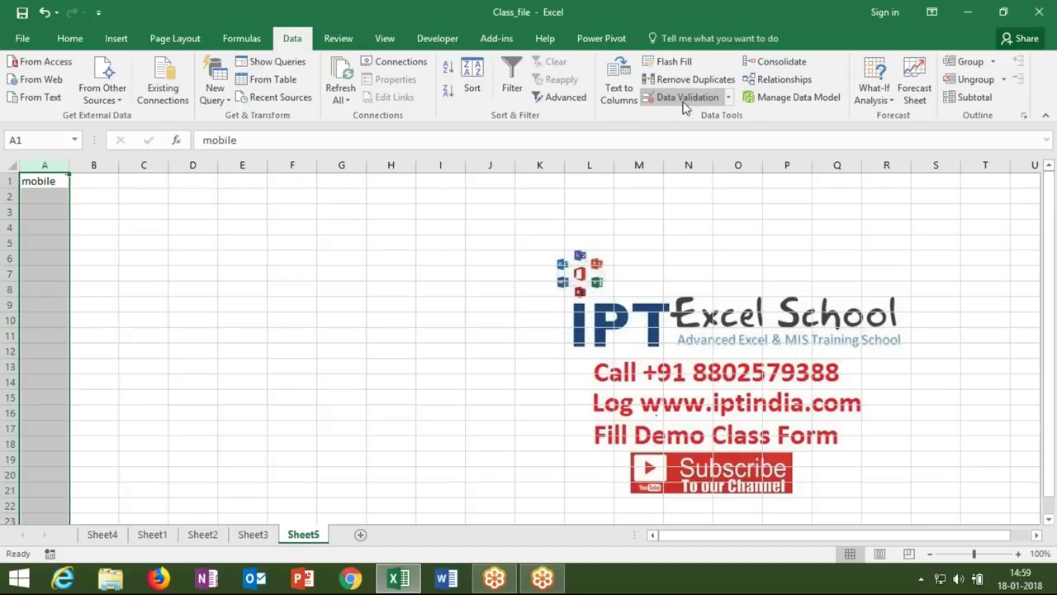
left_click(475, 179)
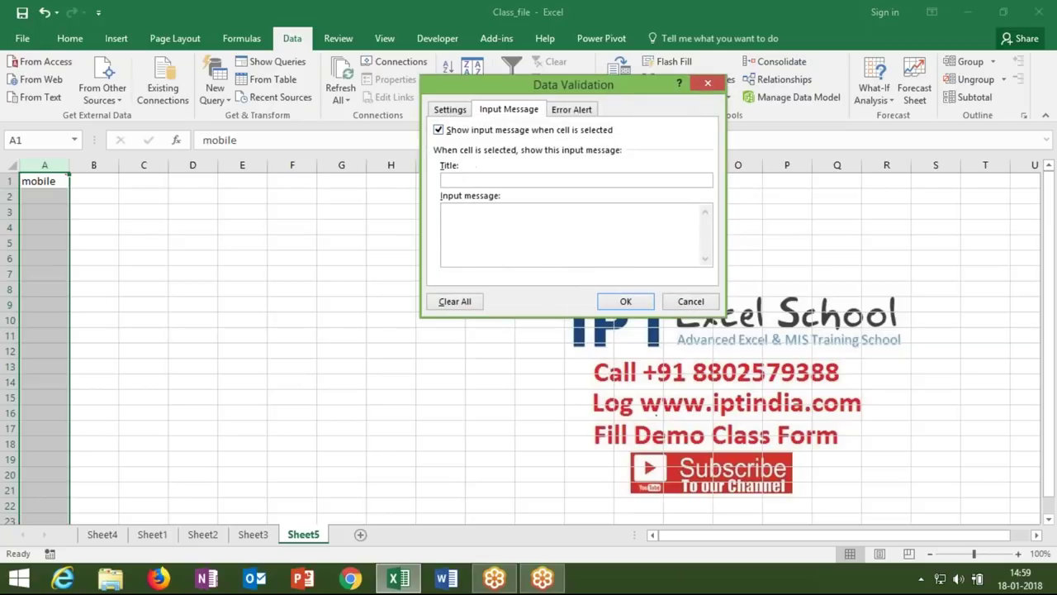
type("Mo")
type("bile")
left_click(463, 211)
type("Please Enter")
type(" Mobile ")
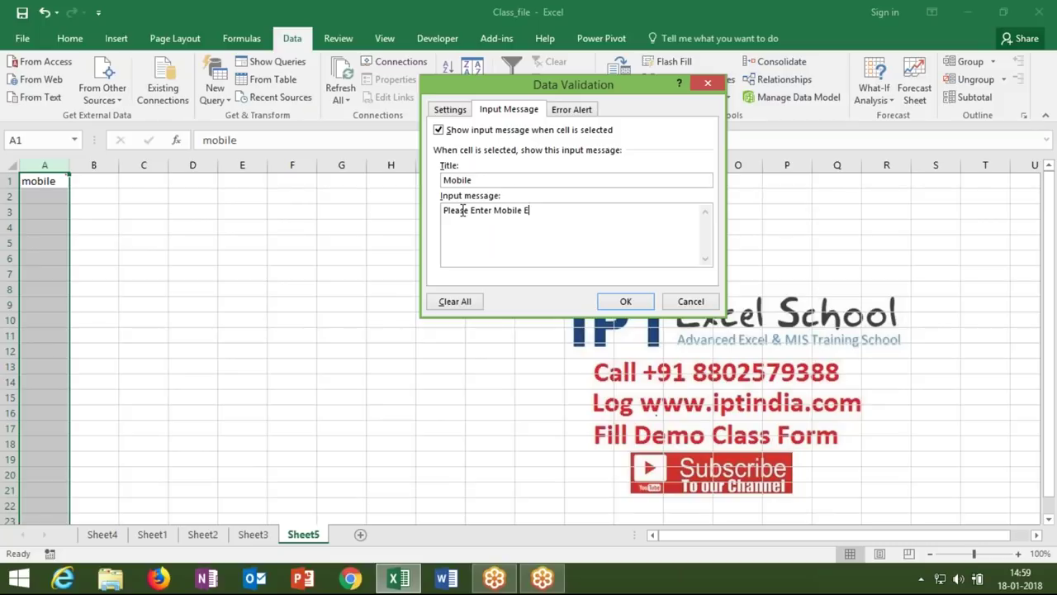
type("Mo")
key("BackSpace")
key("BackSpace")
type("Numb")
left_click(644, 302)
Select cells in column A to confirm the Mobile prompt appears, then reselect the column
left_click(653, 306)
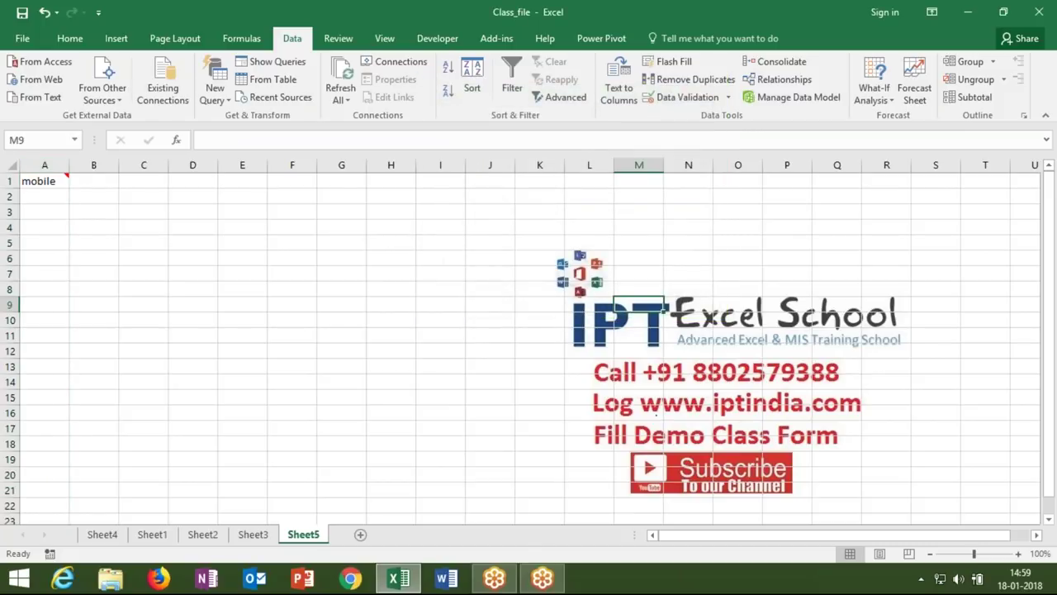
left_click(105, 228)
key("Left")
key("Up")
key("Up")
key("Up")
key("Down")
key("Down")
key("Down")
key("Down")
key("Down")
key("Down")
key("Down")
key("Down")
key("Down")
key("Up")
key("Up")
key("Up")
key("Up")
key("Up")
key("Up")
key("Up")
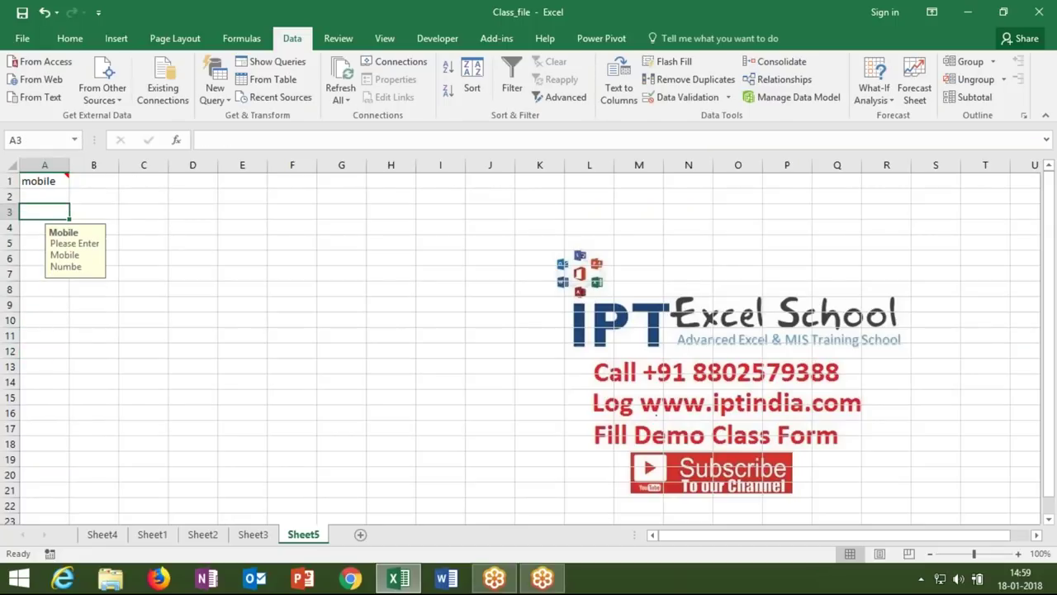
left_click(56, 160)
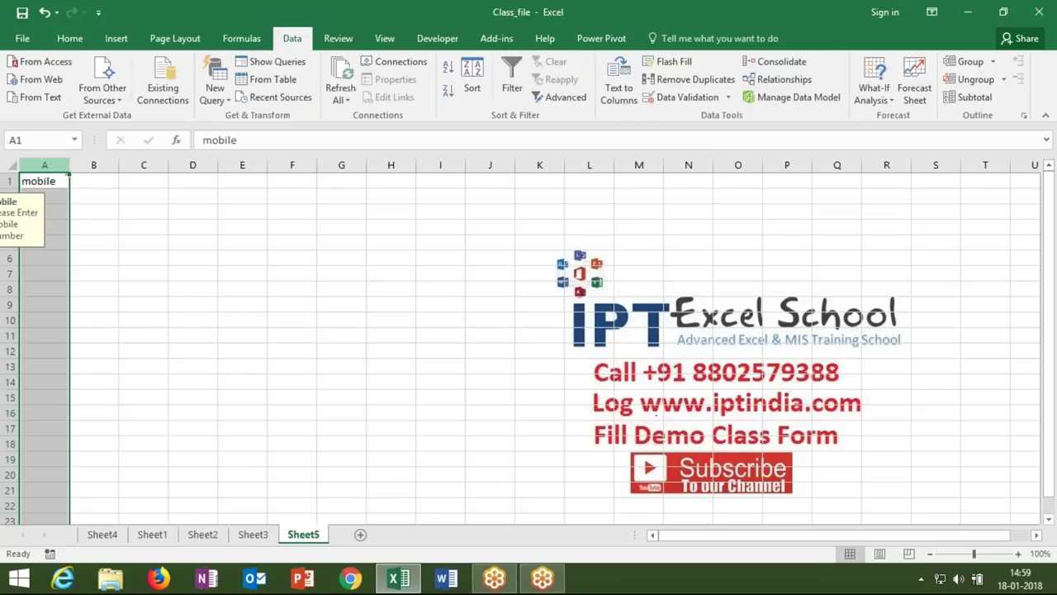
left_click(665, 97)
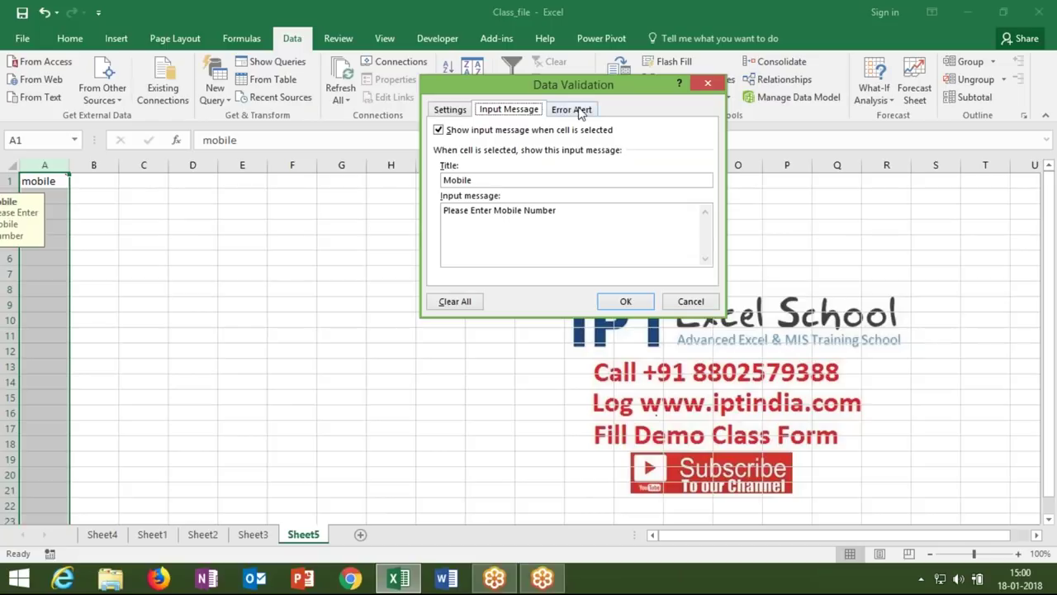
Set the Stop error alert title 'Wrong Mobile Number' and message 'Please Check again Enter Correct Mobile Number'
left_click(579, 110)
left_click(589, 180)
type("Wrong ")
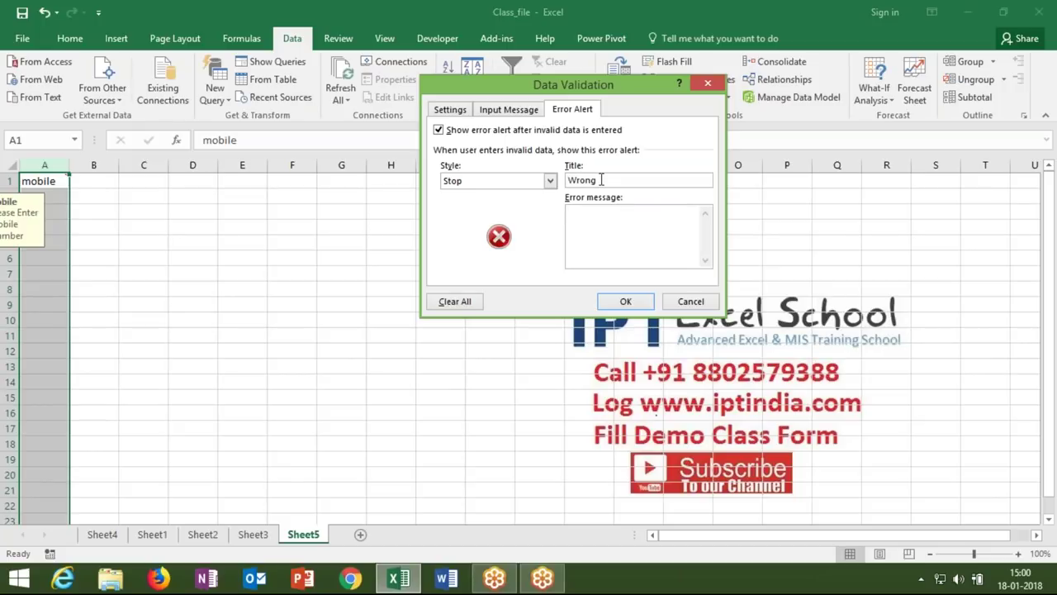
type("Mobile Number")
left_click(603, 215)
type("Please Check again ")
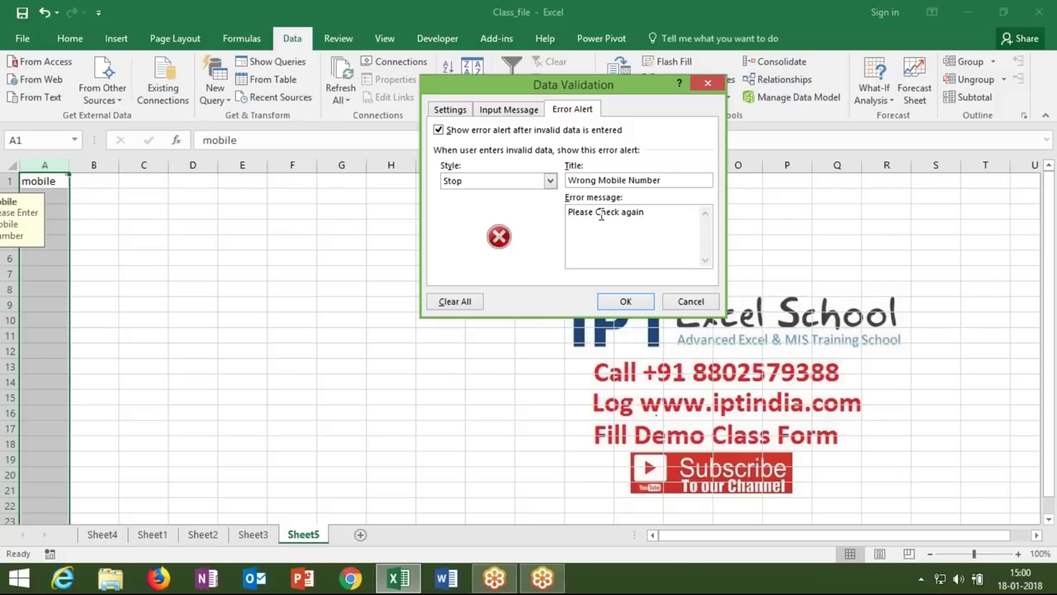
type("Enter Correct Mobile Number")
left_click(642, 303)
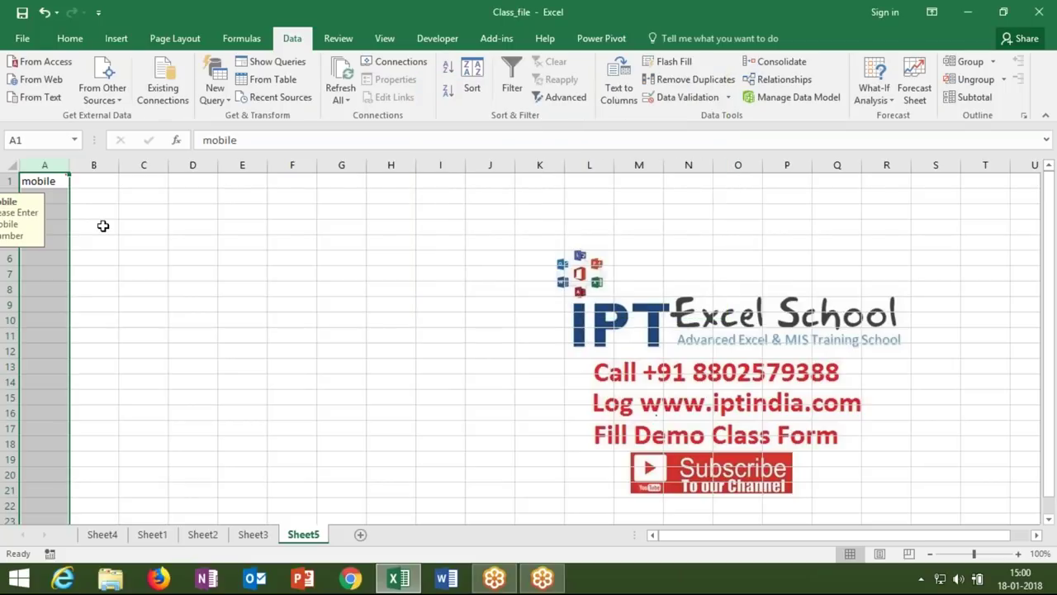
Test the alert by entering 20 in A2, then cancel the rejected entry
left_click(79, 215)
left_click(45, 196)
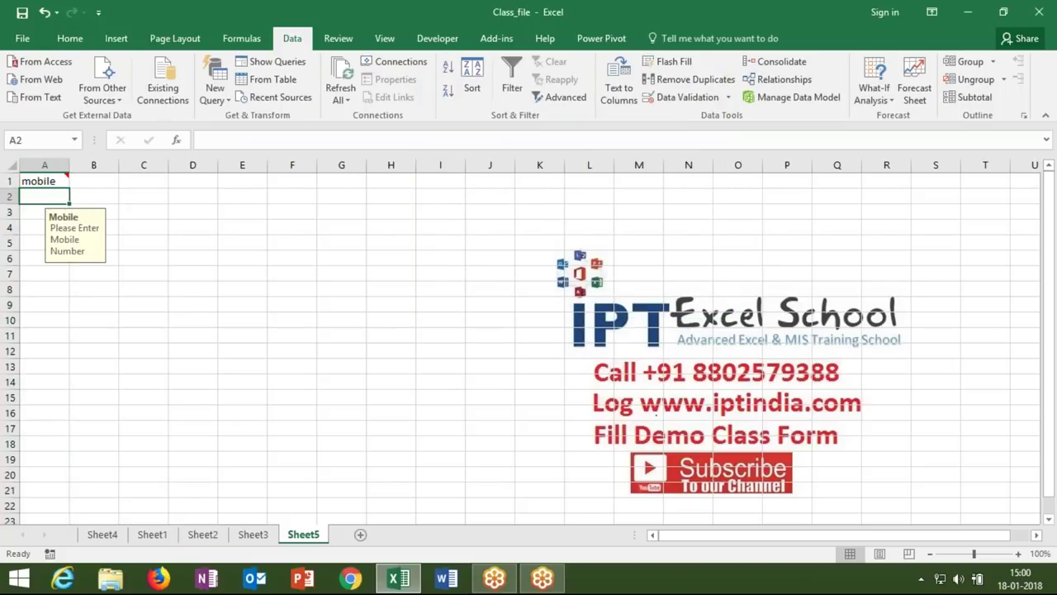
type("20")
key("Return")
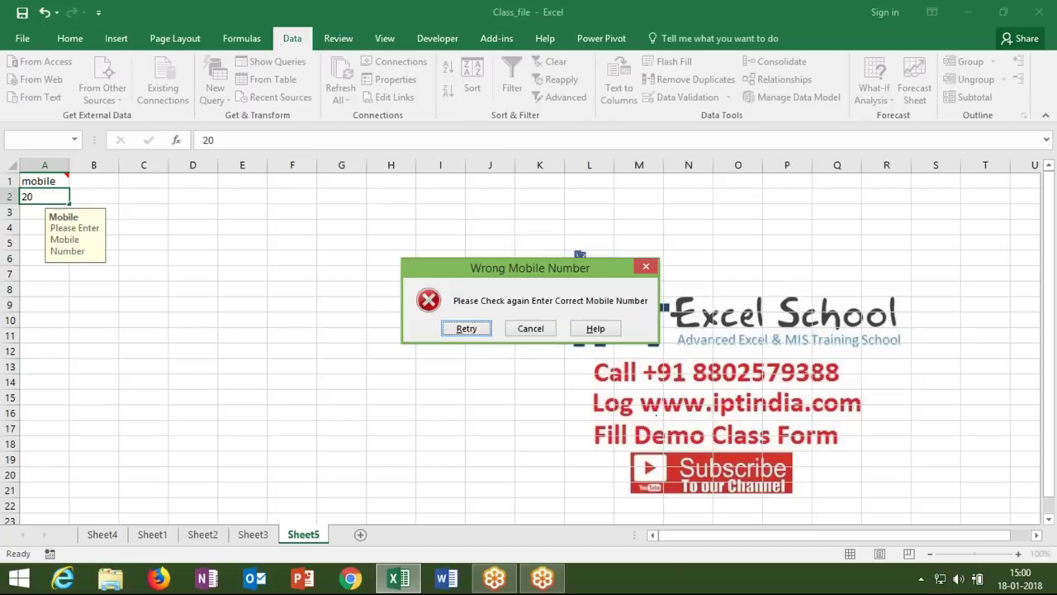
key("Escape")
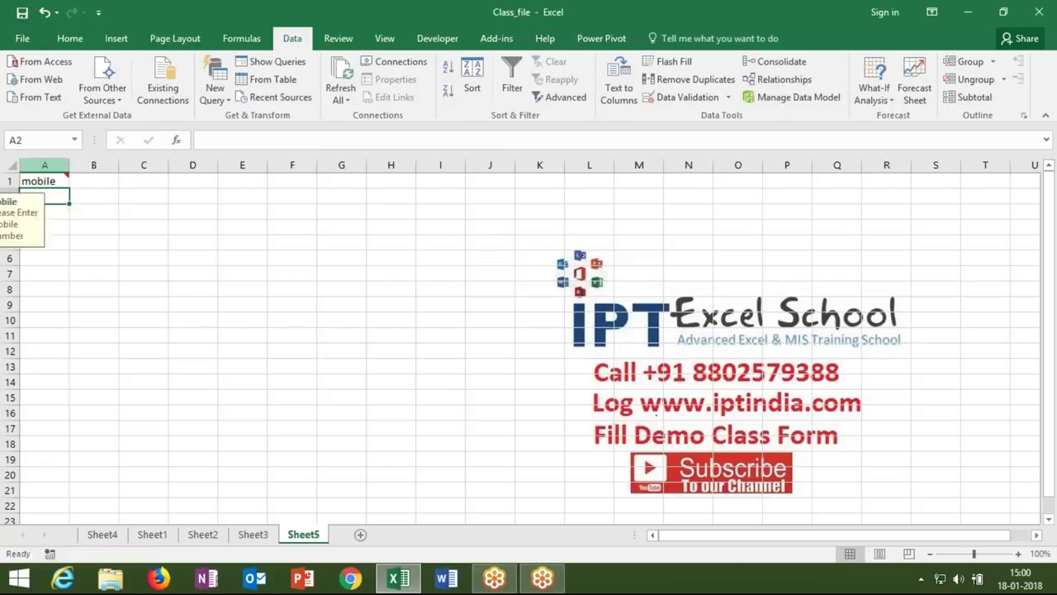
left_click(45, 165)
Change the mobile column's error alert style to Warning
left_click(658, 97)
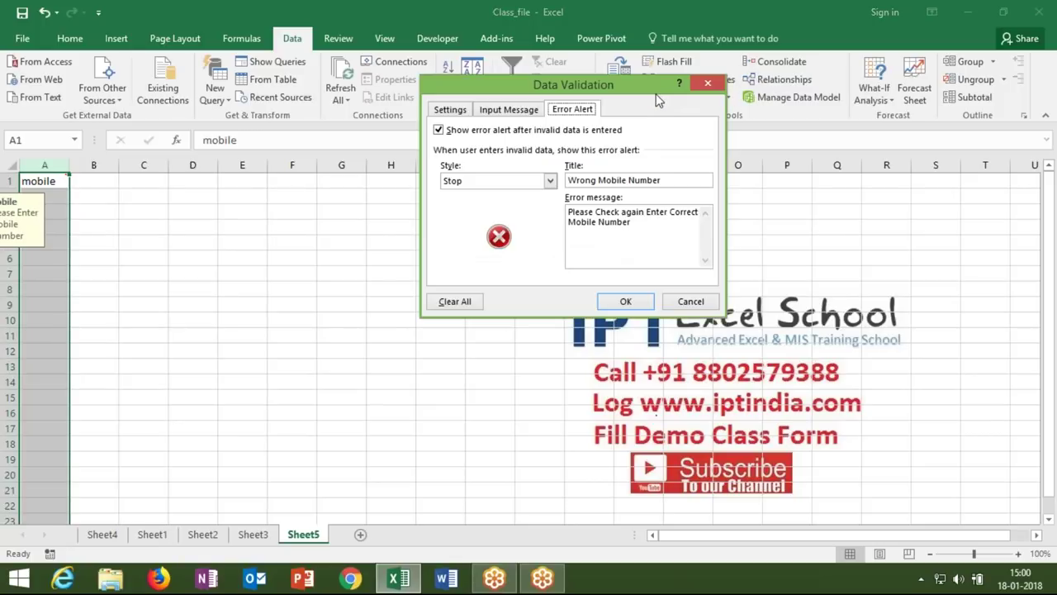
left_click(548, 182)
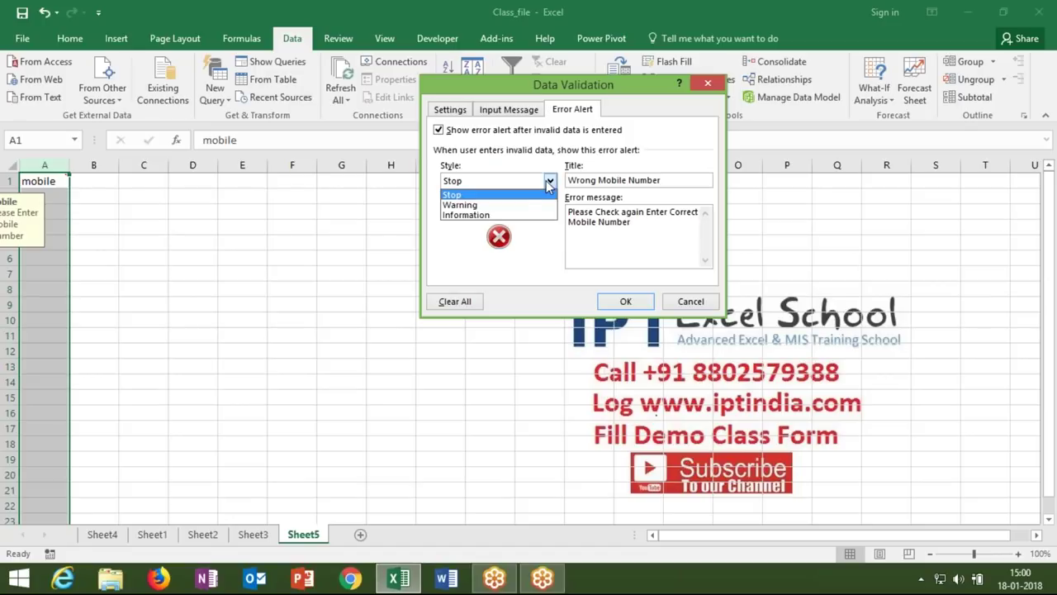
left_click(544, 206)
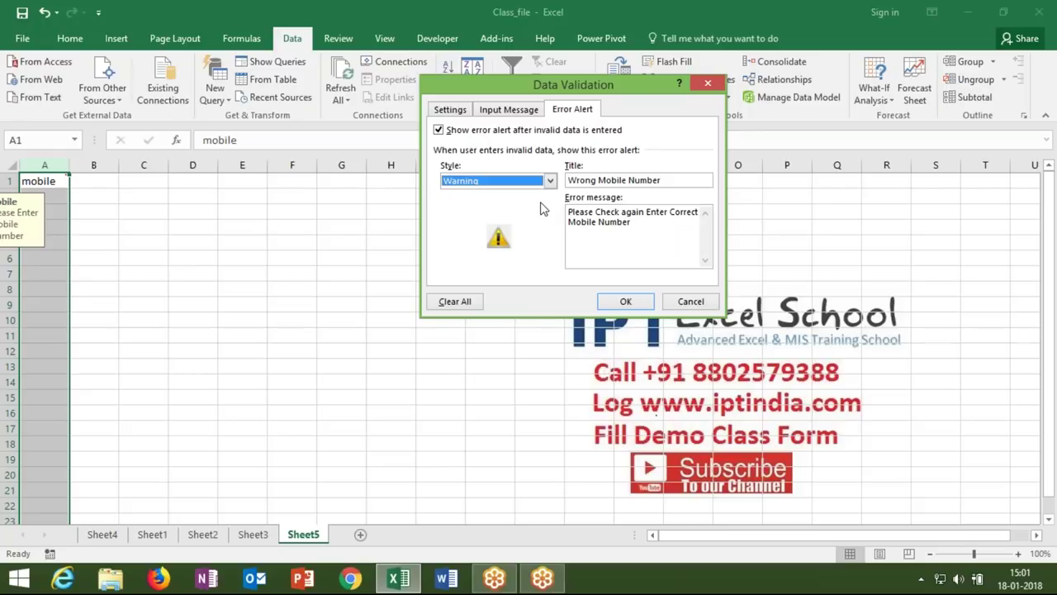
left_click(522, 186)
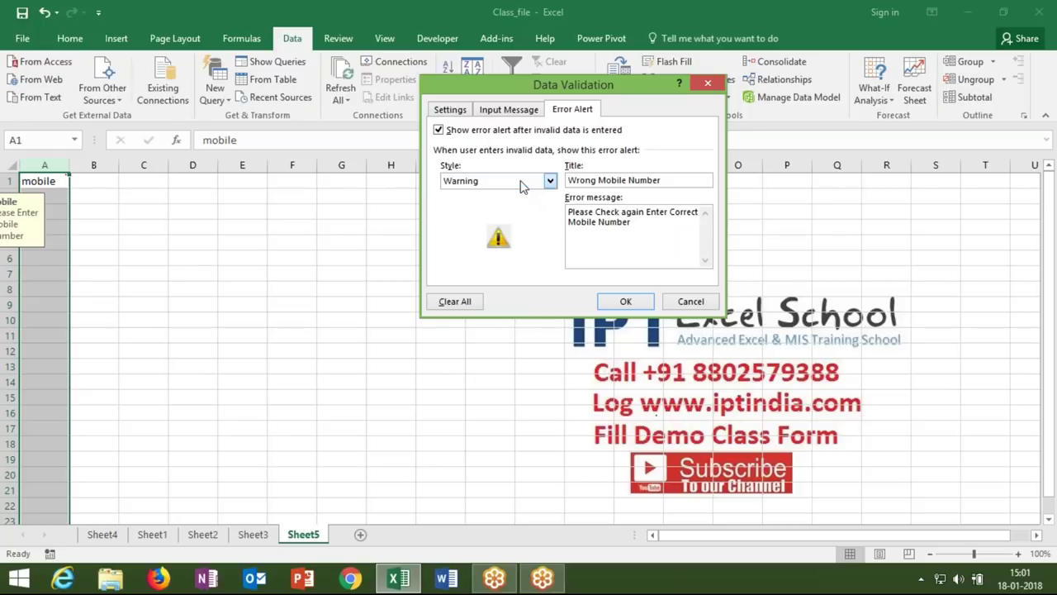
left_click(522, 186)
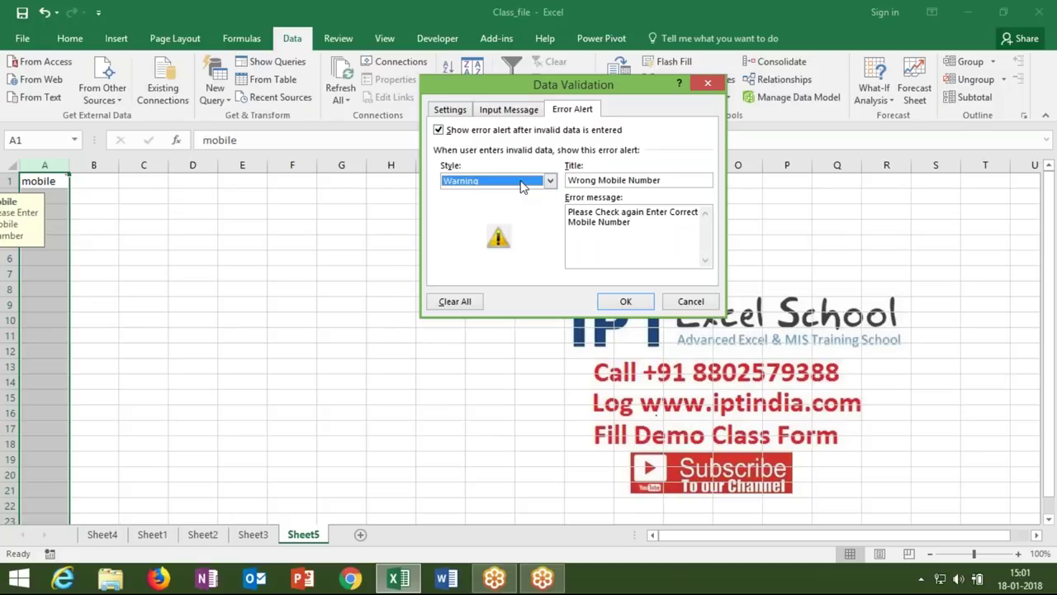
key("Return")
Enter 2 in A3 and accept it despite the Warning alert
left_click(55, 209)
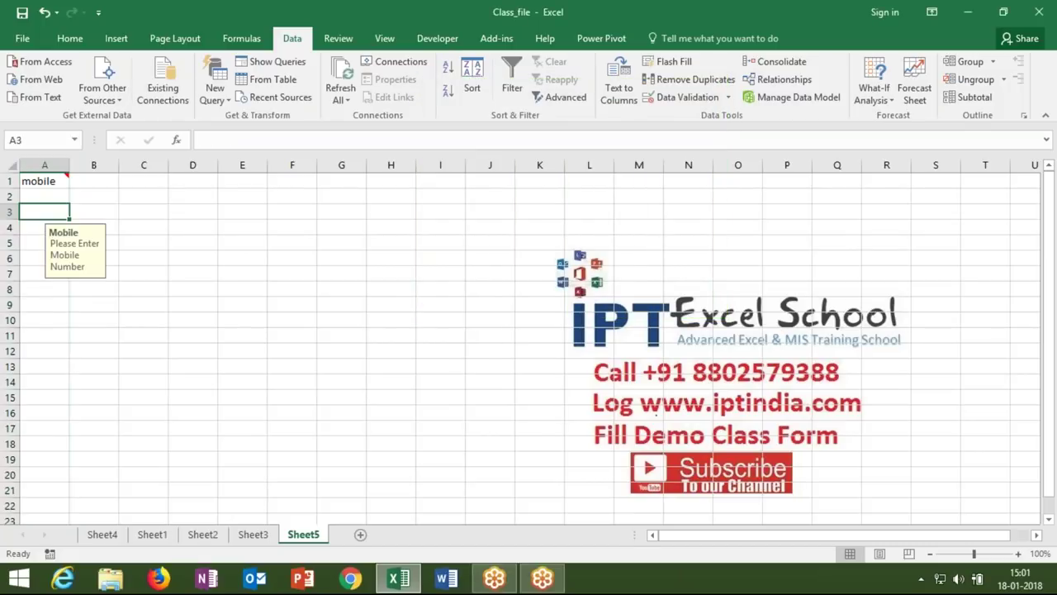
type("2")
key("Return")
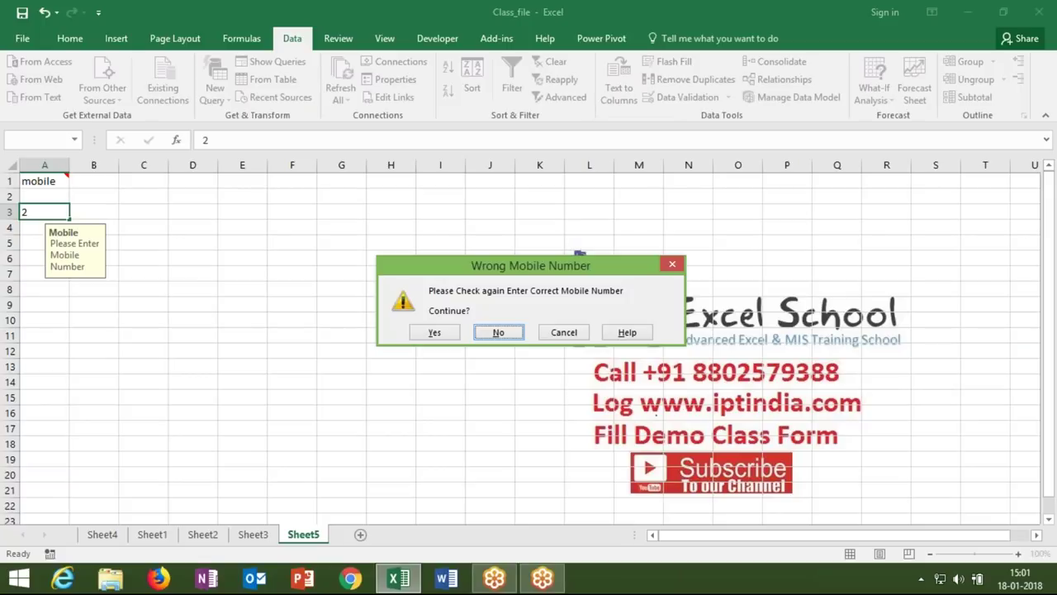
key("Left")
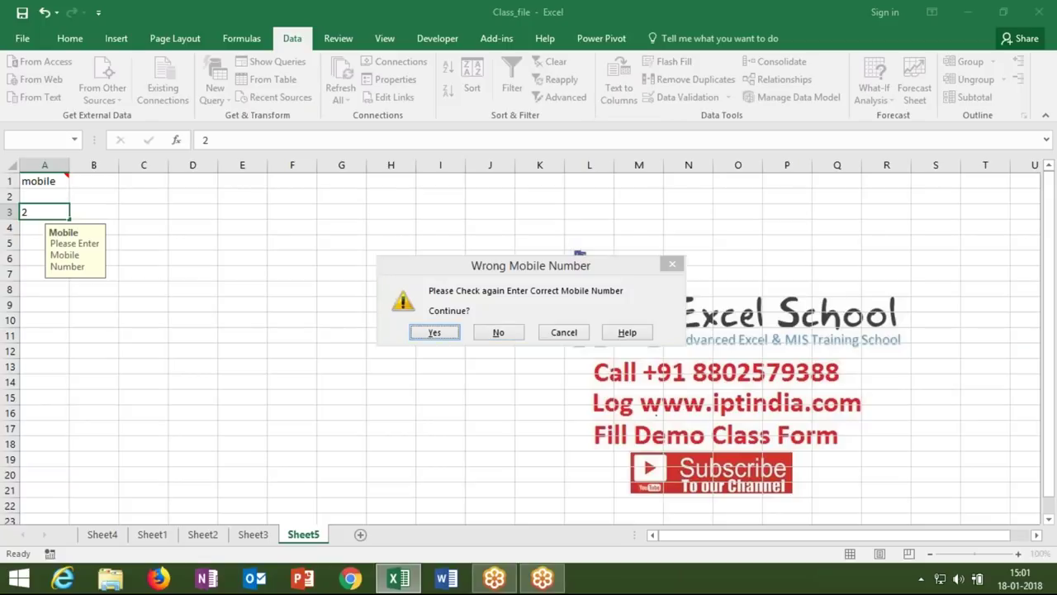
key("Return")
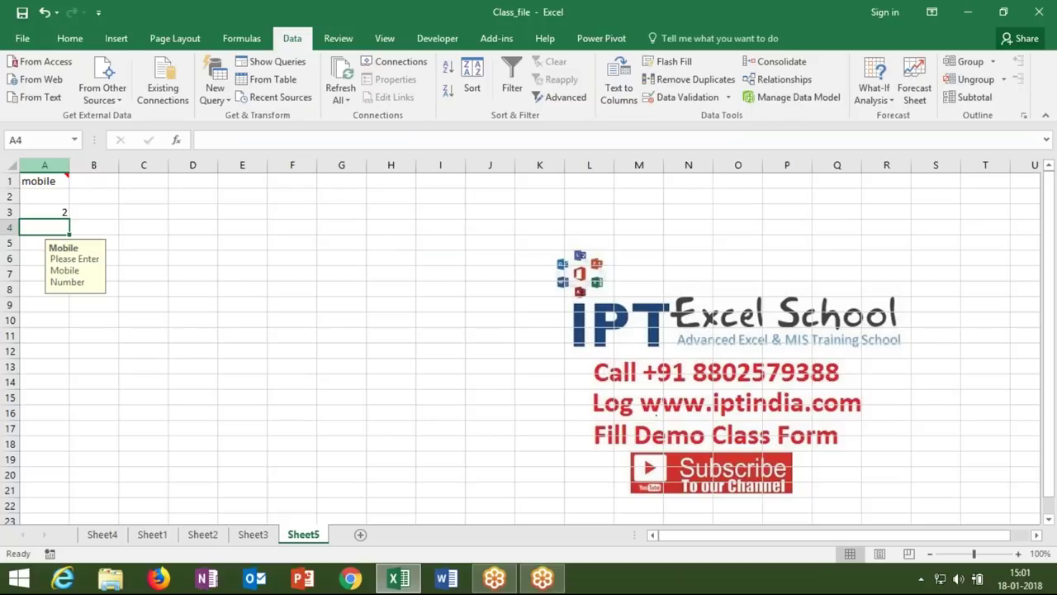
Switch the mobile column's error alert style to Information
left_click(45, 164)
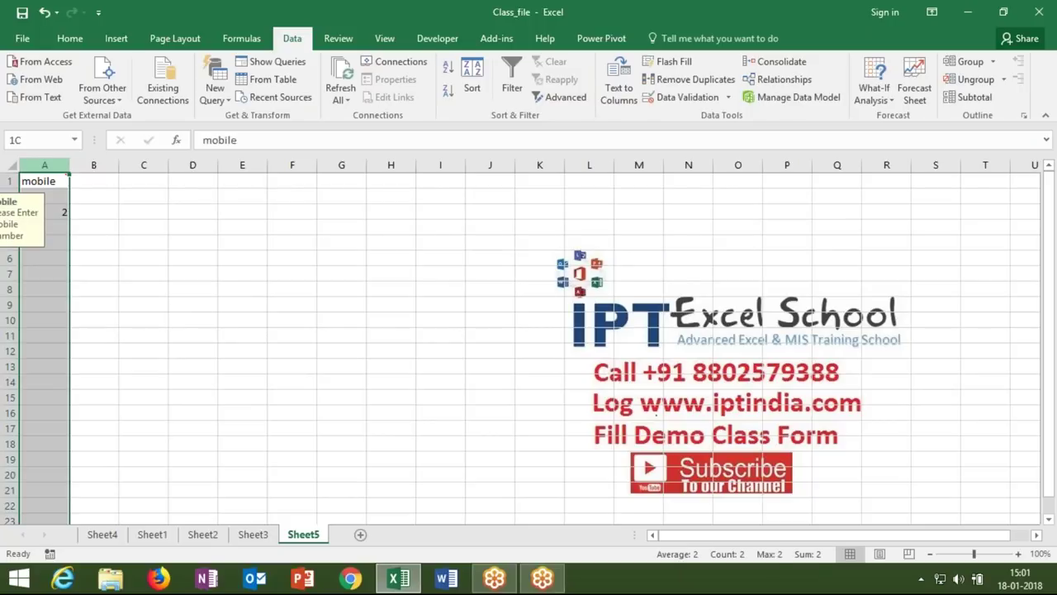
left_click(673, 99)
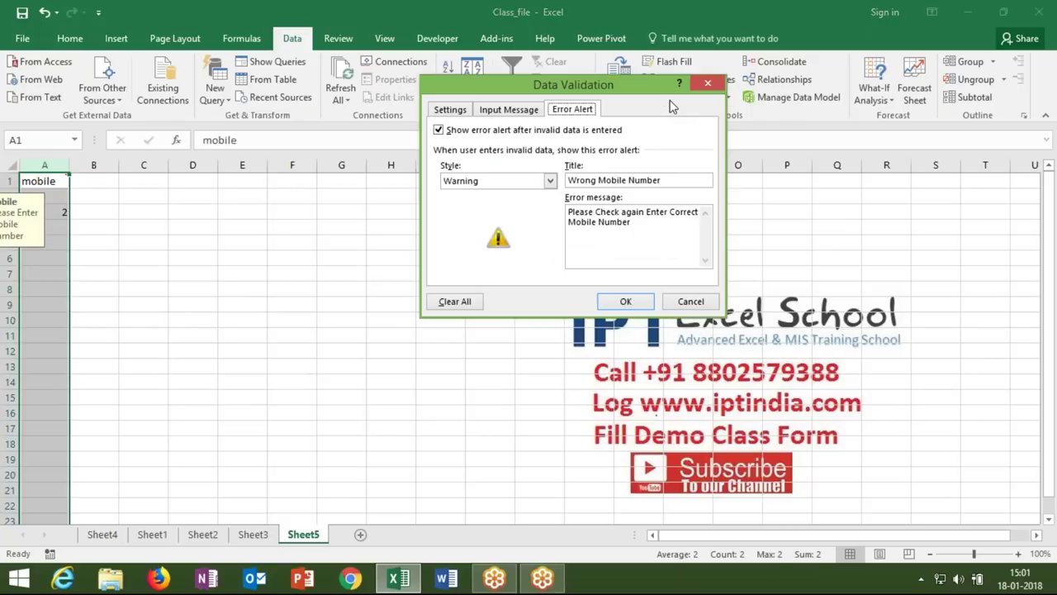
left_click(476, 183)
left_click(471, 215)
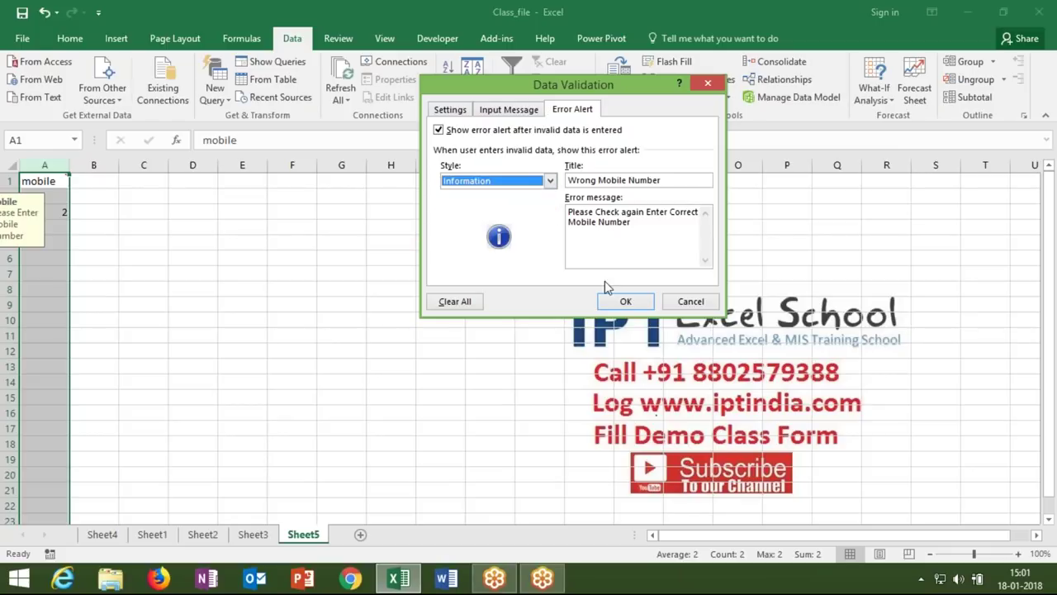
left_click(647, 308)
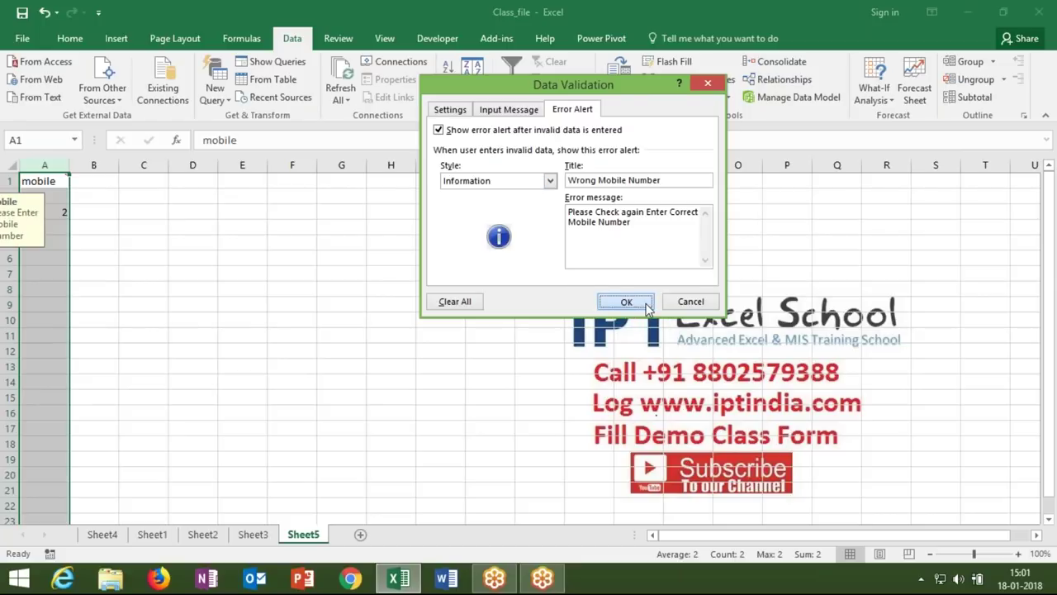
left_click(116, 183)
key("Down")
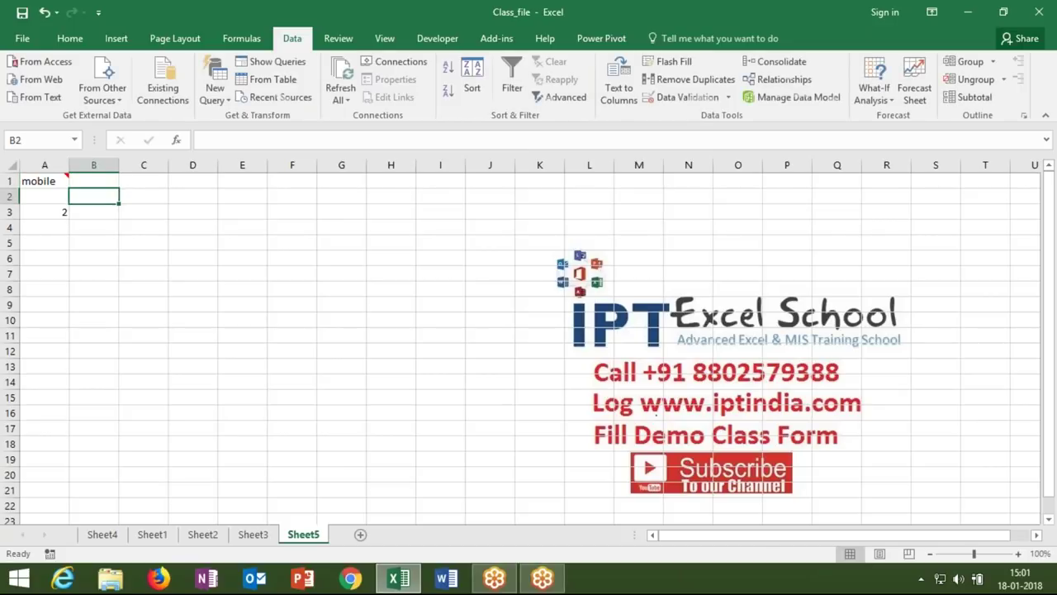
Check column B's Data Validation settings, closing without changes
left_click(157, 213)
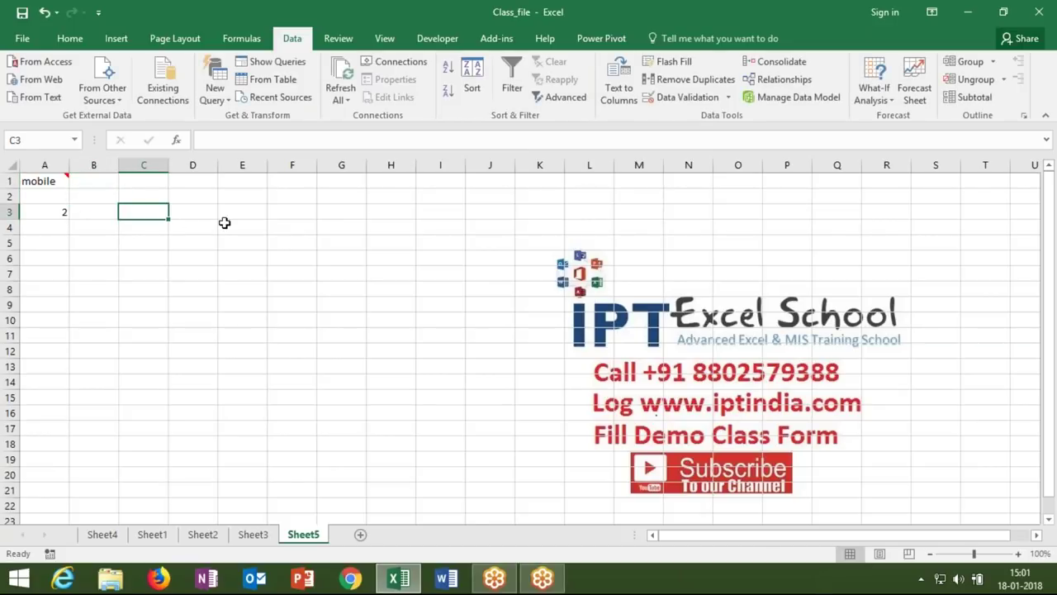
left_click(97, 192)
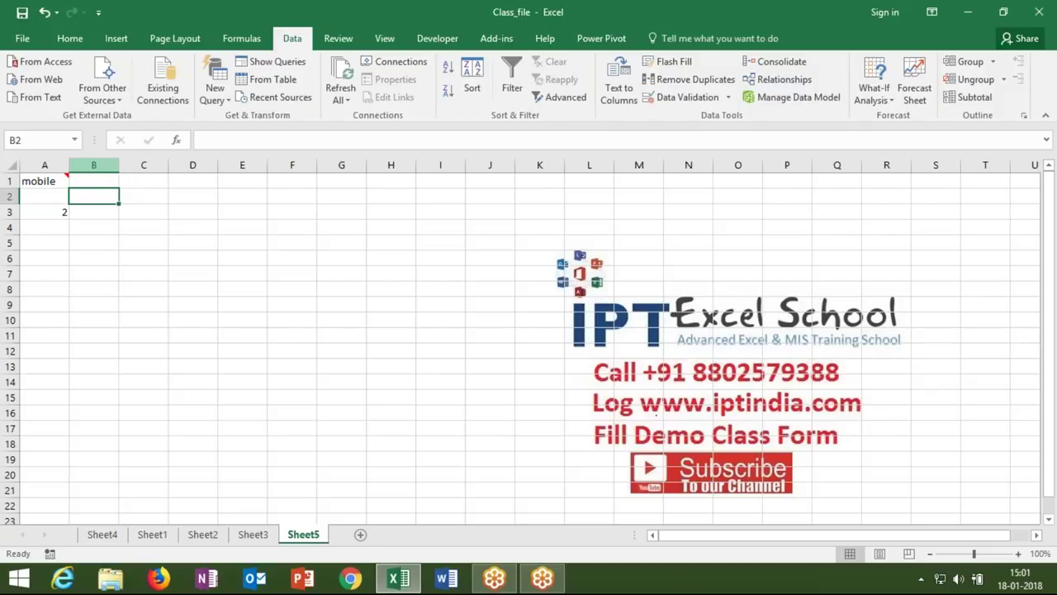
left_click(93, 165)
left_click(676, 104)
left_click(484, 180)
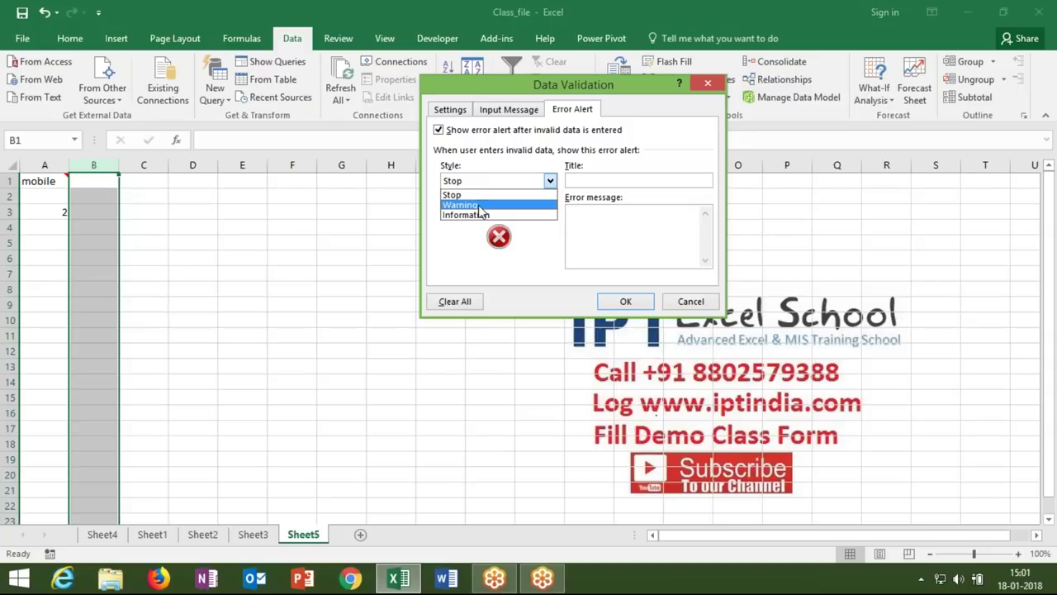
left_click(480, 194)
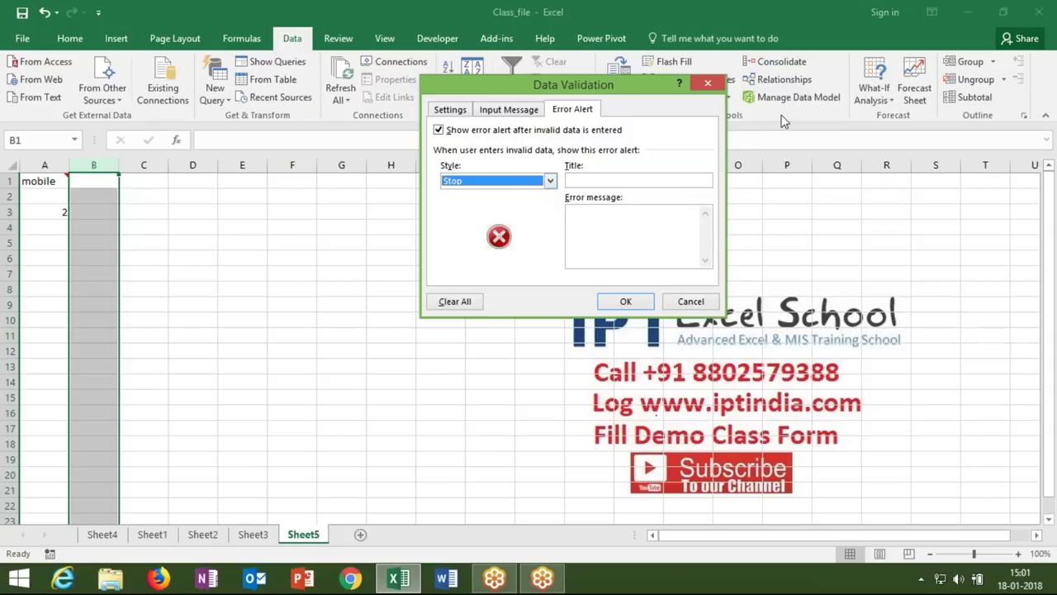
left_click(704, 83)
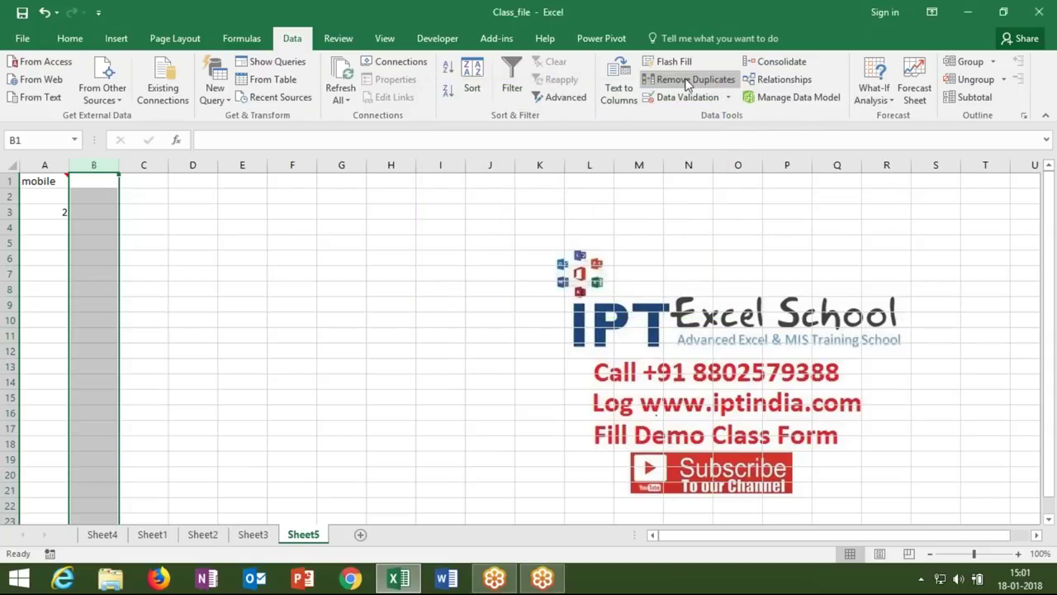
Enter the heading 'A/c' in cell B1
left_click(239, 237)
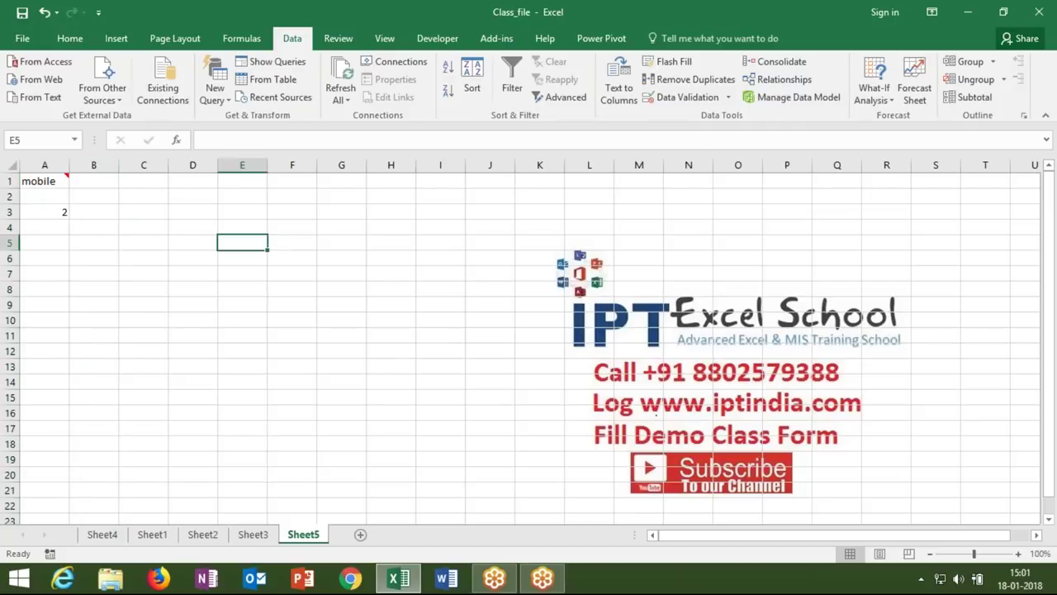
left_click(109, 184)
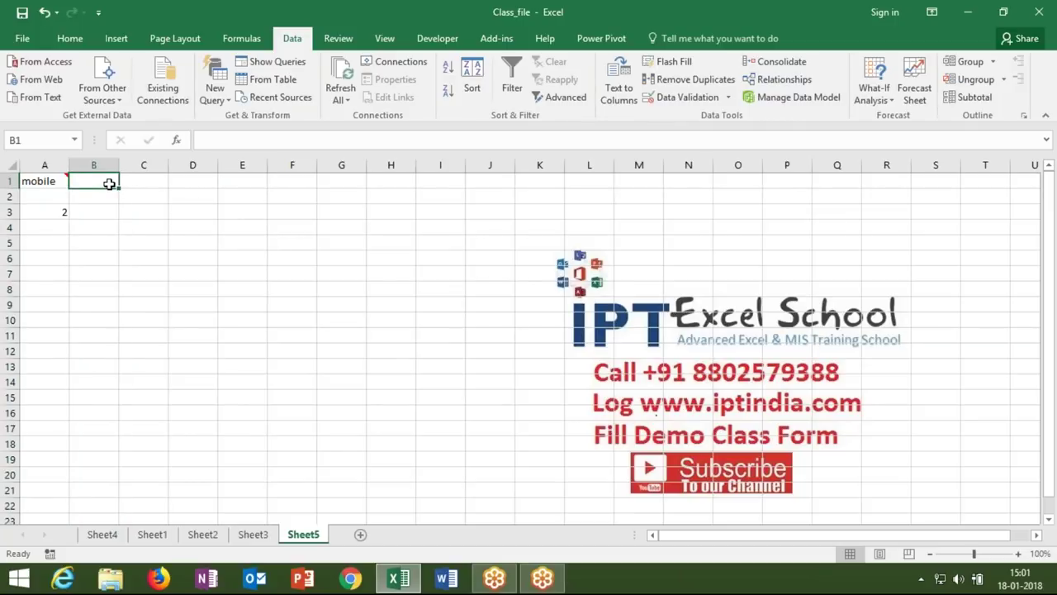
type("A/c")
key("Return")
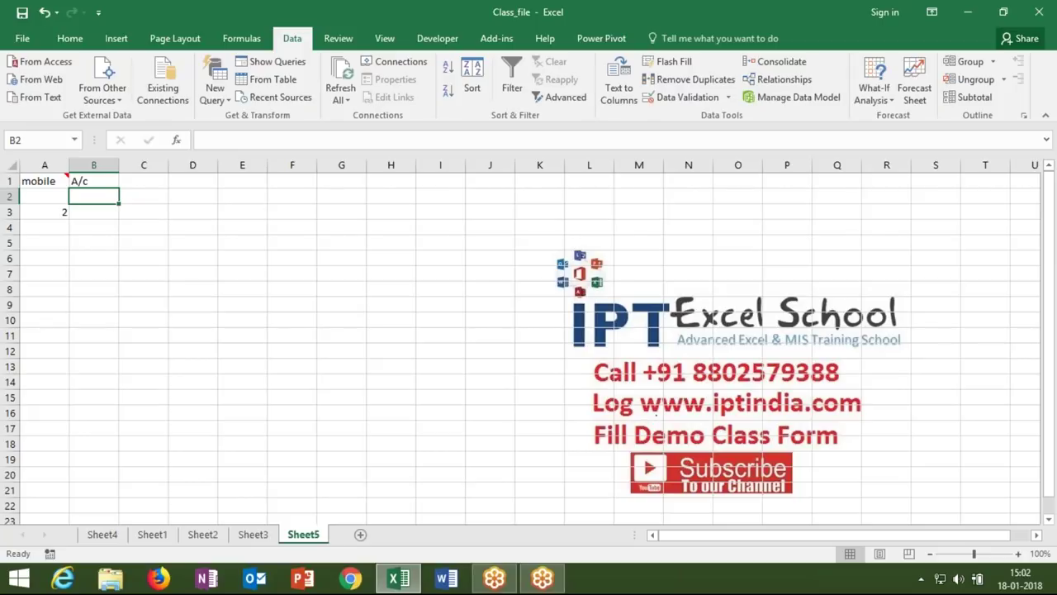
Select B2 and set its data validation to allow Custom values, keeping the Stop alert
left_click(44, 164)
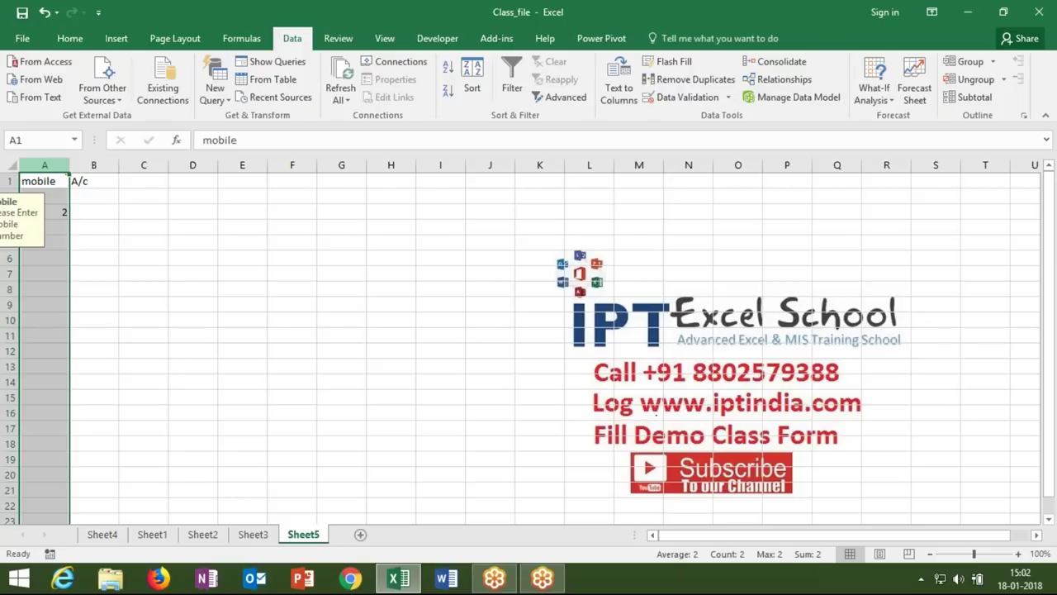
left_click(99, 193)
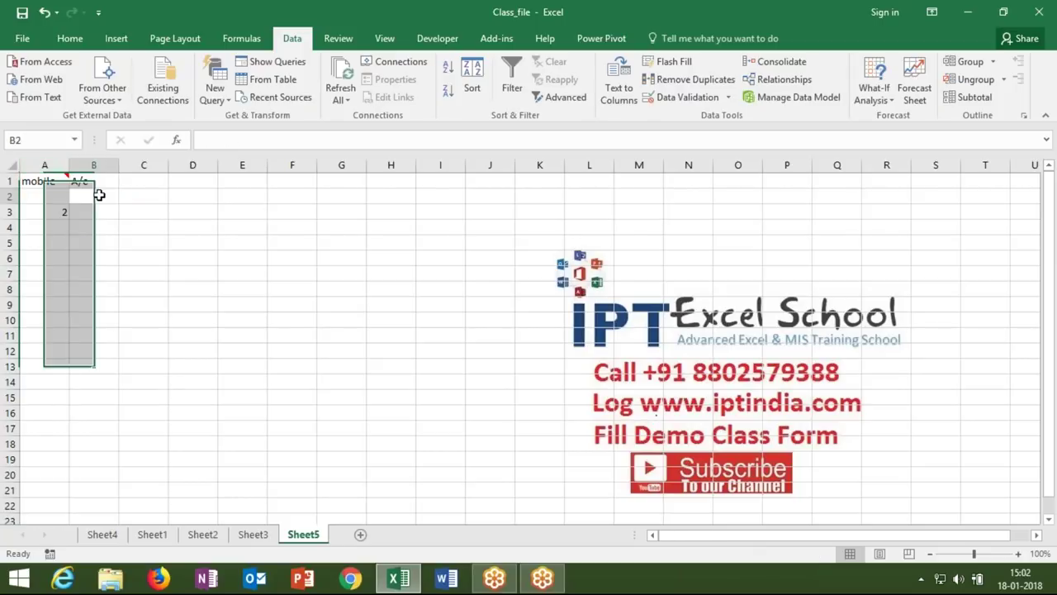
left_click(688, 96)
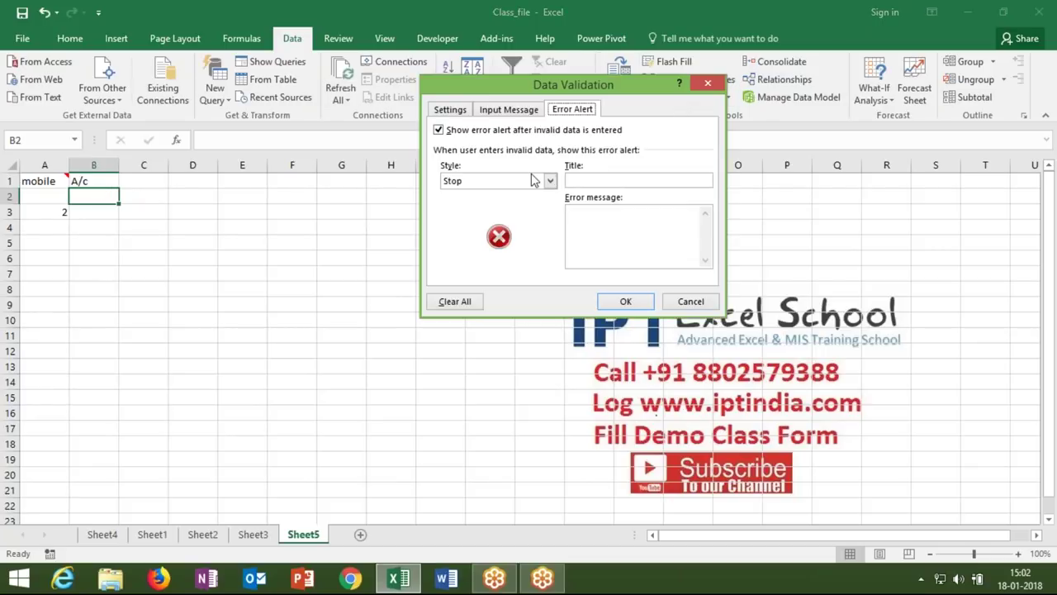
left_click(527, 181)
left_click(527, 181)
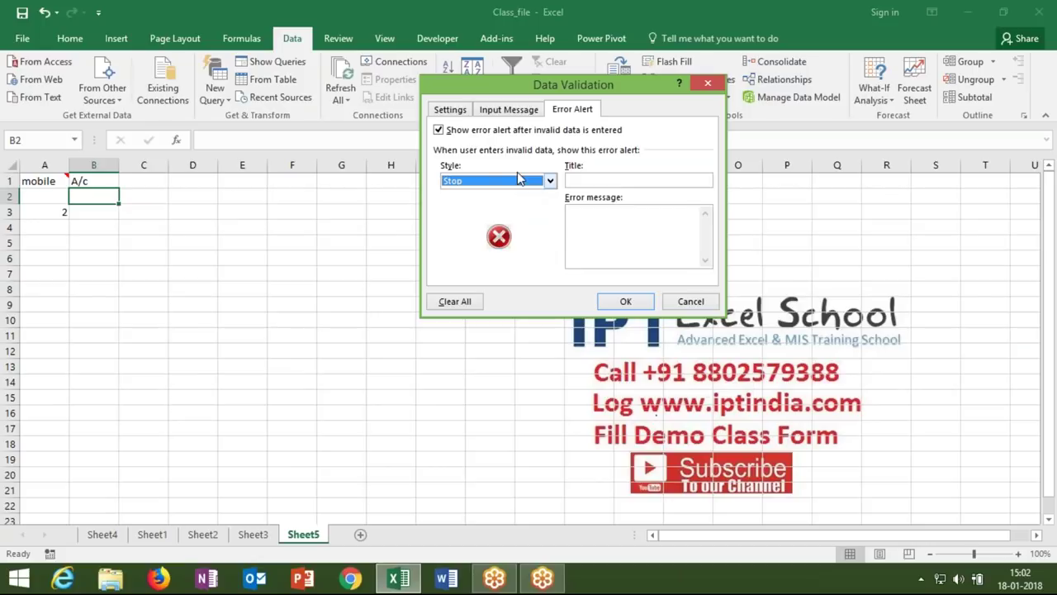
left_click(463, 113)
left_click(467, 161)
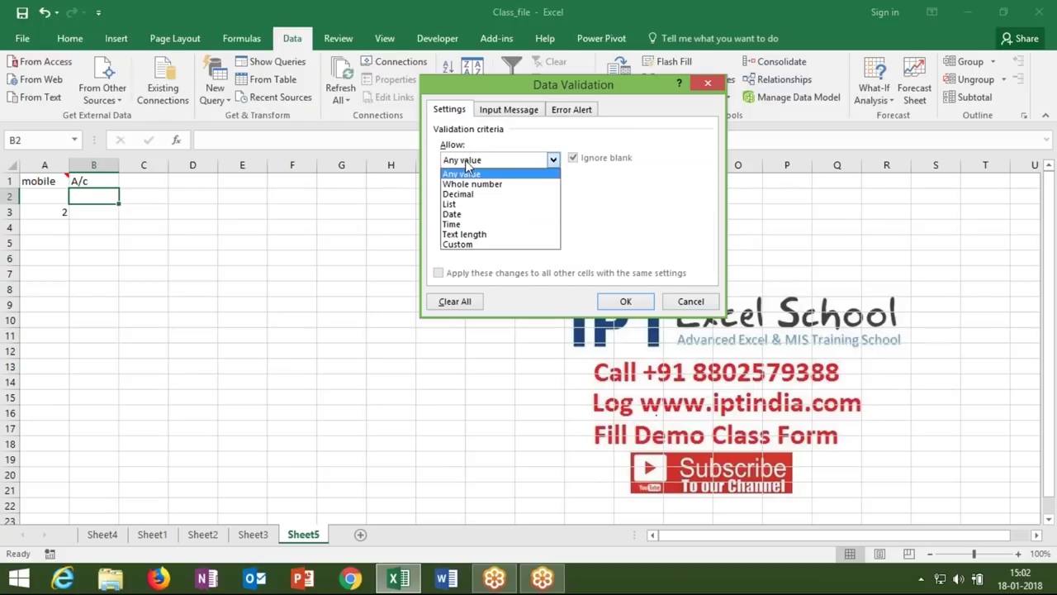
left_click(479, 250)
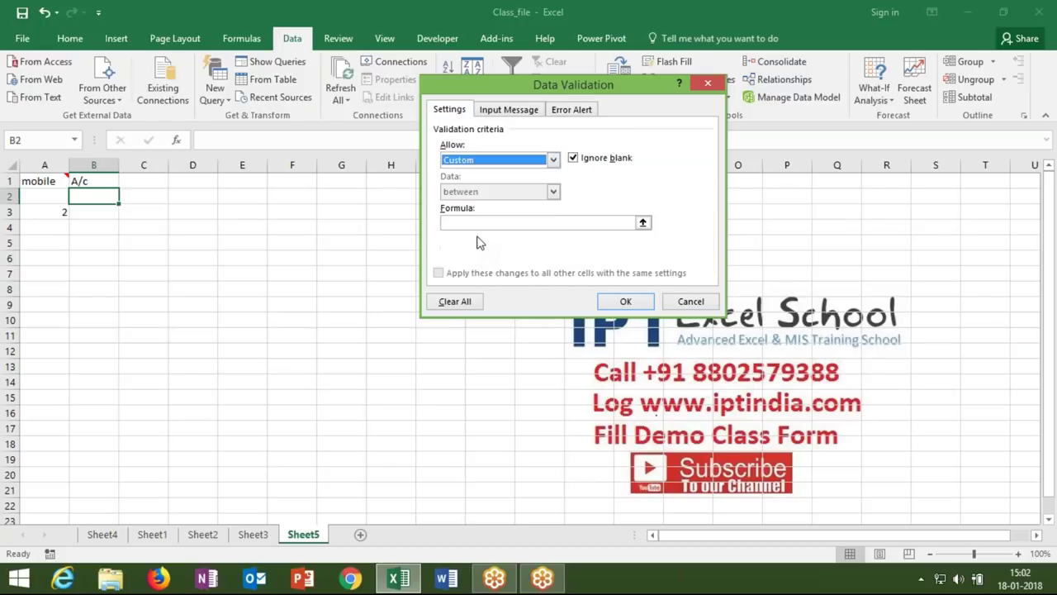
Enter the validation formula =countif(B:B,B2)=1 and apply the rule
left_click(480, 222)
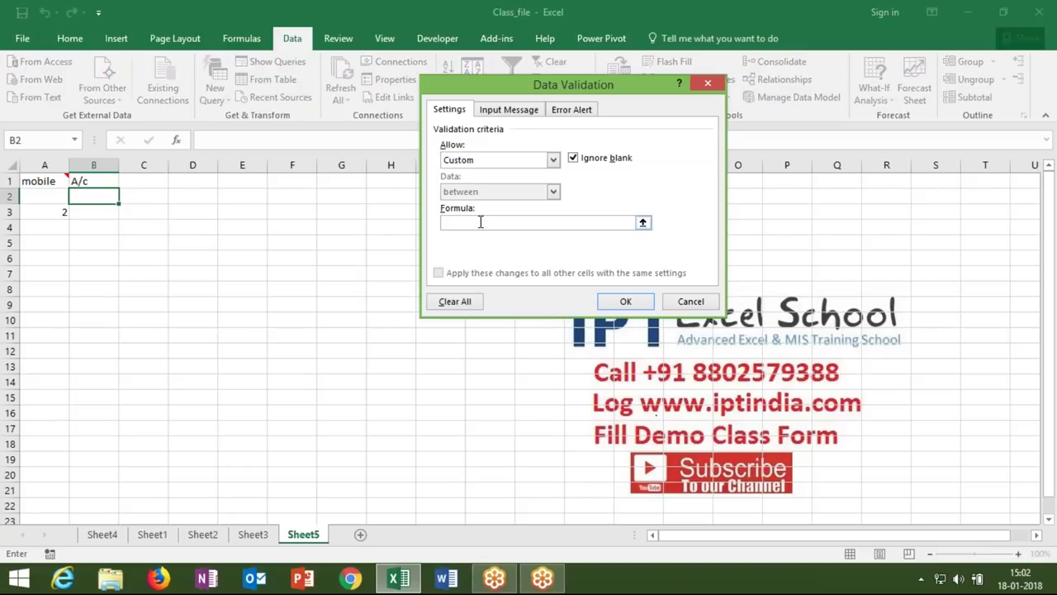
type("=countif(")
left_click(95, 164)
type(",")
left_click(91, 199)
type(")")
left_click(857, 12)
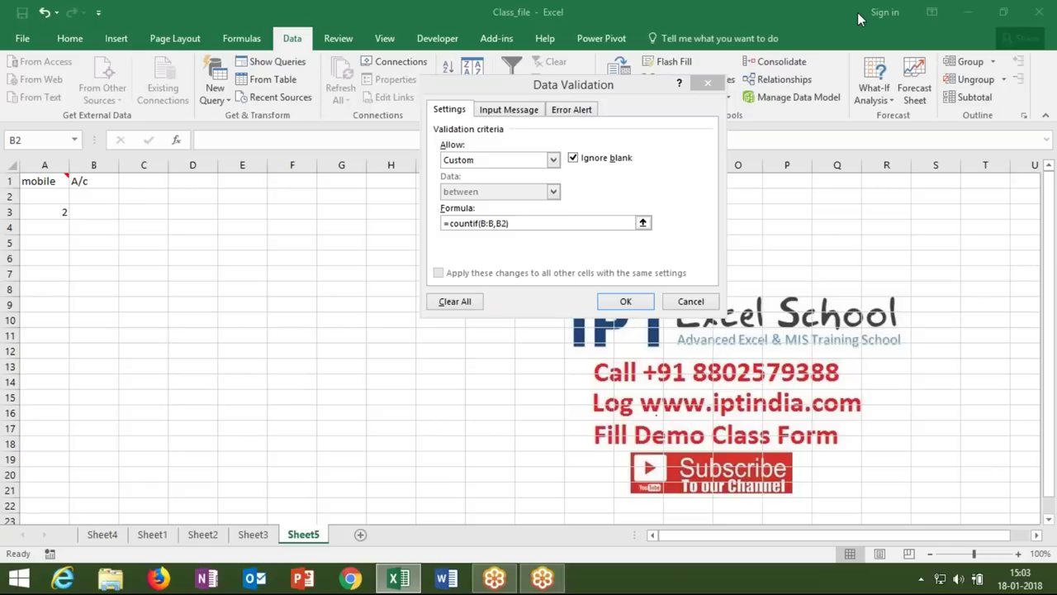
left_click(529, 240)
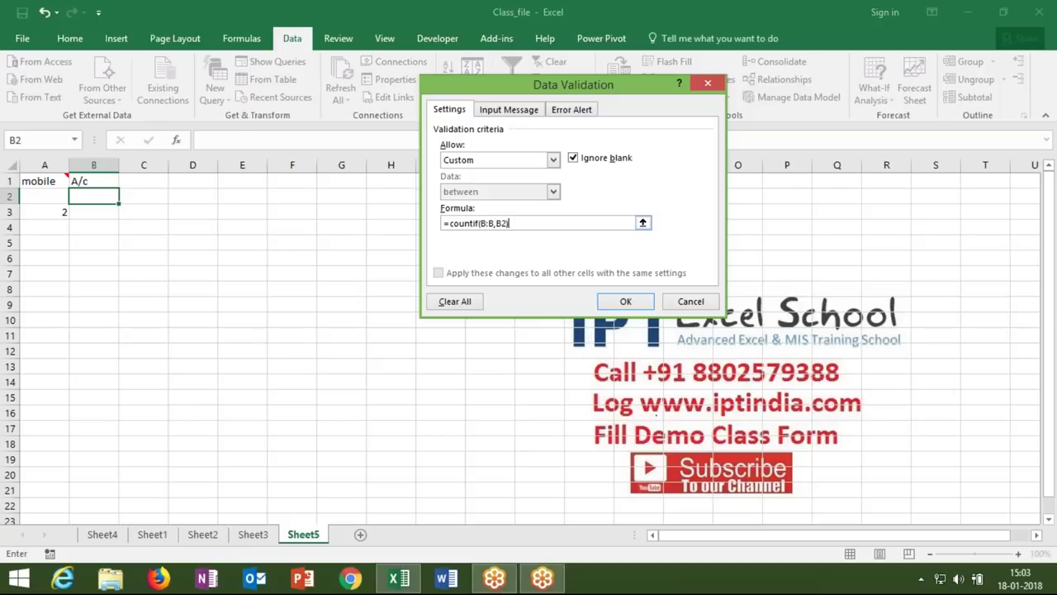
type("=1")
left_click(620, 306)
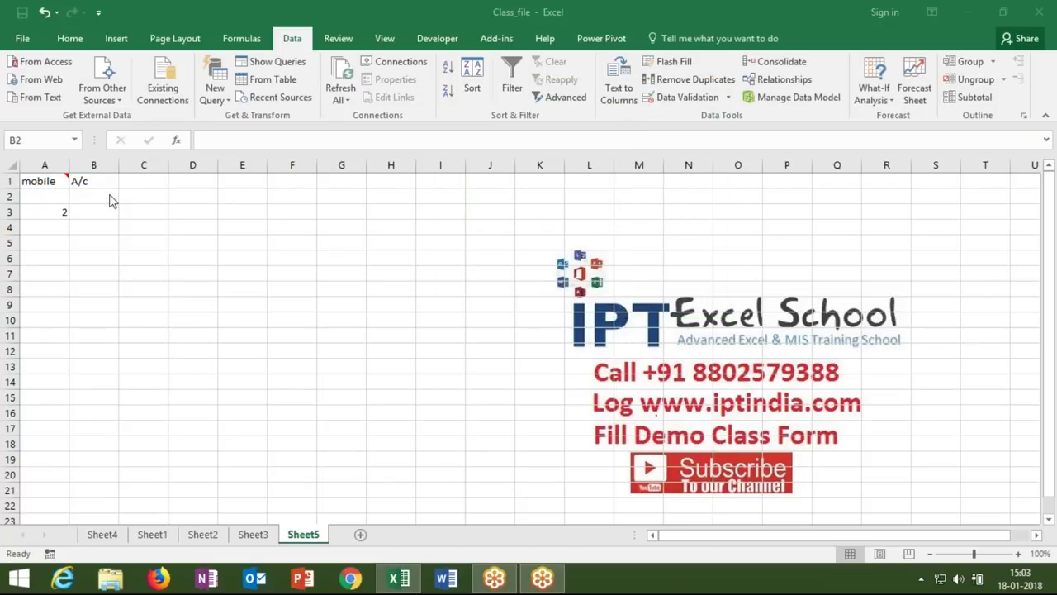
Copy B2 and Paste Special only its validation onto B3:B24
key("ctrl+c")
left_click_drag(94, 211, 94, 505)
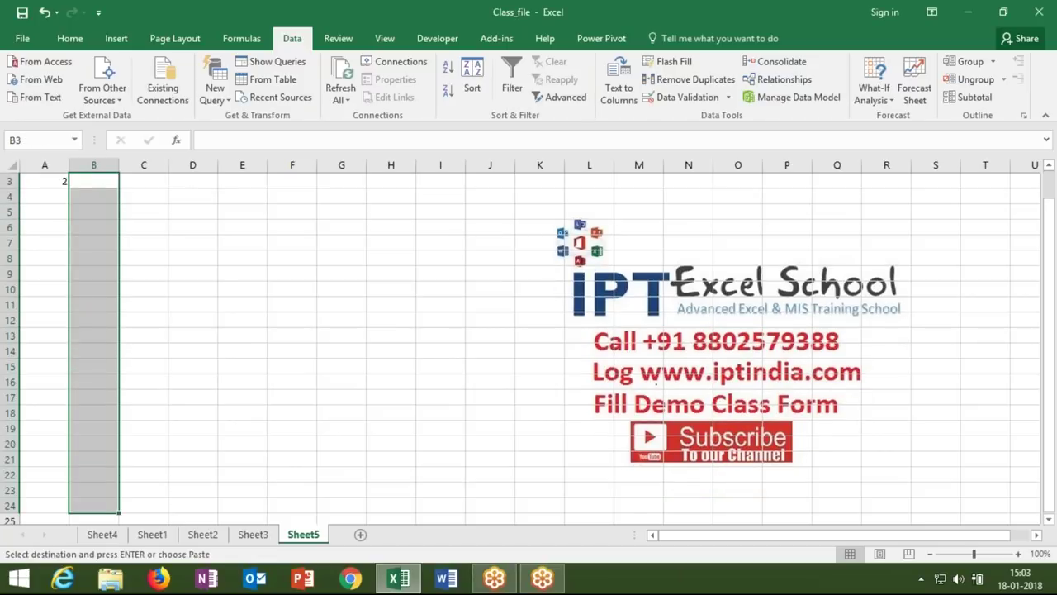
right_click(89, 246)
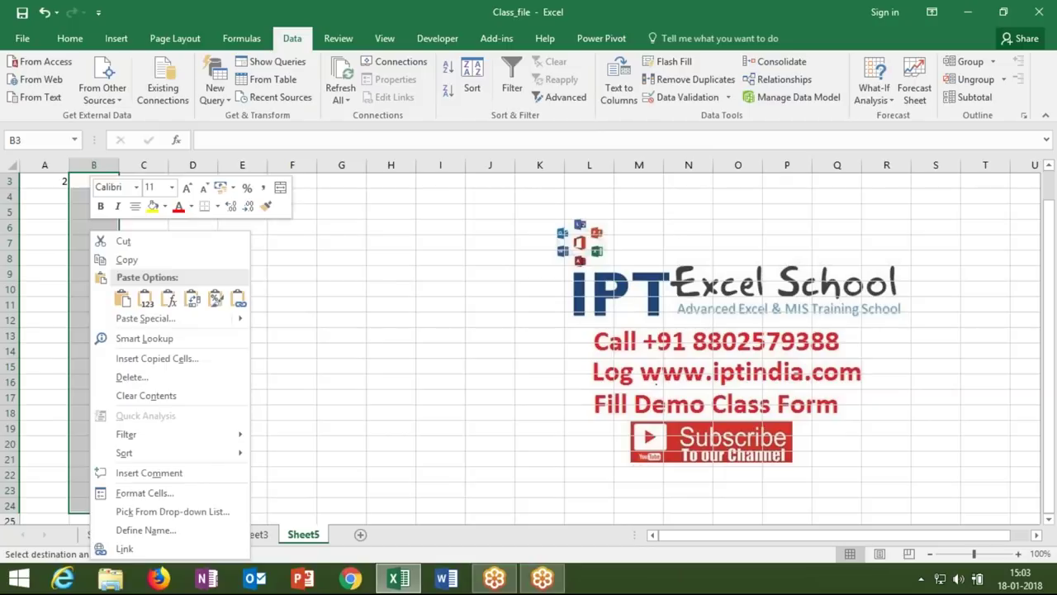
left_click(124, 315)
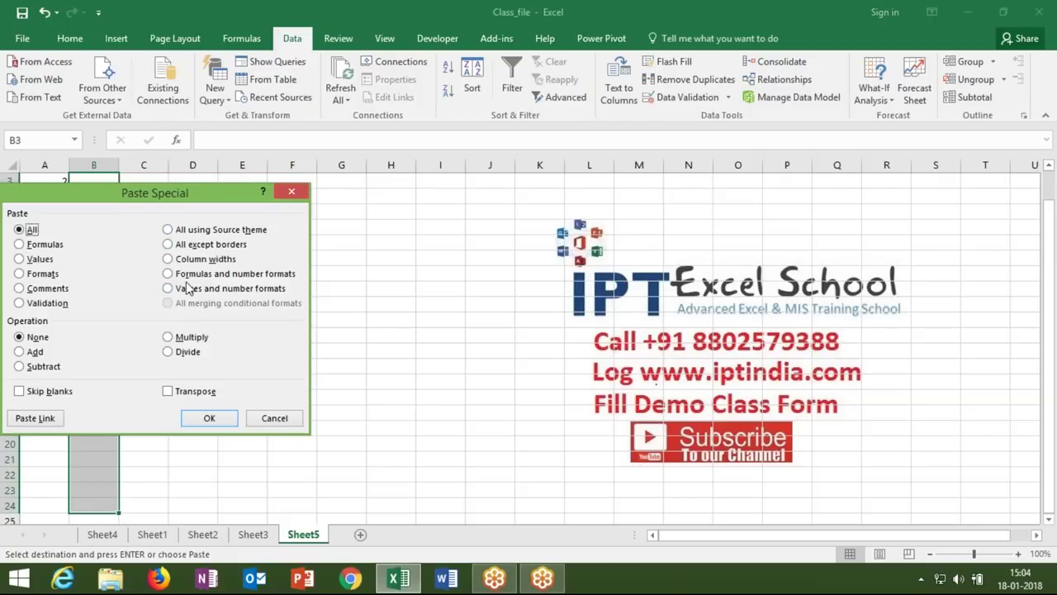
left_click(49, 306)
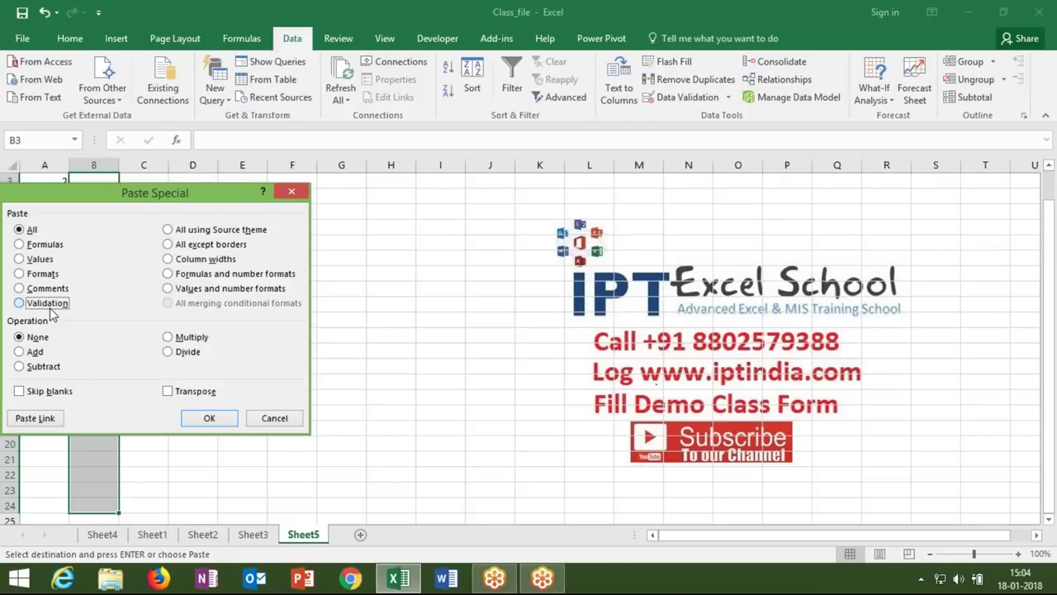
left_click(225, 423)
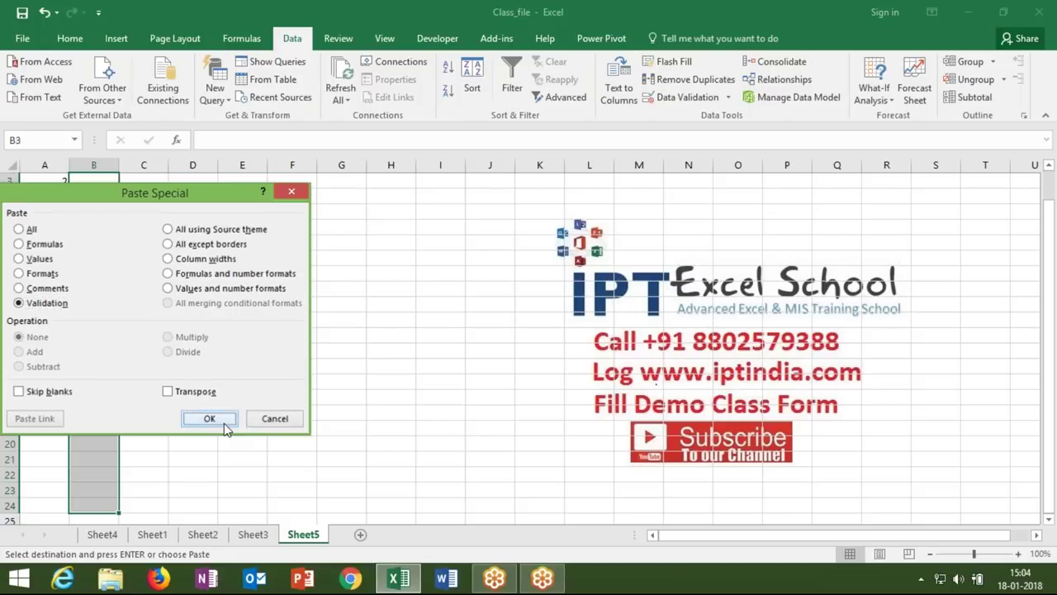
key("Up")
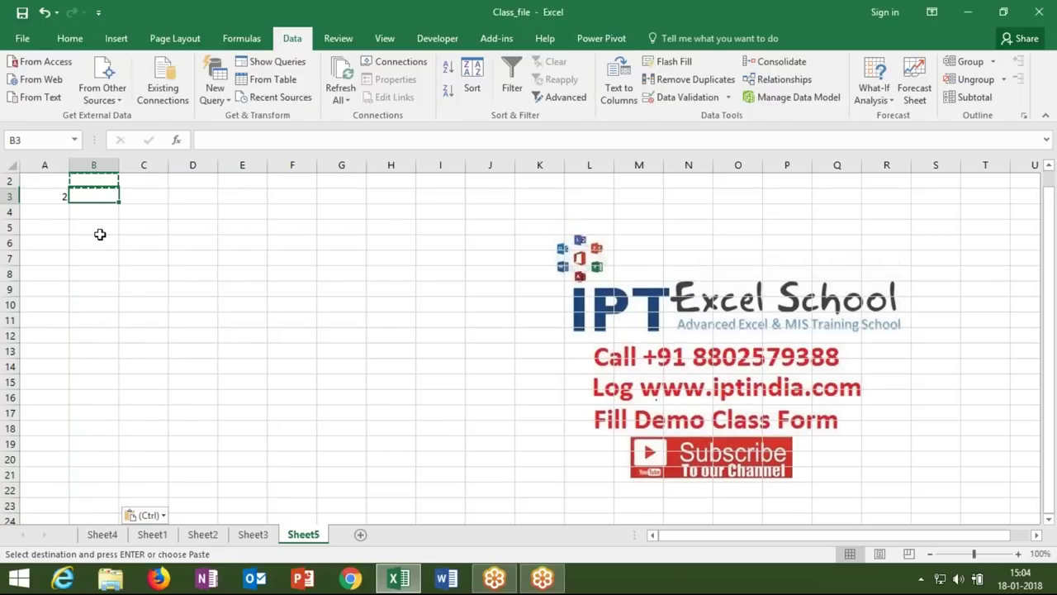
scroll(100, 234, "up", 1)
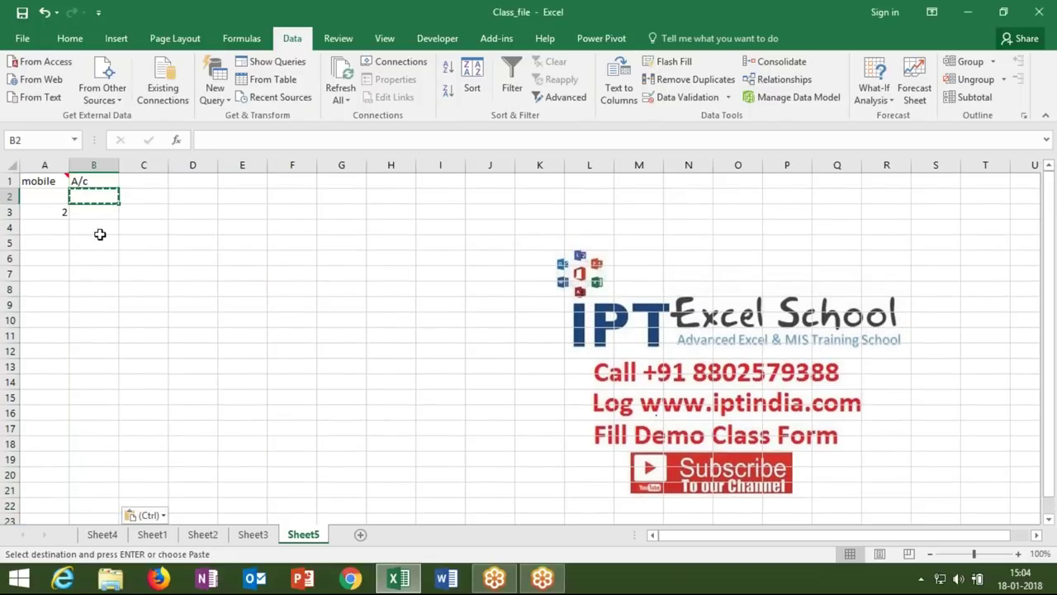
Enter 1, 2, 3 in B2:B4, confirming duplicate 1 and 2 entries get rejected
key("Escape")
type("1")
key("Return")
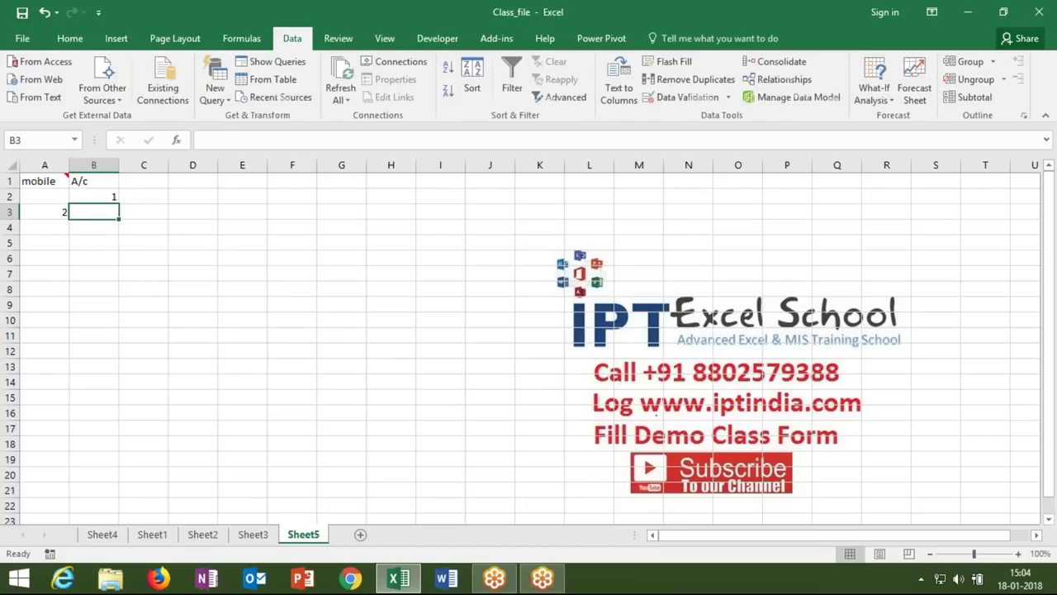
type("1")
key("Return")
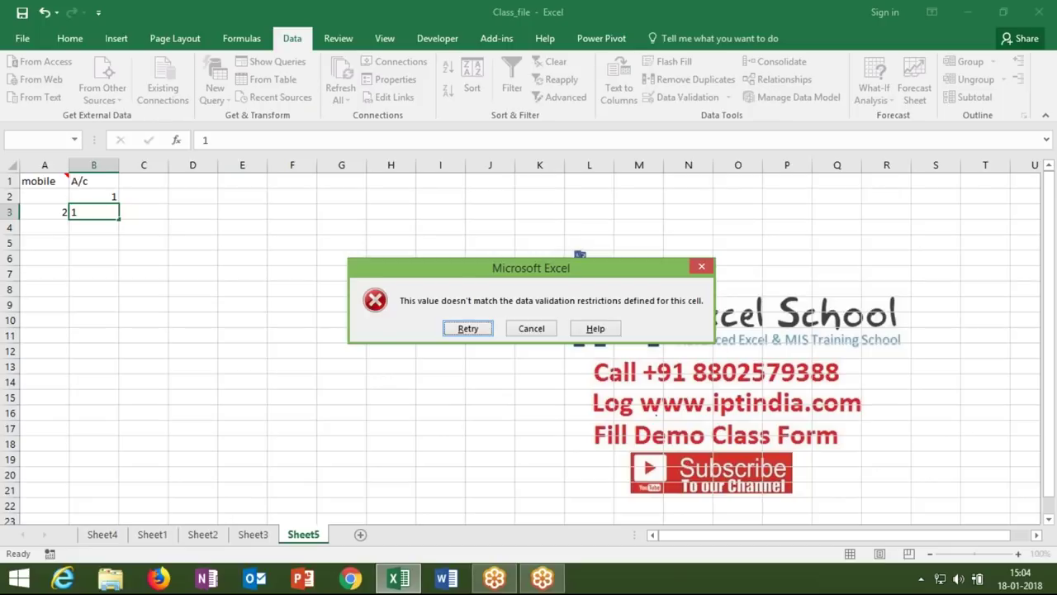
key("Return")
type("2")
key("Return")
type("3")
key("Return")
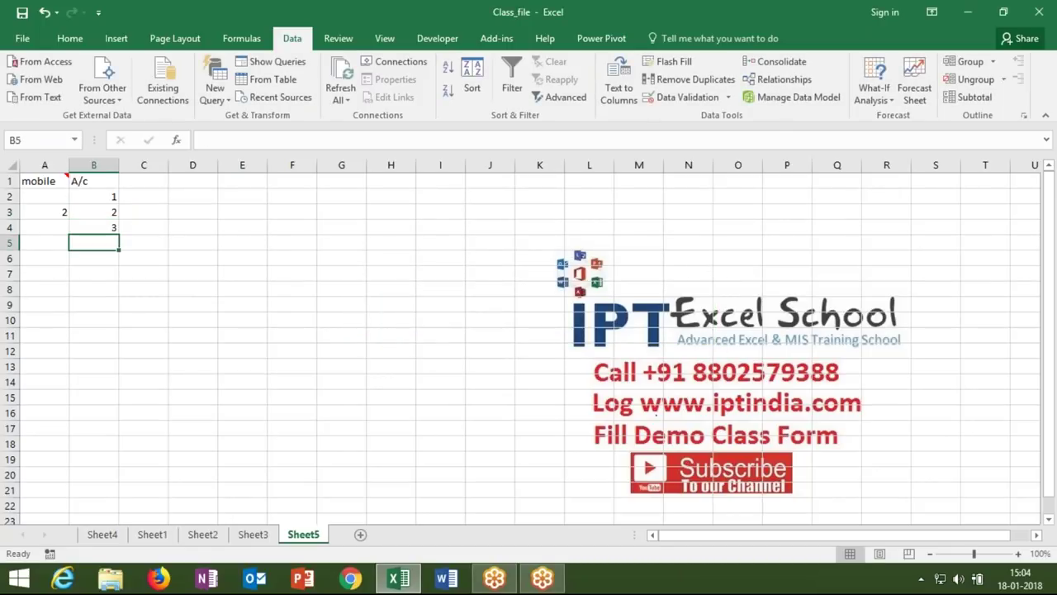
type("2")
key("Return")
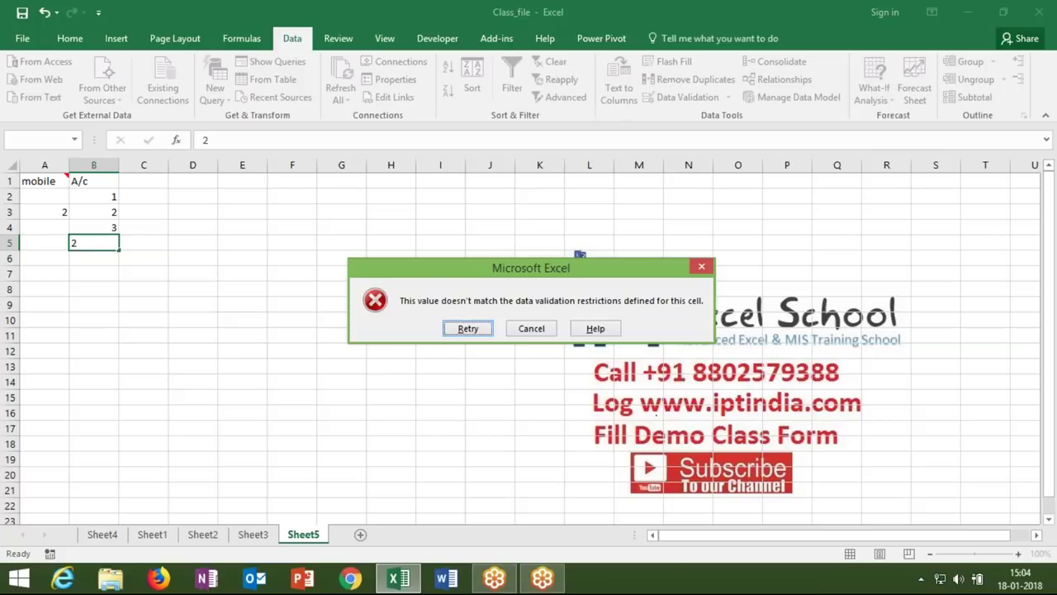
key("Escape")
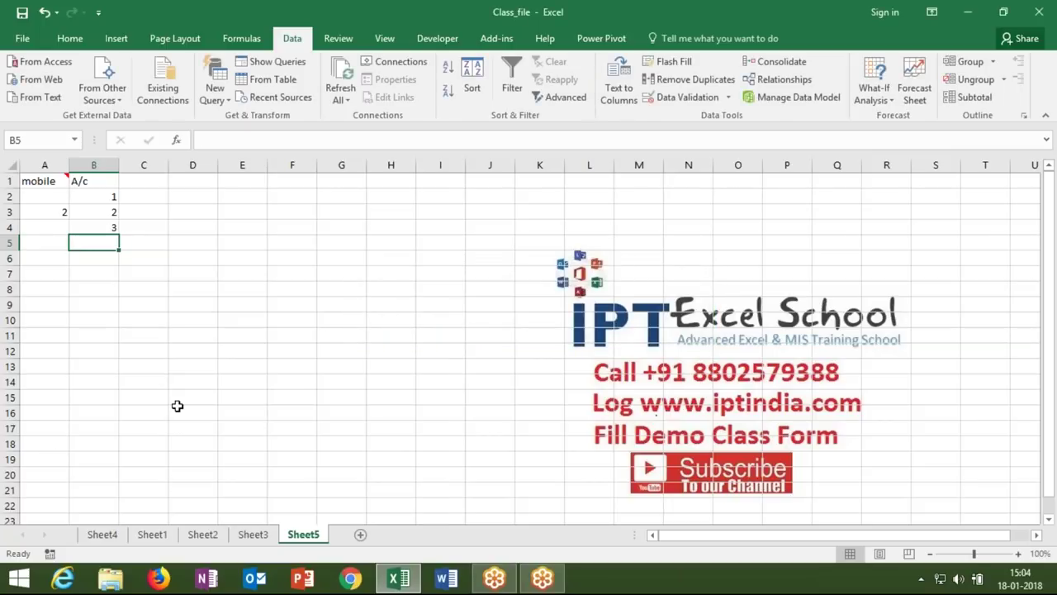
Add a new empty worksheet, Sheet6
left_click(174, 371)
left_click(176, 411)
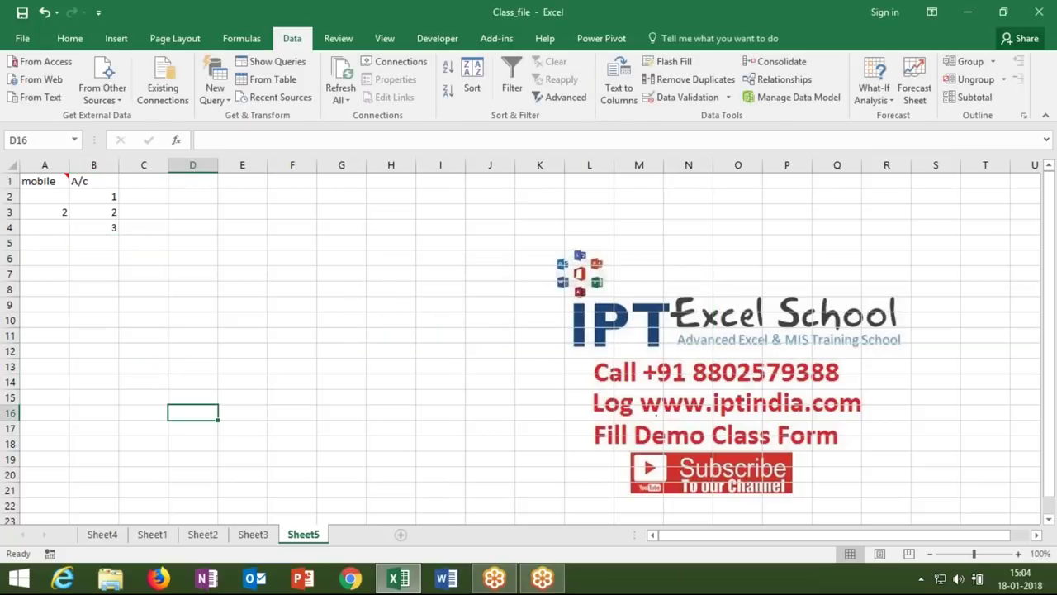
left_click(362, 536)
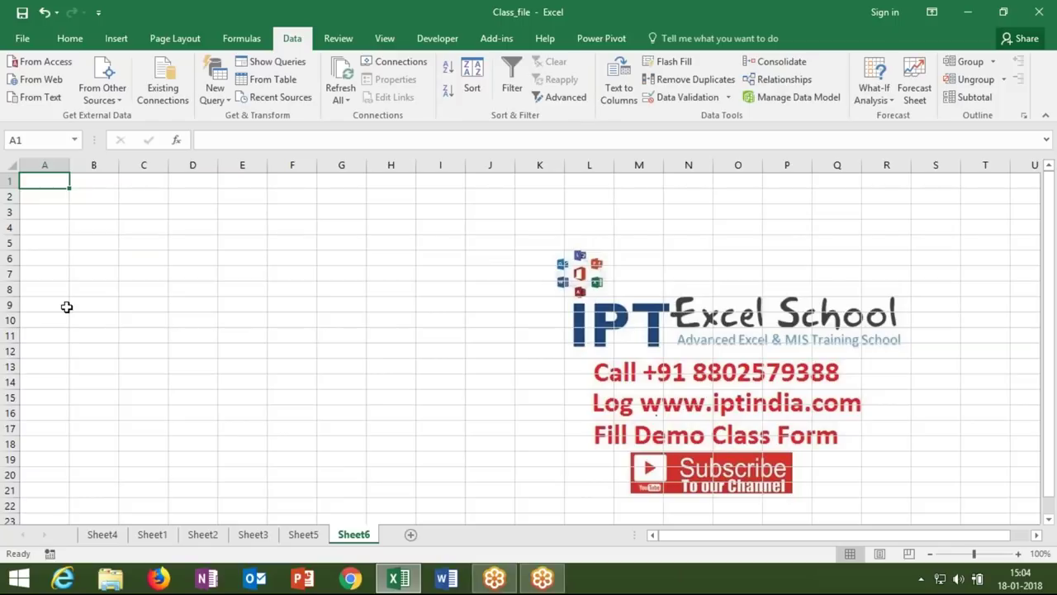
Label cells A1 and A2 as Month and Sales, fixing the misspelling
left_click(128, 39)
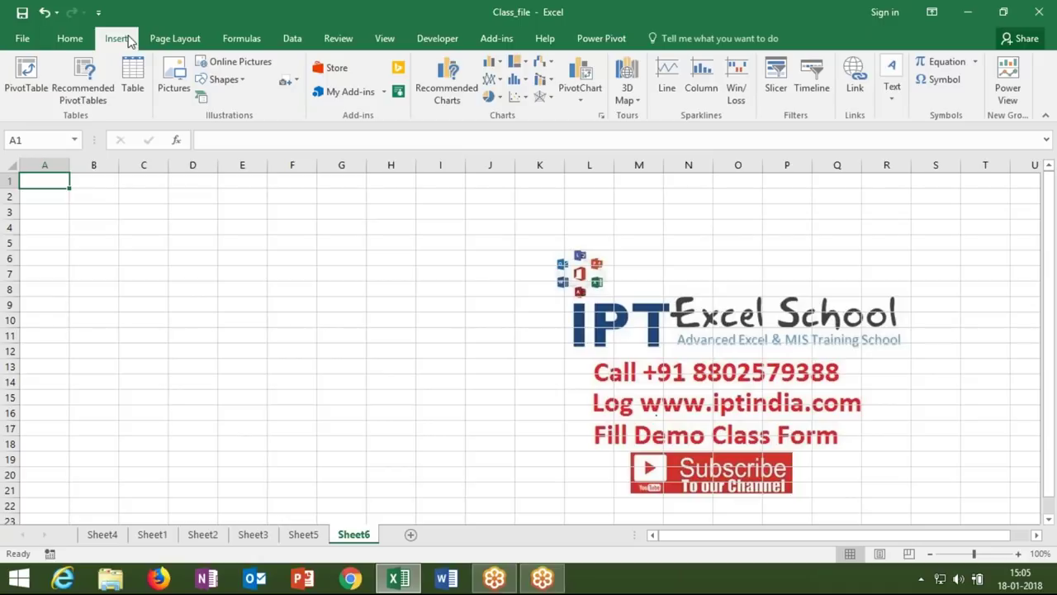
type("Month")
key("Return")
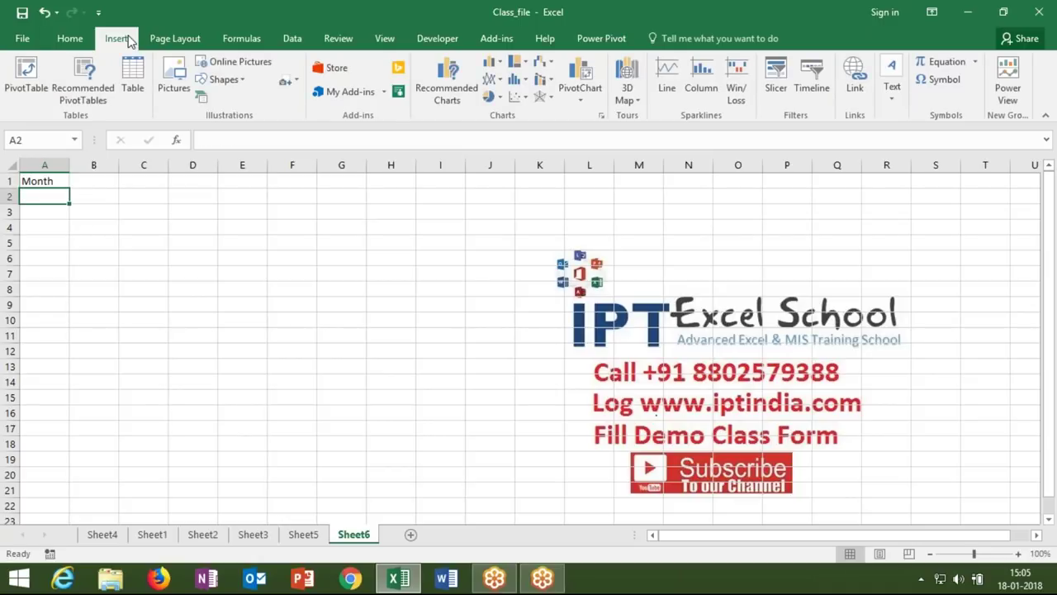
type("Sals")
key("Return")
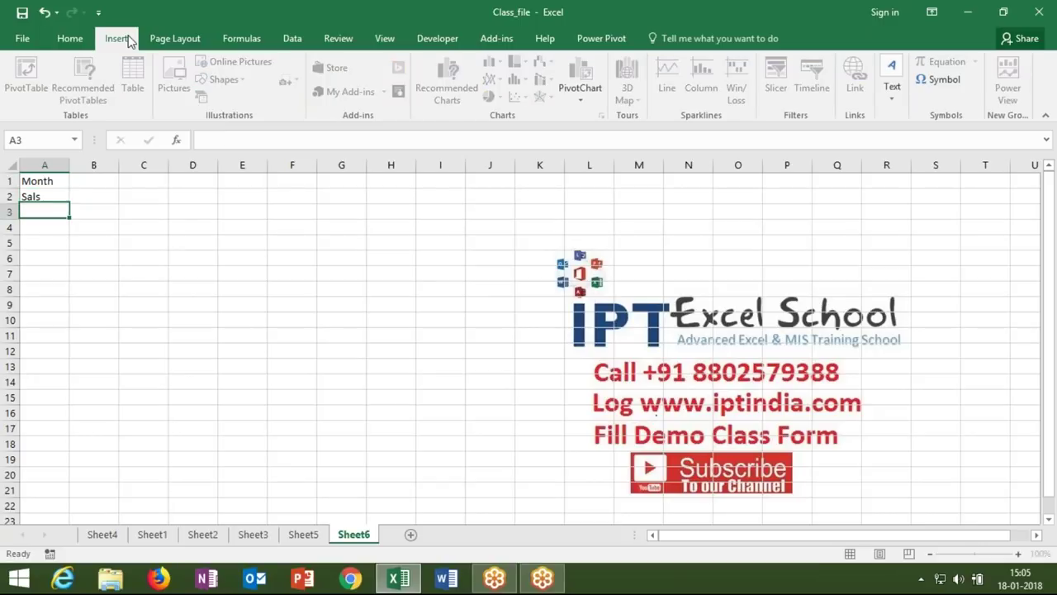
key("Up")
key("F2")
key("BackSpace")
type("es")
key("Return")
key("Up")
key("Up")
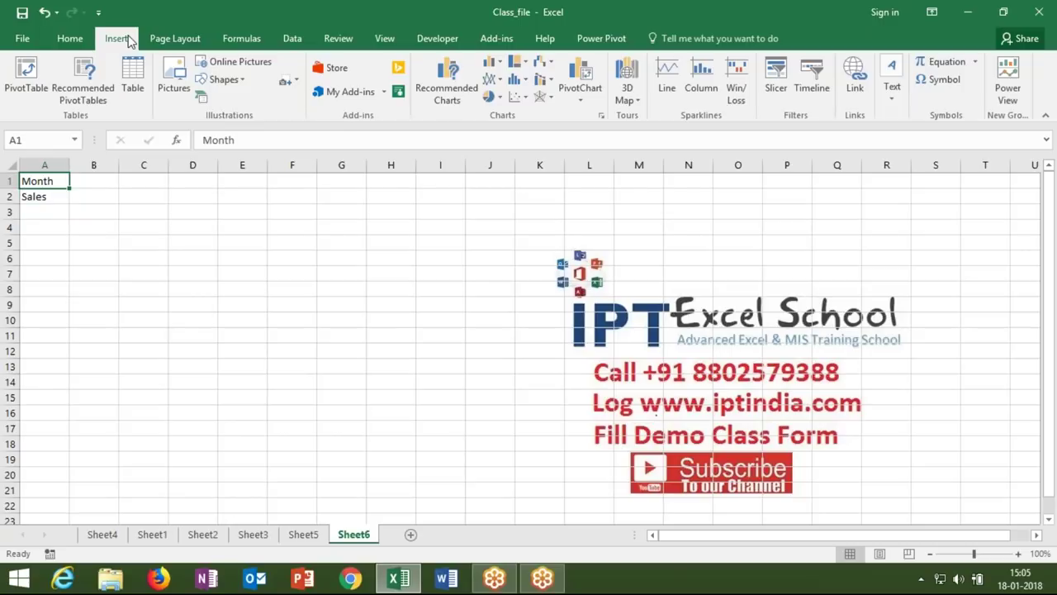
Enter Jan in B1 and fill the months Jan to Jun across row 1
key("Right")
type("Jan")
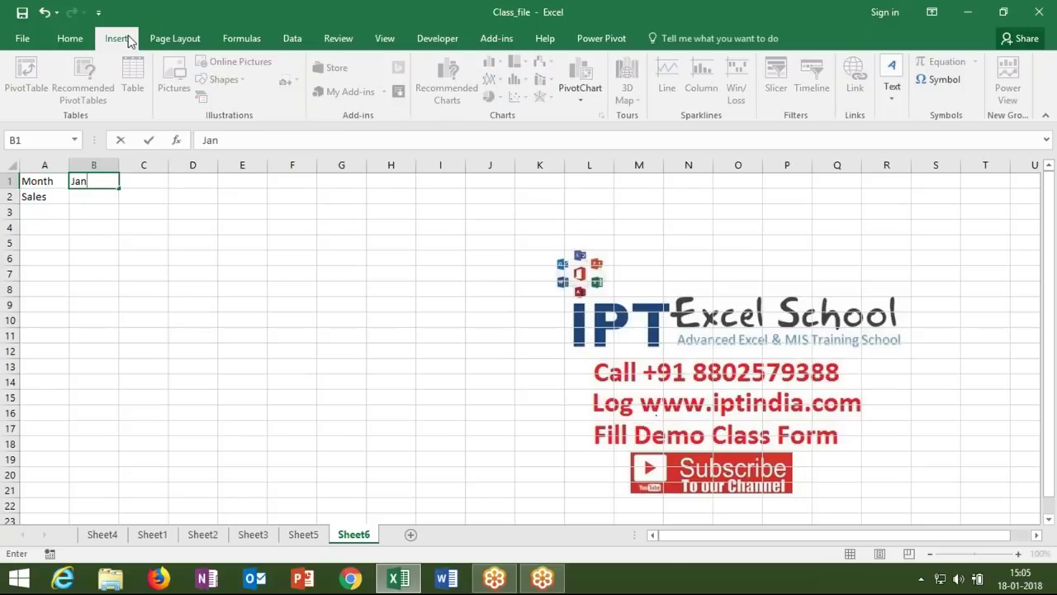
key("Return")
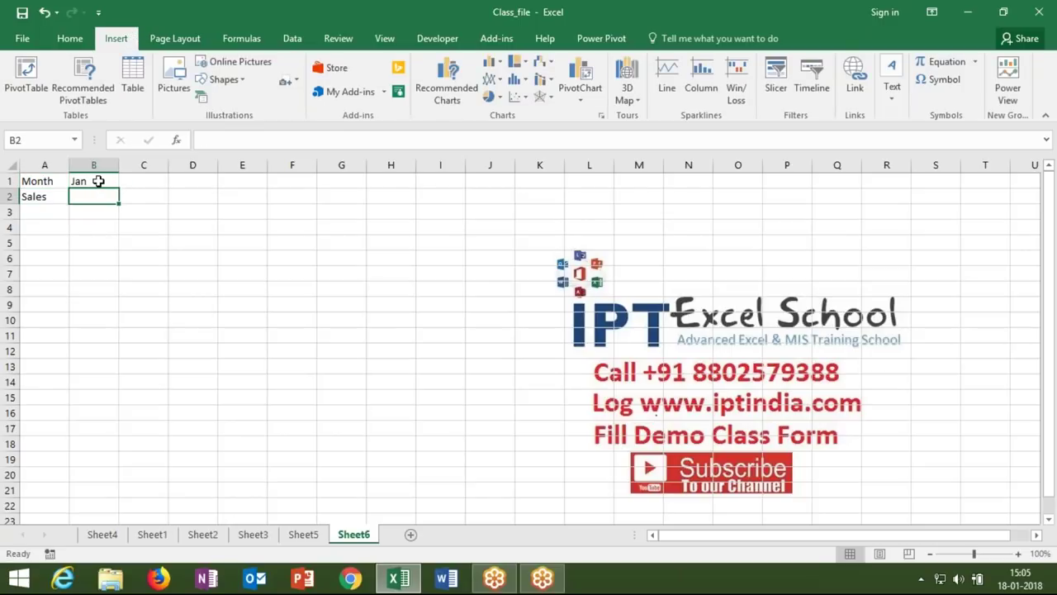
left_click(98, 180)
left_click_drag(119, 188, 343, 189)
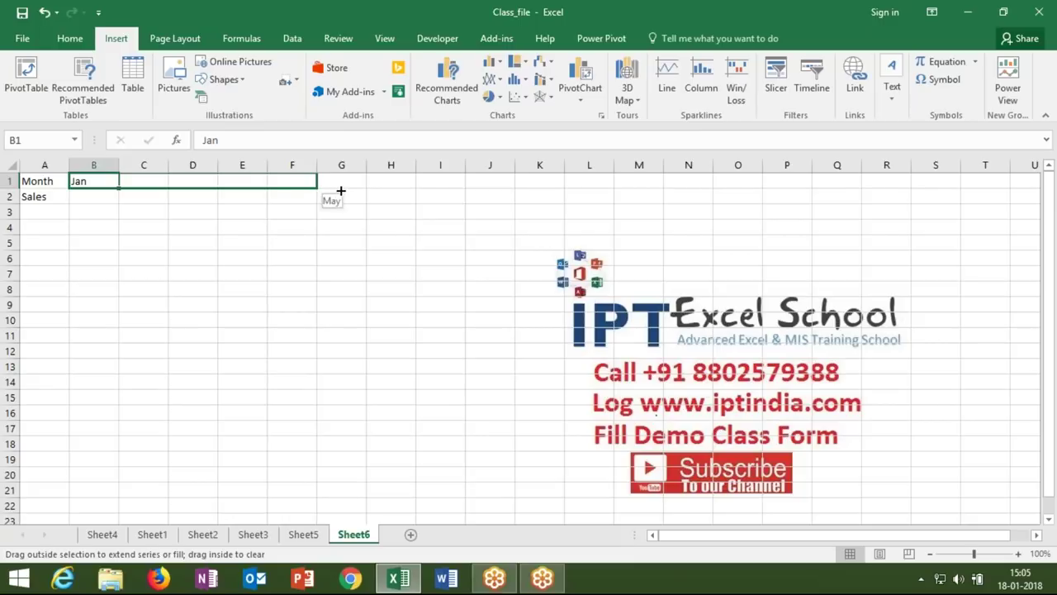
Enter the Sales figures 85, 12, 32, 52, 52, 54 in B2:G2
left_click(99, 199)
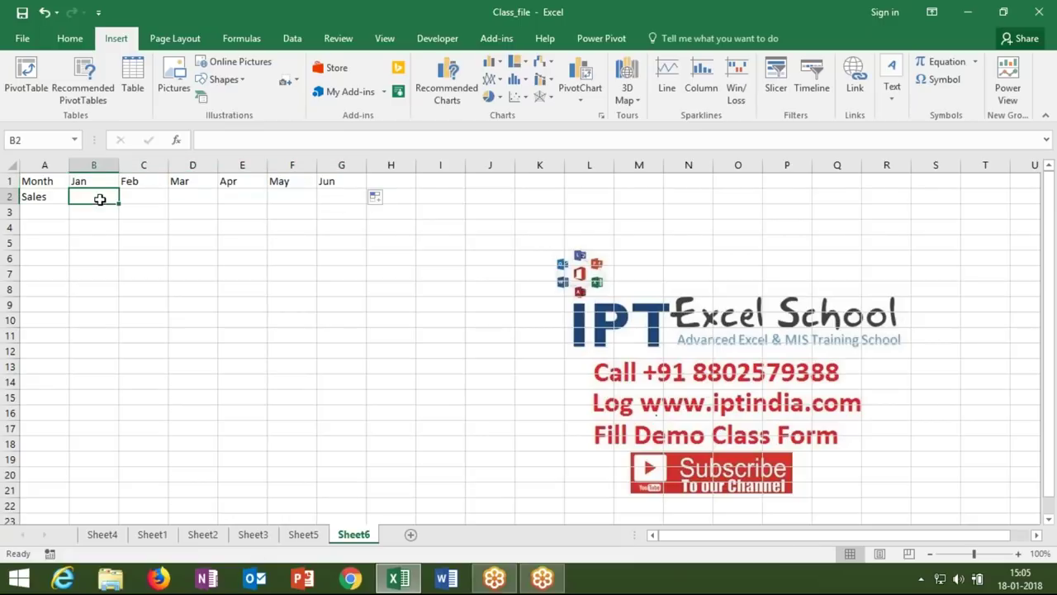
type("85")
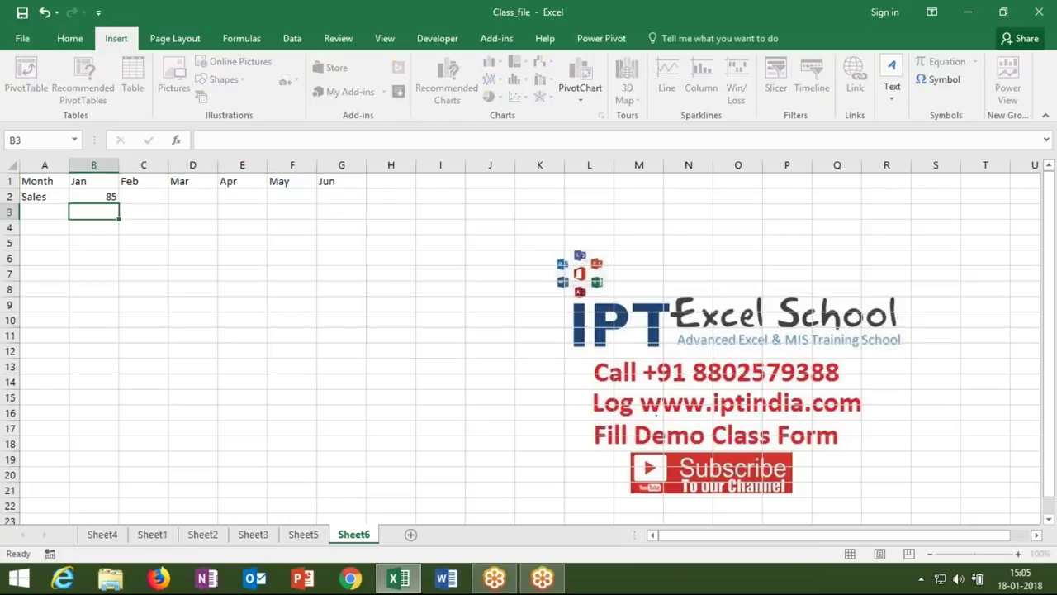
key("ctrl+Return")
key("Right")
type("12")
key("Return")
key("Up")
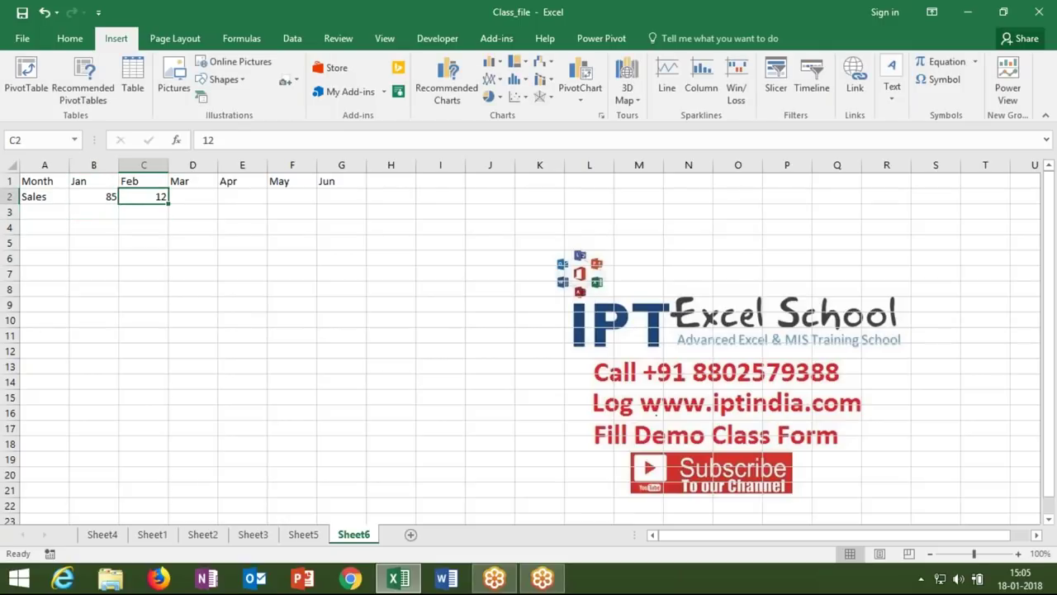
key("Right")
type("32")
key("Tab")
type("52")
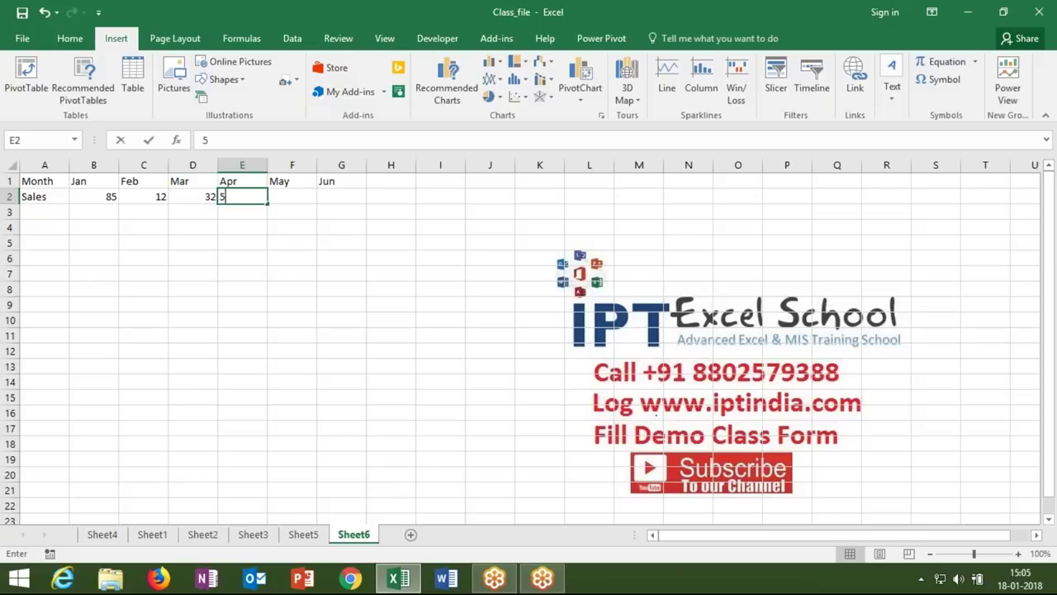
key("Tab")
type("52")
key("Tab")
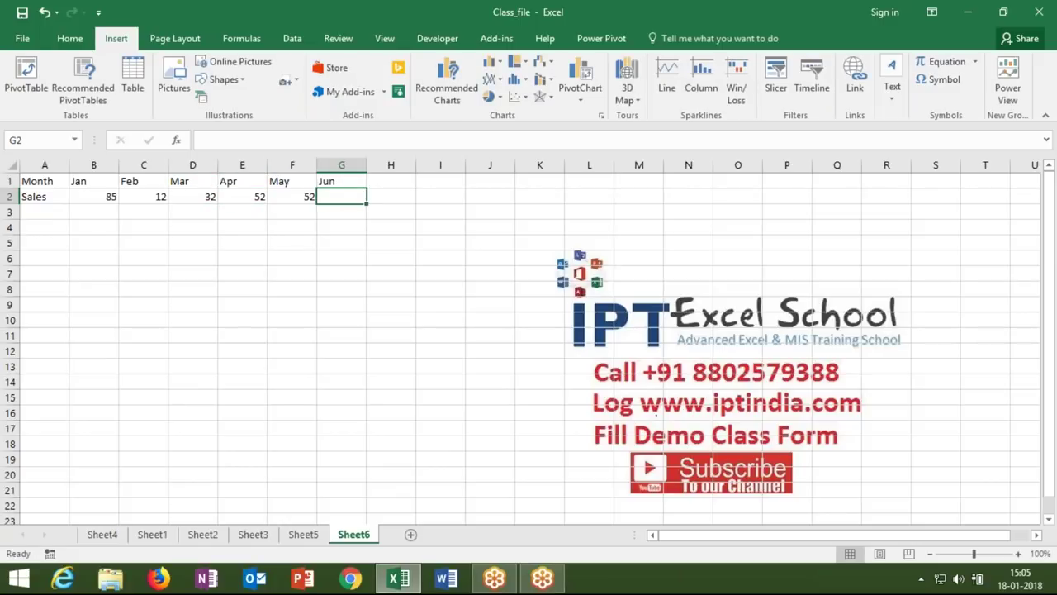
type("54")
key("Return")
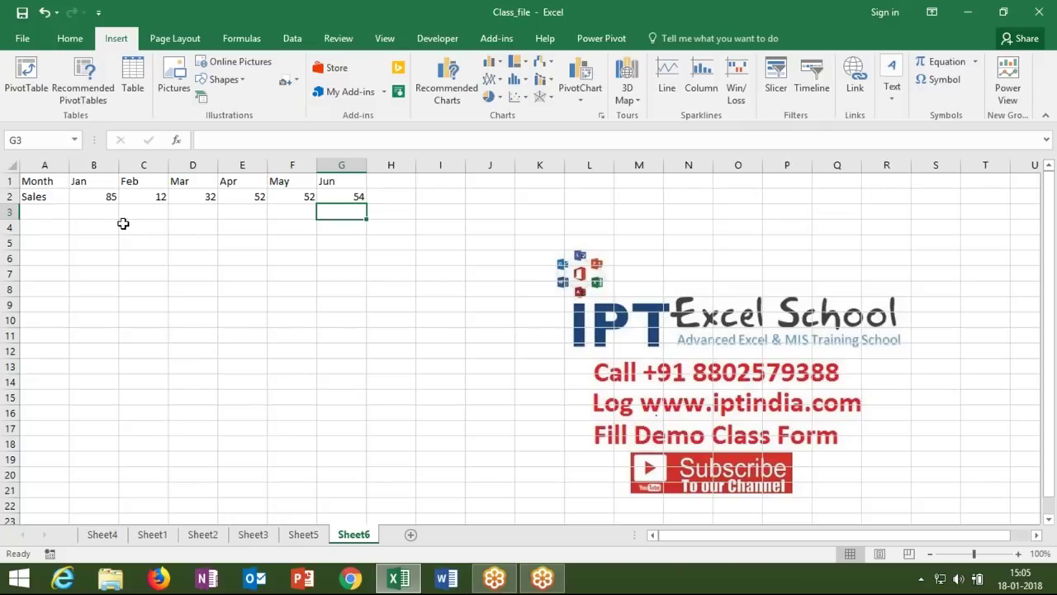
Put =RANDBETWEEN(1000000,9999999) in B2 and fill it right across B2:G2
left_click(135, 201)
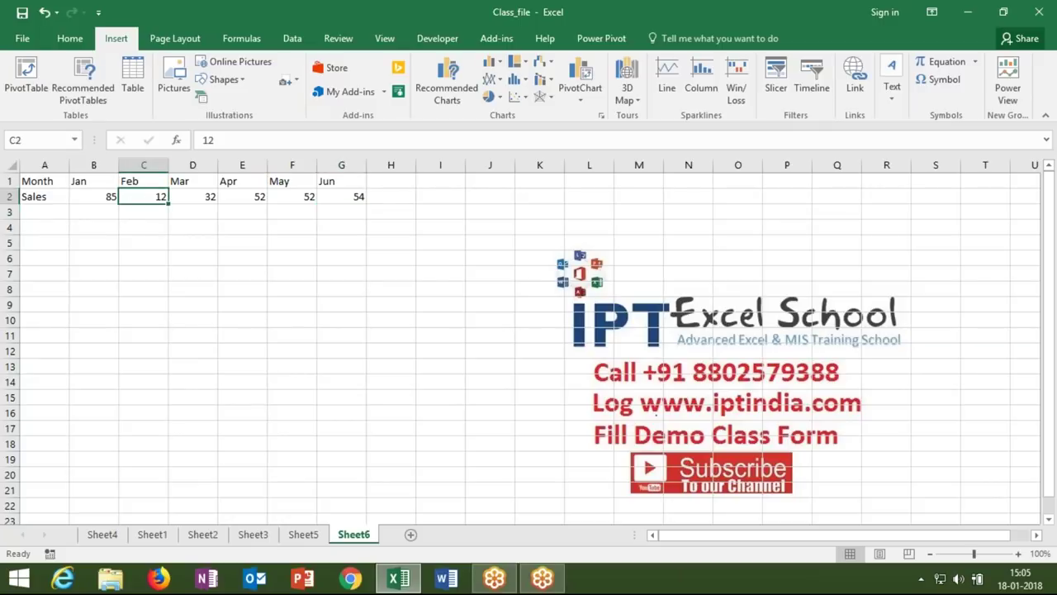
left_click(111, 198)
type("=ra")
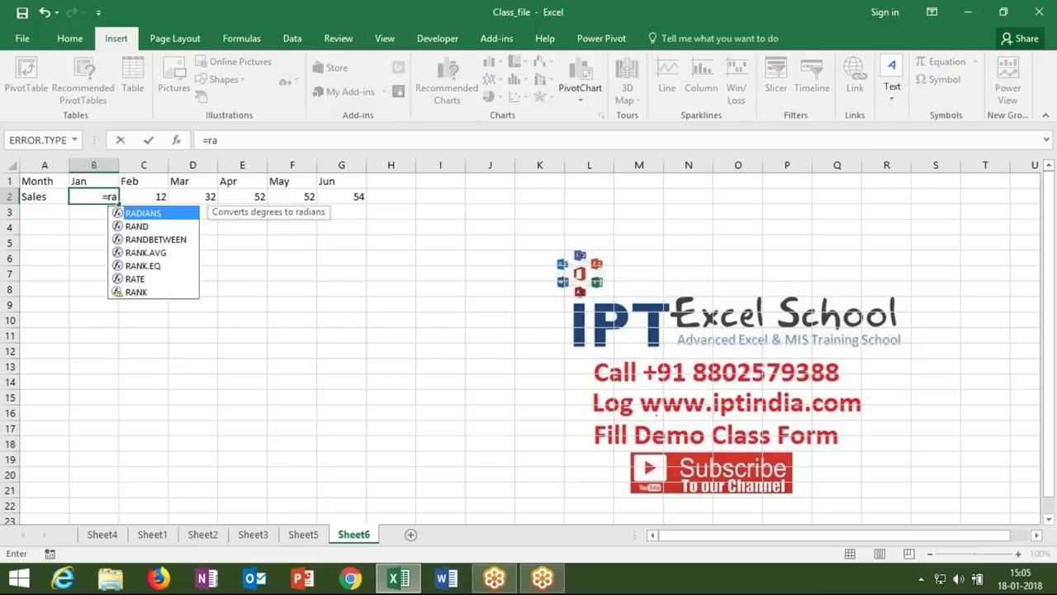
key("Down")
key("Down")
key("Tab")
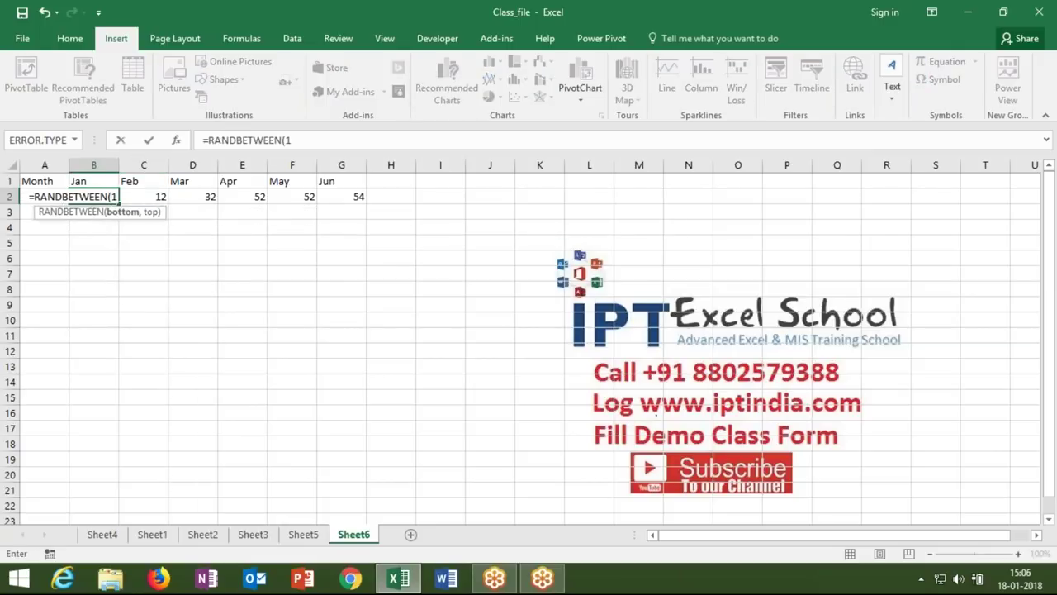
type("1000000,9999999")
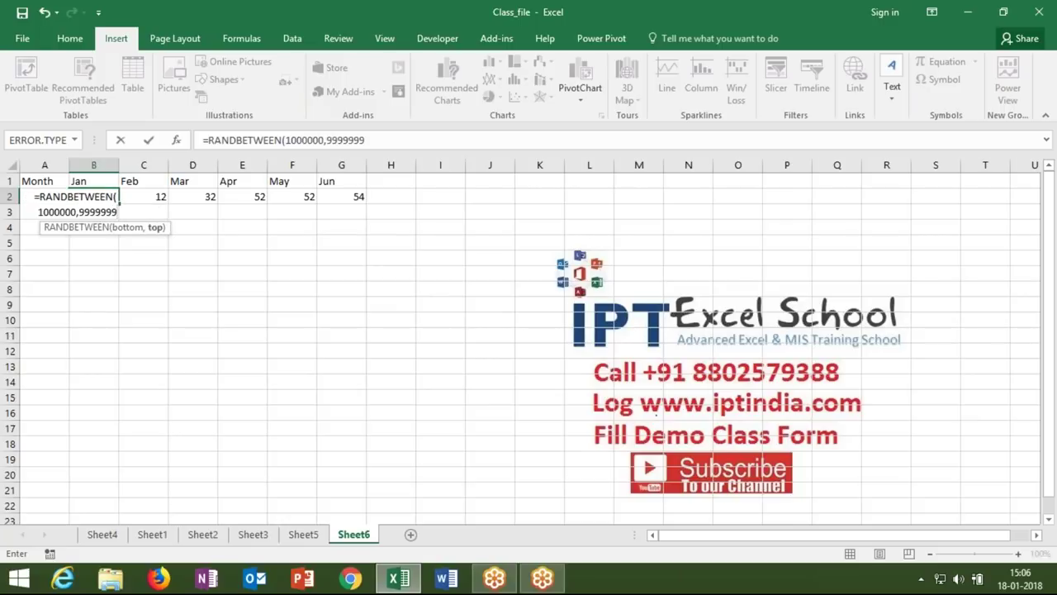
key("ctrl+Return")
key("shift+Right")
key("shift+Right")
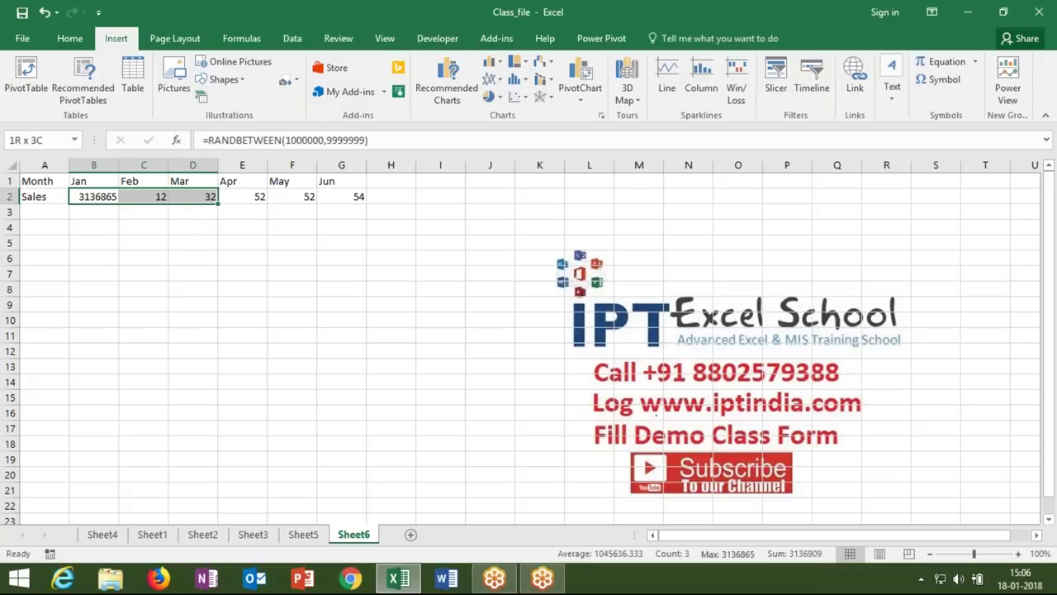
key("shift+Right")
key("shift+Right")
key("shift+Right")
key("ctrl+r")
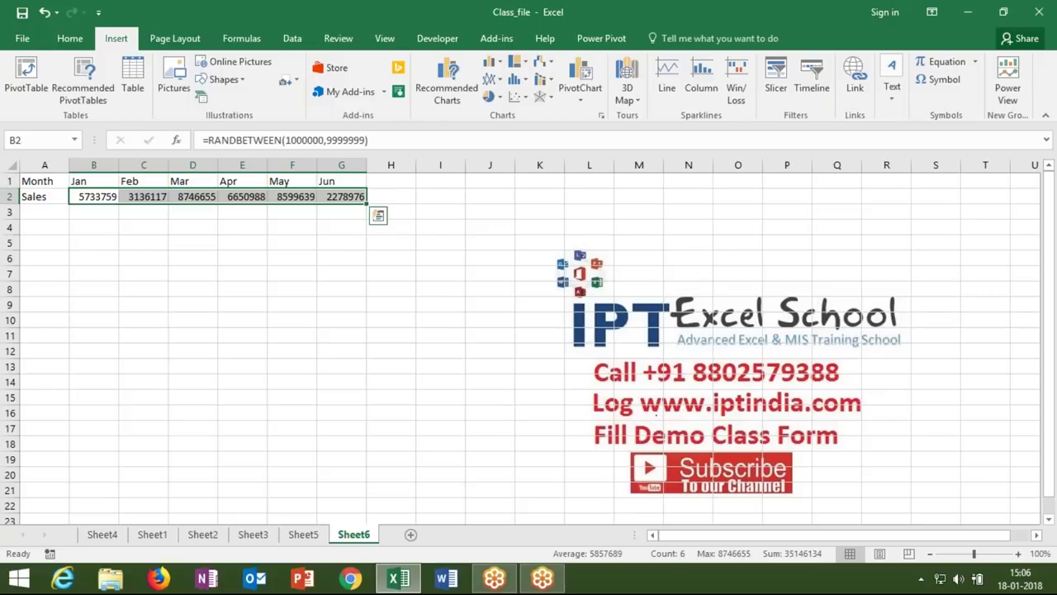
mouse_move(56, 180)
left_mouse_down()
mouse_move(225, 181)
mouse_move(331, 197)
left_mouse_up()
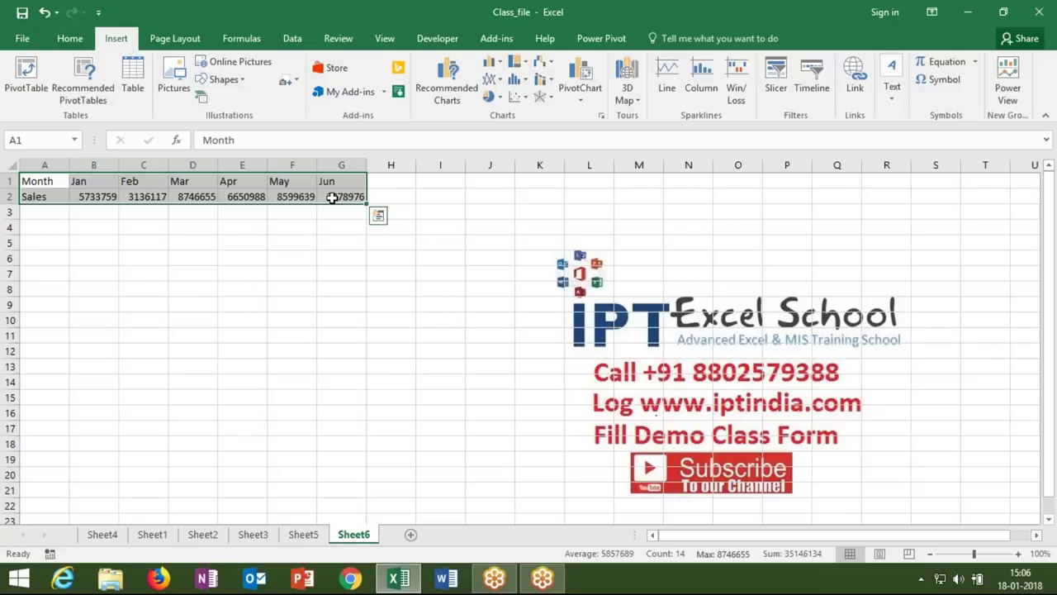
Insert a 2-D clustered column chart of Sales, move it below the table, and widen it
left_click(492, 62)
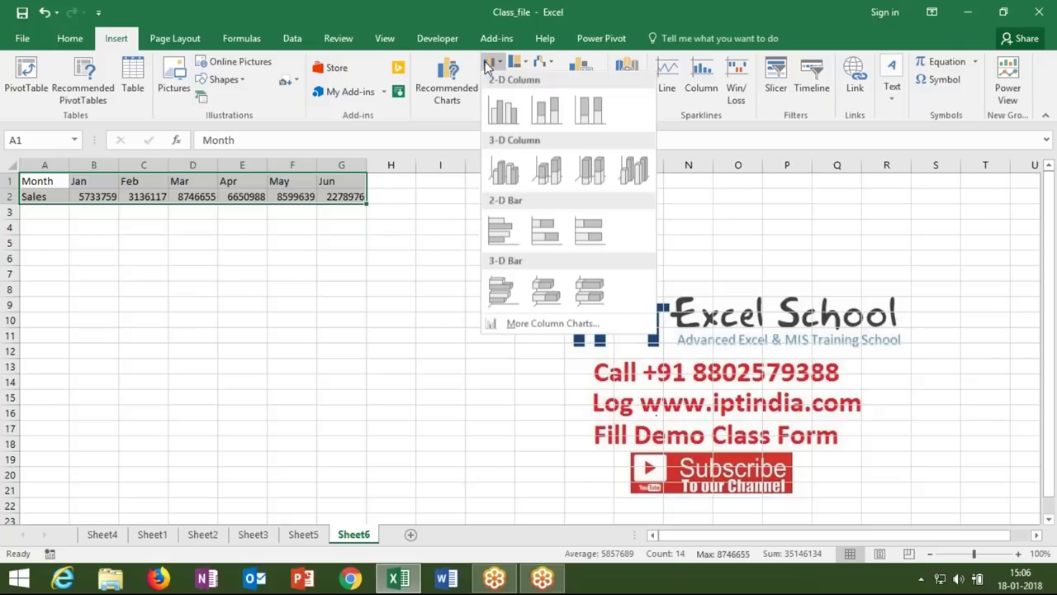
left_click(501, 113)
key("alt+F1")
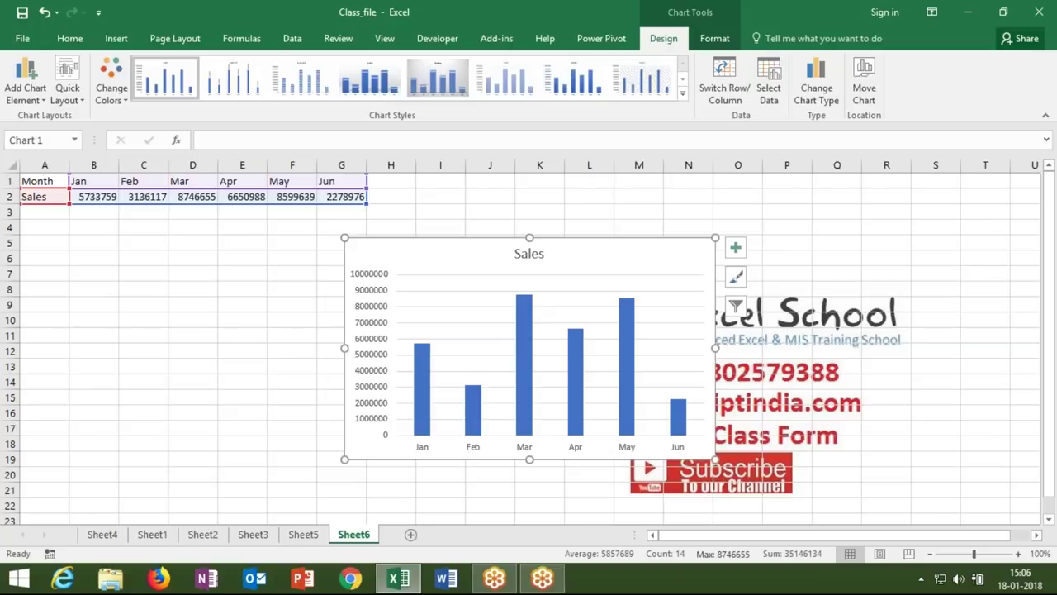
left_click_drag(441, 251, 176, 279)
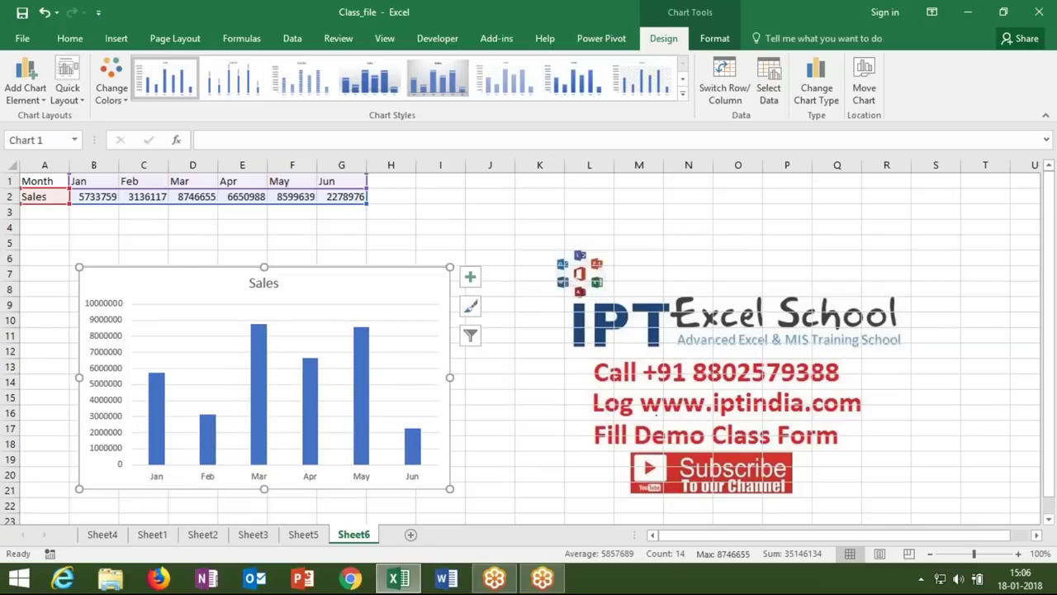
left_click_drag(178, 277, 170, 276)
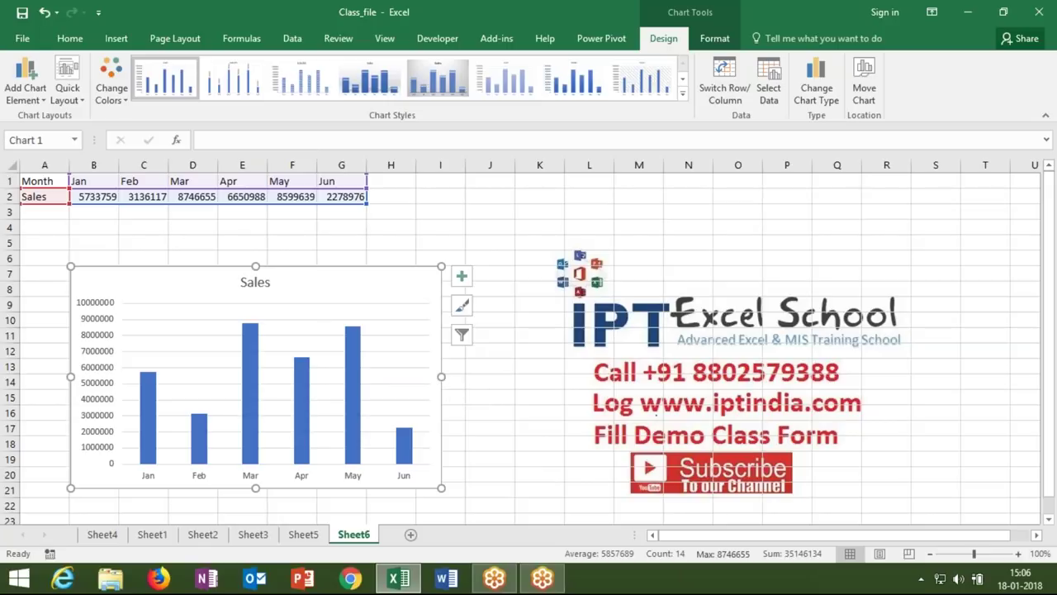
left_click_drag(442, 377, 484, 377)
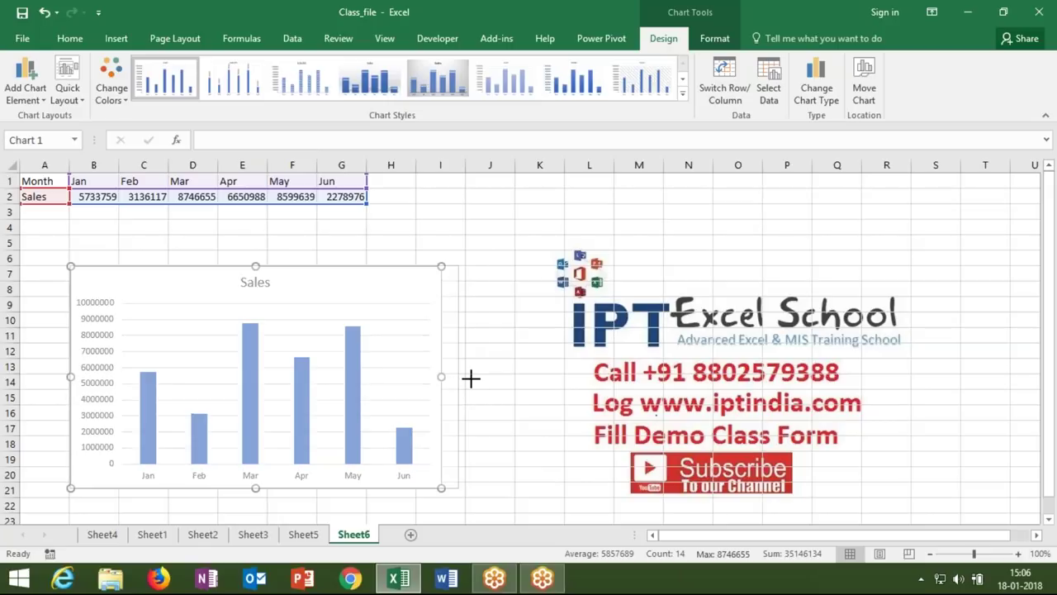
left_click(683, 93)
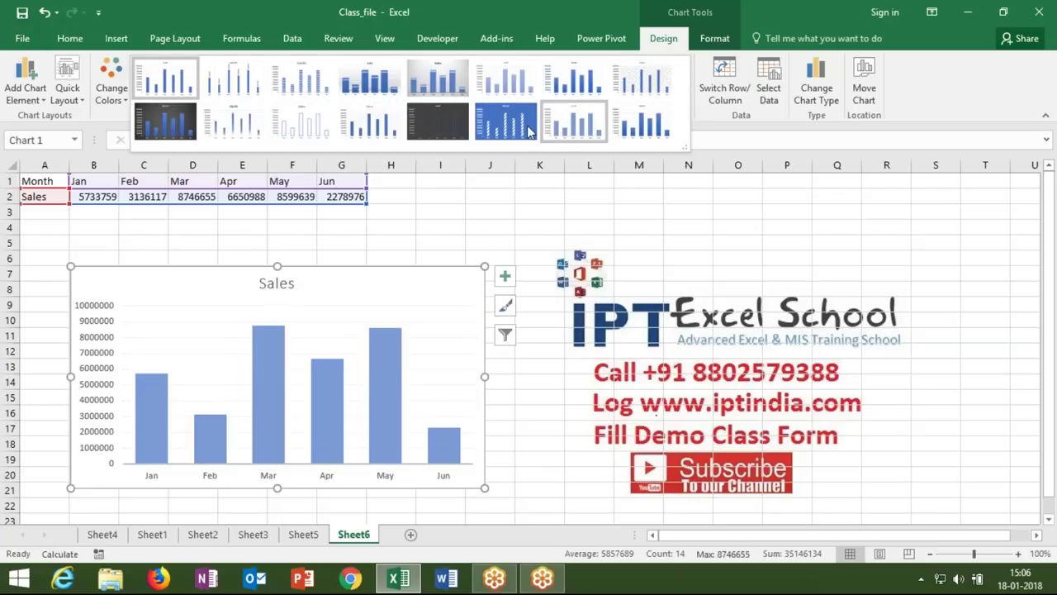
left_click(161, 84)
left_click(74, 104)
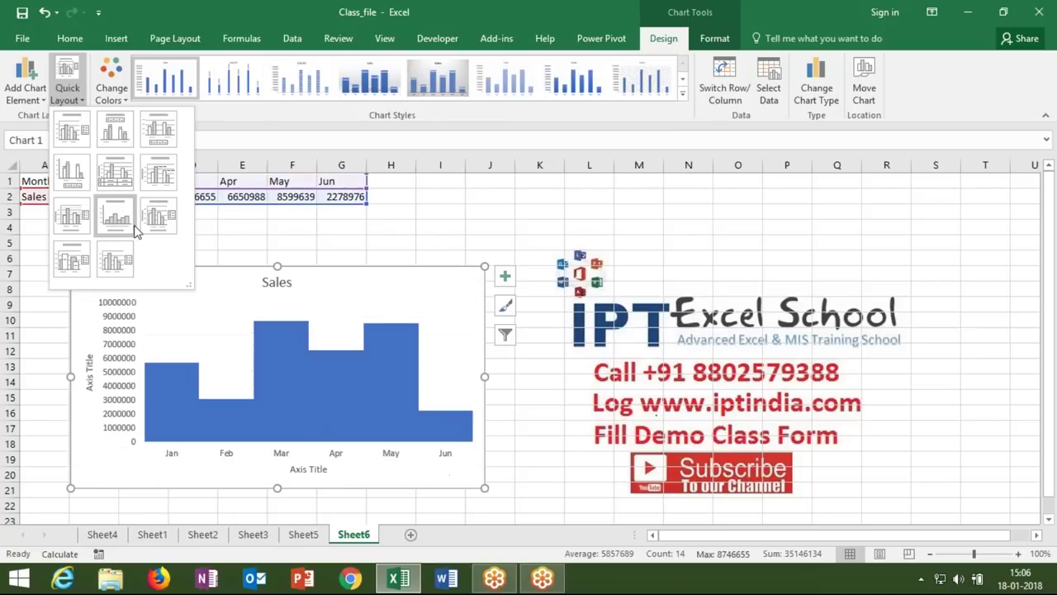
left_click(427, 248)
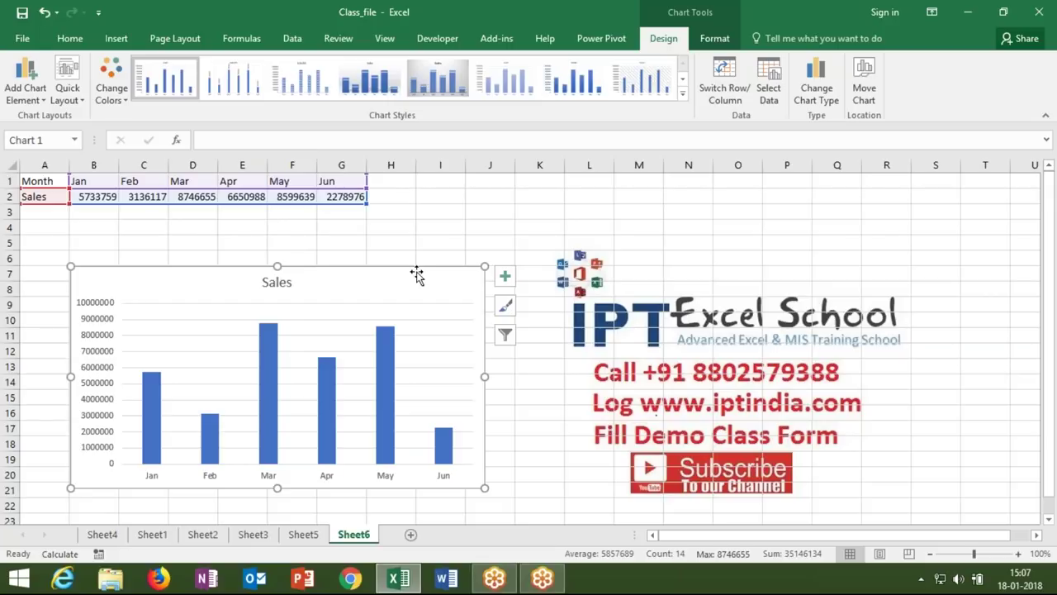
Label A3 Target and fill the RANDBETWEEN formula down into B3:G3
left_click(64, 217)
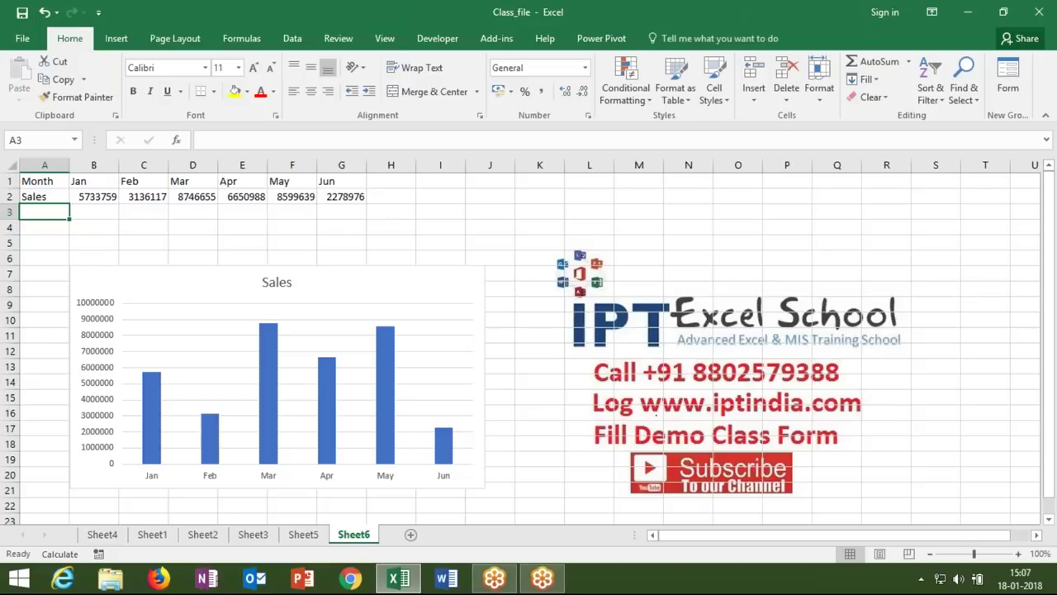
type("Target")
left_click(94, 196)
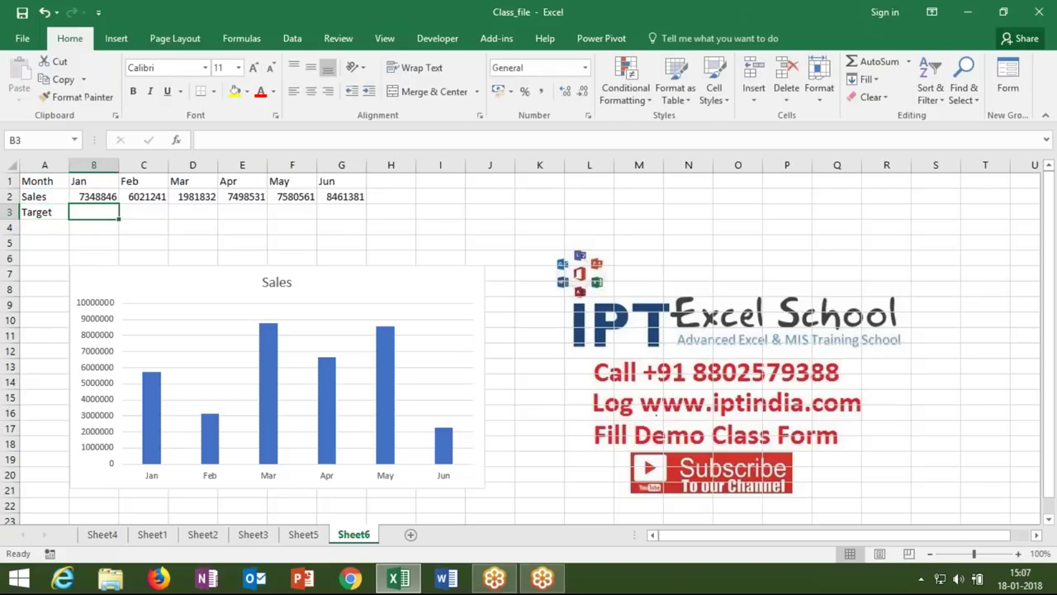
key("shift+ctrl+Right")
key("shift+Down")
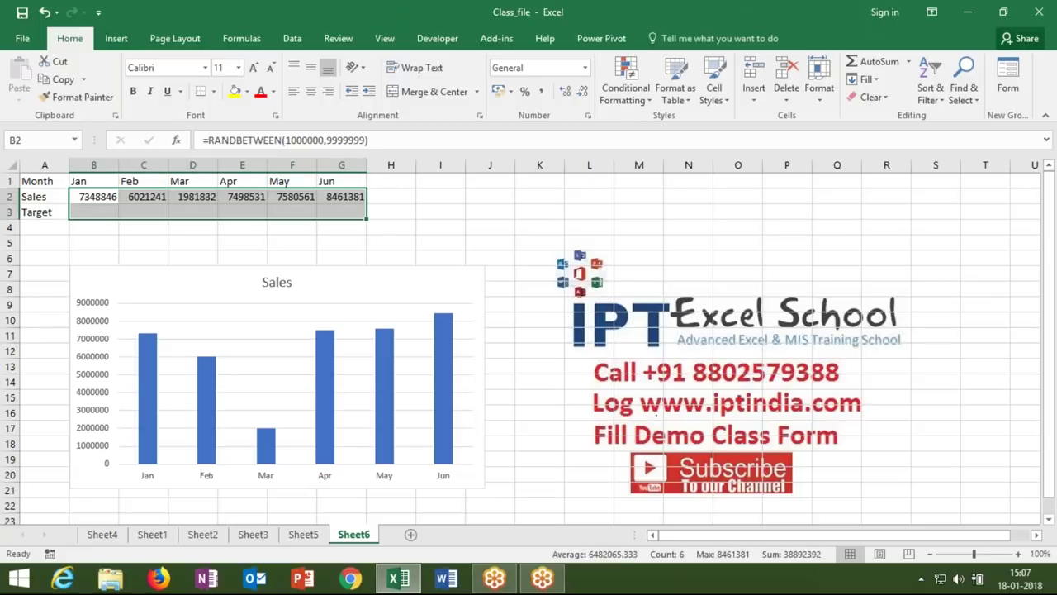
key("F9")
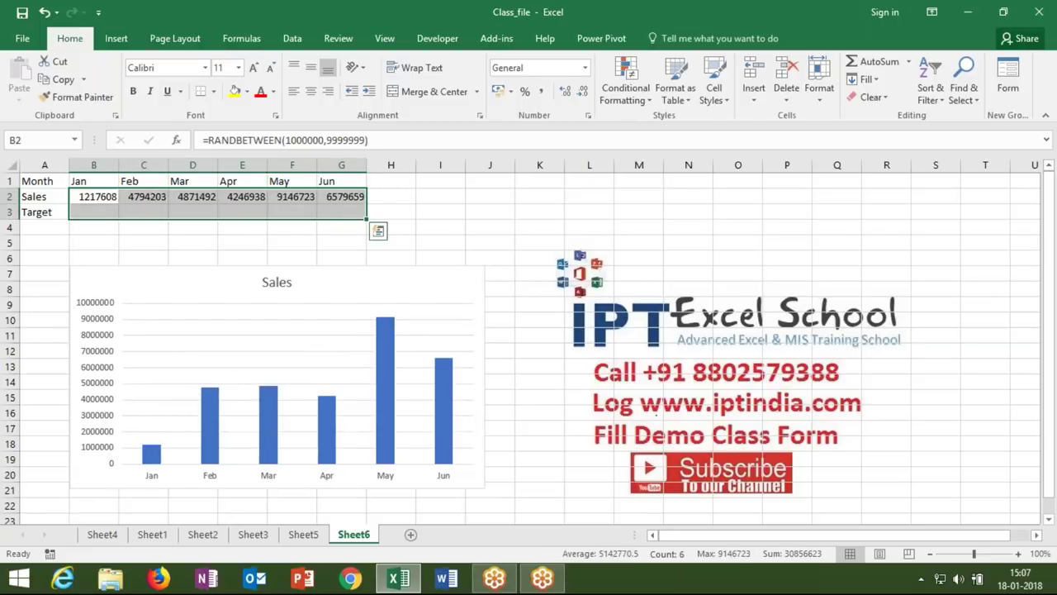
key("ctrl+d")
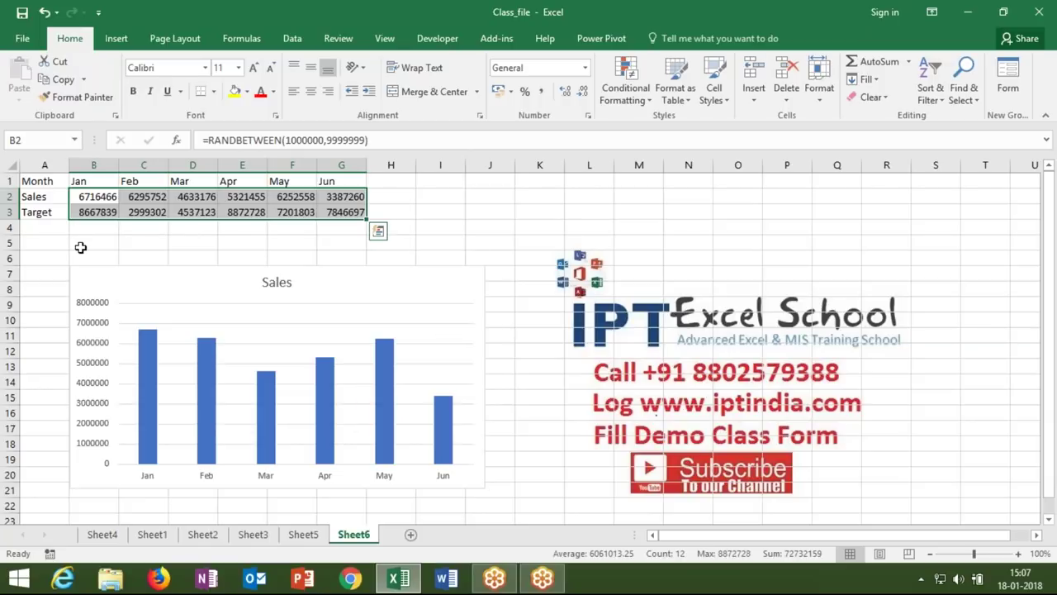
left_click(76, 333)
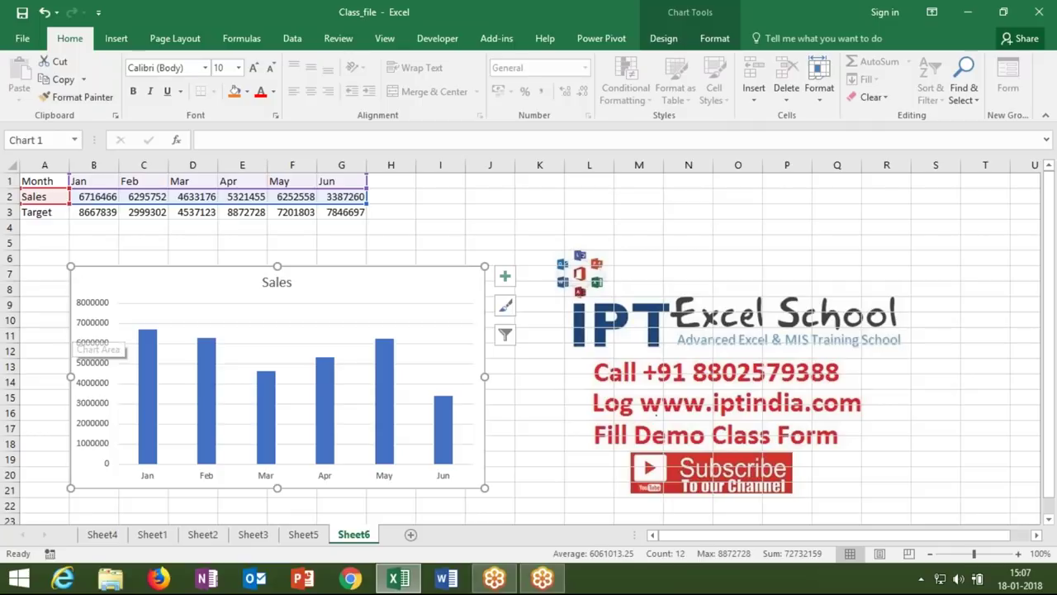
Extend the chart's data range down to row 3 to add the Target series
left_click_drag(68, 204, 69, 219)
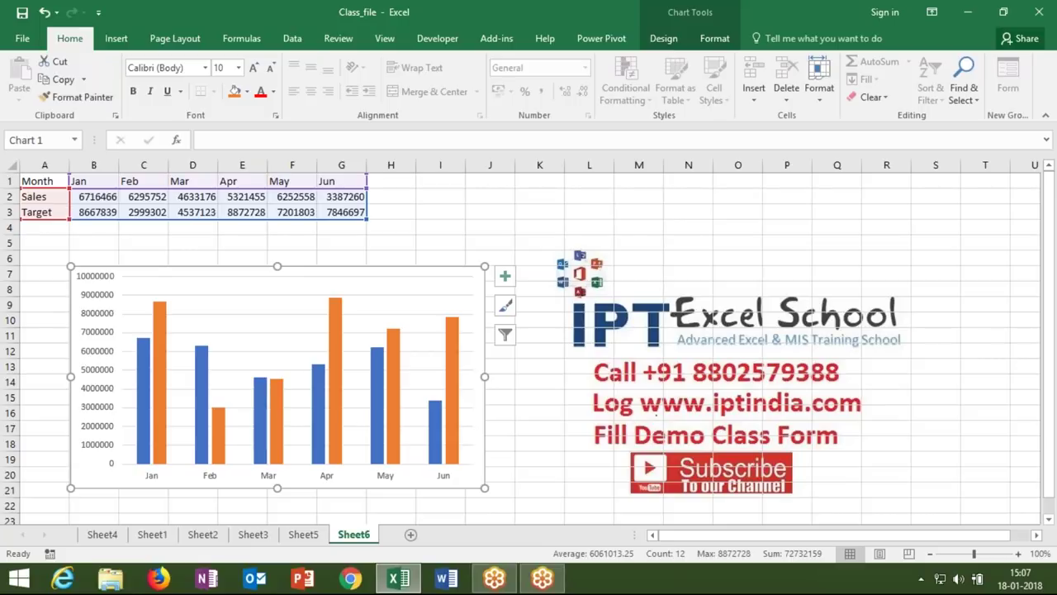
left_click(160, 339)
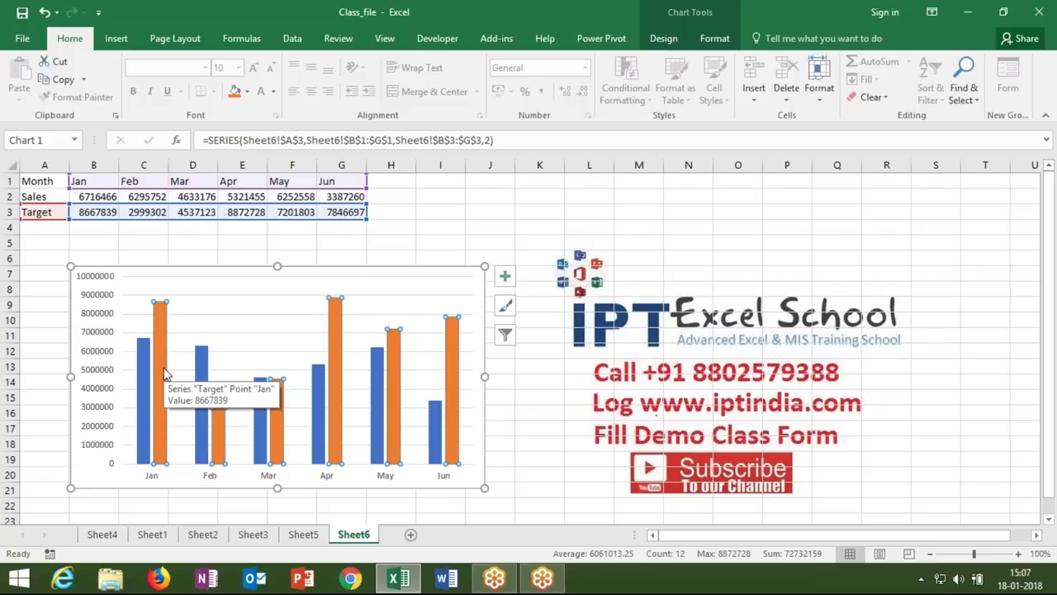
Switch the Target series' chart type to Line in the Combo settings
right_click(164, 373)
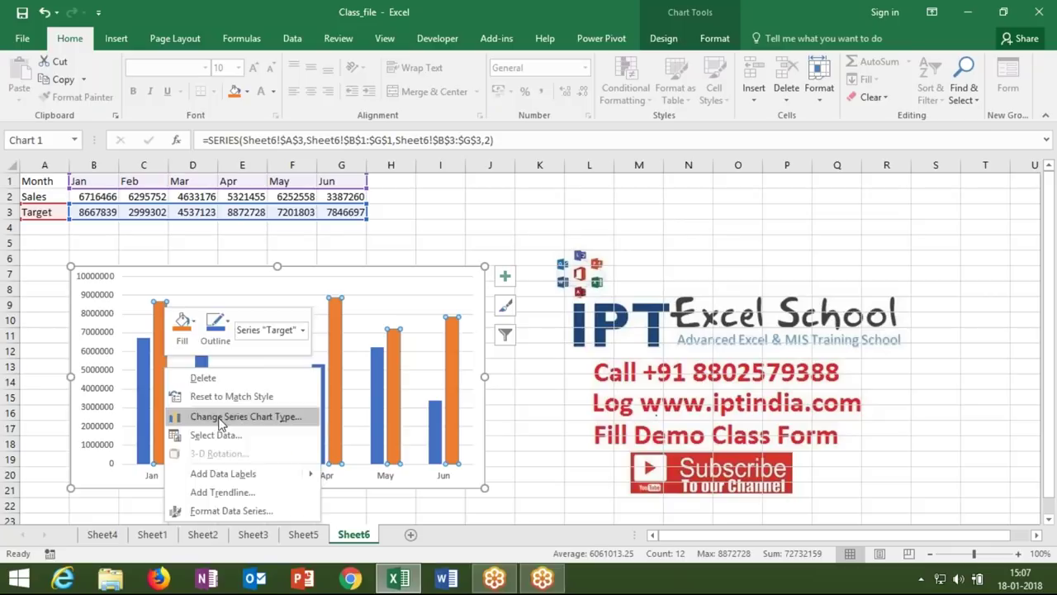
left_click(218, 420)
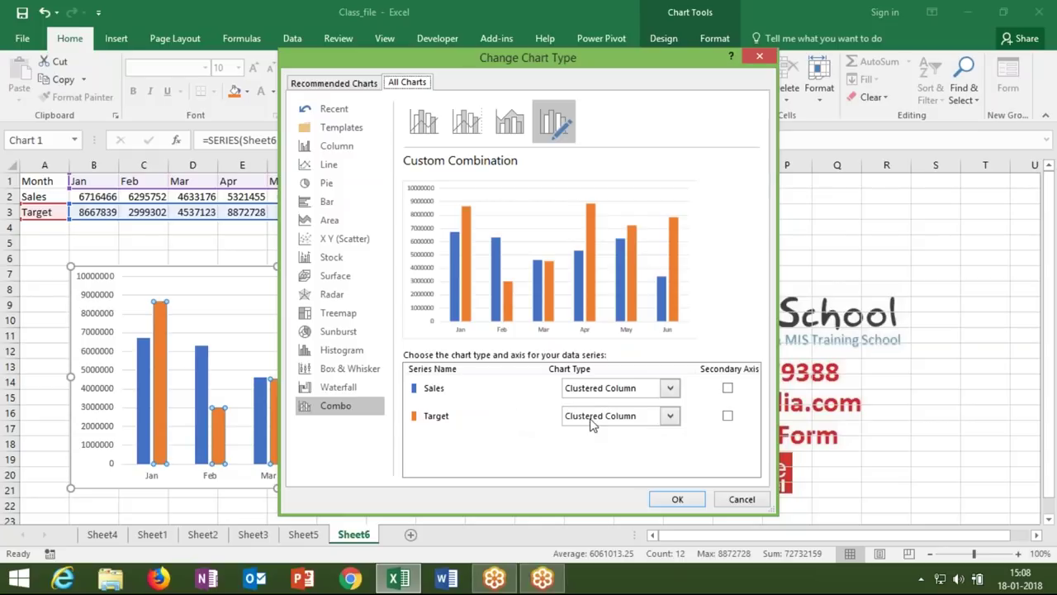
left_click(625, 417)
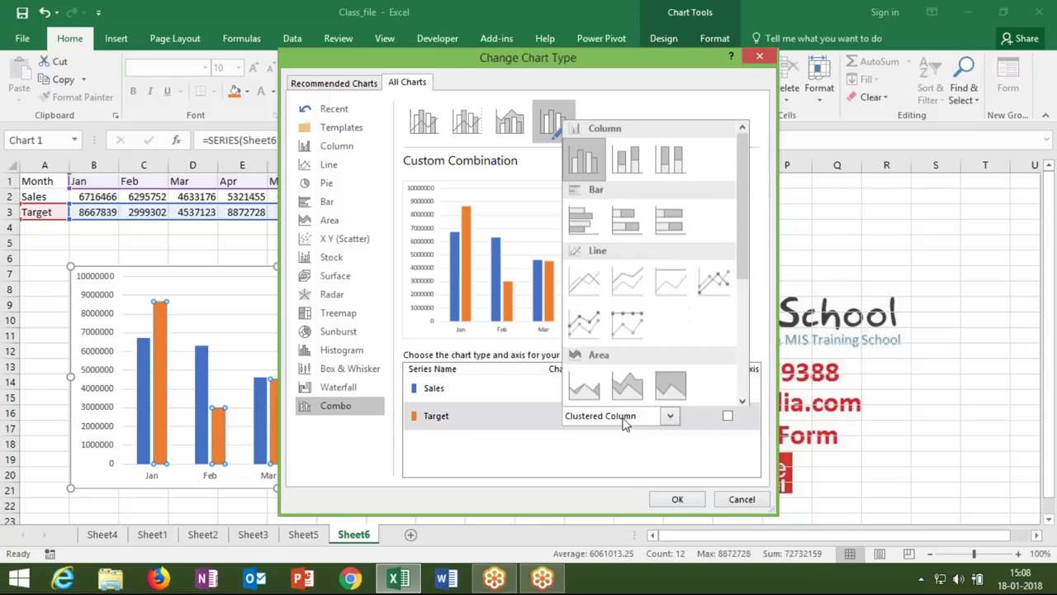
left_click(428, 126)
left_click(429, 127)
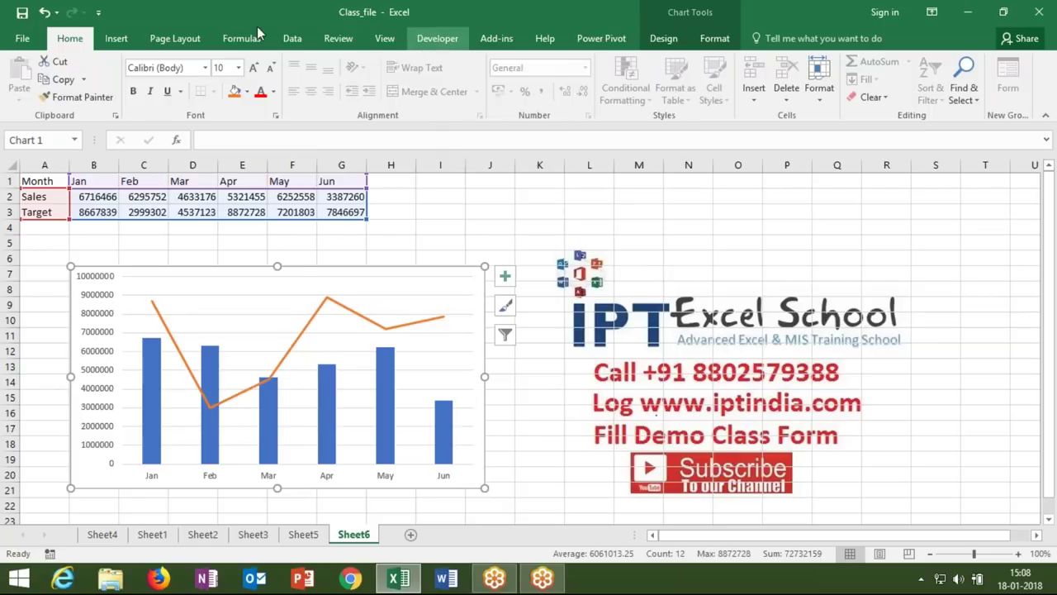
Apply the Clustered Column - Line combo preset to the Target series
left_click(195, 382)
right_click(195, 378)
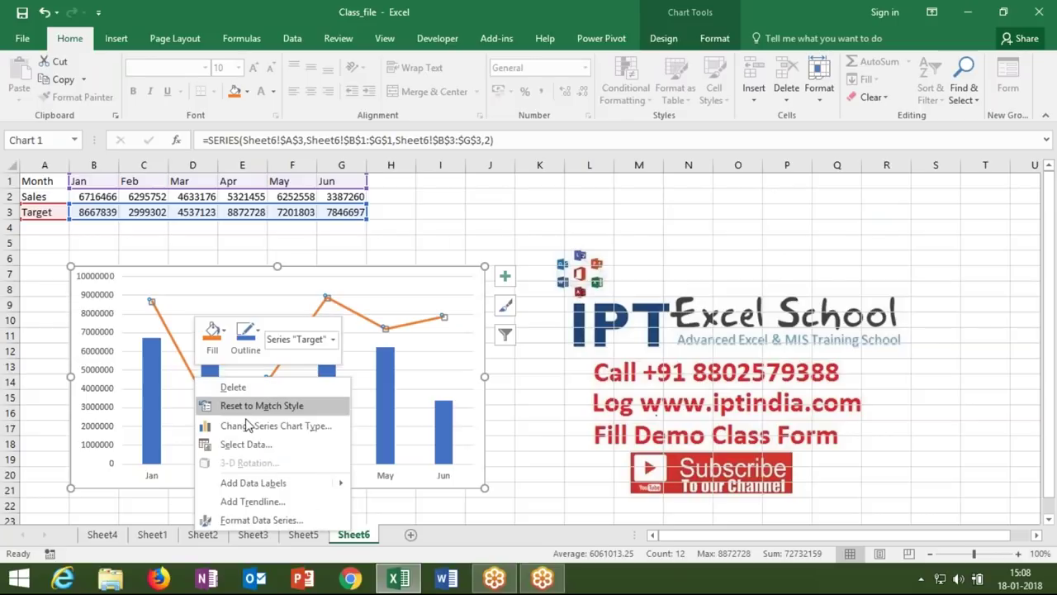
left_click(245, 425)
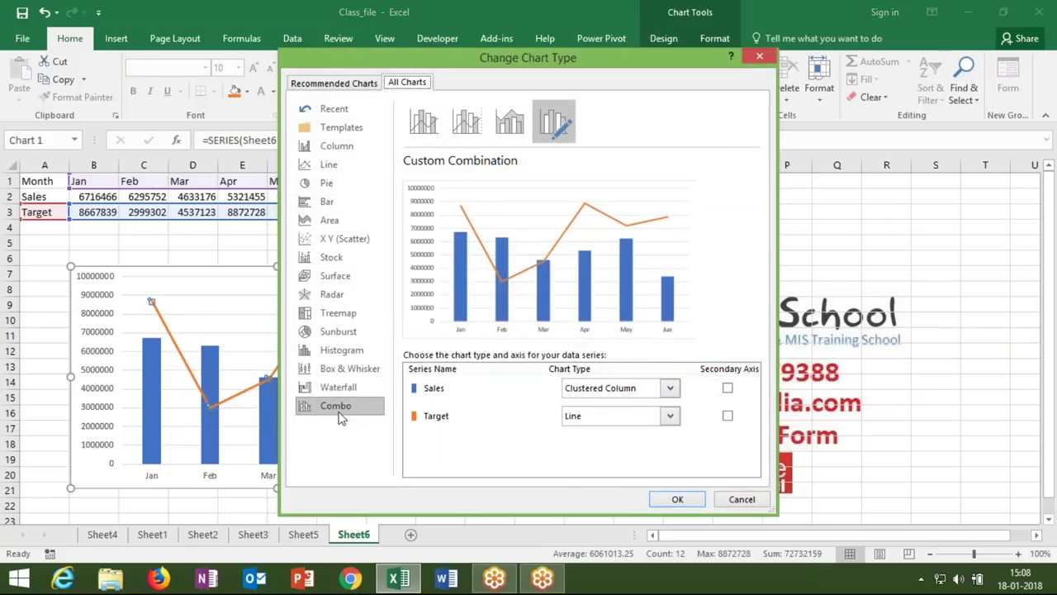
left_click(435, 131)
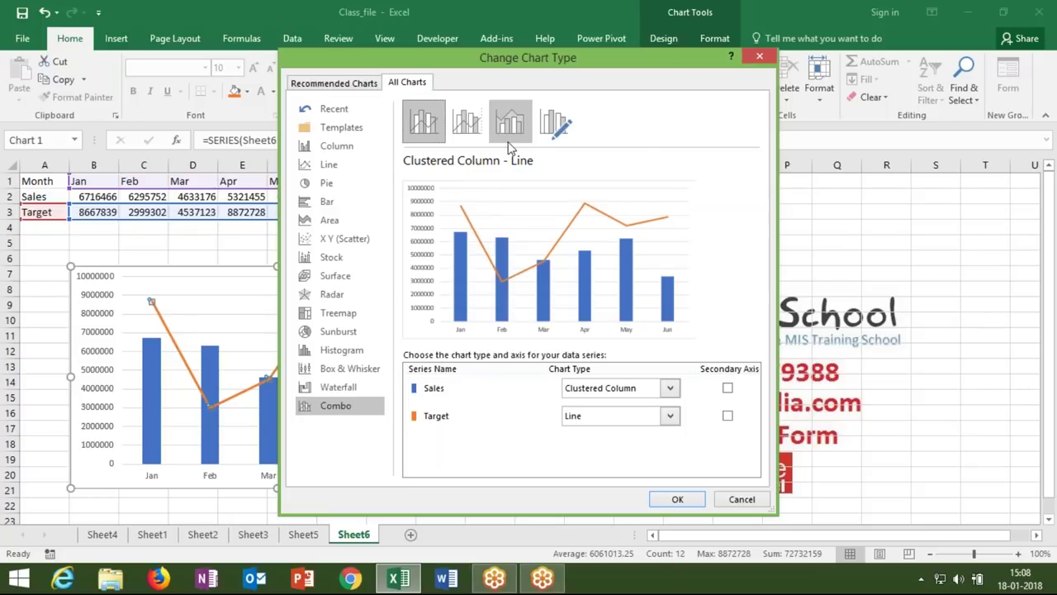
left_click(483, 134)
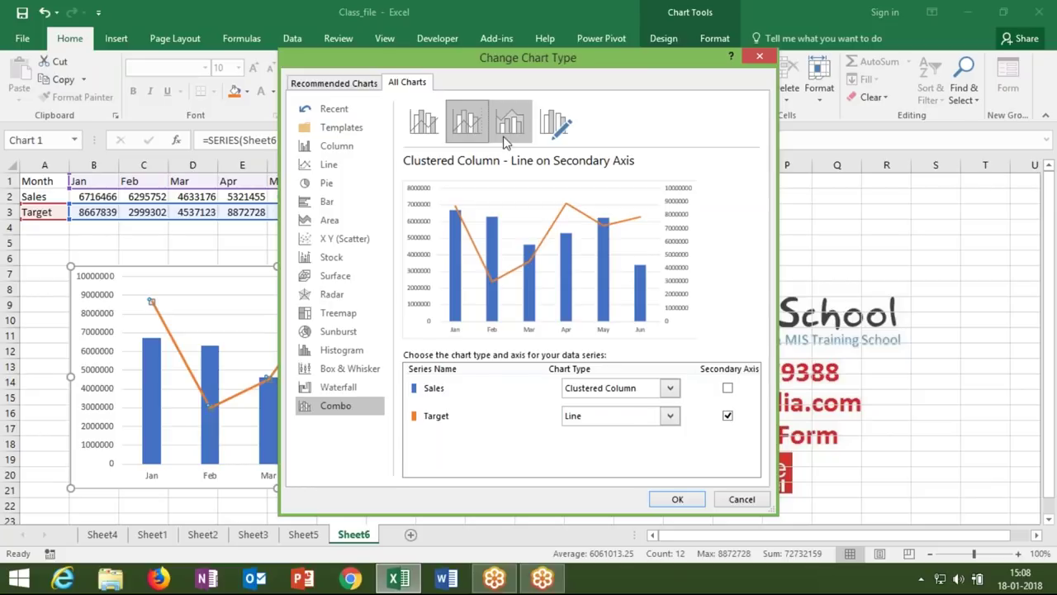
left_click(505, 140)
left_click(467, 124)
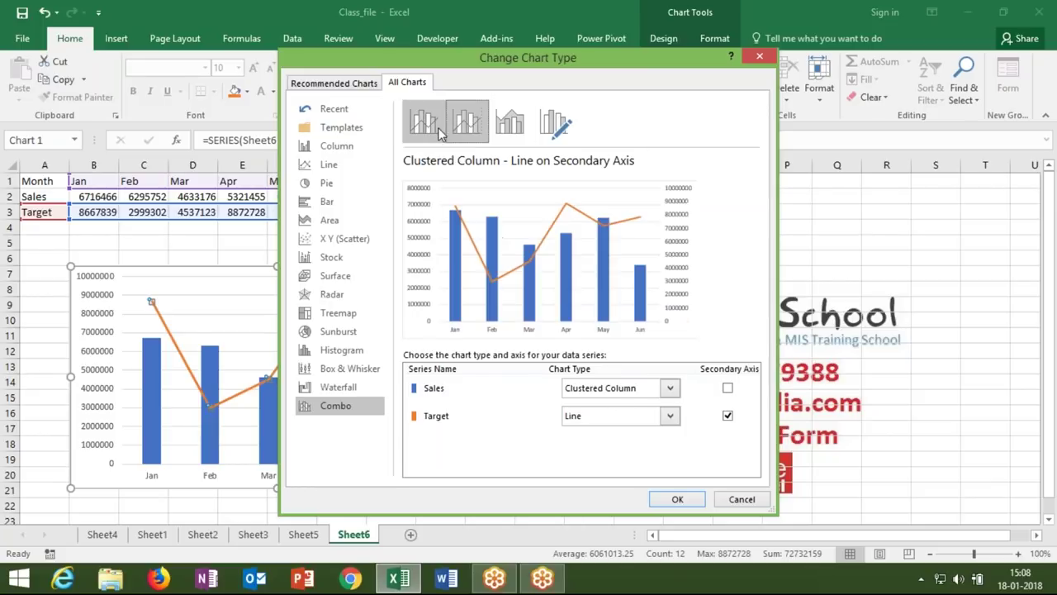
left_click(424, 124)
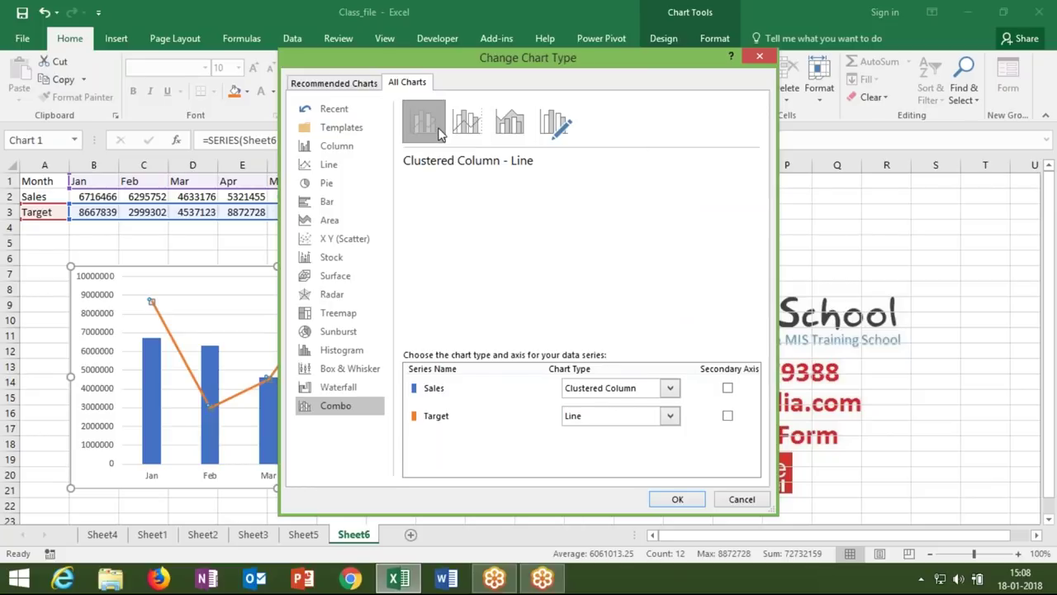
left_click(678, 501)
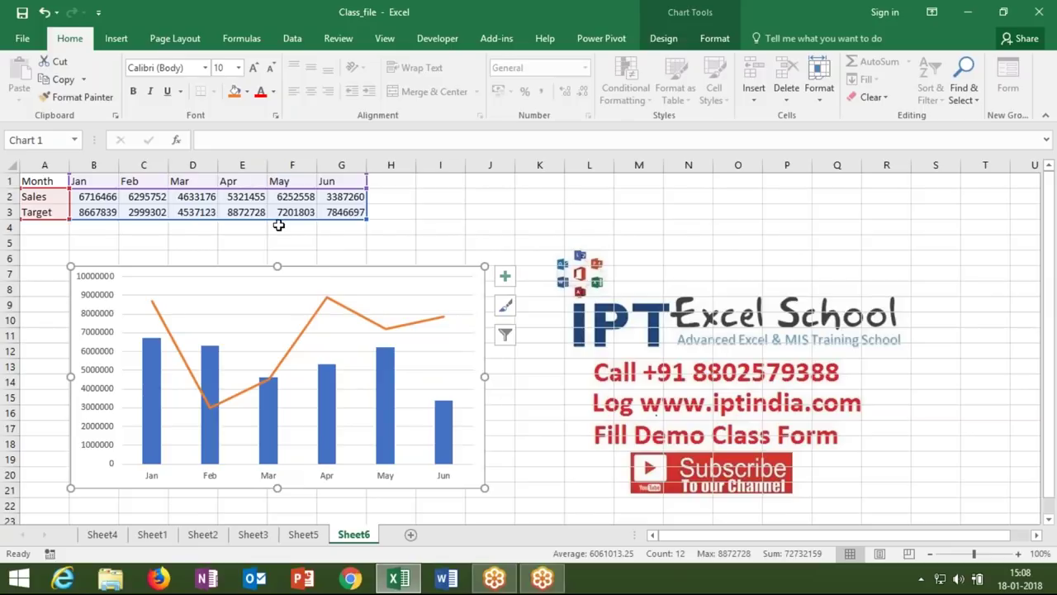
Enter Target percentages 40%, 50%, 30%, 47%, 80%, 90% in B3:G3
left_click(99, 212)
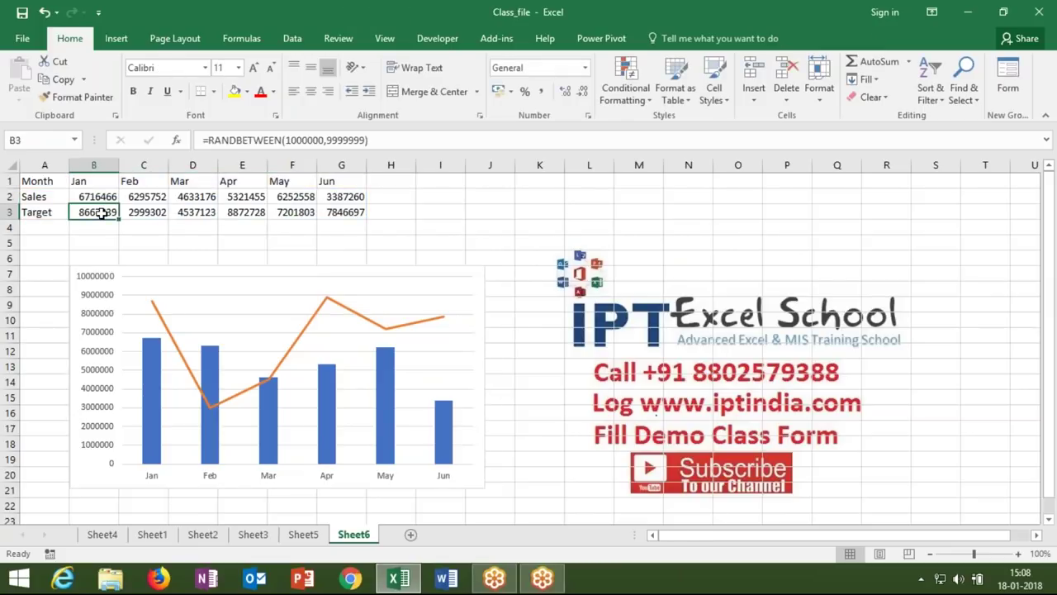
type("40")
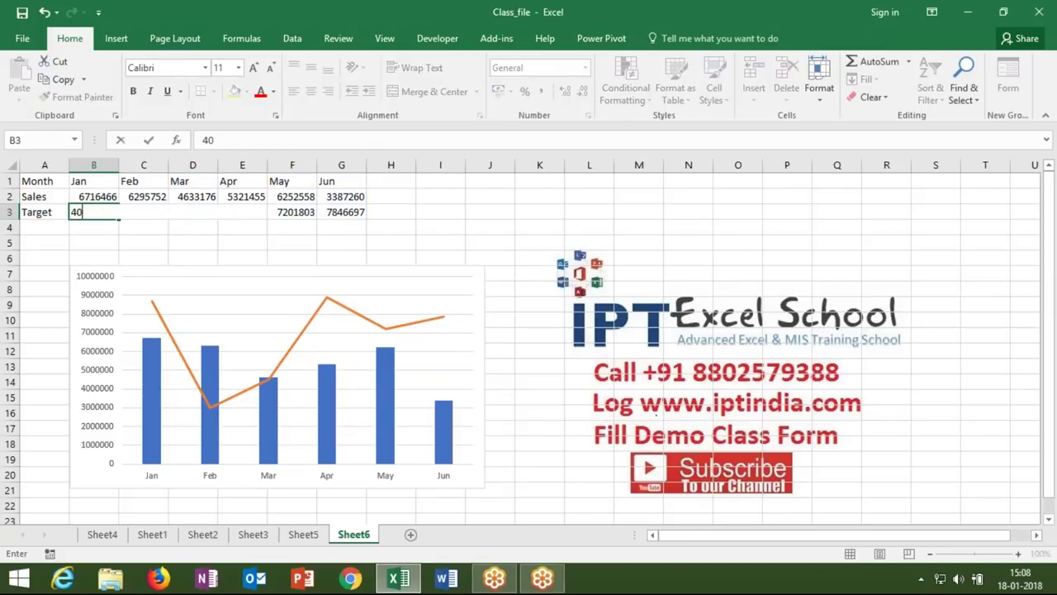
type("%")
key("ctrl+Return")
left_click(144, 213)
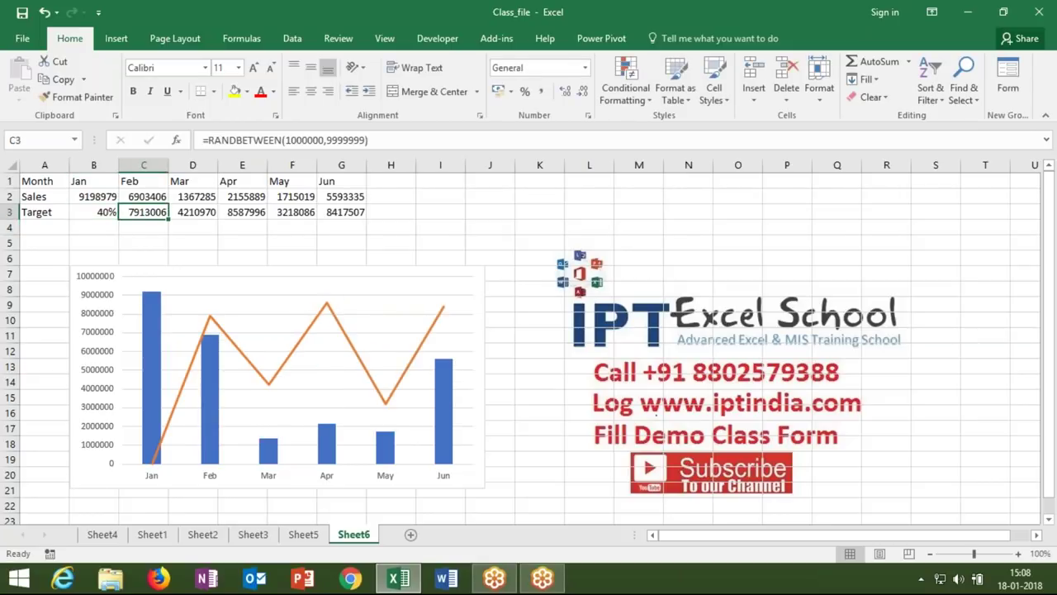
type("50%")
key("Tab")
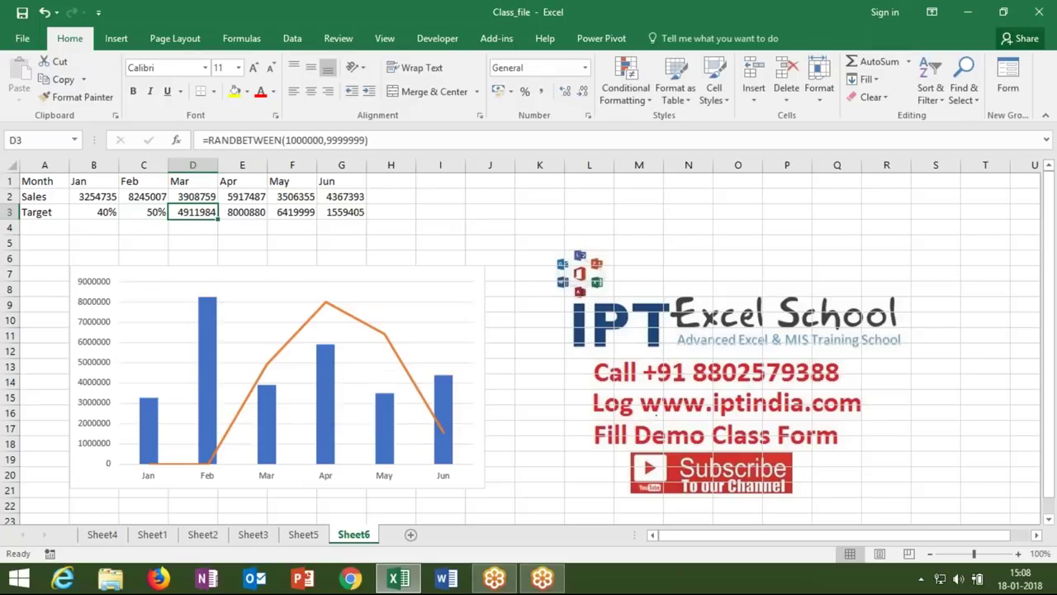
type("30%")
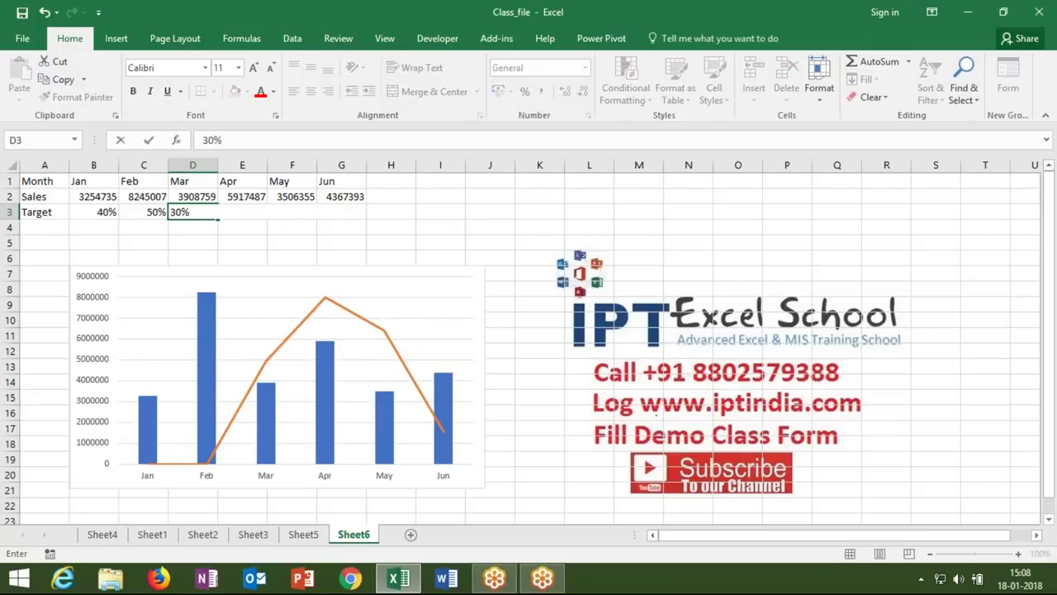
key("Tab")
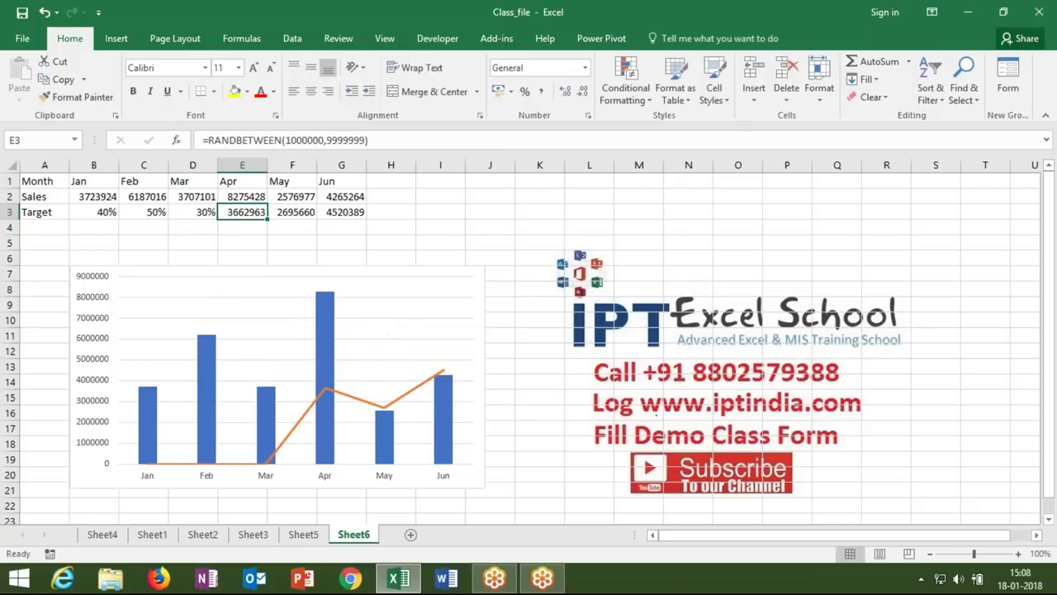
type("47%")
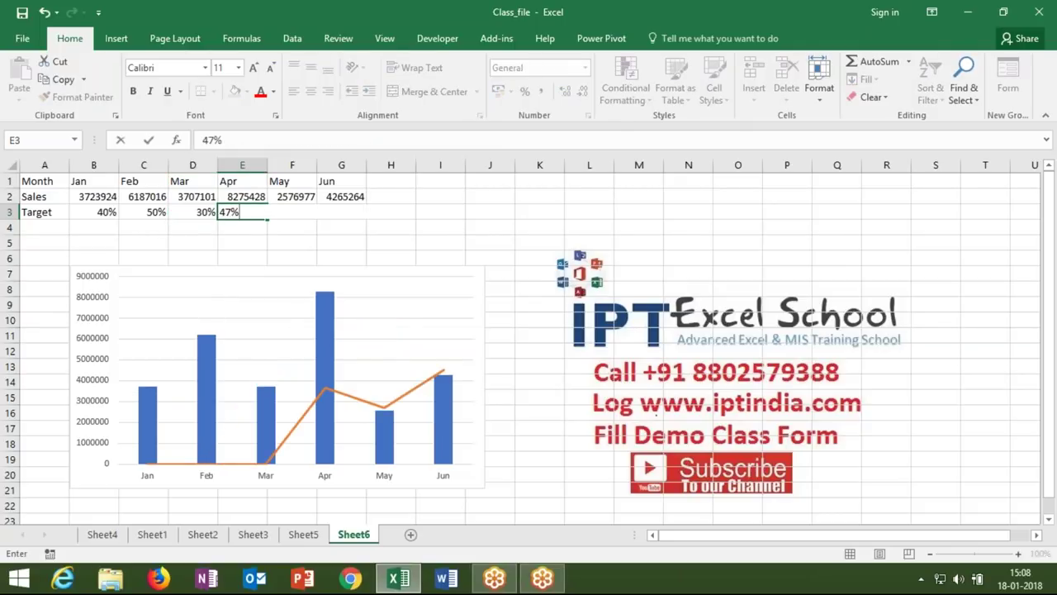
key("Tab")
type("80")
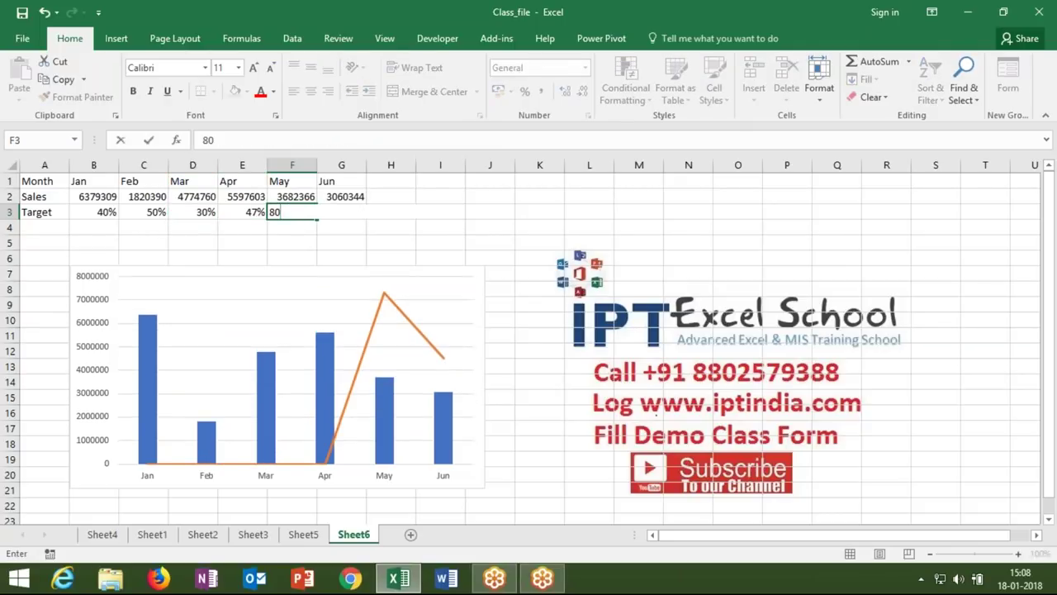
type("%")
key("Tab")
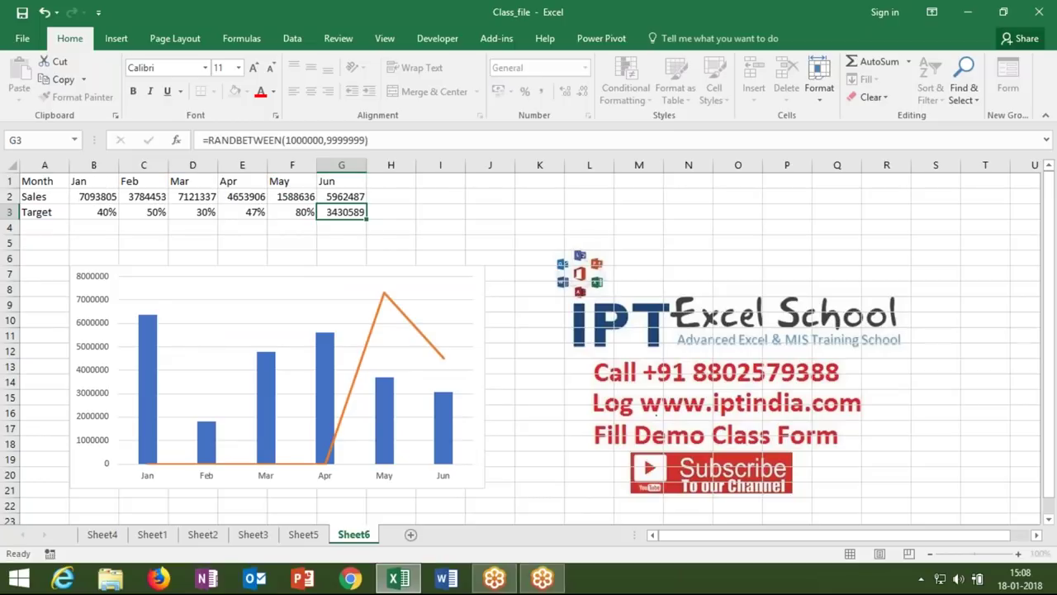
type("90%")
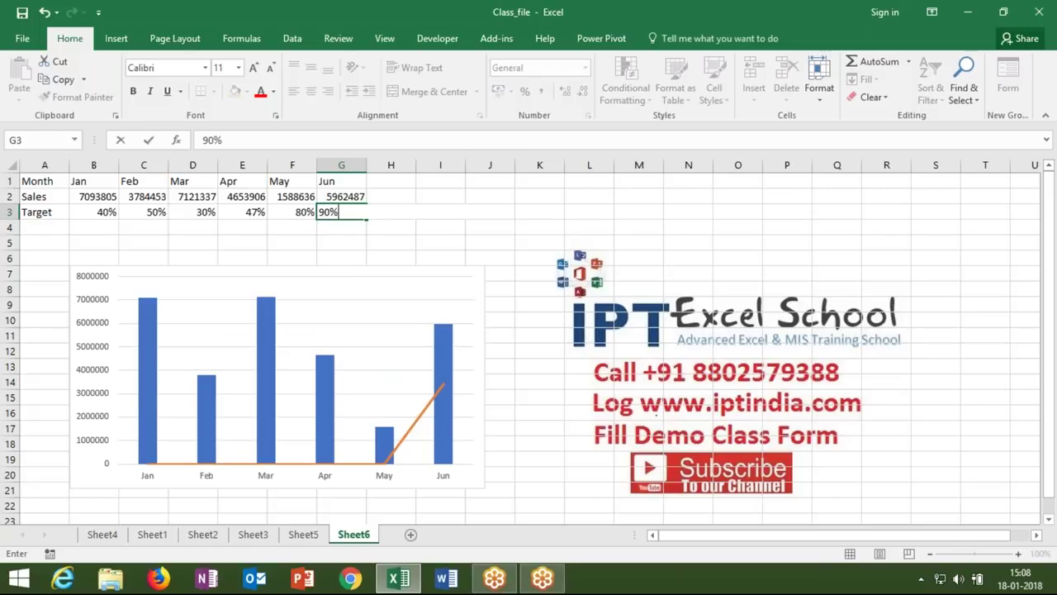
key("Return")
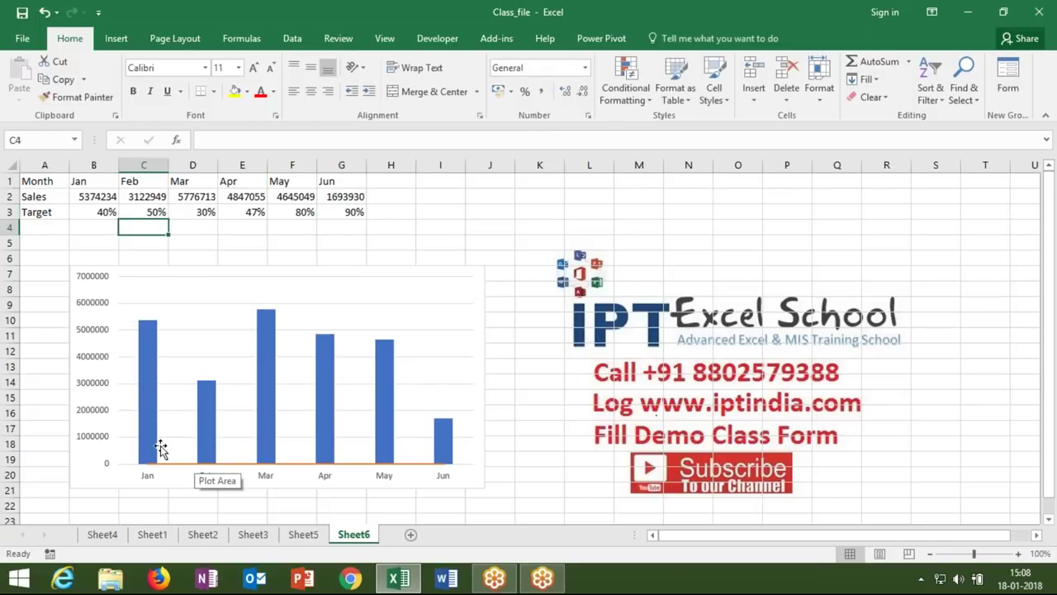
Undo the accidental General number format on B3, keeping it at 40%
left_click(97, 213)
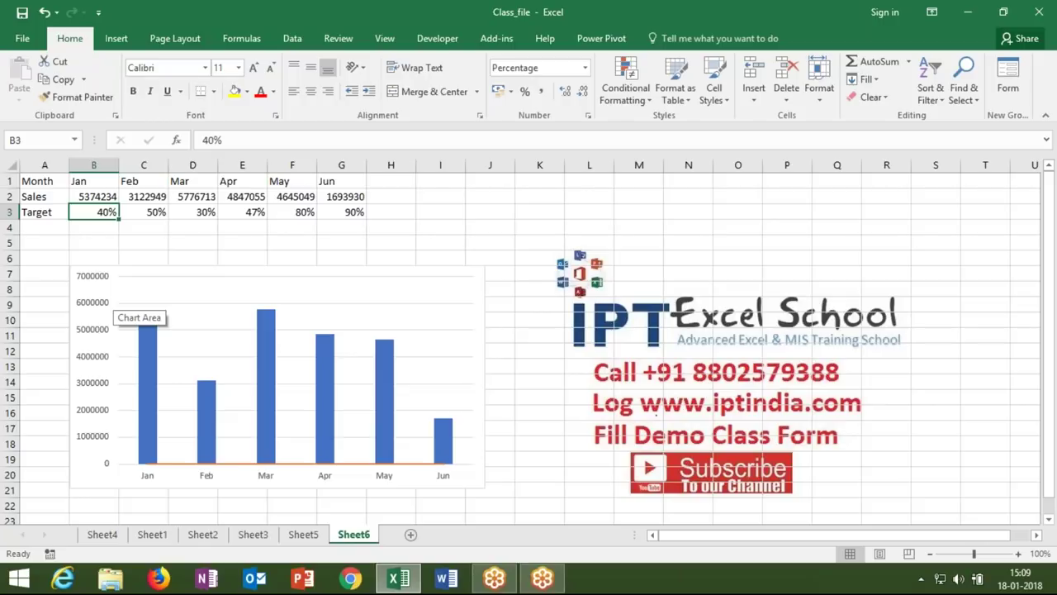
key("ctrl+shift+asciitilde")
key("ctrl+z")
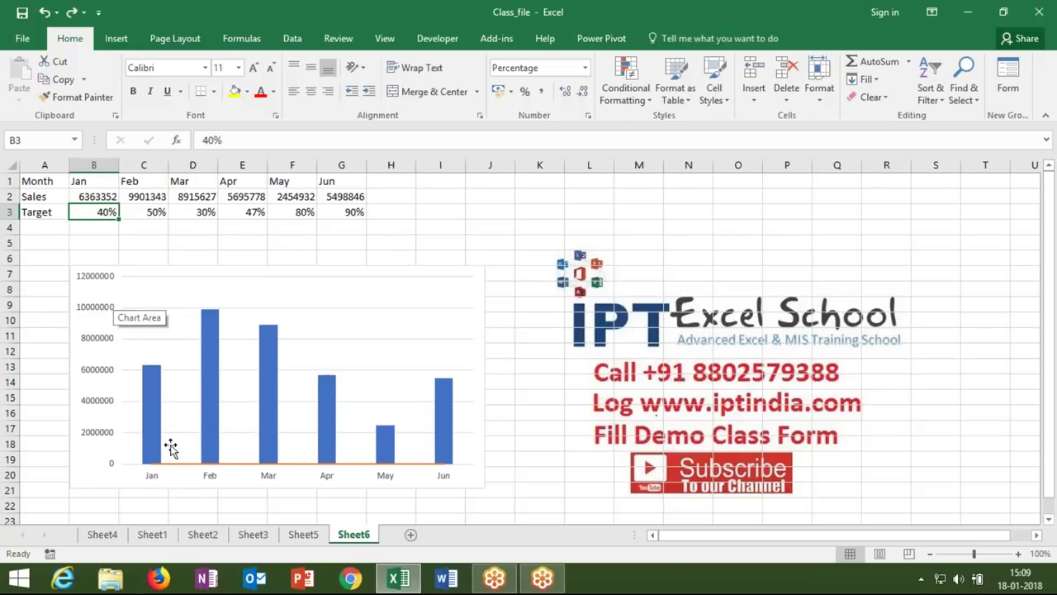
left_click(223, 465)
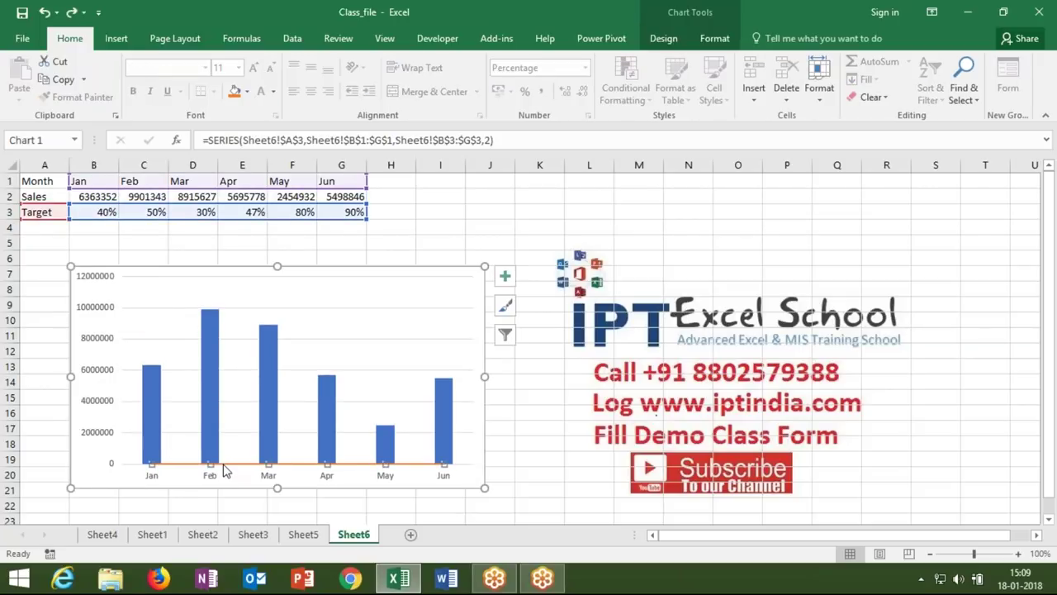
Switch the Target series to a Clustered Column - Line combo with Target on the secondary axis
right_click(223, 467)
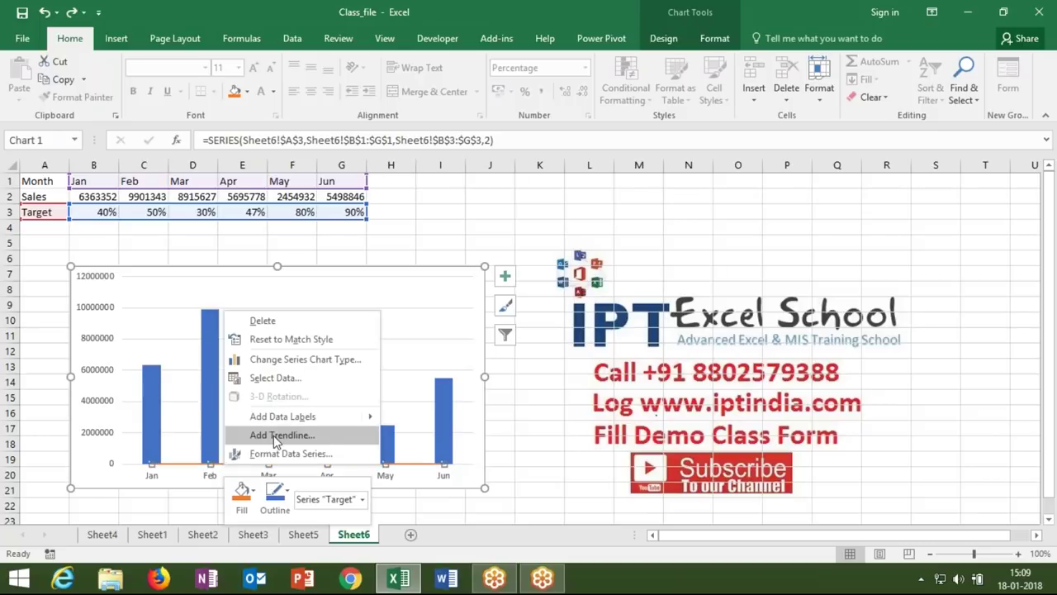
left_click(280, 364)
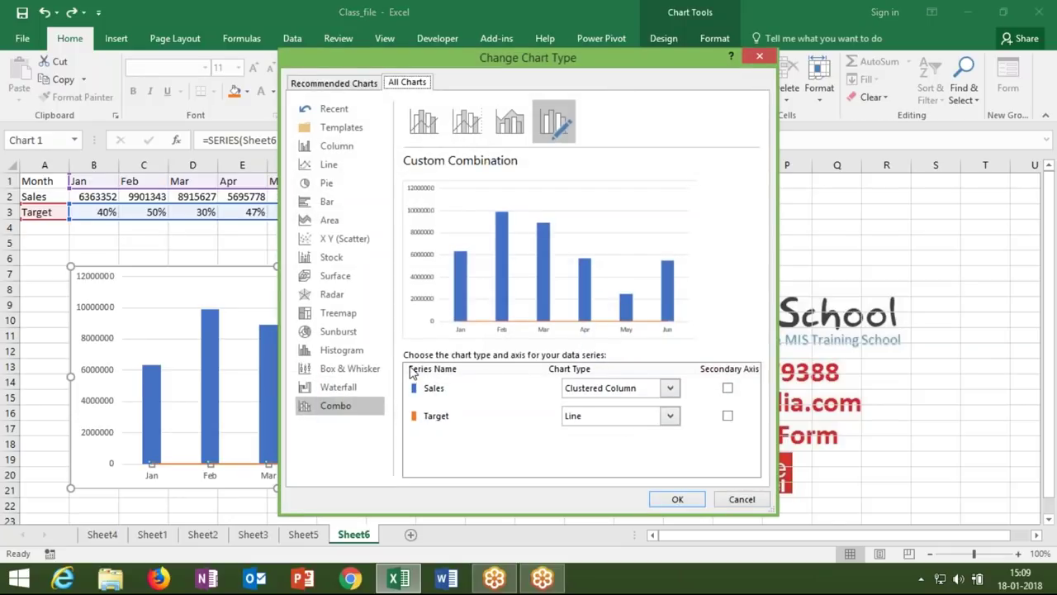
left_click(459, 135)
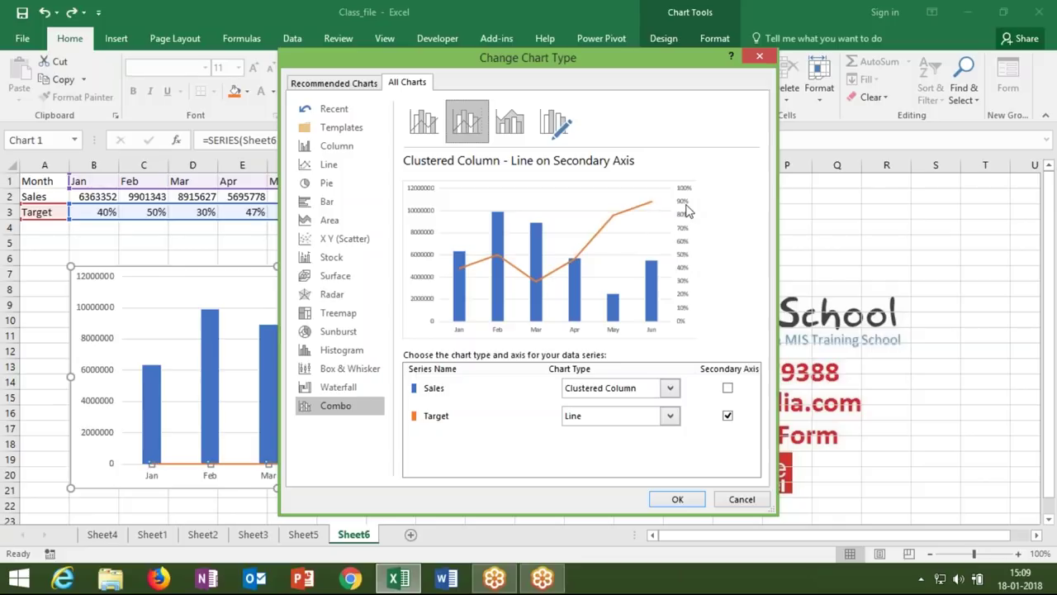
left_click(673, 499)
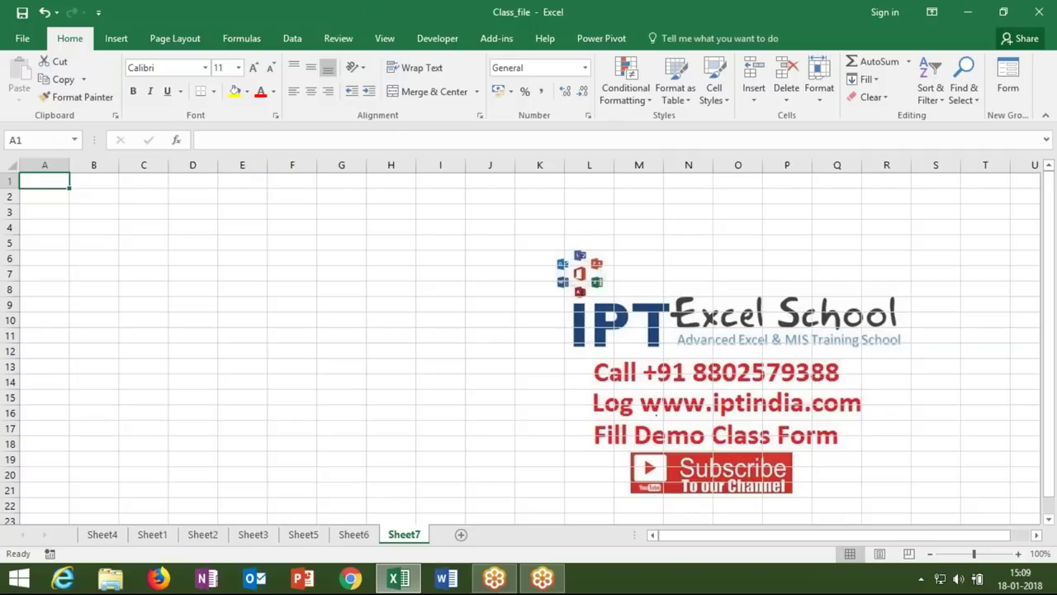
Enter a Banks header in A1 and month headers Jan through May across row 1
type("Banks")
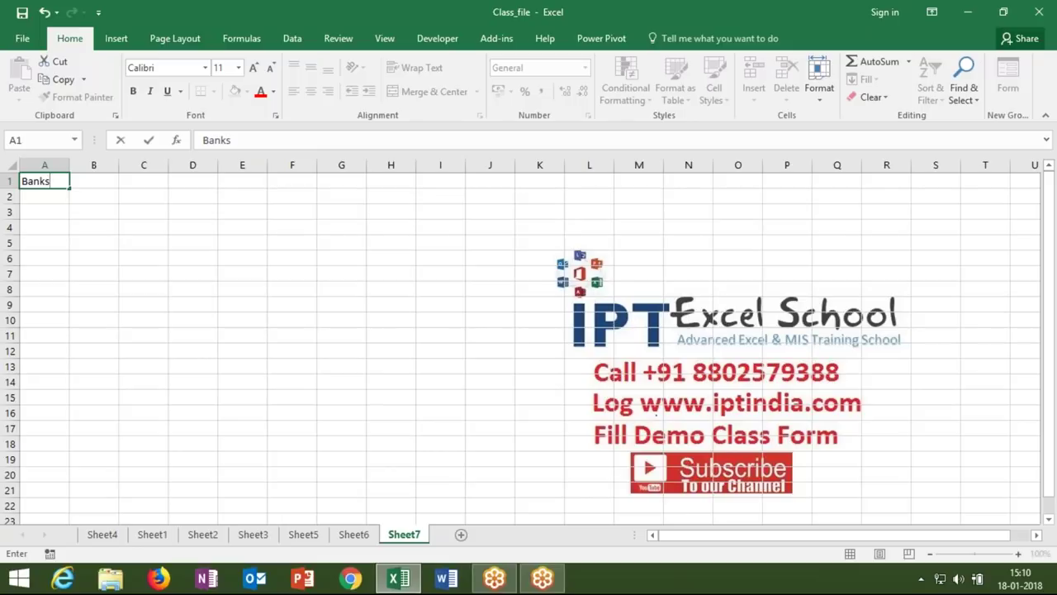
key("Return")
left_click(44, 181)
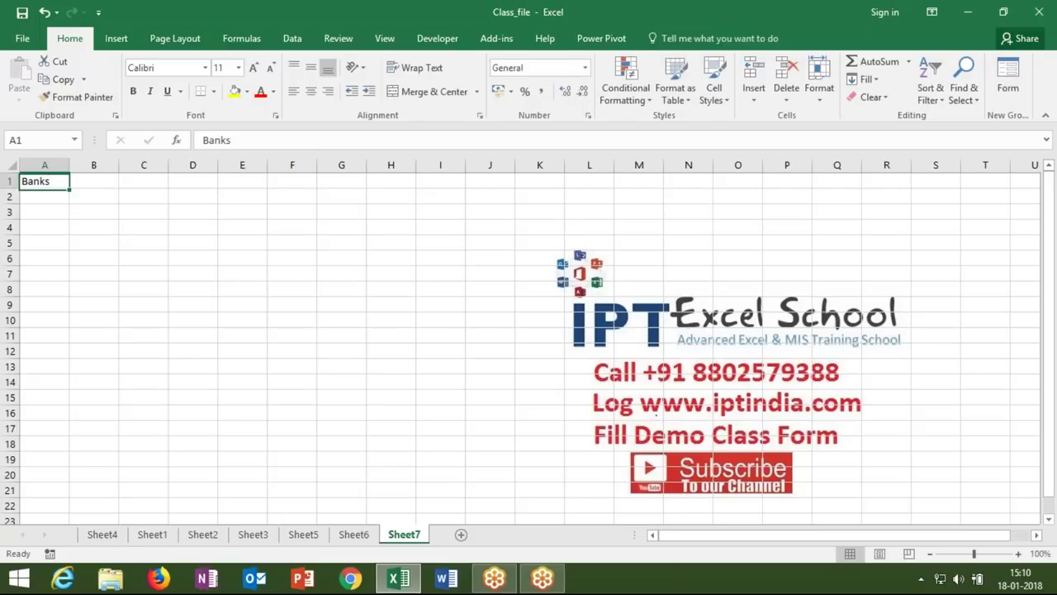
left_click(93, 181)
type("Jan")
key("Return")
left_click(94, 181)
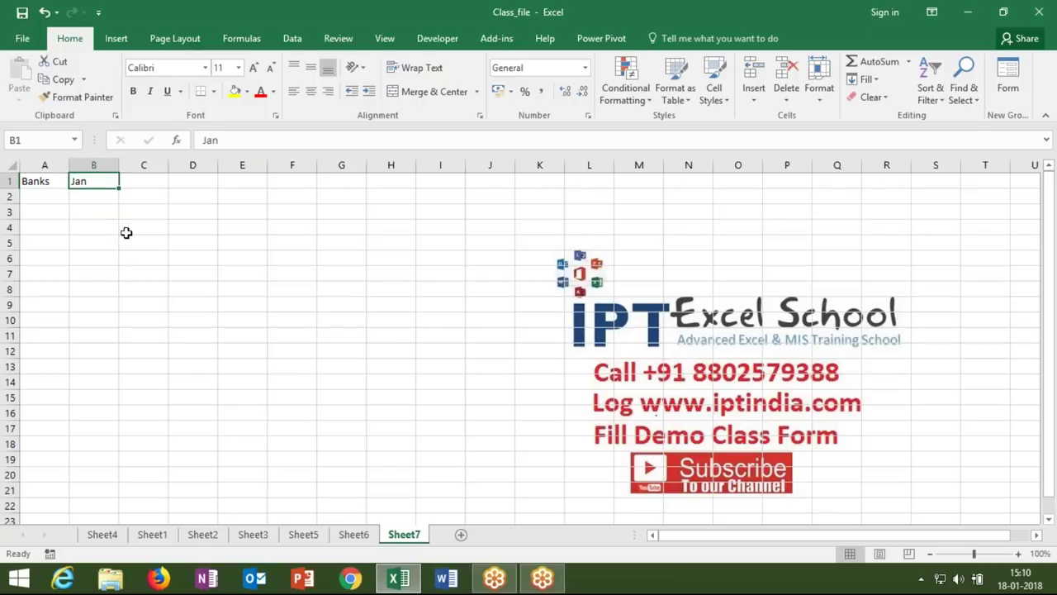
left_click_drag(120, 191, 313, 189)
left_click(36, 199)
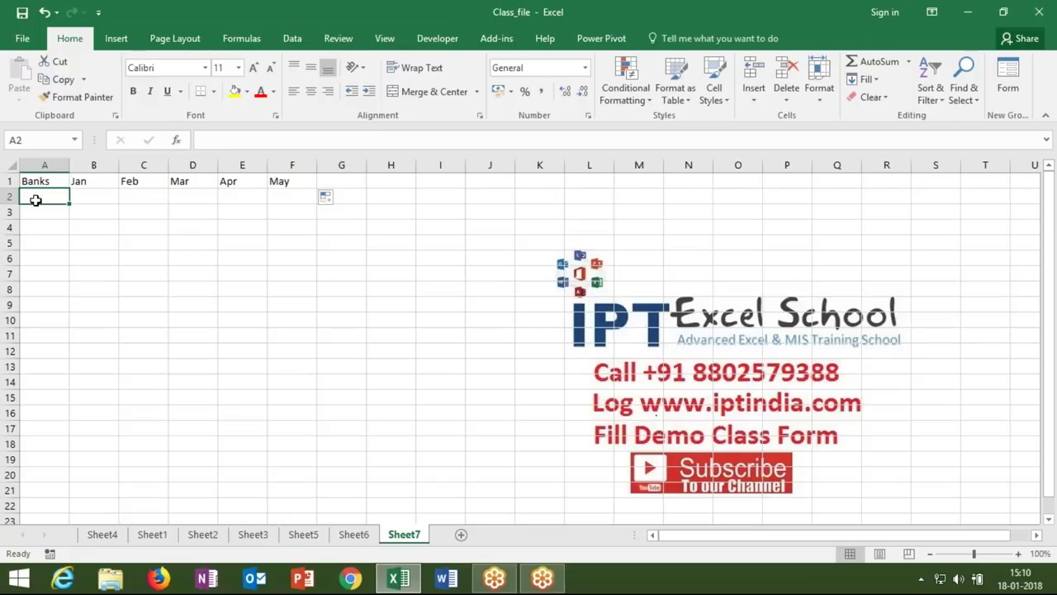
List the banks IDBI, SBI, PNB and HDFC down column A under Banks
type("IDBI")
key("Return")
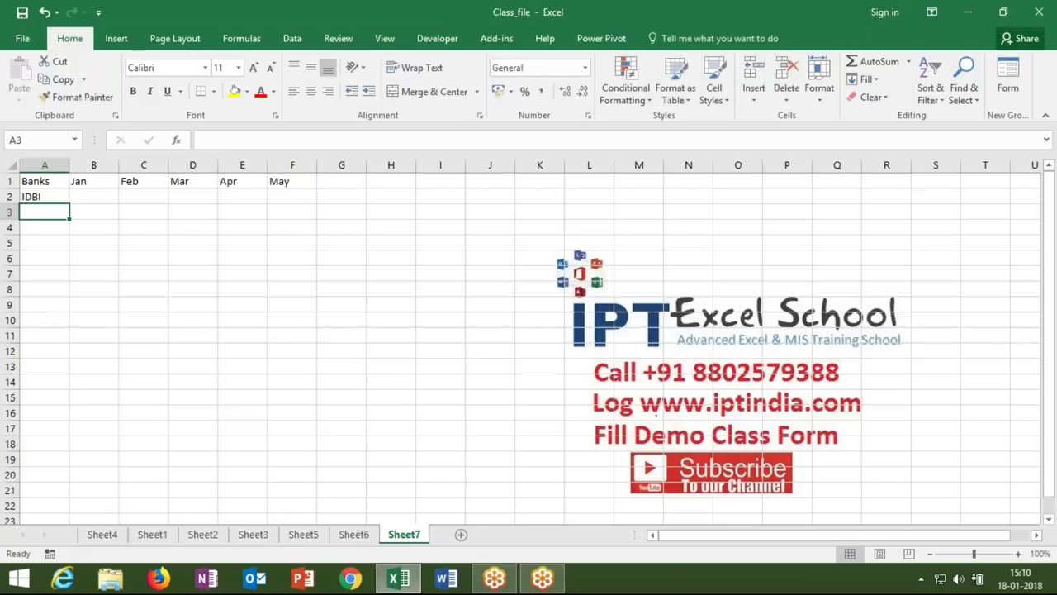
type("SBI")
key("Return")
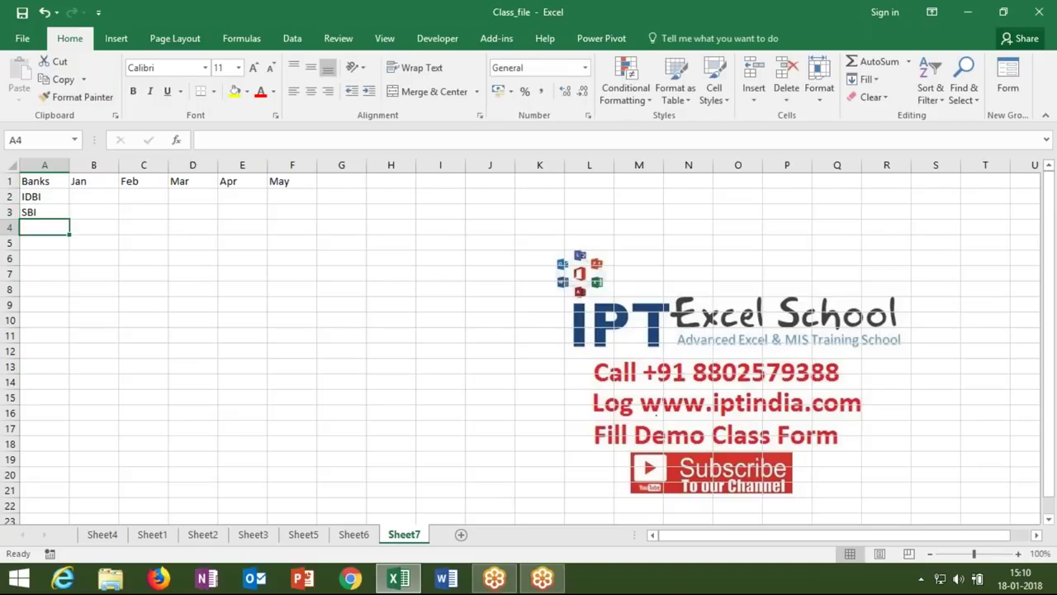
type("PNB")
key("Return")
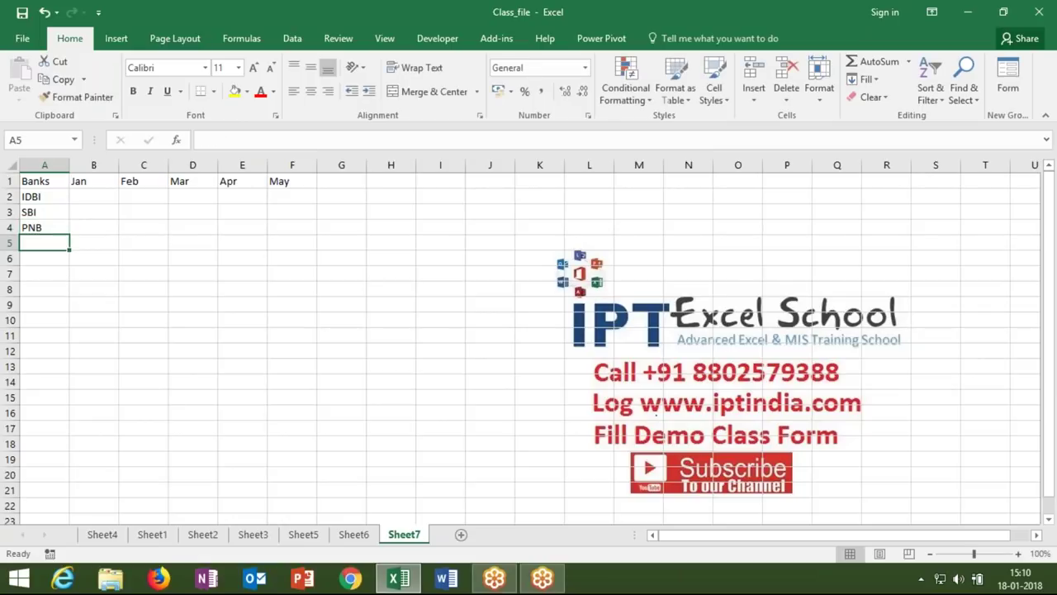
type("HDF")
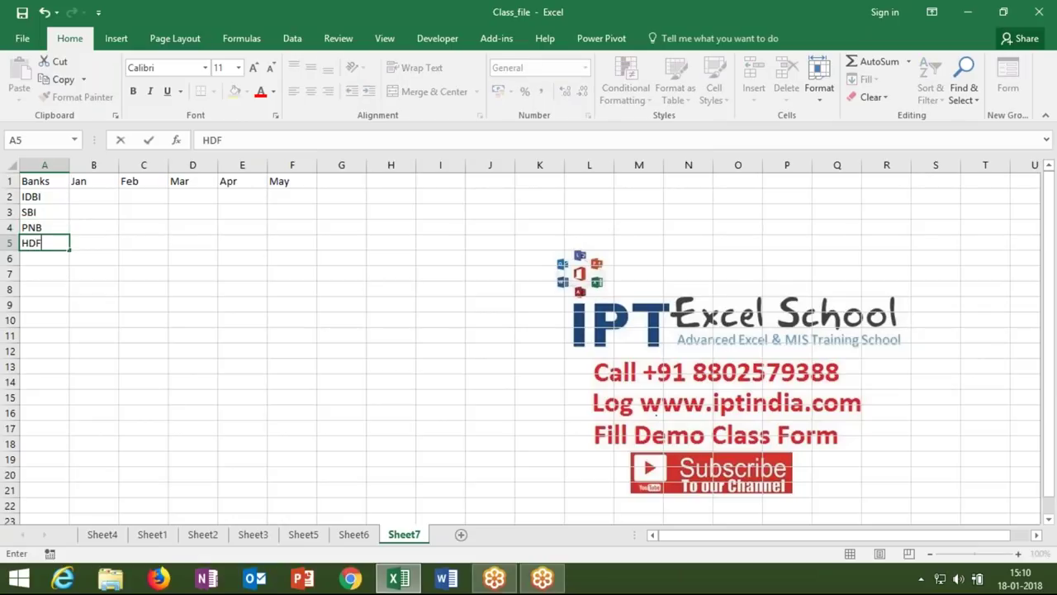
type("C")
key("Return")
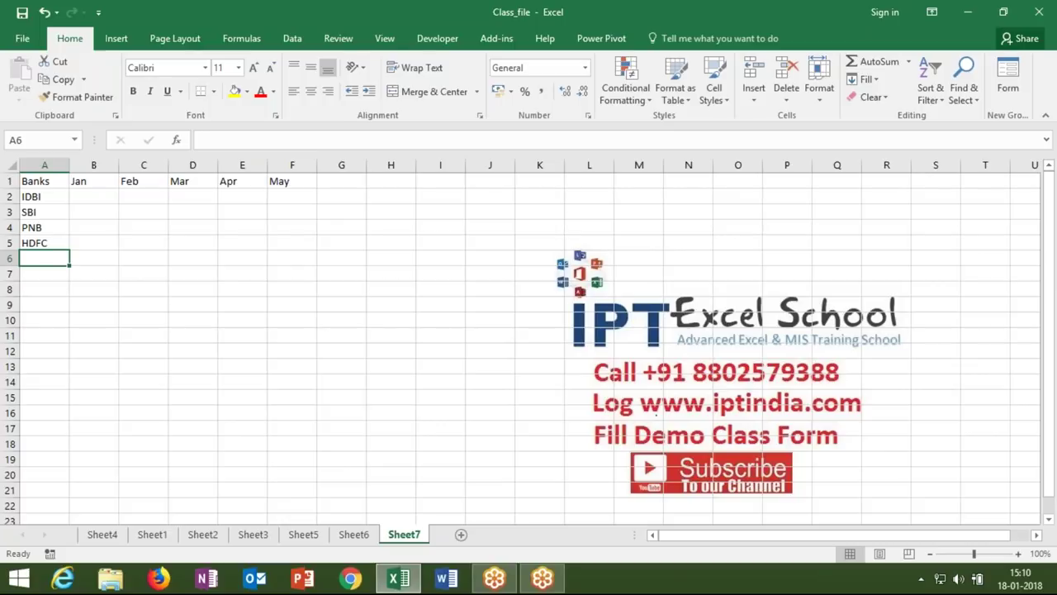
Start a =RANDBETWEEN(10,90) formula in B2 for IDBI's Jan value
left_click(104, 194)
type("=ra")
key("Down")
key("Down")
key("Tab")
type("10,90)")
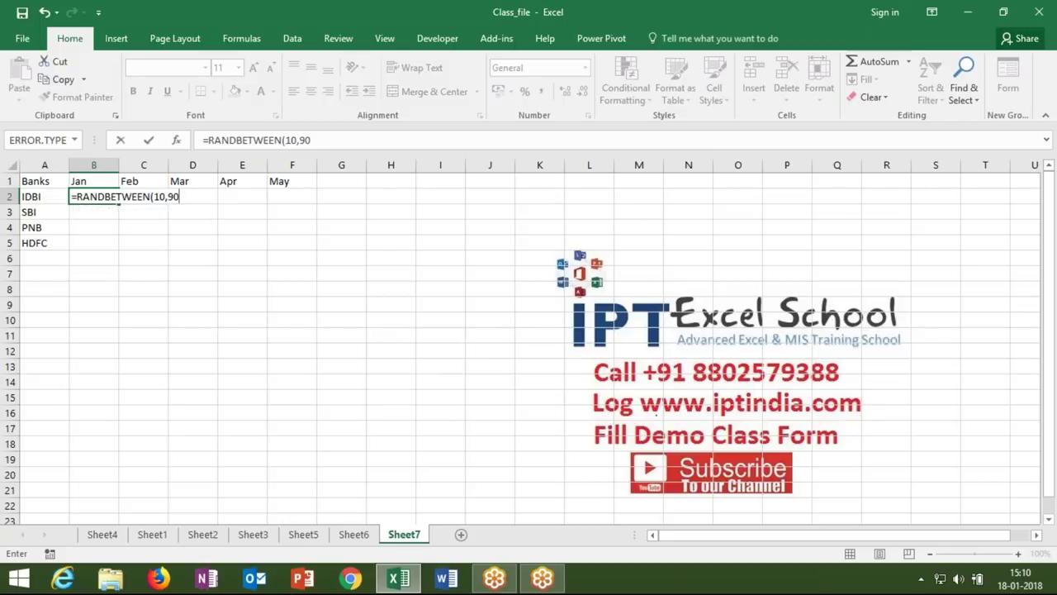
Fill =RANDBETWEEN(10,90) across B2:F5, then paste the results back as fixed values
key("Return")
left_click(94, 196)
key("shift+Right")
key("shift+Right")
key("shift+Right")
key("shift+Right")
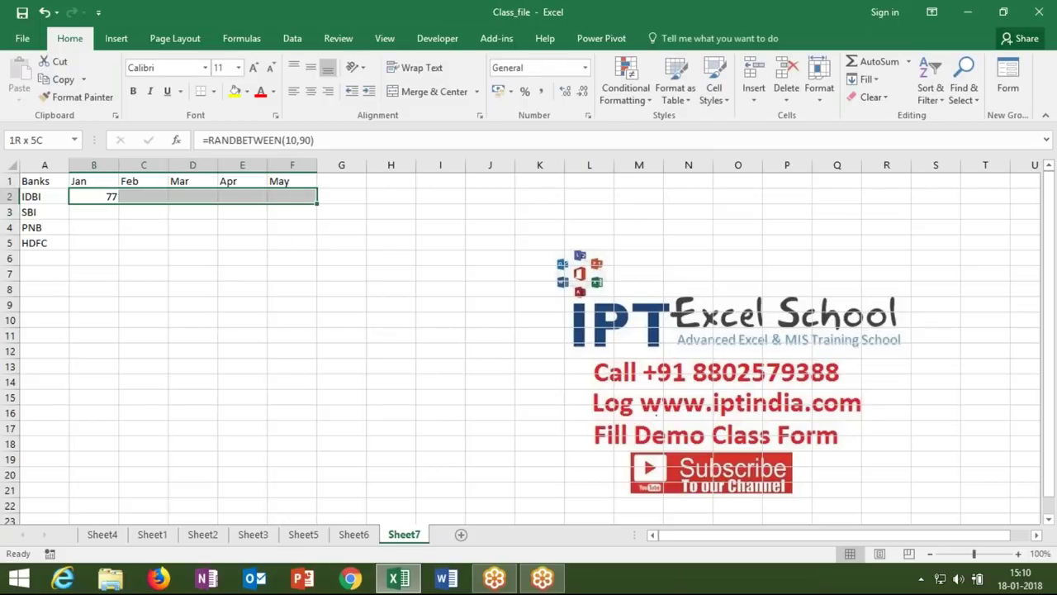
key("shift+Down")
key("shift+Down")
key("shift+Down")
key("ctrl+v")
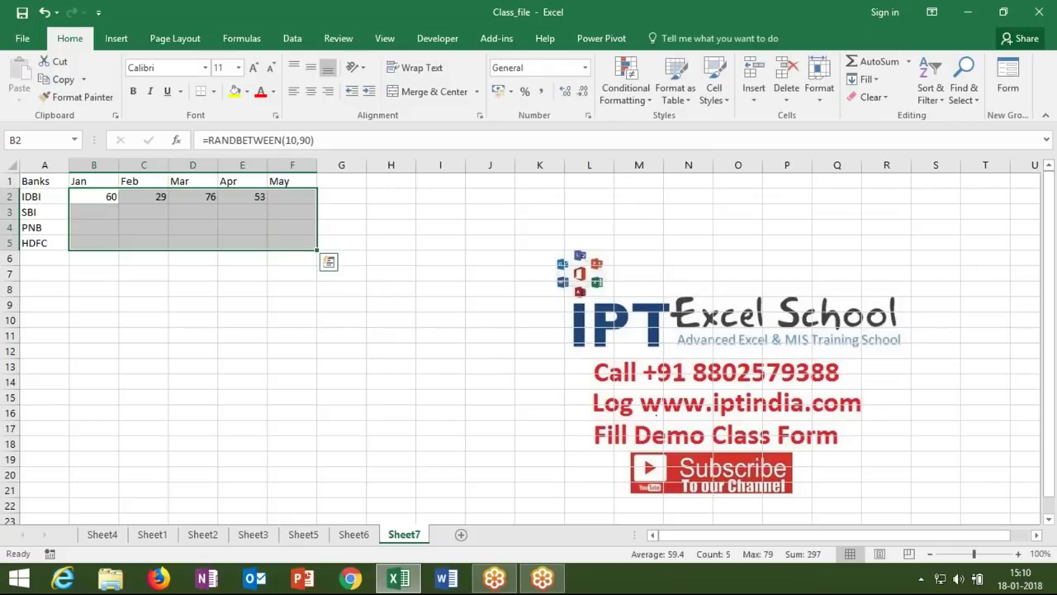
key("ctrl+c")
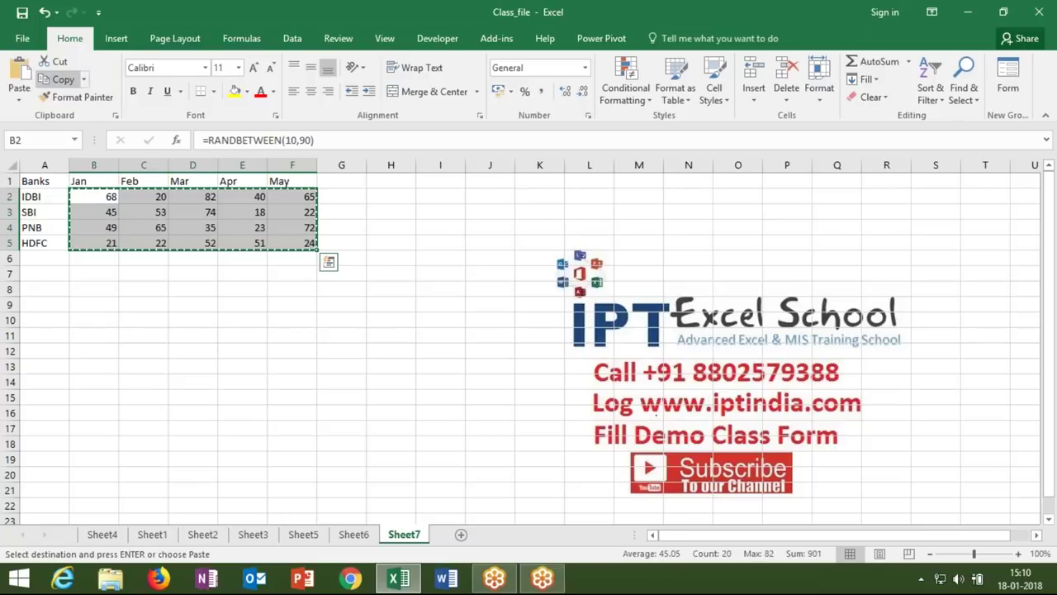
left_click(20, 100)
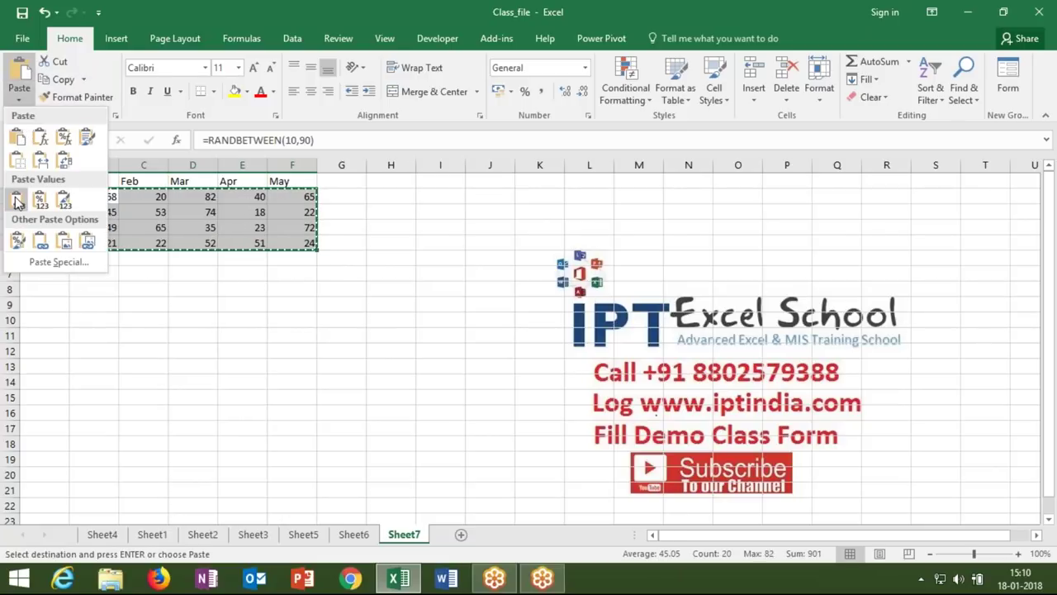
left_click(16, 199)
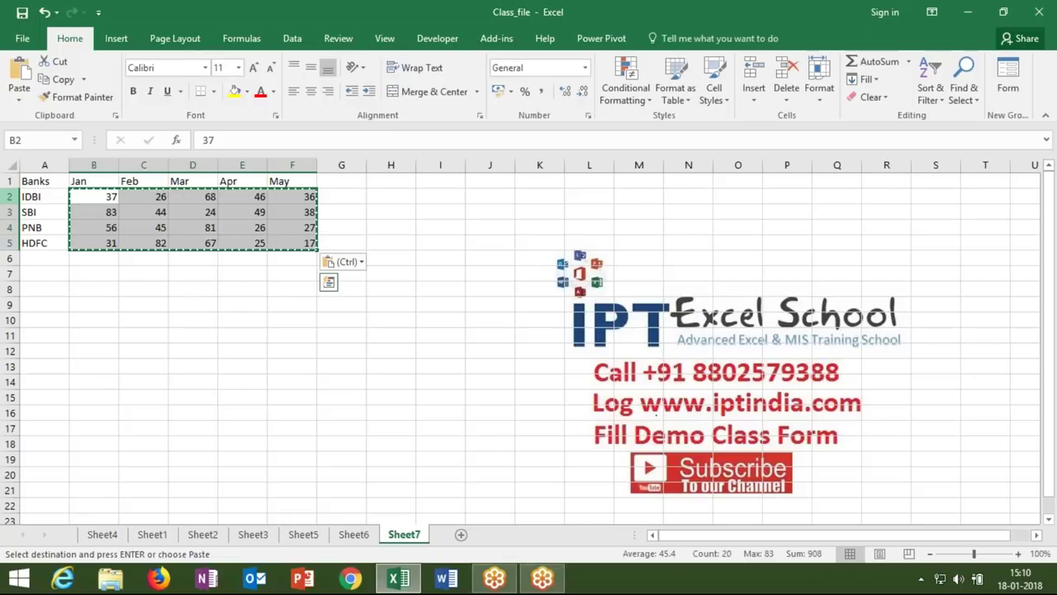
key("Escape")
Select the bank table from Banks through Apr and apply Ctrl+T
left_click_drag(36, 196, 216, 232)
left_click_drag(47, 177, 256, 225)
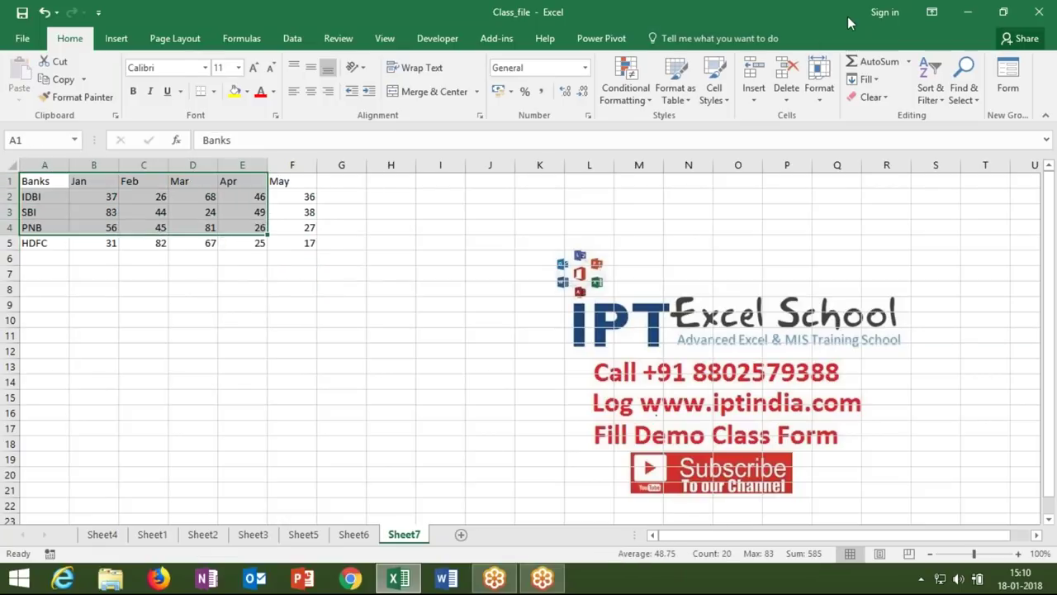
key("ctrl+t")
Insert a clustered column chart of A1:F5, move it below the table and widen it toward column K
mouse_move(33, 181)
left_mouse_down()
mouse_move(99, 181)
mouse_move(299, 239)
left_mouse_up()
left_click(120, 38)
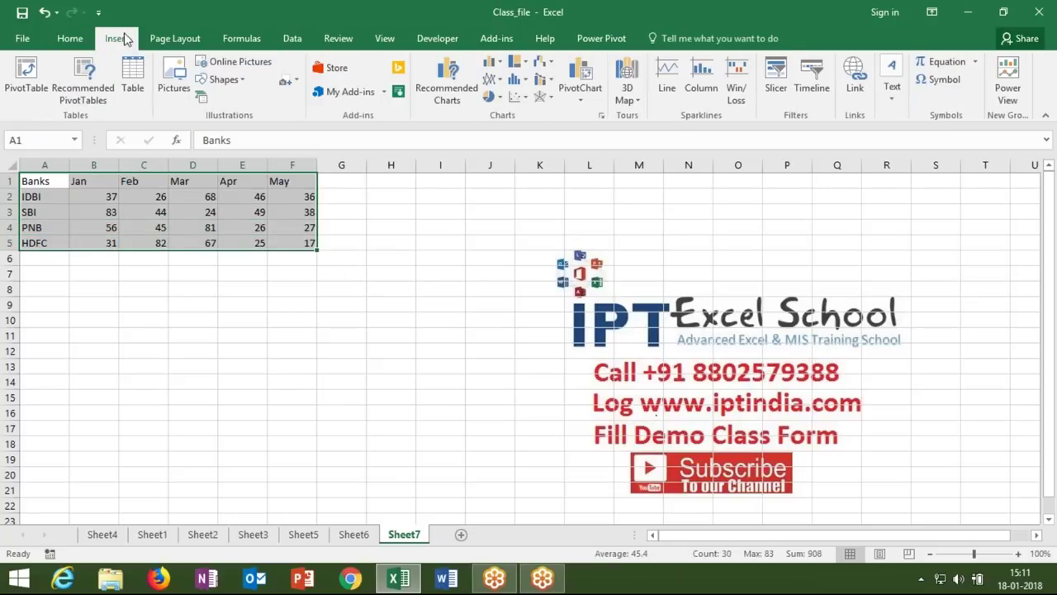
left_click(496, 65)
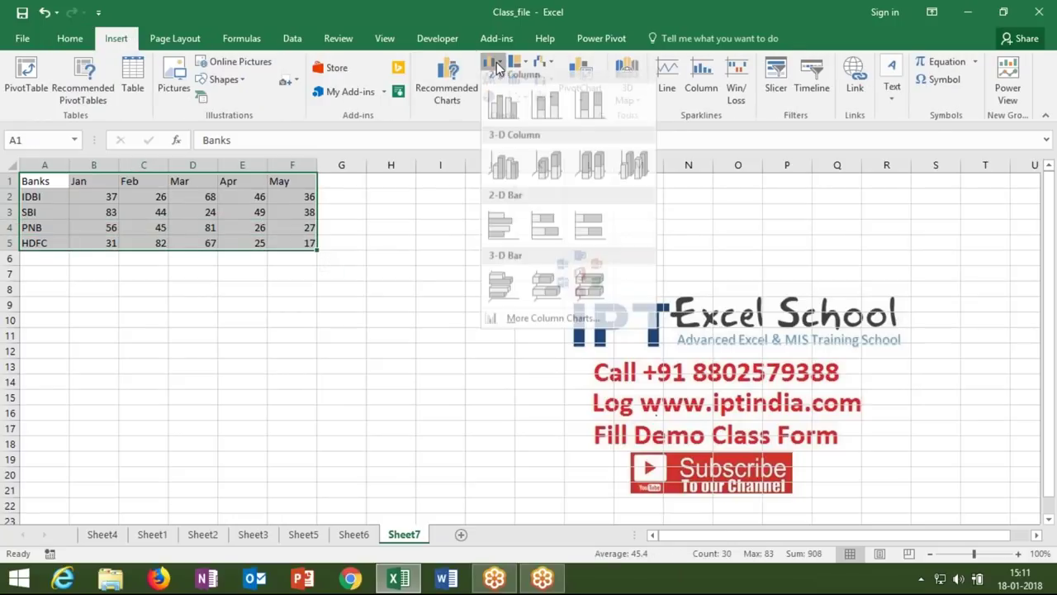
left_click(498, 139)
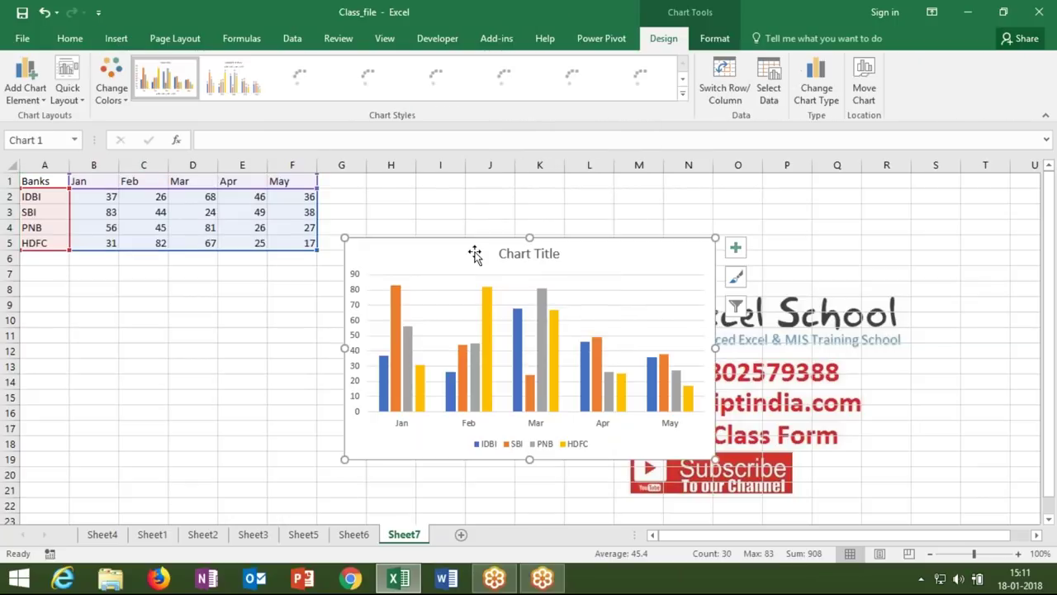
mouse_move(474, 252)
left_mouse_down()
mouse_move(465, 282)
mouse_move(130, 306)
left_mouse_up()
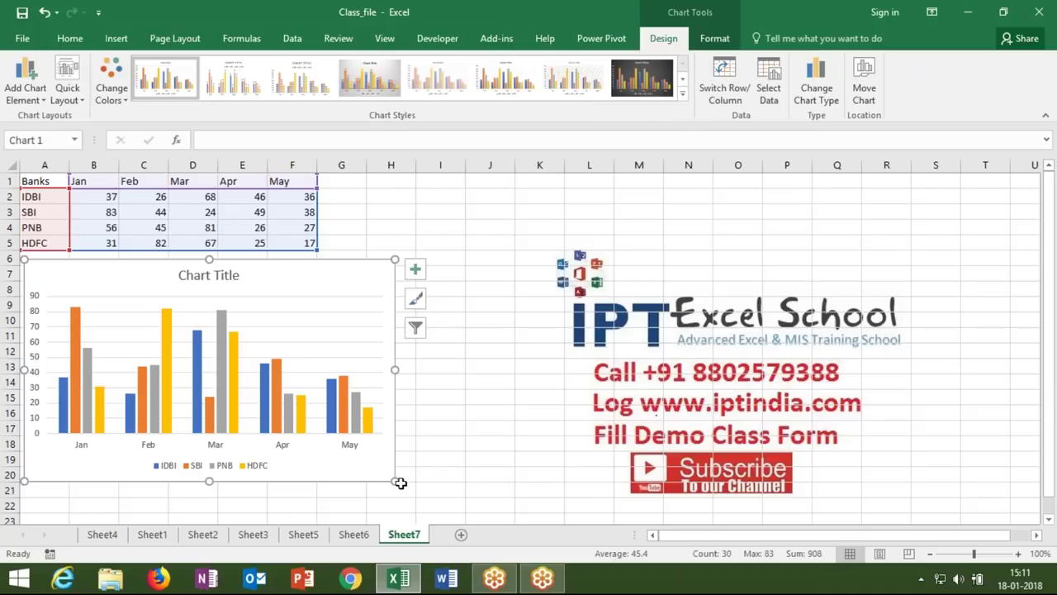
left_click_drag(396, 481, 585, 473)
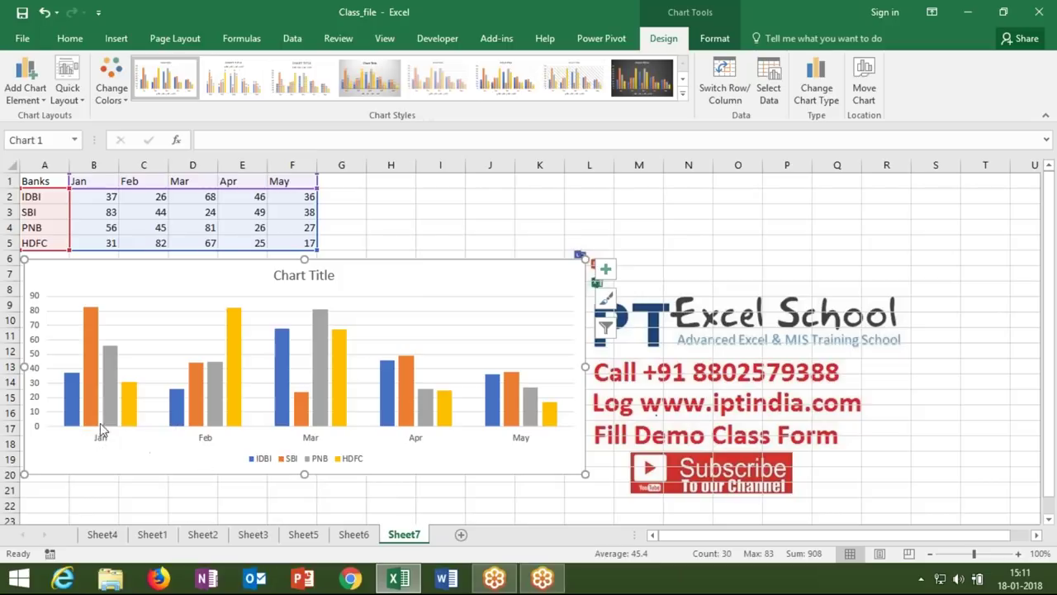
mouse_move(92, 411)
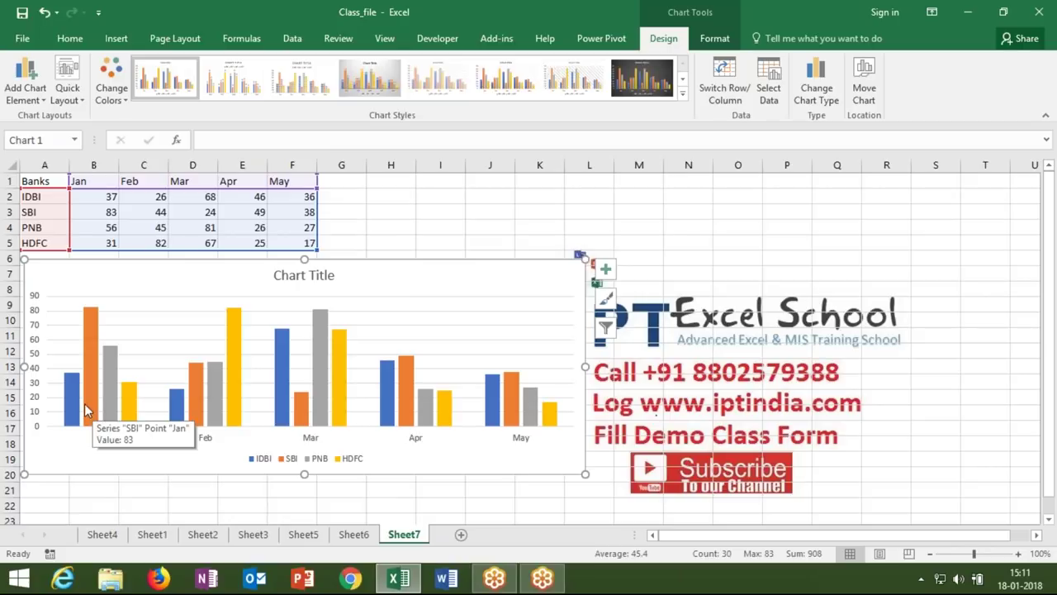
Add data labels to the IDBI columns, showing 37, 26, 68, 46 and 36 for Jan–May
left_click(76, 394)
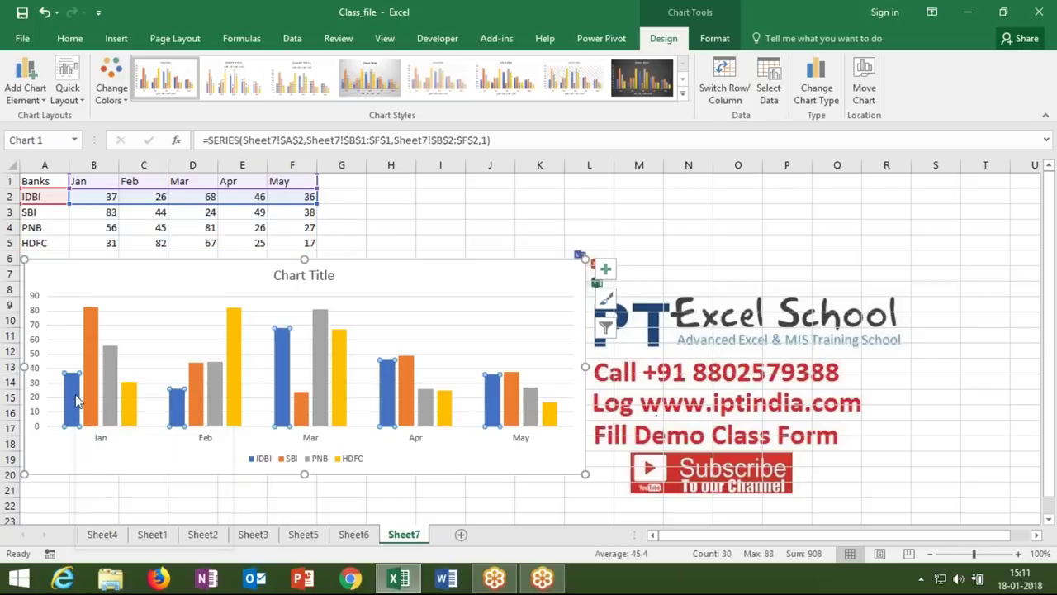
right_click(75, 394)
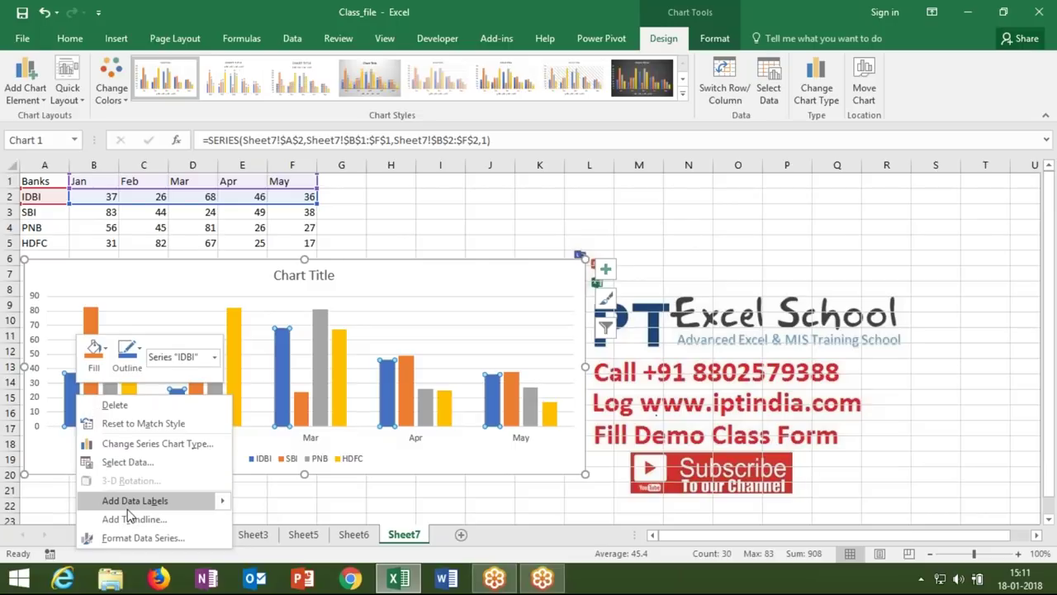
mouse_move(223, 502)
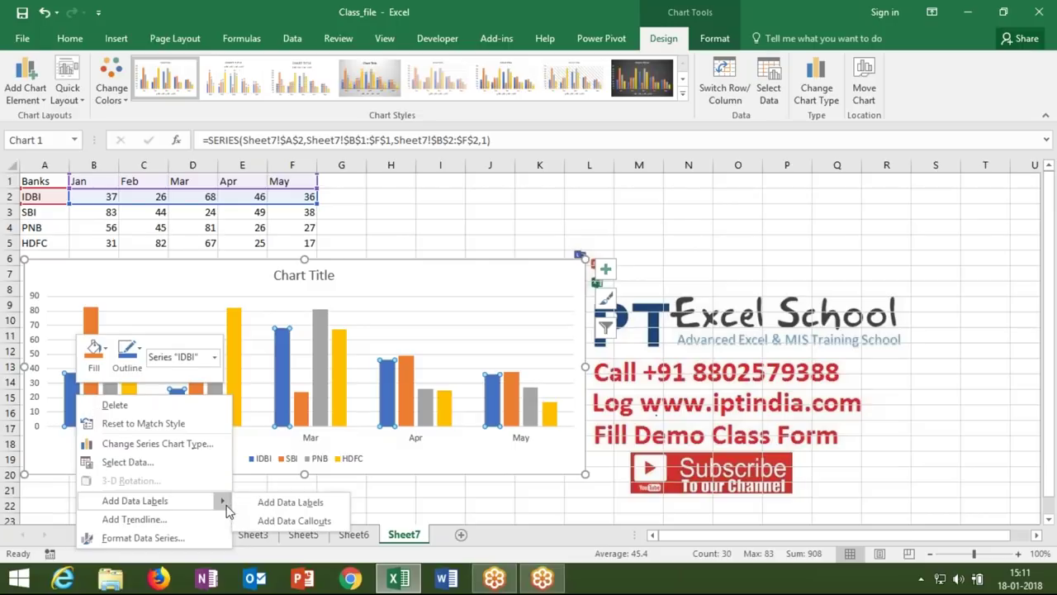
key("Escape")
key("Escape")
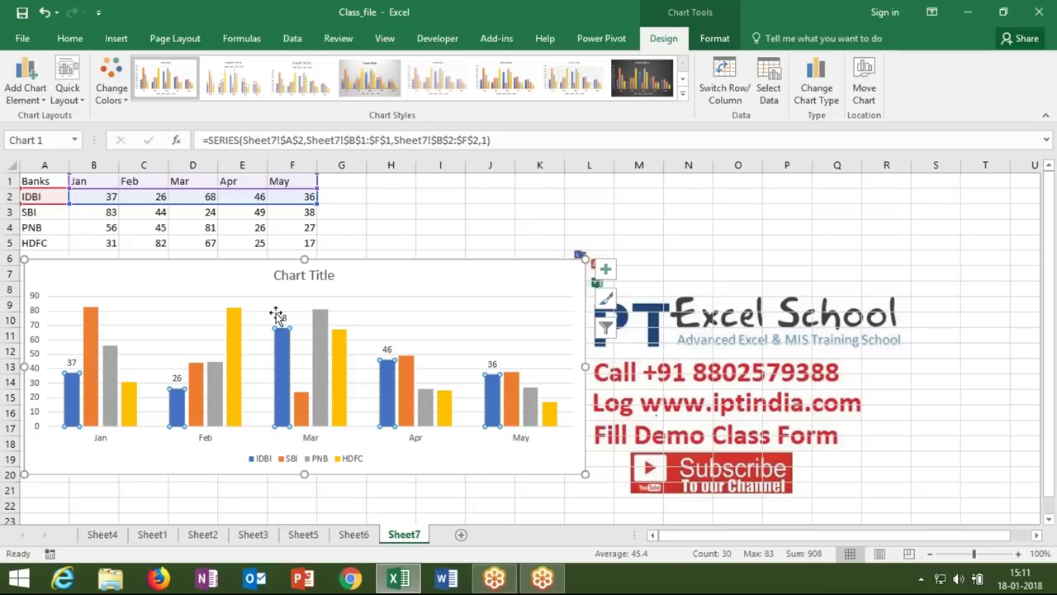
left_click(73, 363)
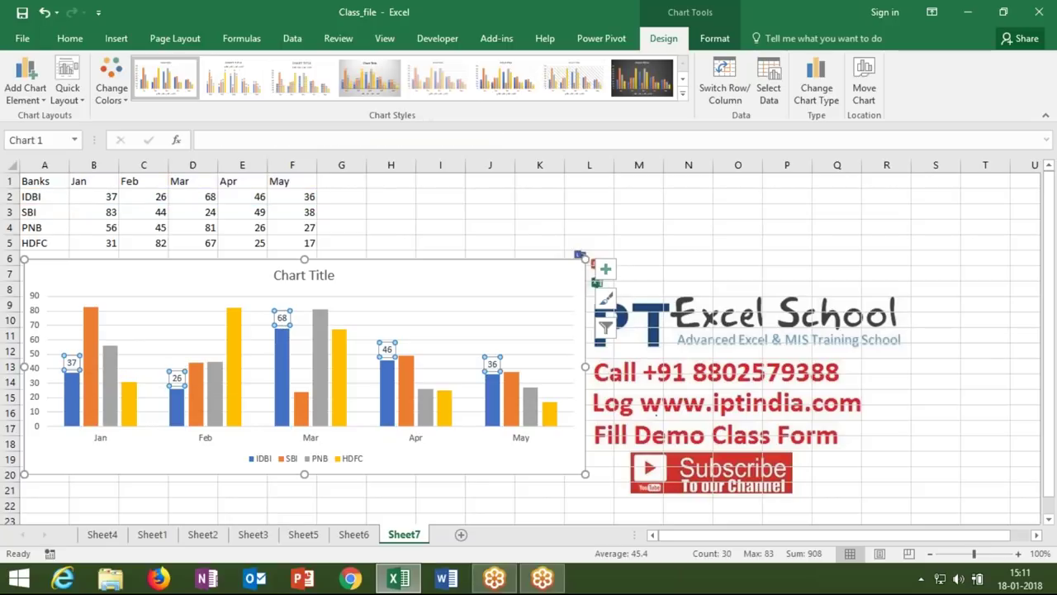
right_click(74, 364)
mouse_move(154, 507)
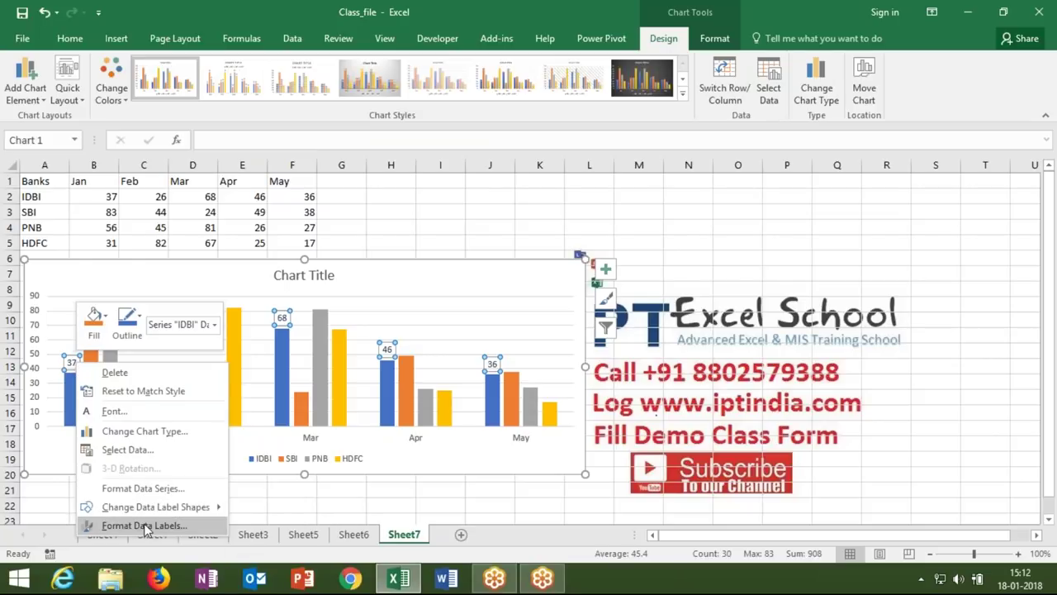
In Format Data Labels, toggle month names on and off and show the series name
left_click(145, 526)
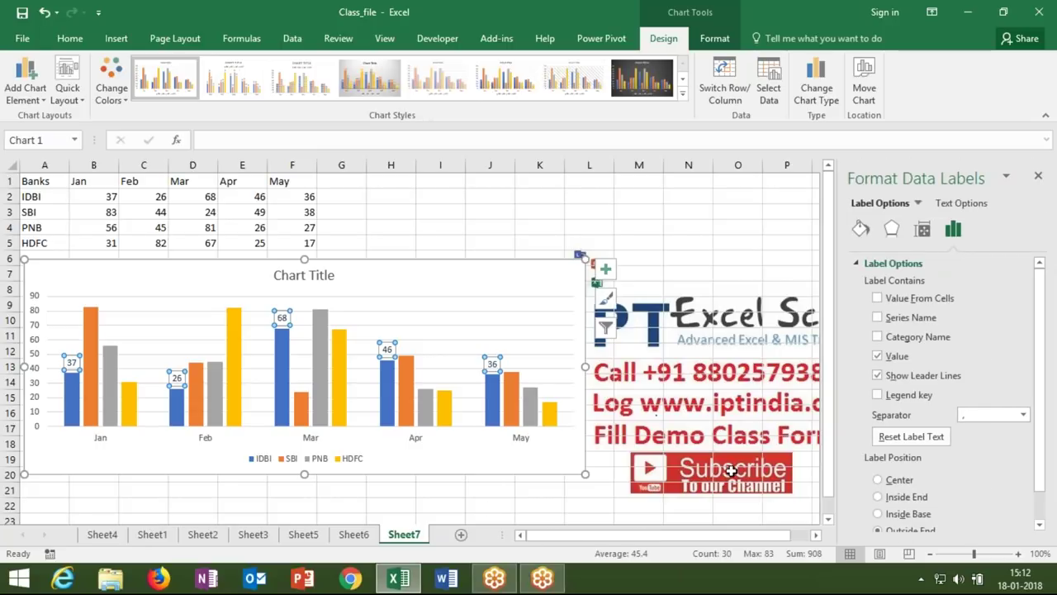
left_click(879, 339)
left_click(878, 338)
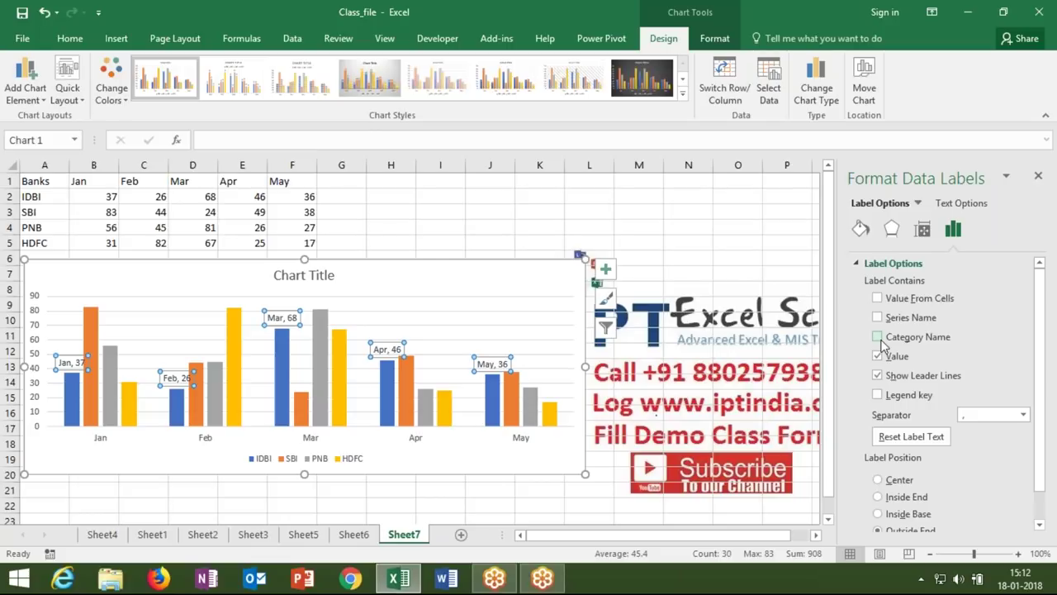
left_click(878, 319)
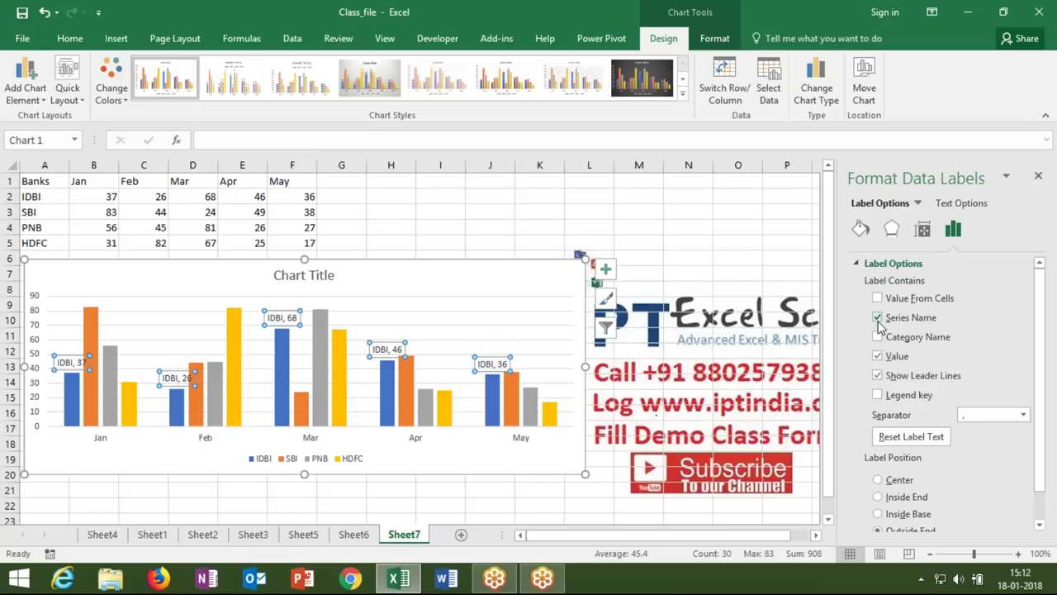
Rotate the IDBI labels 90° and set their vertical alignment to Center Middle
left_click(925, 233)
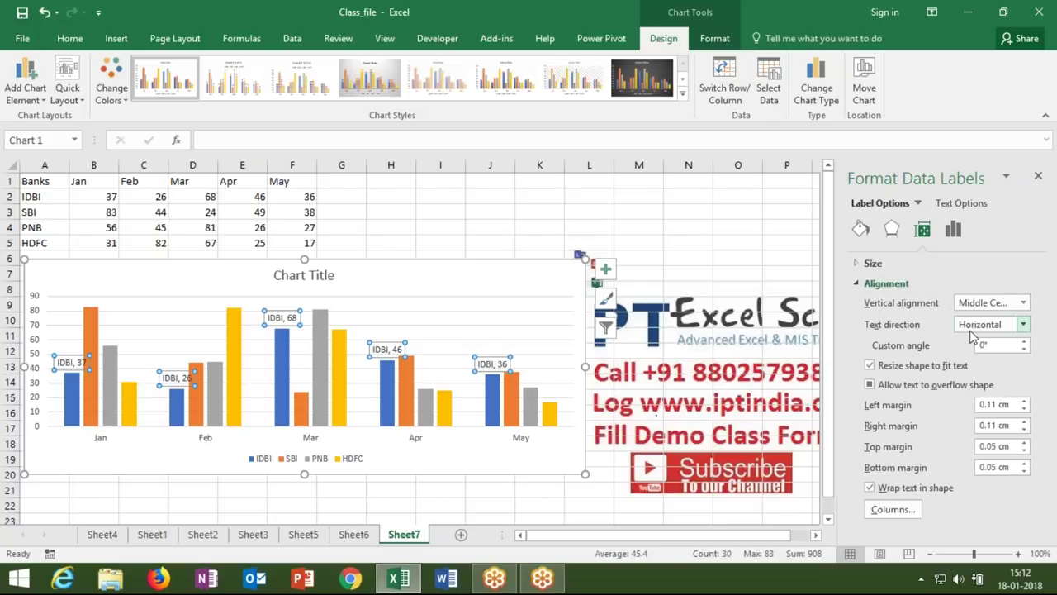
left_click(971, 333)
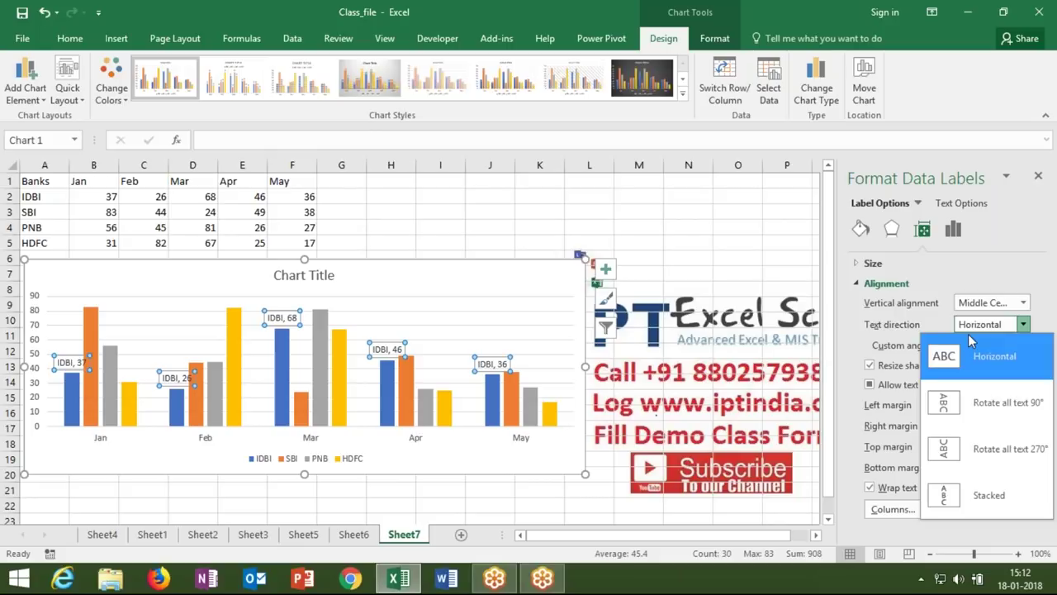
left_click(962, 402)
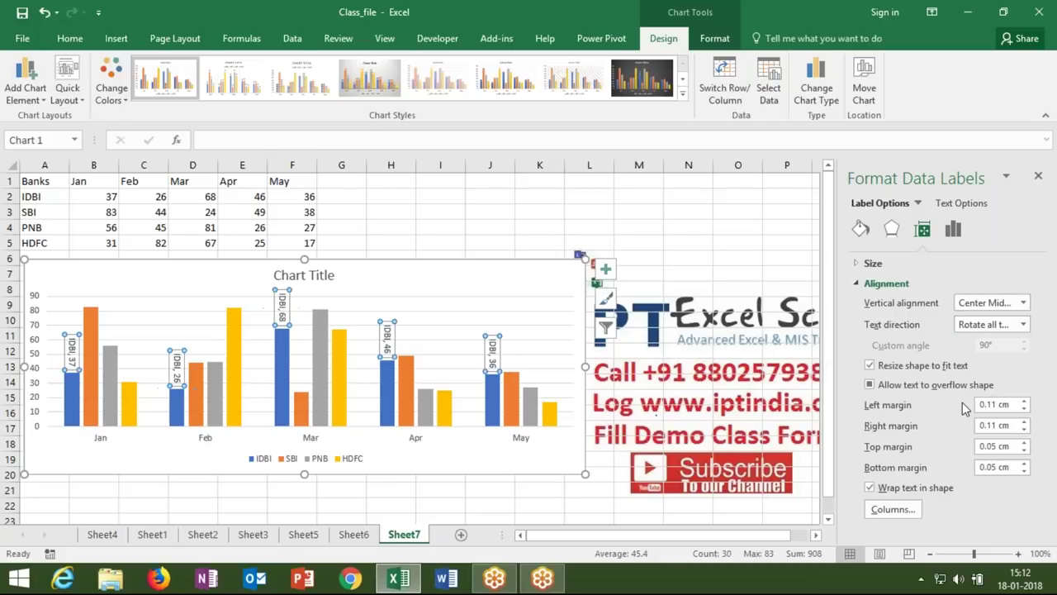
left_click(977, 304)
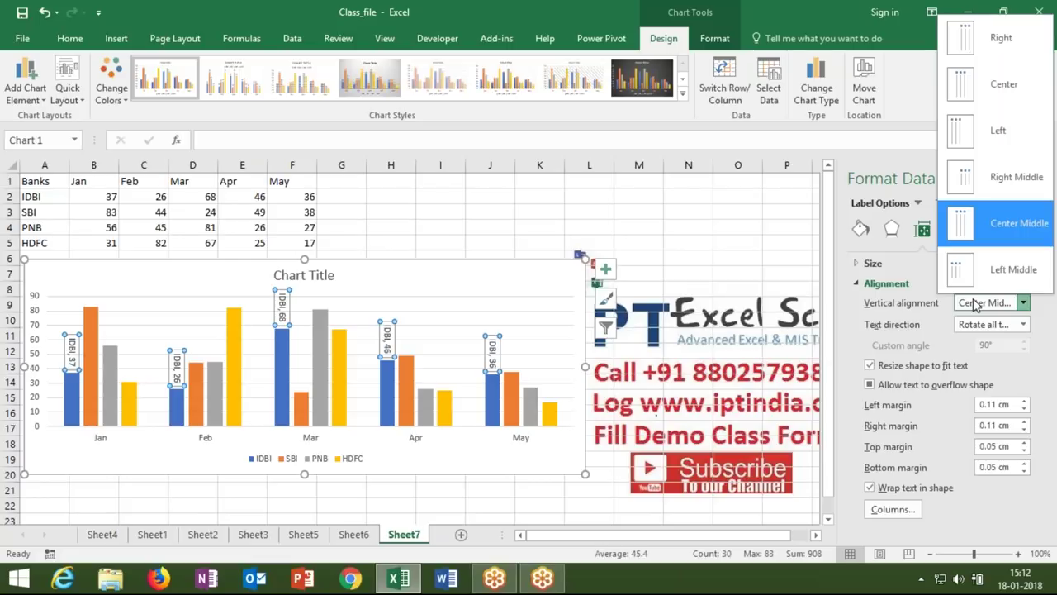
left_click(973, 108)
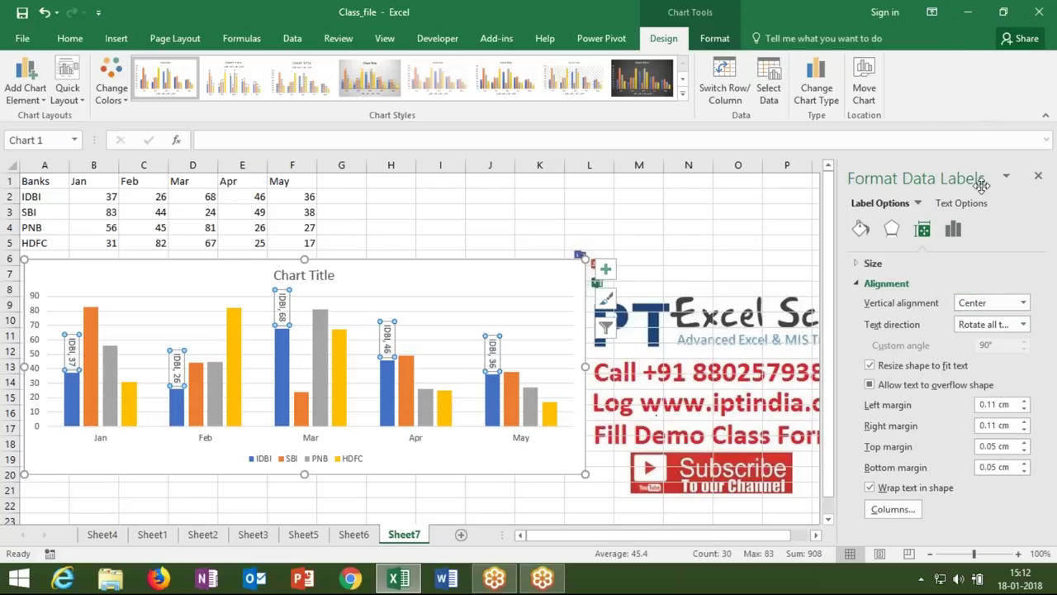
left_click(987, 304)
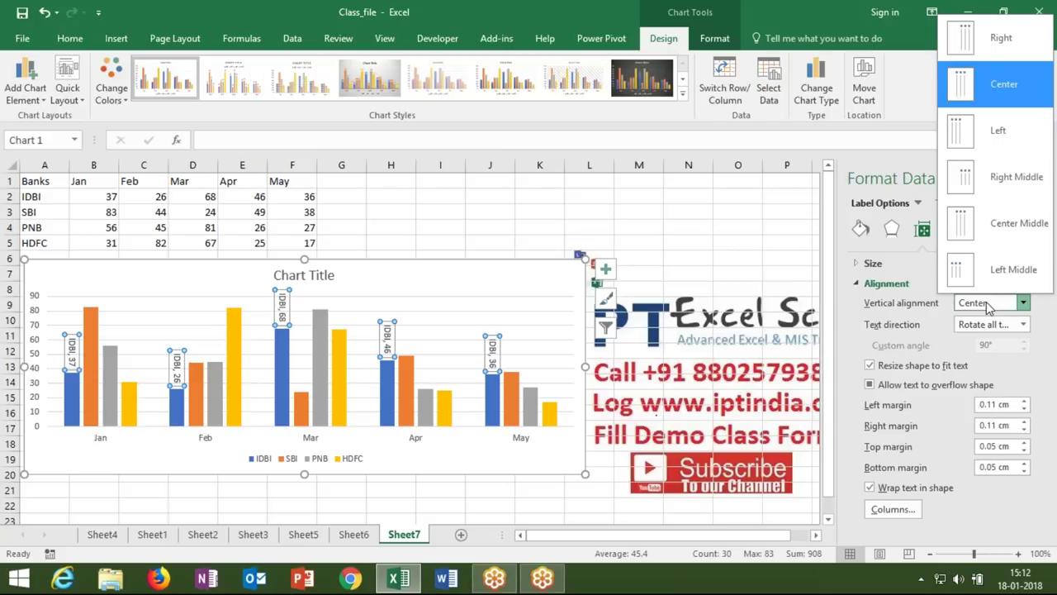
left_click(983, 218)
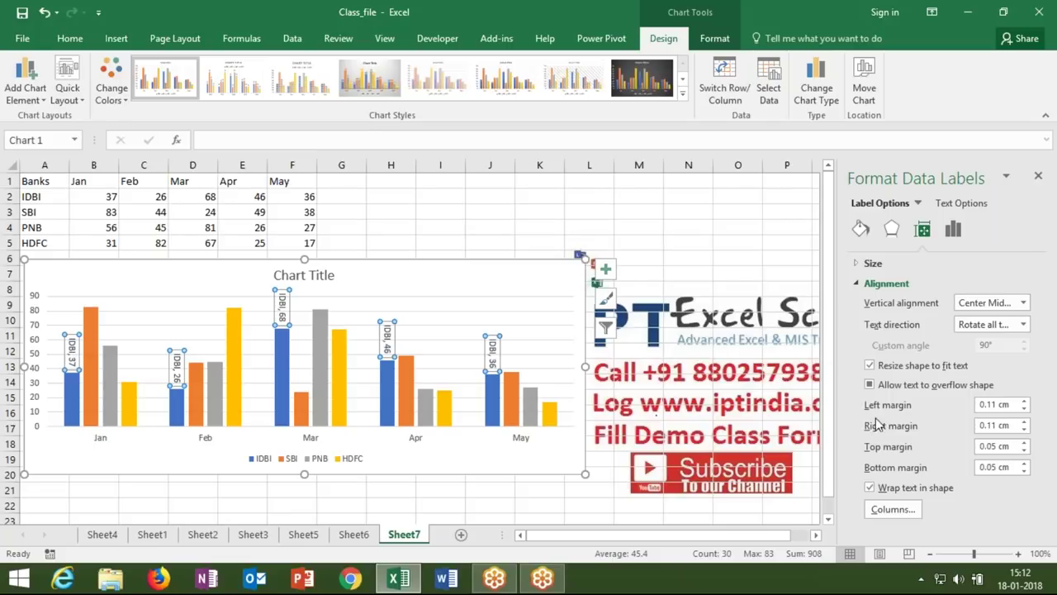
left_click(952, 232)
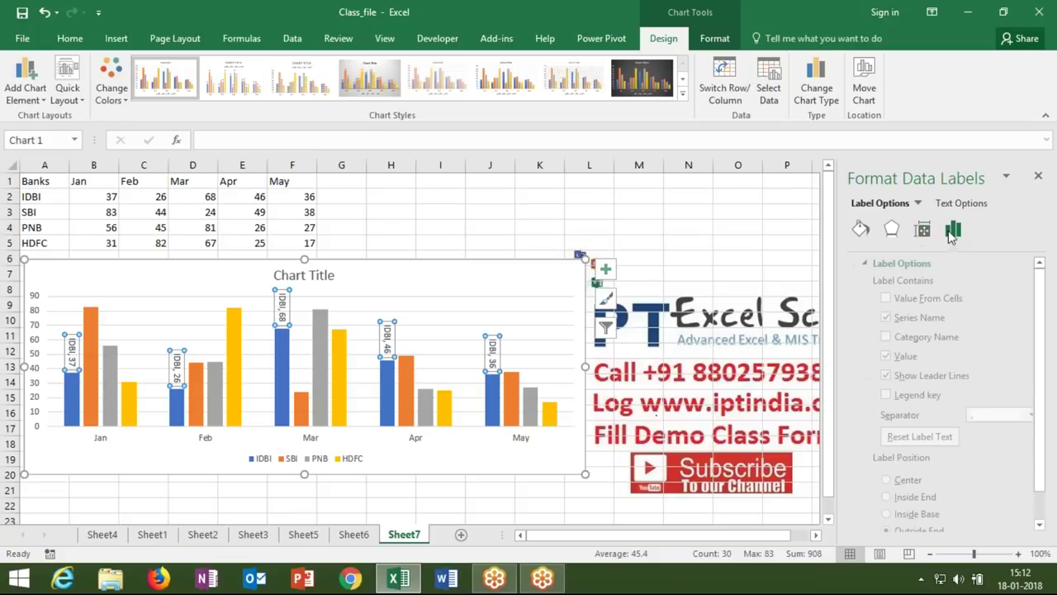
left_click(923, 233)
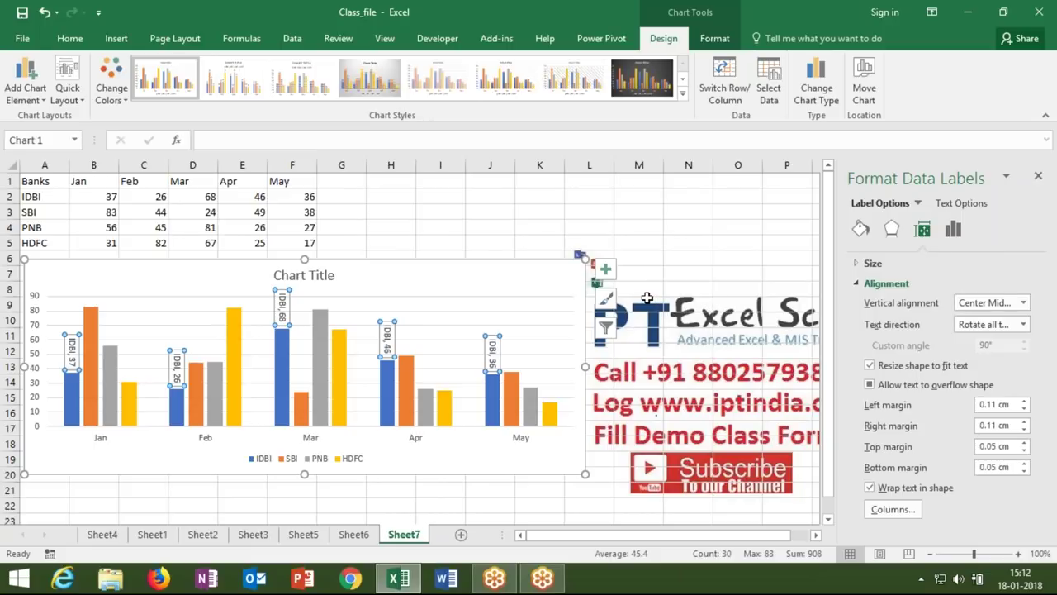
Delete the IDBI data labels and close the formatting pane
left_click(495, 347)
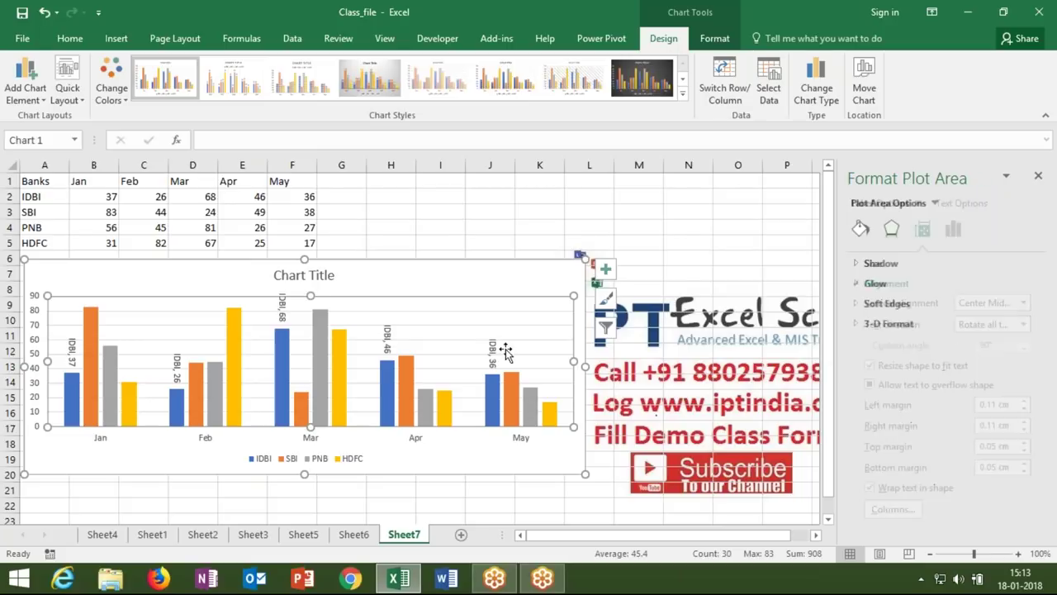
left_click(490, 347)
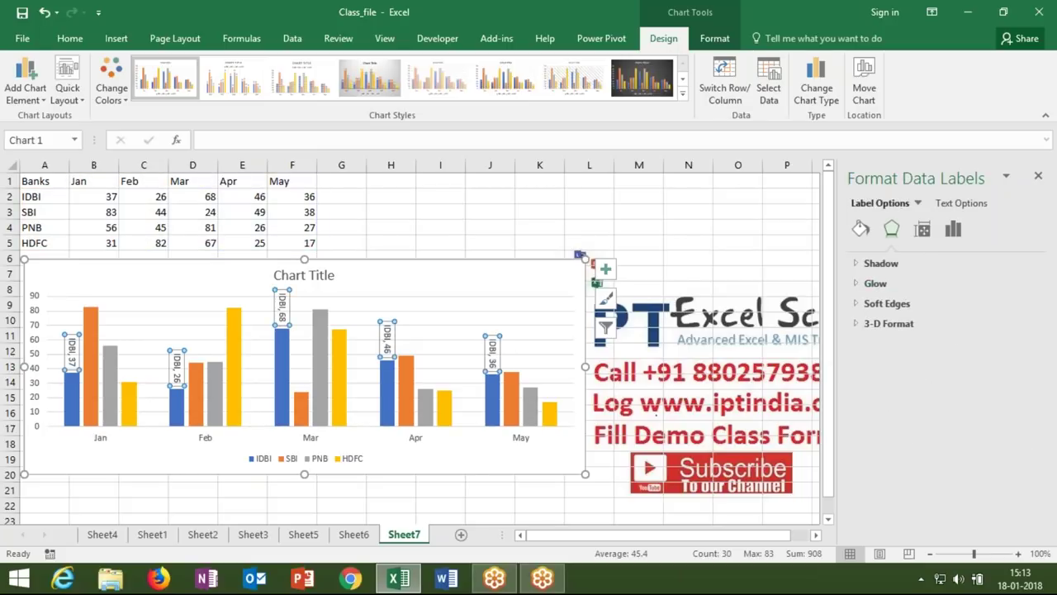
key("Escape")
key("Delete")
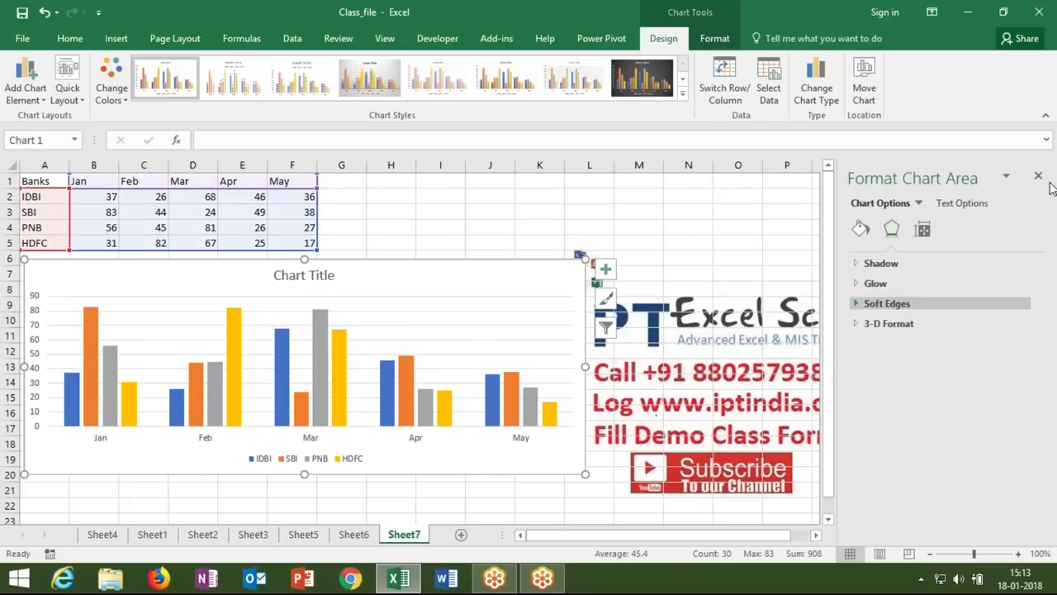
left_click(1038, 175)
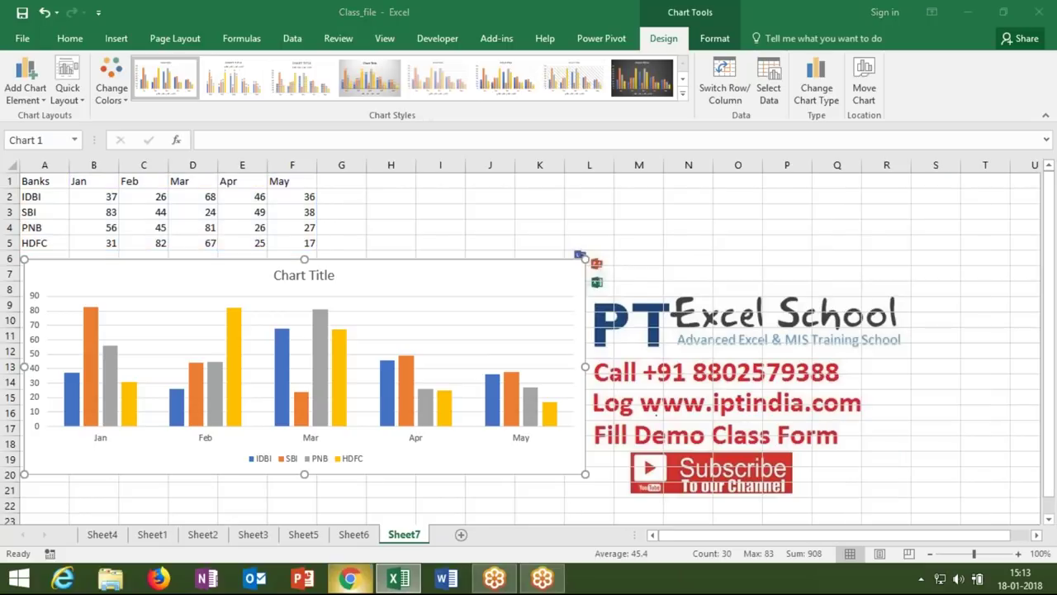
In Chrome, go to google.com and search for 'IDBI Banks'
left_click(351, 580)
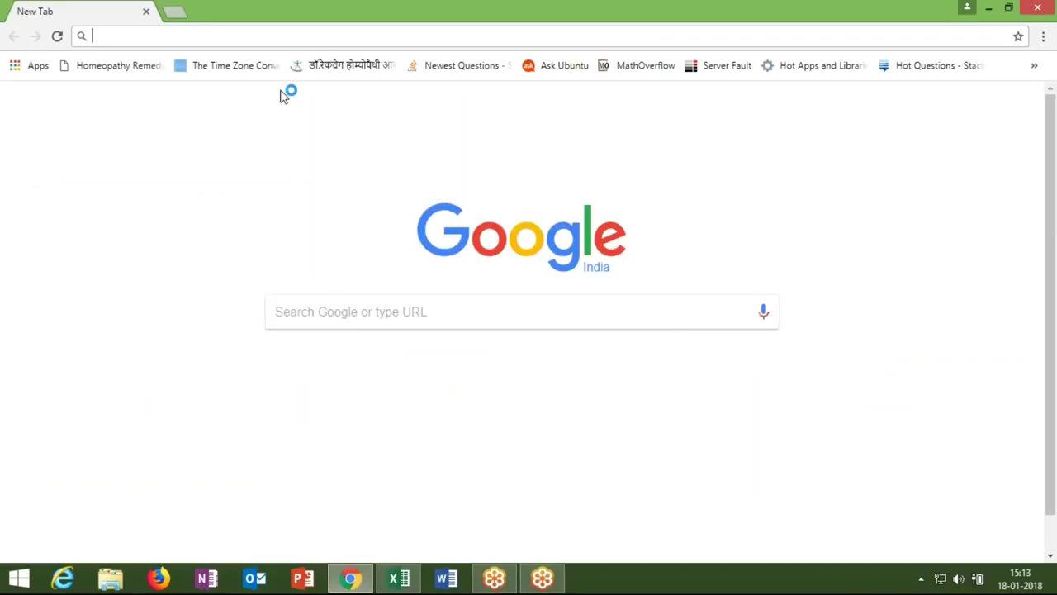
type("google.com")
key("Return")
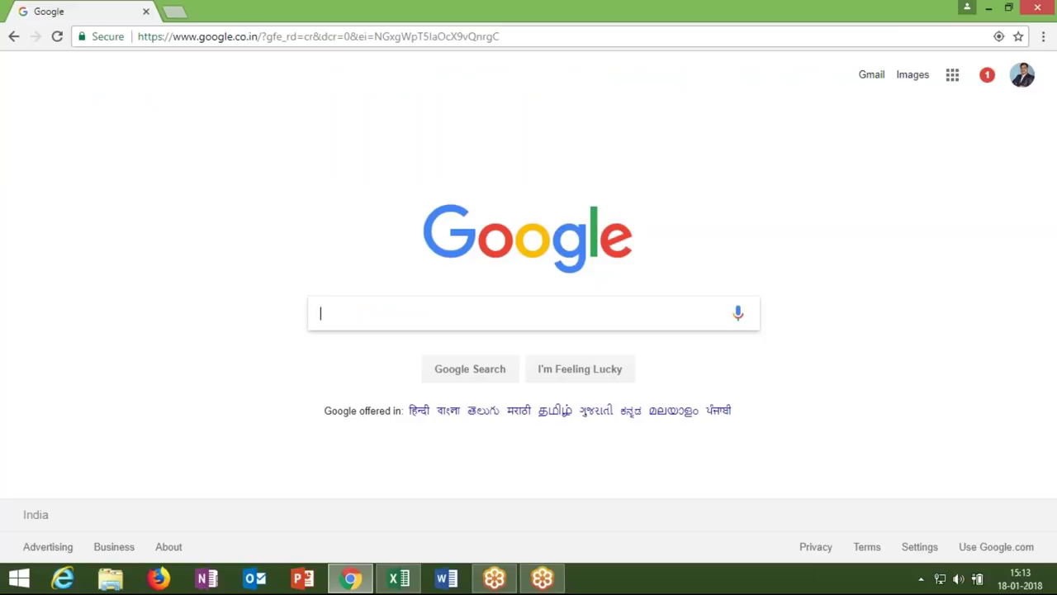
type("bank")
key("BackSpace")
key("BackSpace")
key("BackSpace")
key("BackSpace")
key("BackSpace")
type("ID")
type("BI ")
type("Banks")
key("Return")
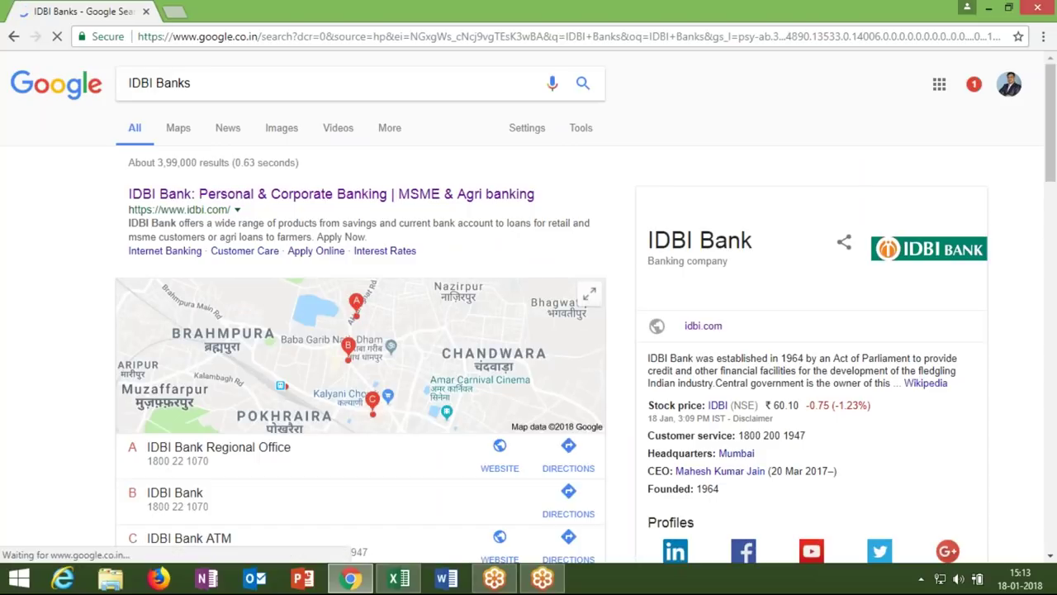
Open the wide 1600 × 331 IDBI Bank logo in Google Images and copy it
left_click(282, 128)
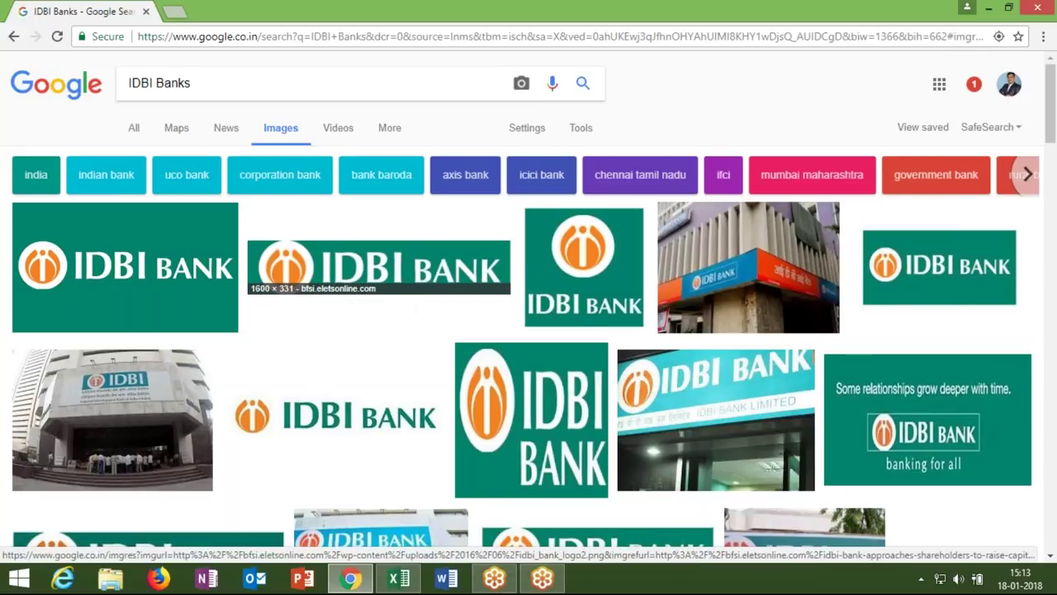
left_click(398, 263)
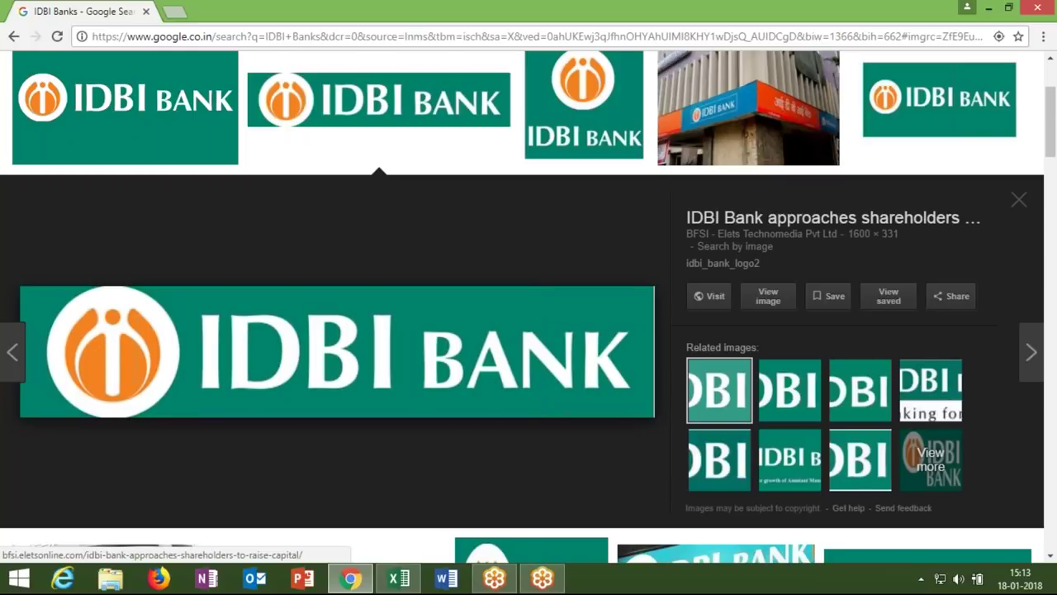
right_click(357, 96)
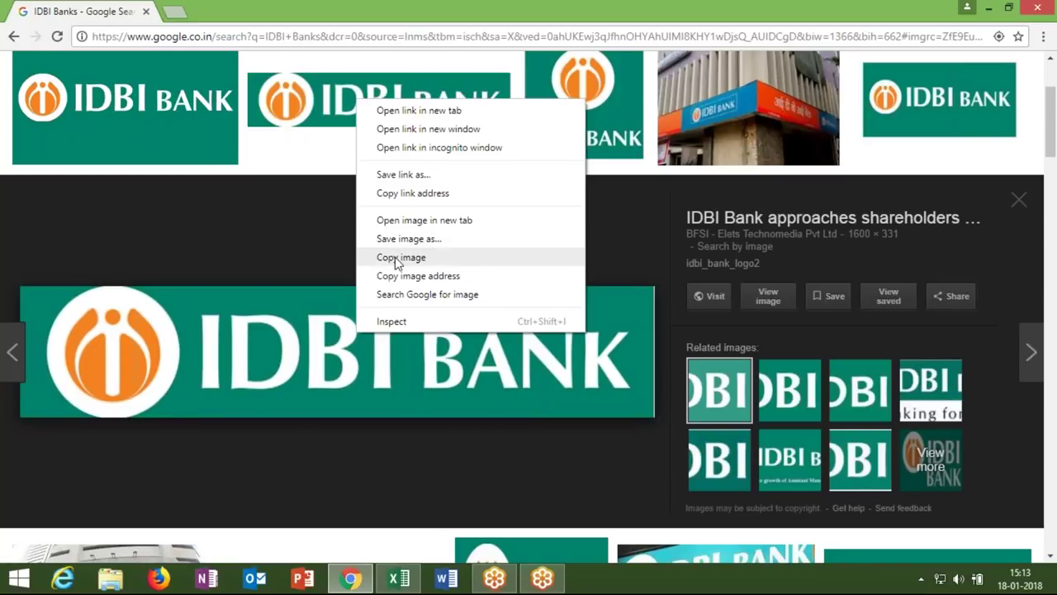
left_click(396, 259)
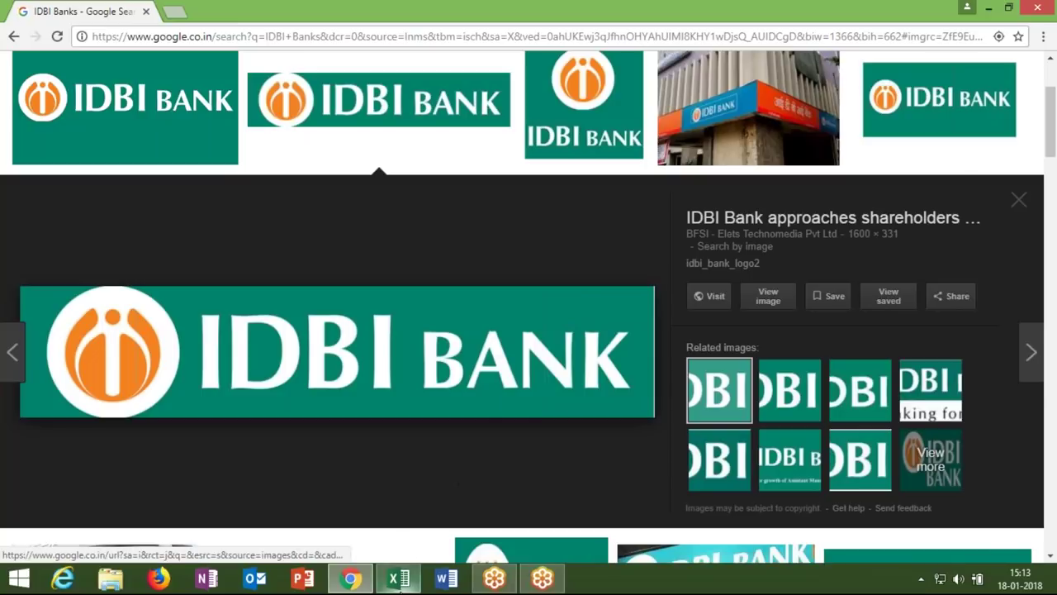
left_click(399, 583)
Paste the IDBI Bank logo into the sheet and set its width to 5 cm
left_click(671, 207)
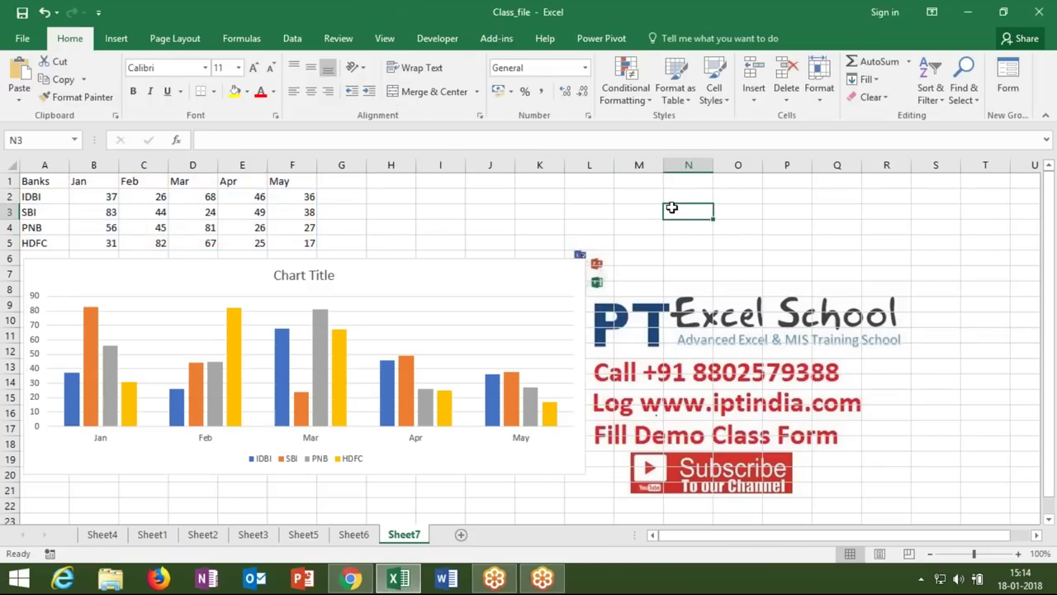
key("ctrl+v")
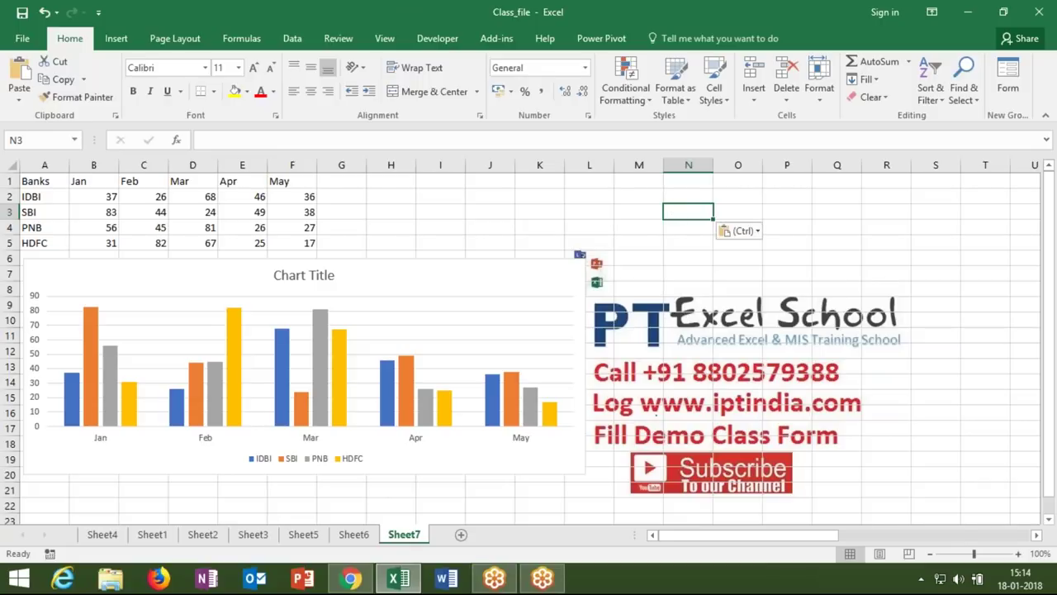
mouse_move(689, 218)
left_mouse_down()
mouse_move(108, 230)
mouse_move(233, 274)
left_mouse_up()
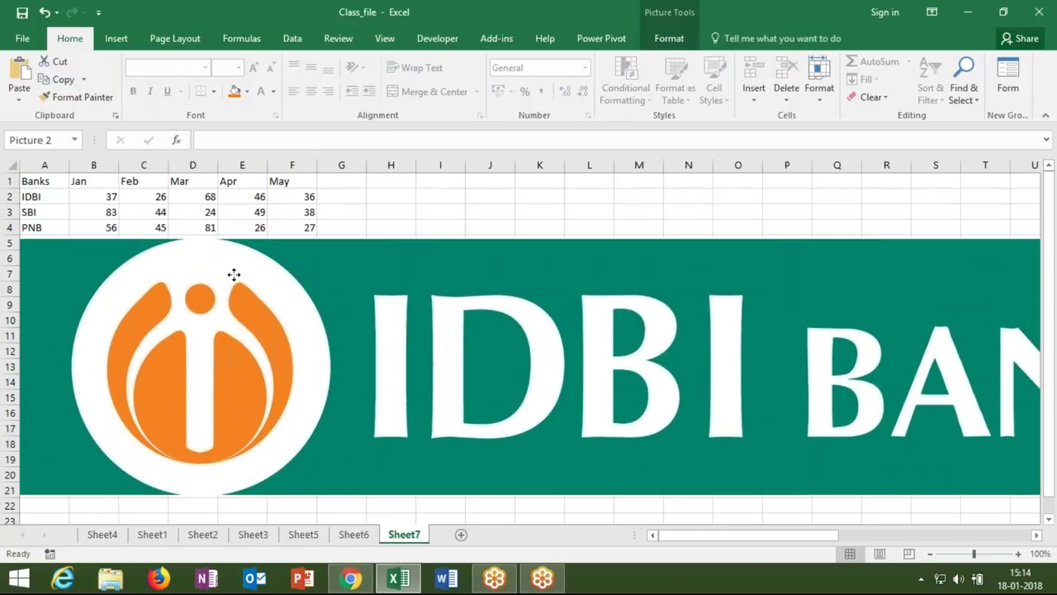
left_click(667, 39)
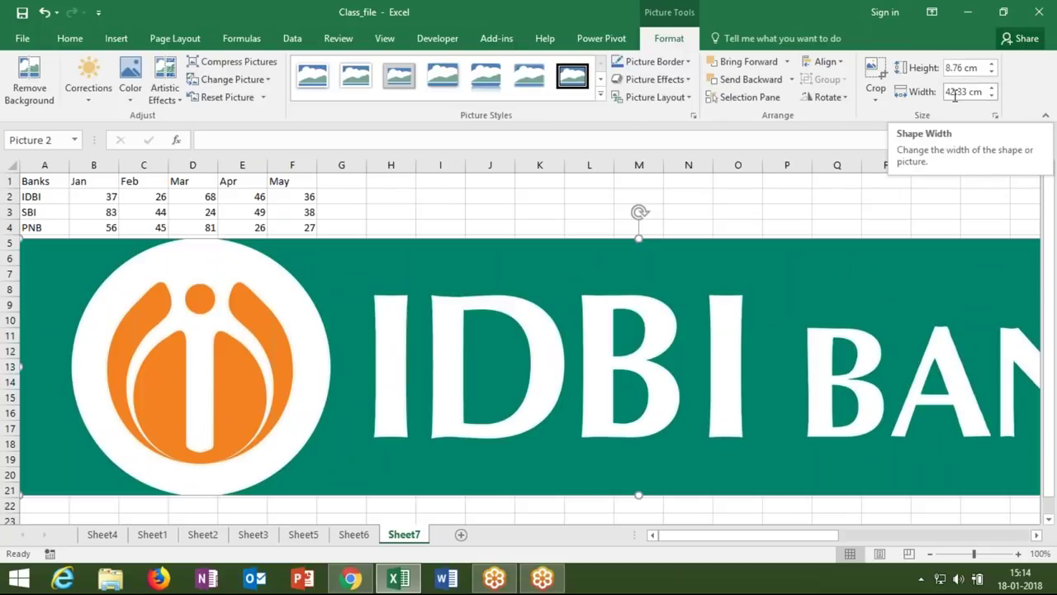
left_click(955, 92)
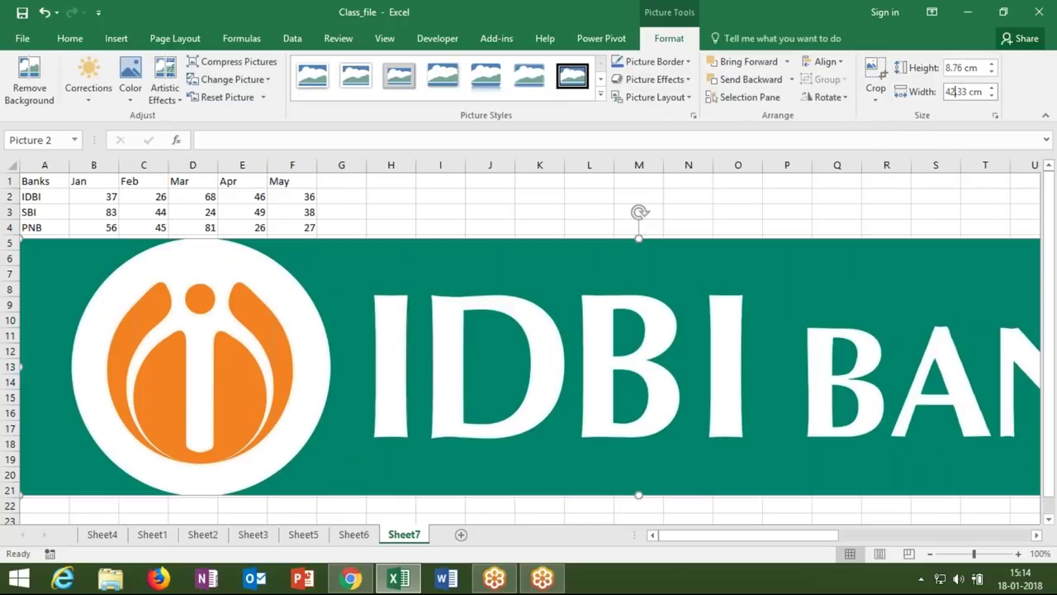
key("End")
double_click(956, 89)
type("5")
key("Return")
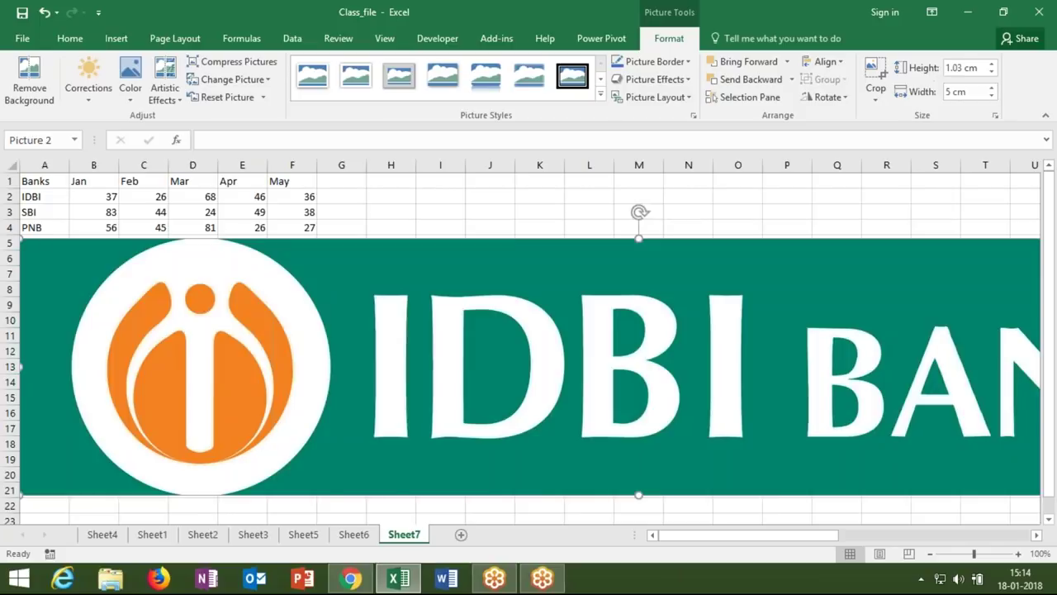
Rotate the logo 90° left and position it vertically beside the chart
mouse_move(142, 268)
left_mouse_down()
mouse_move(874, 224)
mouse_move(862, 238)
left_mouse_up()
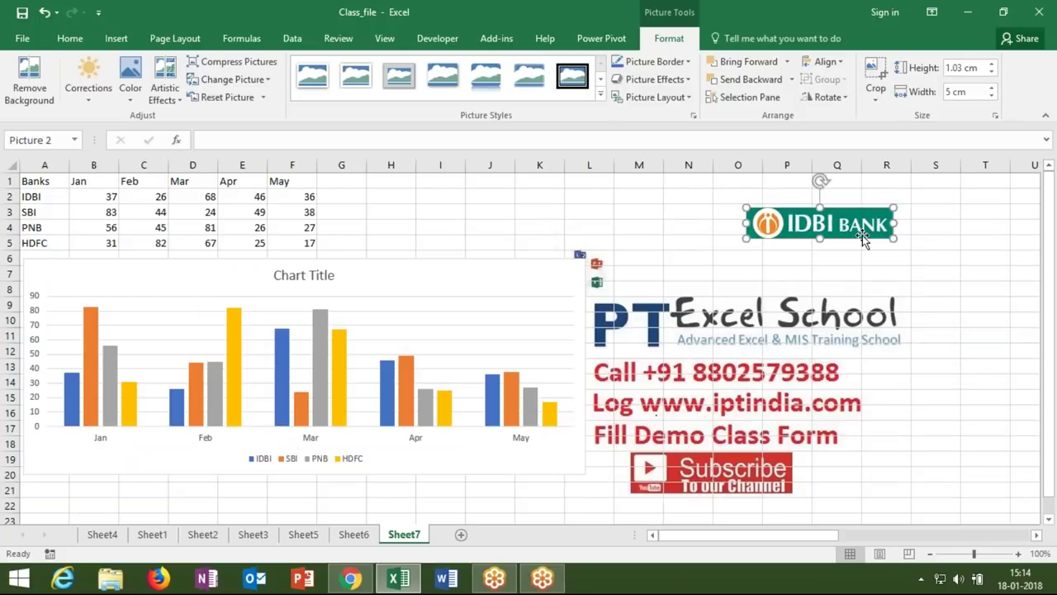
left_click(826, 96)
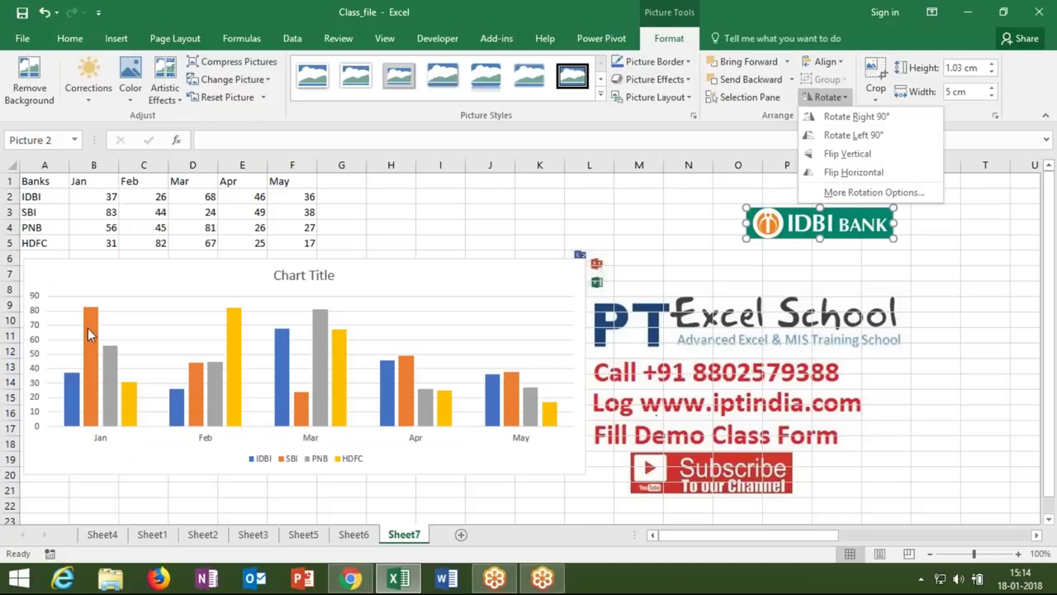
left_click(897, 135)
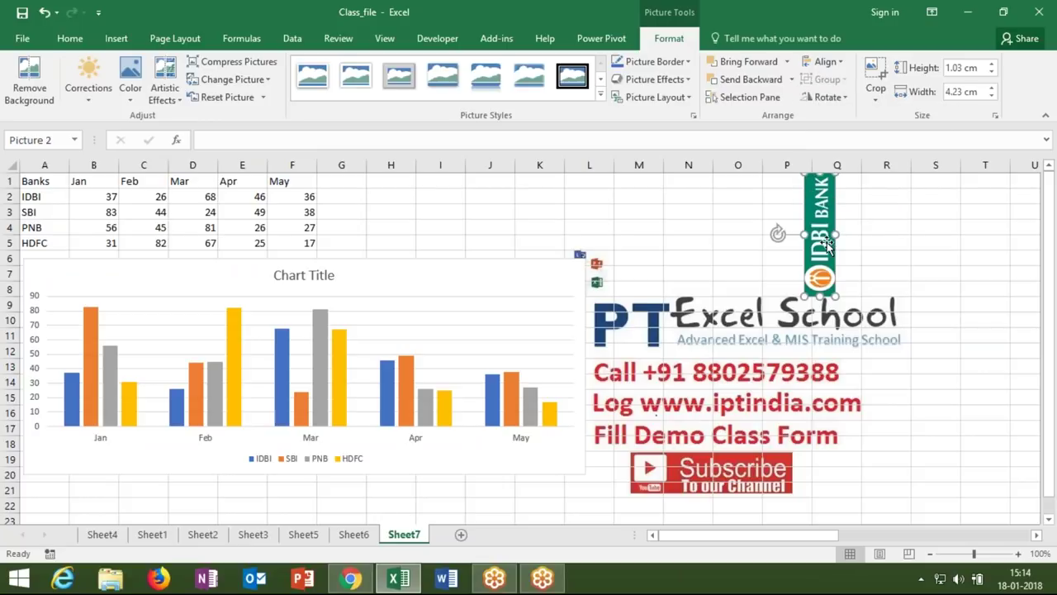
left_click_drag(820, 247, 833, 301)
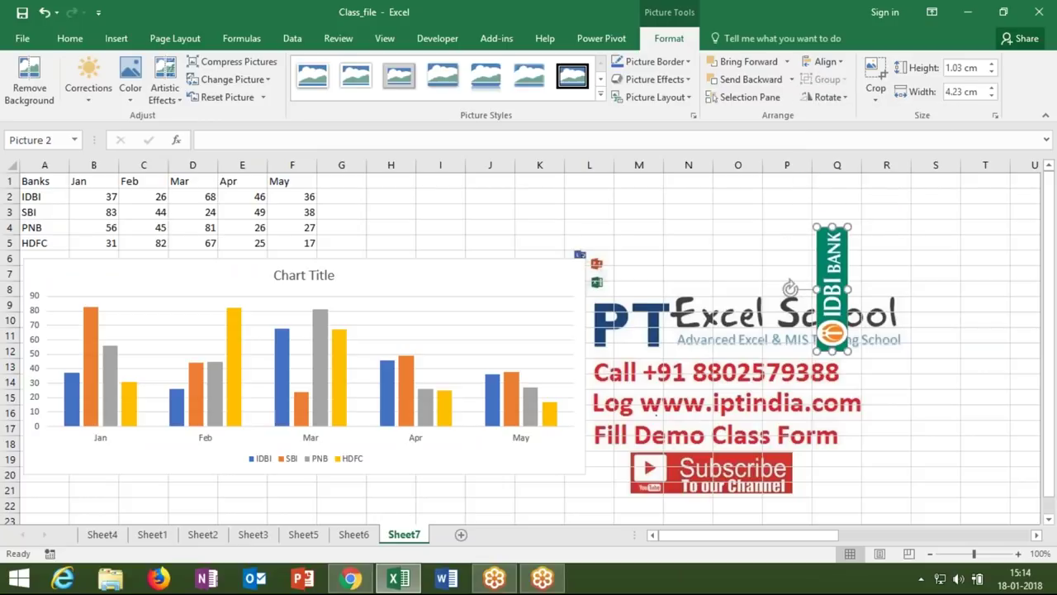
Give the IDBI series a Picture or texture fill from the clipboard's IDBI logo
left_click(75, 398)
right_click(75, 398)
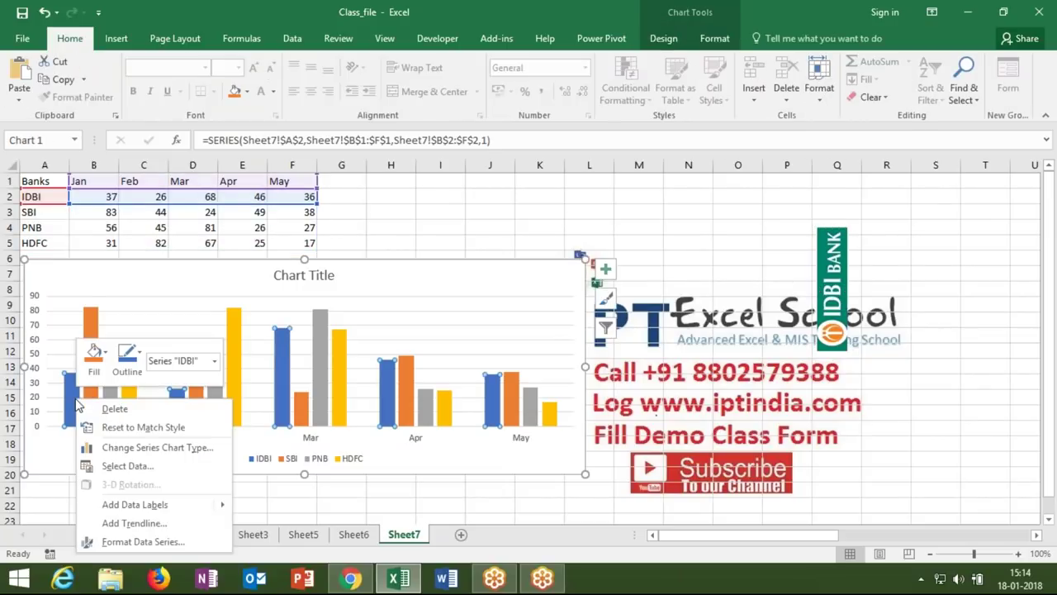
left_click(124, 548)
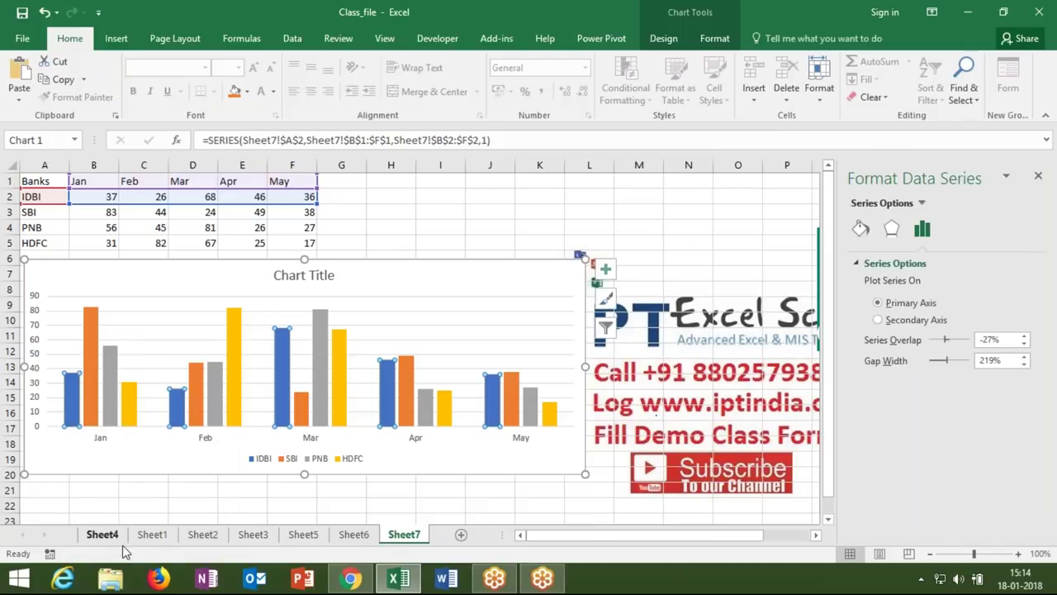
left_click(860, 229)
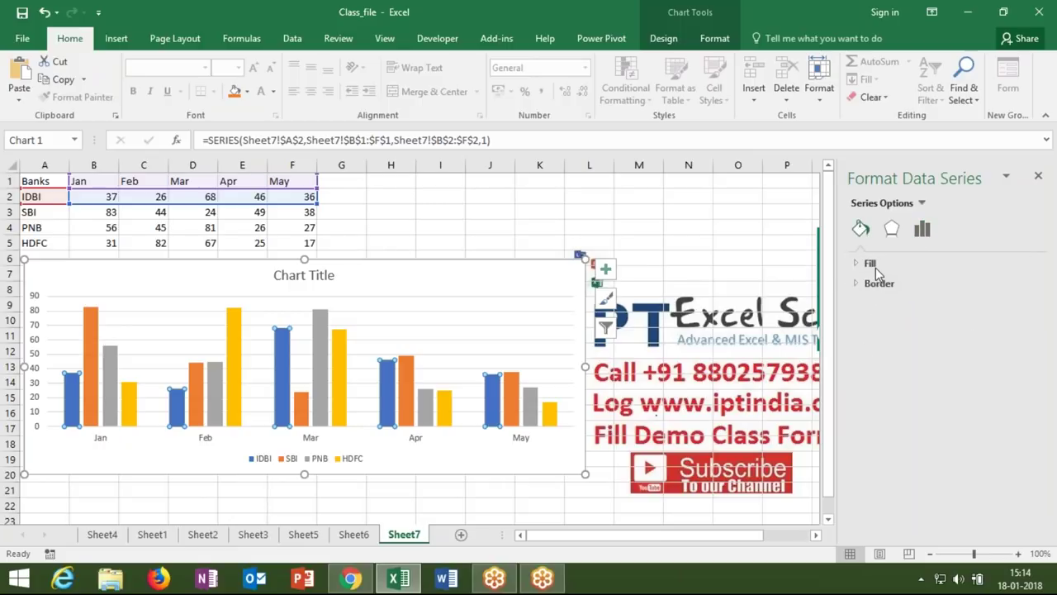
left_click(872, 264)
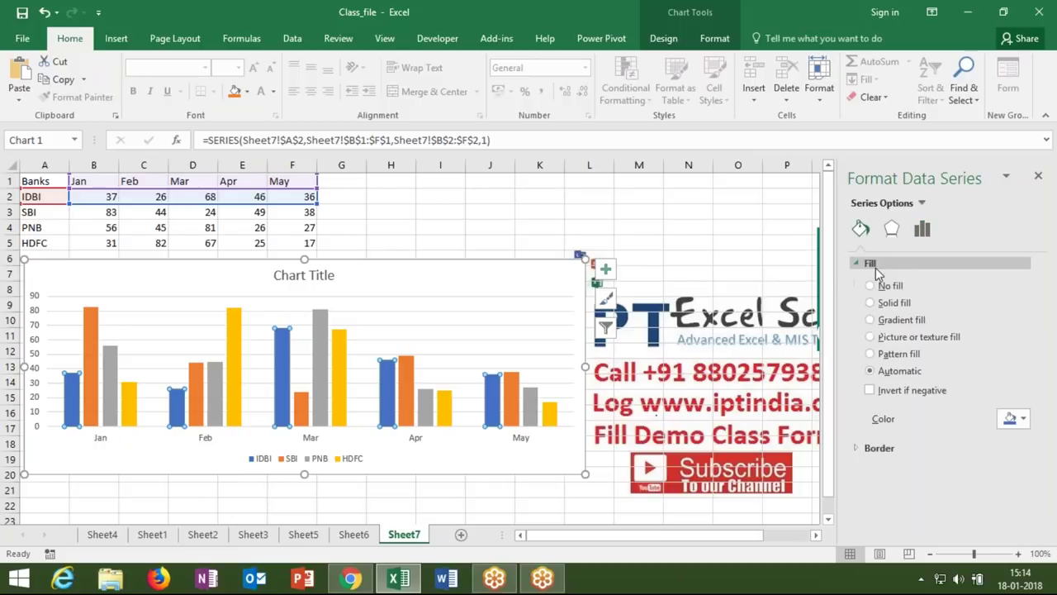
left_click(896, 340)
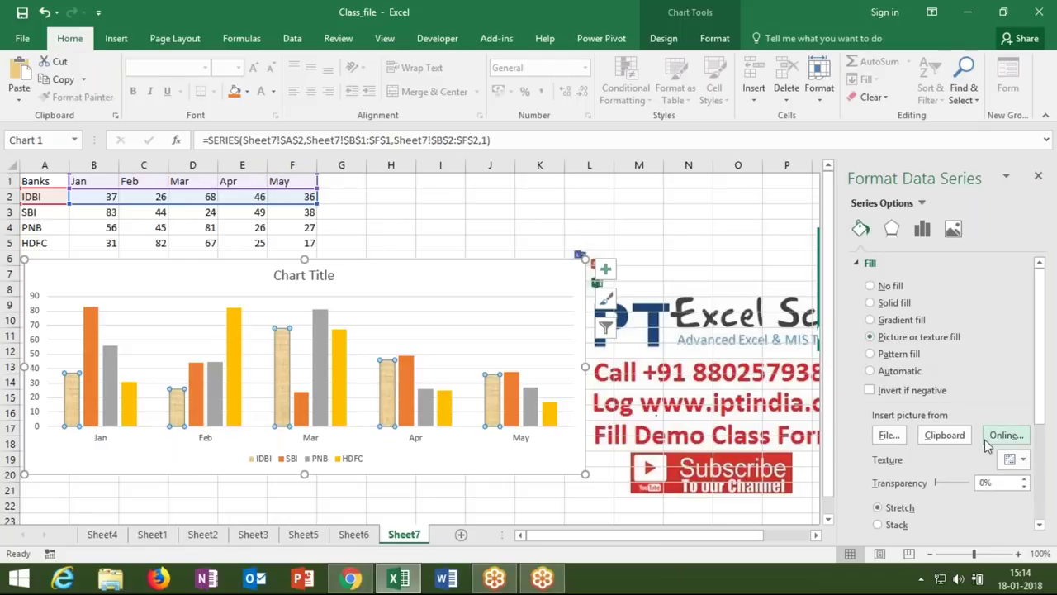
left_click(946, 442)
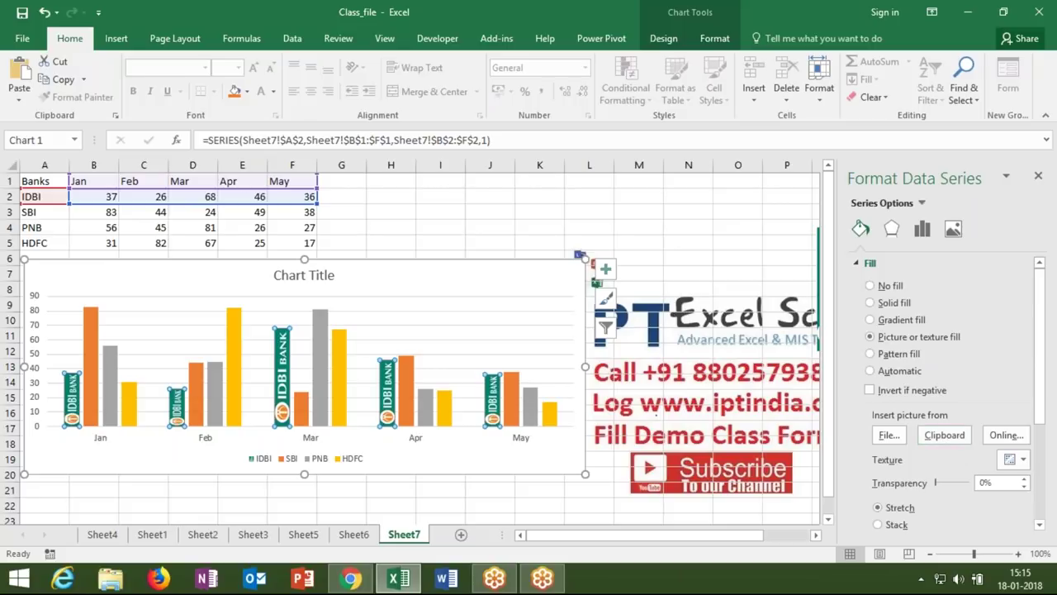
left_click(500, 462)
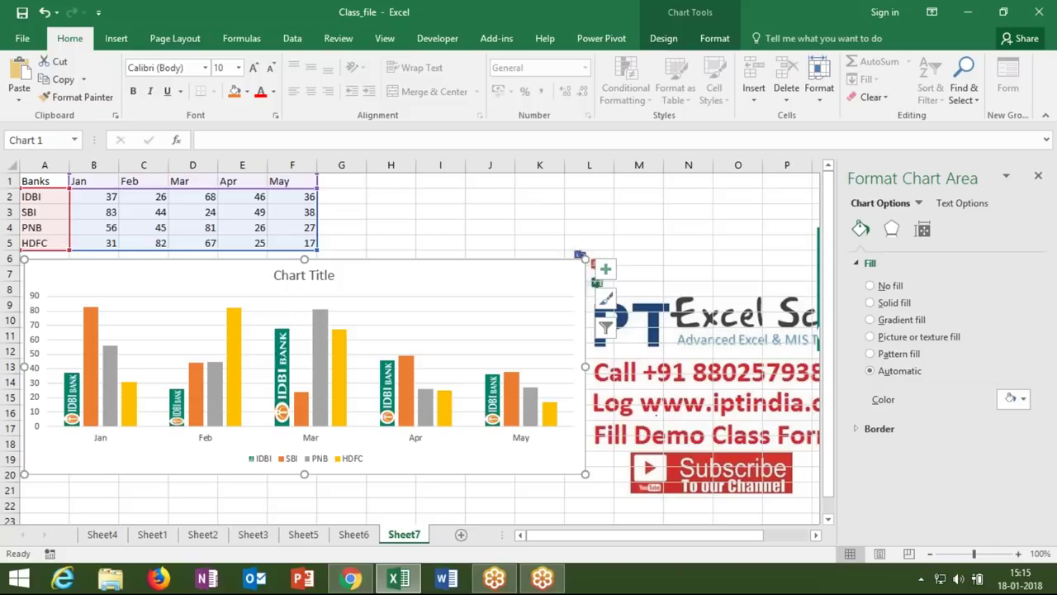
left_click(1039, 178)
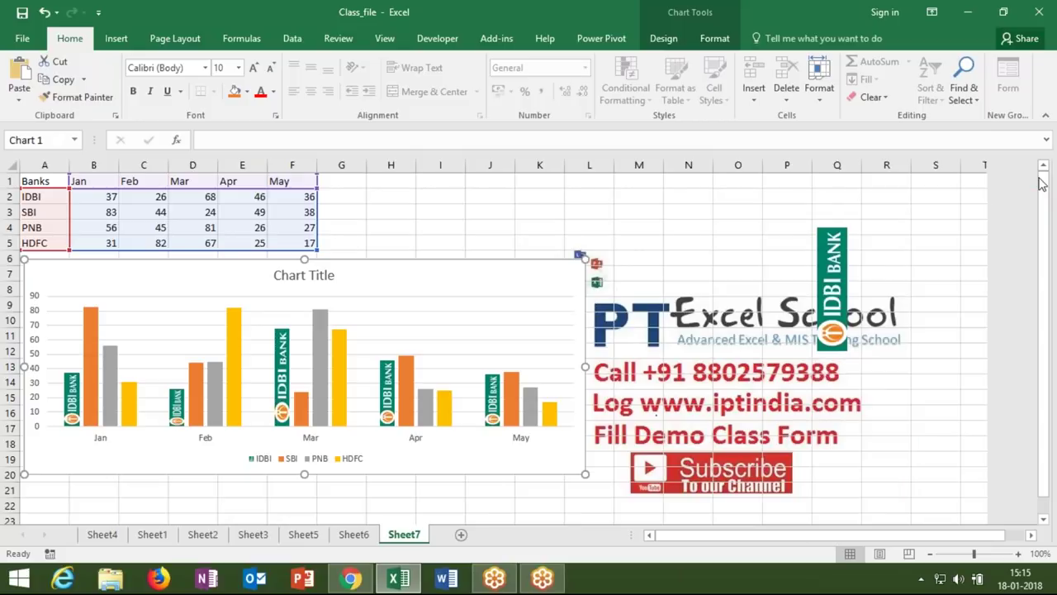
left_click(830, 268)
Delete the loose IDBI logo and add first-style WordArt 'SBI Banks' above the Excel School logo
key("Delete")
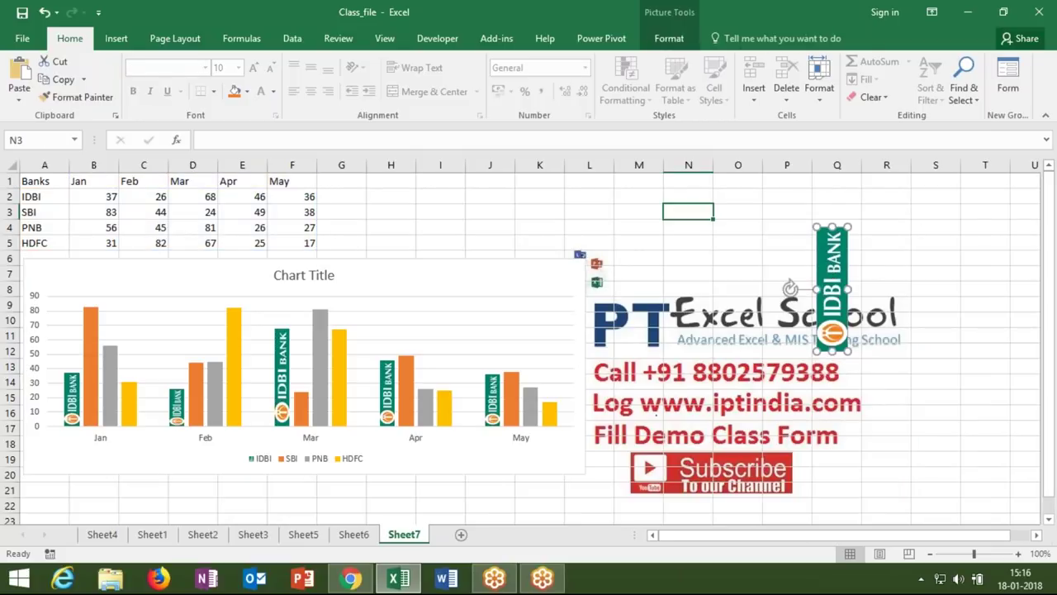
left_click(117, 40)
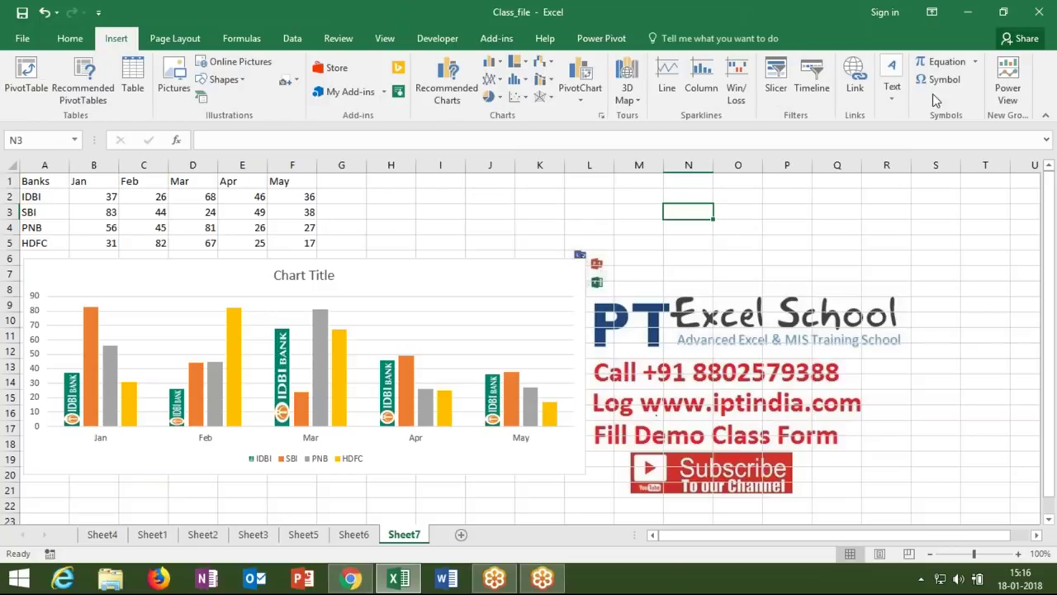
left_click(897, 102)
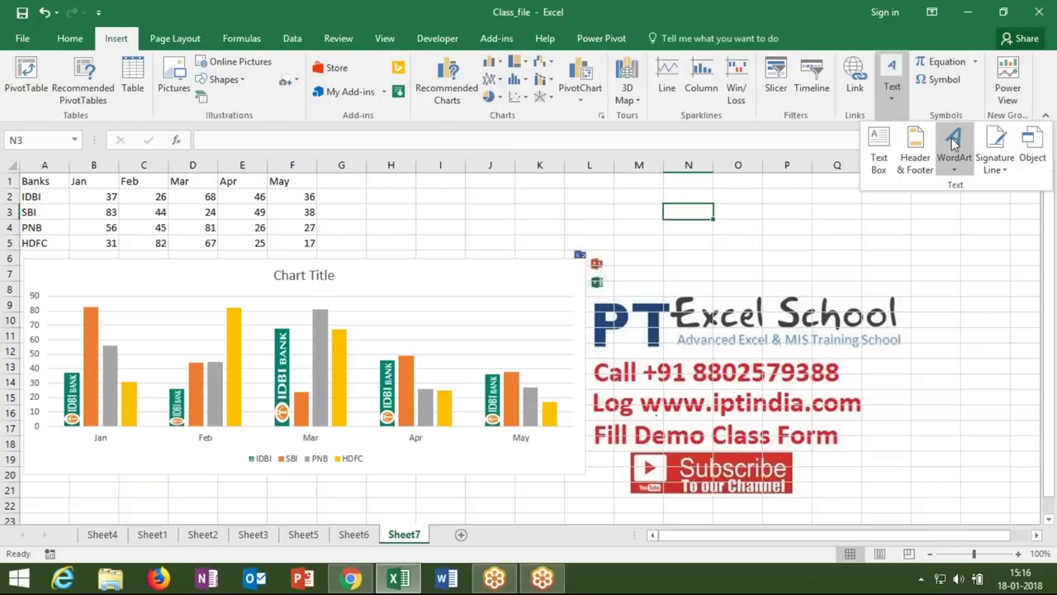
left_click(954, 145)
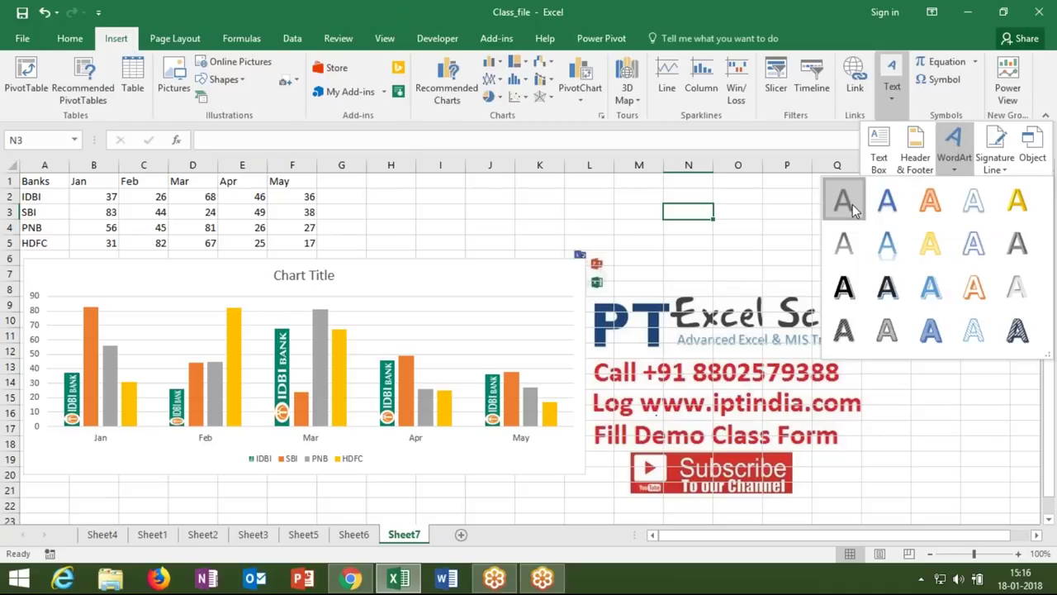
left_click(853, 204)
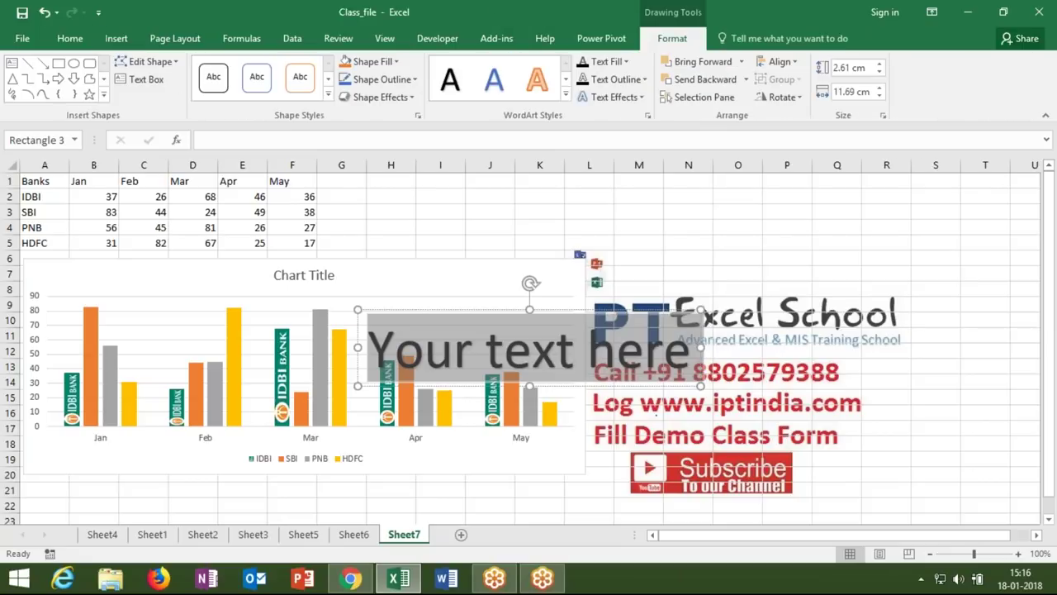
type("SBI")
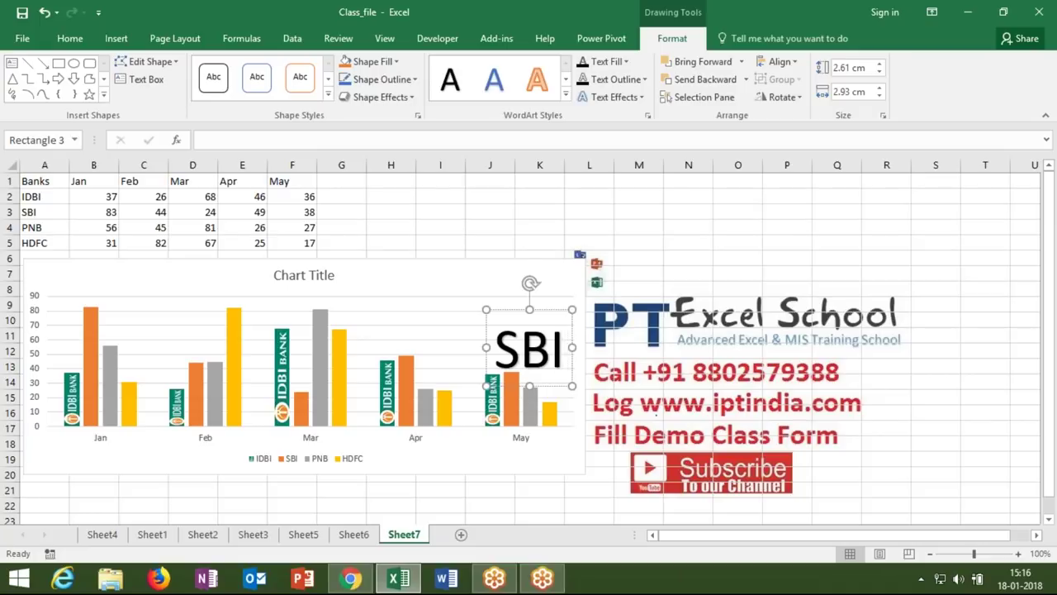
type("Banks")
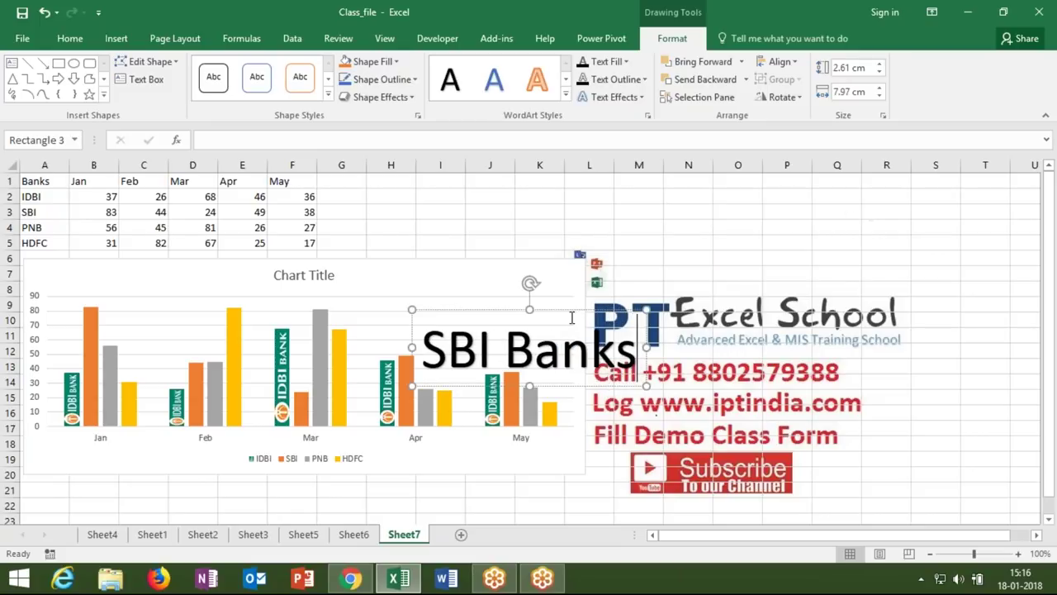
left_click_drag(569, 310, 802, 222)
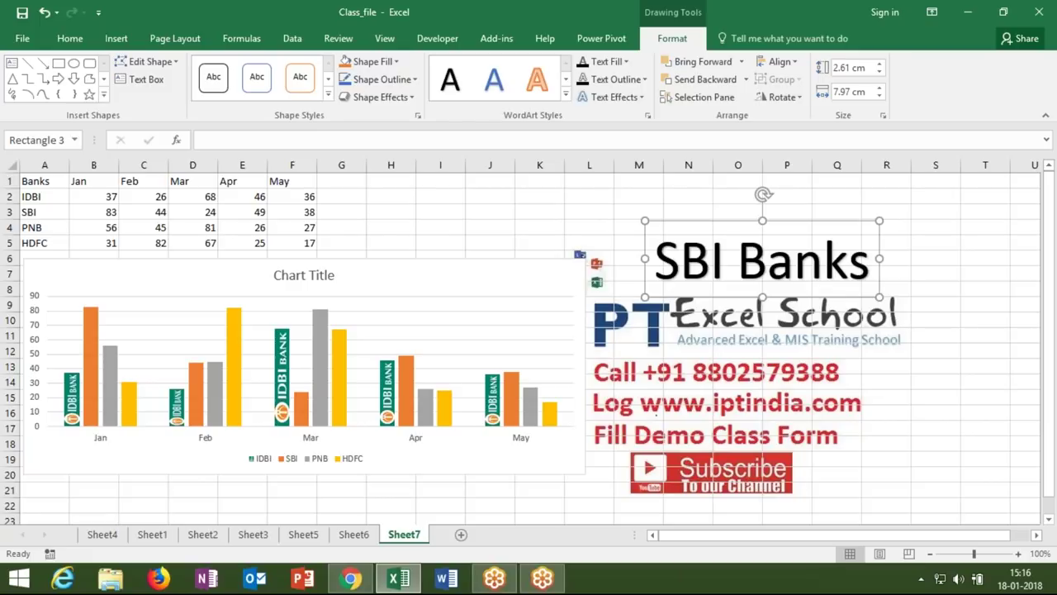
Apply the Intense Effect - Blue shape style and a white WordArt style to the SBI Banks box
left_click(328, 93)
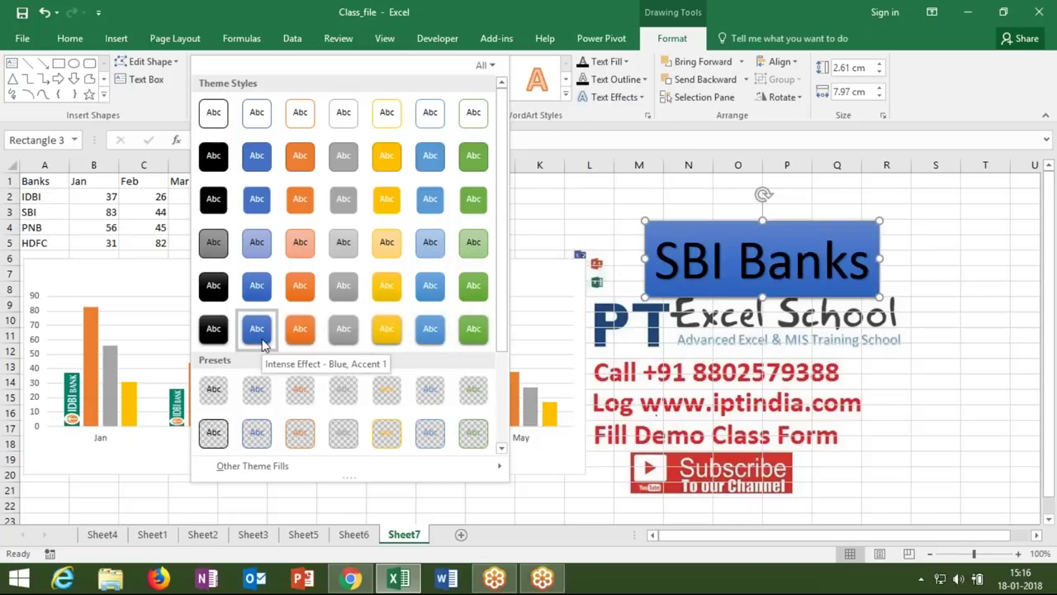
left_click(256, 300)
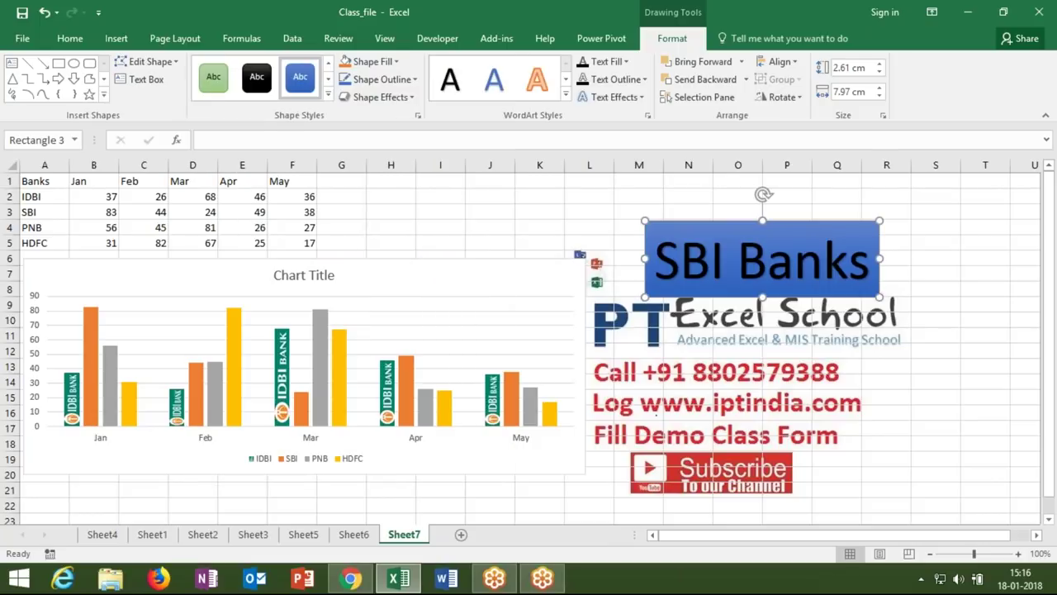
left_click(566, 97)
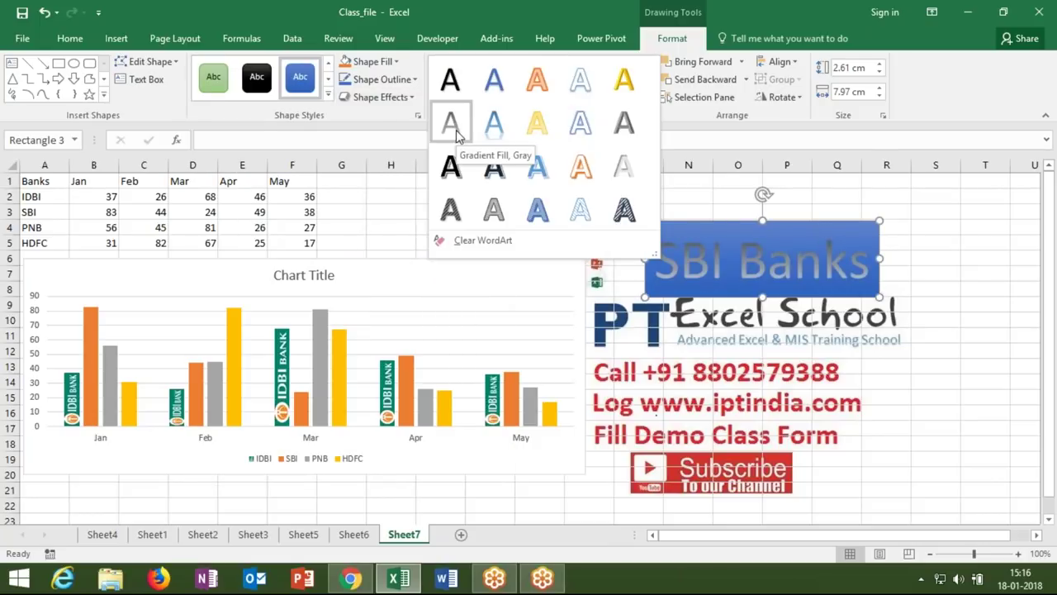
left_click(579, 83)
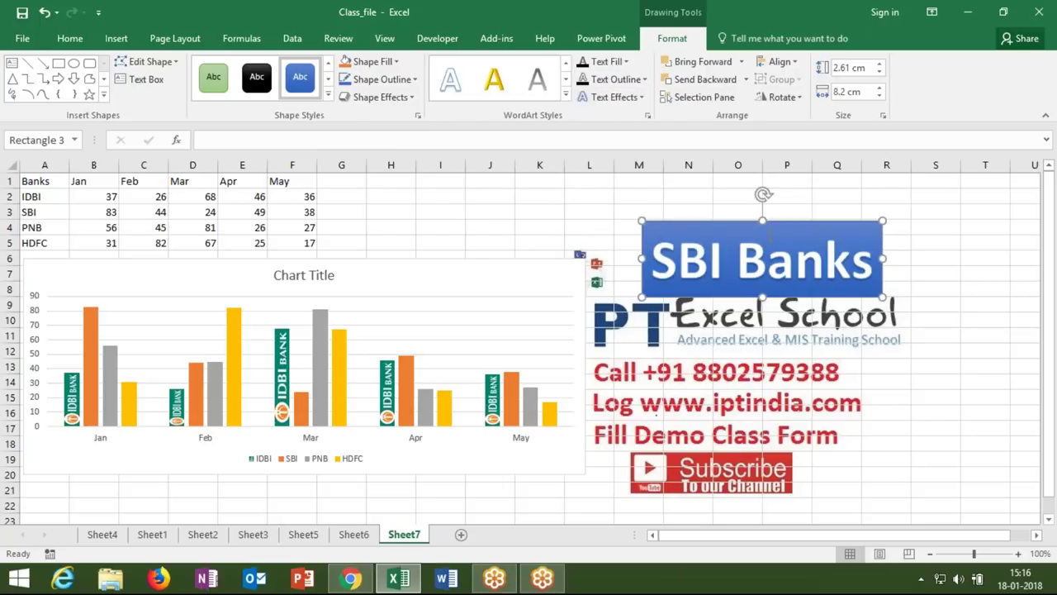
Move the SBI Banks box left and trim it to about 2.17 cm high
left_click_drag(787, 223, 707, 212)
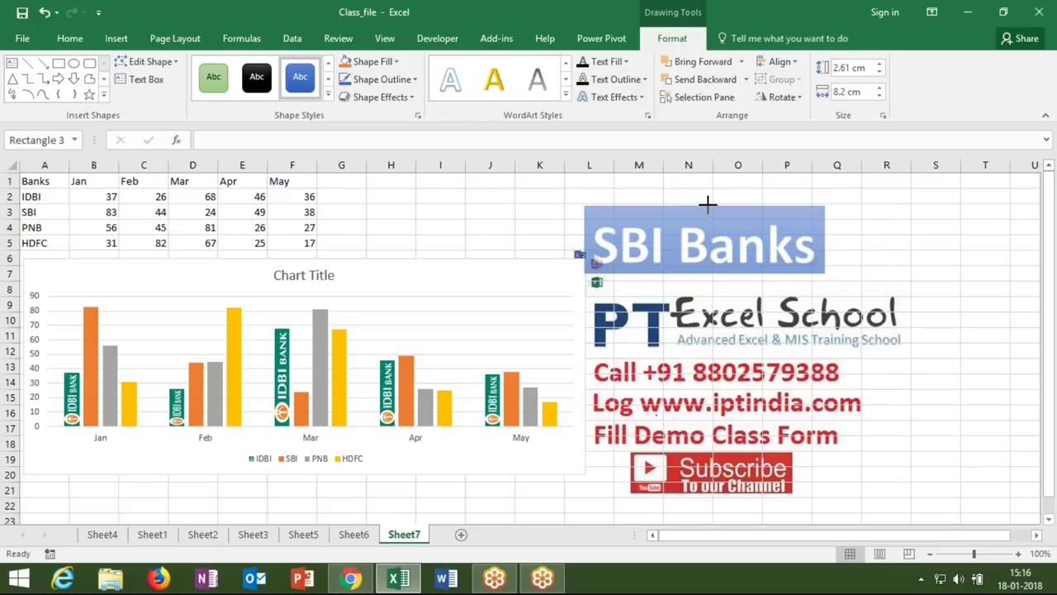
left_click_drag(707, 211, 705, 207)
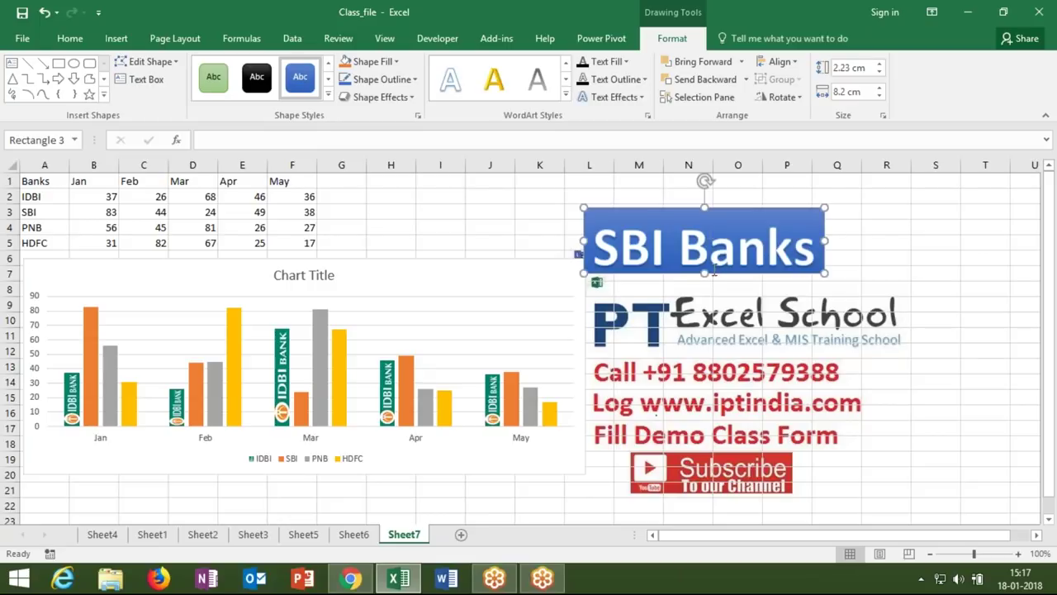
left_click_drag(705, 272, 704, 270)
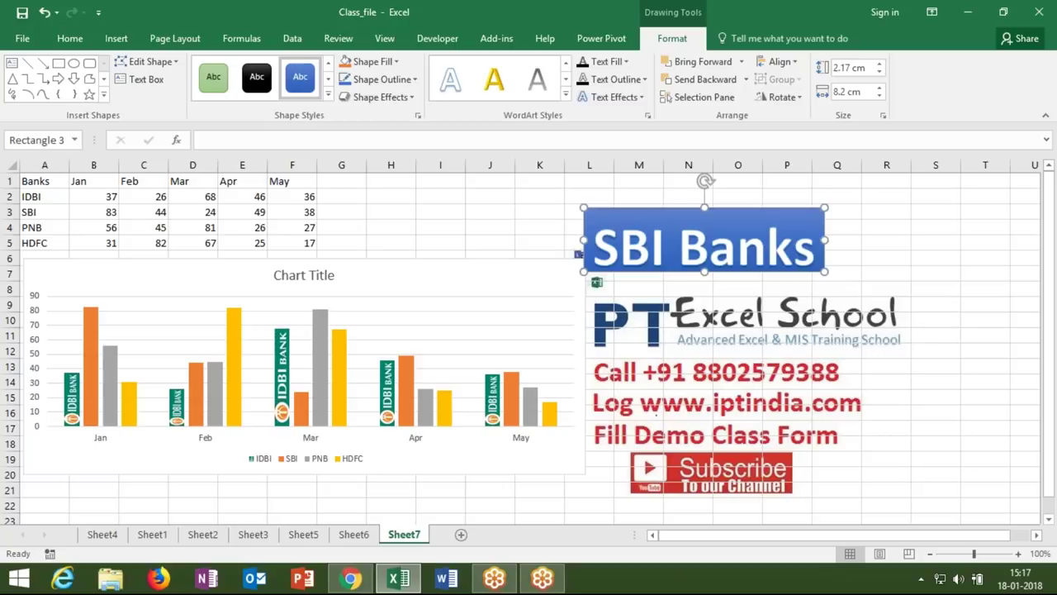
left_click(872, 259)
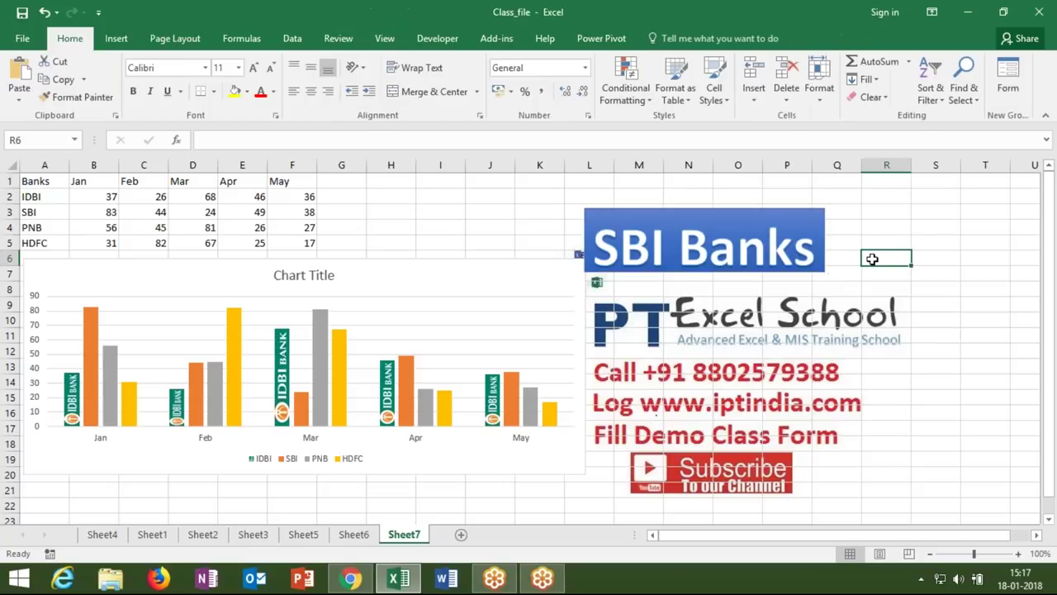
Paste the copied SBI Banks box as a picture and drag it over the logo
left_click(22, 97)
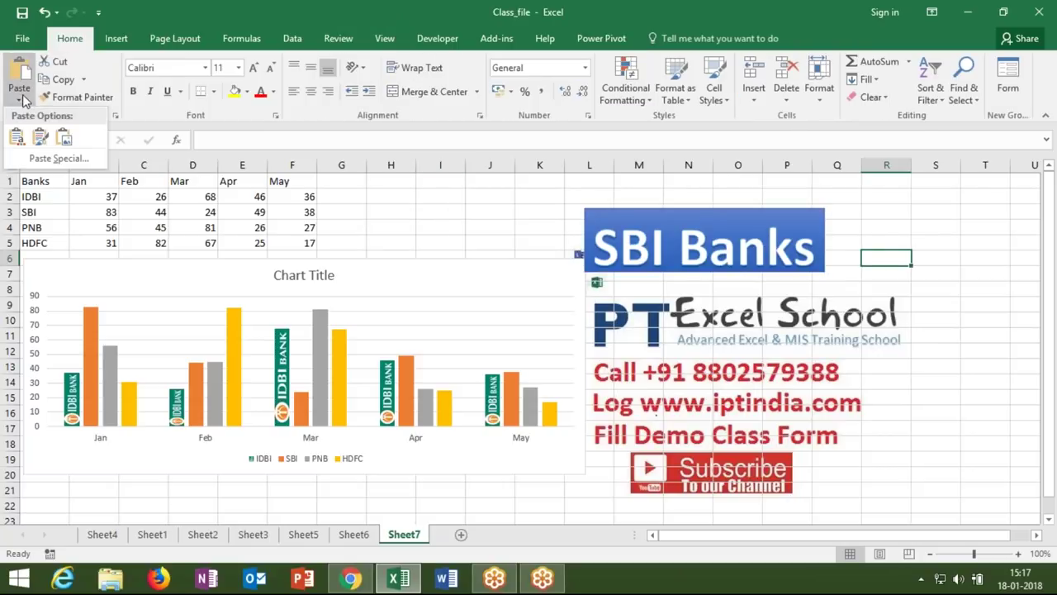
left_click(64, 138)
left_click_drag(914, 280, 775, 324)
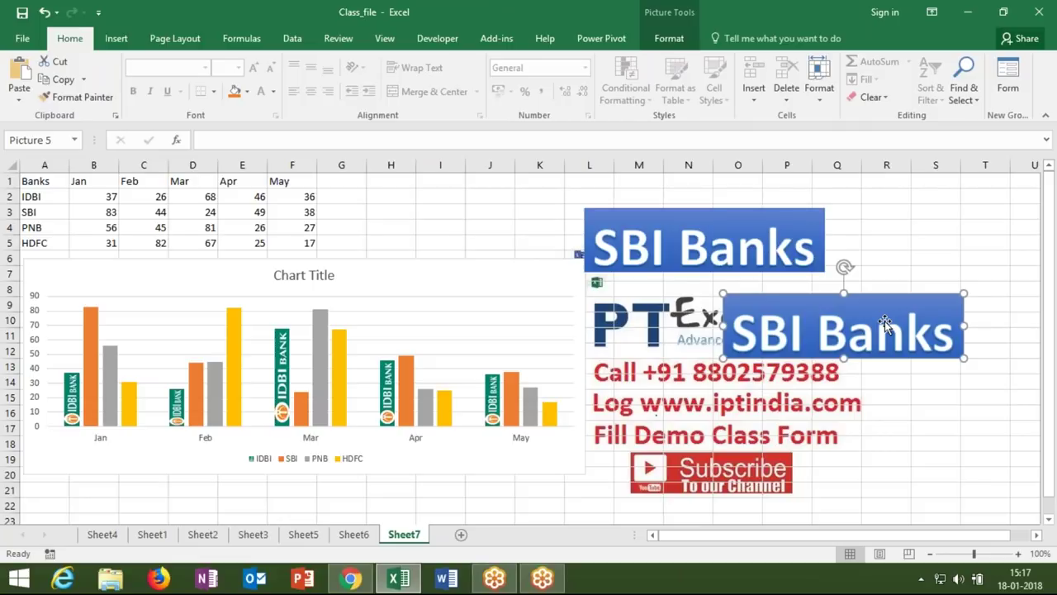
Rotate the SBI Banks picture 90° so it stands vertically
left_click(671, 39)
left_click(825, 97)
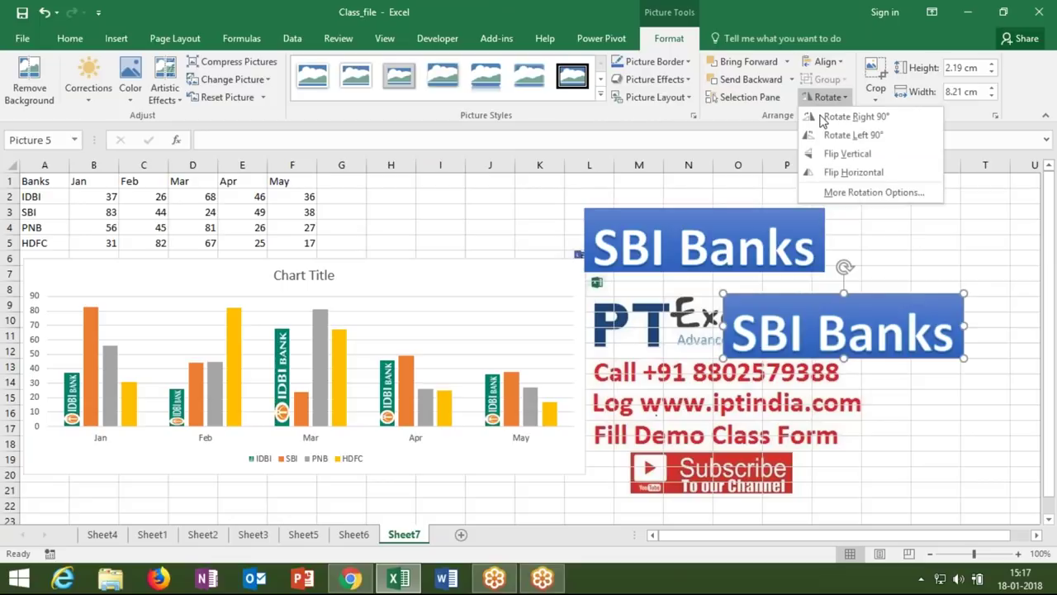
left_click(824, 132)
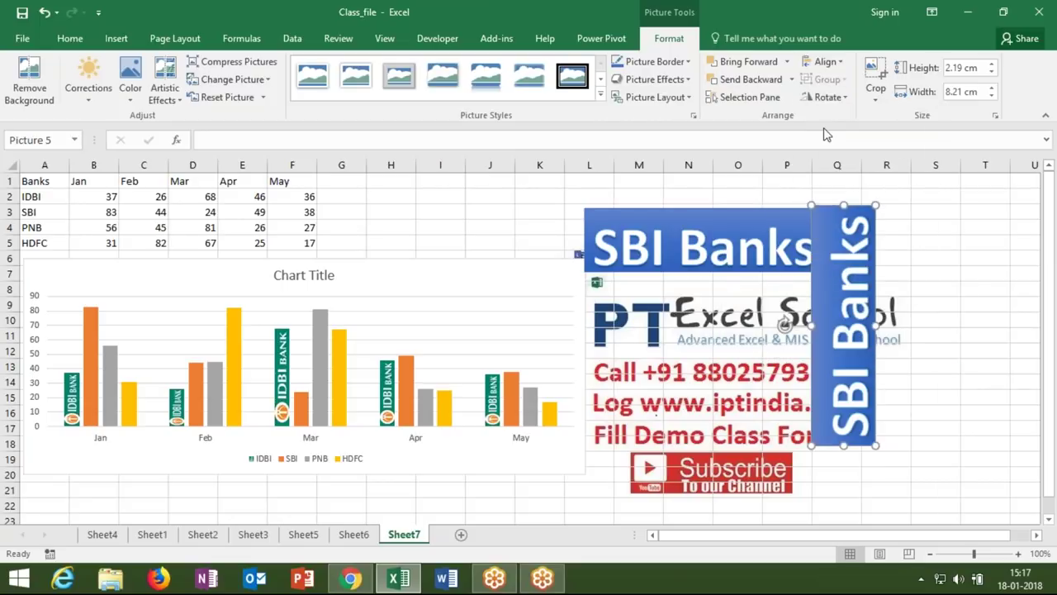
mouse_move(94, 403)
Fill the chart's SBI bars with the copied SBI Banks picture, then insert blank Sheet8
left_click(88, 365)
left_click(88, 365)
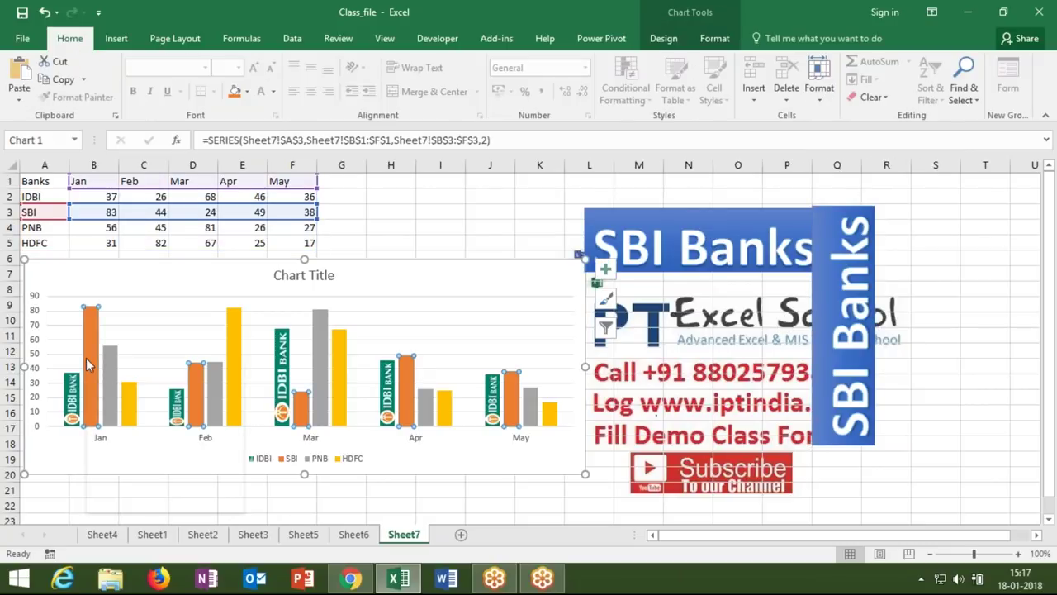
right_click(93, 365)
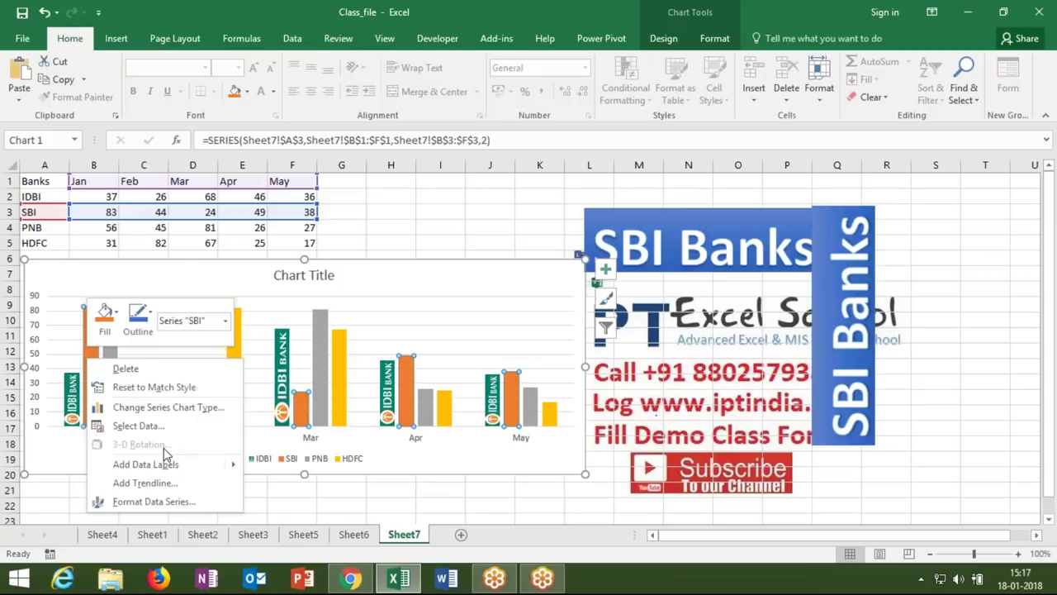
left_click(157, 501)
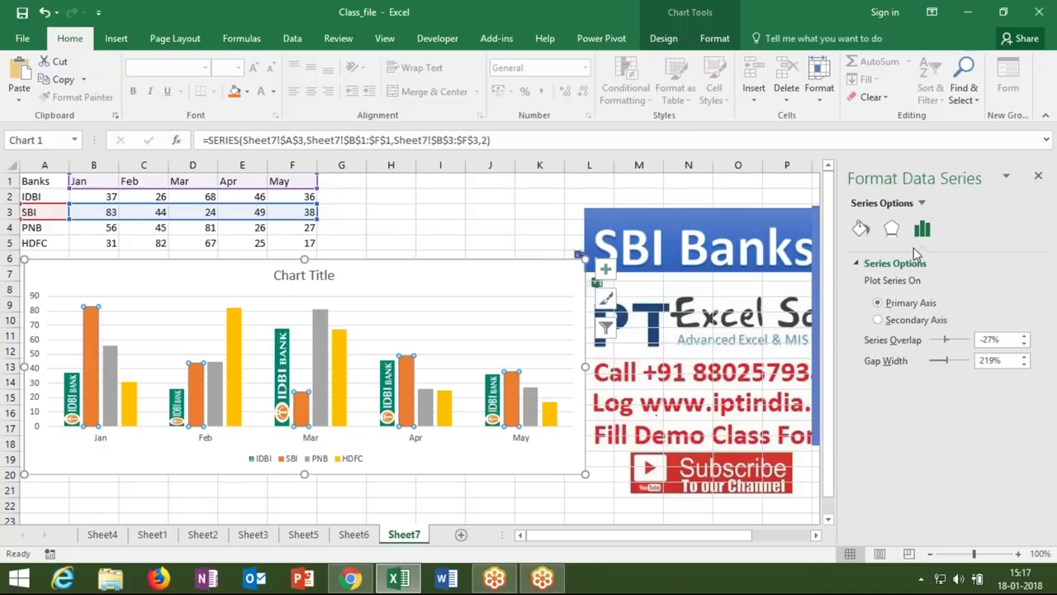
left_click(861, 229)
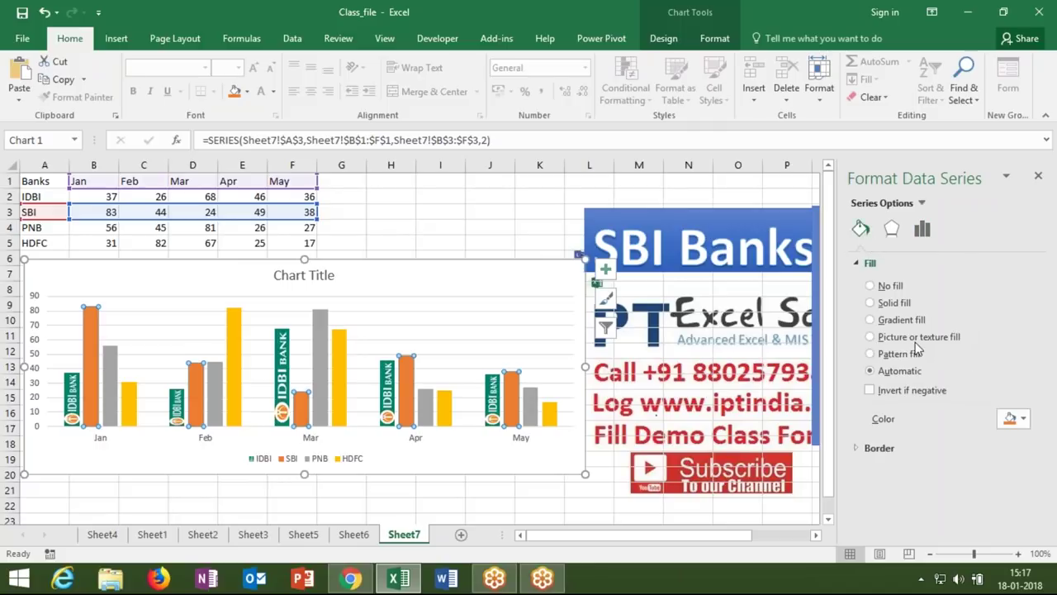
left_click(915, 340)
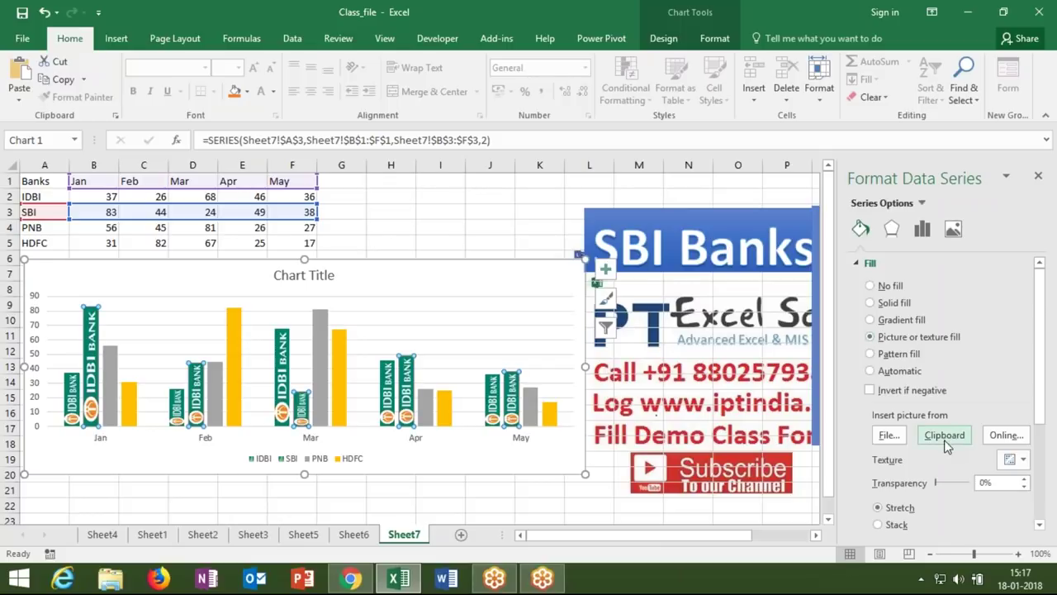
left_click(944, 435)
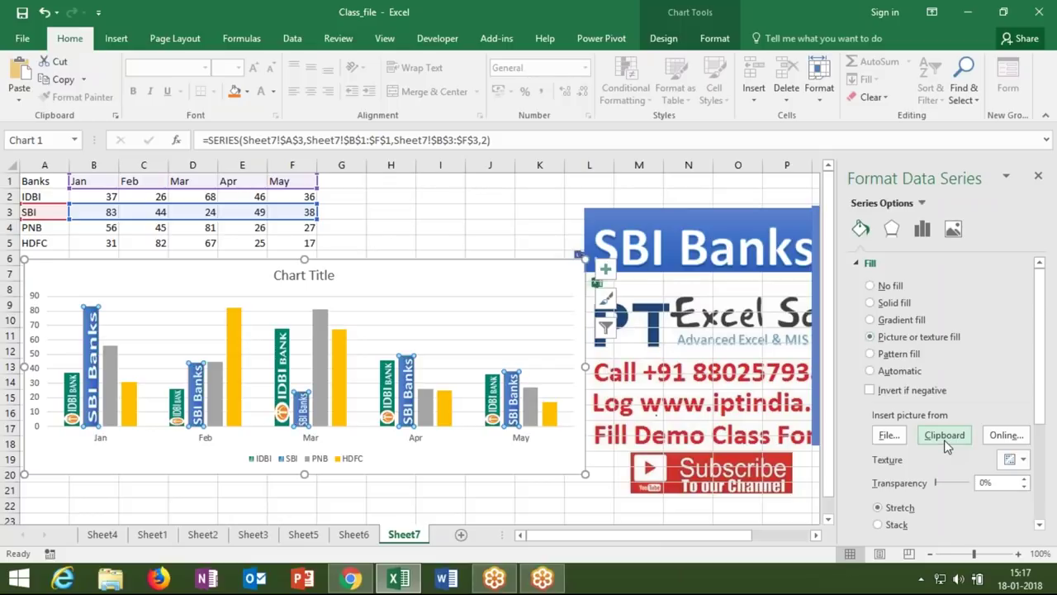
left_click(564, 473)
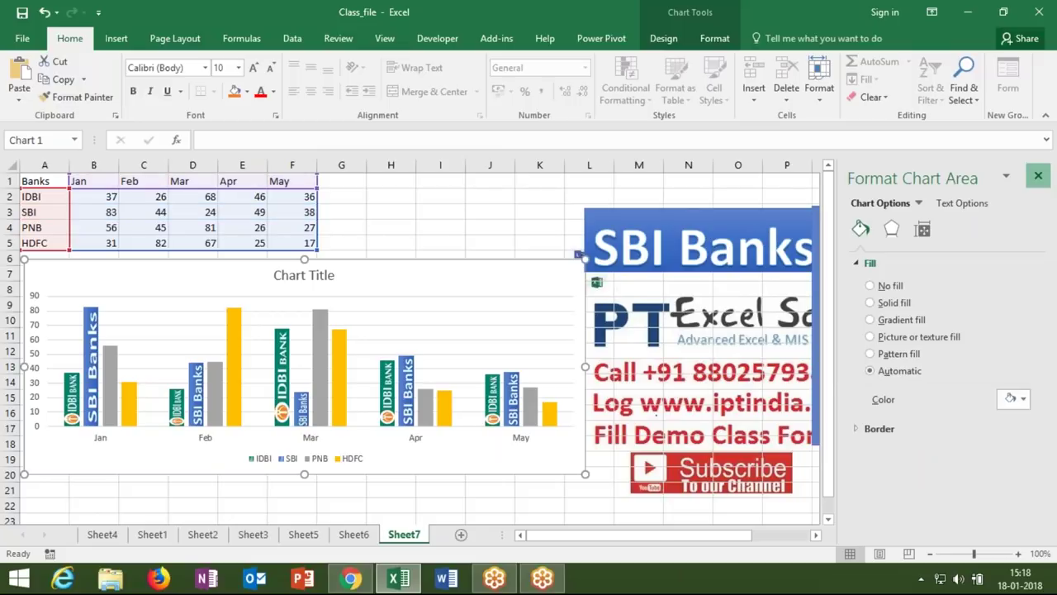
left_click(1038, 175)
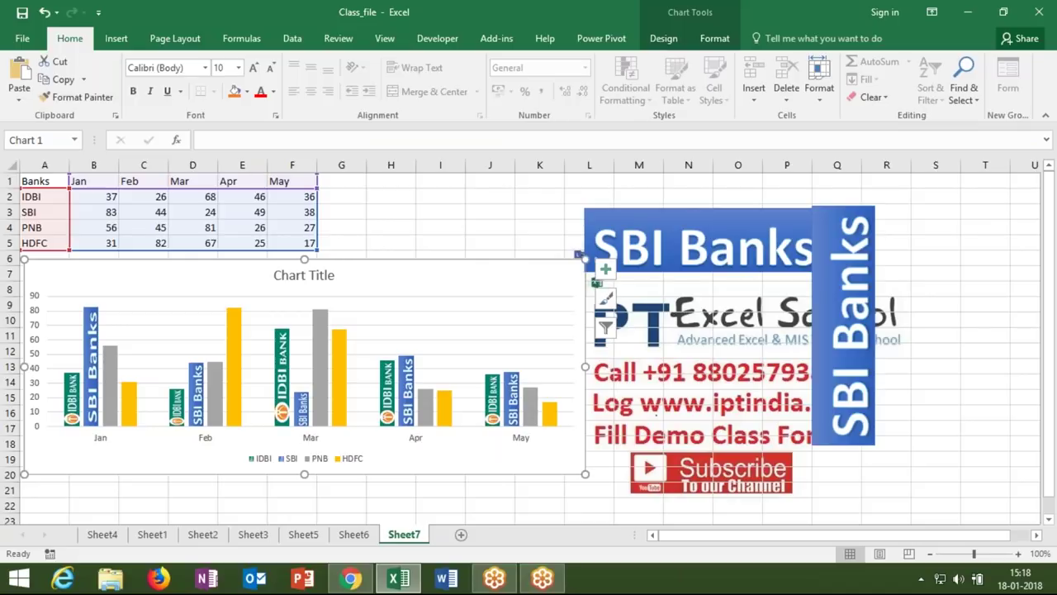
left_click(461, 535)
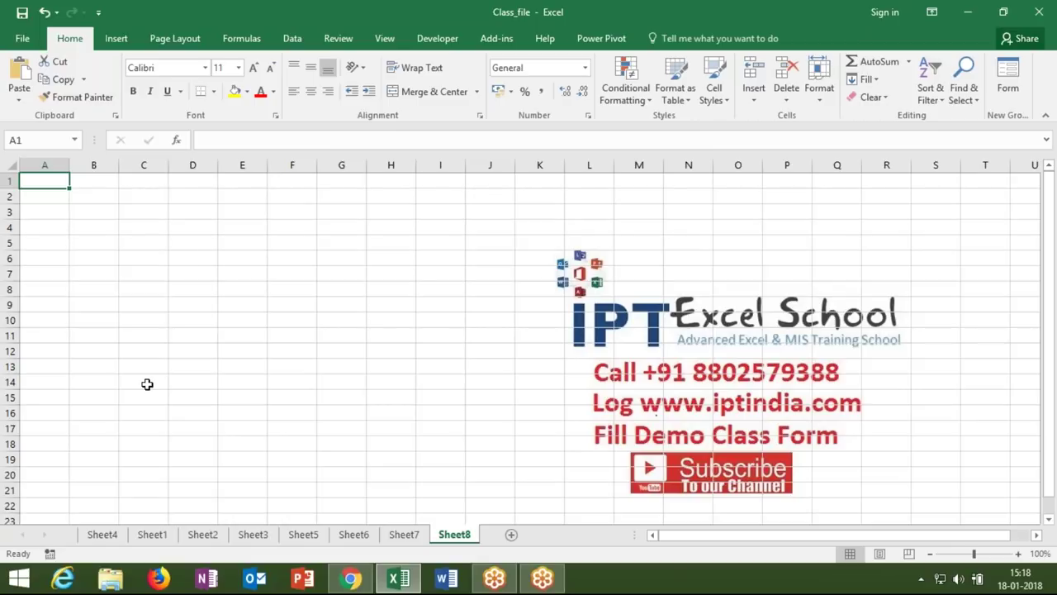
Enter the Pr header and fill project names P-1 to P-10 in column A
type("M")
key("BackSpace")
type("Pr")
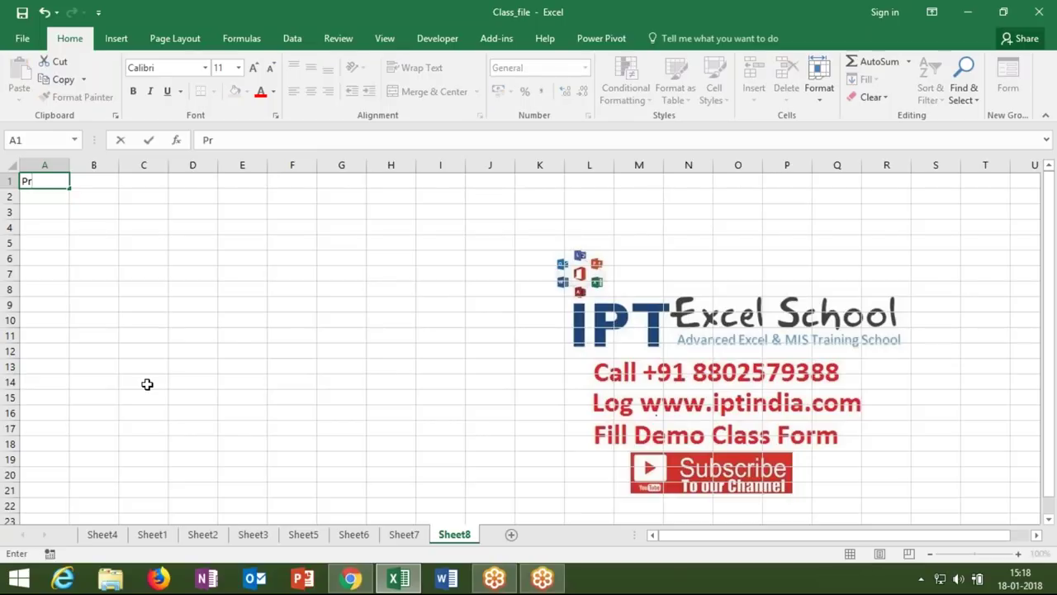
key("Return")
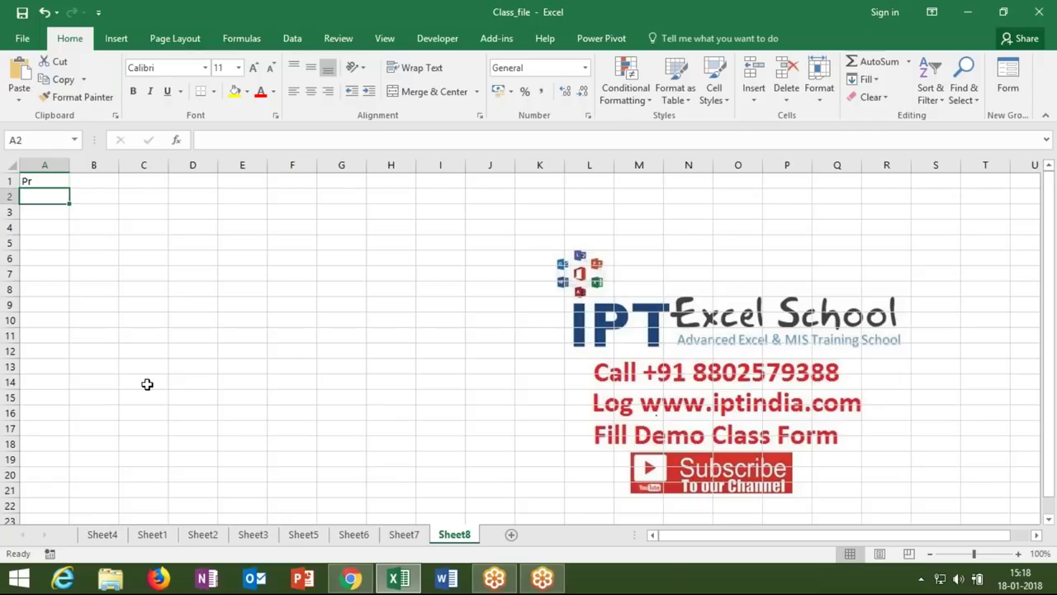
type("P-1")
key("Return")
left_click(36, 195)
mouse_move(70, 203)
left_mouse_down()
mouse_move(64, 351)
mouse_move(64, 340)
left_mouse_up()
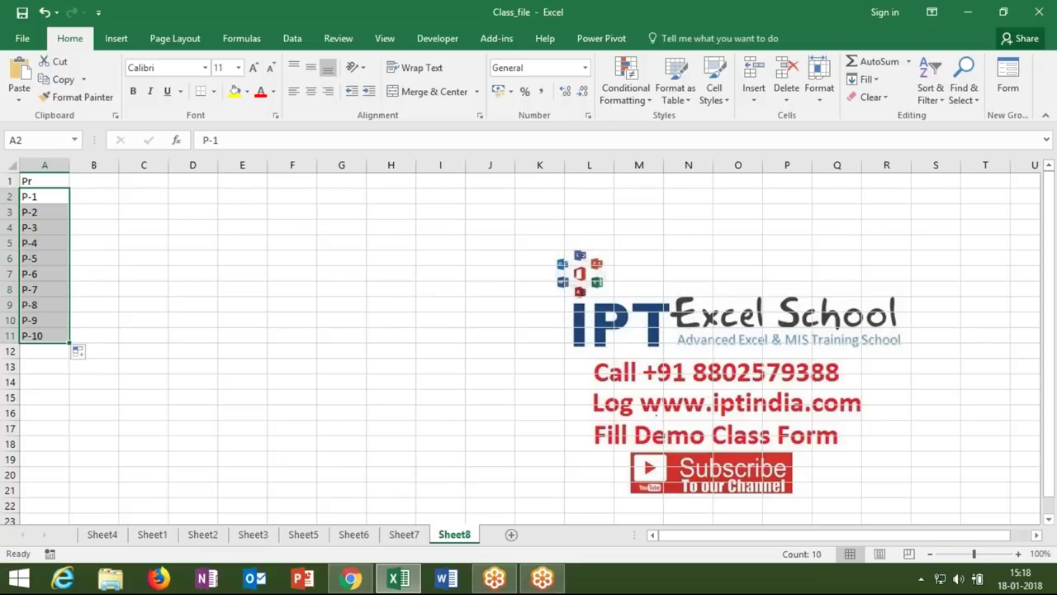
Add the Start Date header with first date 1/1, and the Days header
left_click(94, 181)
type("Start Date")
key("Return")
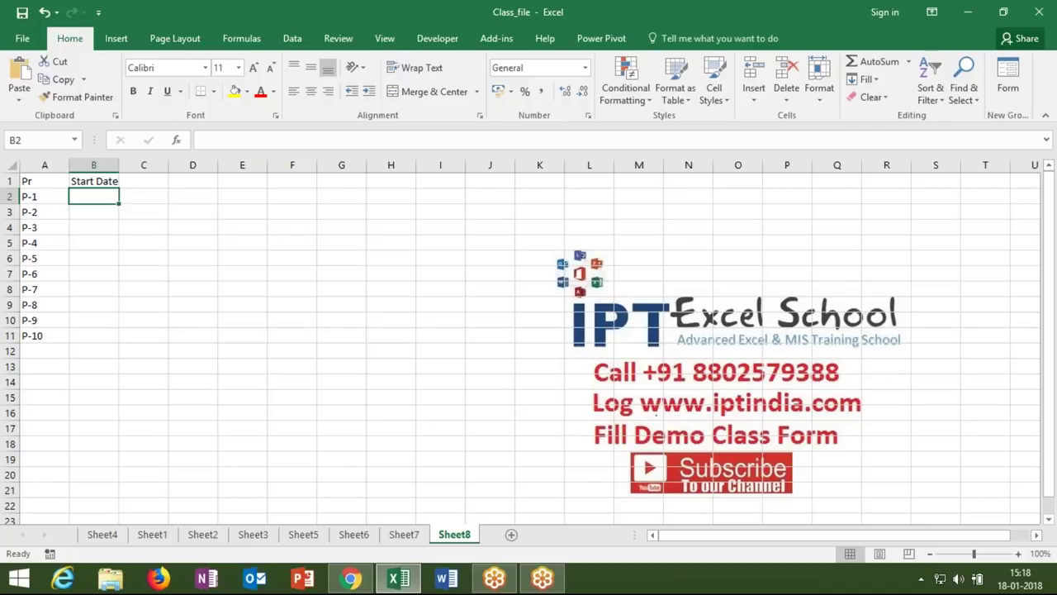
type("1/1")
key("Return")
left_click(94, 196)
left_click(143, 180)
type("D")
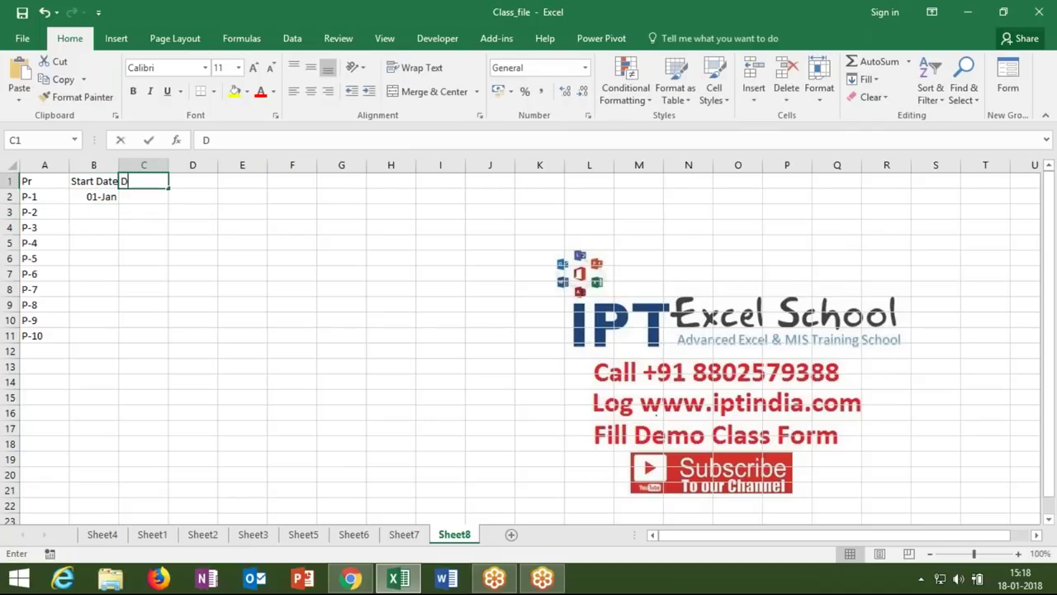
type("ays")
key("Return")
Enter =RANDBETWEEN(5,15) in C2 as the first random duration
type("=ra")
key("Down")
key("Down")
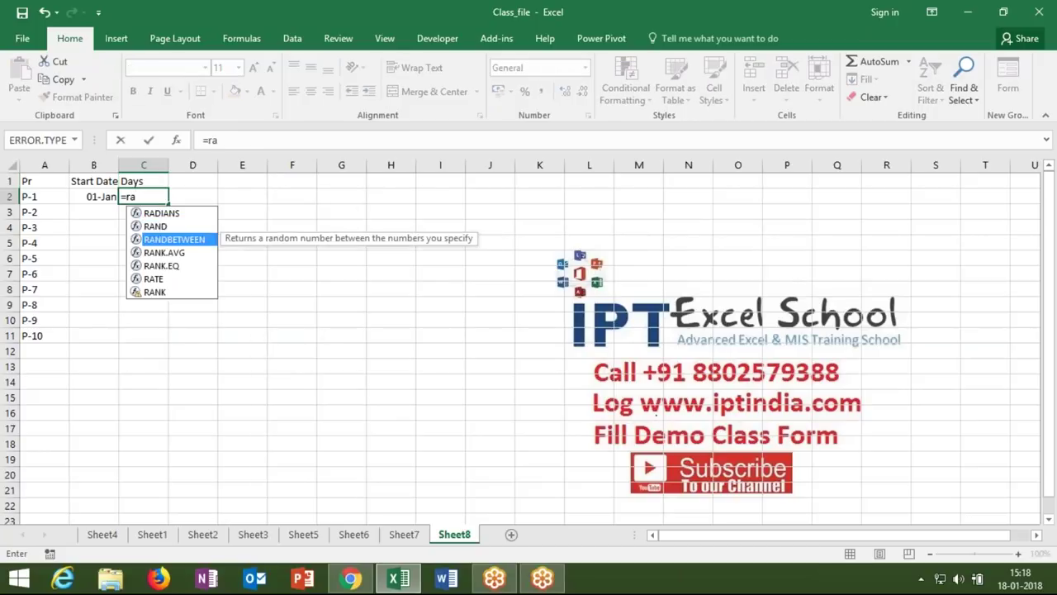
key("Tab")
type("1")
key("BackSpace")
type("5,15)")
key("Return")
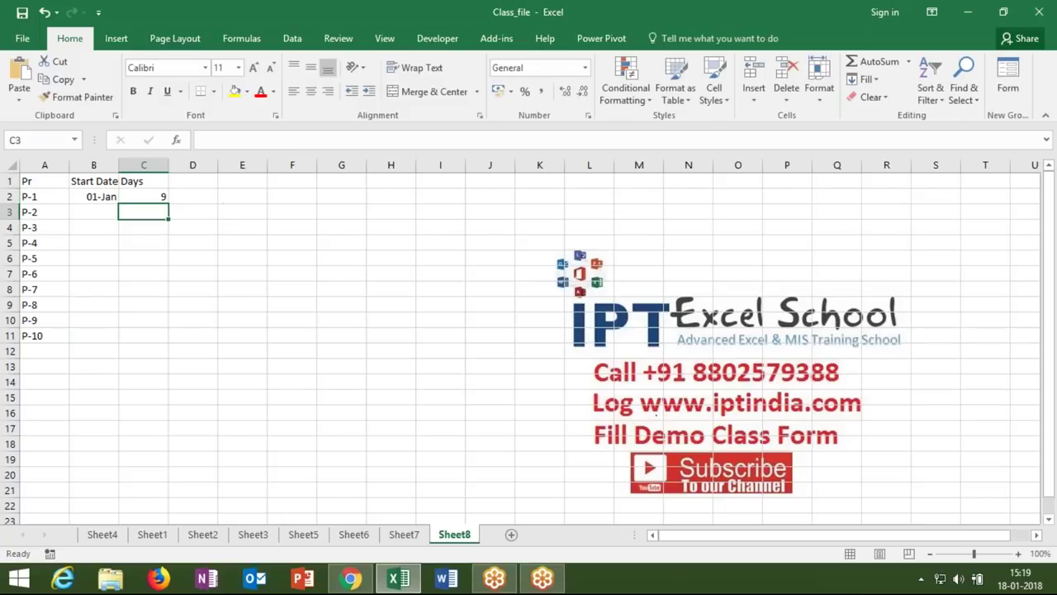
key("Up")
key("Down")
Enter =B2+C2 in B3 so each start date follows the previous duration
key("Left")
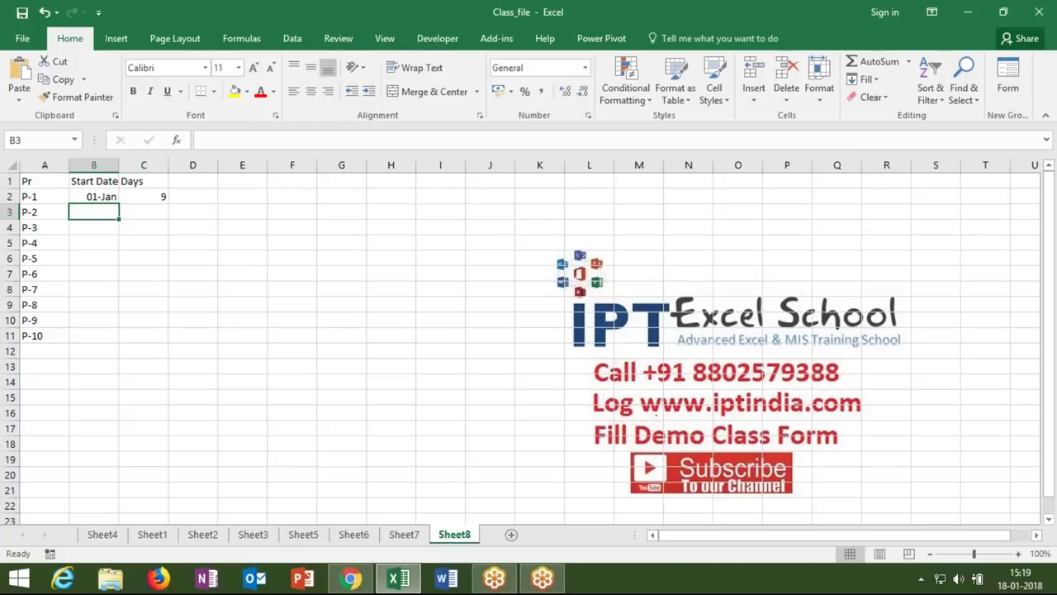
type("=")
key("Up")
type("+")
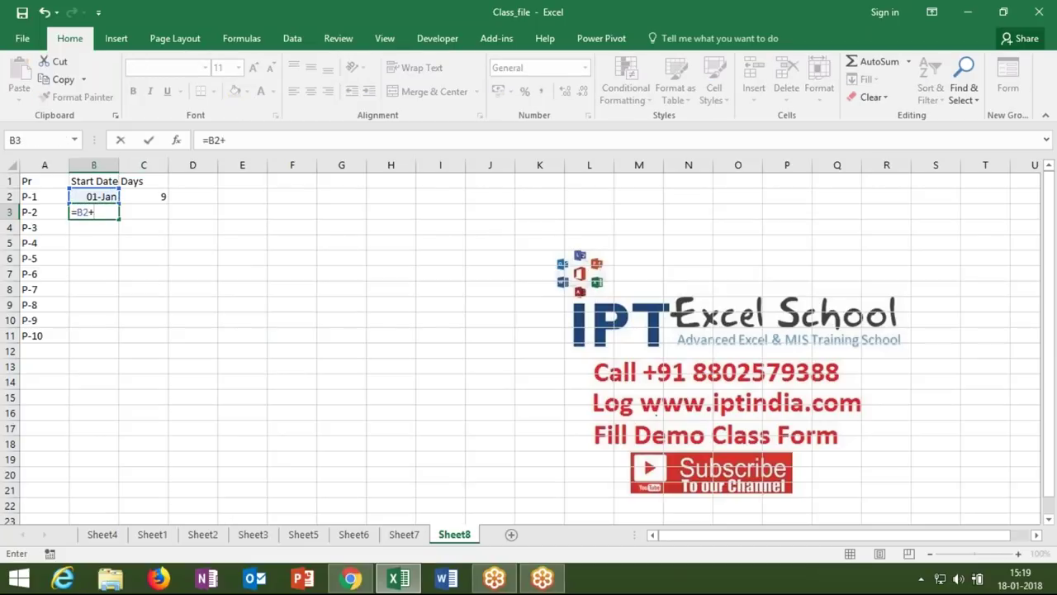
key("Right")
key("Up")
key("Return")
key("Up")
key("Right")
Fill the start-date and duration formulas down to P-10 with Ctrl+D
key("ctrl+z")
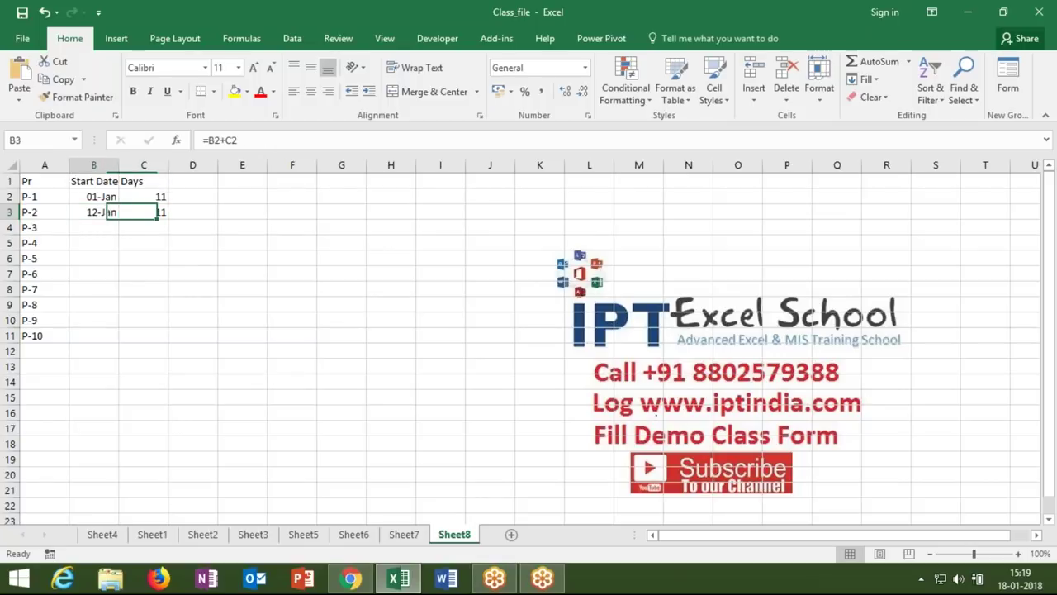
key("shift+Right")
key("shift+Down")
key("shift+Down")
key("shift+Down")
key("shift+Down")
key("shift+Down")
key("shift+Down")
key("shift+Down")
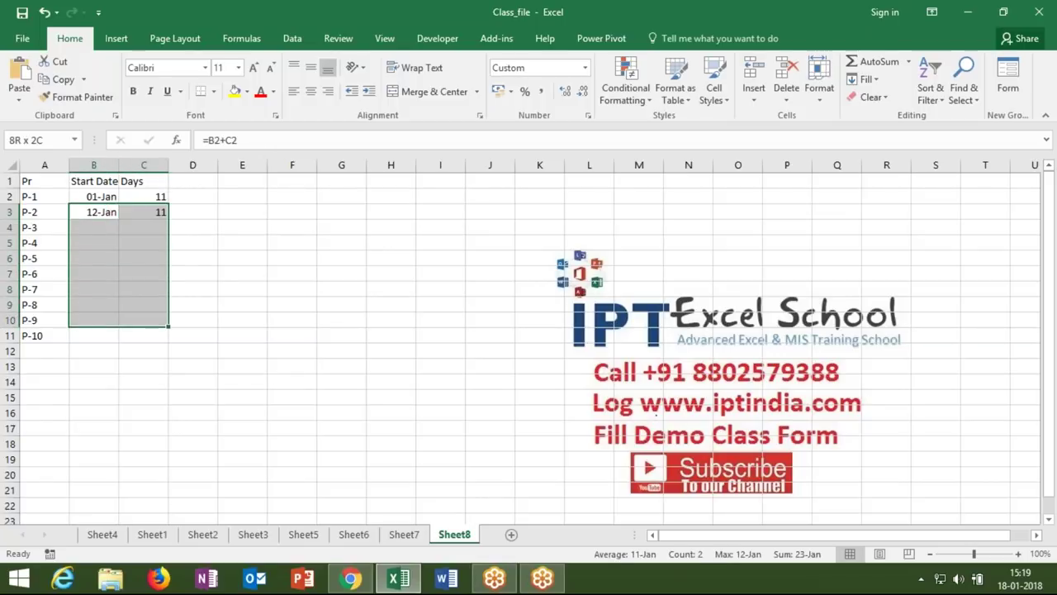
key("shift+Down")
key("ctrl+d")
Paste B2:C11 back as fixed values and select the whole table A1:C11
mouse_move(93, 196)
left_mouse_down()
mouse_move(93, 335)
mouse_move(143, 336)
left_mouse_up()
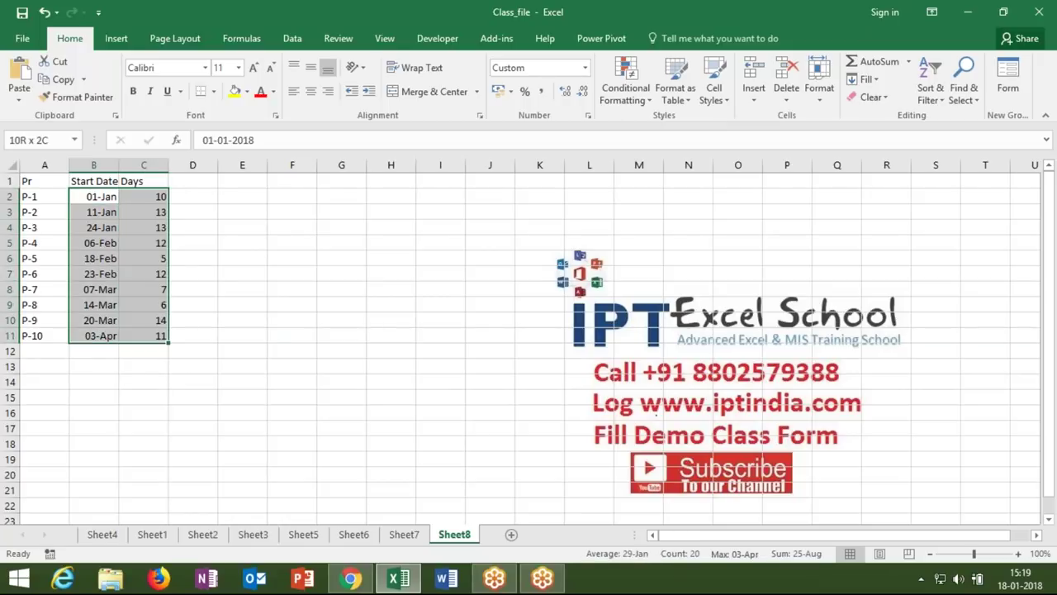
key("ctrl+c")
left_click(19, 101)
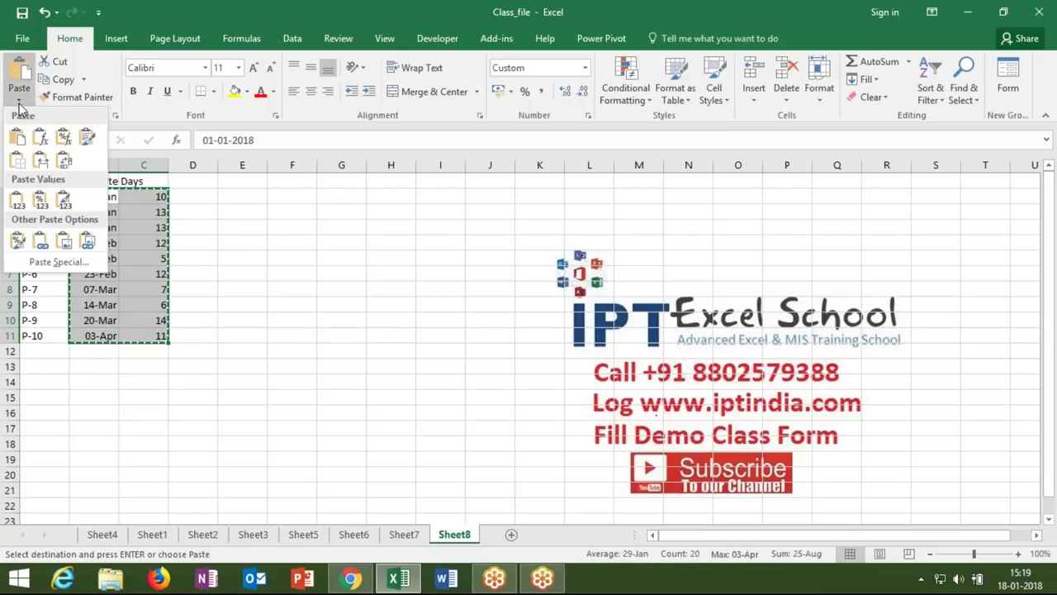
left_click(18, 201)
key("Escape")
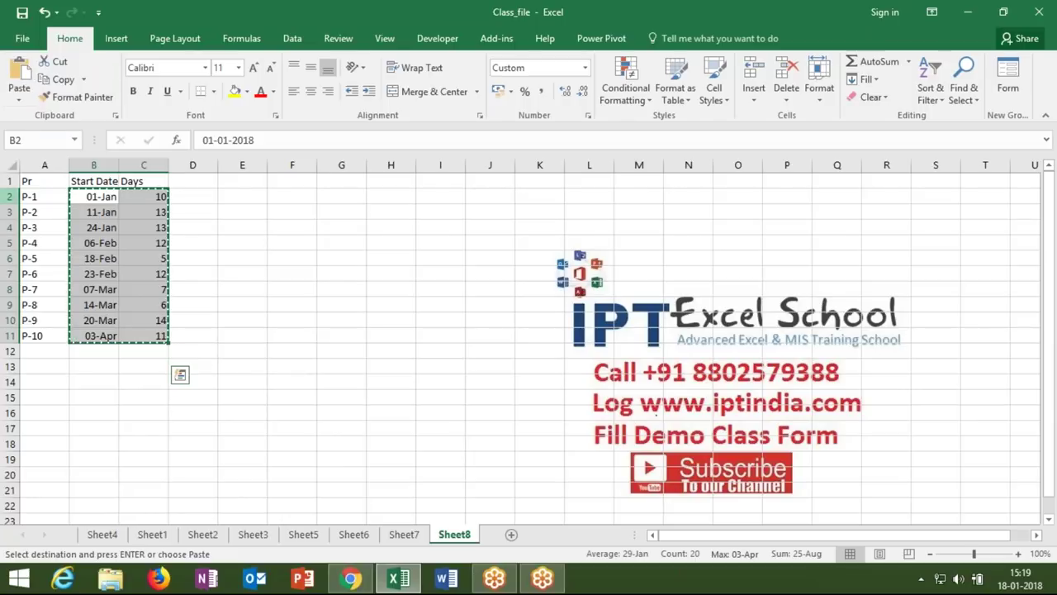
key("Escape")
left_click(58, 181)
left_click_drag(70, 183, 142, 332)
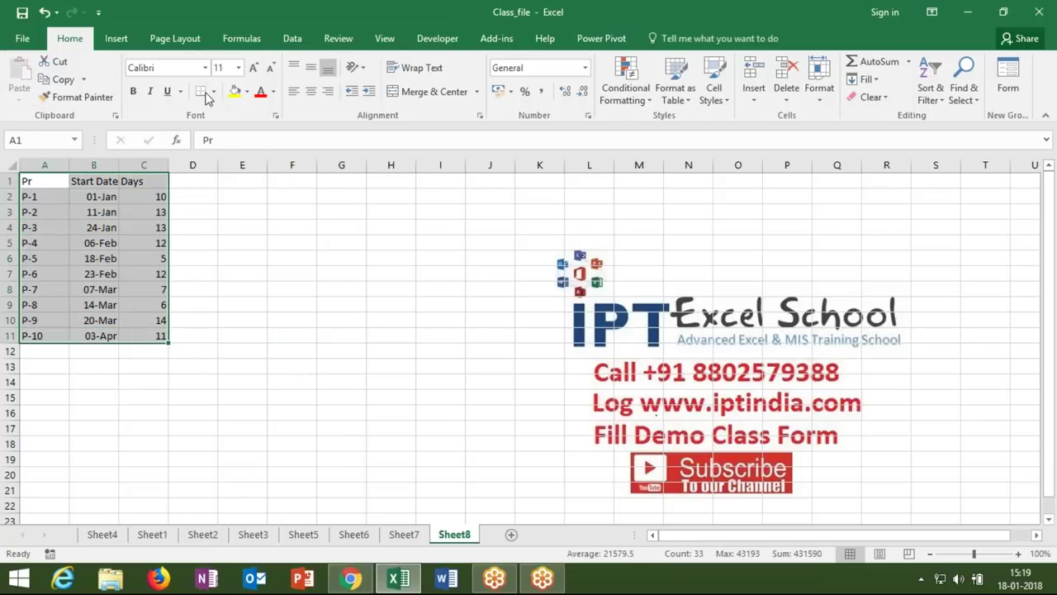
left_click(117, 39)
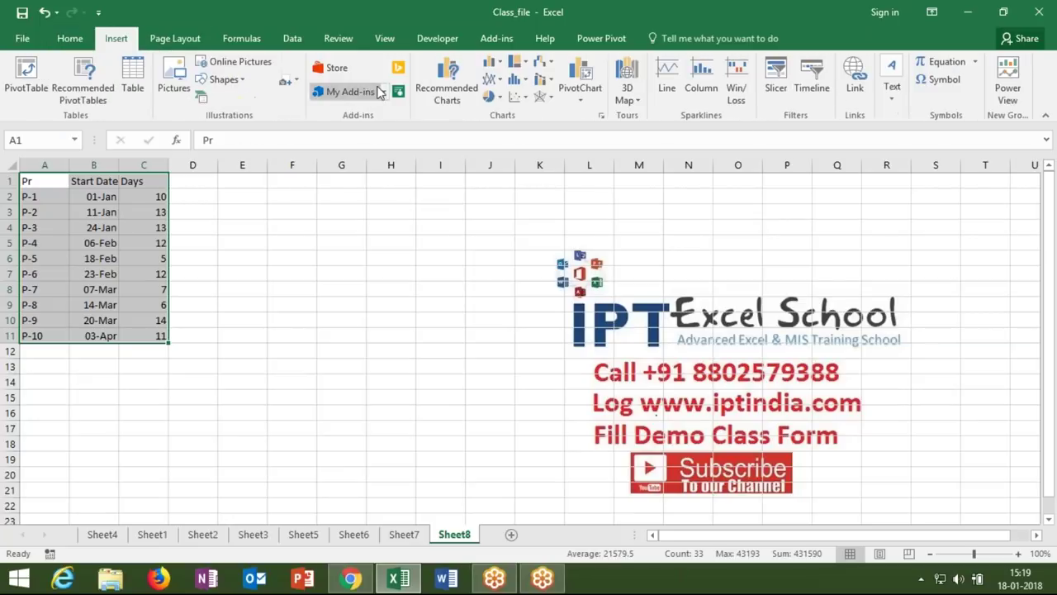
left_click(493, 62)
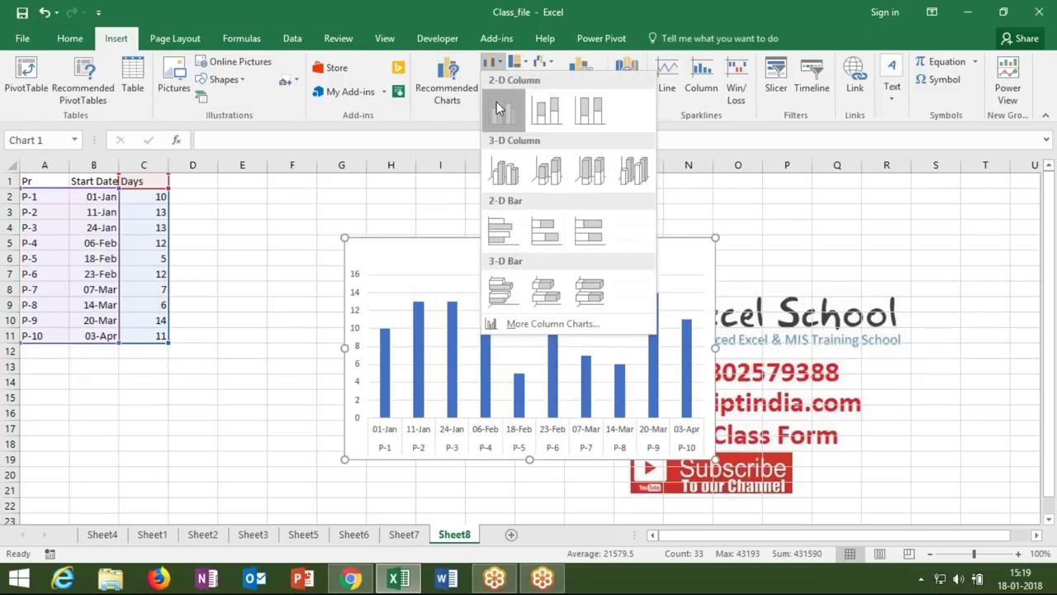
left_click(498, 108)
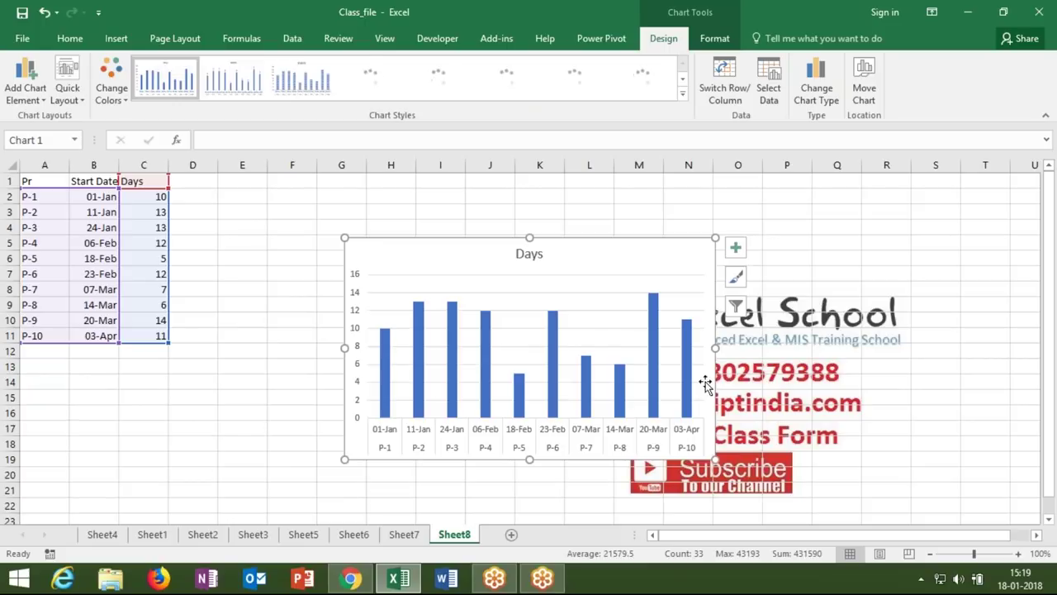
left_click_drag(715, 354, 751, 347)
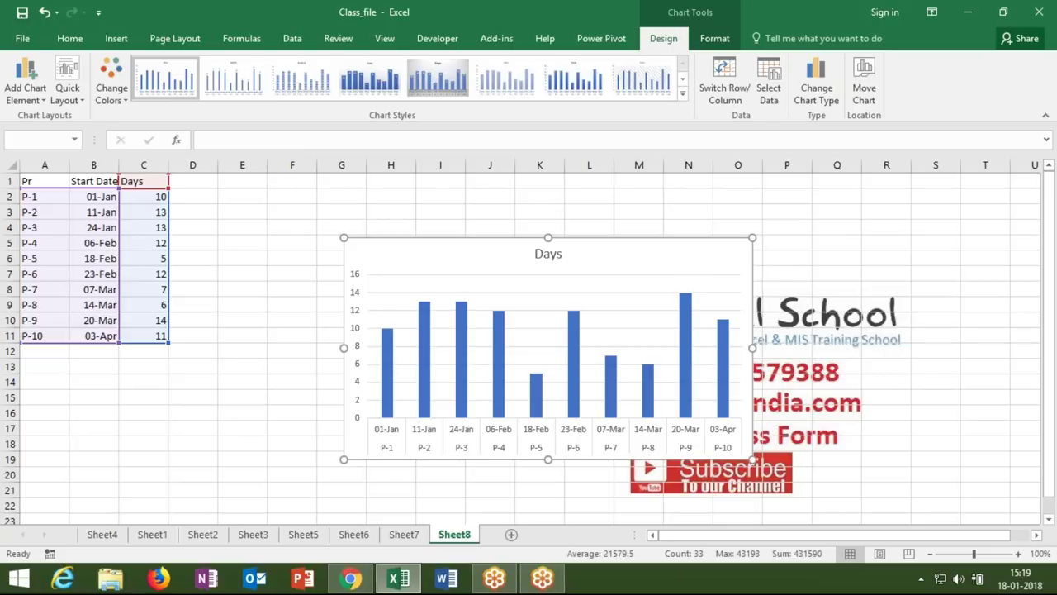
key("Delete")
Apply General format to start dates B2:B11 to show serial numbers
left_click(82, 196)
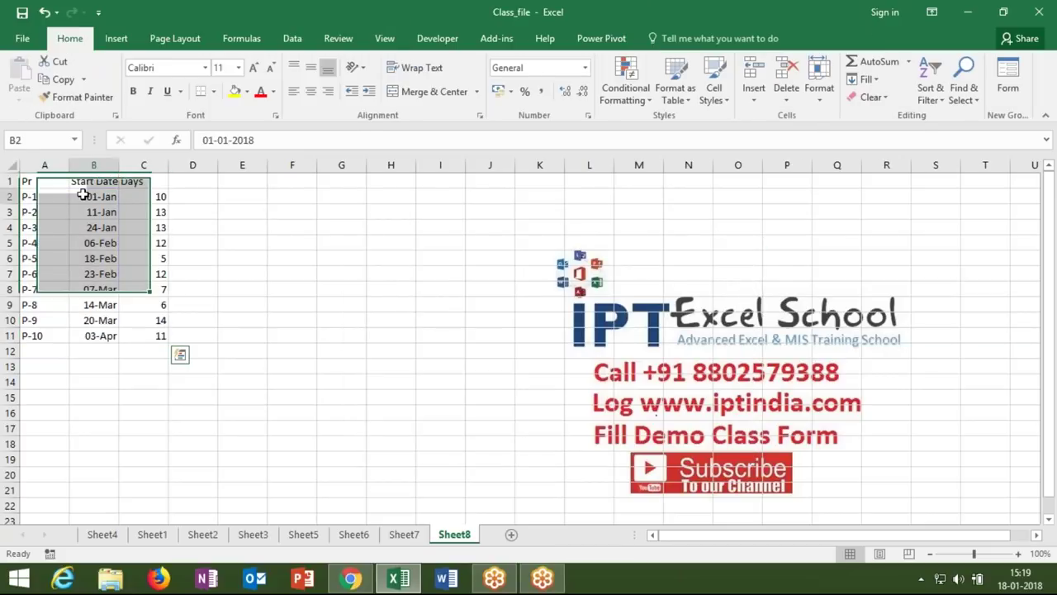
key("ctrl+shift+Down")
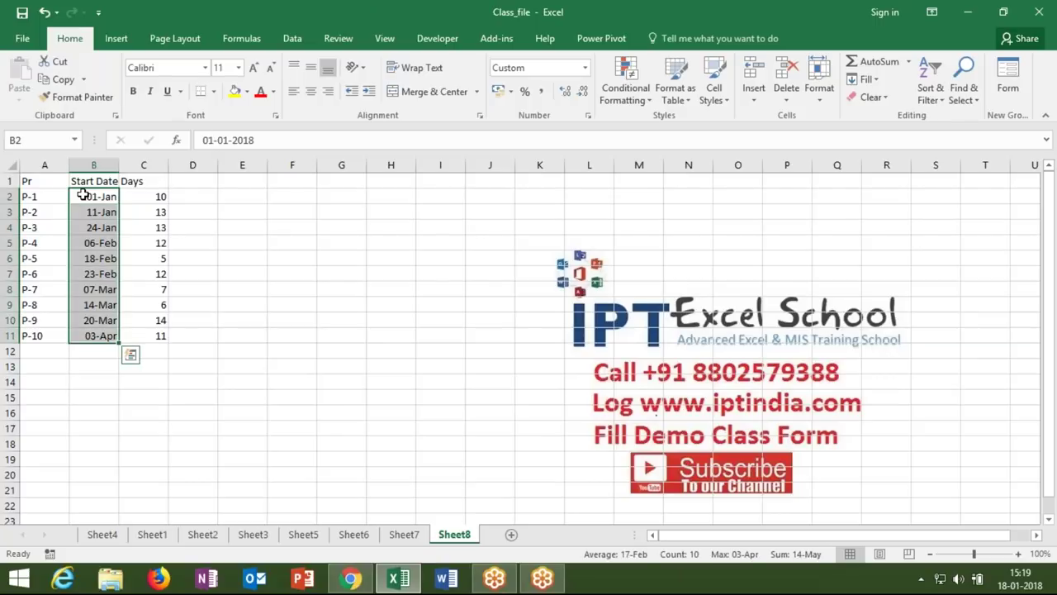
key("ctrl+shift+asciitilde")
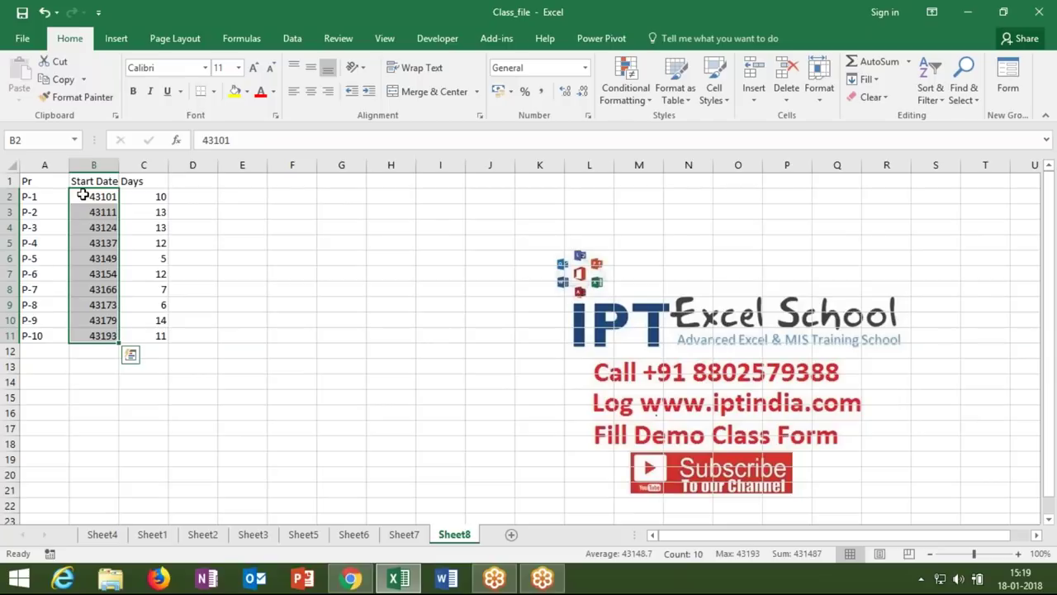
Select the whole project table A1:C11
key("Up")
key("Left")
key("ctrl+shift+Right")
key("shift+Down")
key("ctrl+shift+Down")
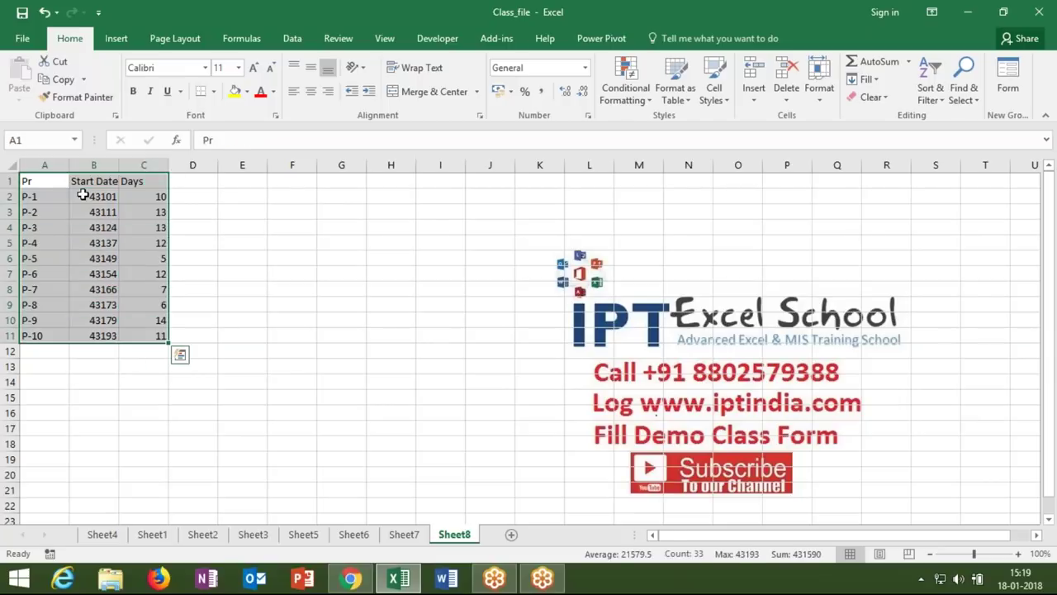
Insert a stacked bar chart of the project table
left_click(119, 41)
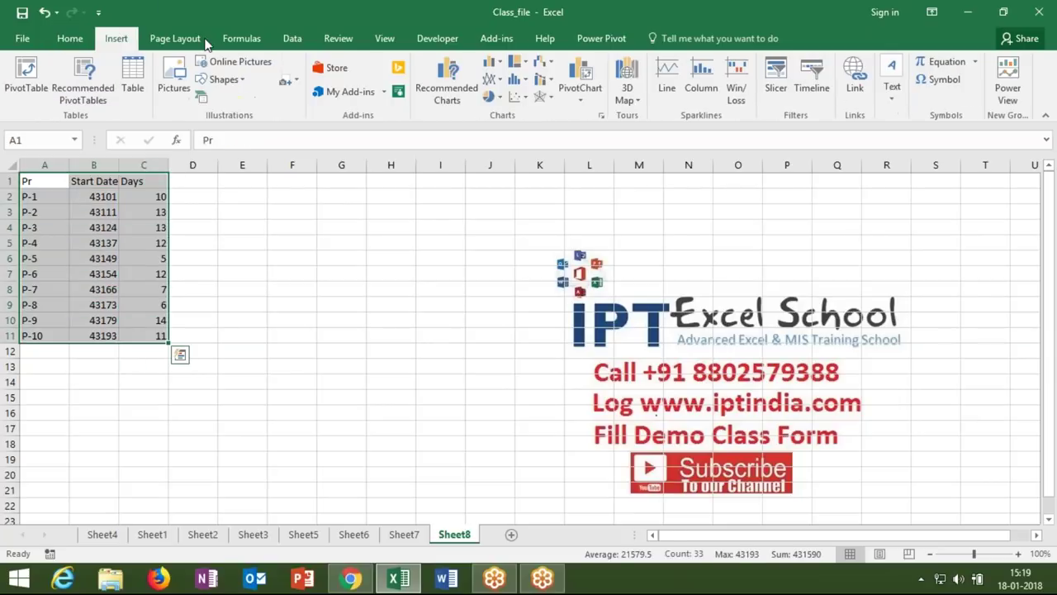
left_click(504, 64)
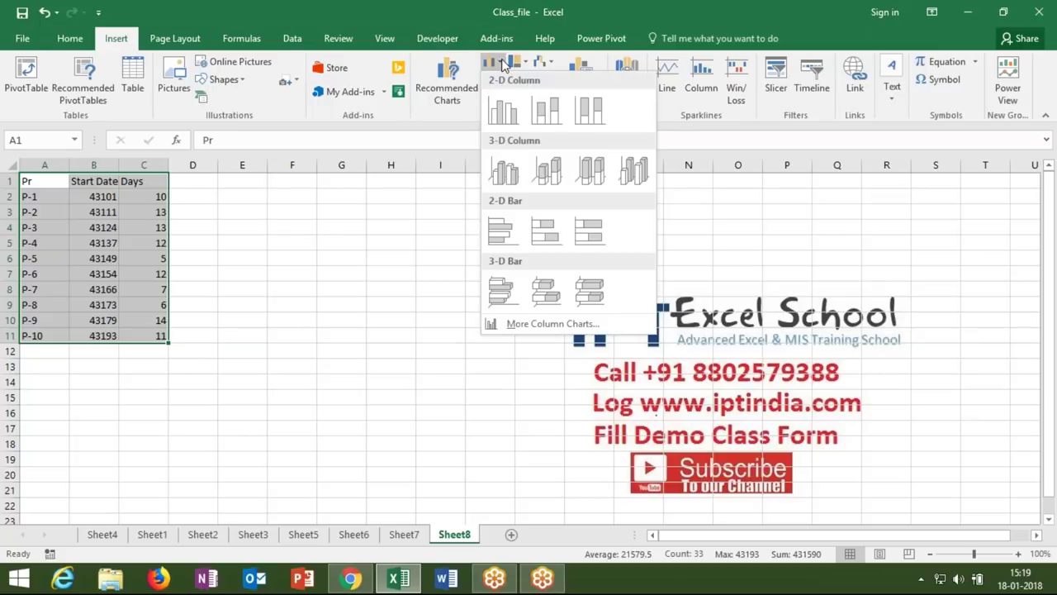
left_click(537, 242)
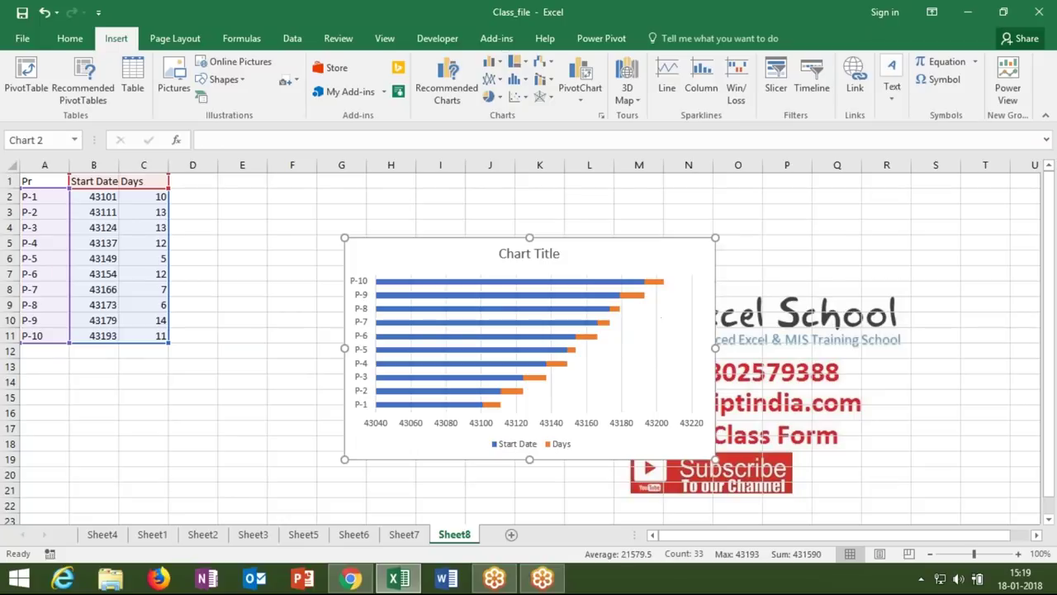
Move and enlarge the chart beside the table, then select its horizontal number axis
left_click_drag(496, 256, 371, 211)
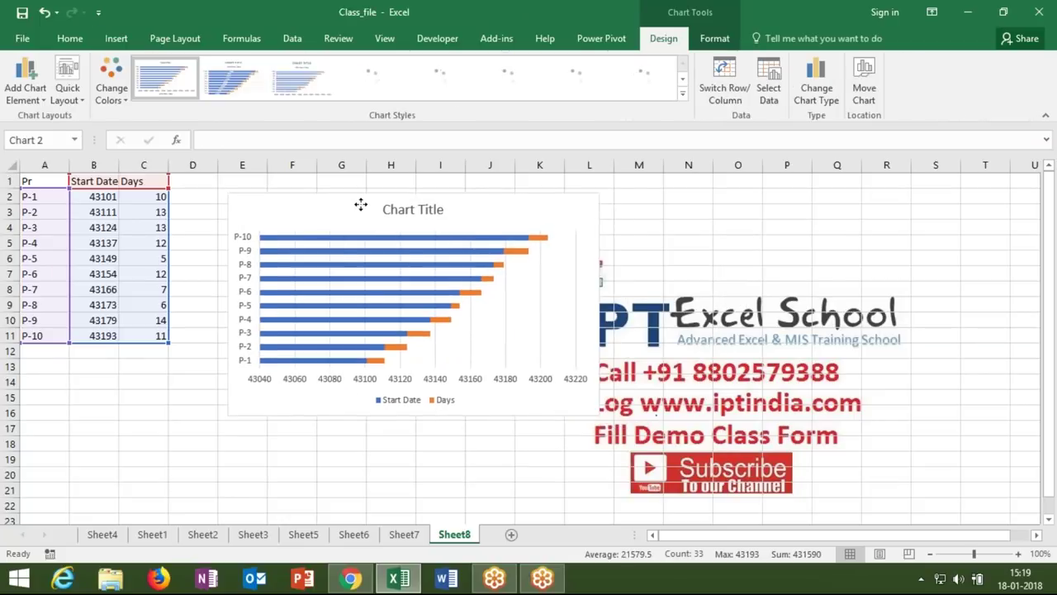
left_click_drag(587, 411, 845, 488)
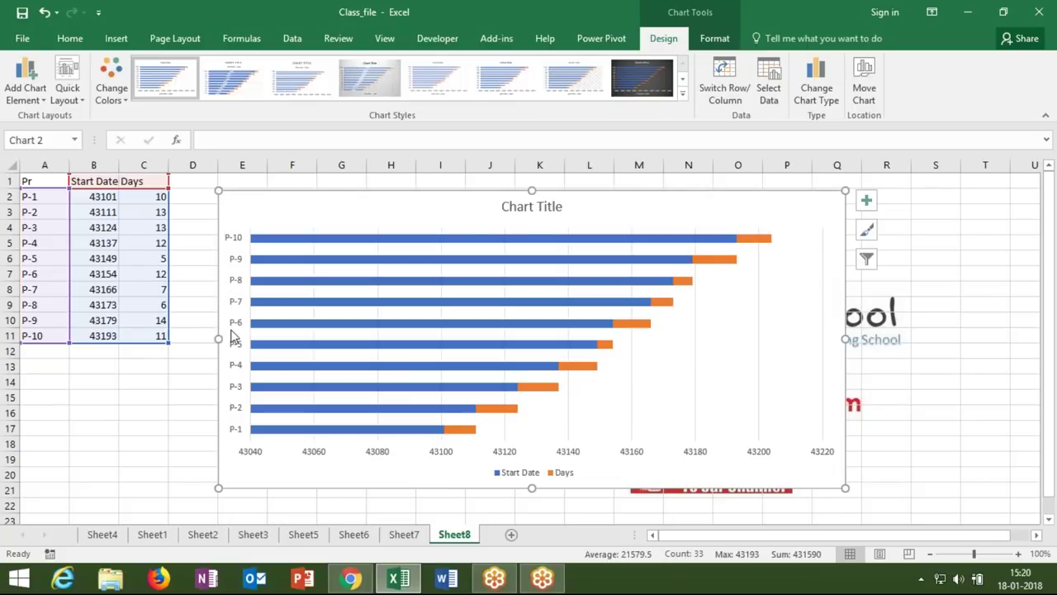
left_click_drag(218, 338, 199, 339)
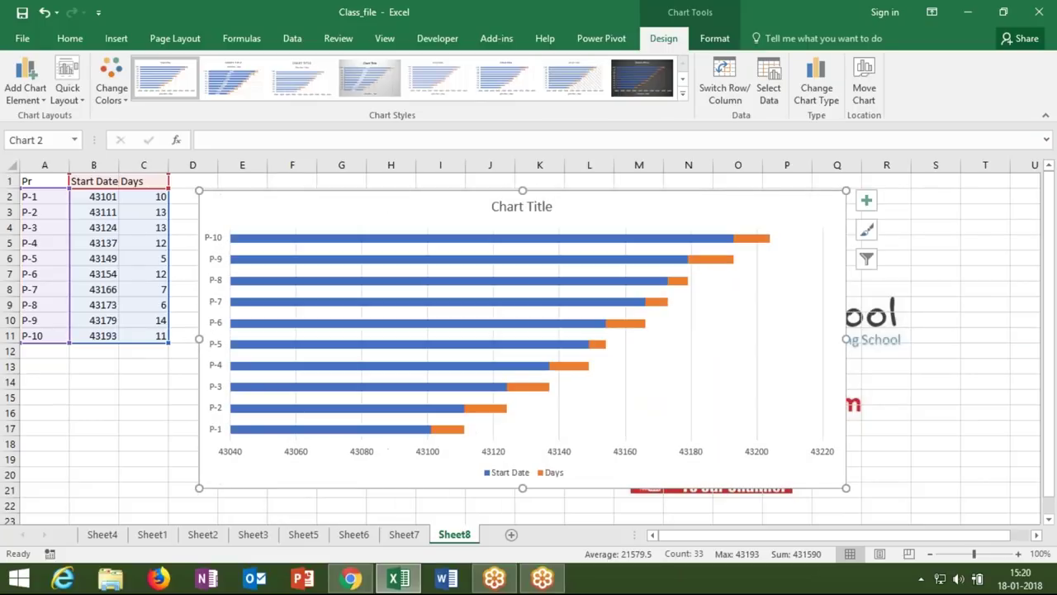
left_click(225, 451)
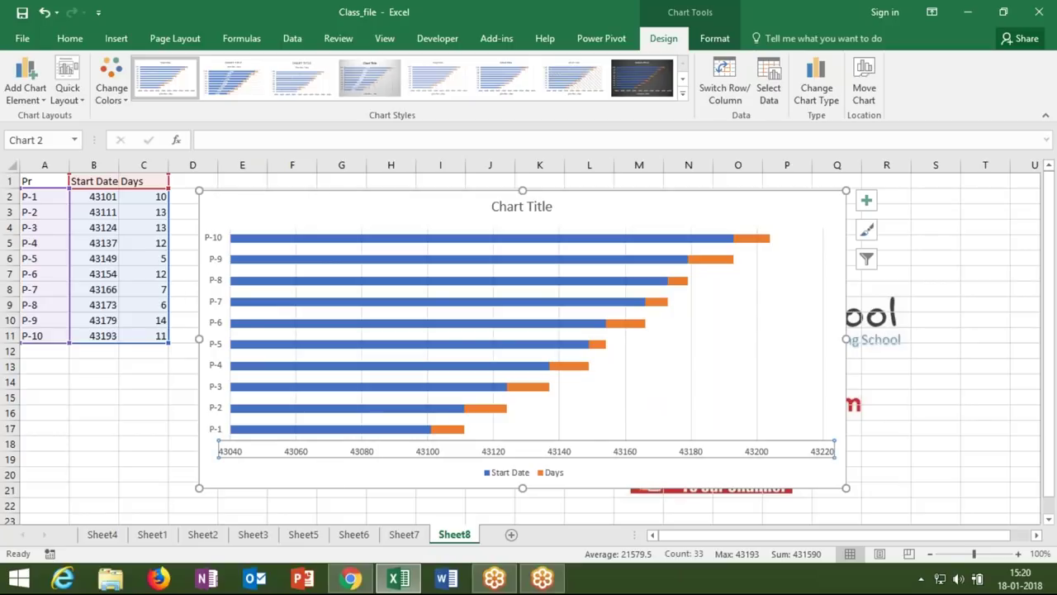
Replace the horizontal axis's General number format with a custom dd/mm format code
right_click(229, 450)
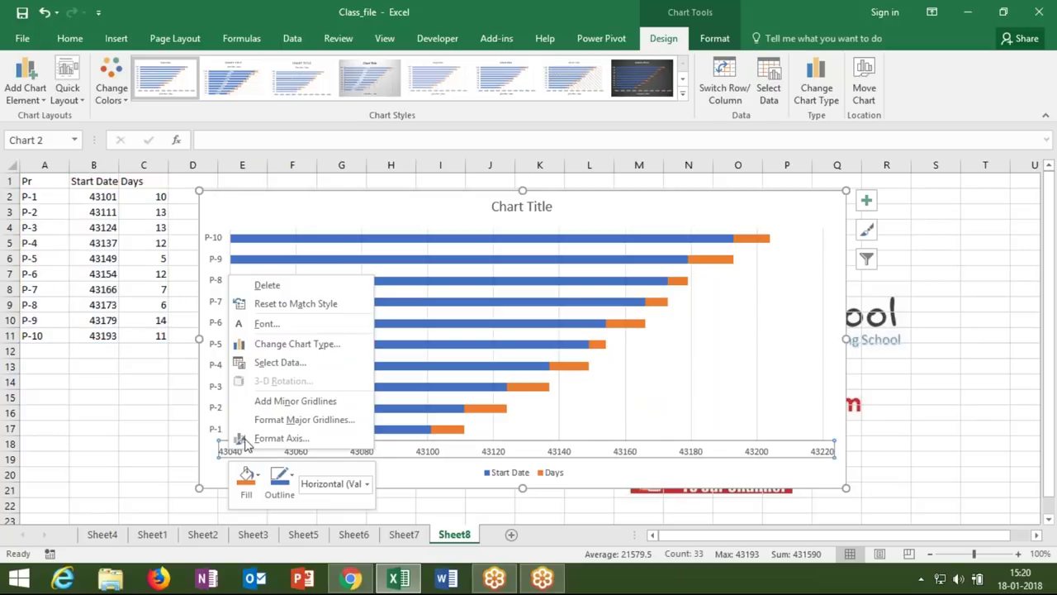
left_click(260, 442)
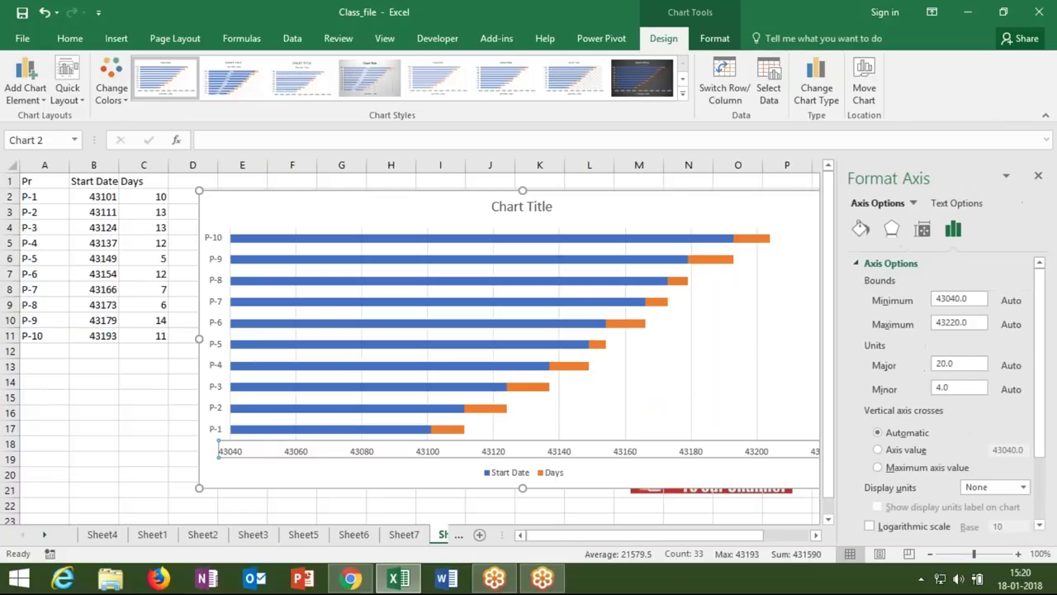
left_click(924, 237)
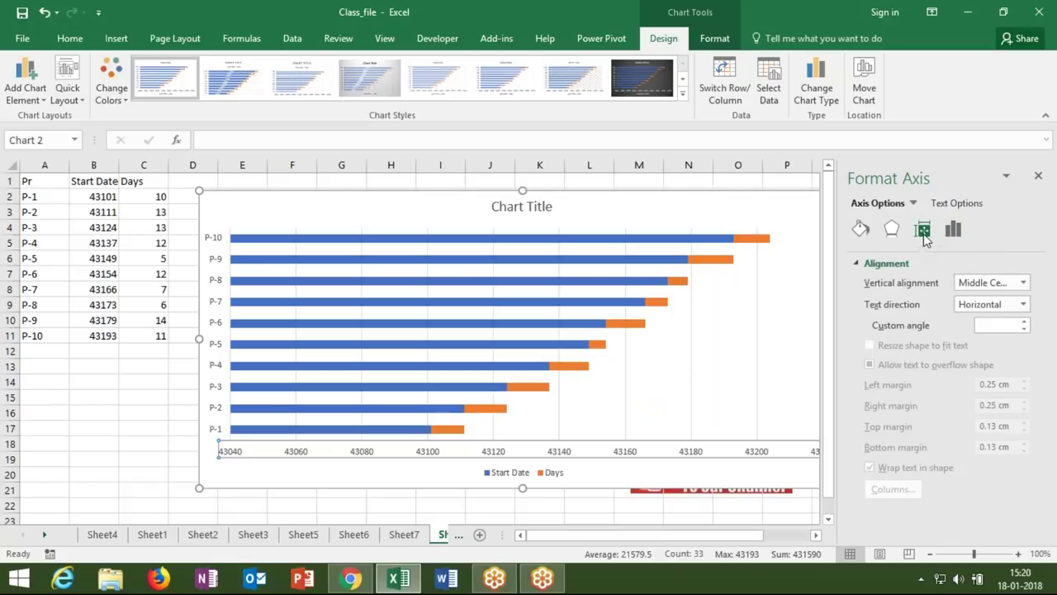
left_click(951, 231)
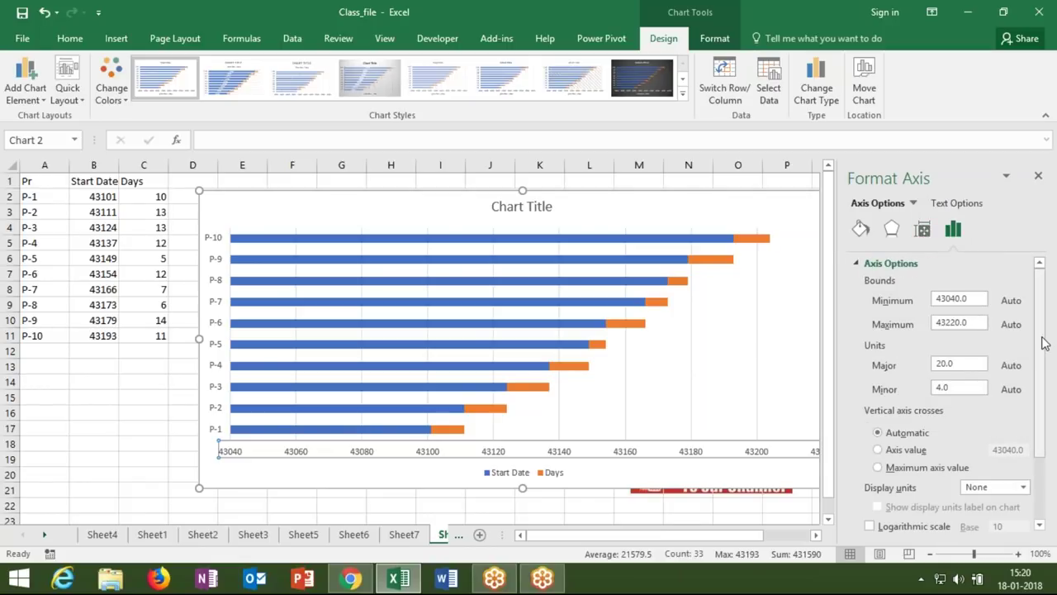
scroll(1041, 340, "down", 3)
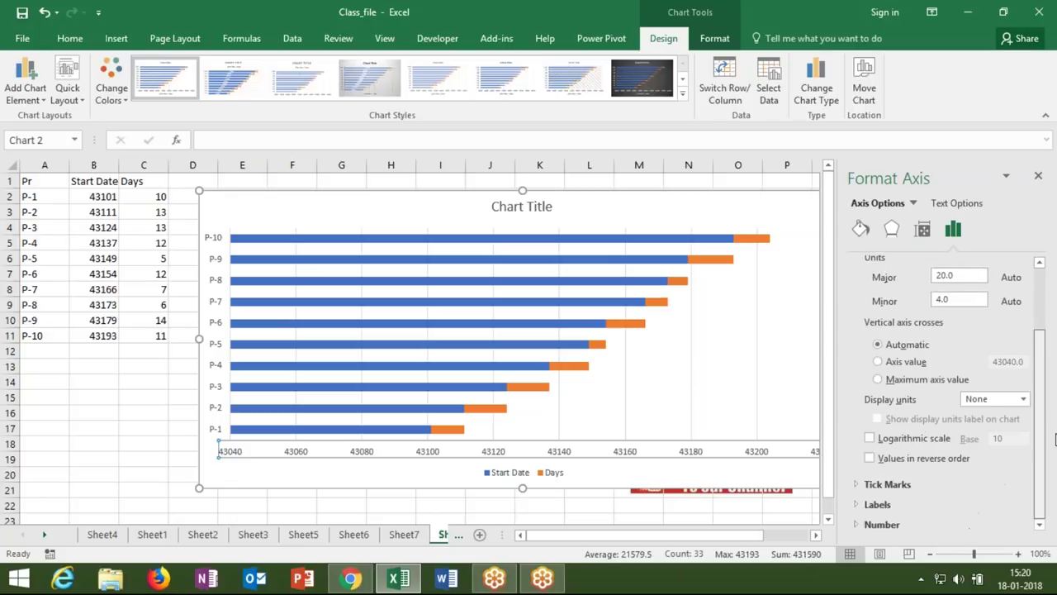
left_click(873, 525)
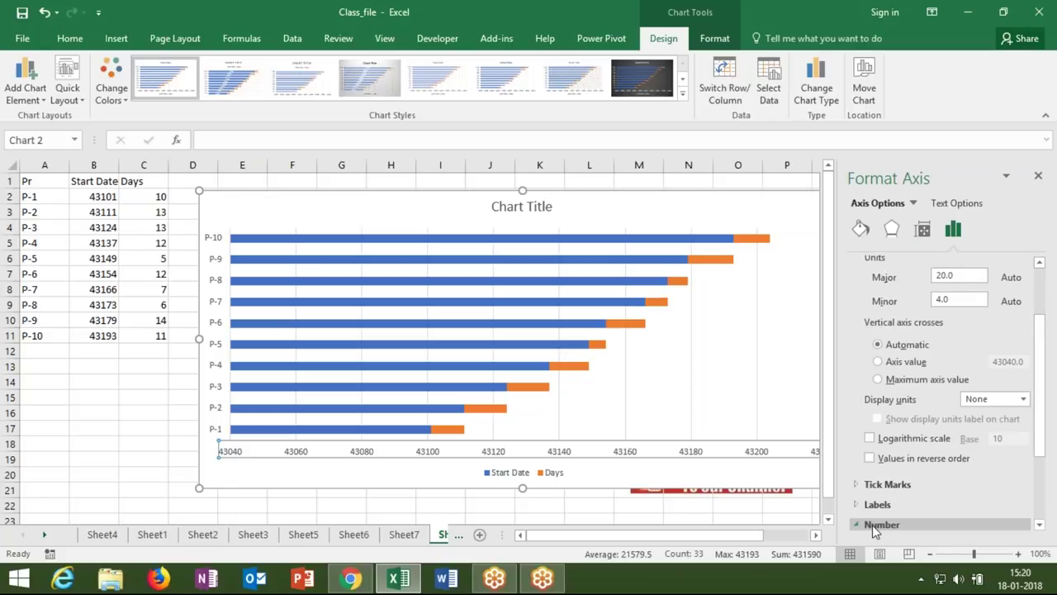
scroll(1043, 423, "down", 3)
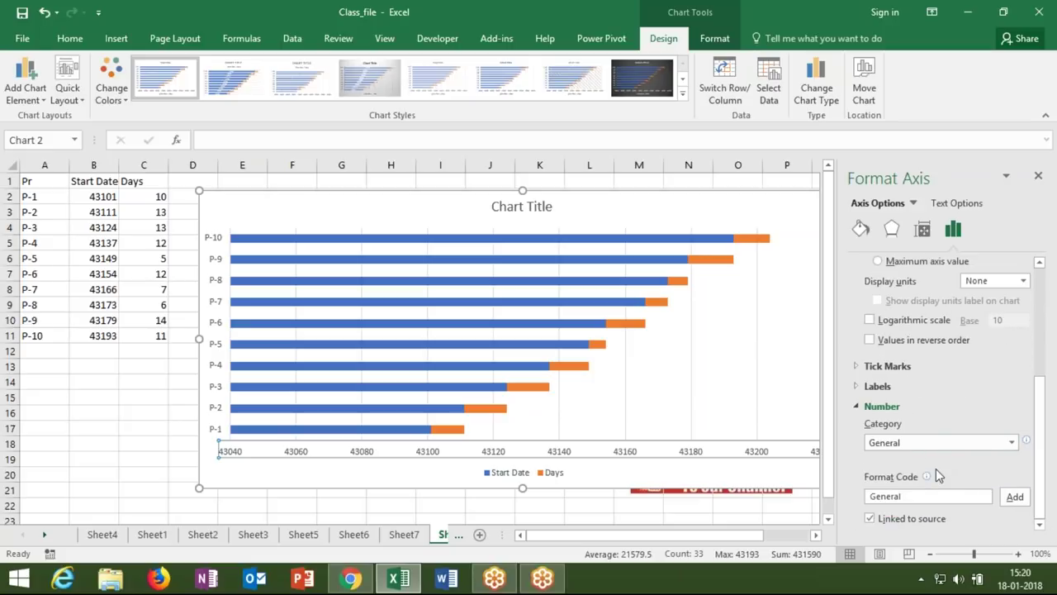
left_click_drag(931, 494, 857, 499)
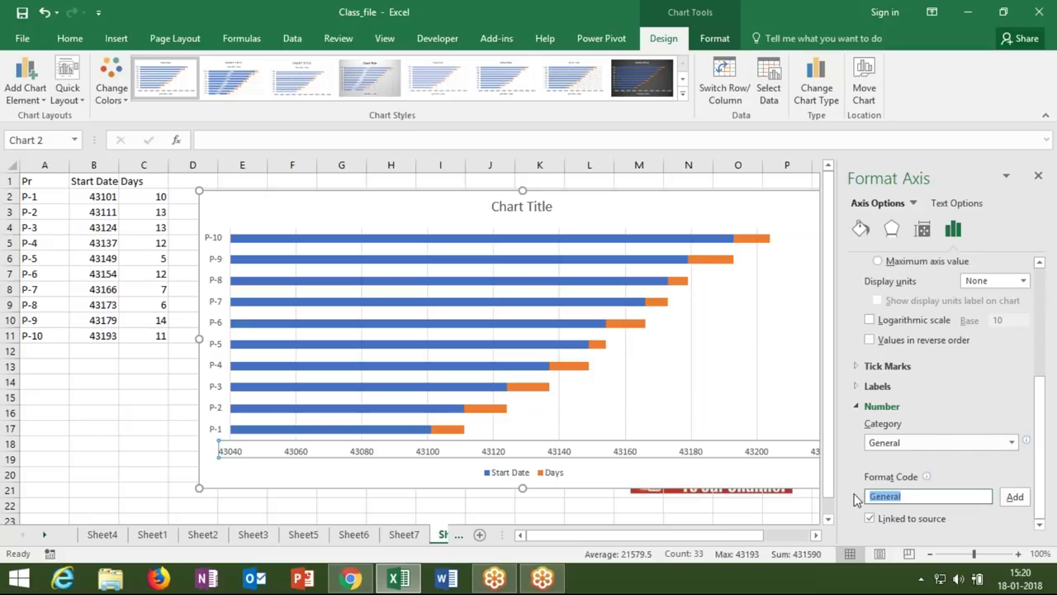
type("dd/")
type("mm")
left_click(1016, 496)
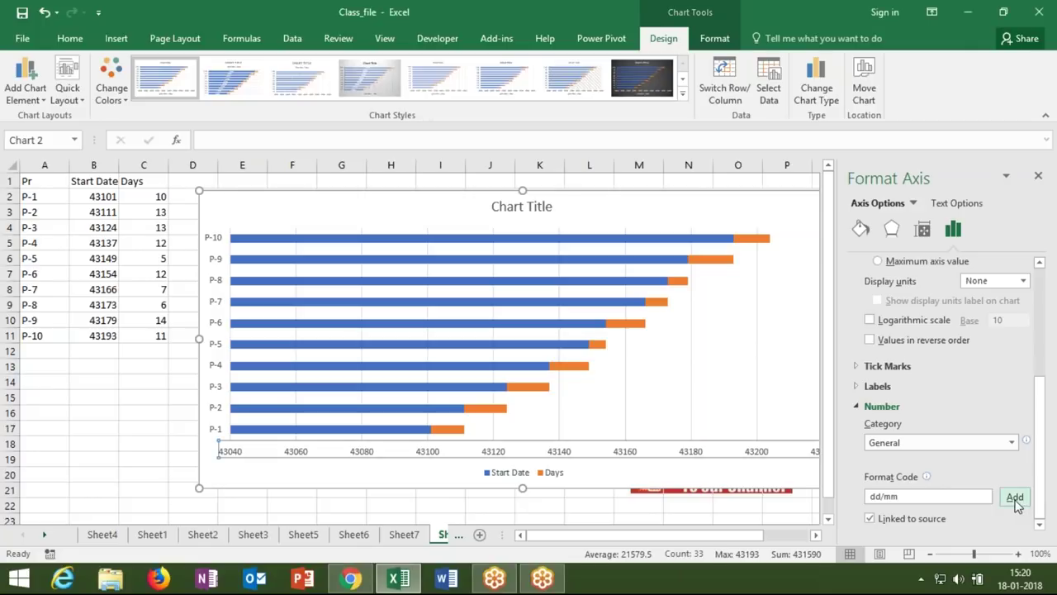
left_click(1015, 499)
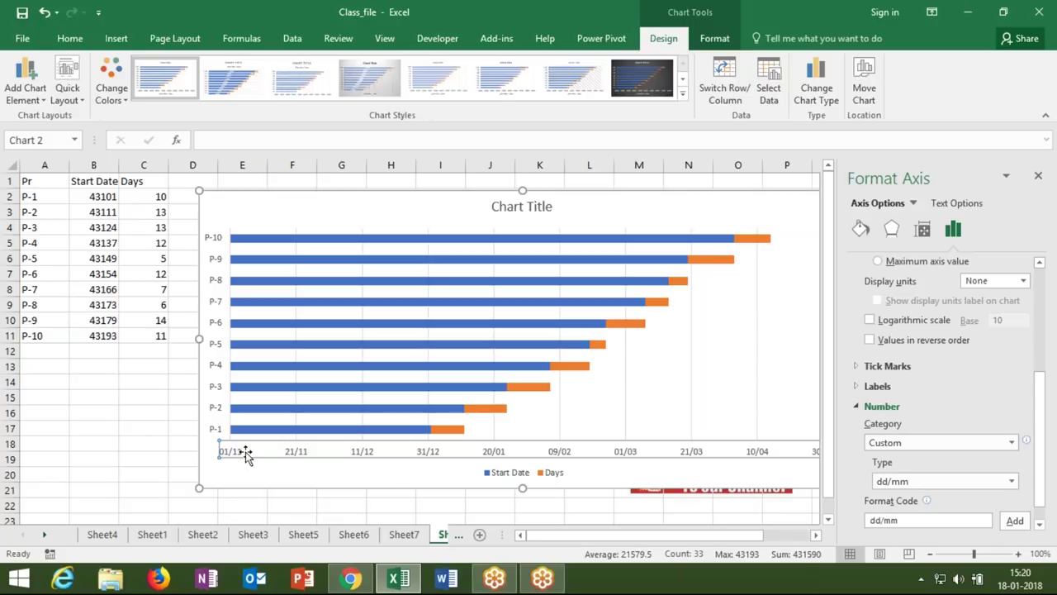
left_click_drag(1042, 416, 1043, 337)
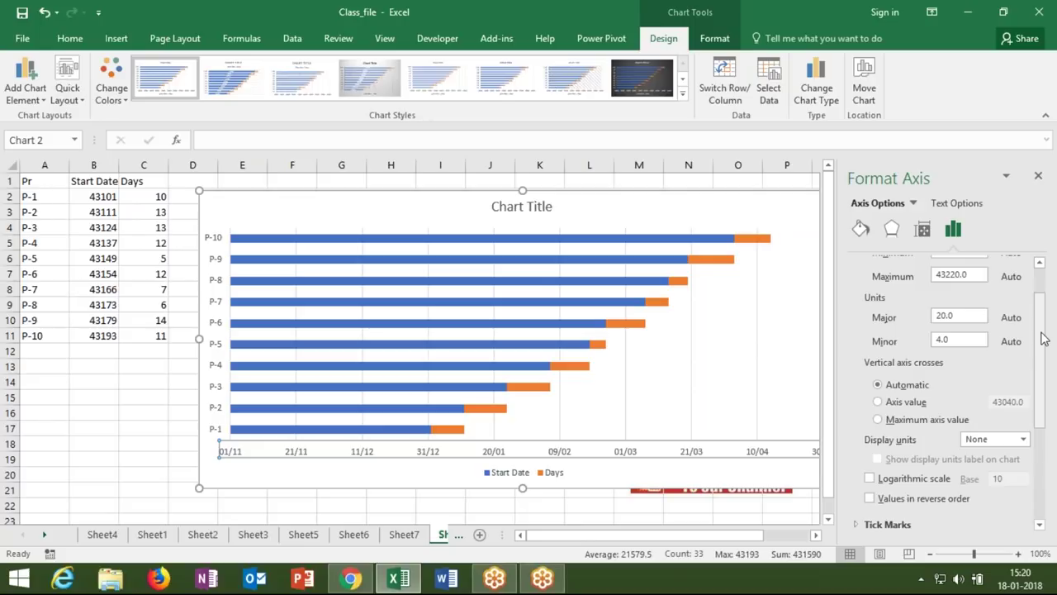
left_click(114, 226)
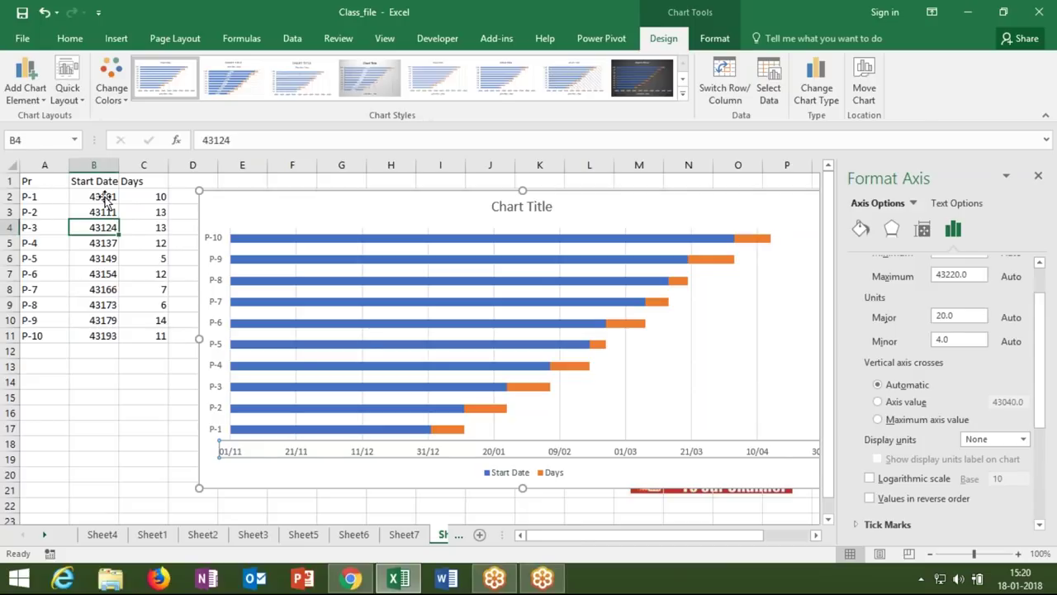
left_click(105, 201)
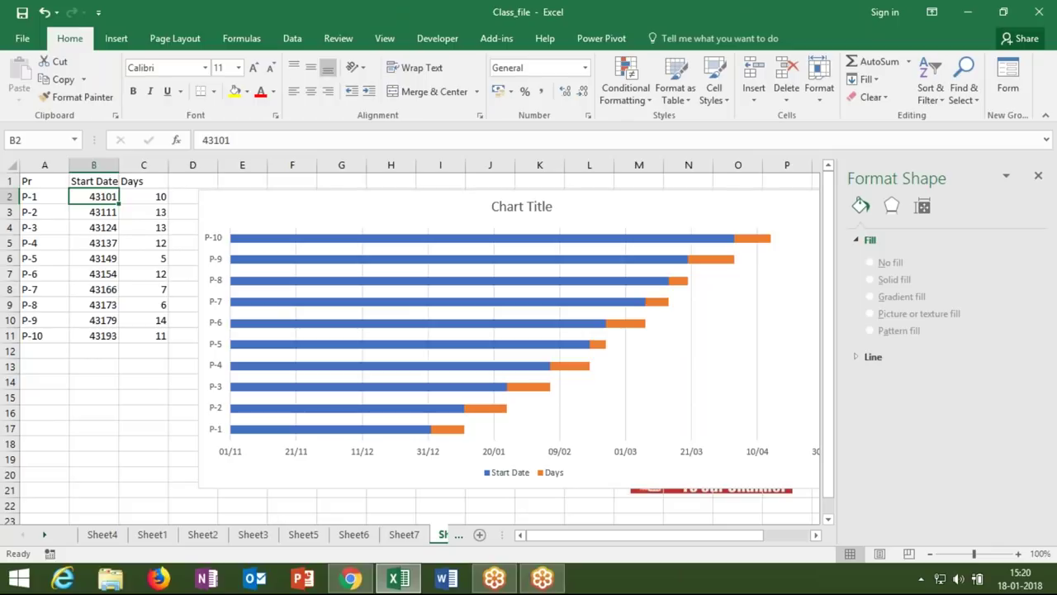
left_click(98, 331)
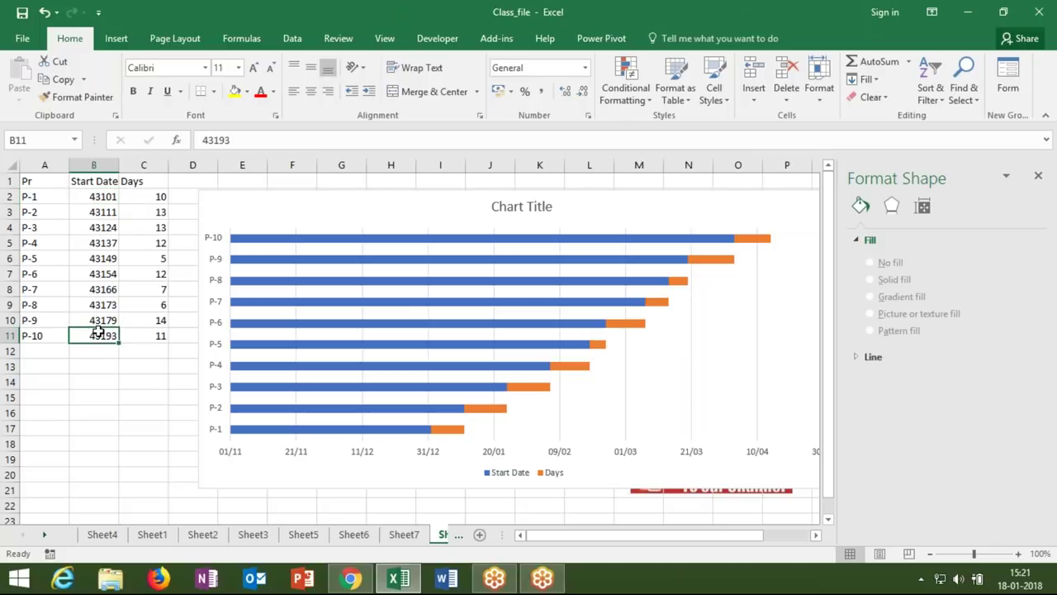
mouse_move(348, 325)
left_click(557, 452)
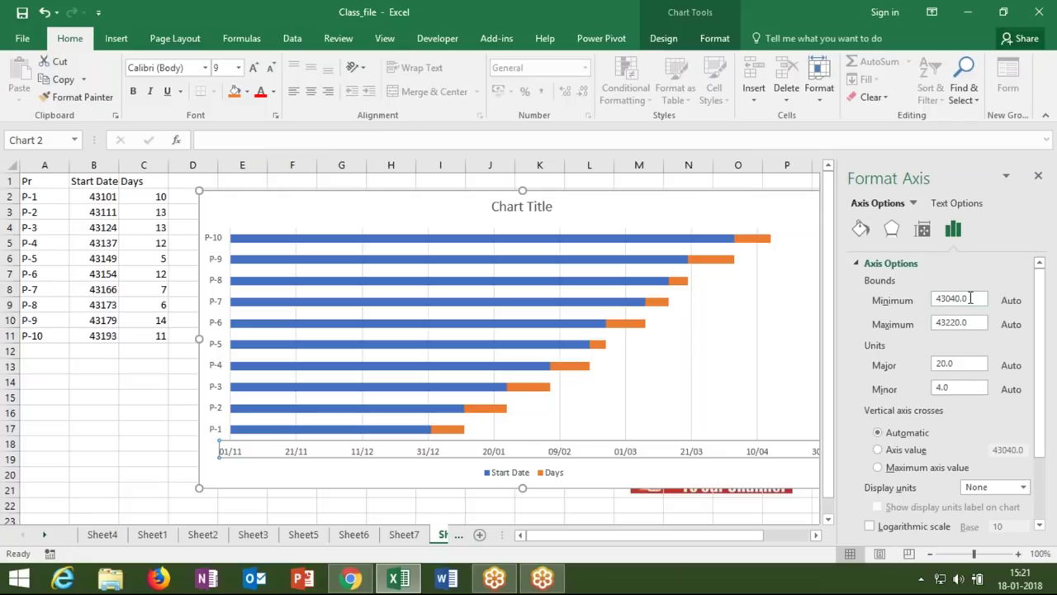
Set the date axis bounds to a minimum of 43100 and maximum of 43200
left_click(949, 298)
key("BackSpace")
type("1")
key("BackSpace")
key("BackSpace")
key("BackSpace")
type("00")
left_click(954, 325)
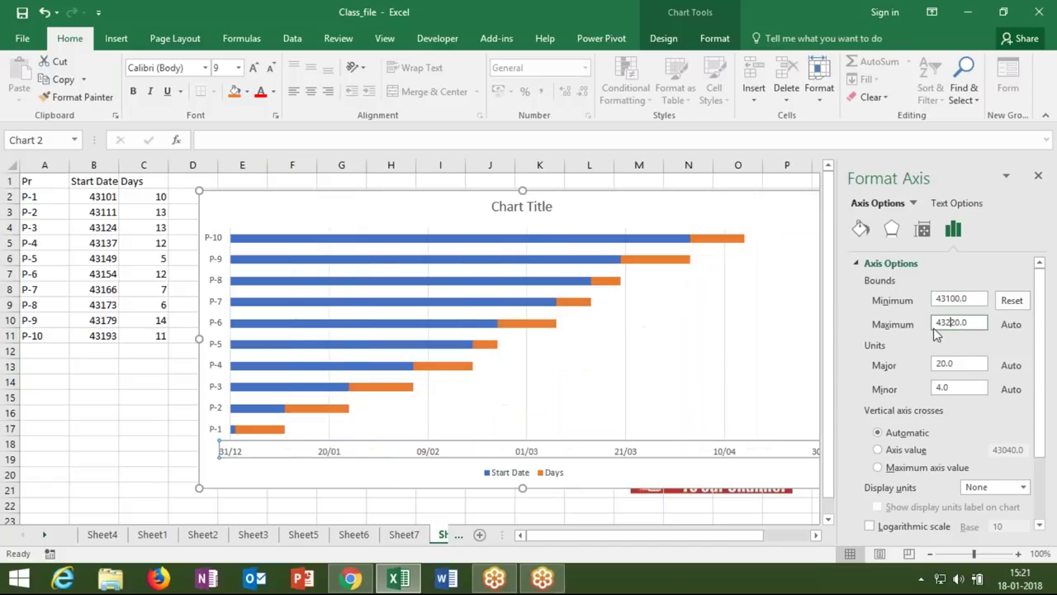
left_click_drag(961, 322, 932, 322)
type("43")
type("19")
key("BackSpace")
key("BackSpace")
type("200")
left_click(951, 298)
double_click(950, 298)
key("BackSpace")
type("43100")
key("Return")
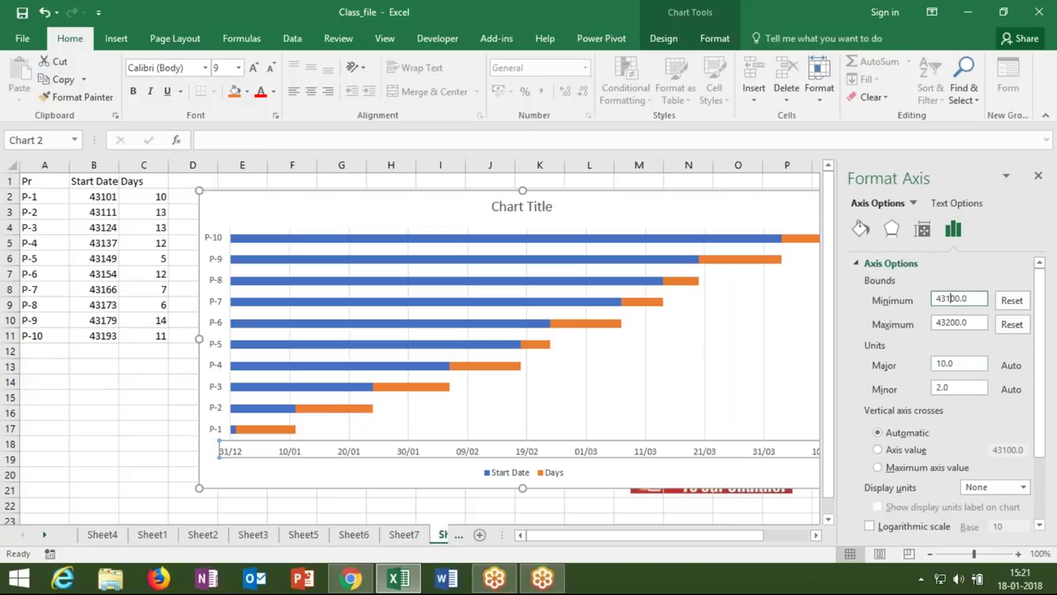
Set the axis major unit to 5, re-entering the 43200 maximum
left_click(956, 365)
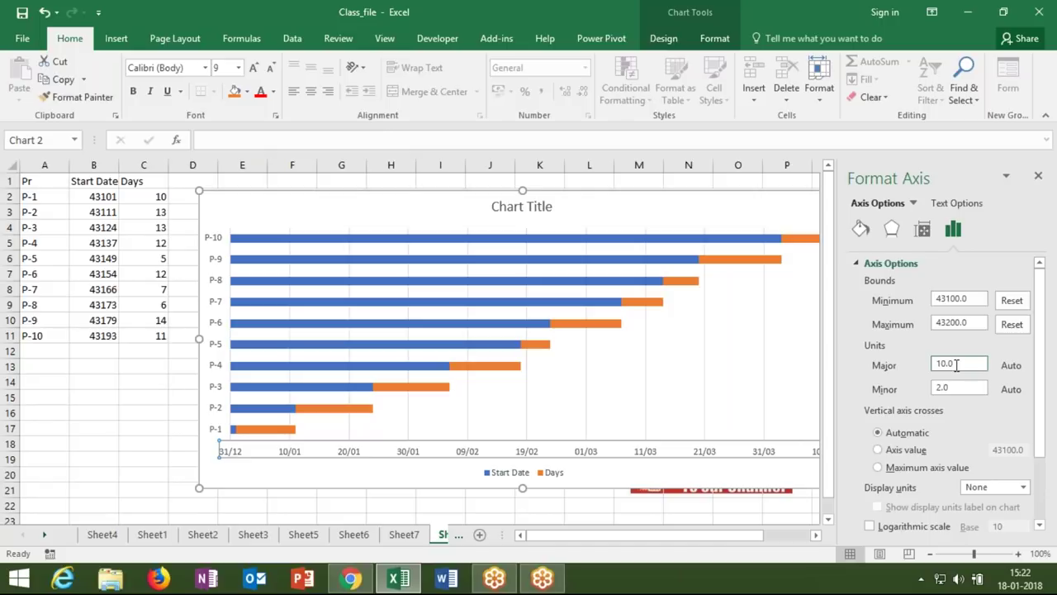
left_click_drag(957, 364, 933, 369)
type("5")
double_click(945, 323)
key("BackSpace")
type("43200")
key("Return")
left_click(959, 365)
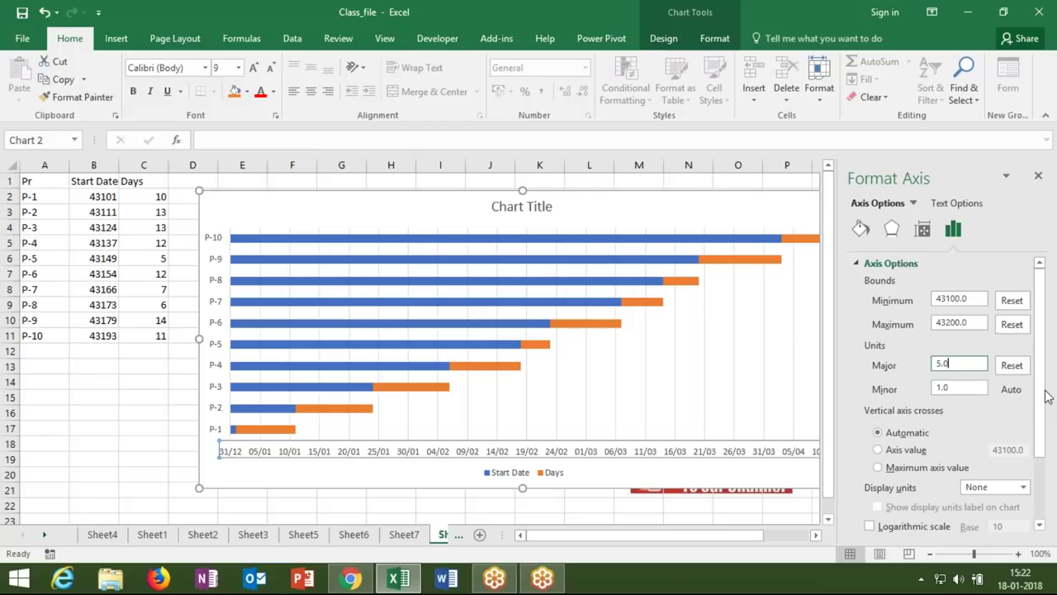
left_click_drag(1041, 399, 1039, 442)
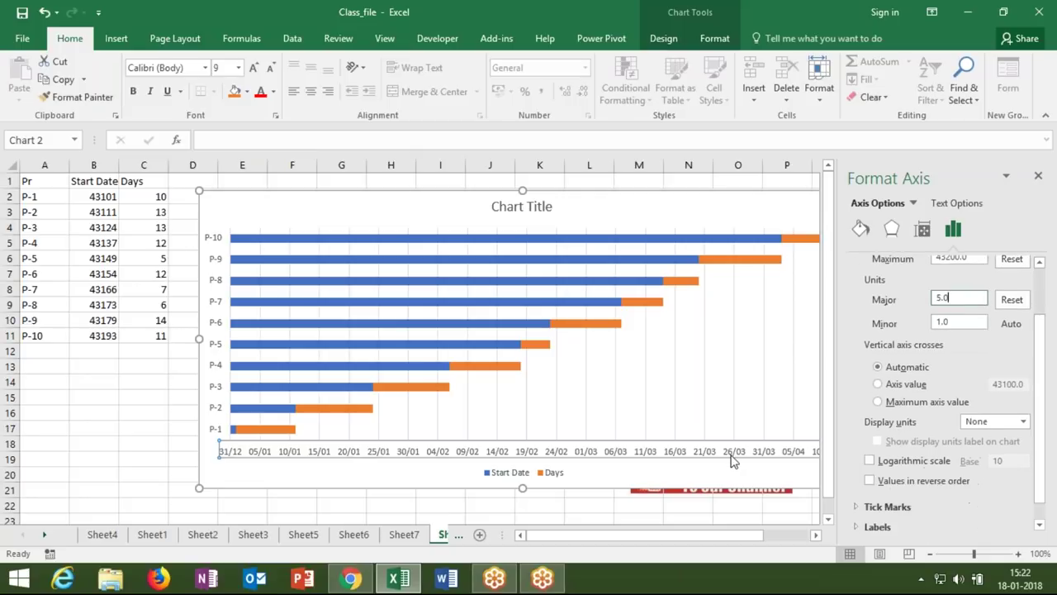
left_click(925, 233)
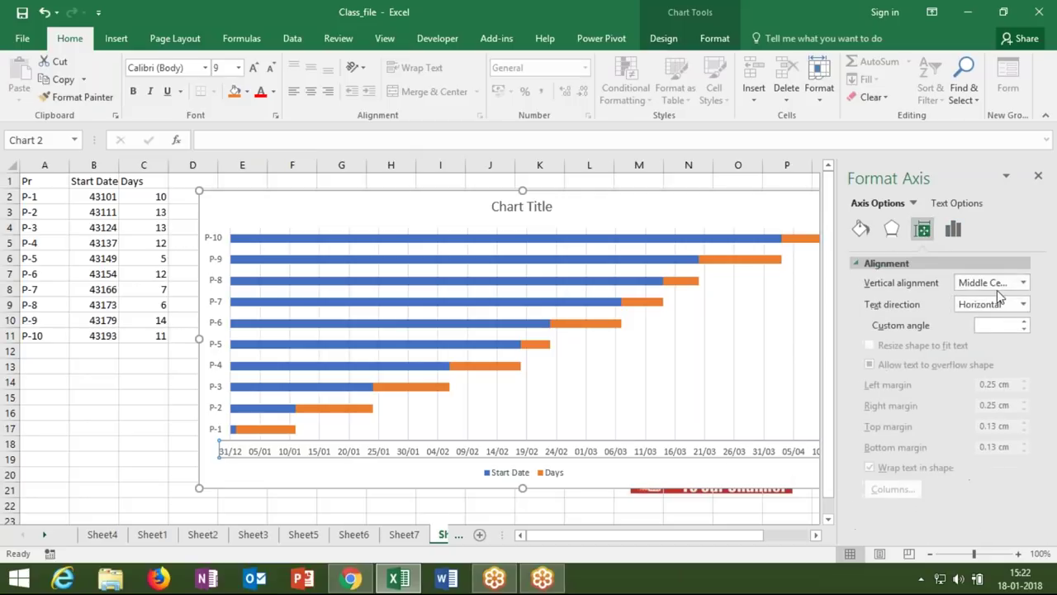
Set the date-axis labels' text direction to Rotate all text 90°
left_click(995, 304)
left_click(989, 284)
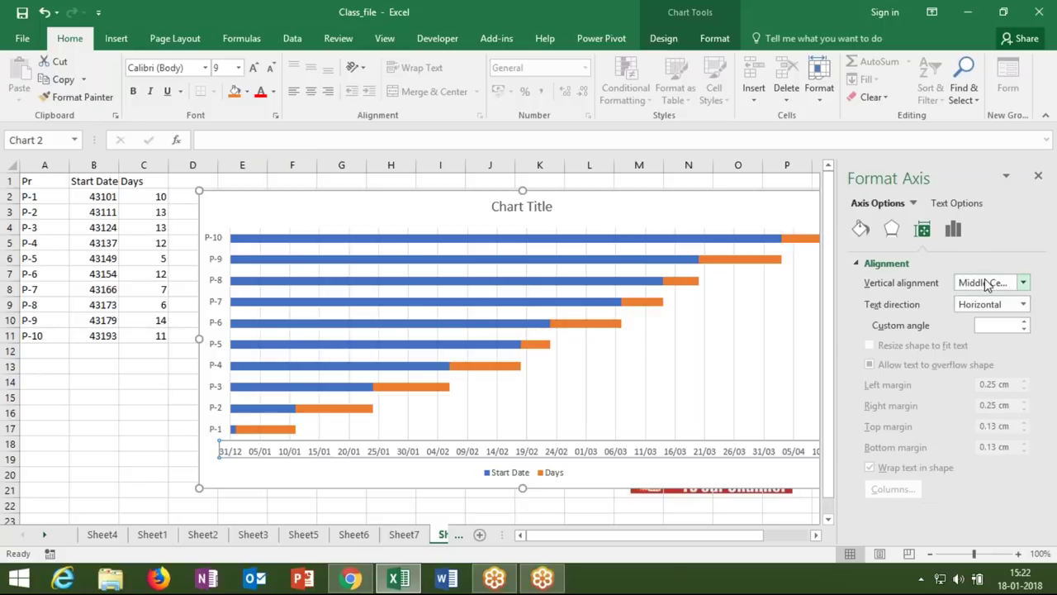
left_click(988, 284)
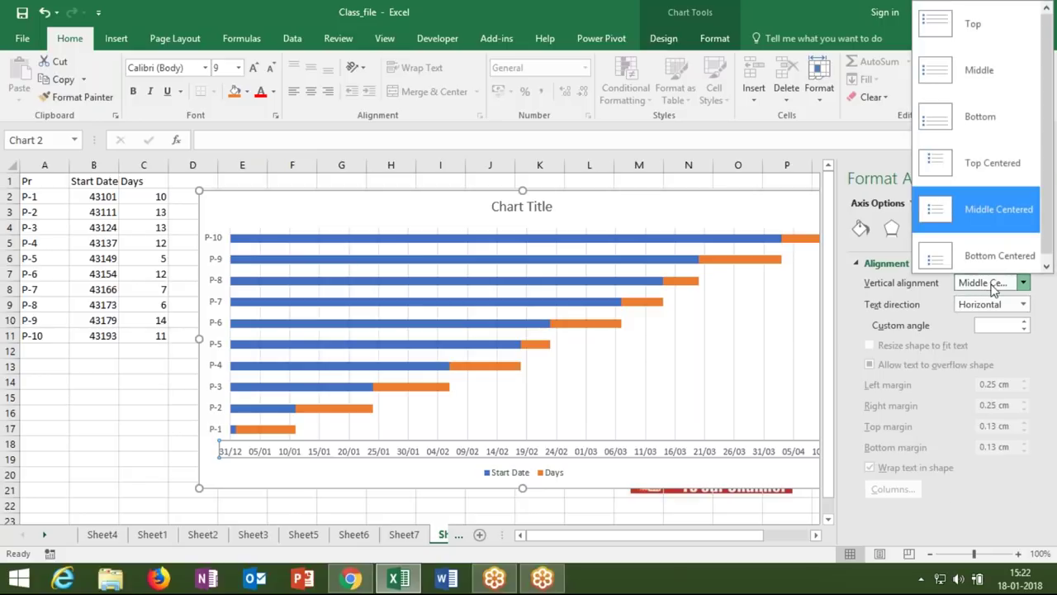
left_click(994, 285)
left_click(994, 306)
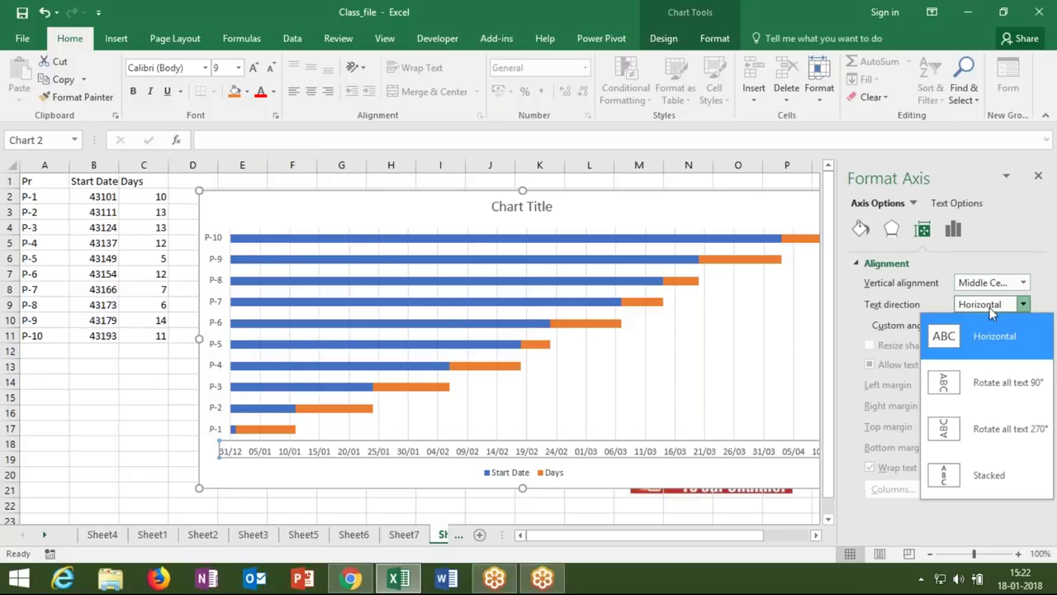
left_click(987, 384)
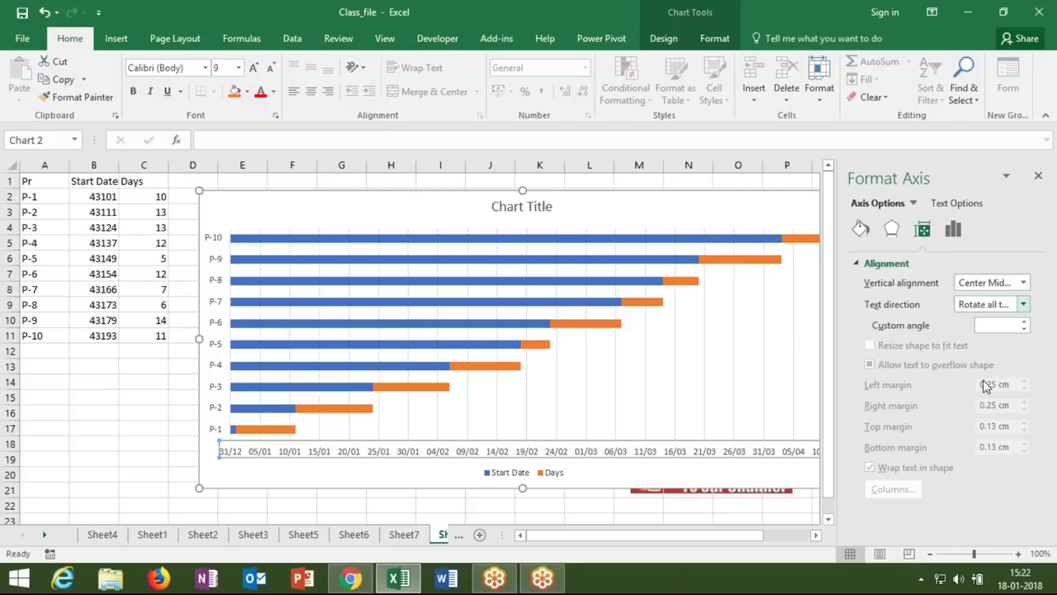
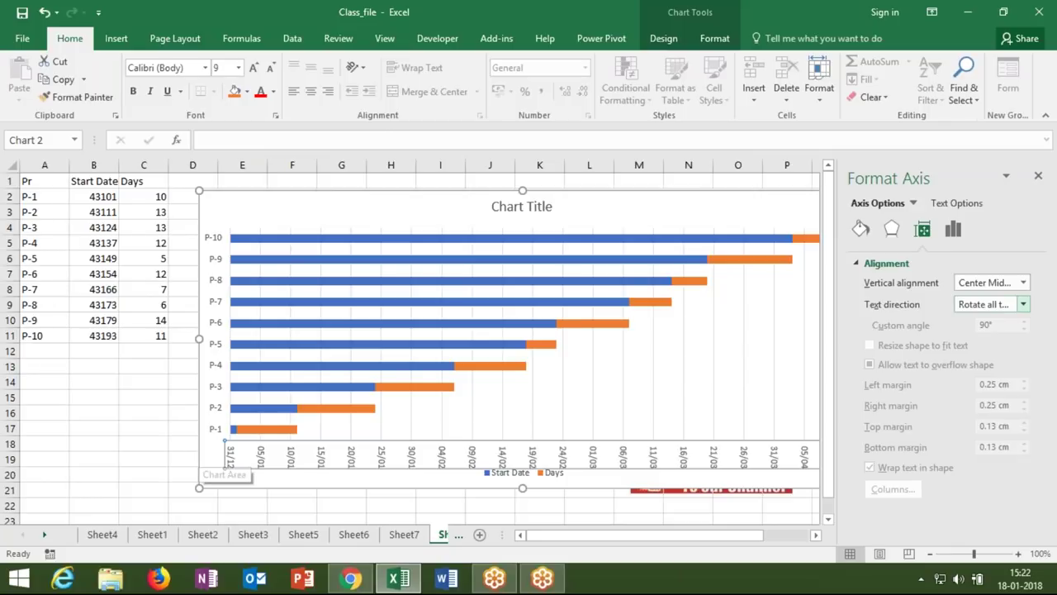
Set the vertical task axis to categories in reverse order, listing P-1 at top through P-10
left_click(213, 330)
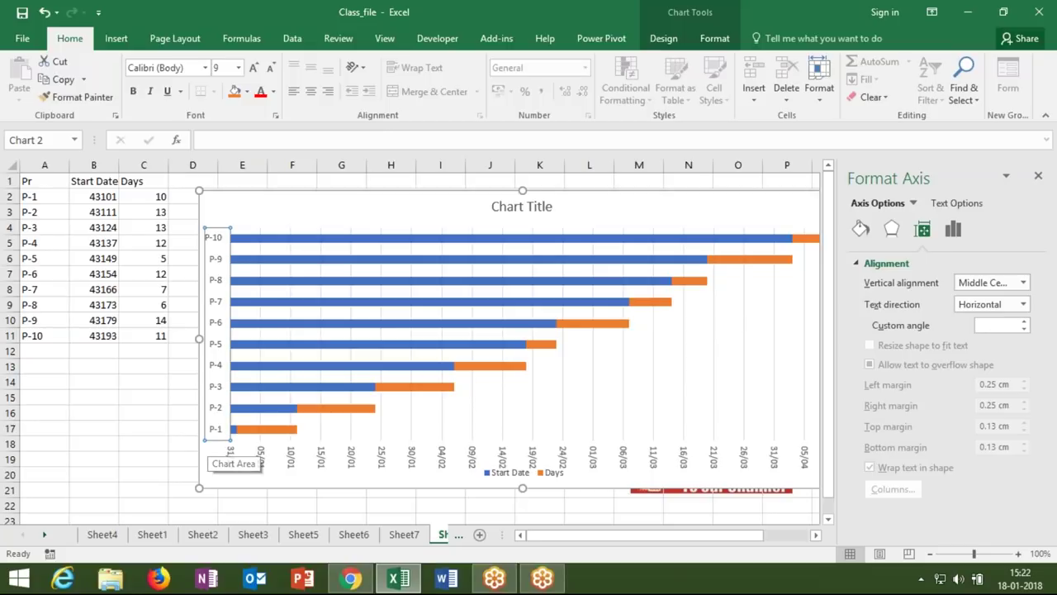
left_click(953, 234)
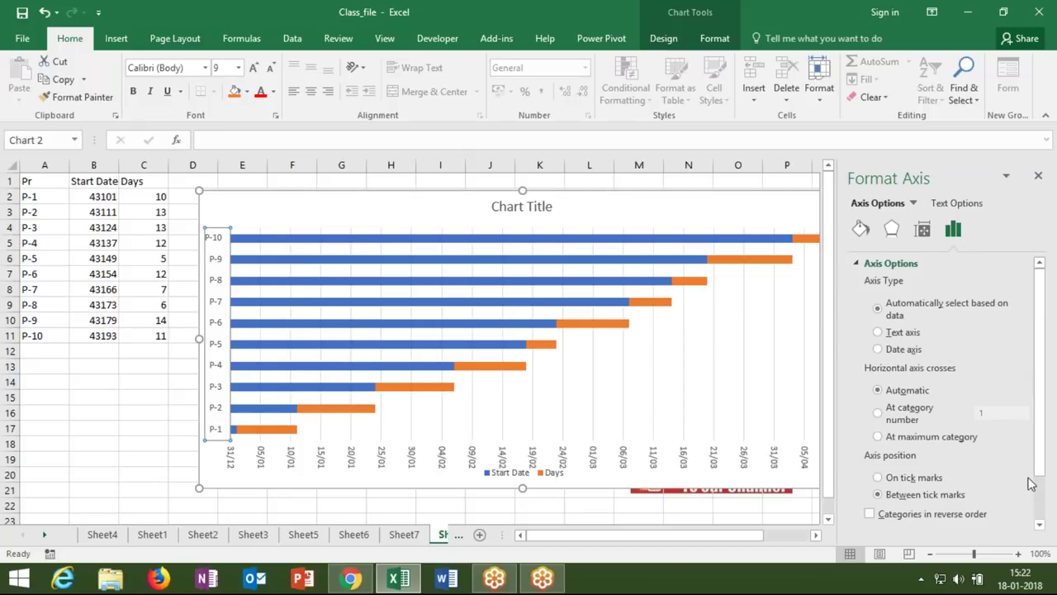
left_click(1040, 527)
left_click(1040, 527)
left_click(1040, 527)
left_click(1040, 527)
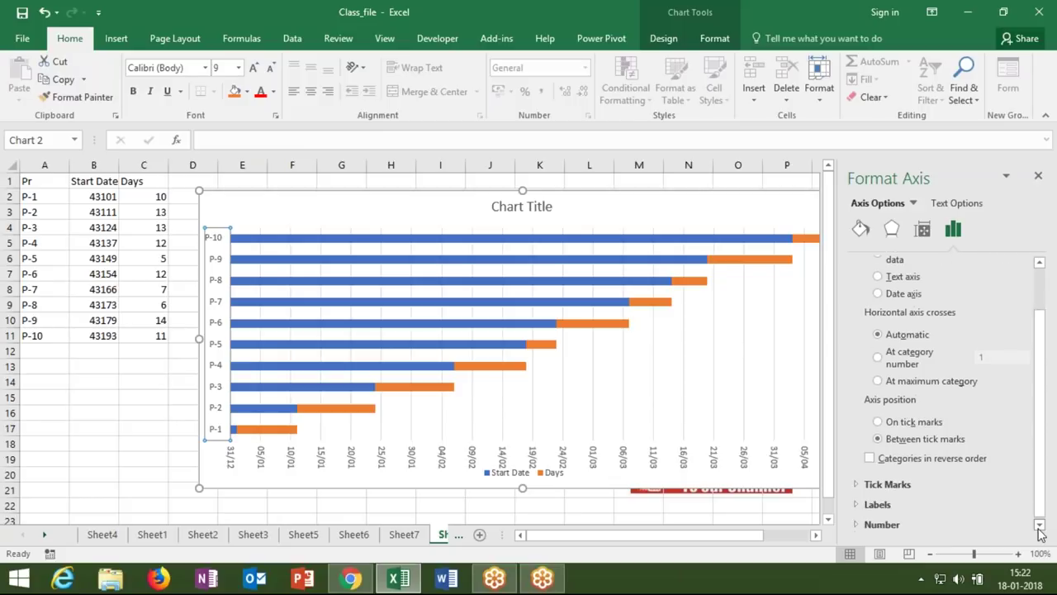
left_click(893, 488)
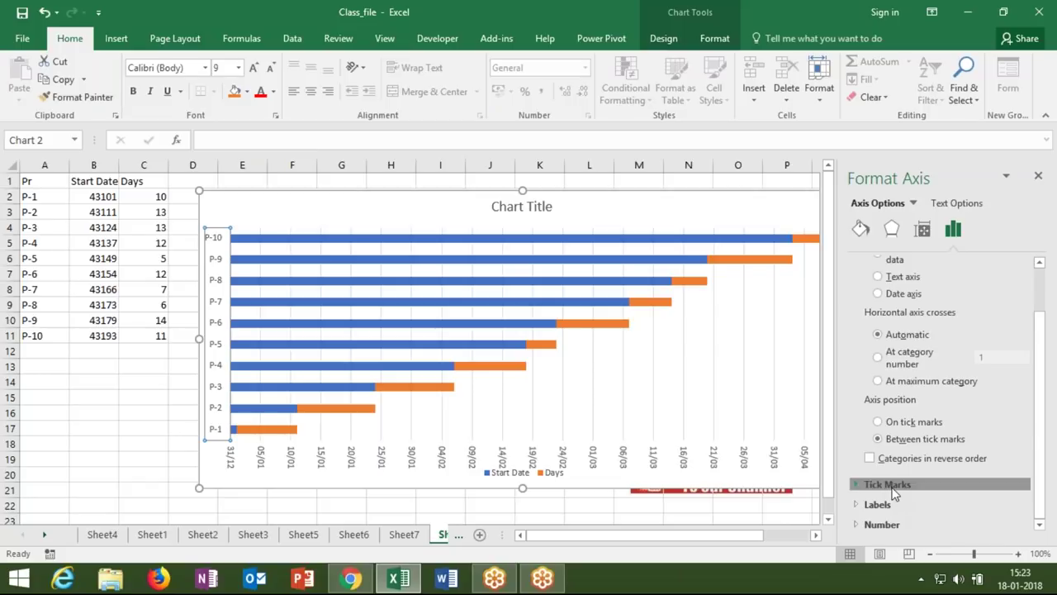
left_click(1040, 527)
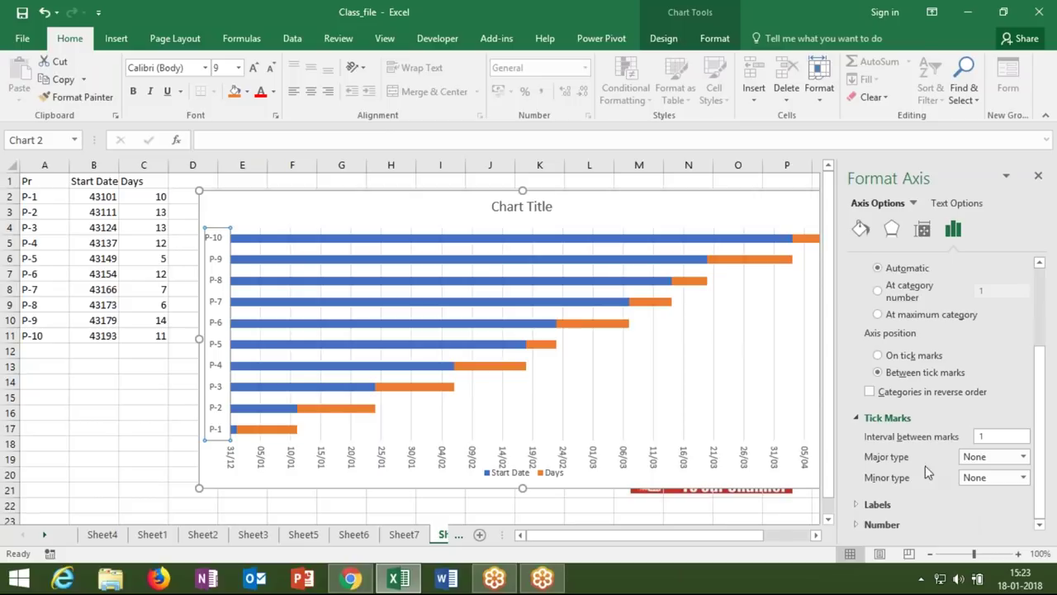
left_click(872, 392)
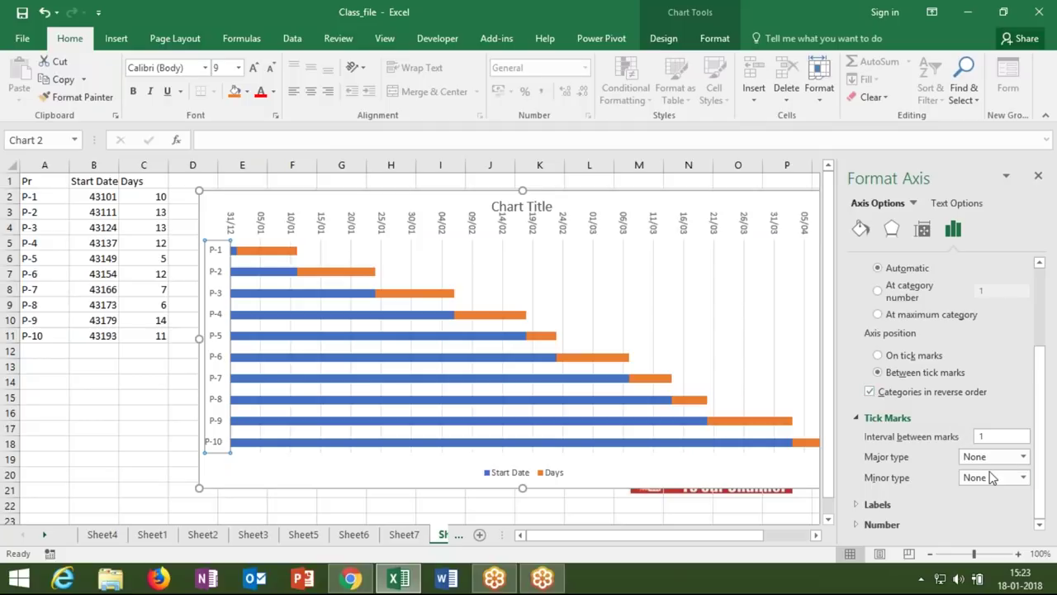
left_click(687, 225)
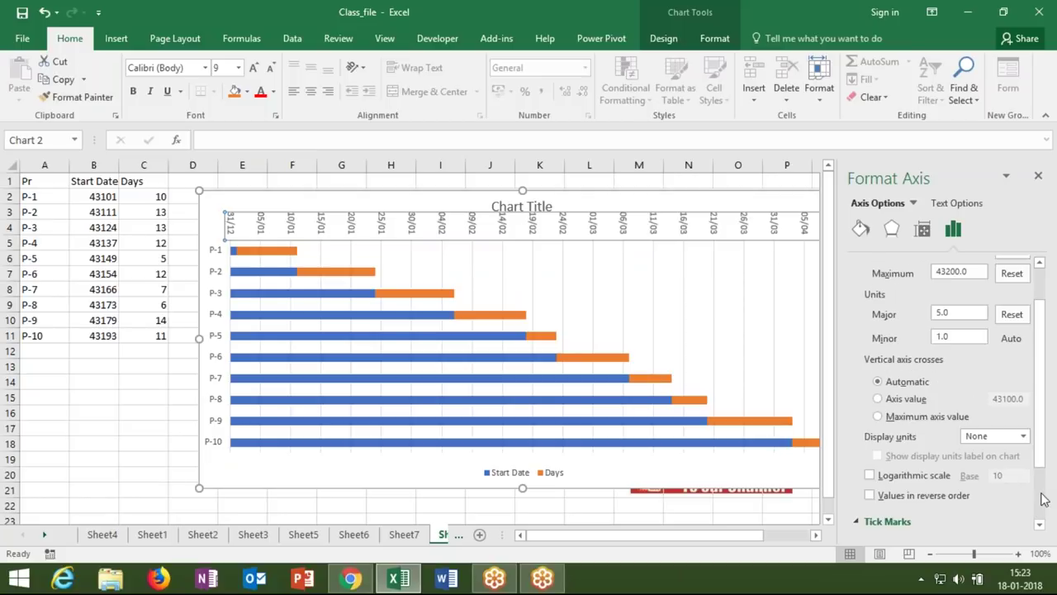
Set the date axis label position to High so dates sit below the bars, then close the pane
scroll(1043, 498, "down", 3)
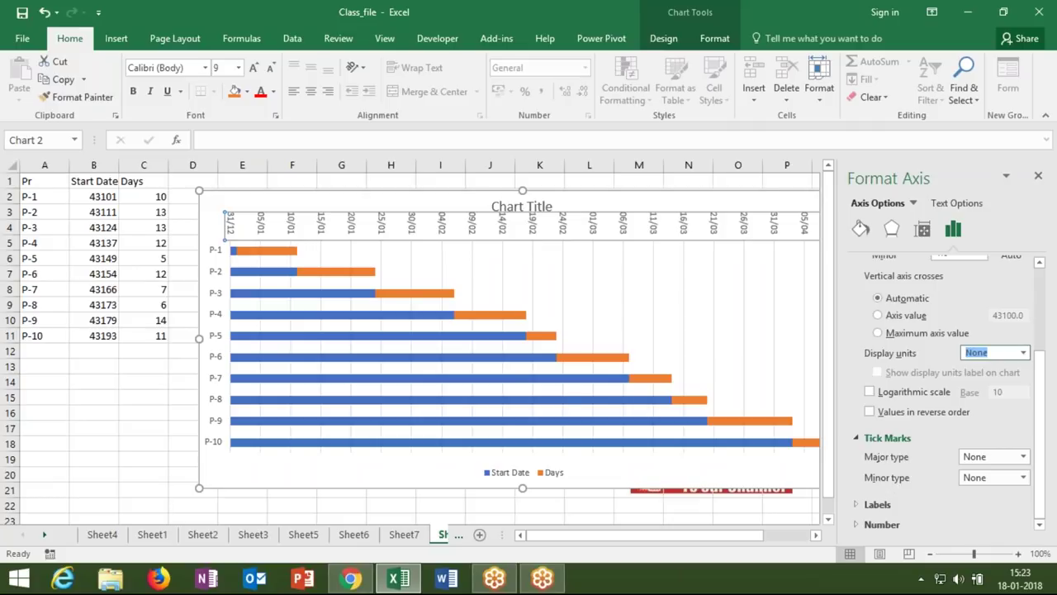
left_click(1023, 353)
left_click(1023, 352)
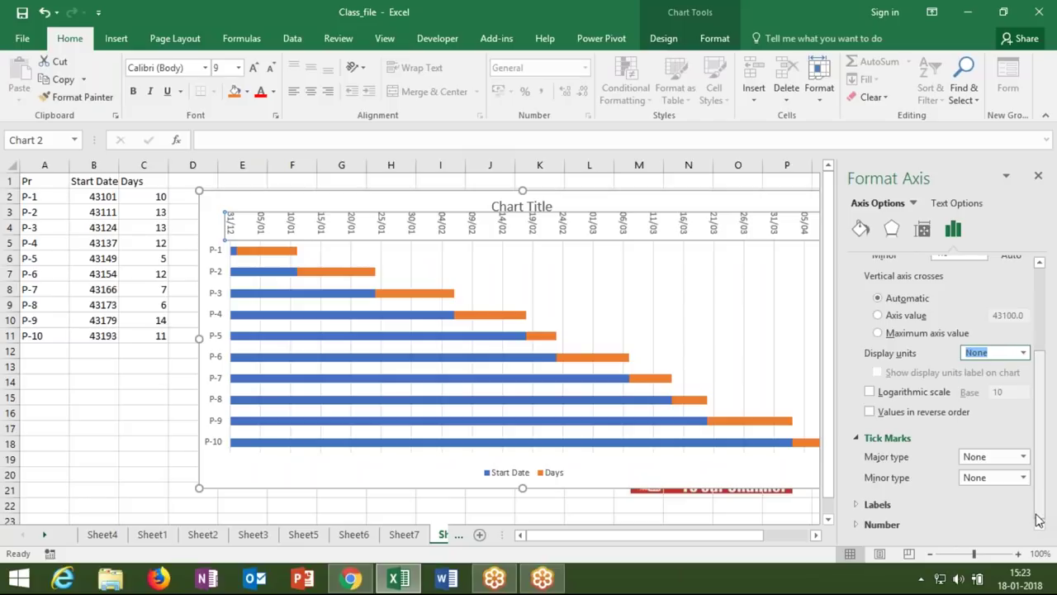
left_click(864, 504)
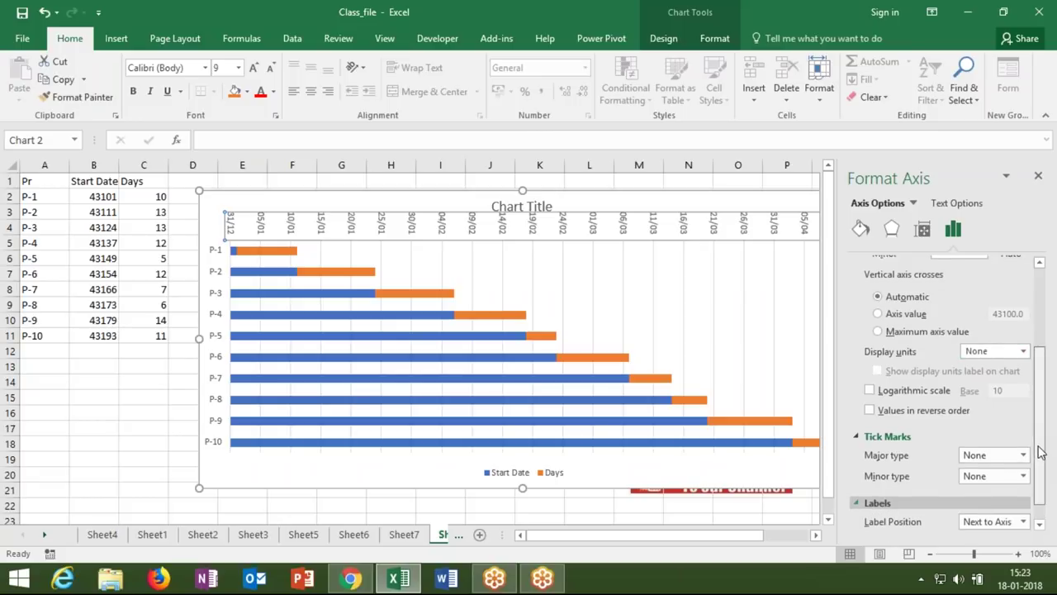
scroll(1039, 451, "down", 1)
left_click(979, 498)
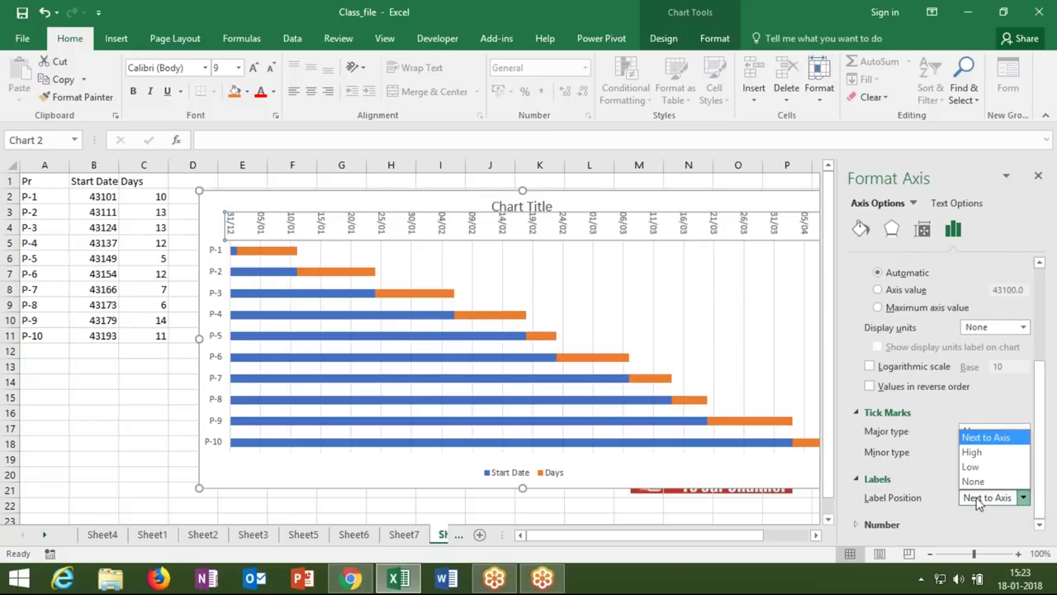
key("Escape")
key("Down")
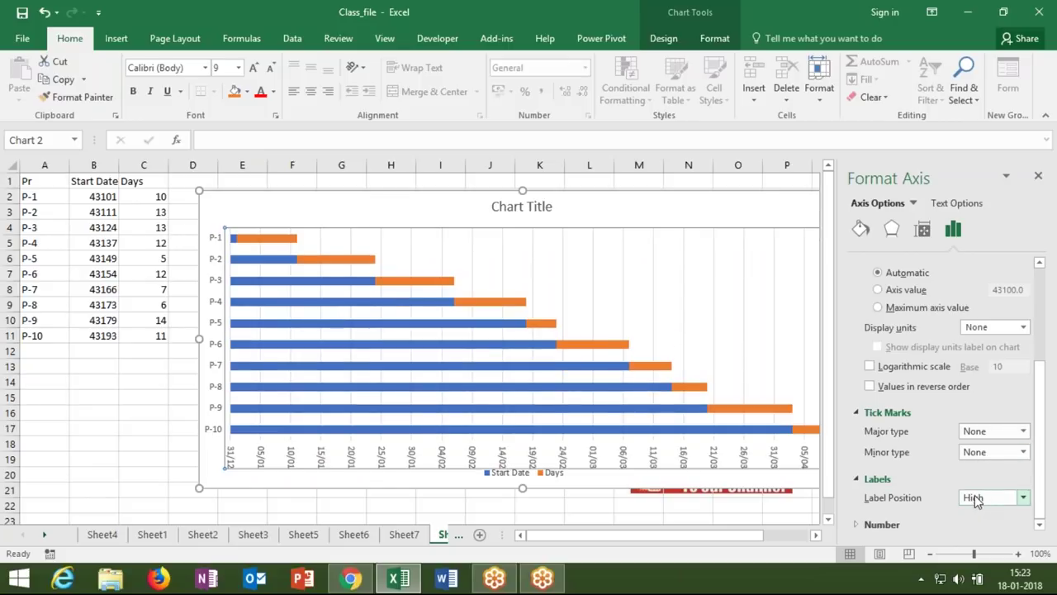
left_click(1039, 178)
left_click(389, 344)
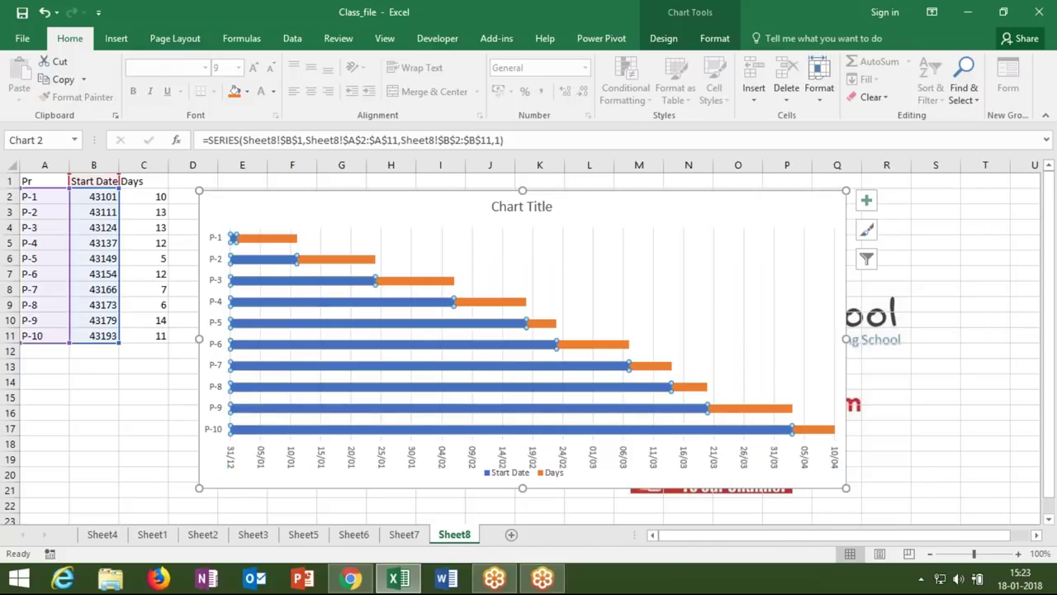
Reduce the Start Date series gap width to 0%
right_click(503, 362)
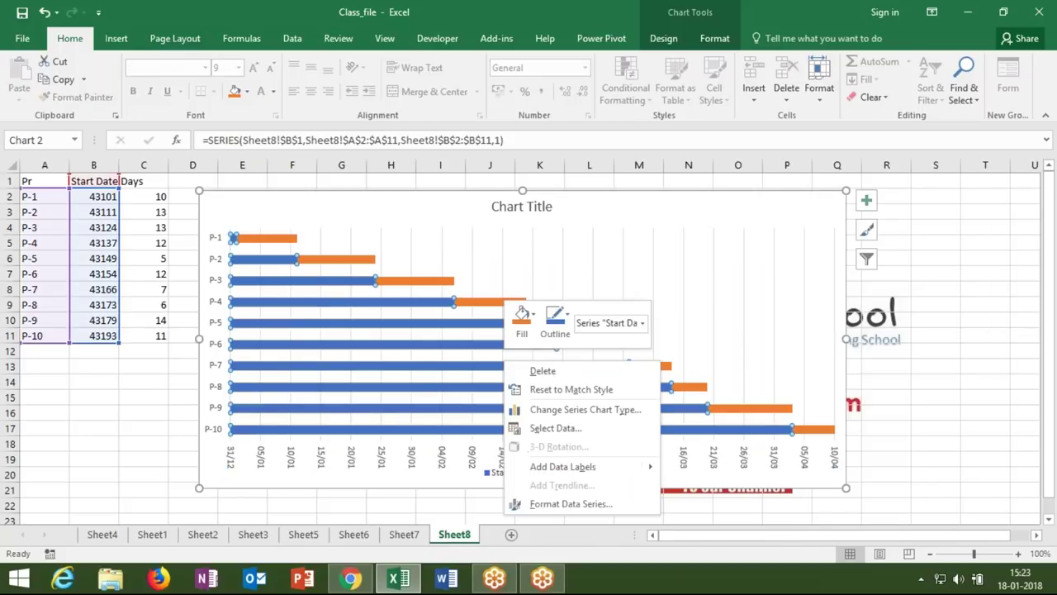
left_click(561, 510)
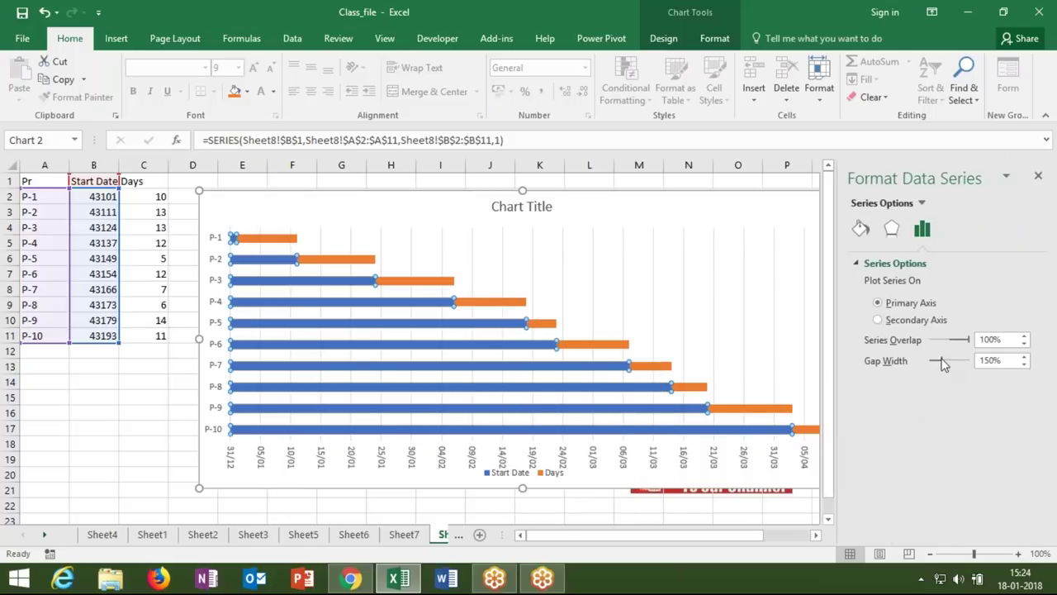
left_click_drag(941, 361, 932, 361)
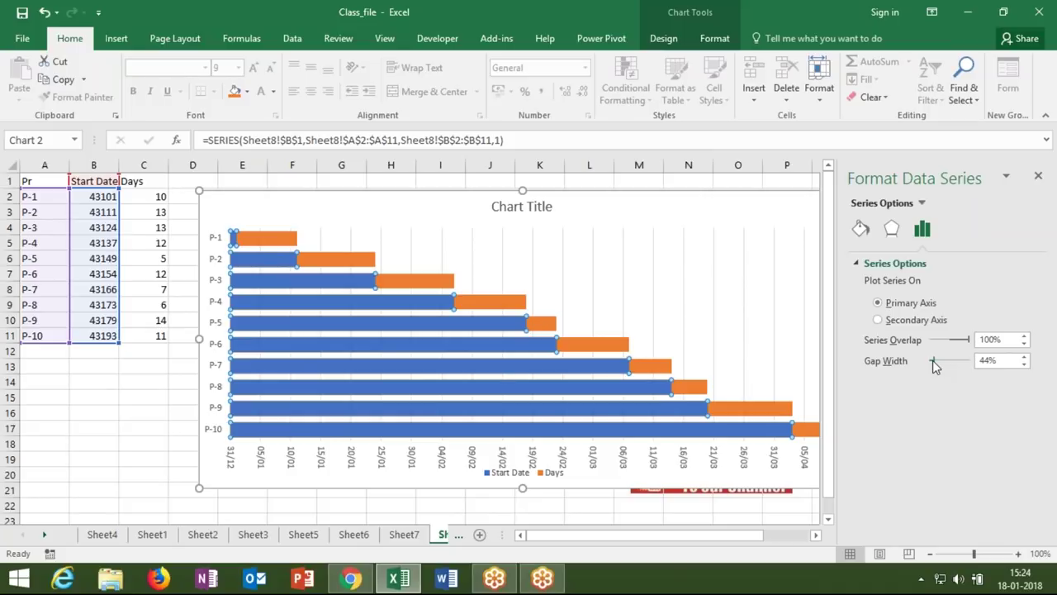
left_click_drag(932, 360, 930, 361)
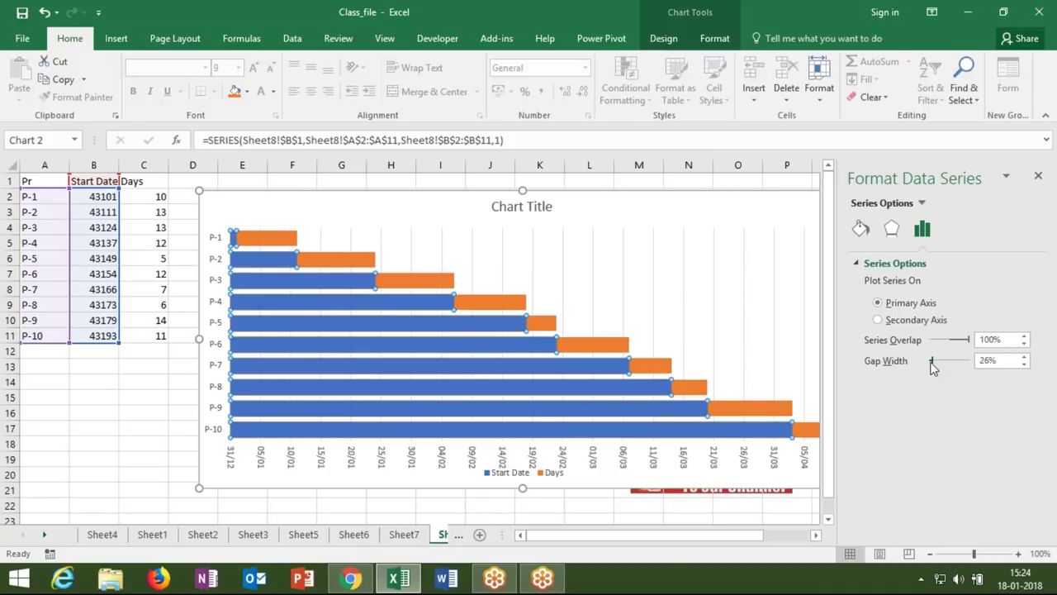
left_click_drag(932, 367, 930, 368)
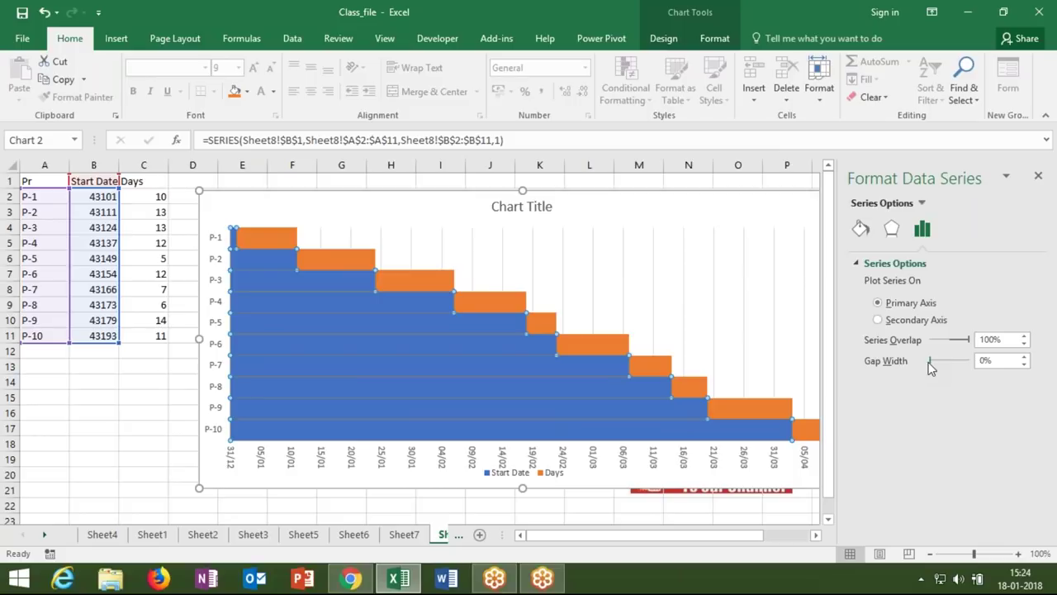
Give the Start Date bars No fill and No line so they disappear
left_click(861, 231)
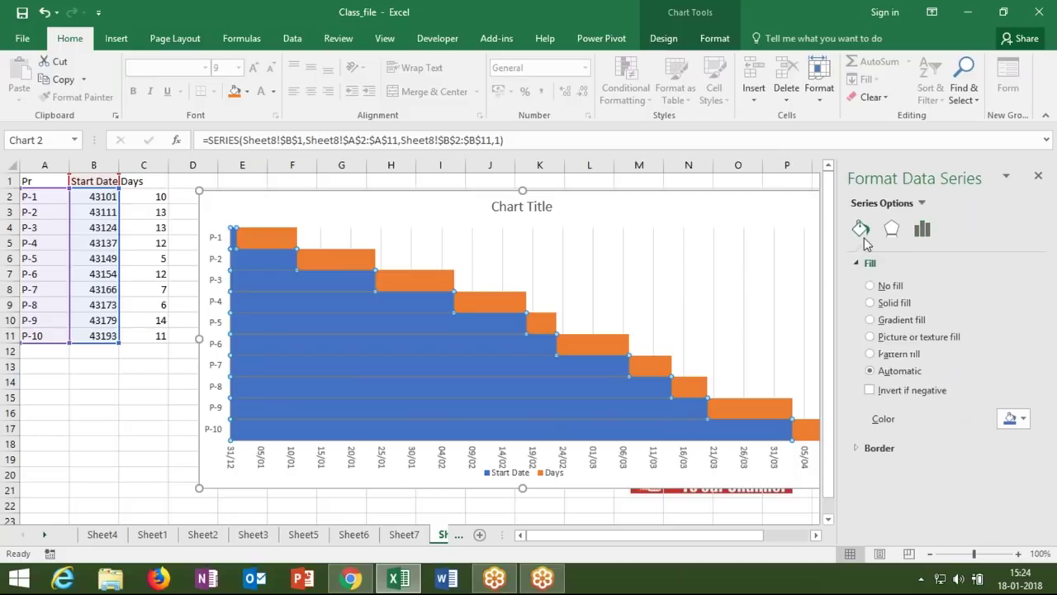
left_click(871, 287)
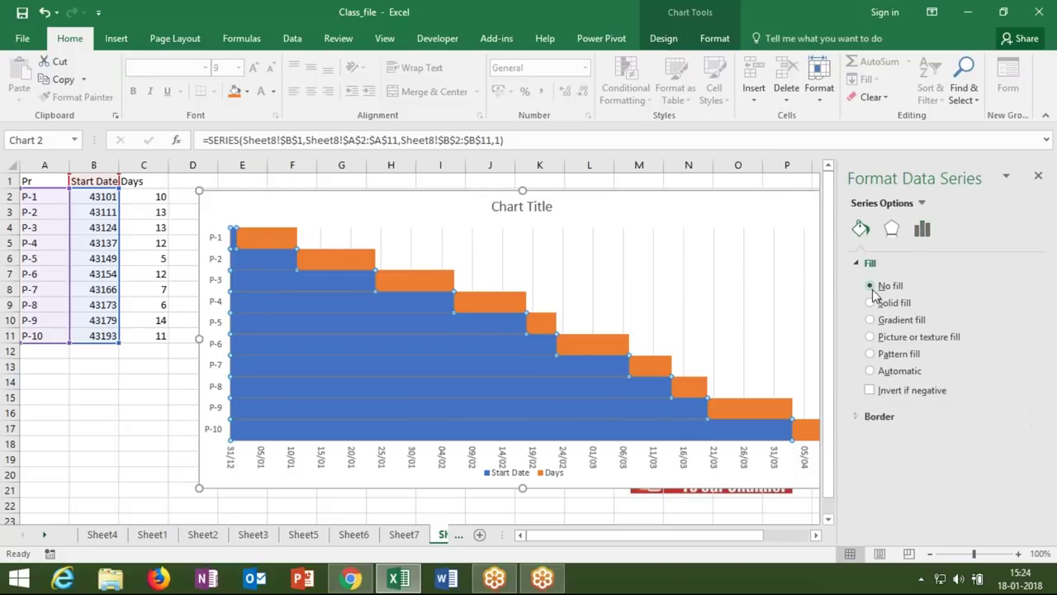
left_click(866, 417)
left_click(870, 440)
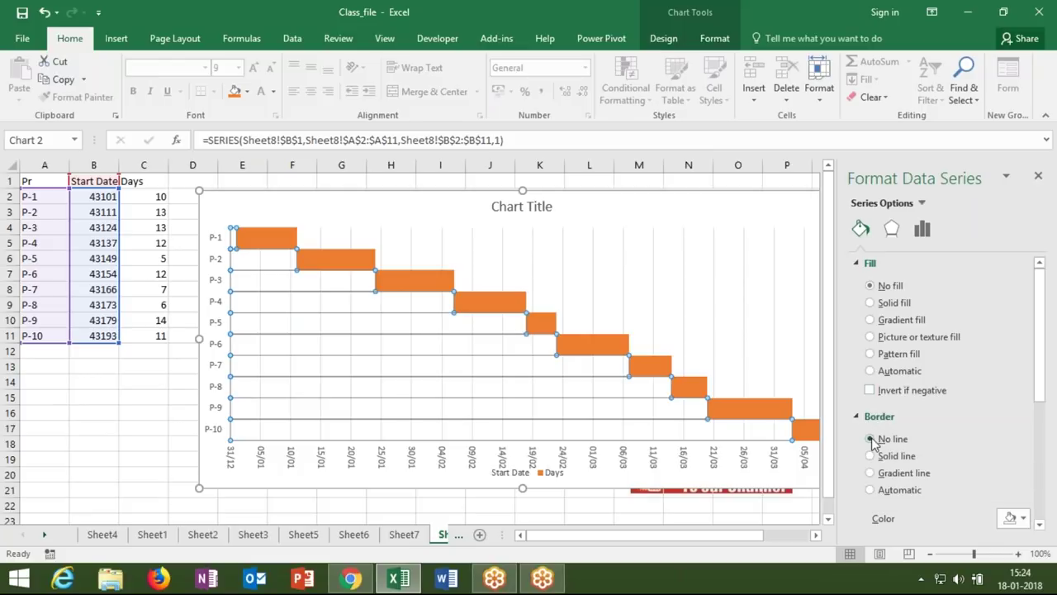
left_click(135, 449)
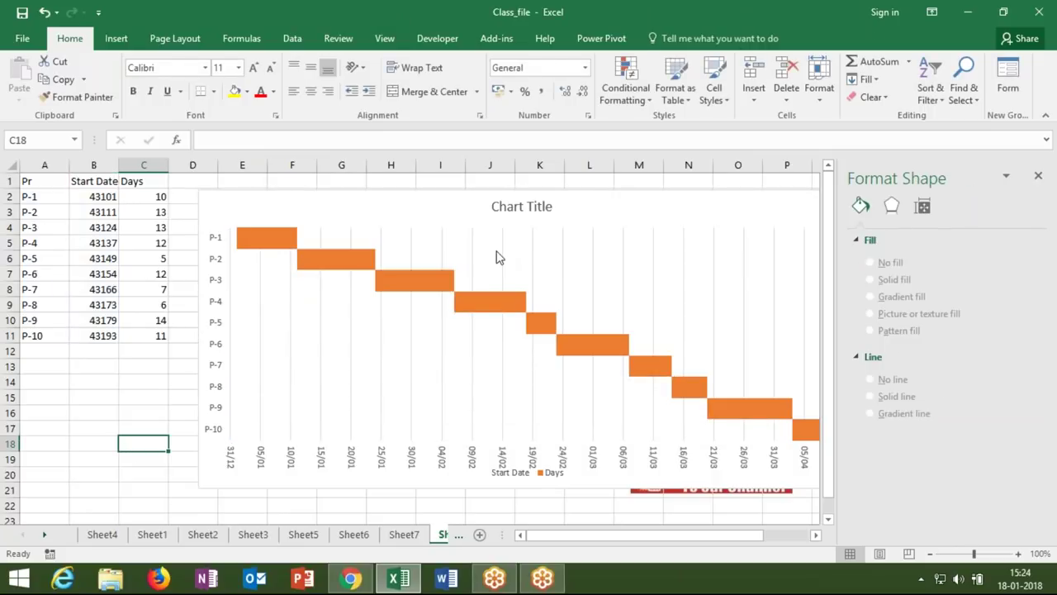
Apply a short date format to the start dates in B2:B11
left_click(1038, 175)
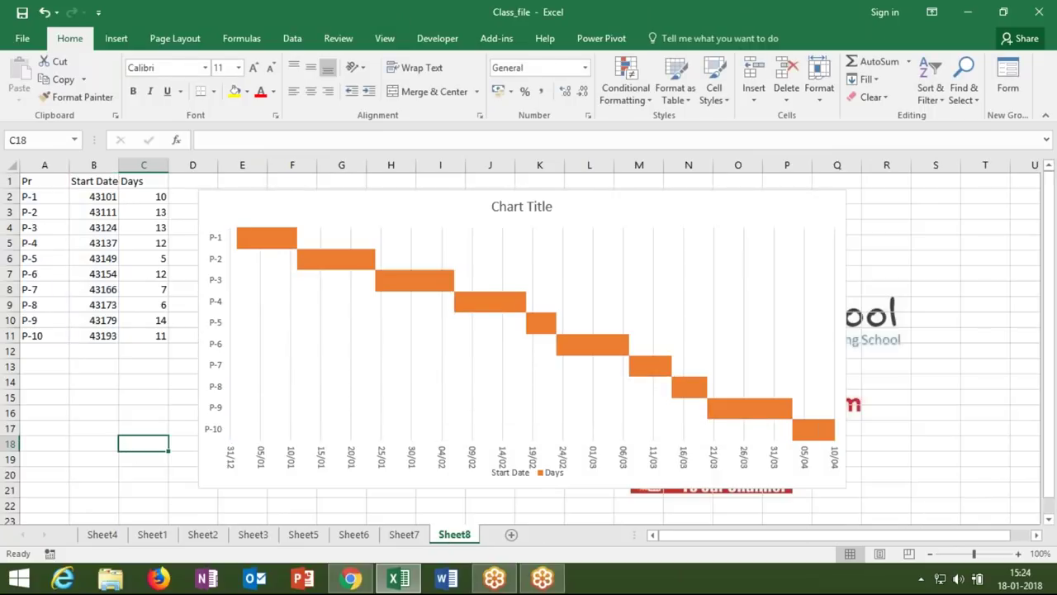
left_click_drag(107, 195, 111, 322)
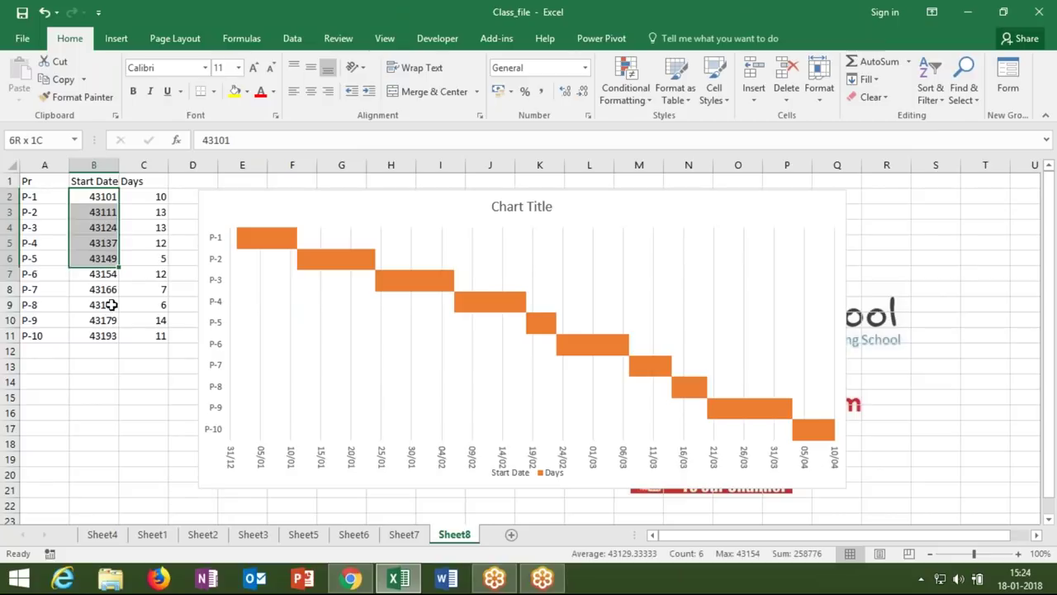
left_click_drag(112, 322, 112, 329)
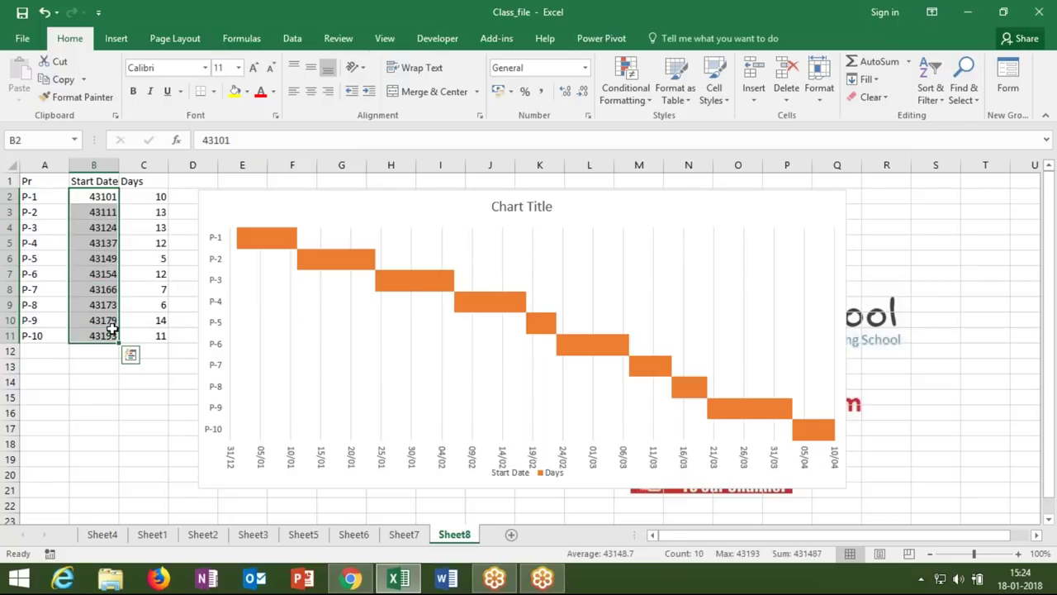
key("ctrl+shift+numbersign")
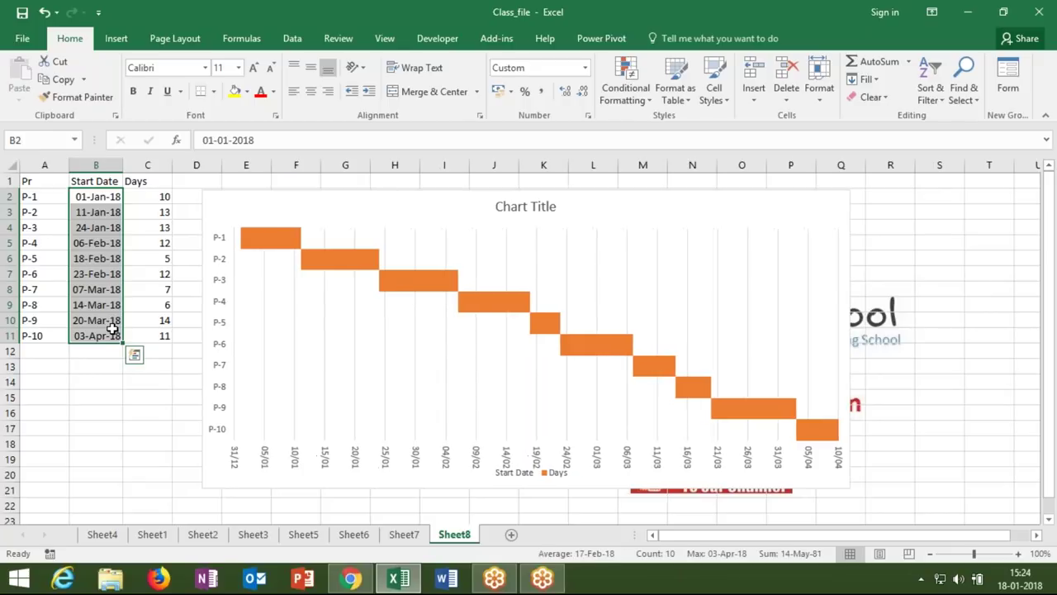
Add data labels to the orange Days bars showing each duration
left_click(309, 239)
left_click(293, 240)
right_click(296, 241)
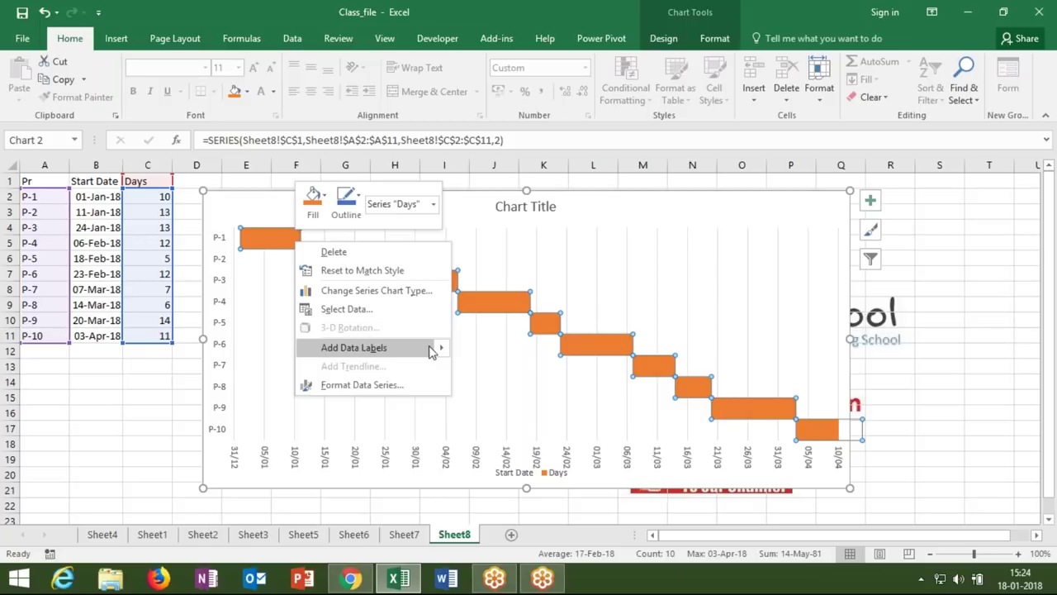
mouse_move(440, 348)
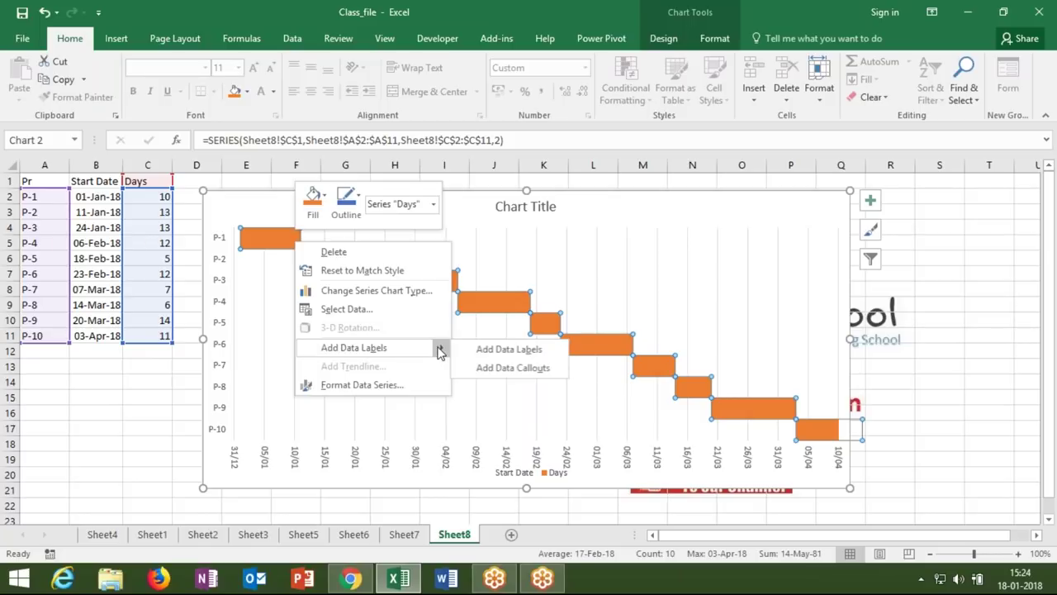
left_click(499, 350)
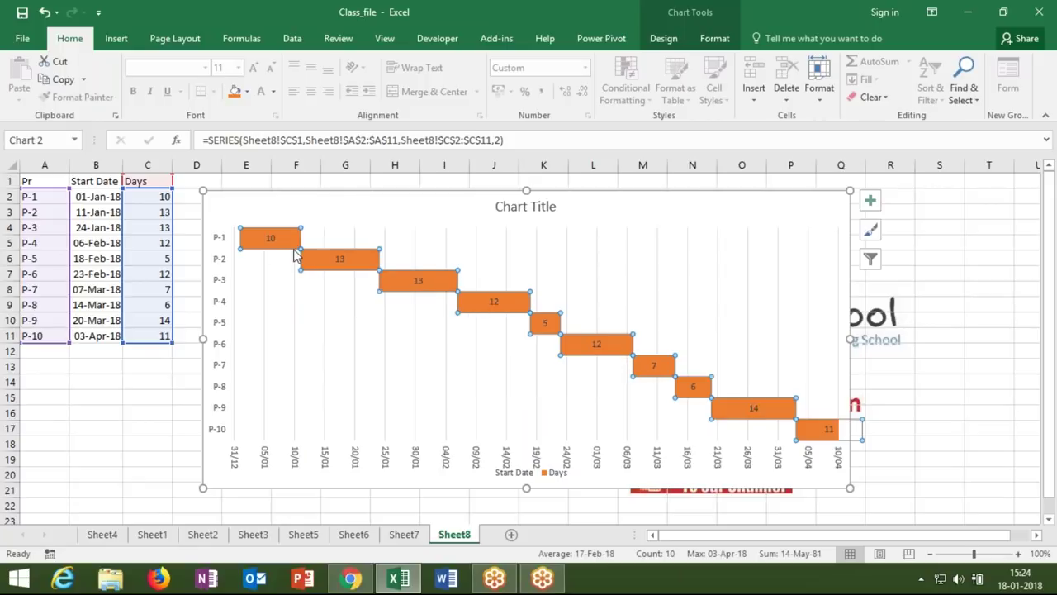
mouse_move(315, 271)
Give the Days data labels the custom number format # "Days" so they read "10 Days"
left_click(270, 239)
right_click(269, 240)
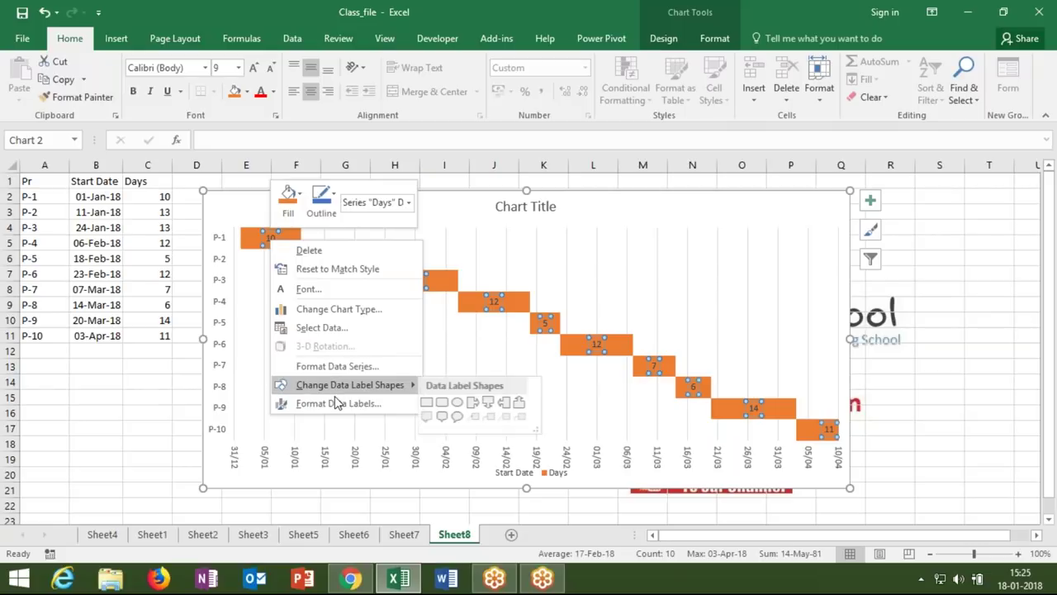
left_click(337, 403)
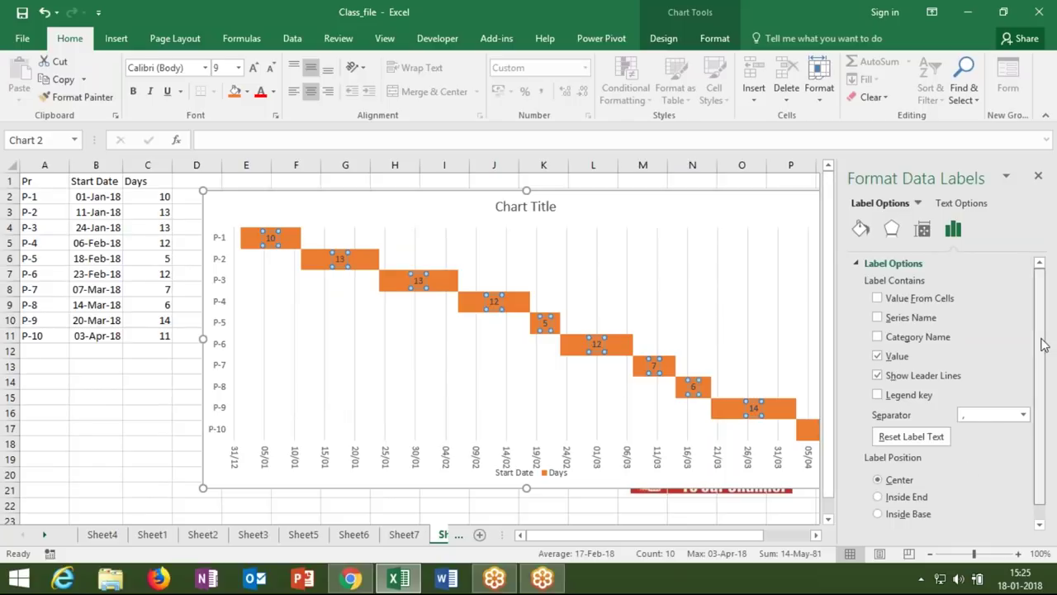
left_click(859, 268)
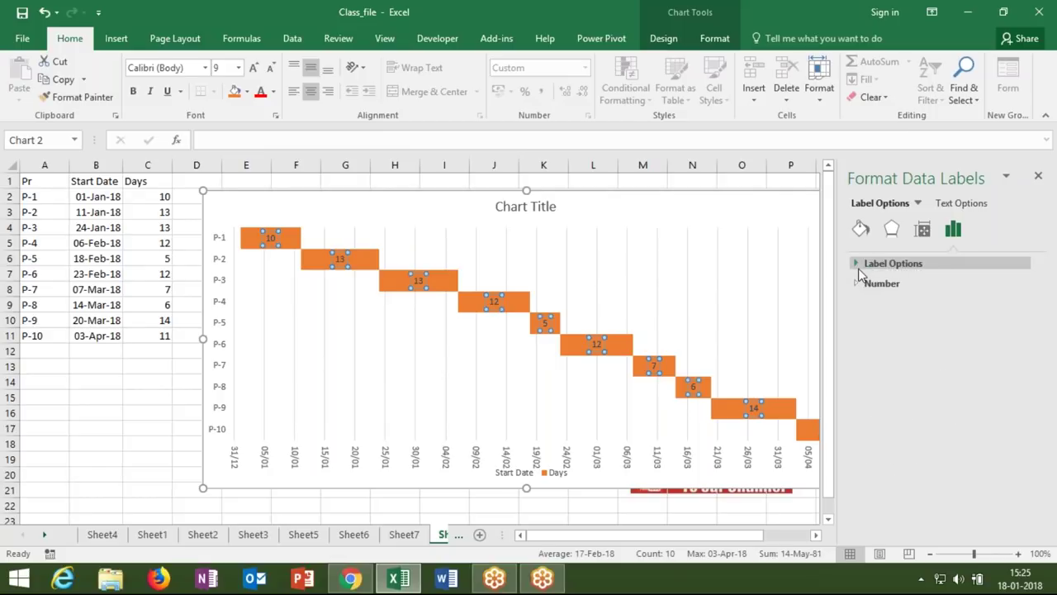
left_click(863, 287)
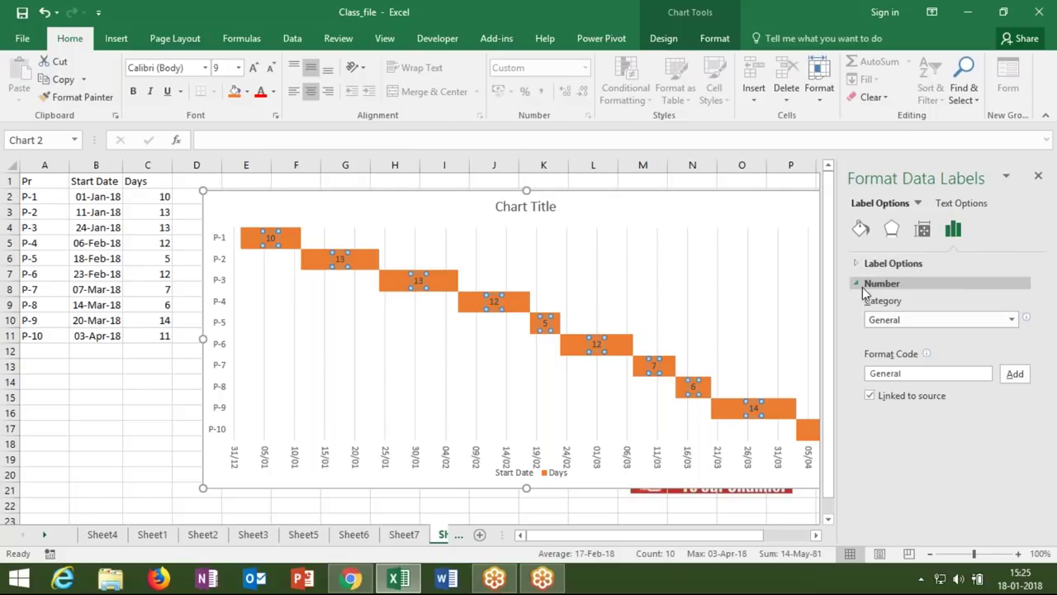
left_click_drag(907, 376, 852, 378)
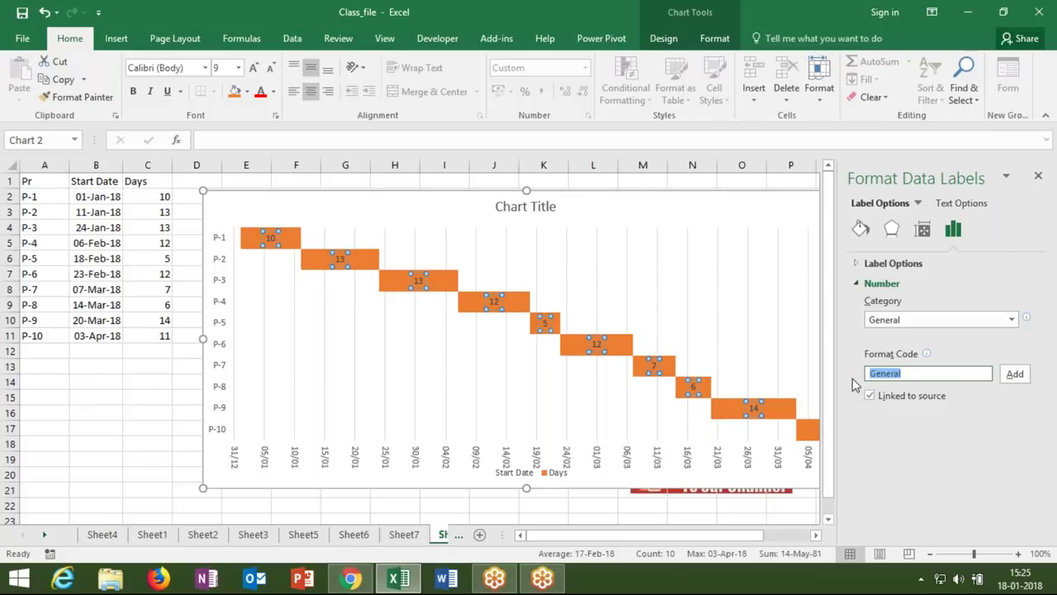
type("#")
type(" \"Days\"")
left_click(1021, 379)
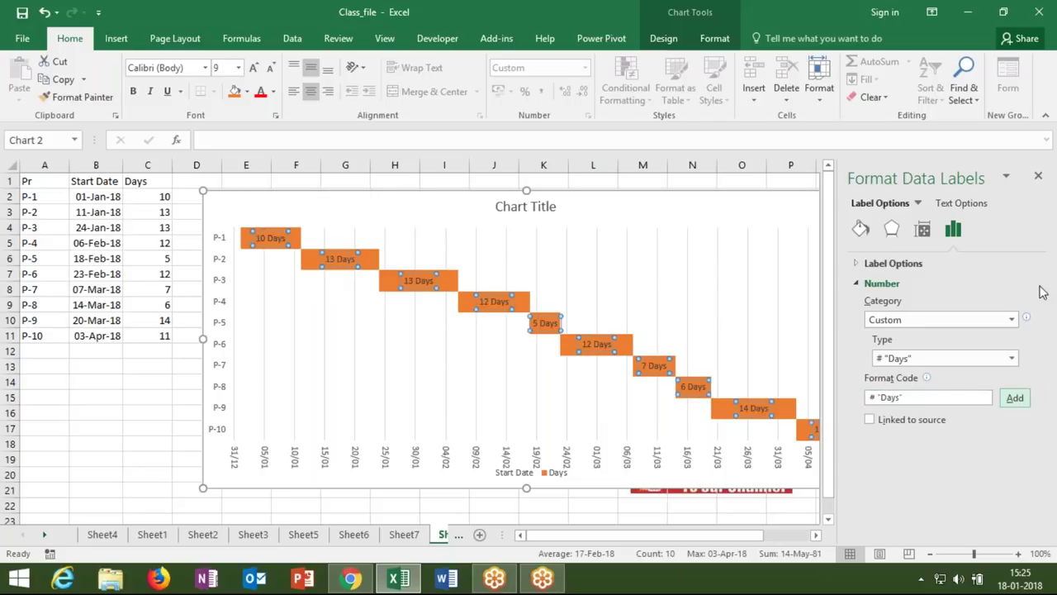
left_click(1038, 177)
left_click(910, 409)
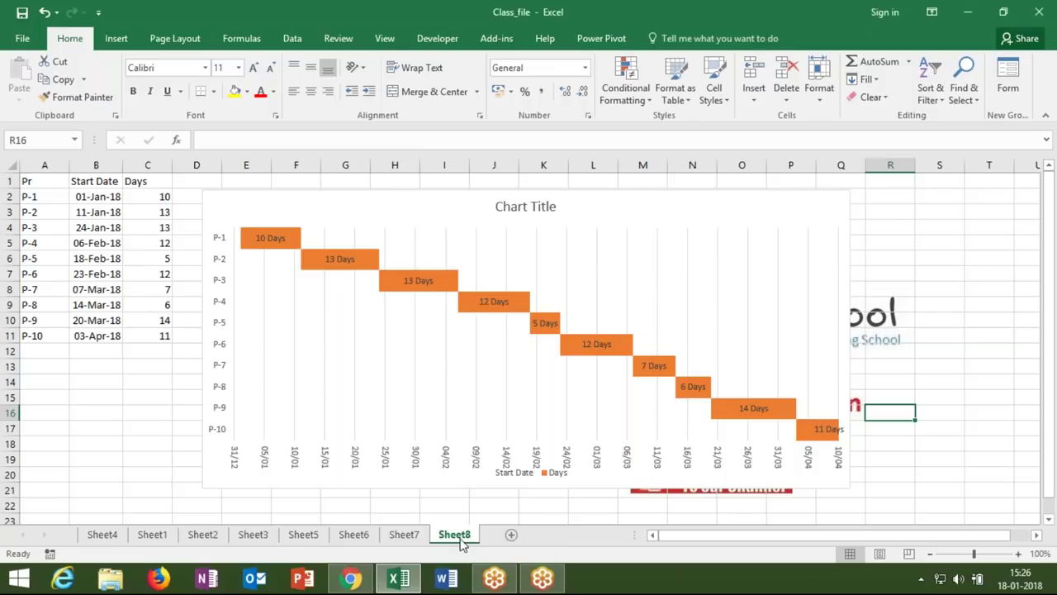
Insert a new blank worksheet, Sheet9
left_click(511, 537)
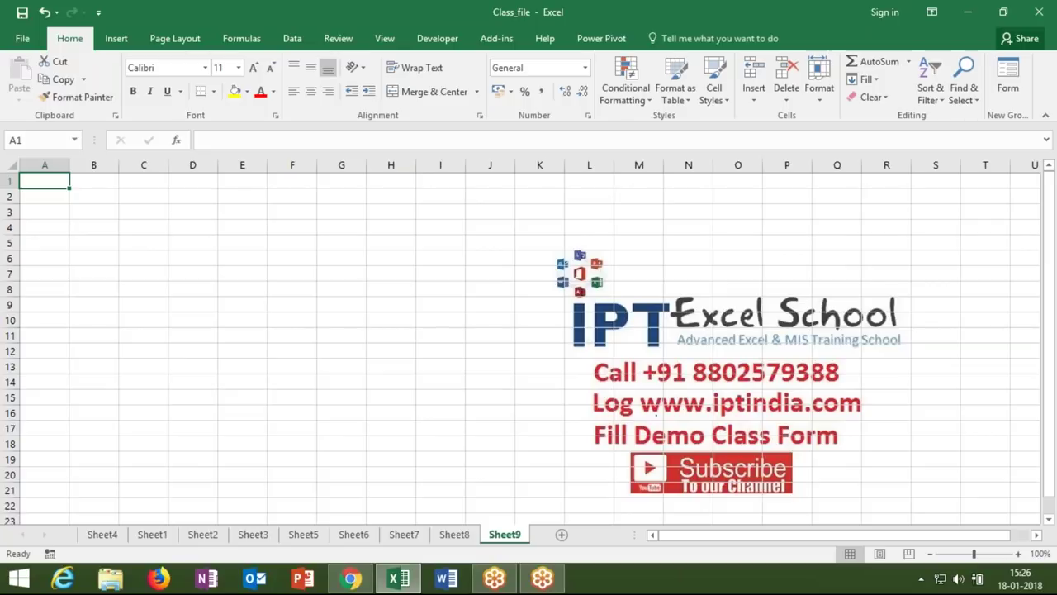
Enter Month and Sales headers and fill month names Jan through Dec down column A
type("Mont")
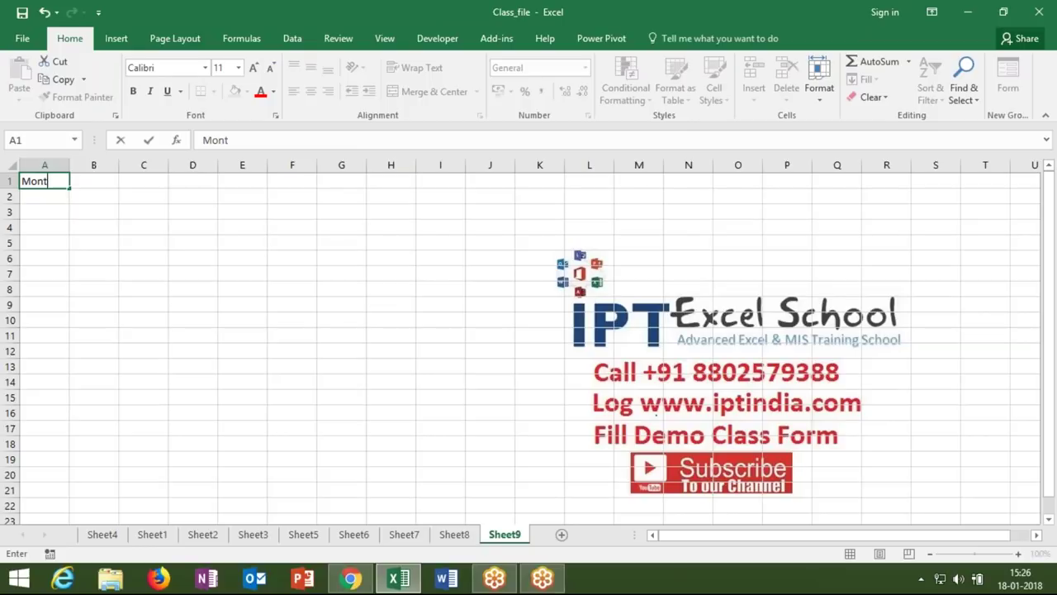
type("h")
key("Tab")
type("Sales")
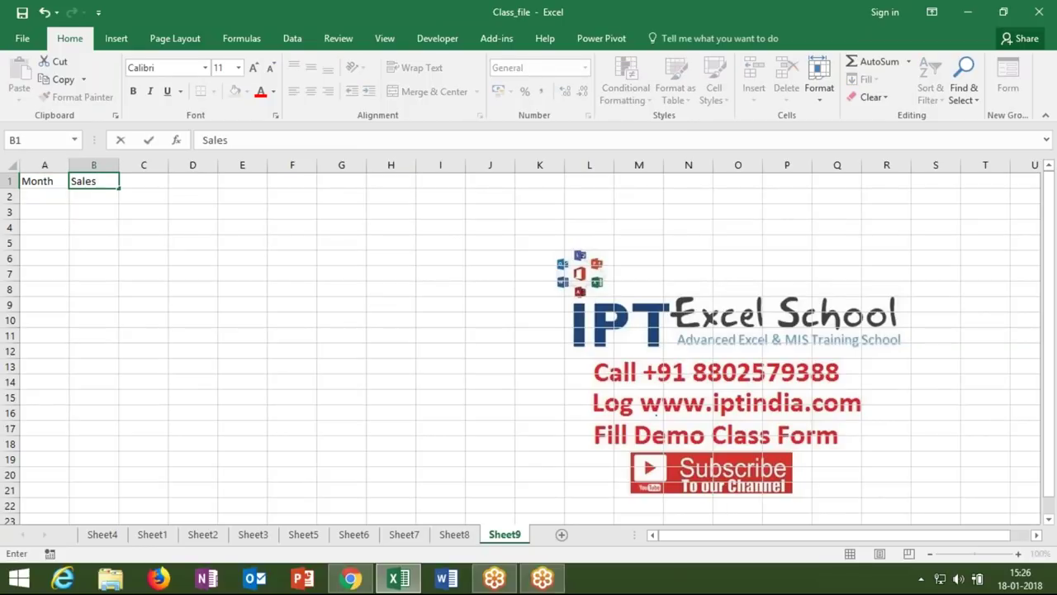
key("Return")
type("Jan")
key("Return")
left_click(45, 196)
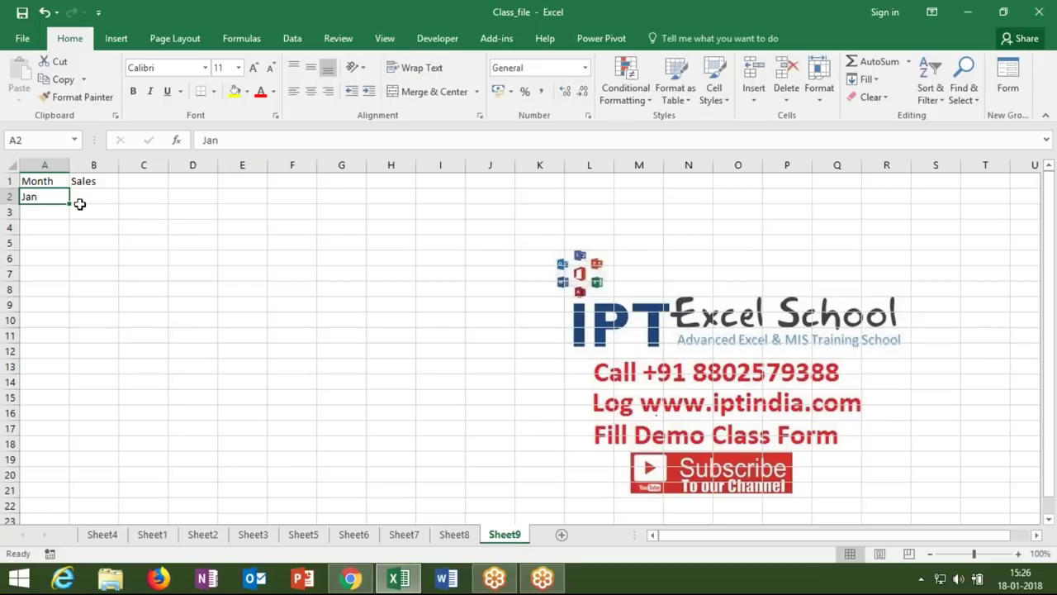
left_click_drag(71, 202, 70, 372)
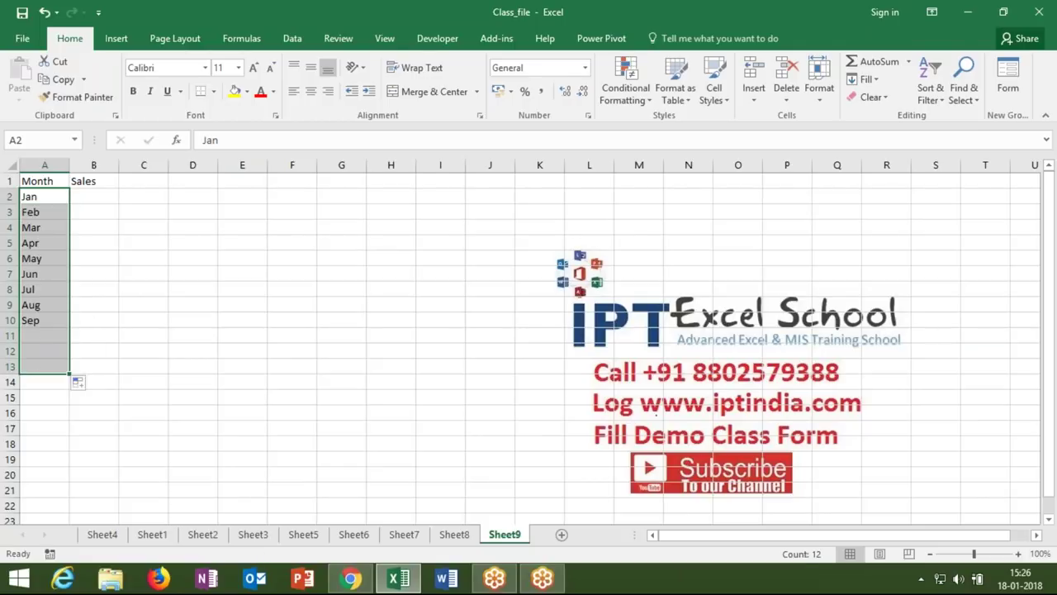
left_click_drag(51, 300, 46, 367)
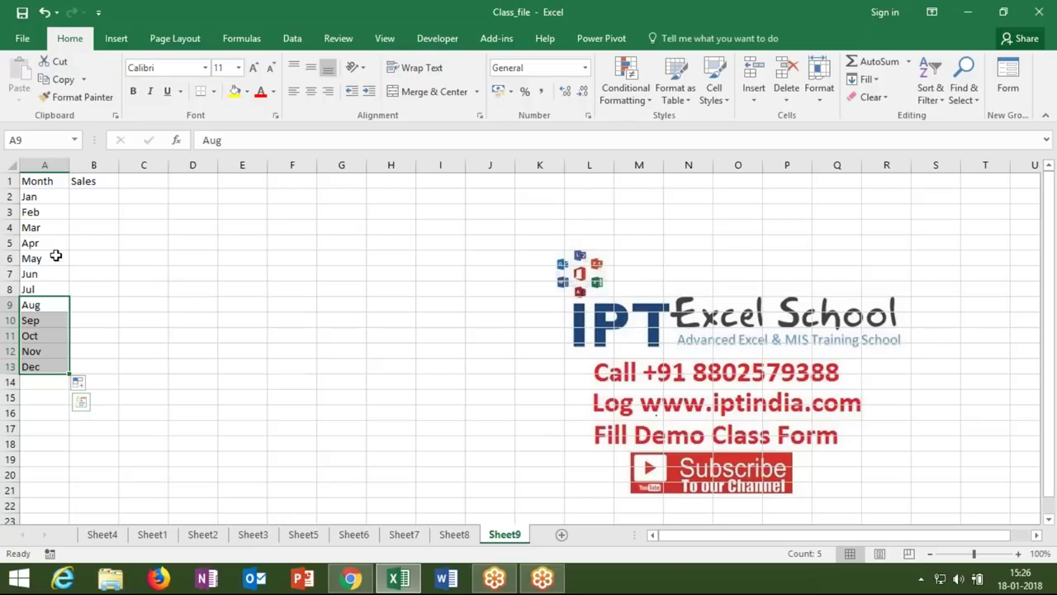
Enter =RANDBETWEEN(10,90) in B2 as the first sales figure
left_click(93, 197)
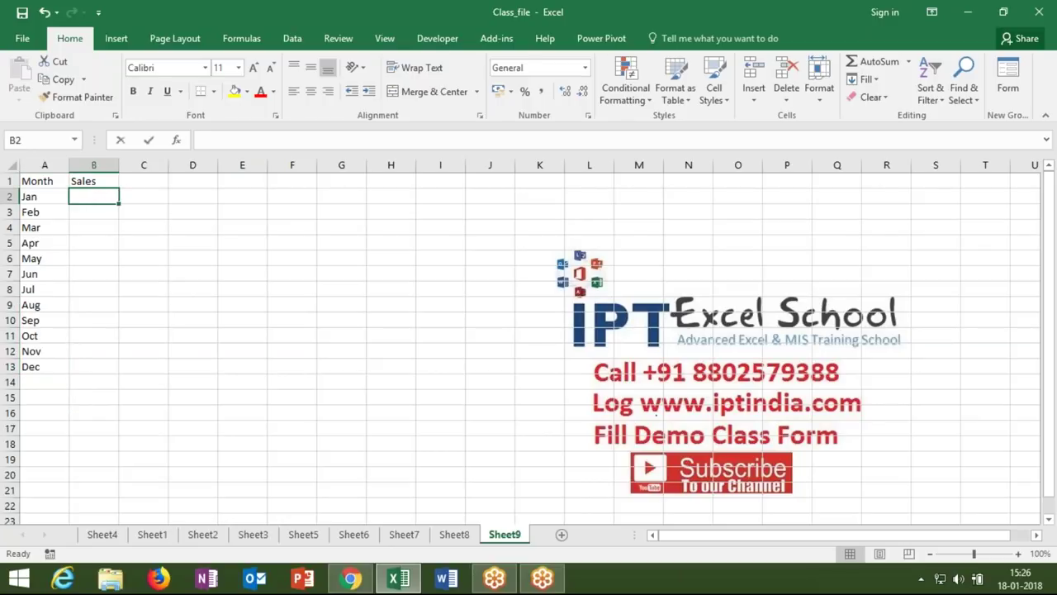
type("=ra")
key("Down")
key("Down")
key("Tab")
type("10,90")
key("Return")
Fill the RANDBETWEEN formula down B2:B13 for all twelve months
key("Up")
key("Left")
key("ctrl+Down")
key("Right")
key("ctrl+Up")
key("Left")
key("ctrl+Down")
key("Right")
key("ctrl+shift+Up")
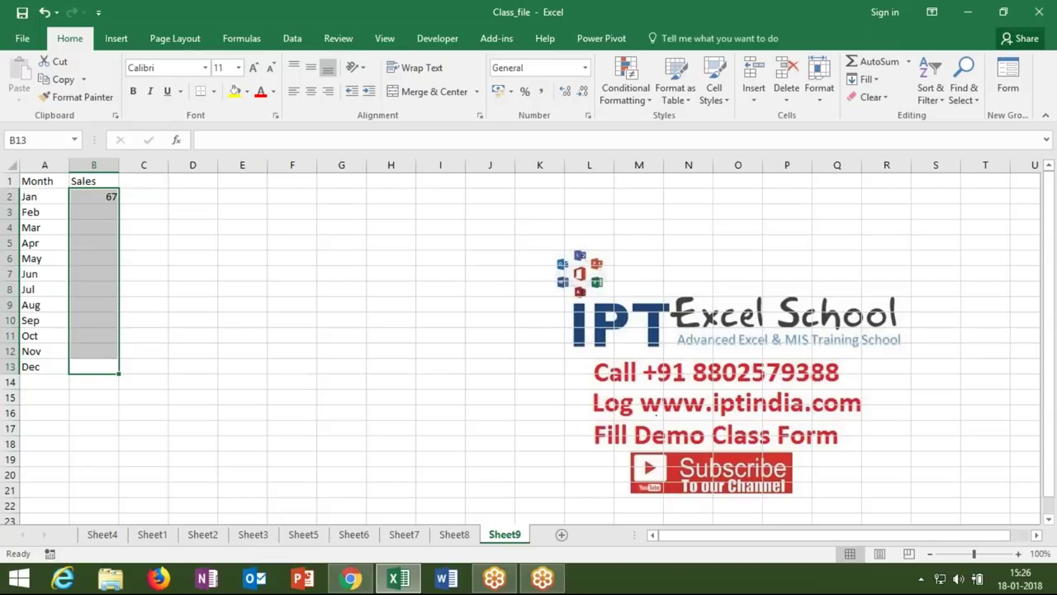
key("ctrl+d")
Copy the sales figures and paste them back over B2:B13 as fixed values
key("ctrl+c")
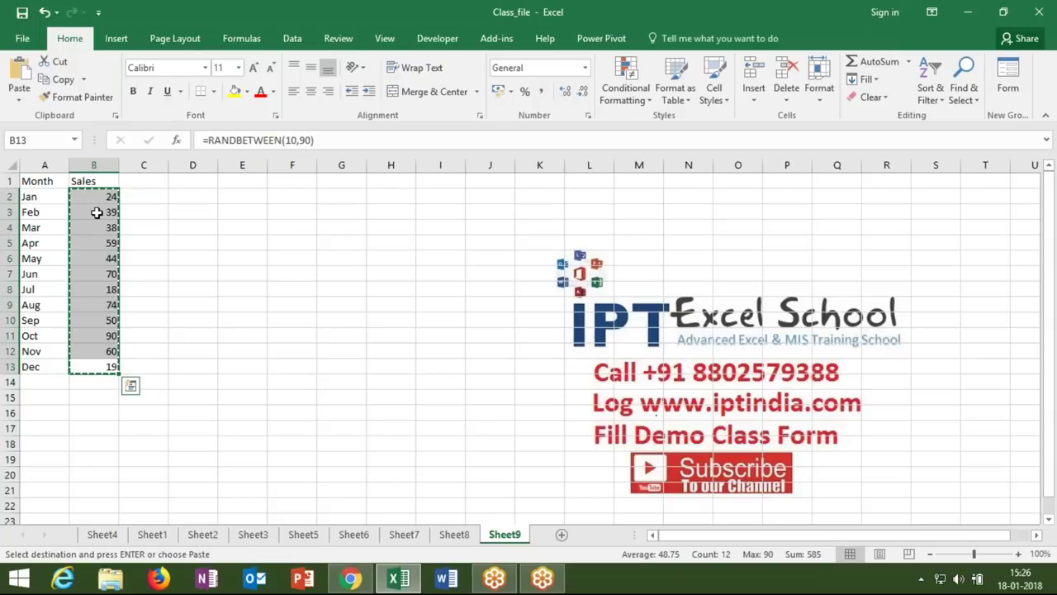
right_click(97, 213)
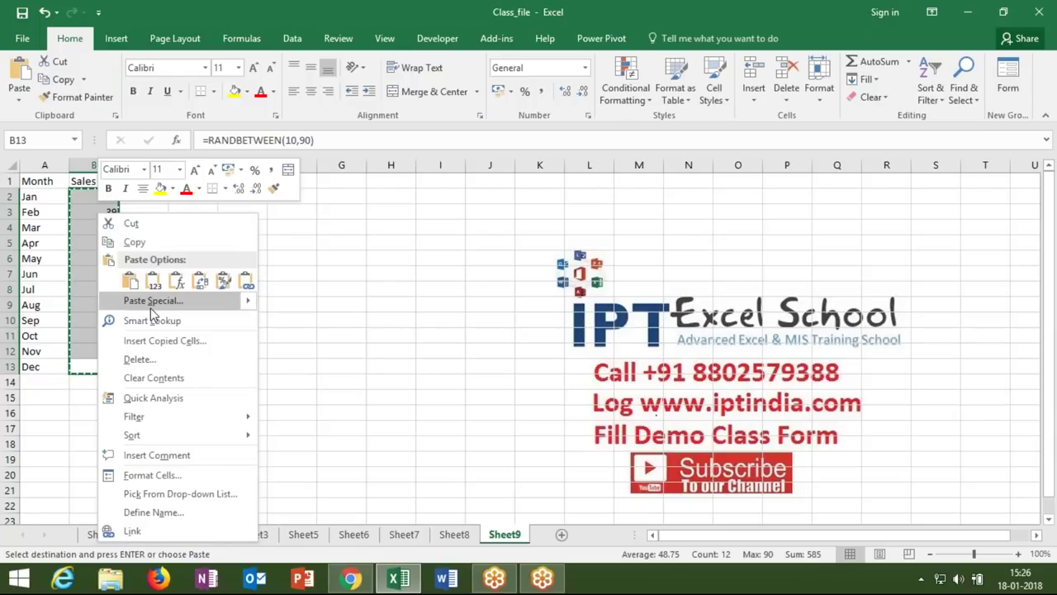
left_click(151, 305)
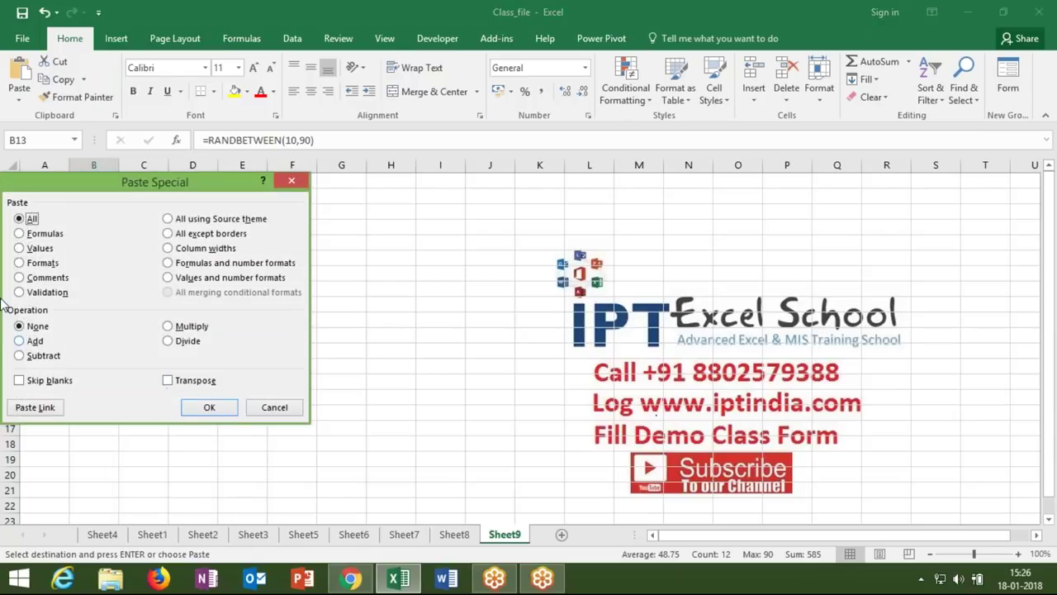
left_click(30, 252)
left_click(219, 411)
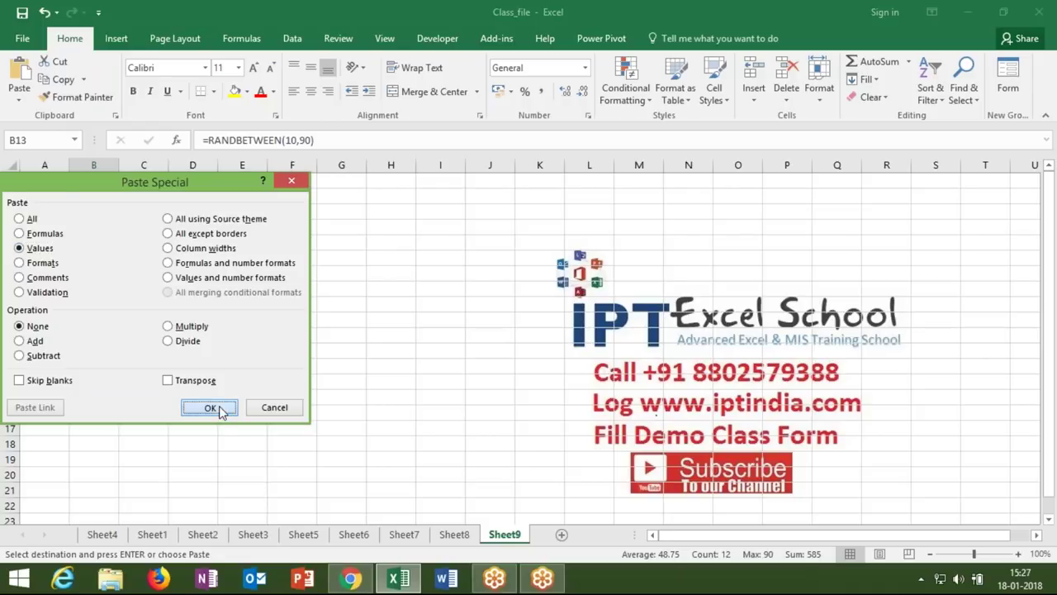
mouse_move(50, 180)
left_mouse_down()
mouse_move(106, 289)
mouse_move(110, 359)
mouse_move(109, 350)
left_mouse_up()
Insert a clustered column chart of A1:B13 and place it, enlarged, beside the table
key("shift+Down")
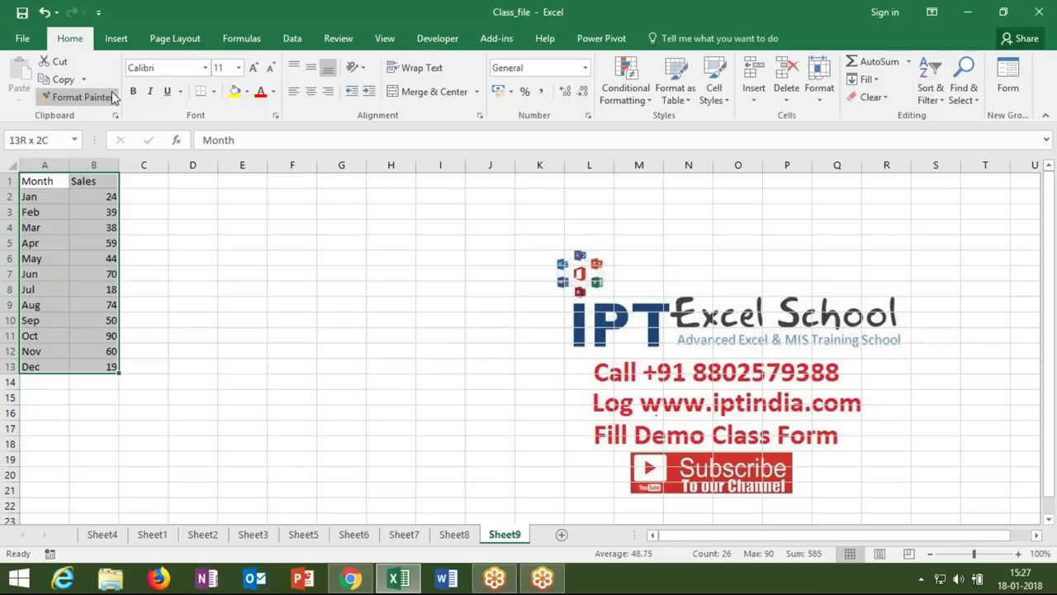
left_click(116, 39)
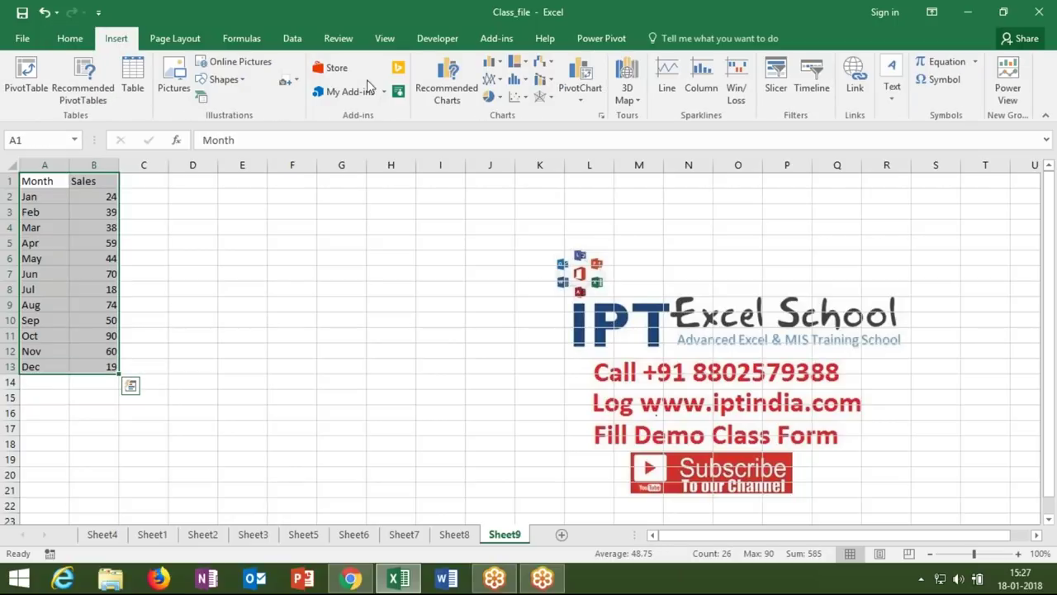
left_click(493, 62)
left_click(496, 116)
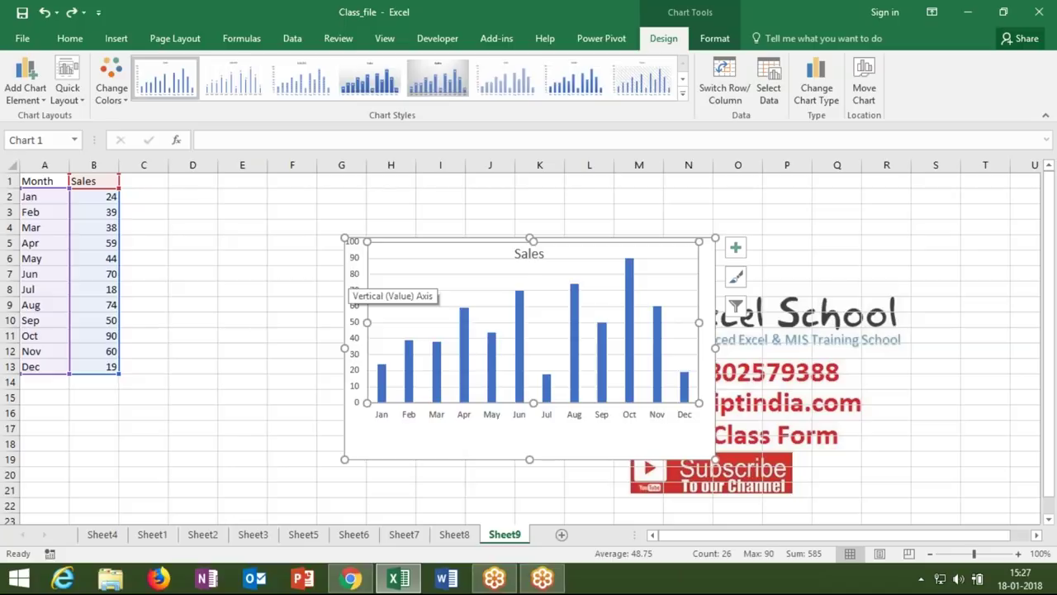
left_click_drag(353, 250, 196, 208)
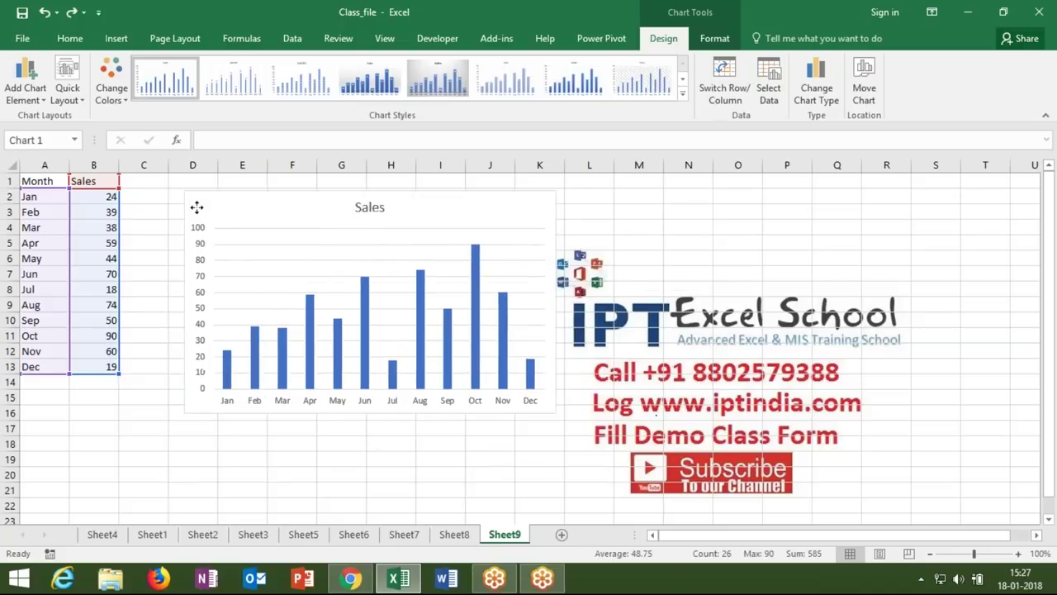
left_click_drag(551, 410, 657, 430)
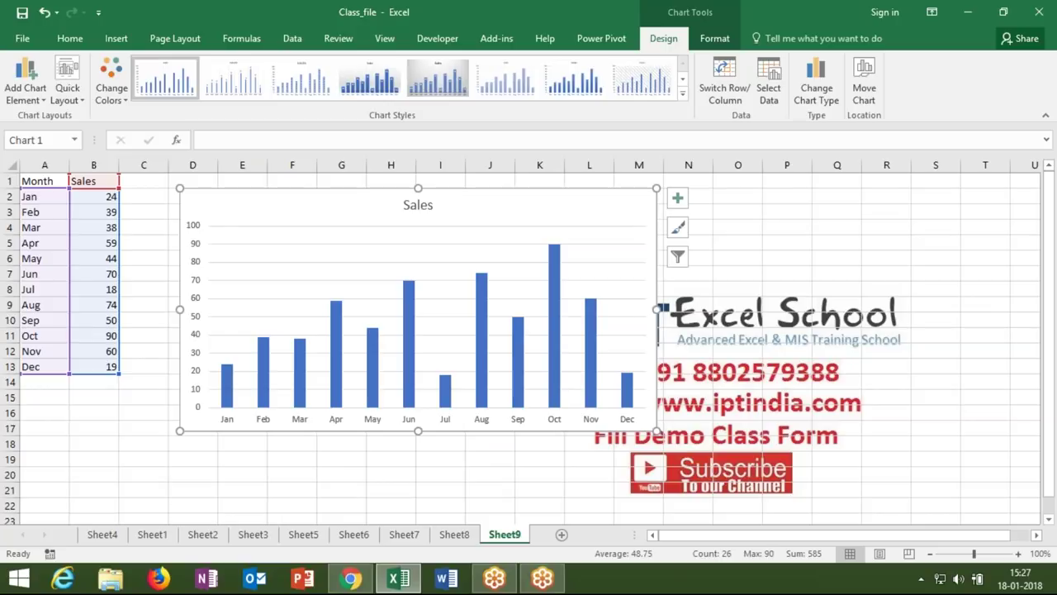
left_click(141, 397)
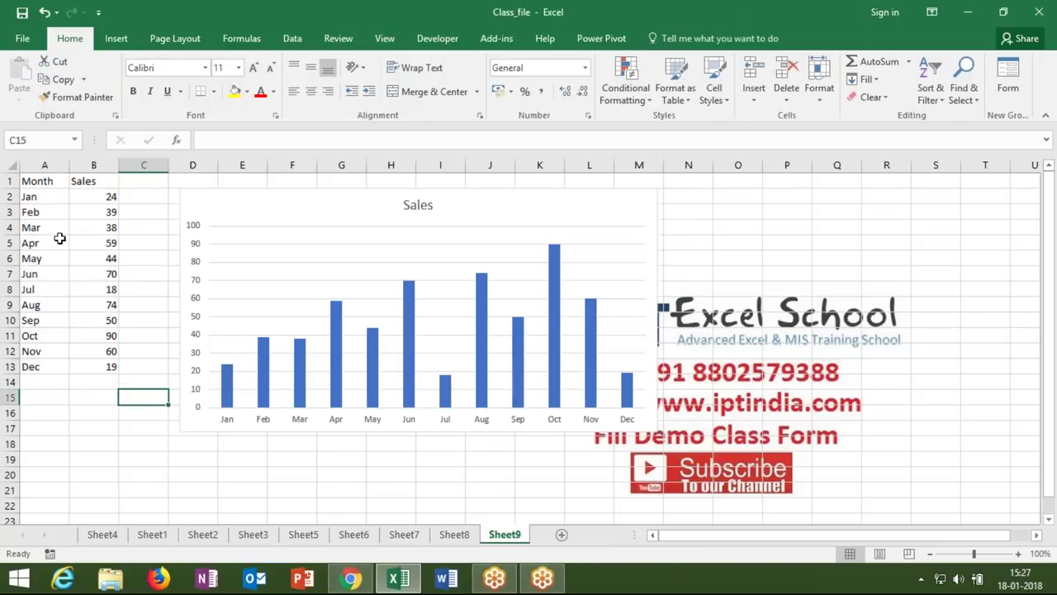
Change the chart title to "Sales 2018"
left_click(425, 205)
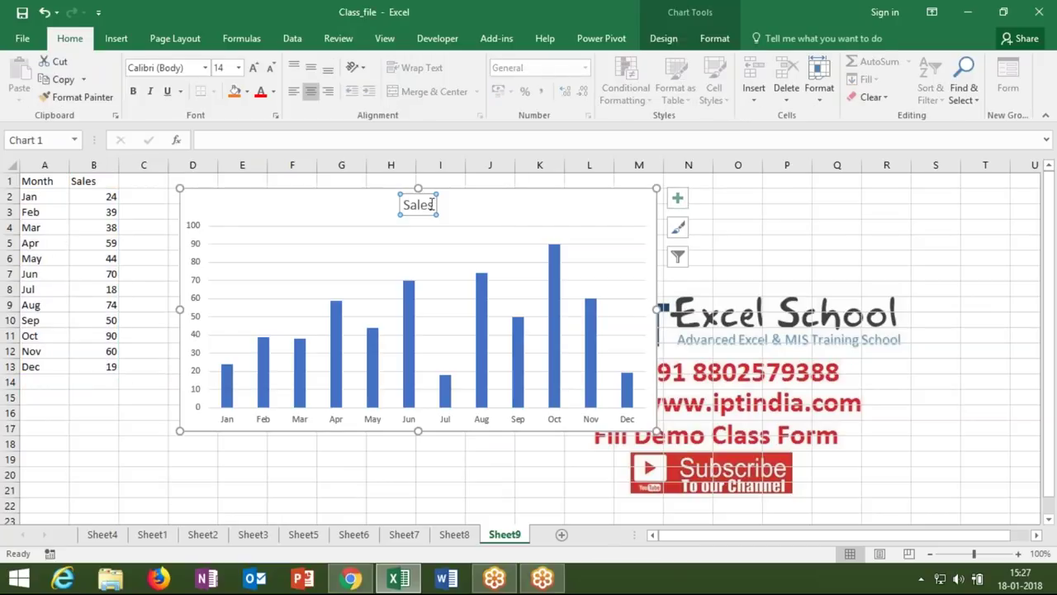
left_click(429, 205)
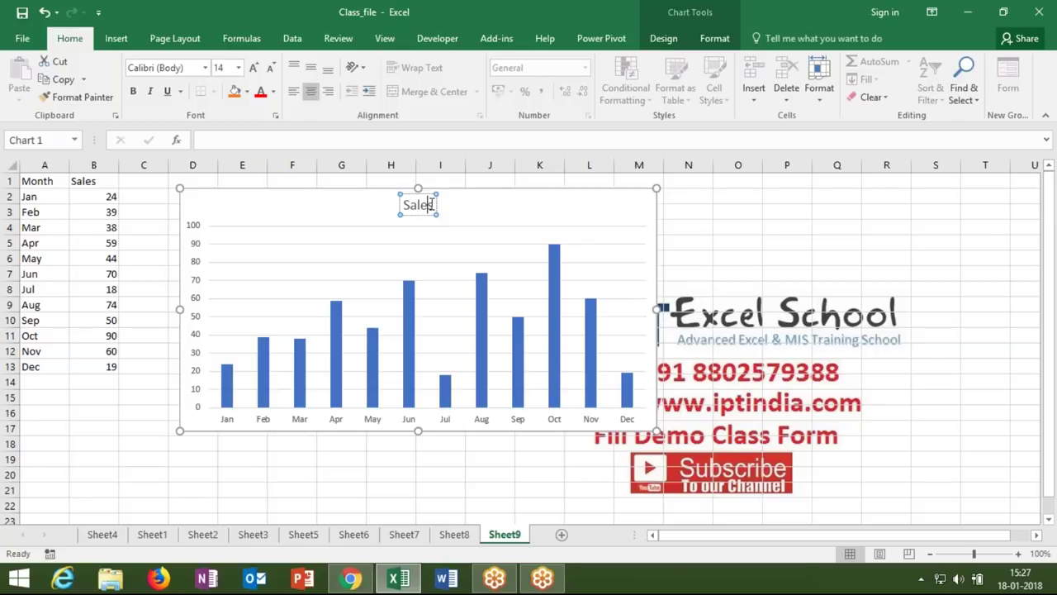
type("2018")
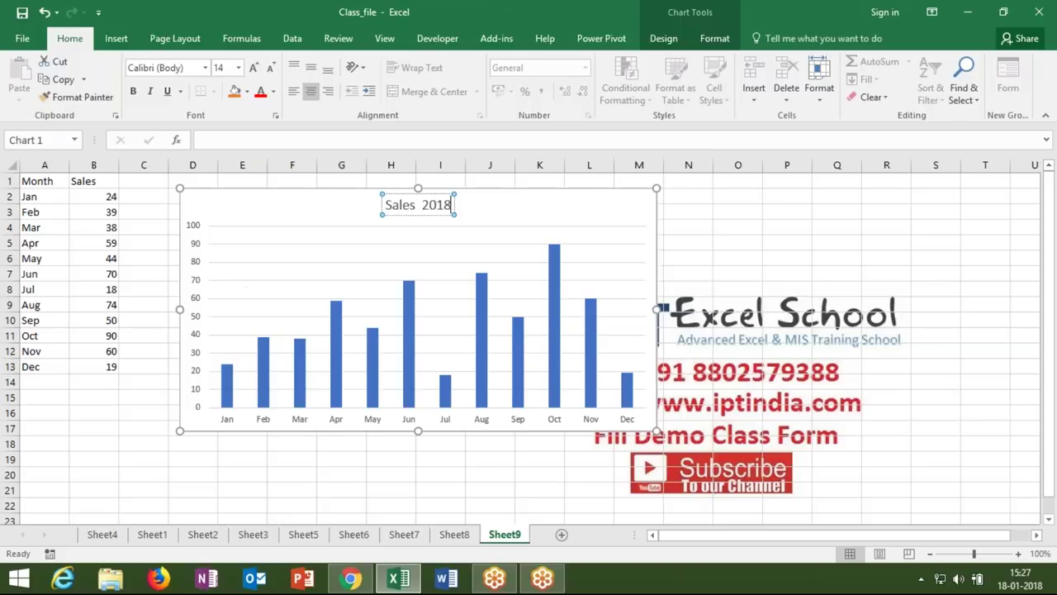
left_click(67, 335)
Clear the Feb–Dec rows and re-enter Feb with sales of 30
left_click(38, 213)
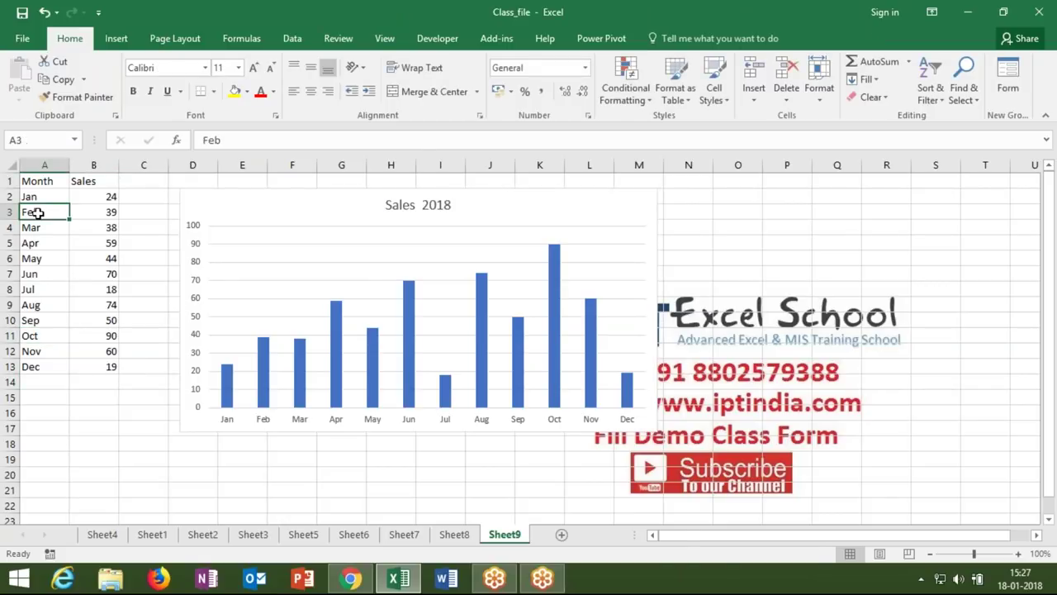
left_click_drag(37, 214, 96, 364)
key("Delete")
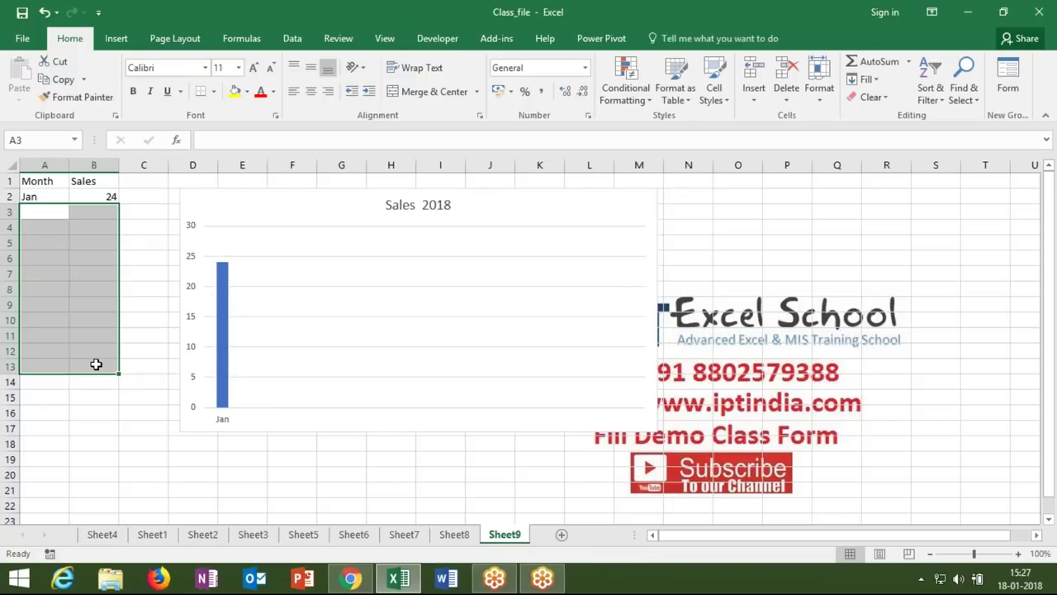
key("Up")
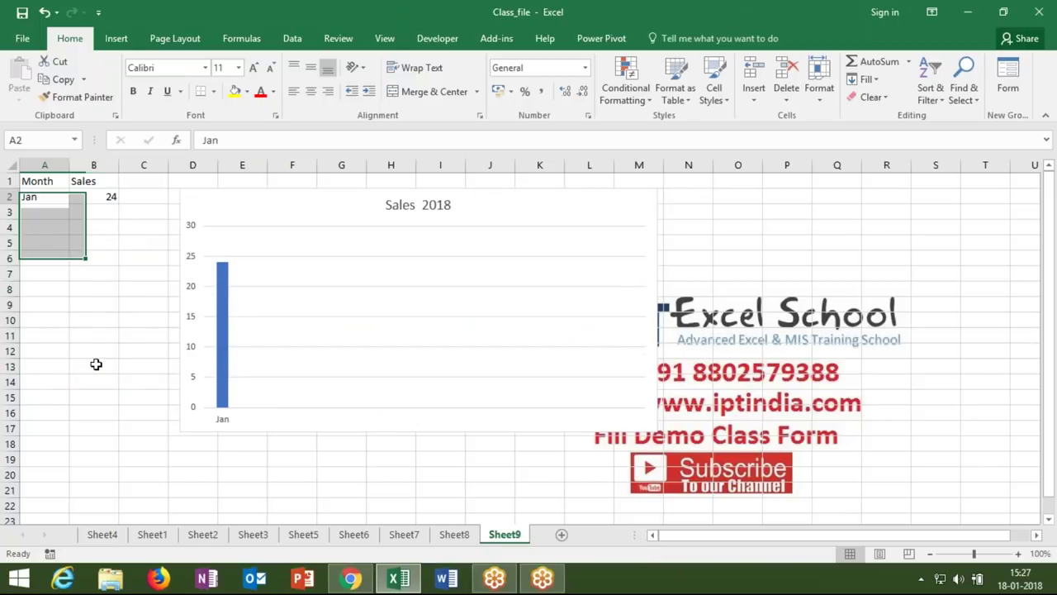
key("Right")
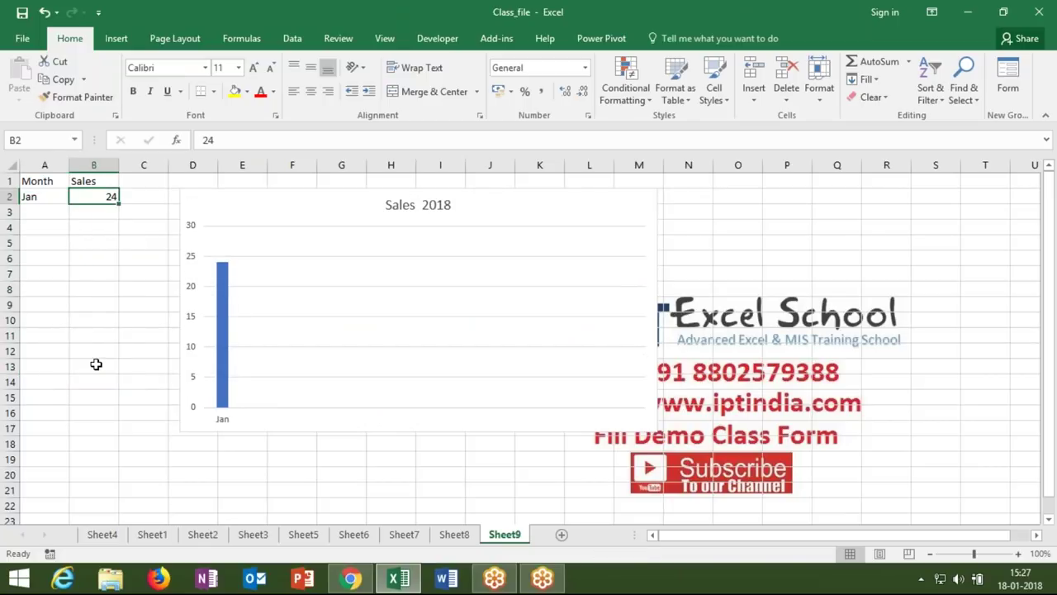
key("Down")
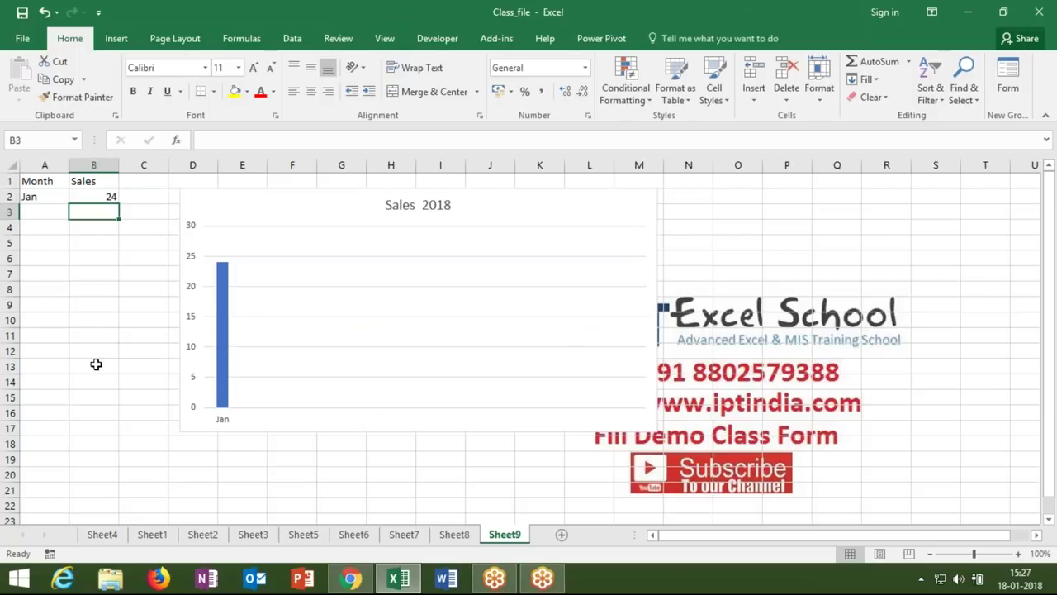
key("Left")
type("Feb")
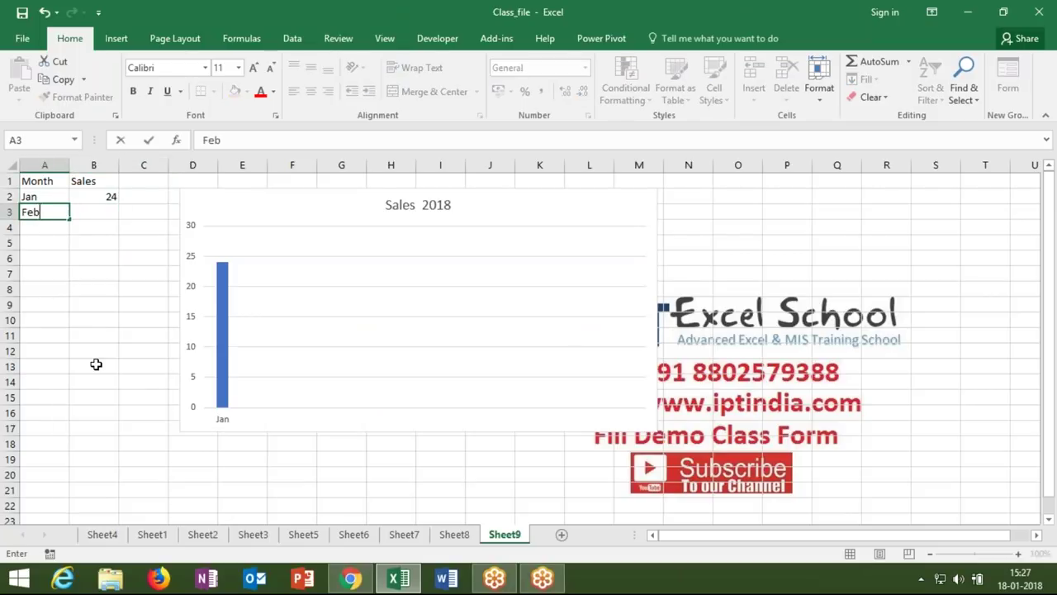
key("Tab")
type("30")
key("Return")
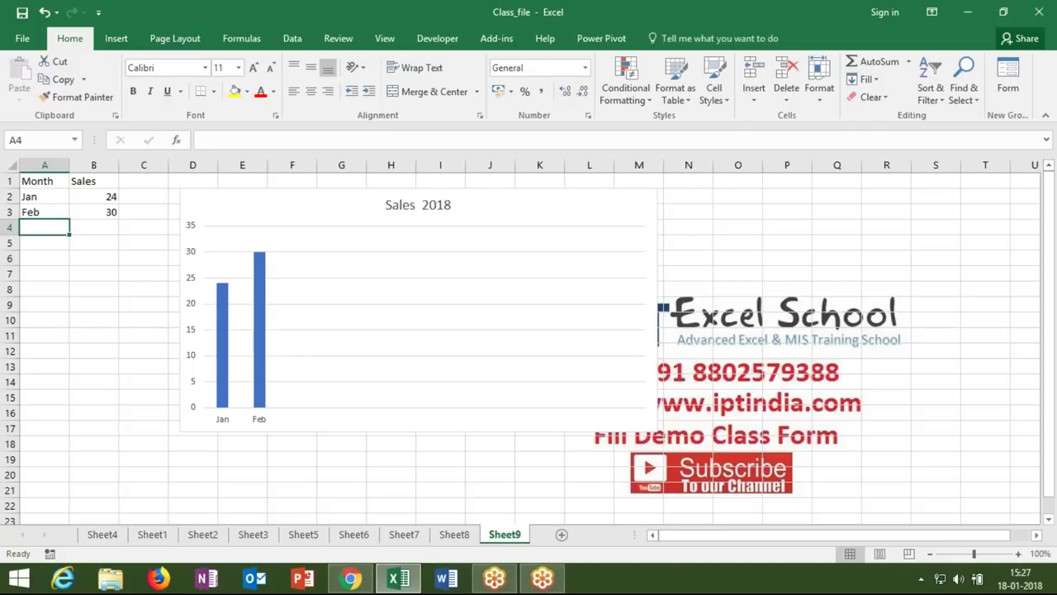
Shrink the chart's data range to Jan and Feb, then add Mar with sales of 30
left_click(561, 397)
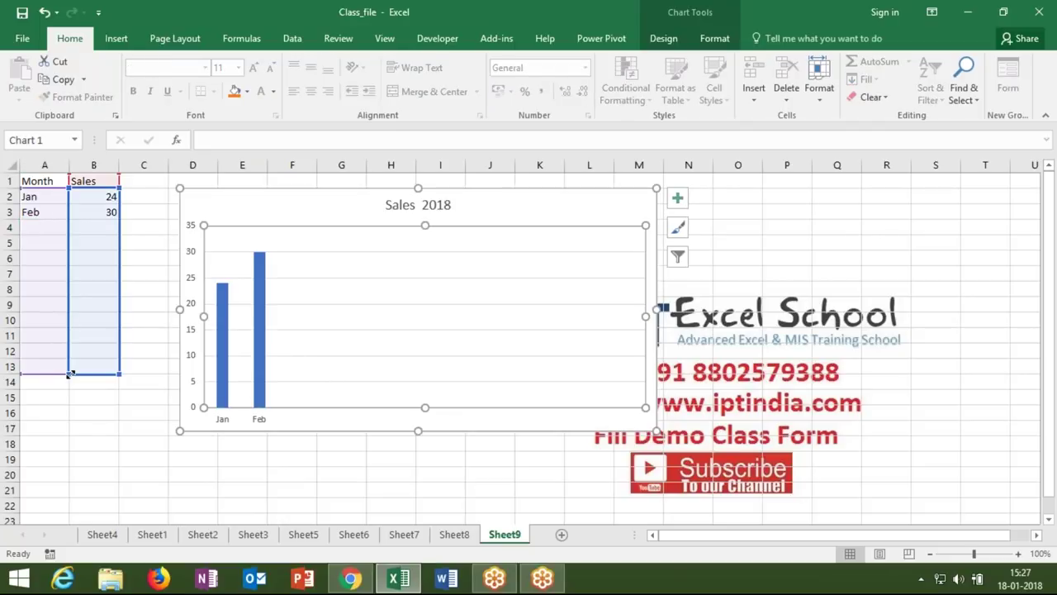
left_click_drag(70, 373, 83, 218)
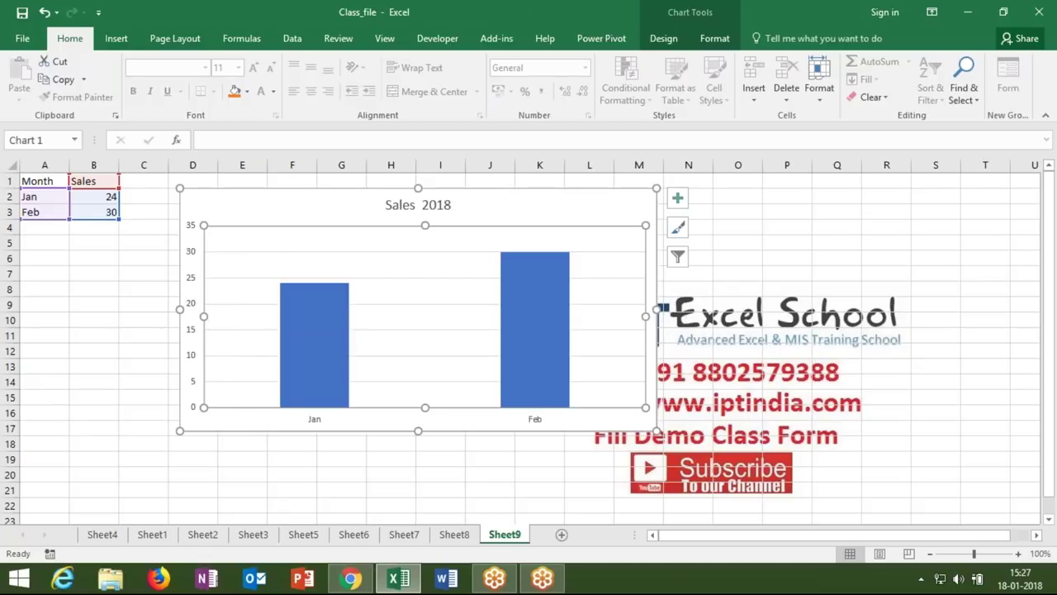
left_click(50, 225)
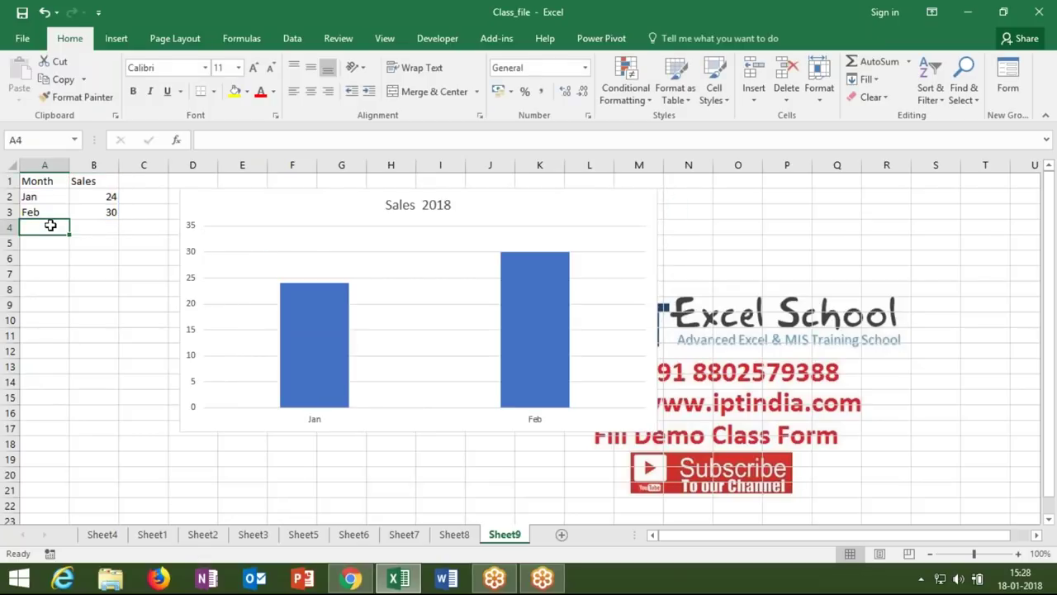
type("Mar")
key("Tab")
type("30")
key("Return")
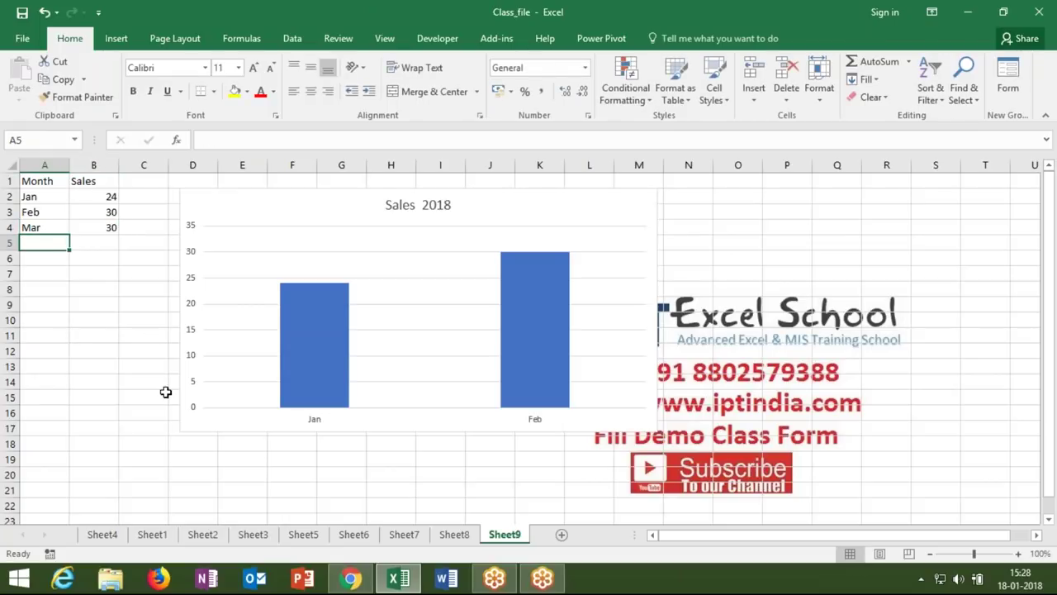
Extend the chart's source range down to row 4 so Mar plots as a third column
left_click(187, 382)
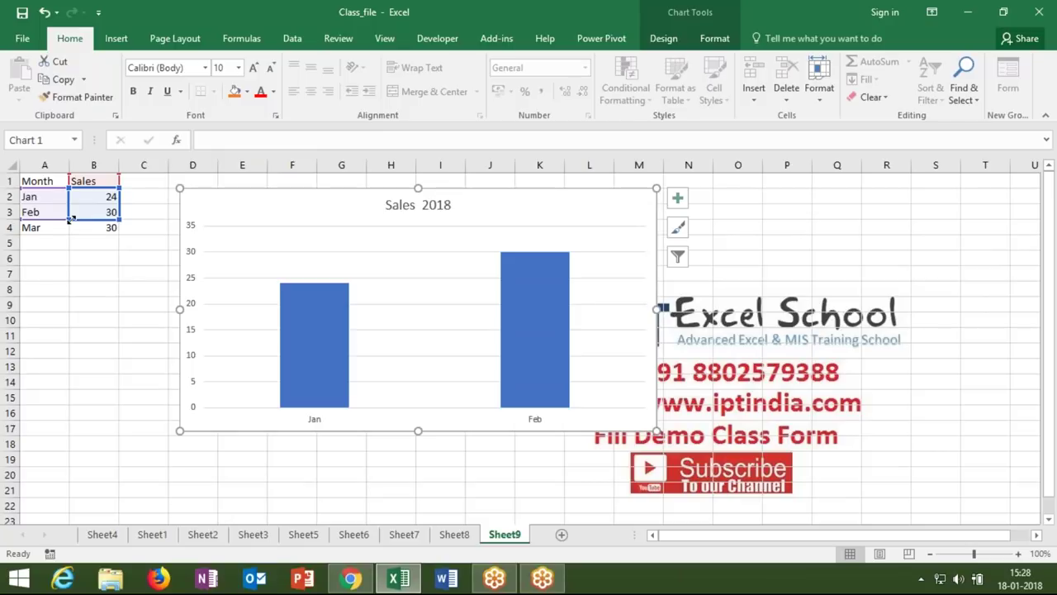
left_click_drag(71, 218, 71, 233)
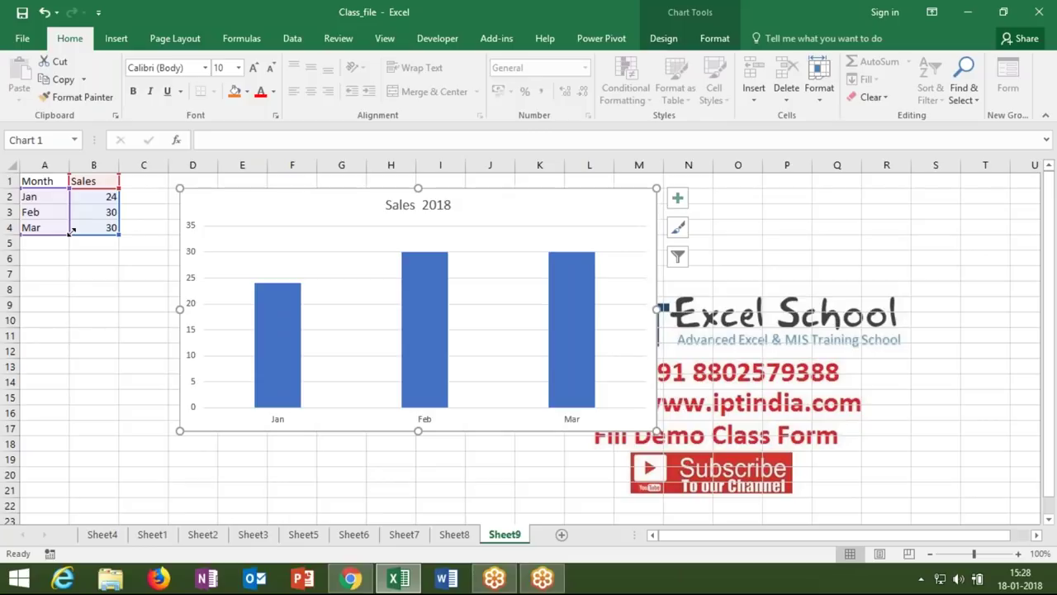
Inspect the Sales series formula's Sheet9!$B$1 and $B$2:$B$4 references unchanged, then shift the chart right to column E
left_click(268, 308)
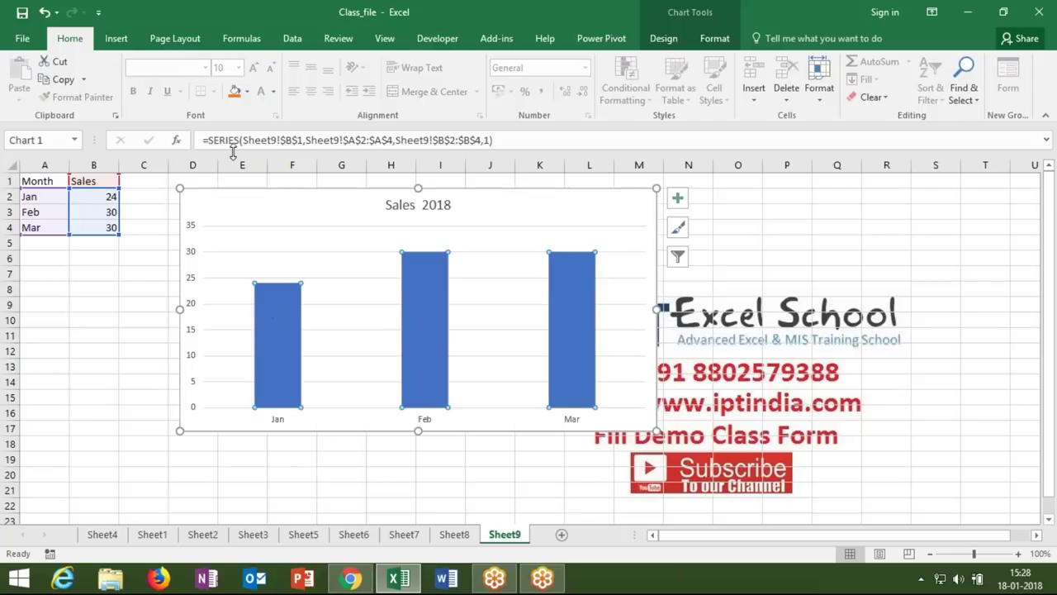
left_click(269, 141)
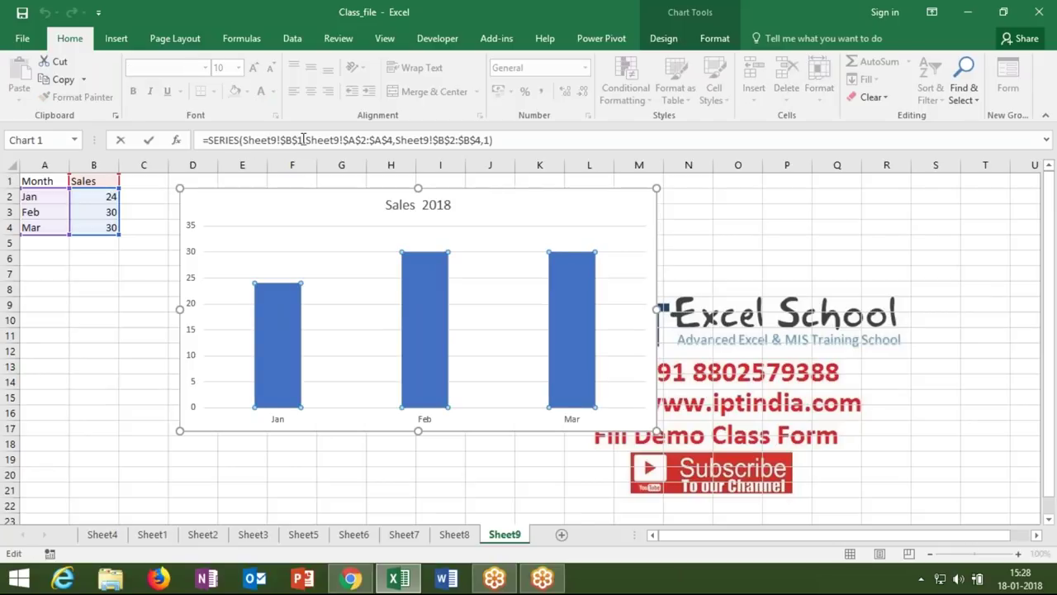
left_click_drag(304, 140, 243, 139)
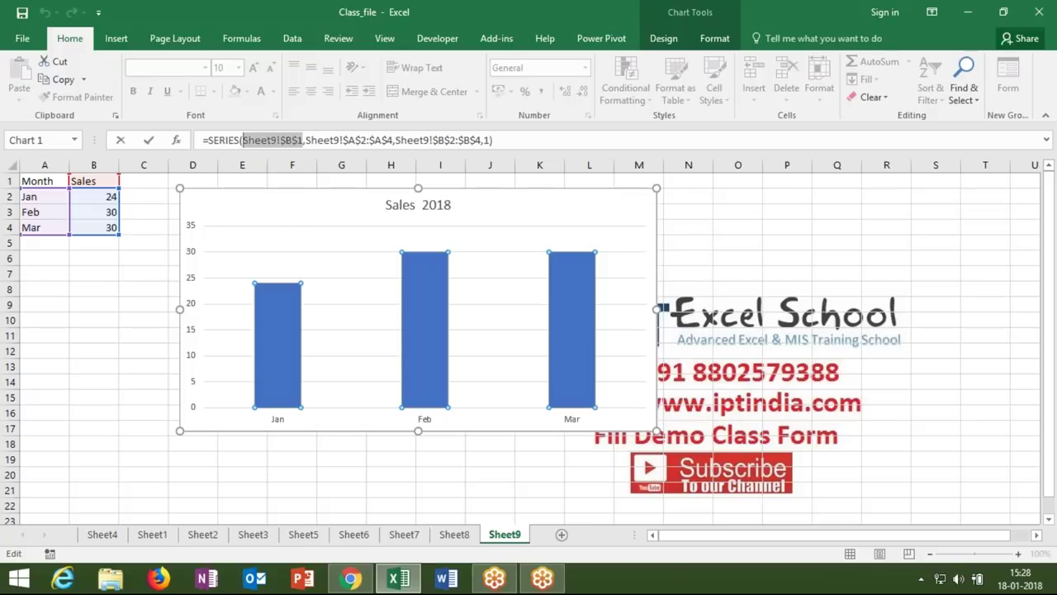
left_click(324, 140)
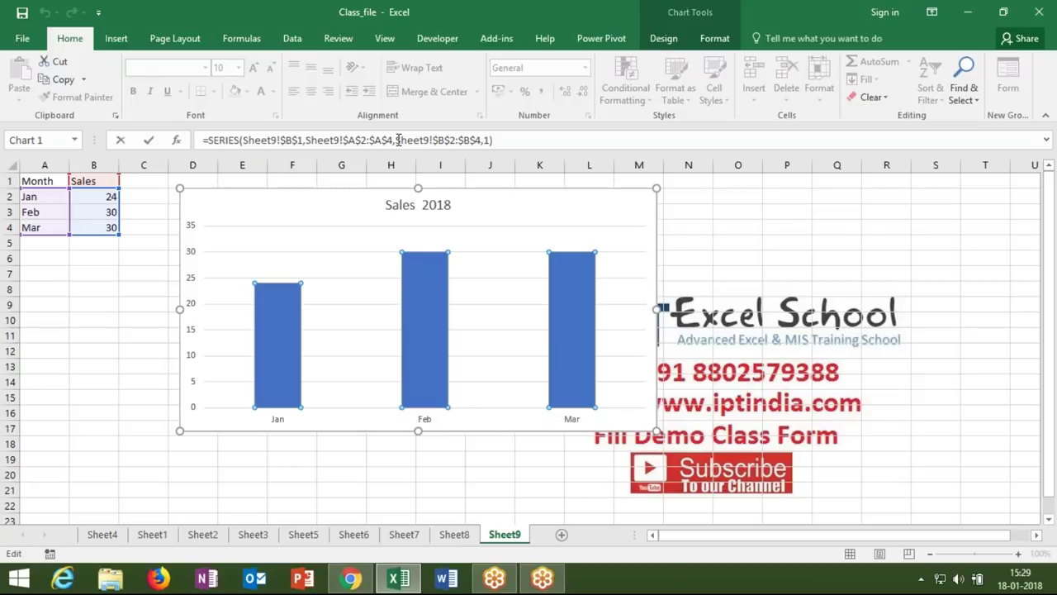
left_click_drag(396, 140, 482, 141)
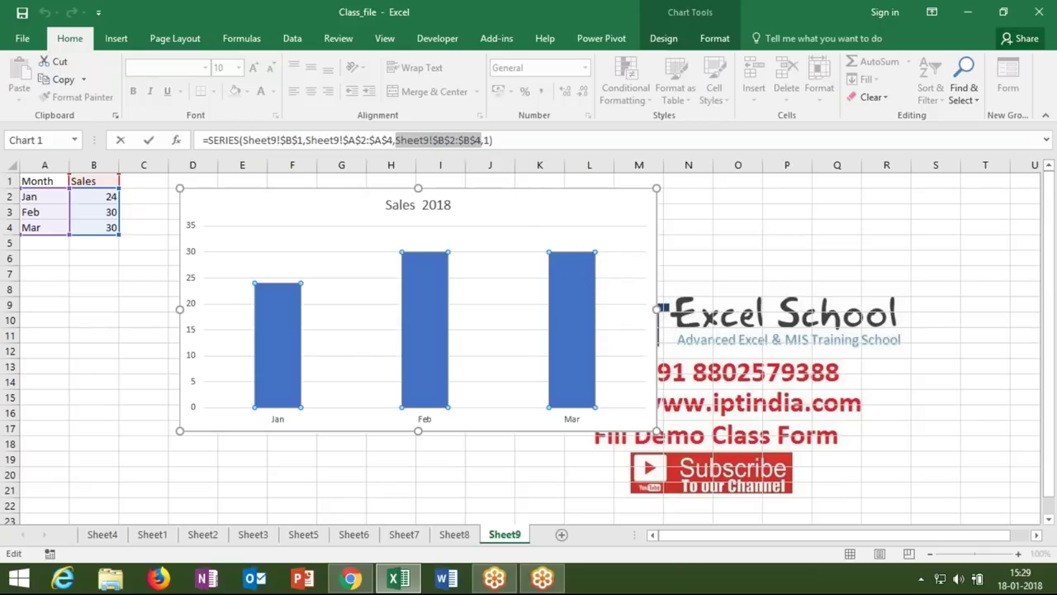
left_click(358, 140)
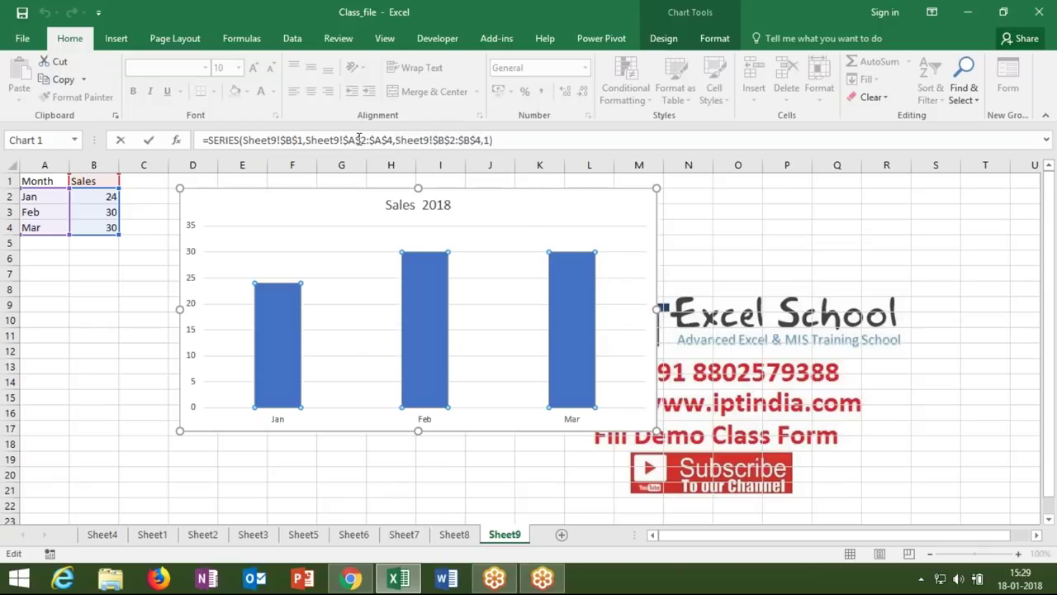
key("Return")
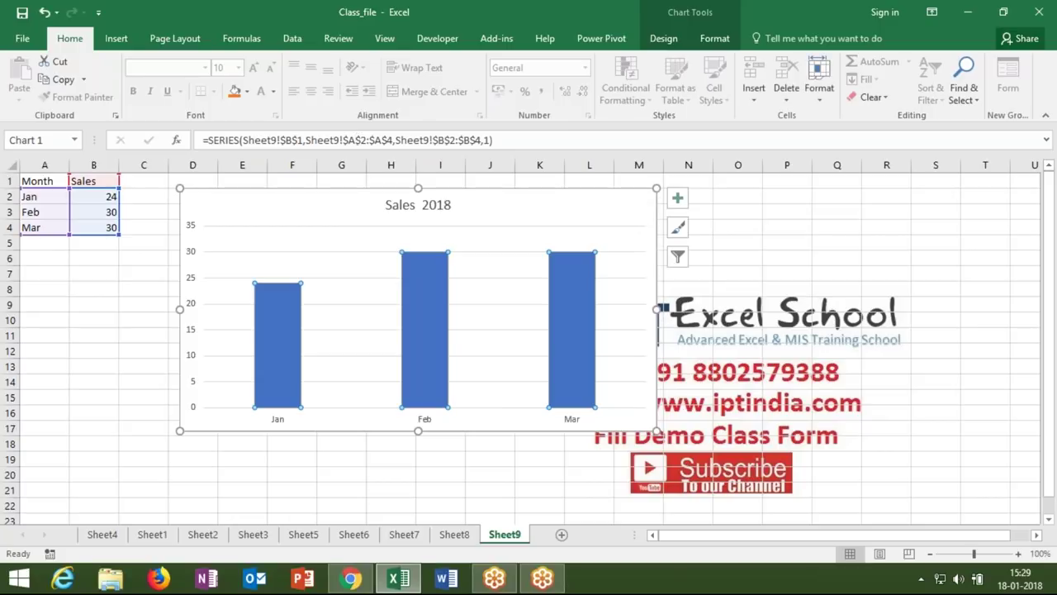
left_click_drag(661, 308, 742, 310)
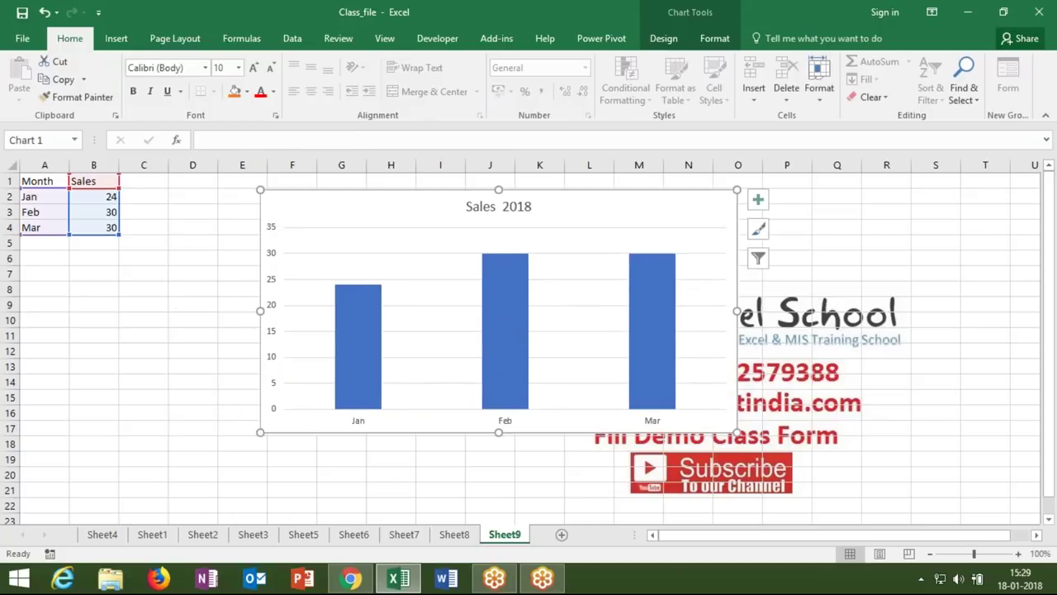
left_click(163, 270)
Enter =OFFSET(A1,1,1) in C7, returning Jan's sales of 24
type("=o")
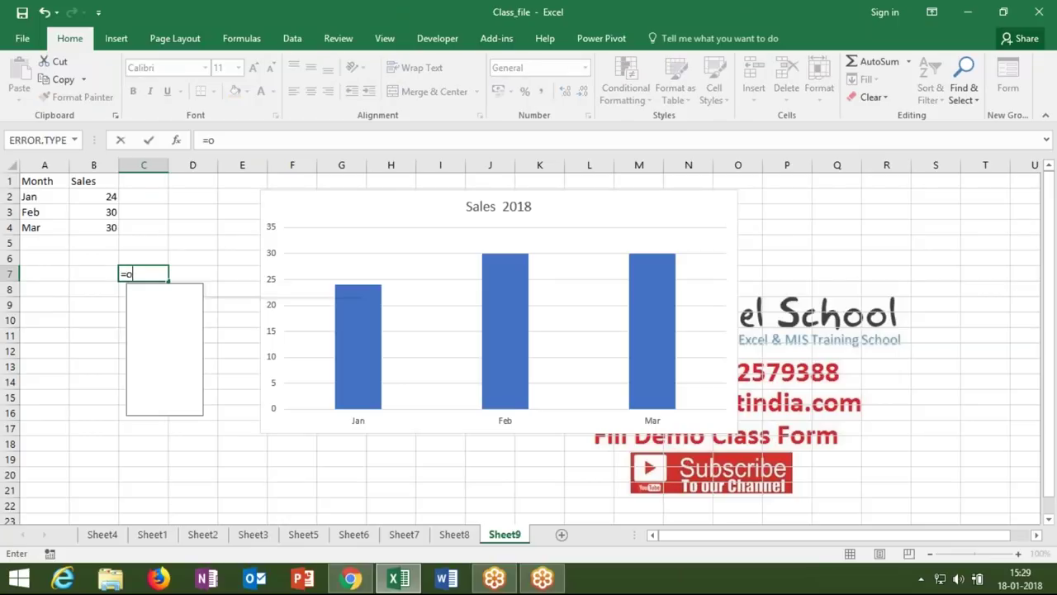
type("ff")
key("Tab")
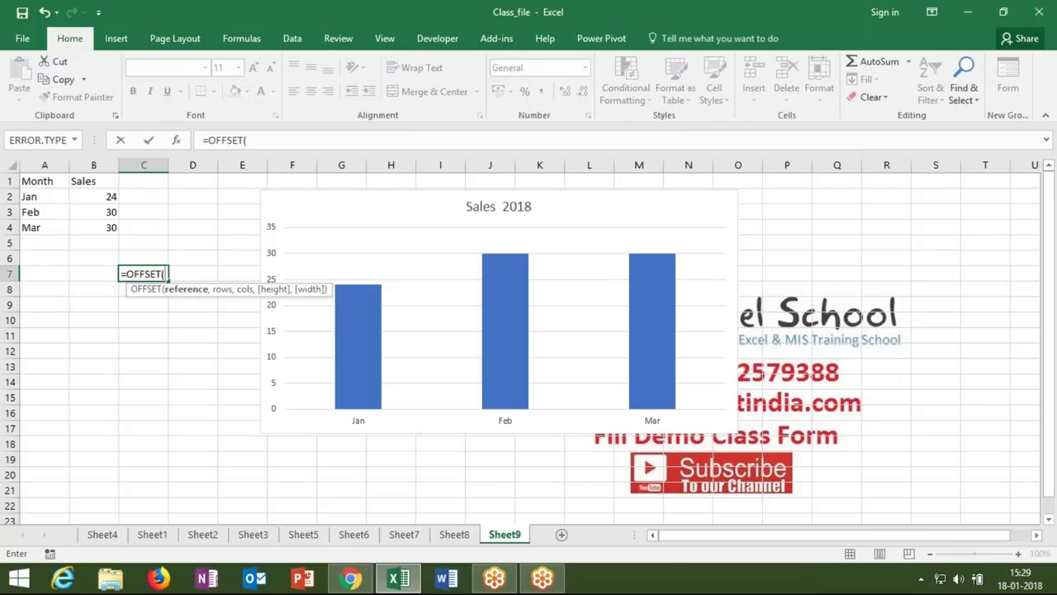
left_click(37, 180)
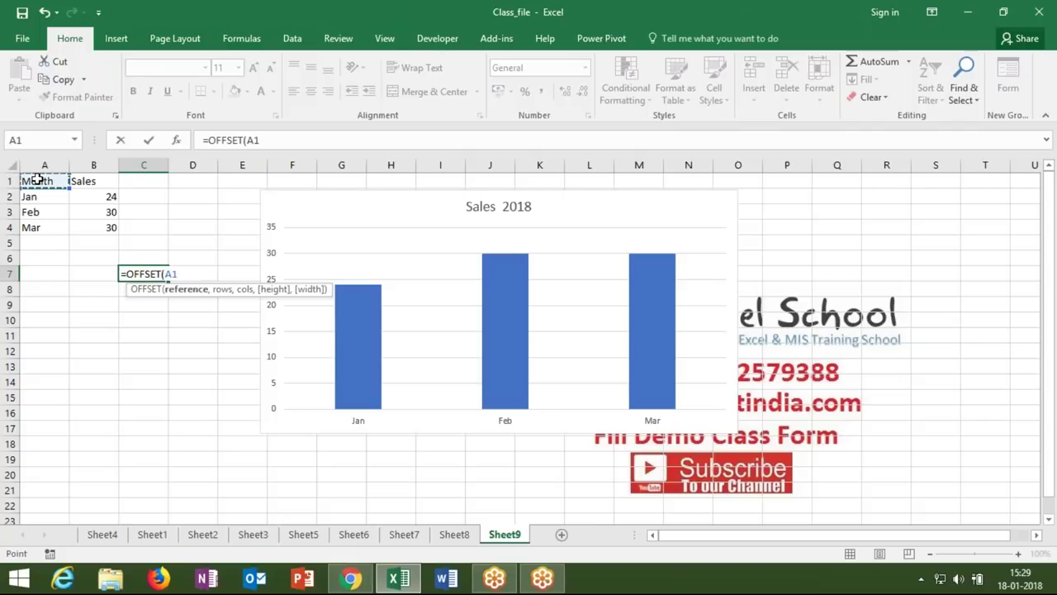
type(",")
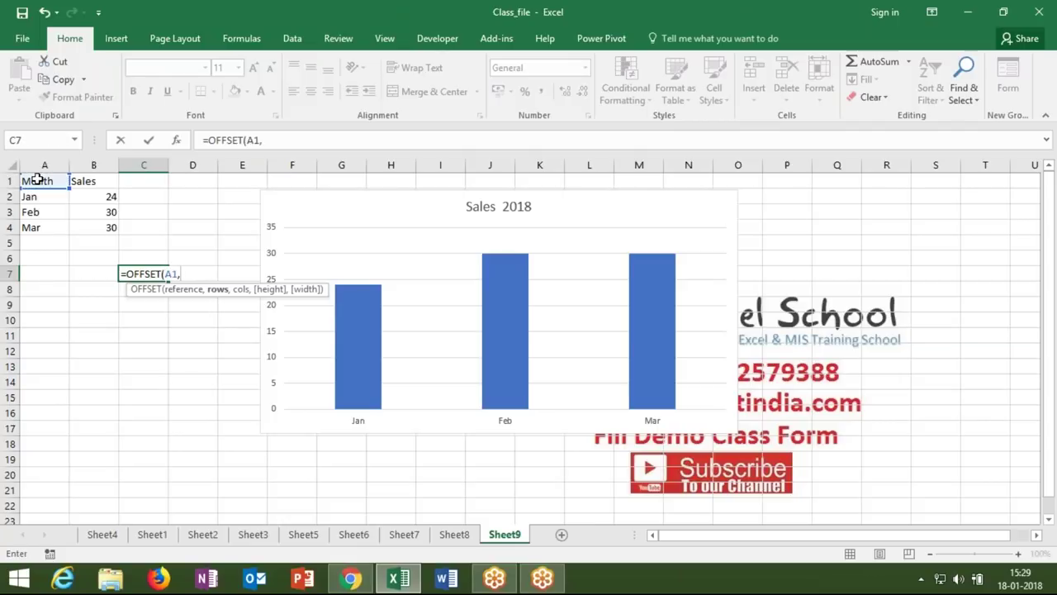
type("1,1")
key("Return")
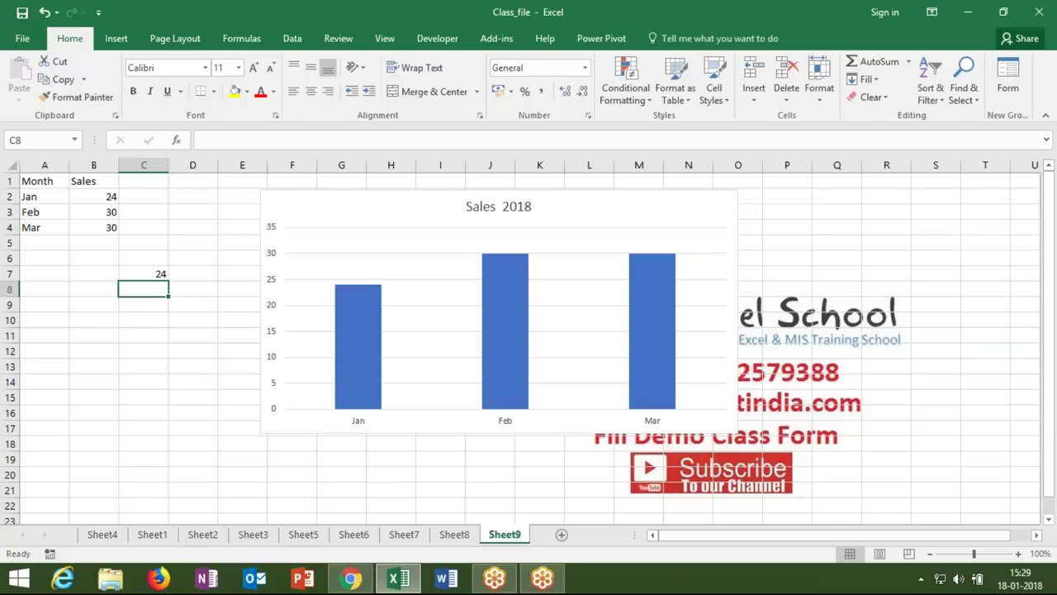
key("Up")
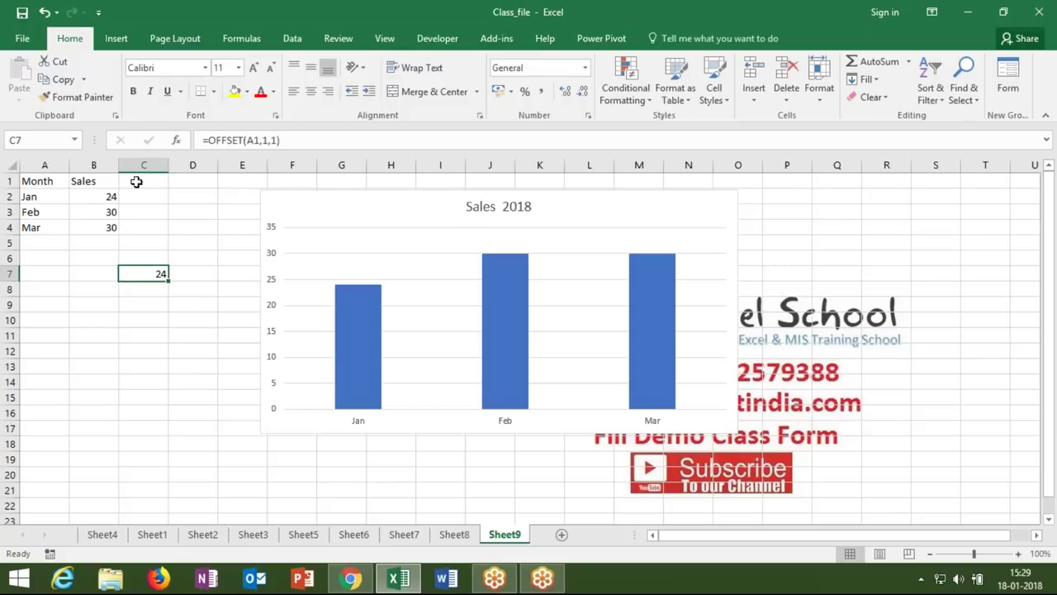
Wrap C7's formula in SUM so it reads =SUM(OFFSET(A1,1,1))
left_click(206, 141)
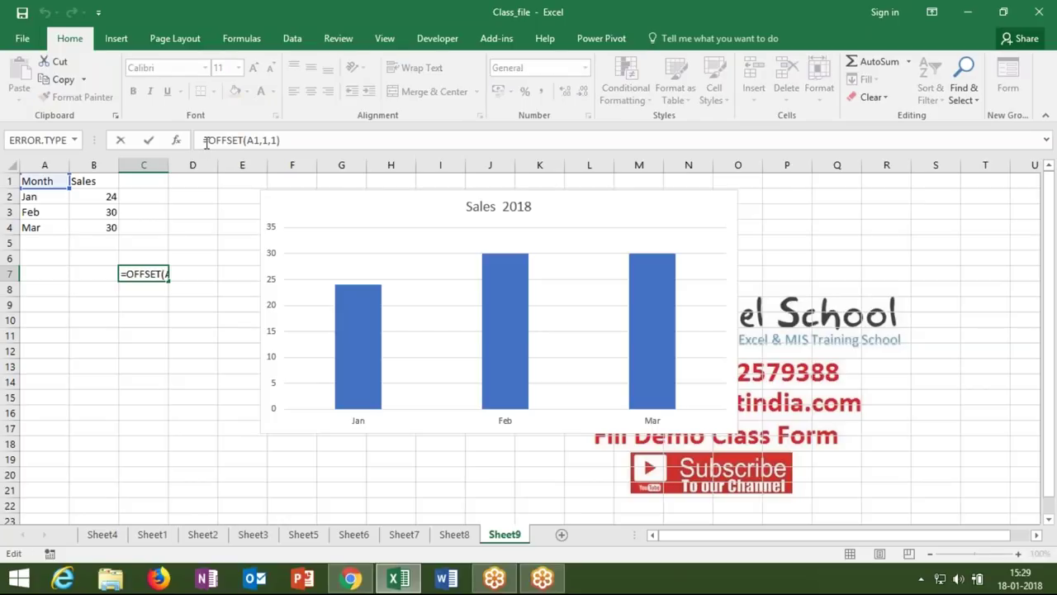
type("sum")
key("Tab")
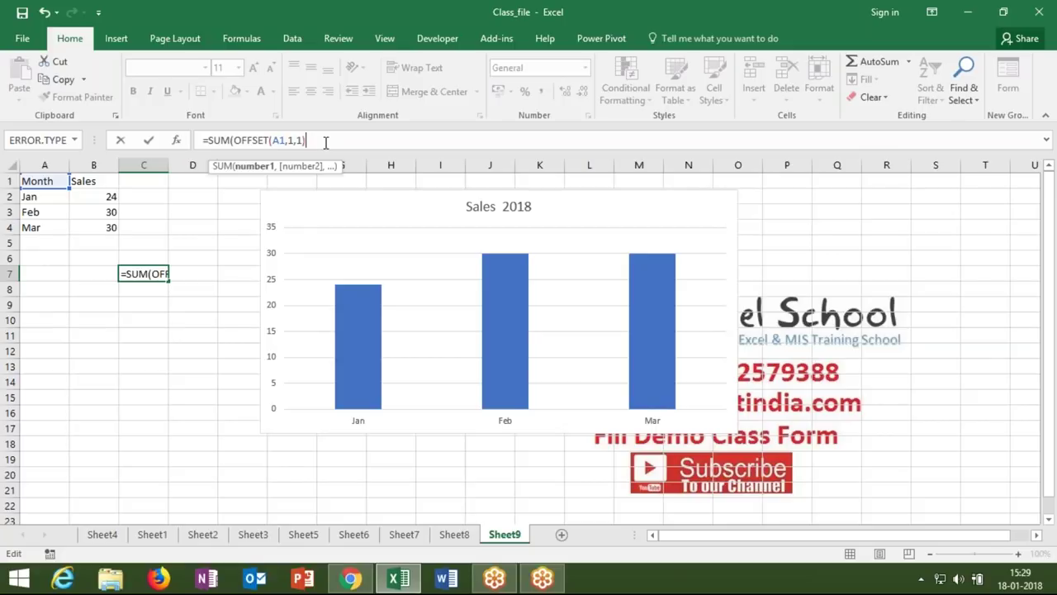
type(")")
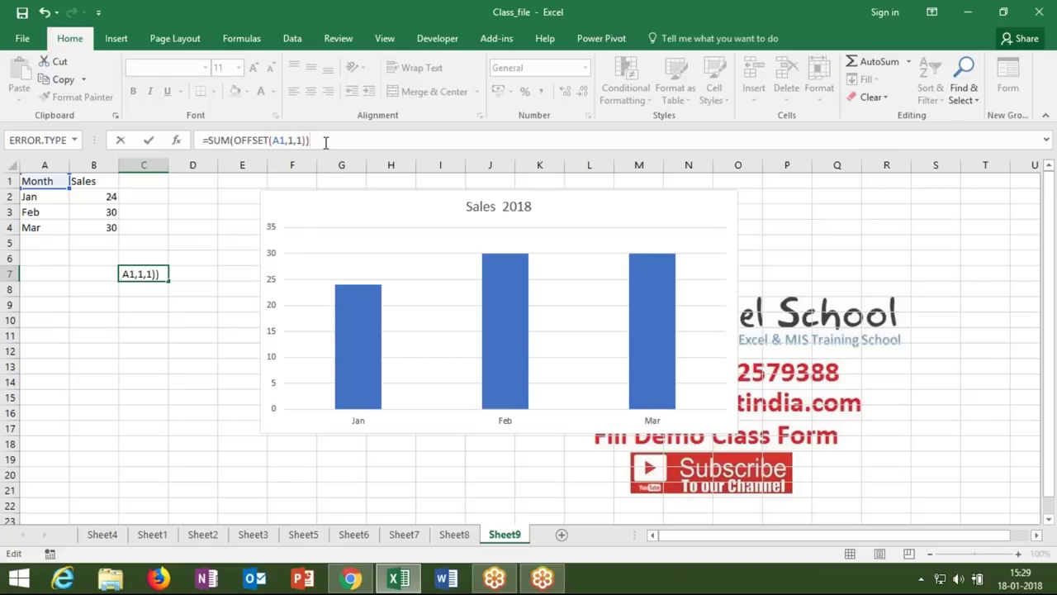
key("ctrl+Return")
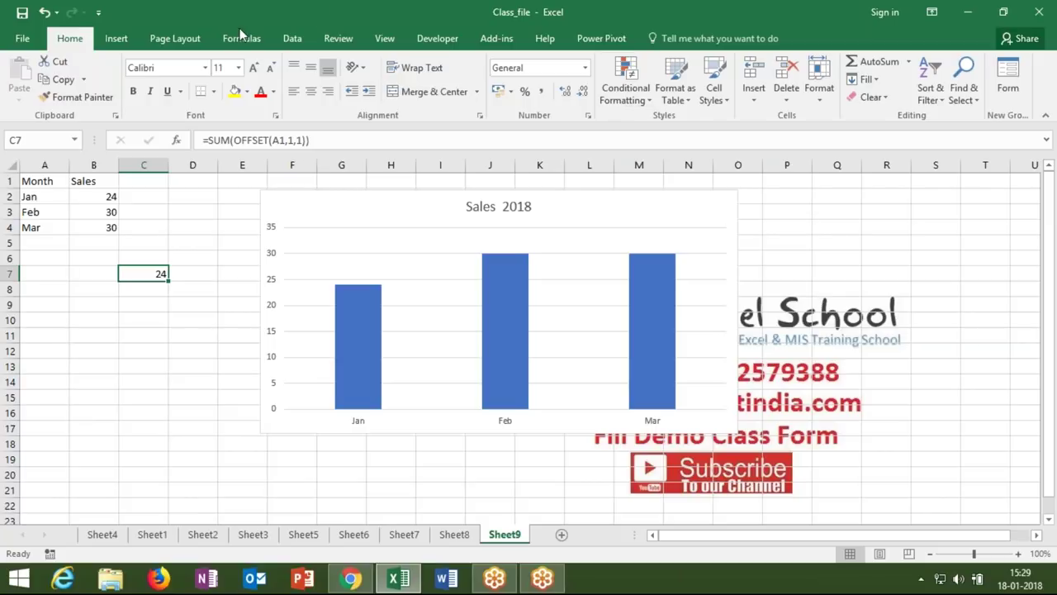
Step through C7's =SUM(OFFSET(A1,1,1)) with Evaluate Formula
left_click(241, 38)
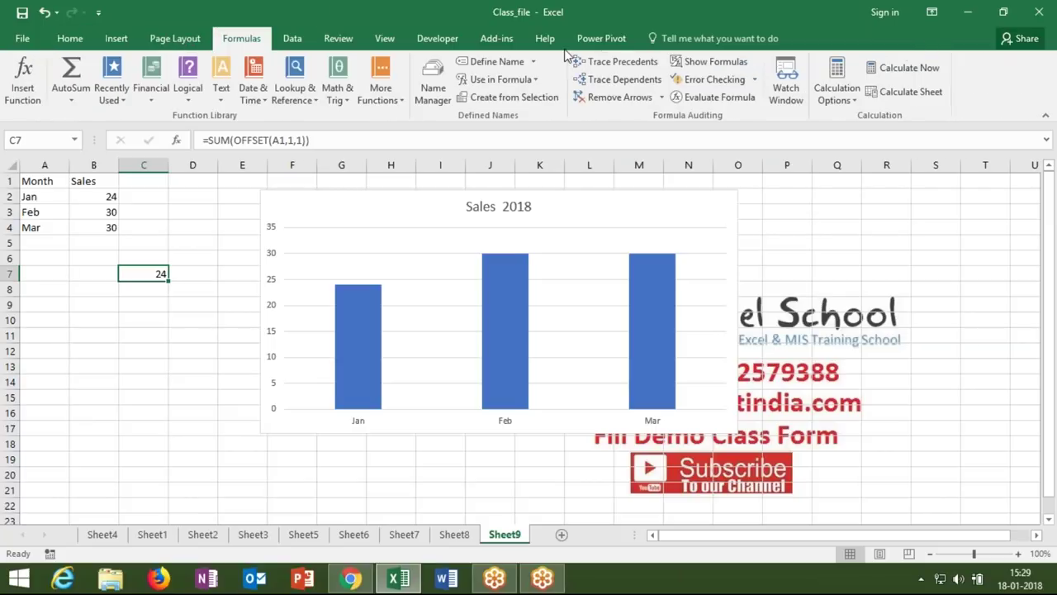
left_click(716, 97)
left_click(543, 286)
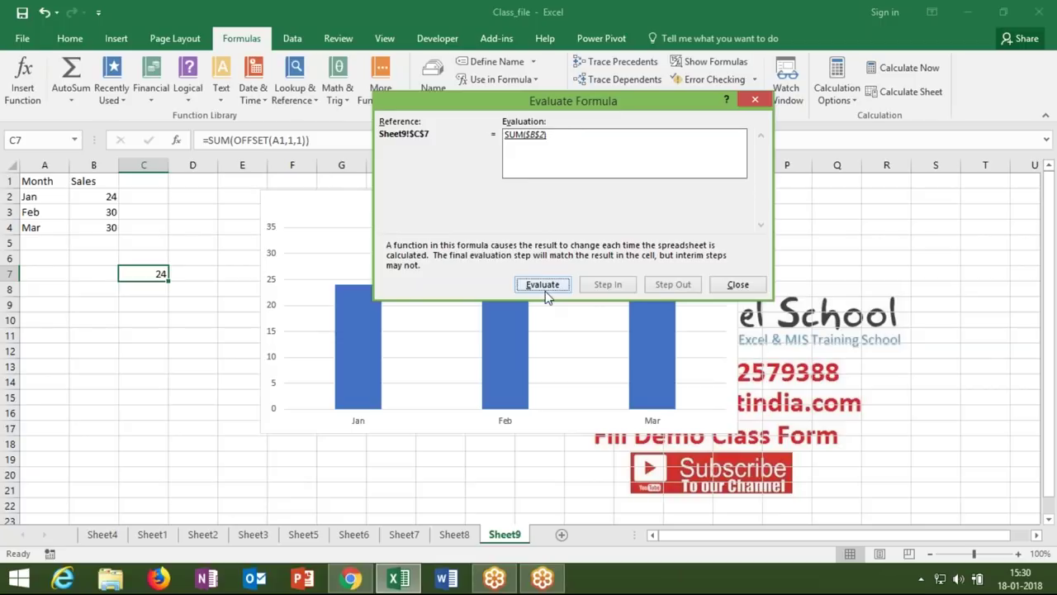
left_click(544, 291)
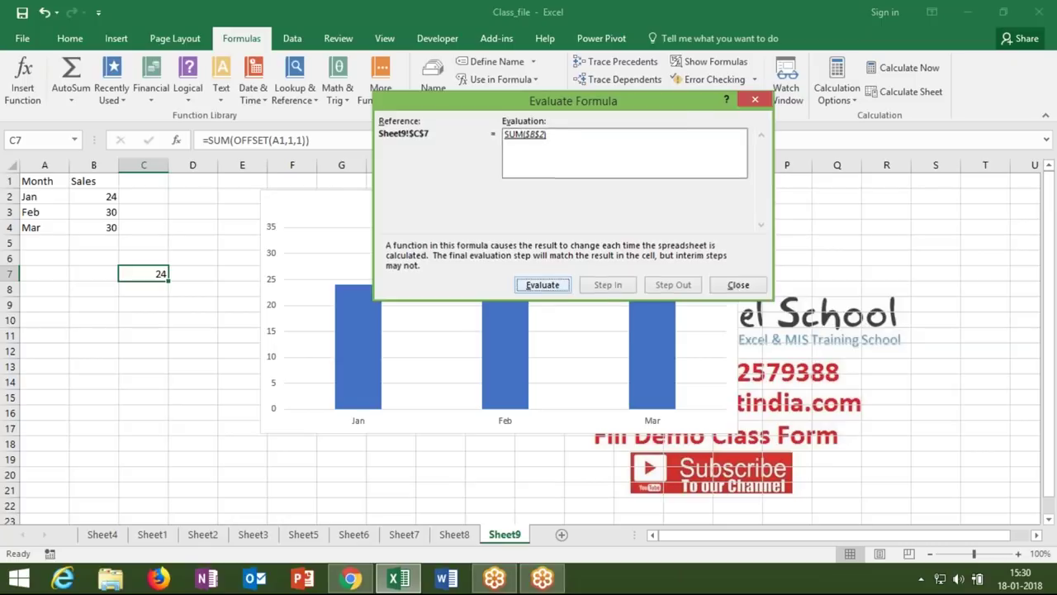
key("Escape")
Change C7 to =SUM(OFFSET(A1,1,1,3,1)) and evaluate it down to SUM($B$2:$B$4)
double_click(153, 275)
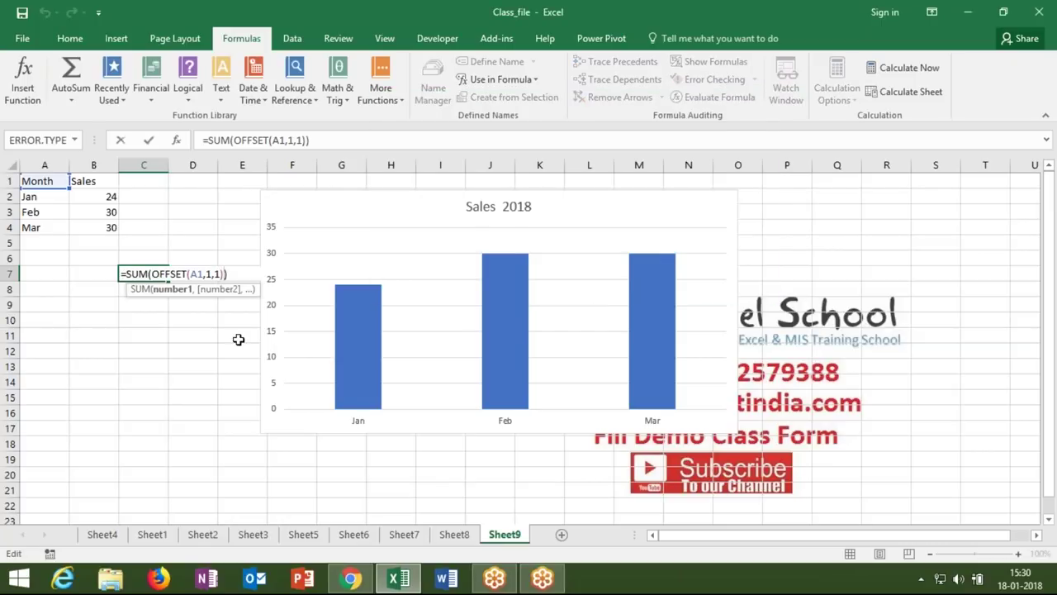
key("BackSpace")
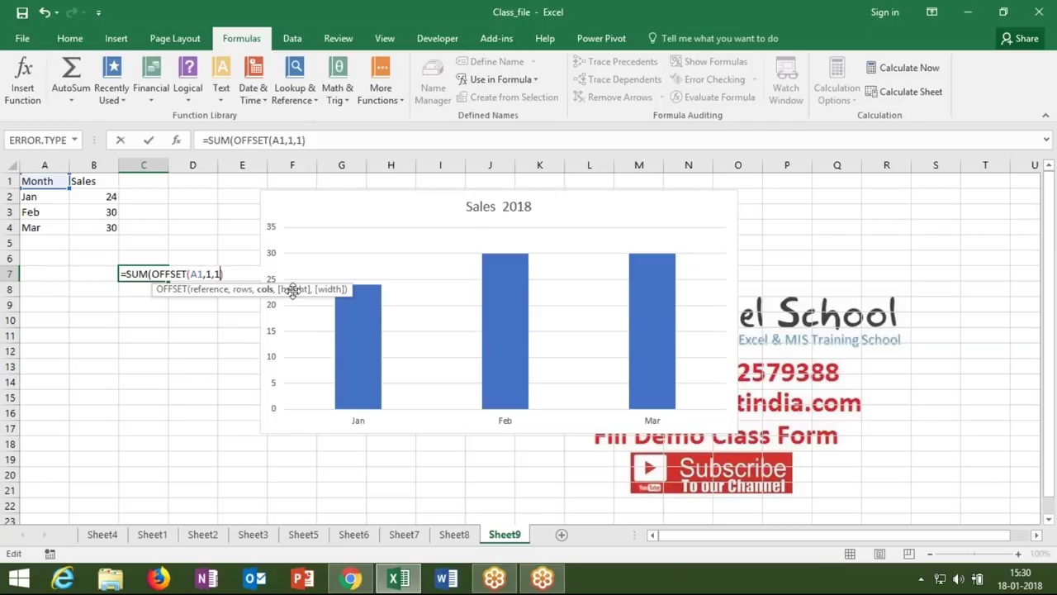
mouse_move(336, 302)
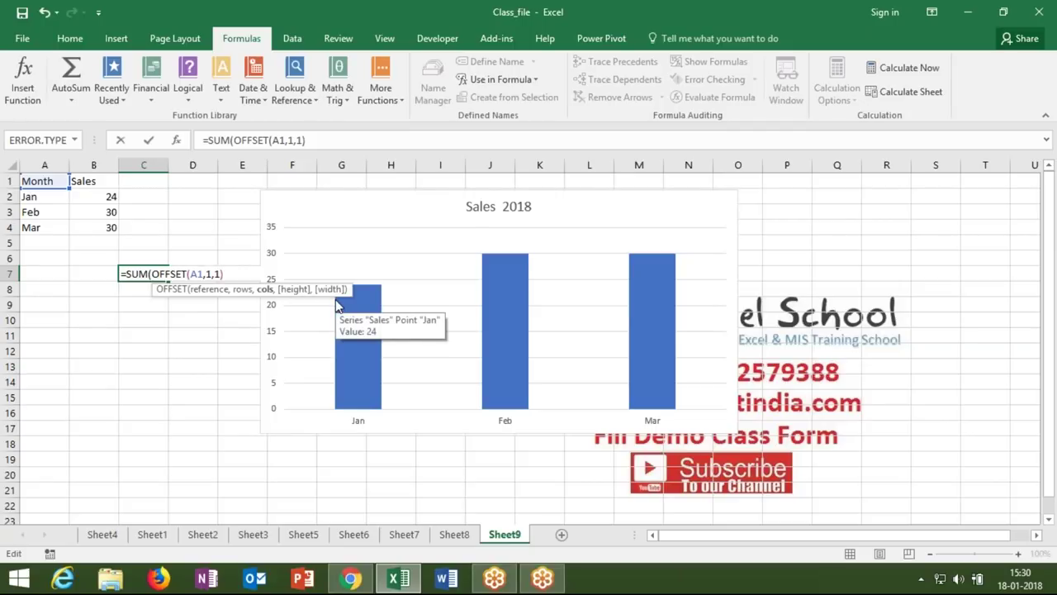
type(",3,1")
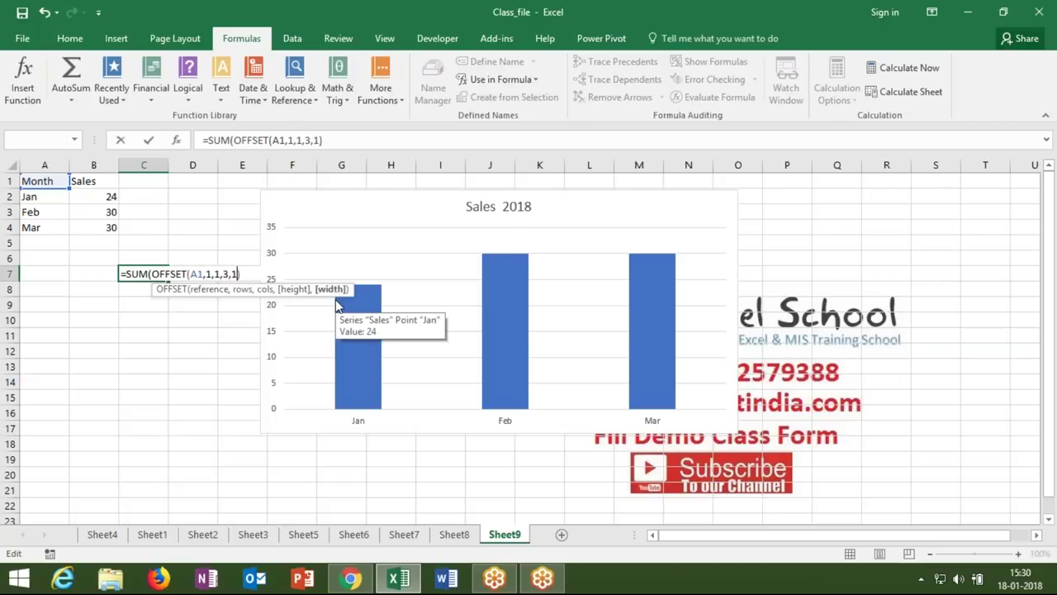
key("Return")
key("Return")
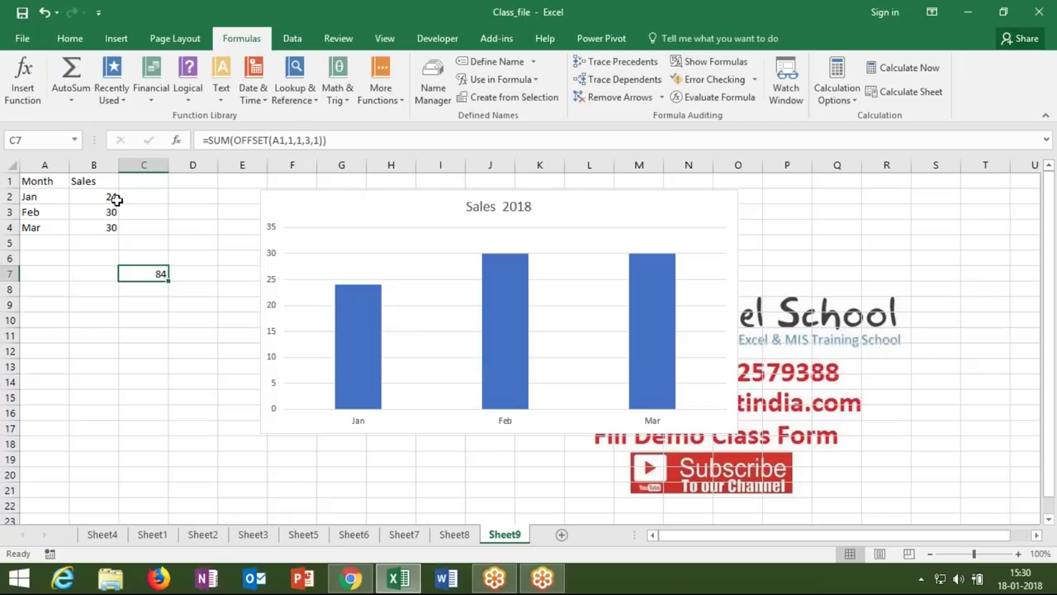
left_click(719, 96)
left_click(533, 285)
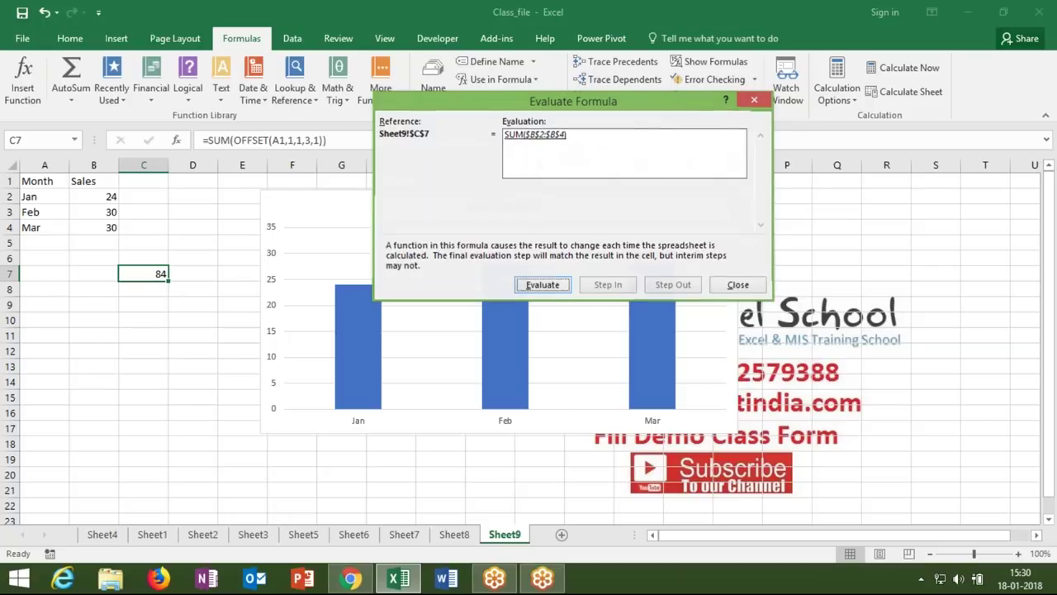
Replace the fixed height 3 in C7's OFFSET with COUNTA(B:B)-1
key("Escape")
left_click(306, 142)
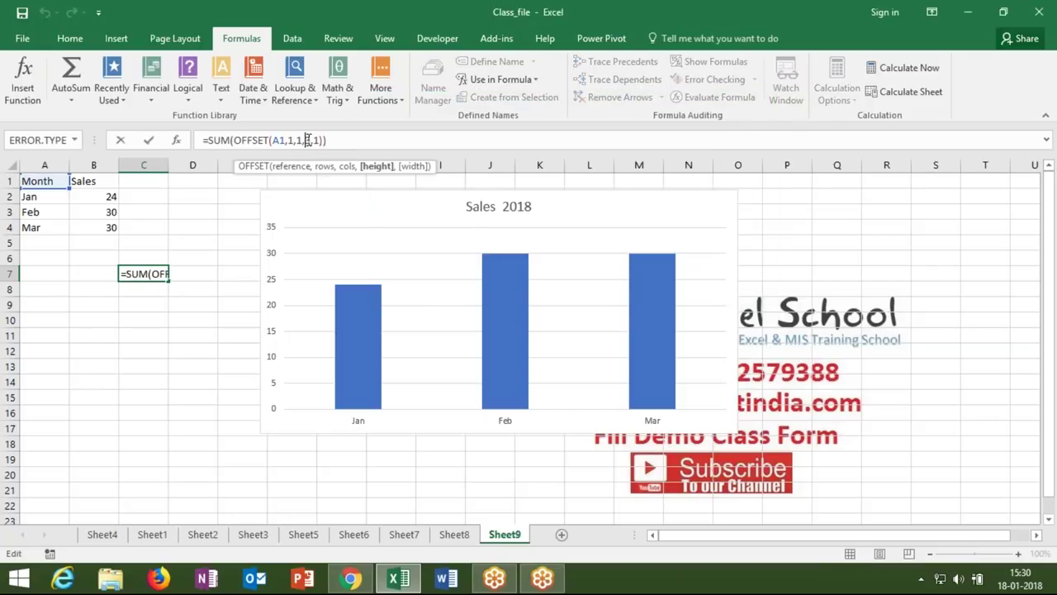
key("BackSpace")
type("co")
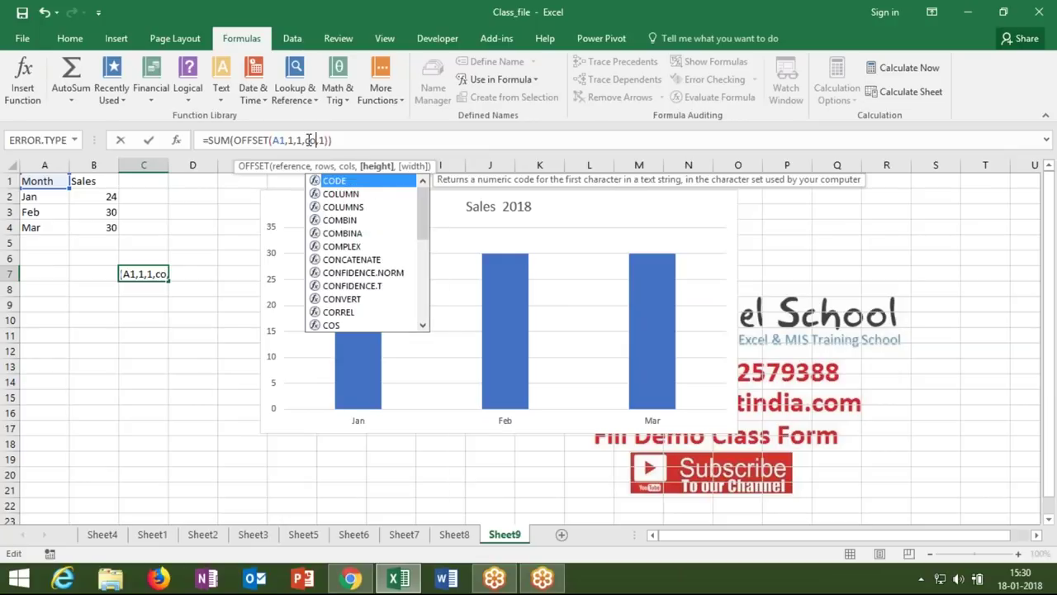
type("un")
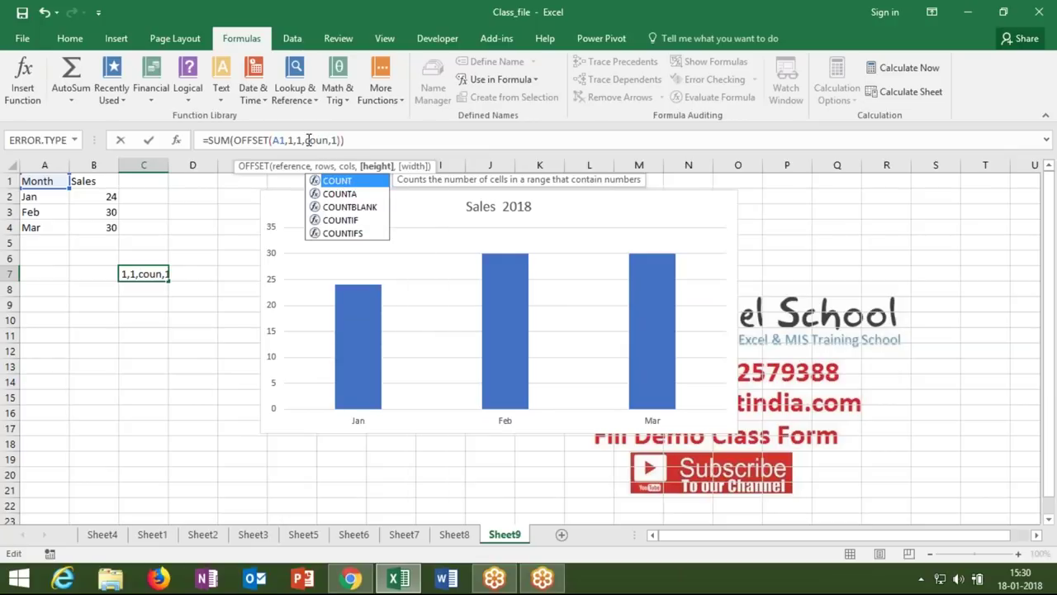
key("Down")
key("Tab")
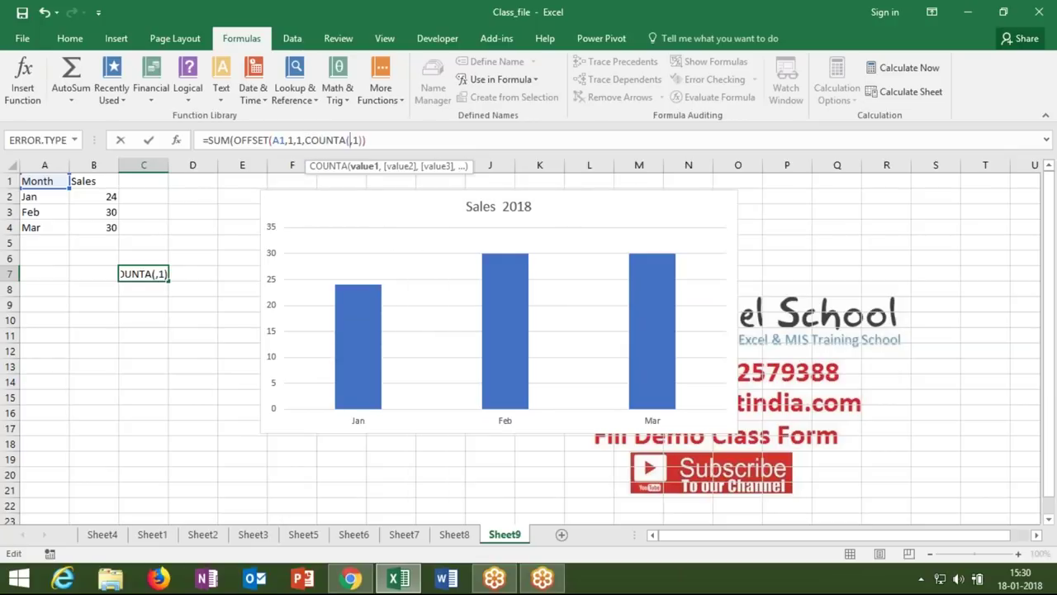
left_click(93, 165)
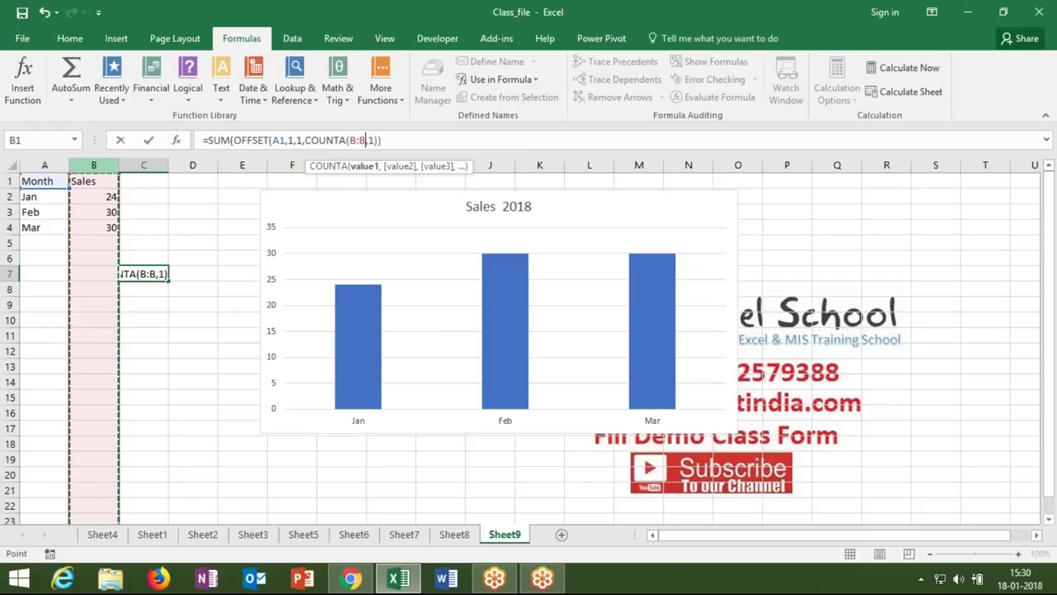
type(")")
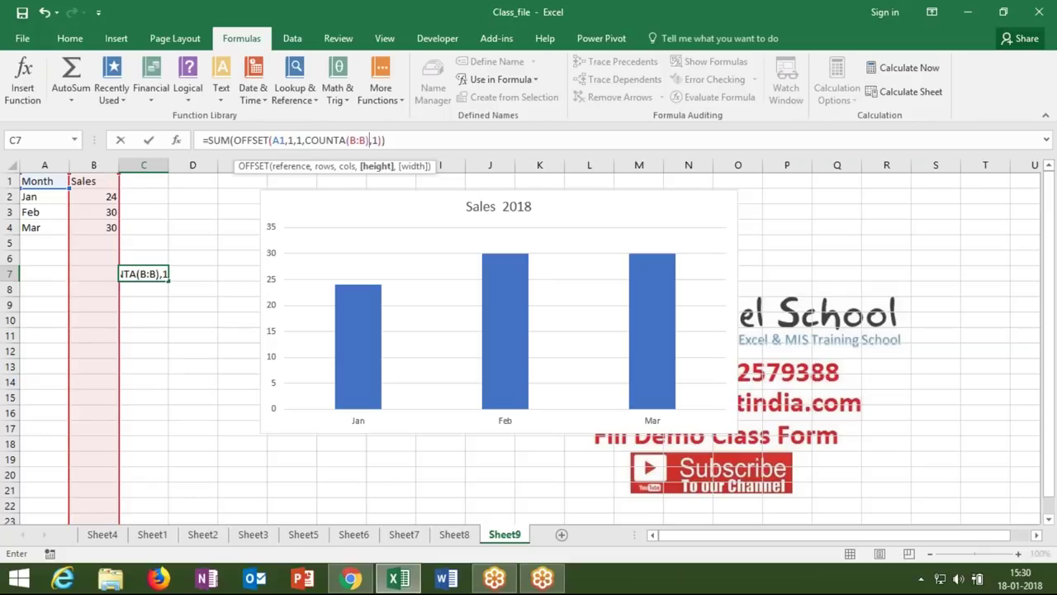
type("-1")
key("Return")
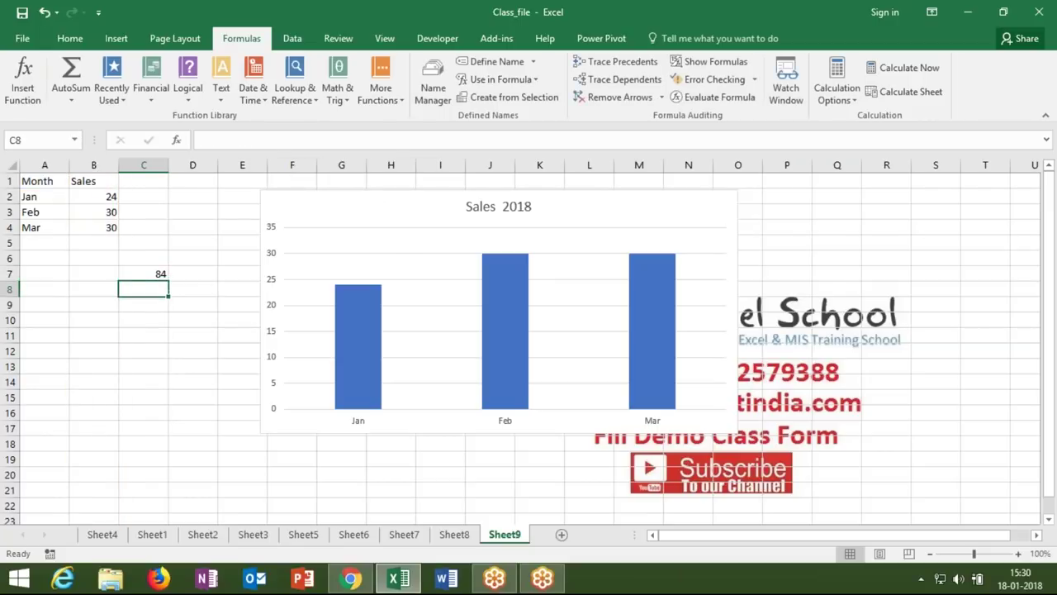
key("Up")
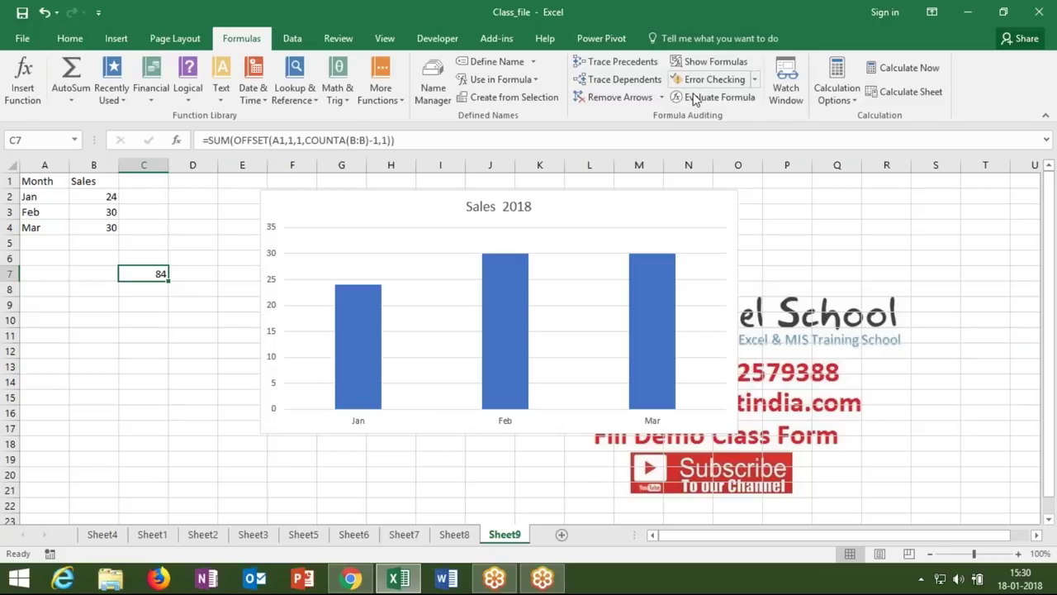
Evaluate C7's formula, confirming COUNTA gives 4 and the OFFSET resolves to $B$2:$B$4
left_click(694, 98)
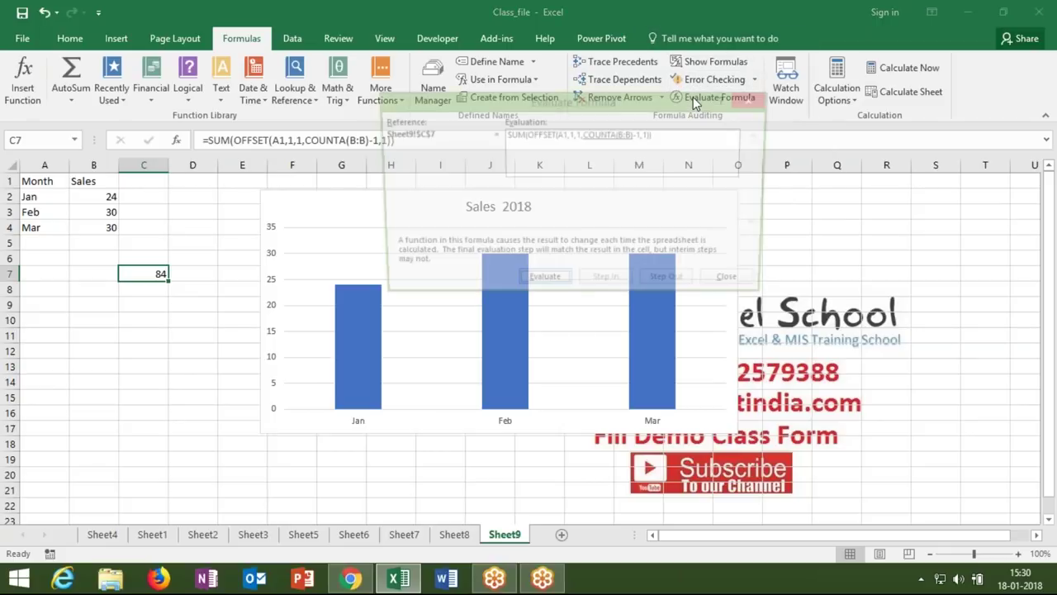
left_click(542, 287)
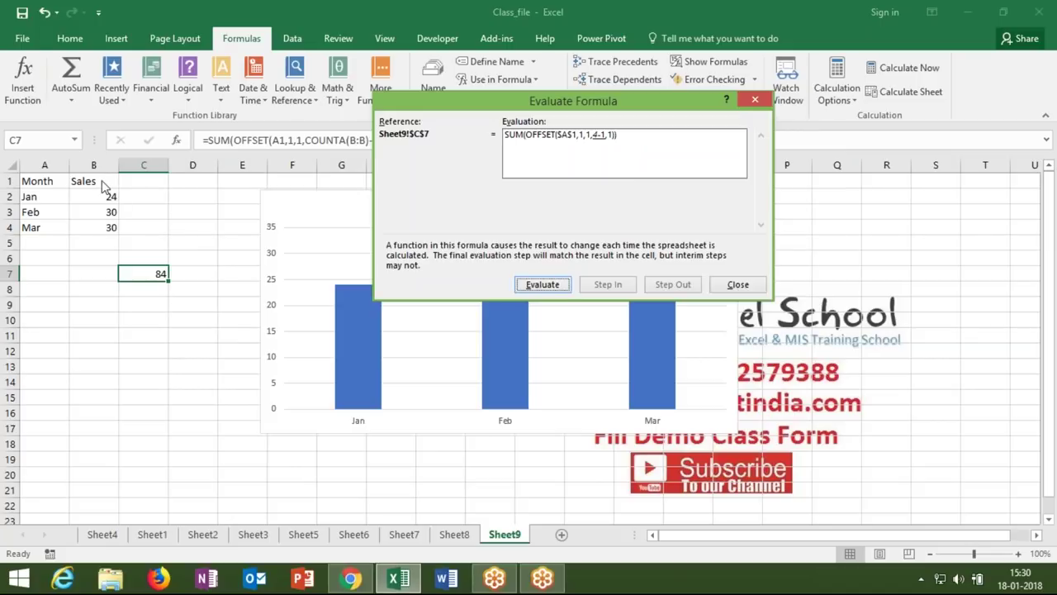
left_click(553, 291)
left_click(543, 291)
left_click(737, 285)
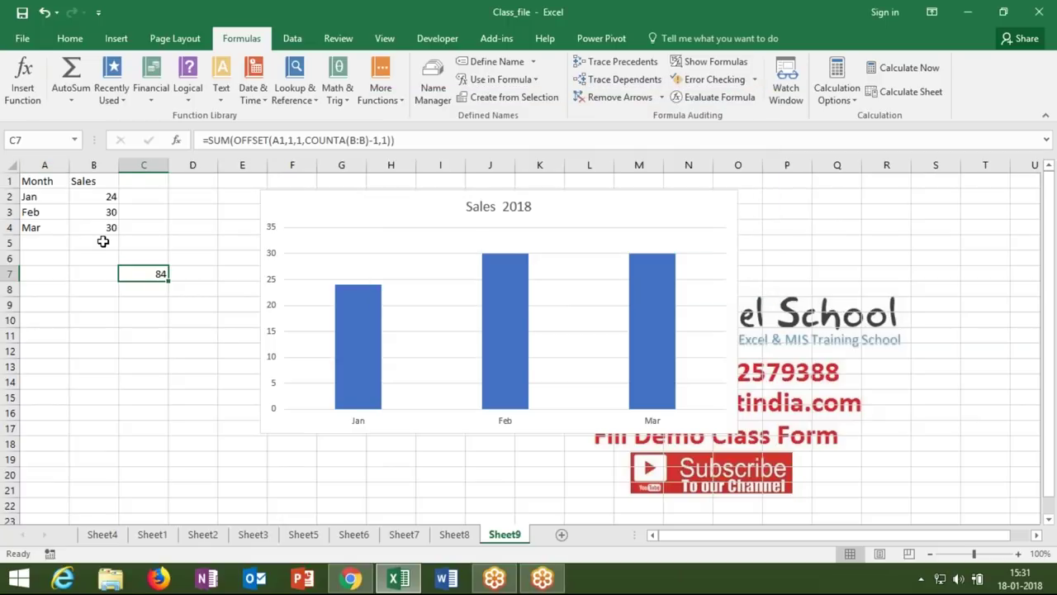
Enter 65 in B5 and re-evaluate C7, now resolving to $B$2:$B$5 for 149
left_click(103, 241)
type("65")
key("Return")
left_click(152, 273)
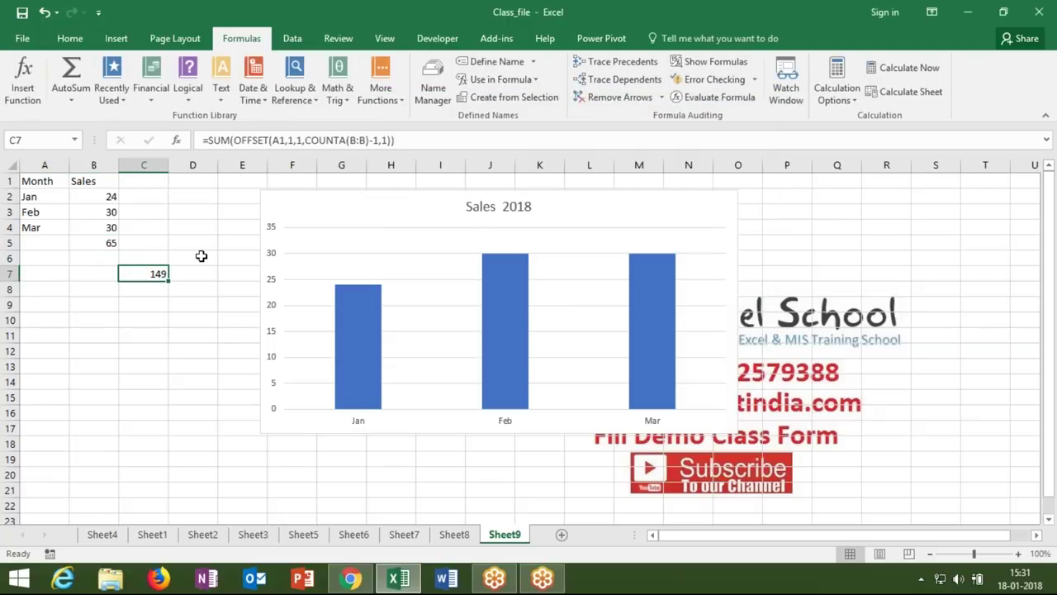
left_click(682, 99)
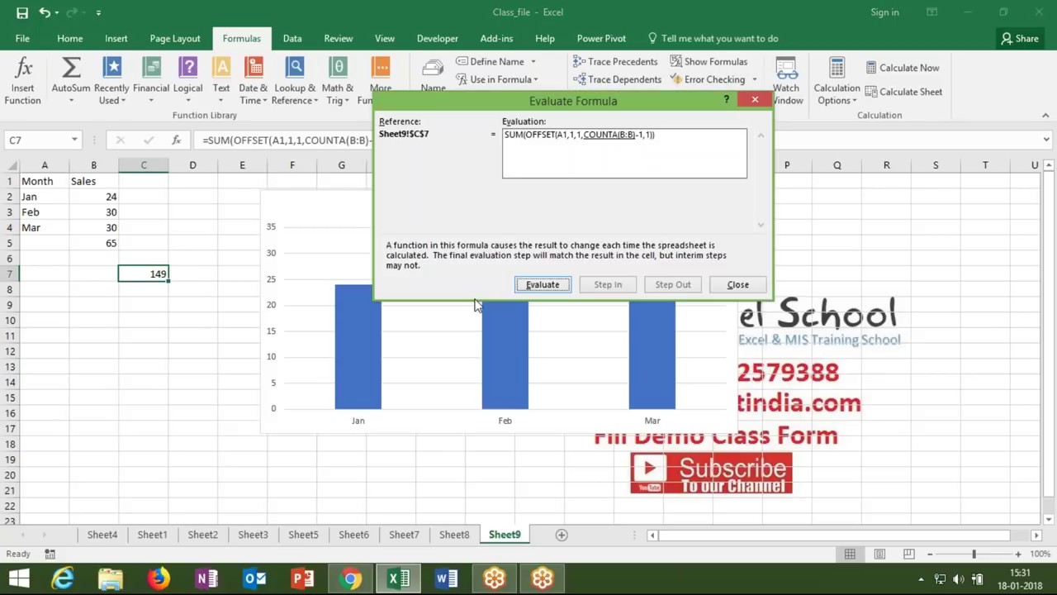
left_click(543, 292)
left_click(543, 289)
left_click(543, 289)
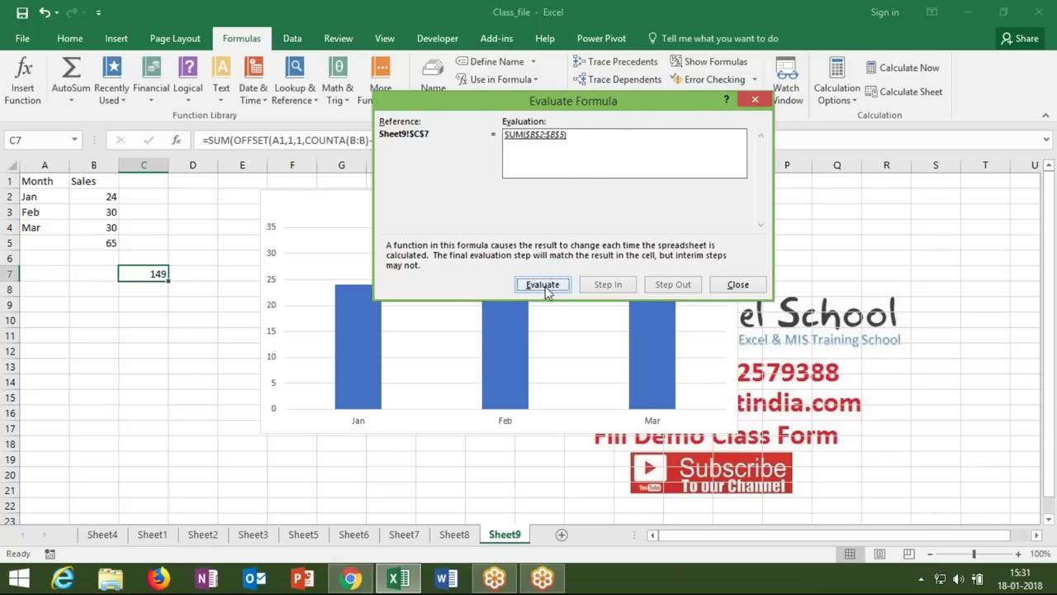
left_click(737, 285)
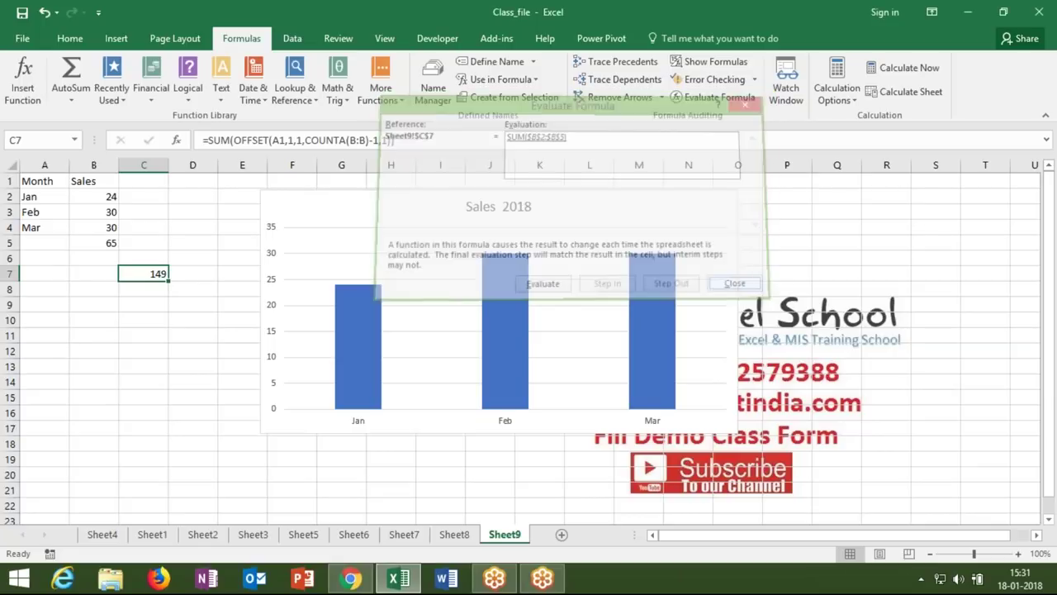
Copy the OFFSET(A1,1,1,COUNTA(B:B)-1,1) part of C7's formula
left_click(308, 141)
left_click_drag(309, 140, 393, 140)
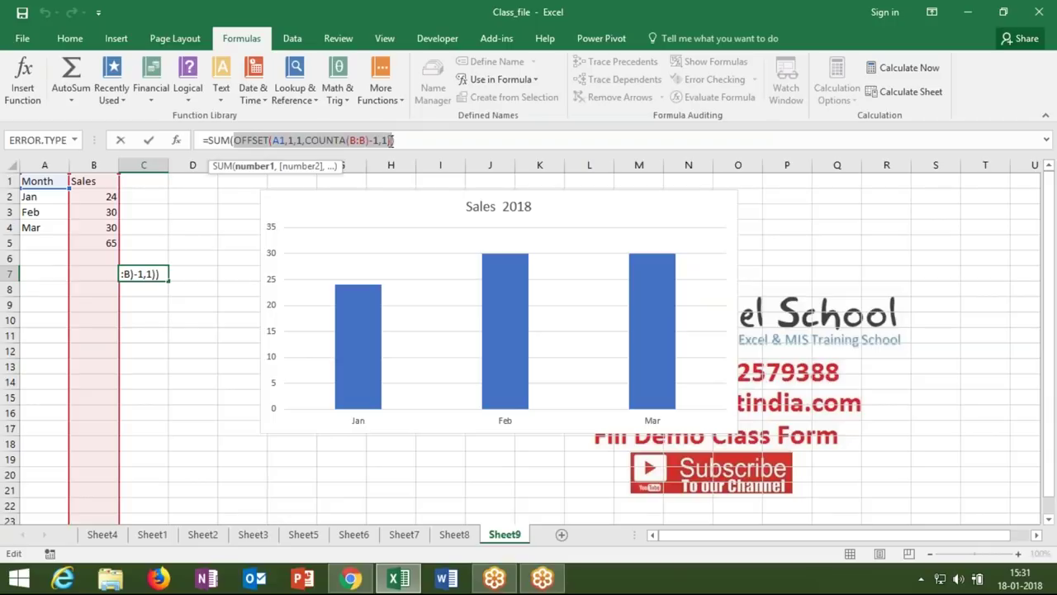
key("Escape")
Check the chart bars' source, then create name SAL referring to the pasted OFFSET formula
left_click(495, 208)
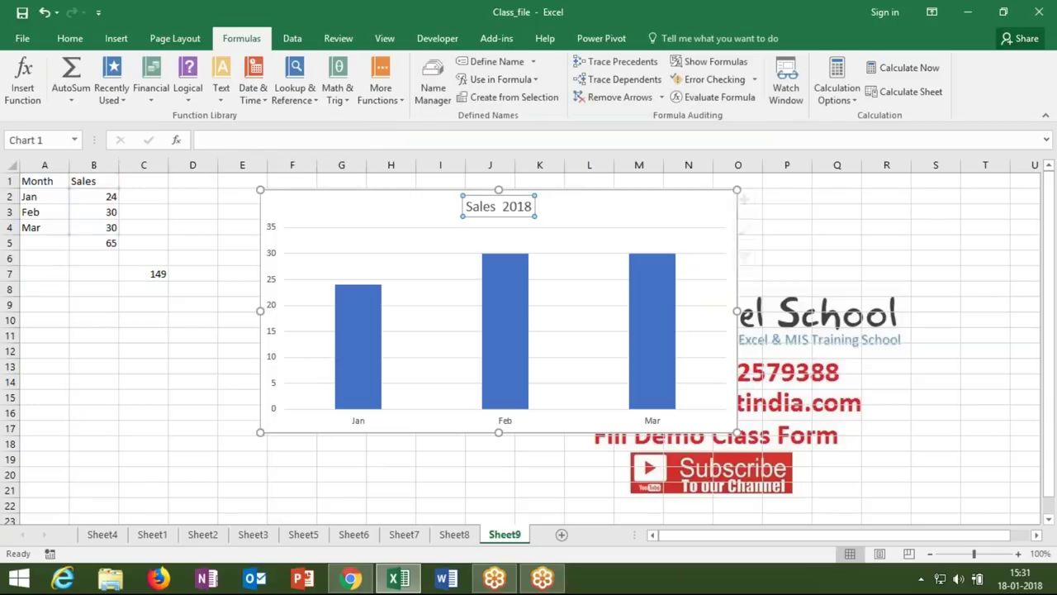
left_click(505, 330)
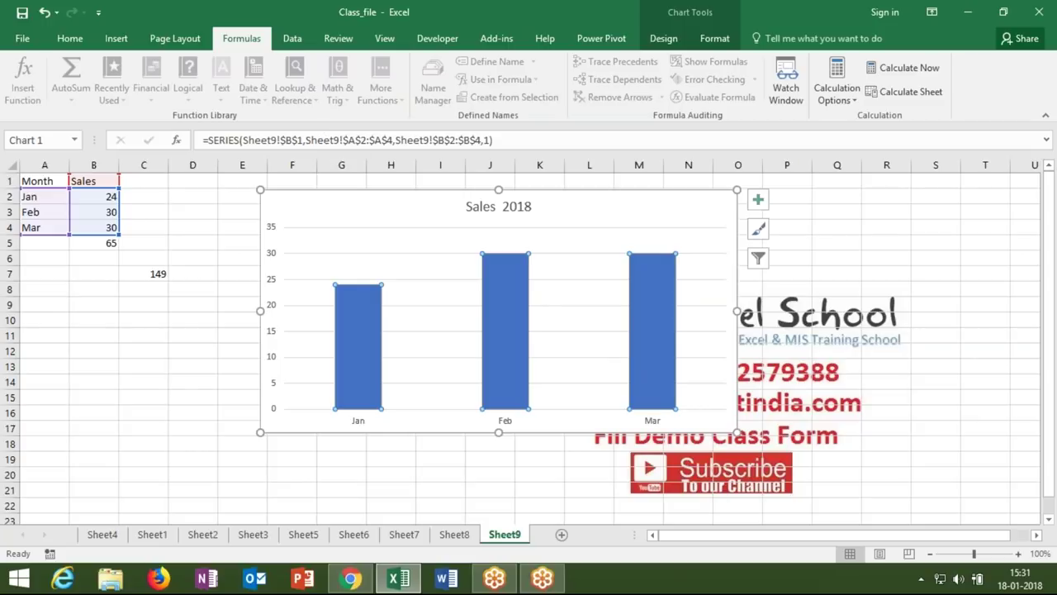
left_click(93, 196)
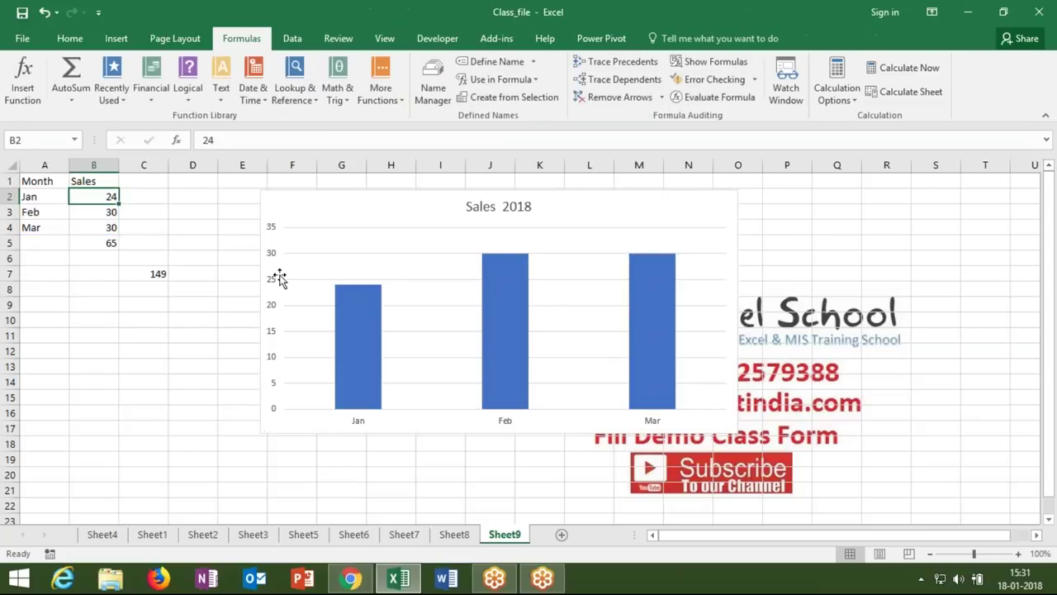
left_click(496, 61)
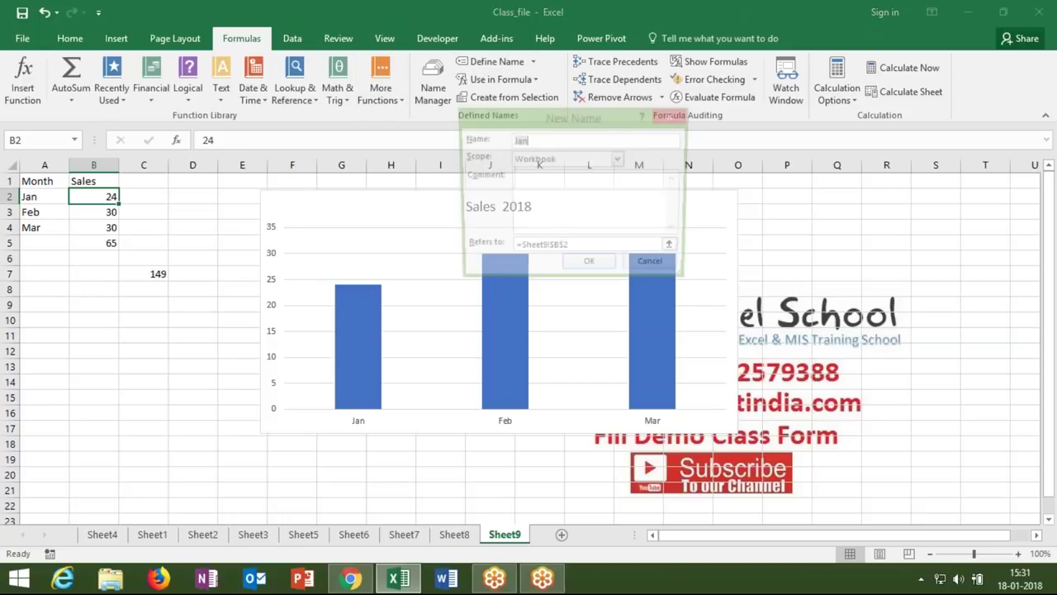
type("S")
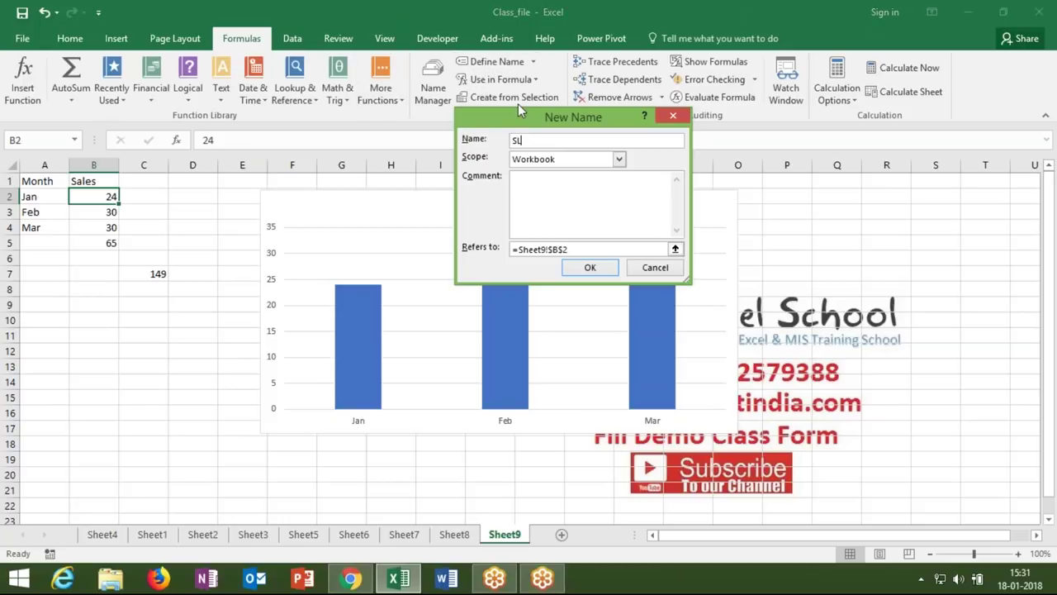
type("AL")
type("L")
left_click(578, 249)
key("BackSpace")
key("BackSpace")
key("BackSpace")
key("BackSpace")
key("BackSpace")
key("BackSpace")
key("BackSpace")
type("=")
key("ctrl+v")
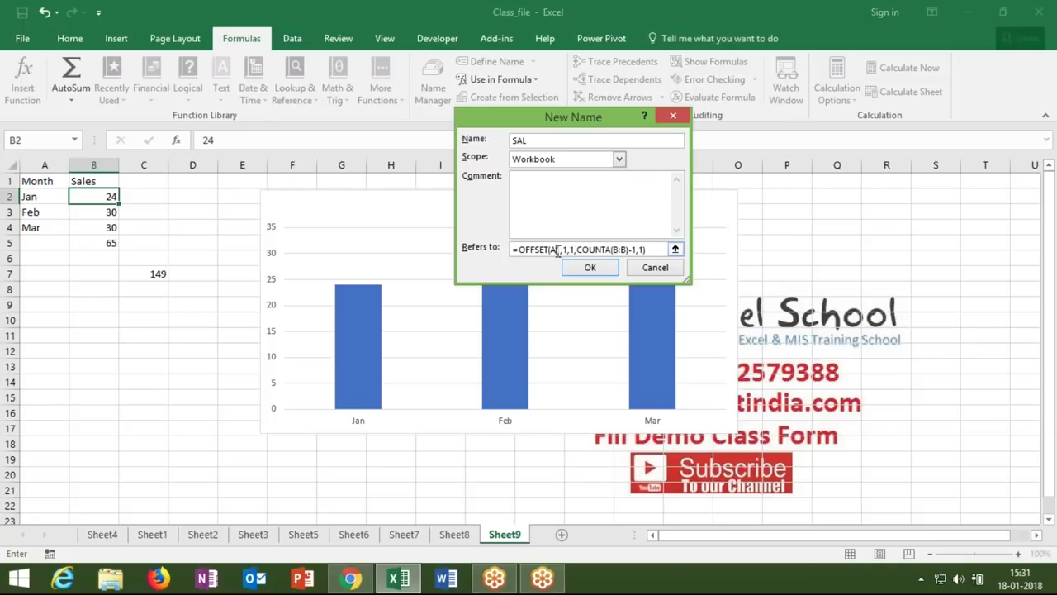
Make the A1 and B:B references in SAL absolute and save the name
left_click(558, 250)
key("F4")
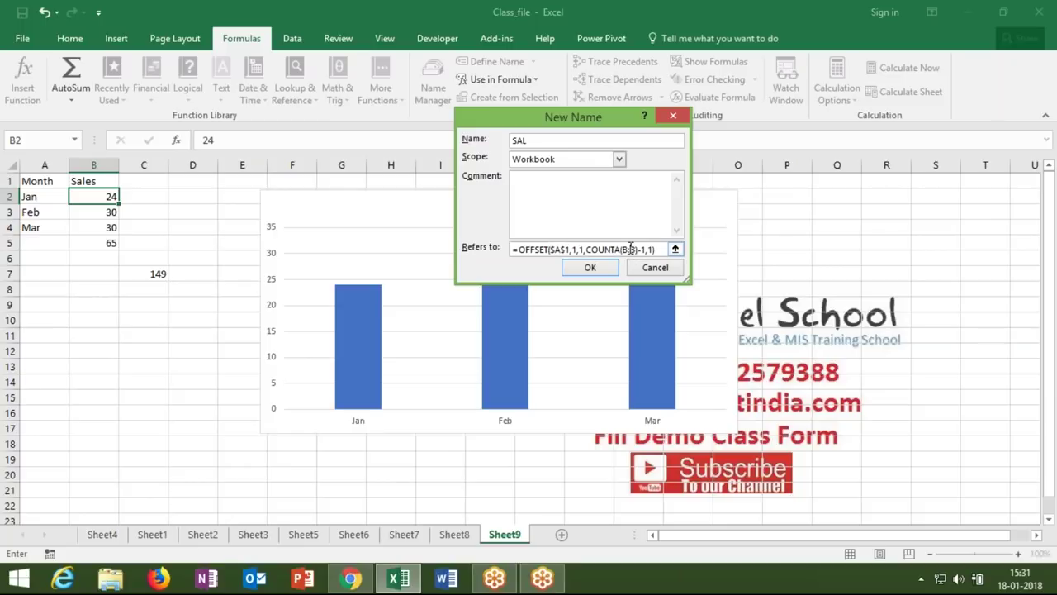
left_click(631, 250)
key("F4")
left_click(609, 266)
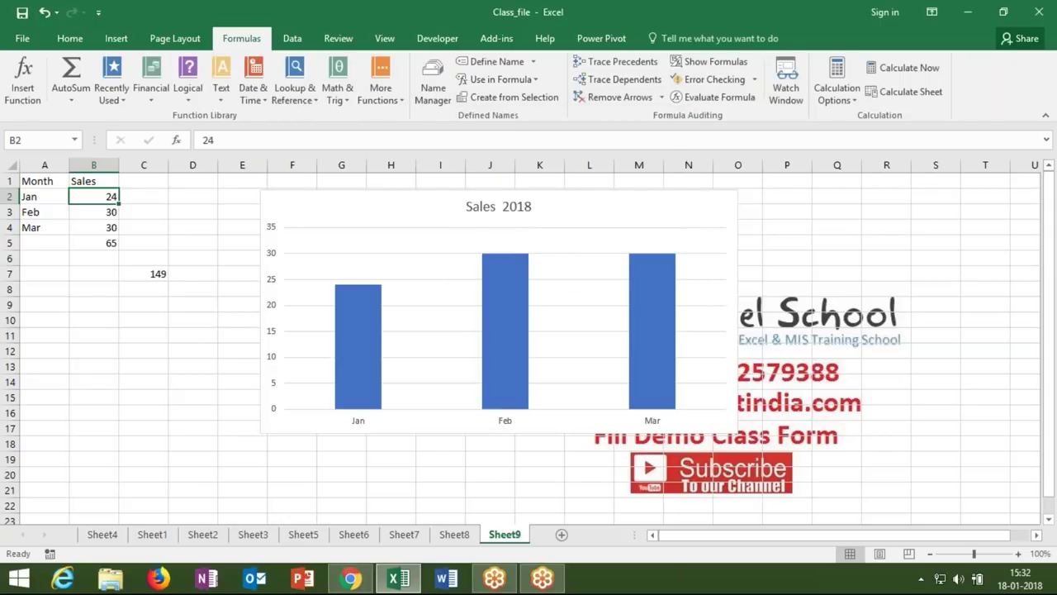
Delete the unused and broken defined names, including Criteria, Extract and Month
left_click(438, 87)
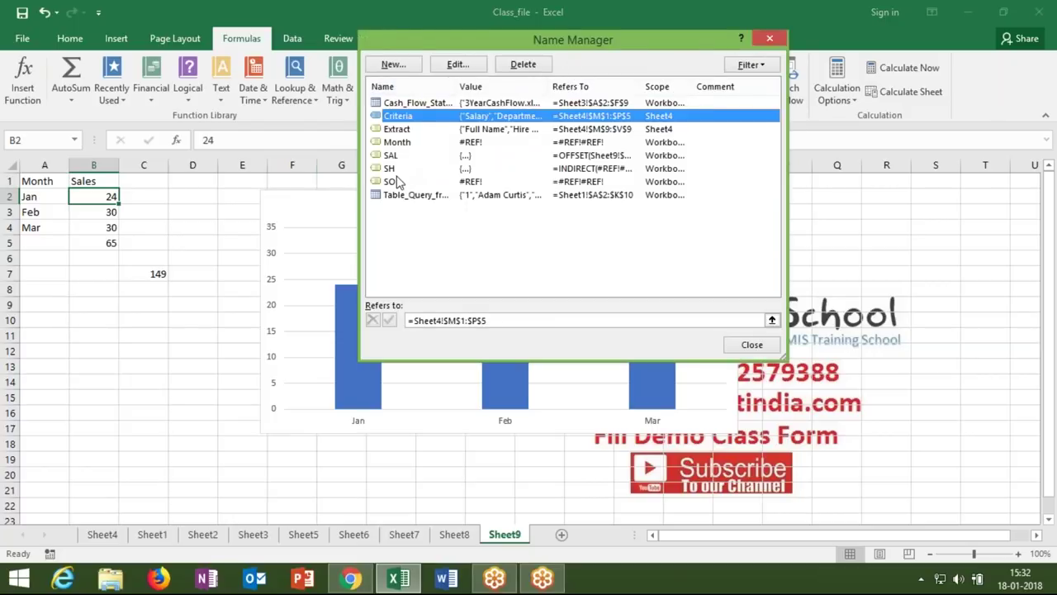
left_click(396, 180)
left_click(390, 167)
left_click(397, 180, "shift")
key("shift+Down")
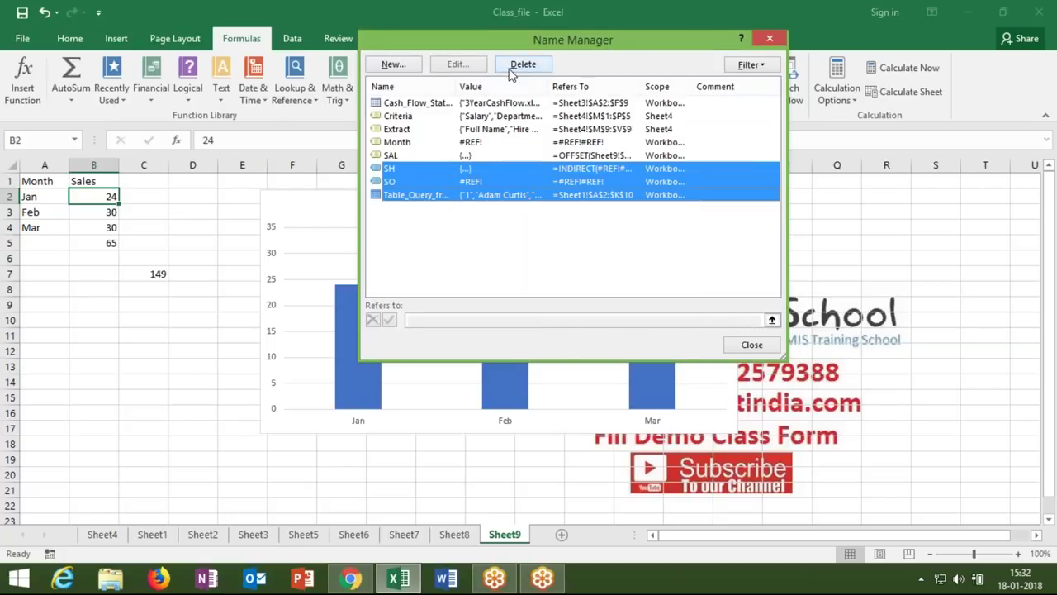
left_click(511, 73)
left_click(501, 331)
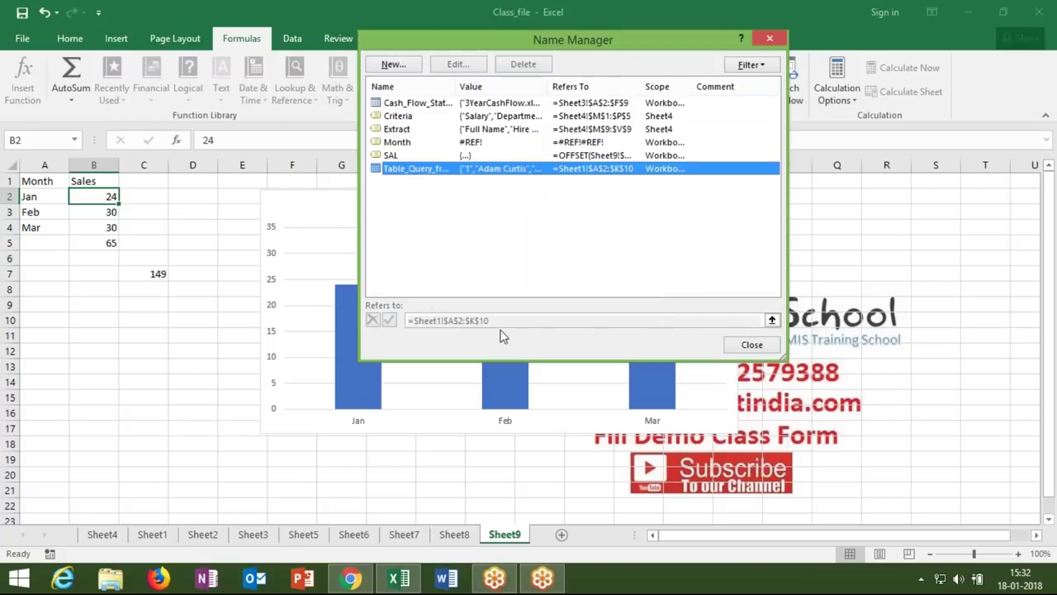
left_click(397, 143)
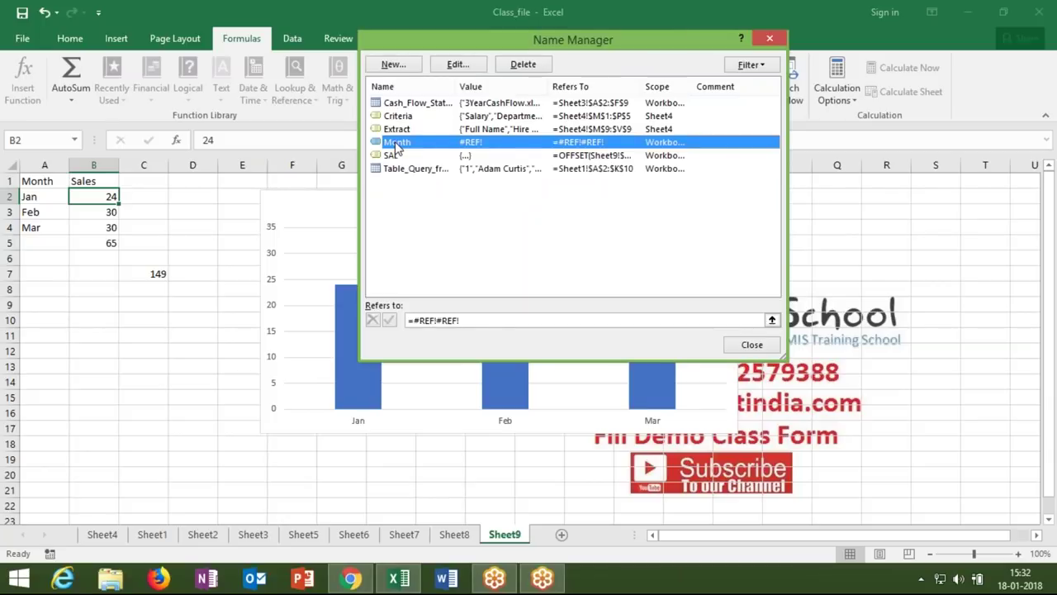
key("shift+Up")
key("shift+Up")
key("shift+Up")
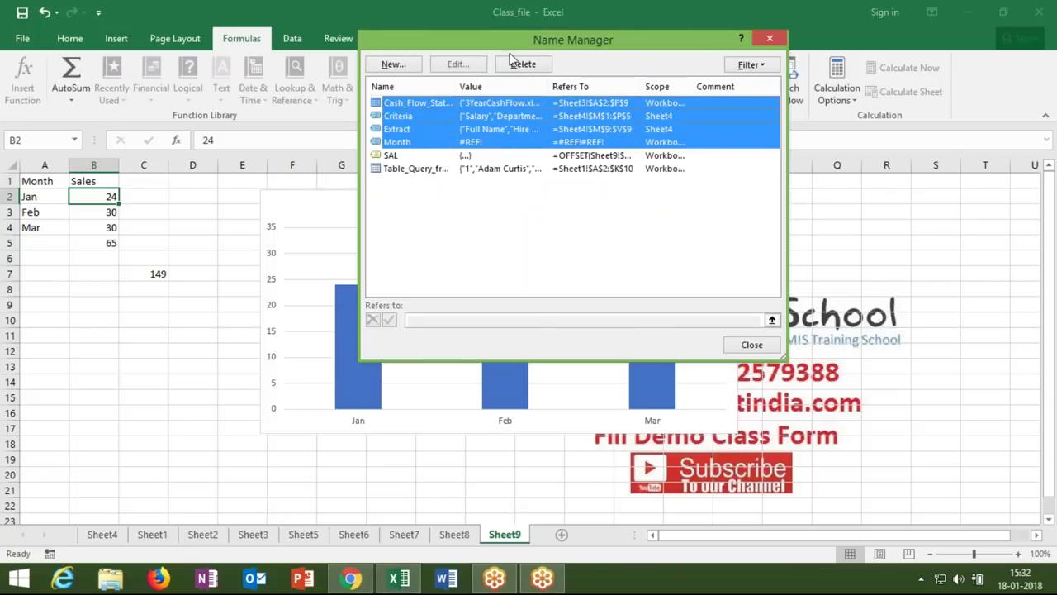
left_click(517, 66)
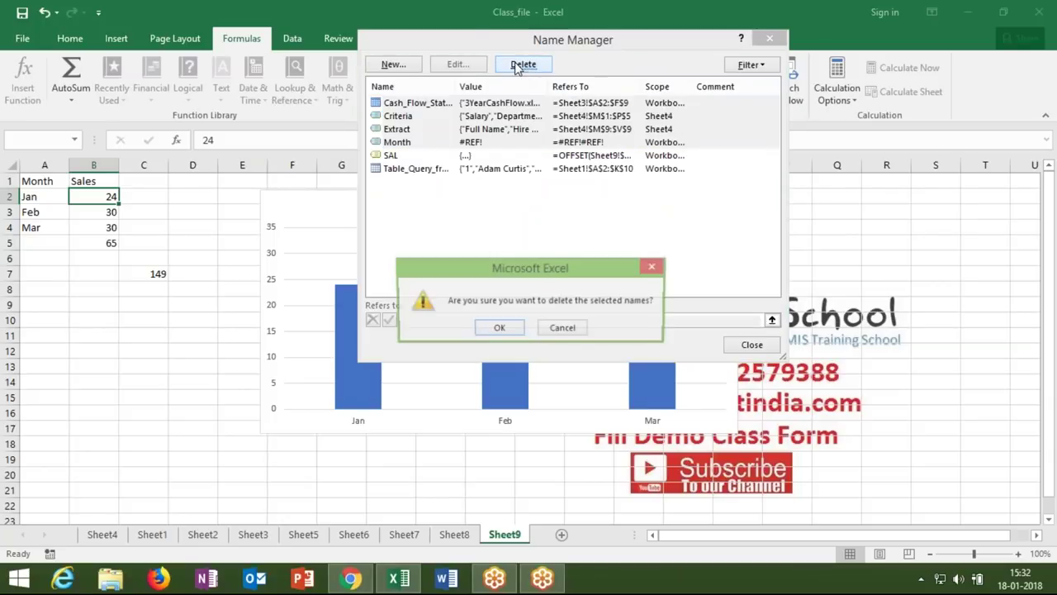
left_click(502, 334)
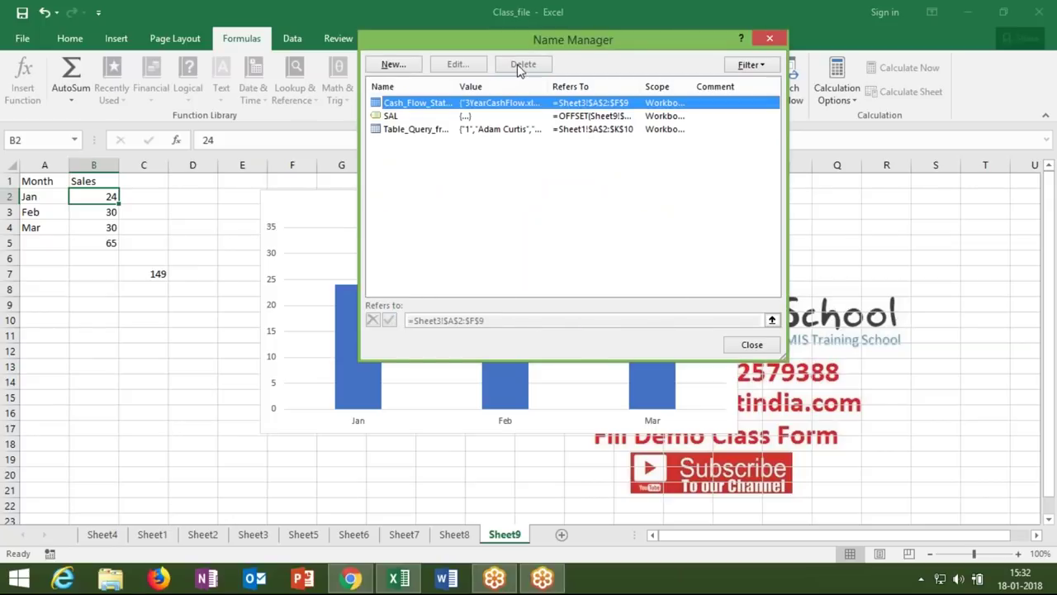
Inspect the SAL name's OFFSET formula and preview its range over the Sales column
left_click(425, 130)
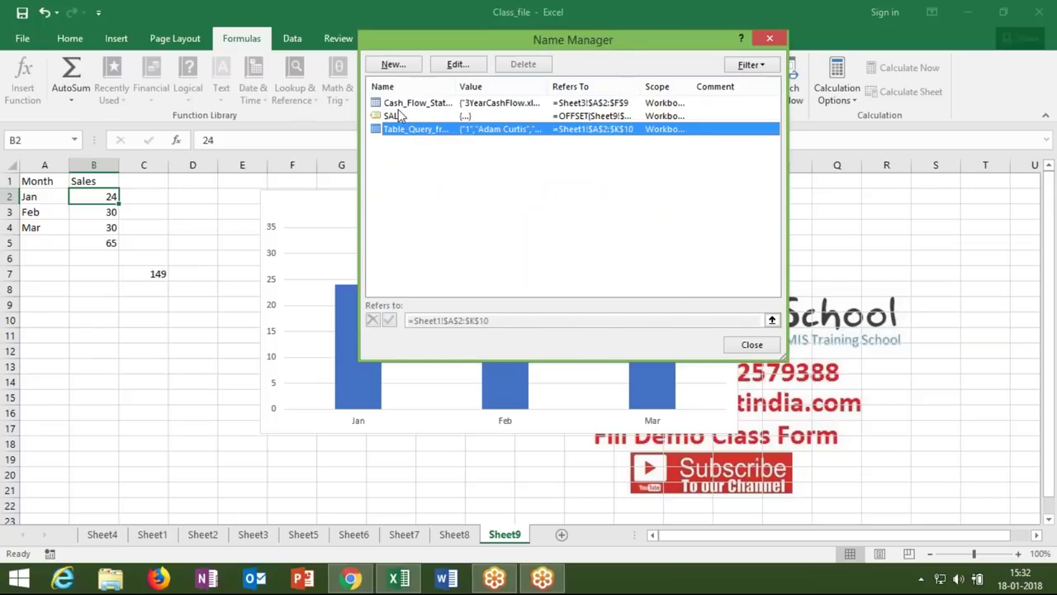
left_click(399, 117)
left_click_drag(622, 321, 346, 315)
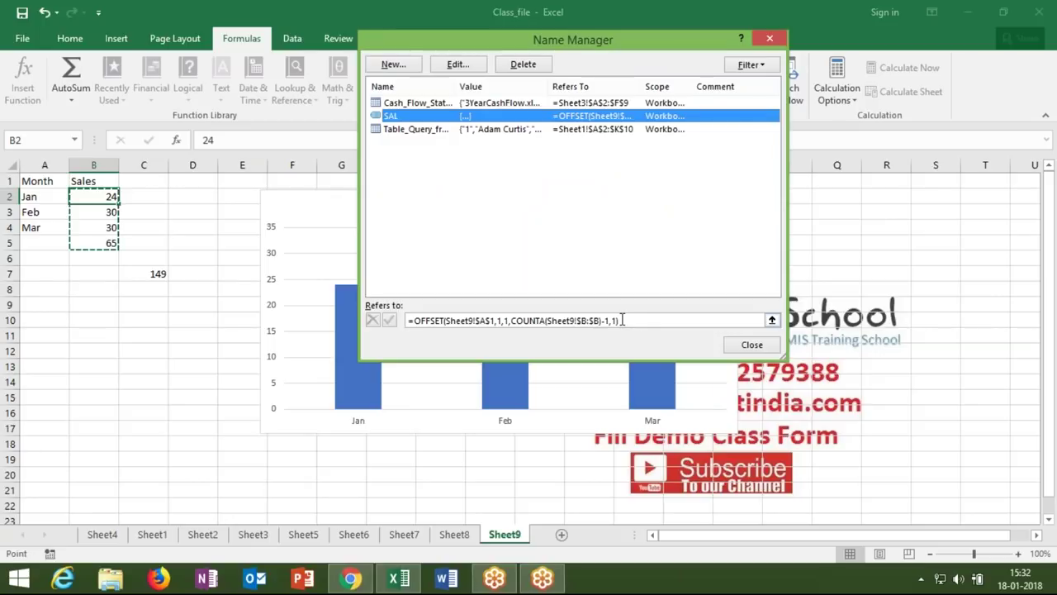
left_click(345, 315)
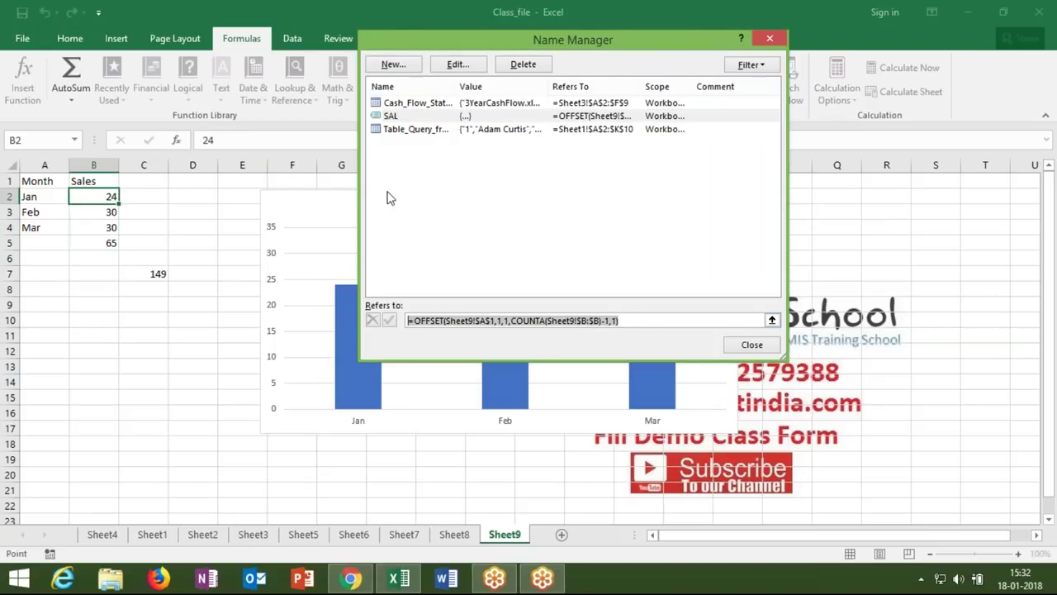
left_click(386, 66)
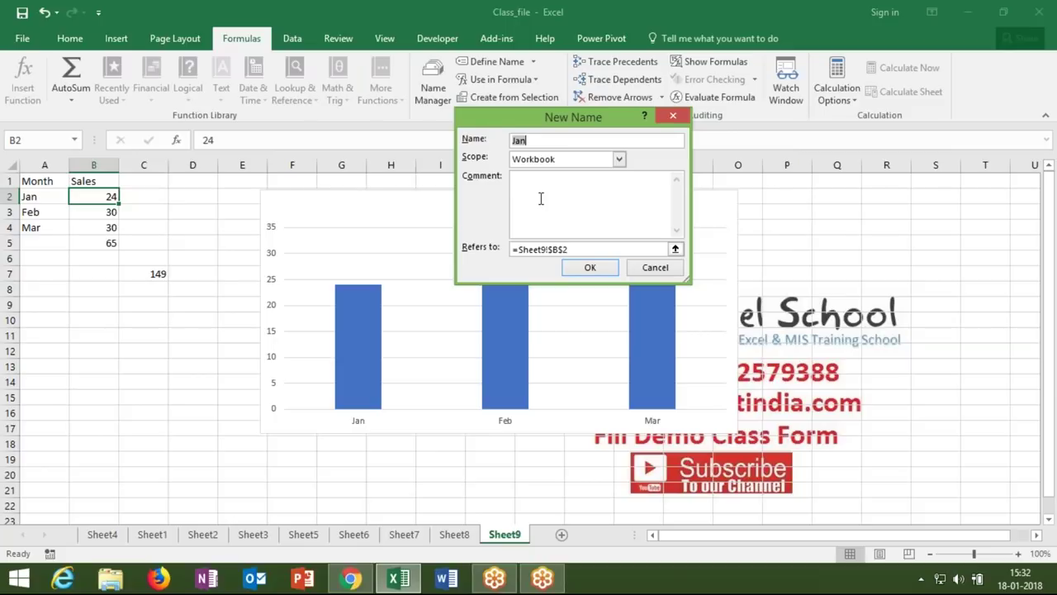
Create name MON referring to the pasted OFFSET formula
type("MON")
left_click_drag(580, 249, 512, 249)
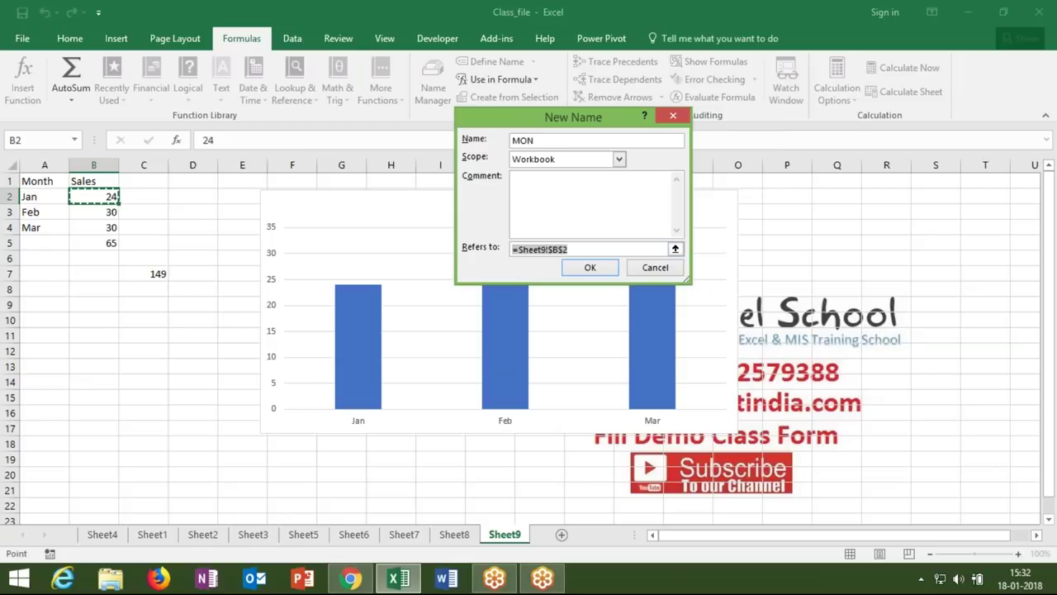
key("ctrl+v")
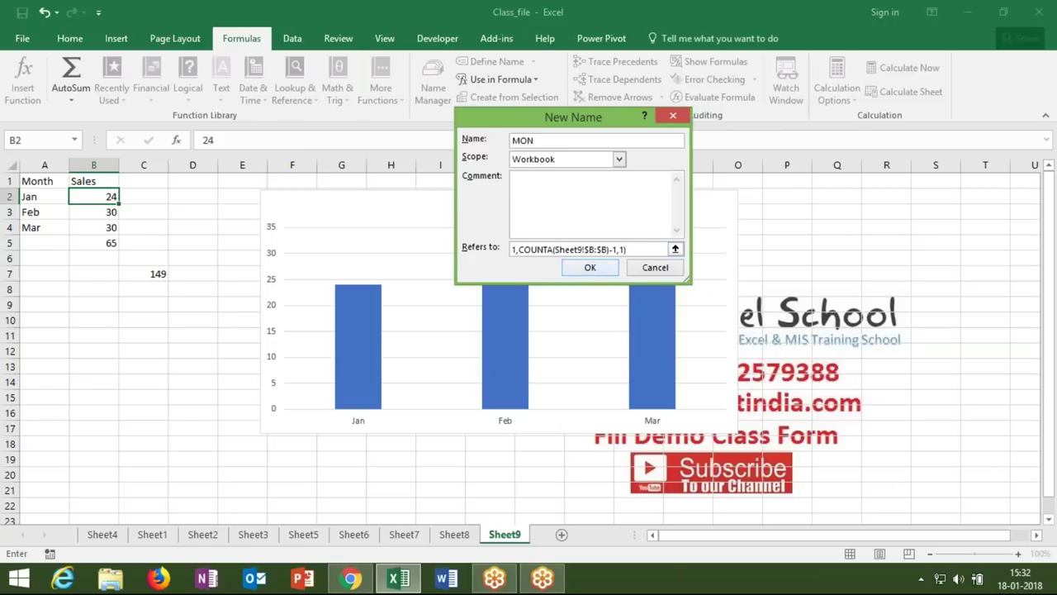
left_click(590, 267)
Change MON's offset to 1,0 so it targets the month labels, saving the change
key("ctrl+F3")
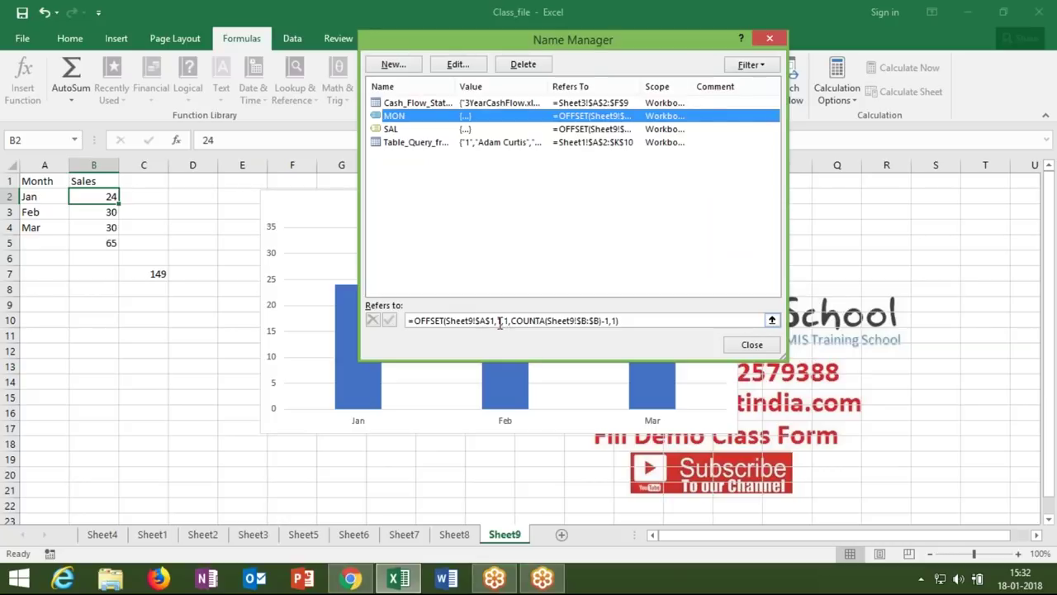
left_click(500, 322)
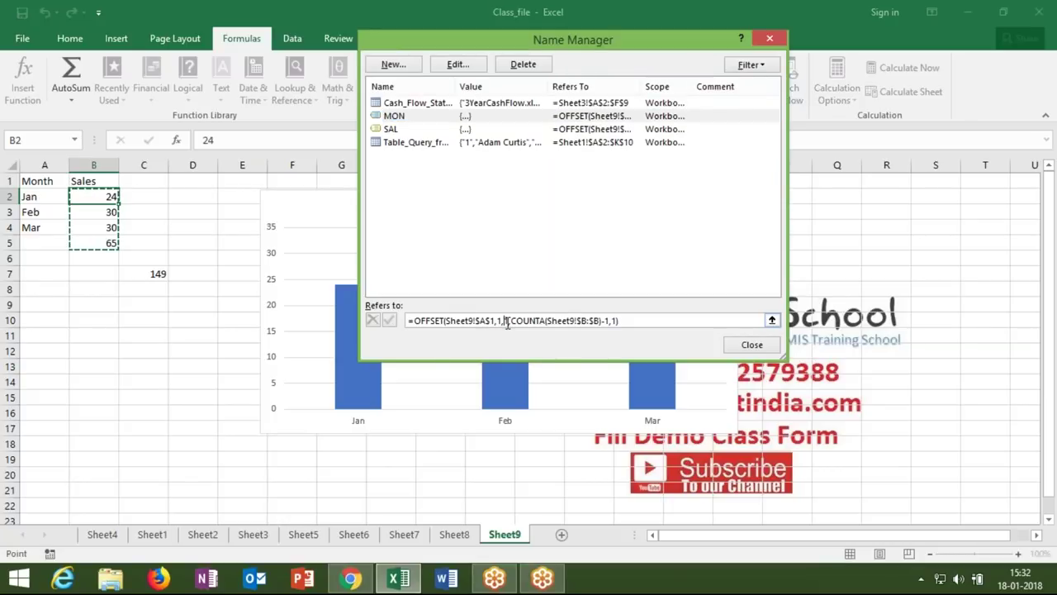
key("Delete")
type("0")
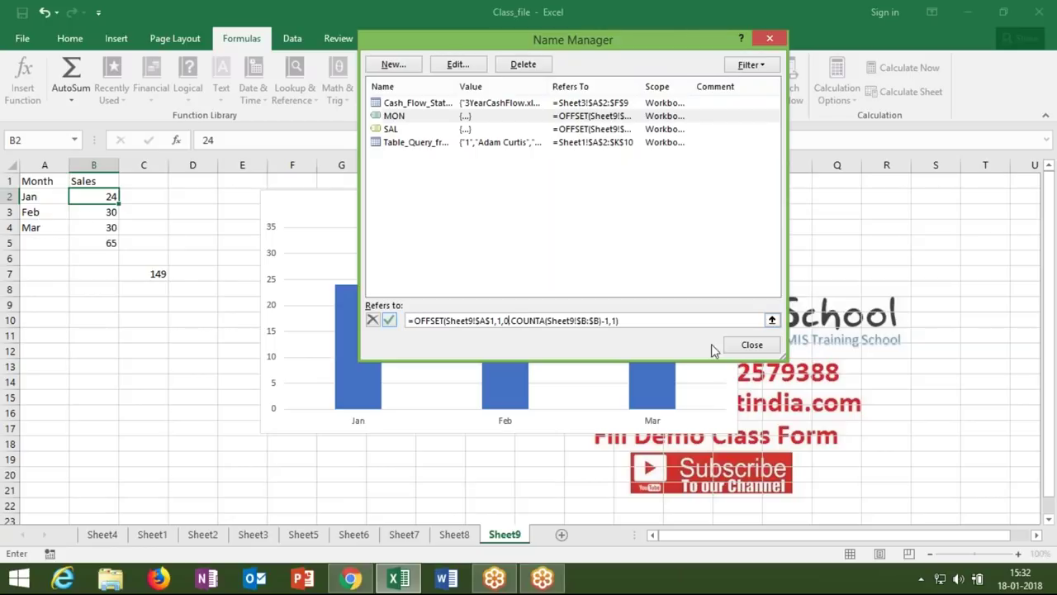
left_click(773, 319)
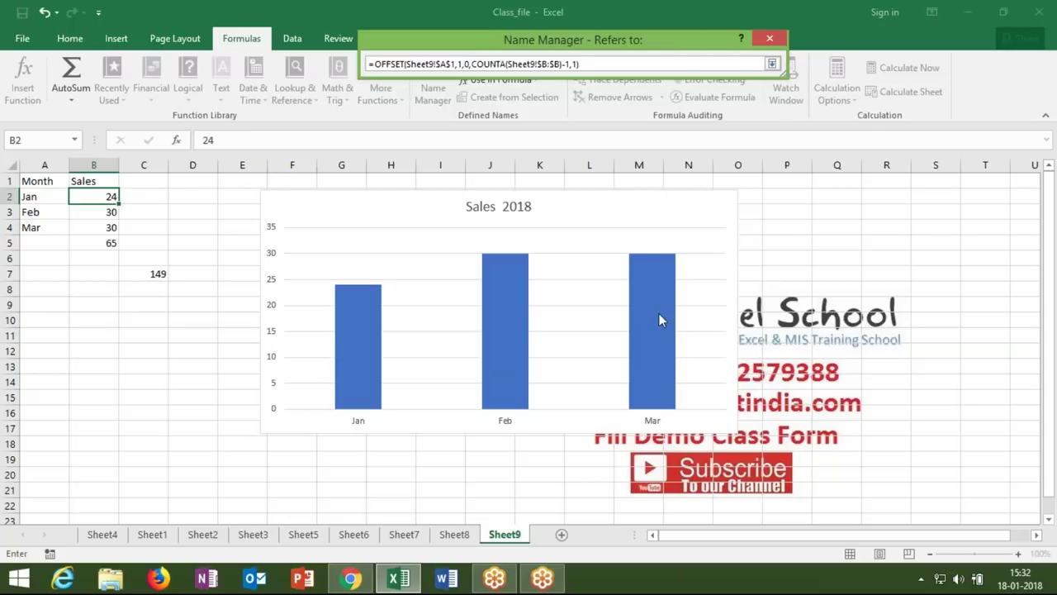
left_click(772, 64)
left_click(750, 347)
left_click(495, 328)
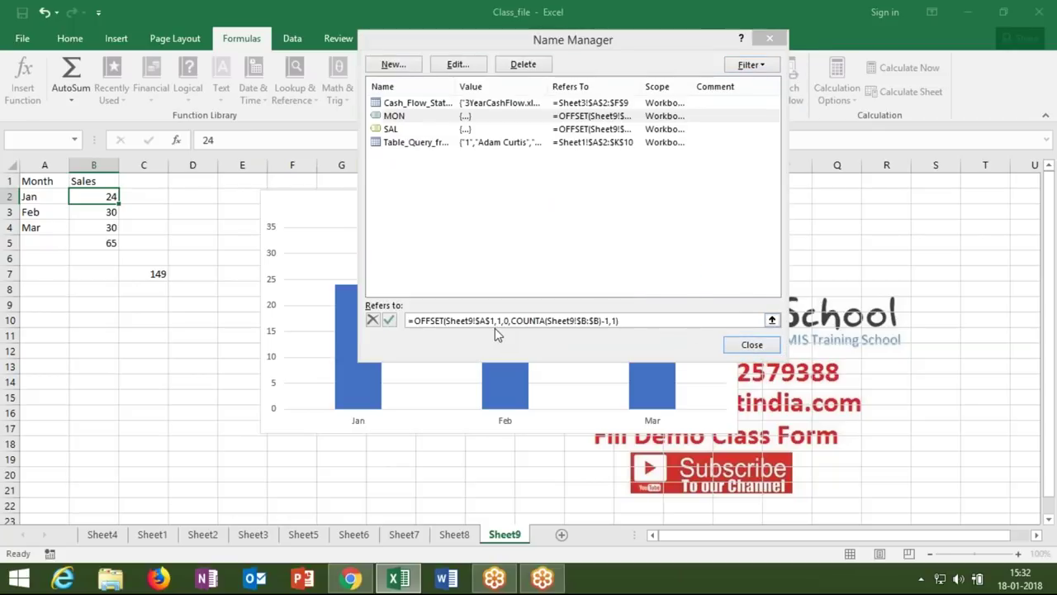
Swap the Sales series' fixed ranges for Sheet9!MON and Sheet9!SAL in its SERIES formula
left_click(360, 329)
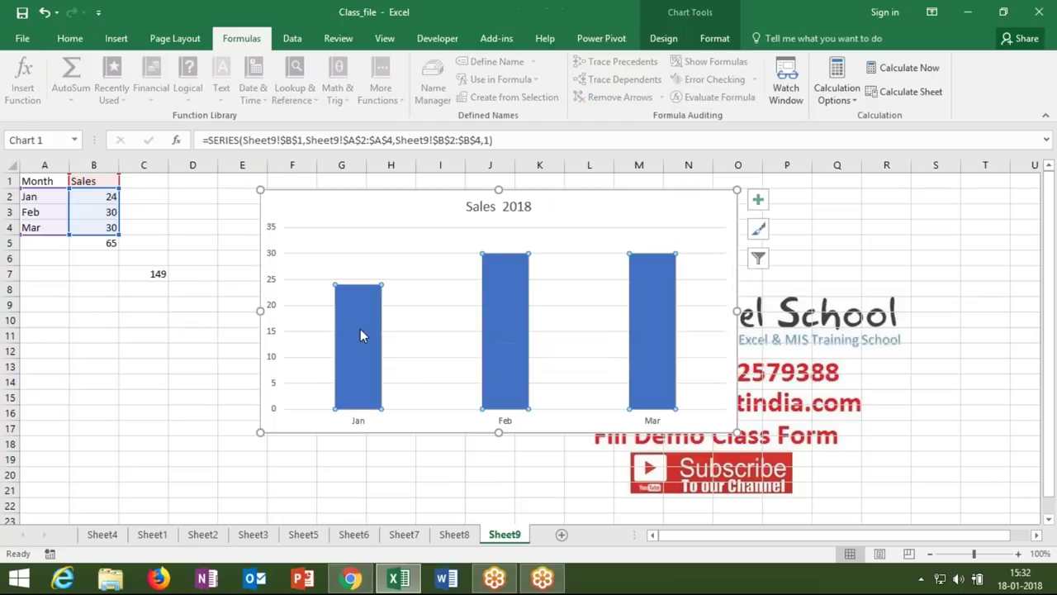
left_click(390, 139)
mouse_move(390, 139)
left_mouse_down()
mouse_move(345, 139)
mouse_move(394, 140)
left_mouse_up()
key("Delete")
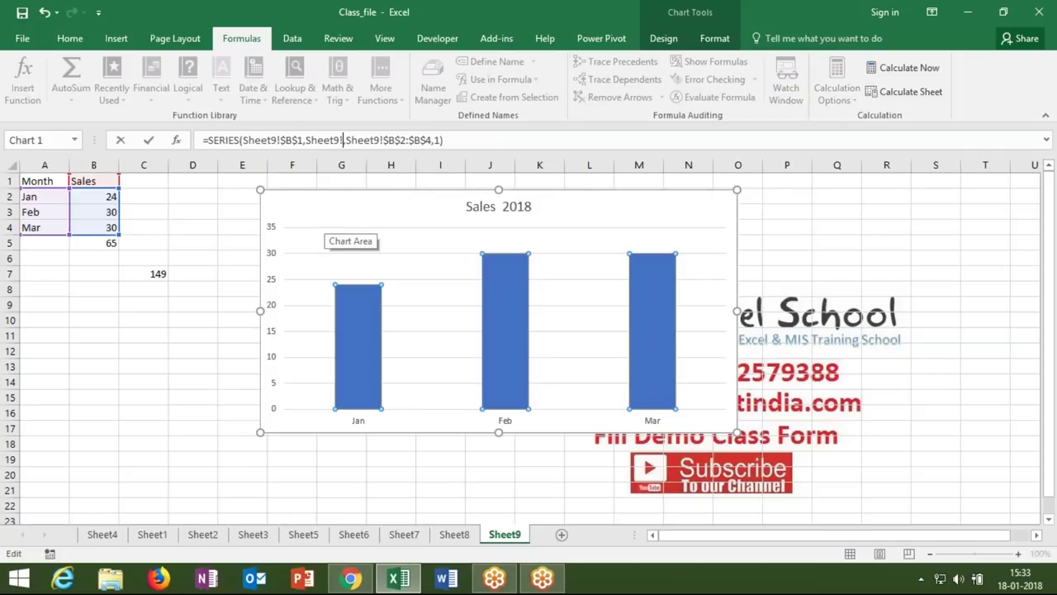
type("MON")
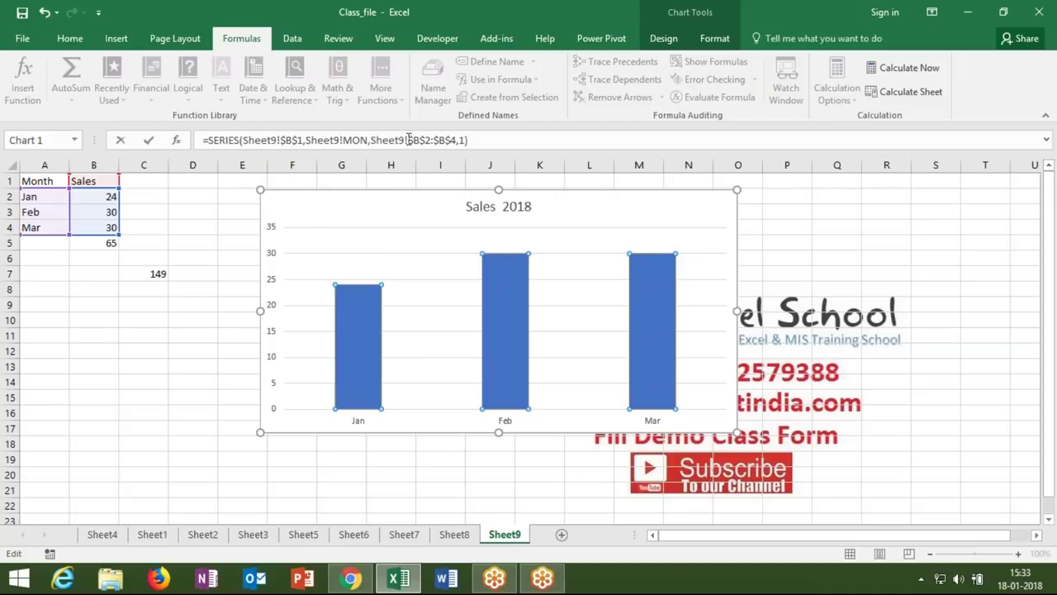
left_click_drag(409, 139, 456, 141)
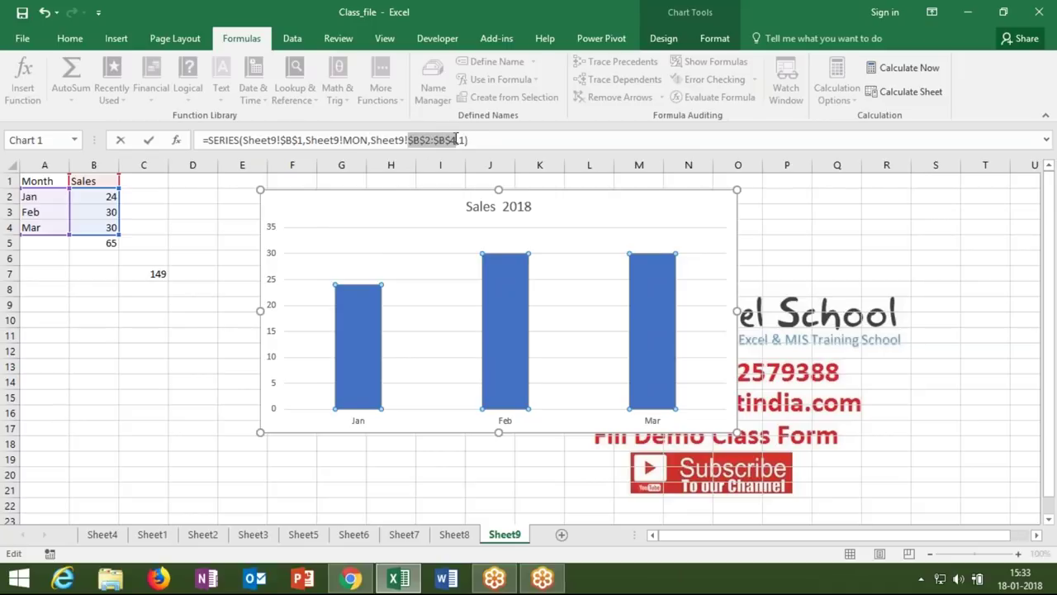
type("SAL")
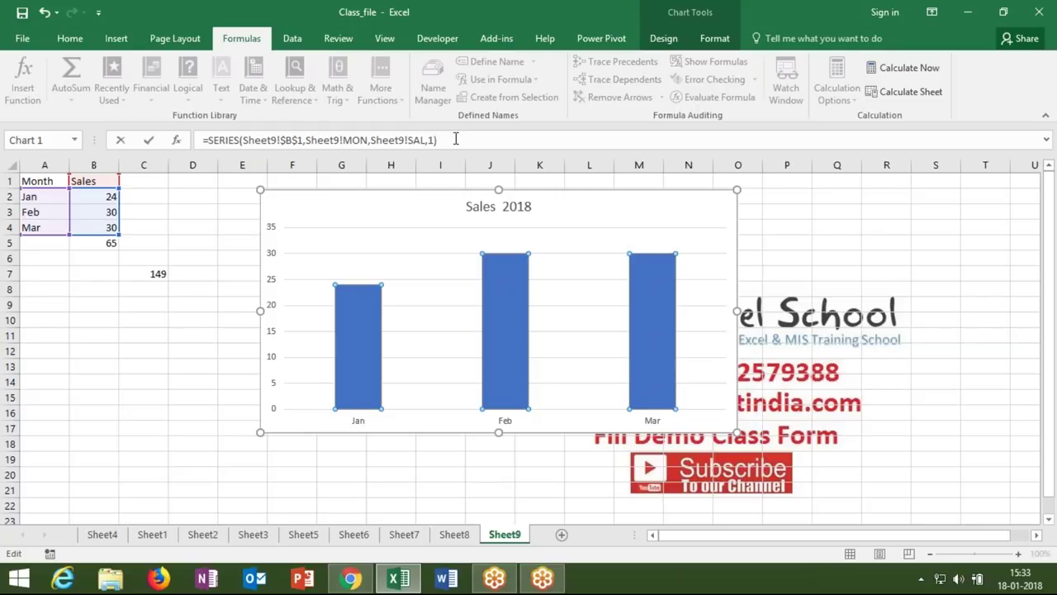
key("Return")
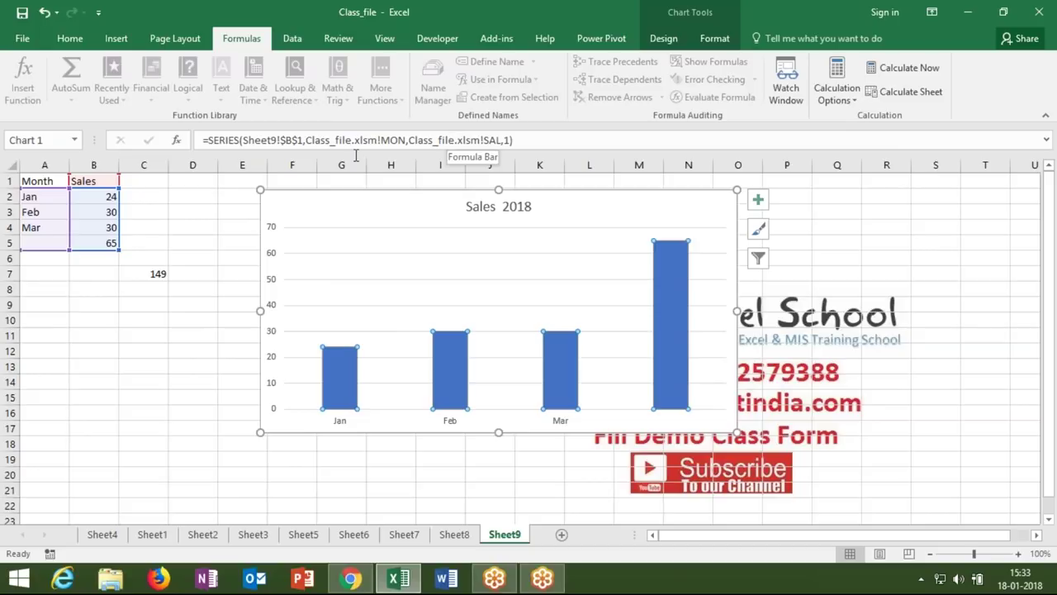
Add Apr in A5 and May in A6 so the chart extends to them
left_click(56, 241)
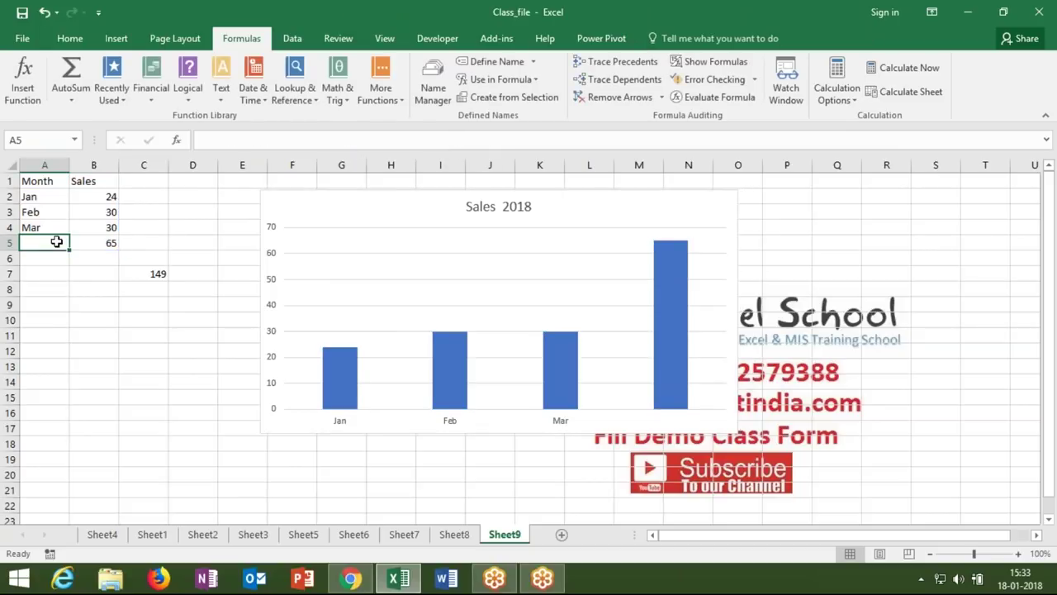
type("Ap")
key("BackSpace")
key("BackSpace")
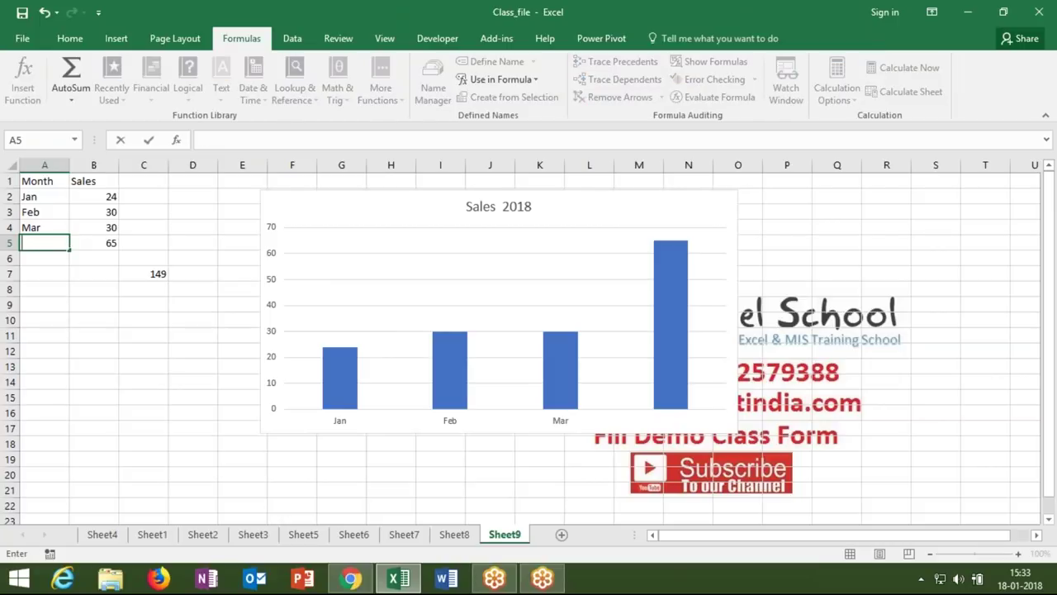
type("Apr")
key("Return")
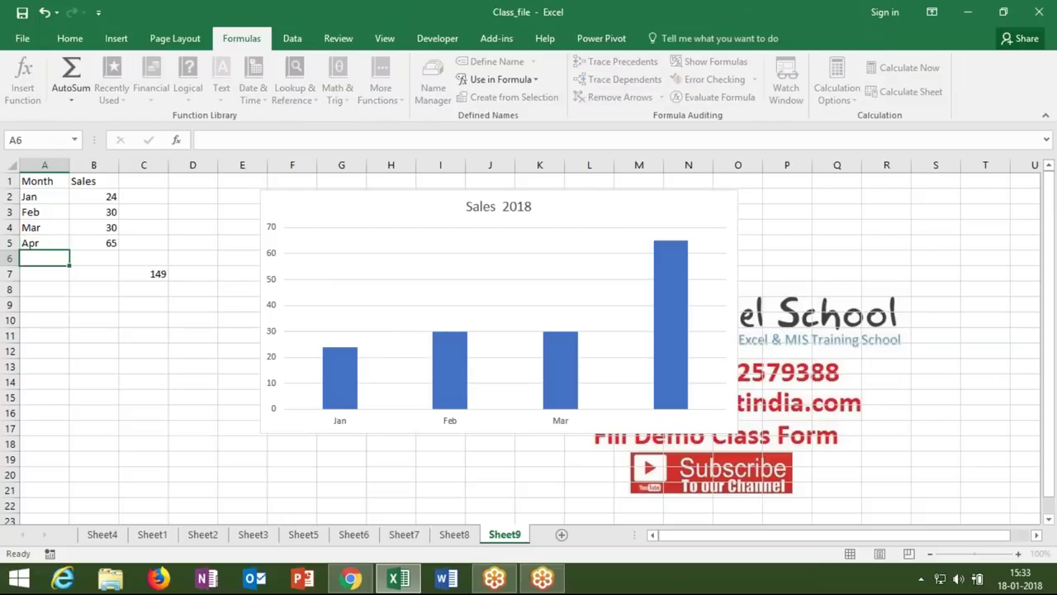
type("Mar")
type("y")
key("Tab")
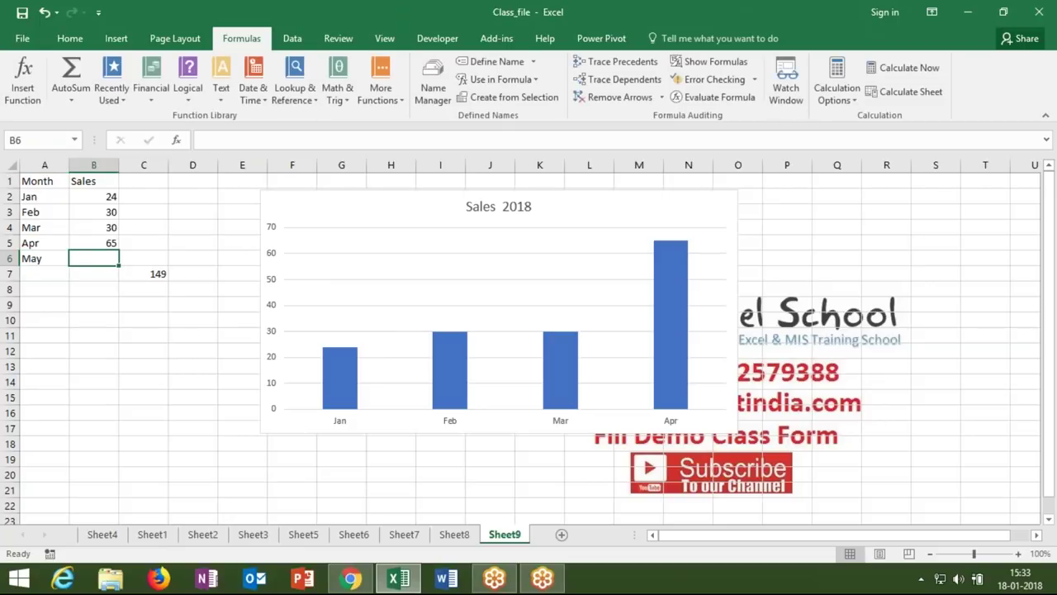
key("ctrl+d")
left_click(45, 288)
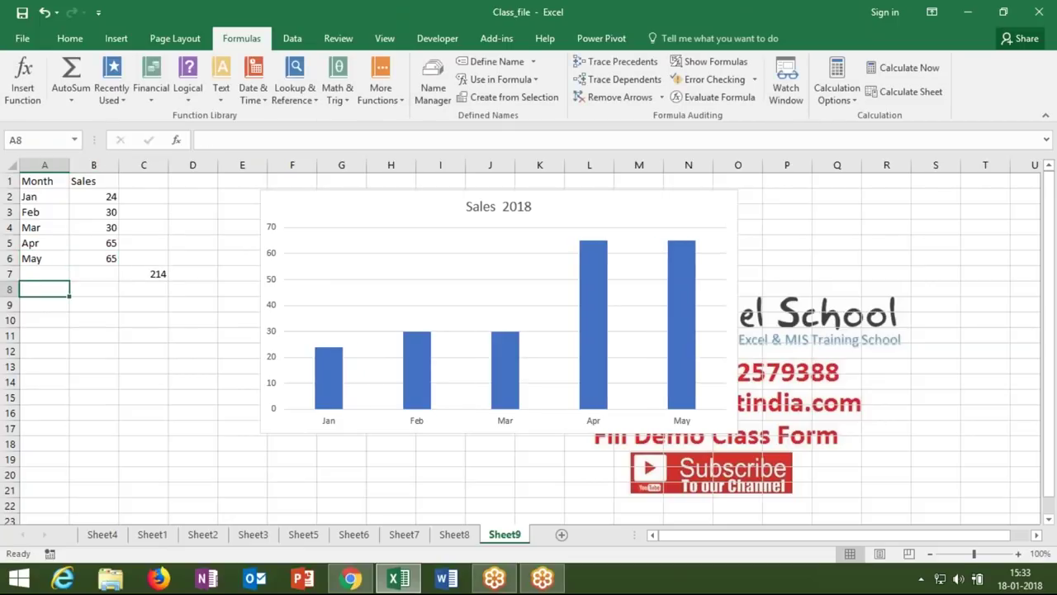
Clear A5:B6 so the chart returns to Jan–Mar
left_click(44, 273)
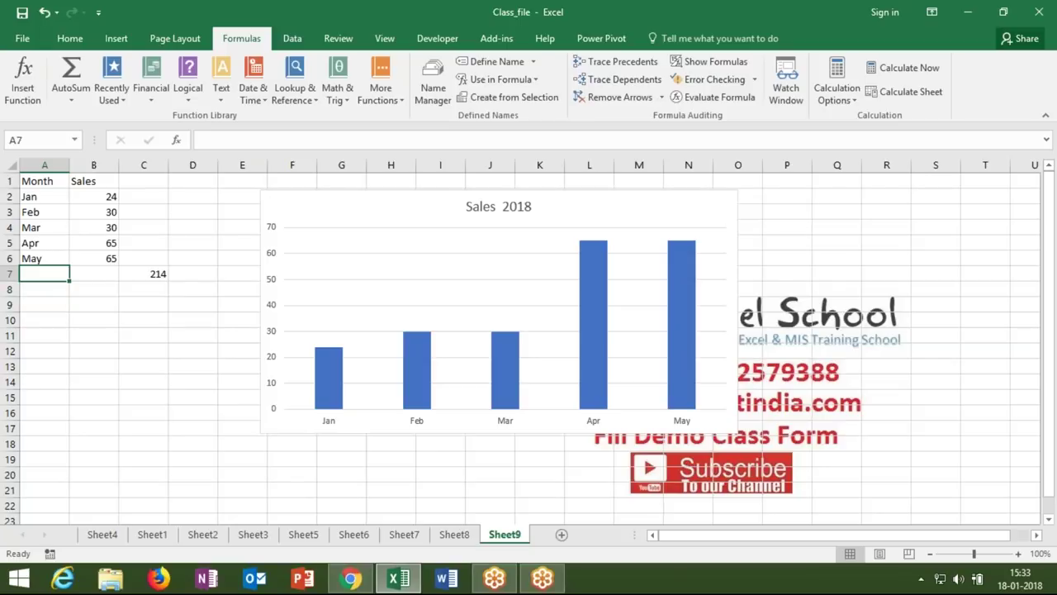
left_click_drag(45, 258, 93, 243)
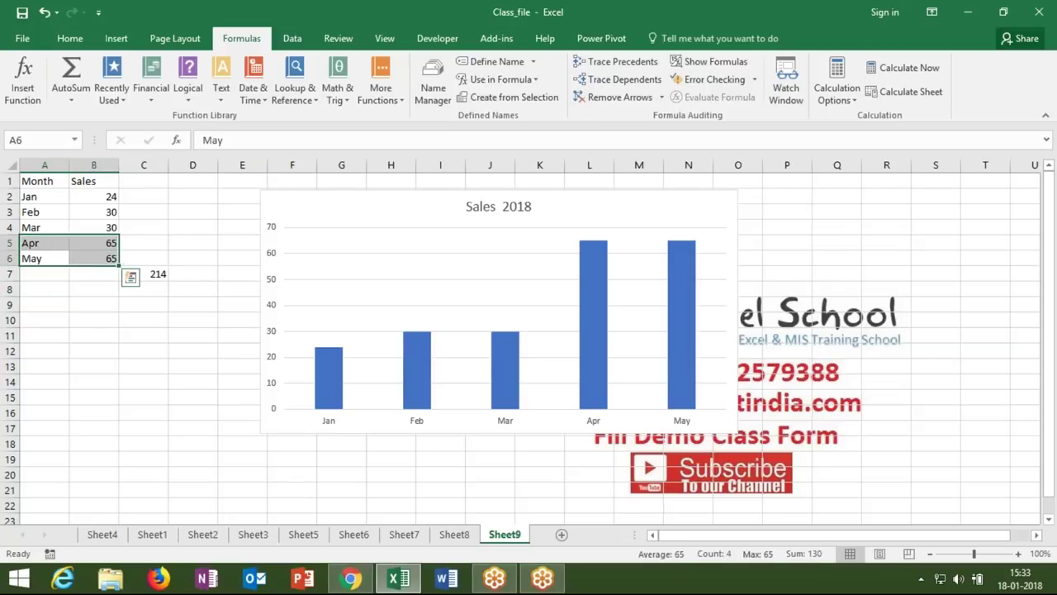
key("Delete")
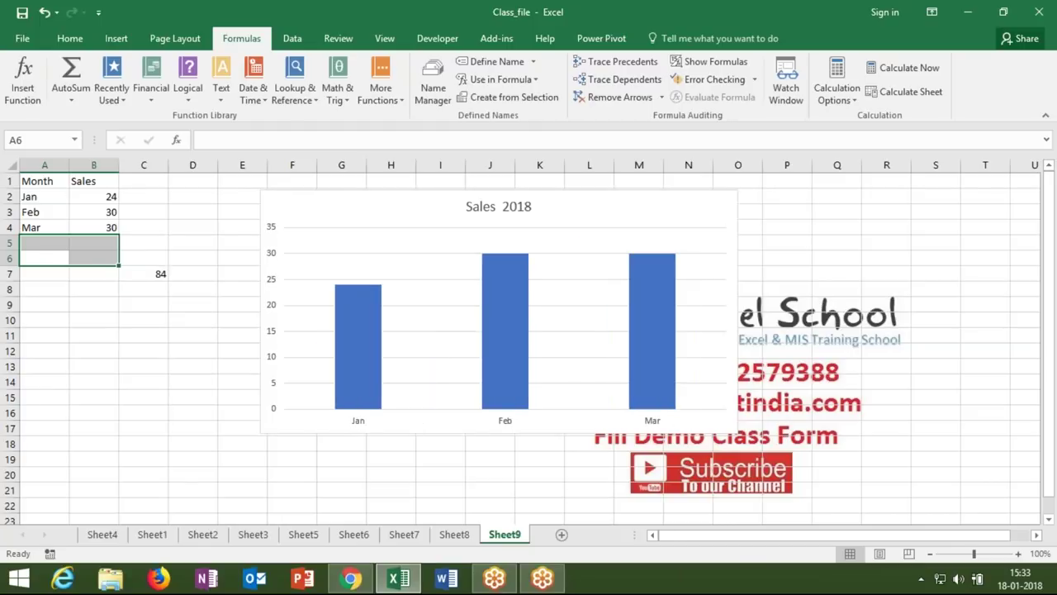
Add a new sheet and browse the sheets to Sheet7 with the banks chart
left_click(562, 537)
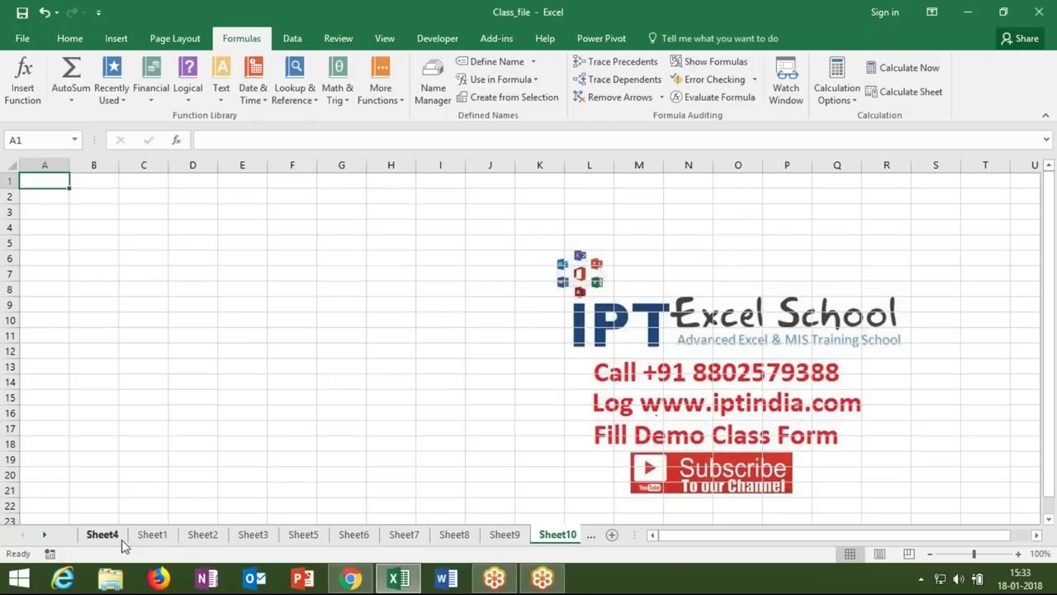
left_click(149, 537)
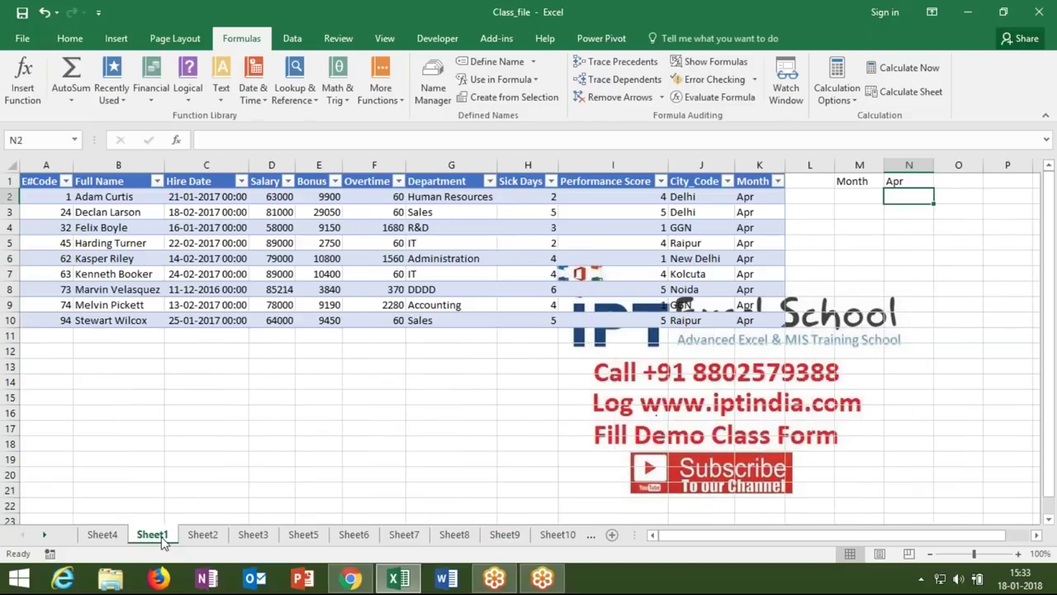
left_click(202, 535)
left_click(260, 538)
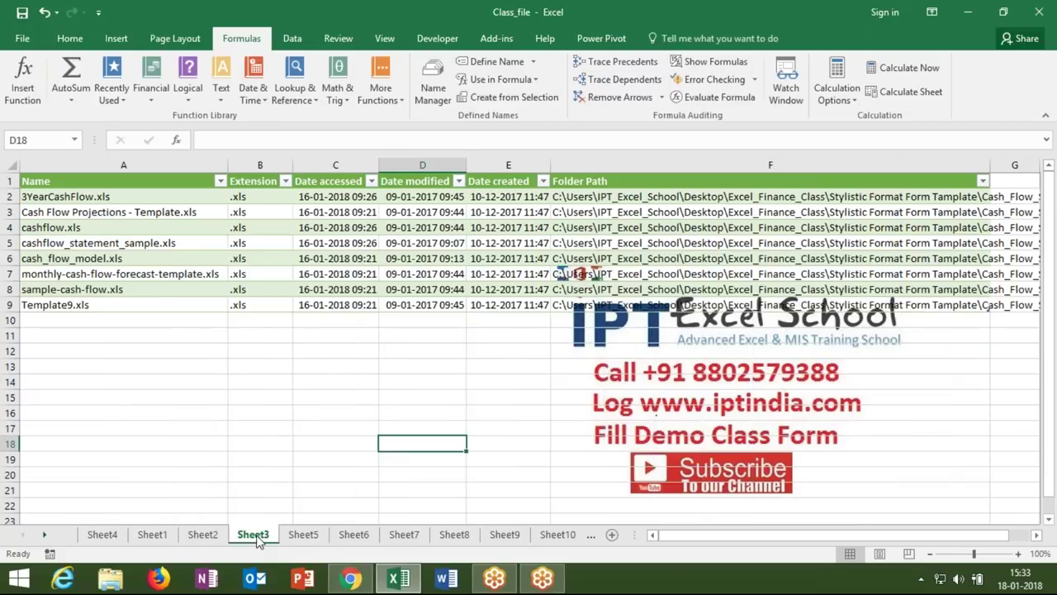
left_click(293, 536)
left_click(353, 535)
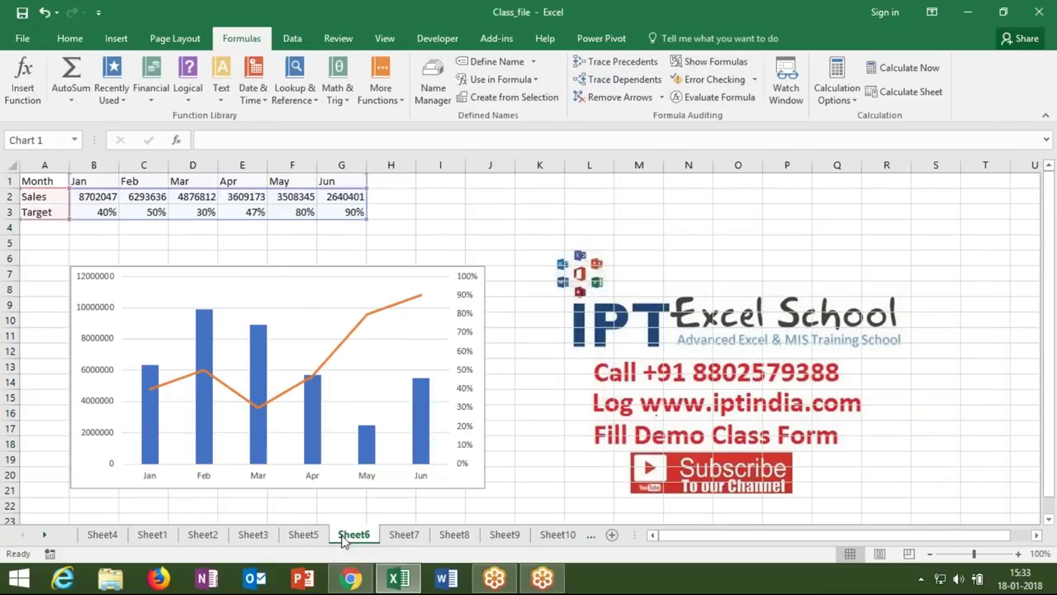
left_click(394, 538)
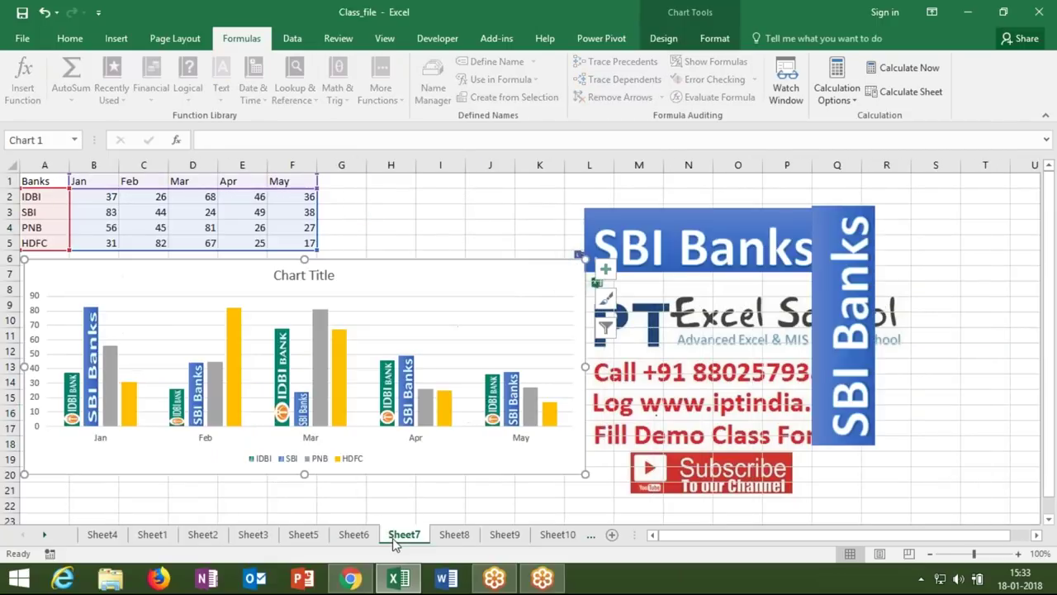
Copy Sheet7's Banks table A1:F5 and go to the empty Sheet10
left_click(361, 223)
left_click_drag(25, 181, 295, 238)
key("ctrl+c")
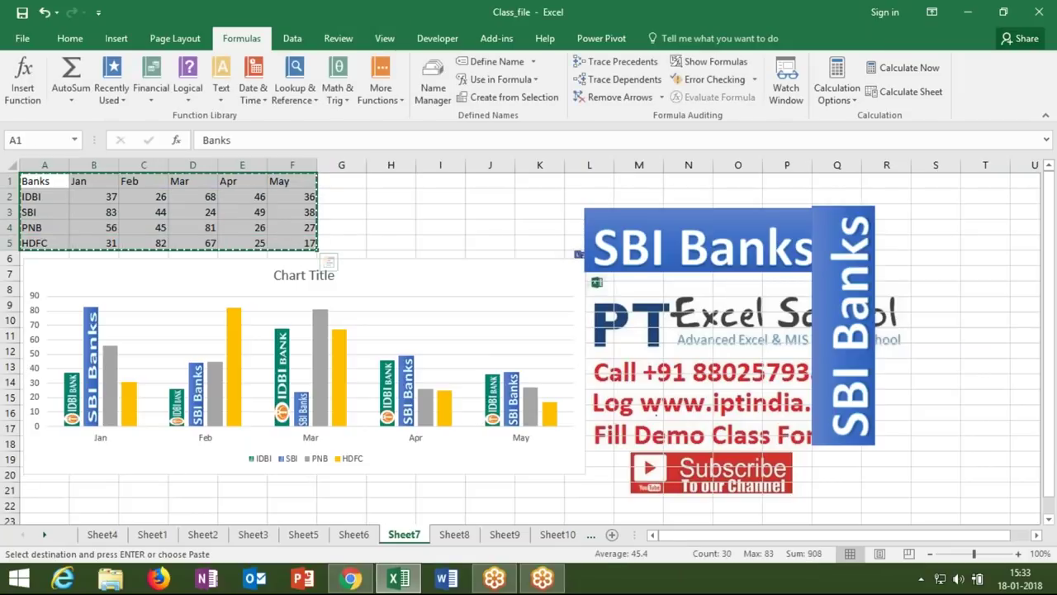
left_click(555, 534)
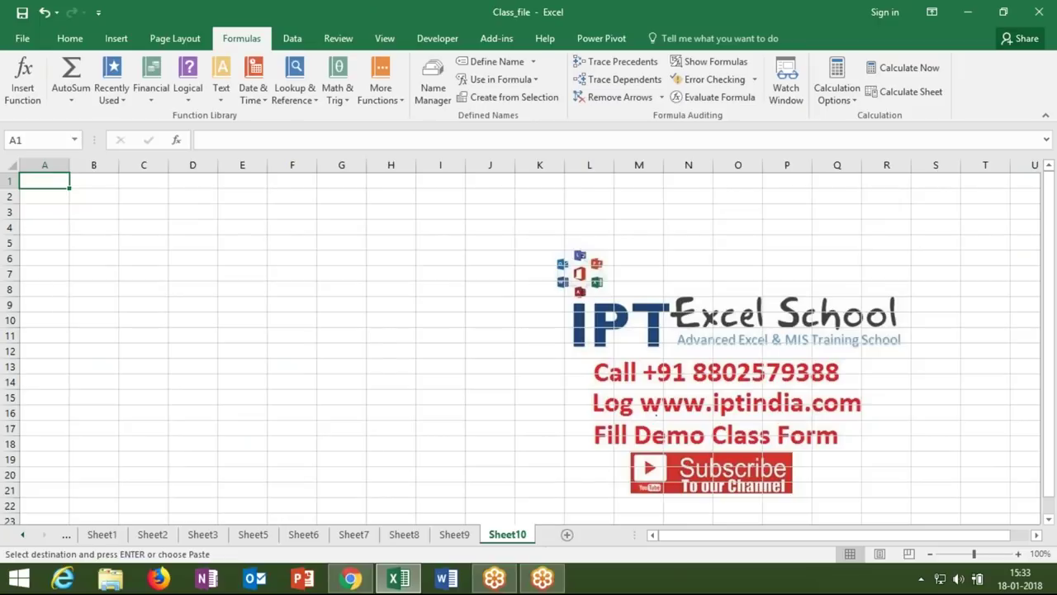
left_click(454, 534)
left_click(491, 535)
Paste the banks' Jan–May table into A1:F5, then try a trial column chart and delete it
key("ctrl+v")
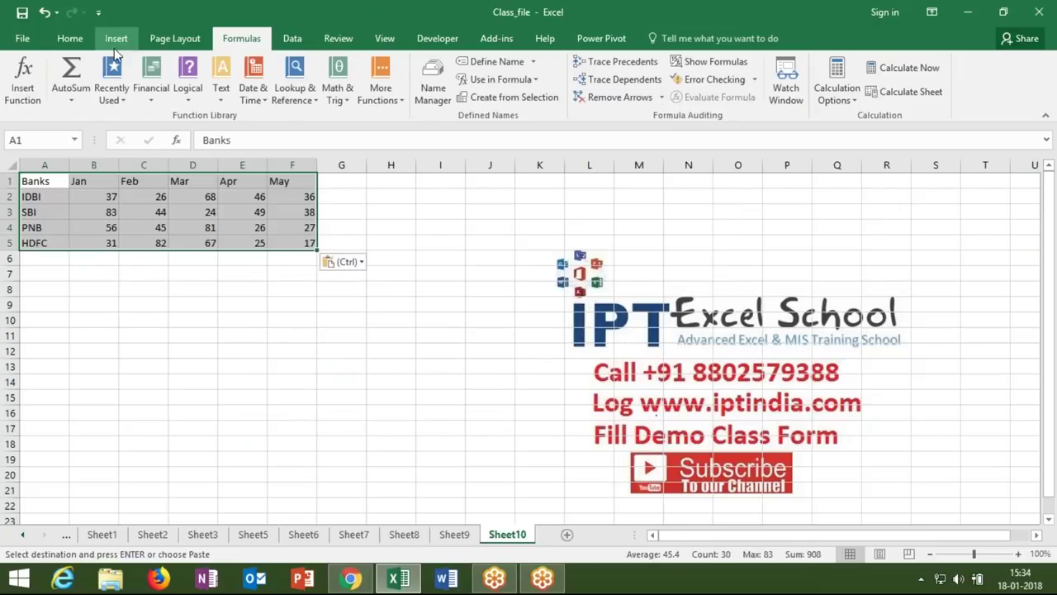
left_click(115, 38)
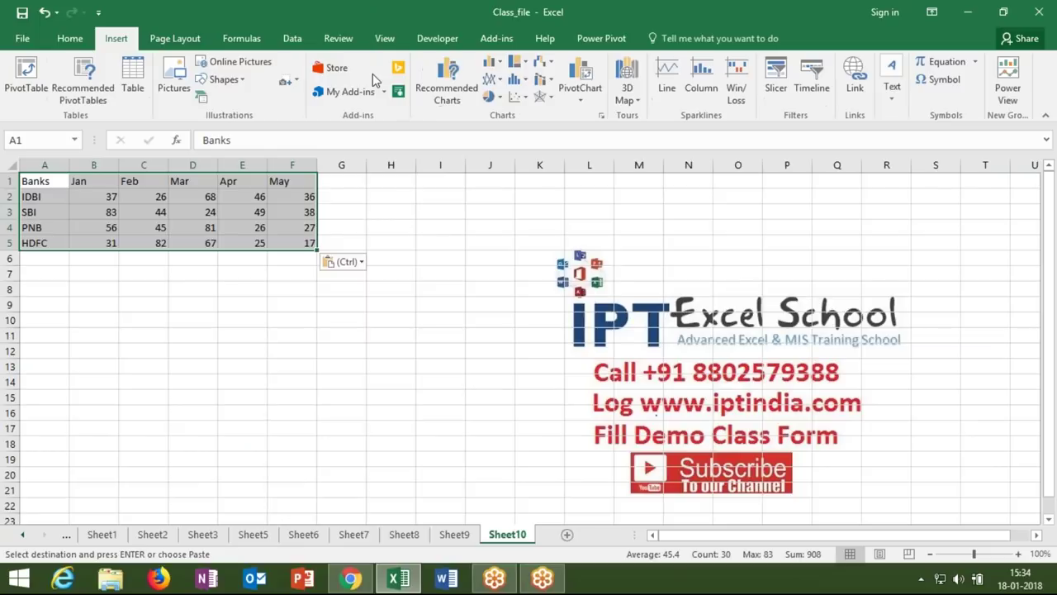
left_click(491, 64)
left_click(496, 106)
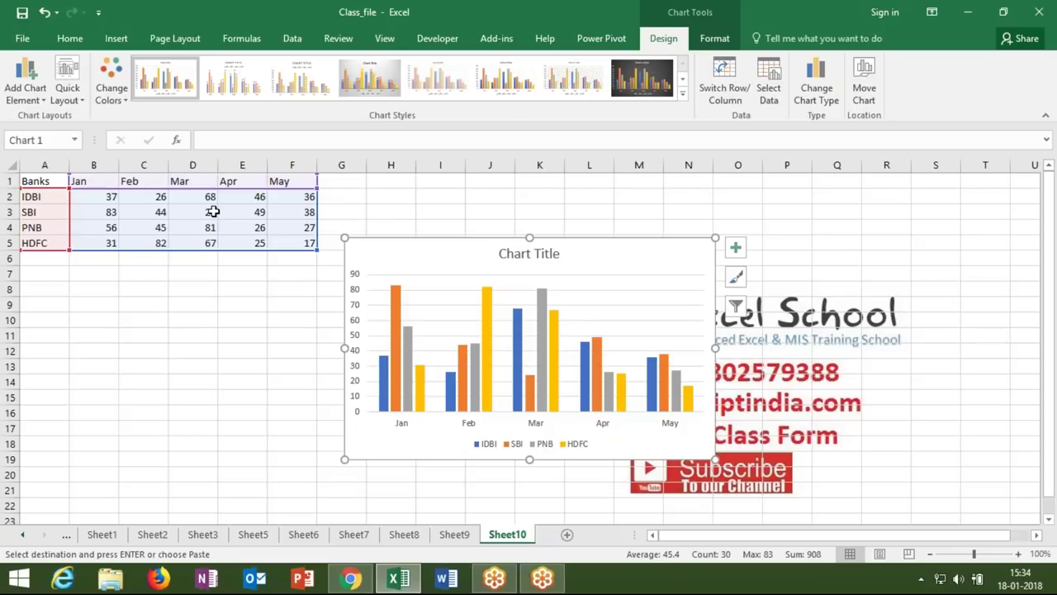
key("ctrl+v")
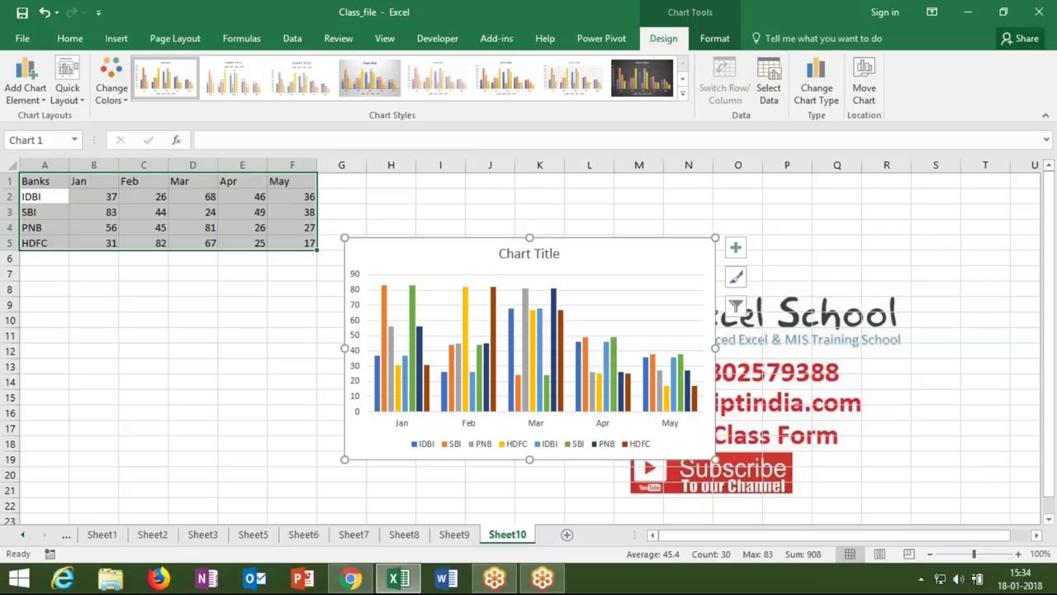
key("Return")
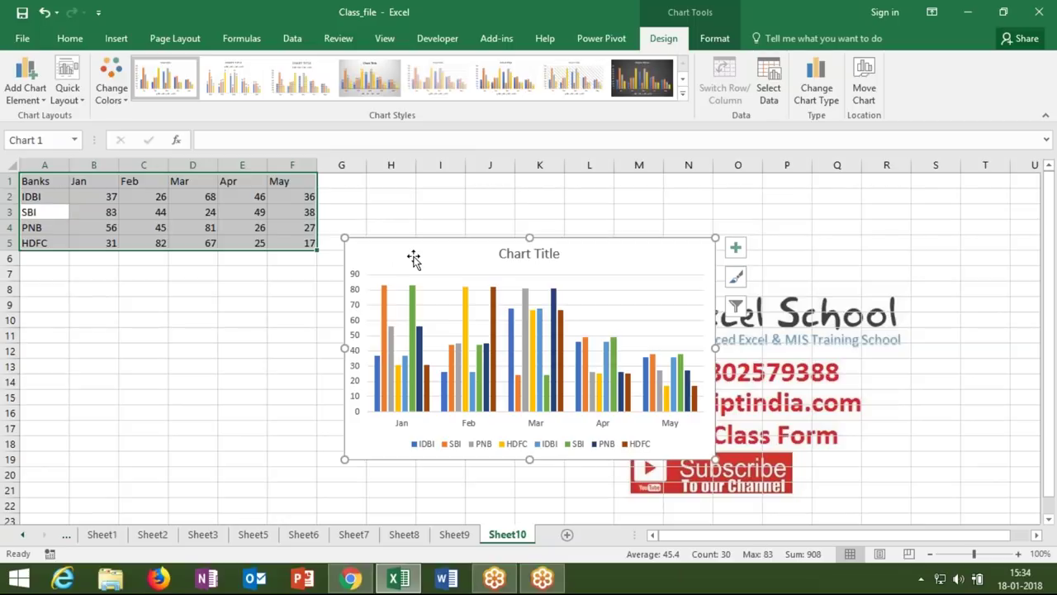
key("Delete")
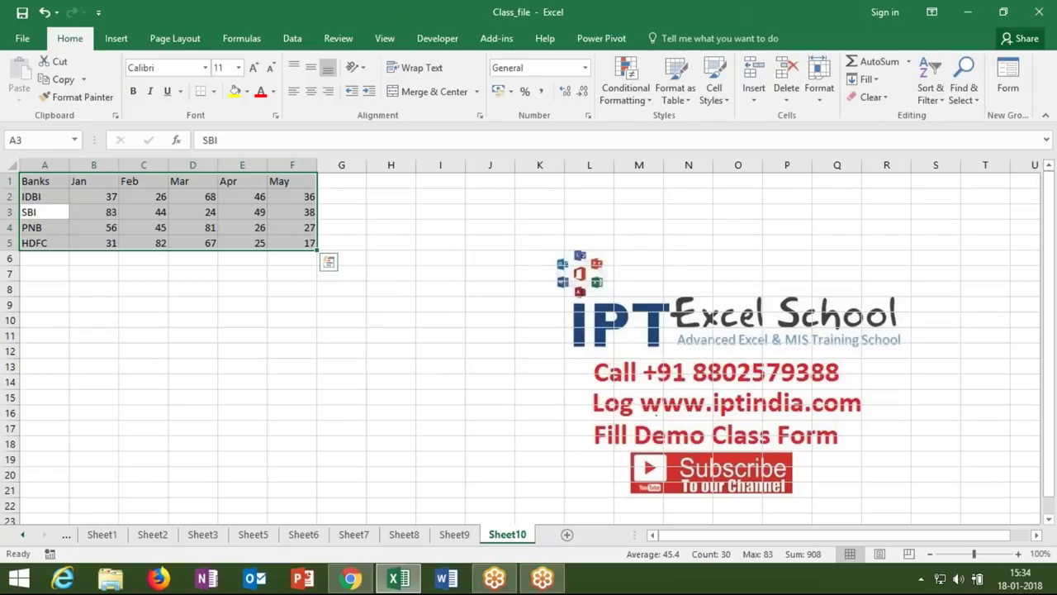
Insert a recommended column chart of the header and IDBI rows, then move it up and right
mouse_move(41, 179)
left_mouse_down()
mouse_move(318, 187)
mouse_move(317, 198)
left_mouse_up()
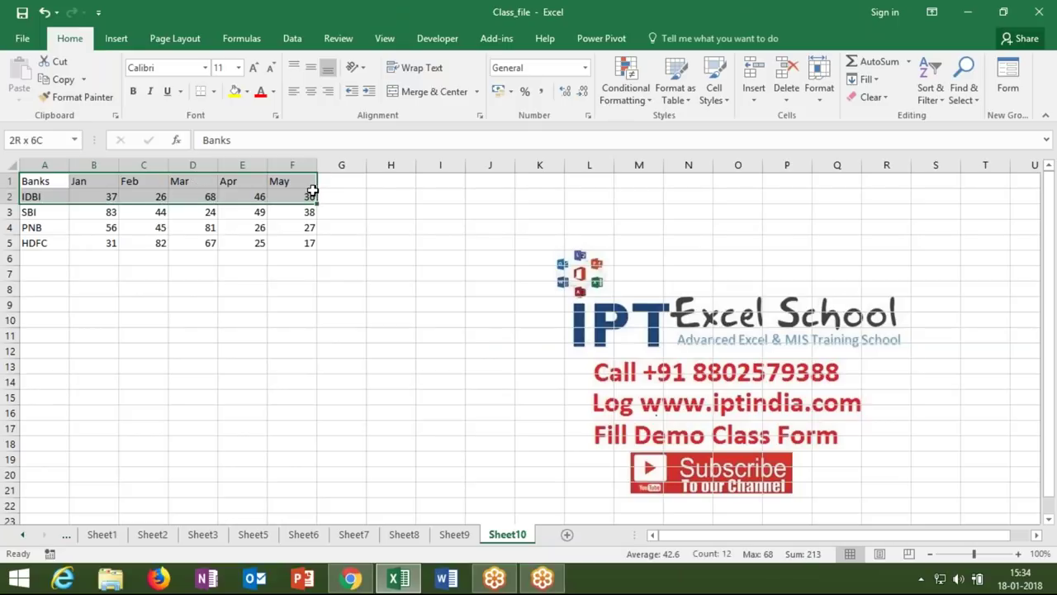
left_click(128, 38)
left_click(447, 82)
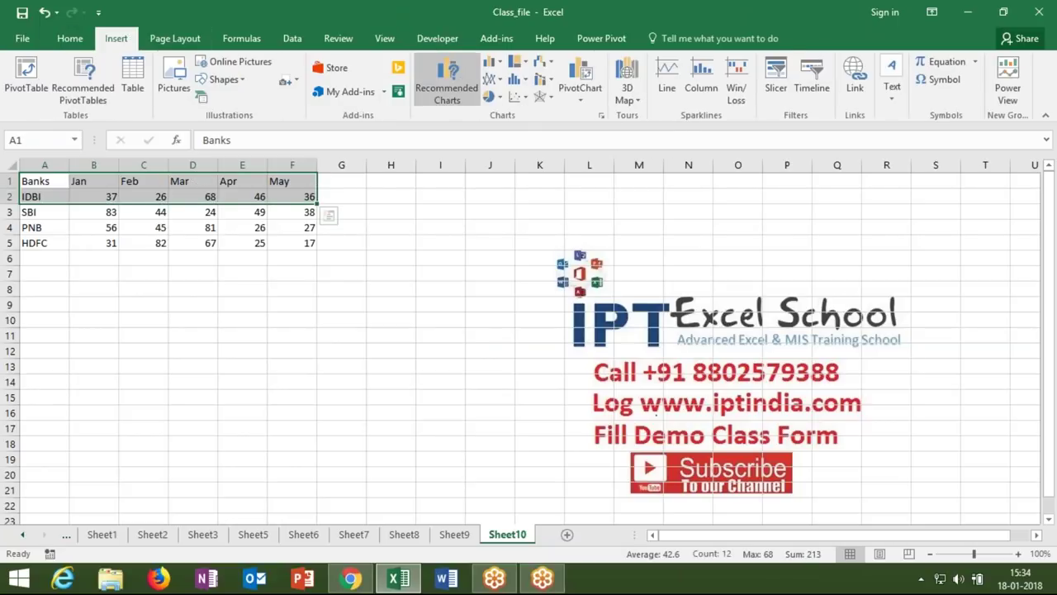
left_click(678, 499)
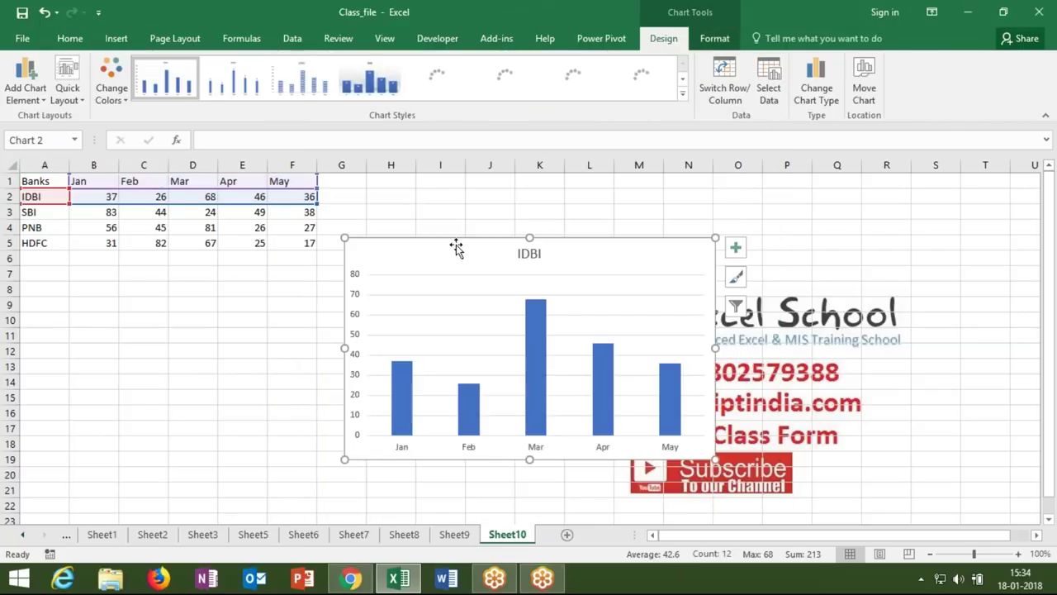
left_click_drag(458, 248, 481, 201)
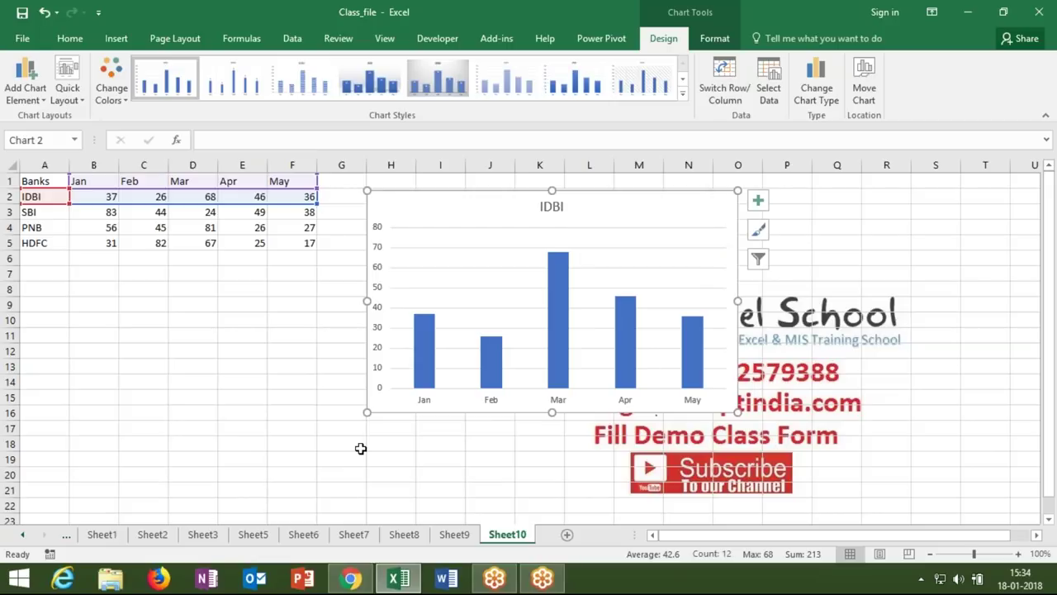
Delete the IDBI chart and copy the Banks–May header row A1:F1 into row 11
key("Delete")
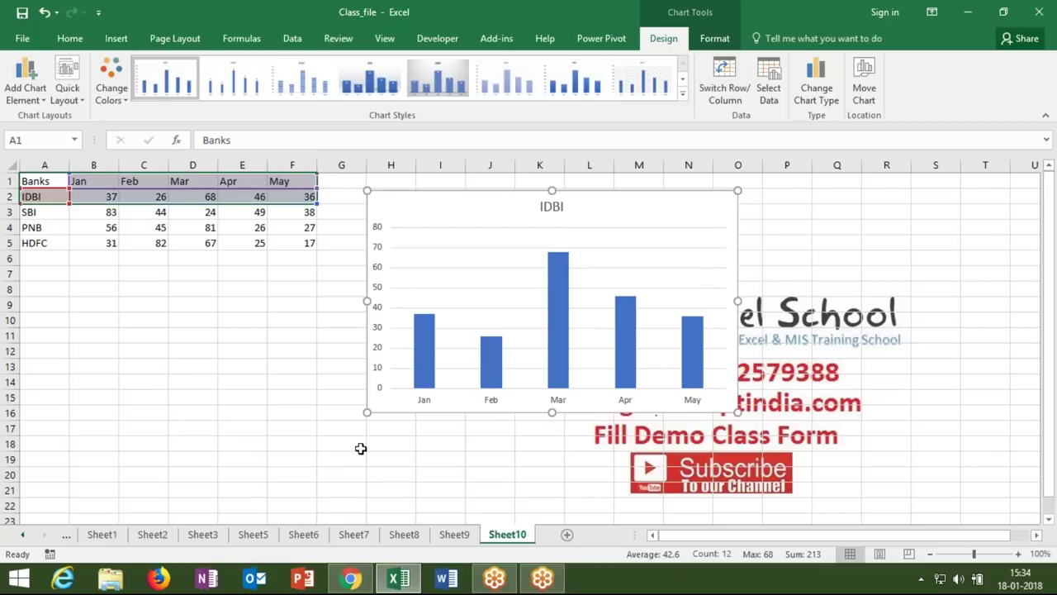
left_click(90, 195)
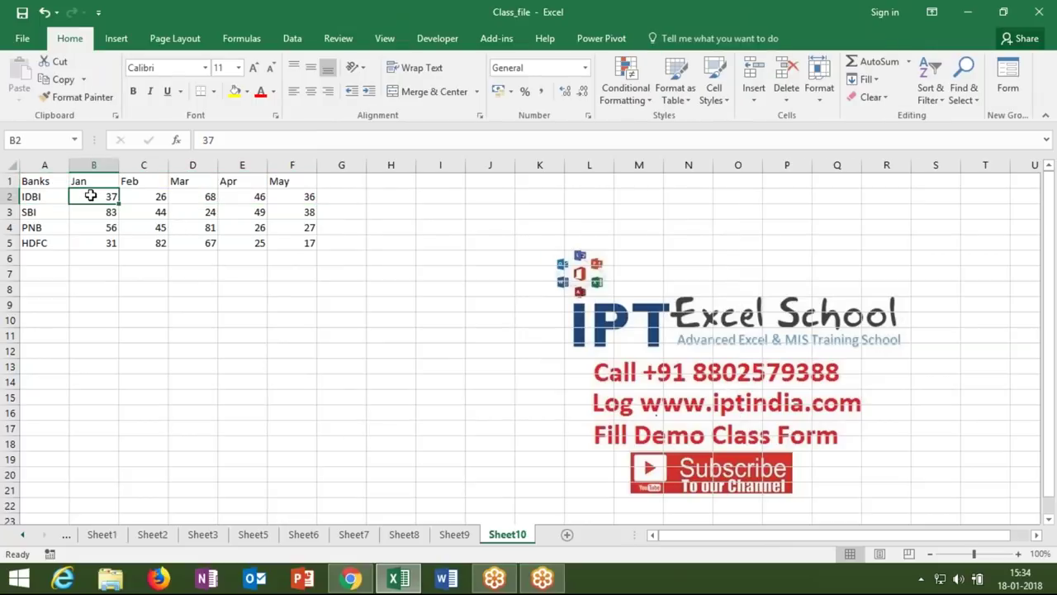
key("Up")
key("Left")
key("ctrl+shift+Right")
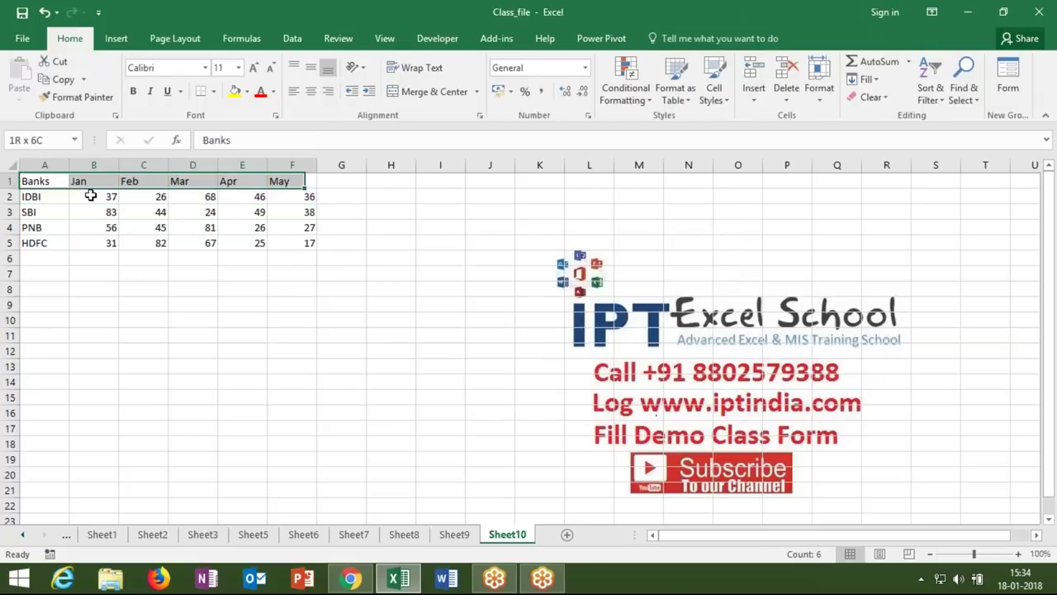
key("ctrl+c")
key("Down")
key("Down")
key("Down")
key("Down")
key("Down")
key("Down")
Enter bank number 1 in A10 and begin an =OFFSET( formula in A12
key("Down")
key("ctrl+v")
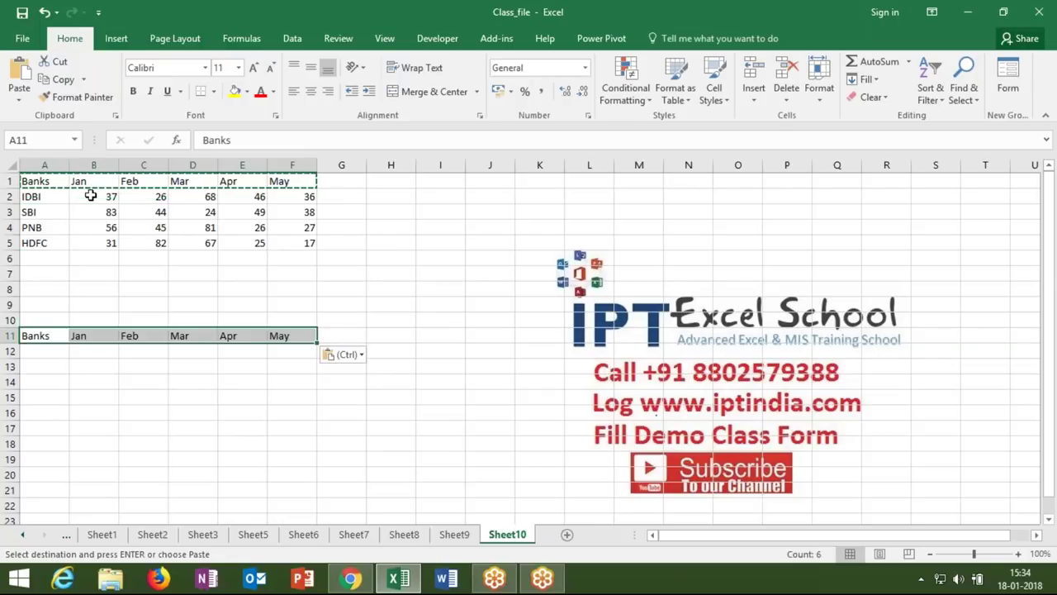
key("Up")
key("Escape")
key("Down")
key("Up")
type("1")
key("Return")
key("Down")
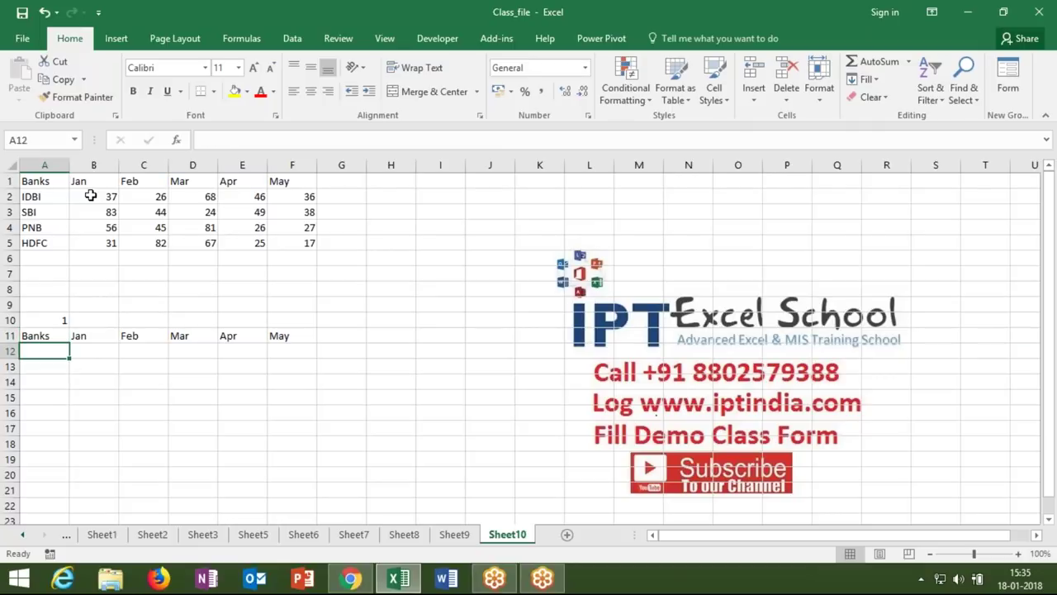
type("=o")
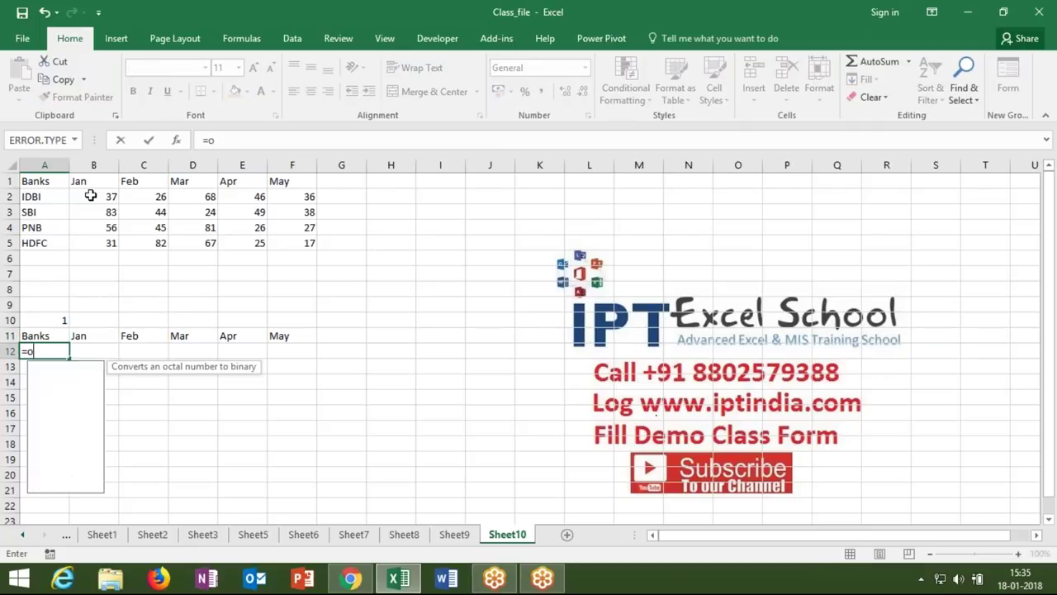
type("ffset(")
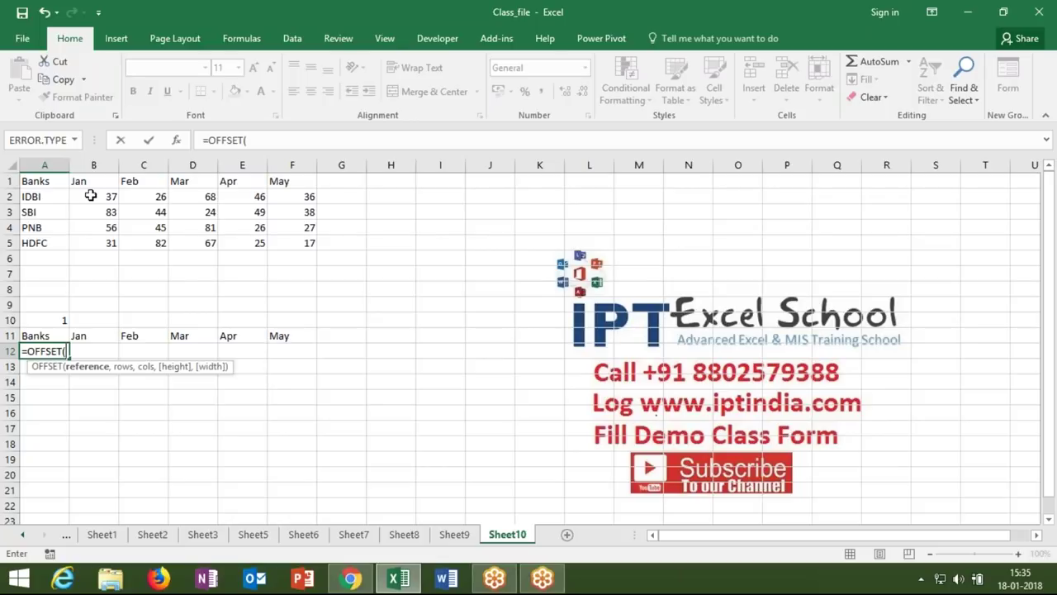
Complete the A12 formula as =OFFSET(A1,A10,0)
left_click(52, 177)
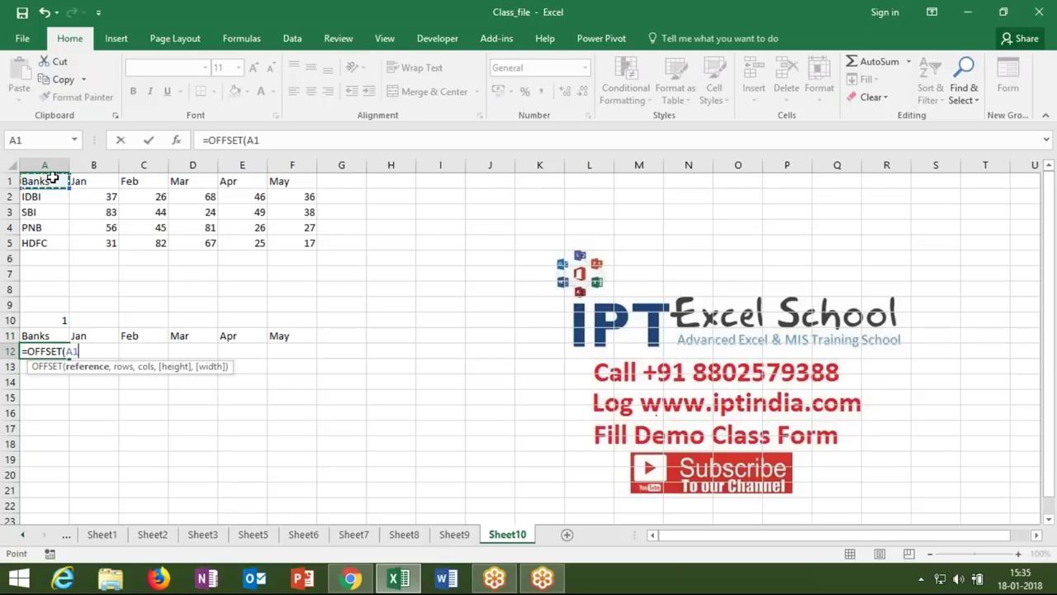
type(",")
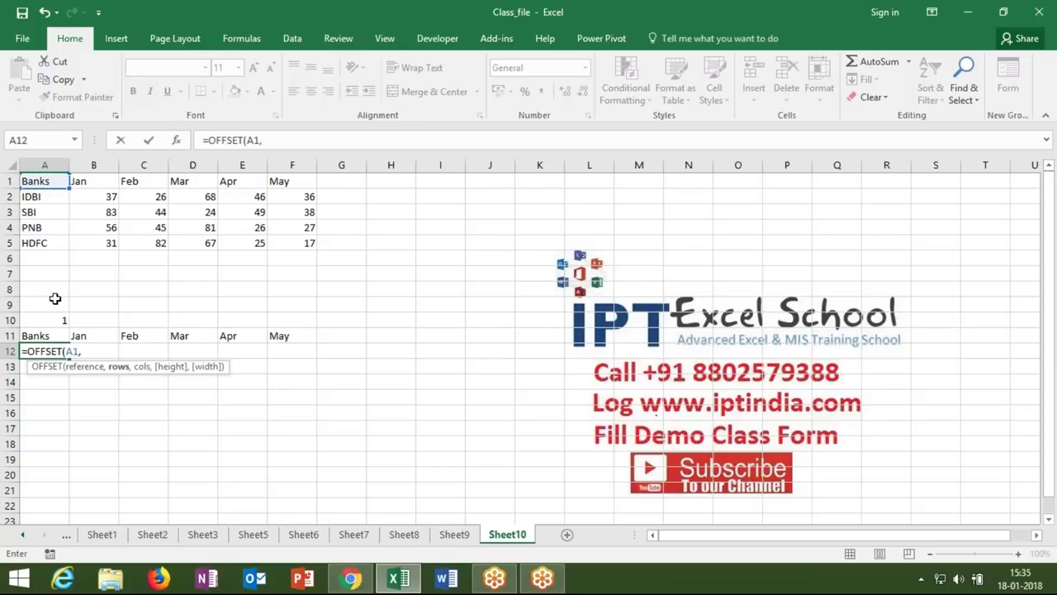
left_click(55, 319)
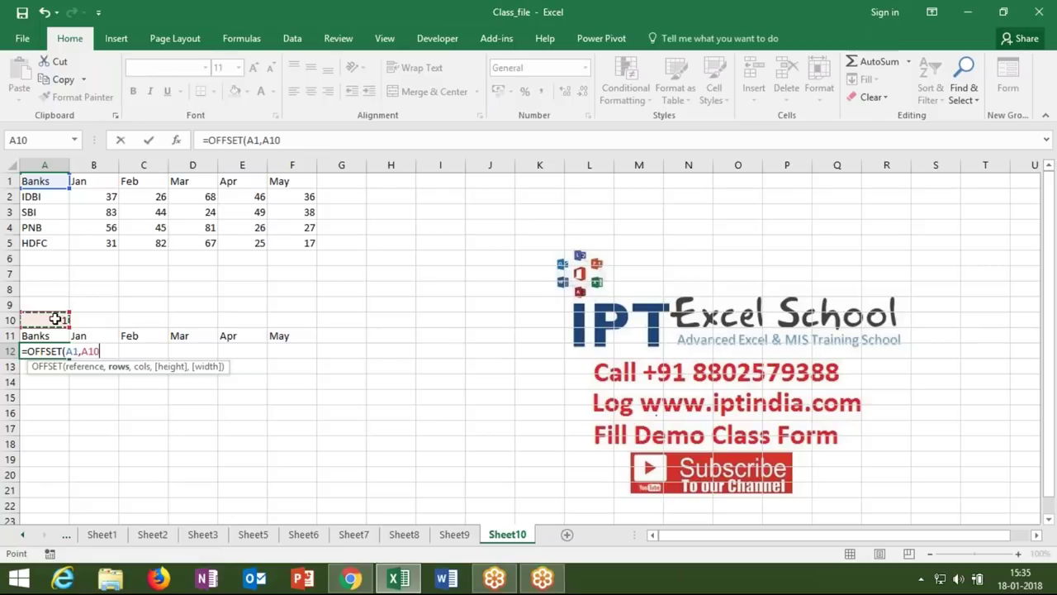
type(",A10,")
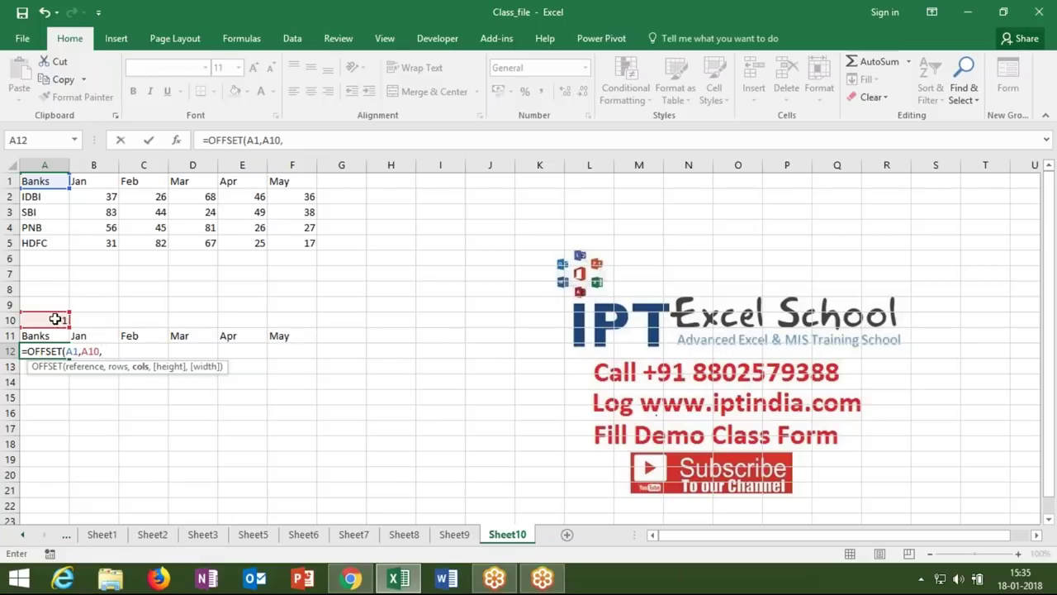
type("0")
key("Return")
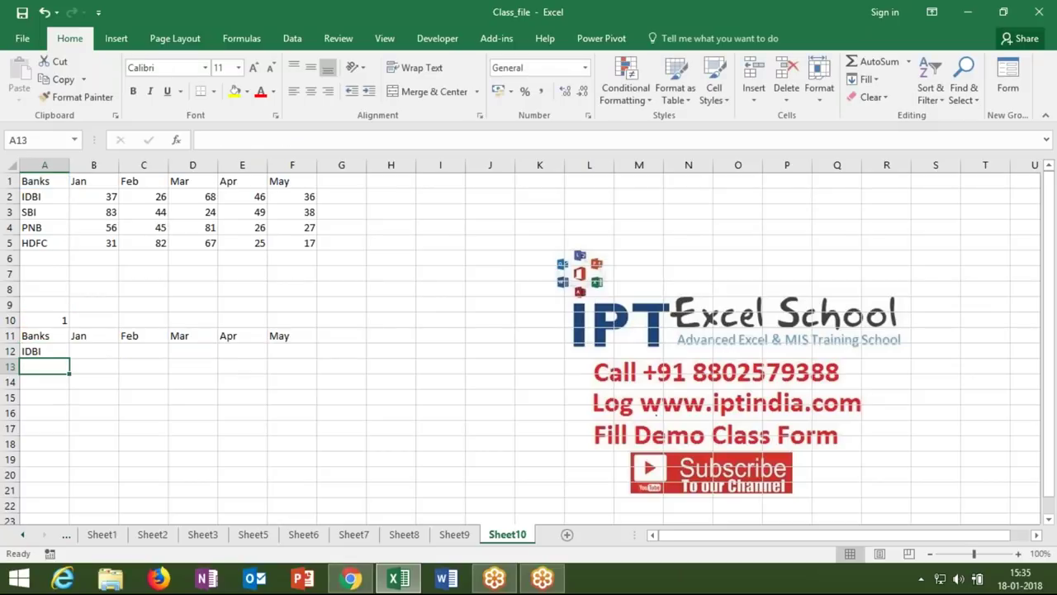
Make A10 absolute ($A$10) and fill the formula across A12:F12, showing 37, 26, 68, 46, 36
key("Up")
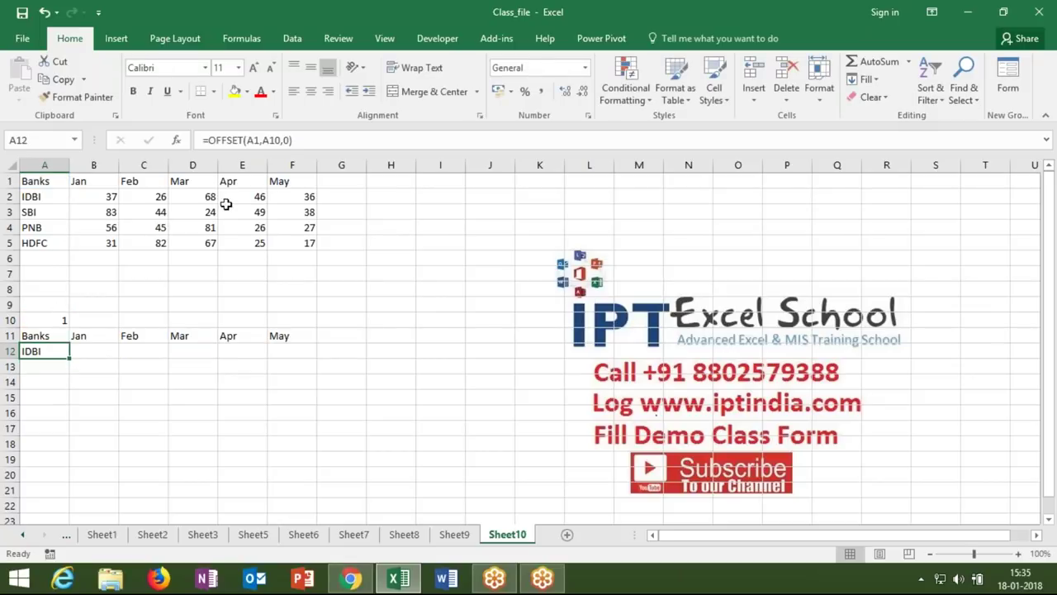
left_click(269, 140)
left_click(269, 140)
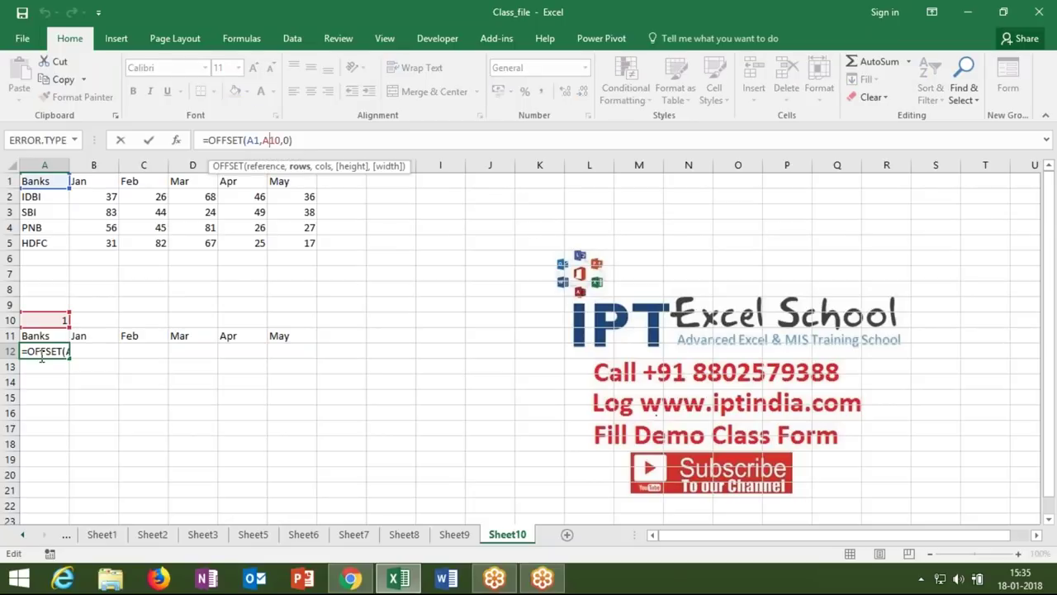
key("F4")
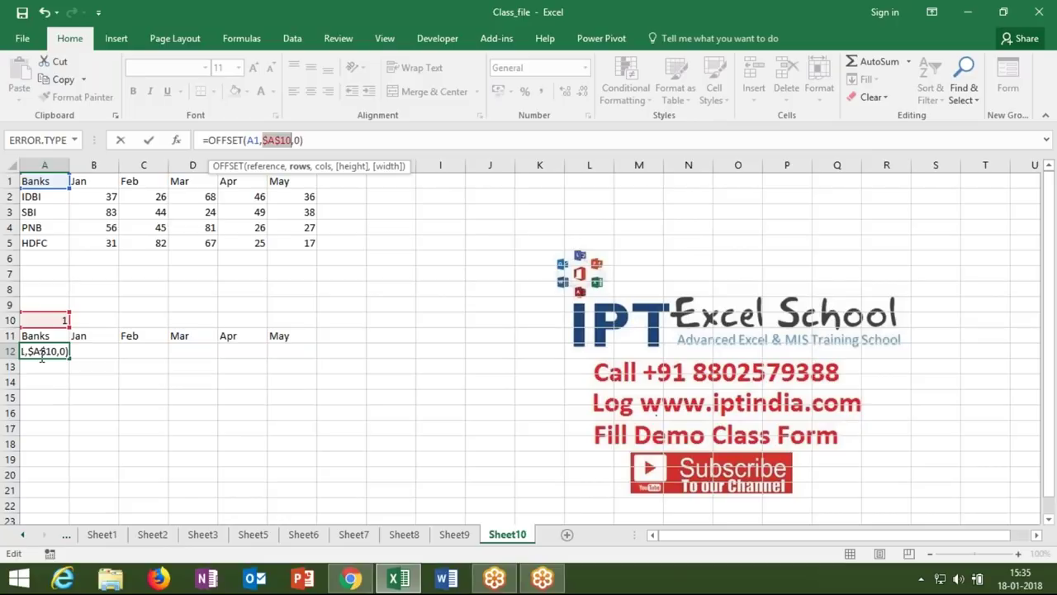
key("Return")
left_click(44, 351)
left_click_drag(69, 358, 297, 366)
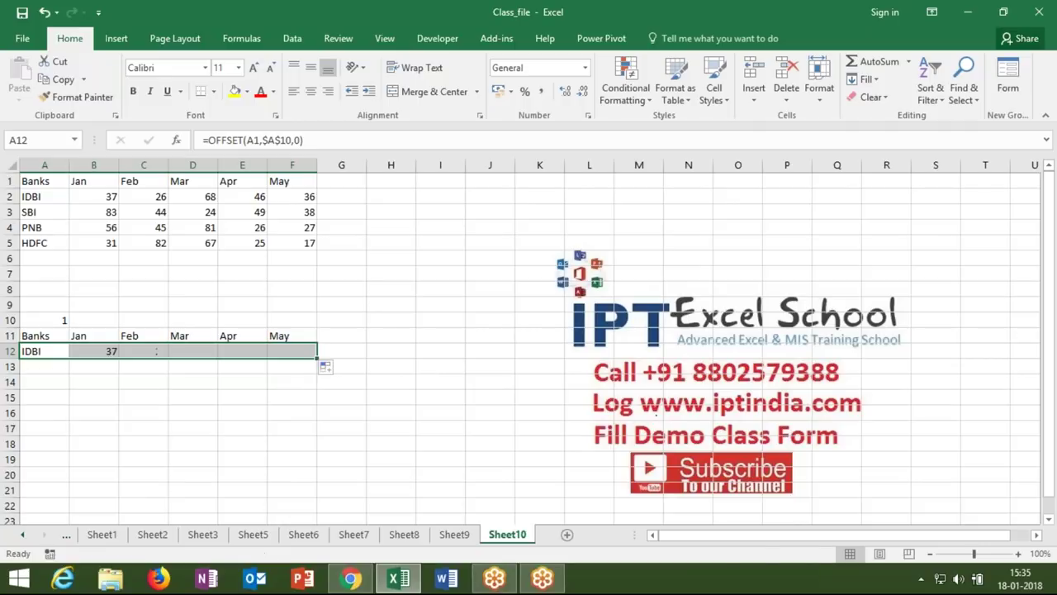
Change the bank number in A10 to 2 (SBI), then to 3 (PNB)
left_click(61, 321)
type("2")
key("Return")
left_click(61, 322)
type("3")
key("Return")
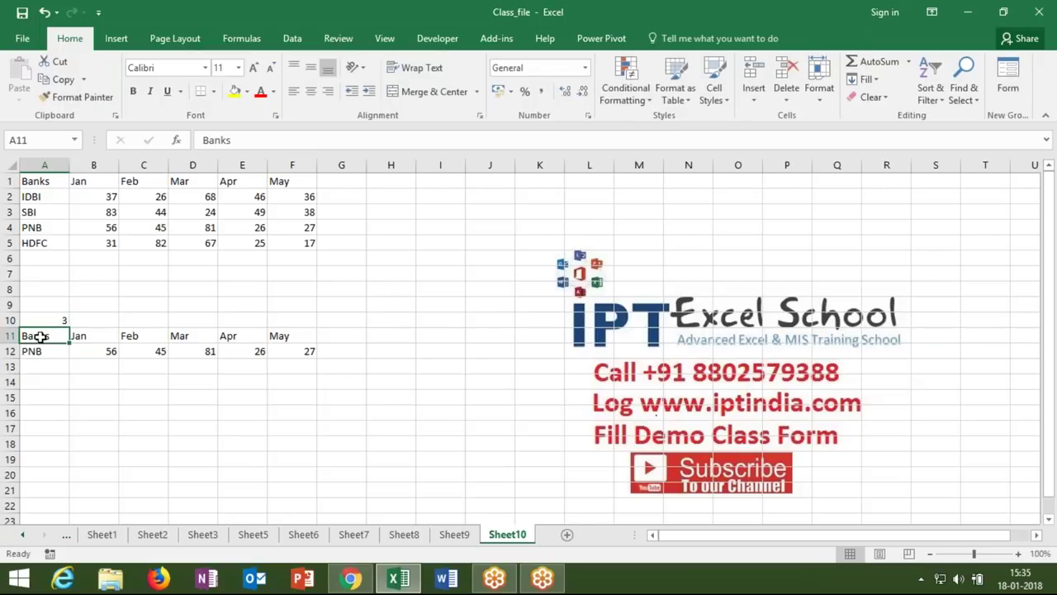
Insert a clustered column chart of A11:F12 for PNB and move it up and right
left_click_drag(37, 337, 300, 355)
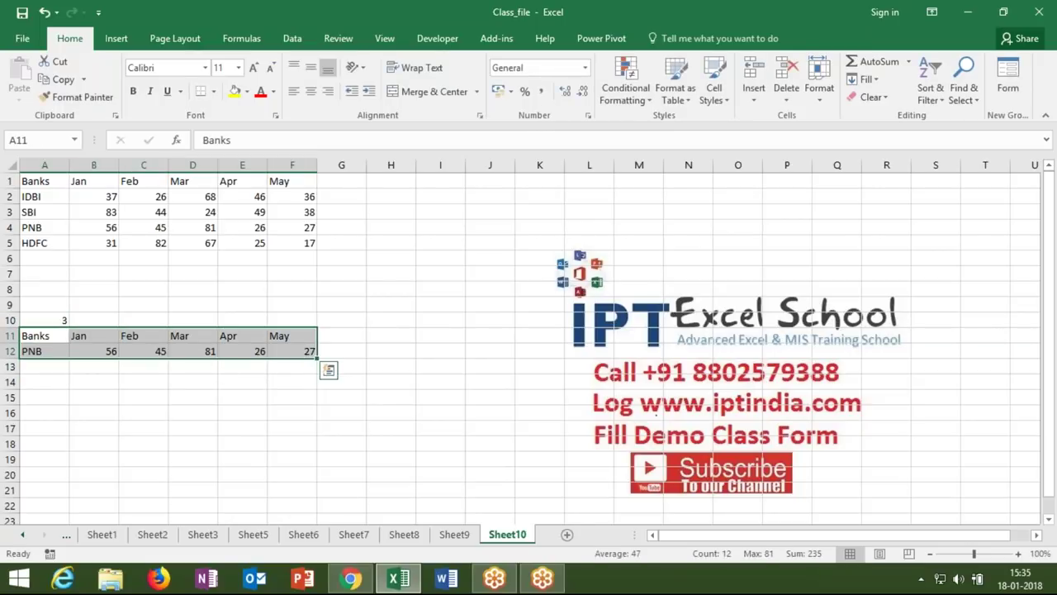
left_click(132, 41)
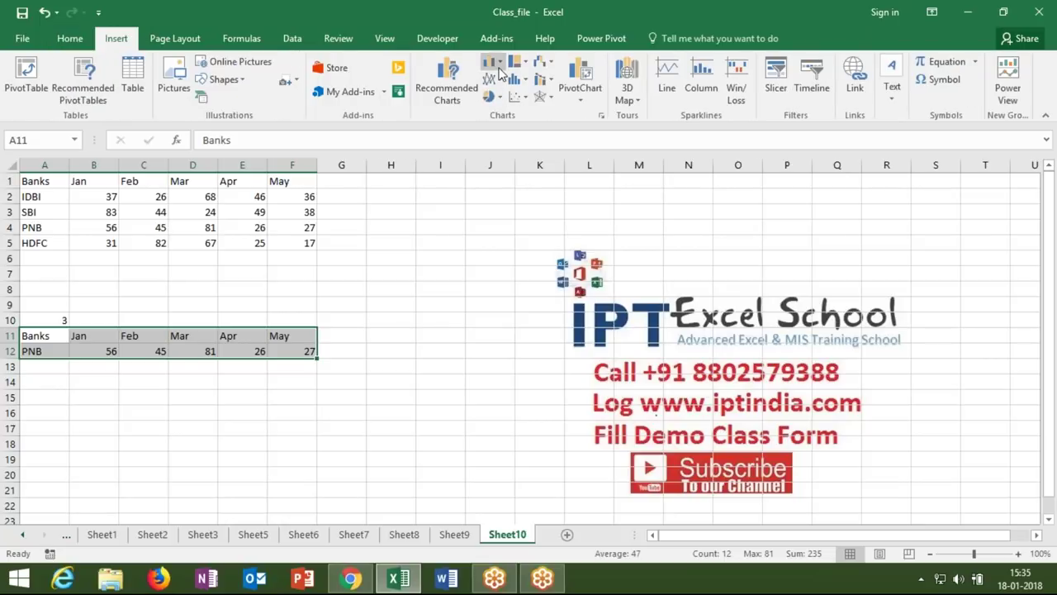
left_click(498, 68)
left_click(502, 147)
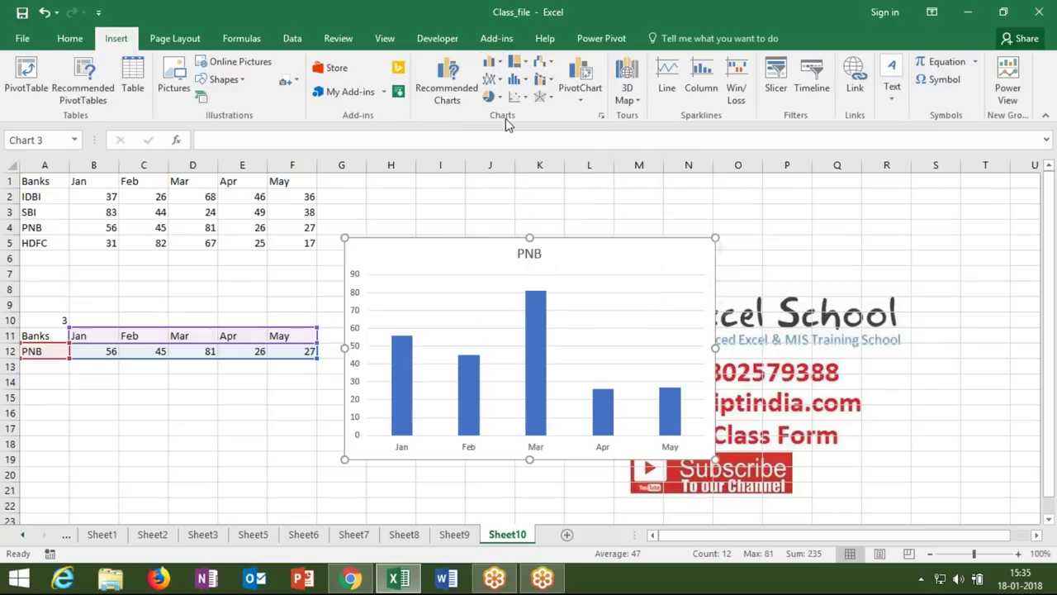
left_click_drag(453, 251, 476, 201)
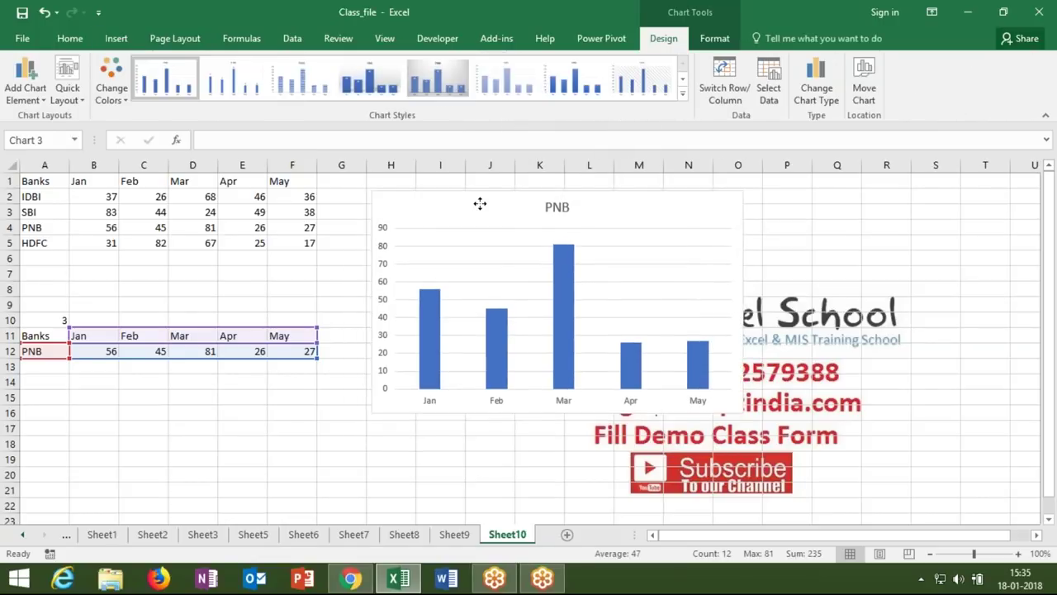
Test A10 with 1 (IDBI), then 2, leaving SBI's 83, 44, 24, 49, 38 charted
left_click(53, 316)
type("1")
key("Return")
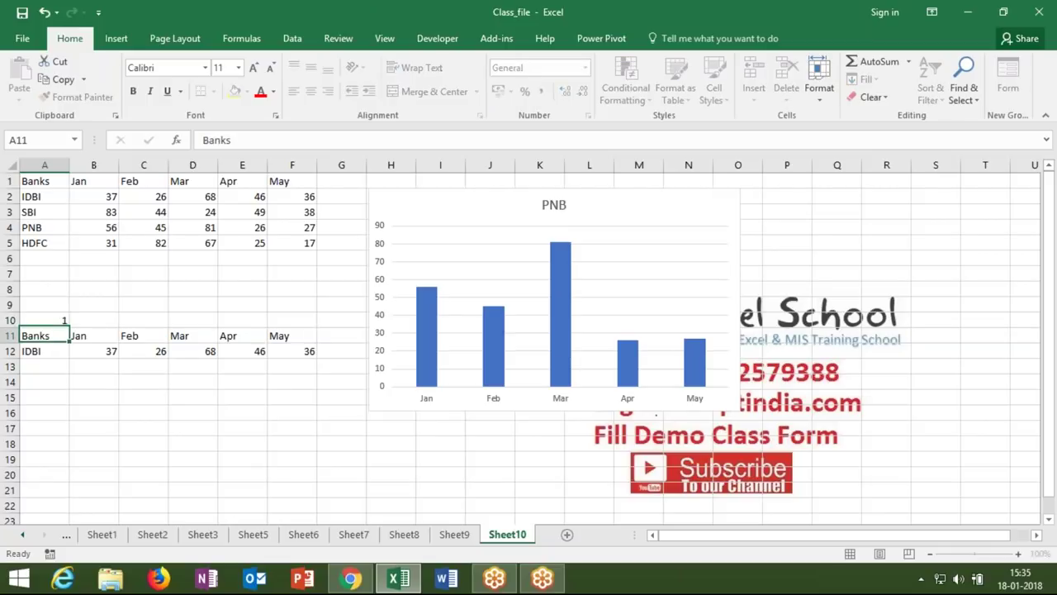
left_click(44, 319)
type("2")
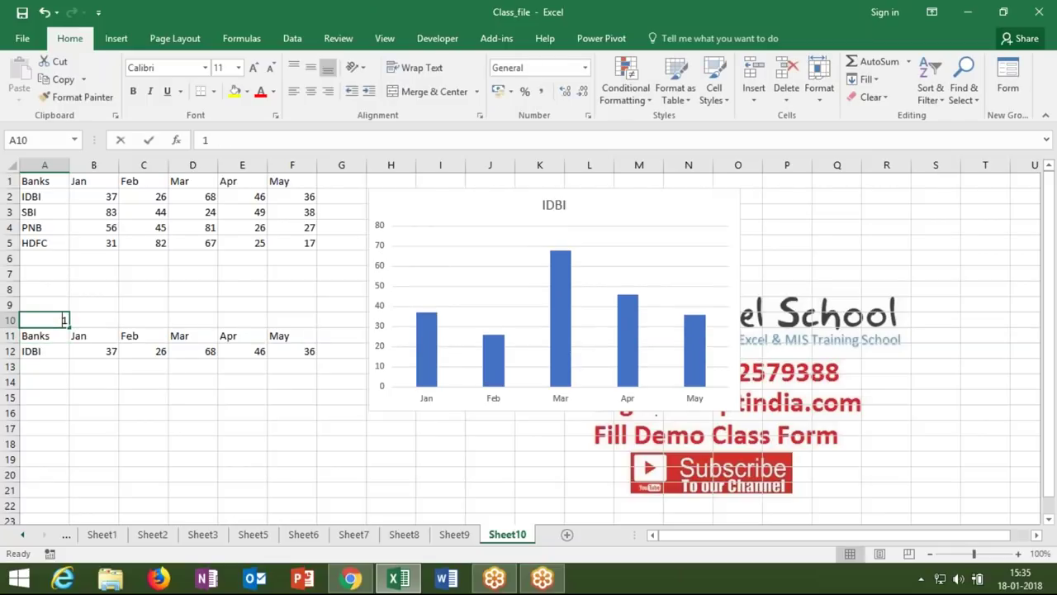
key("Return")
left_click(45, 320)
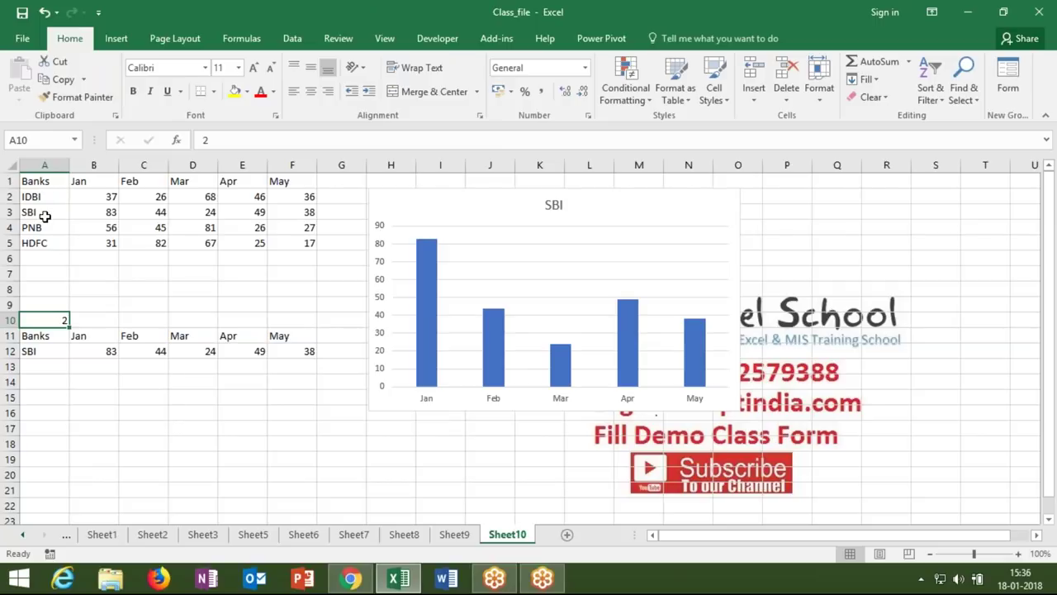
left_click(101, 319)
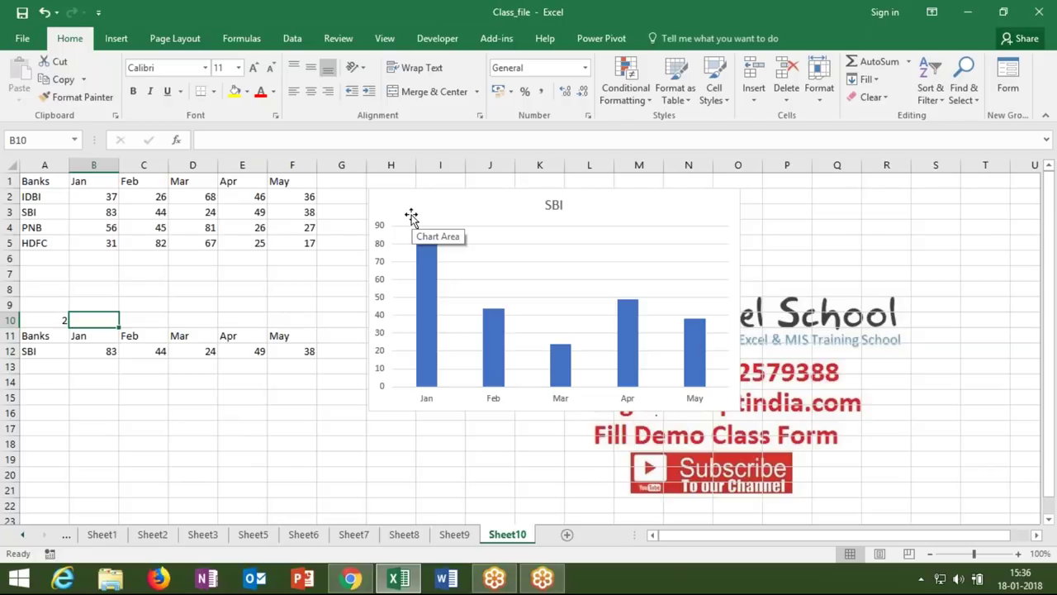
Show the Developer tab, confirming it is checked under Options > Customize Ribbon
left_click(442, 48)
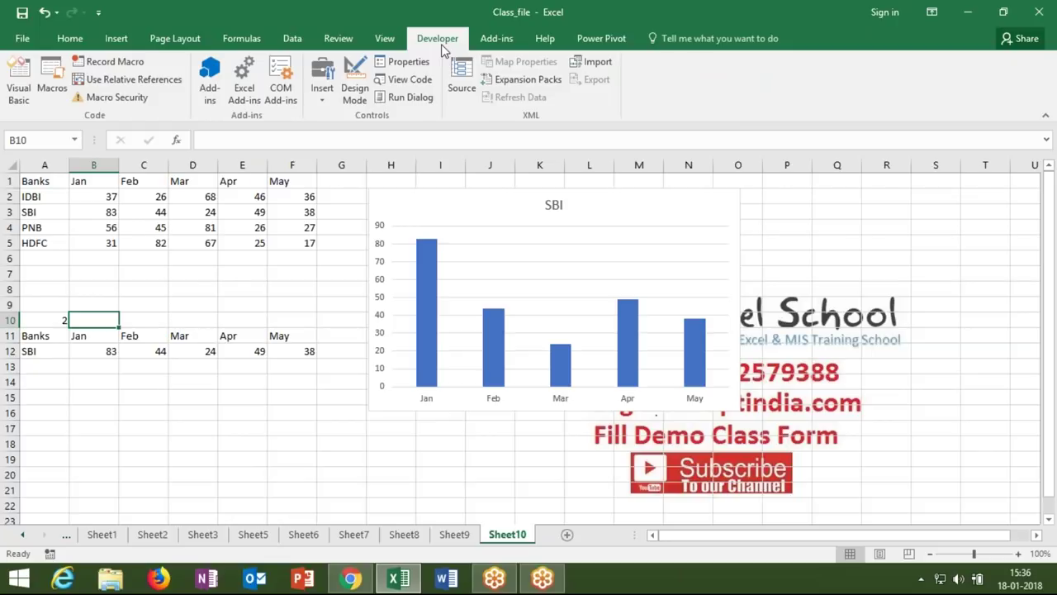
left_click(22, 41)
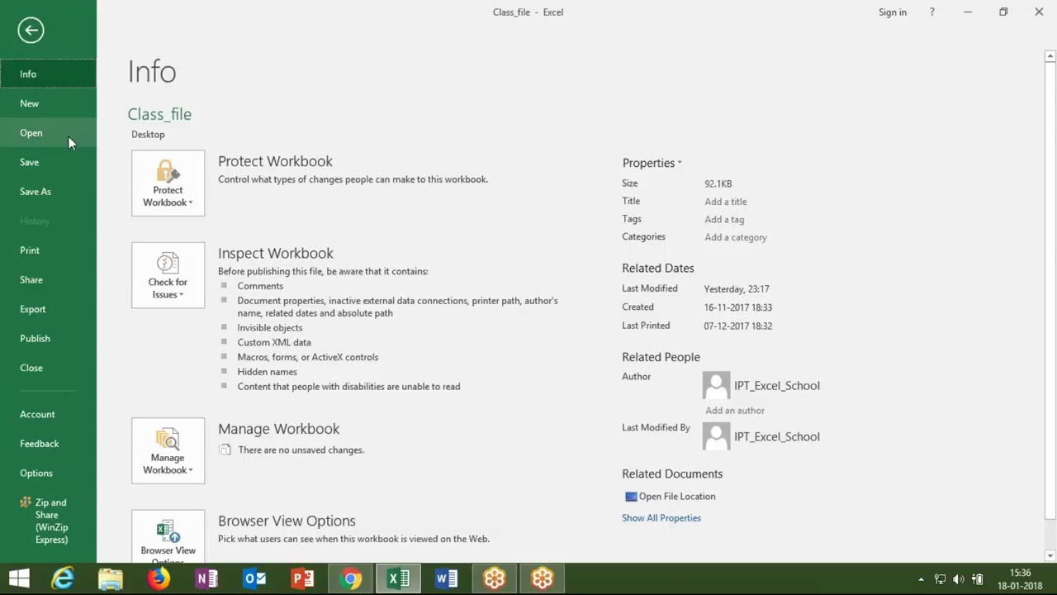
left_click(38, 473)
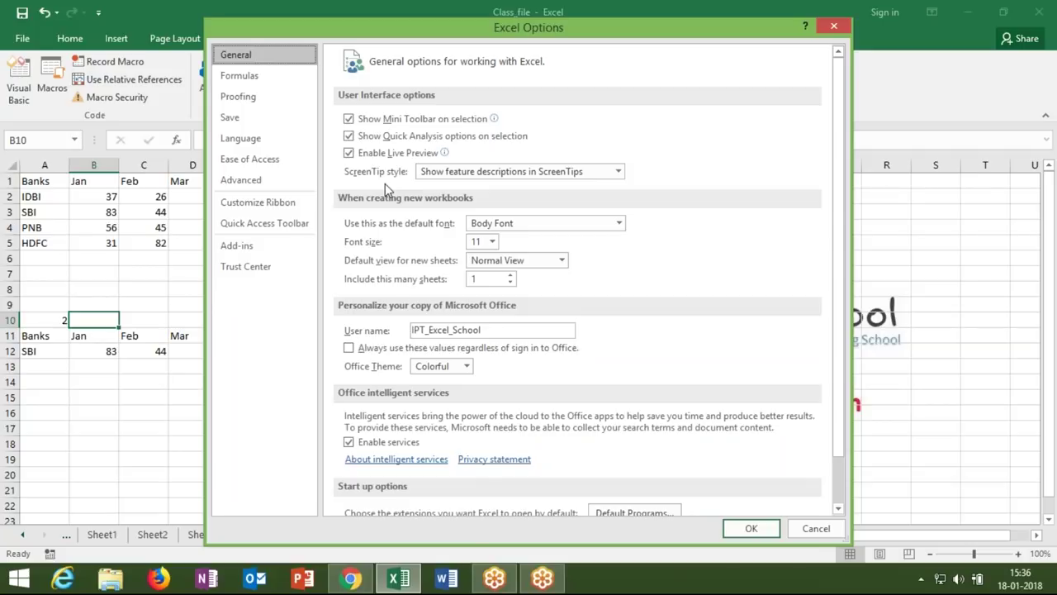
left_click(302, 201)
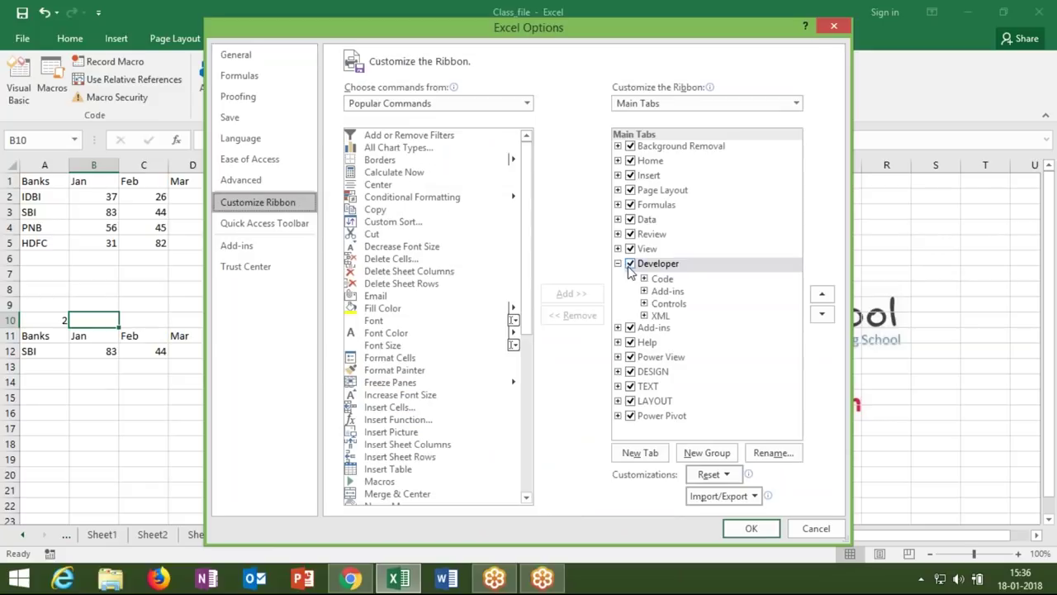
left_click(775, 529)
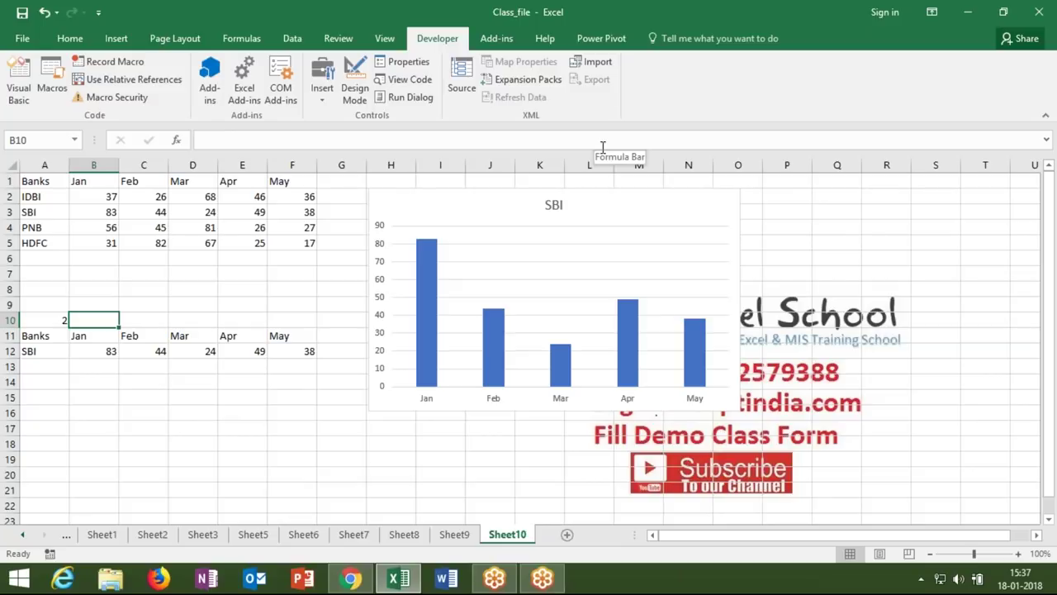
Draw a Combo Box form control over the chart's top-left corner
left_click(327, 98)
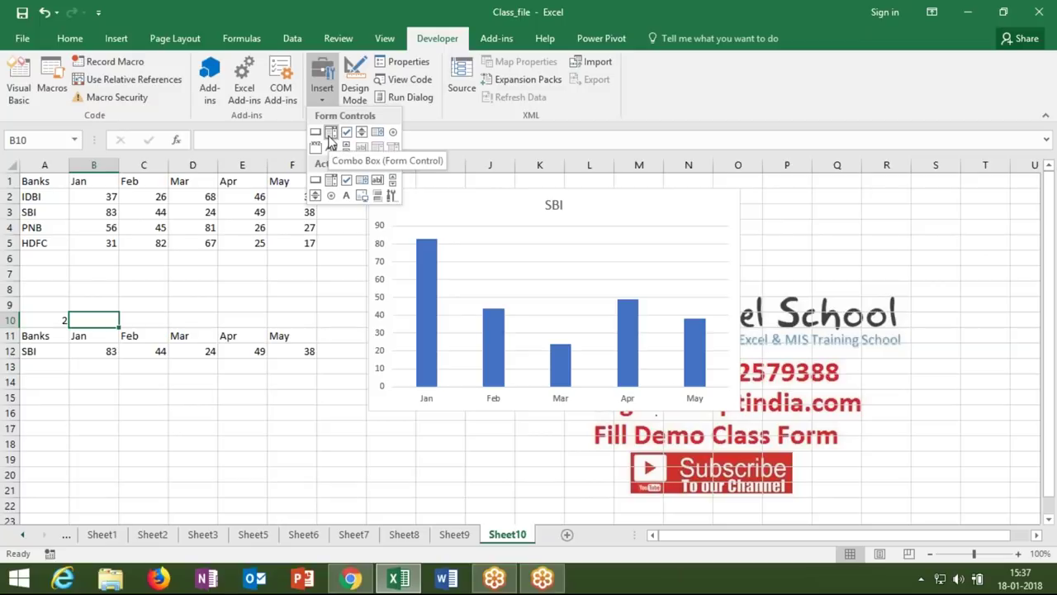
left_click(330, 135)
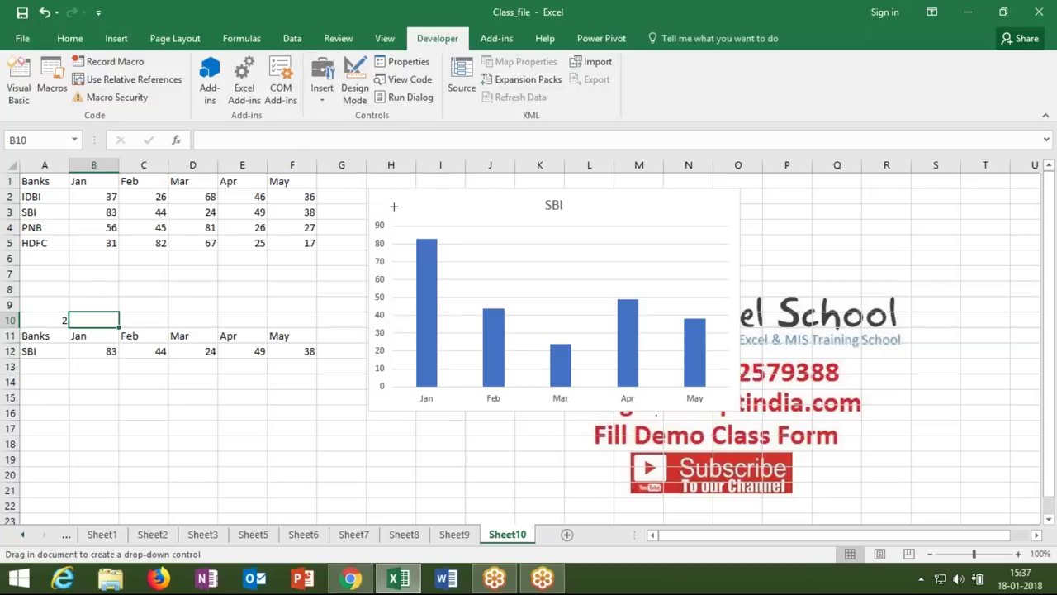
left_click_drag(385, 196, 524, 216)
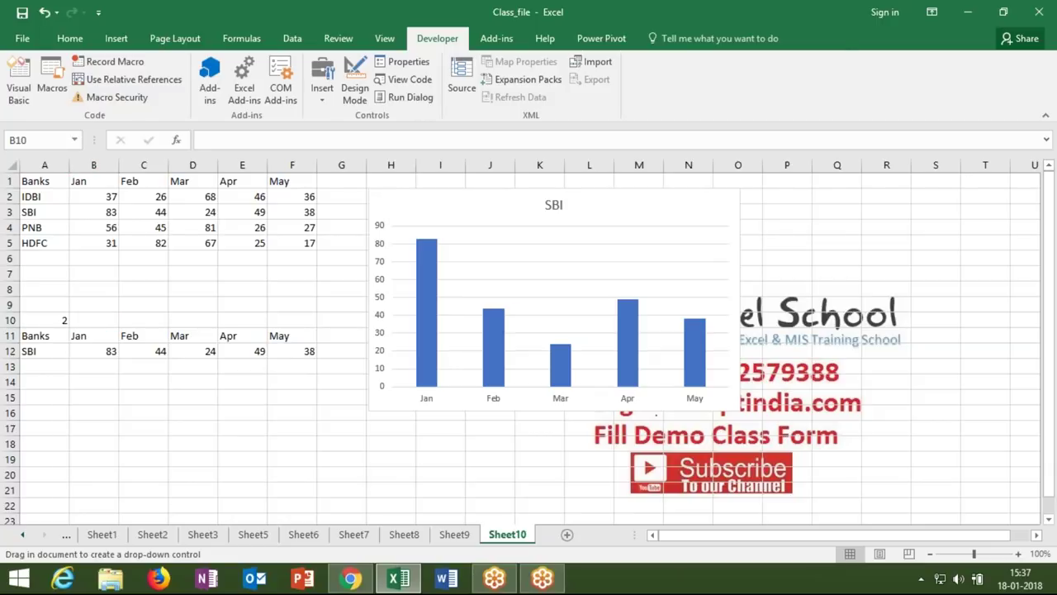
Reselect the combo box and bring up its context menu
right_click(501, 208)
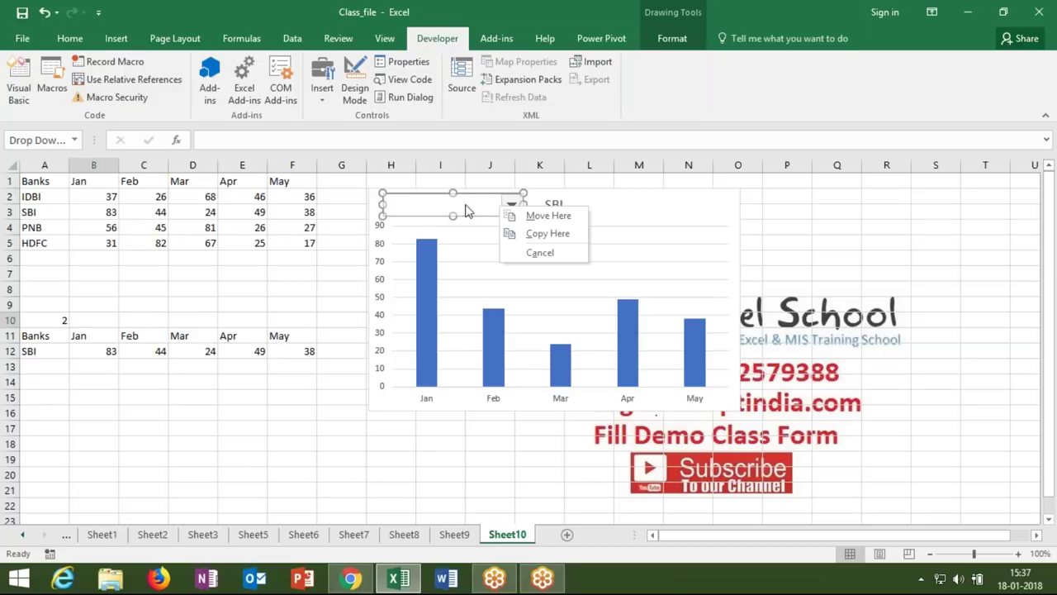
key("Escape")
right_click(447, 218)
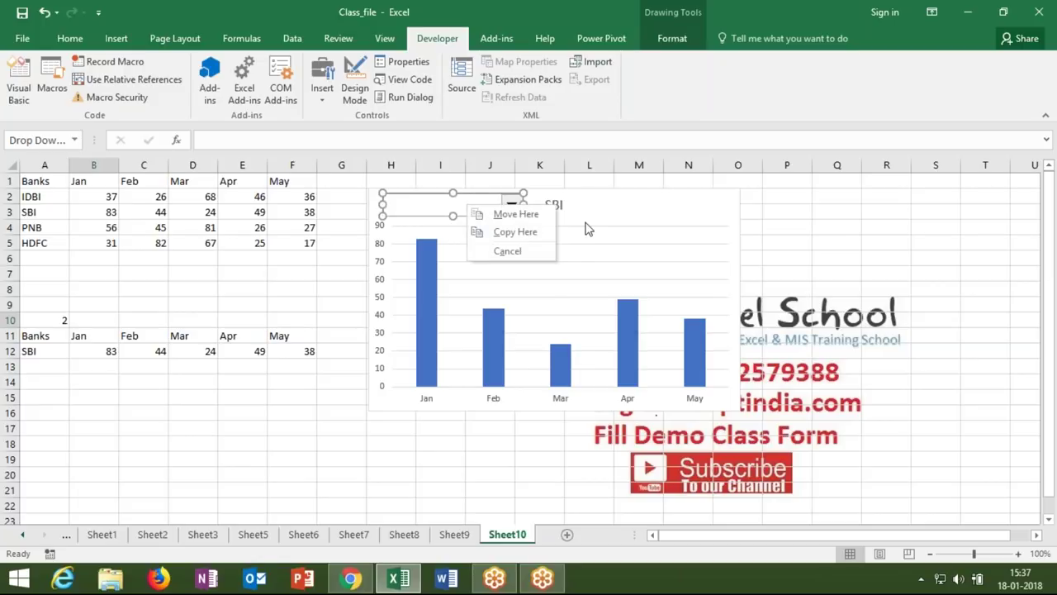
key("Escape")
left_click(484, 210)
right_click(484, 208)
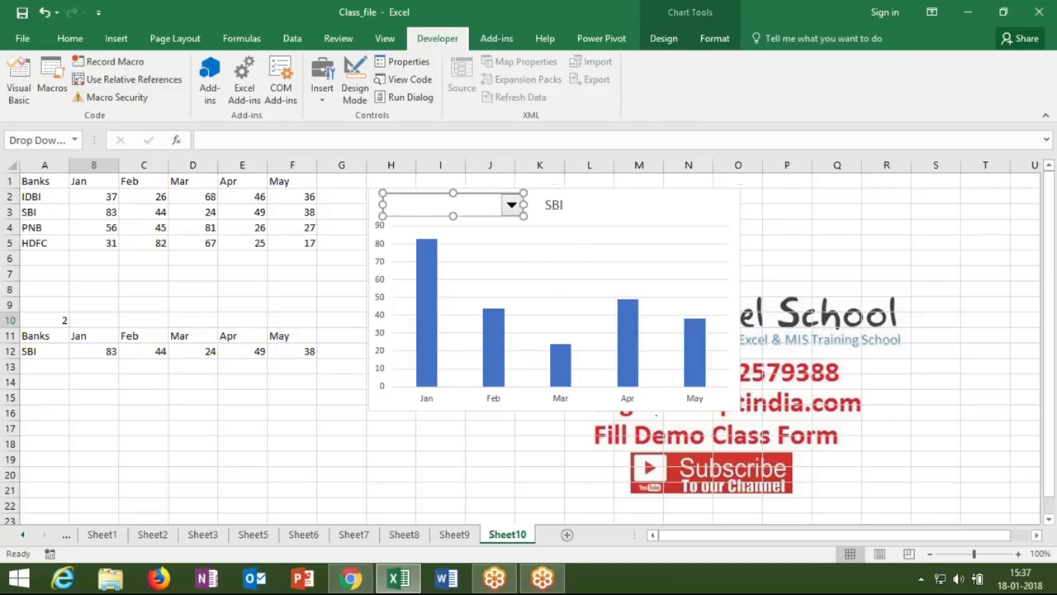
In Format Control, set input range $A$2:$A$5, cell link $A$10, and 3-D shading
left_click(536, 330)
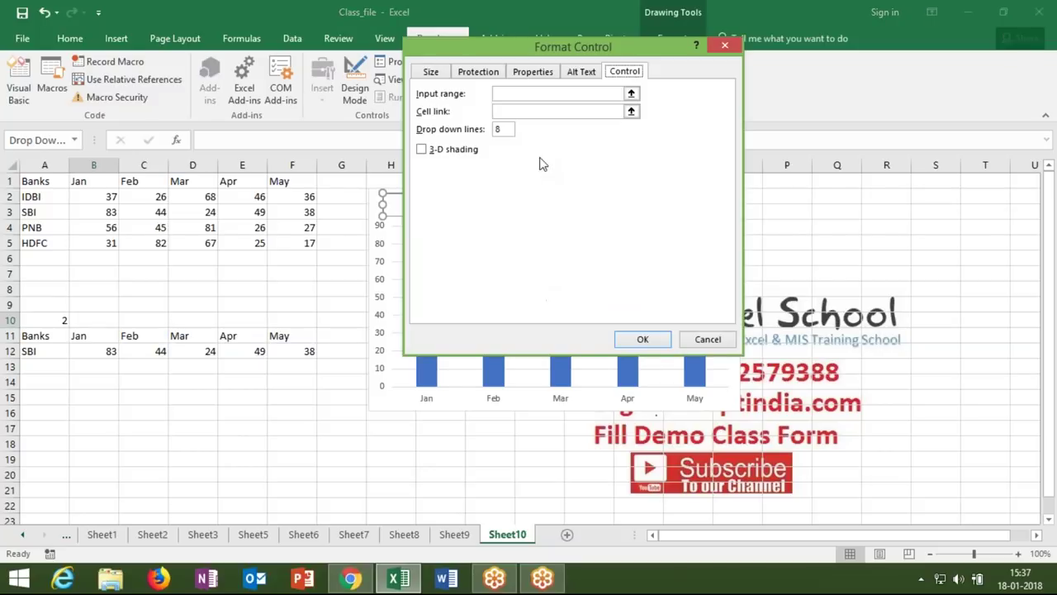
left_click(45, 192)
left_click_drag(45, 190, 40, 238)
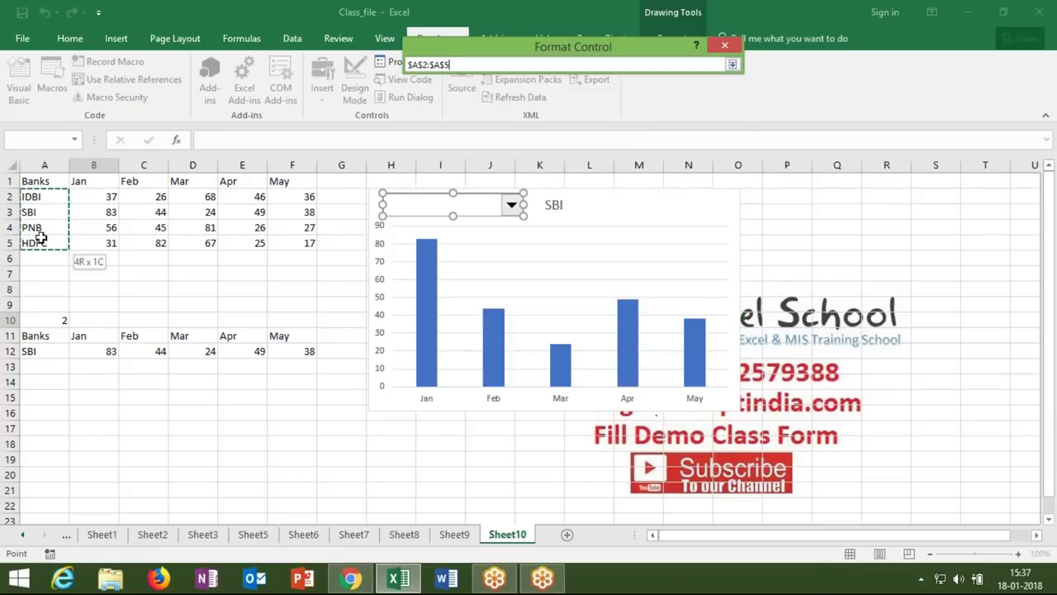
left_click(496, 112)
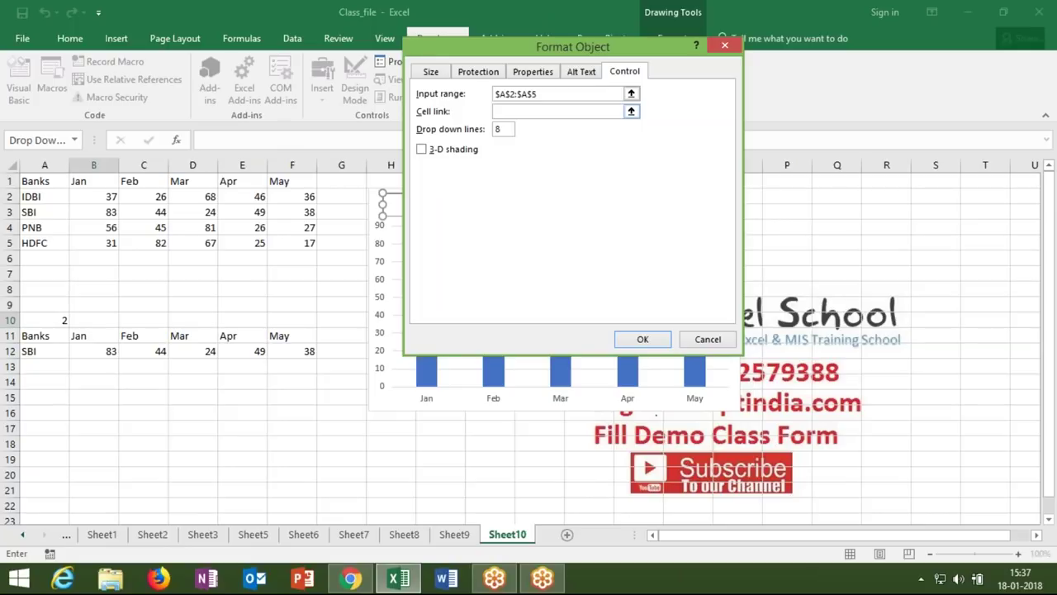
left_click(50, 319)
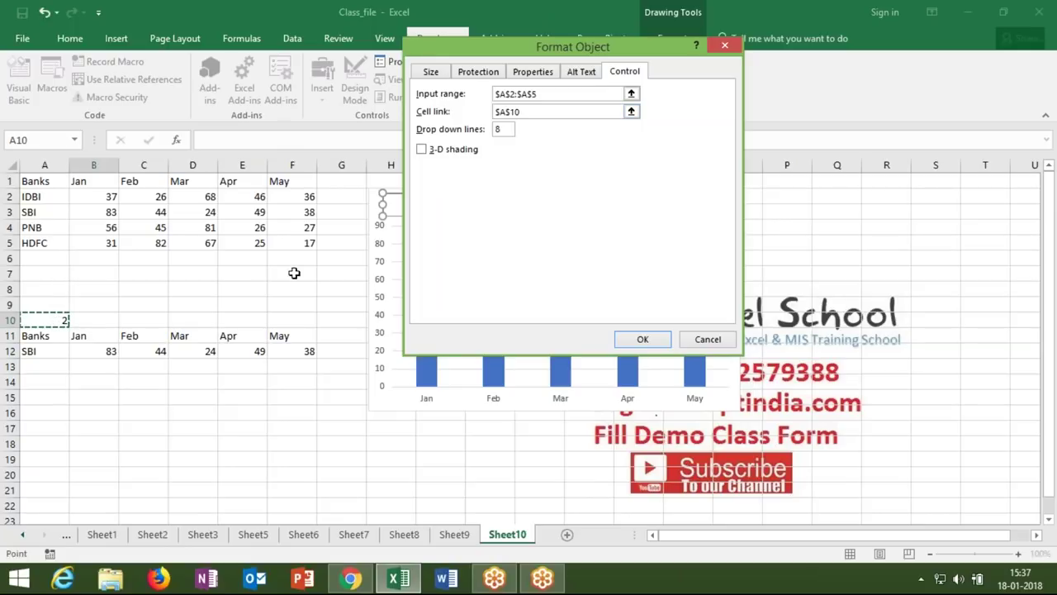
left_click(422, 149)
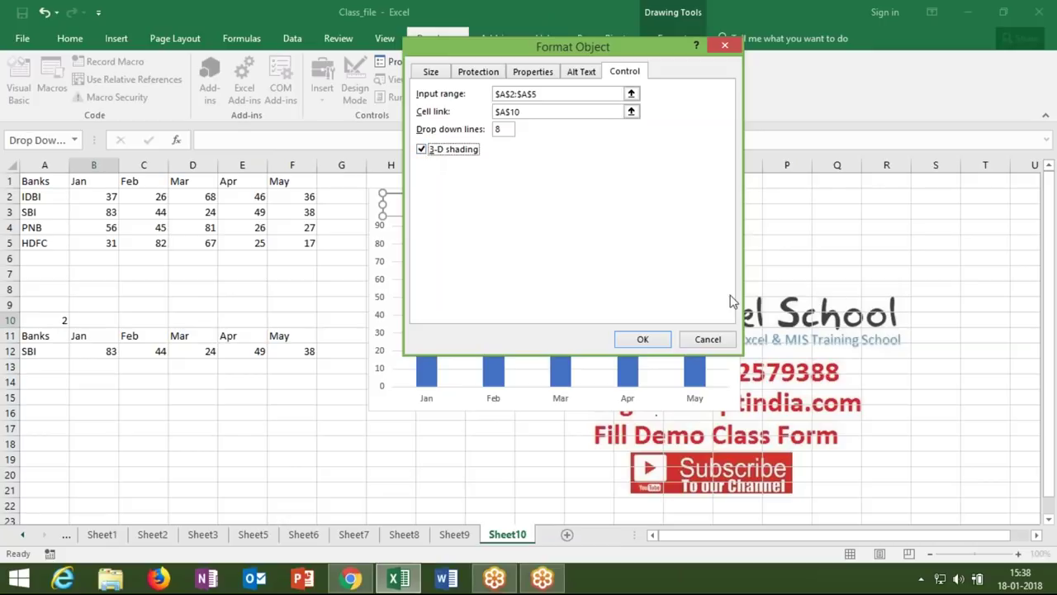
Apply the combo box settings and pick IDBI from it, setting A10 to 1
left_click(643, 340)
left_click(293, 286)
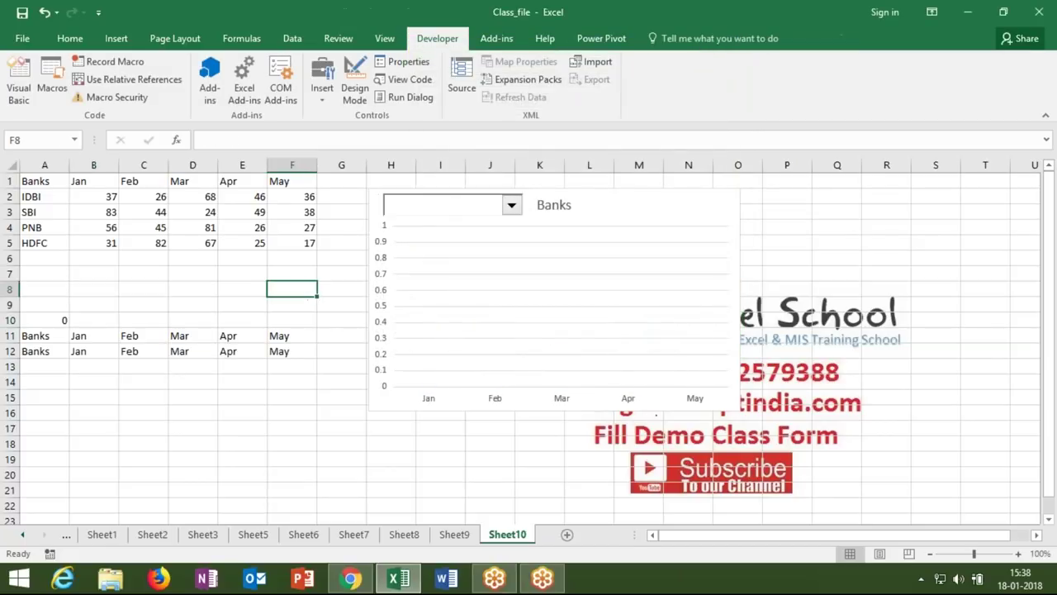
left_click(497, 208)
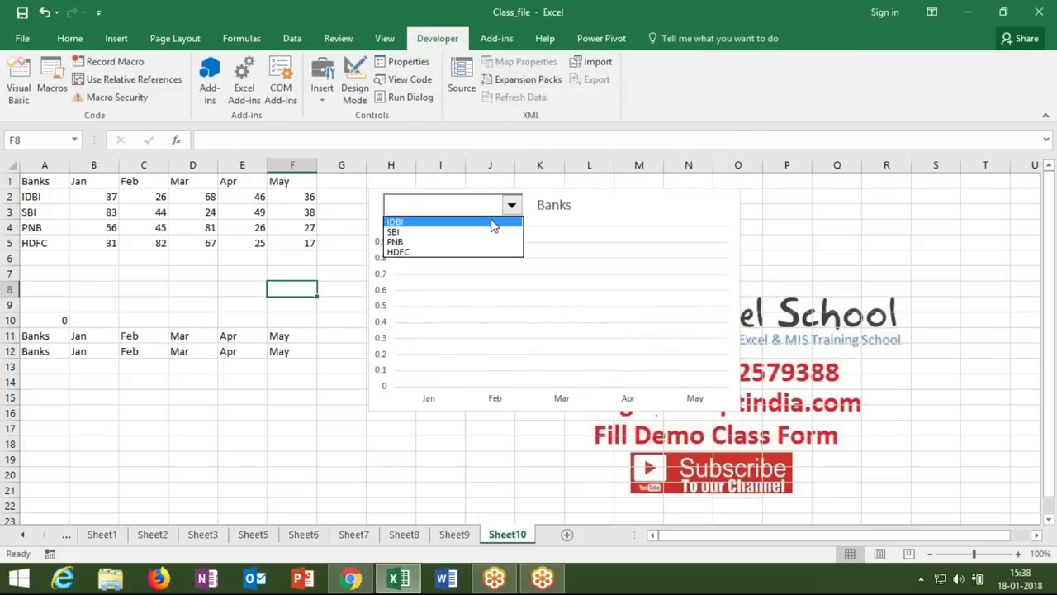
left_click(491, 223)
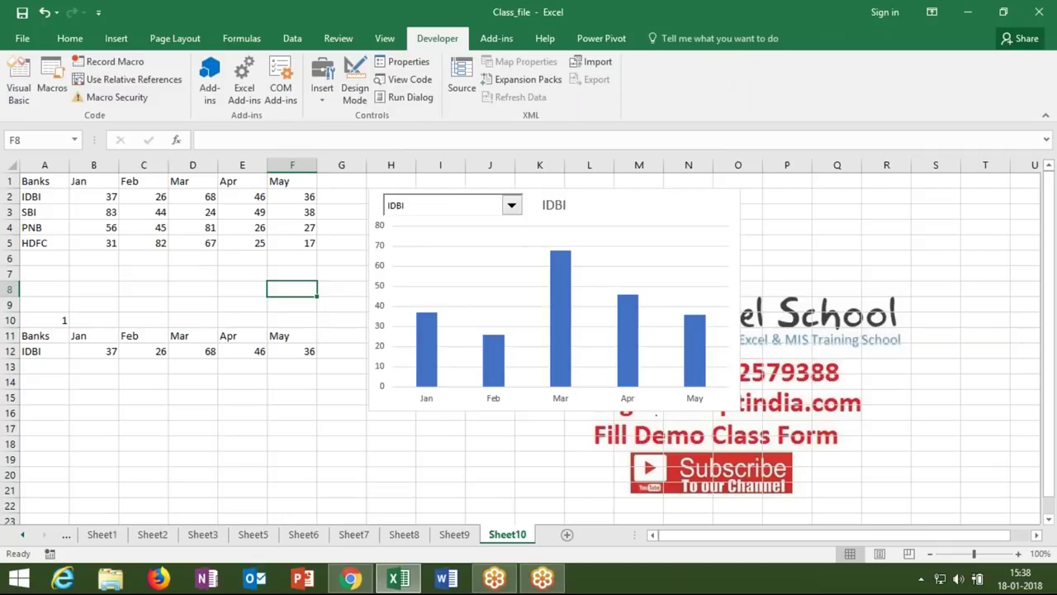
Reopen the combo box's Format Control settings to review them
right_click(483, 212)
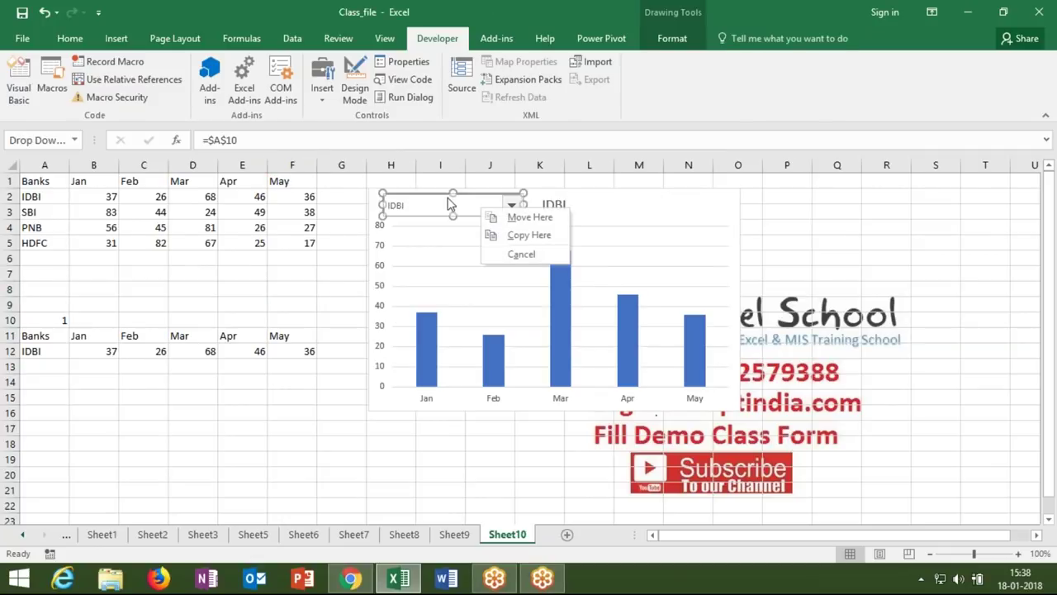
key("Escape")
left_click(599, 217)
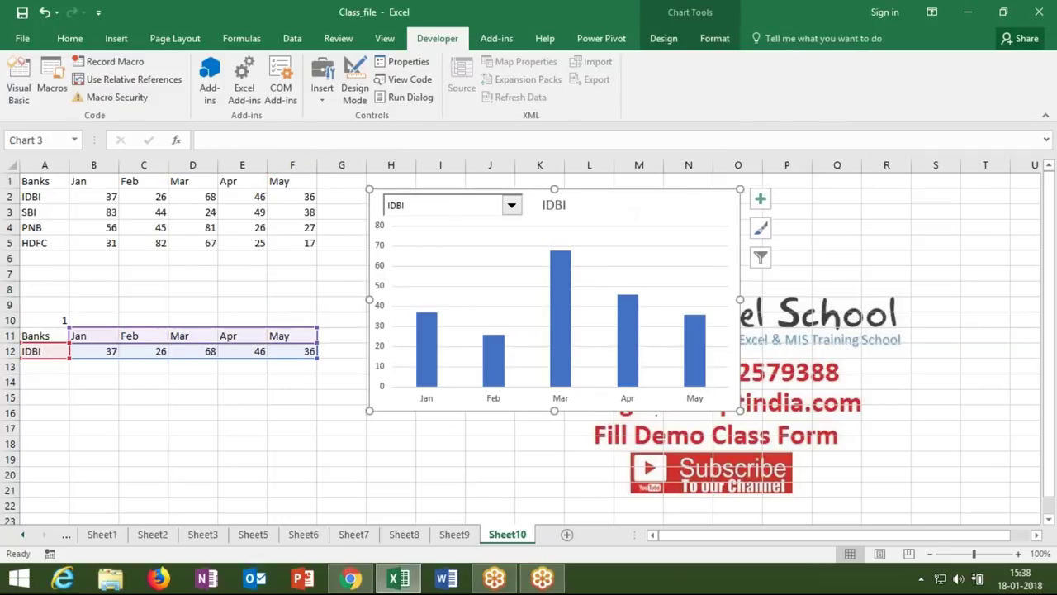
left_click(500, 210, "ctrl")
right_click(498, 208)
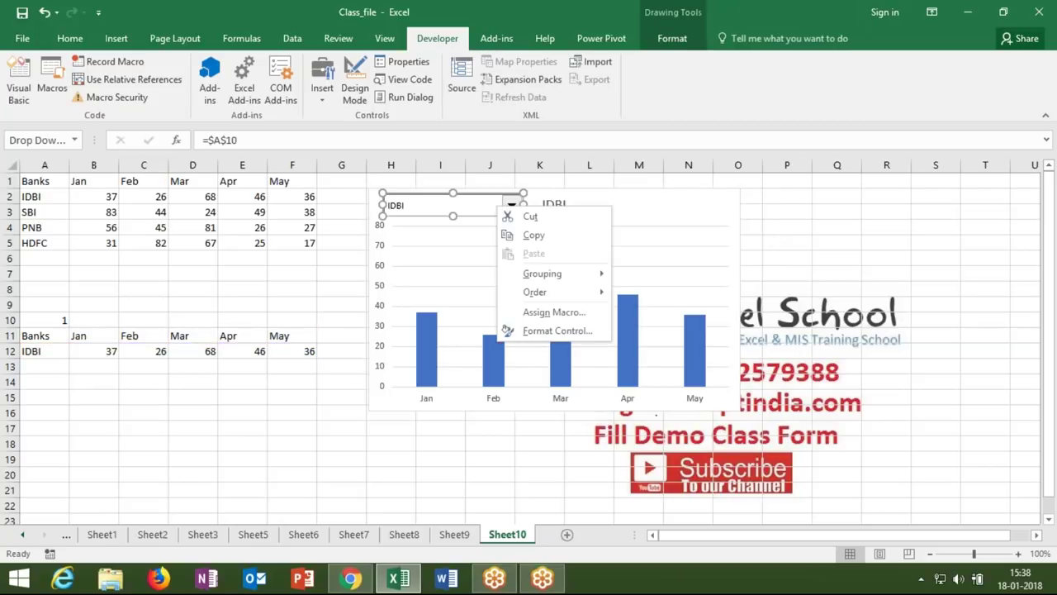
left_click(554, 331)
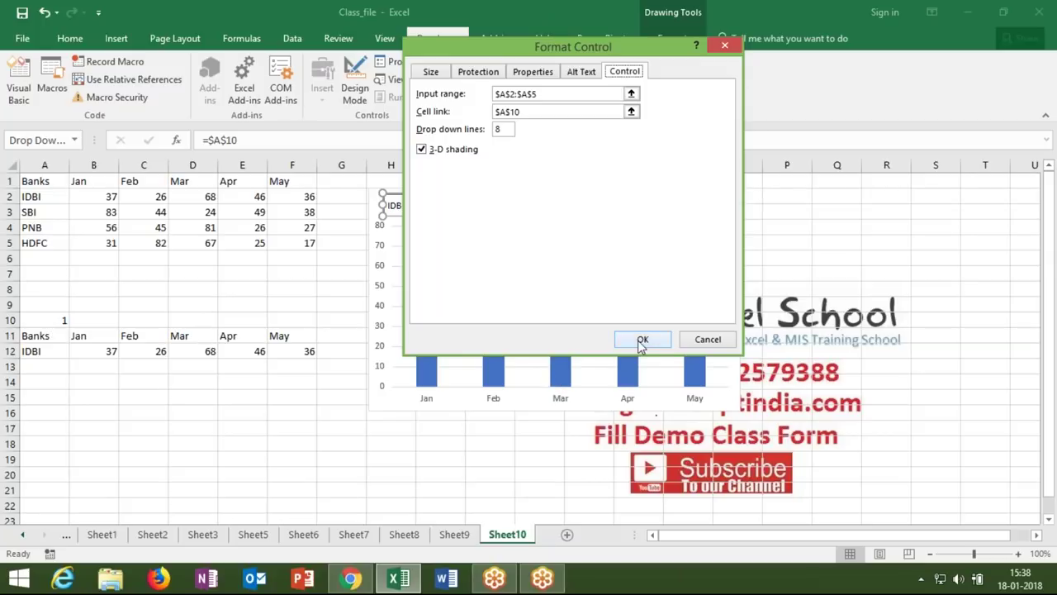
Confirm the drop-down's A10 link, then test it with SBI, PNB, HDFC, IDBI and SBI
left_click(641, 340)
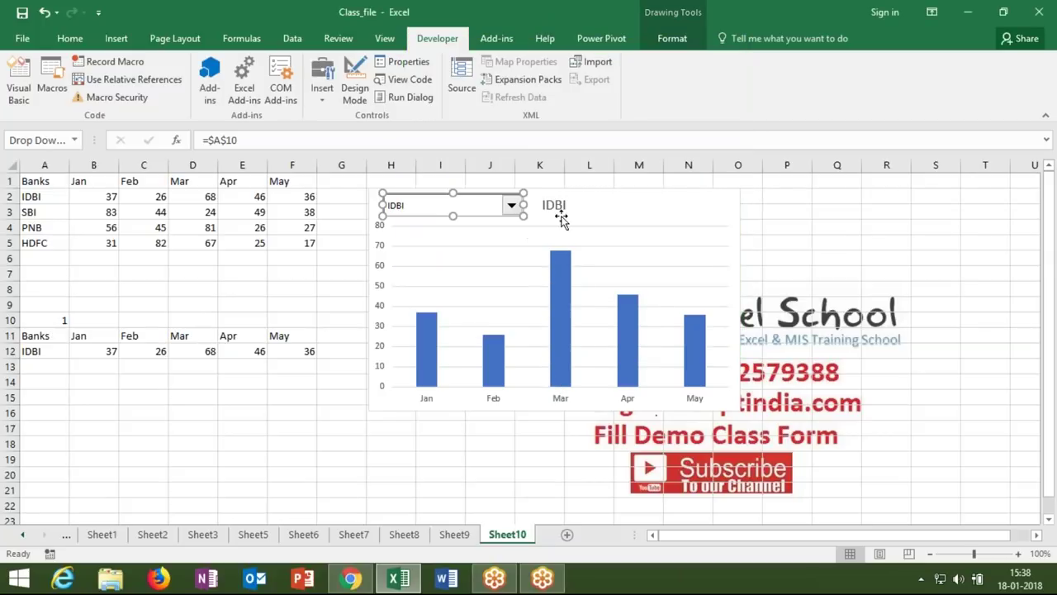
left_click(526, 212)
left_click(512, 205)
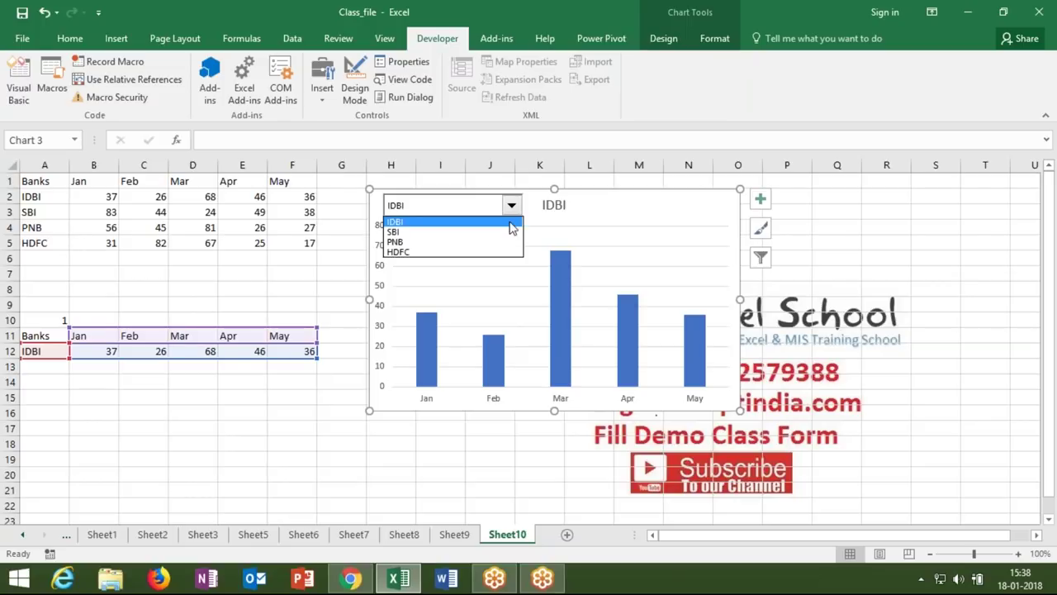
left_click(514, 229)
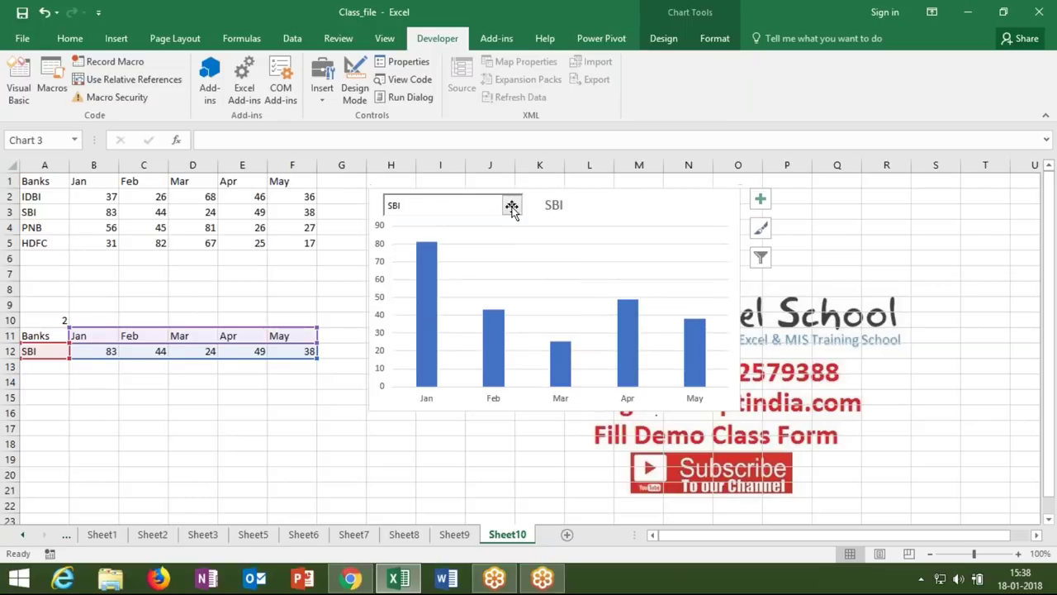
left_click(512, 205)
left_click(510, 242)
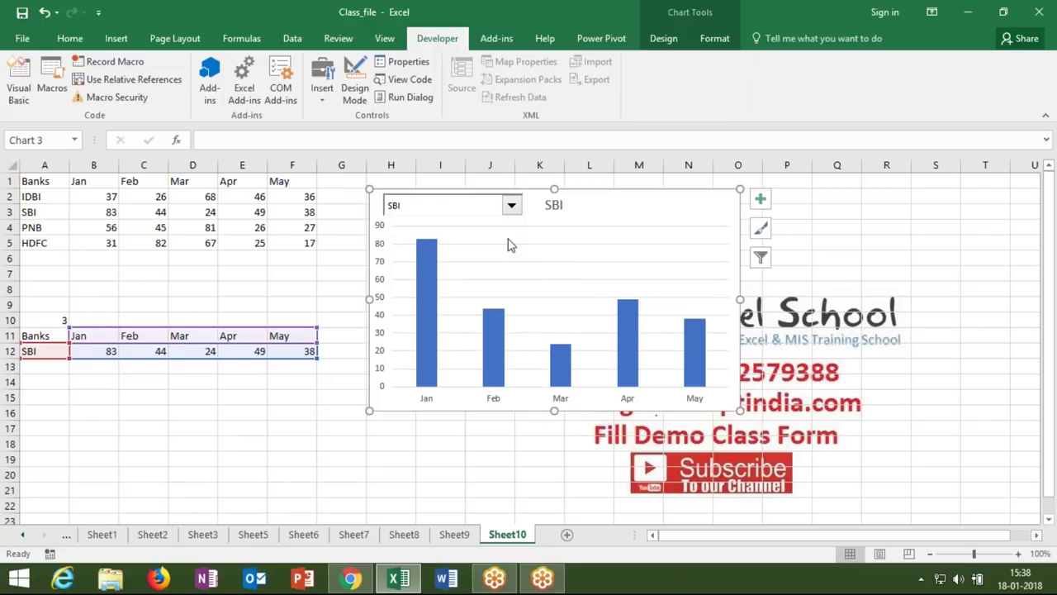
left_click(512, 205)
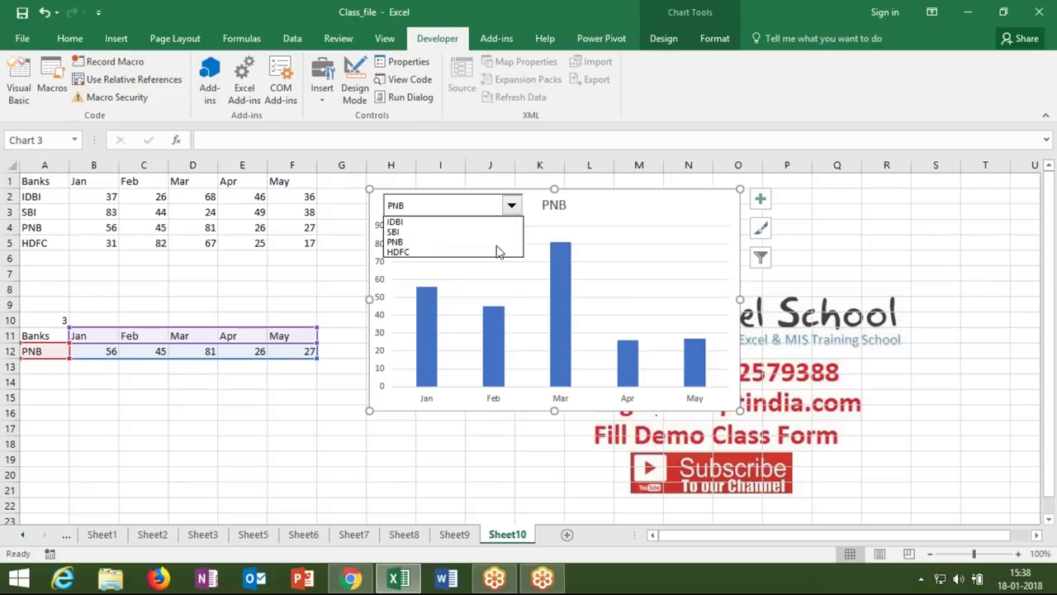
left_click(501, 253)
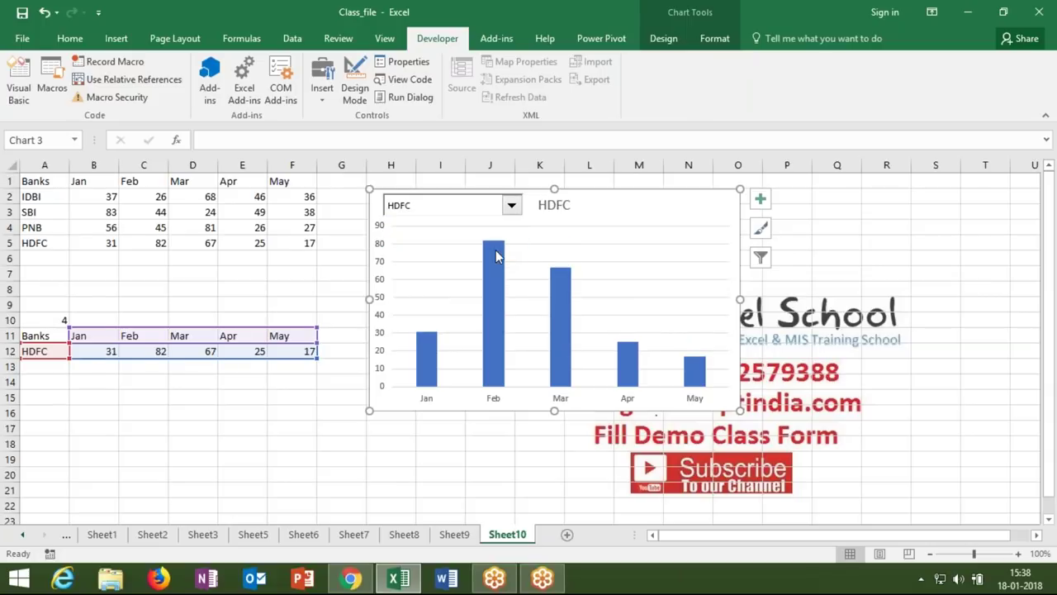
left_click(512, 206)
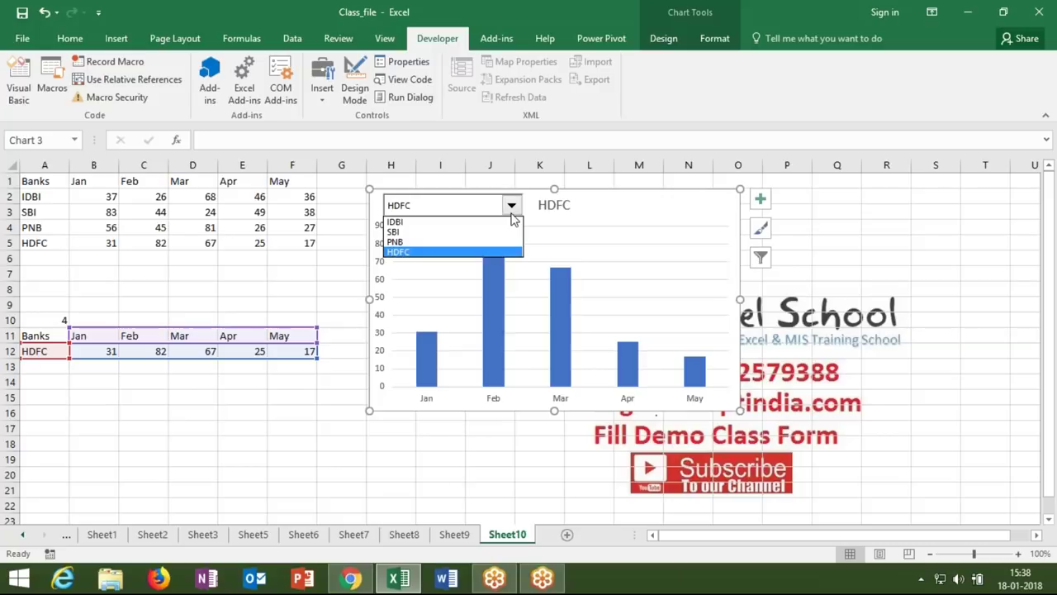
left_click(463, 219)
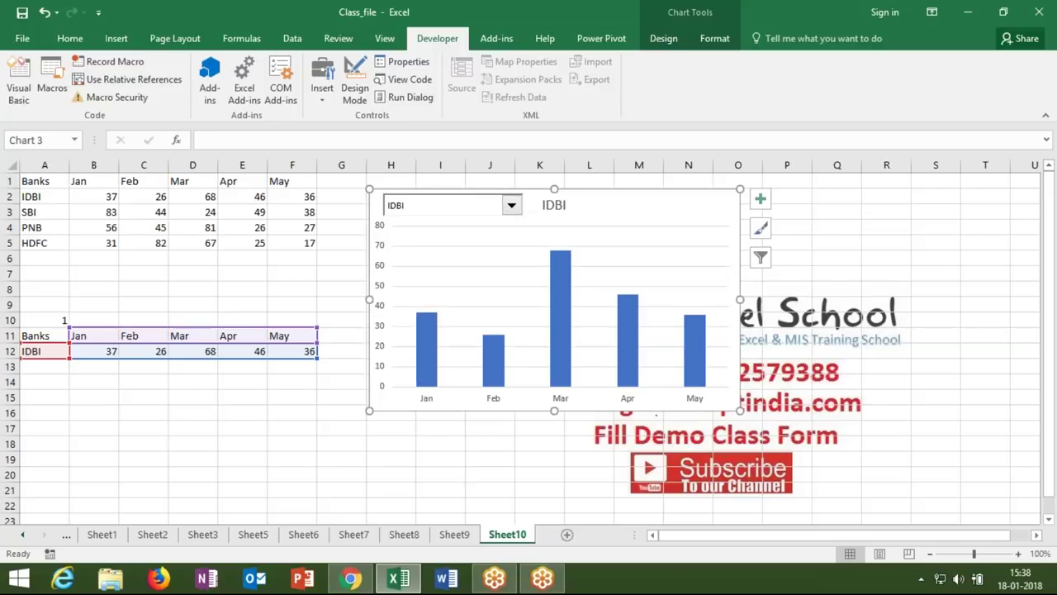
left_click(511, 206)
left_click(501, 232)
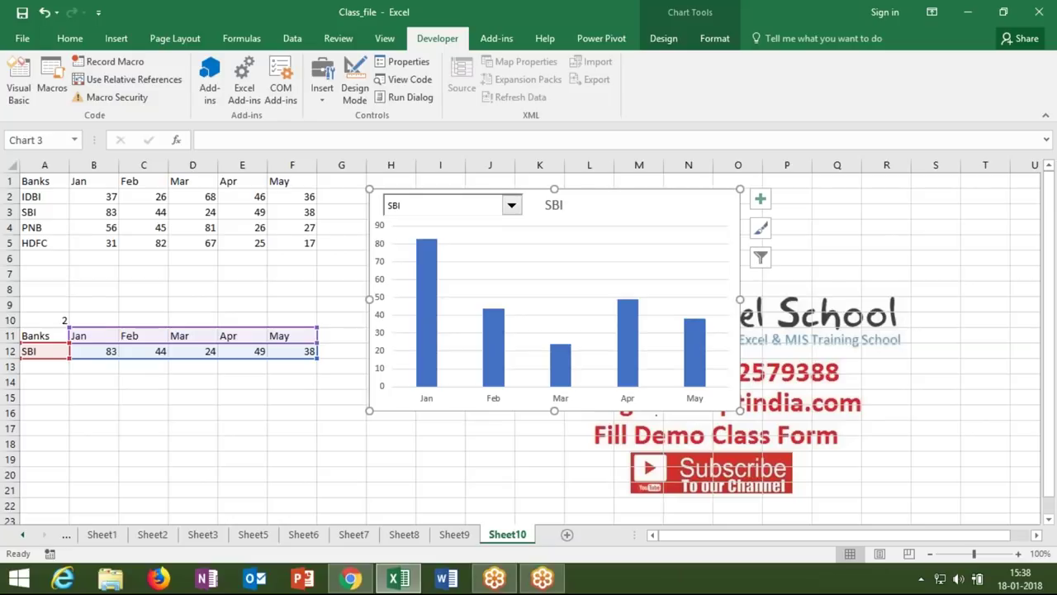
Select the chart and bring up the Developer form controls list
left_click(727, 244)
left_click(701, 240)
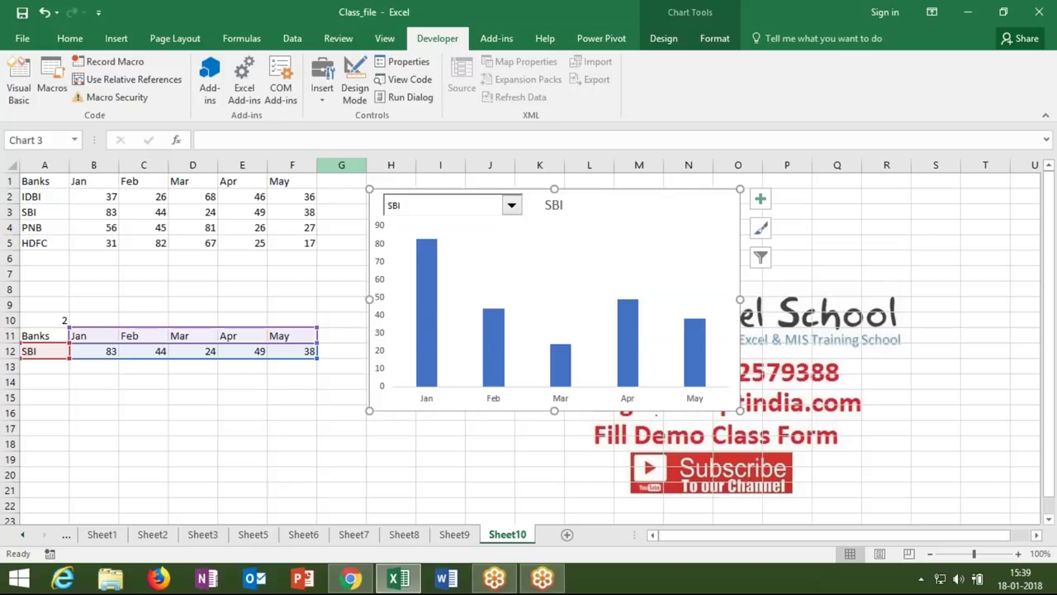
left_click(323, 101)
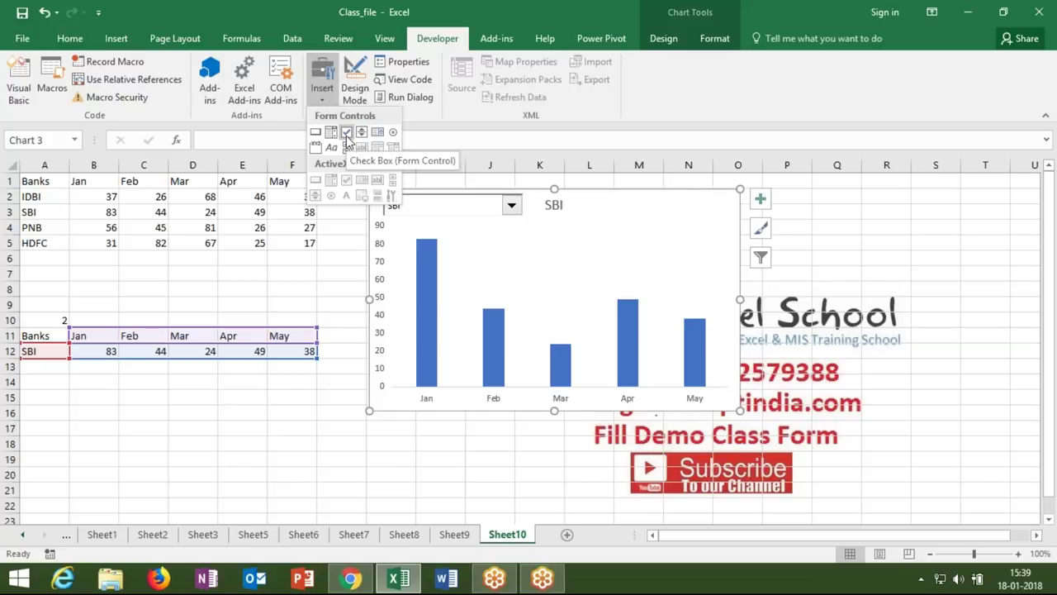
Draw a check box beside the chart title, with 3-D shading, linked to $B$10
left_click(346, 134)
left_click_drag(588, 200, 671, 216)
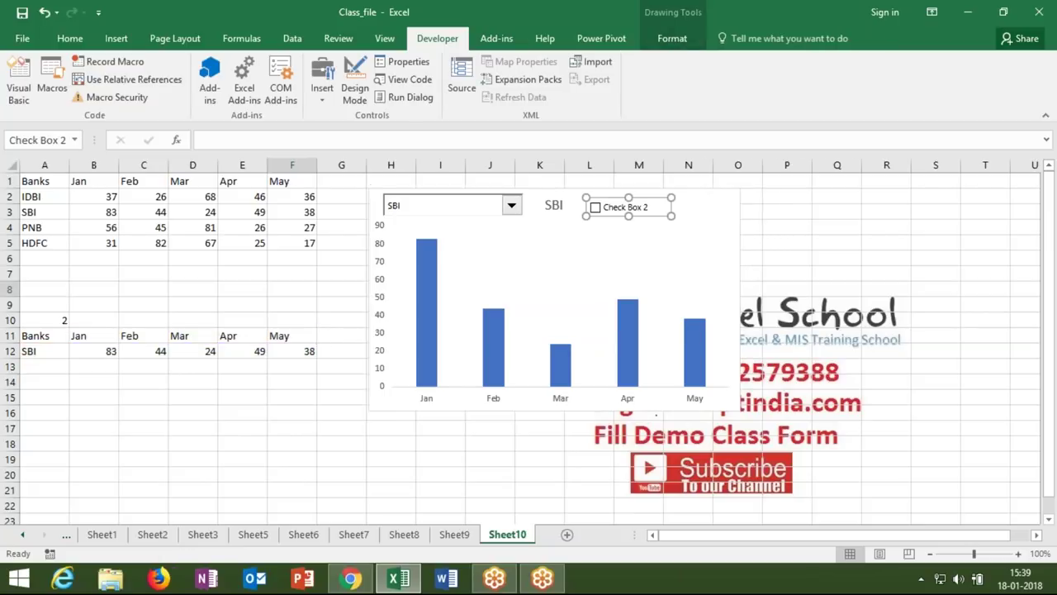
right_click(609, 205)
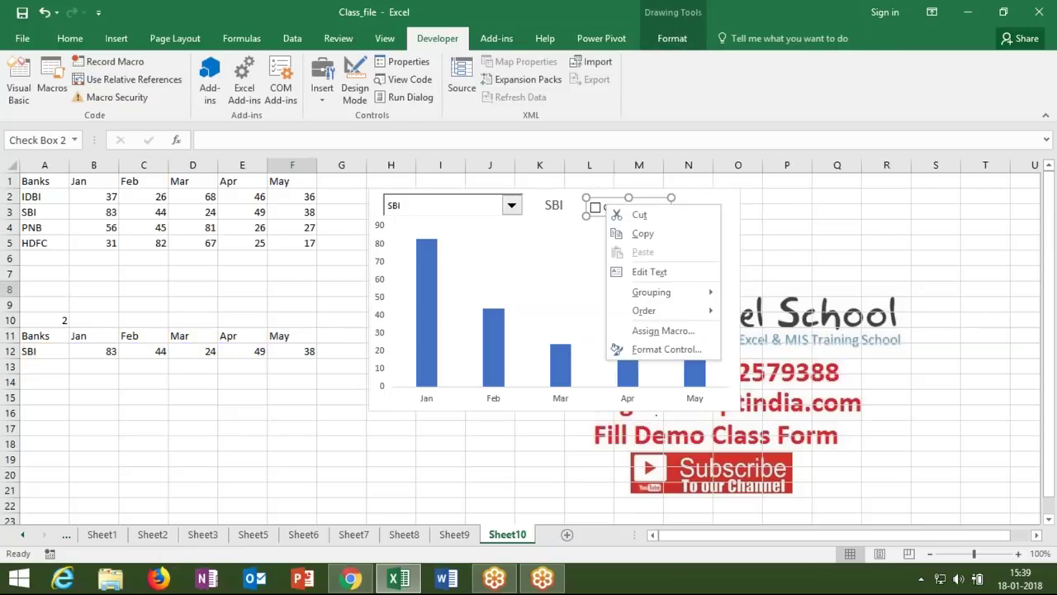
left_click(649, 348)
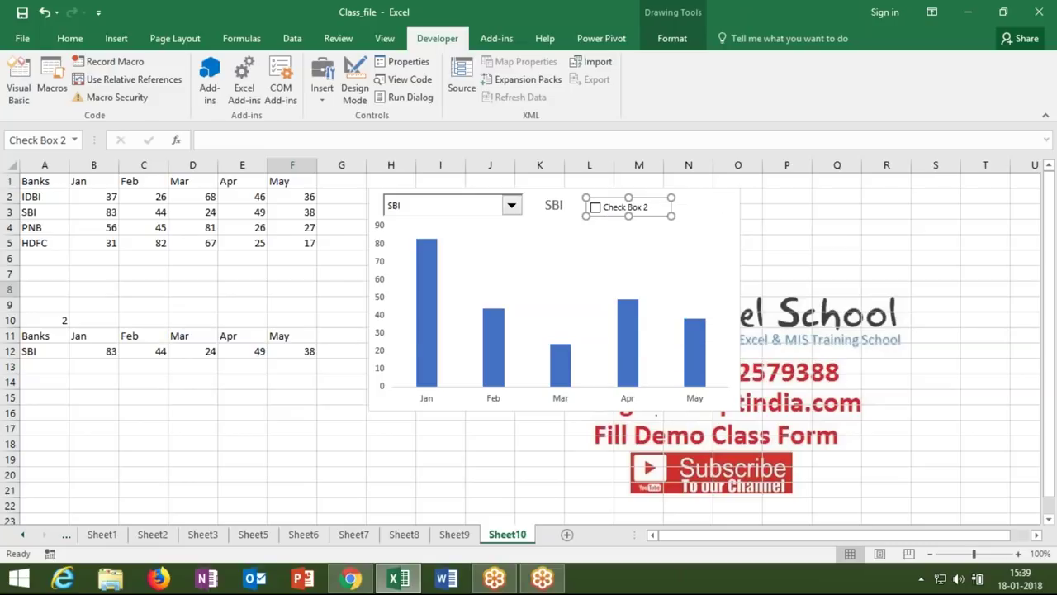
left_click(427, 206)
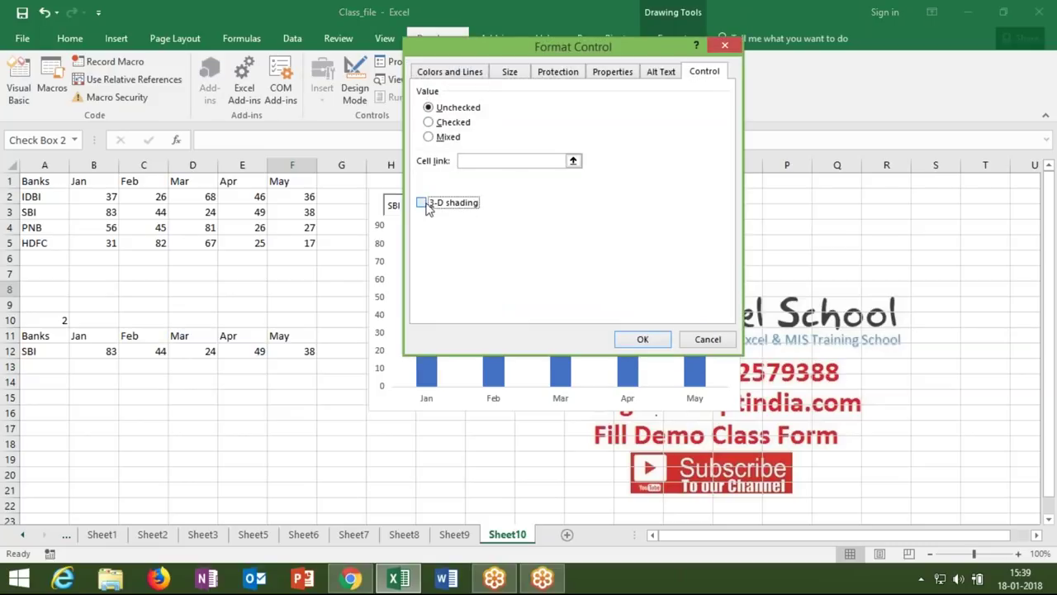
left_click(462, 161)
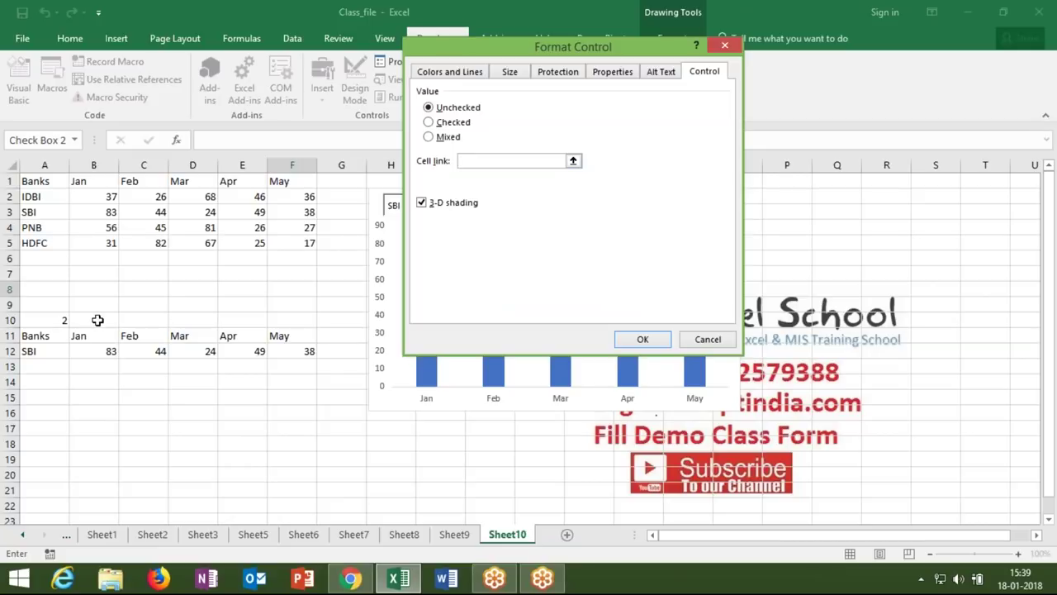
left_click(98, 320)
left_click(637, 339)
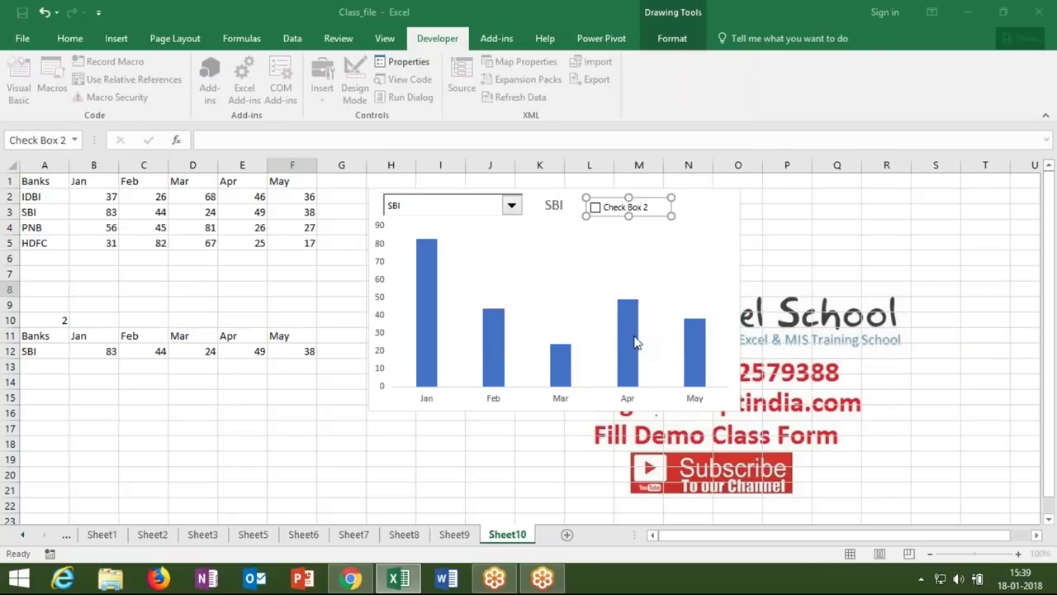
Tick, untick and re-tick the check box so B10 toggles between TRUE and FALSE
left_click(599, 213)
left_click(598, 213)
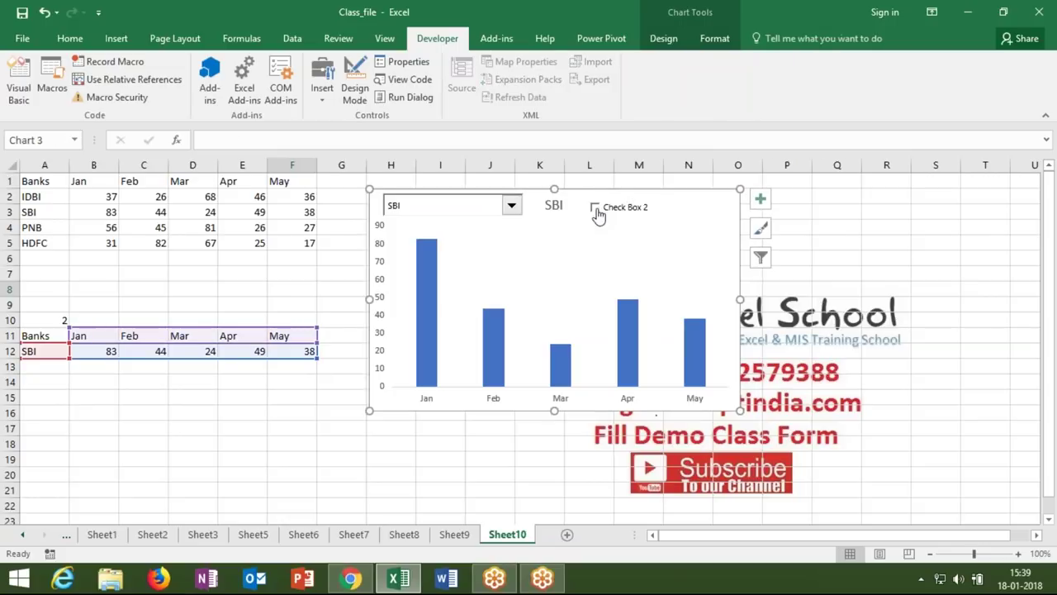
left_click(597, 208)
left_click(598, 213)
left_click(51, 256)
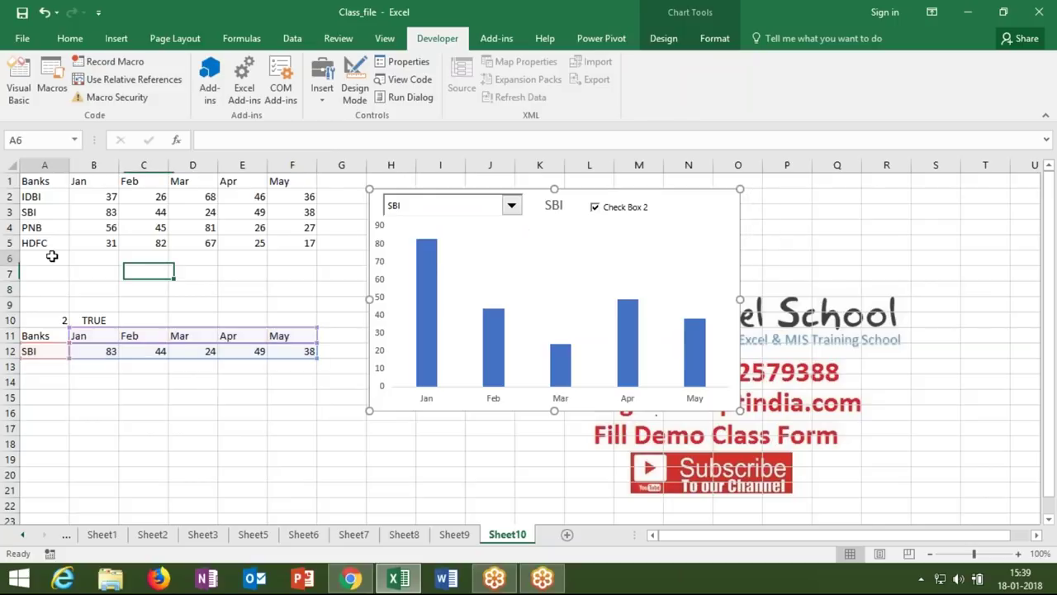
Enter a Target row starting in A6 with values 85, 90, 32, 8 and 32
type("Target")
key("Tab")
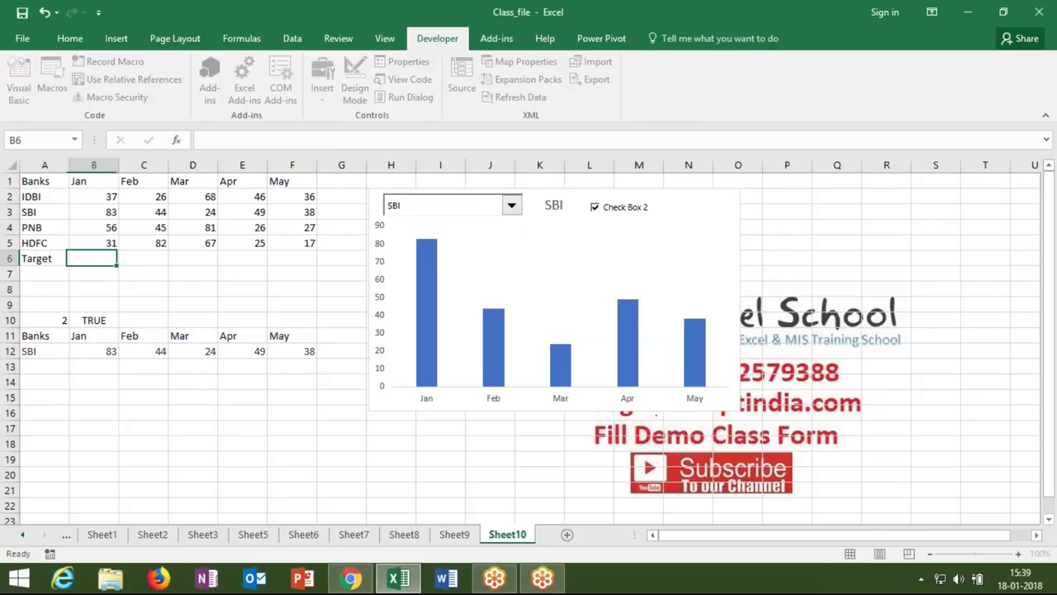
type("85")
key("Tab")
type("9.")
key("BackSpace")
type("0")
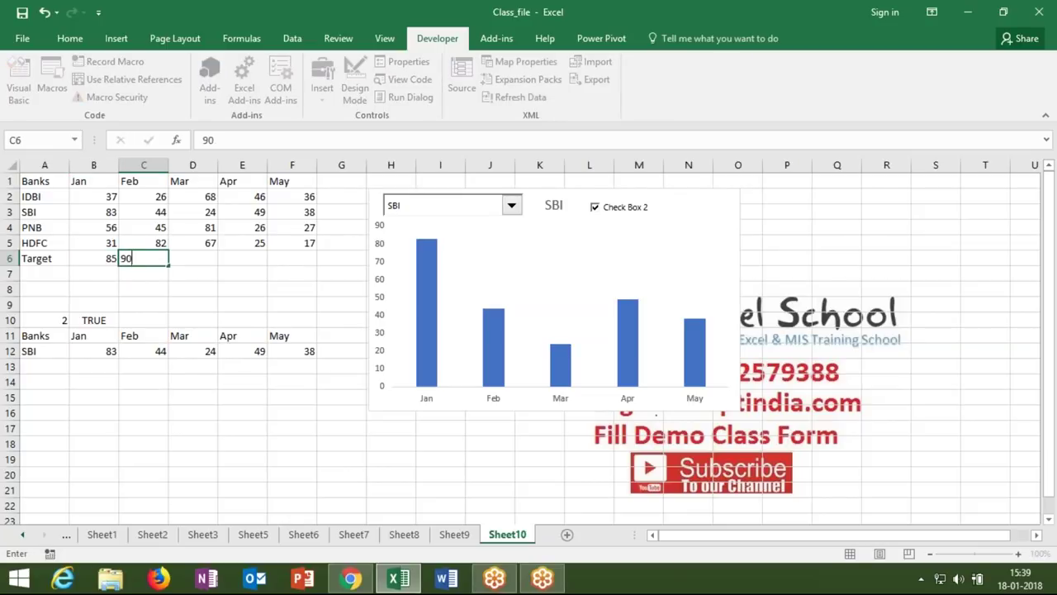
key("Tab")
type("32")
key("ctrl+Return")
key("Tab")
type("8")
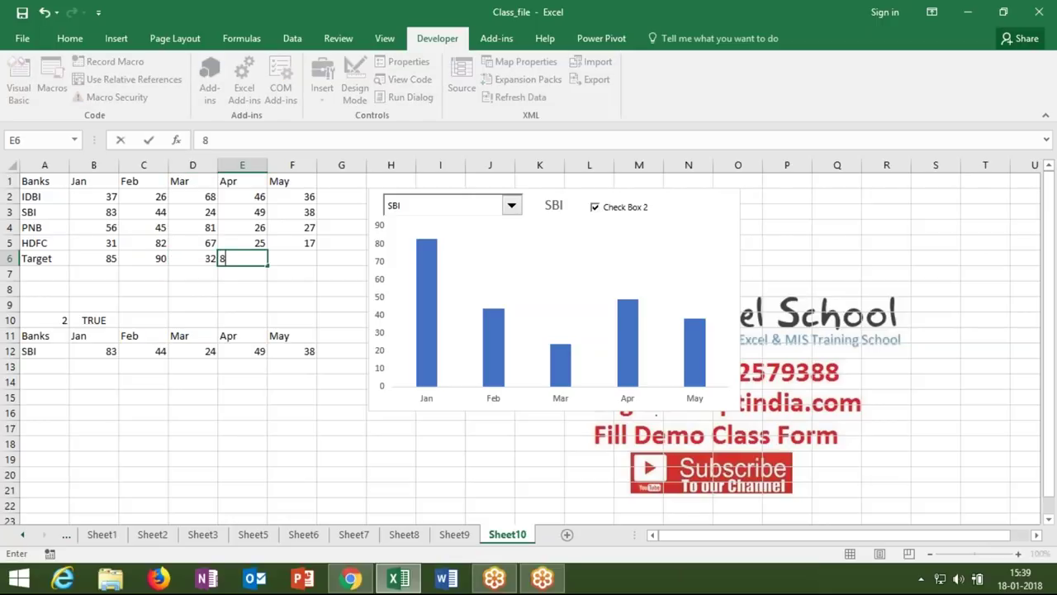
key("Tab")
type("32")
key("Tab")
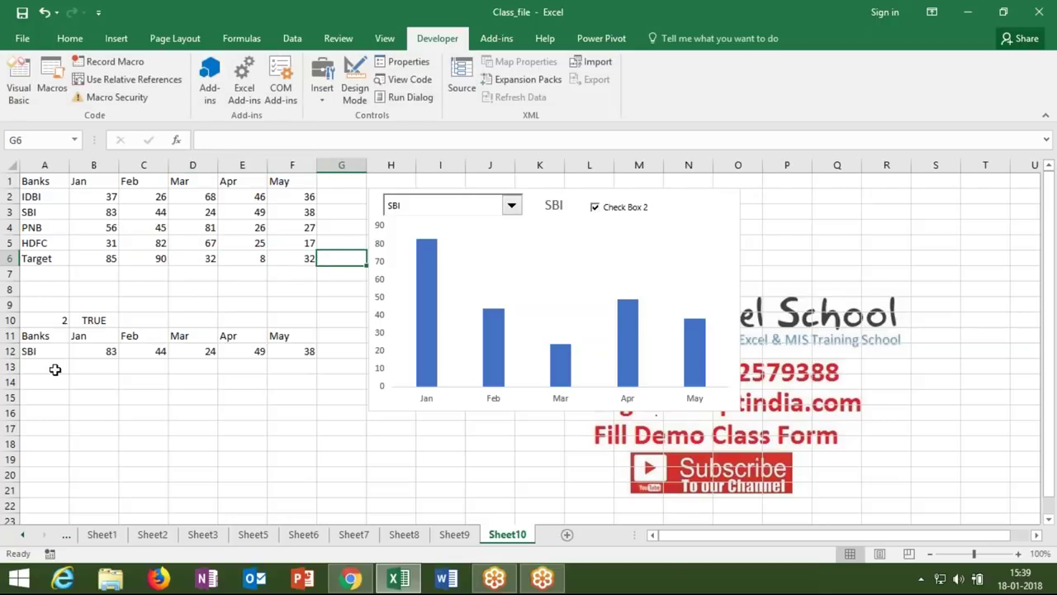
Enter =IF(B10,A6,"") in A13
left_click(54, 370)
type("=")
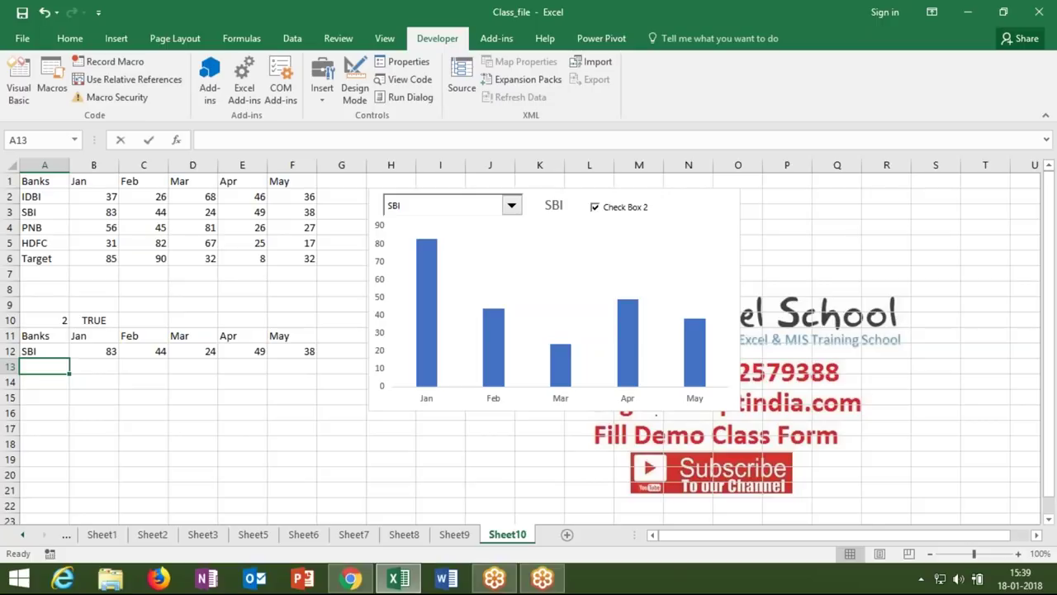
type("IF(")
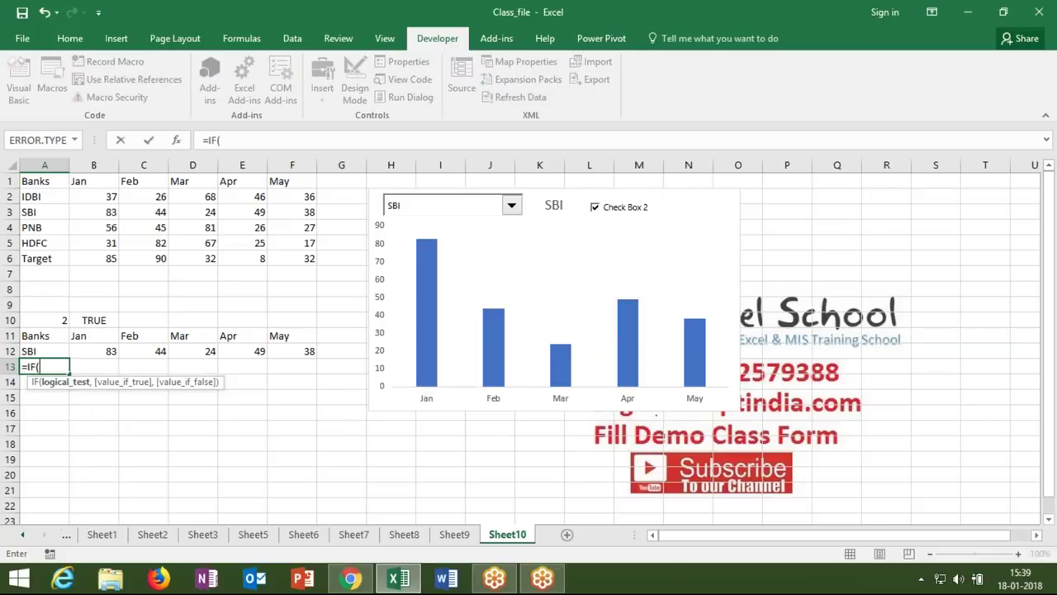
left_click(39, 259)
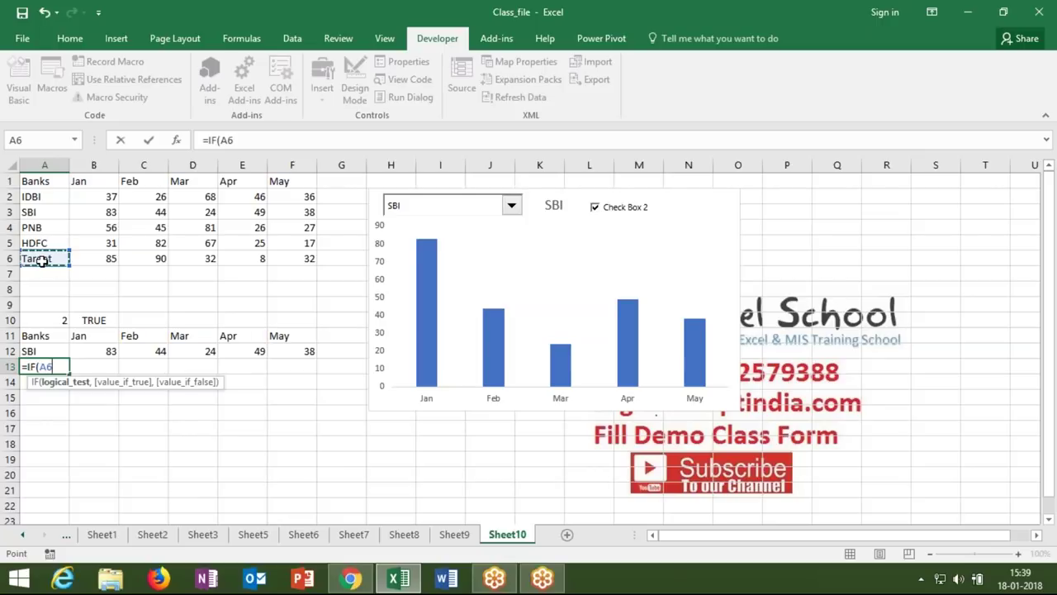
type(",")
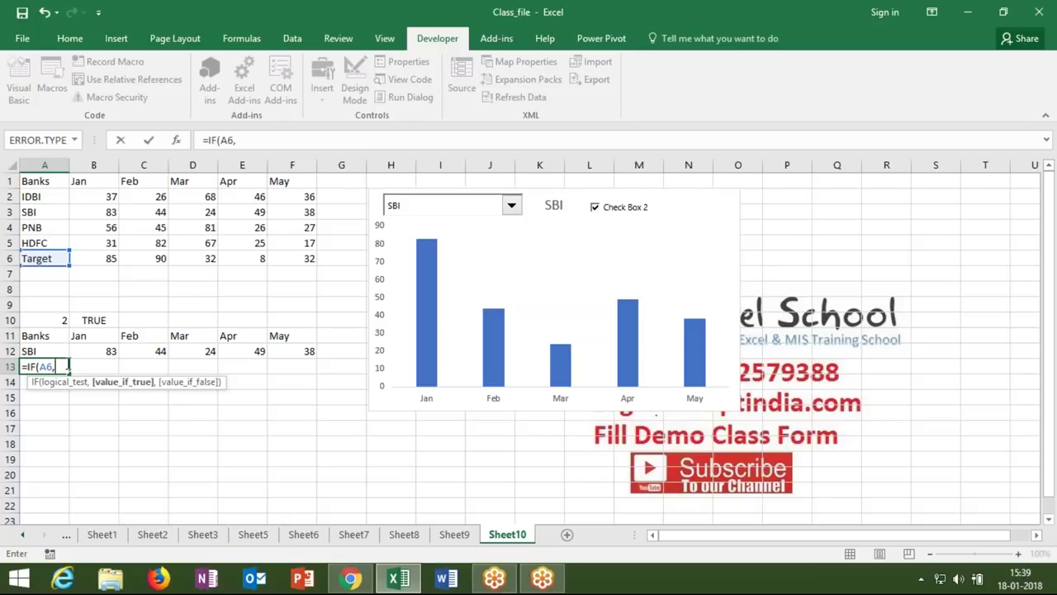
key("BackSpace")
key("BackSpace")
key("BackSpace")
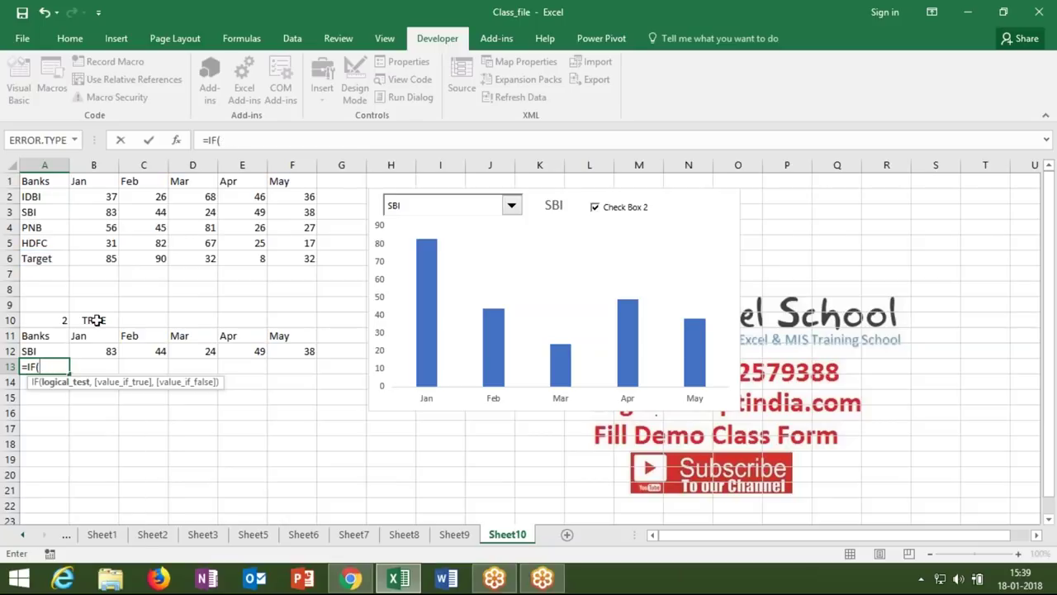
left_click(97, 319)
type(",")
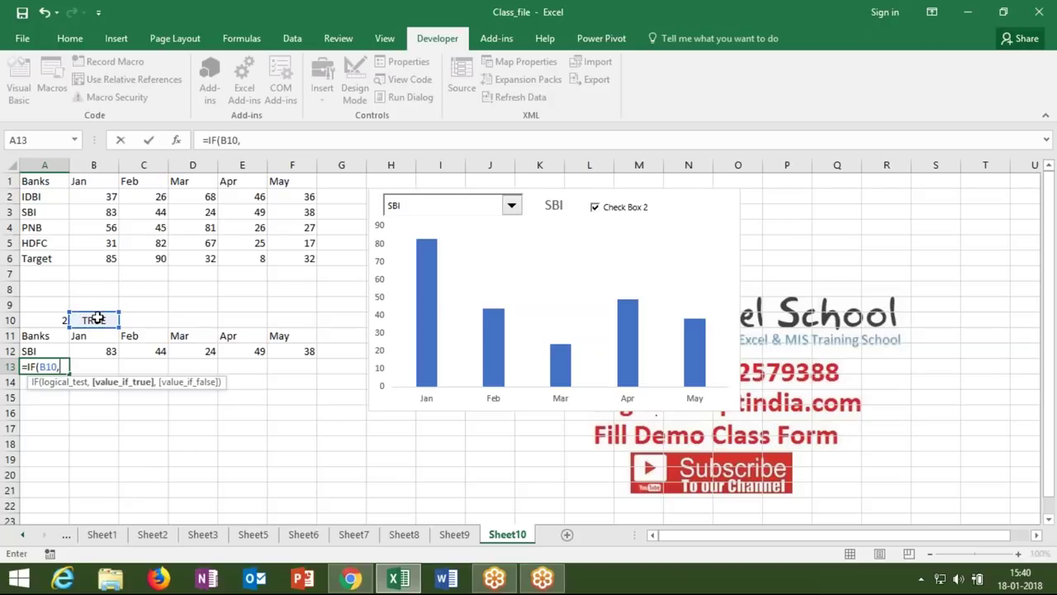
left_click(37, 261)
type(",")
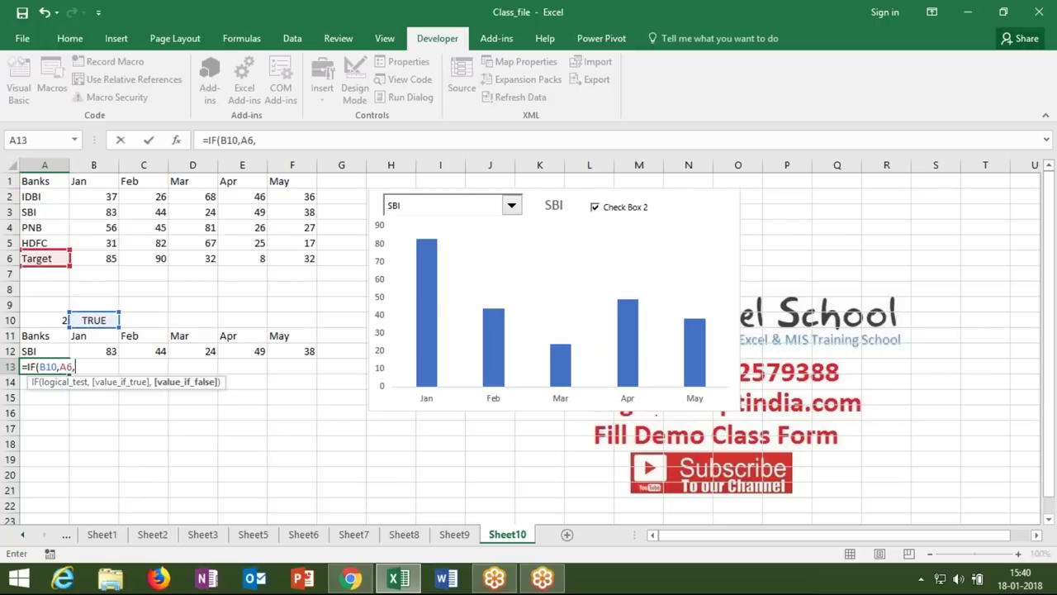
type("\"\")")
key("Return")
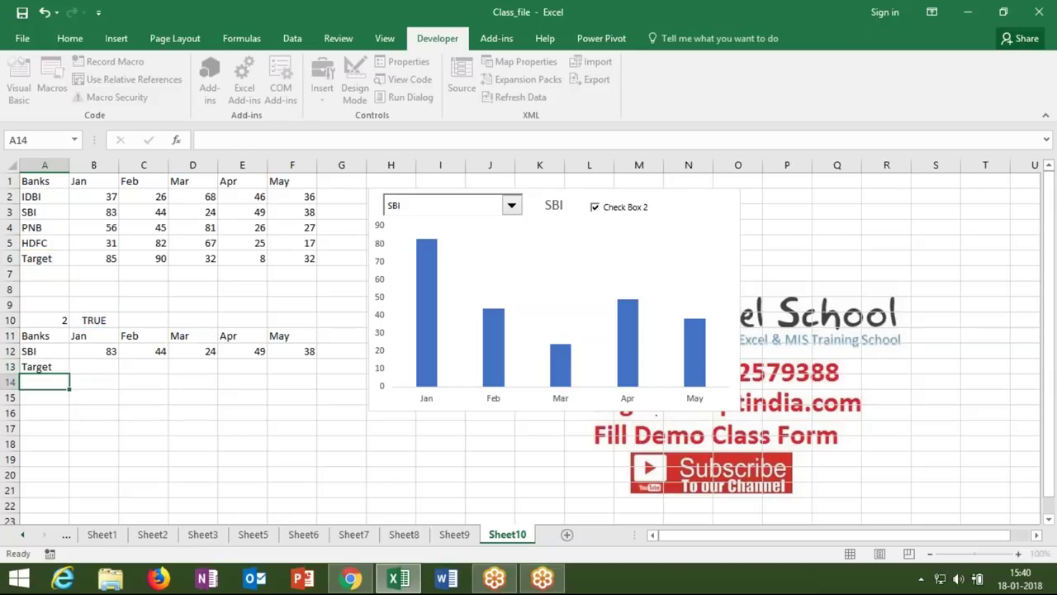
Make the B10 reference absolute ($B$10) and fill the formula across A13:F13
key("Up")
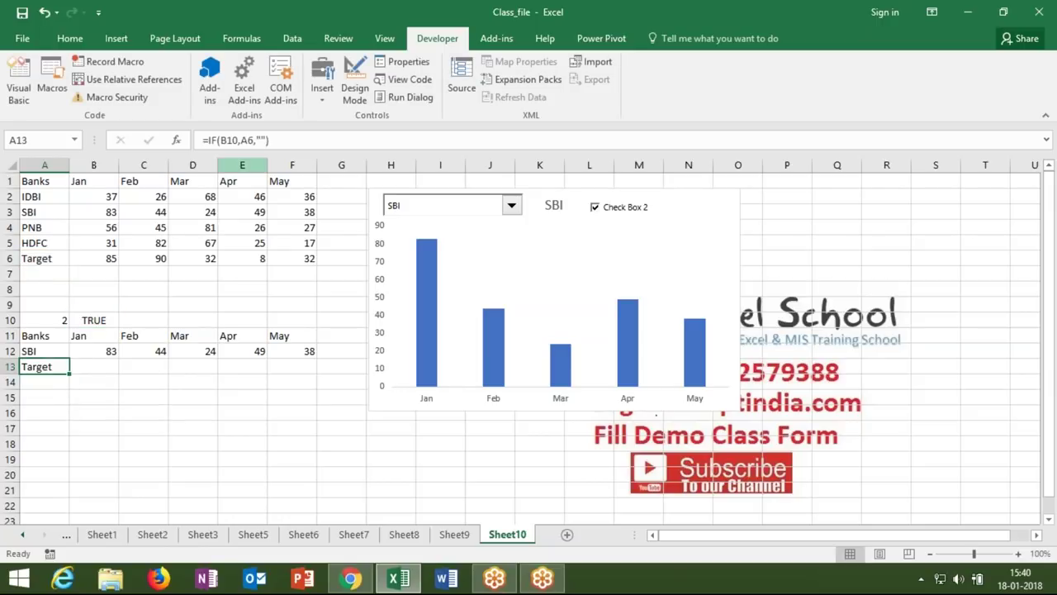
left_click(248, 140)
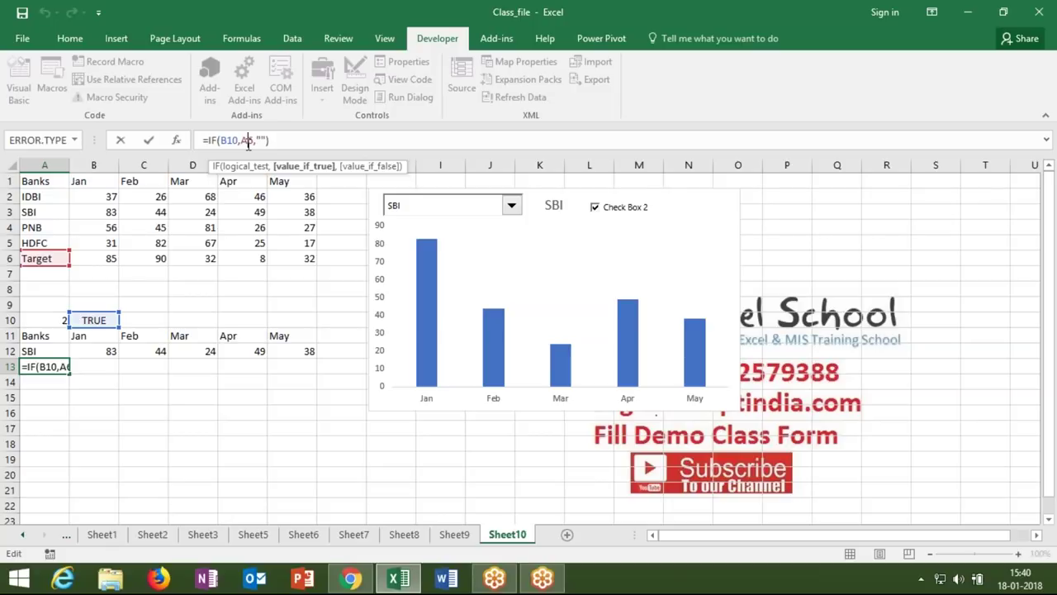
double_click(246, 140)
left_click(234, 140)
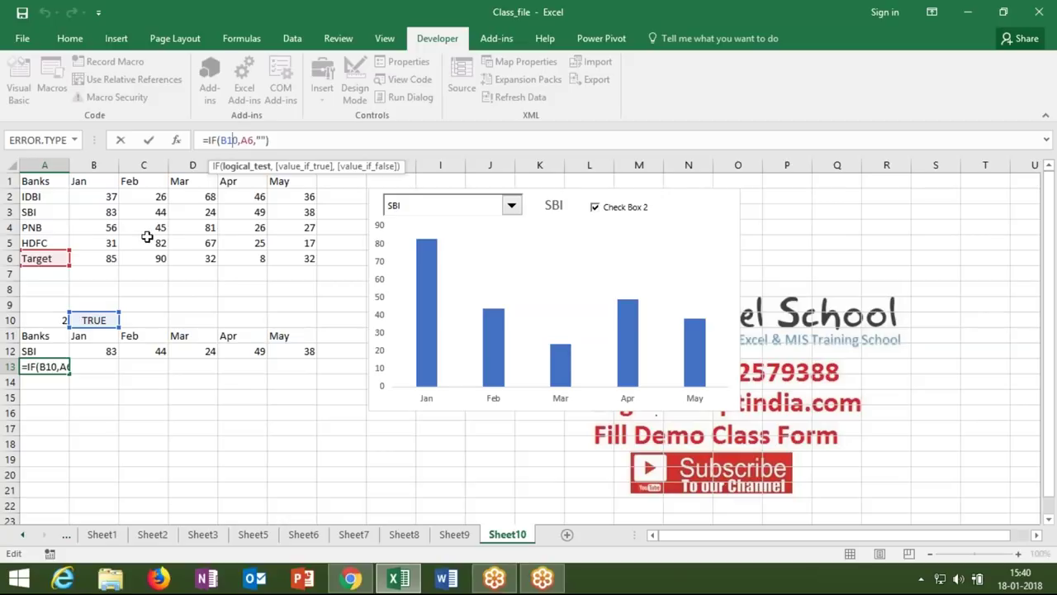
key("F4")
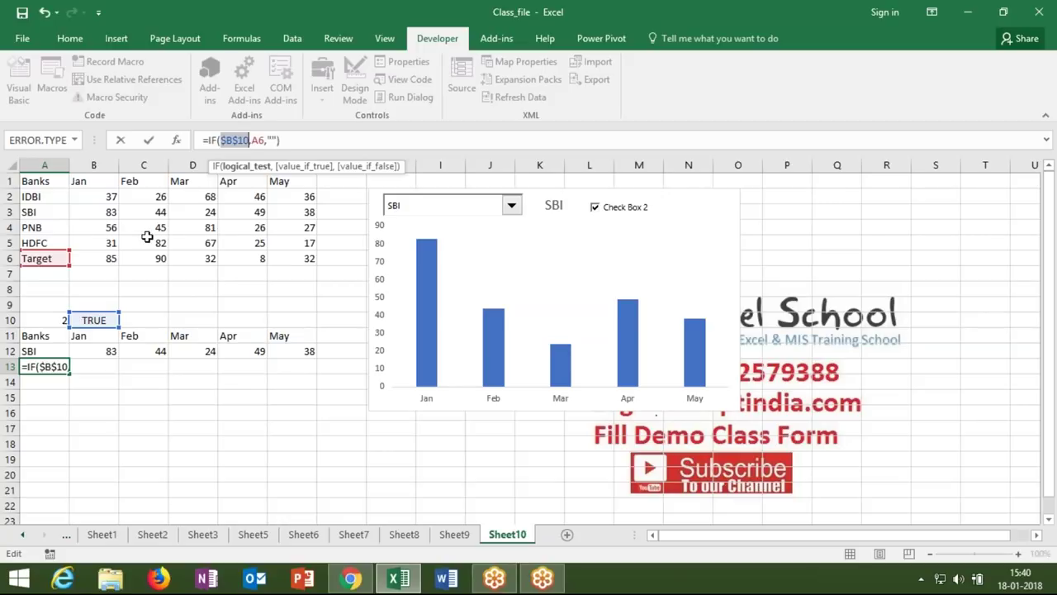
key("Return")
key("Up")
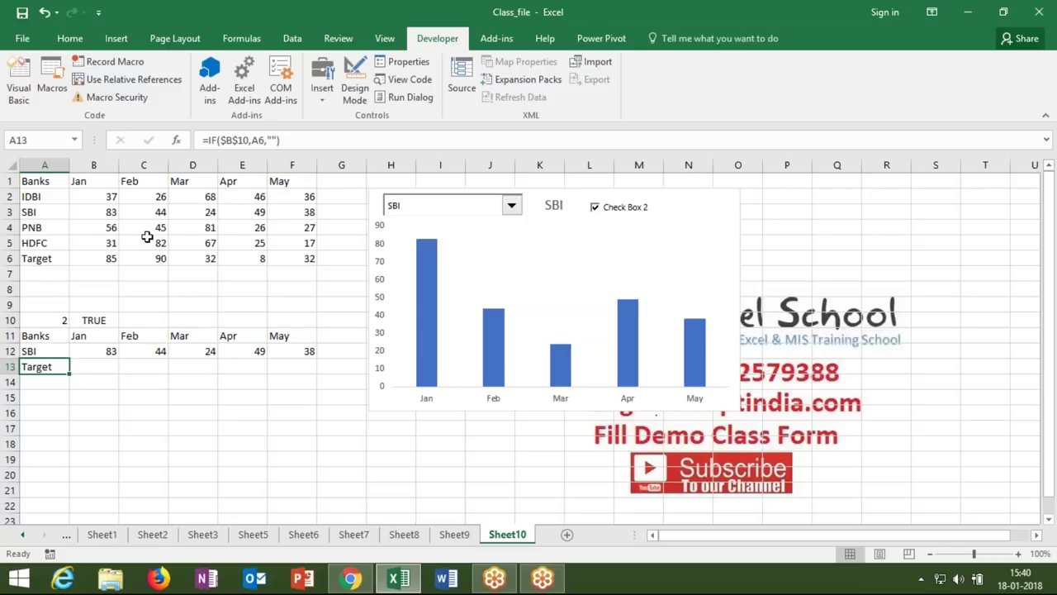
key("shift+Right")
key("shift+Right")
key("shift+Right")
key("shift+Right")
key("shift+Right")
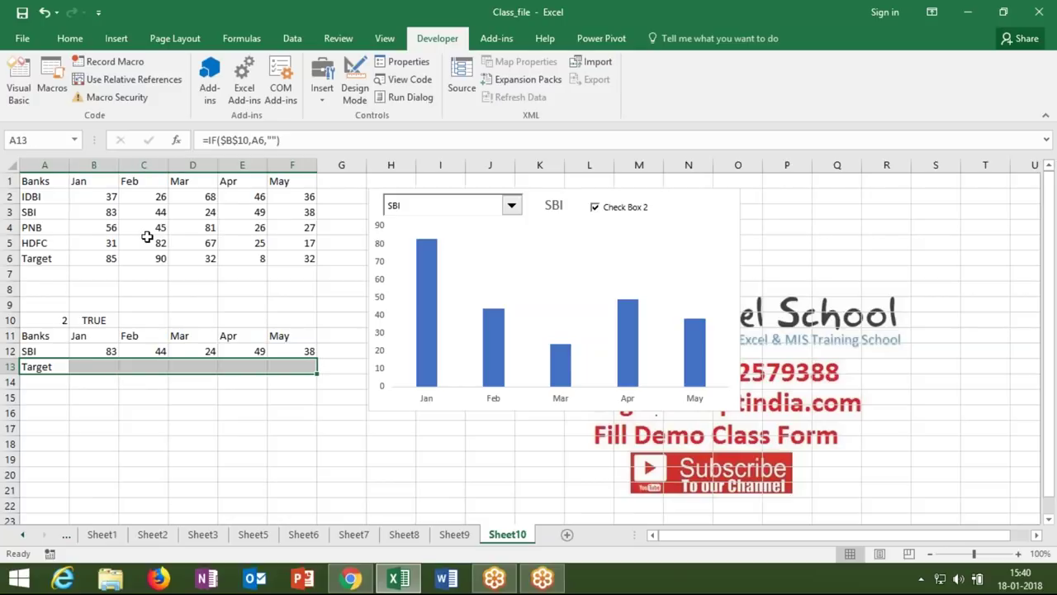
key("ctrl+r")
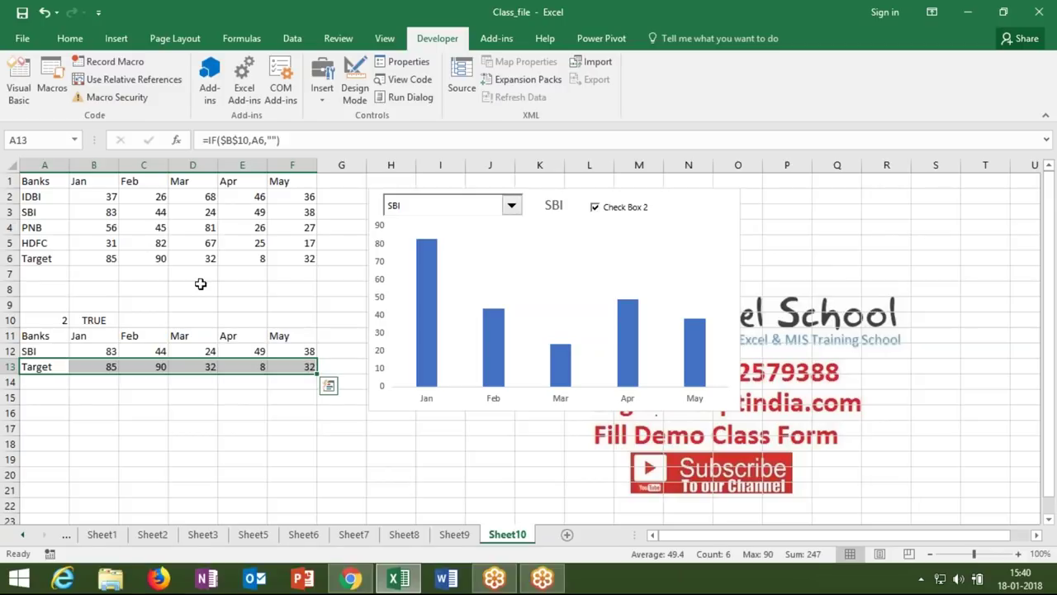
Extend the chart's data range down to include the Target row 13
left_click(388, 285)
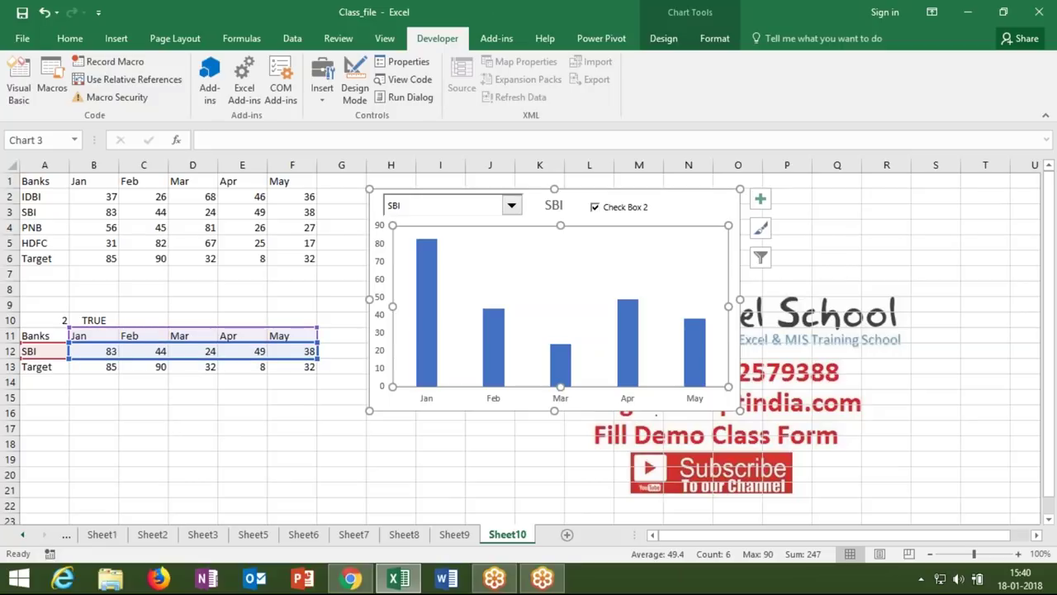
left_click_drag(317, 359, 317, 371)
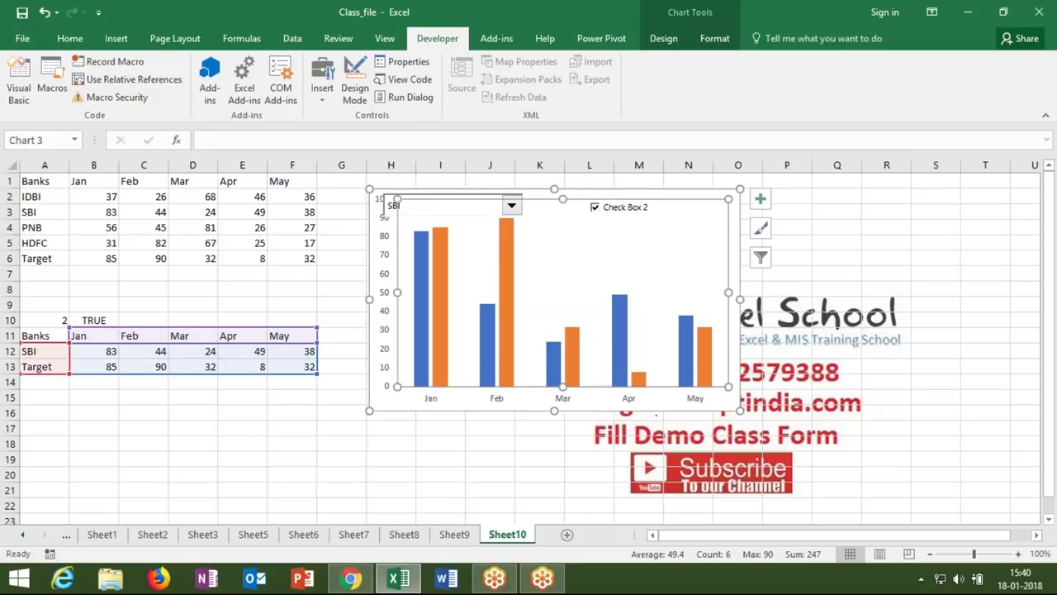
left_click(324, 427)
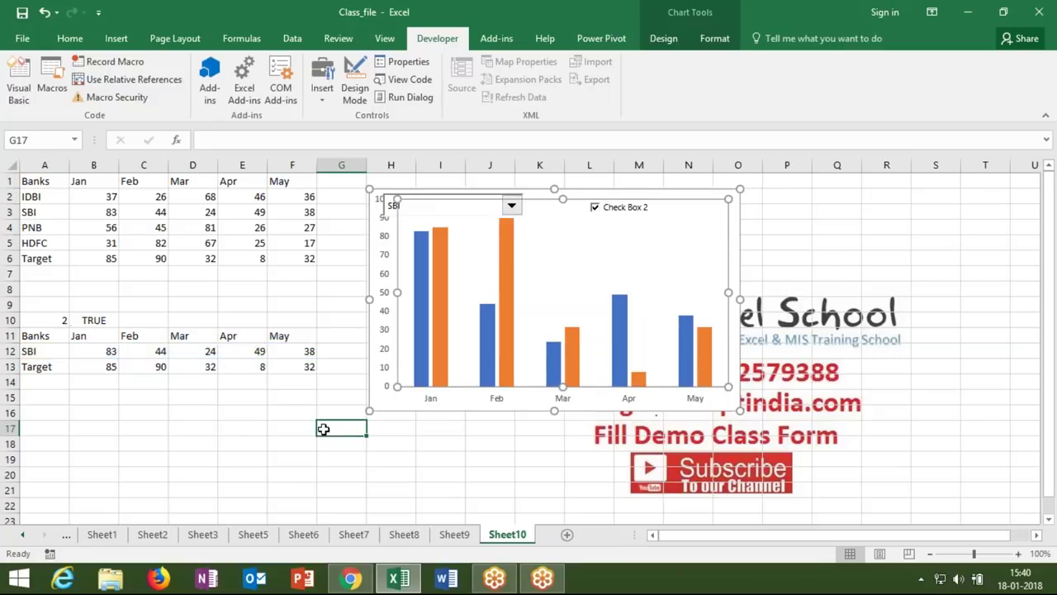
Toggle the check box repeatedly so the Target bars appear and disappear, ending unticked
left_click(597, 208)
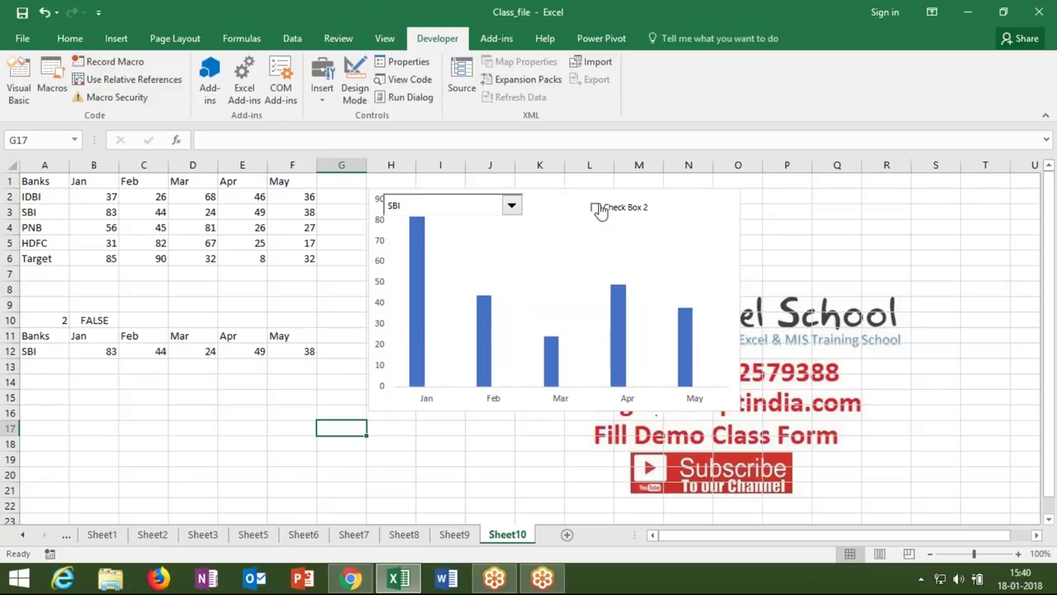
left_click(598, 208)
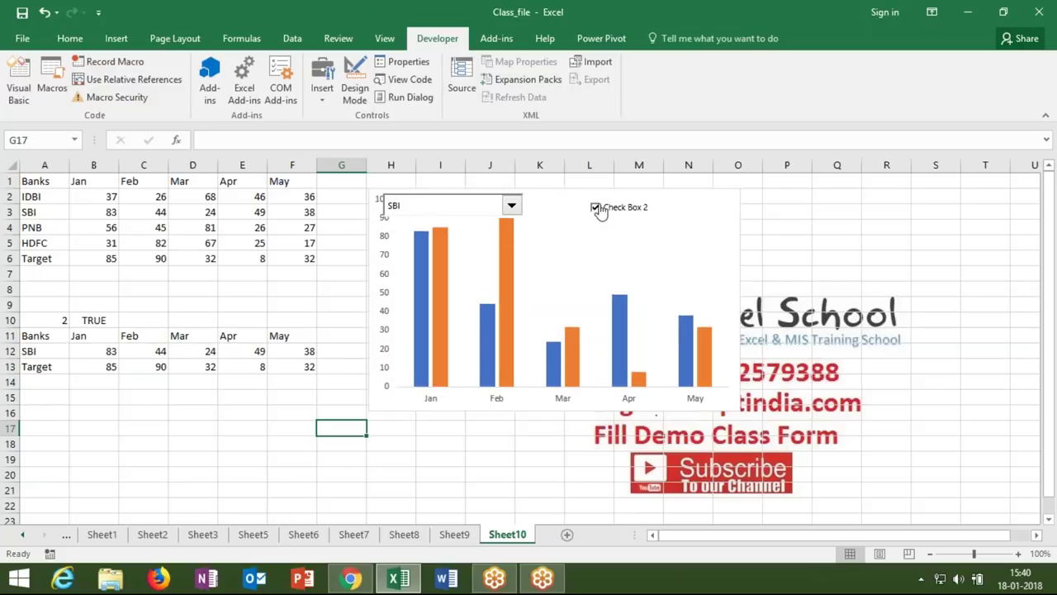
left_click(596, 208)
left_click(596, 209)
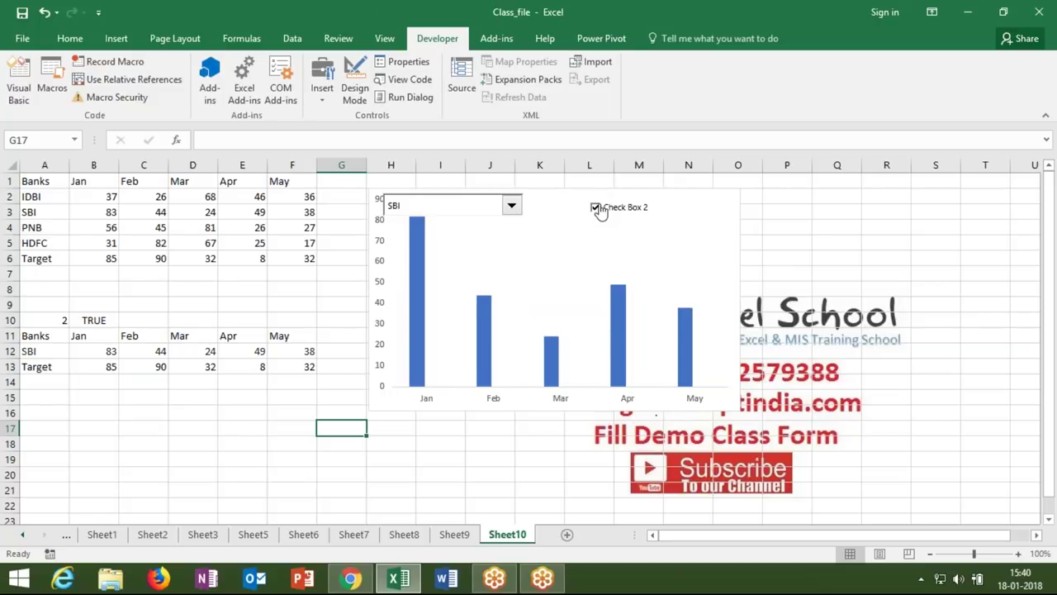
left_click(598, 208)
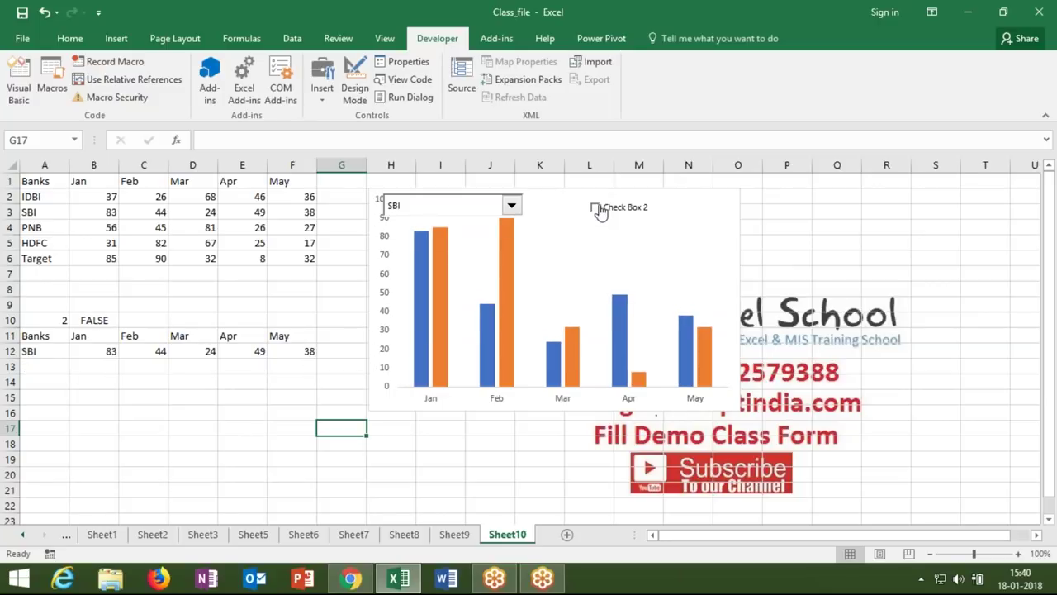
left_click(596, 208)
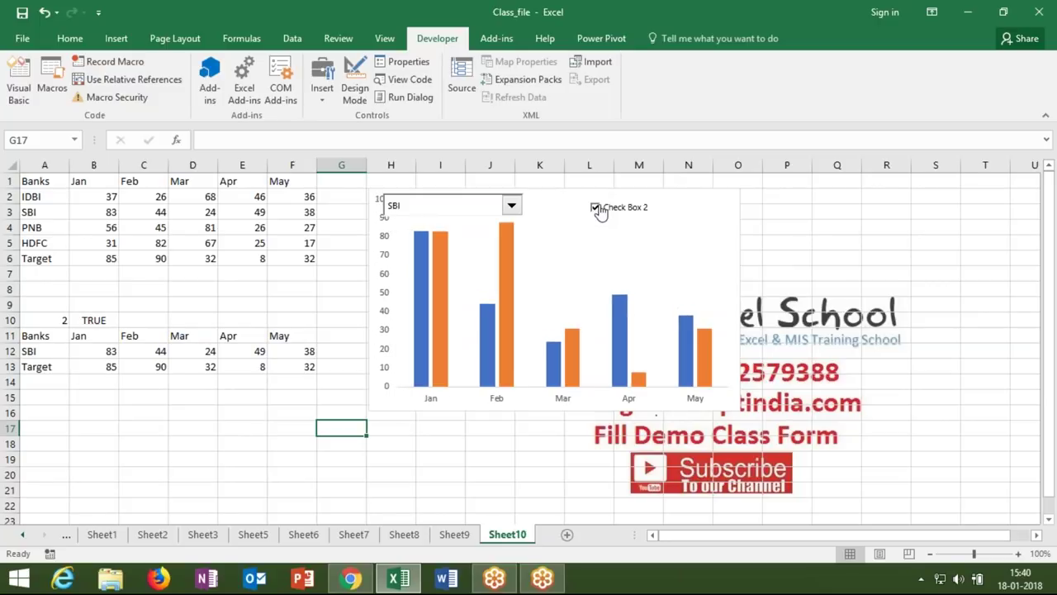
left_click(597, 209)
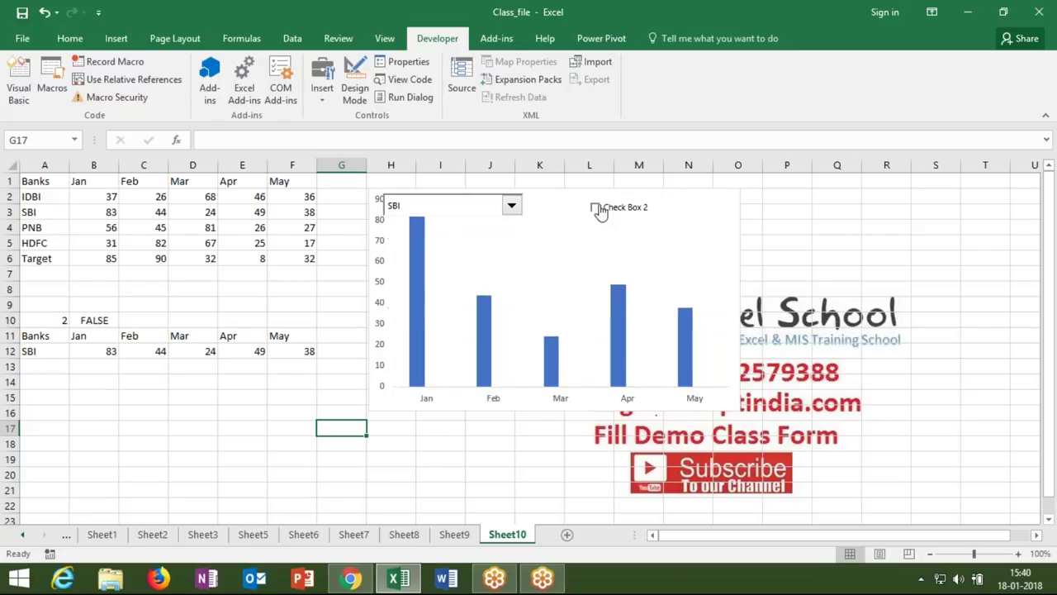
Draw a spin button at the chart's top right
left_click(322, 104)
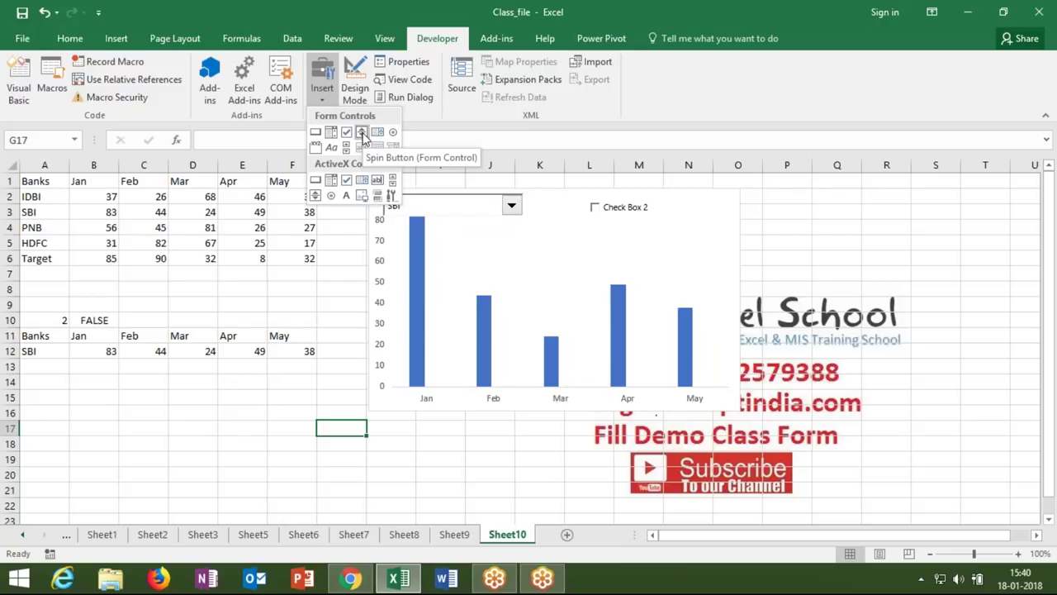
left_click(363, 134)
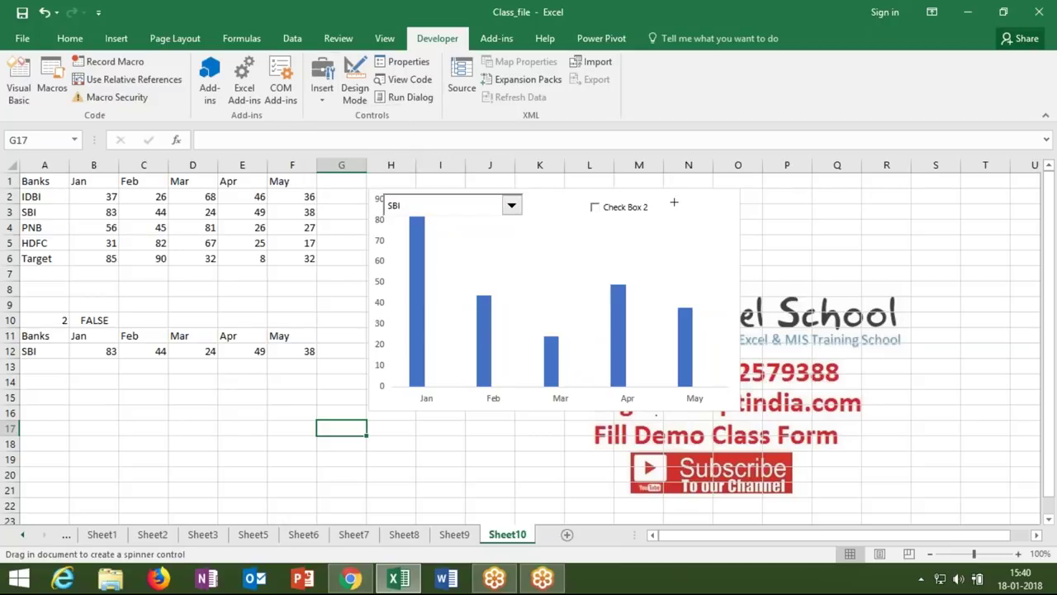
left_click_drag(670, 195, 692, 235)
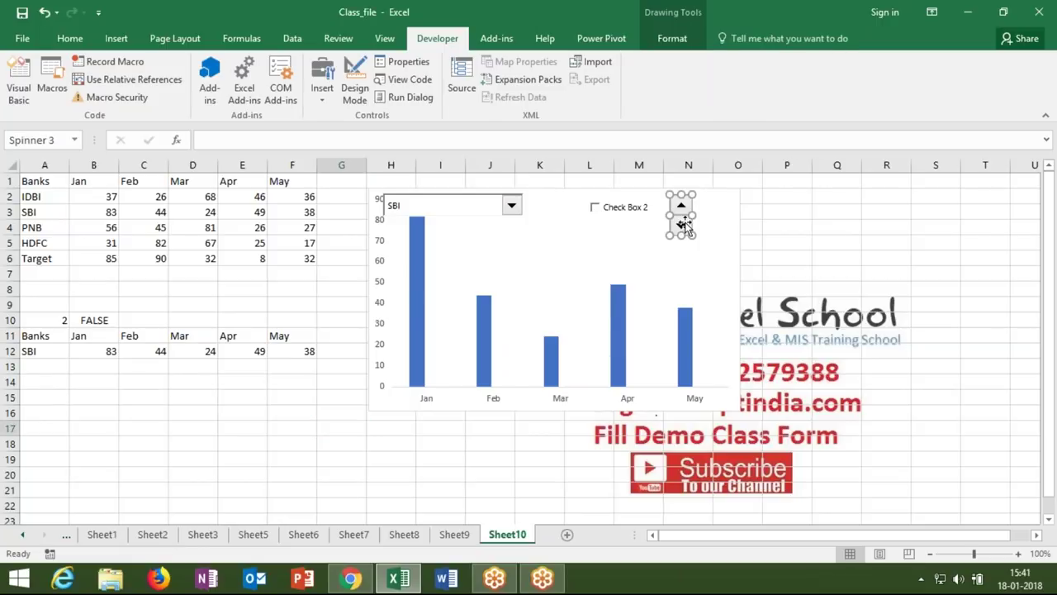
Set the spinner's minimum to 1, maximum to 5 and cell link to $A$10
right_click(684, 225)
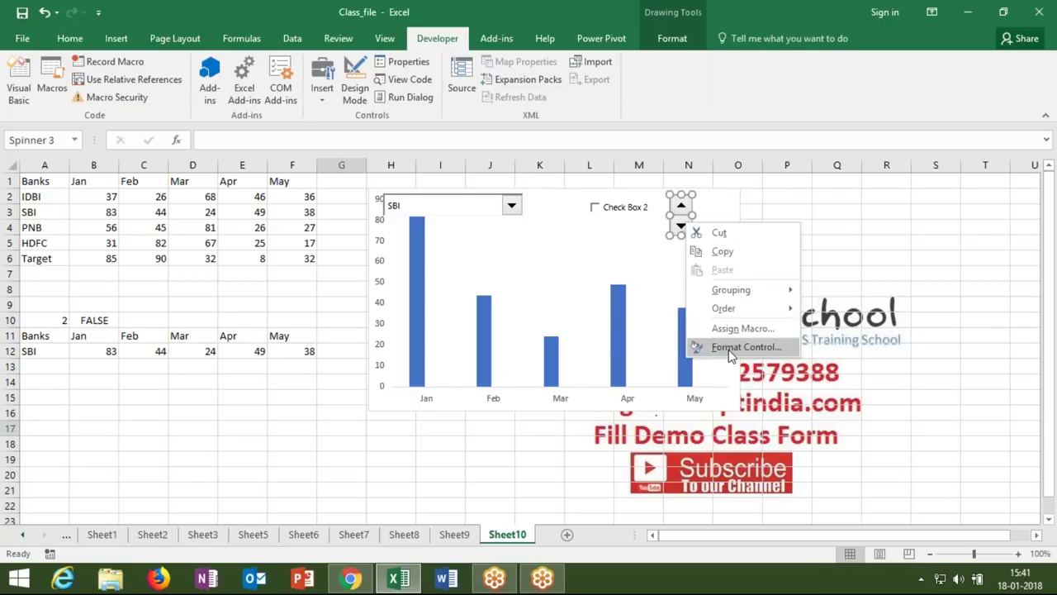
left_click(702, 346)
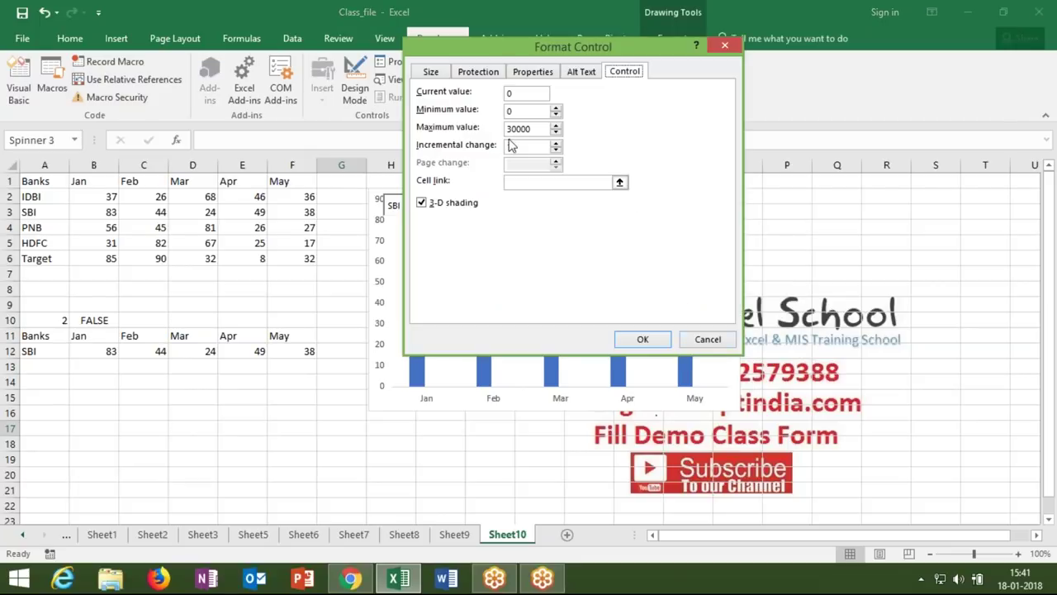
double_click(533, 134)
left_click(511, 110)
key("BackSpace")
type("1")
double_click(529, 128)
type("5")
left_click(558, 182)
left_click(61, 326)
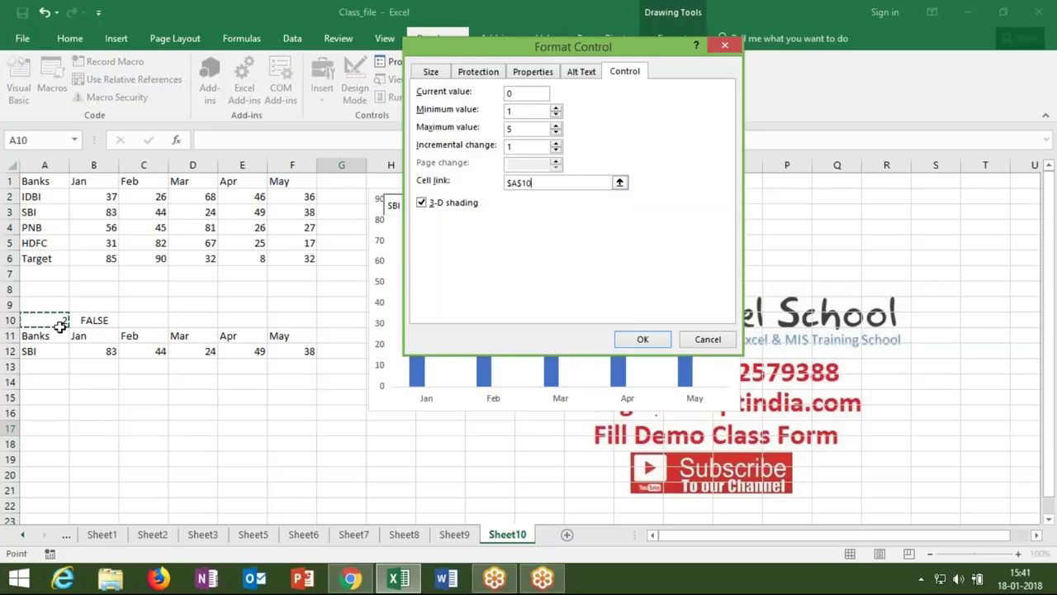
left_click(641, 338)
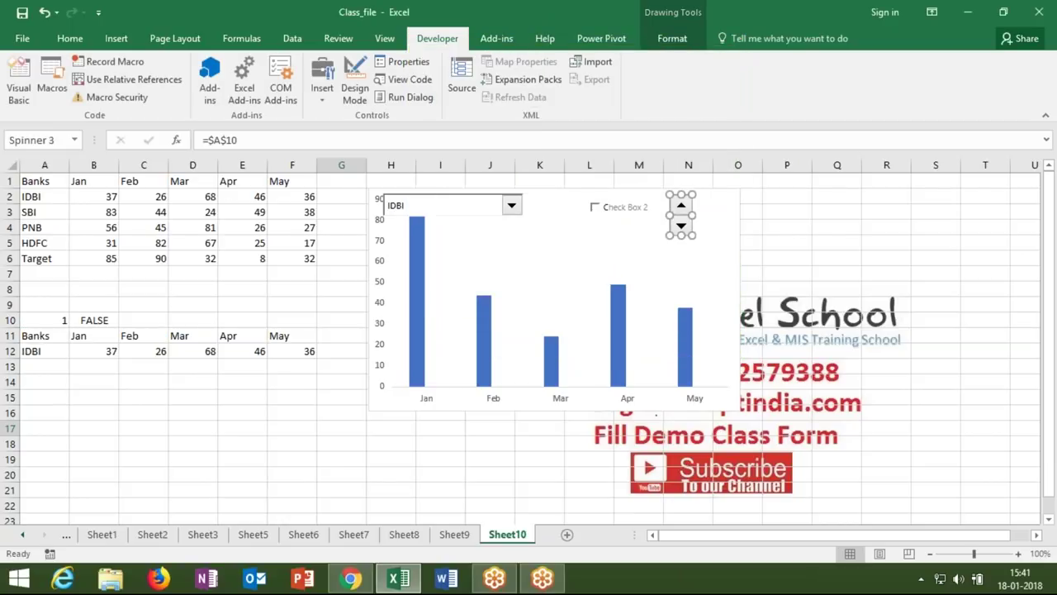
key("Escape")
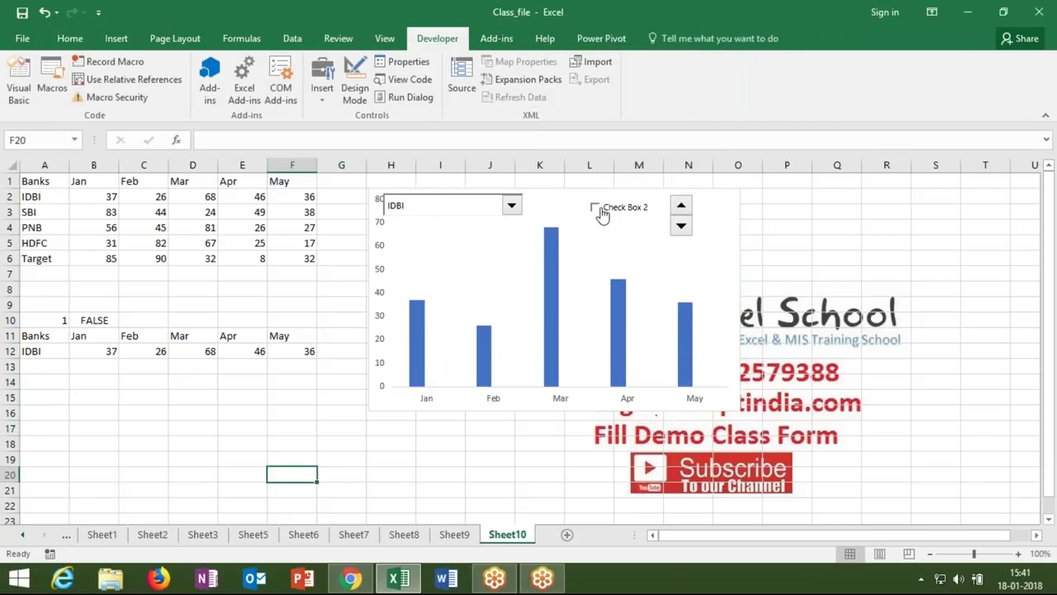
Re-tick Target and step the spinner through the banks, ending on PNB (A10 = 3)
left_click(602, 211)
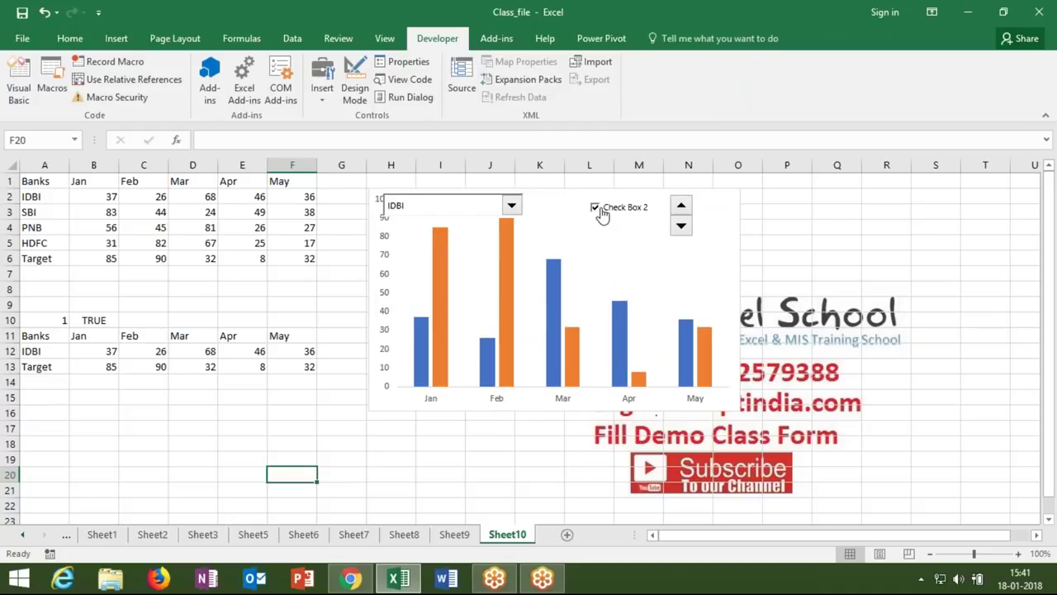
left_click(681, 207)
left_click(681, 208)
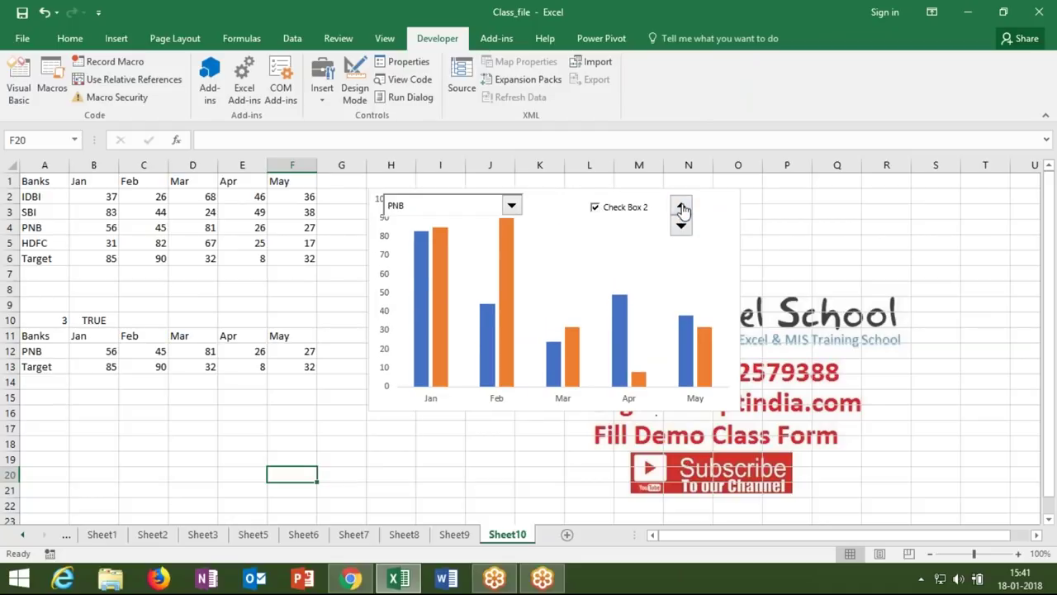
left_click(681, 207)
left_click(681, 224)
left_click(681, 226)
left_click(681, 226)
left_click(682, 208)
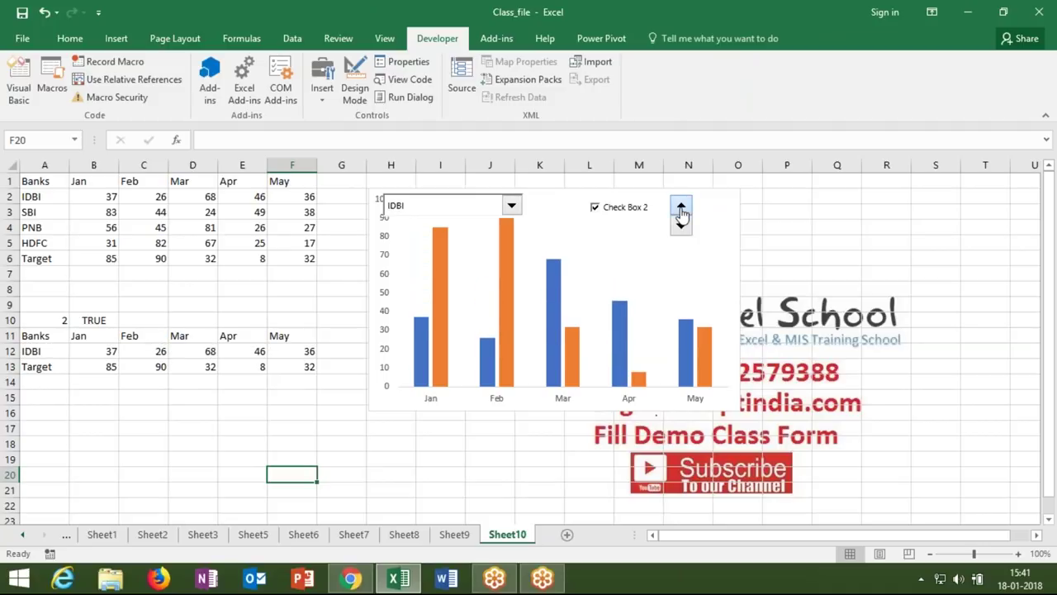
left_click(681, 208)
left_click(682, 224)
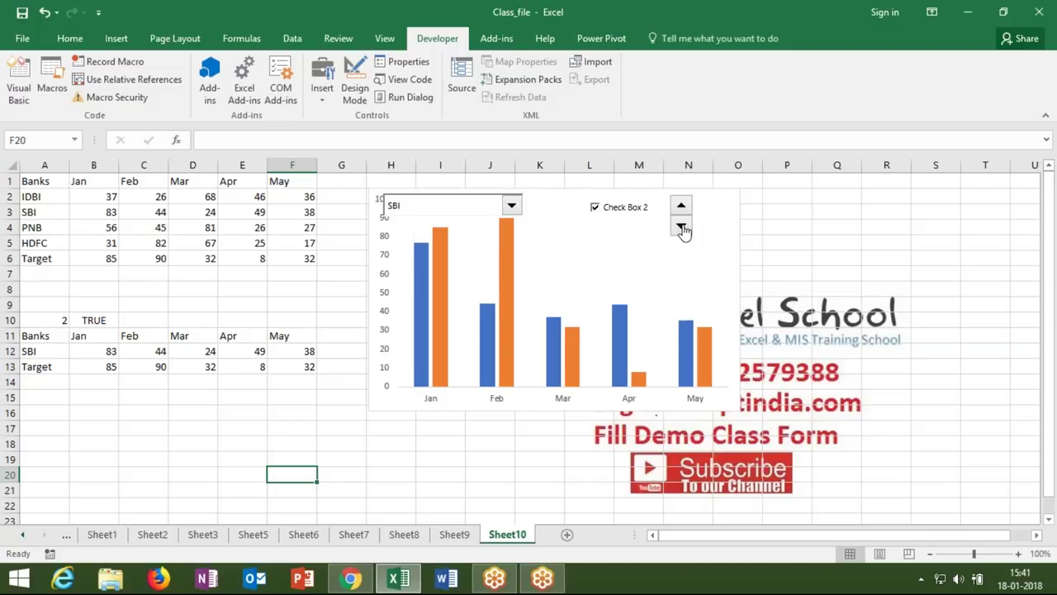
left_click(682, 210)
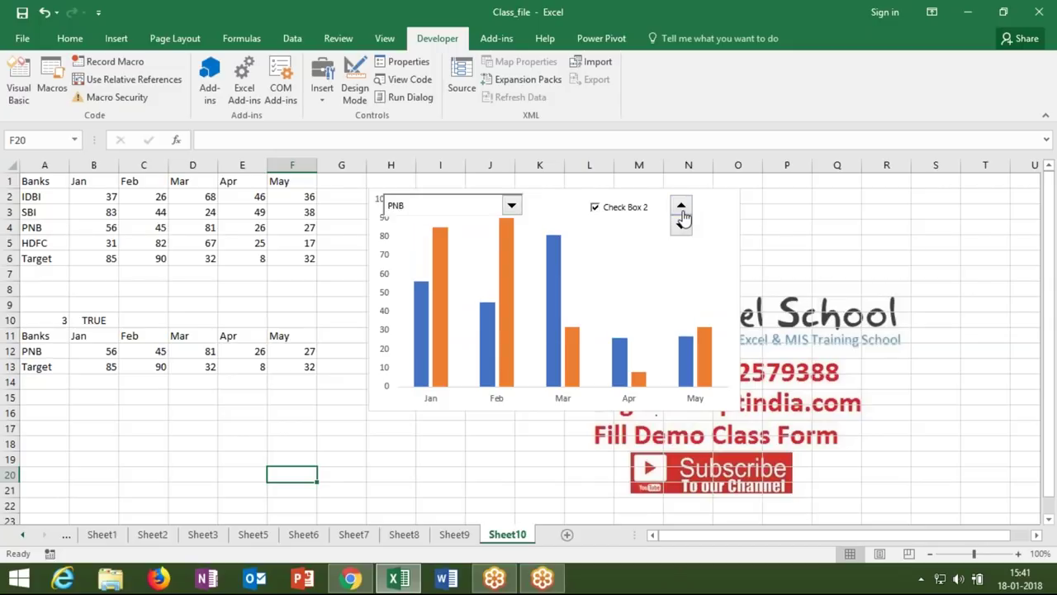
Shift the PNB drop-down slightly to the right on the chart
right_click(468, 206)
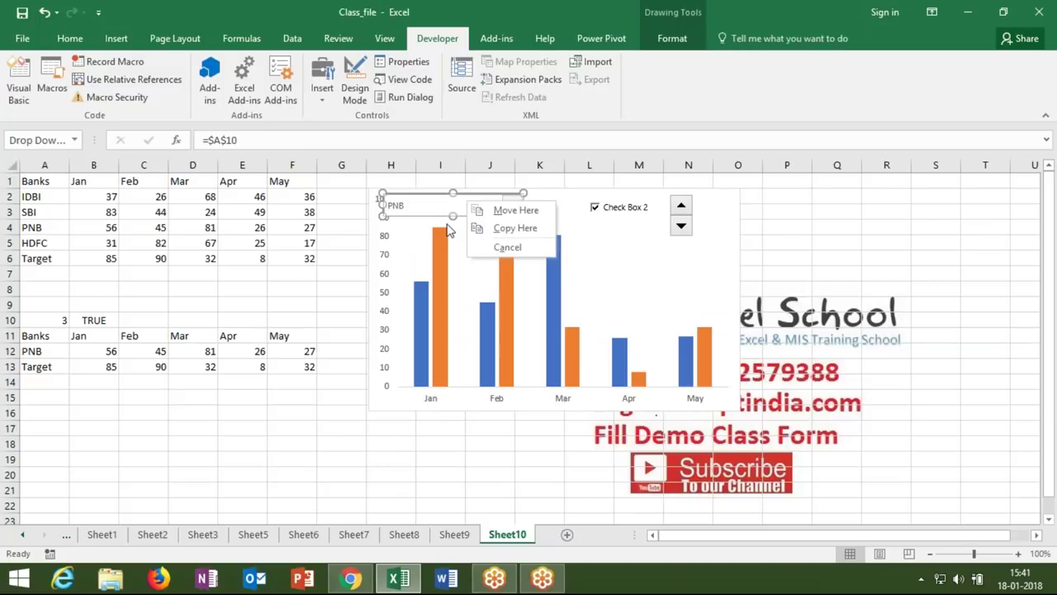
key("Escape")
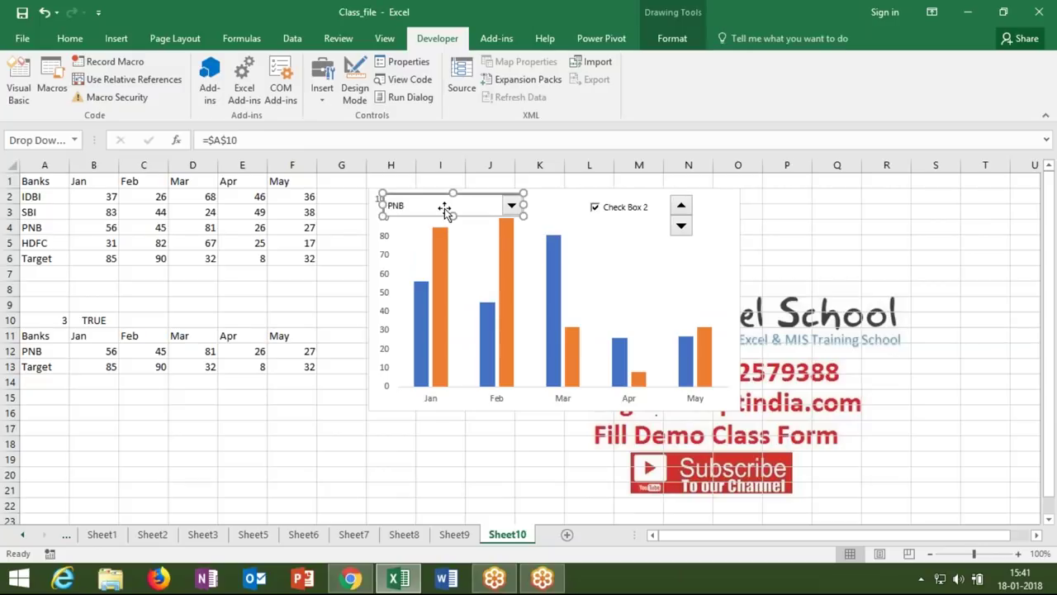
left_click_drag(444, 208, 461, 207)
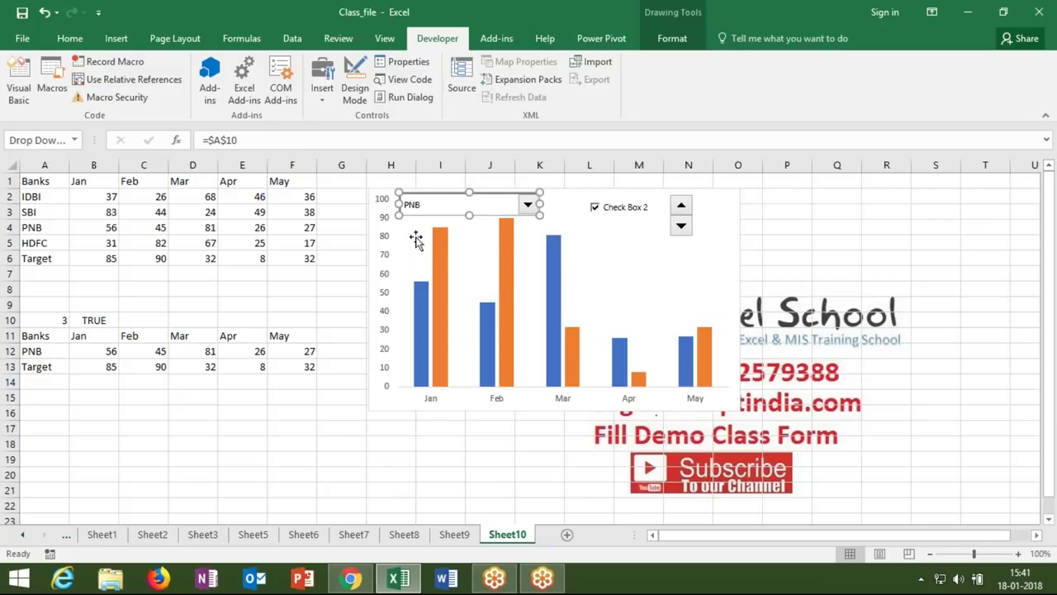
Insert a new blank worksheet, Sheet11, with Shift+F11
left_click(312, 272)
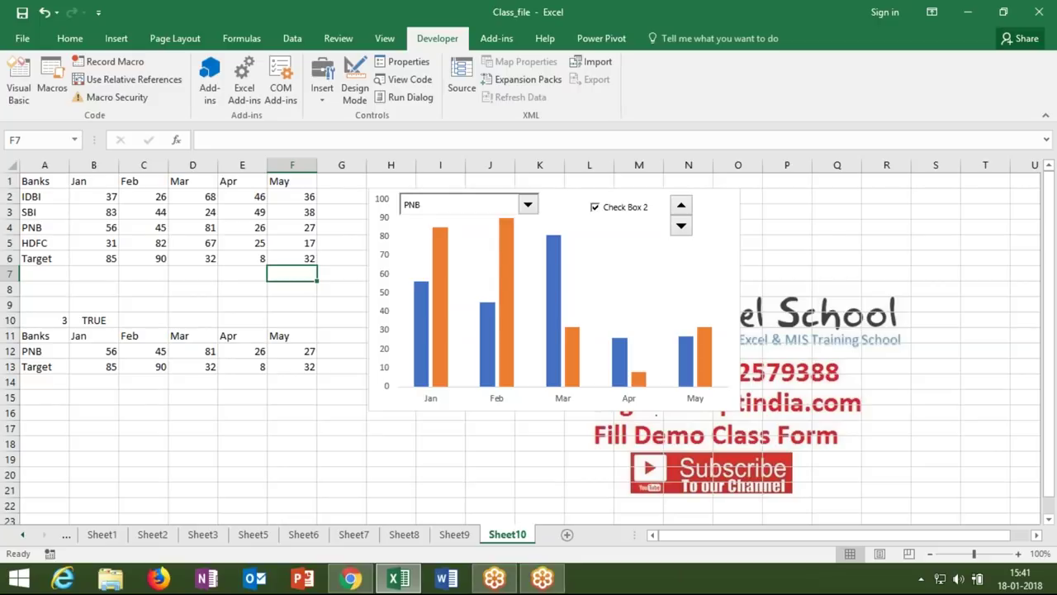
left_click(440, 444)
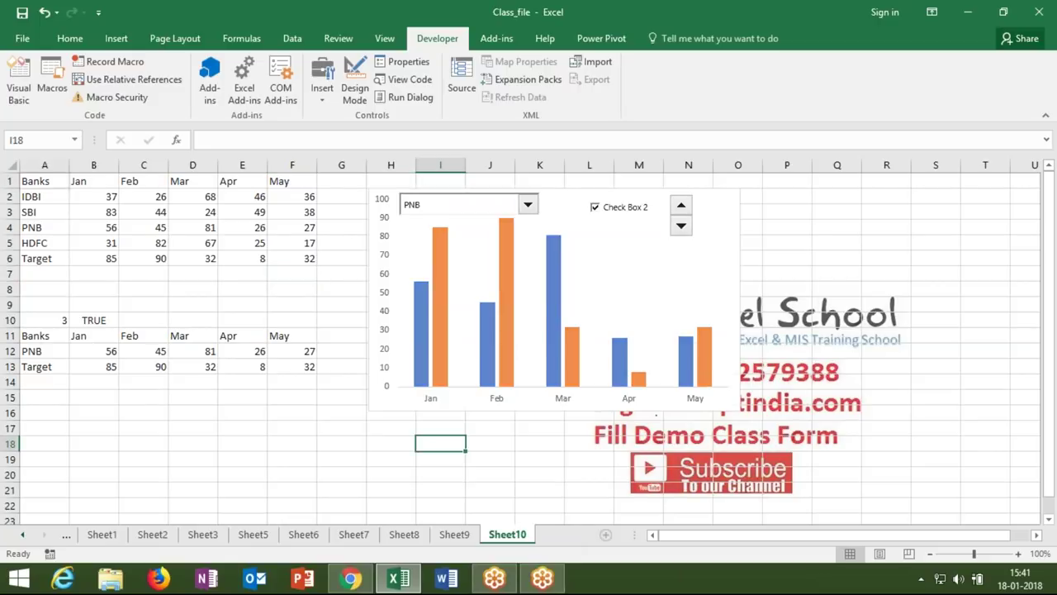
key("shift+F11")
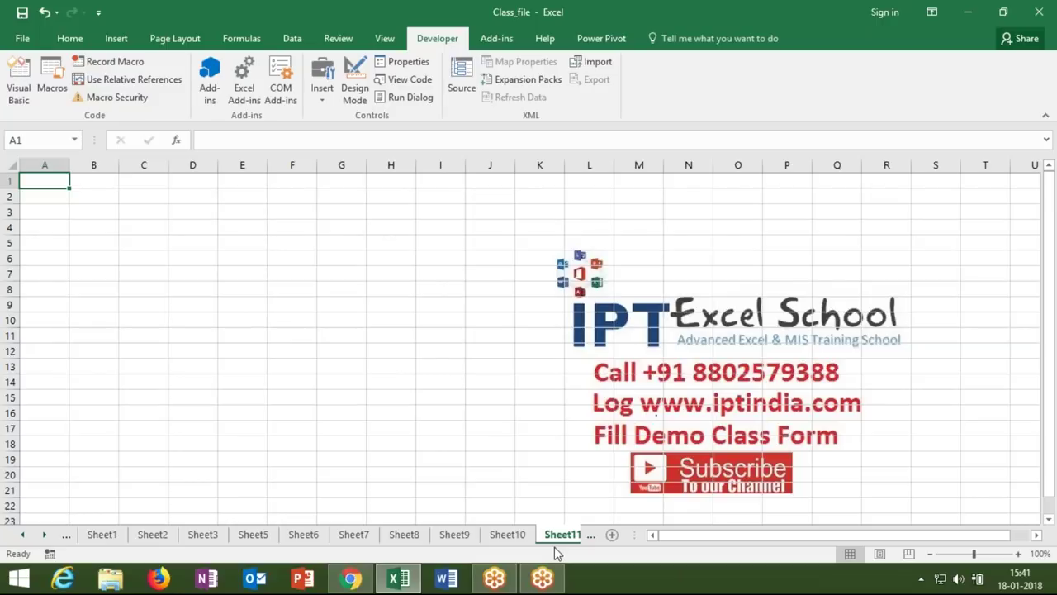
Type the label Date in cell A2 of Sheet11
left_click(51, 197)
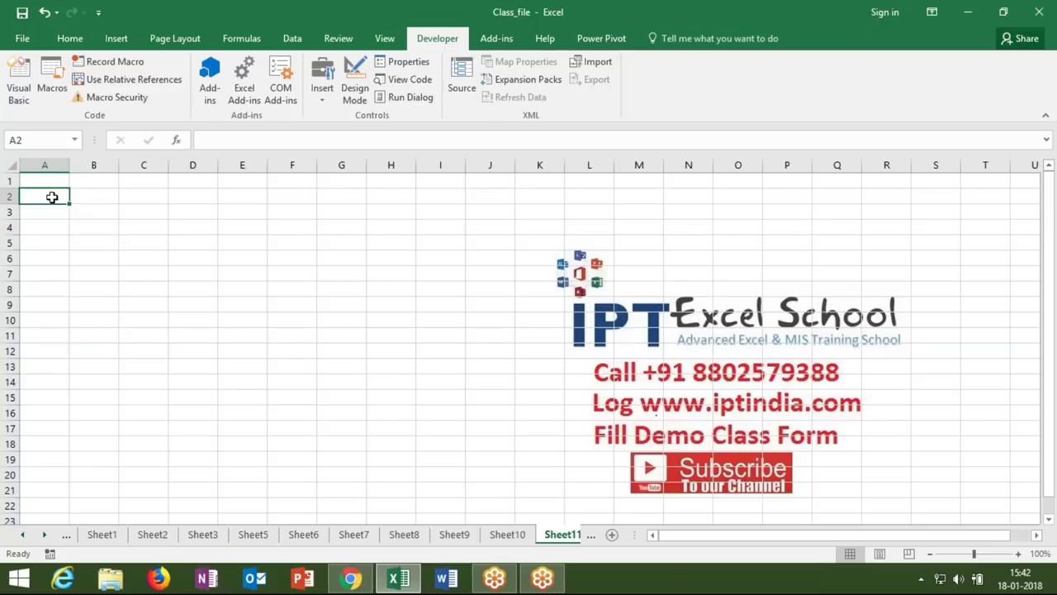
type("Date")
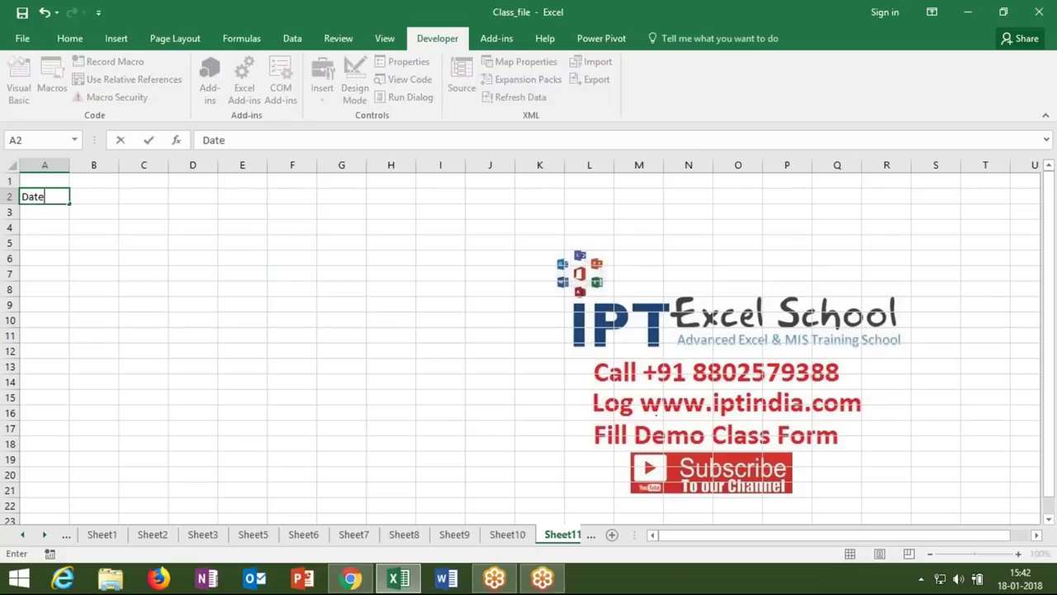
left_click(80, 200)
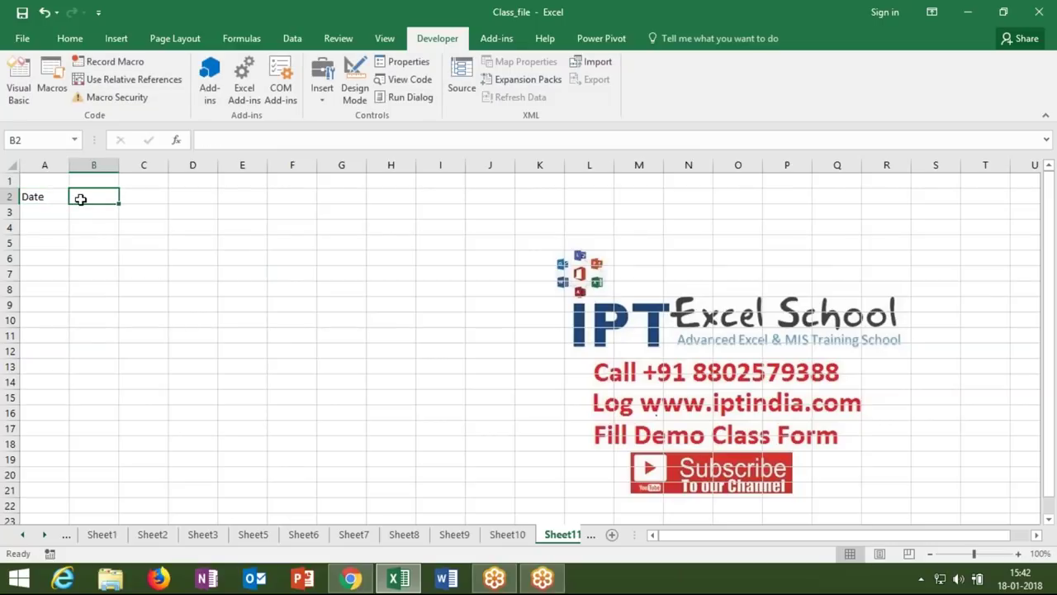
Select C2 and bring up the Developer Insert controls gallery
key("Down")
key("Down")
key("Down")
key("Up")
key("Up")
key("Up")
left_click(139, 198)
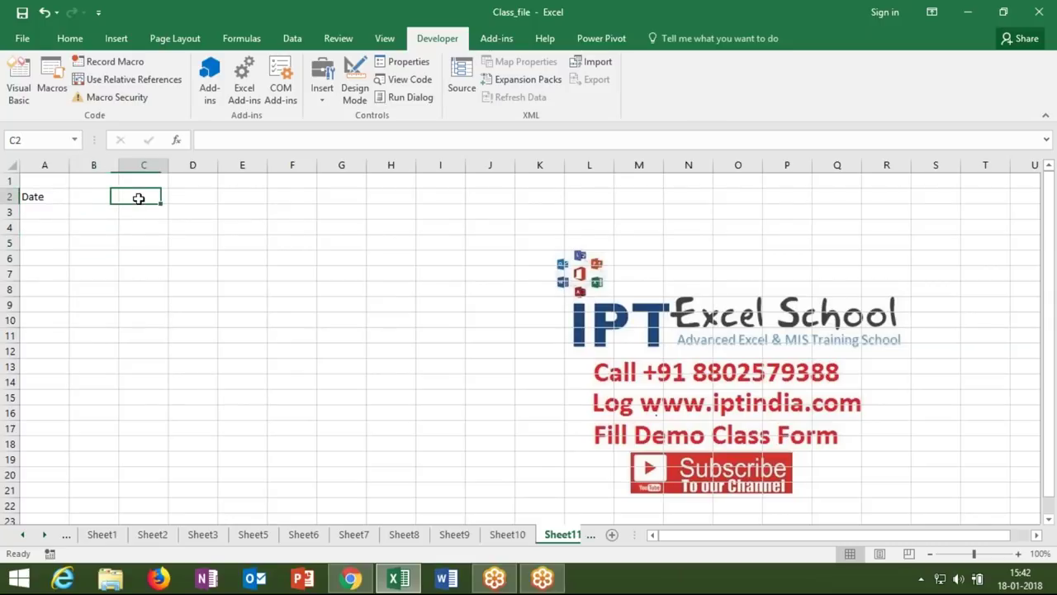
key("Left")
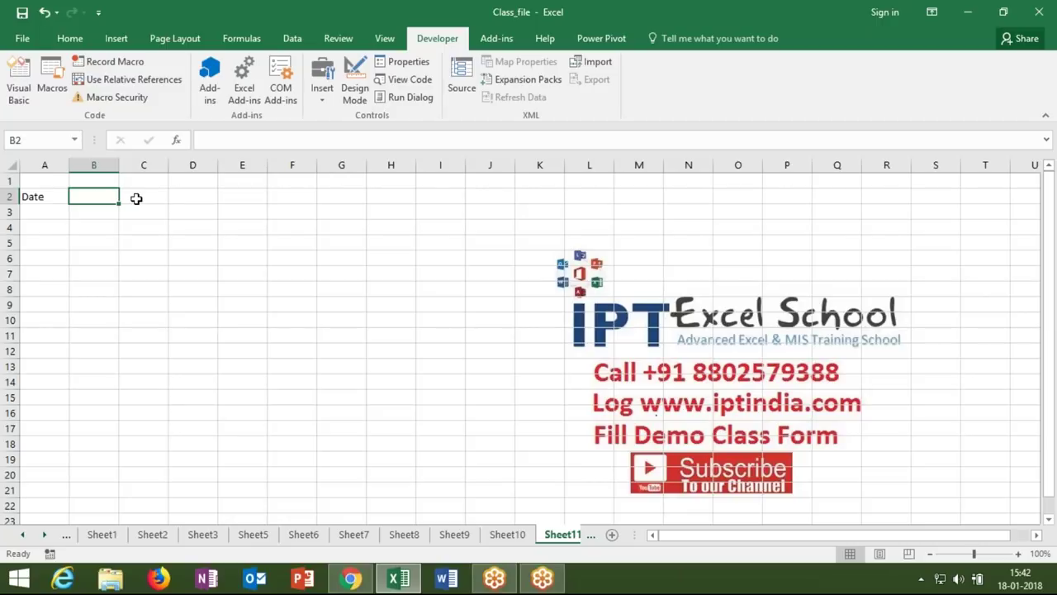
key("Right")
left_click(320, 96)
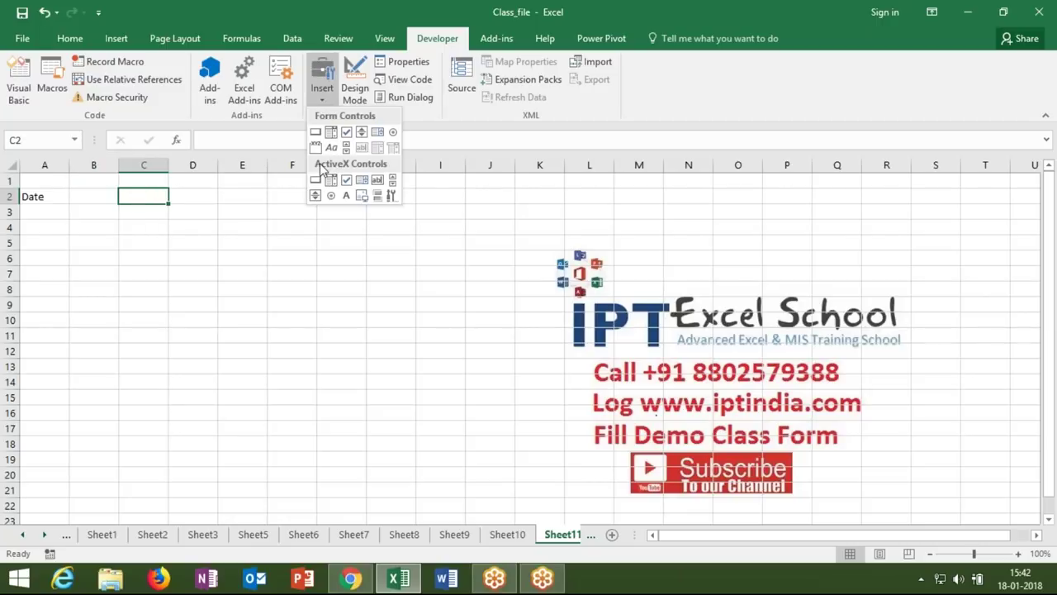
Insert a Calendar Control 12.0 via More Controls and draw it on the sheet
left_click(393, 198)
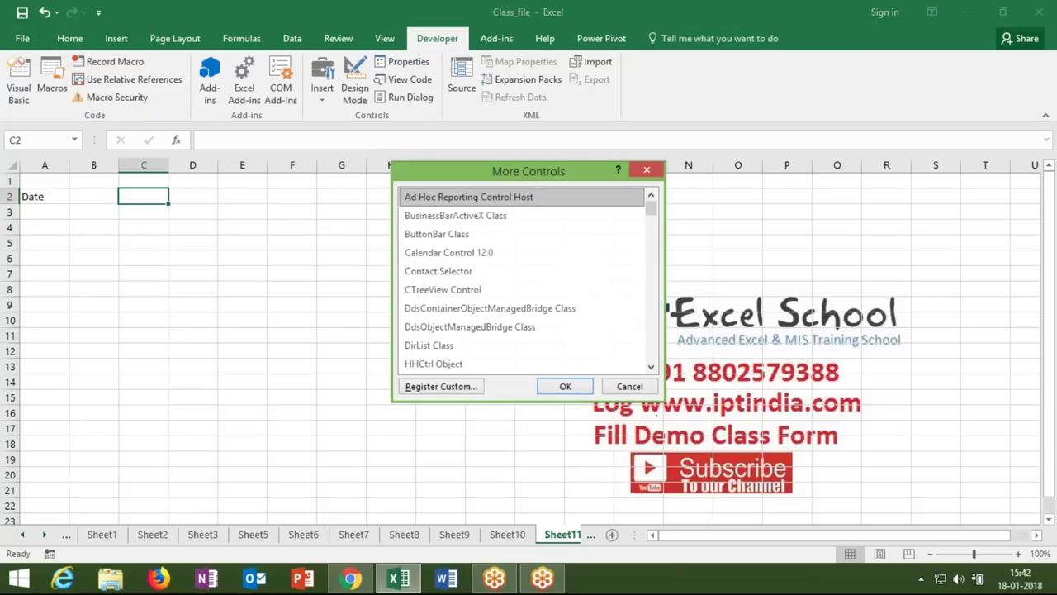
left_click(456, 251)
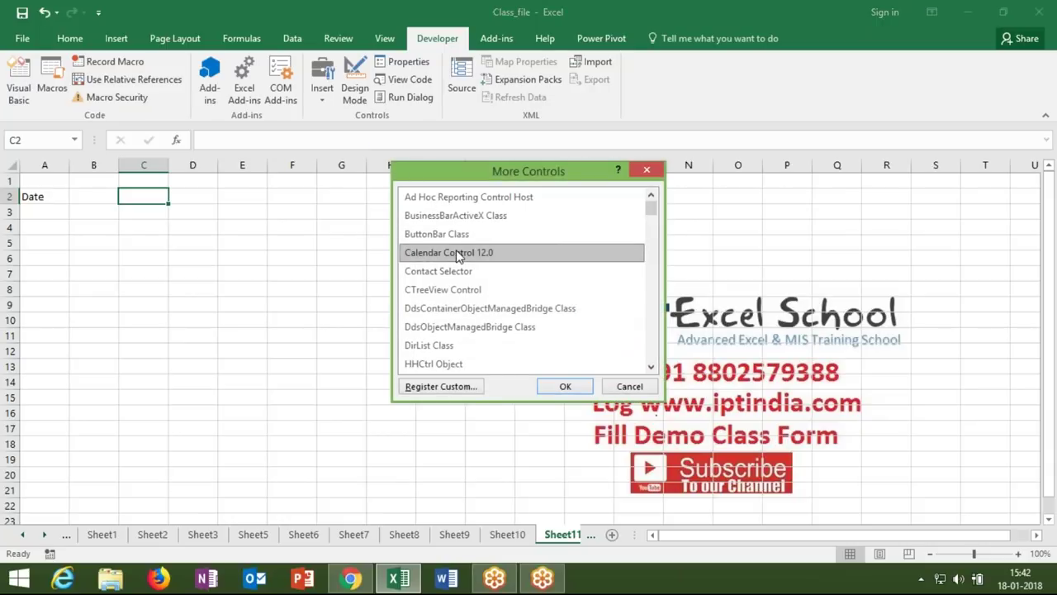
left_click(567, 382)
left_click_drag(251, 191, 408, 331)
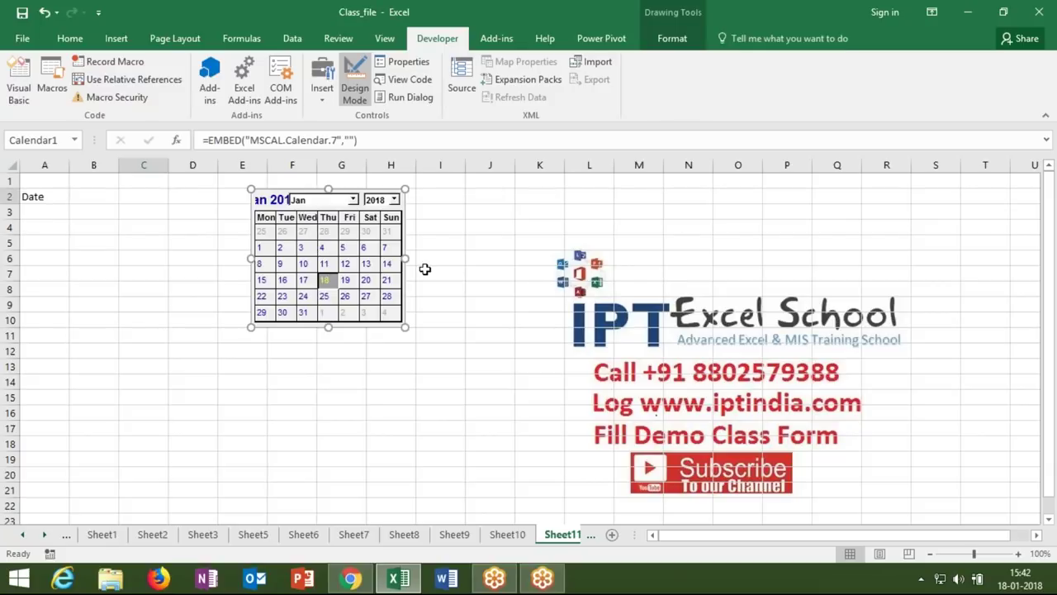
Enlarge the calendar, move it to columns D–G, and turn off Design Mode
left_click_drag(411, 260, 458, 262)
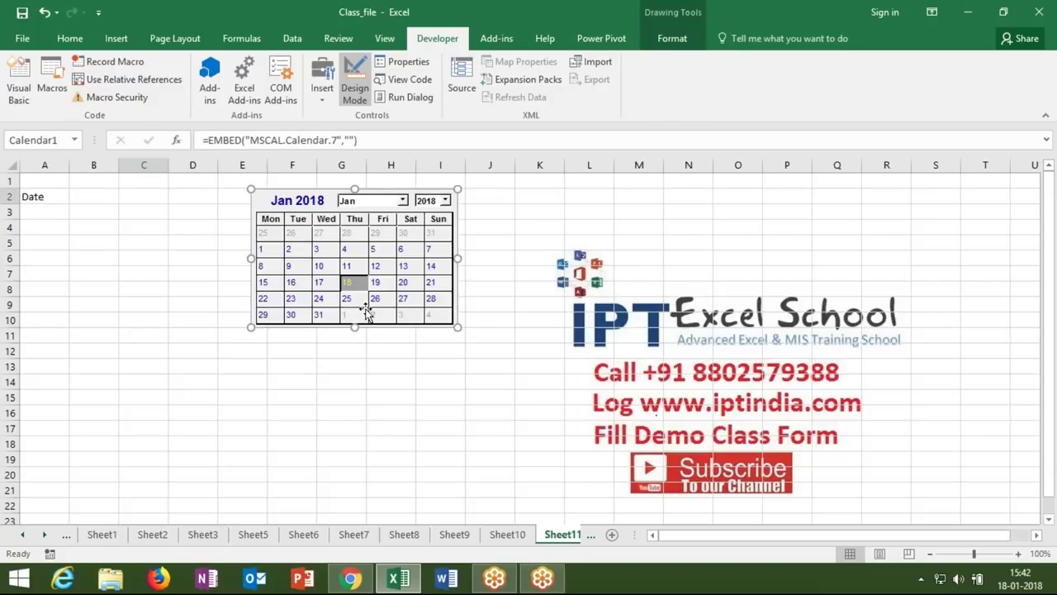
left_click_drag(354, 327, 356, 339)
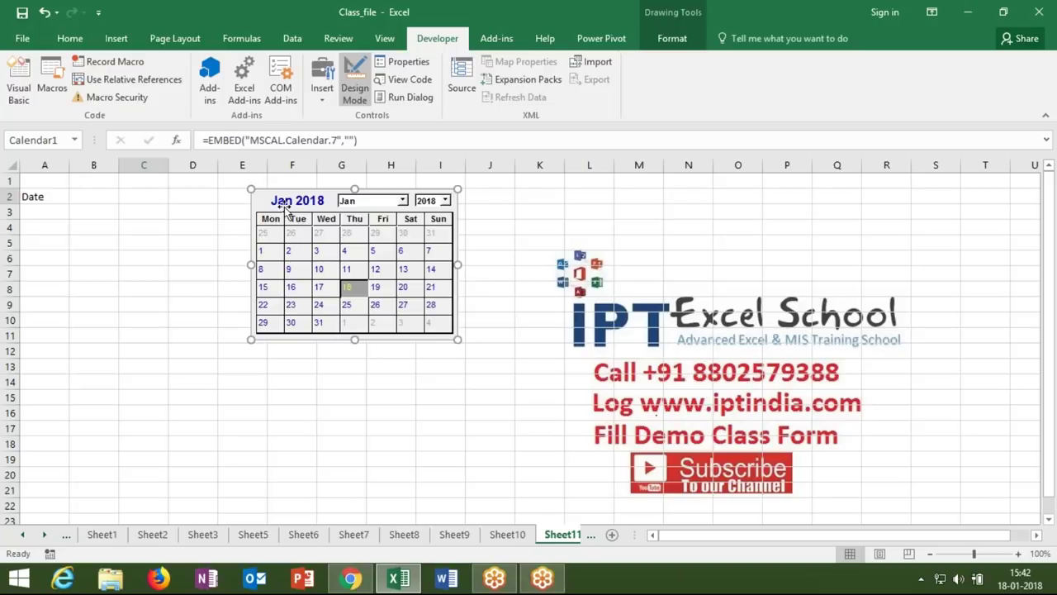
left_click_drag(281, 207, 200, 205)
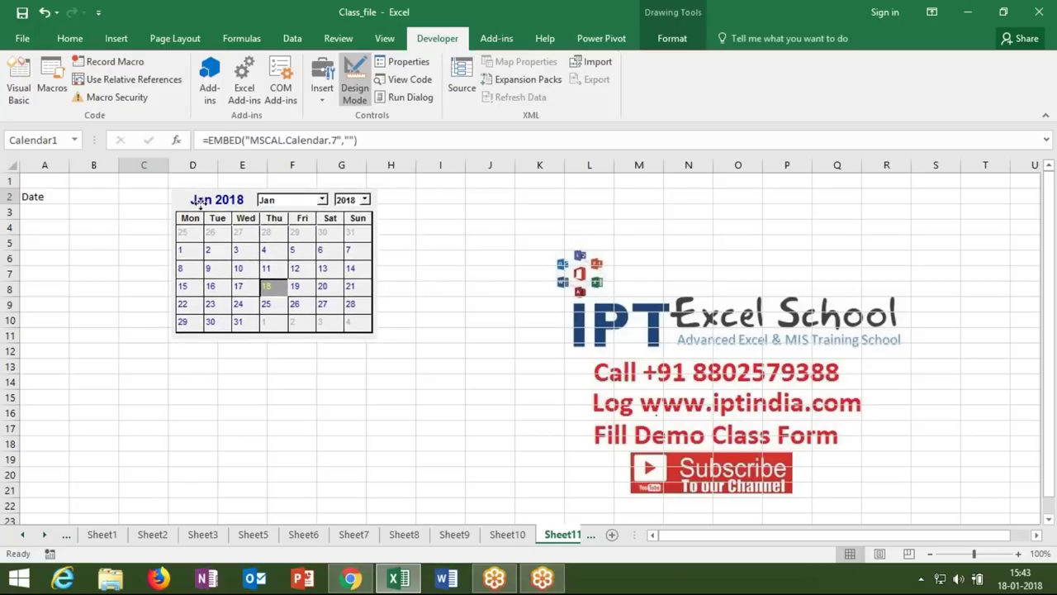
left_click(490, 335)
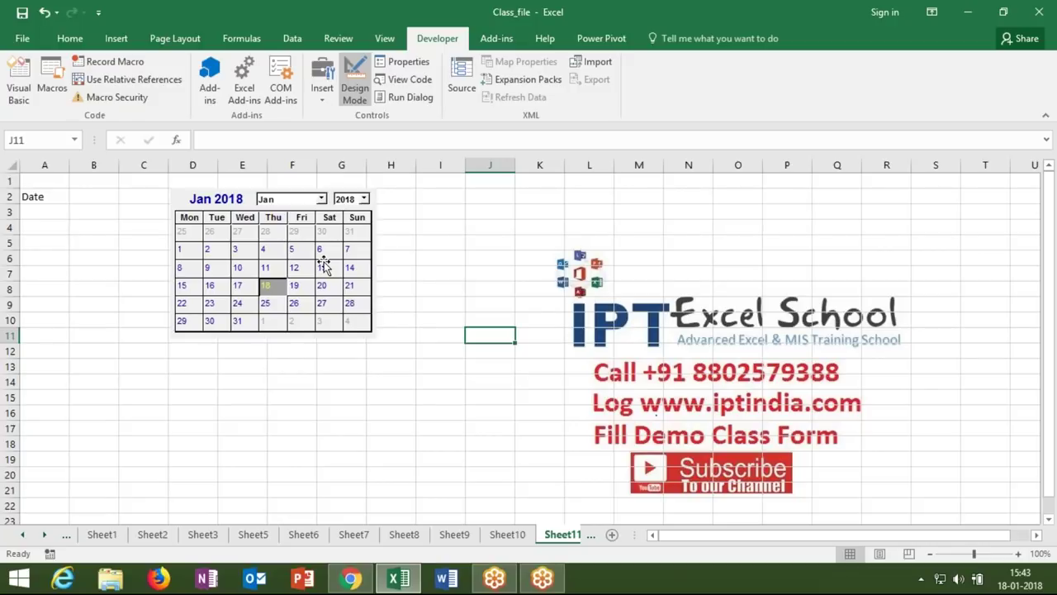
left_click(453, 273)
left_click(358, 93)
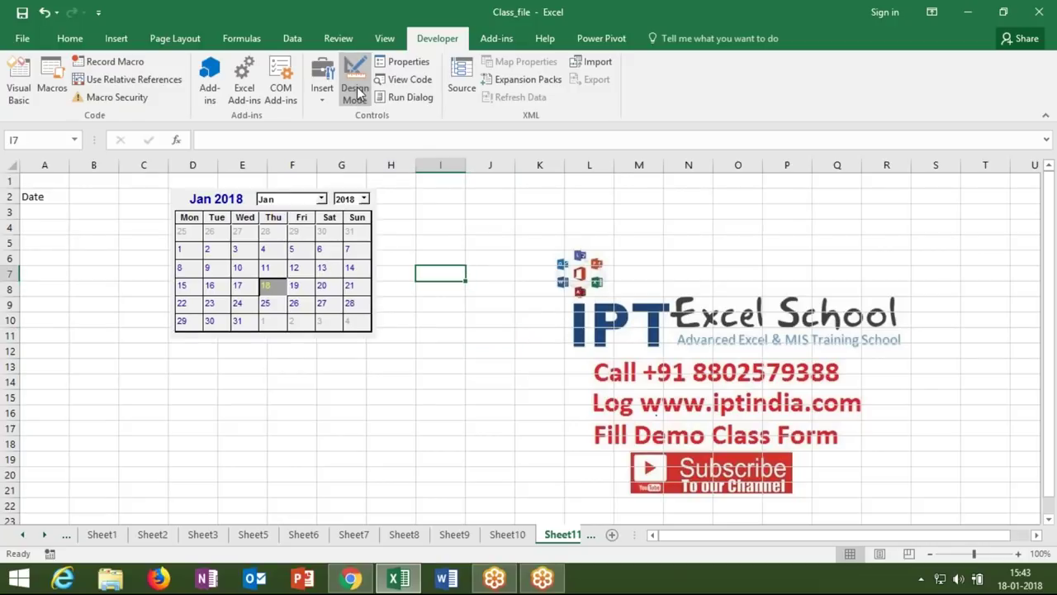
left_click(441, 242)
Choose 13 January 2018 in the calendar, check B2 stays blank, and re-enable Design Mode
left_click(321, 266)
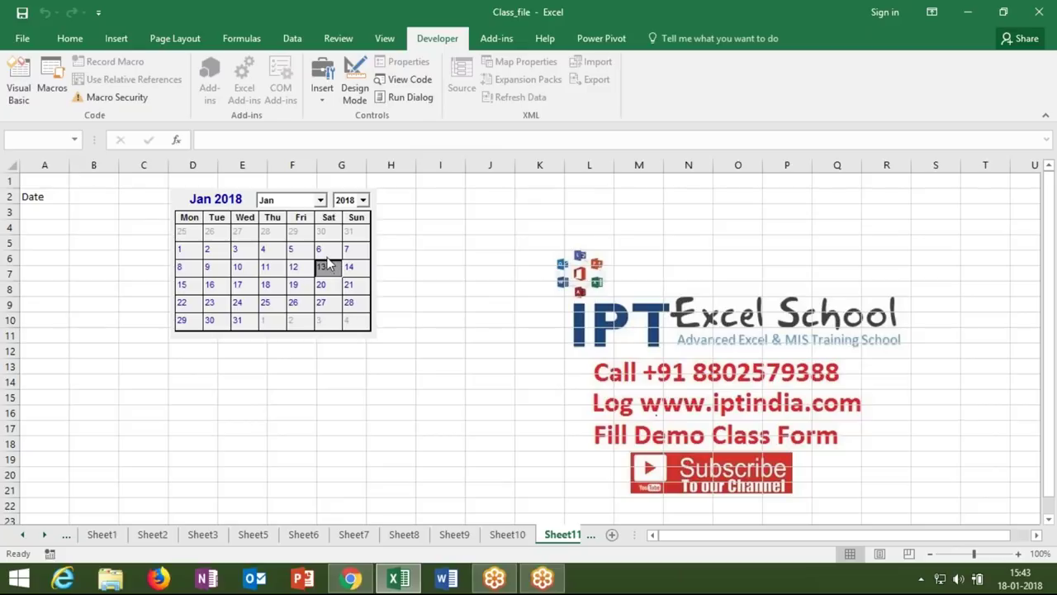
left_click(320, 248)
left_click(320, 269)
left_click(98, 197)
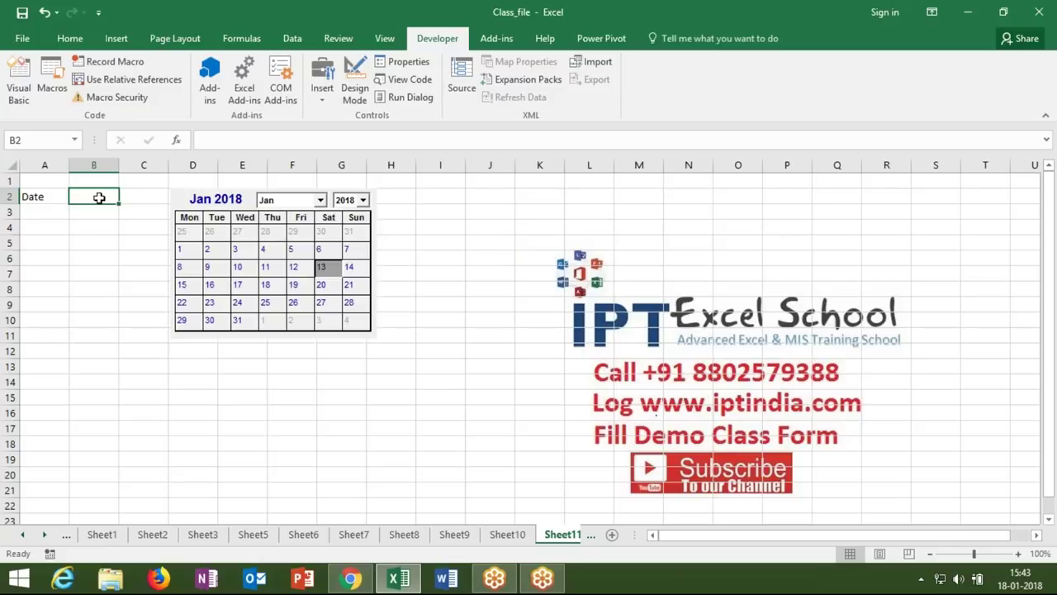
left_click(367, 341)
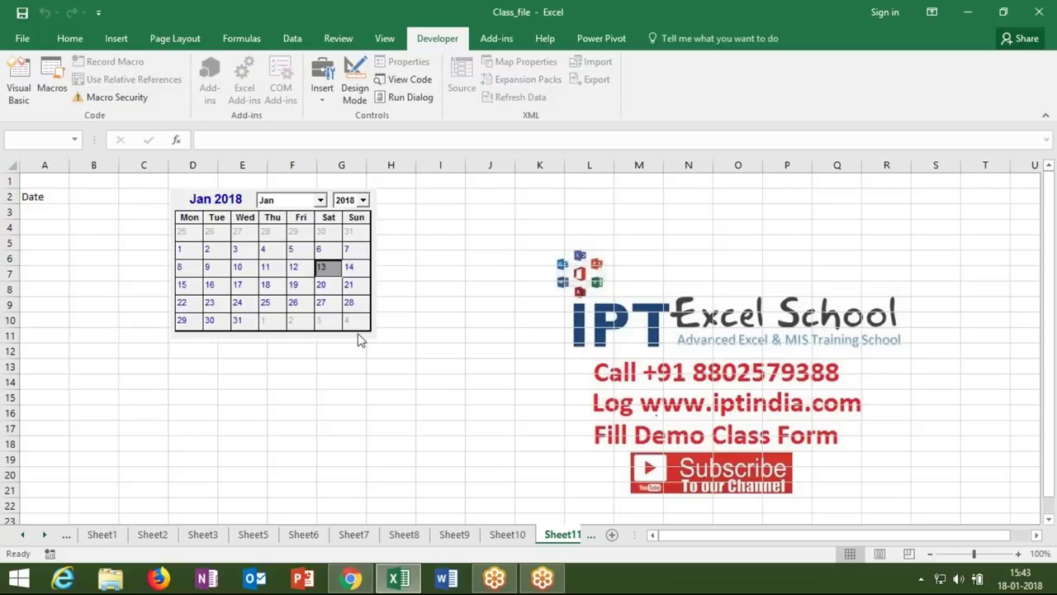
left_click(357, 92)
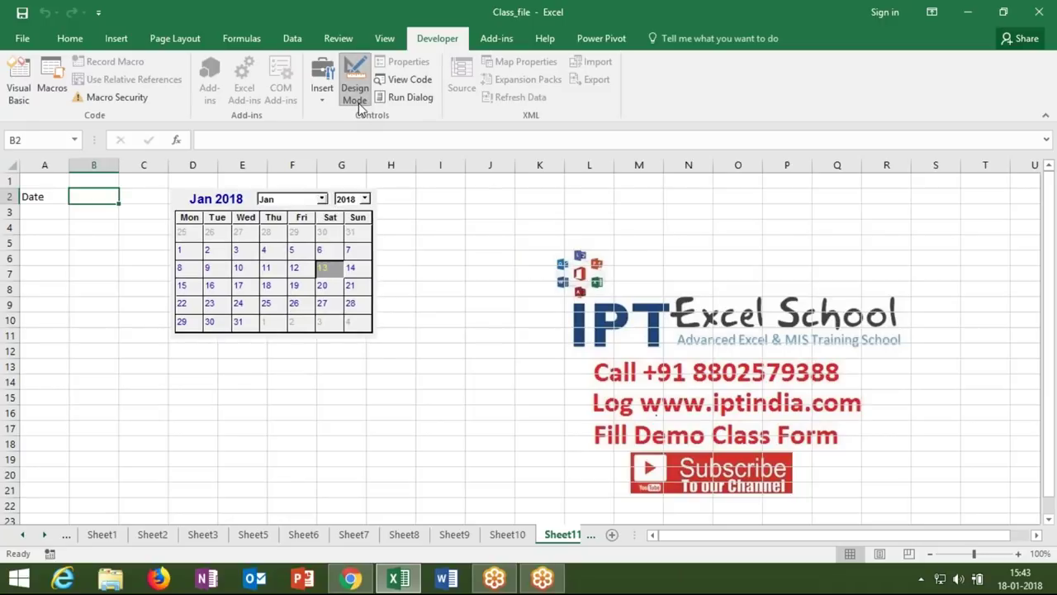
In Calendar1_Click, write Range("B2").Value = Sheet1.Calendar1.Value
double_click(333, 269)
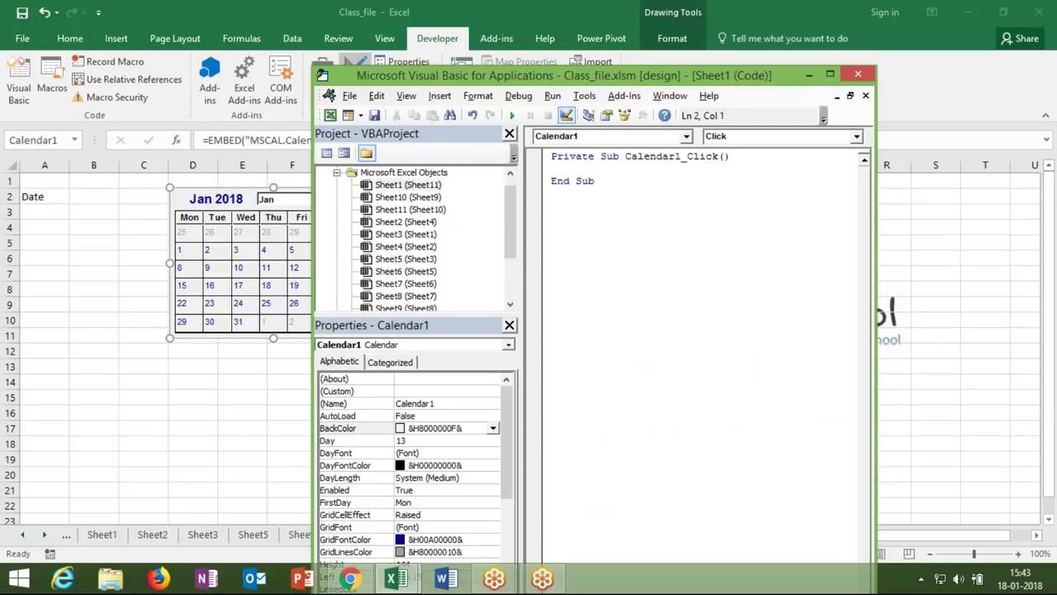
key("Return")
type("ra")
type("bge")
key("BackSpace")
key("BackSpace")
key("BackSpace")
type("nge")
type("(\"")
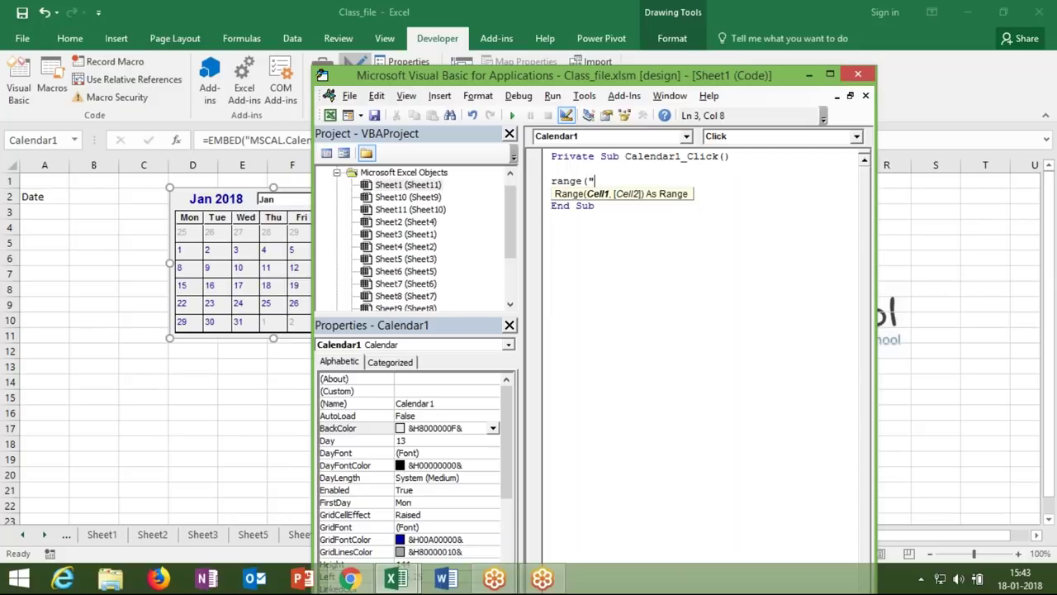
type("B")
type("2\").va")
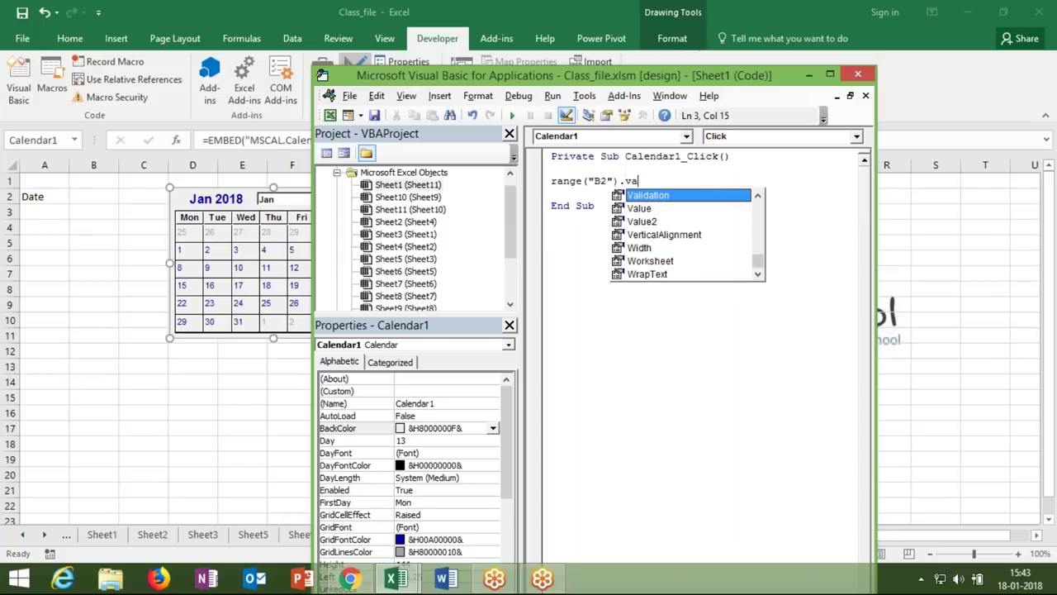
key("Down")
key("Tab")
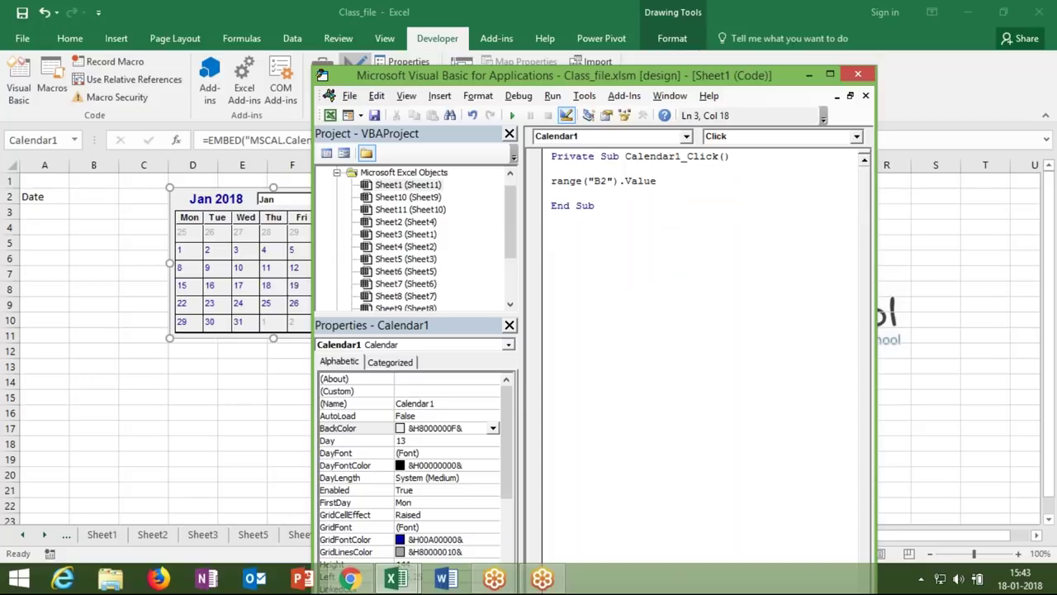
type("=")
left_click_drag(373, 81, 413, 88)
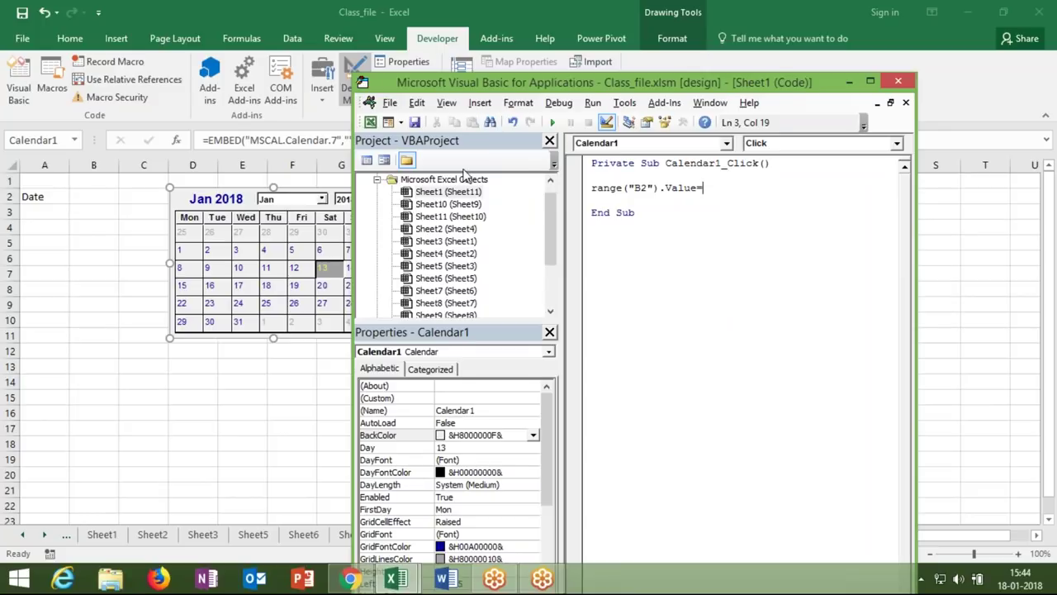
mouse_move(474, 83)
left_mouse_down()
mouse_move(514, 175)
mouse_move(448, 135)
left_mouse_up()
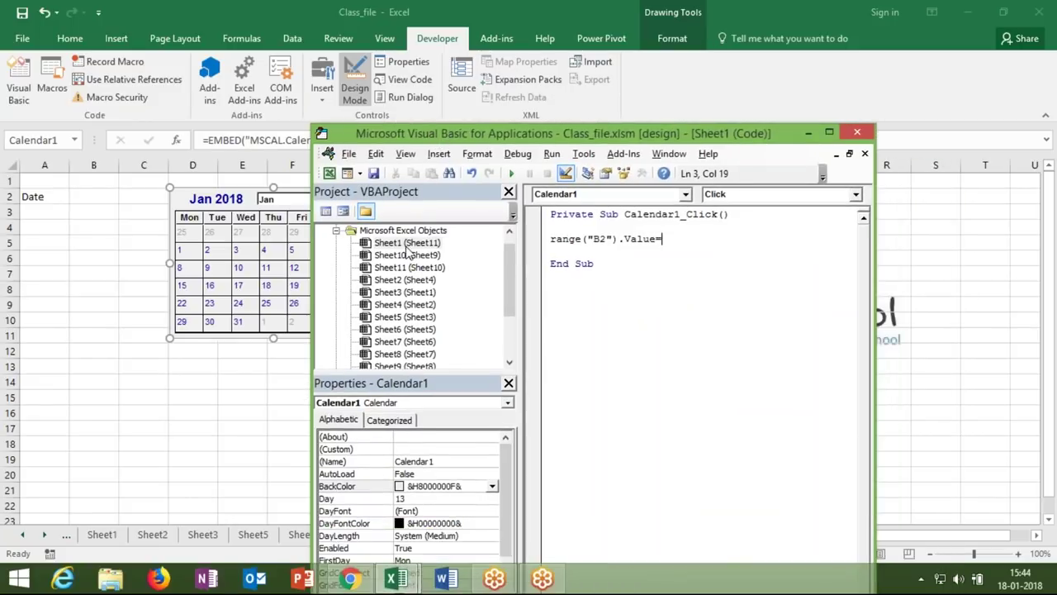
type("sheet")
type("1.")
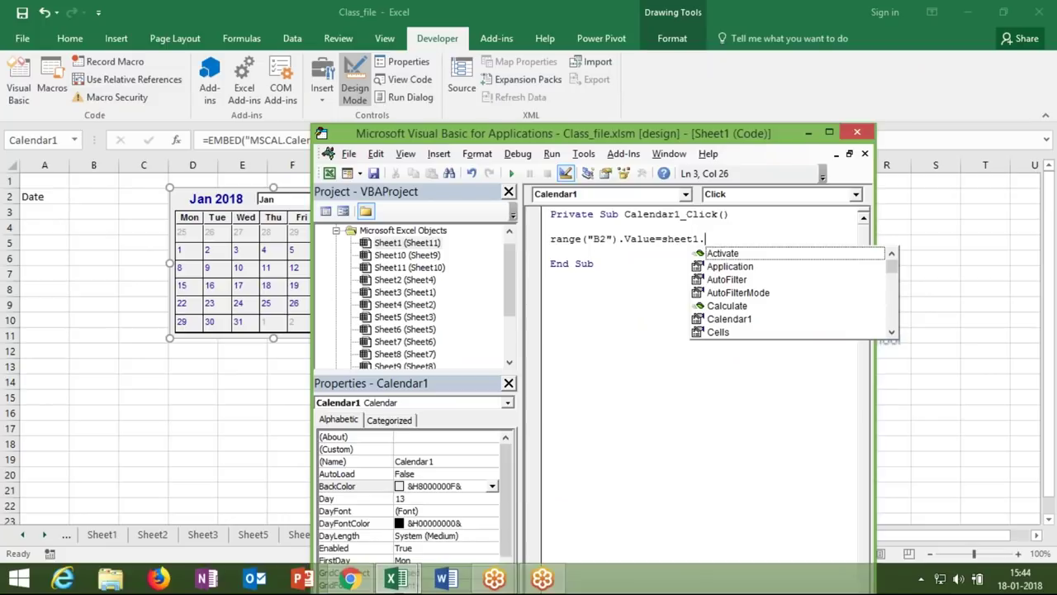
type("c")
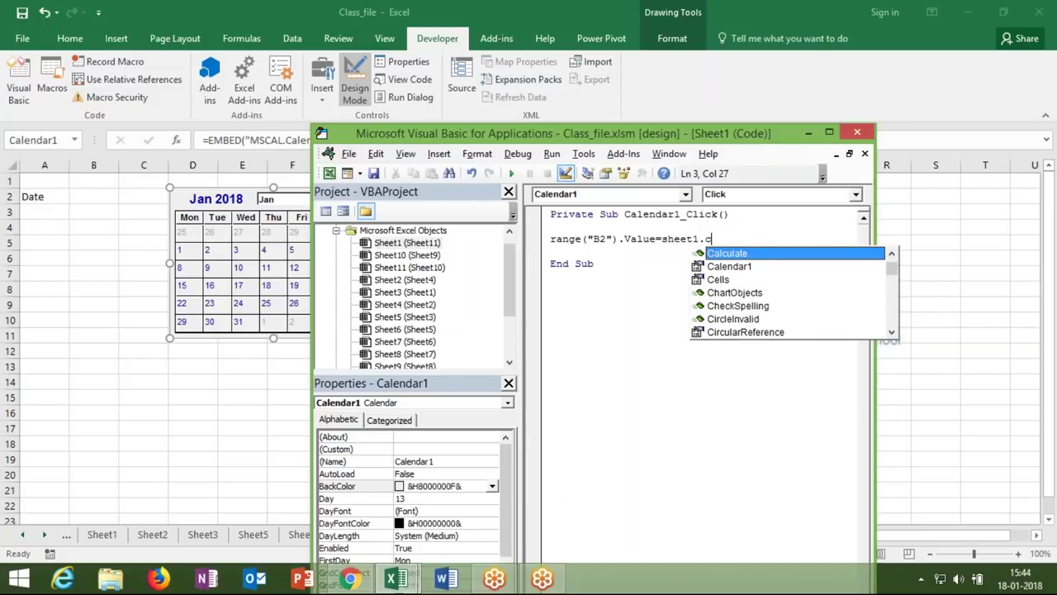
key("Down")
type("`")
key("BackSpace")
key("BackSpace")
key("BackSpace")
type(".c")
key("Down")
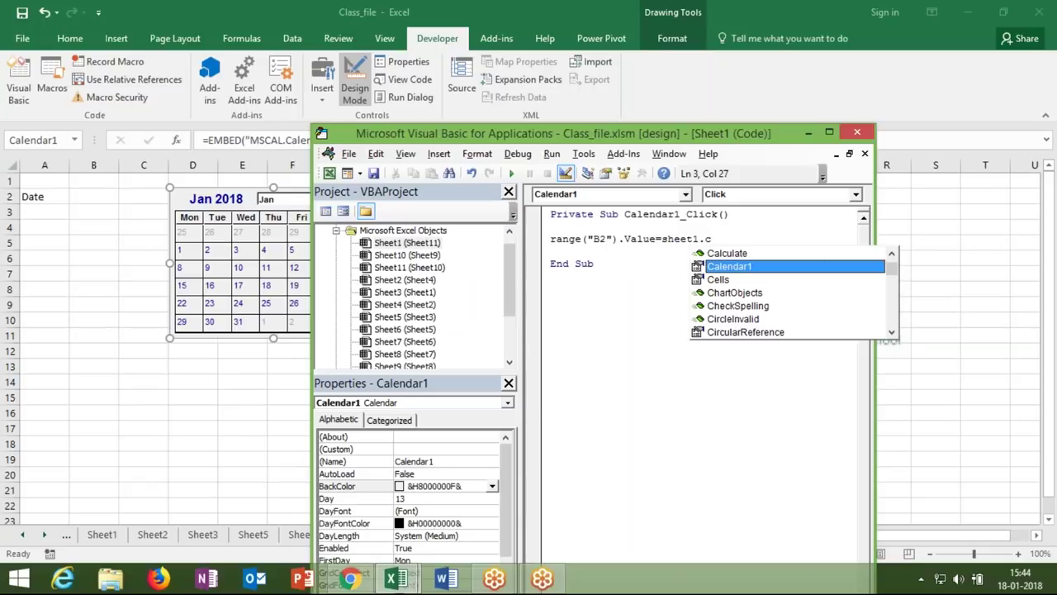
key("Tab")
type(".v")
key("Tab")
left_click(670, 295)
Delete the Sheet1. prefix from that line and close the VBA editor
left_click_drag(717, 238, 674, 239)
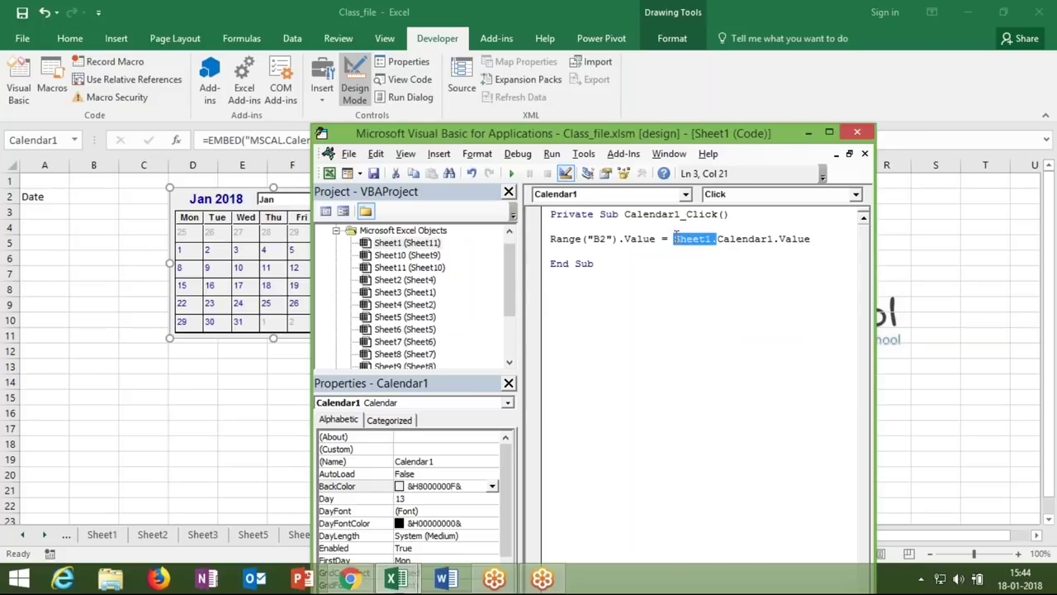
key("Delete")
left_click(683, 284)
left_click(616, 251)
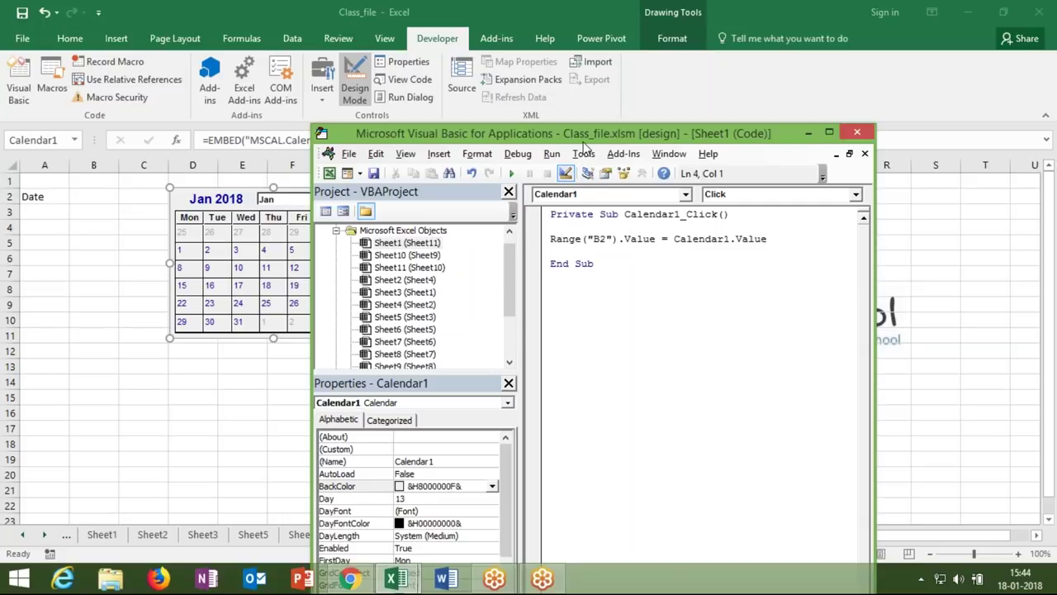
left_click_drag(584, 139, 475, 138)
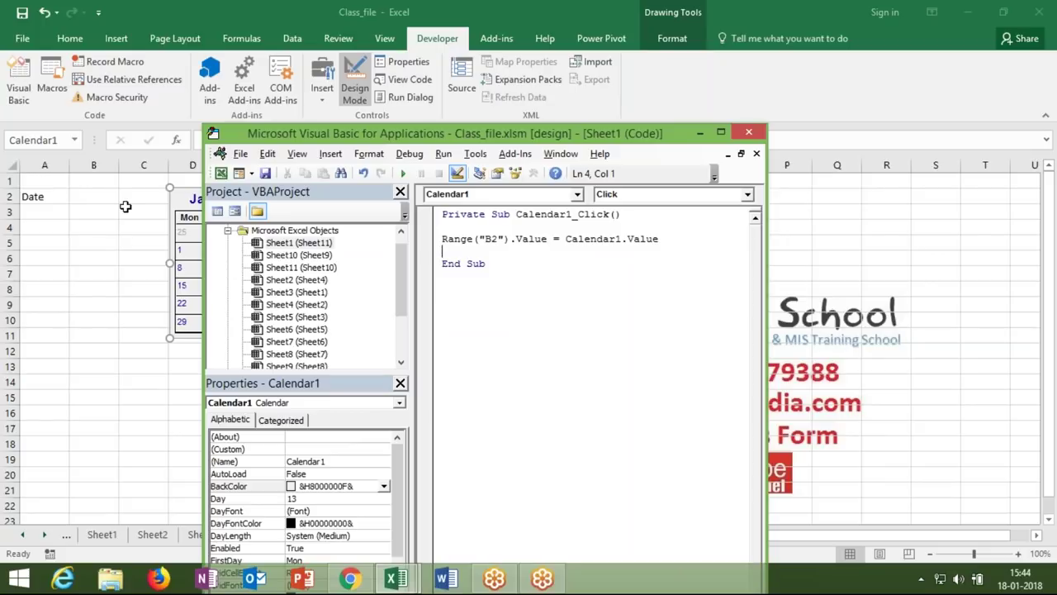
left_click(750, 128)
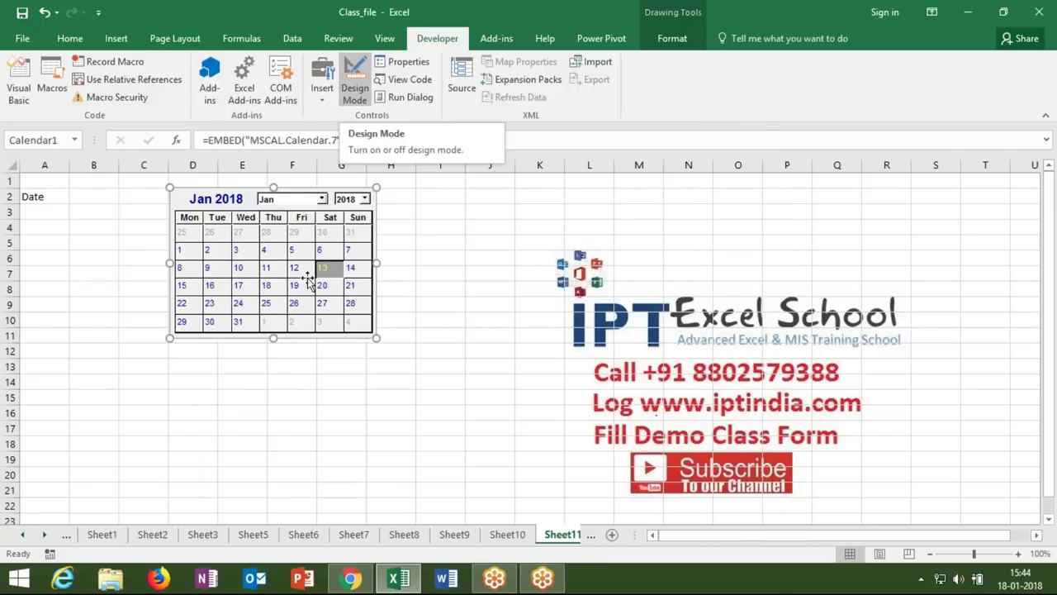
Turn off Design Mode, pick several January dates, and widen column B to show B2's date
left_click(355, 86)
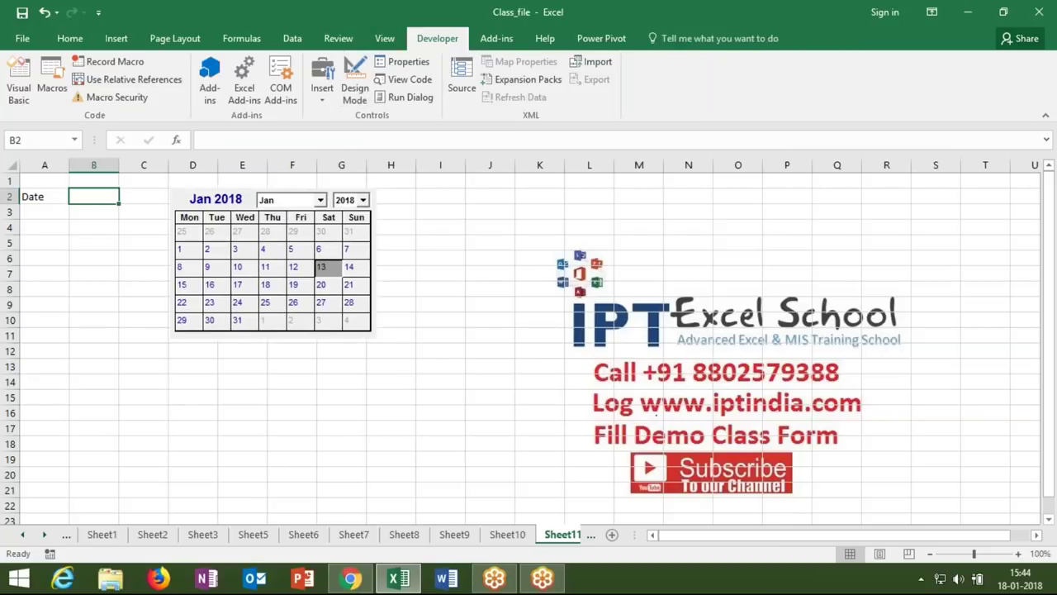
left_click(270, 286)
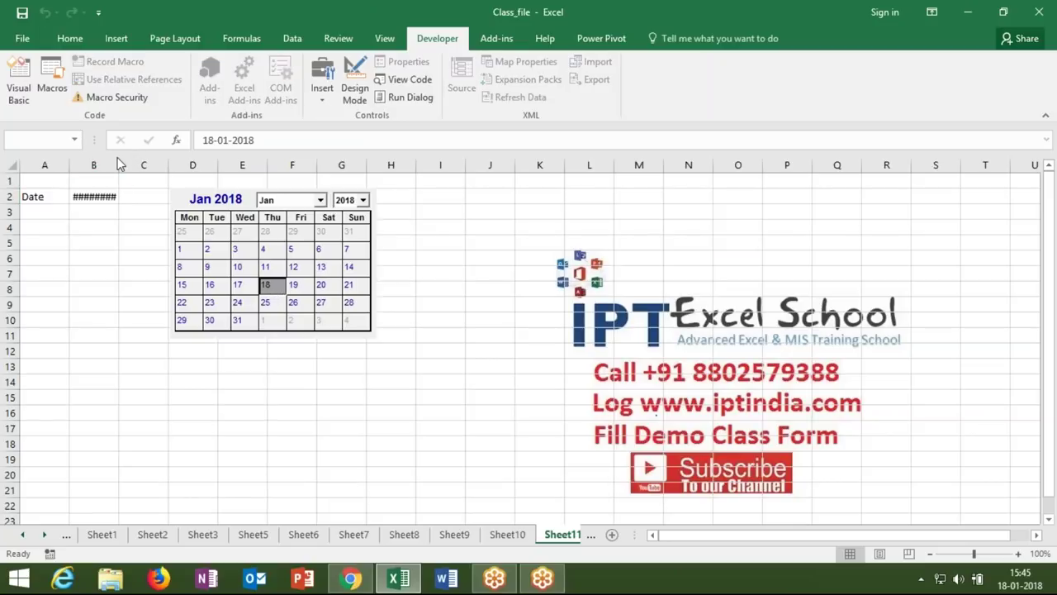
left_click_drag(118, 166, 126, 165)
left_click(247, 267)
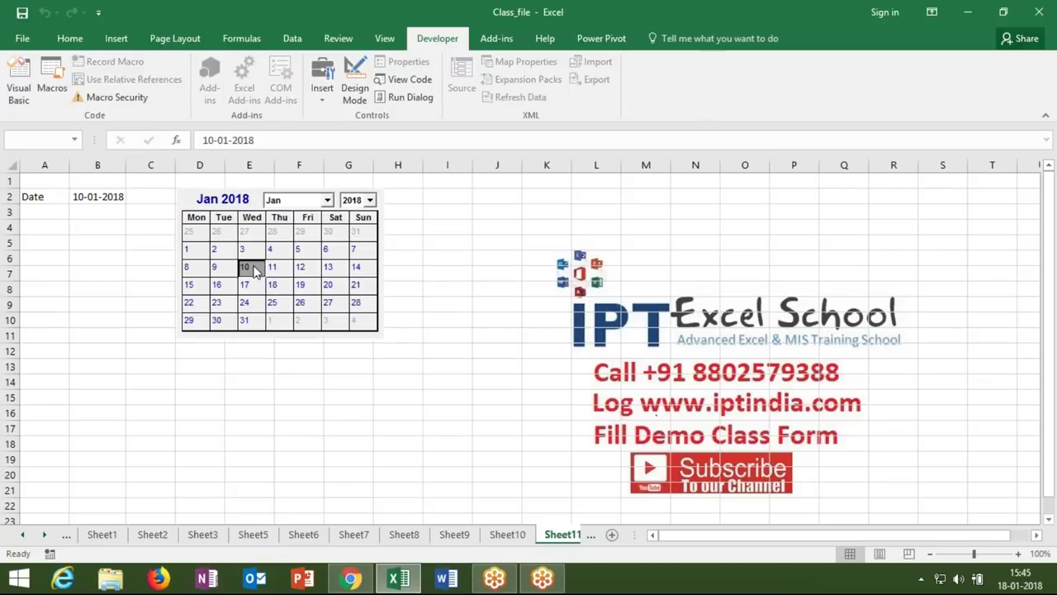
left_click(275, 252)
left_click(279, 285)
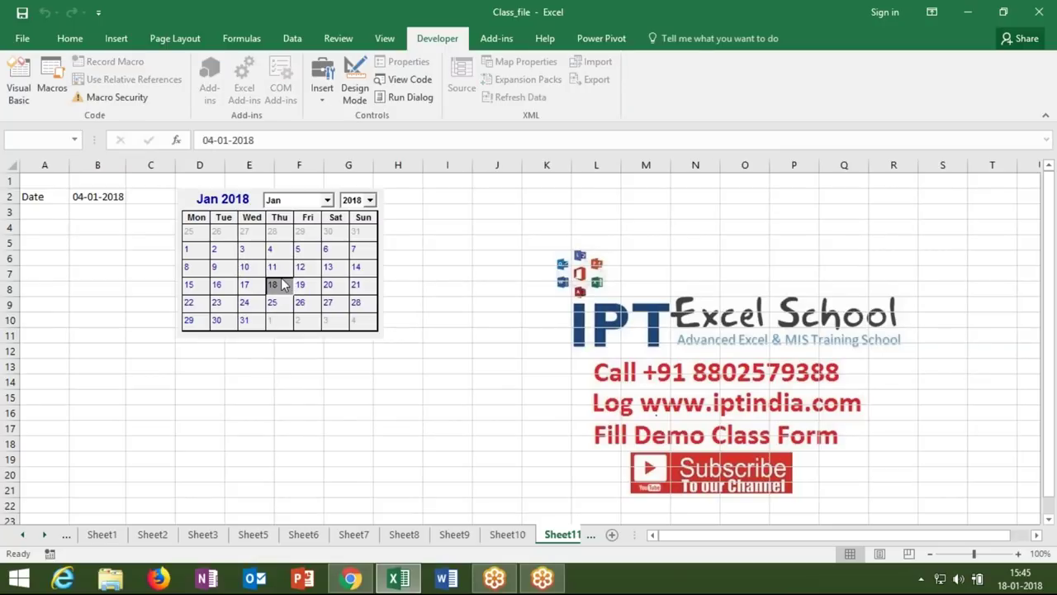
Switch the calendar to February 2018 and pick 8 February
left_click(328, 201)
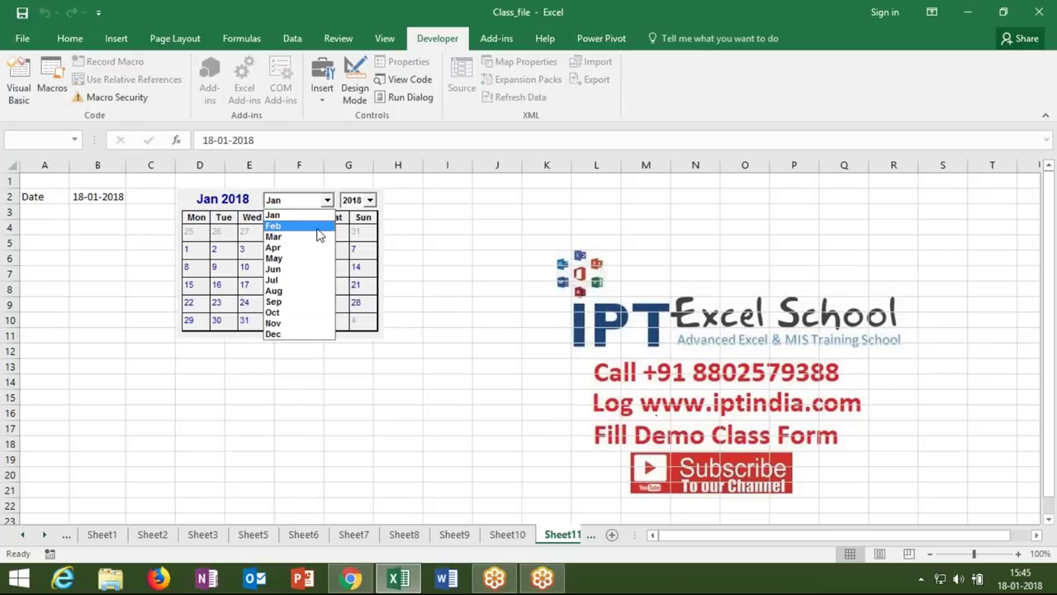
left_click(319, 221)
left_click(369, 201)
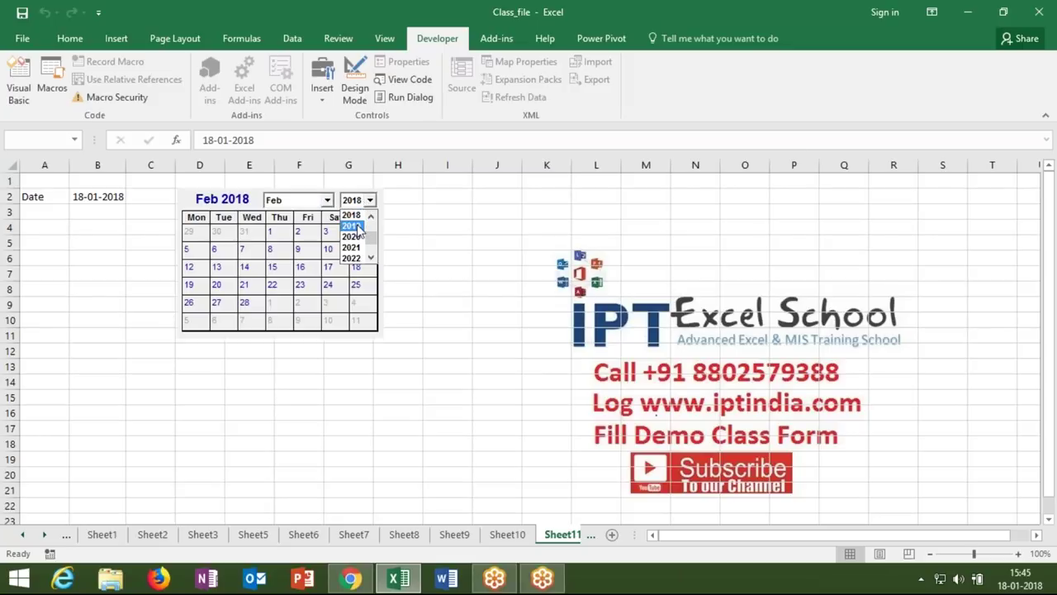
left_click(367, 212)
left_click(369, 201)
scroll(368, 228, "up", 2)
left_click(364, 226)
left_click(304, 235)
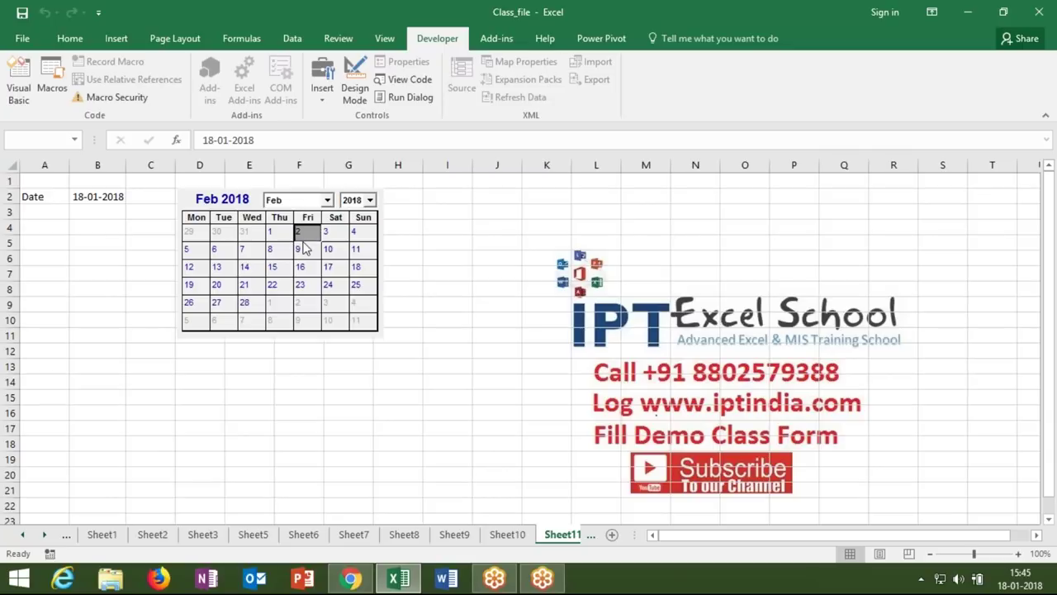
left_click(301, 250)
left_click(280, 256)
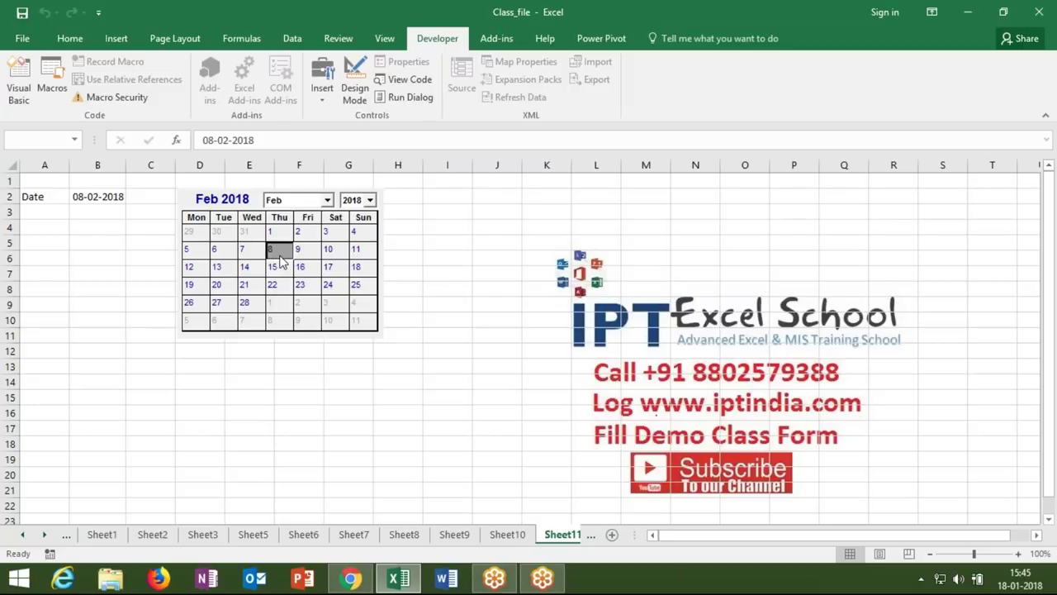
Switch to the Sheet4 employee table
left_click(112, 539)
left_click(31, 537)
left_click(32, 537)
left_click(83, 538)
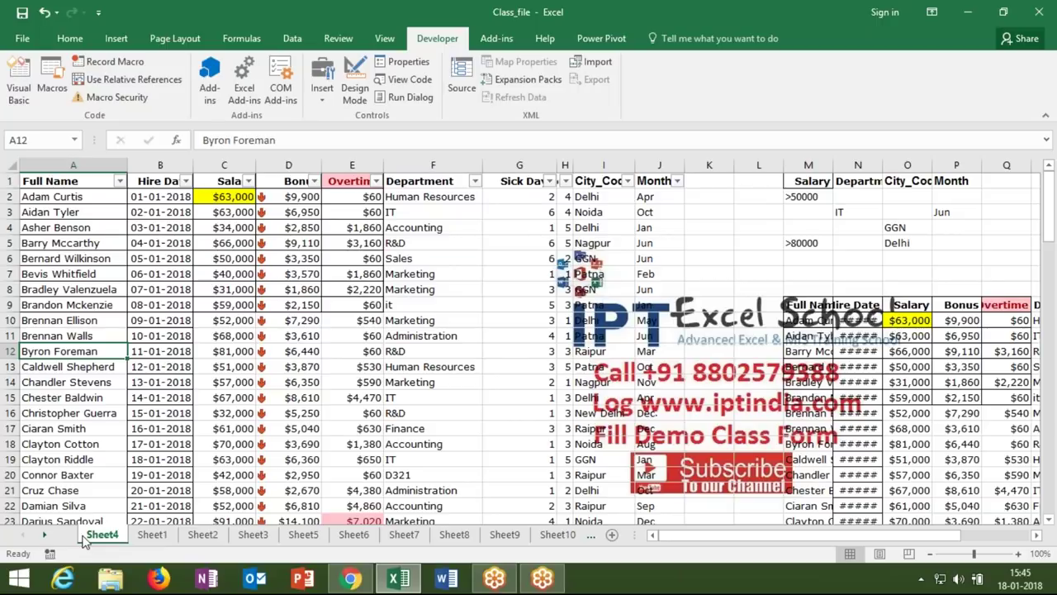
Open and close the Macros list, select F7 and G19, then go to the File Info page
left_click(57, 102)
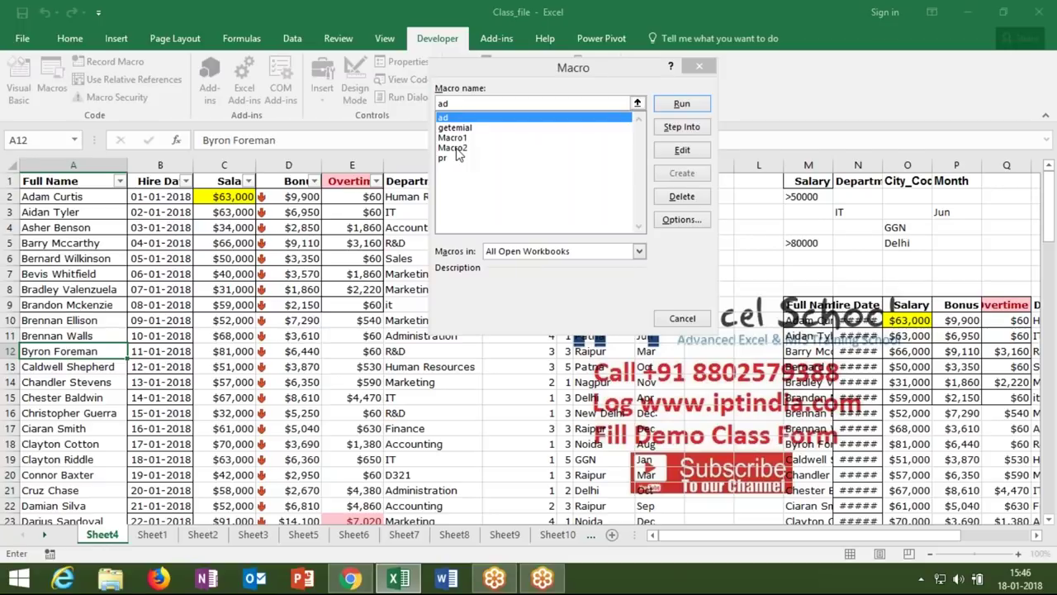
left_click(702, 72)
left_click(445, 272)
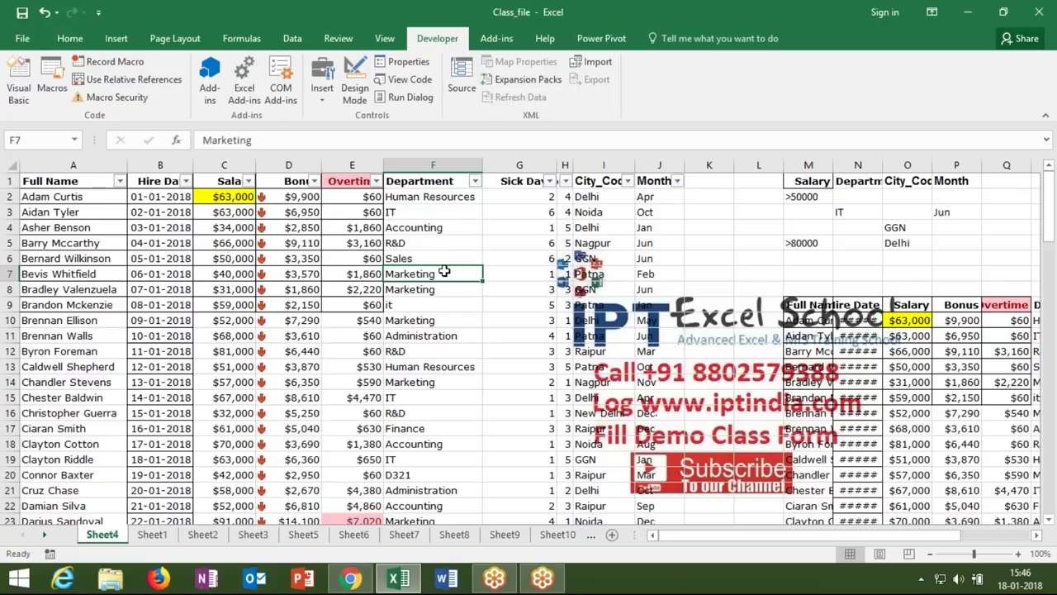
left_click(487, 462)
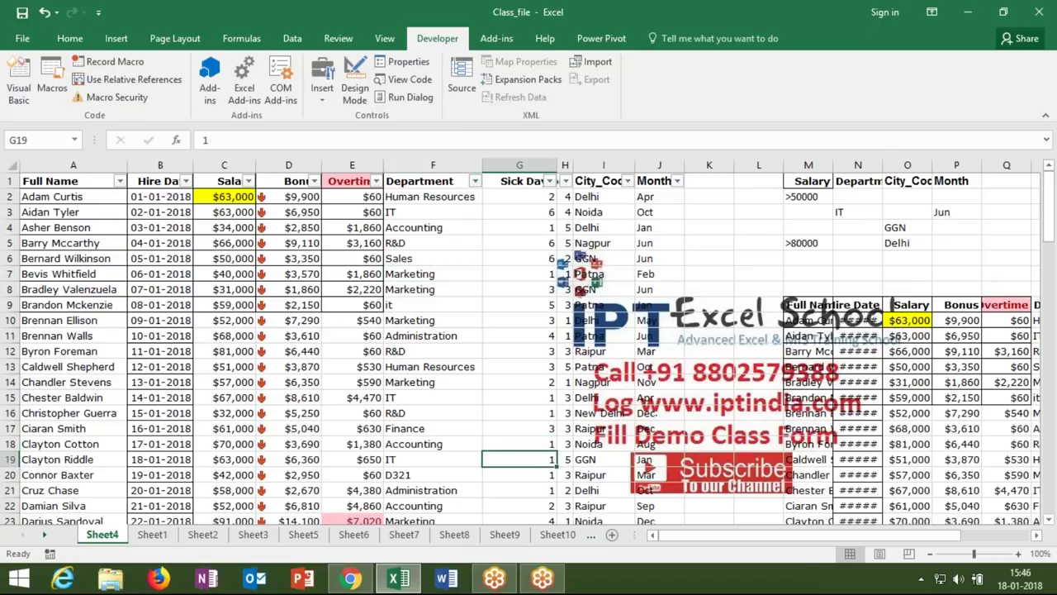
left_click(39, 44)
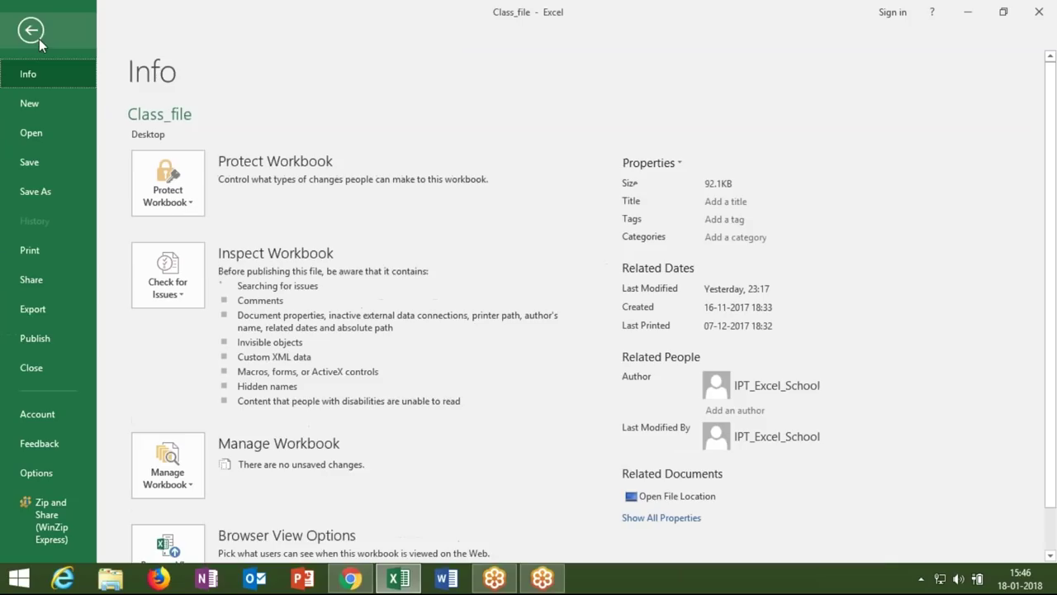
Save the workbook on the Desktop as macro-enabled file Day-3
left_click(60, 195)
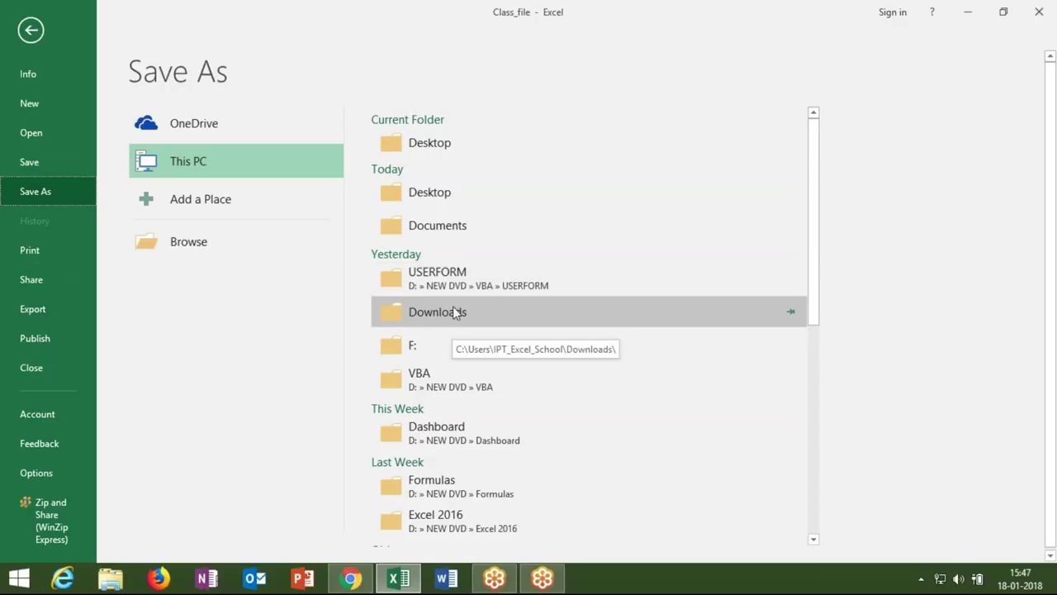
left_click(453, 143)
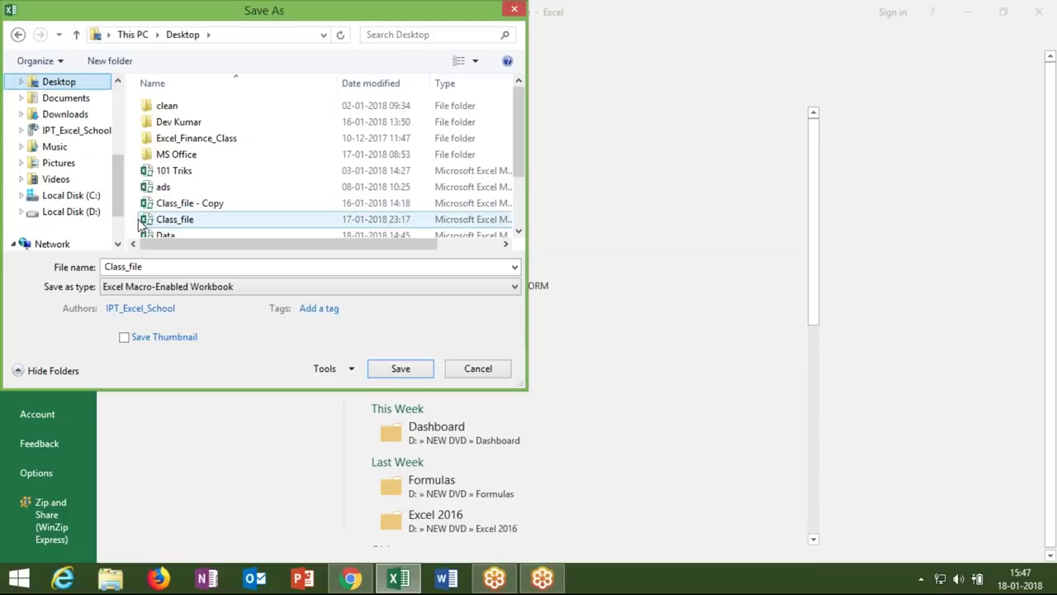
left_click(147, 266)
double_click(147, 266)
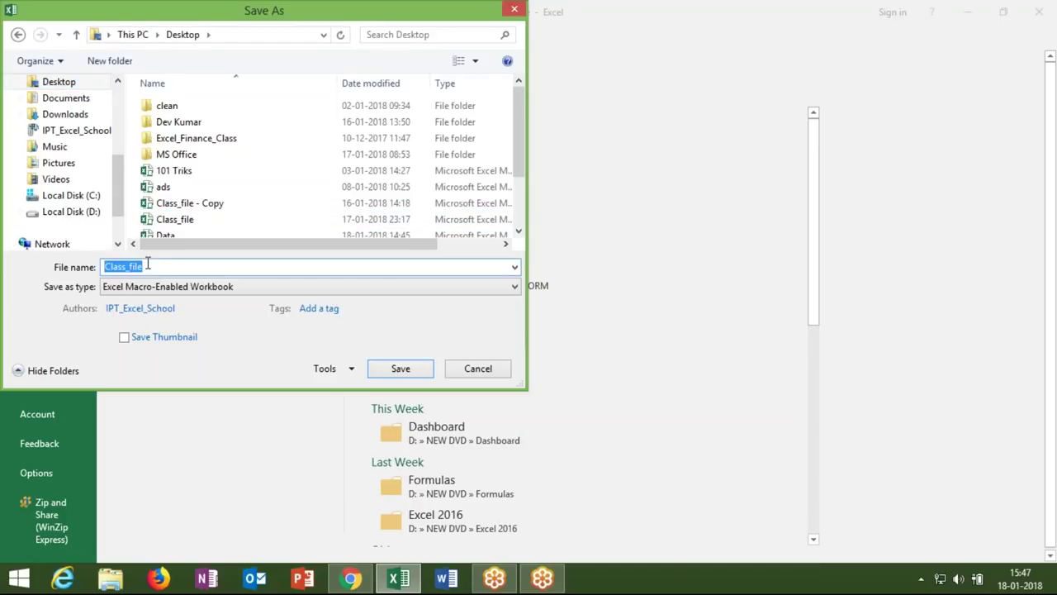
type("Day")
type("-3")
left_click(382, 365)
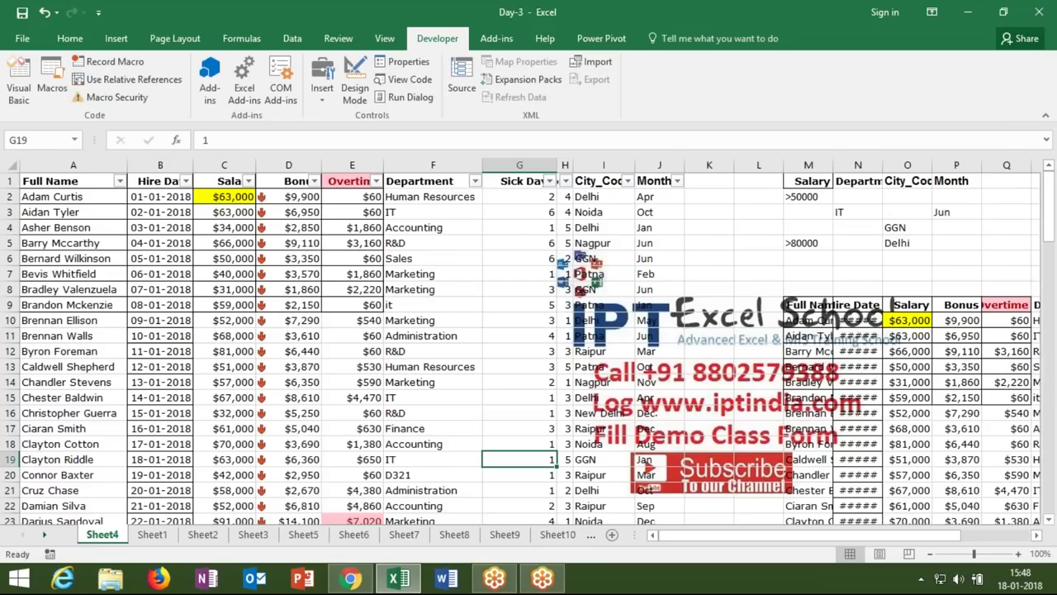
Close the Day-3 workbook and the IDBI Bank Chrome tab, then refresh the desktop
left_click(1039, 12)
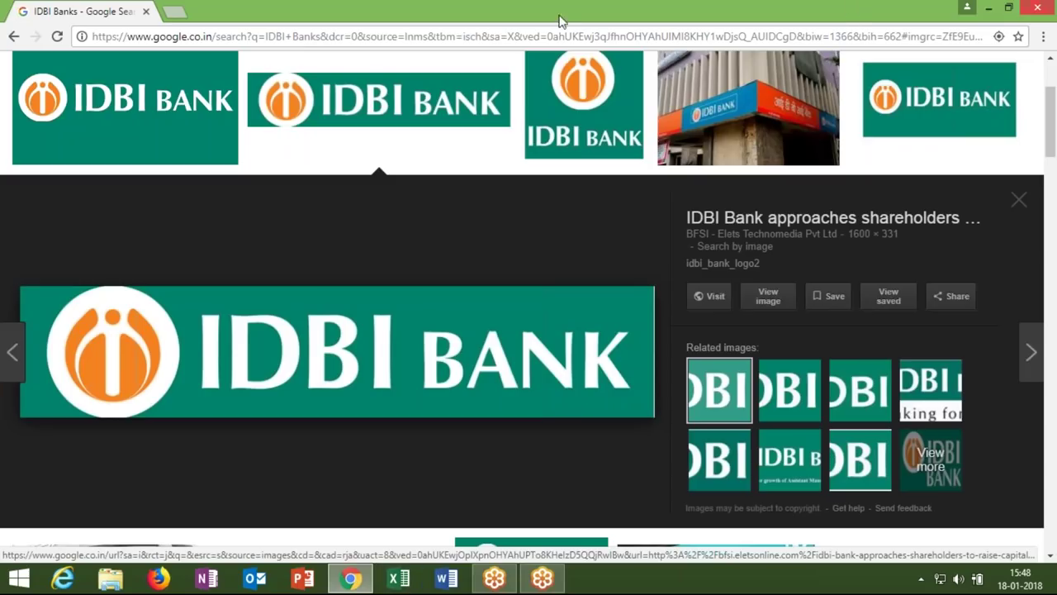
left_click(145, 12)
right_click(412, 104)
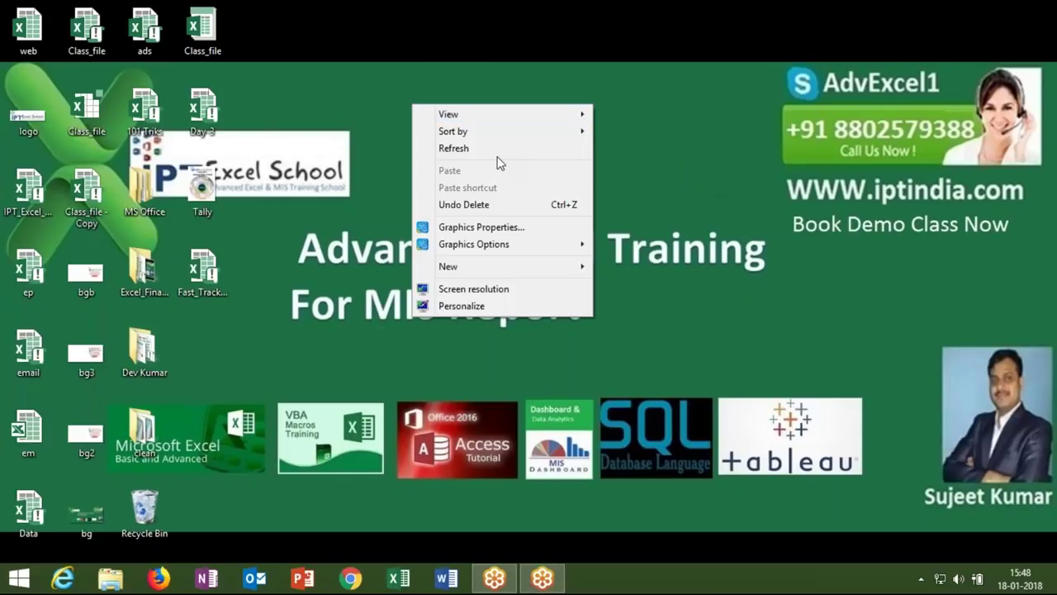
left_click(496, 154)
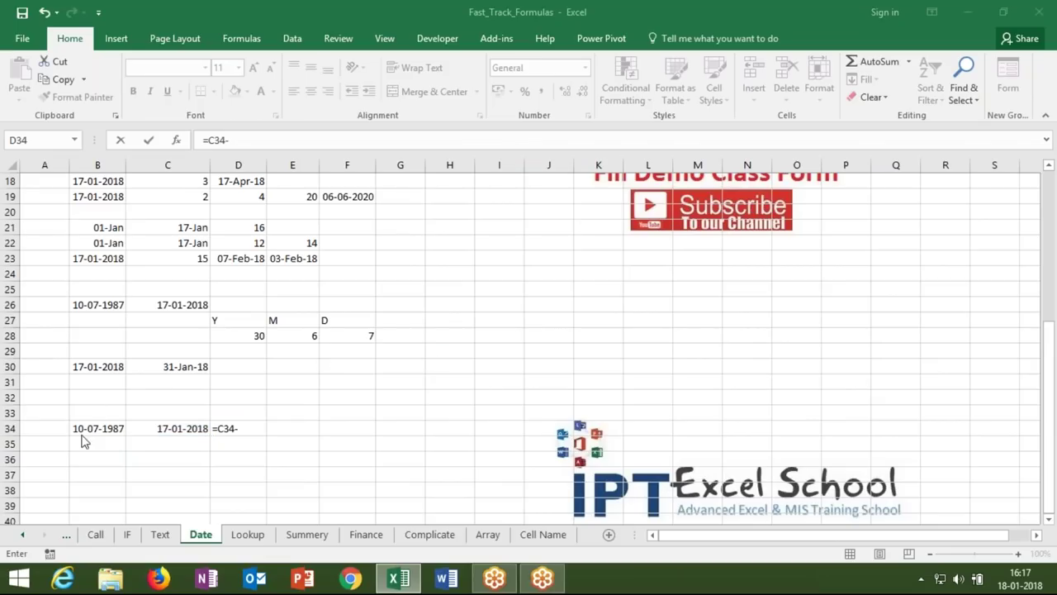
Complete the =C34-B34 difference in D34, then clear it
left_click(88, 428)
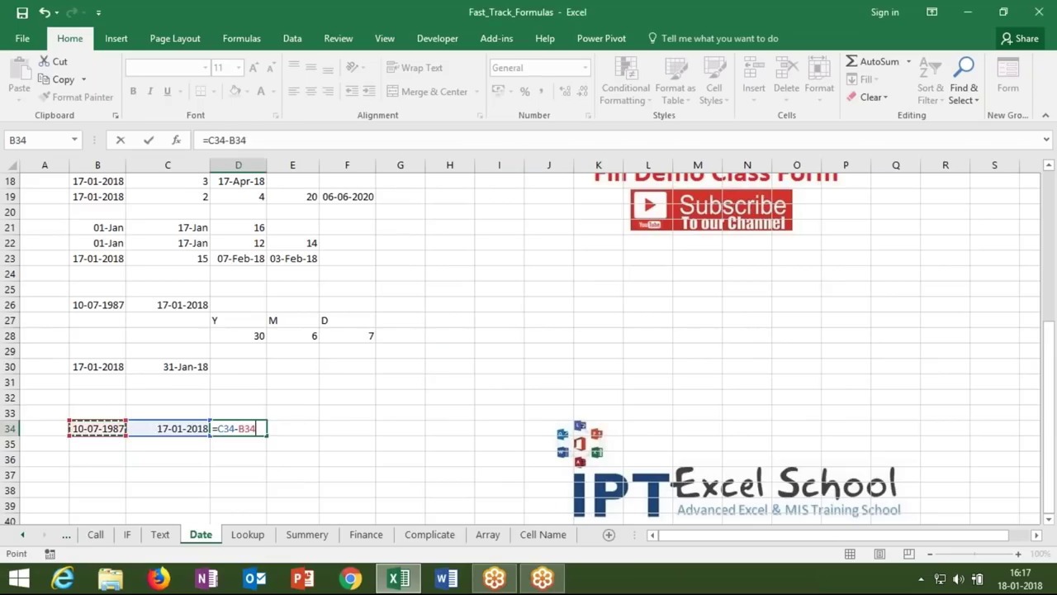
key("Return")
left_click(238, 428)
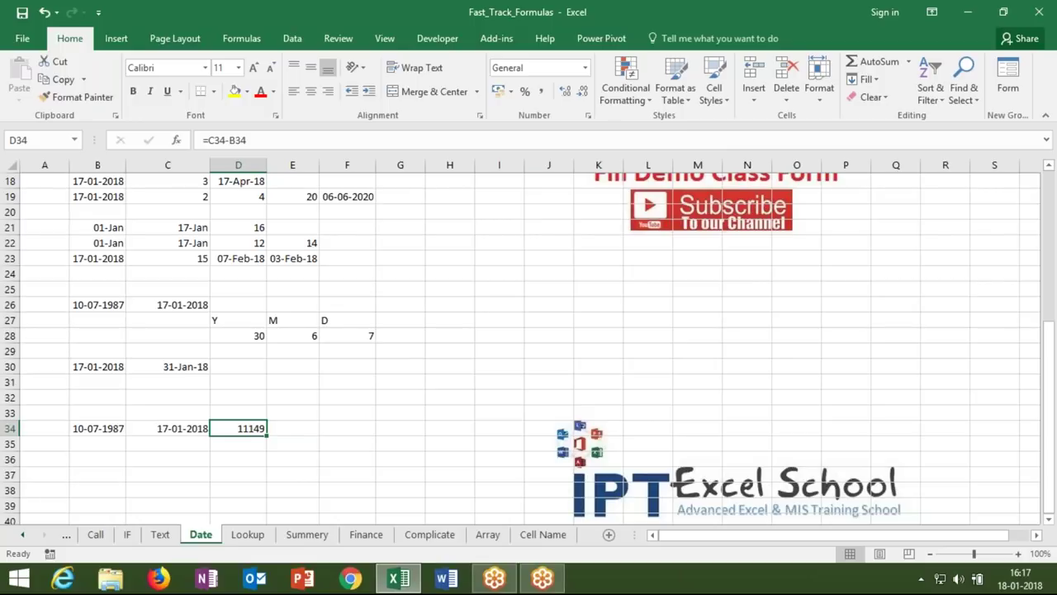
key("Delete")
key("Down")
Enter =DATEDIF(B34,C34,"y") in D35 to get 30 full years
type("=dated")
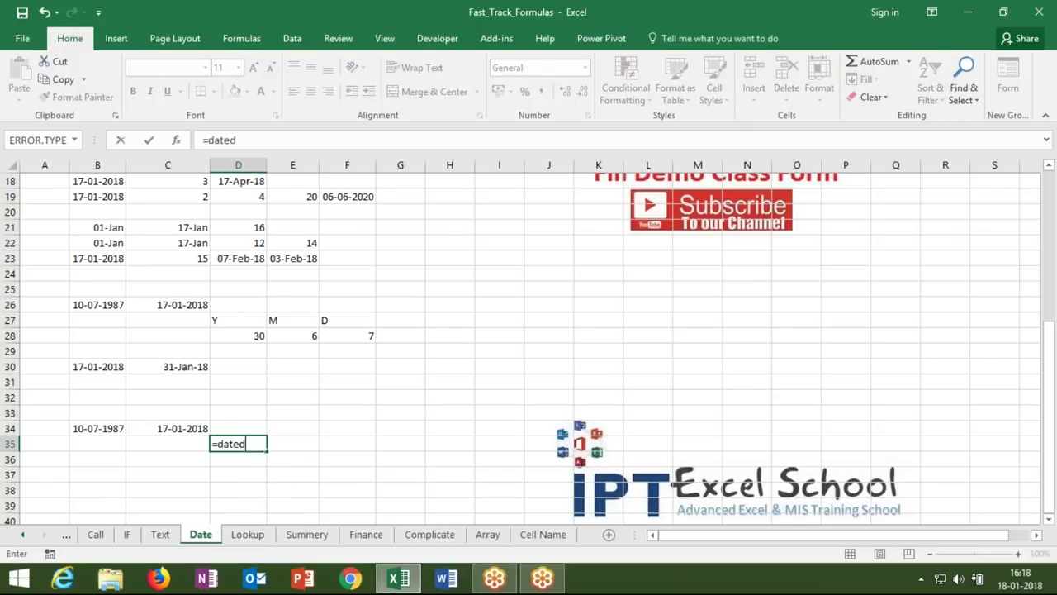
type("if(")
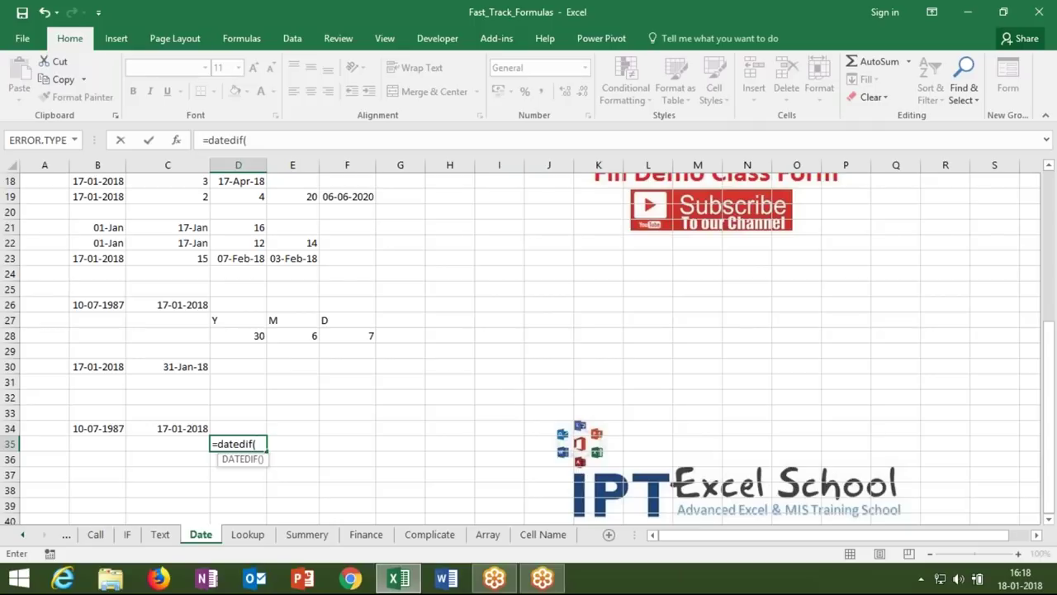
left_click(88, 428)
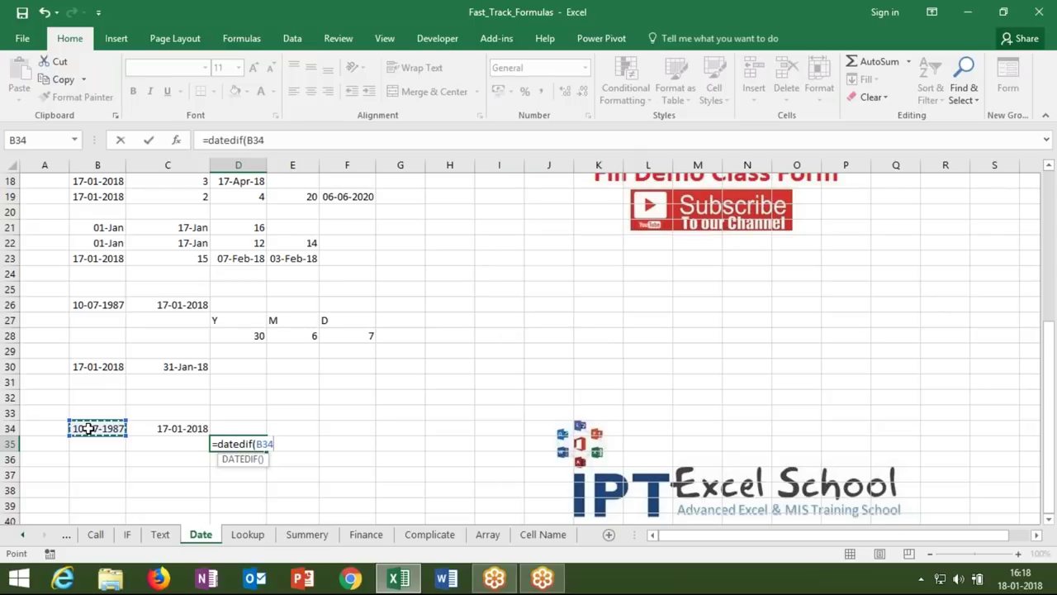
type(",")
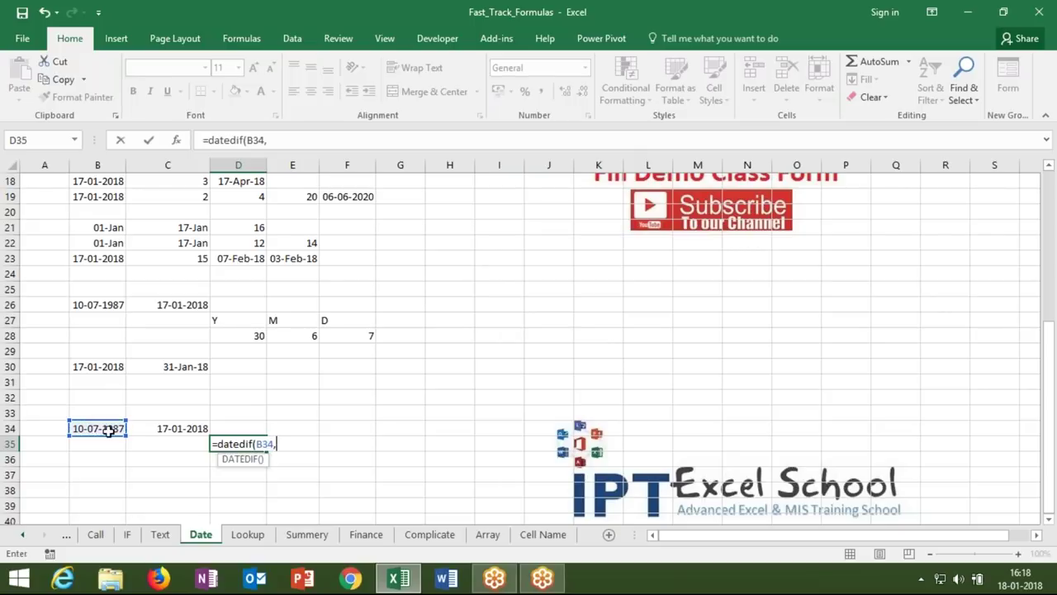
left_click(156, 429)
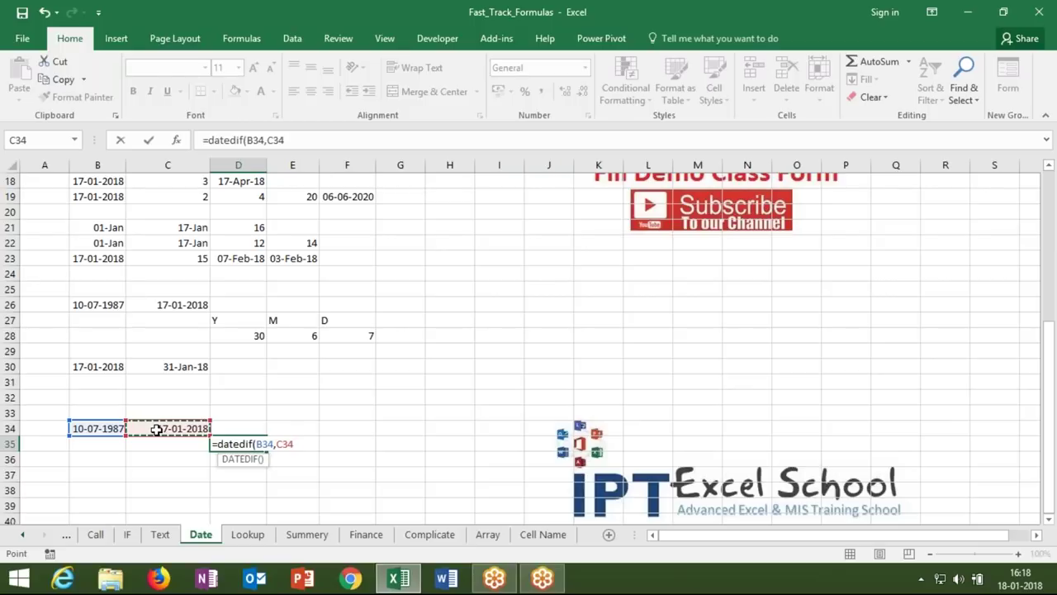
type(",")
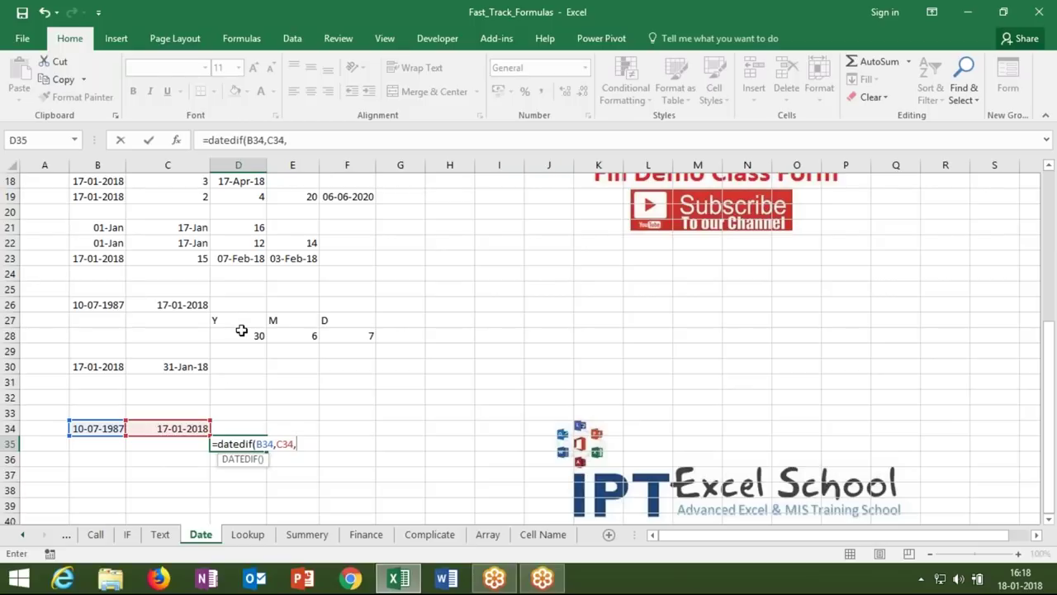
type("\"")
type("y\"")
type(")")
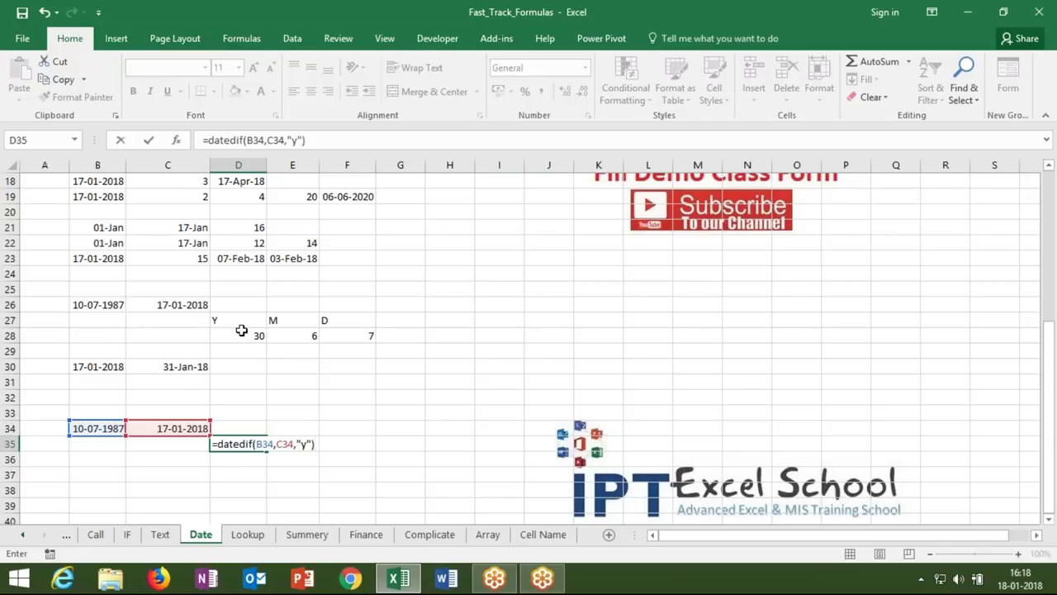
key("Return")
key("Up")
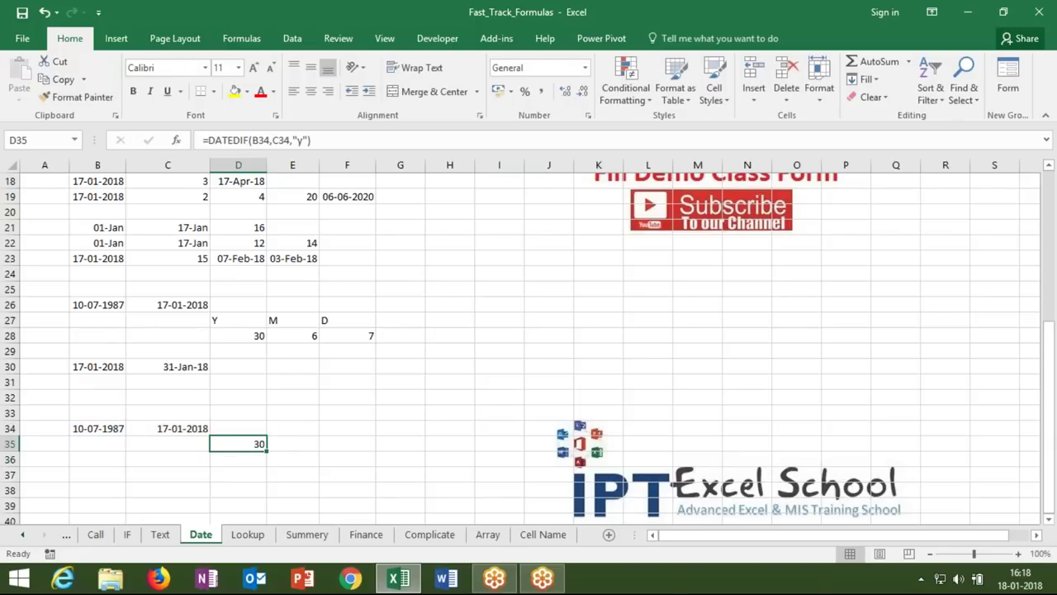
Try D35's DATEDIF with the "m" unit and then the "d" unit
left_click(300, 140)
key("BackSpace")
type("m")
key("Return")
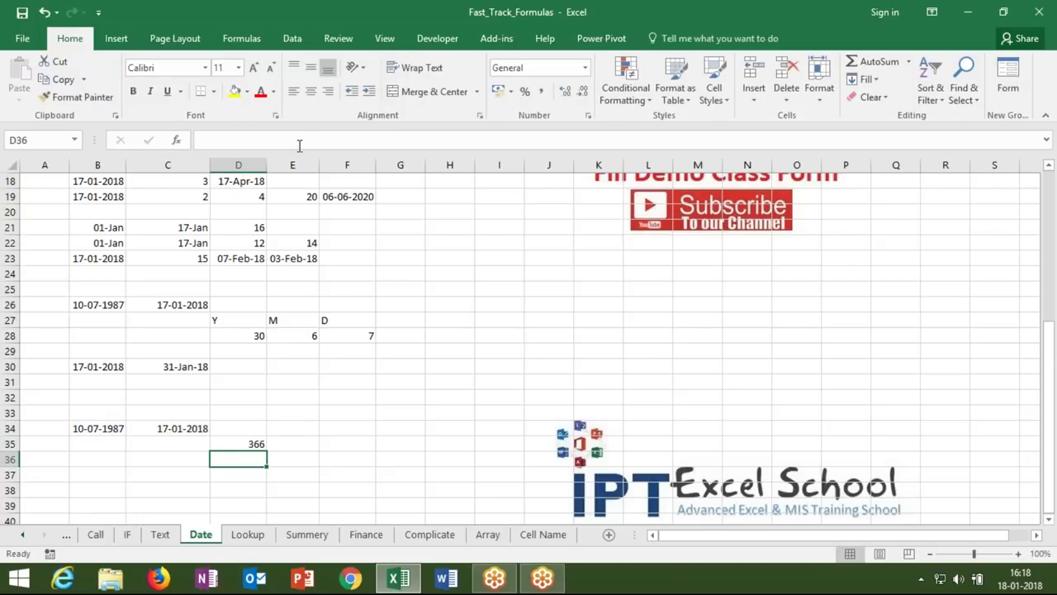
key("Up")
left_click(307, 141)
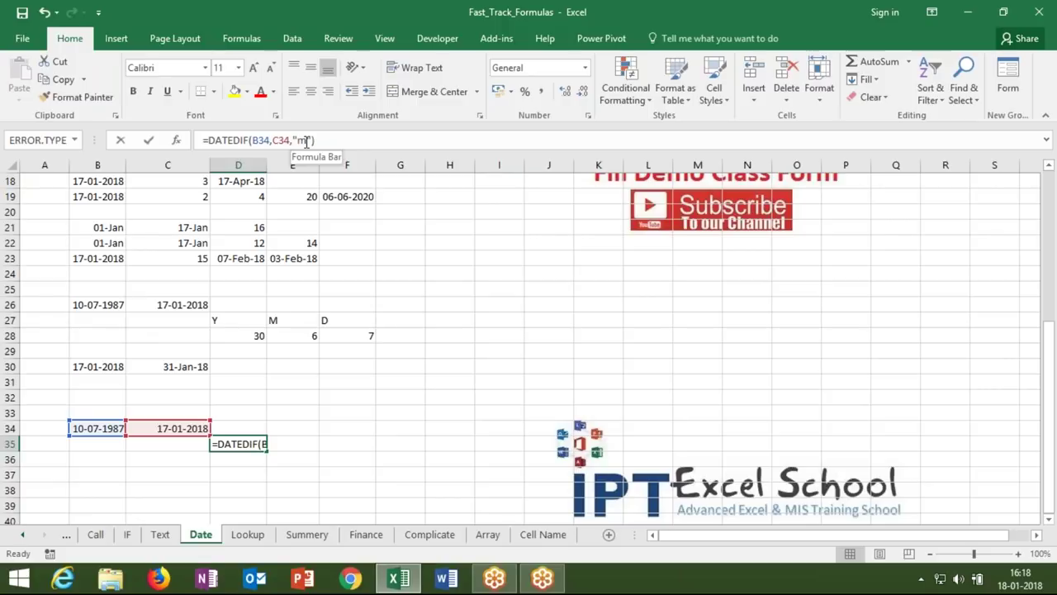
key("BackSpace")
type("d")
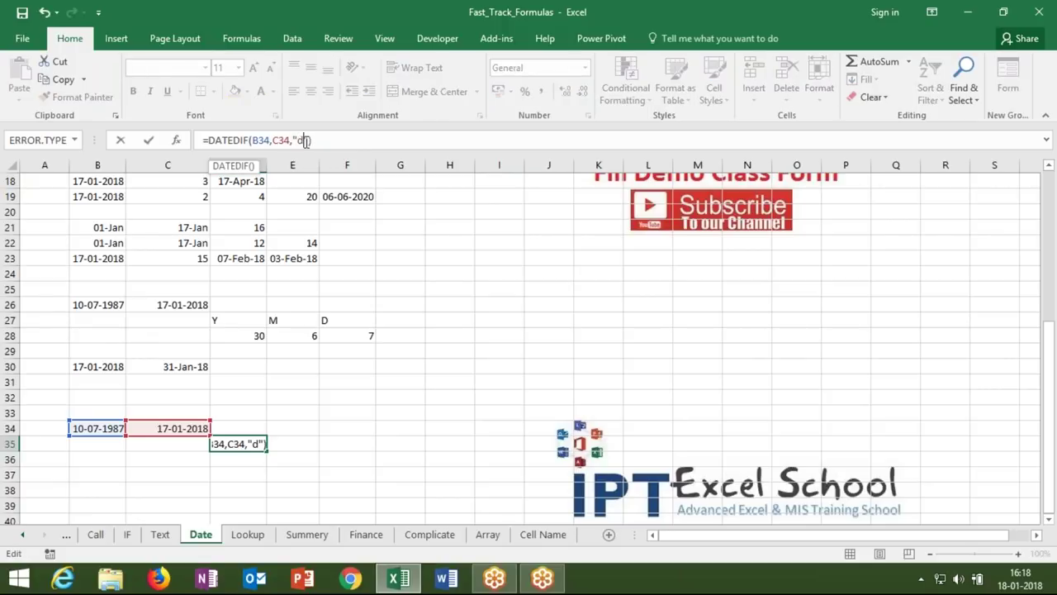
key("Return")
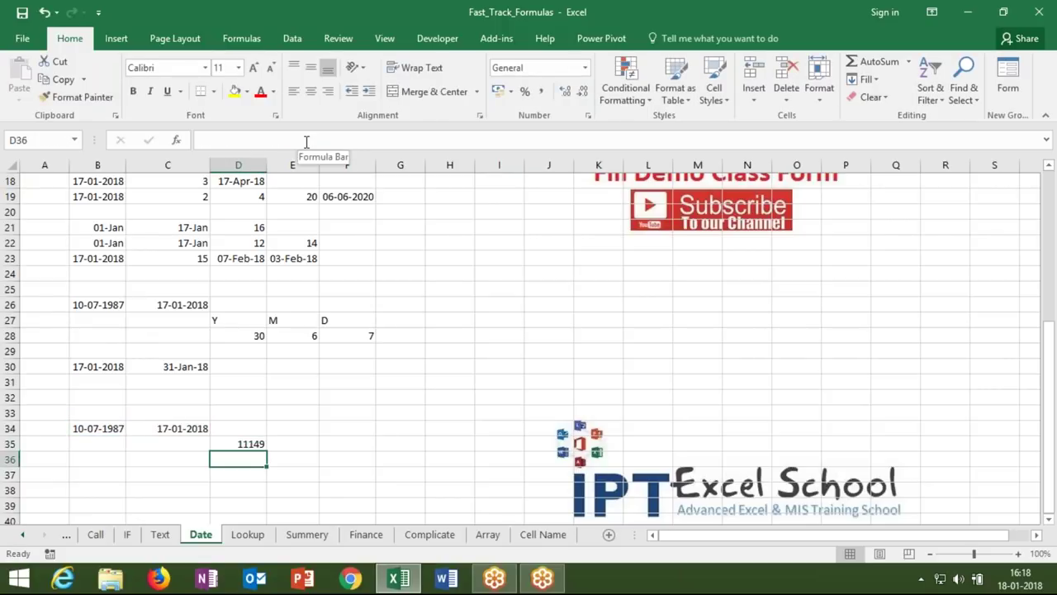
Restore D35's DATEDIF unit to "y" for whole years
key("Up")
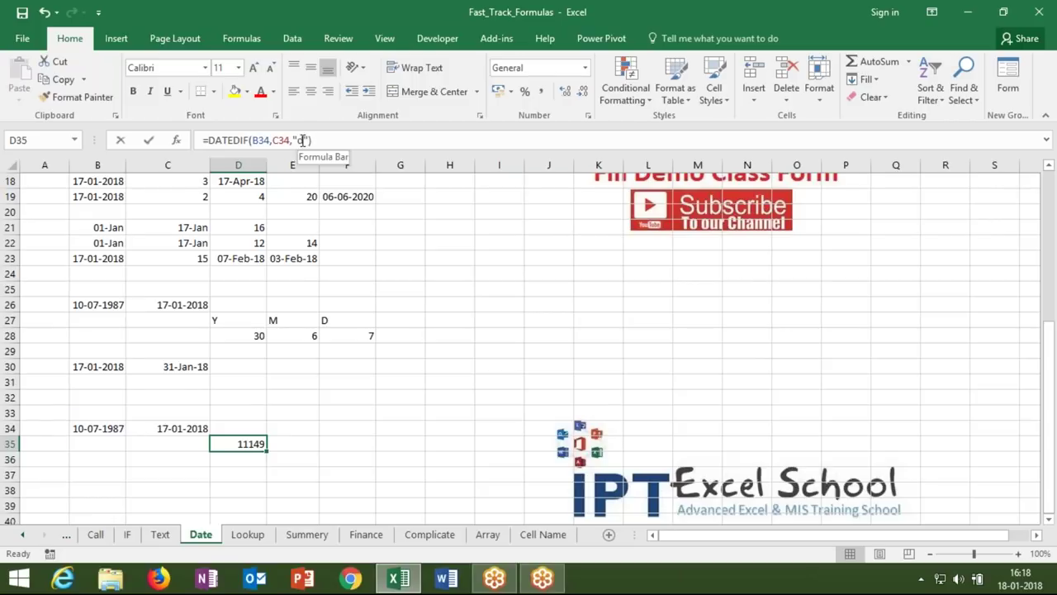
left_click(304, 141)
key("BackSpace")
type("y")
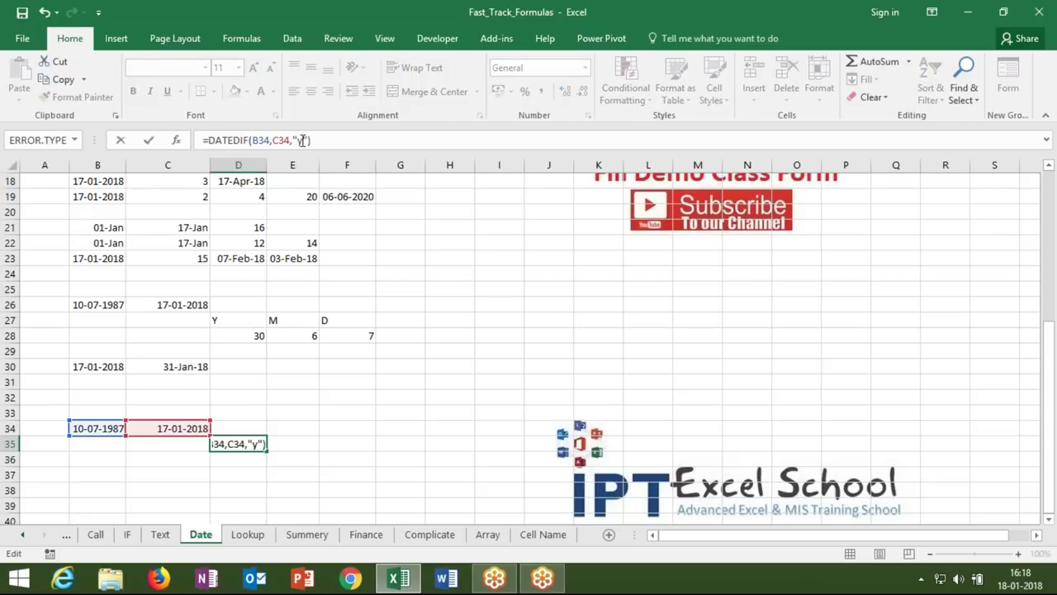
key("Return")
key("Up")
Enter =DATEDIF(B34,C34,"ym") in E35 to get 6 leftover months
key("Right")
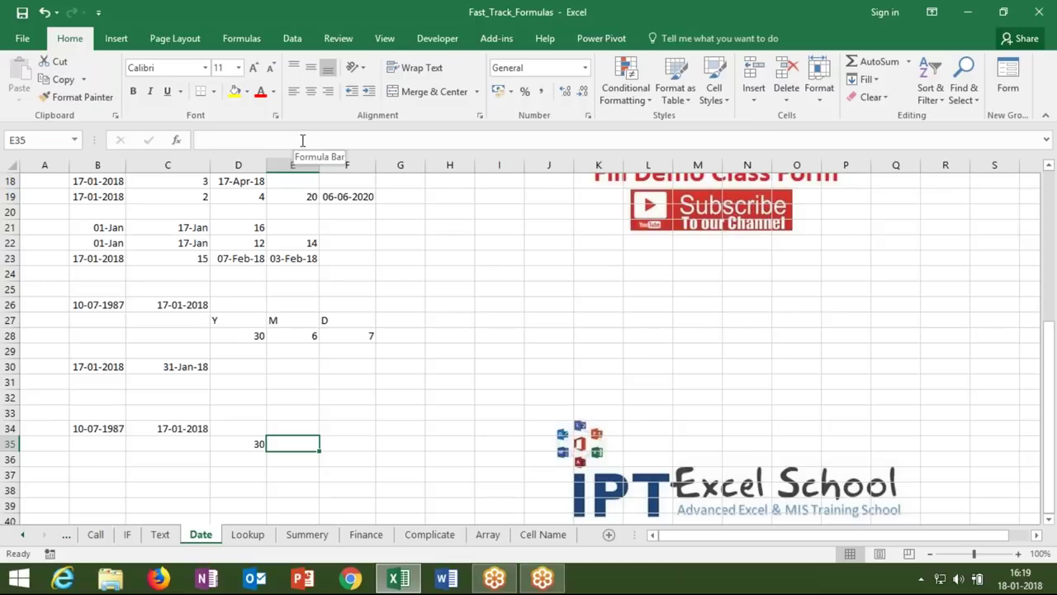
type("=da")
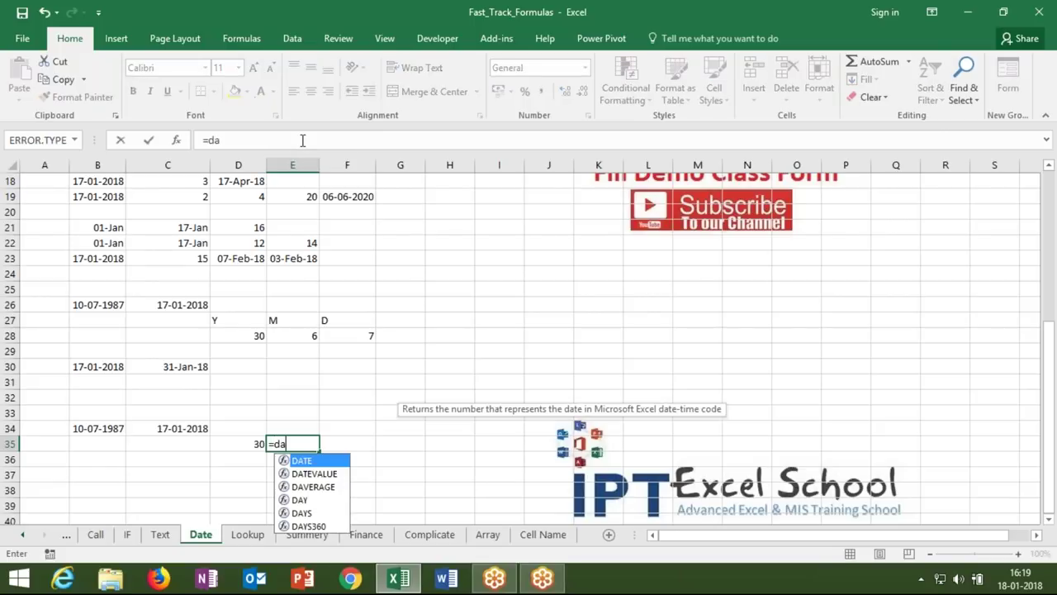
type("ted")
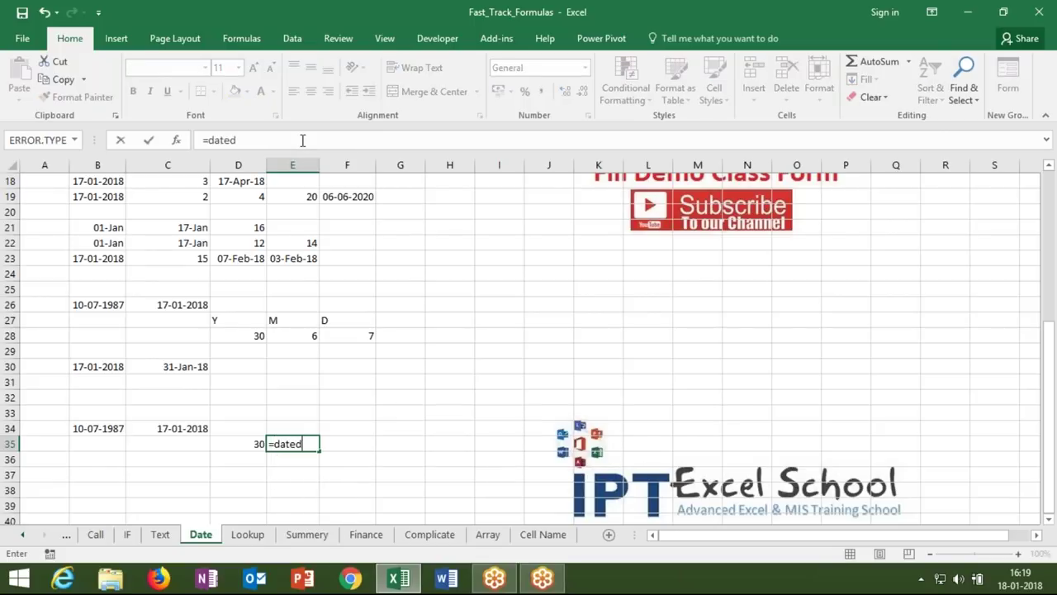
key("BackSpace")
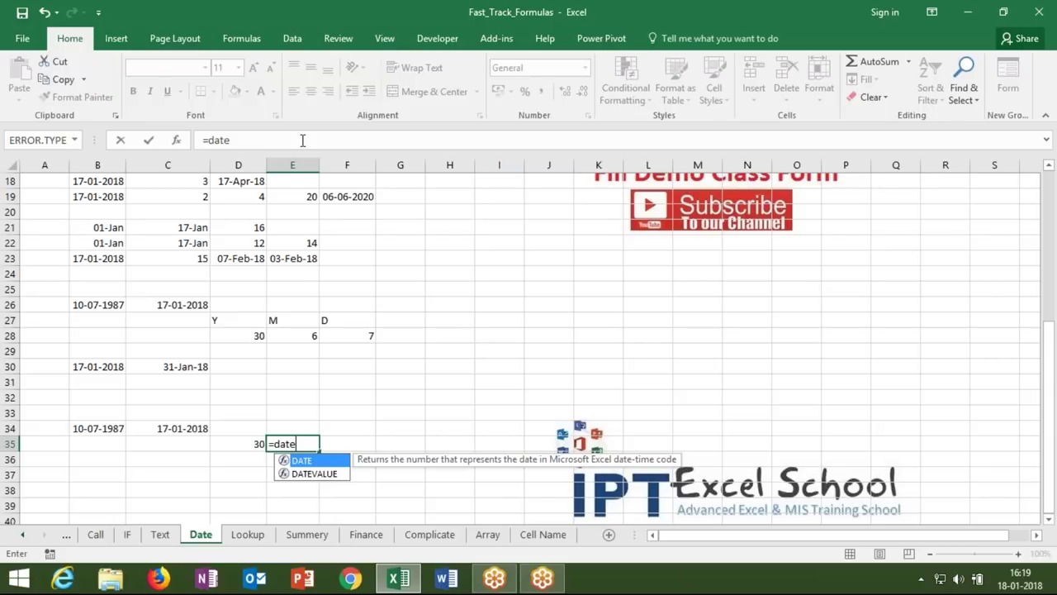
type("dif")
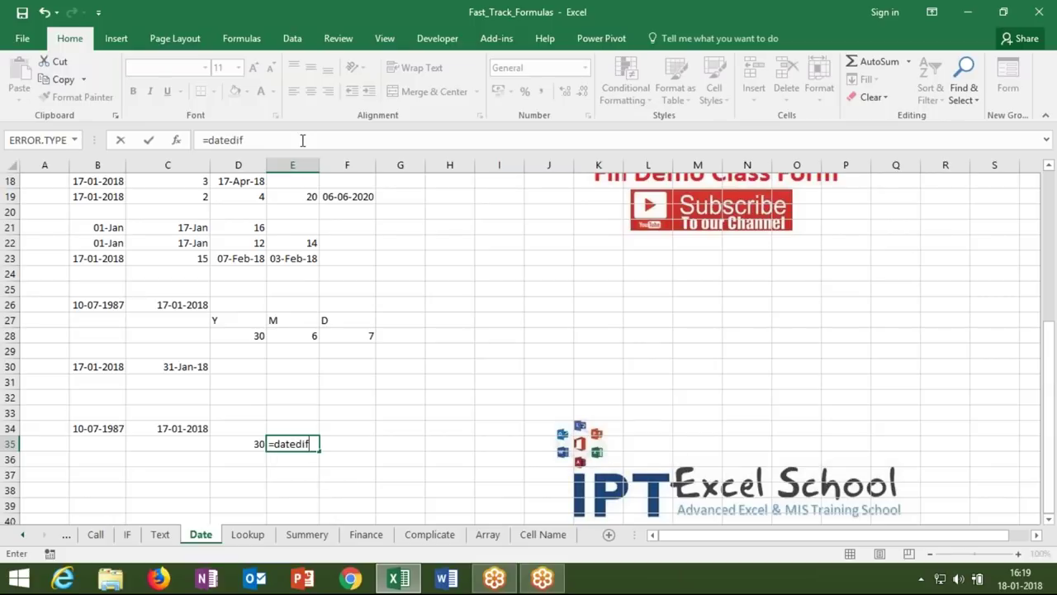
type("(")
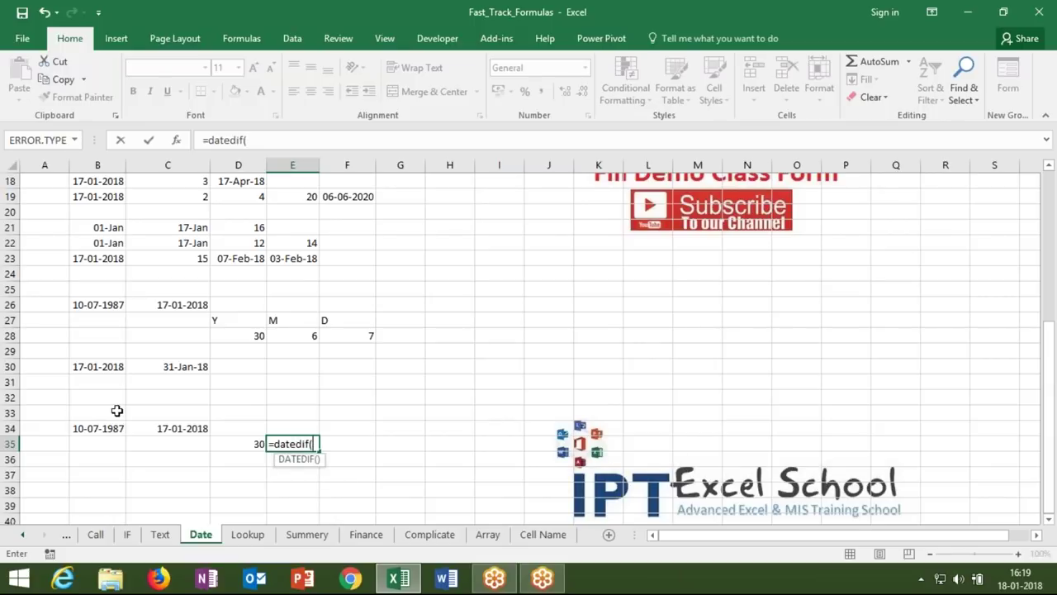
left_click(102, 430)
type(",")
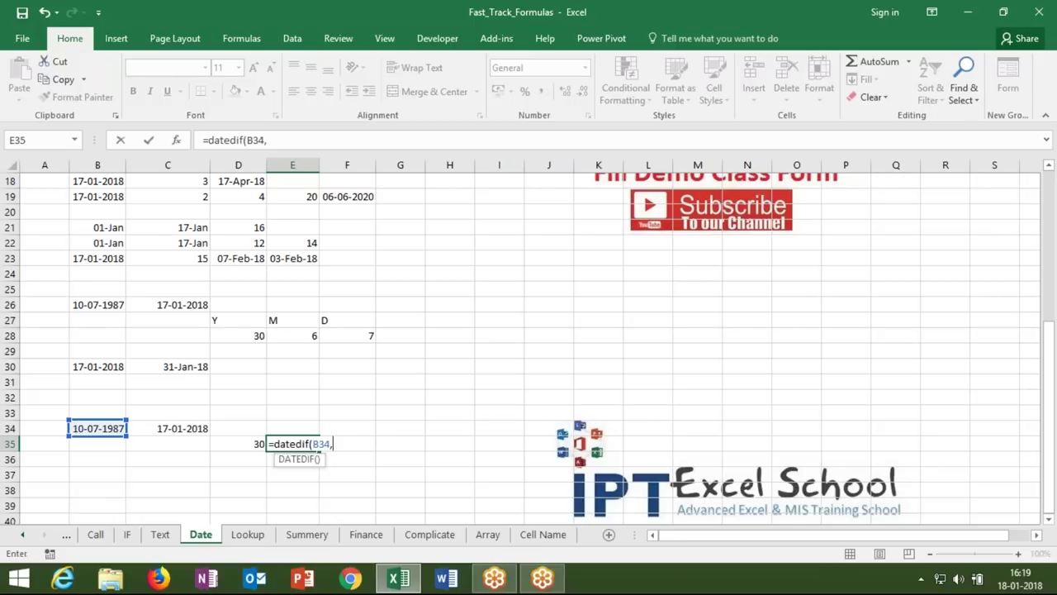
left_click(147, 430)
type(",")
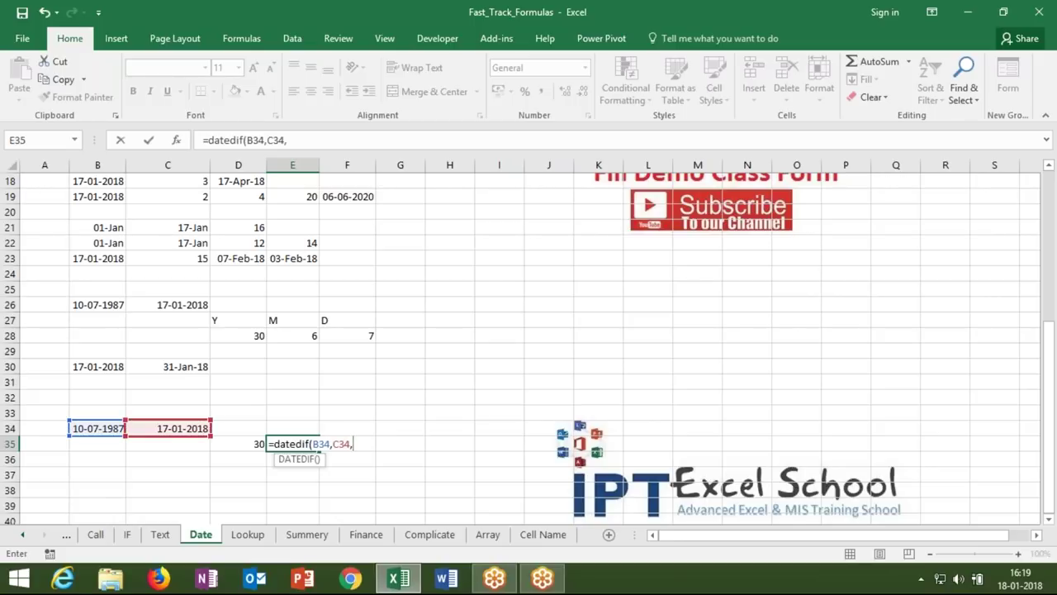
type("\"m")
key("BackSpace")
type("ym")
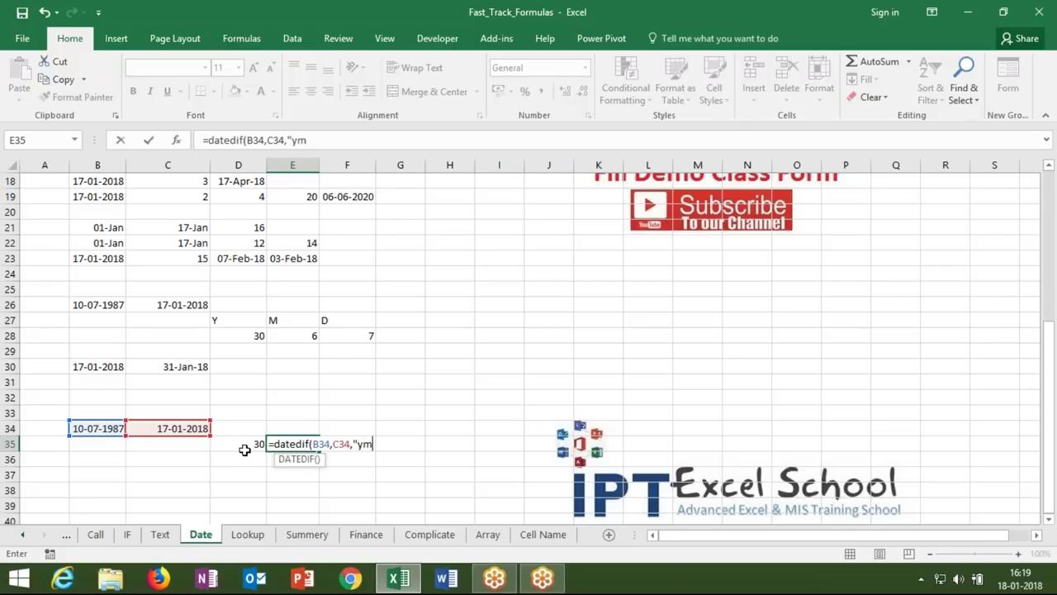
type("\"")
type(")")
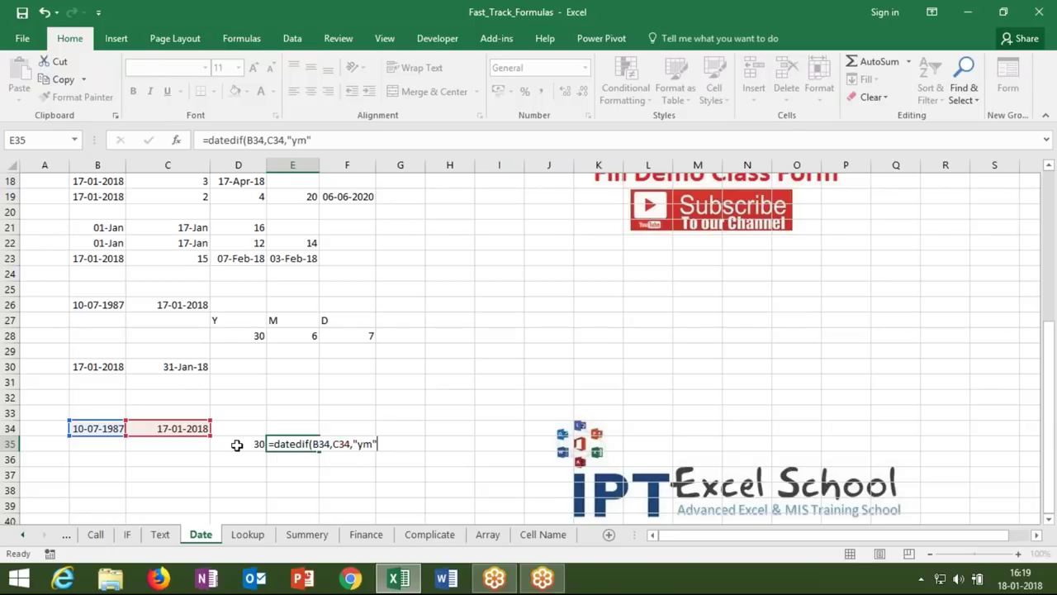
key("Return")
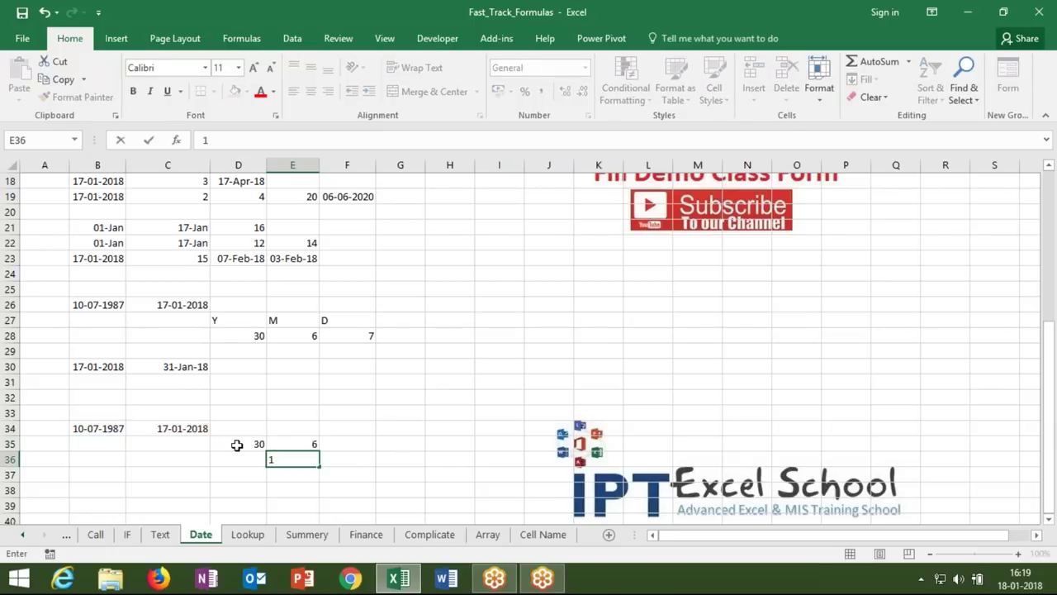
key("Up")
key("Right")
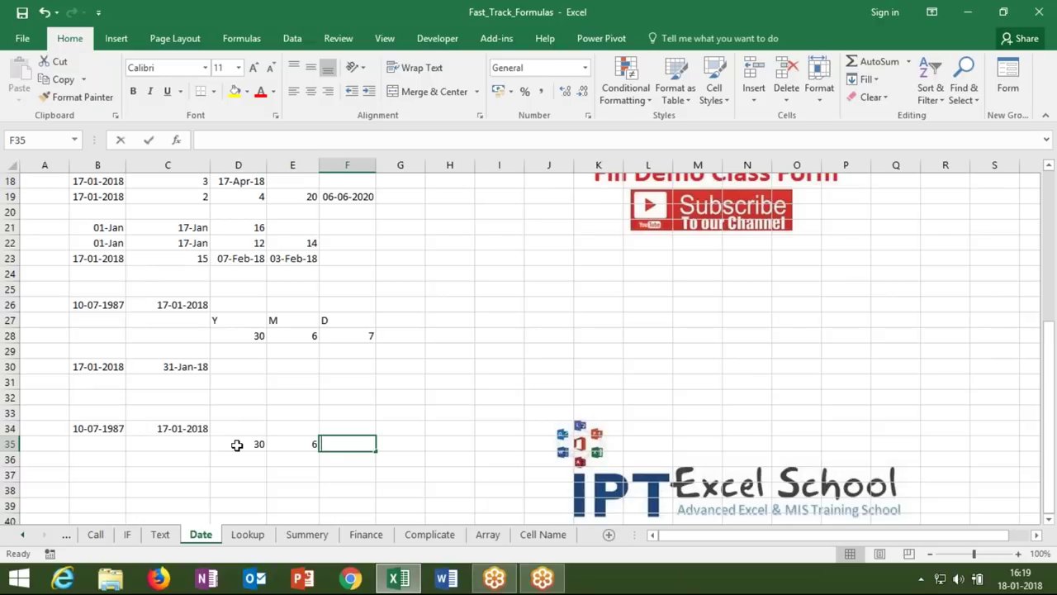
Enter =DATEDIF(B34,C34,"md") in F35, giving 7 leftover days
type("=datedif(")
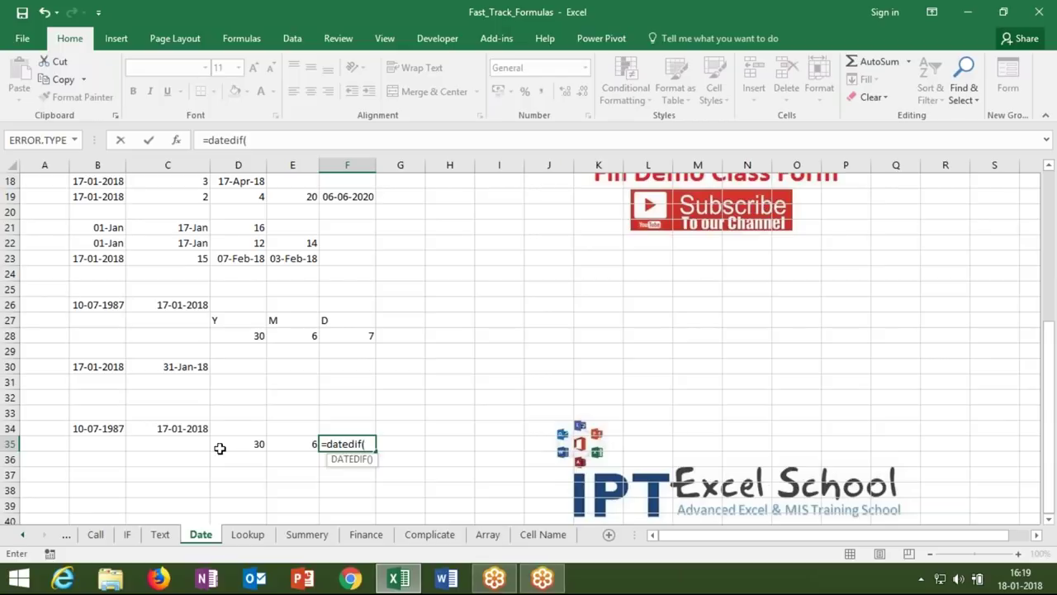
left_click(100, 427)
type(",")
left_click(147, 428)
type(",\"md\"")
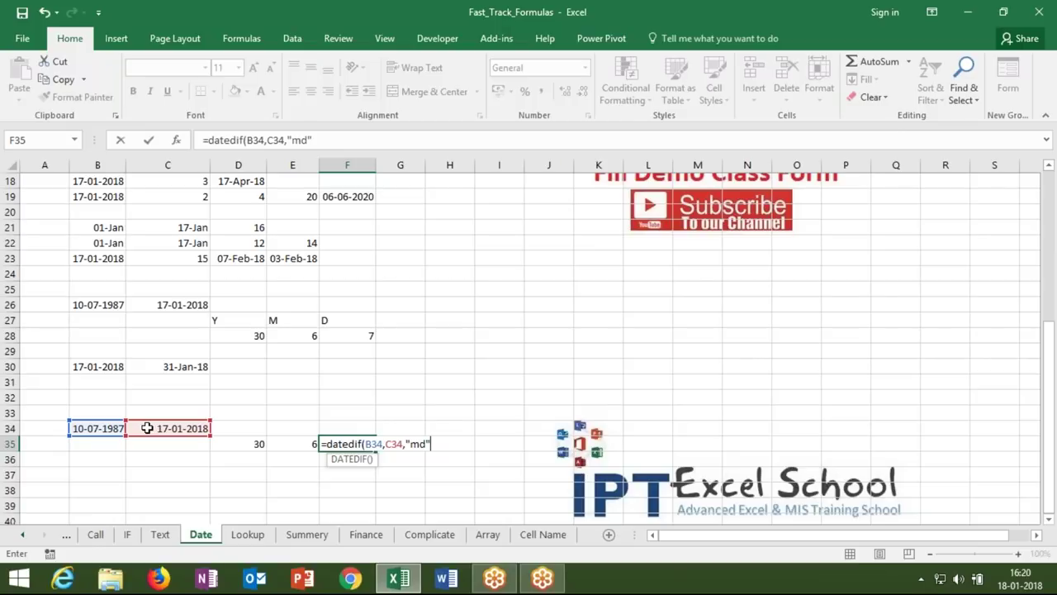
key("ctrl+Return")
key("Return")
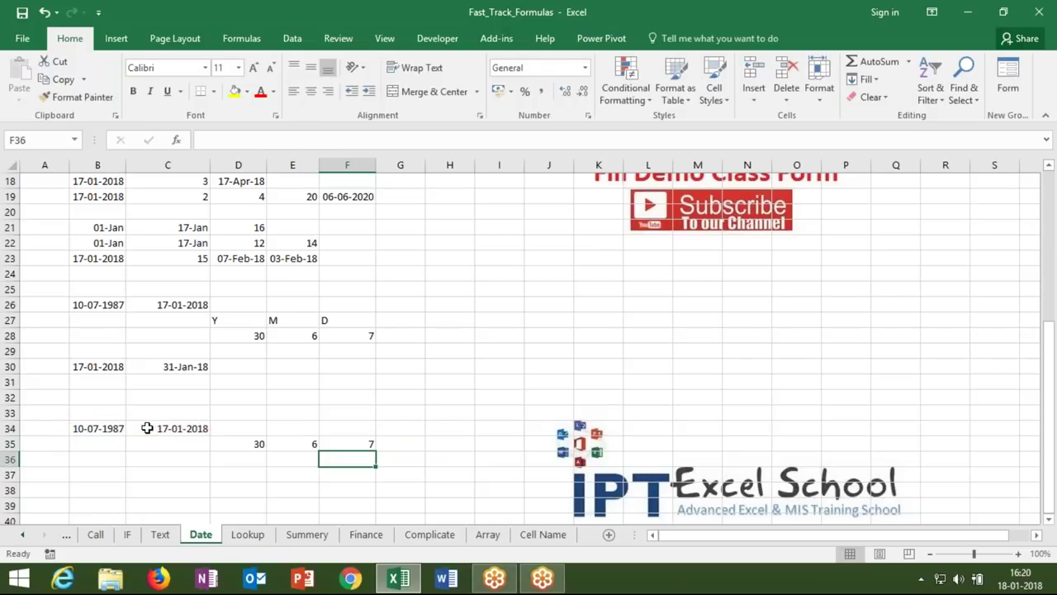
key("Up")
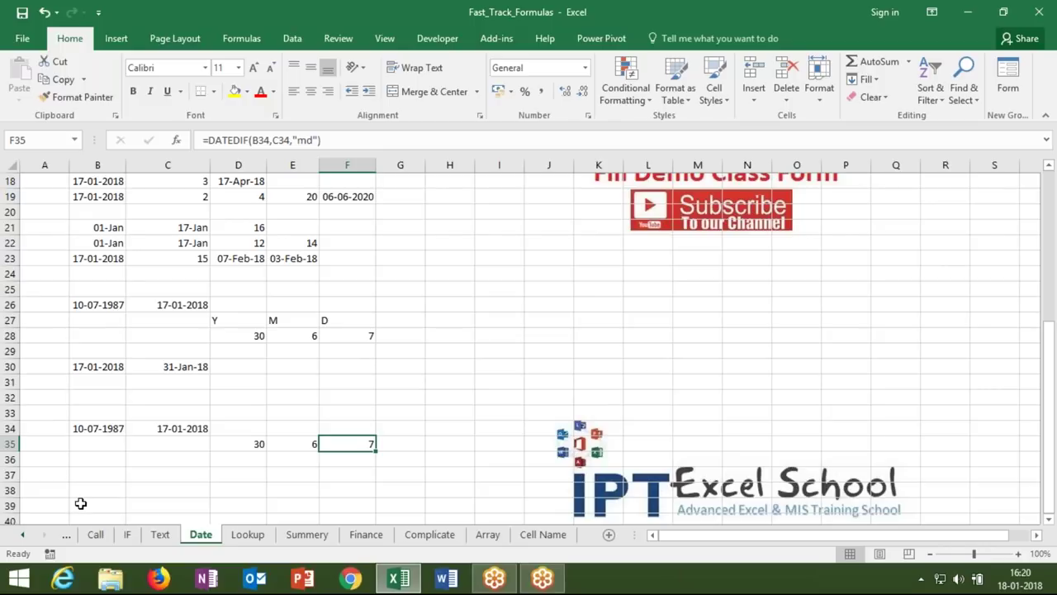
On the Lookup sheet, select the employee table C17:I25 and copy it
left_click(246, 535)
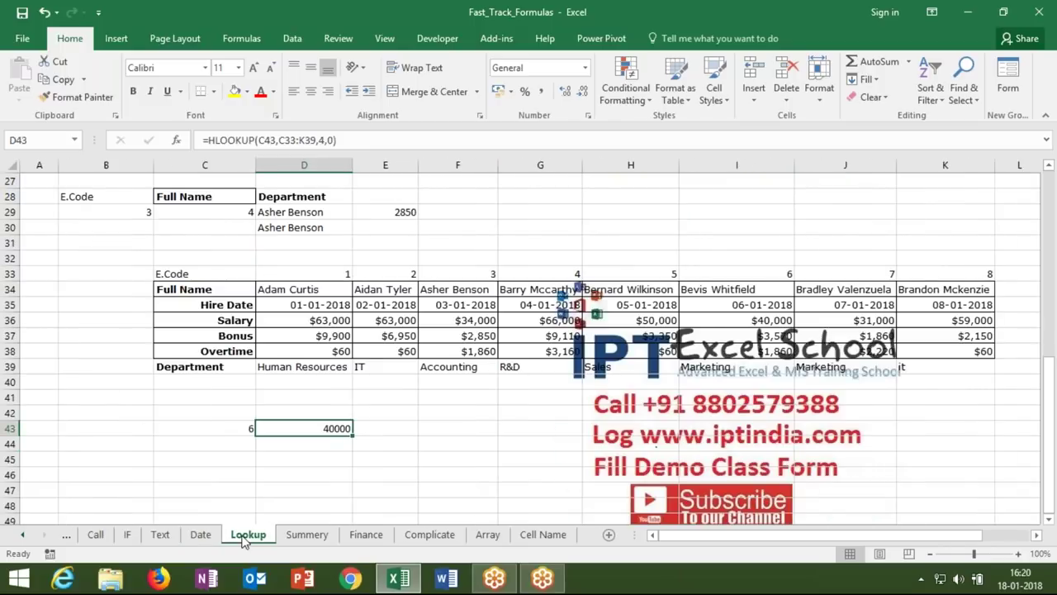
key("Up")
key("Up")
key("Up")
key("Up")
key("Up")
key("Up")
key("Up")
key("Up")
key("Up")
key("Up")
key("Down")
key("Down")
key("Down")
key("Down")
key("Left")
key("Left")
key("Down")
key("Up")
key("Right")
key("Up")
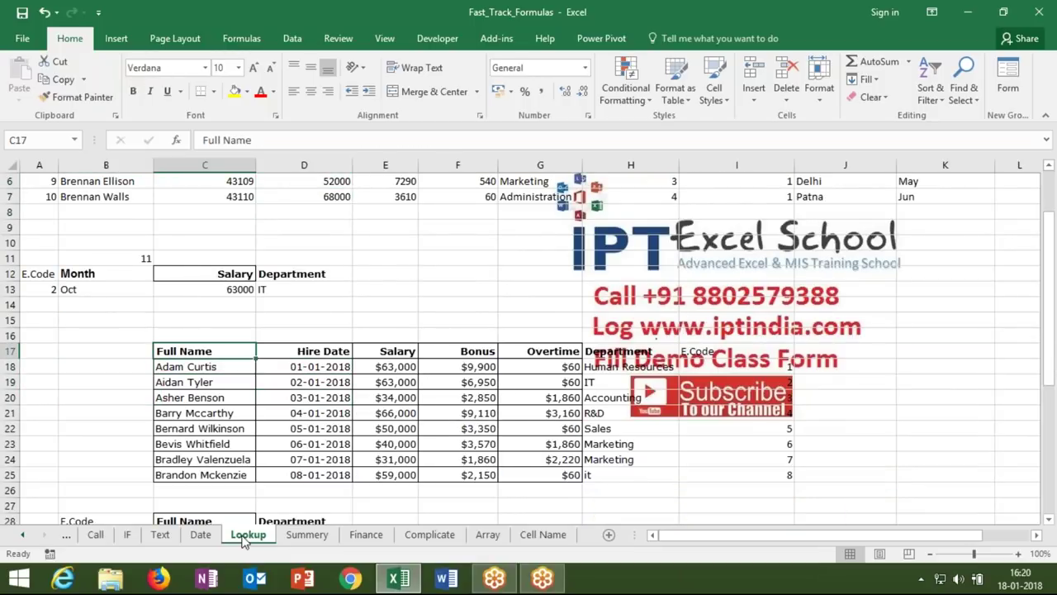
key("shift+Right")
key("shift+Right")
key("shift+Right")
key("shift+Right")
key("shift+Right")
key("shift+Right")
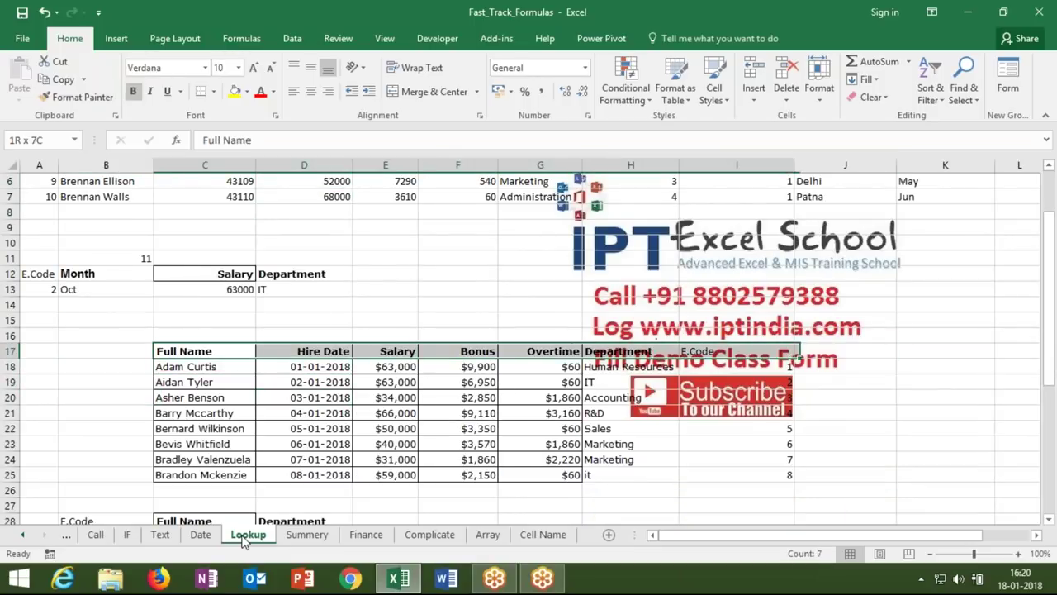
key("shift+Down")
key("shift+Down")
key("shift+Down")
key("shift+Down")
key("shift+Down")
key("shift+Down")
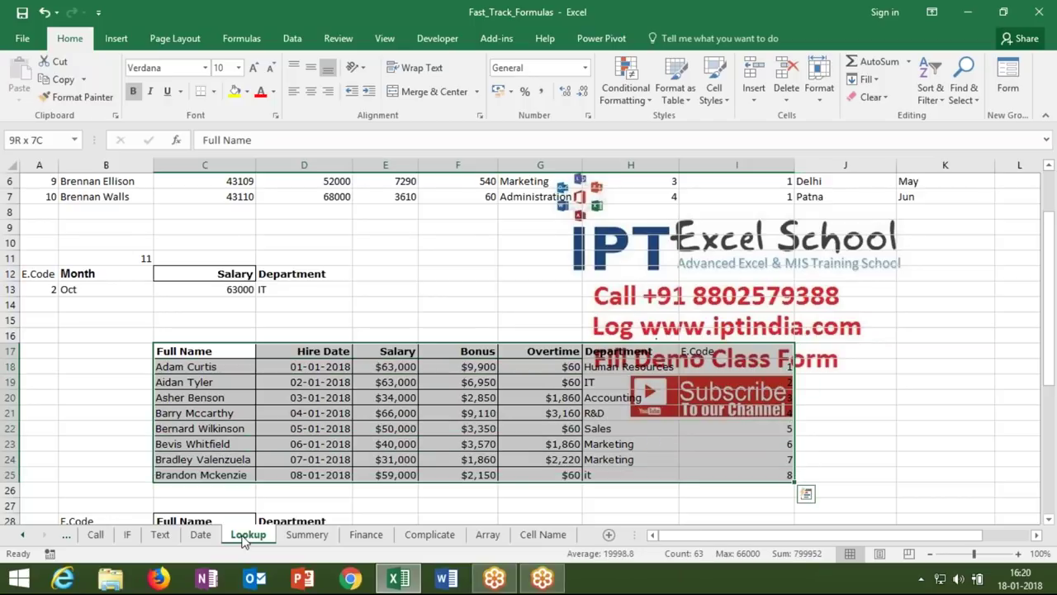
key("ctrl+c")
Paste the employee table starting at A46, replacing a first paste at B46
key("Down")
key("Down")
key("Down")
key("Down")
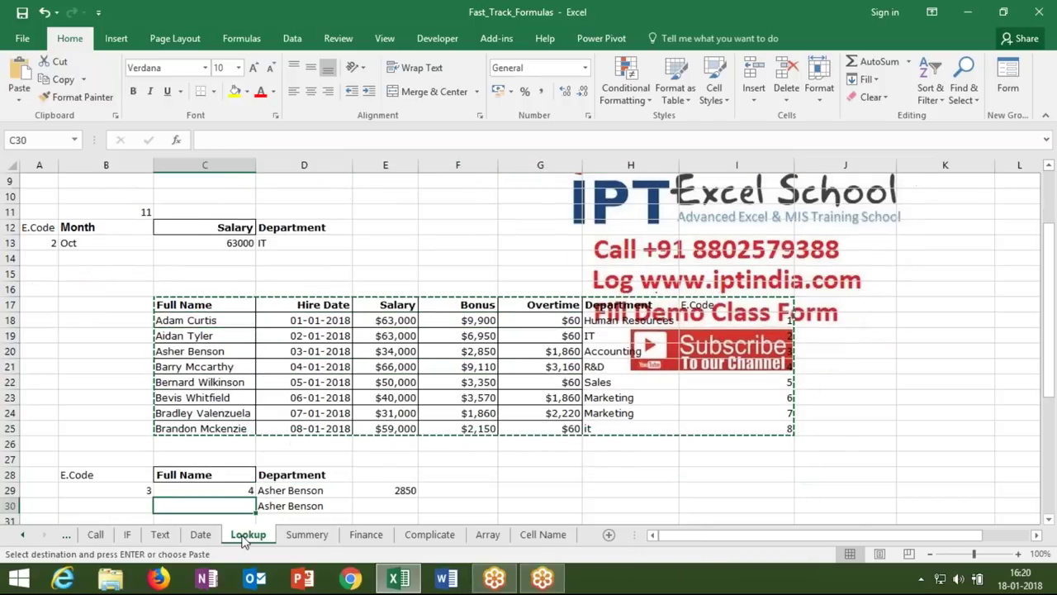
key("Down")
key("Down")
key("Down")
key("Down")
key("Down")
key("Down")
key("Down")
key("Down")
key("Up")
key("Up")
key("Up")
key("Up")
key("Up")
key("Up")
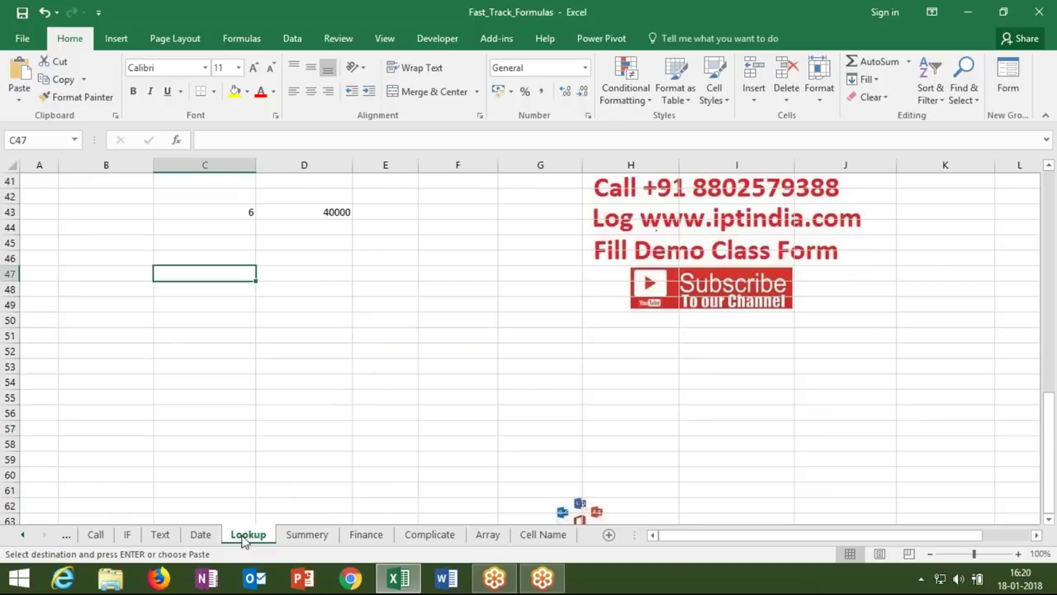
key("Left")
key("Up")
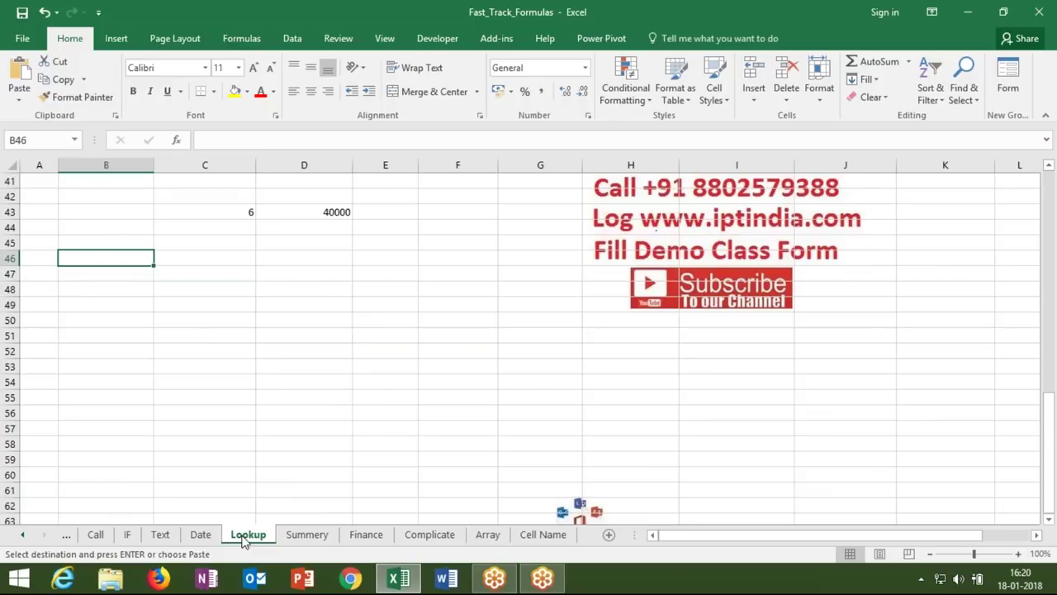
key("ctrl+v")
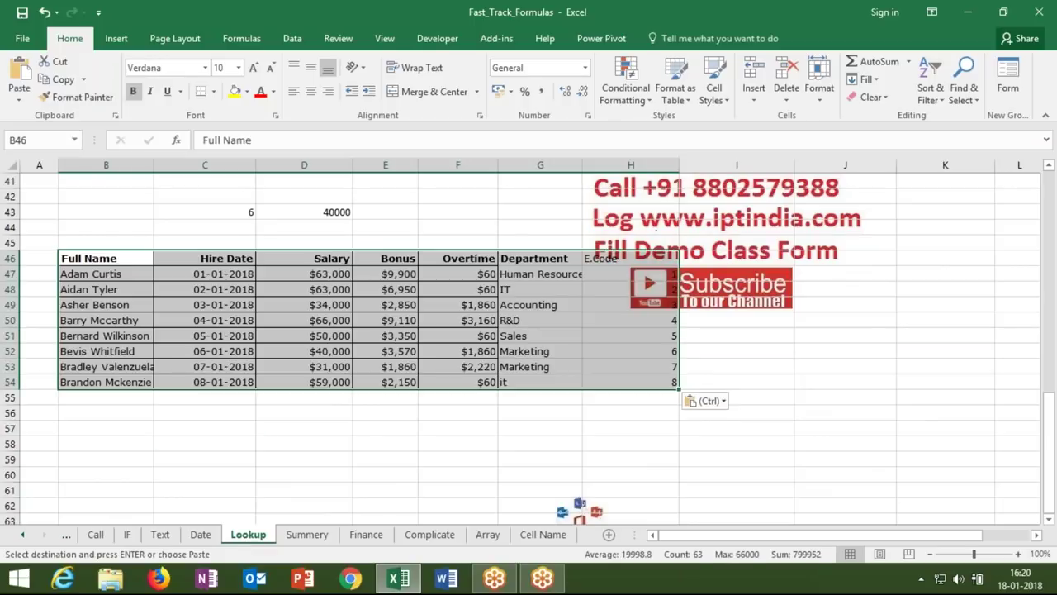
key("ctrl+z")
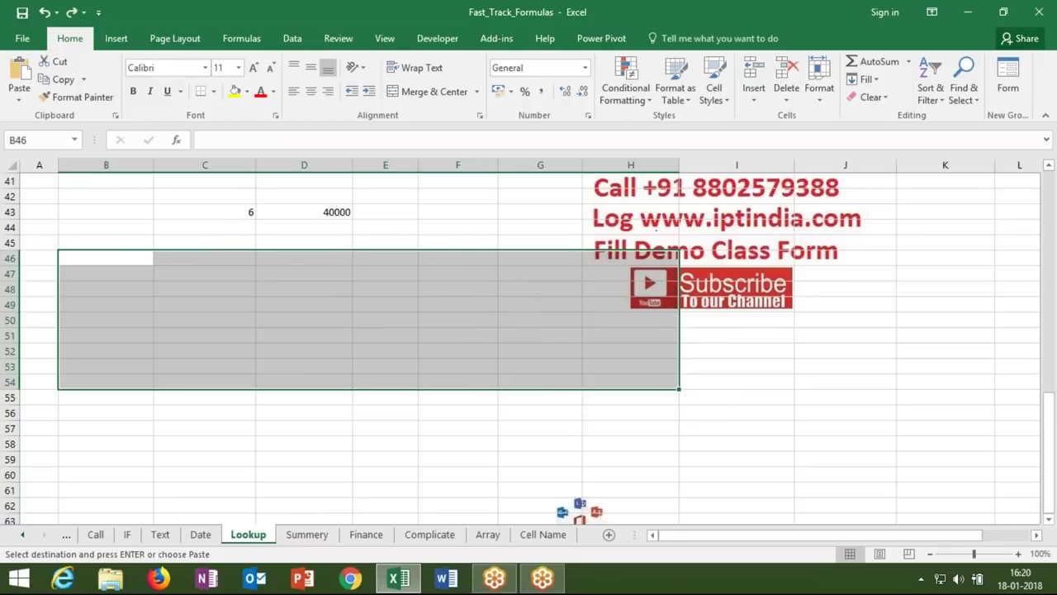
key("Left")
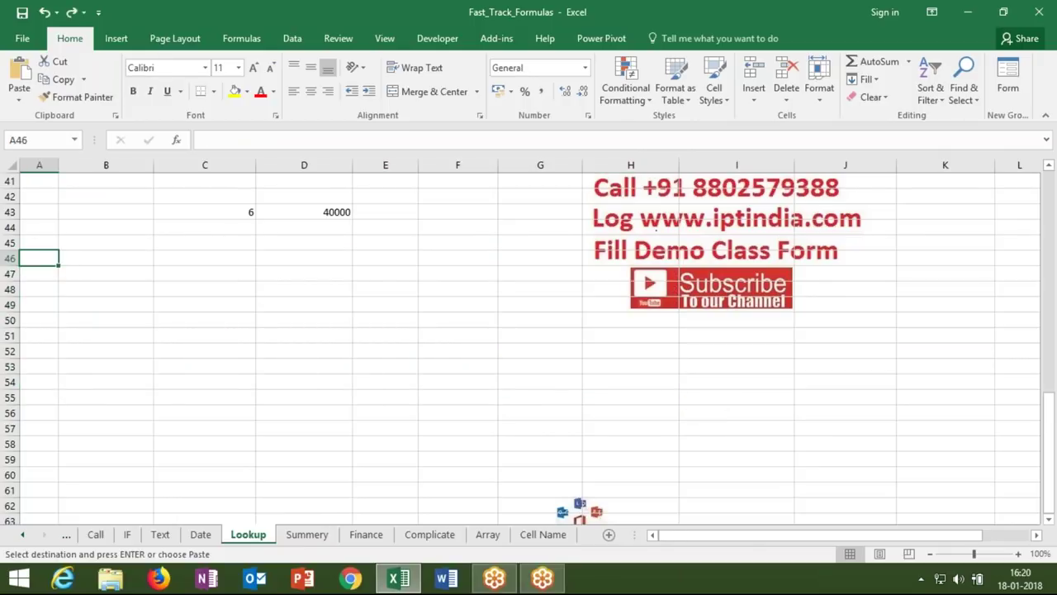
key("ctrl+v")
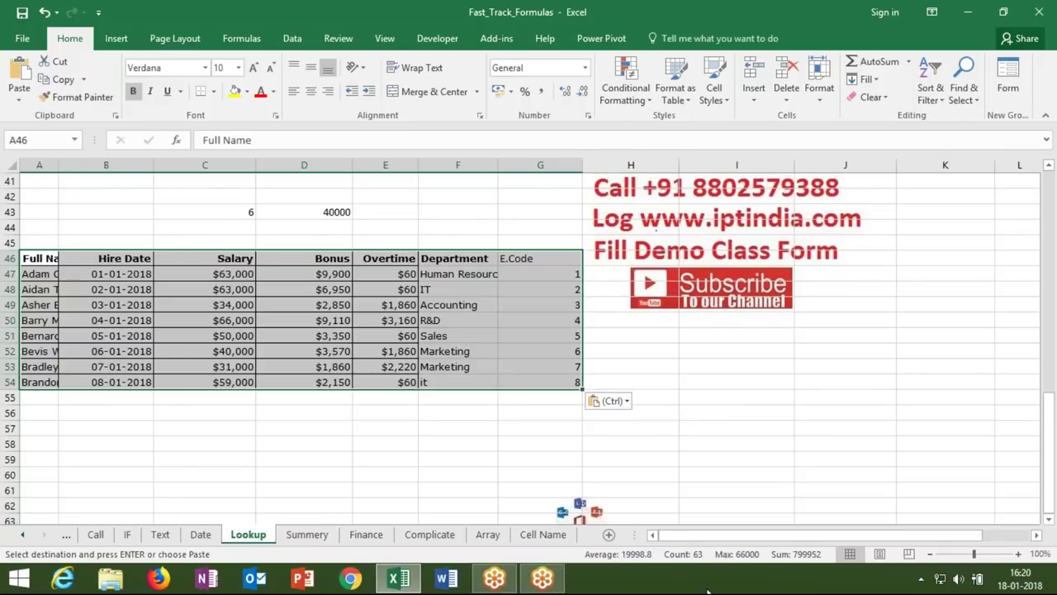
Narrow column G to fit the E.Code values, then select along the Salary header row
left_click(816, 467)
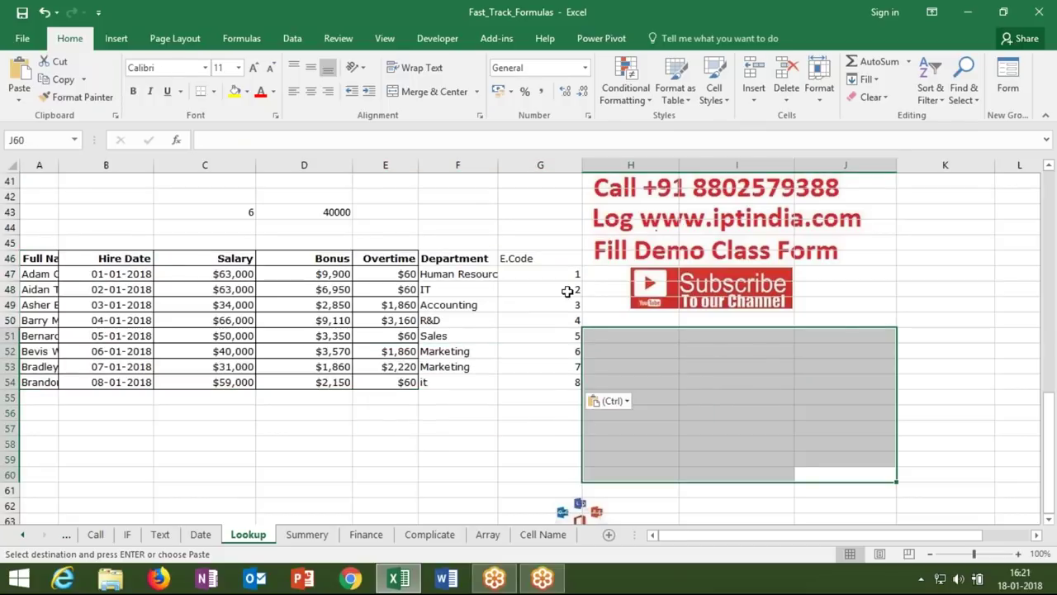
left_click(569, 290)
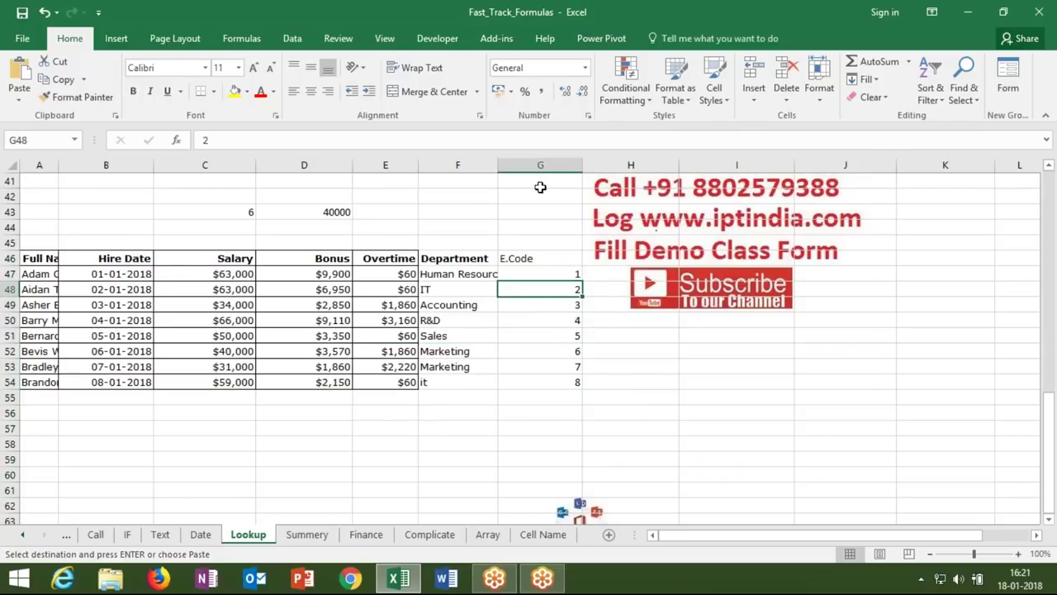
left_click_drag(582, 165, 537, 171)
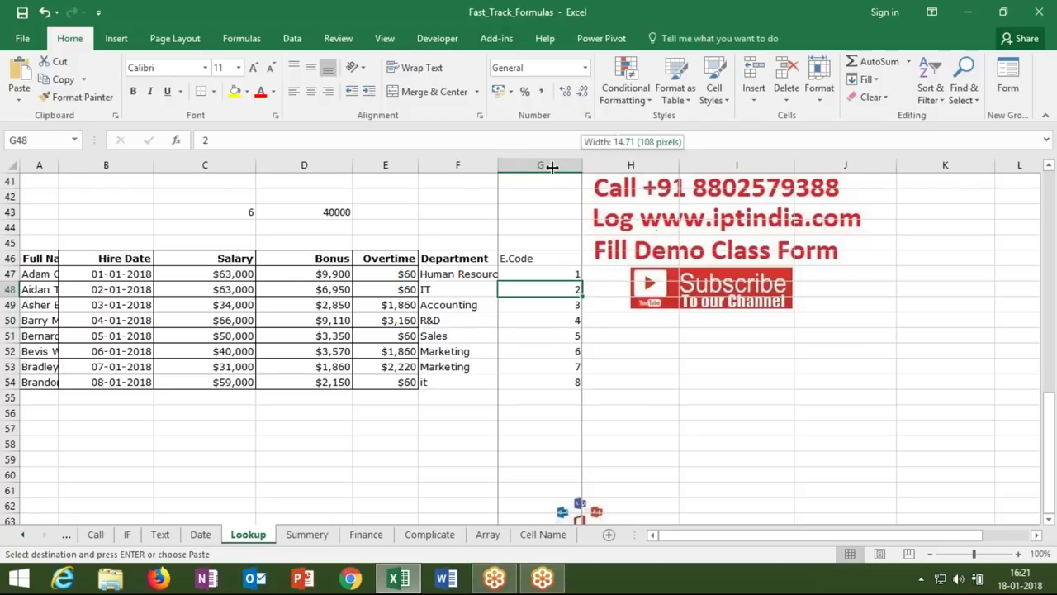
left_click(238, 258)
left_click_drag(238, 258, 33, 258)
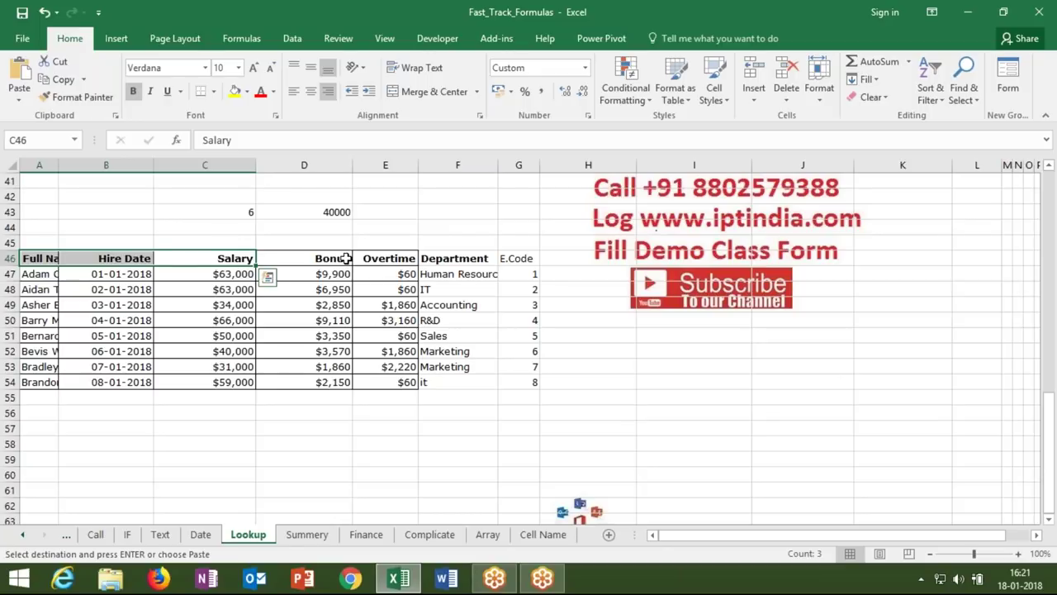
Enter =INDEX(A46:G54,4,3) in C57 to return the salary 34000
left_click(238, 430)
type("=i")
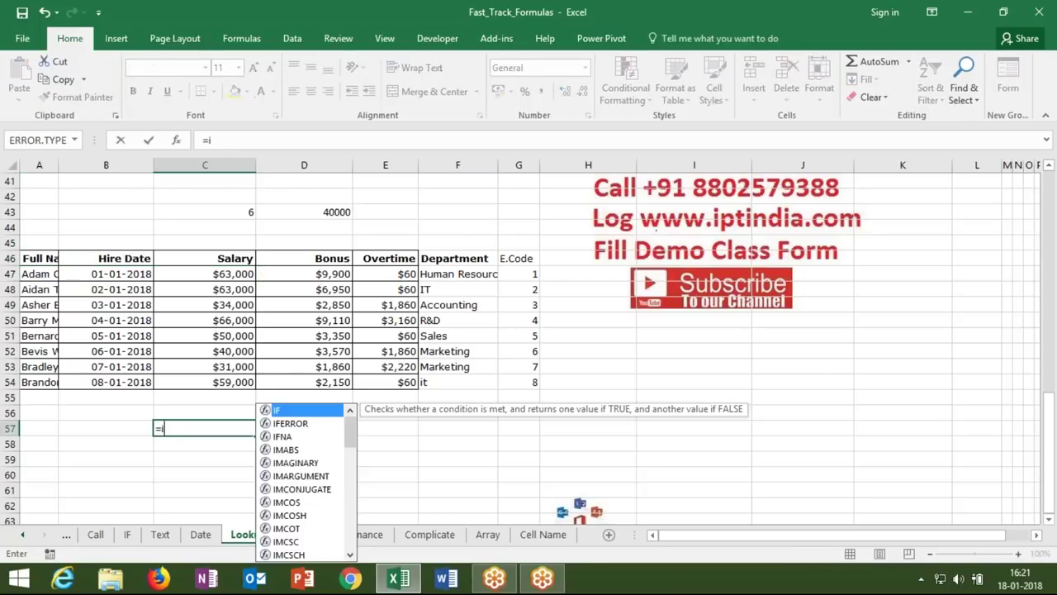
type("nd")
key("Tab")
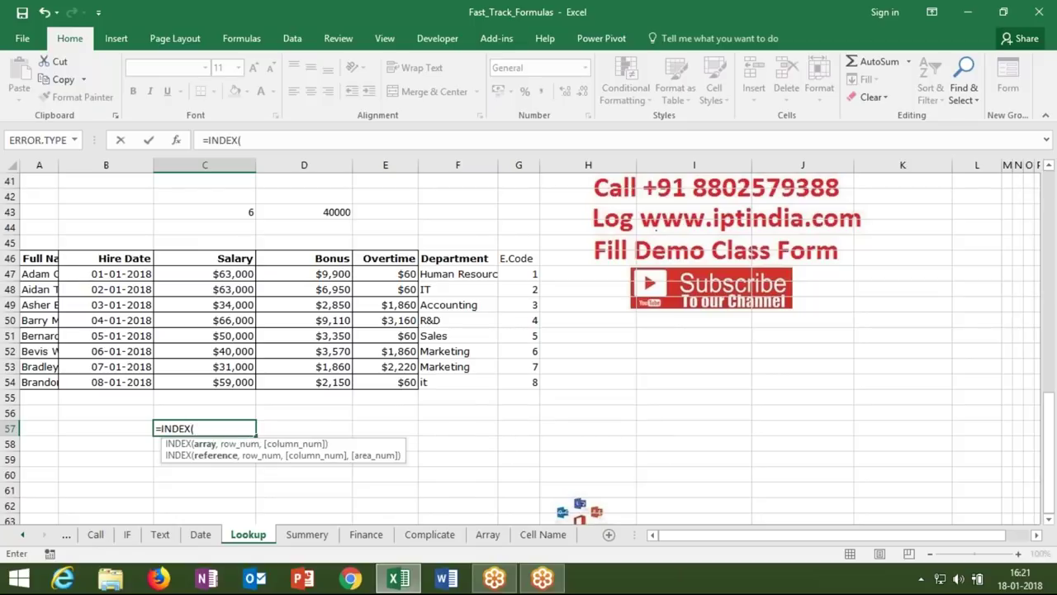
left_click_drag(51, 259, 512, 380)
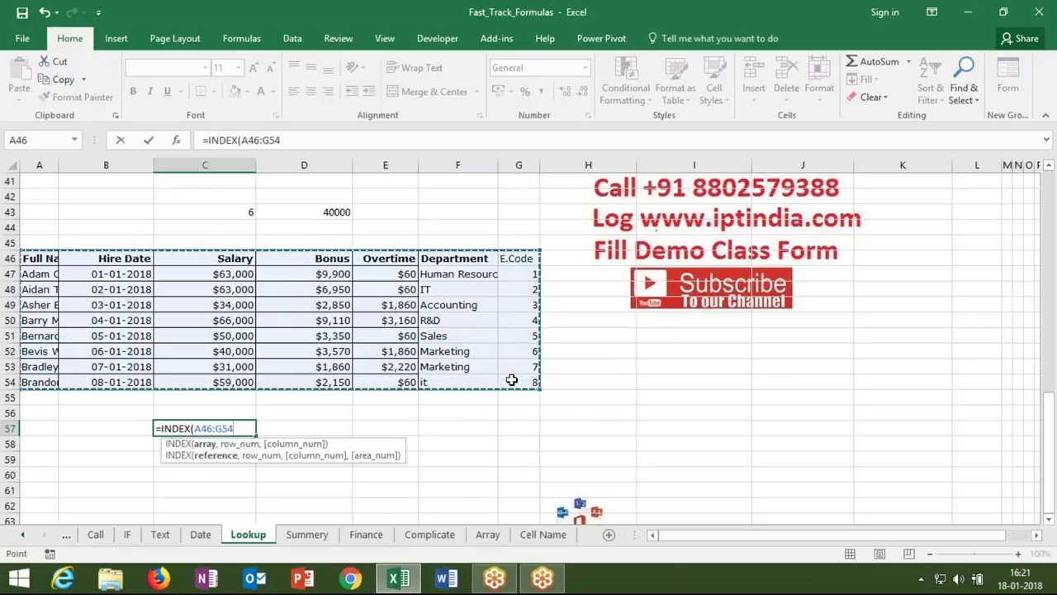
type(",")
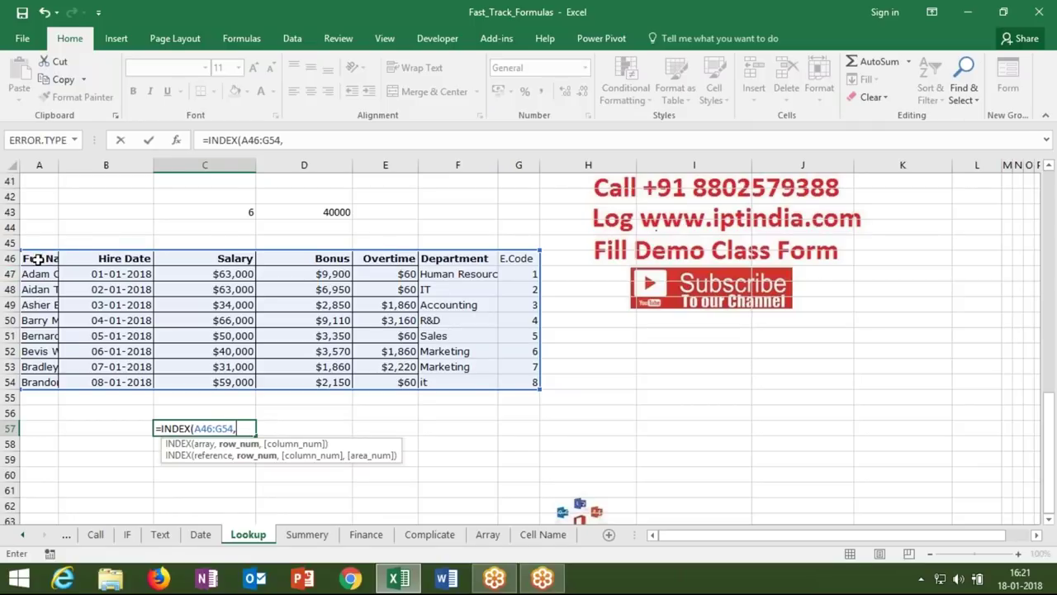
type("4,3")
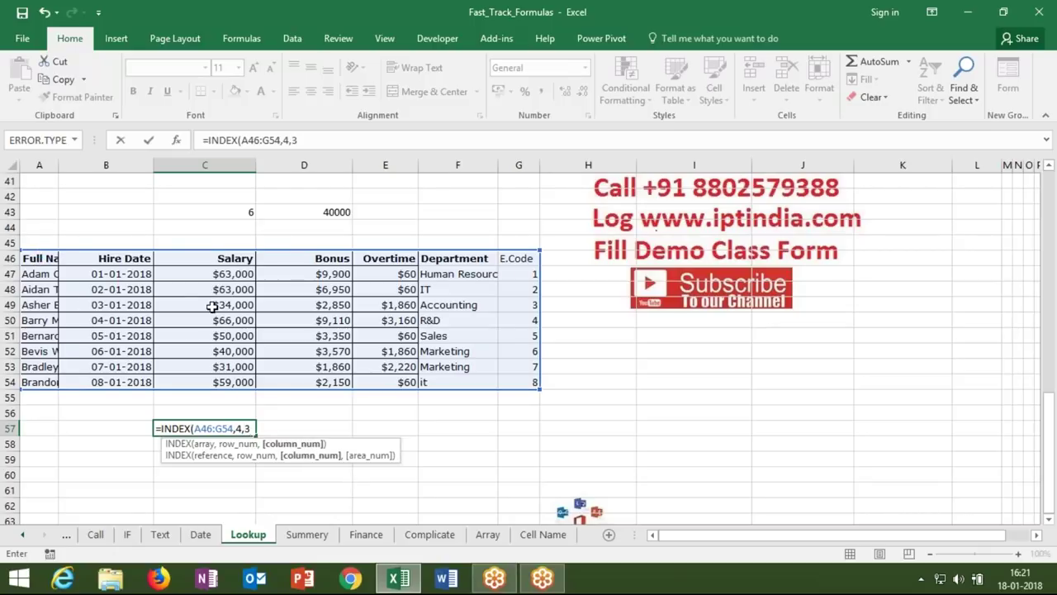
type(")")
key("Return")
Review C57's INDEX formula and row argument 4, keeping the formula unchanged
key("Up")
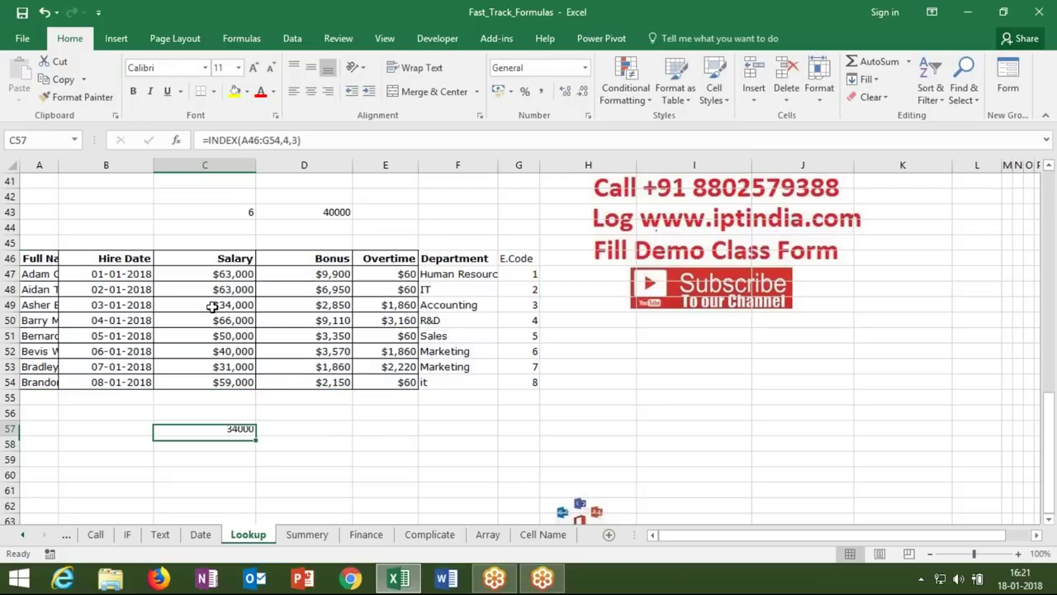
double_click(237, 428)
left_click(241, 428)
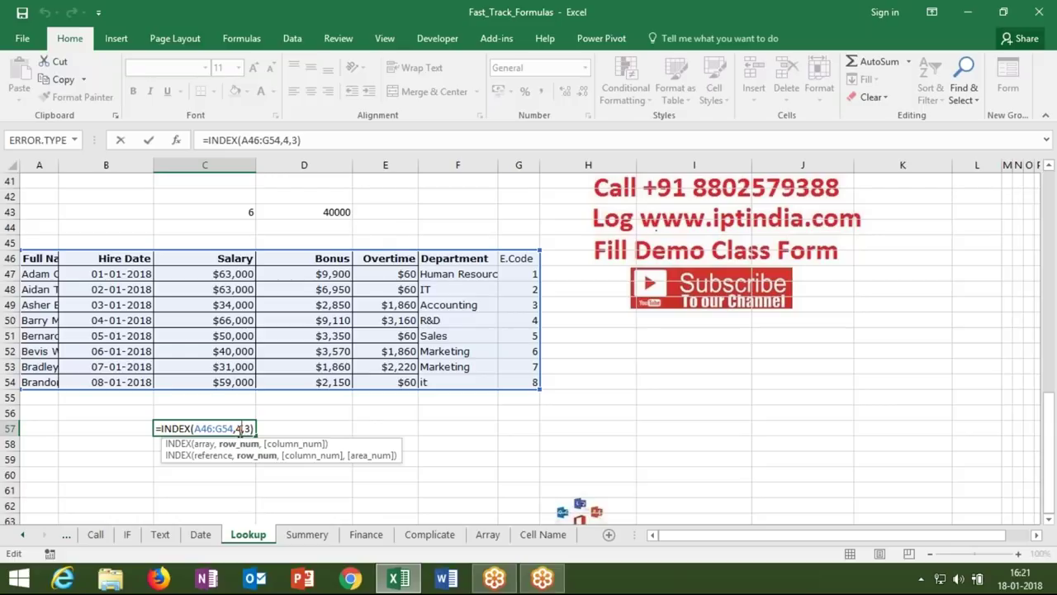
double_click(239, 427)
key("Return")
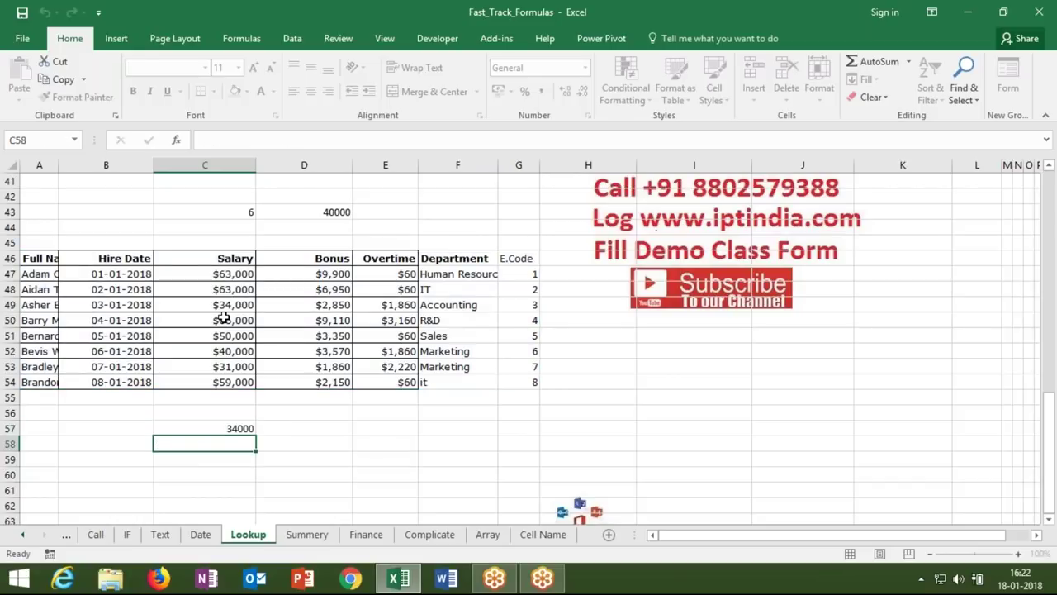
key("Up")
key("Right")
Cancel a premature MATCH entry and put the lookup value 6 in B57
type("=mat")
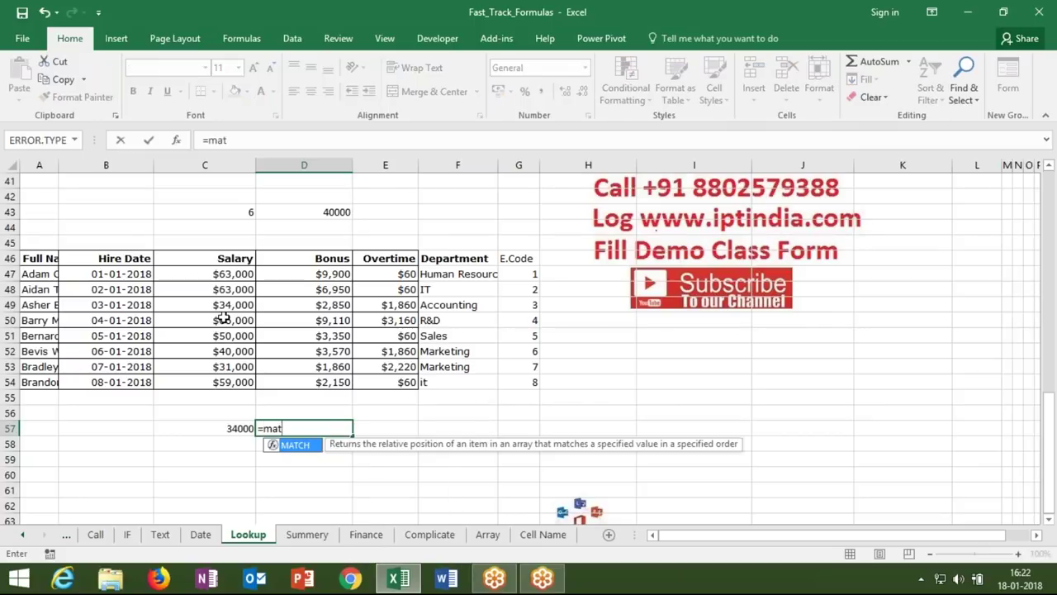
key("Tab")
key("Escape")
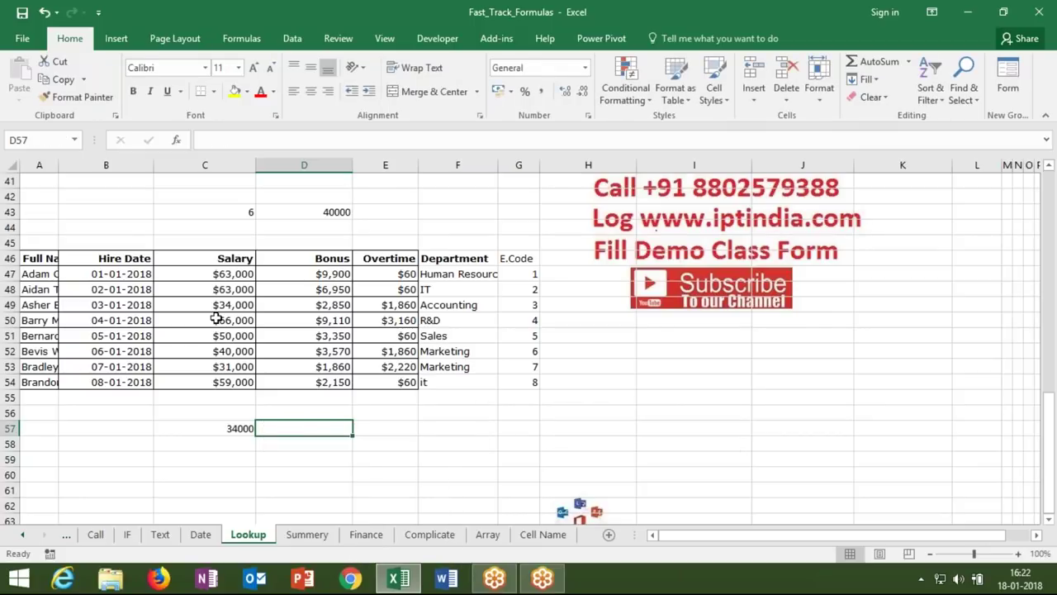
left_click(121, 430)
type("6")
left_click(274, 431)
Show B57 as the plain number 6 instead of a date, closing an accidental Task Manager
double_click(93, 428)
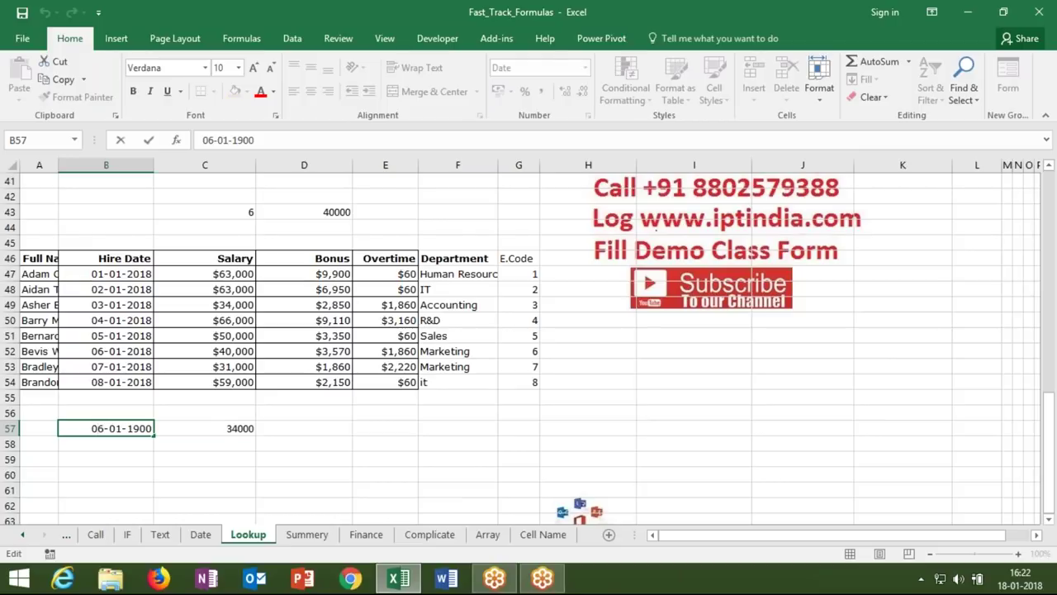
key("ctrl+shift+Escape")
left_click(538, 51)
key("Escape")
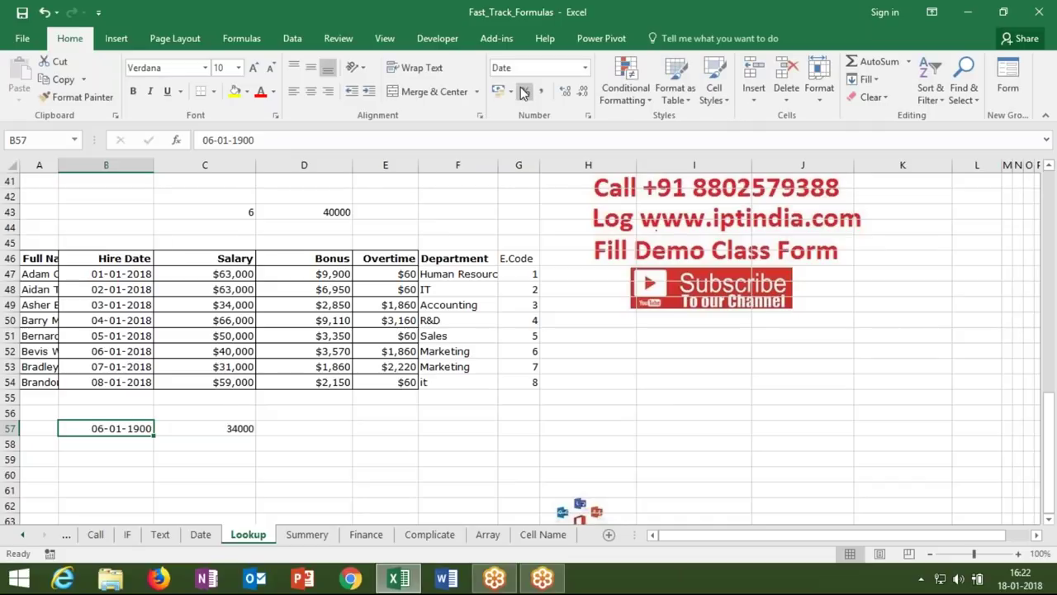
key("ctrl+shift+asciitilde")
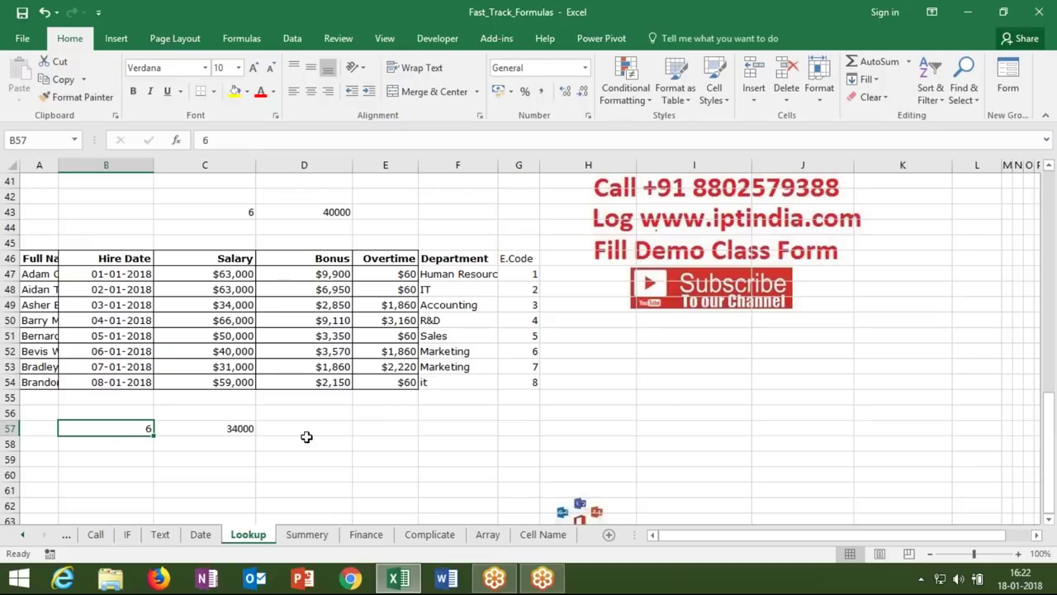
Enter =MATCH(B57,G46:G54,0) in D57 to find 6 in the E.Code column
left_click(306, 424)
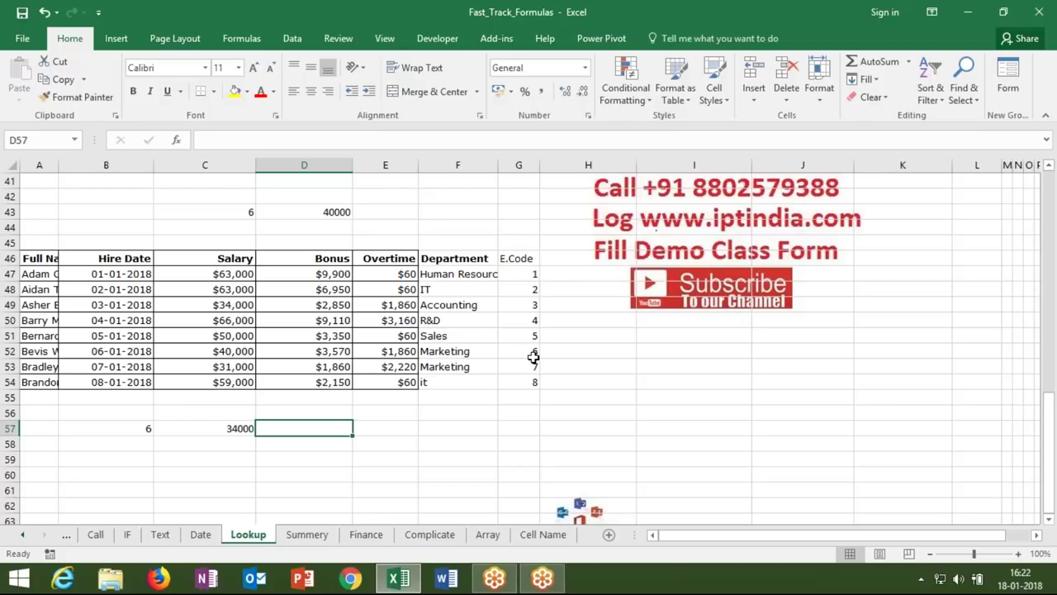
type("=")
type("mat")
key("Tab")
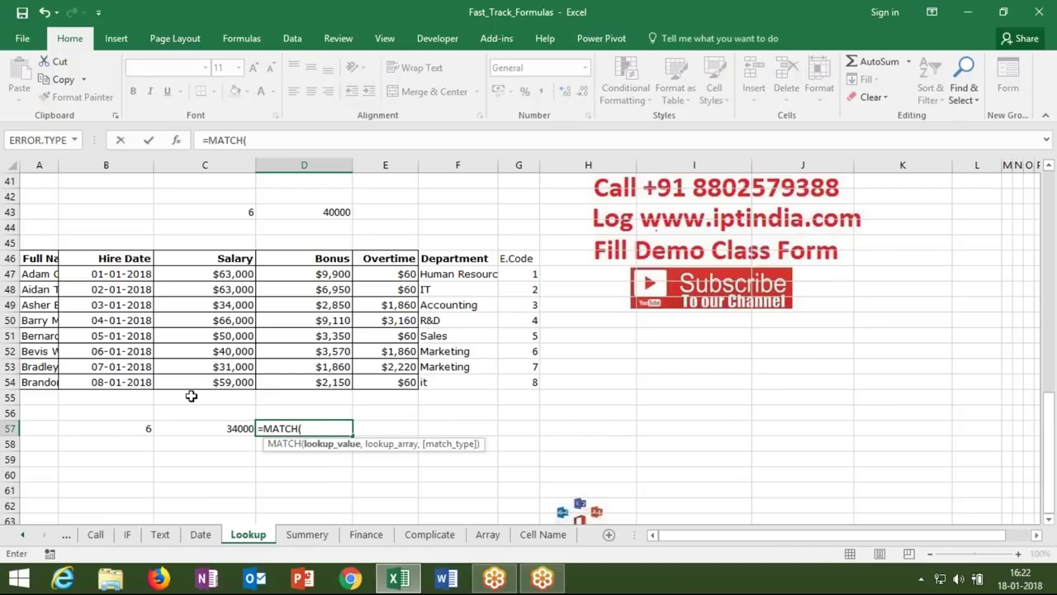
left_click(142, 413)
left_click(141, 426)
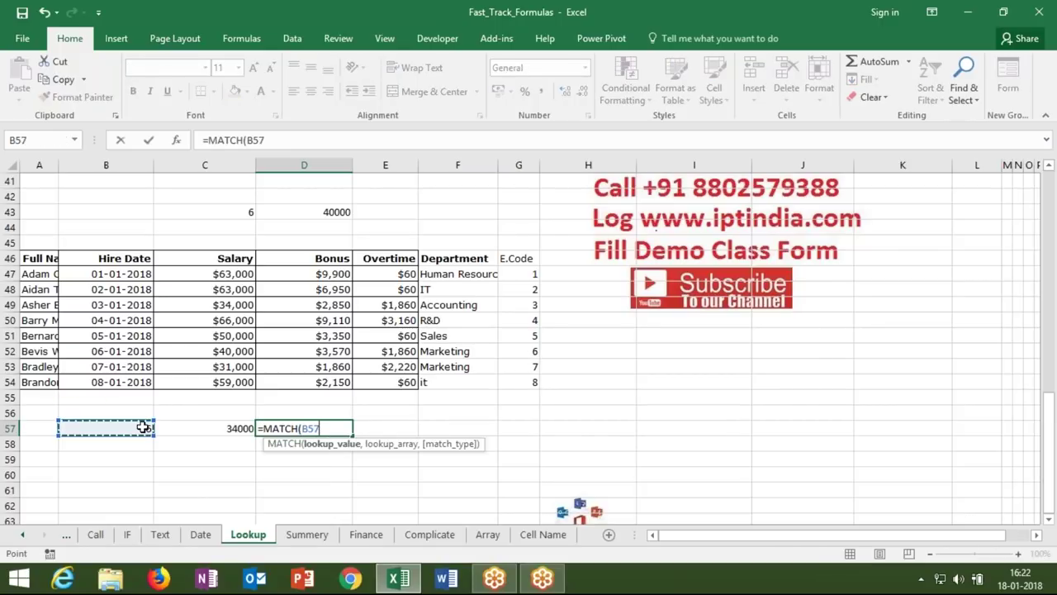
type(",")
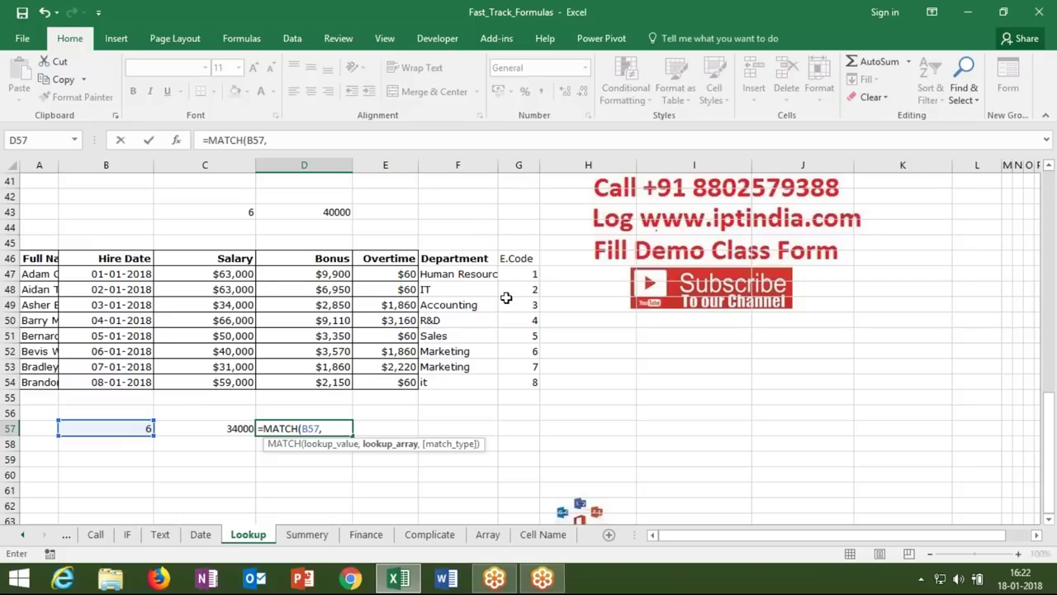
left_click_drag(517, 261, 534, 382)
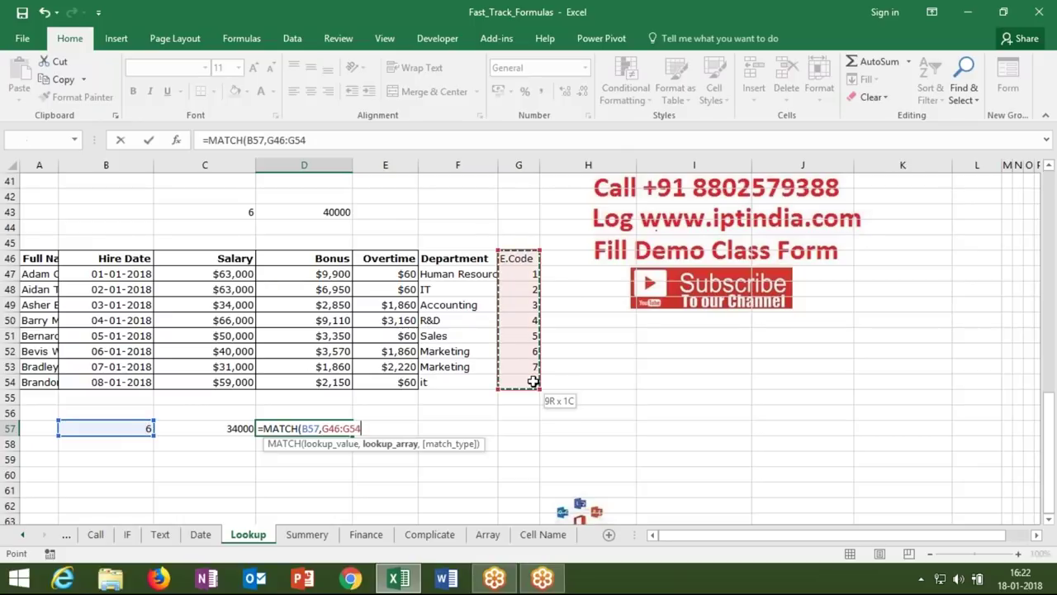
type(",")
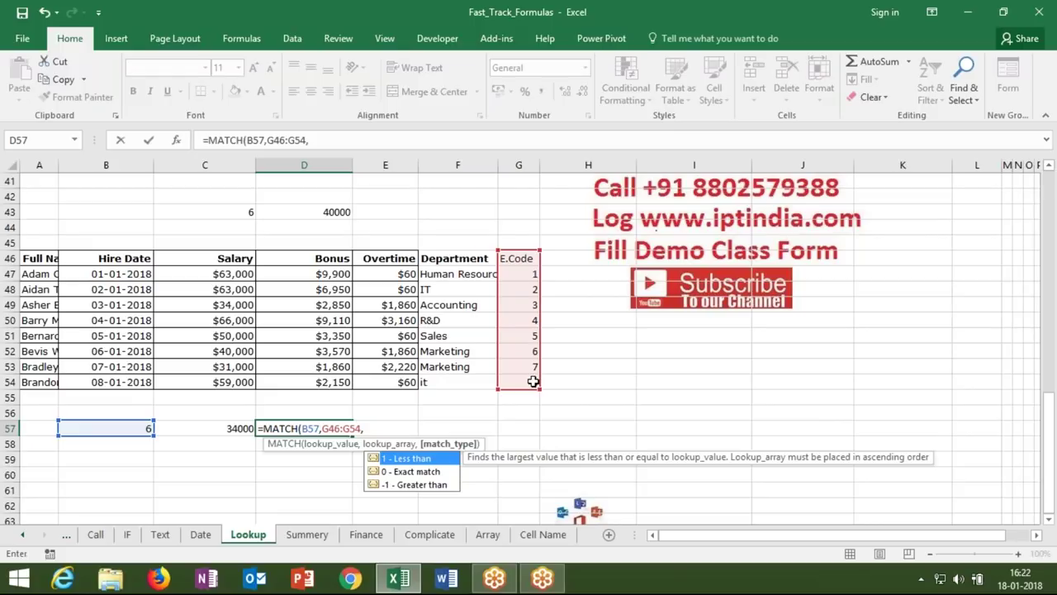
type("0")
key("Return")
Confirm D57's result 7 by checking the E.Code cells G46:G52
key("Up")
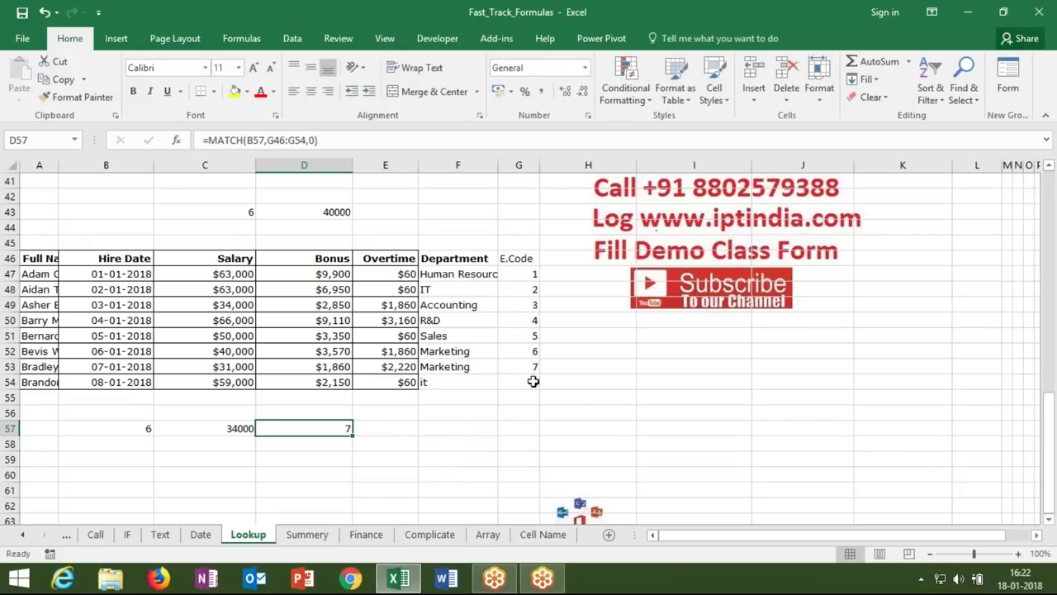
left_click(514, 257)
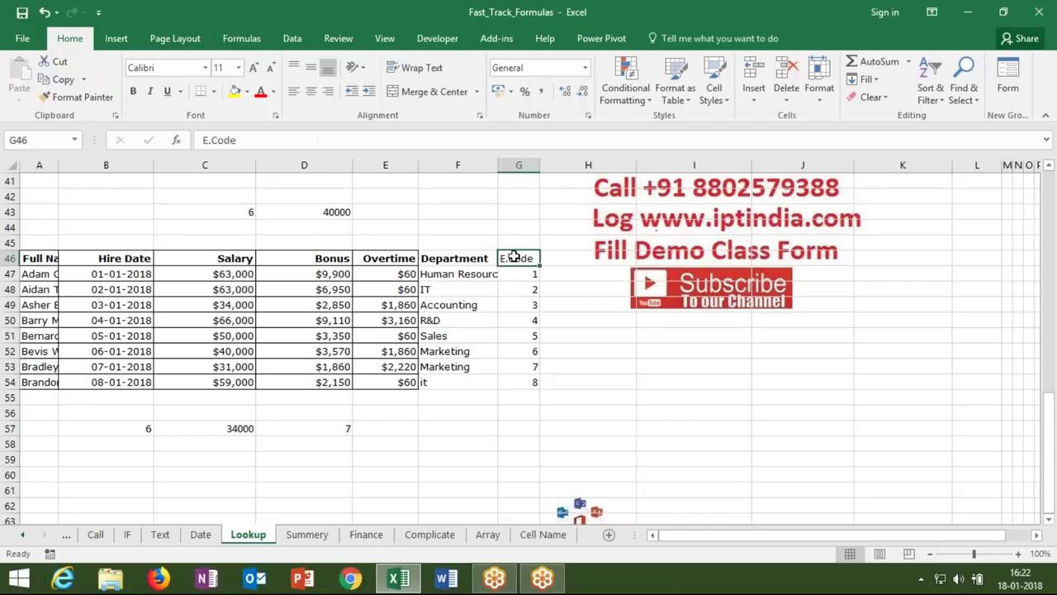
key("Down")
key("Down")
key("Down")
key("Down")
key("Down")
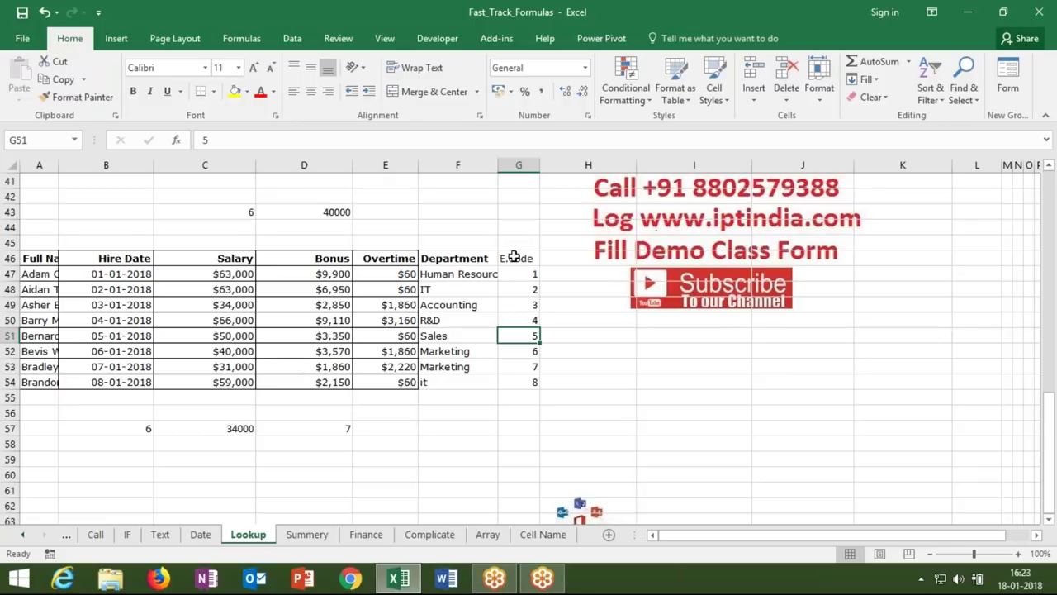
key("Down")
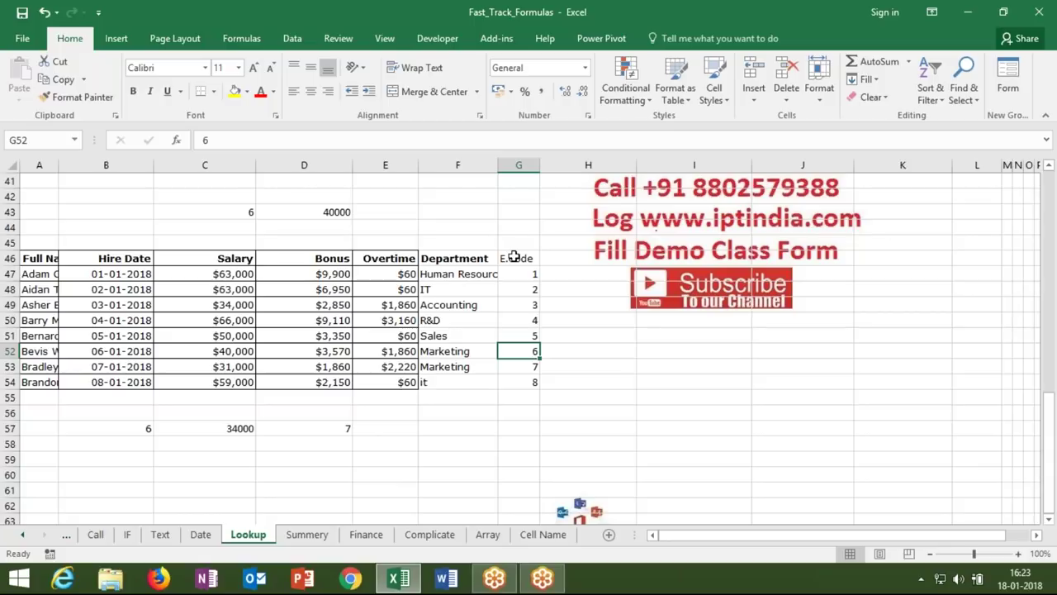
key("Left")
key("Right")
key("shift+Up")
key("shift+Up")
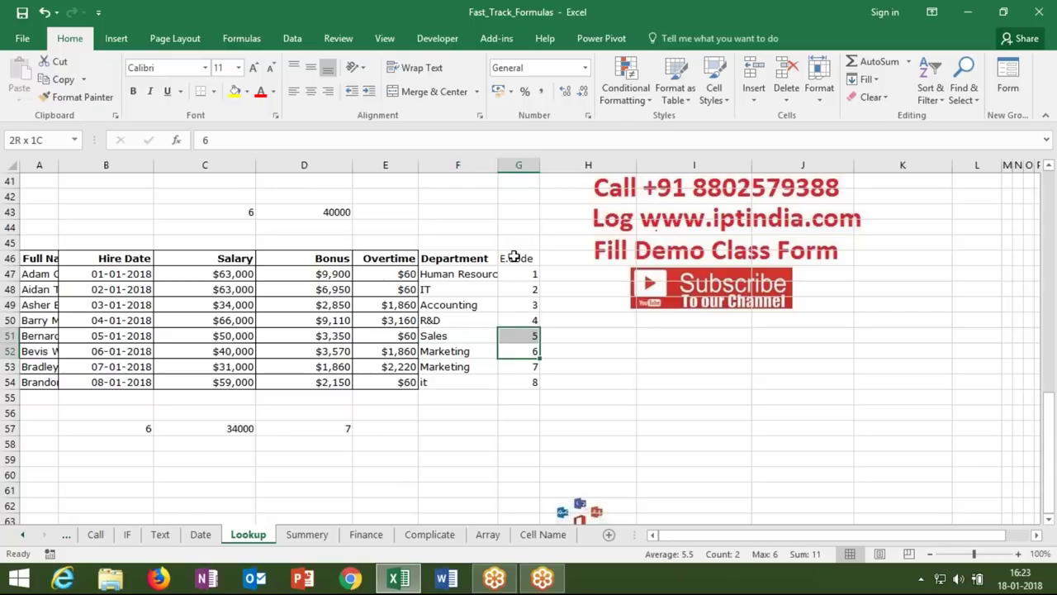
key("shift+Up")
key("shift+Up")
key("shift+Up")
key("shift+Up")
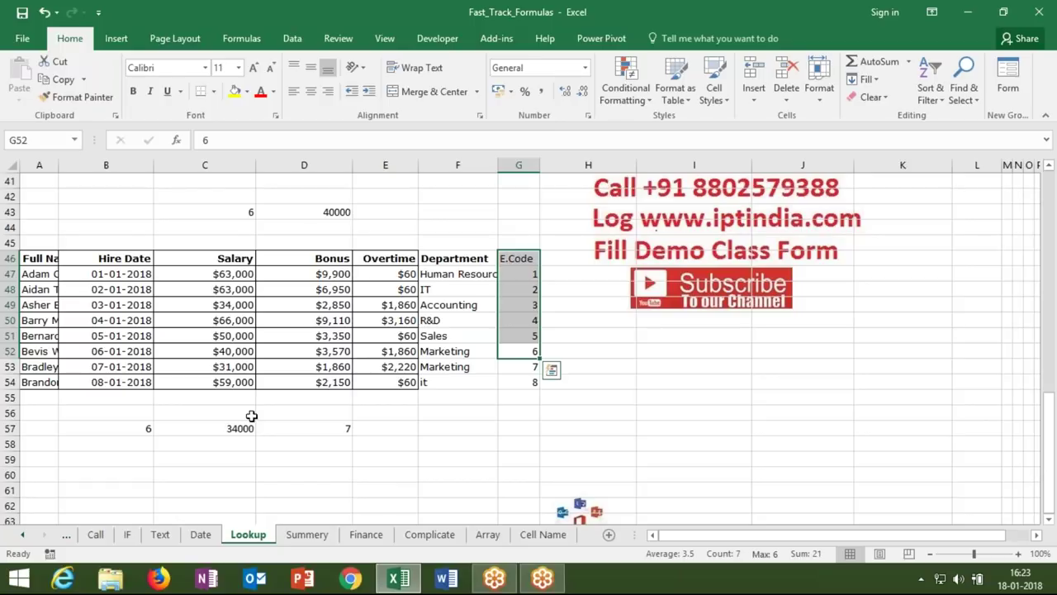
double_click(239, 428)
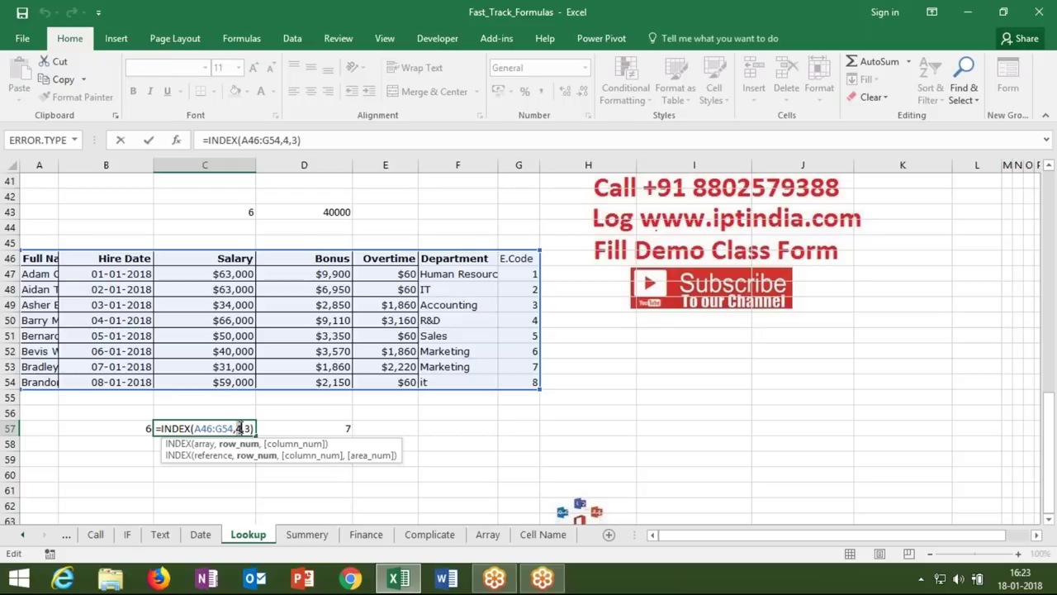
Change C57's INDEX row argument from 4 to 7 and check the 40000 salary in C52
double_click(240, 428)
key("Delete")
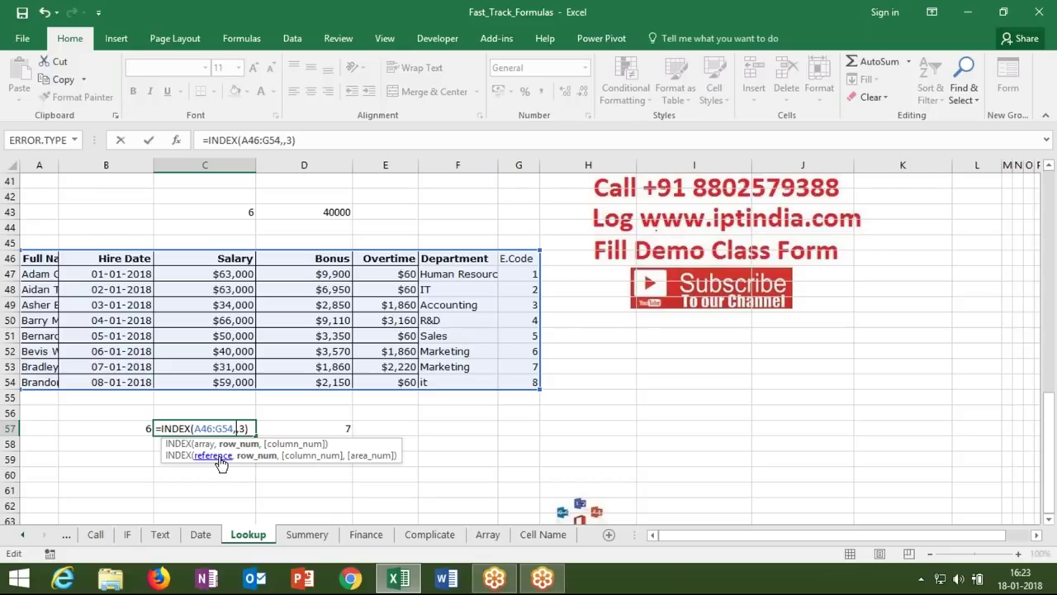
type("7")
key("Return")
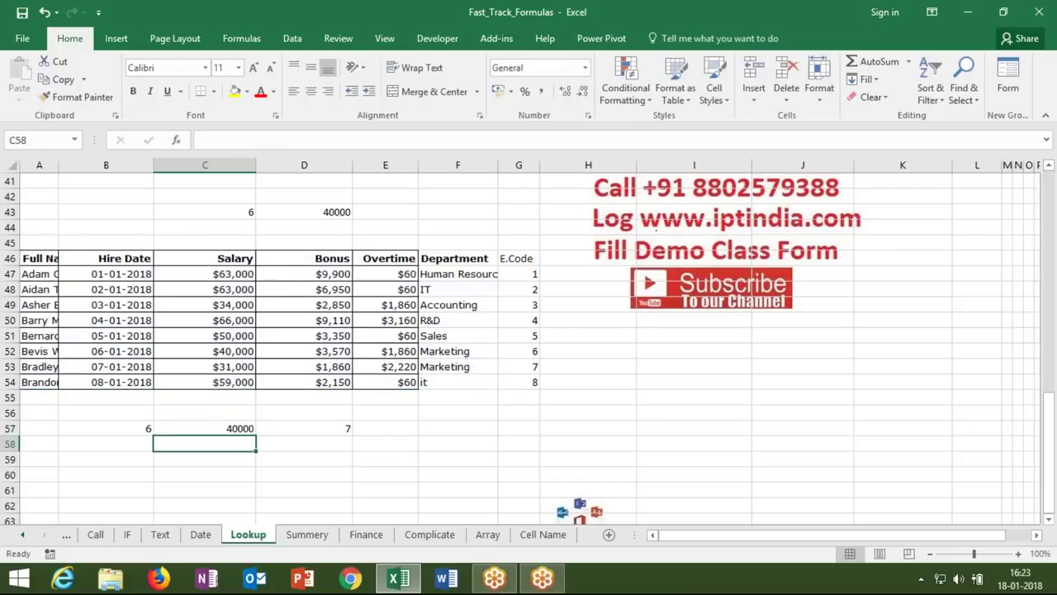
left_click(141, 428)
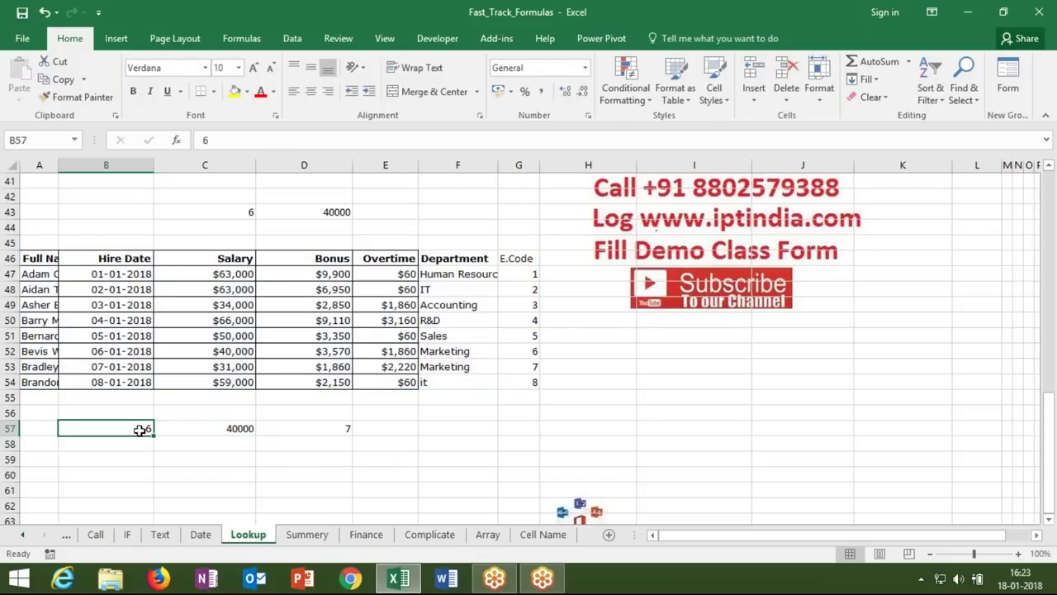
left_click(189, 427)
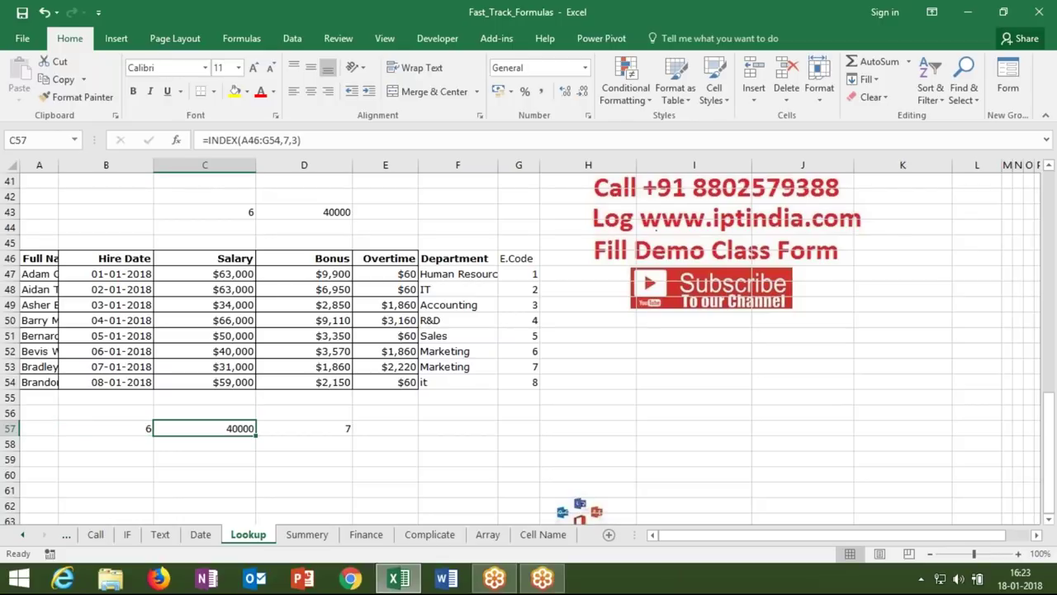
left_click(222, 351)
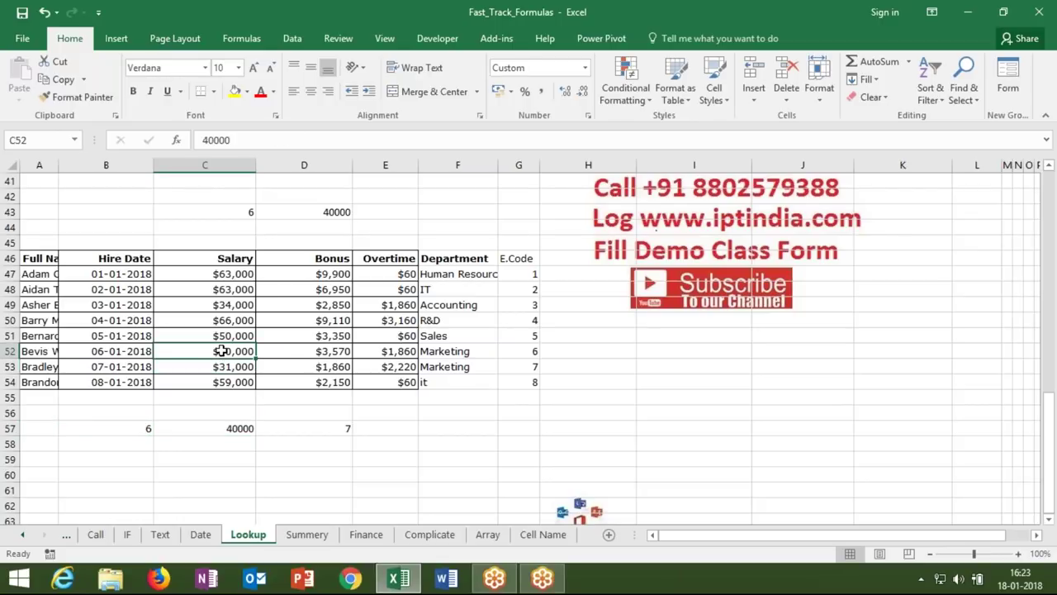
left_click(227, 428)
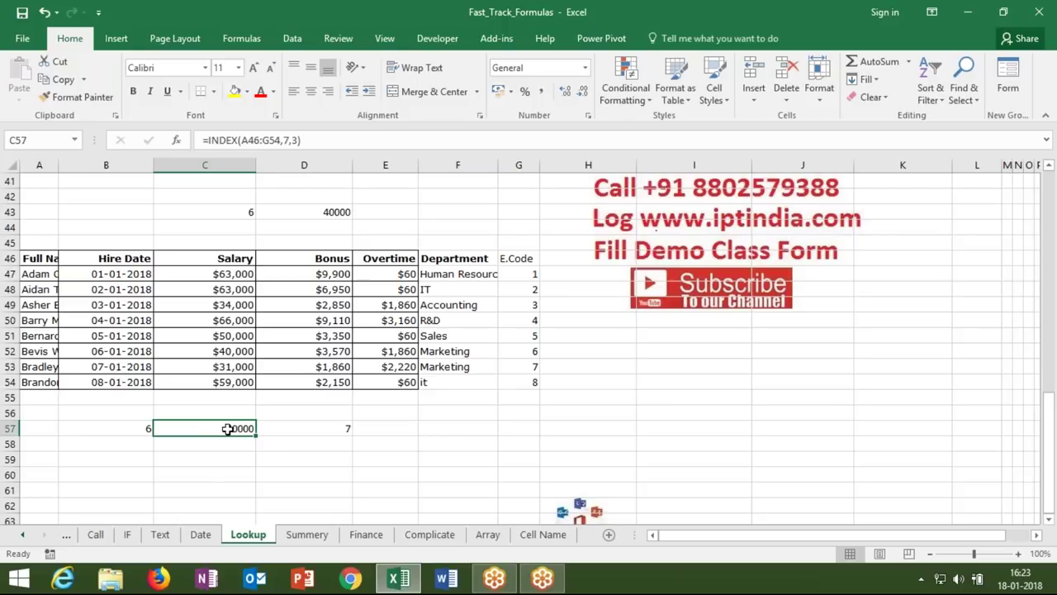
Replace the row 7 in C57 with MATCH(B57,G46:G54,0) copied from D57's formula
left_click(300, 430)
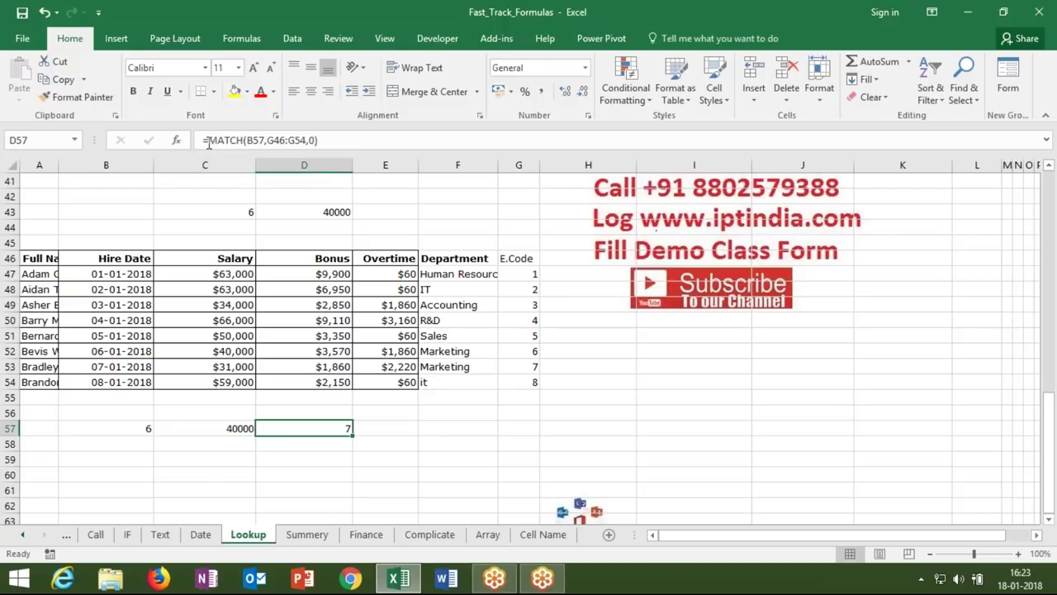
left_click_drag(208, 141, 328, 147)
key("ctrl+c")
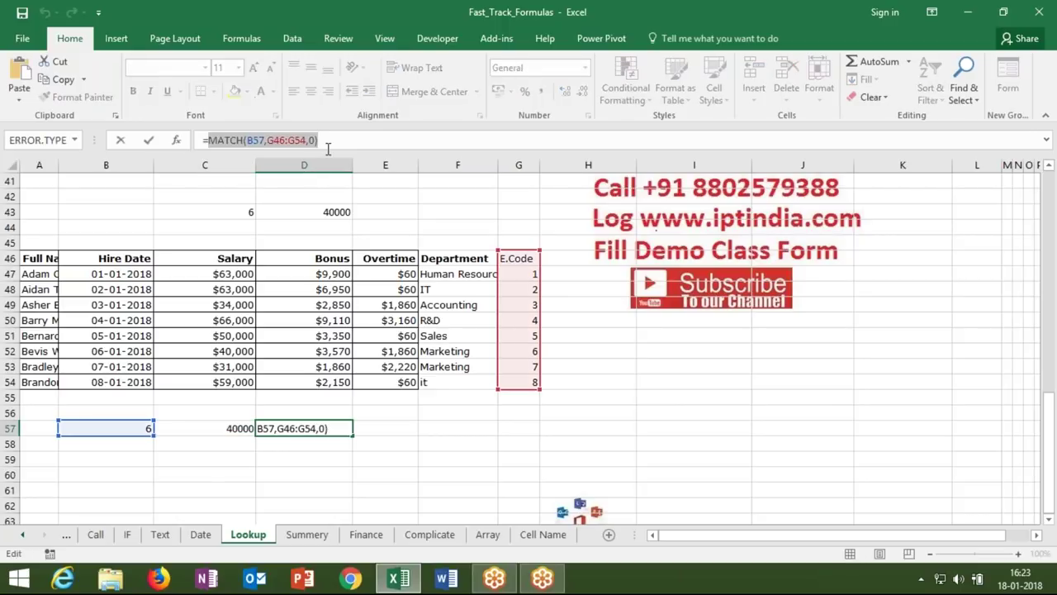
key("Escape")
double_click(246, 428)
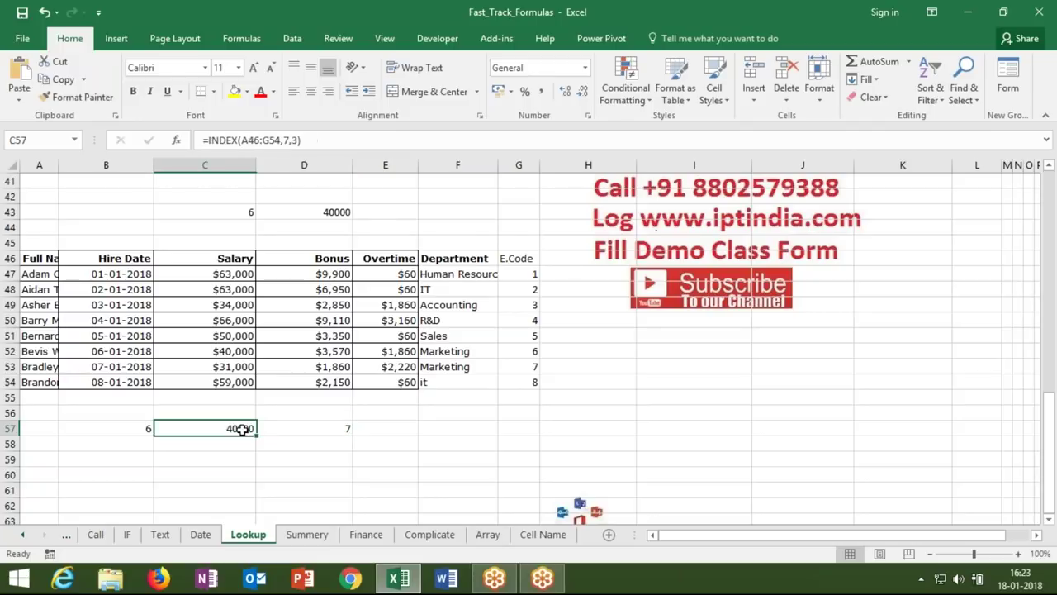
double_click(241, 428)
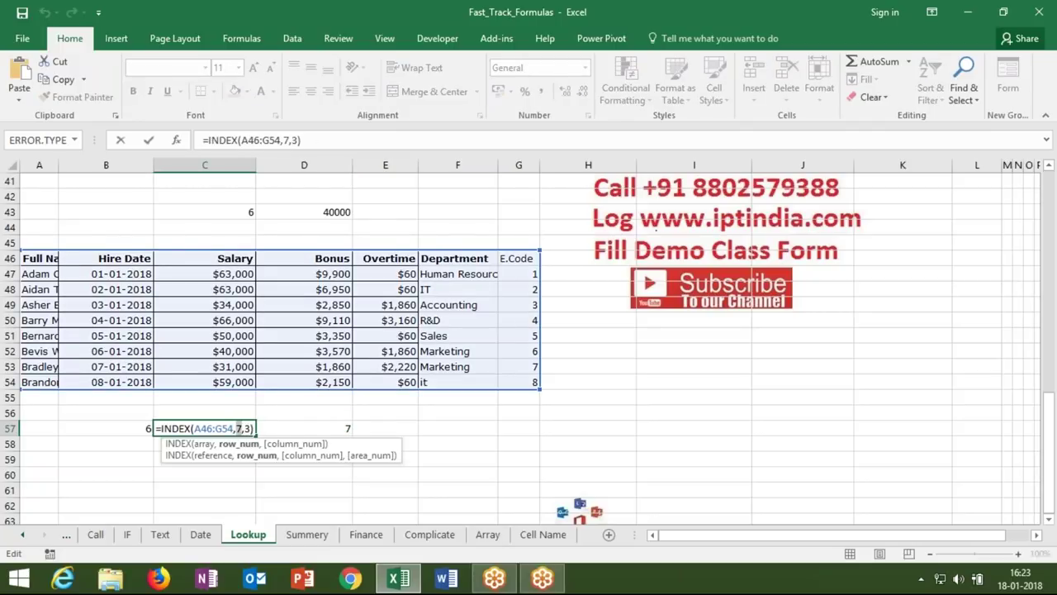
type("MATCH(B57,G46:G54,0)")
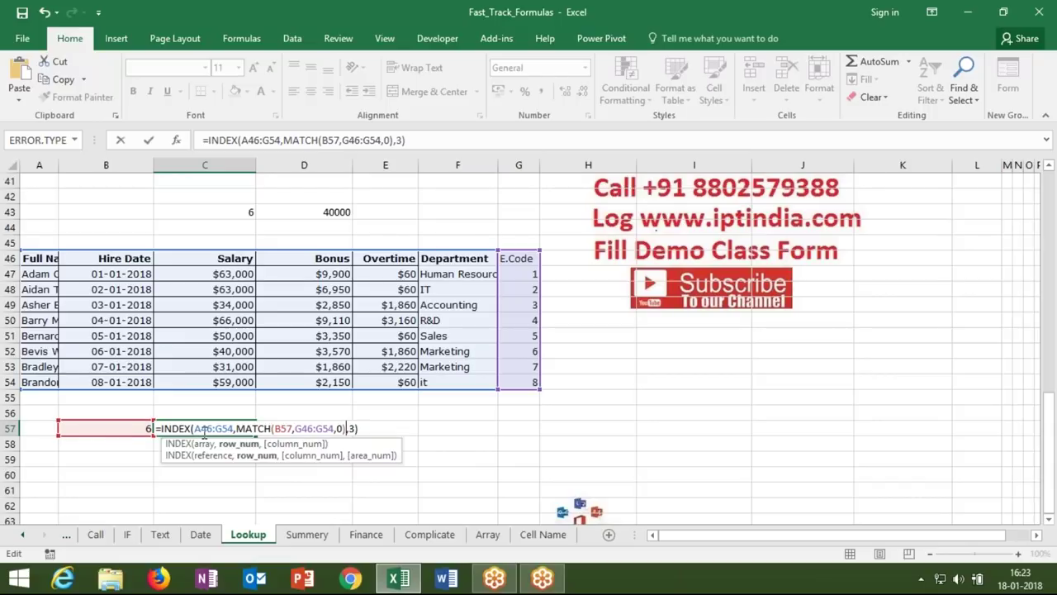
key("Return")
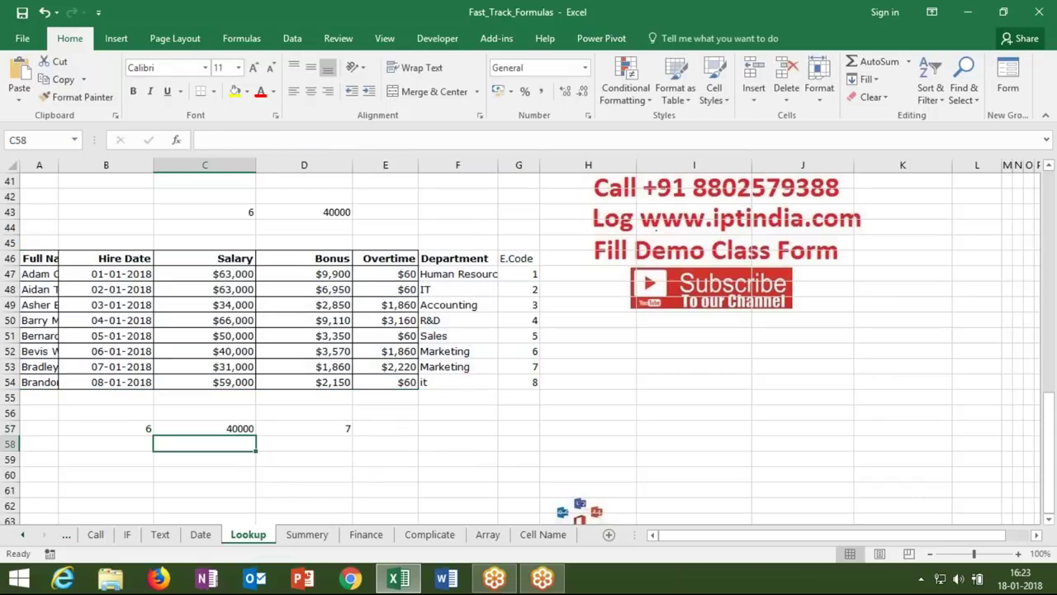
left_click(205, 428)
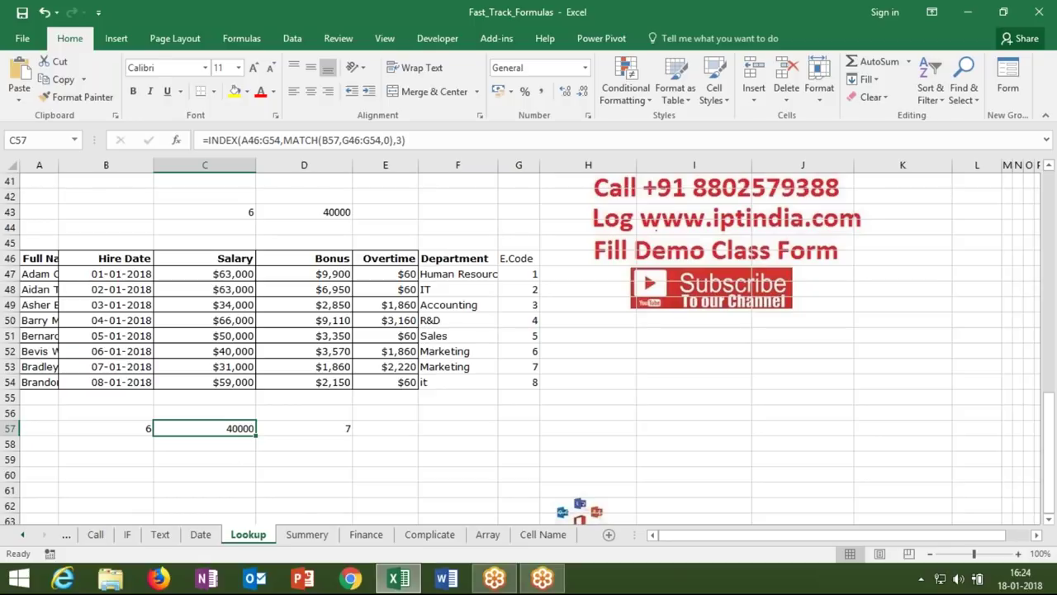
Insert a blank worksheet before Lookup and rename it 'V Listing'
right_click(269, 538)
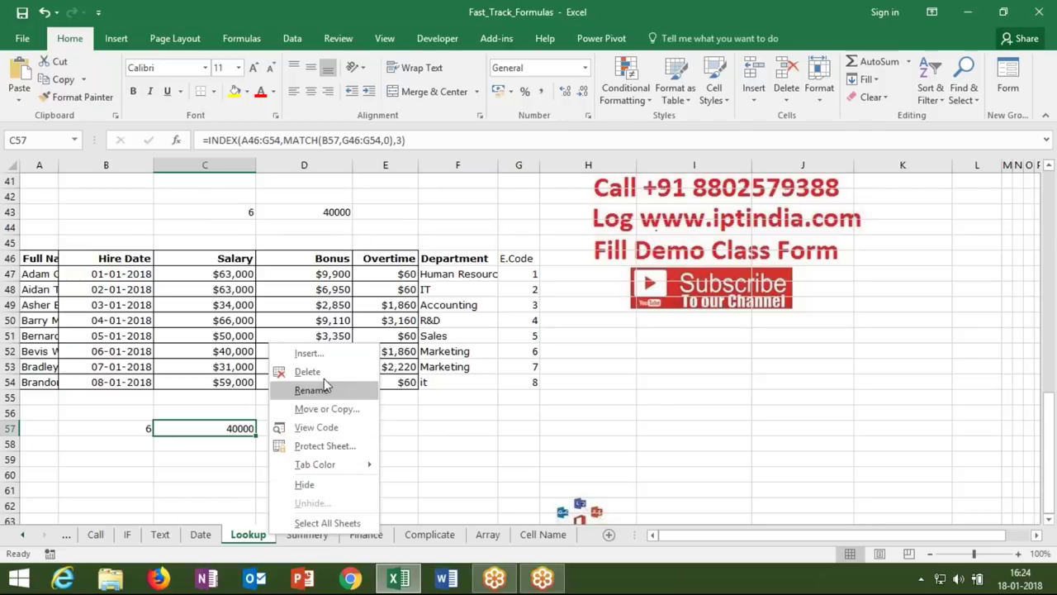
key("Escape")
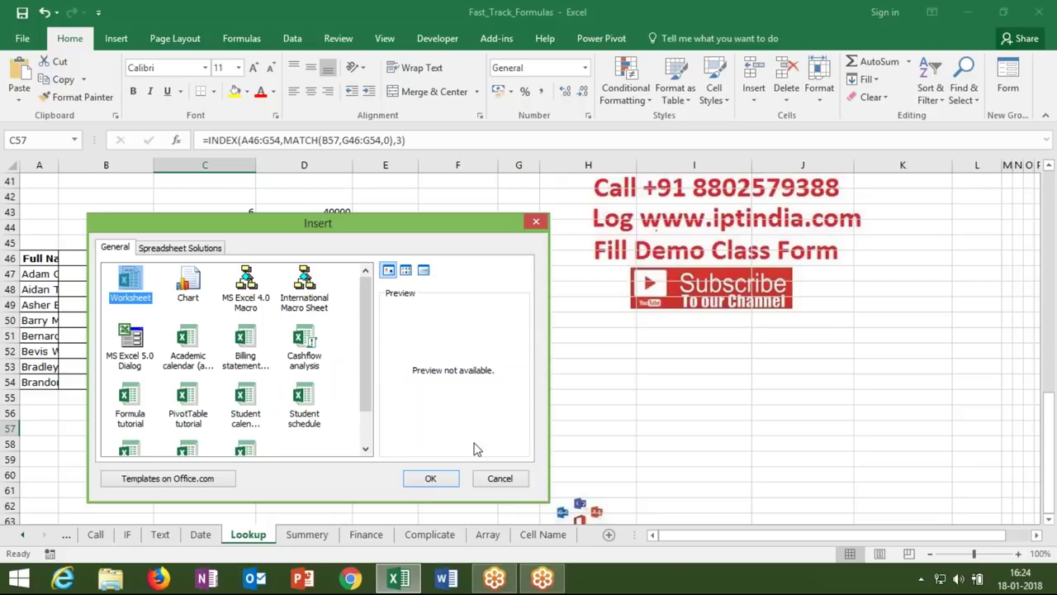
left_click(428, 480)
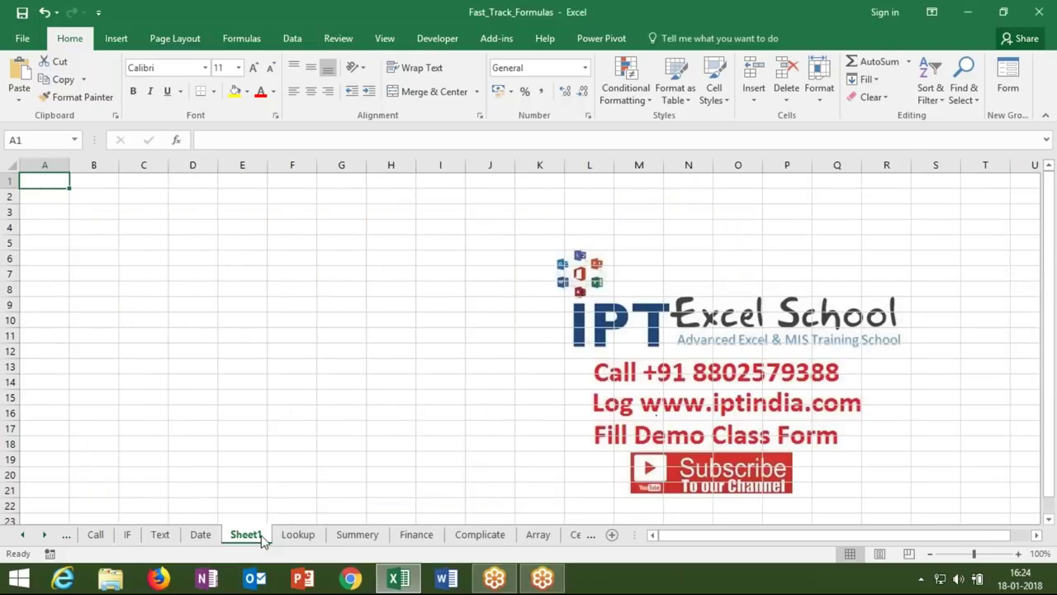
double_click(261, 539)
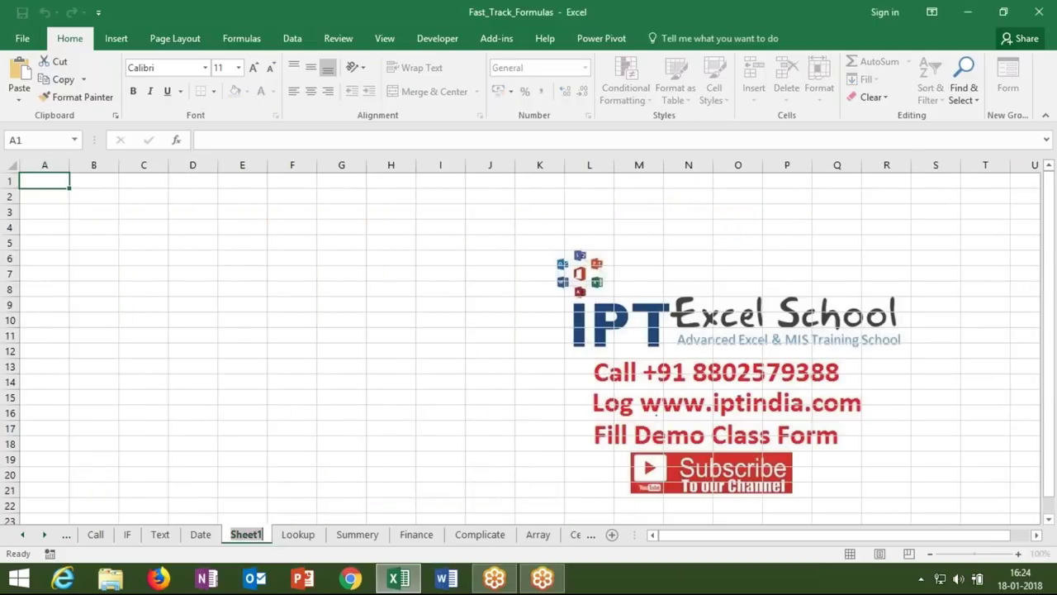
key("BackSpace")
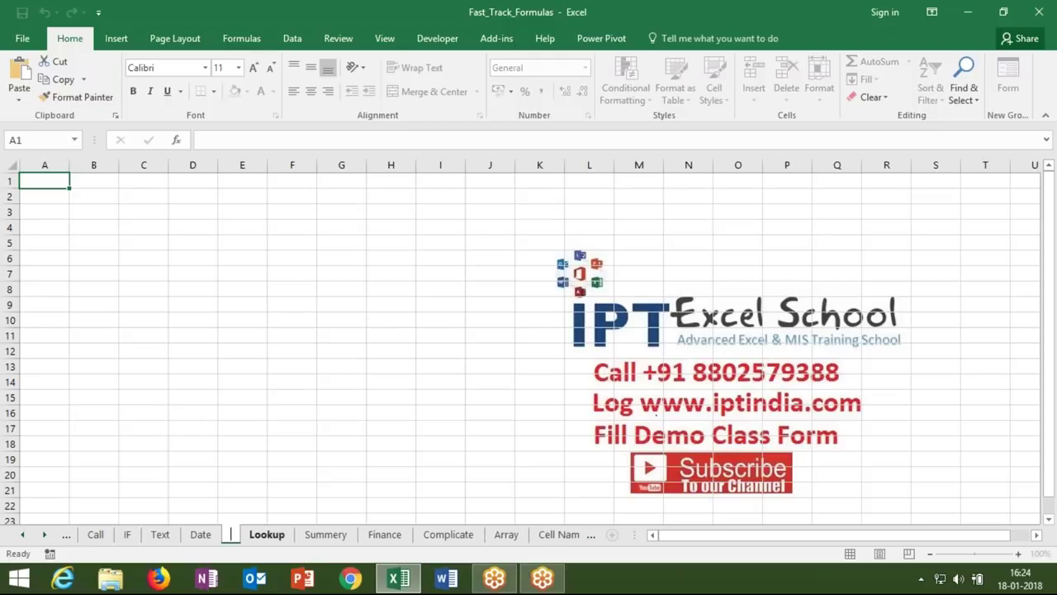
type("V Listing")
left_click(270, 446)
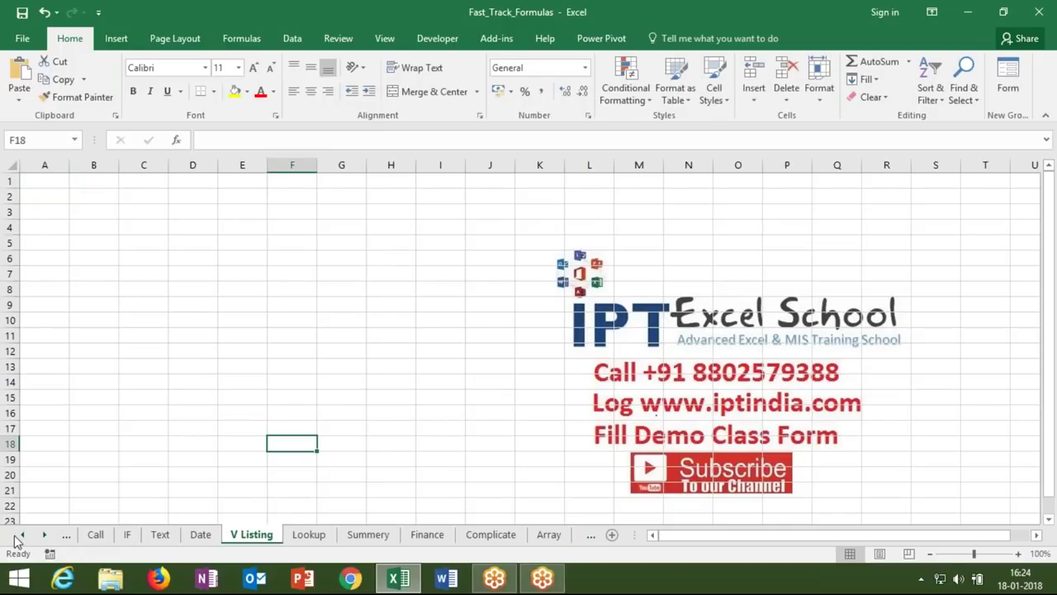
left_click(25, 534)
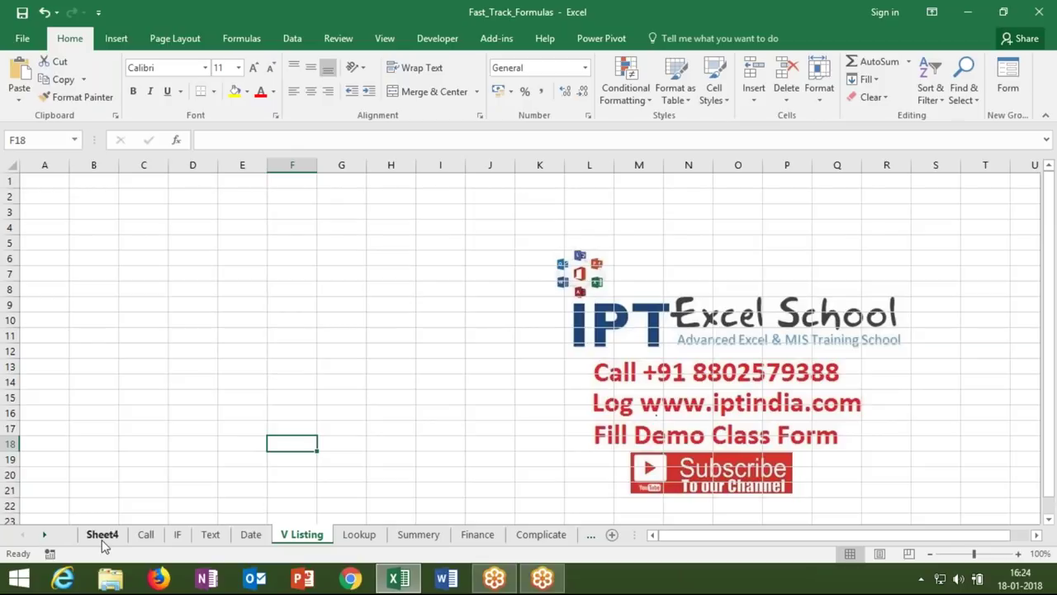
Copy the Sheet4 employee table from the E.Code header down, excluding the totals row
left_click(102, 537)
left_click(50, 197)
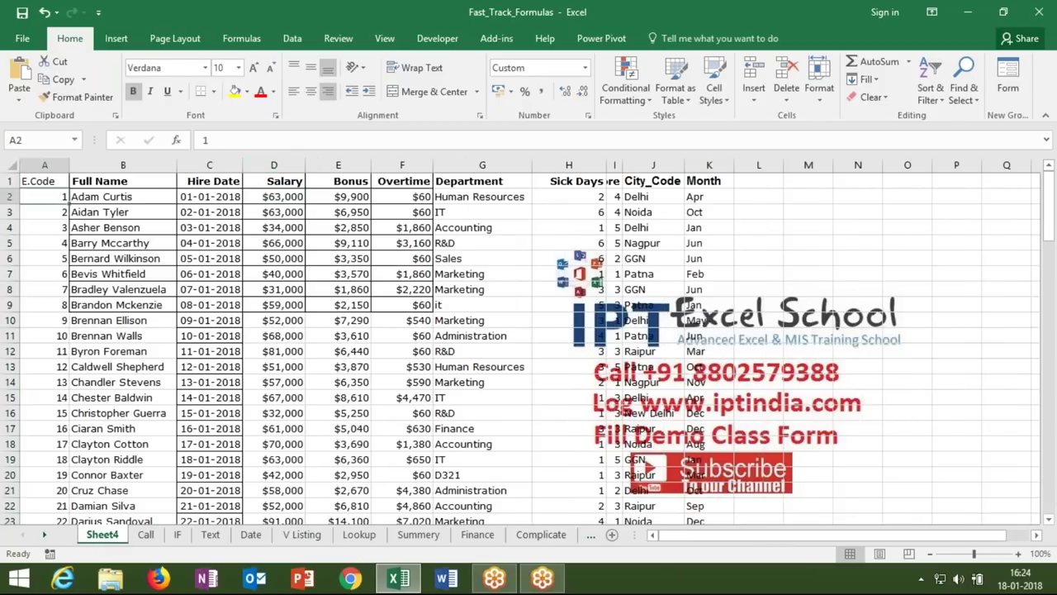
left_click(41, 181)
key("ctrl+shift+Right")
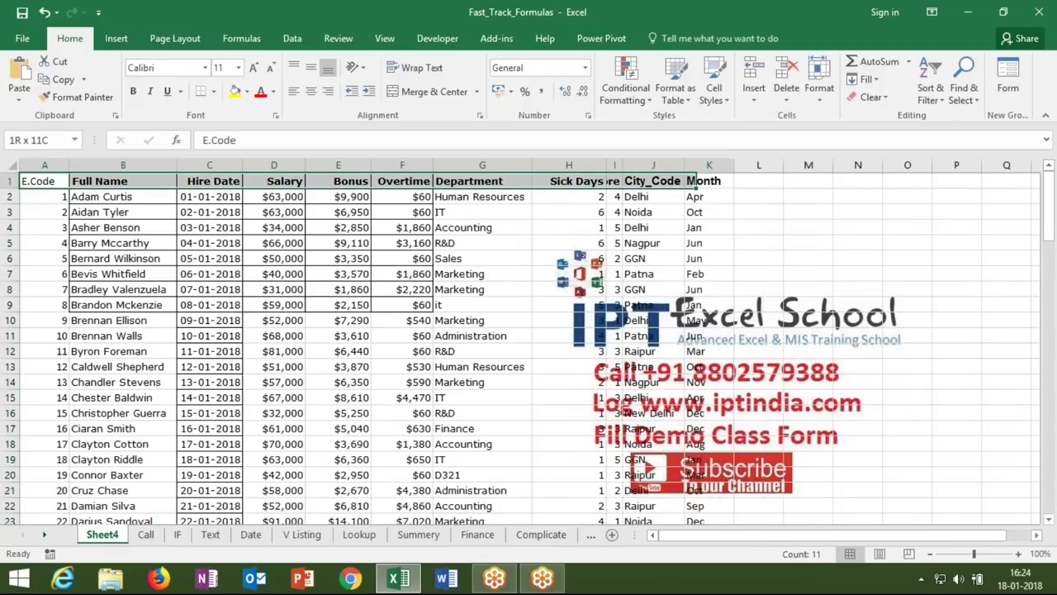
key("ctrl+shift+Down")
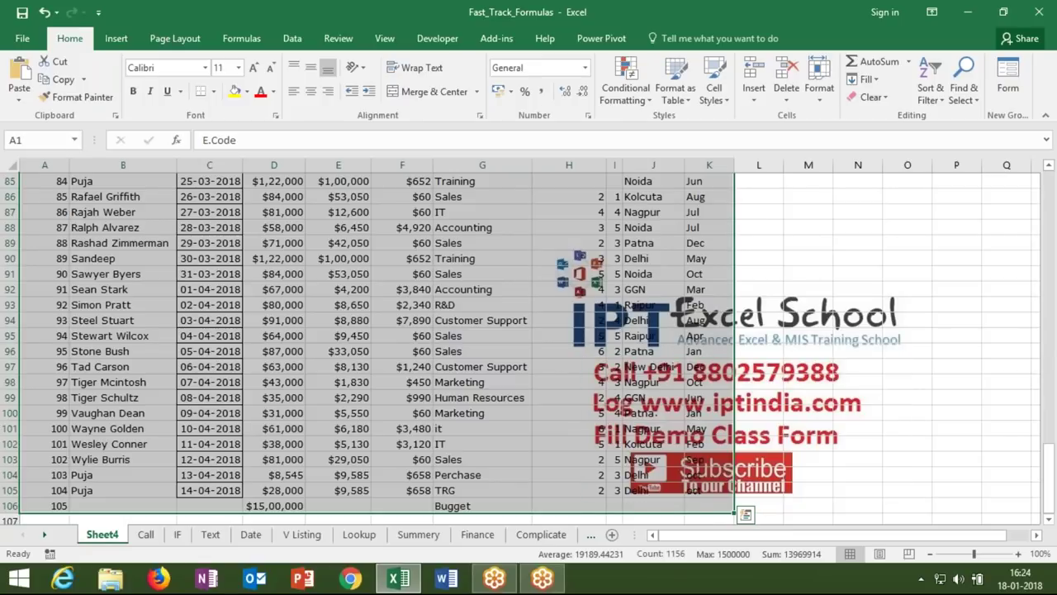
key("shift+Up")
key("ctrl+c")
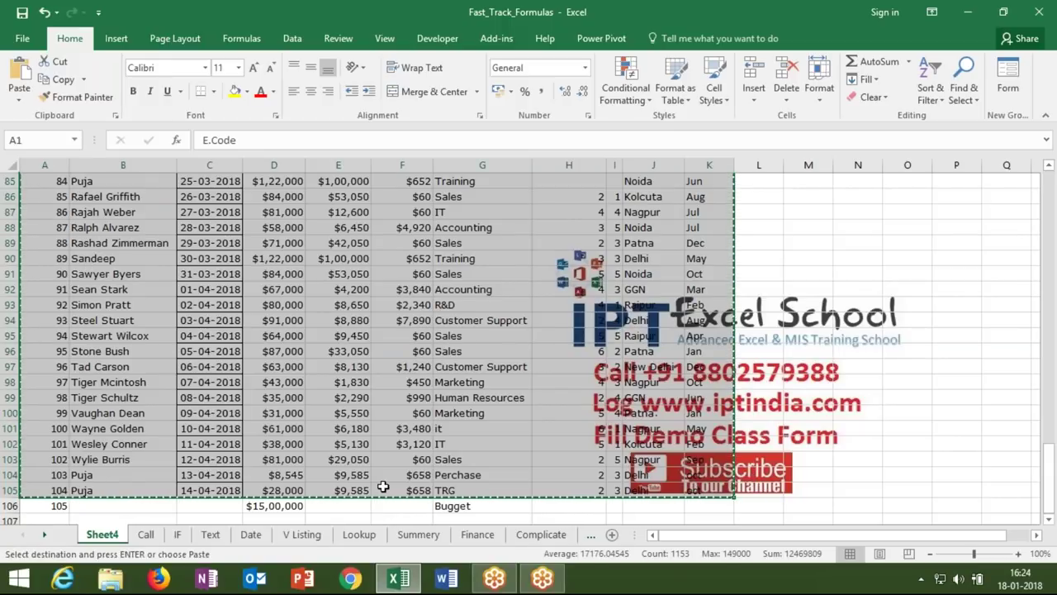
Paste the table at A1 of V Listing and autofit the Full Name and Hire Date columns
left_click(316, 536)
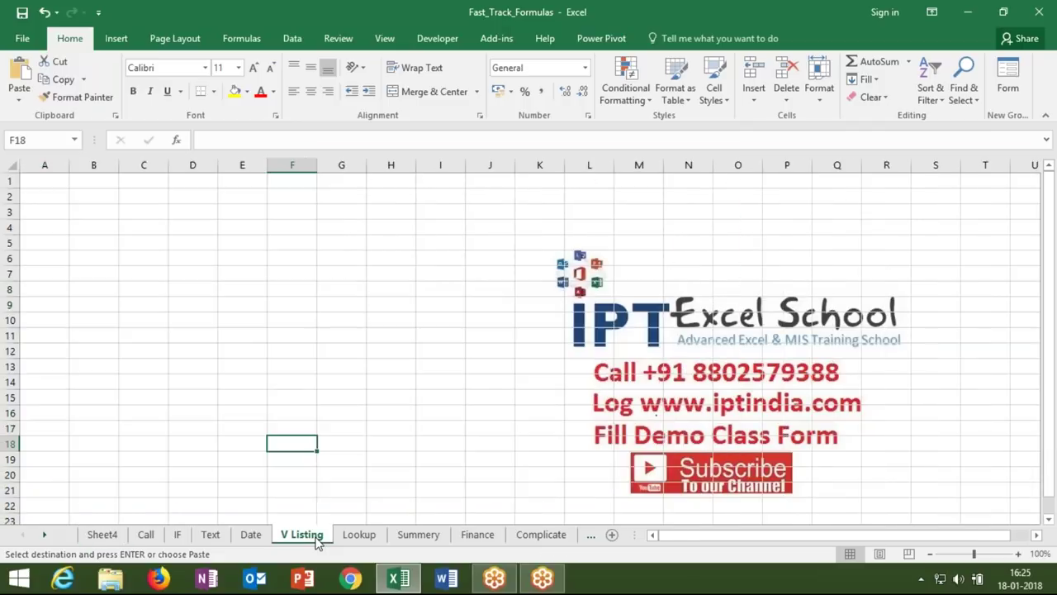
left_click(54, 181)
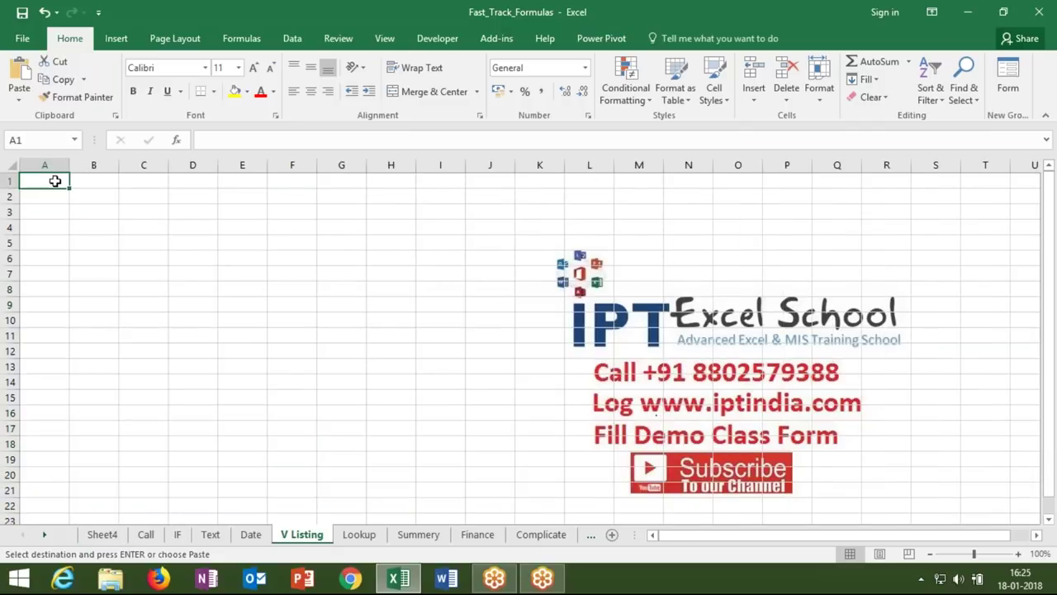
key("ctrl+v")
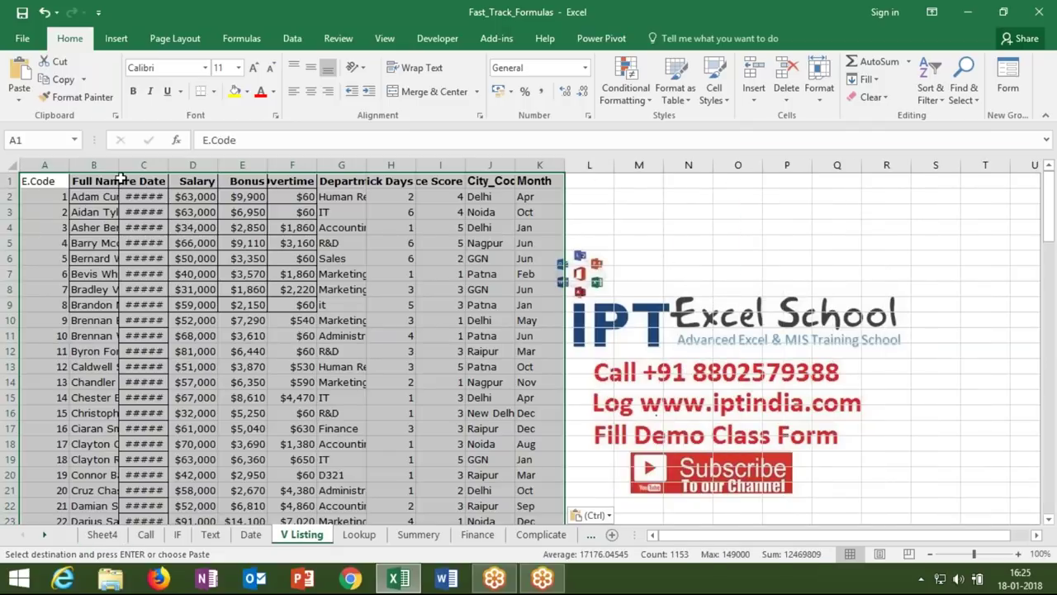
double_click(119, 166)
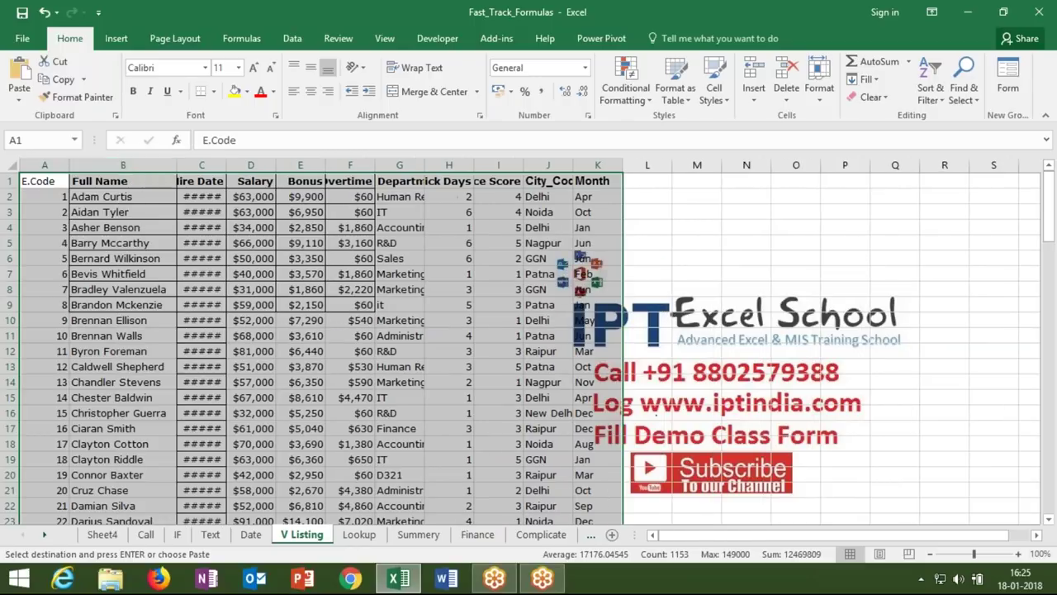
double_click(226, 165)
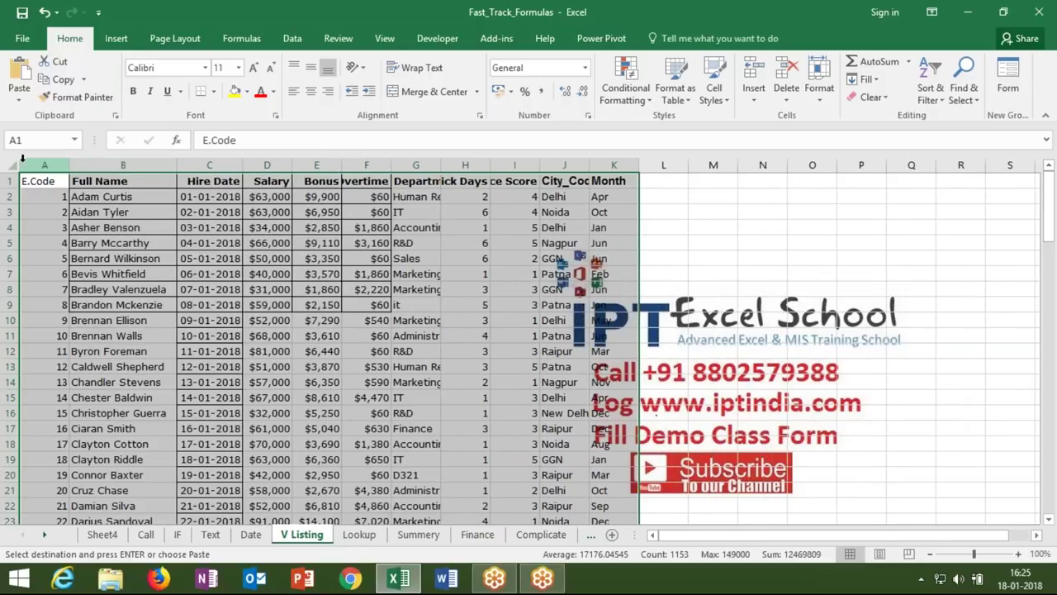
left_click(25, 164)
Delete the E.Code, Sick Days and Performance Score columns
key("ctrl+minus")
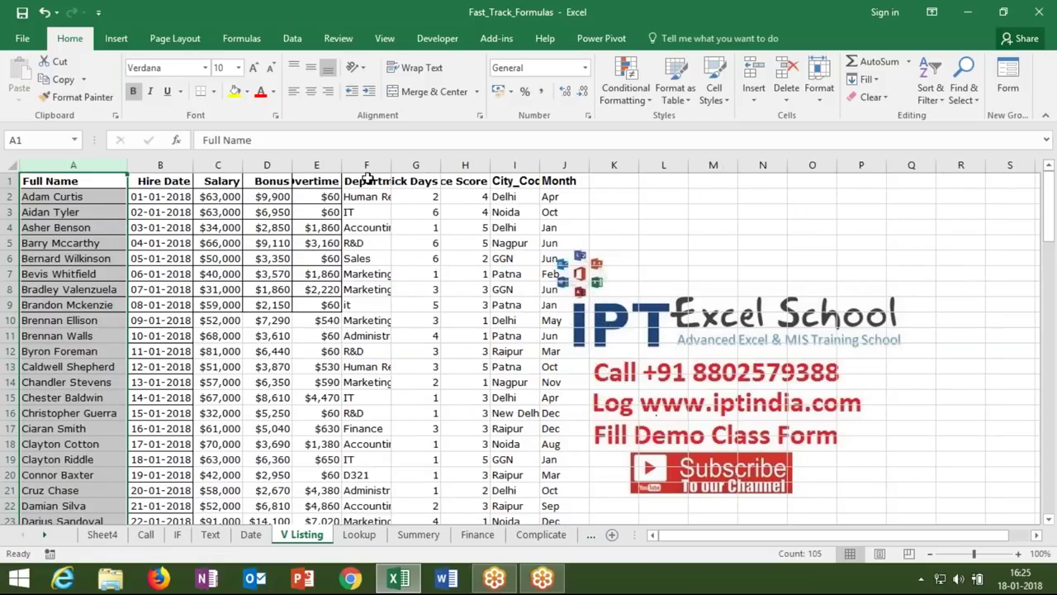
left_click(367, 180)
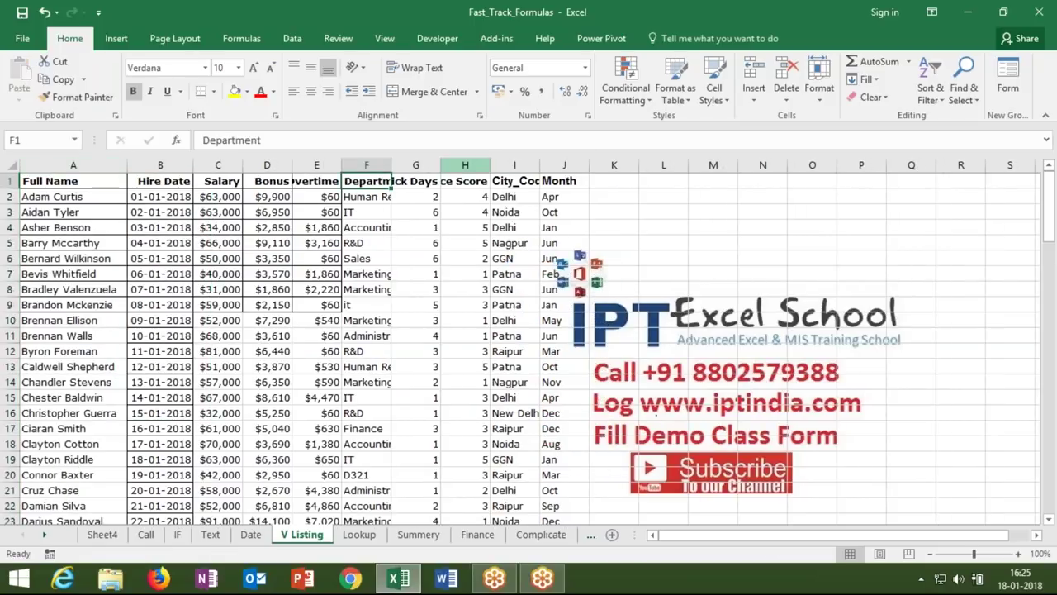
left_click(416, 165)
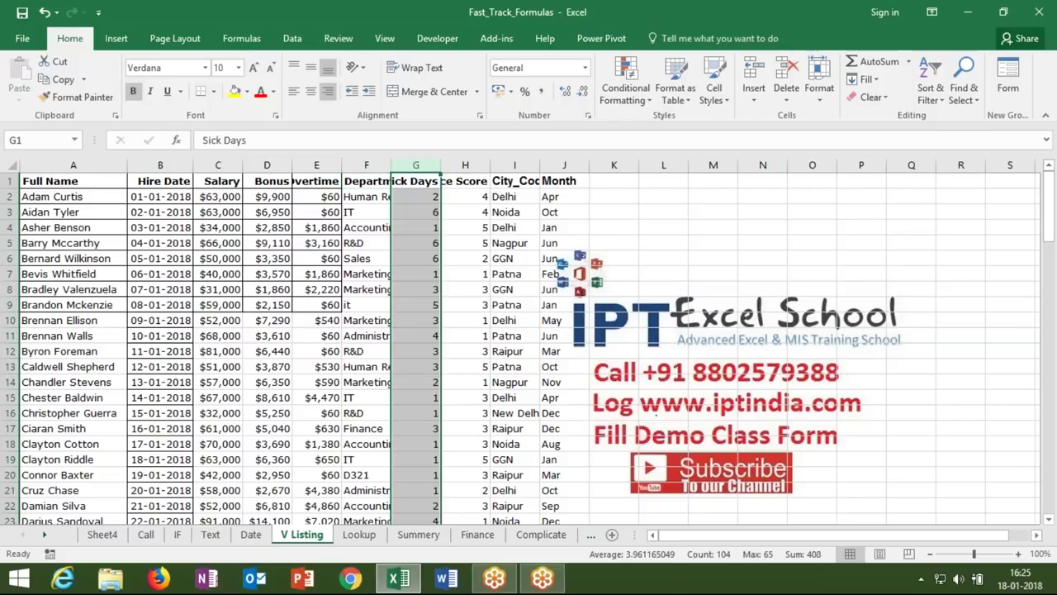
key("shift+Right")
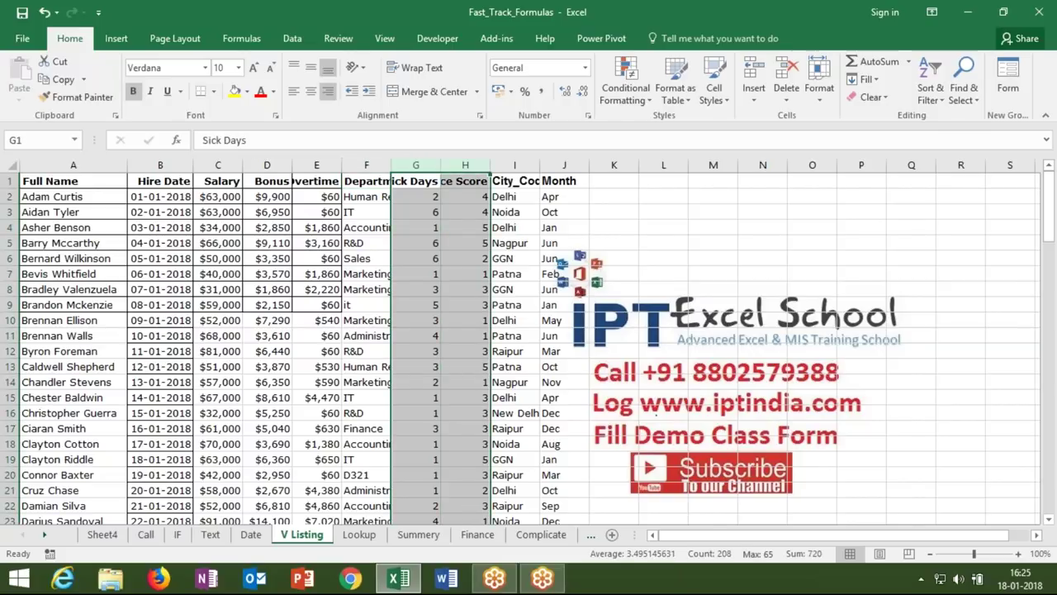
key("ctrl+minus")
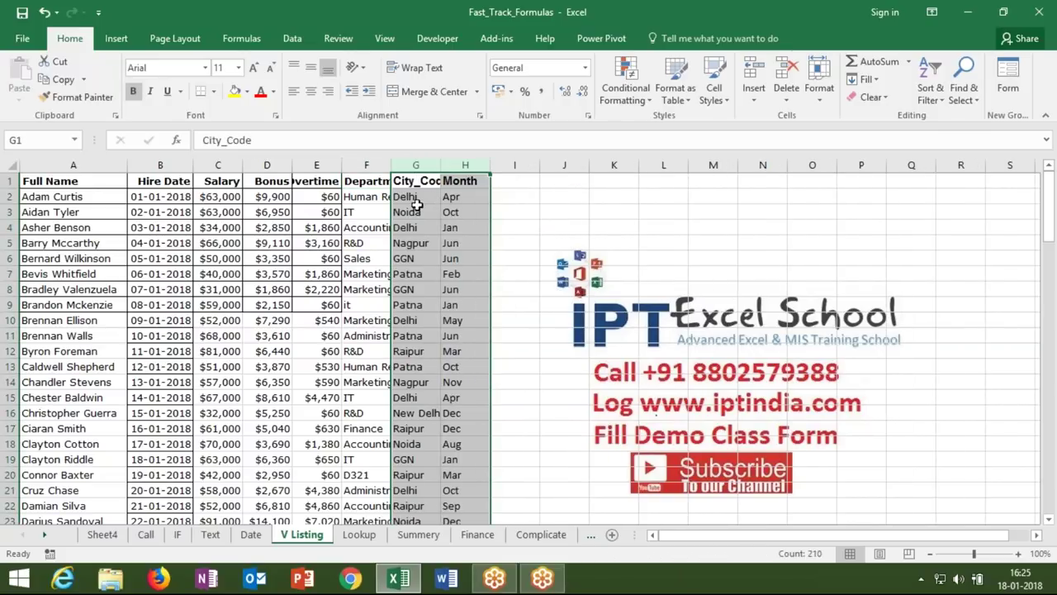
left_click(417, 207)
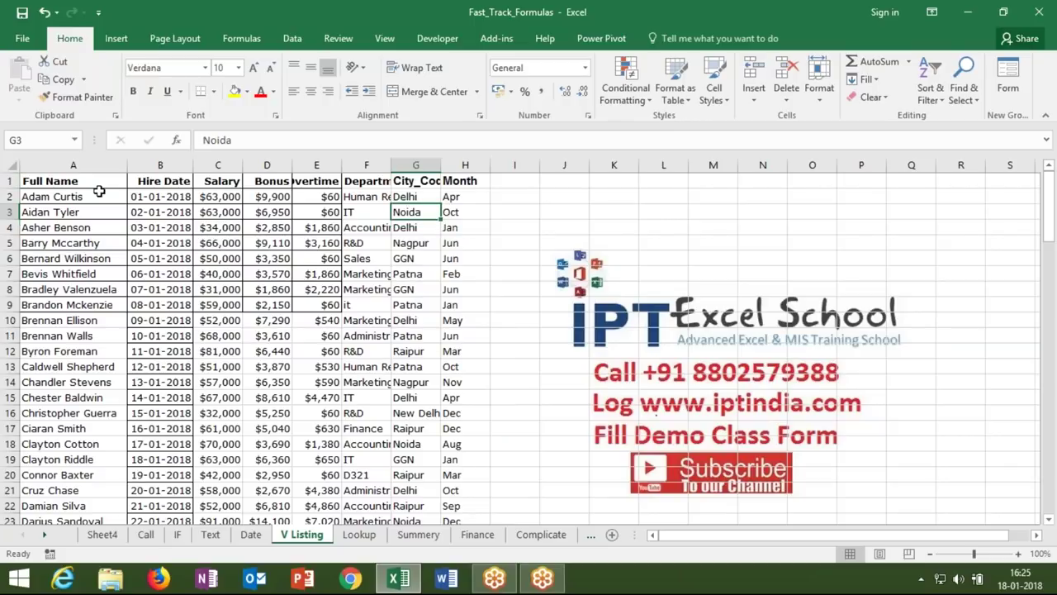
Delete the Hire Date, Bonus and Overtime columns
left_click(161, 165)
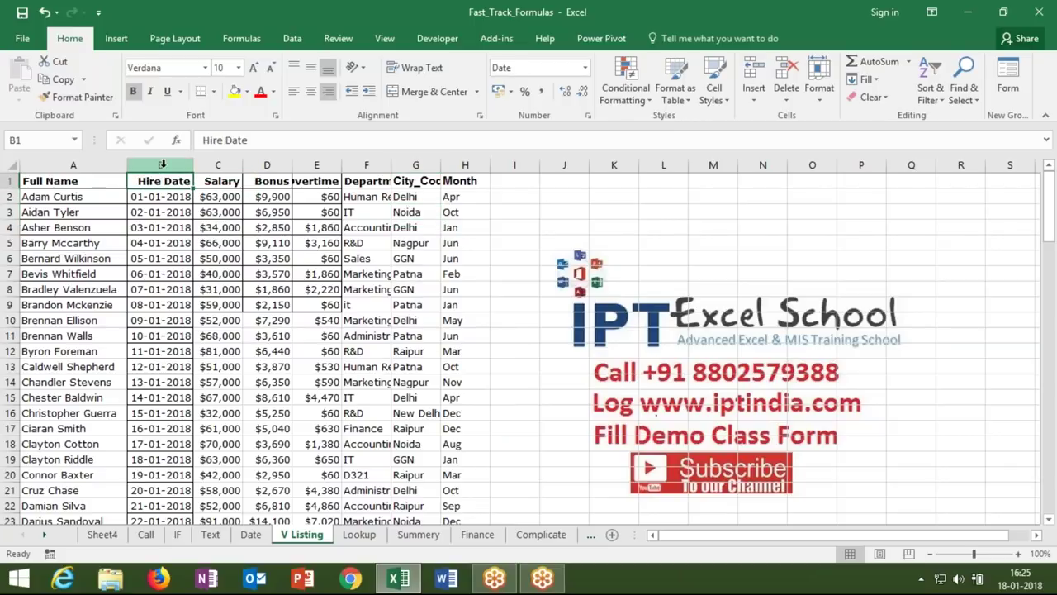
key("ctrl+minus")
key("Down")
key("Escape")
type("`")
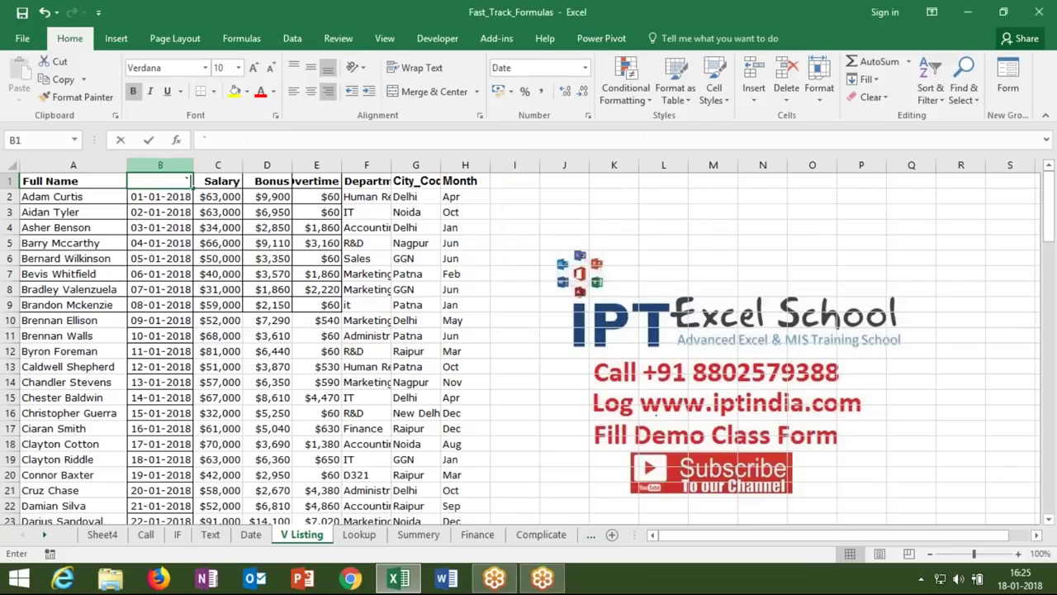
key("Escape")
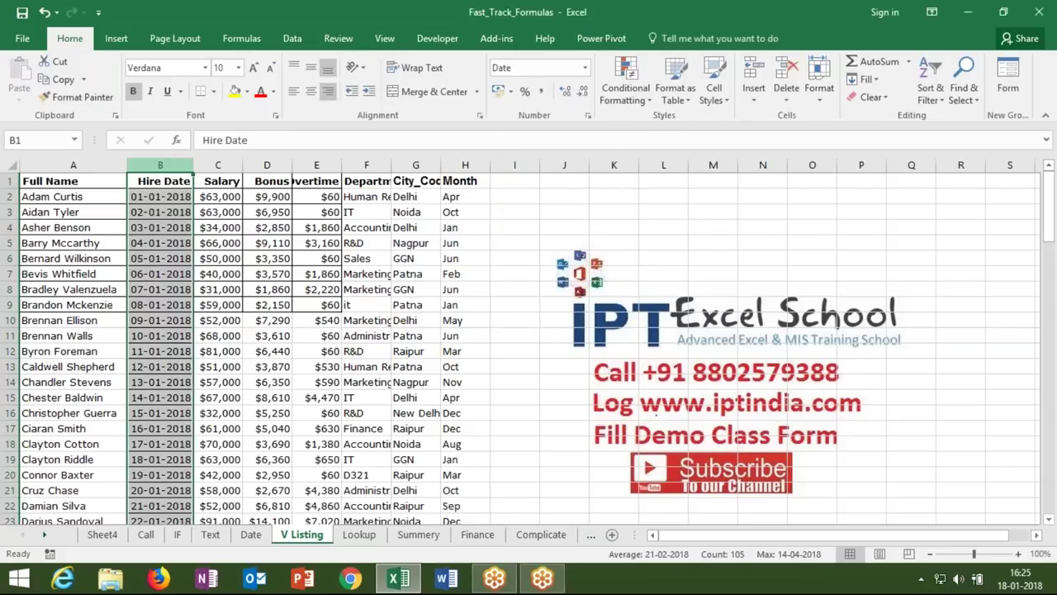
key("ctrl+minus")
key("Right")
key("ctrl+space")
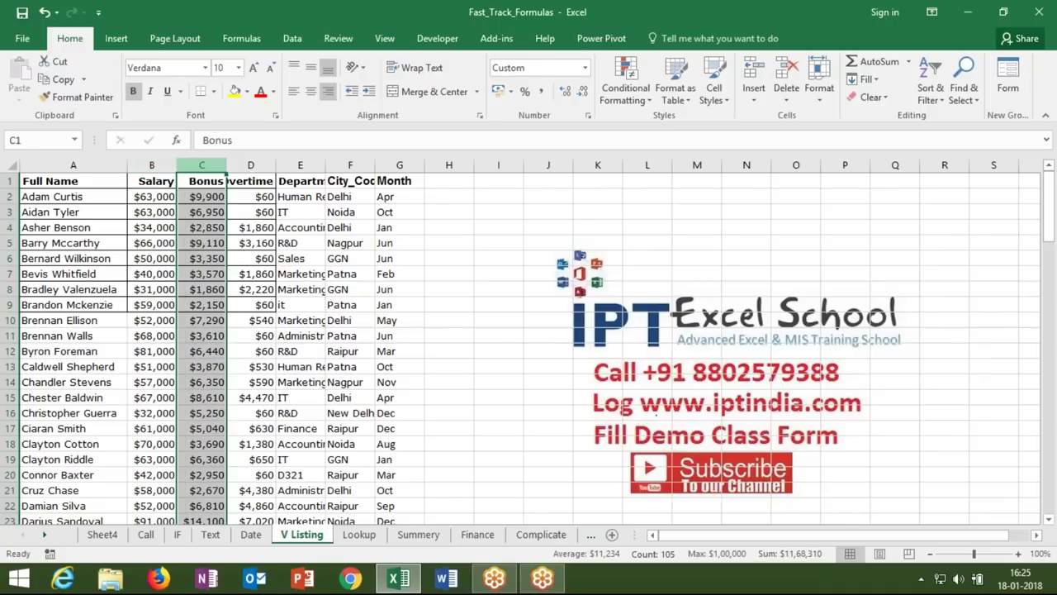
key("shift+Right")
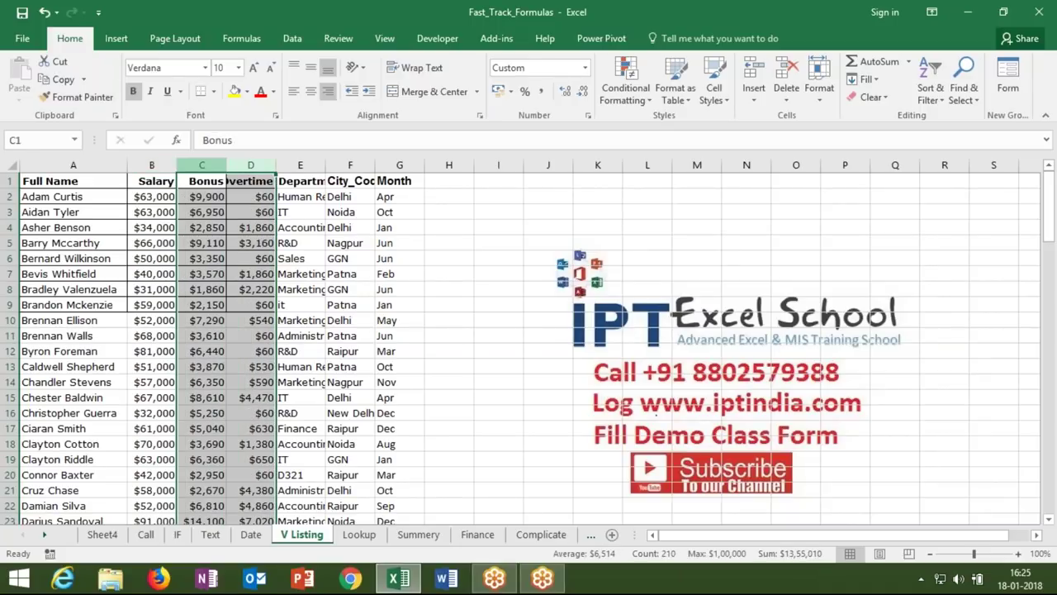
key("ctrl+minus")
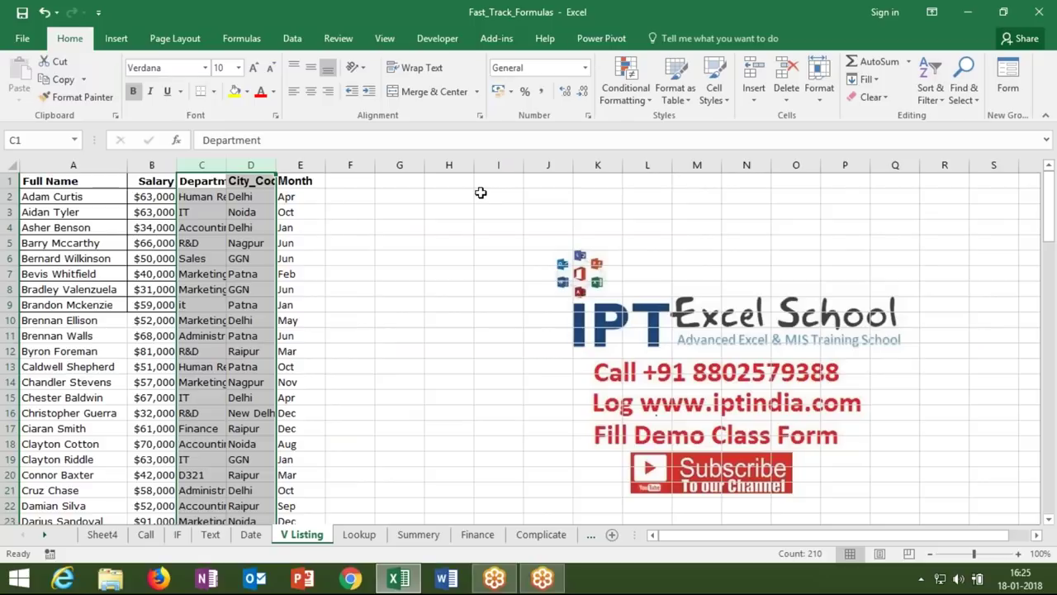
left_click(406, 226)
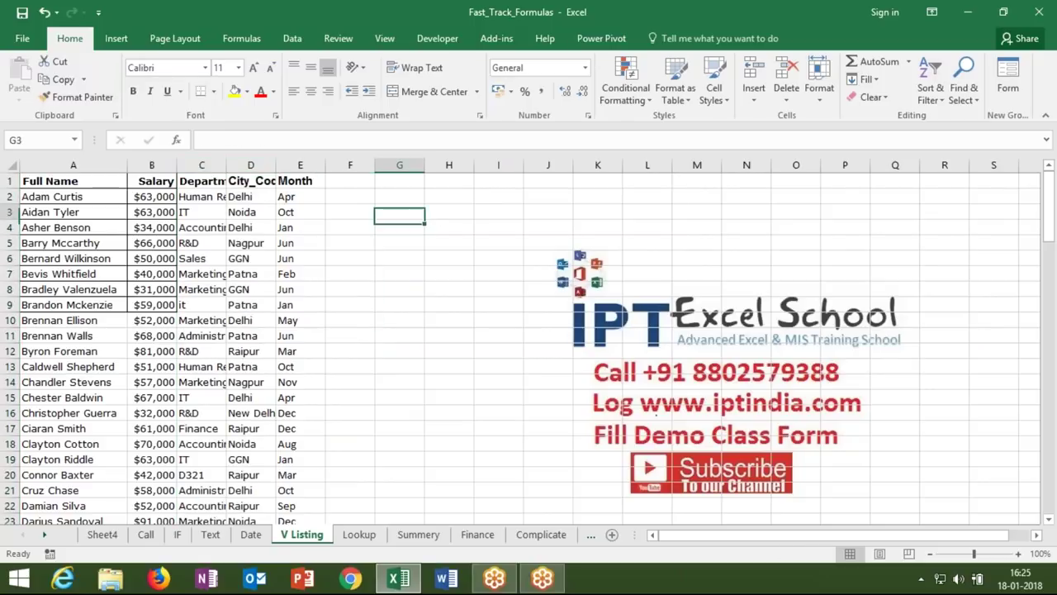
Copy the five table headers to H4:L4 and add an 'Sr' heading in G4
left_click(72, 180)
key("ctrl+shift+Right")
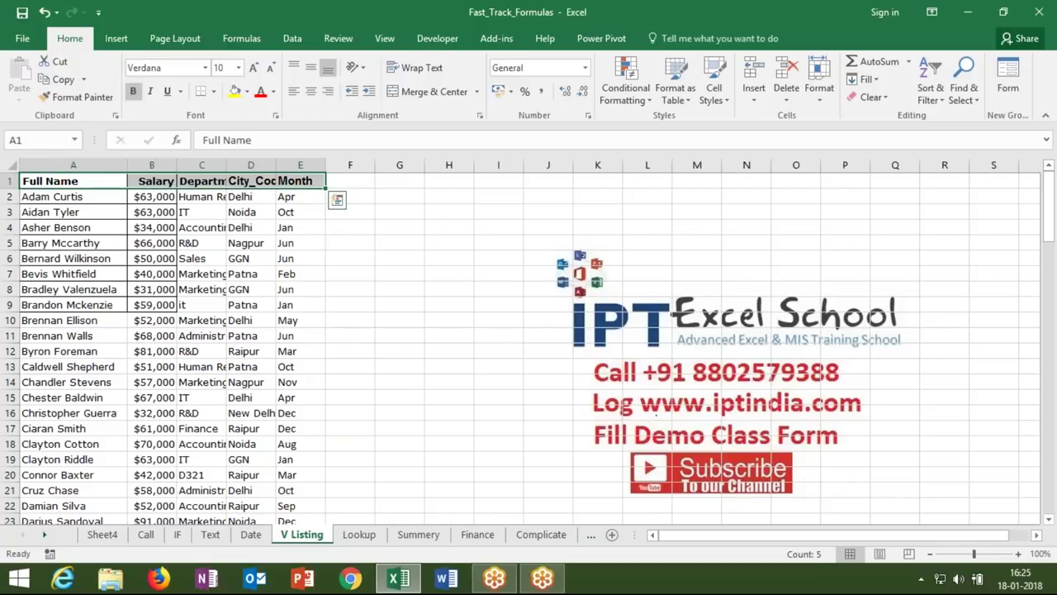
key("ctrl+c")
key("ctrl+q")
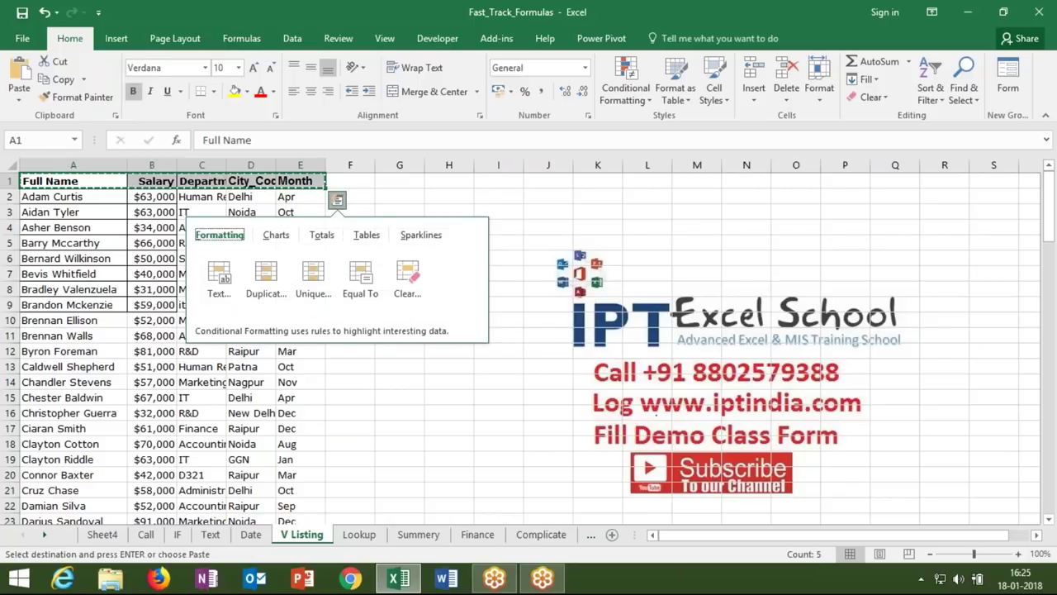
left_click(558, 224)
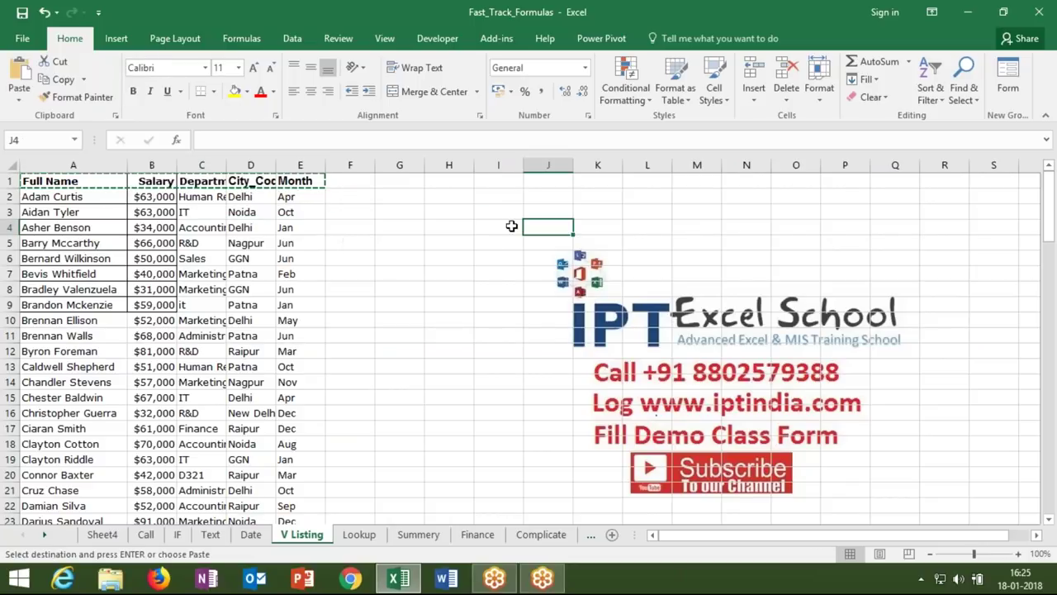
left_click(433, 226)
key("ctrl+v")
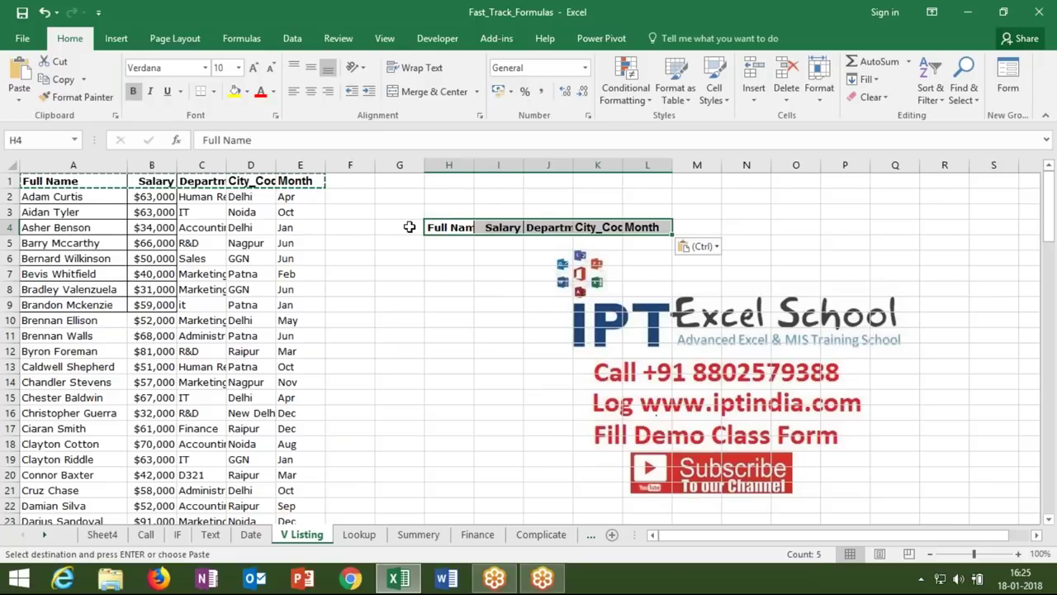
left_click(402, 227)
type("Sr")
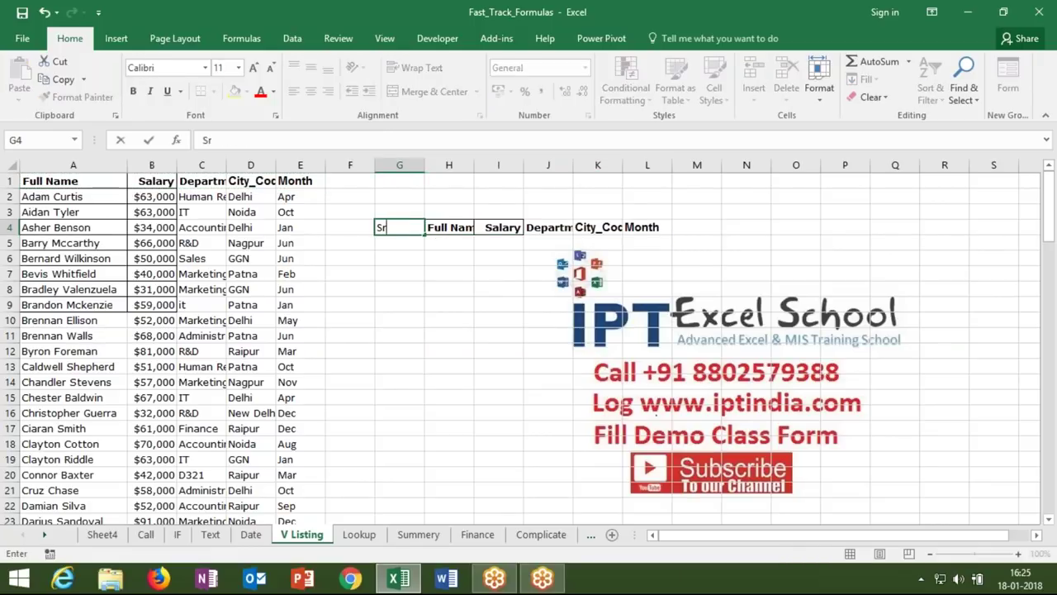
left_click(449, 195)
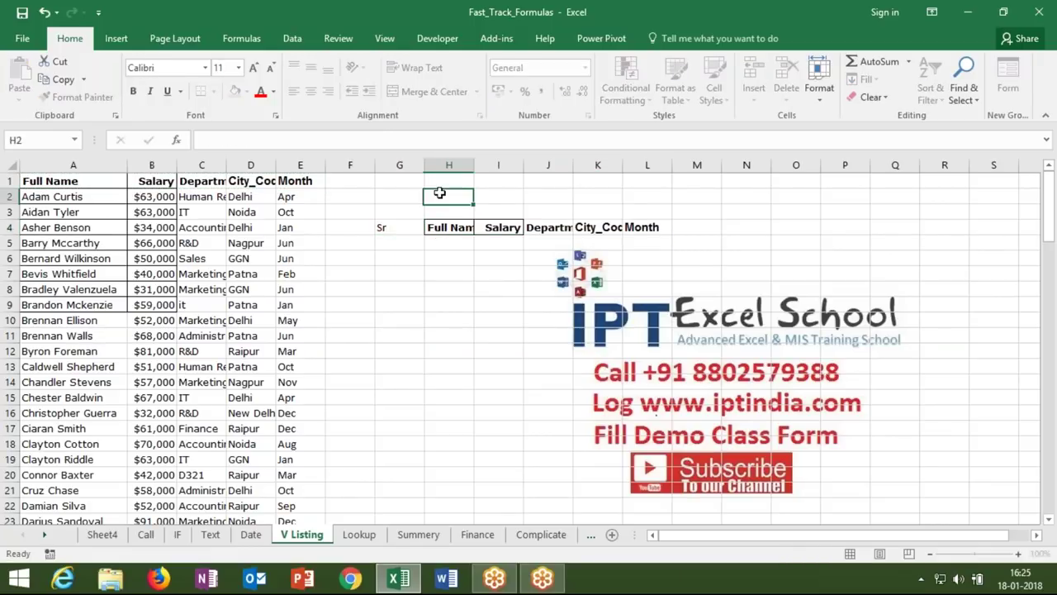
Label G1 'Month' and enter JAN in H1 as the criterion
left_click(399, 180)
type("Month")
key("Tab")
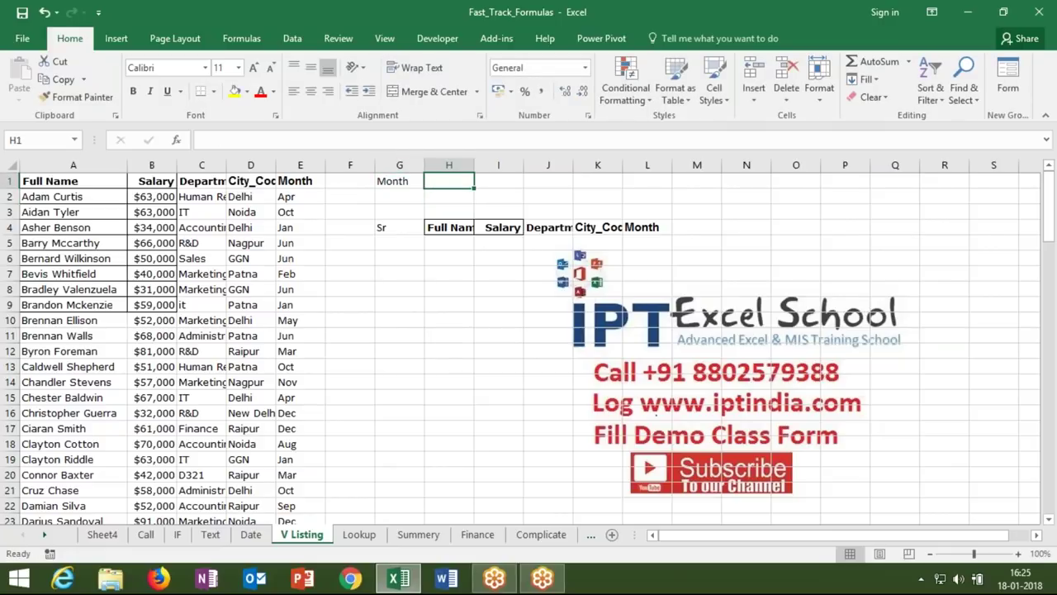
type("JAN")
key("Return")
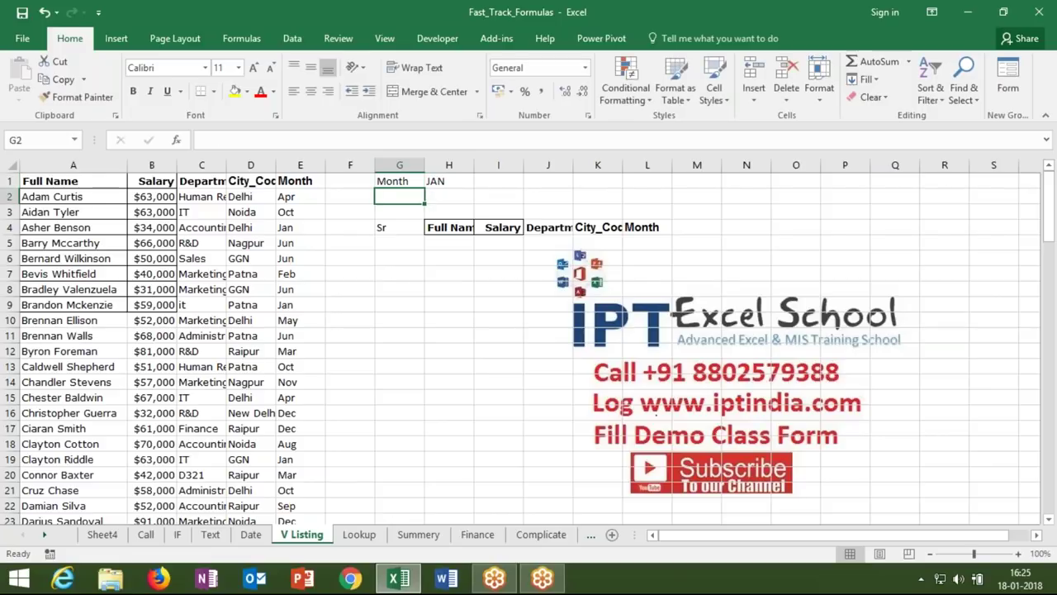
left_click_drag(413, 243, 642, 365)
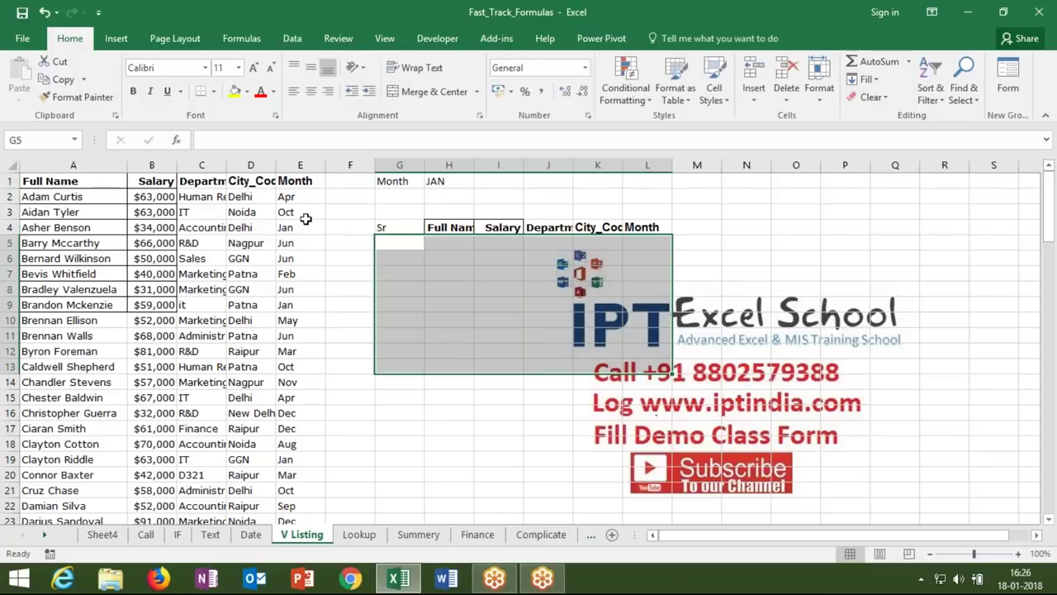
left_click(69, 184)
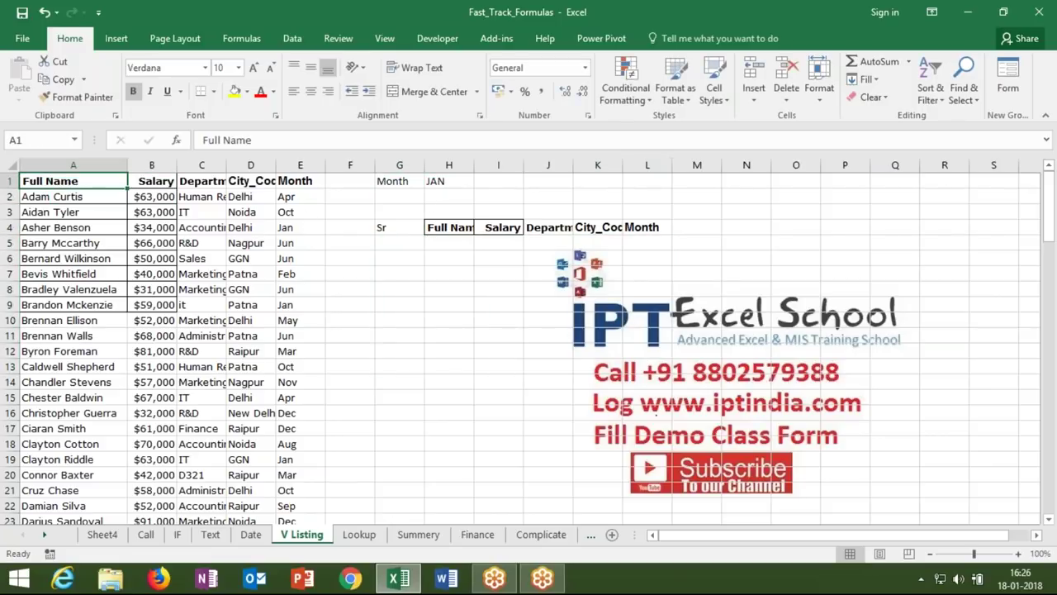
key("ctrl+shift+l")
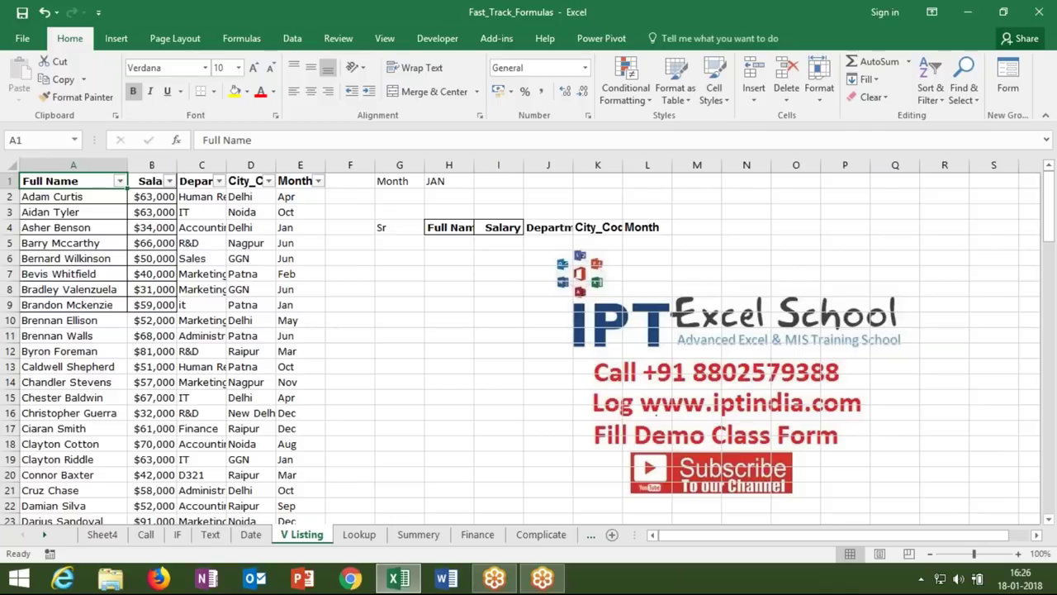
left_click(318, 181)
left_click(165, 331)
left_click(169, 393)
left_click(225, 474)
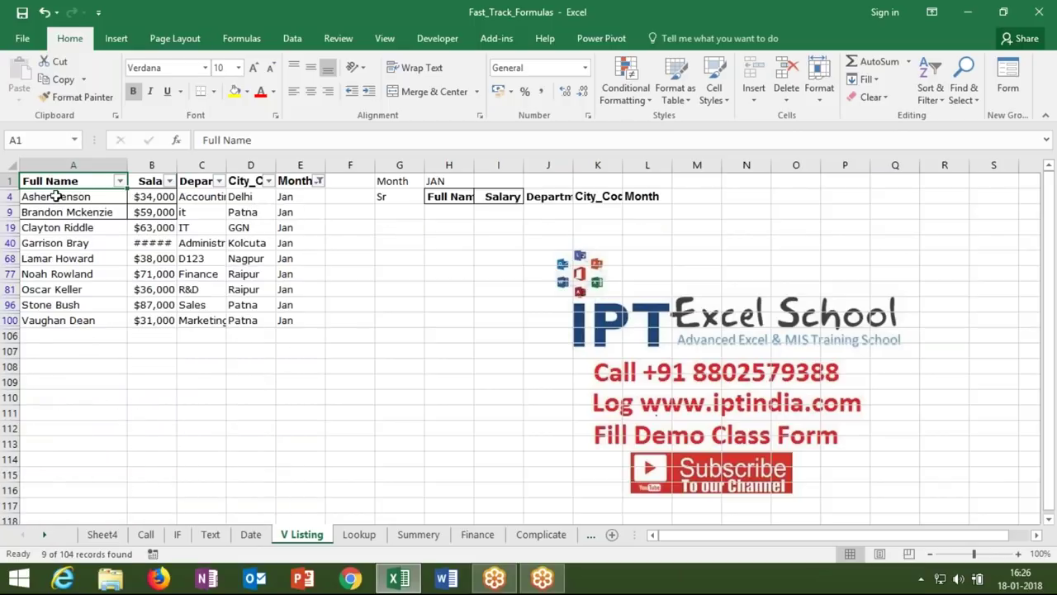
left_click_drag(55, 196, 52, 320)
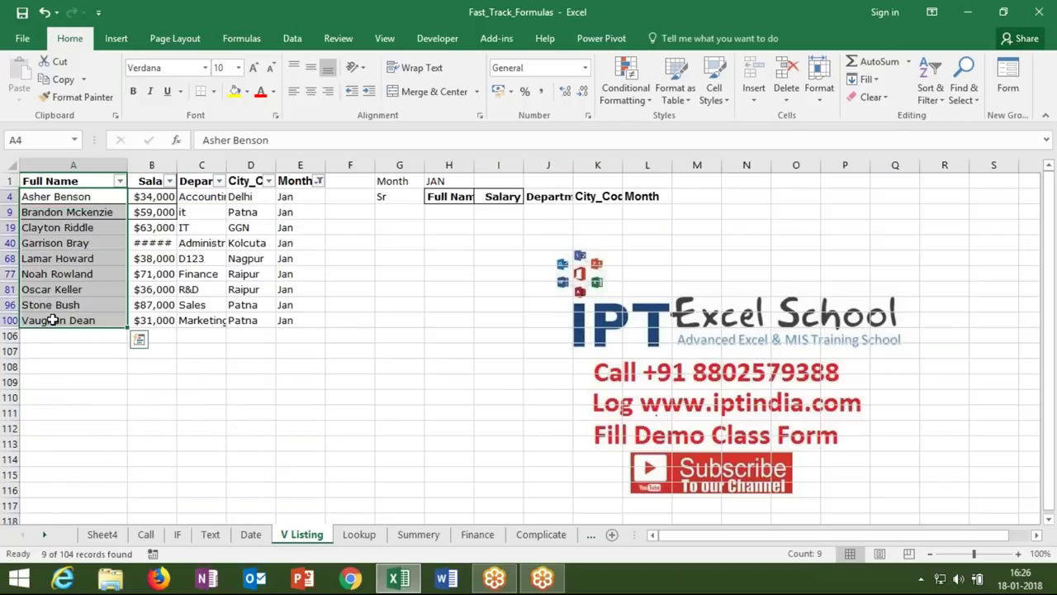
left_click_drag(389, 212, 395, 313)
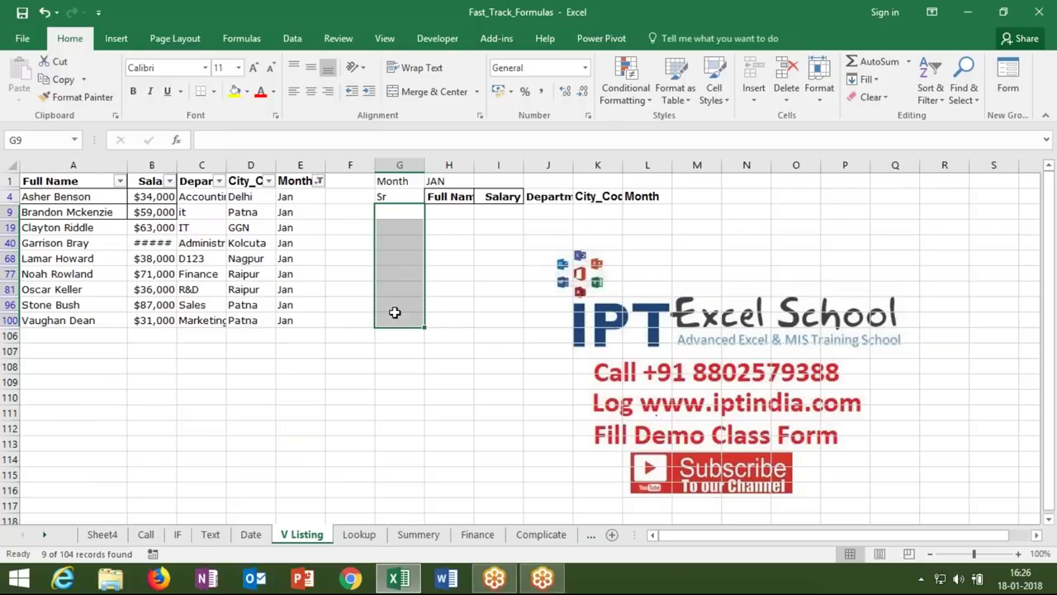
key("ctrl+shift+l")
left_click(70, 182)
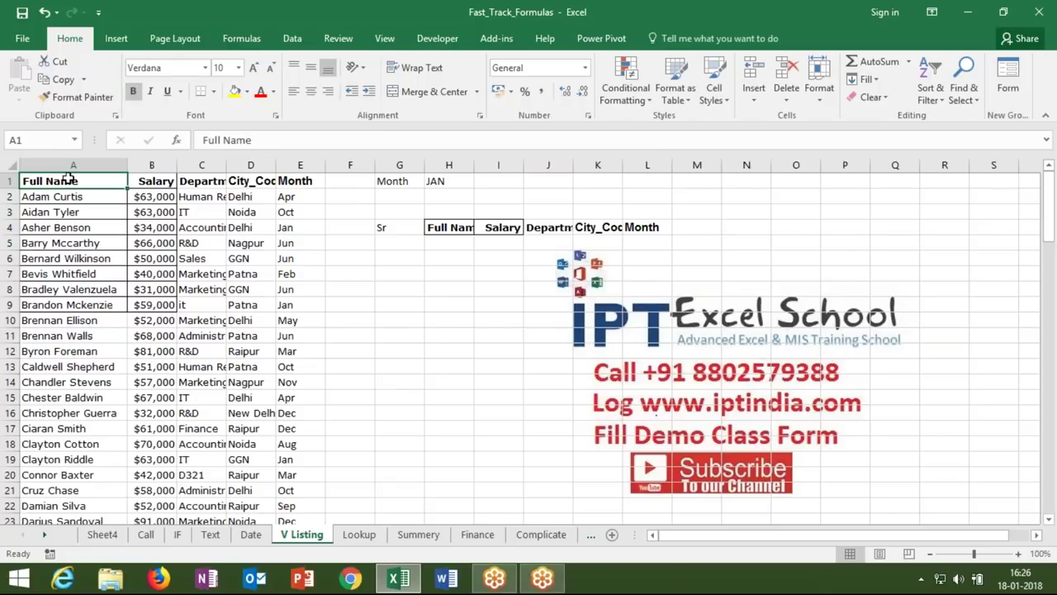
Insert a new column before Full Name and head it 'UCode'
key("ctrl+shift+Down")
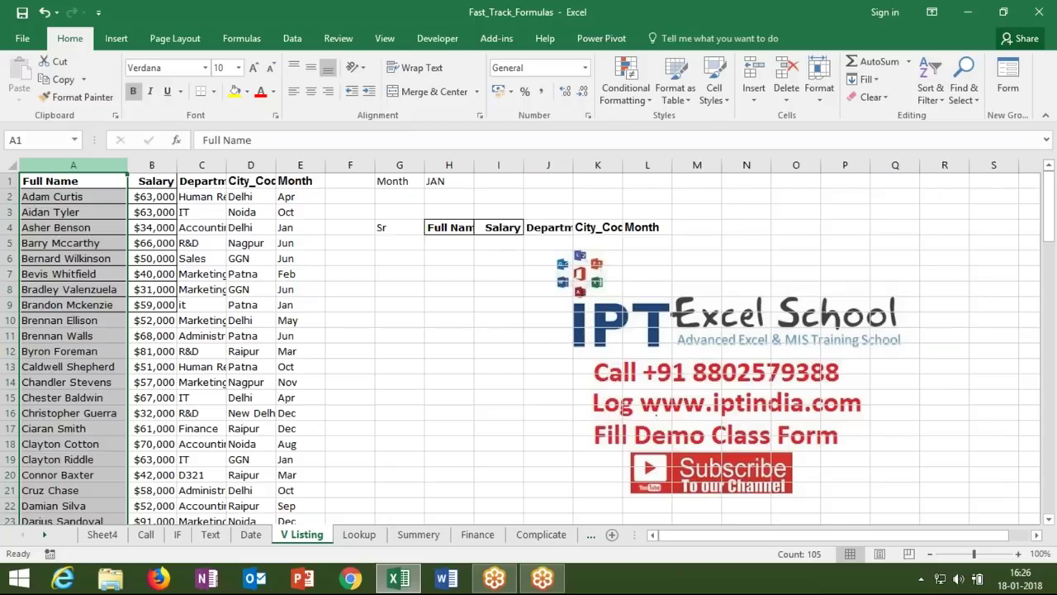
key("ctrl+shift+plus")
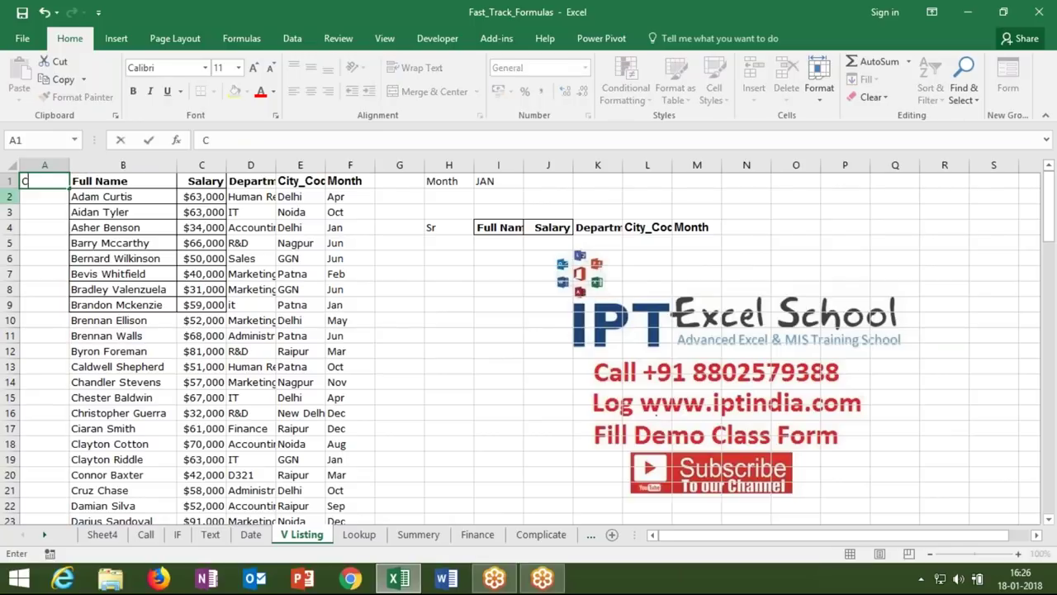
type("UCode")
key("Return")
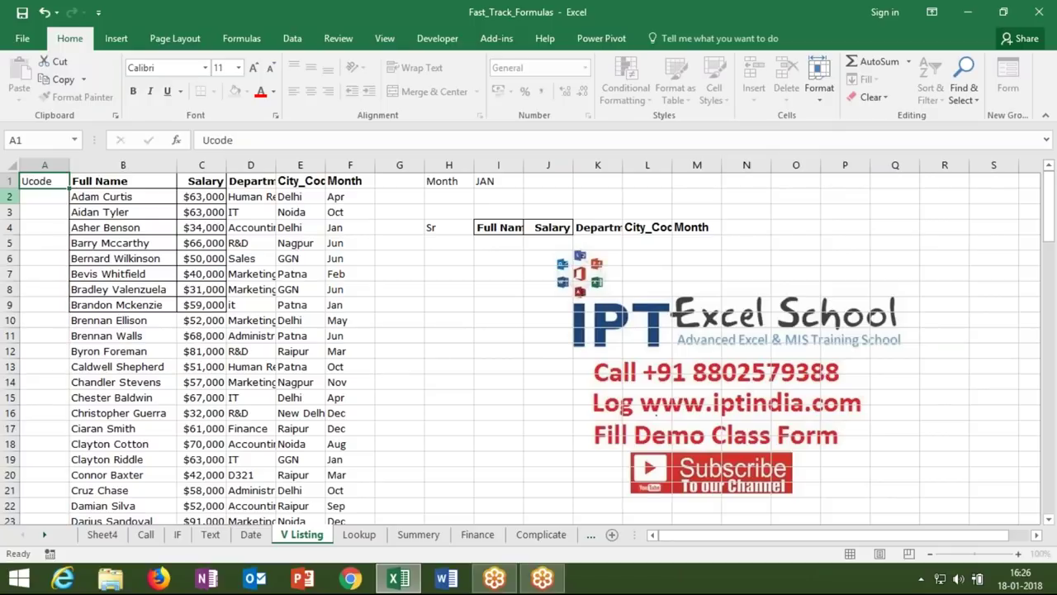
Enter =COUNTIF(F:F,F2) in A2 to count that row's month
type("=")
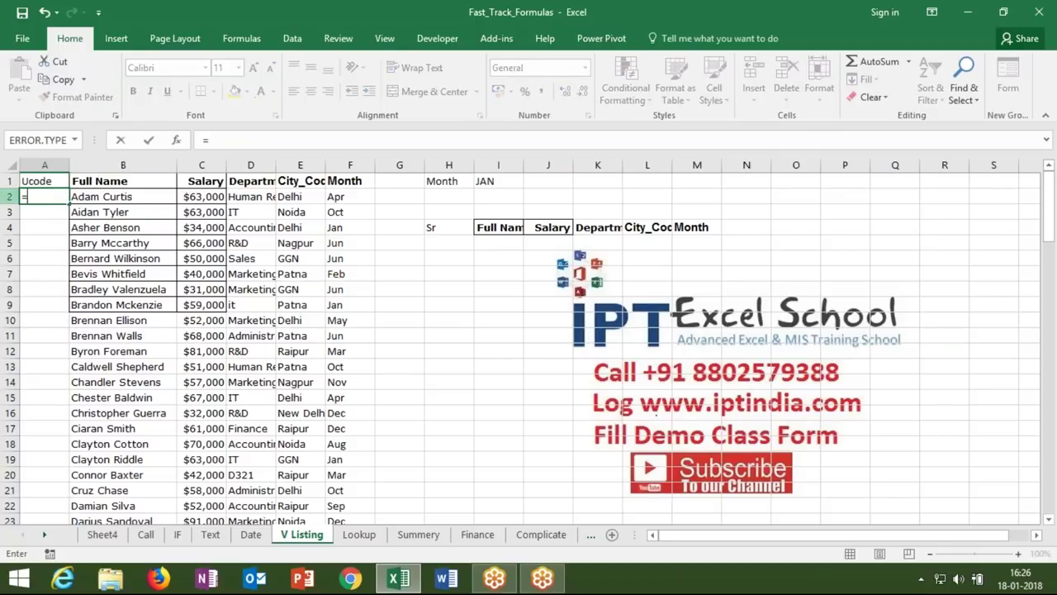
type("cou")
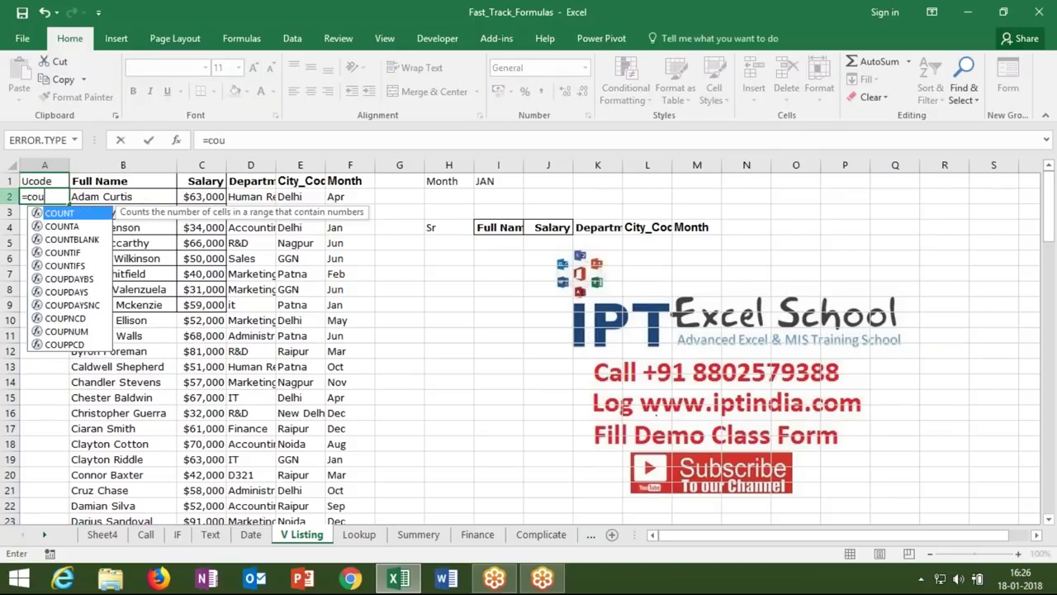
key("Down")
key("Down")
key("Up")
key("Down")
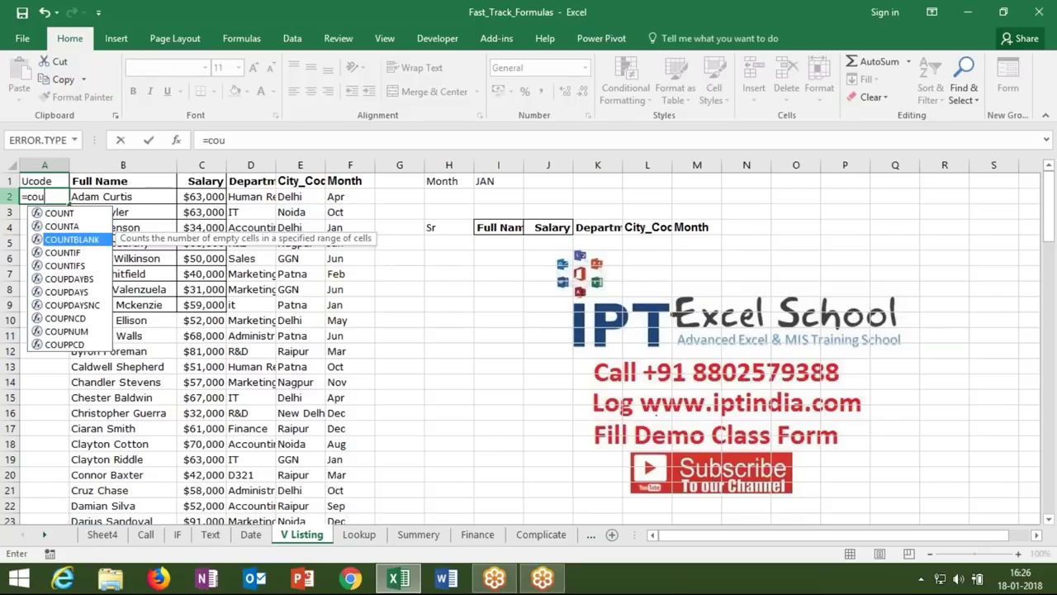
key("Down")
key("Tab")
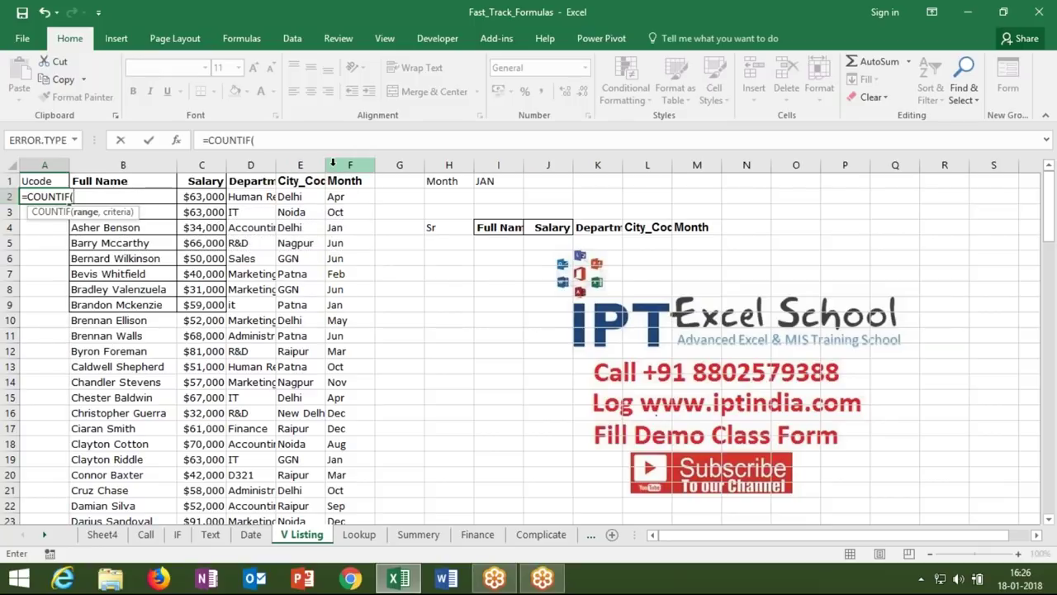
left_click(350, 165)
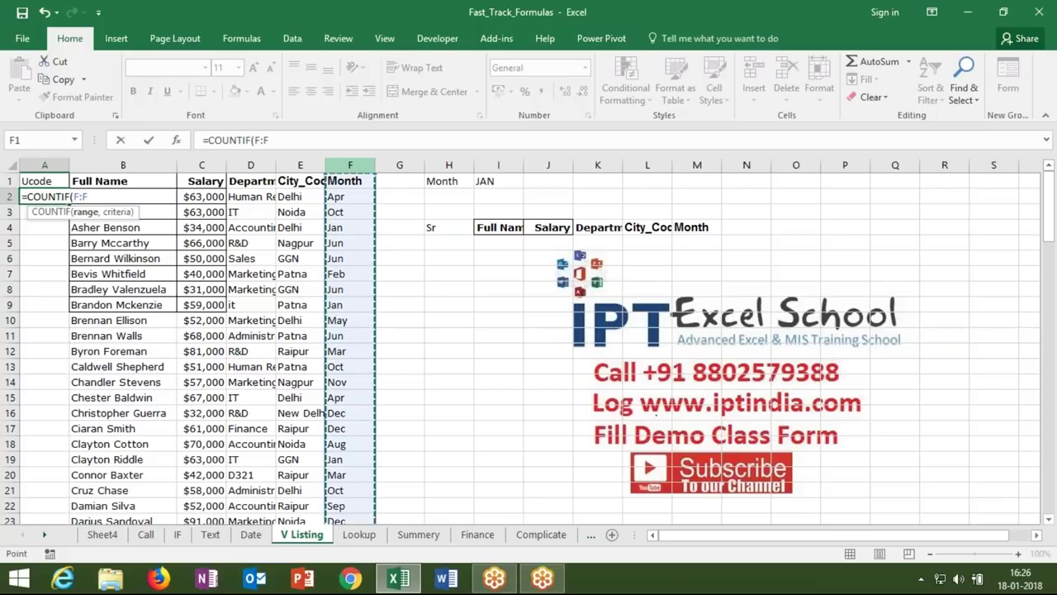
type(",")
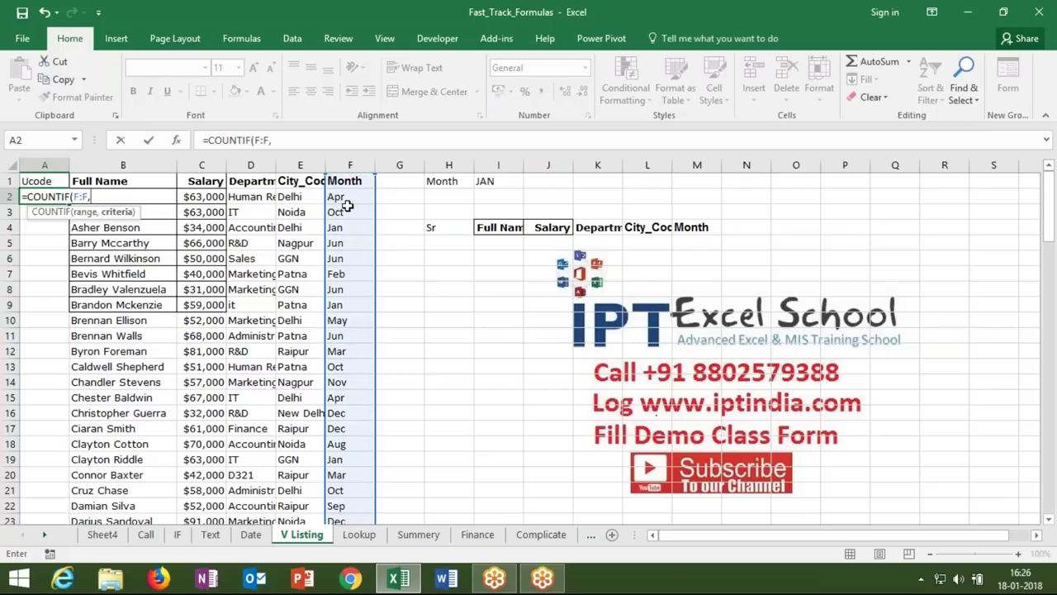
left_click(348, 199)
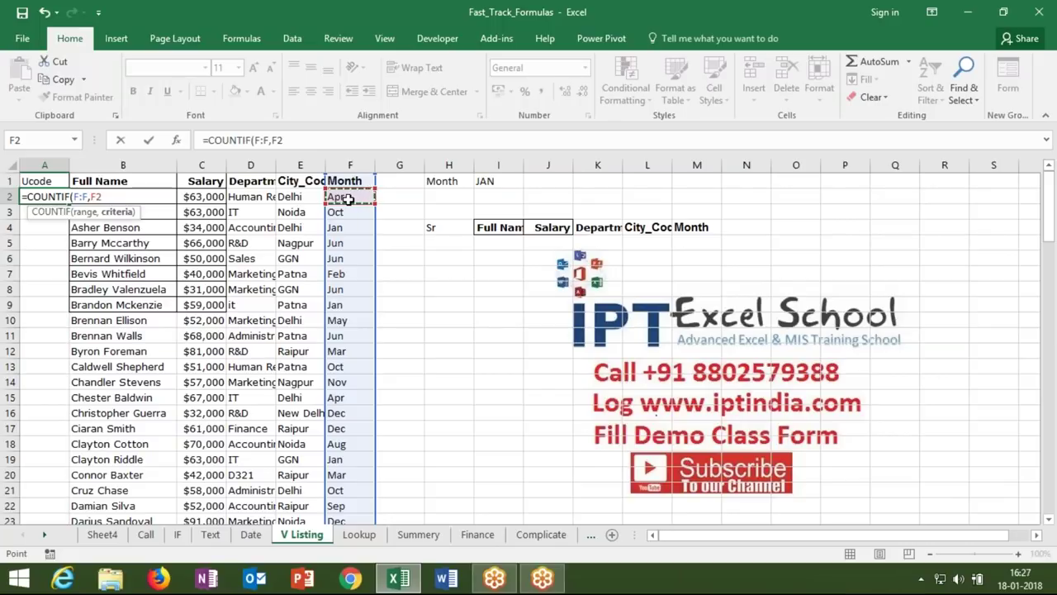
type(")")
key("Return")
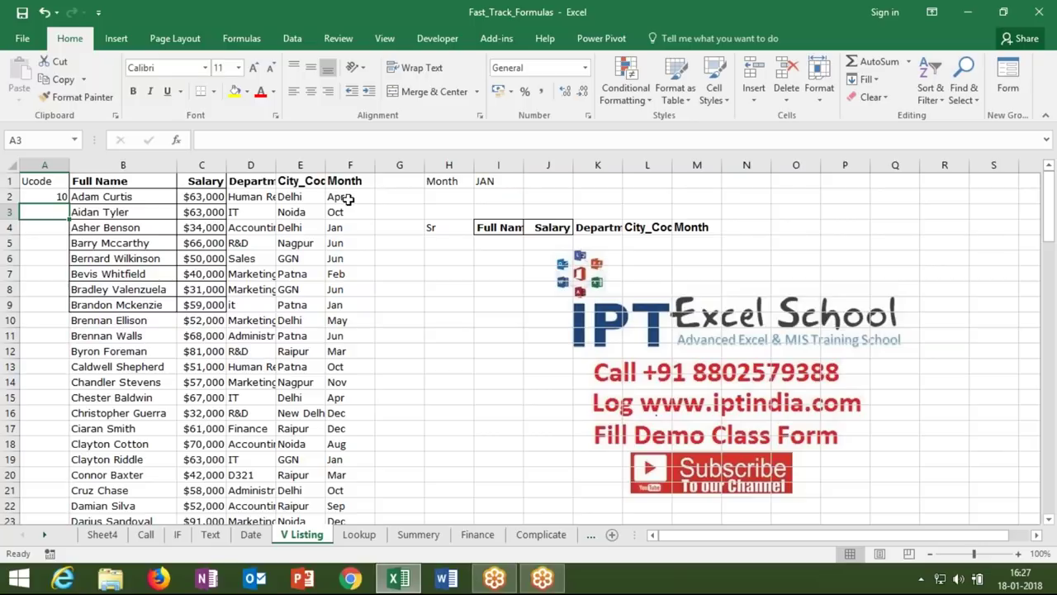
Rewrite A2's COUNTIF so its count range starts at F2
key("Up")
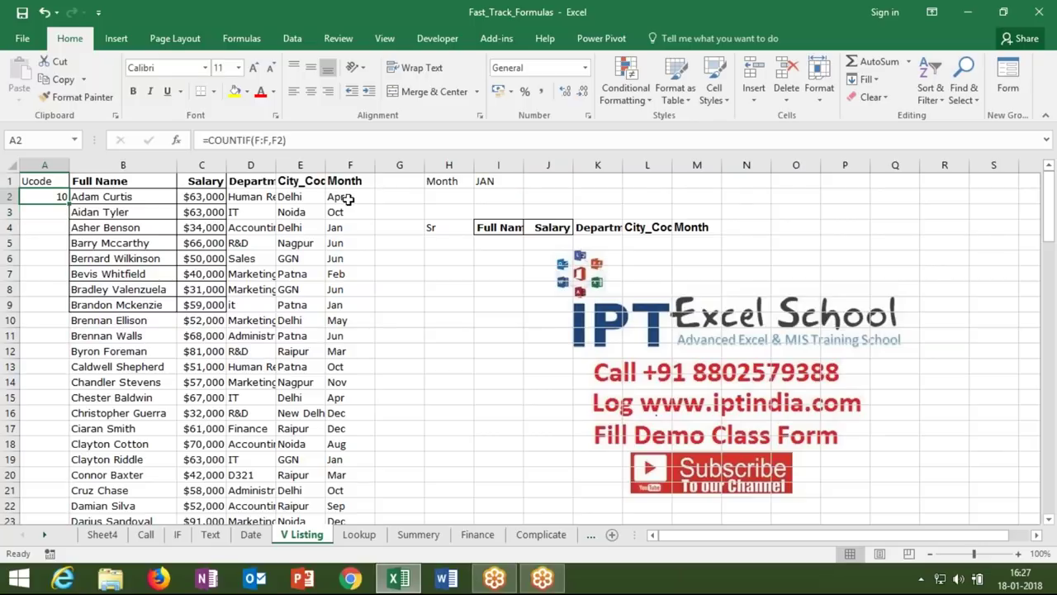
key("F2")
key("BackSpace")
key("BackSpace")
key("BackSpace")
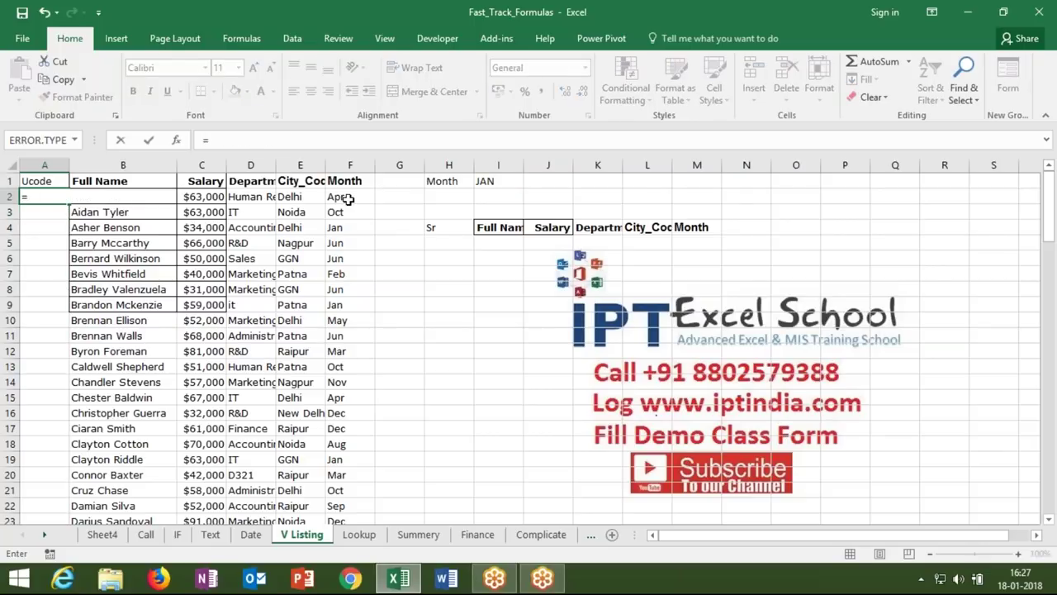
type("cou")
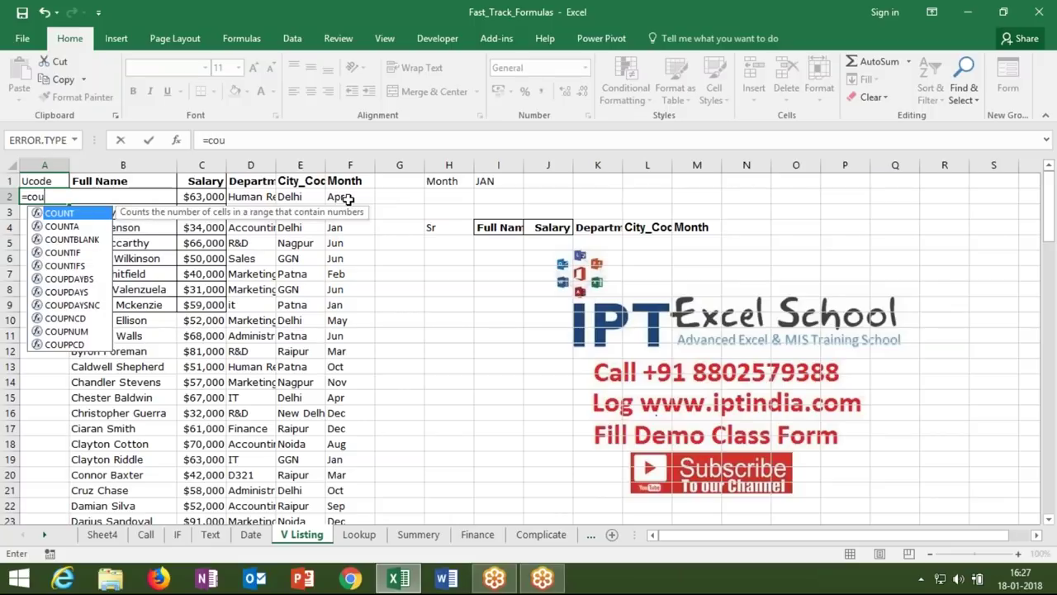
key("Down")
key("Down")
key("Down")
key("Tab")
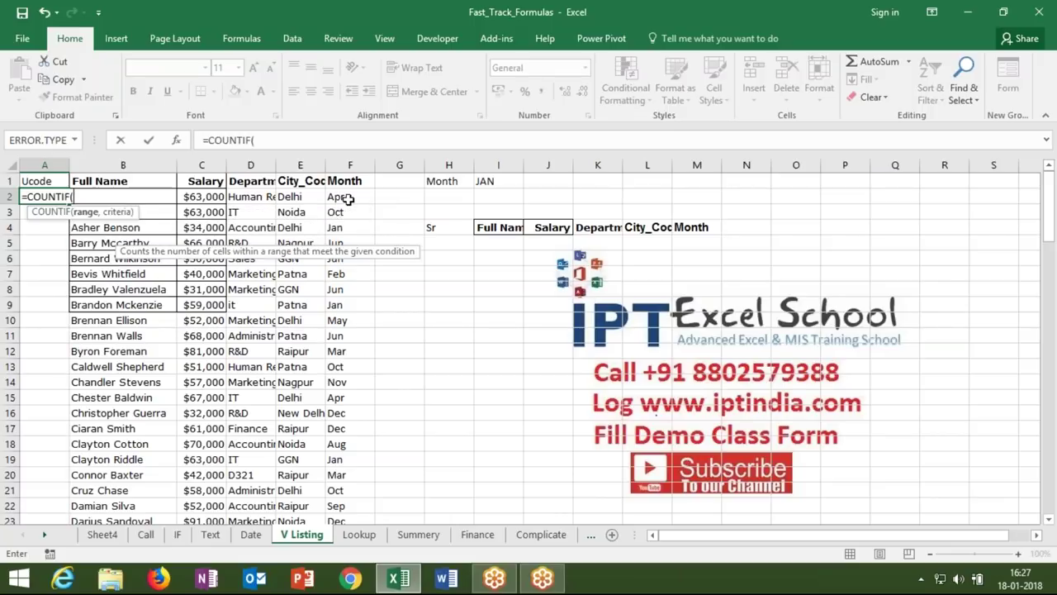
left_click(357, 196)
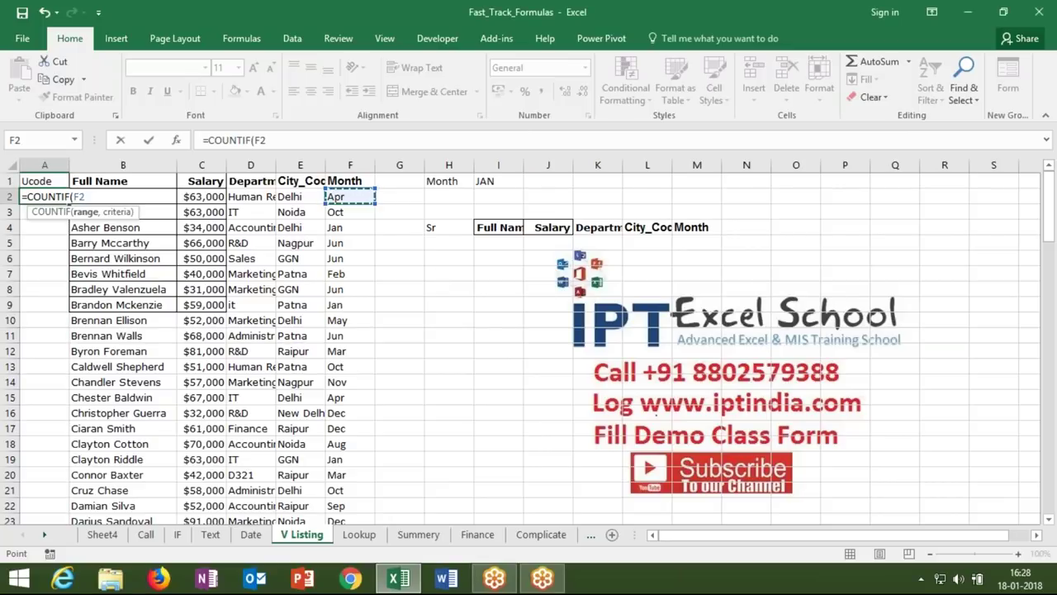
Complete the Ucode formula in A2 as =COUNTIF(F2:F2,F2)
key("F8")
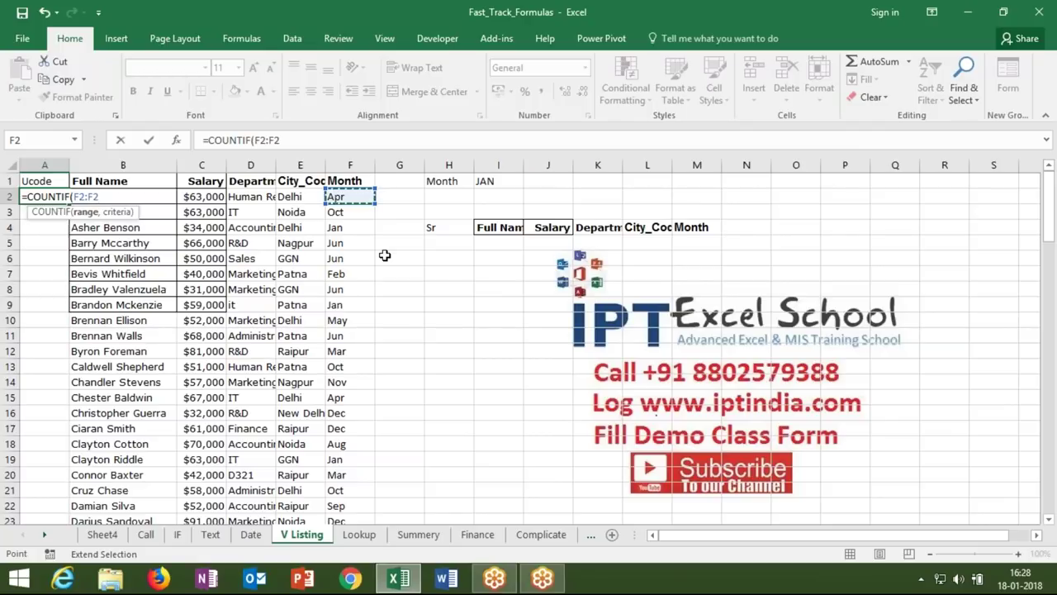
type(",")
left_click(354, 197)
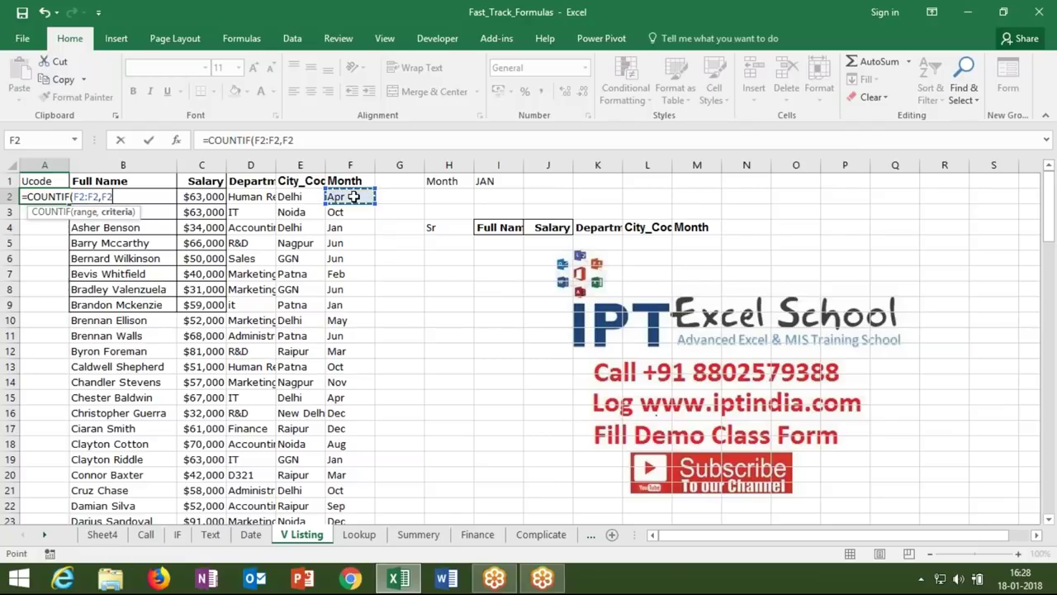
key("Return")
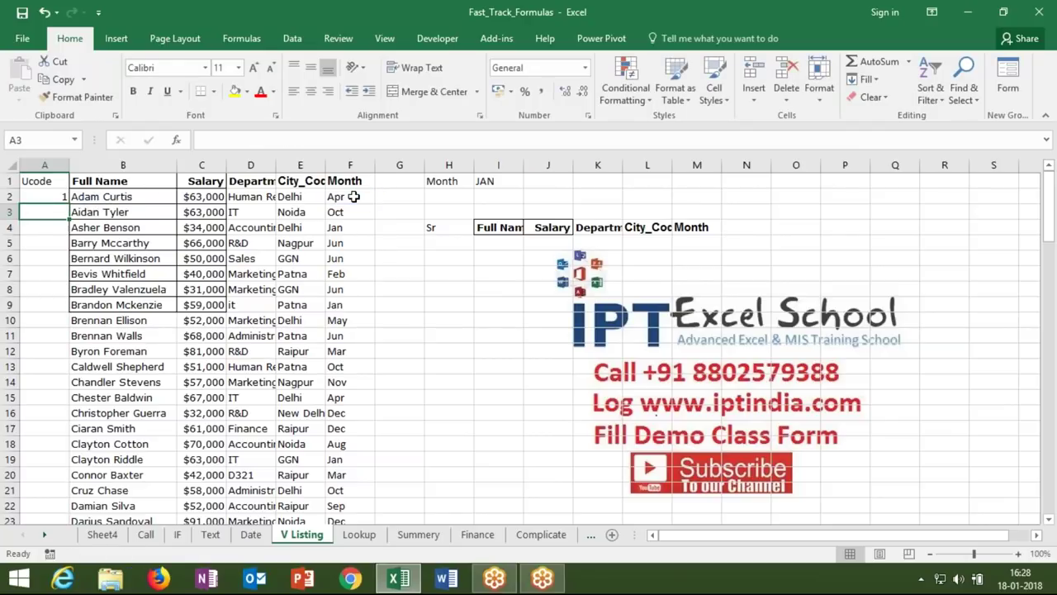
Anchor the range start as $F$2 and copy the count formula down column A
key("Up")
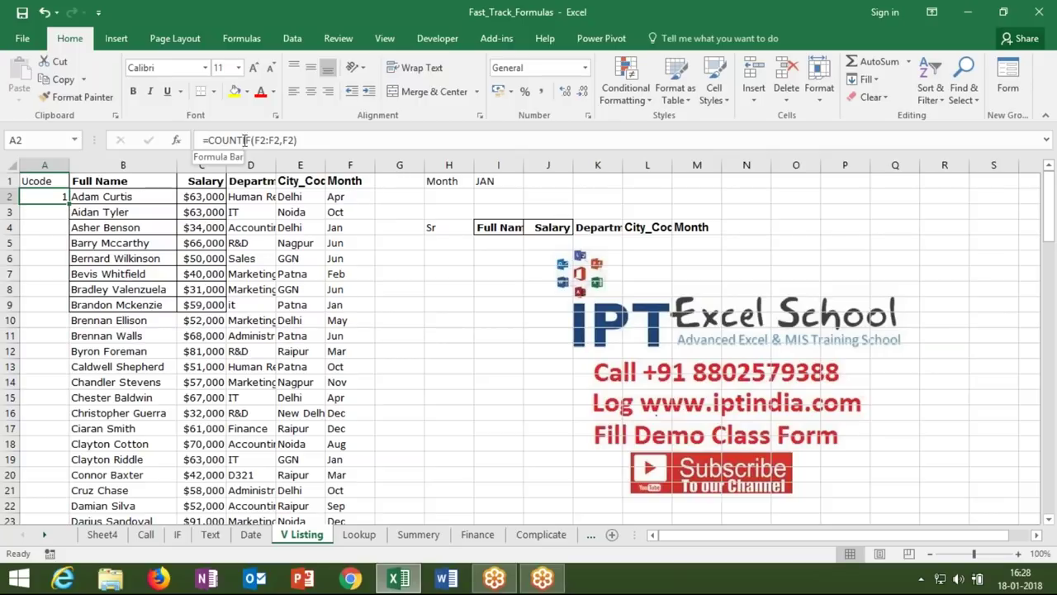
left_click(259, 141)
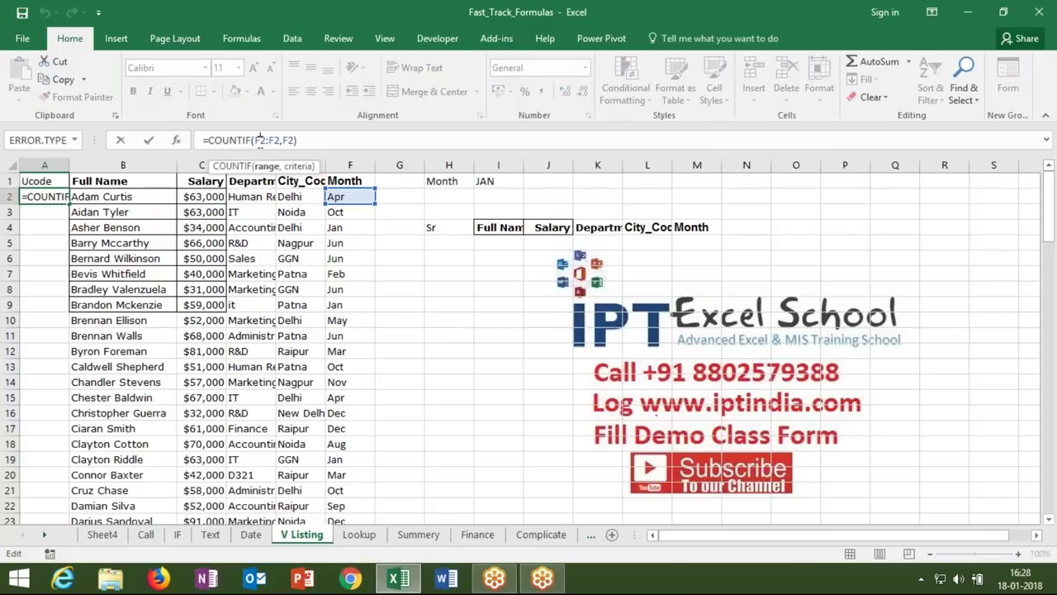
key("F4")
key("Return")
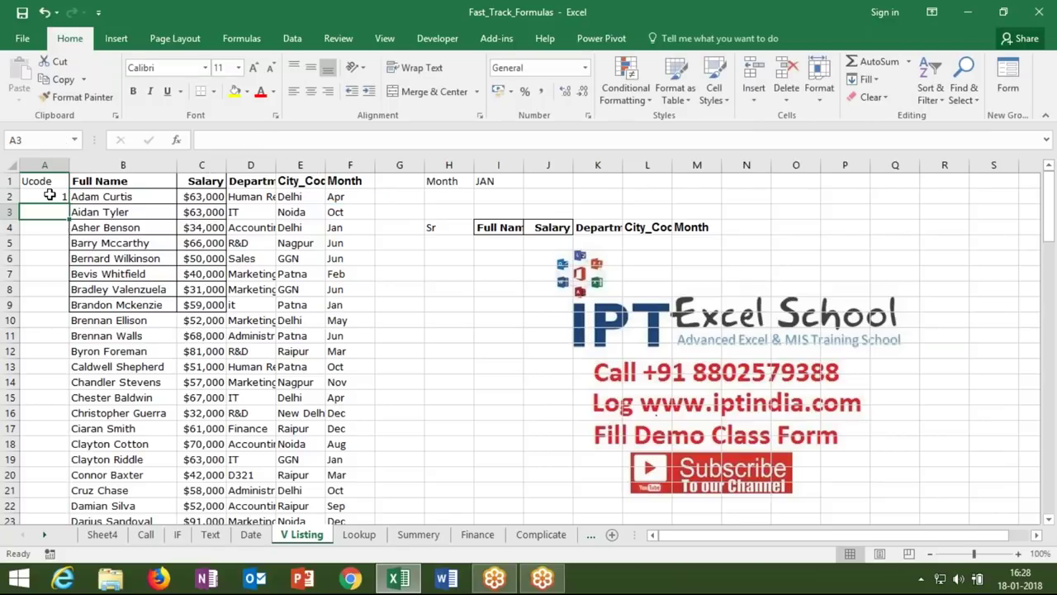
left_click(49, 194)
double_click(68, 203)
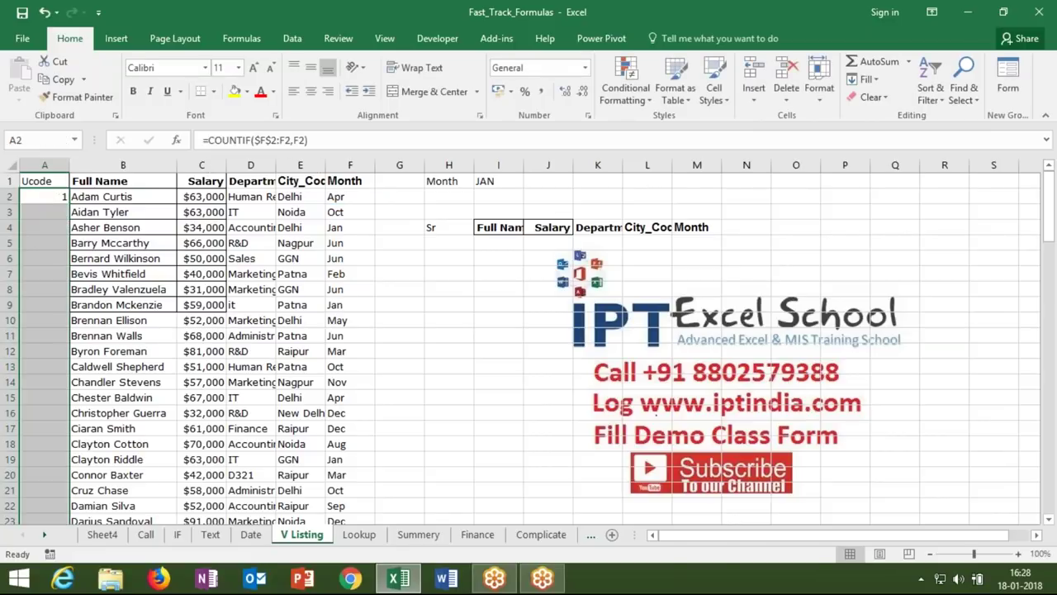
left_click(63, 227)
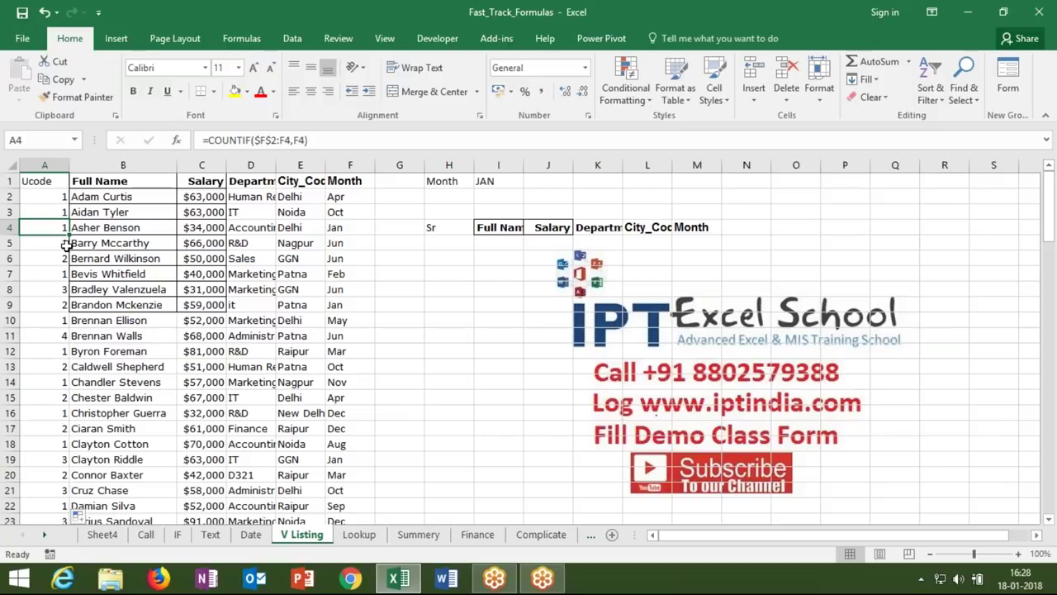
Test the Ucode numbering by filtering the Month column to Apr only
left_click(51, 180)
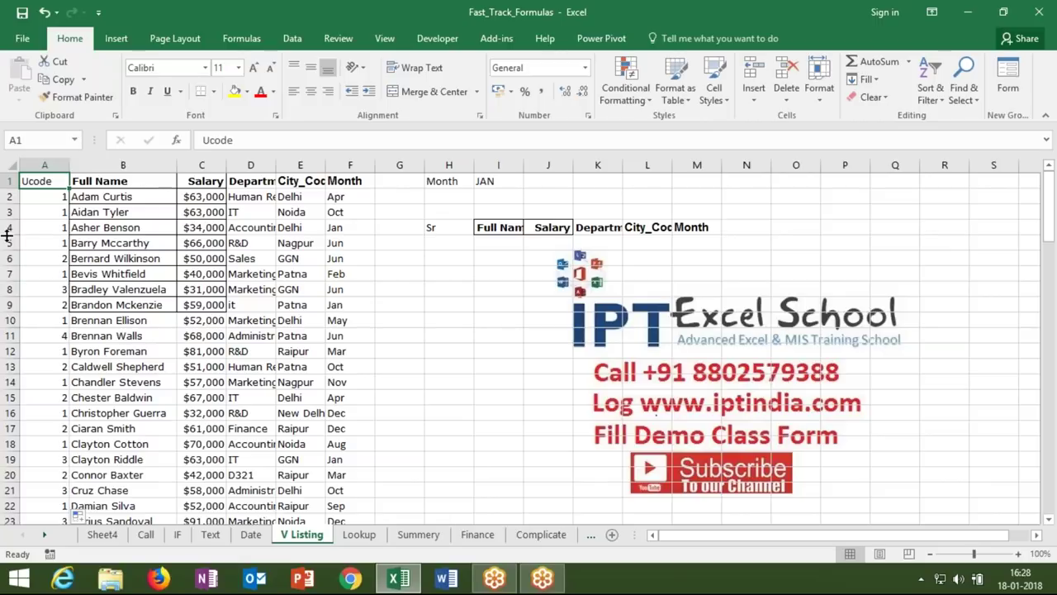
key("ctrl+shift+l")
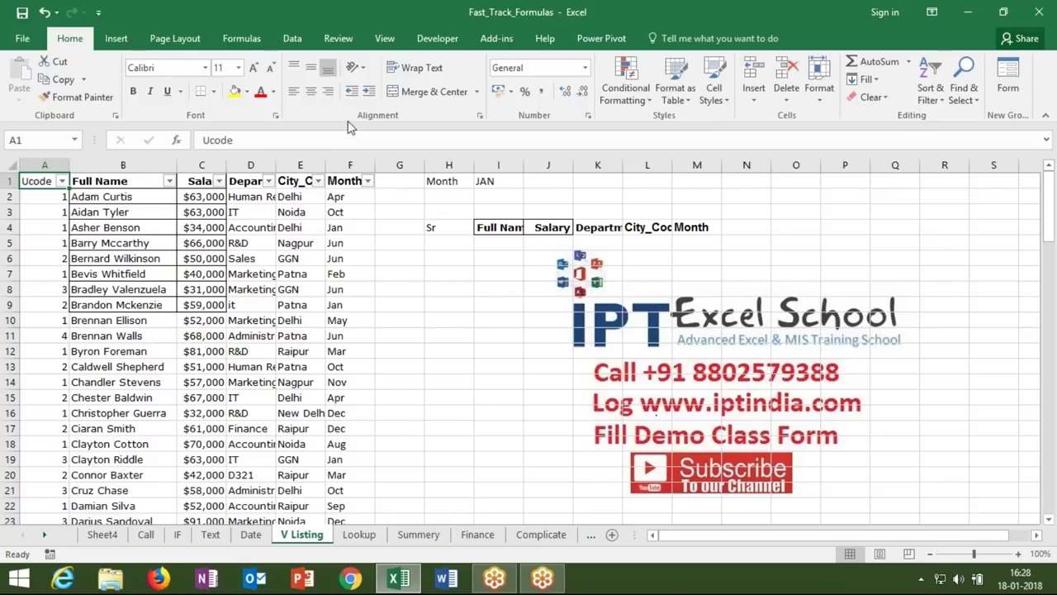
left_click(367, 181)
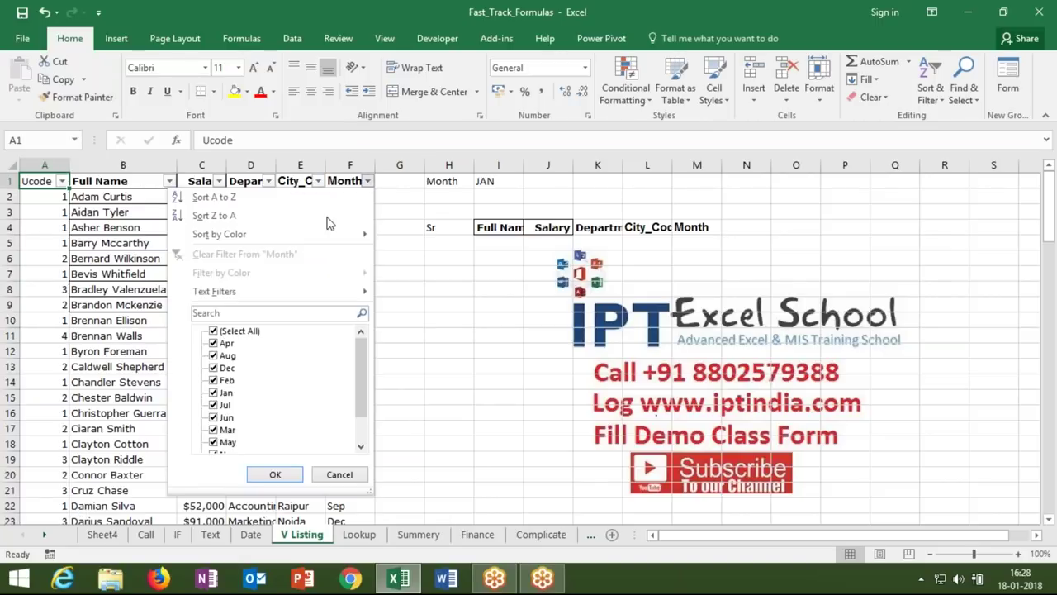
left_click(214, 331)
left_click(213, 342)
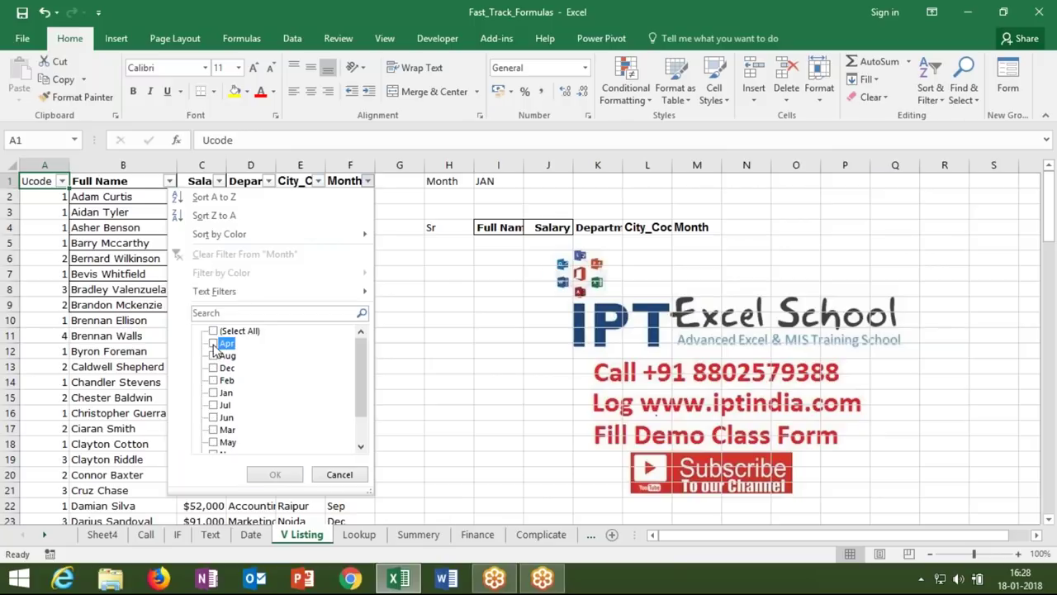
left_click(274, 474)
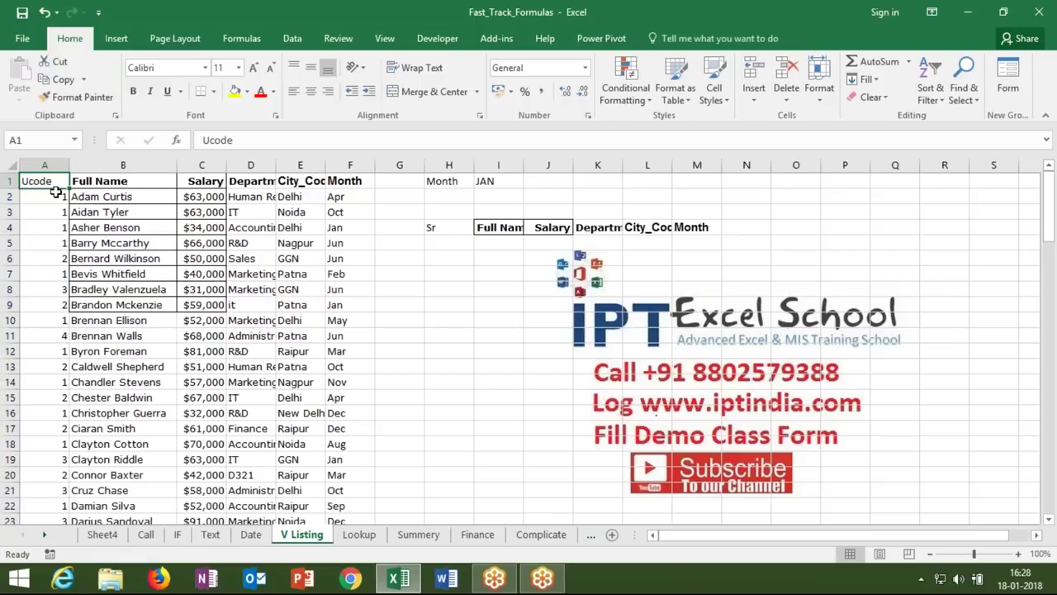
left_click(45, 197)
Change A2 to =COUNTIF($F$2:F2,F2)&"-"&F2 and fill it down to row 105
left_click(336, 140)
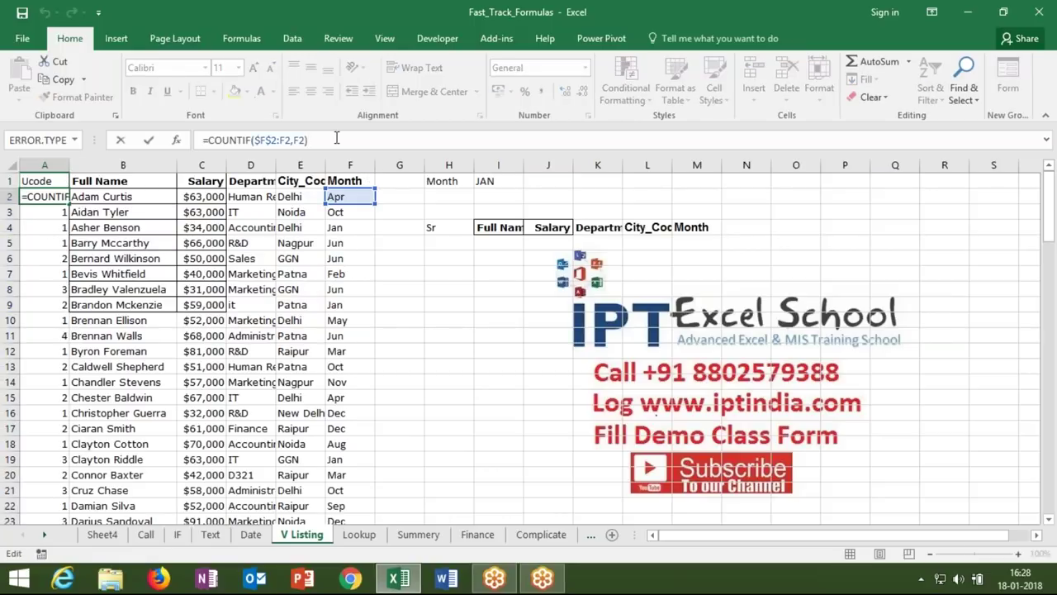
type("&")
type("\"-\"&")
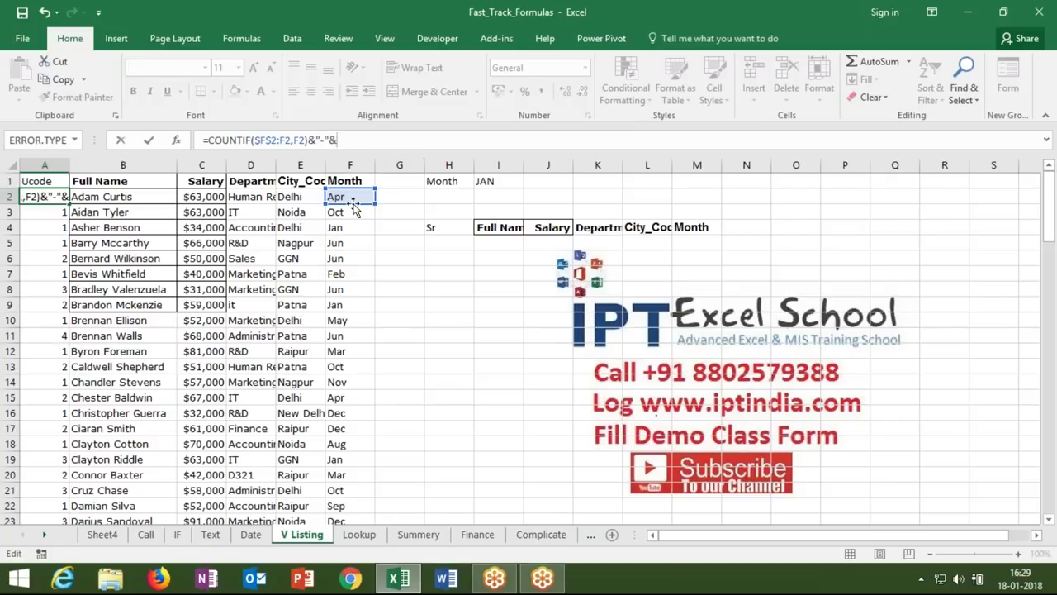
left_click(351, 198)
key("Return")
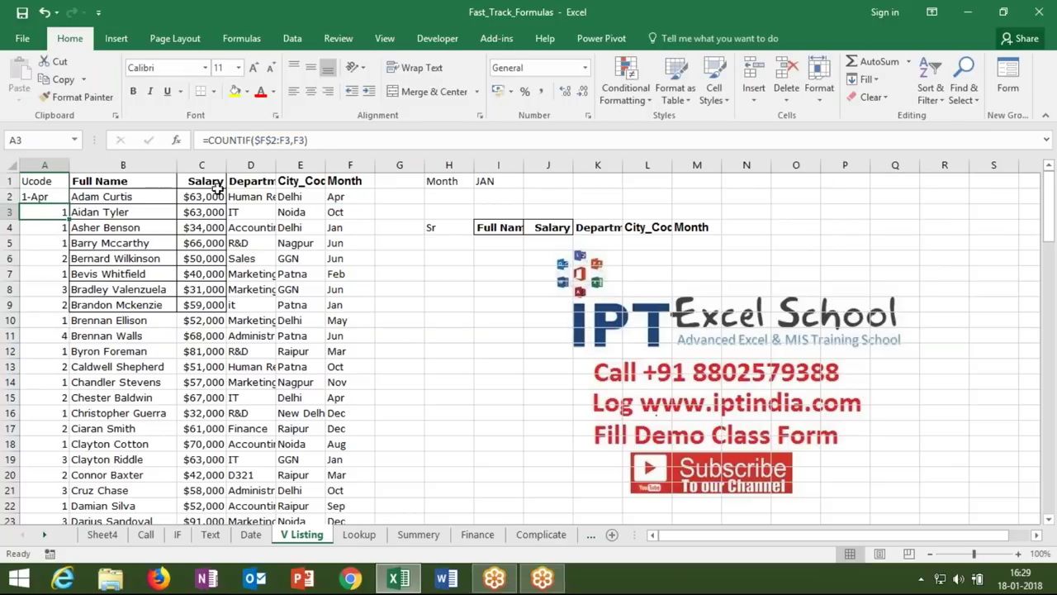
left_click(56, 196)
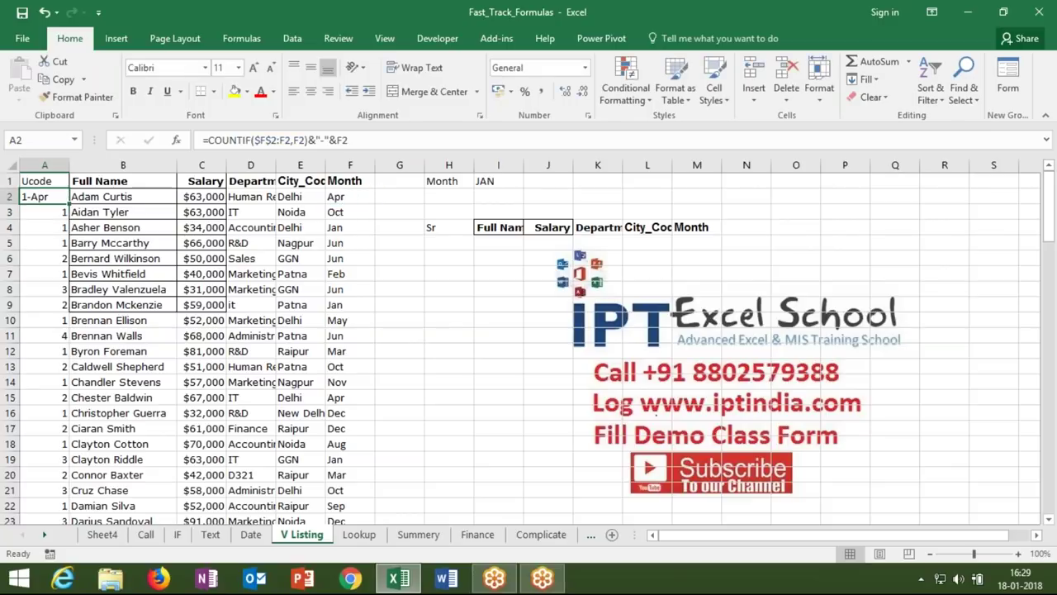
left_click_drag(69, 206, 68, 206)
double_click(69, 206)
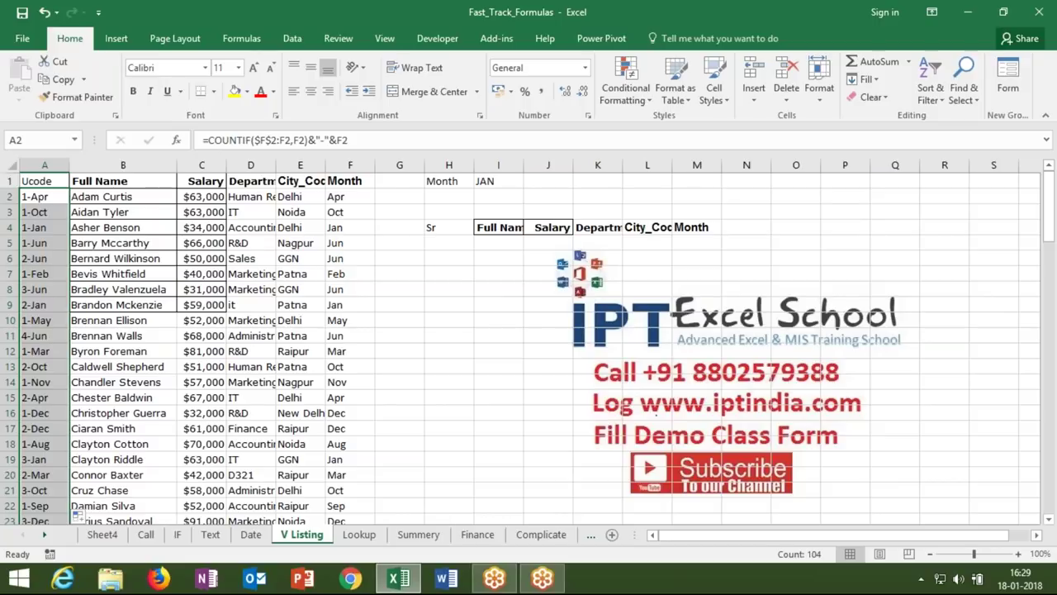
left_click(538, 179)
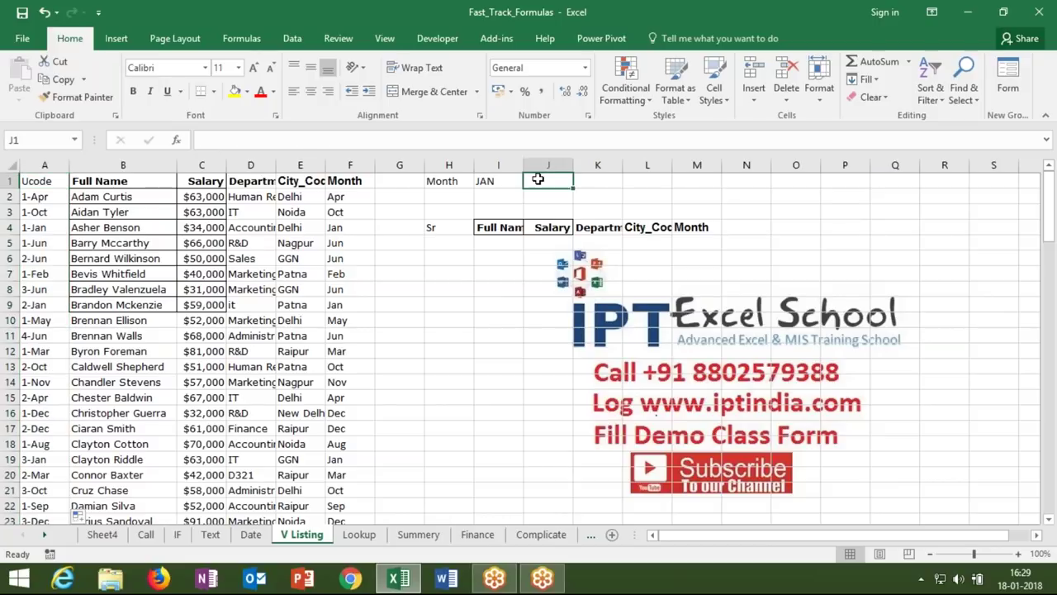
Count the I1 month's rows in J1 with =COUNTIF(F:F,I1)
type("=cou")
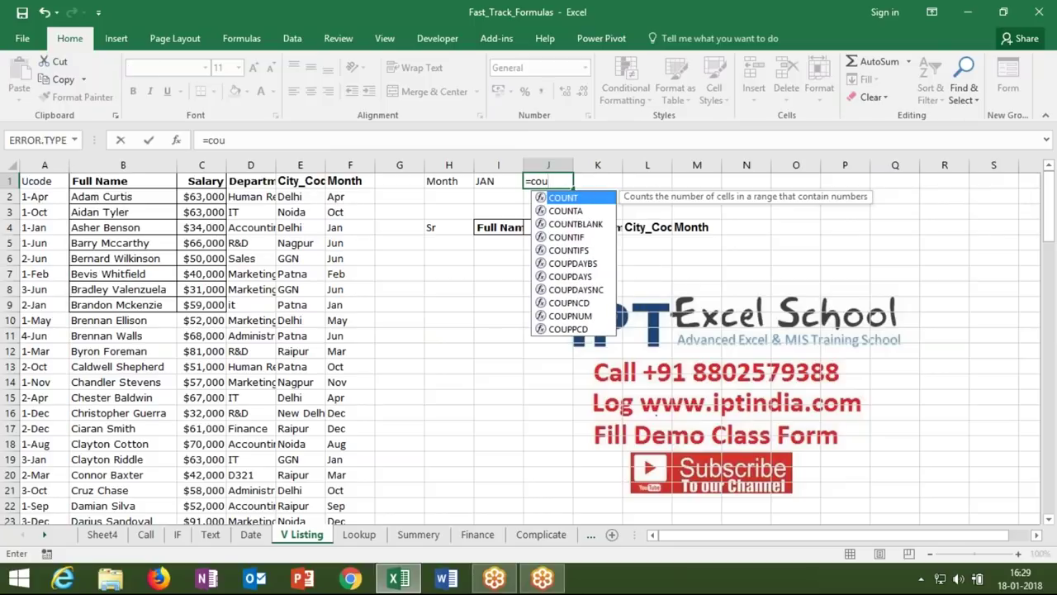
key("Down")
key("Down")
key("Down")
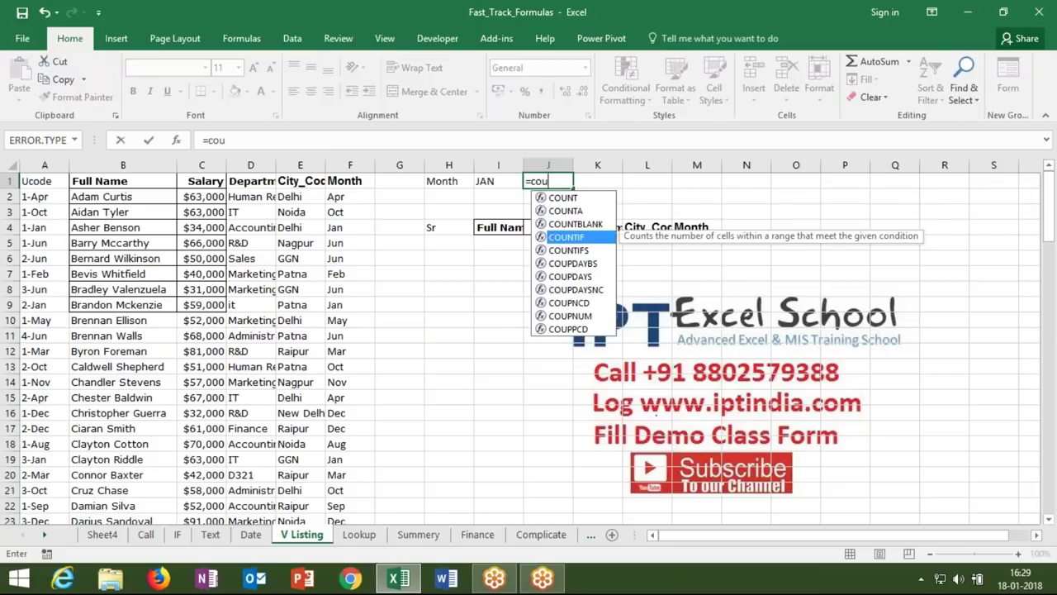
key("Tab")
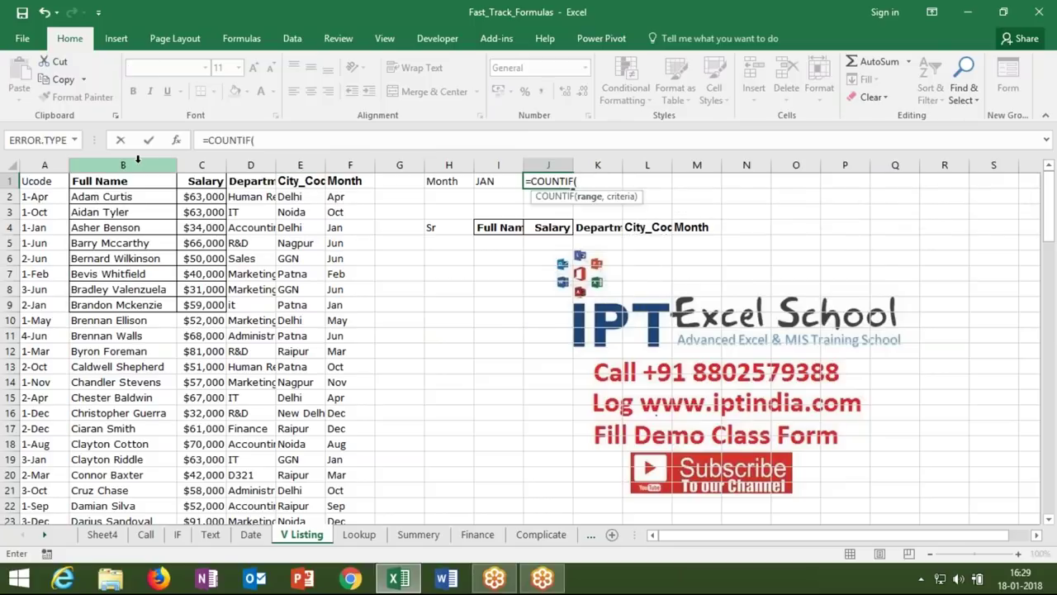
left_click(350, 164)
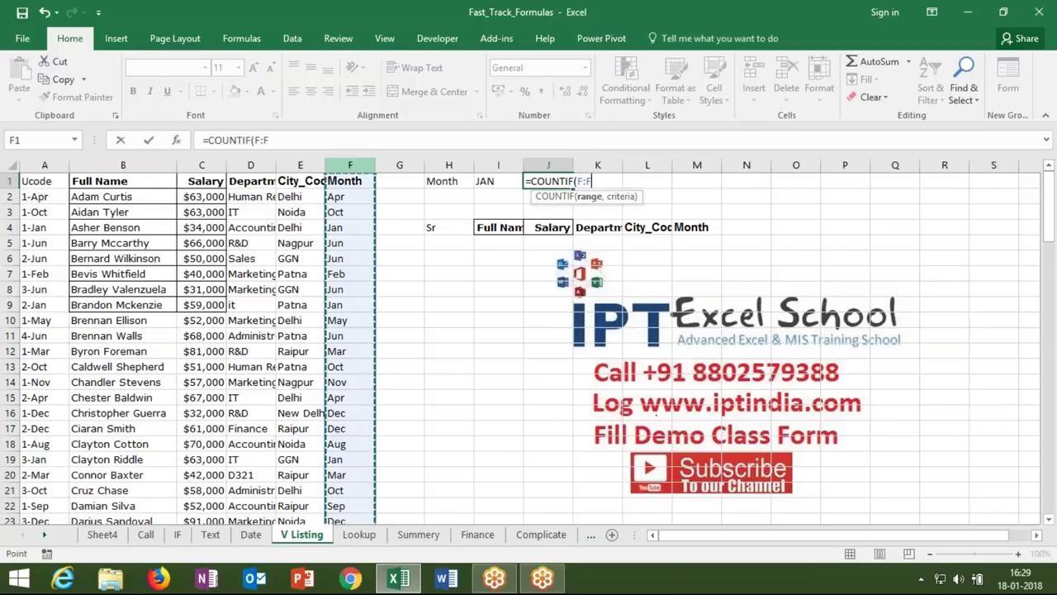
type(",")
left_click(479, 181)
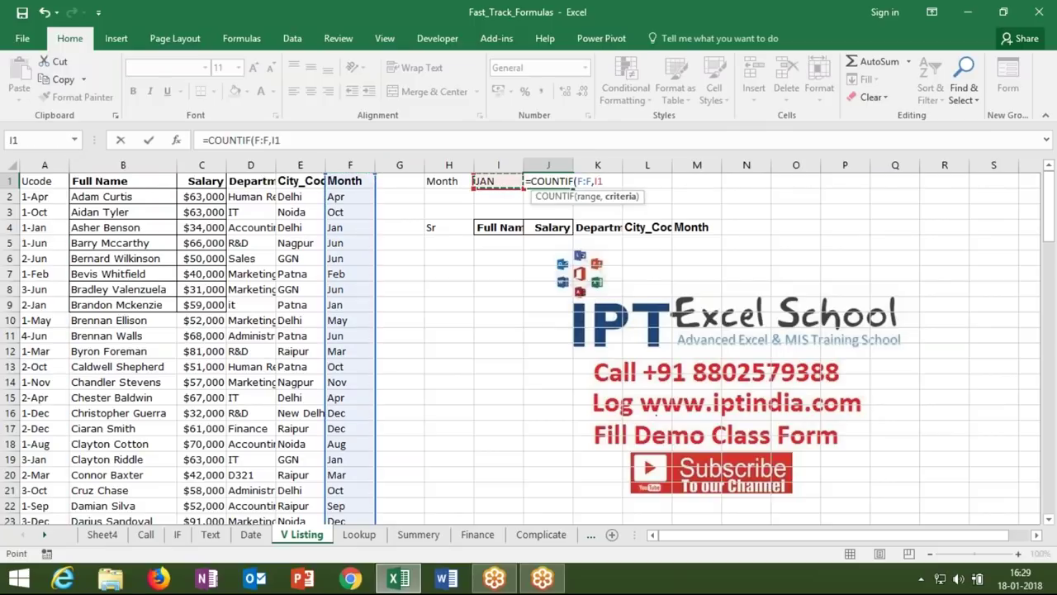
key("Return")
Start Sr at 1 in H5 and enter =IF(H5+1>J1,"",H5+1) in H6
left_click(460, 241)
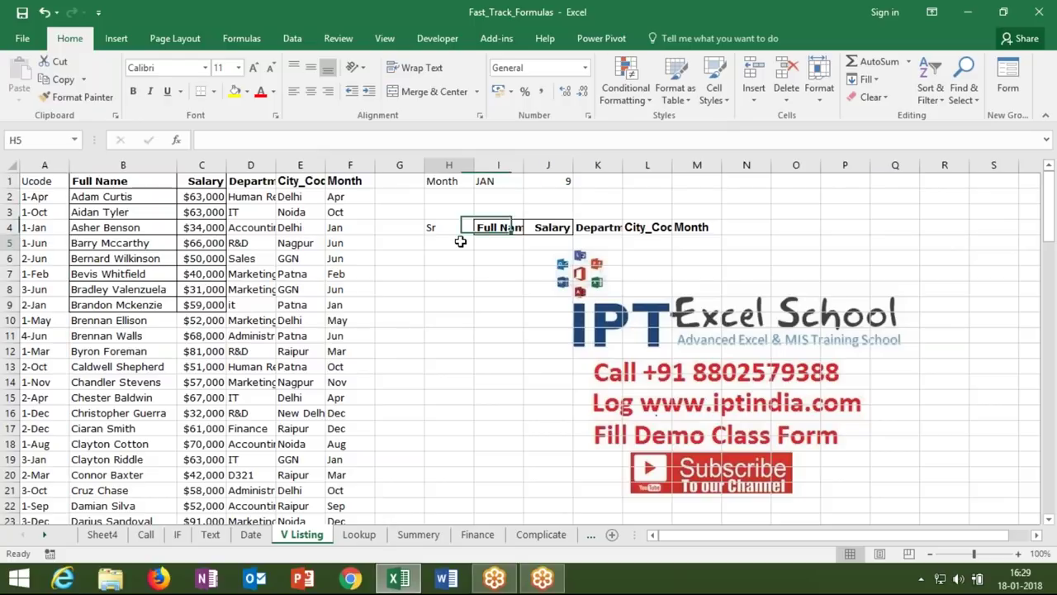
type("1")
key("Return")
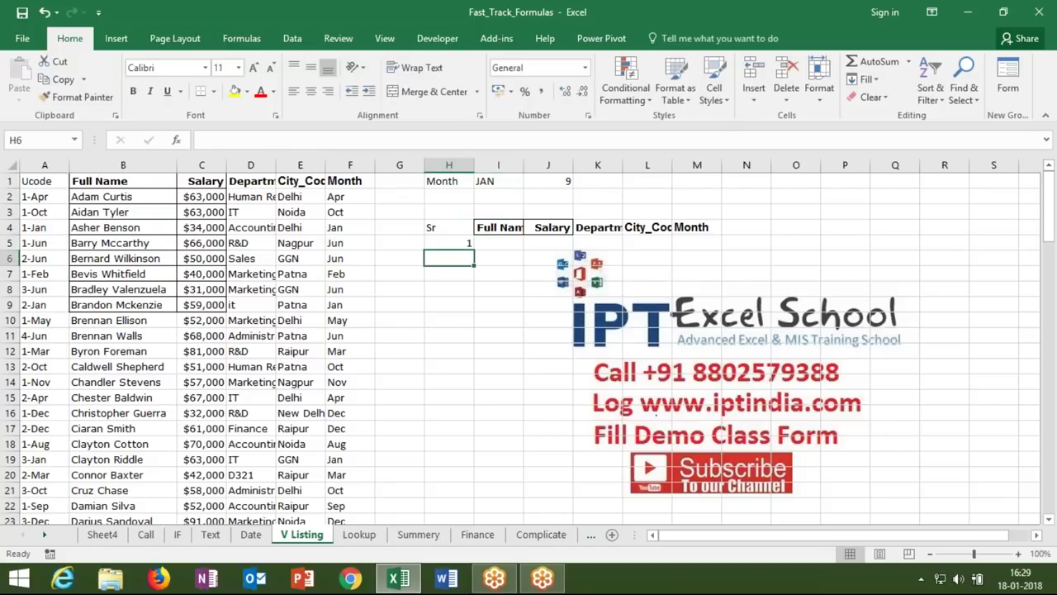
type("=if")
key("Tab")
left_click(446, 241)
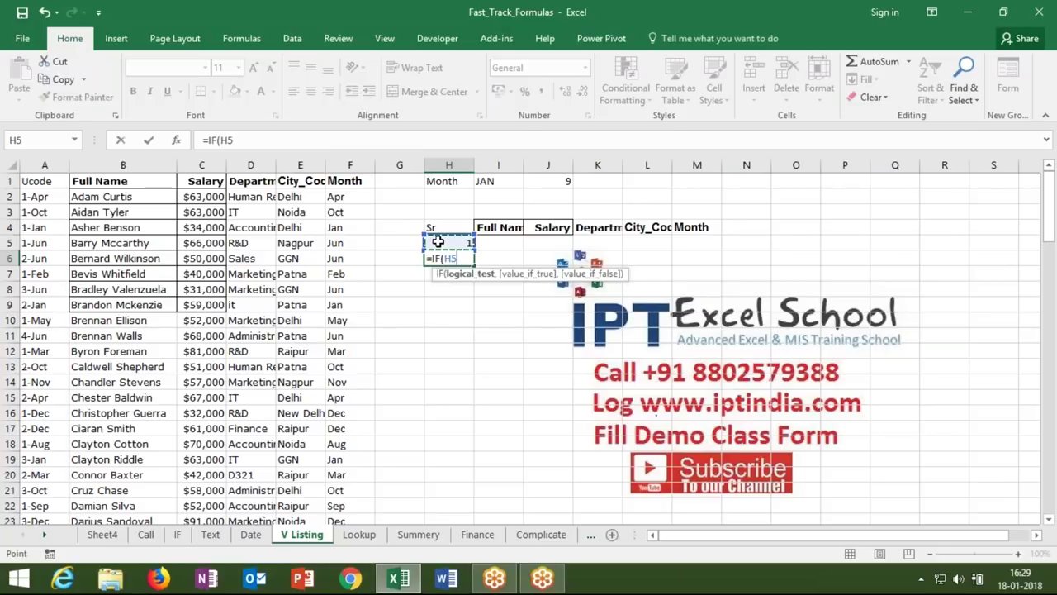
type("+1")
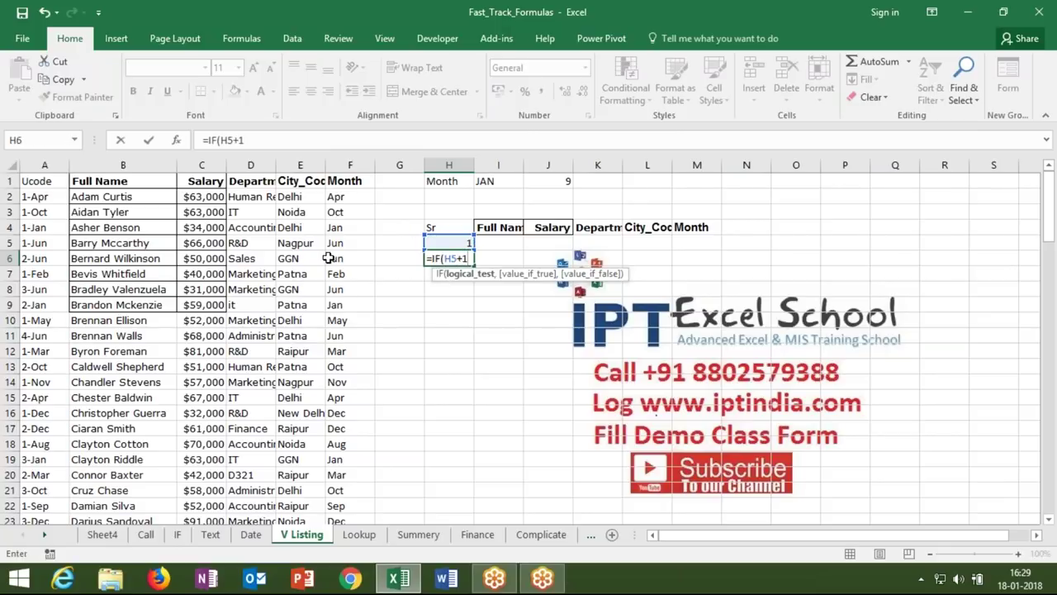
type(">")
left_click(548, 187)
type(",")
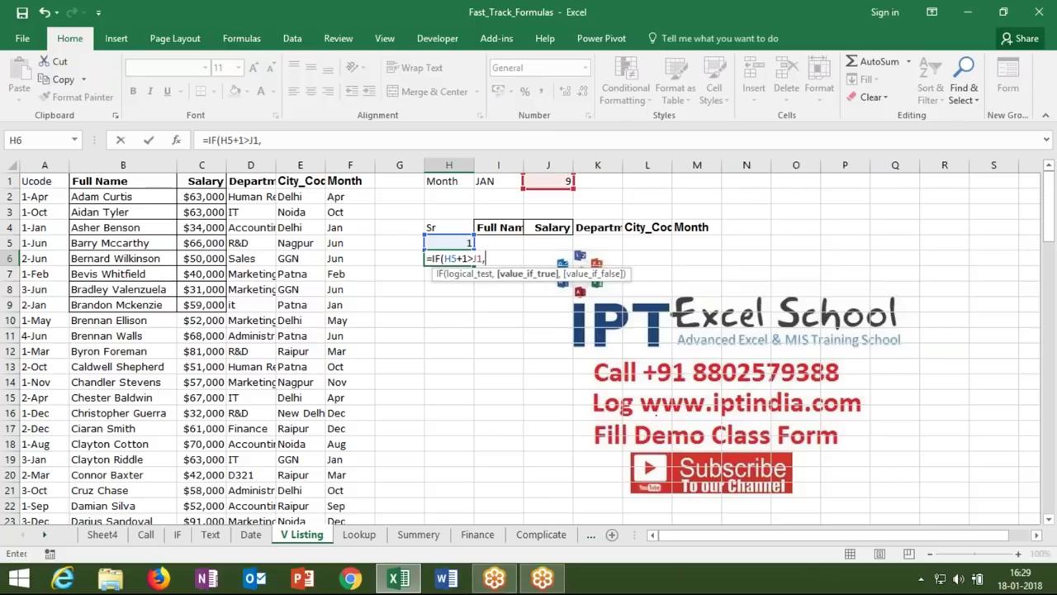
type("\"\",")
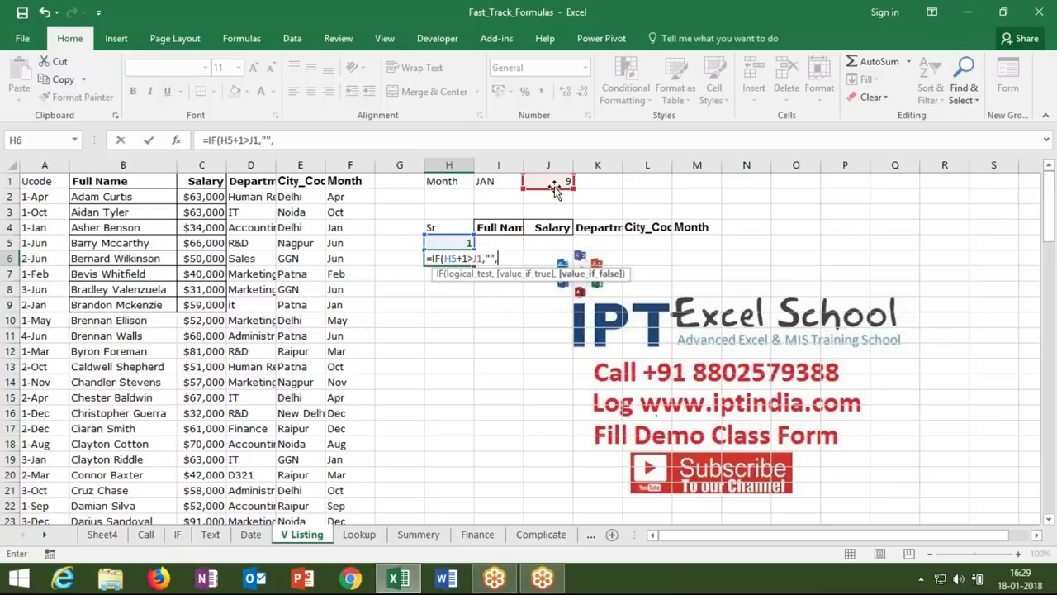
left_click(464, 240)
type("+1)")
key("Return")
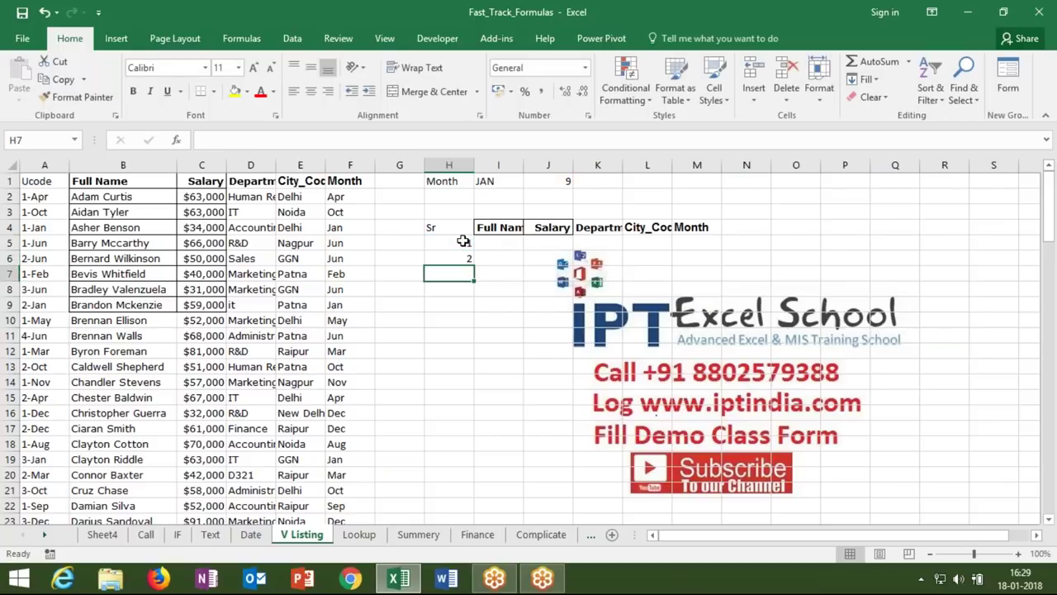
Make J1 absolute in the H6 formula and fill it down to H21
left_click(467, 258)
left_click_drag(475, 265, 475, 465)
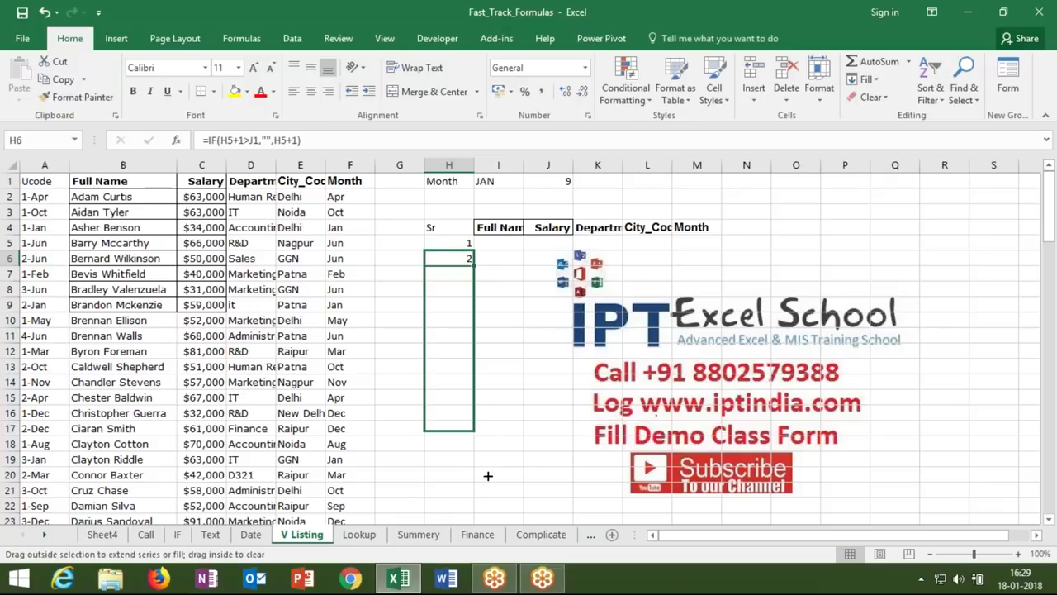
left_click(468, 262)
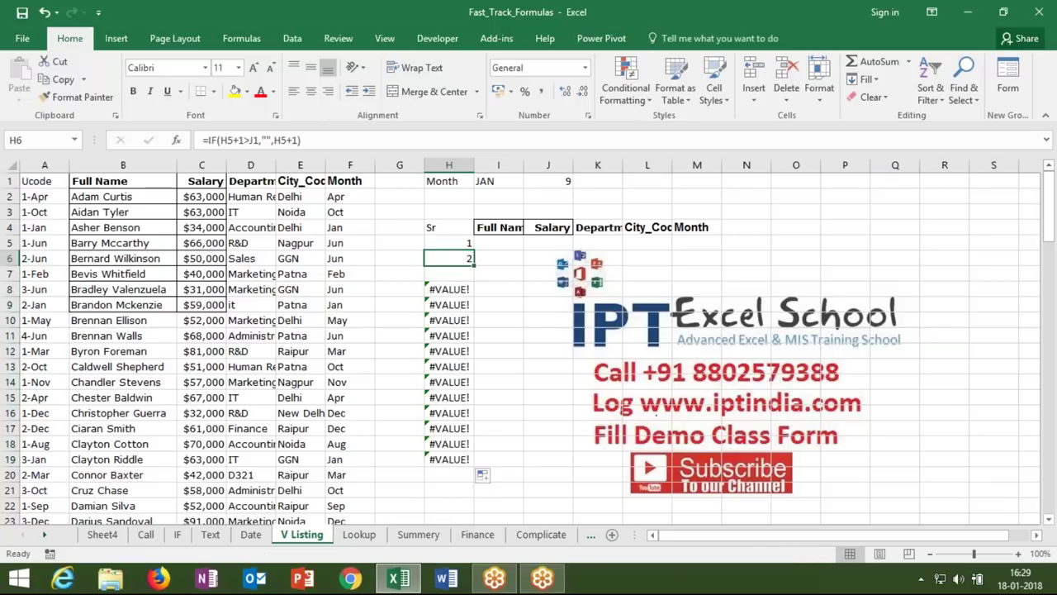
left_click(257, 140)
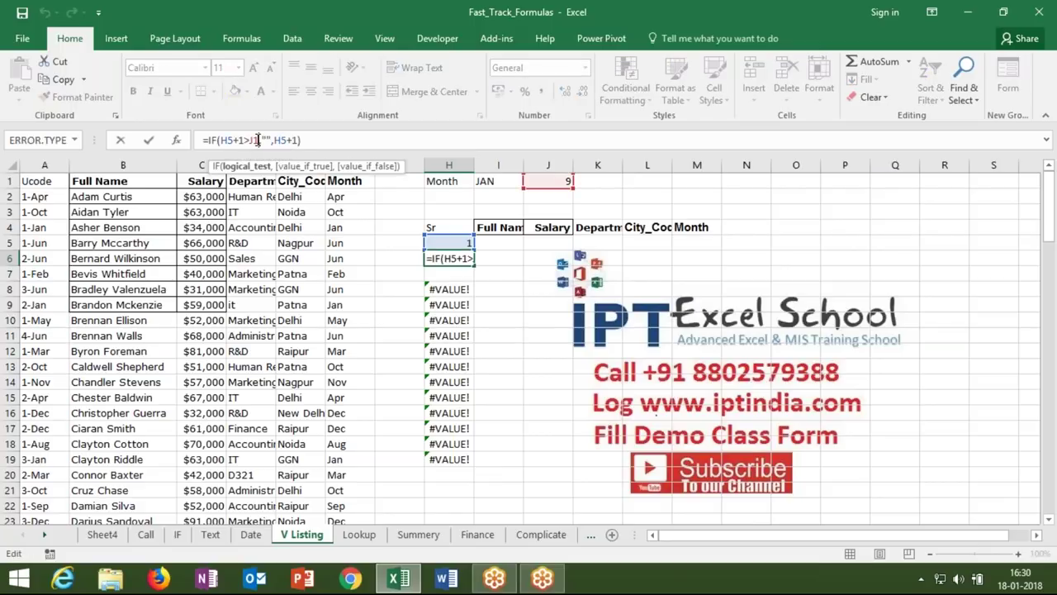
key("F4")
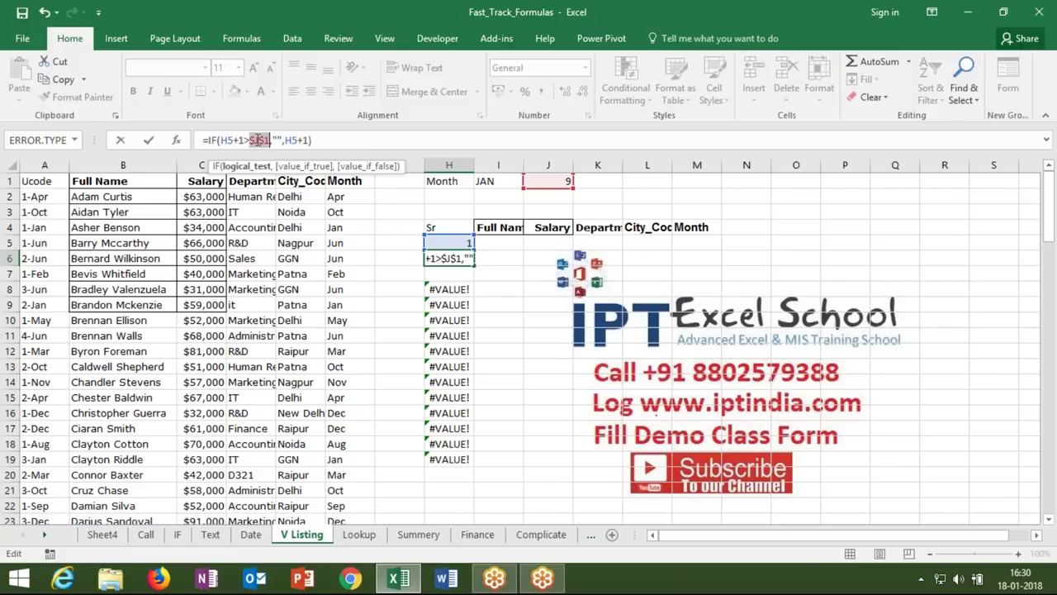
key("Return")
key("Up")
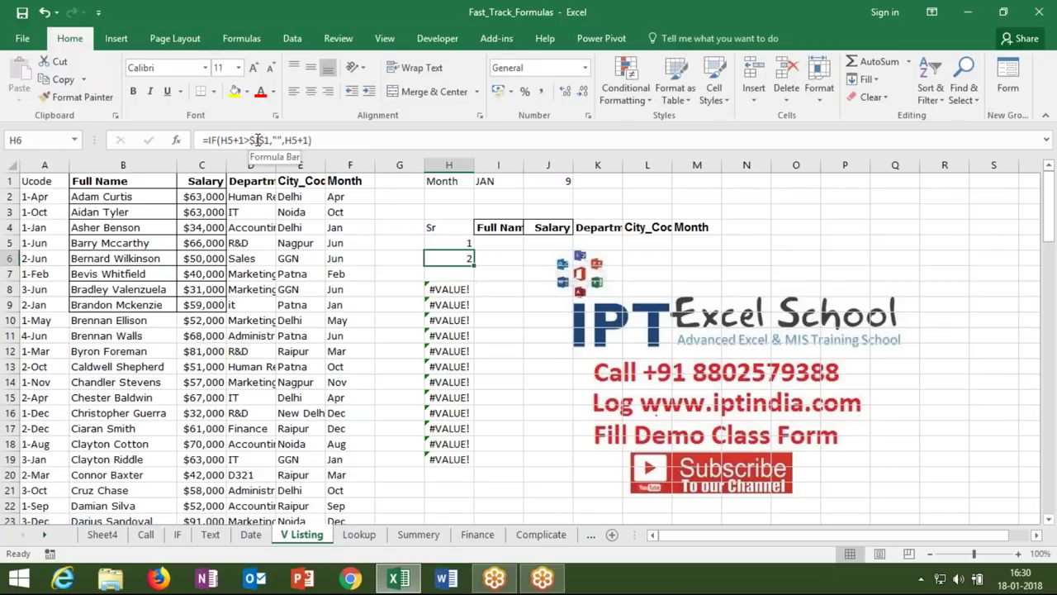
double_click(473, 266)
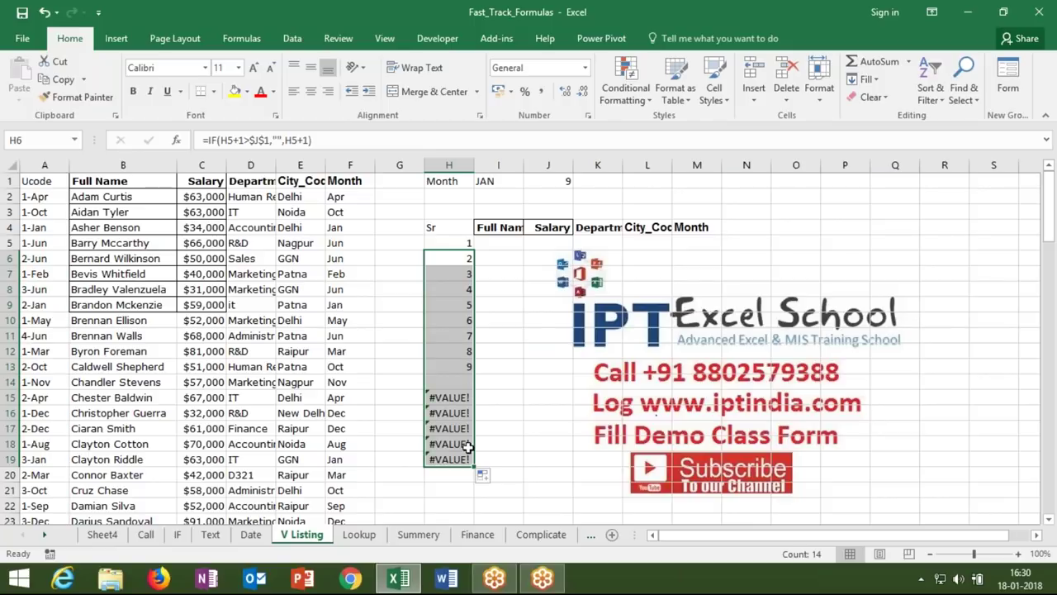
left_click_drag(473, 467, 472, 494)
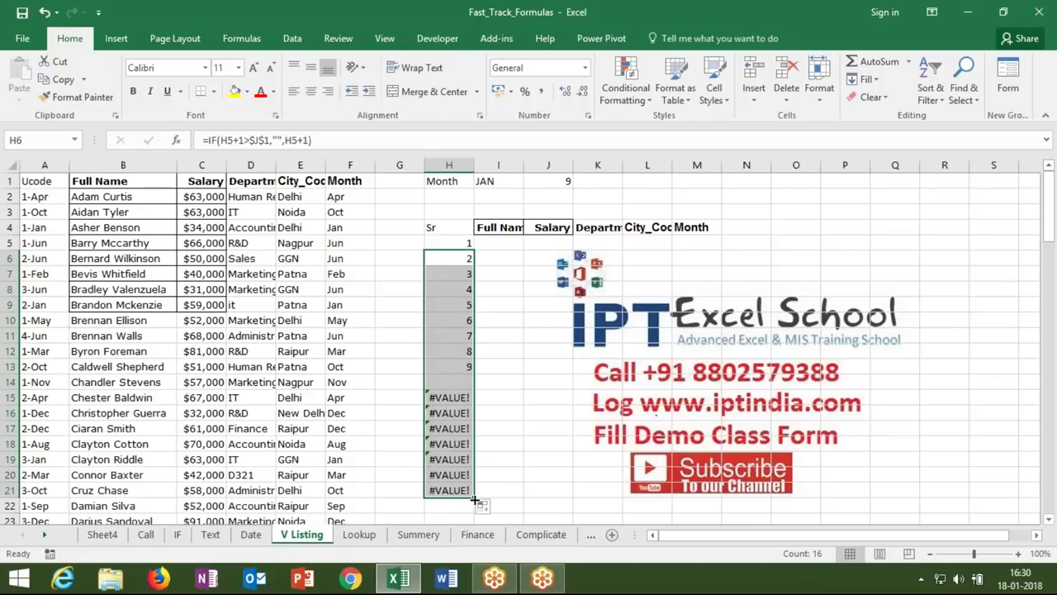
left_click(461, 265)
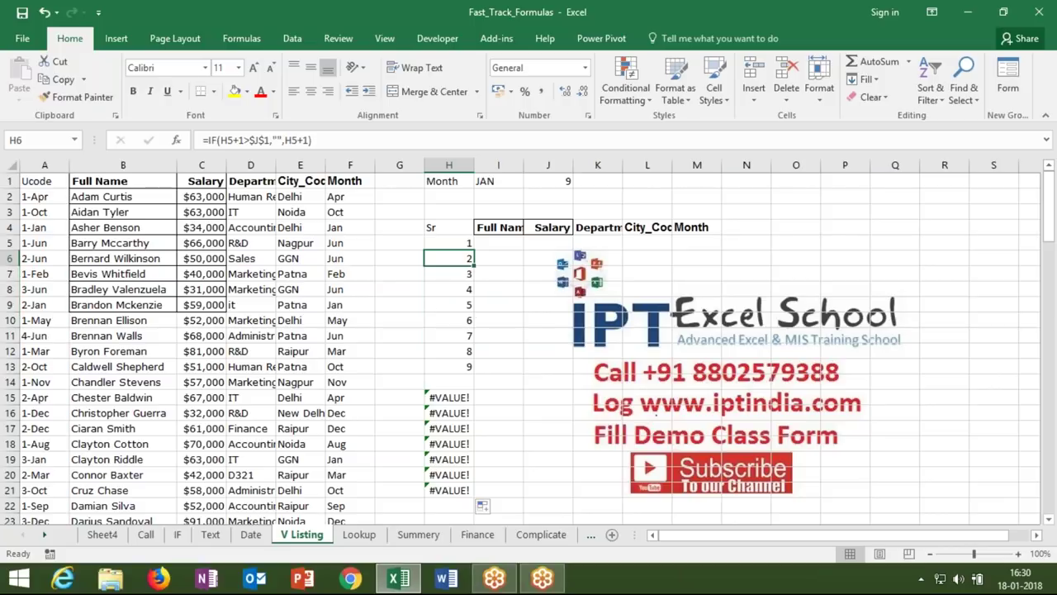
left_click(207, 141)
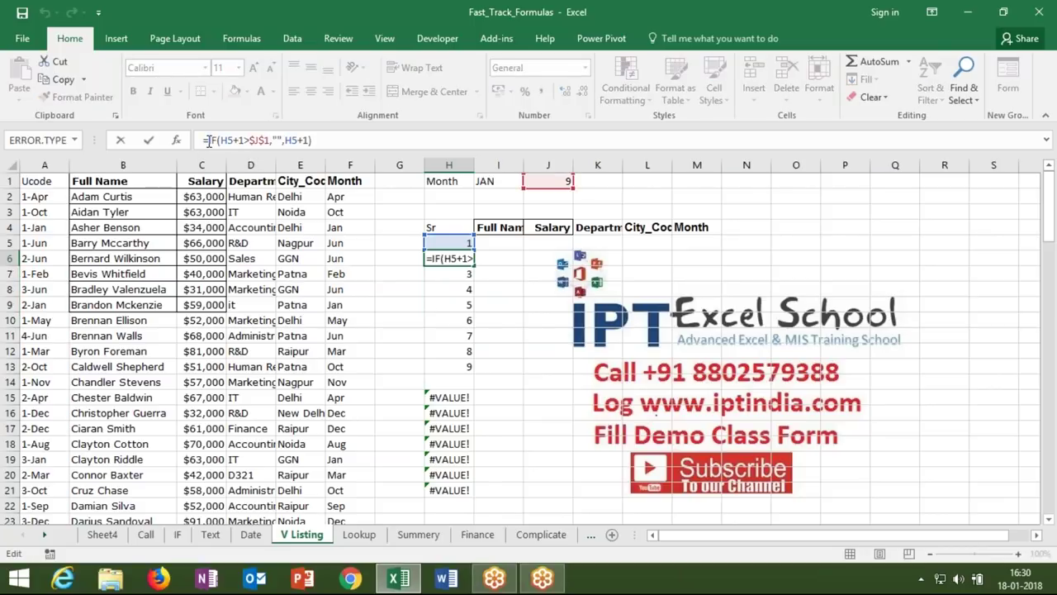
Wrap H6 as =IFERROR(IF(H5+1>$J$1,"",H5+1),"") and fill it down to H21
type("If")
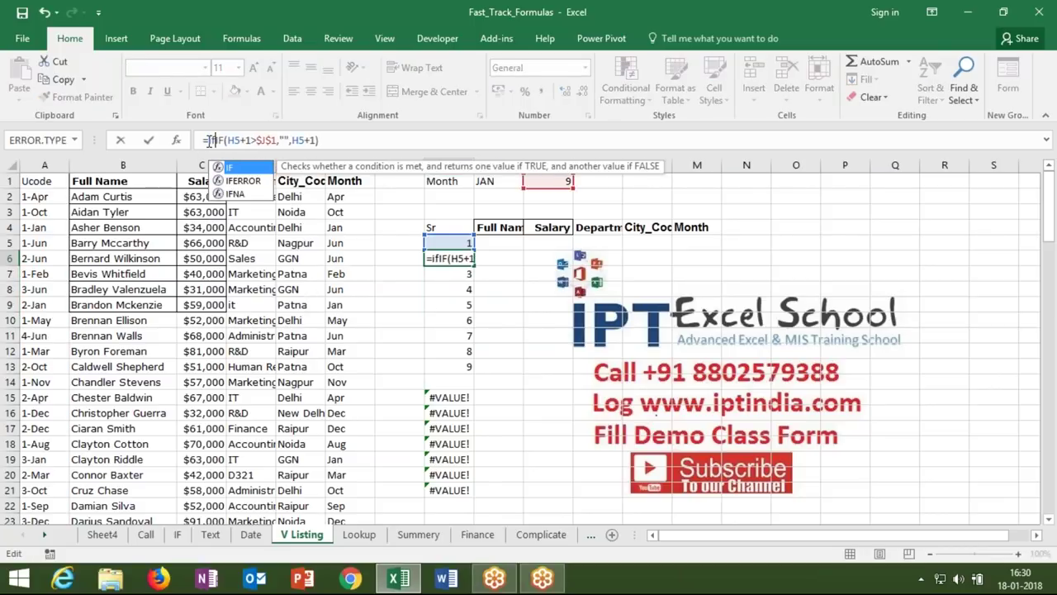
key("Down")
key("Tab")
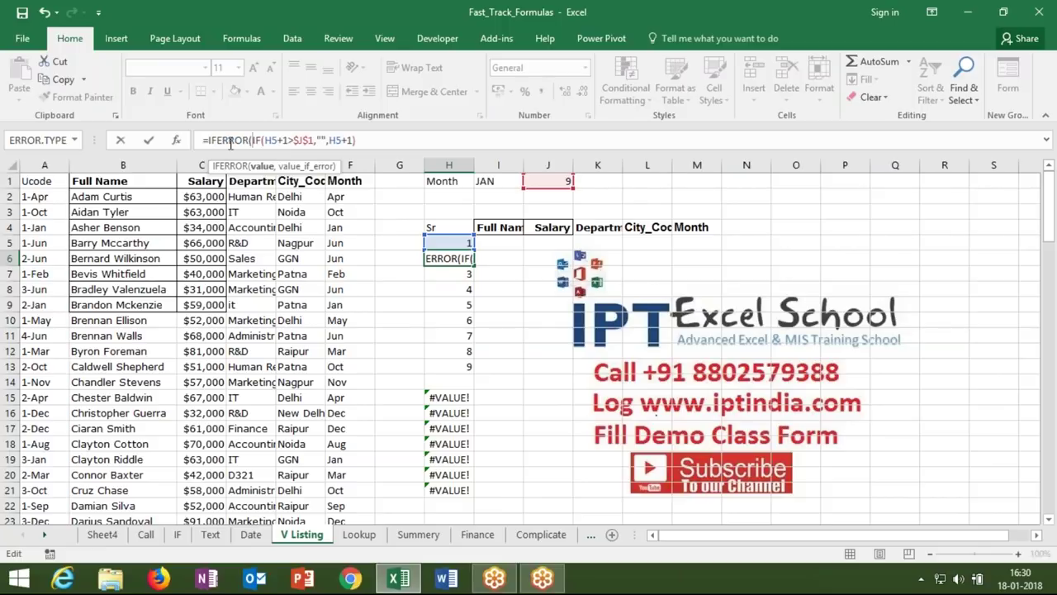
left_click(376, 141)
type(",\"\")")
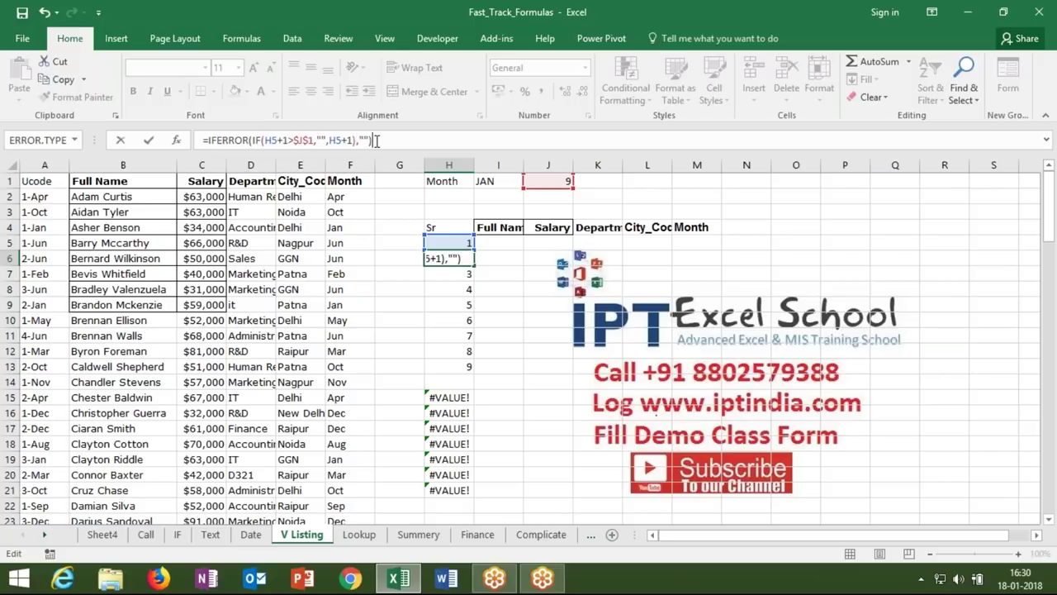
left_click(324, 141)
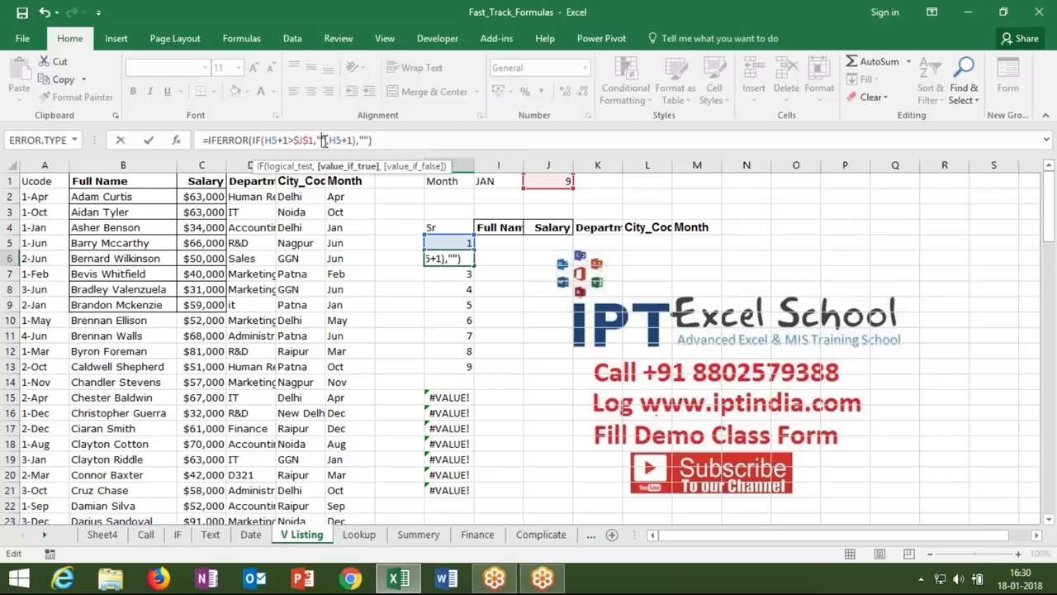
type("\",")
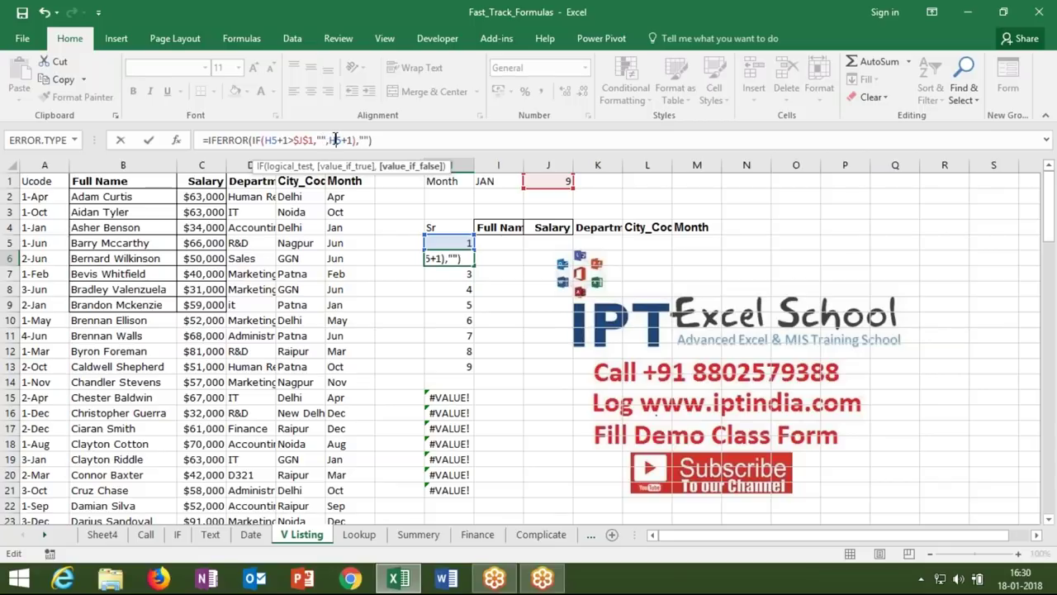
key("Return")
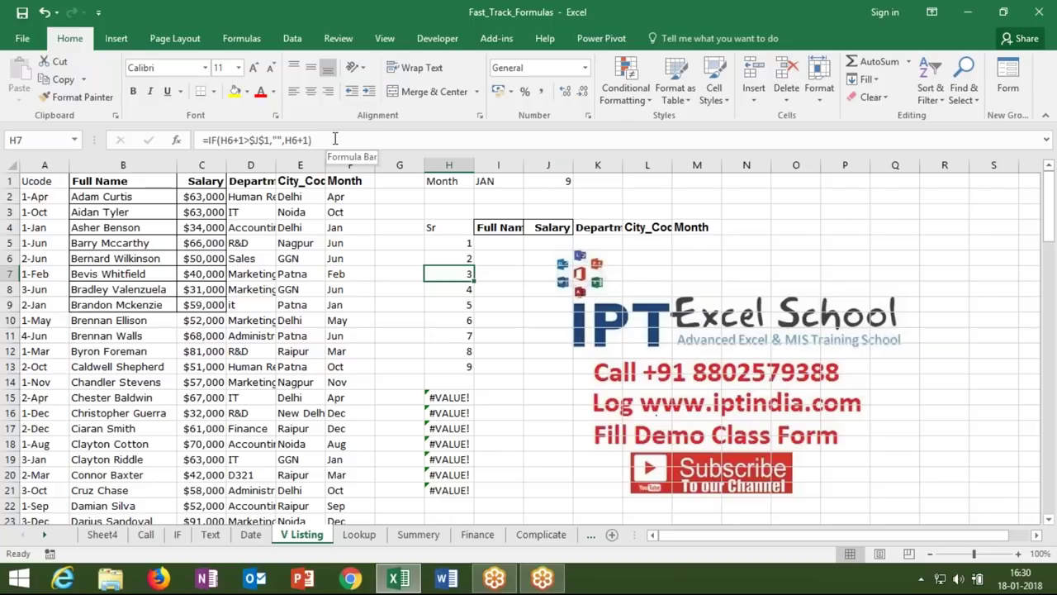
key("Up")
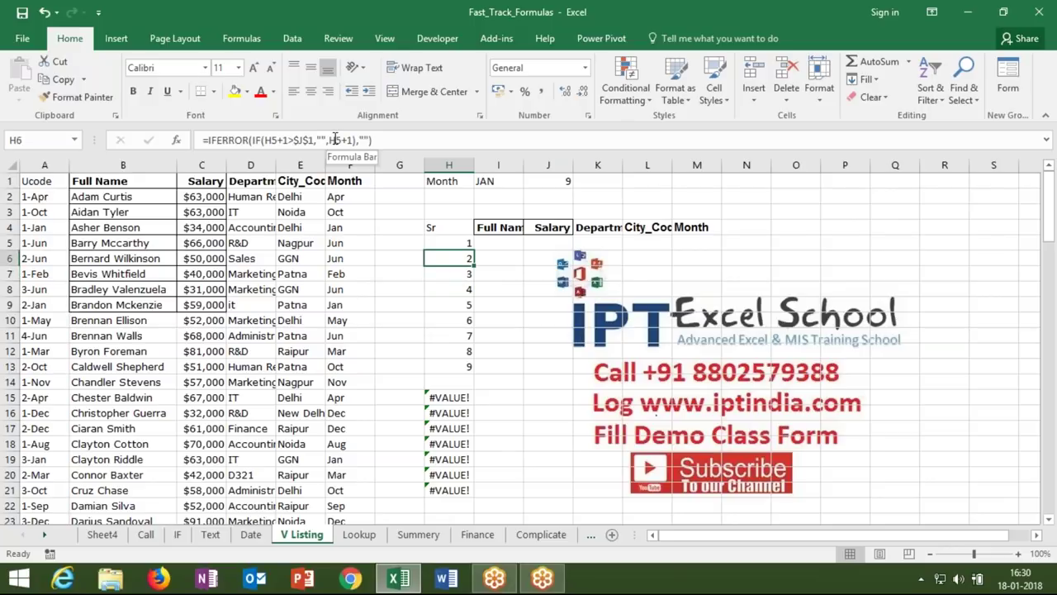
left_click_drag(475, 265, 474, 497)
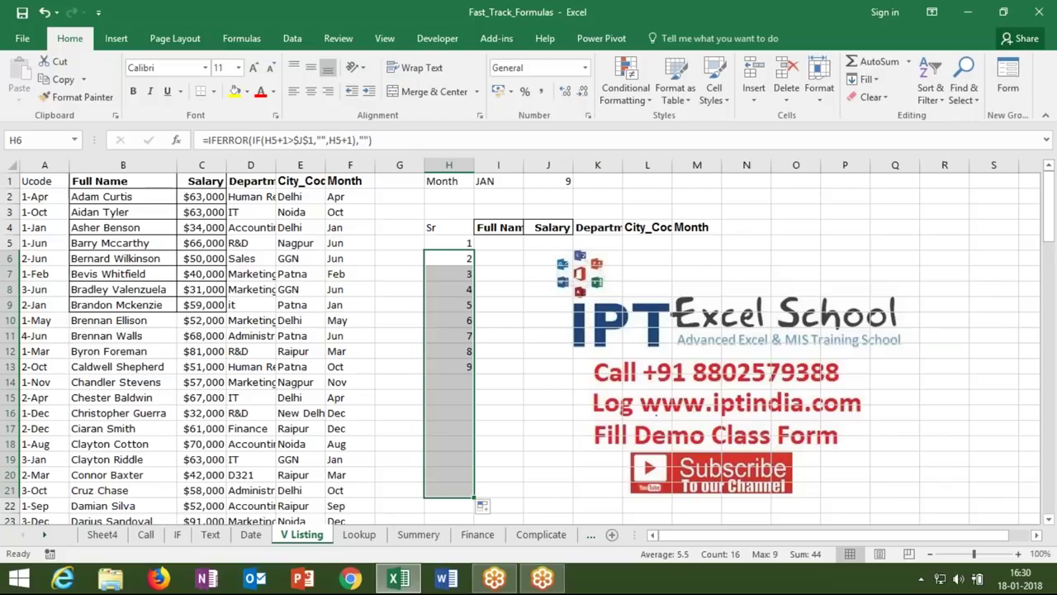
Set the chosen month in I1 to Mar, after briefly trying Feb
left_click_drag(498, 182, 499, 199)
left_click(502, 187)
type("F")
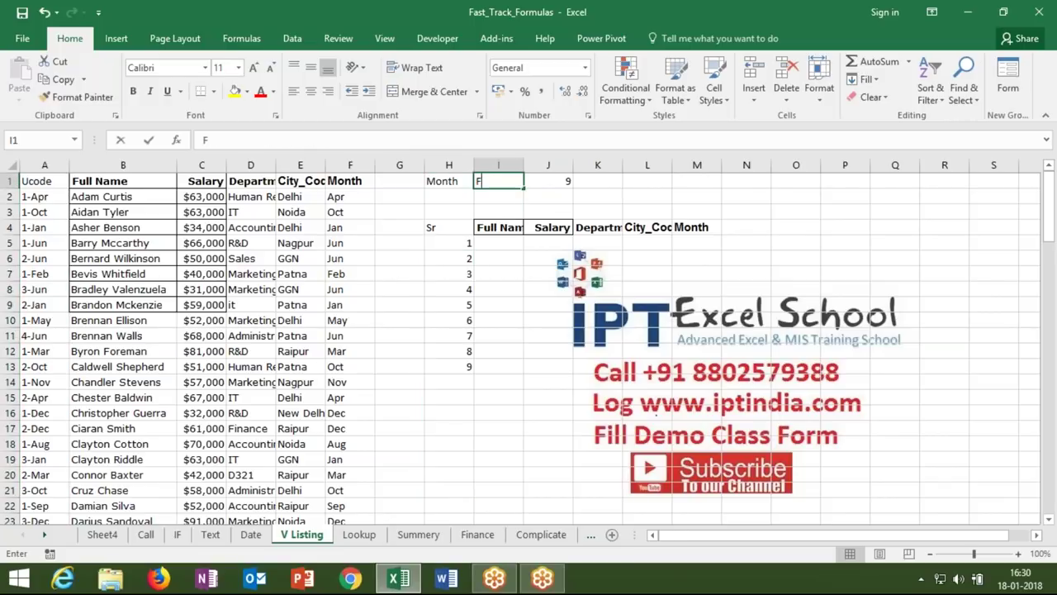
type("eb")
key("Return")
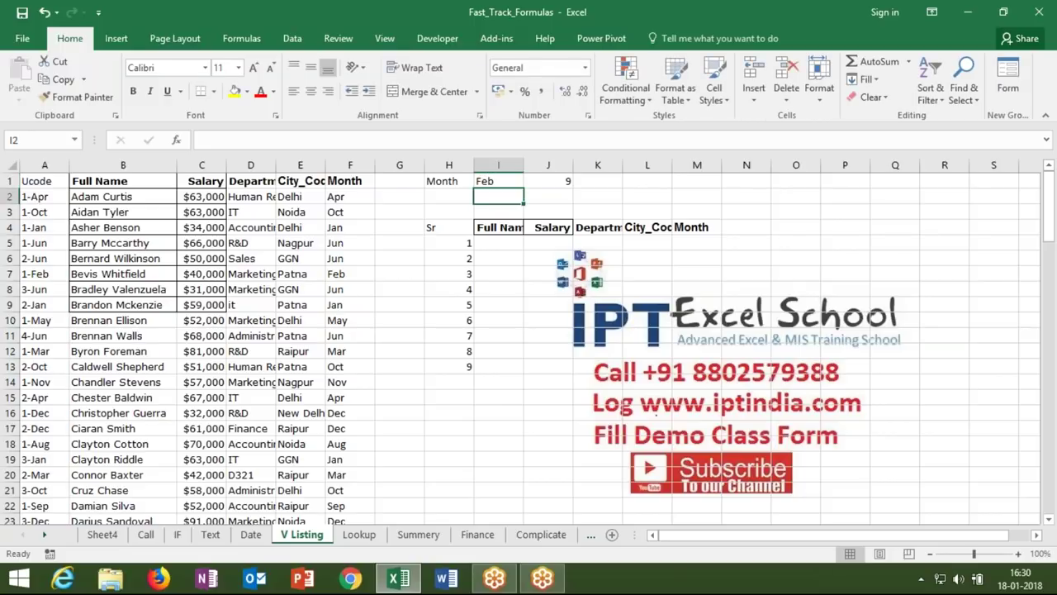
left_click(499, 181)
type("Mar")
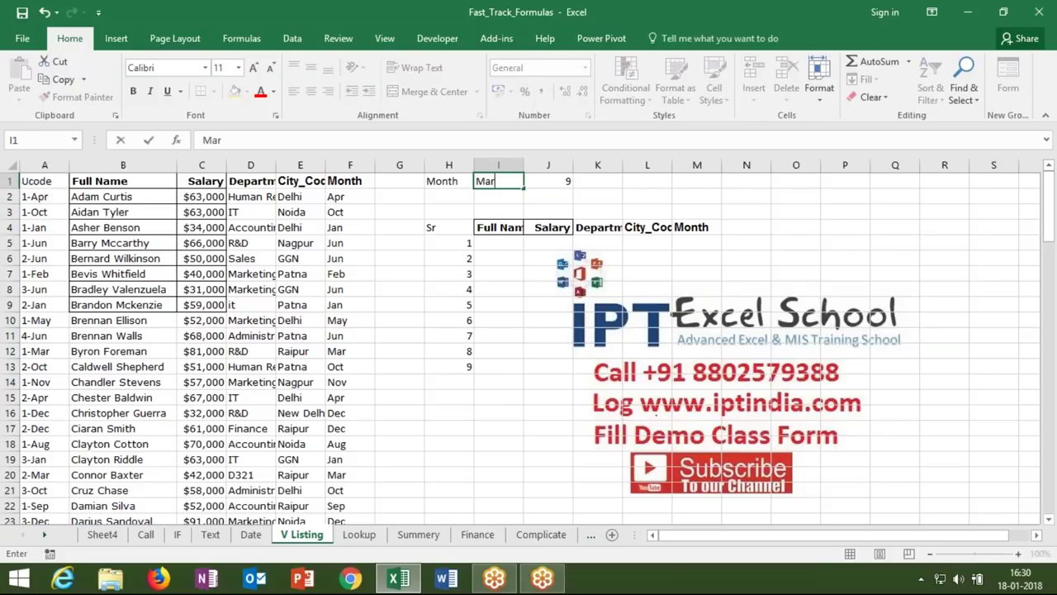
key("Return")
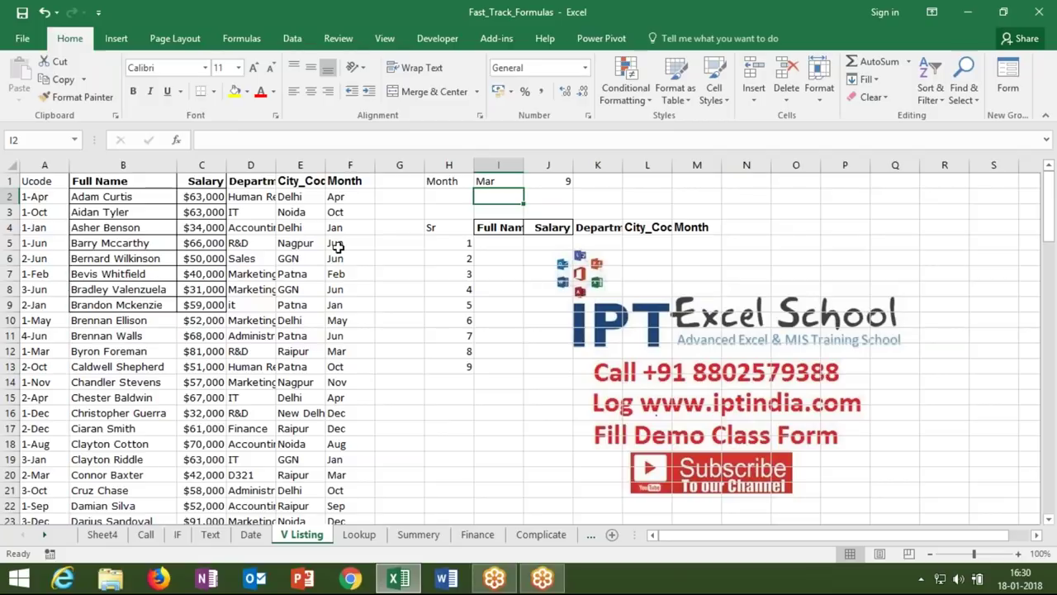
Change the Month entries in rows 5, 8 and 13 to Mar
left_click(339, 243)
type("Mar")
key("Return")
left_click(339, 292)
type("Mar")
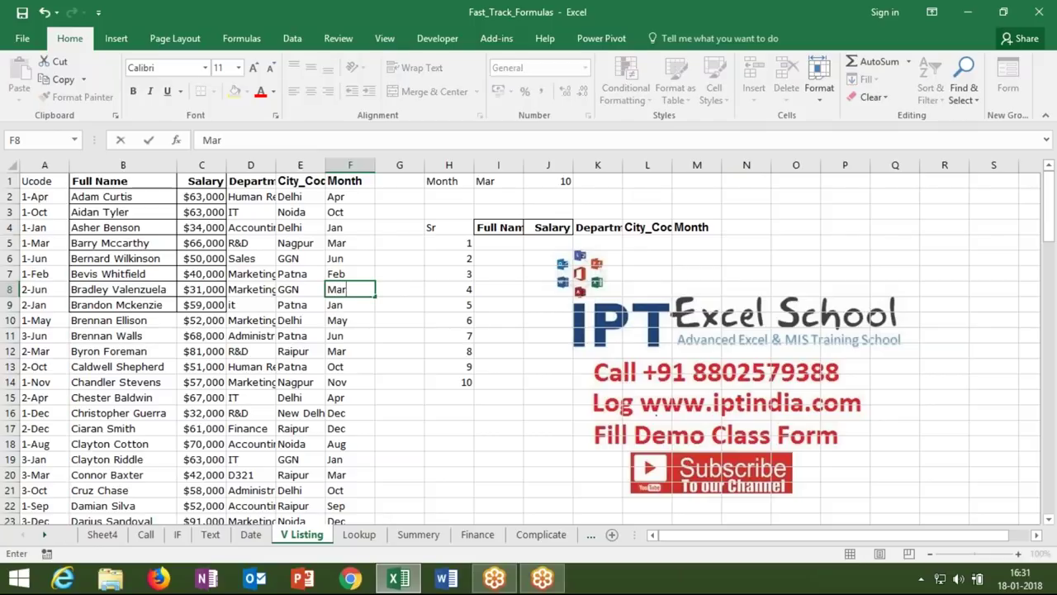
key("Return")
left_click(342, 366)
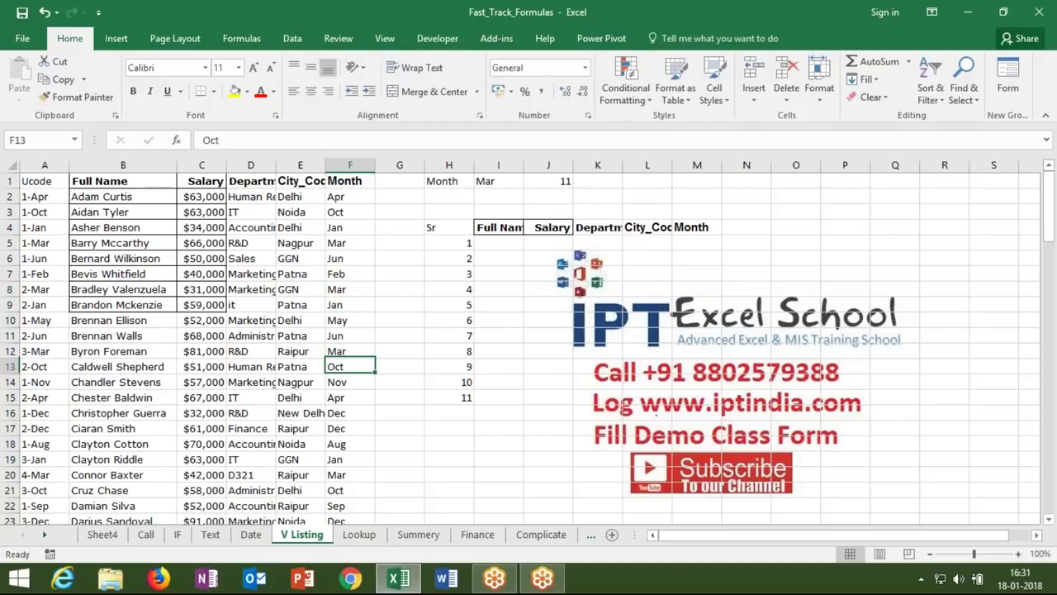
type("M")
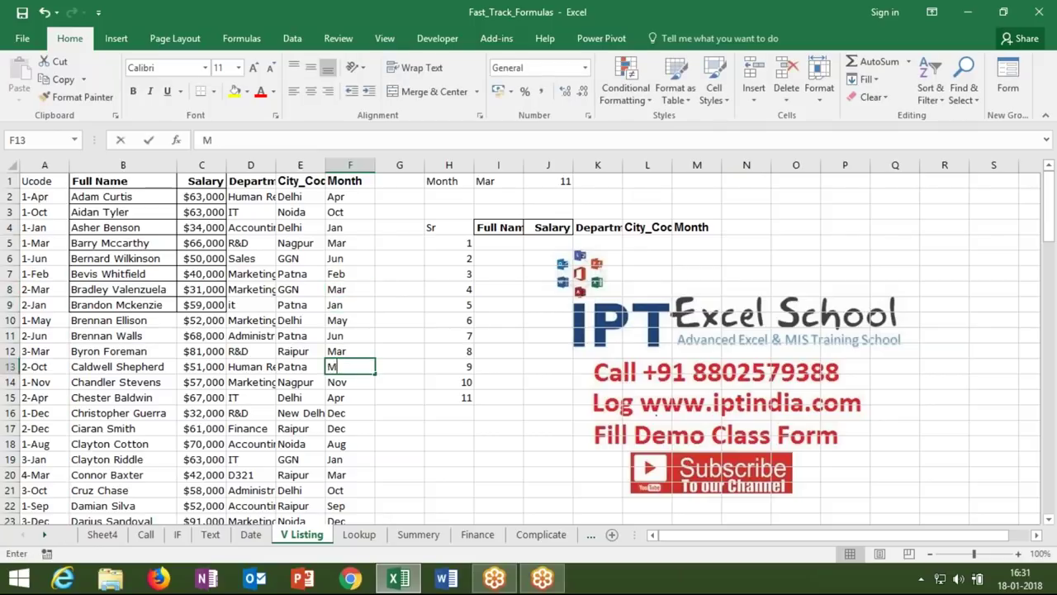
type("ar")
key("Return")
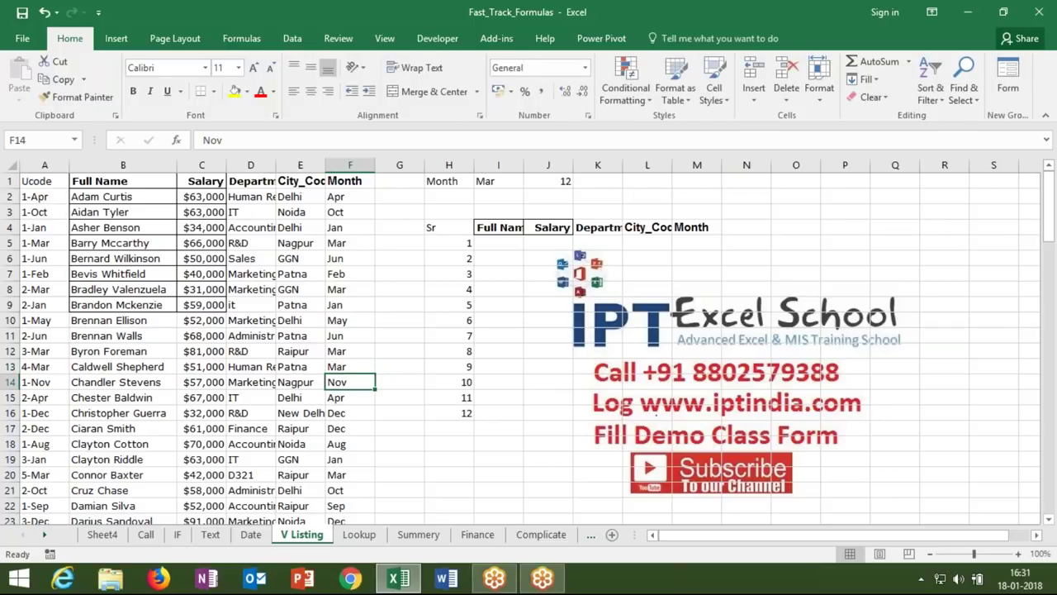
left_click(38, 198)
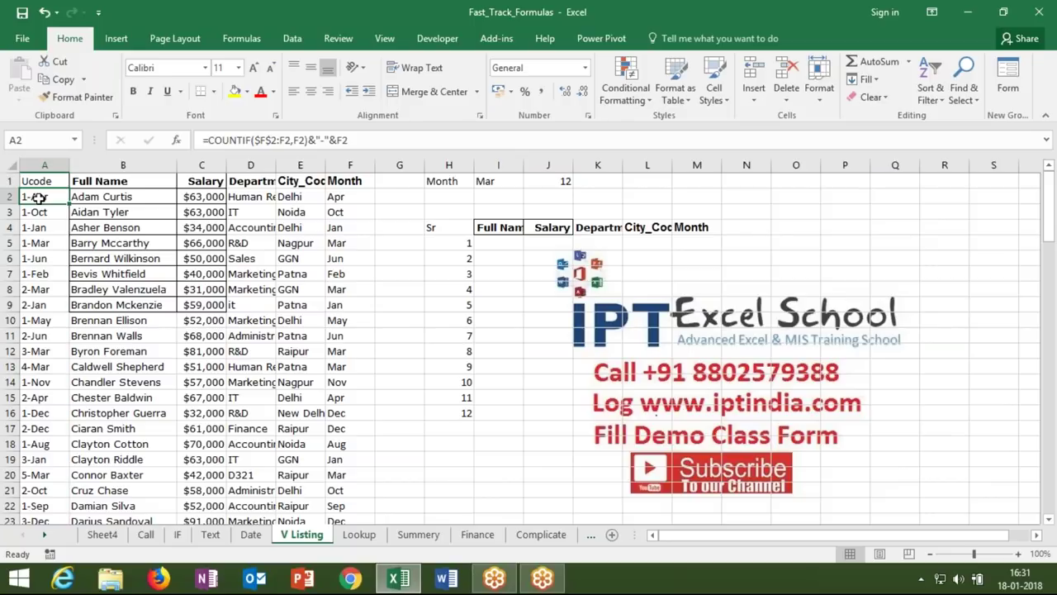
Enter =VLOOKUP(H5&"-"&I1,A:F,2,0) in I5 to fetch the full name
left_click(510, 248)
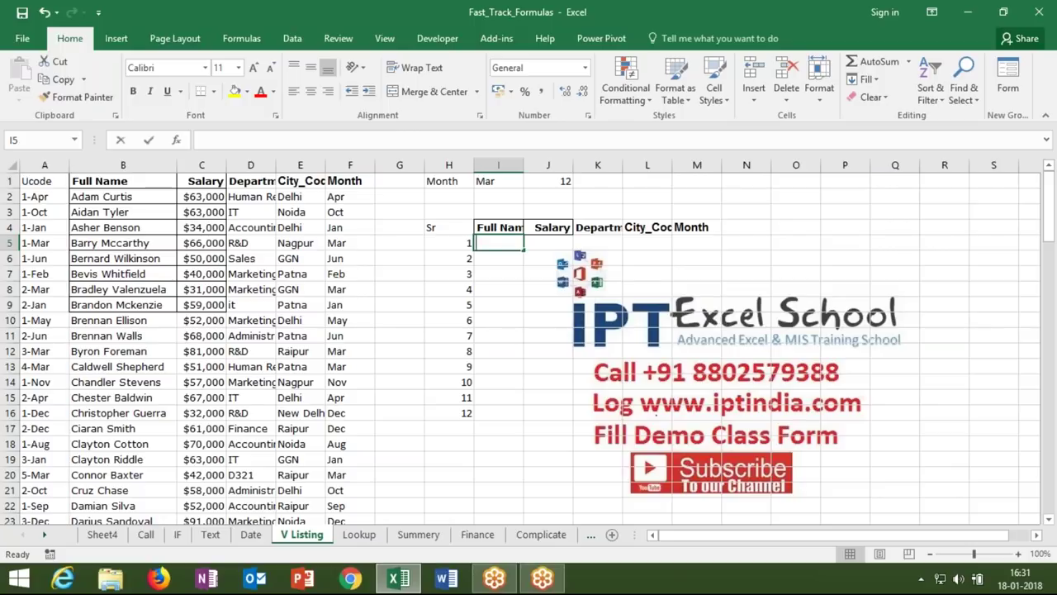
type("=vl")
key("Tab")
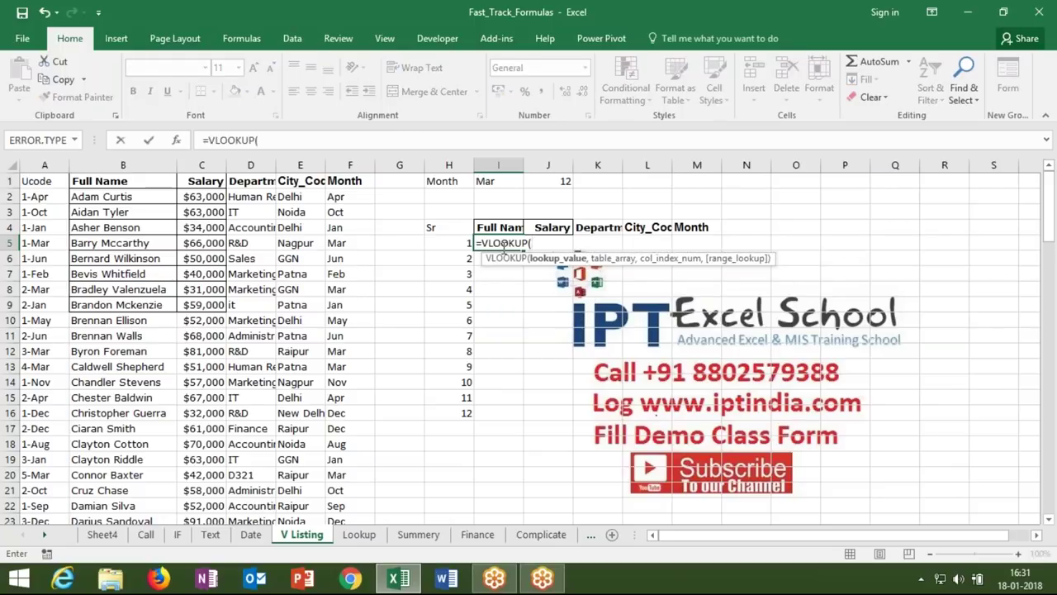
key("Left")
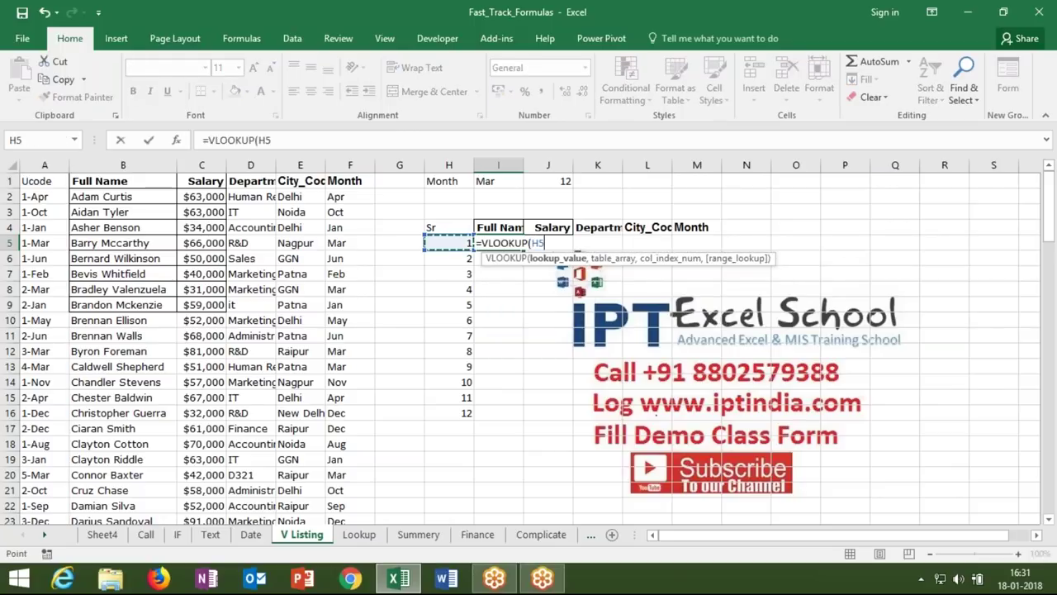
type("&\"-\"")
type("&")
left_click(498, 180)
type(",")
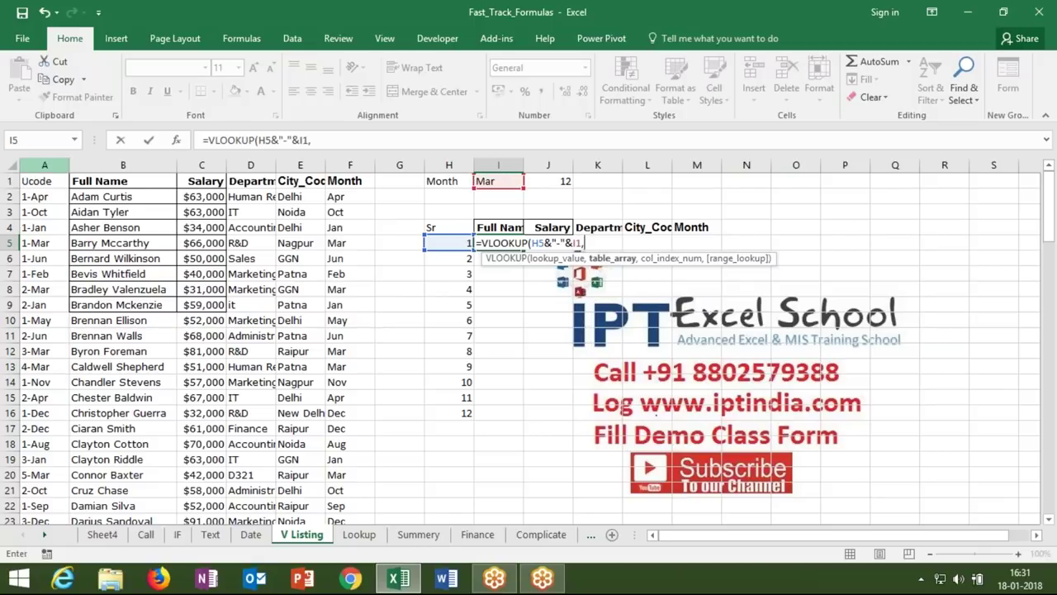
left_click_drag(44, 165, 250, 165)
left_click_drag(467, 206, 373, 207)
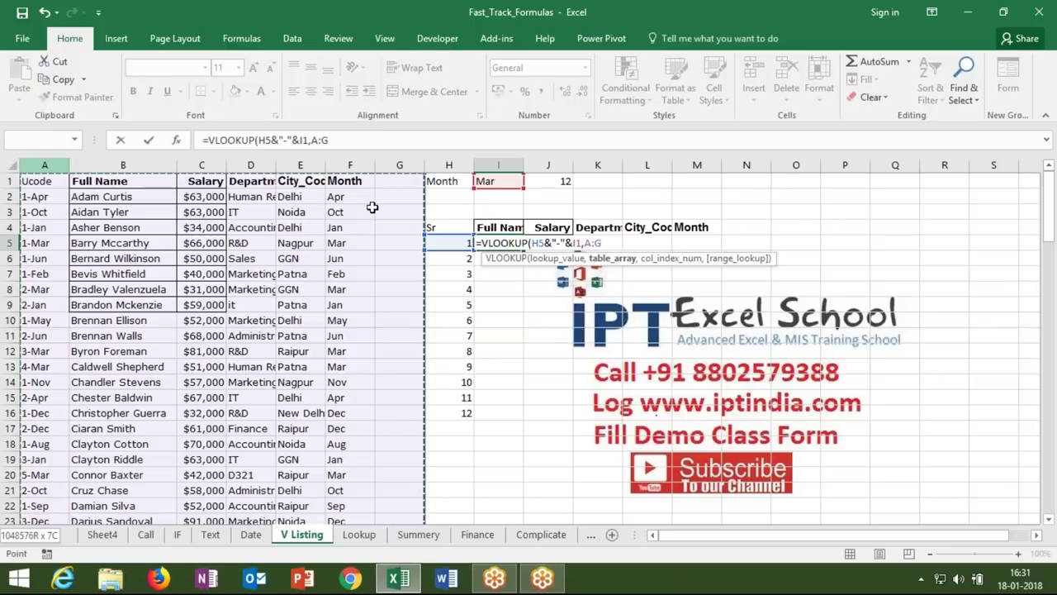
type(",")
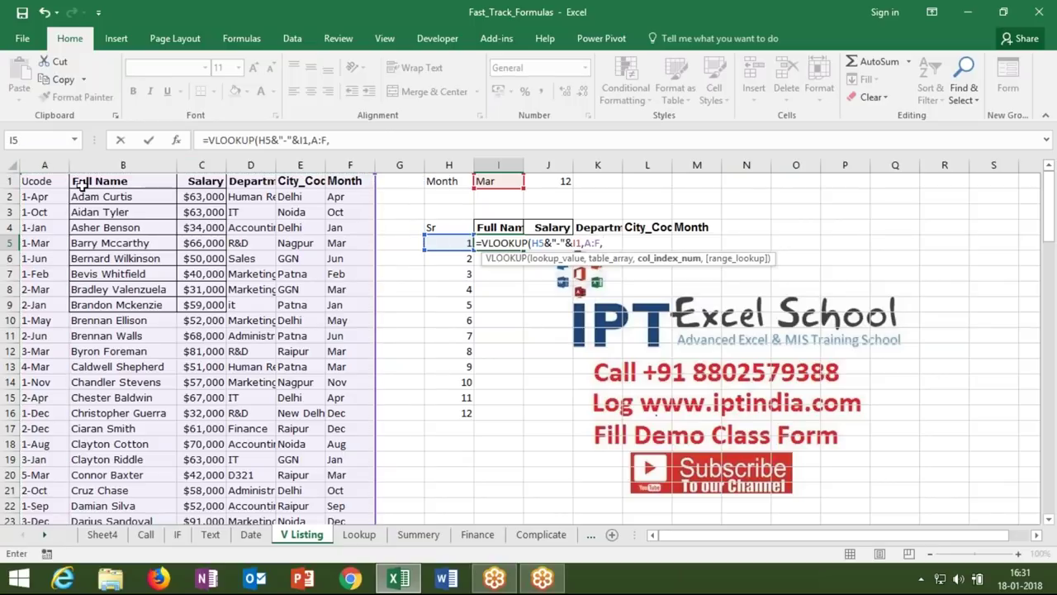
type("2,0")
key("Return")
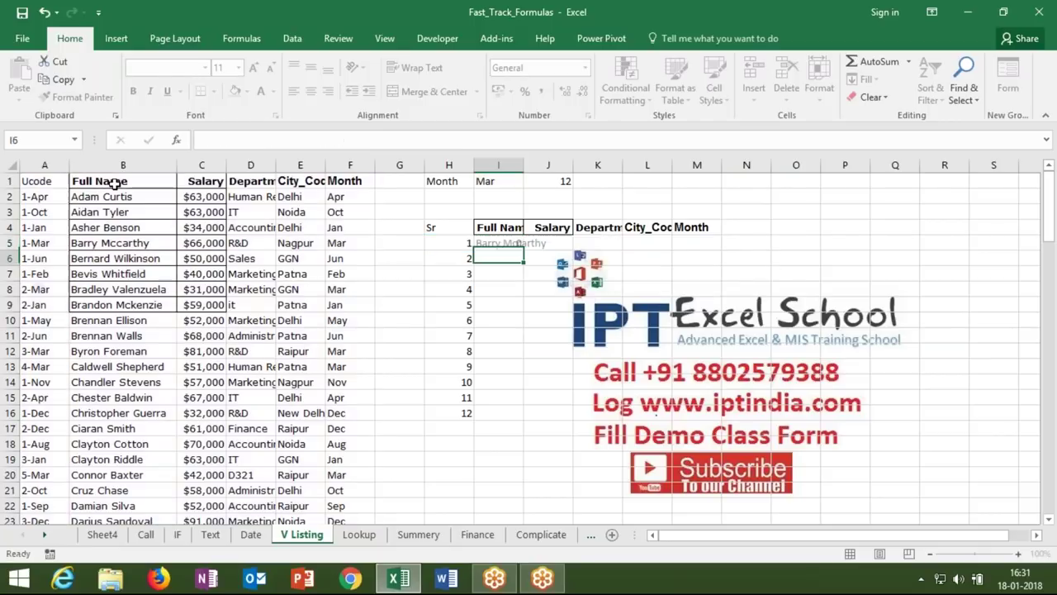
key("Up")
Enter =VLOOKUP(H5&"-"&I1,A:F,3,0) in J5, returning the salary 66000
key("Right")
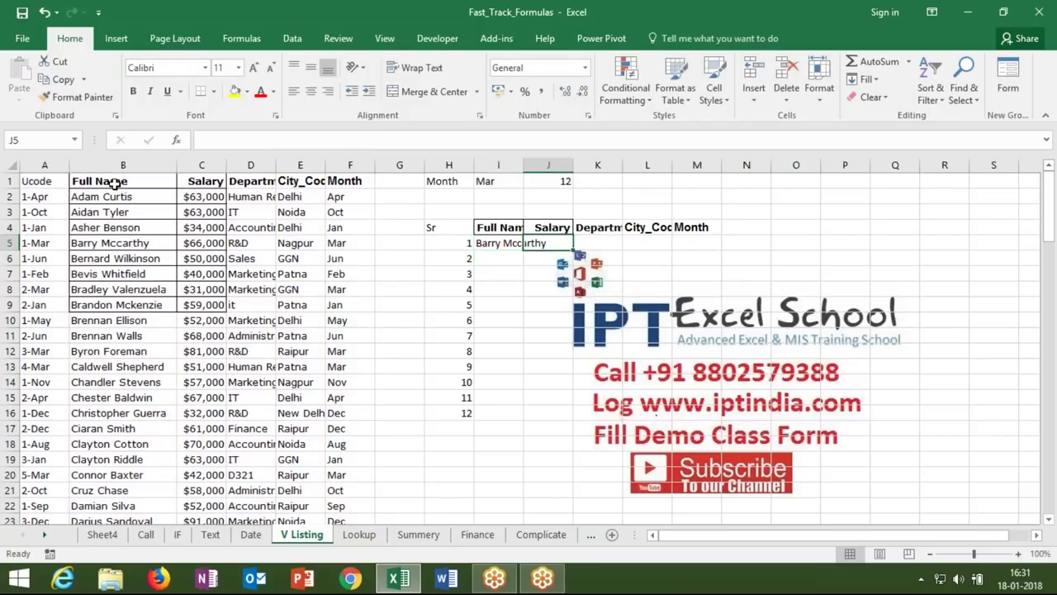
type("=vl")
key("Tab")
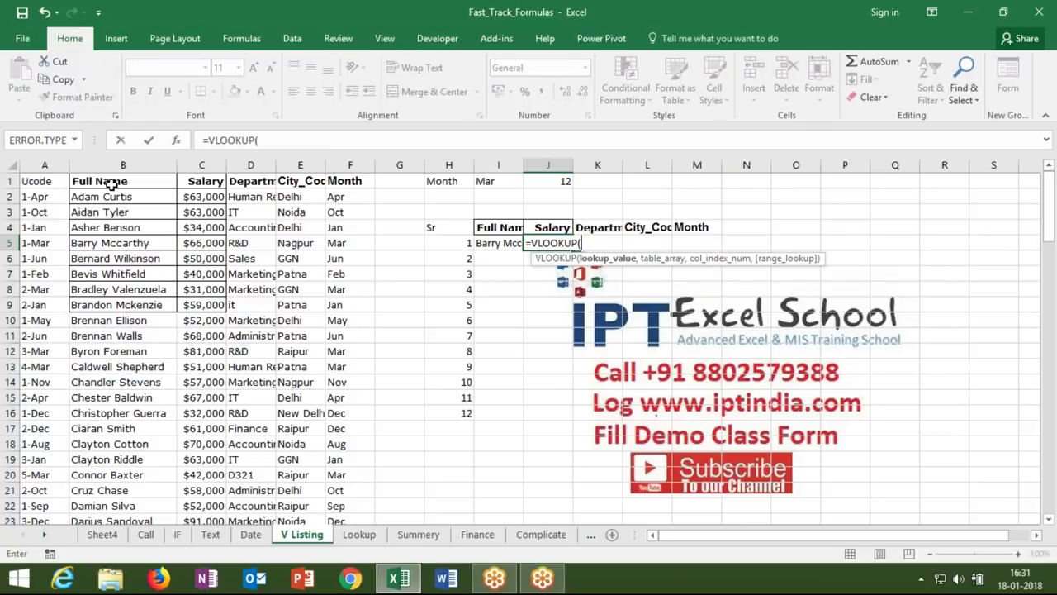
left_click(454, 243)
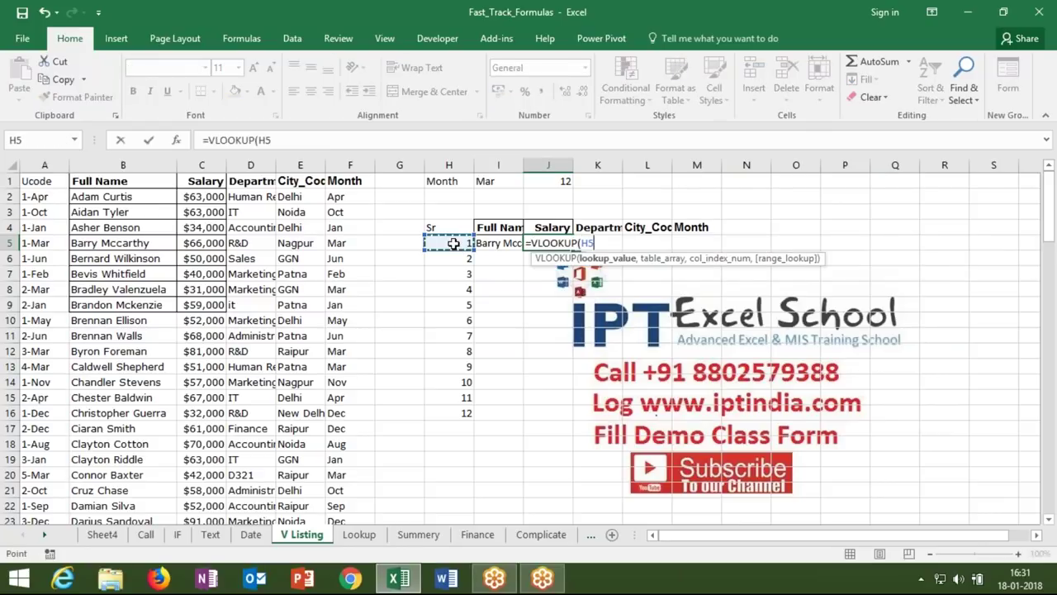
type("&")
type("\"-\"&")
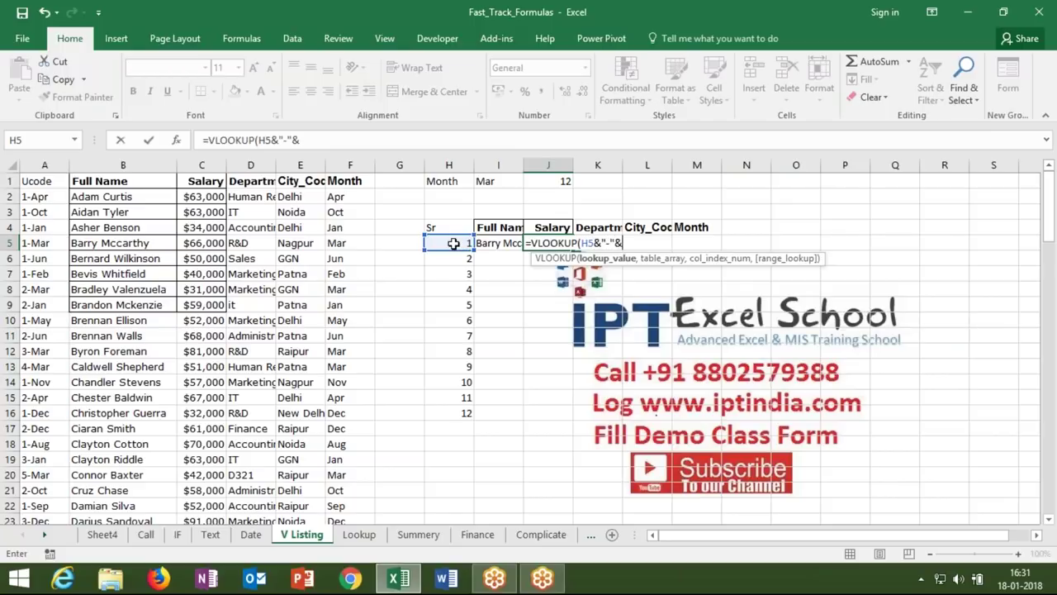
left_click(512, 182)
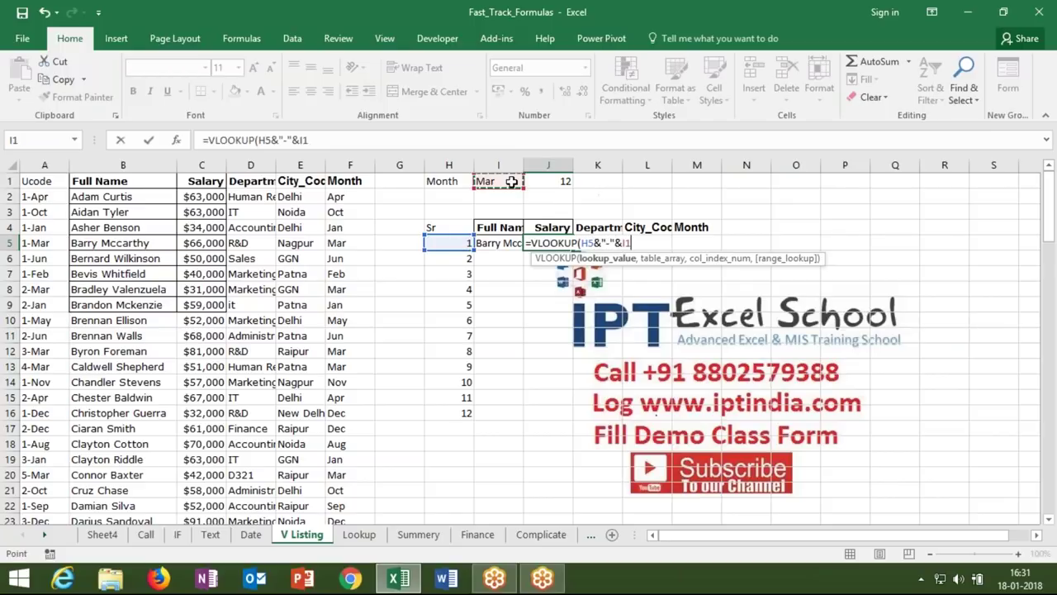
type(",")
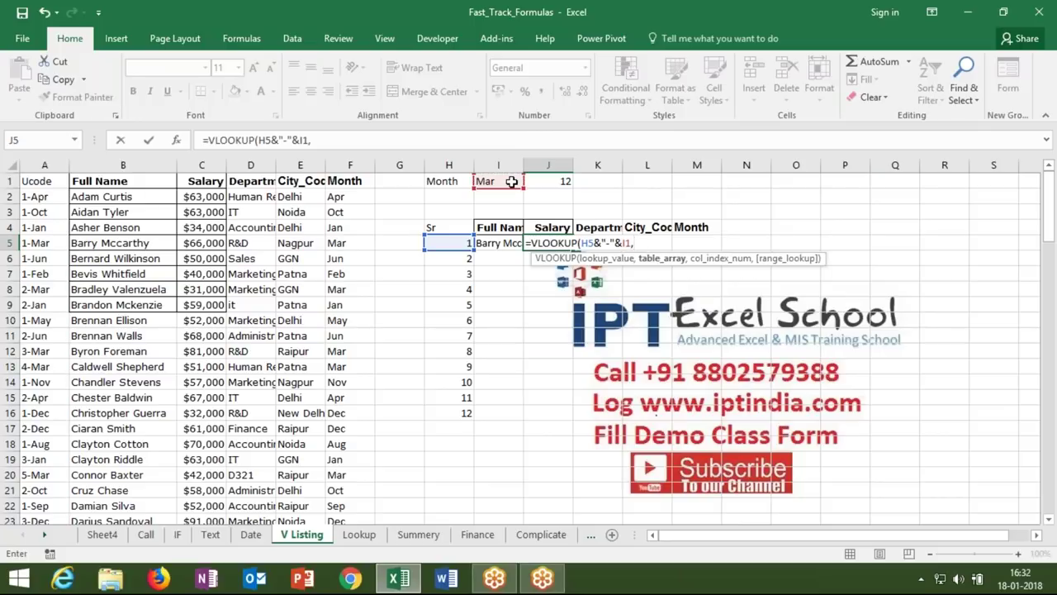
left_click_drag(44, 166, 330, 196)
type(",3")
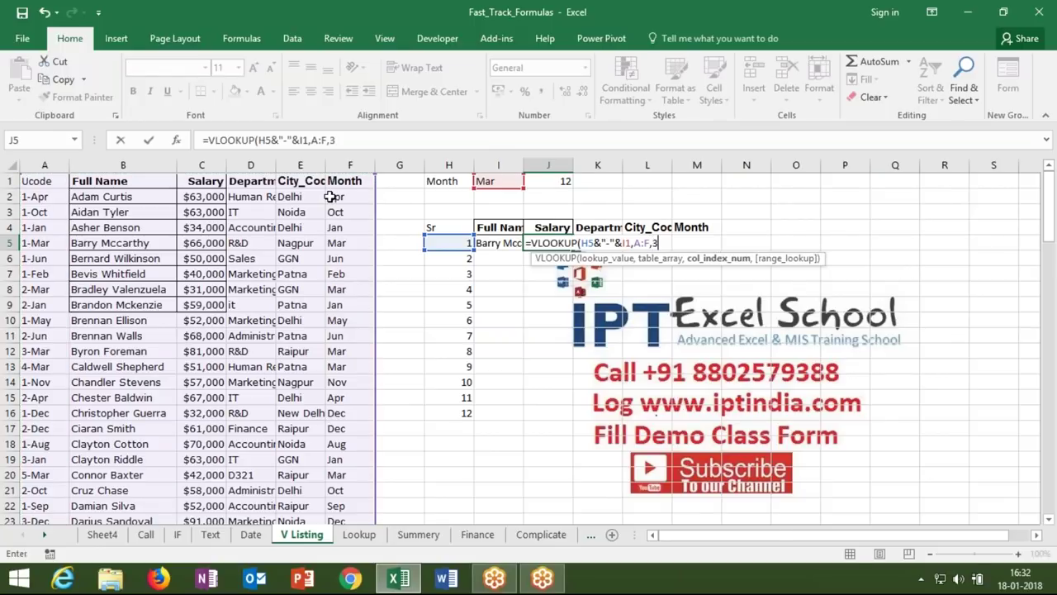
type(",0")
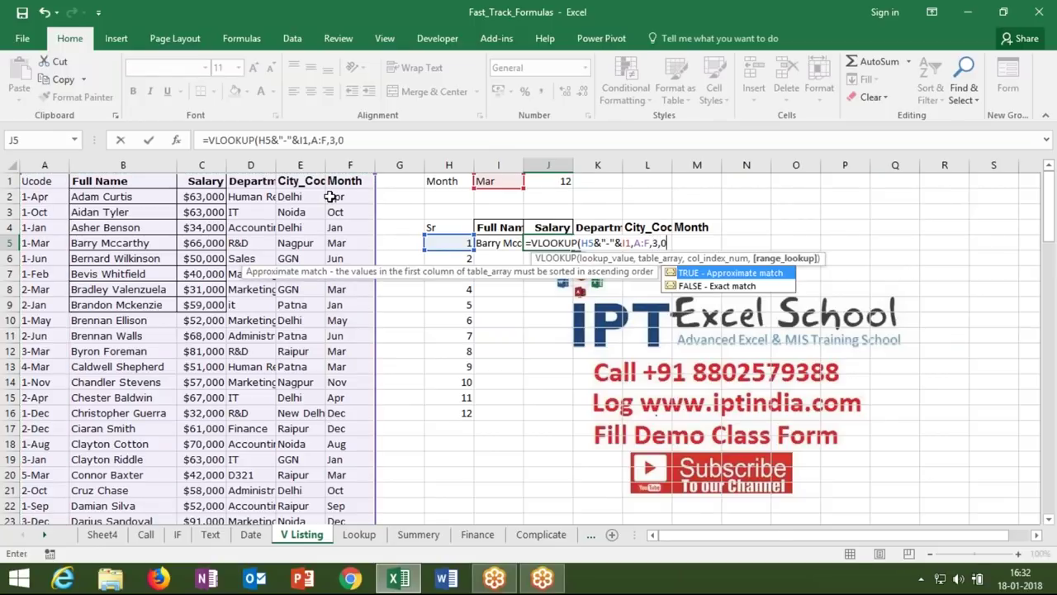
key("Return")
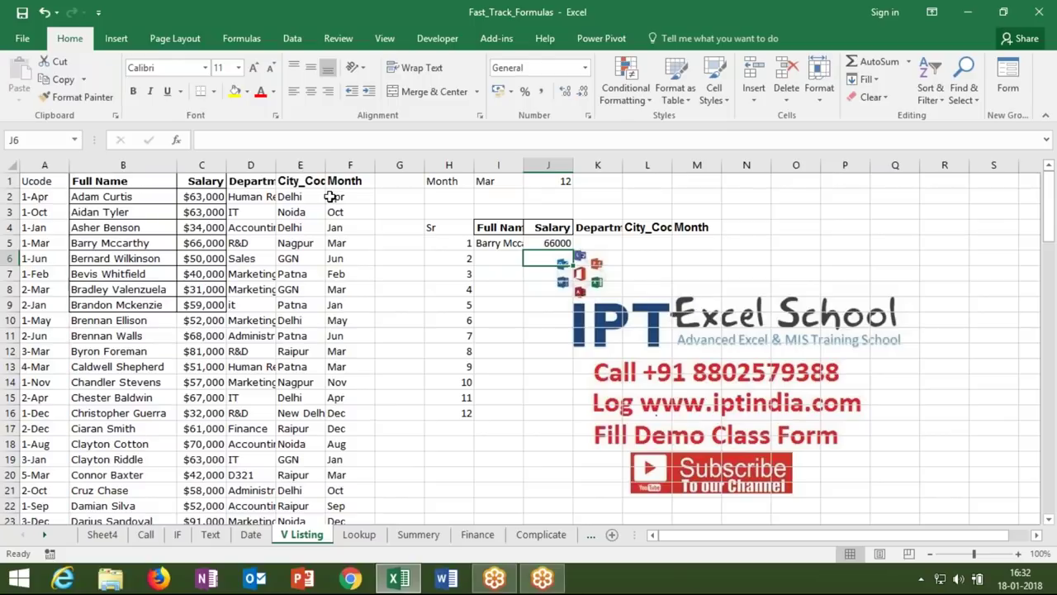
key("Up")
key("Right")
Enter =VLOOKUP(H5&"-"&I1,A:F,4,0) in K5, returning the department R&D
type("=v")
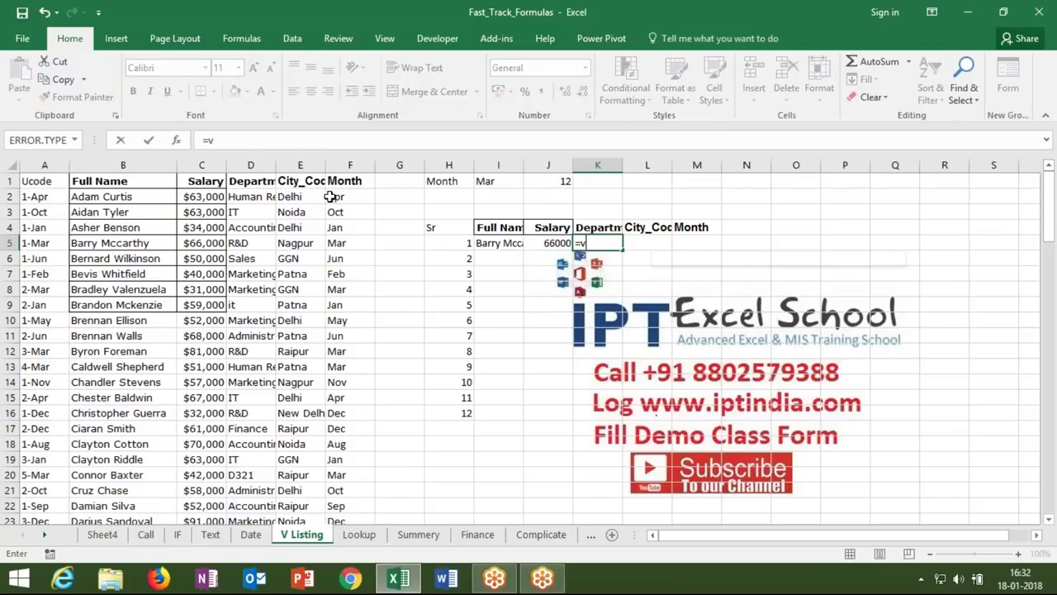
type("l")
key("Tab")
left_click(437, 240)
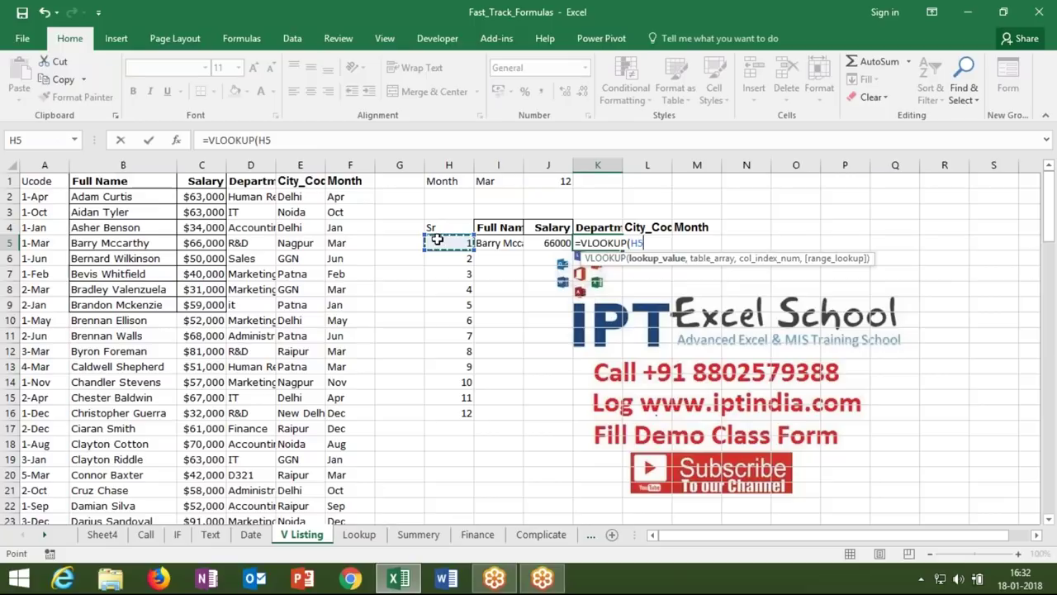
type("&")
type("\"-\"&")
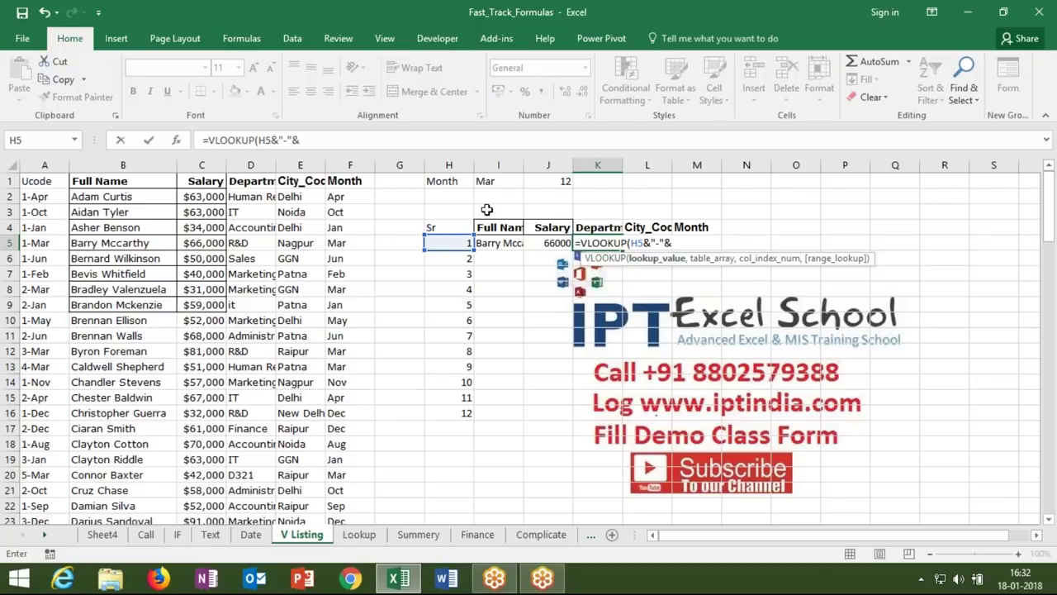
left_click(492, 184)
type(",")
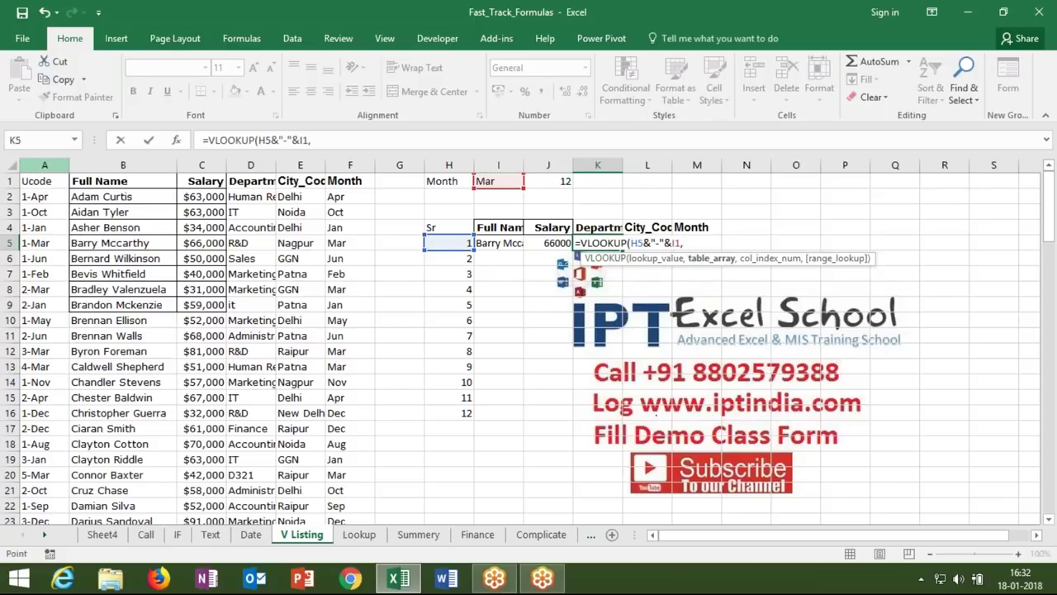
left_click_drag(41, 165, 354, 195)
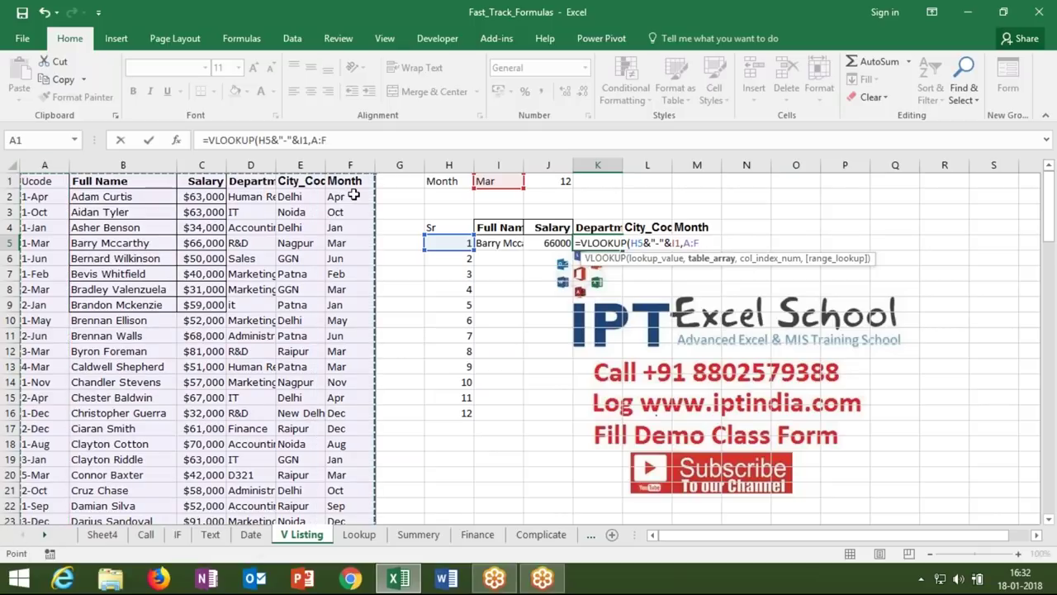
type(",4,0")
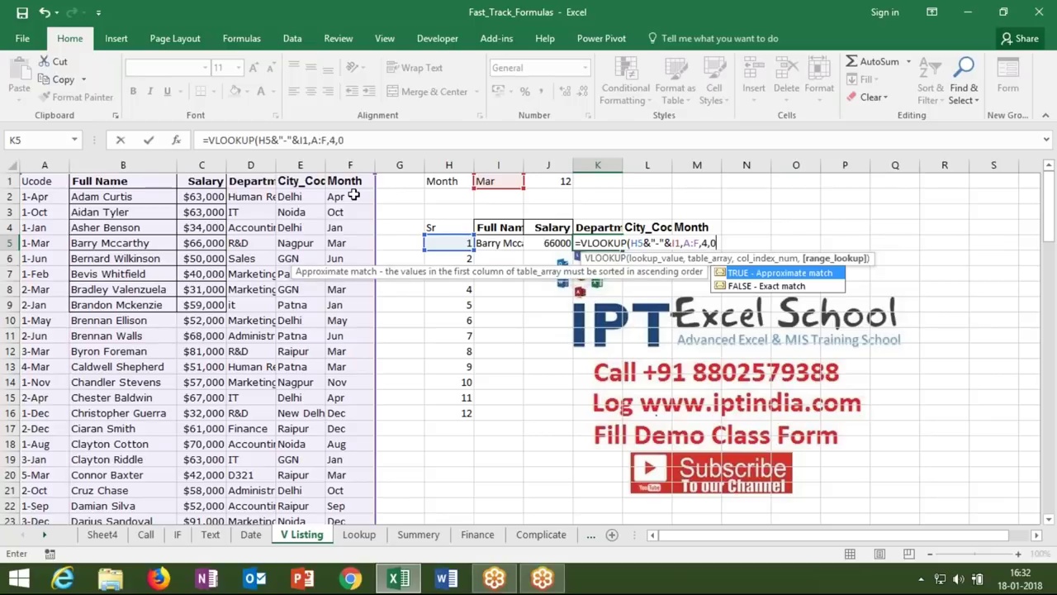
key("Return")
key("Up")
Enter =VLOOKUP(H5&"-"&I1,A:F,5,0) in L5, returning the city Nagpur
key("Right")
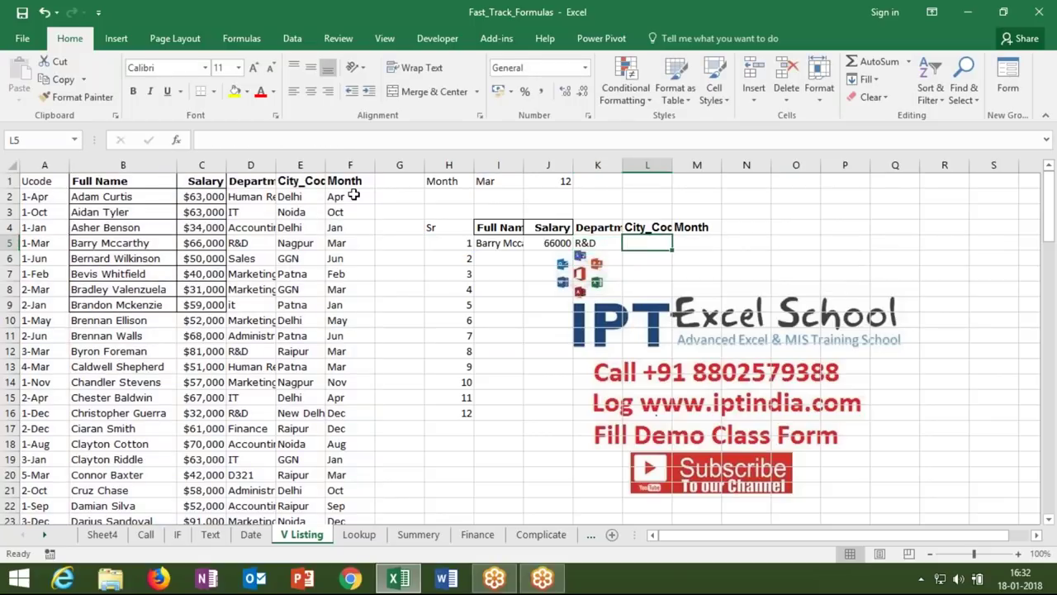
type("=vl")
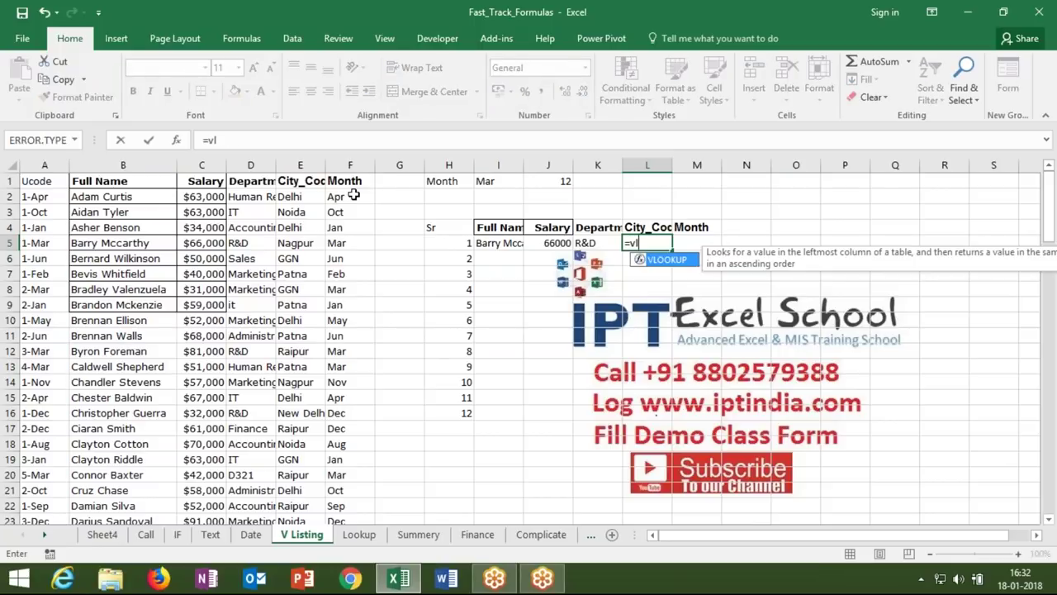
key("Tab")
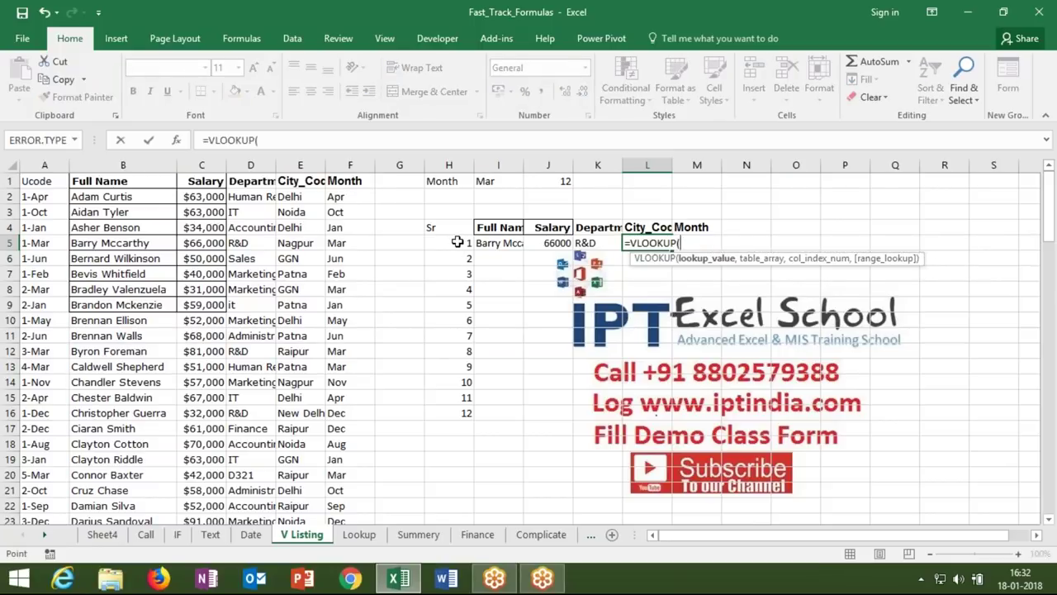
left_click(457, 241)
type("&\"-\"&")
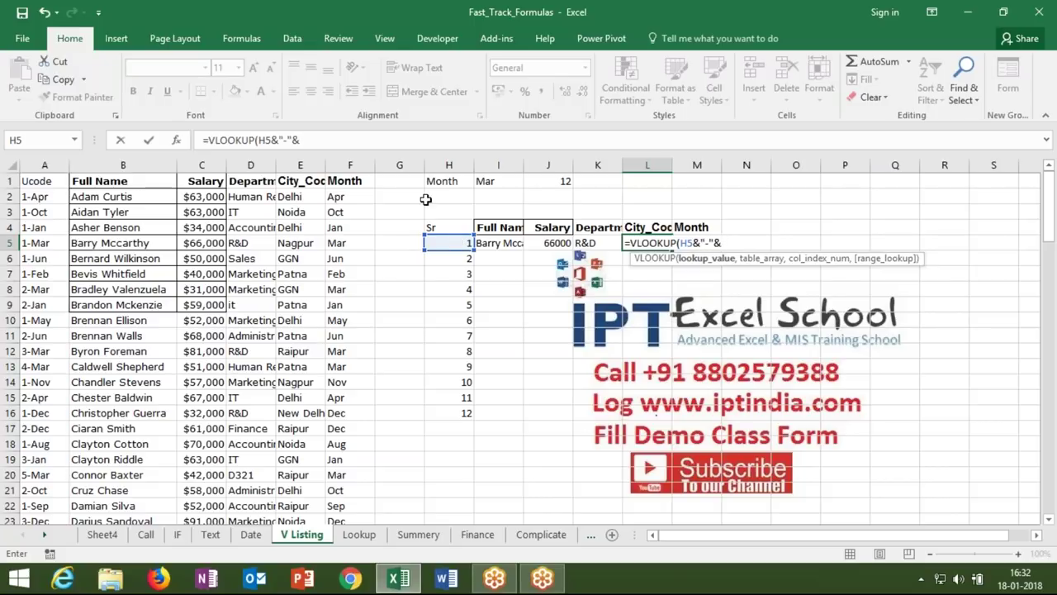
type(",")
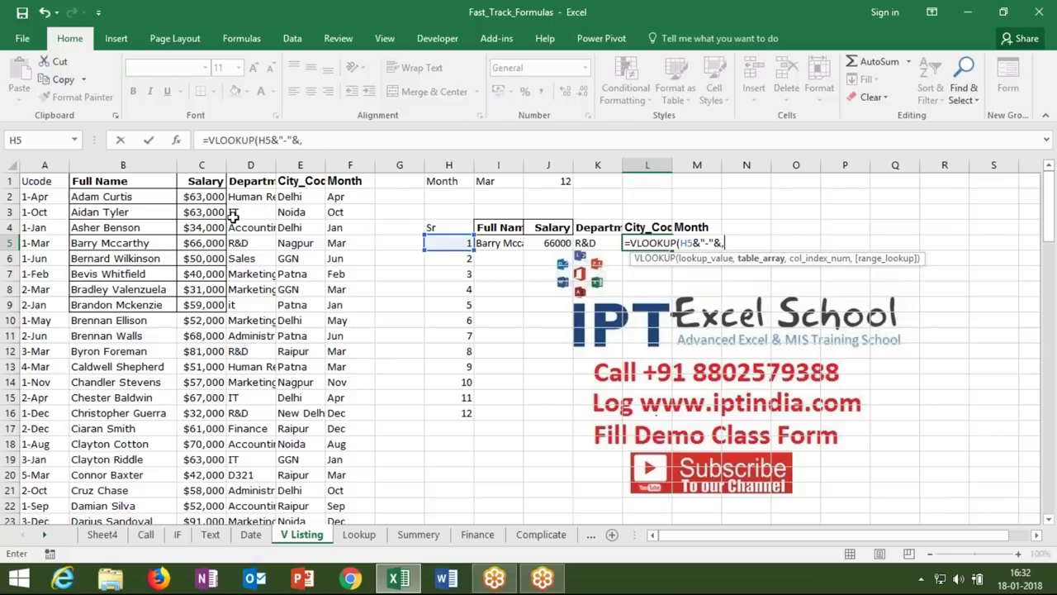
left_click_drag(45, 165, 328, 186)
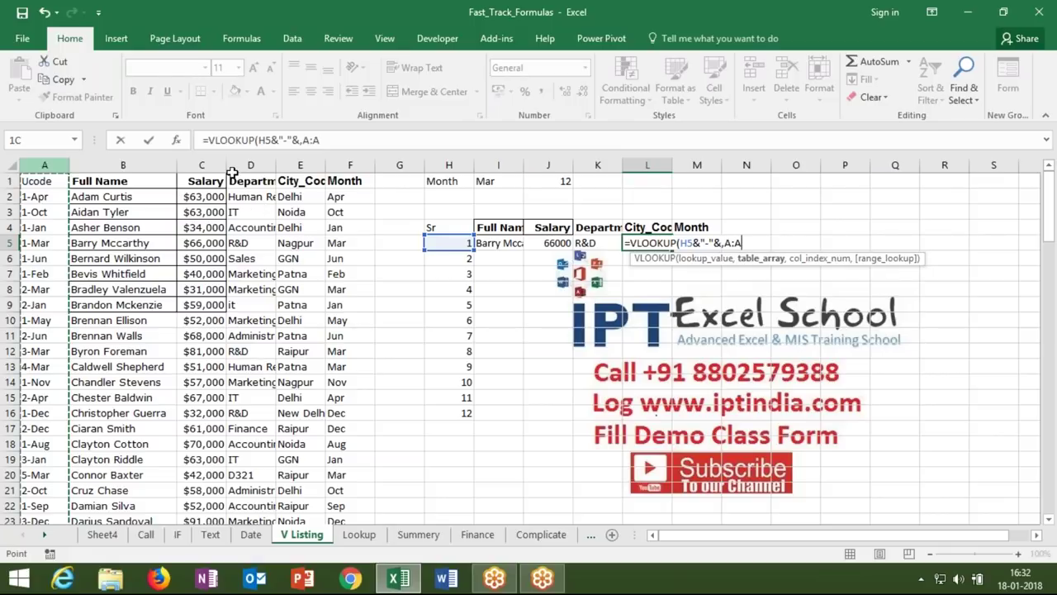
type(",")
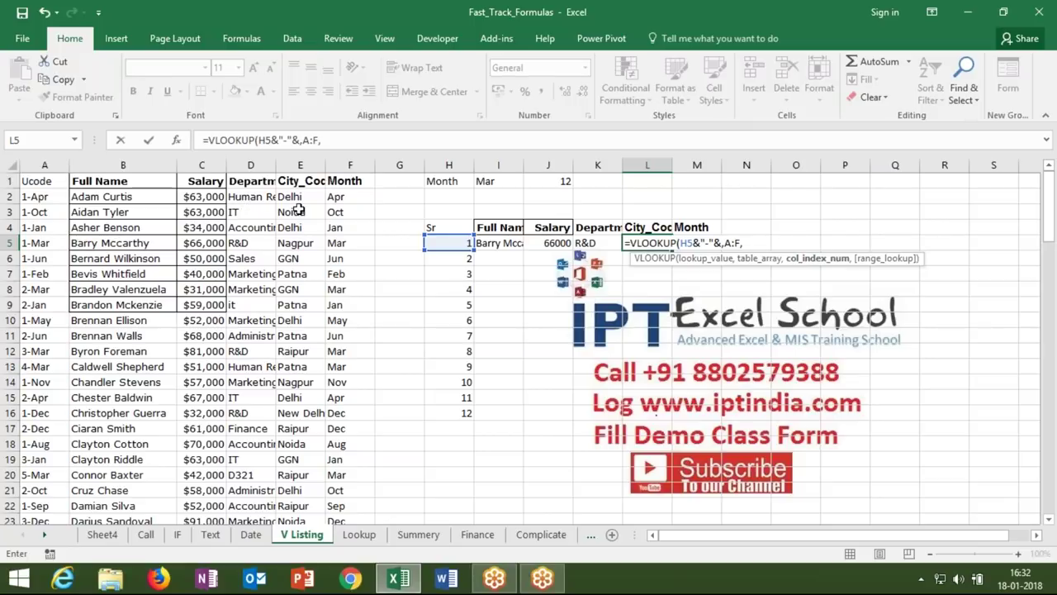
type("5,")
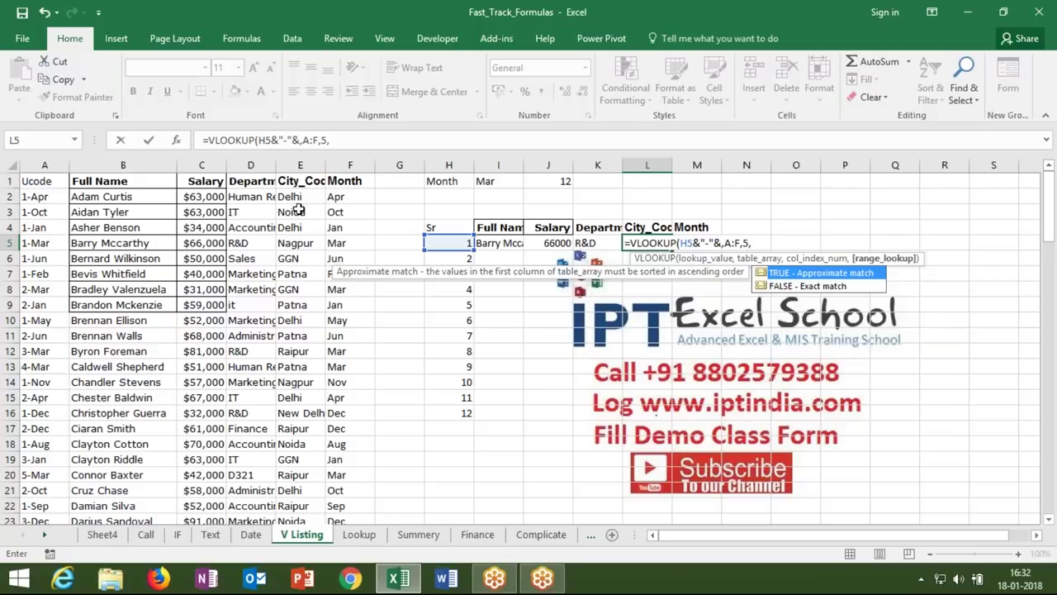
type("0")
key("Return")
key("Return")
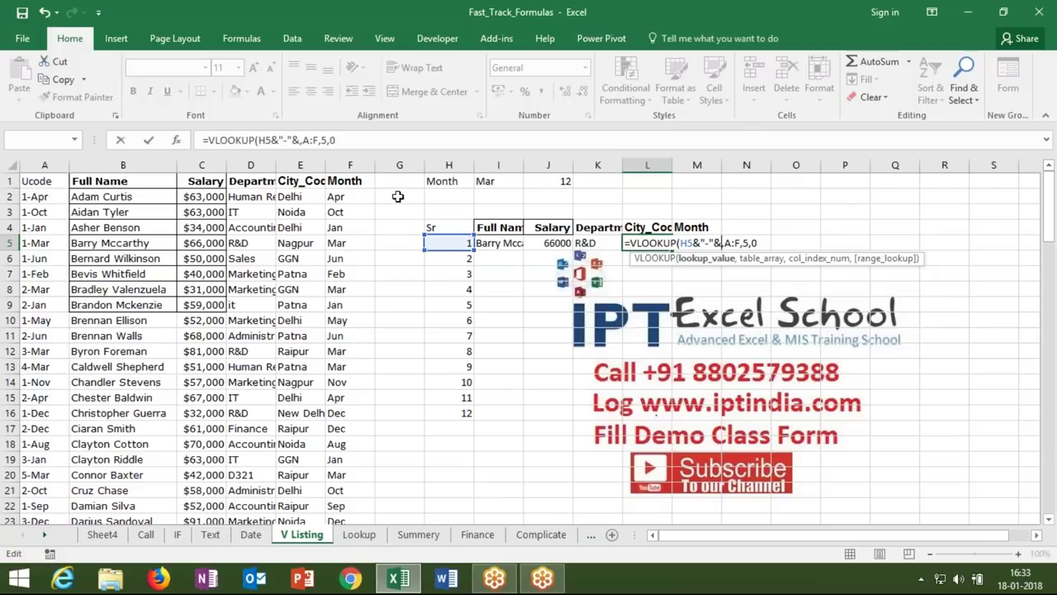
left_click(491, 184)
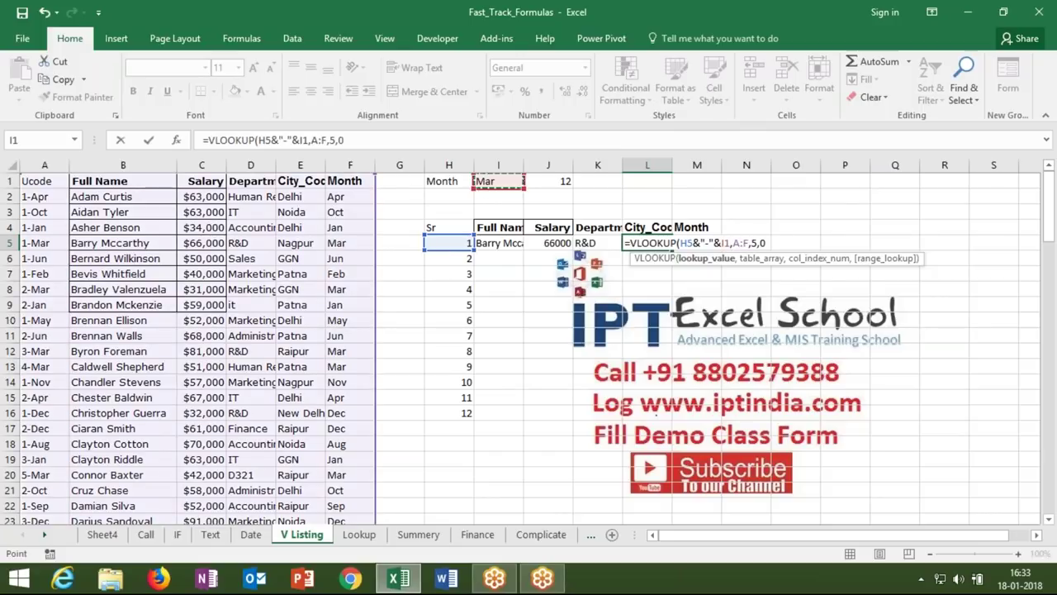
key("Return")
left_click(647, 243)
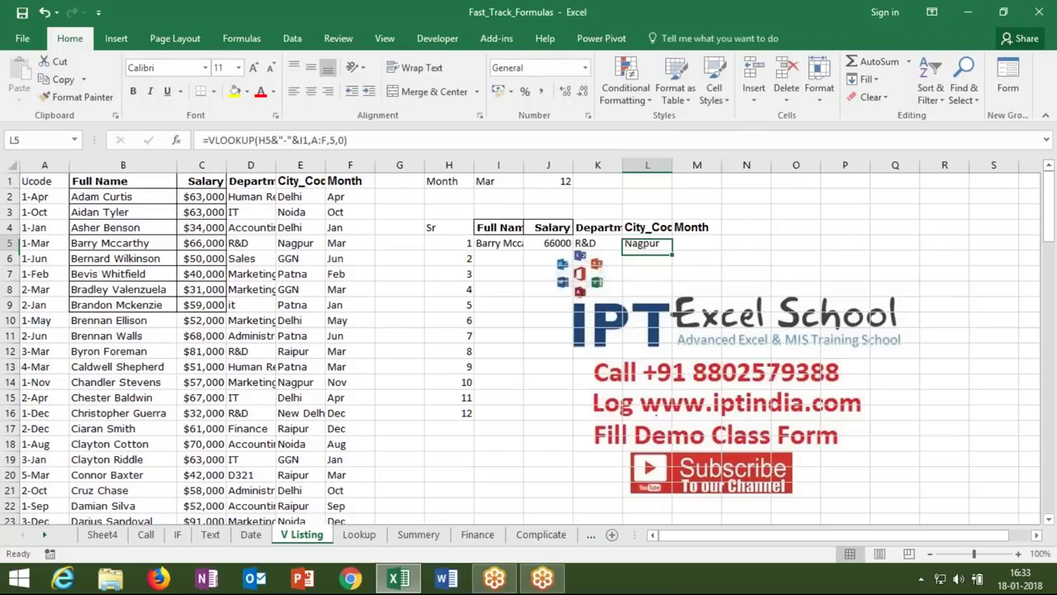
left_click(697, 242)
Enter =VLOOKUP(H5&"-"&I1,A:F,7,0) in M5 as the month lookup for Sr 1
type("=")
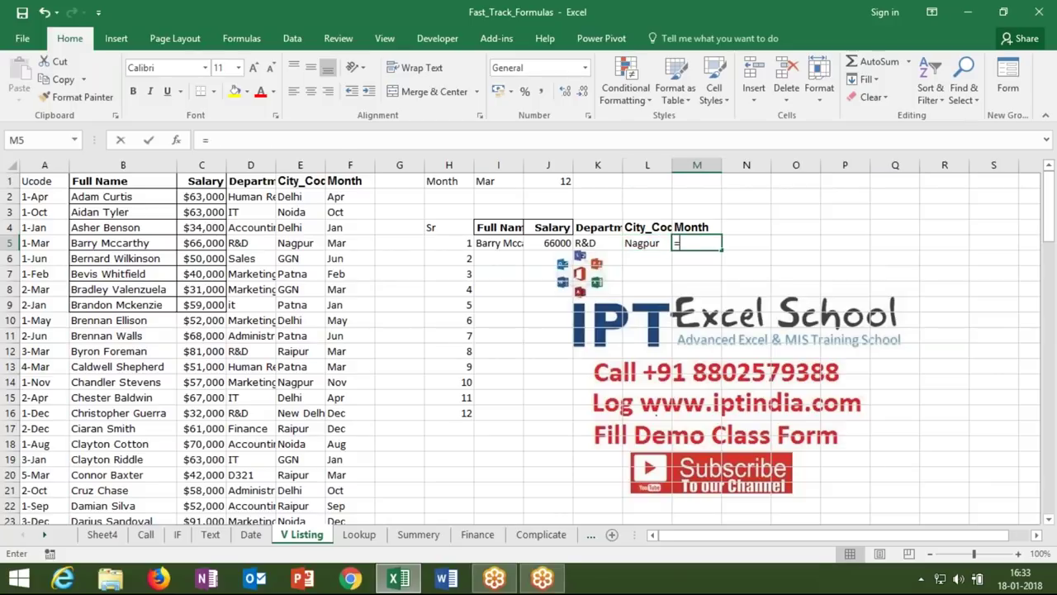
type("vl")
key("Tab")
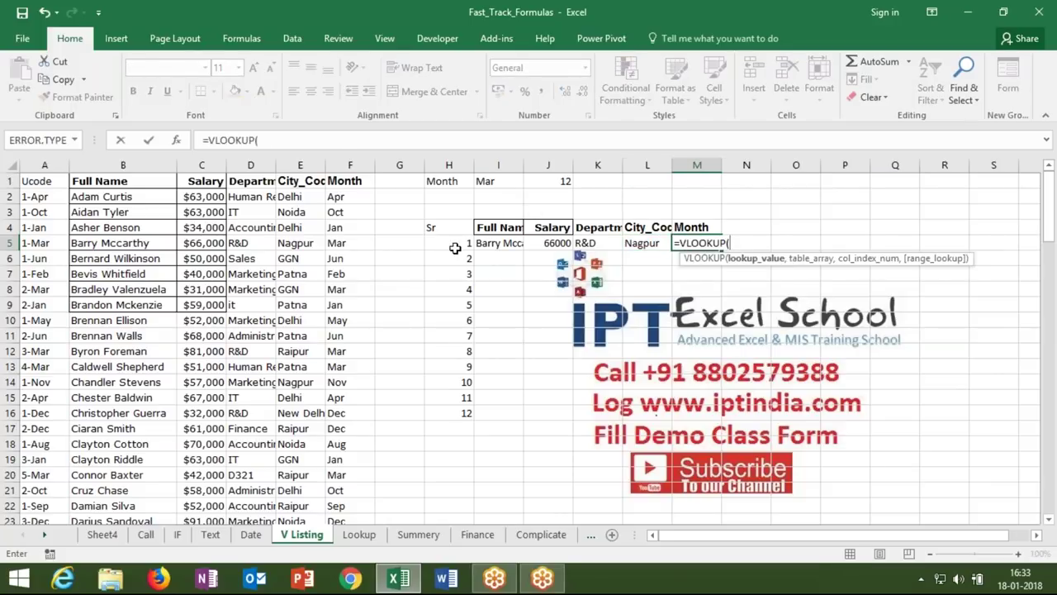
left_click(455, 248)
type("&\"-\"")
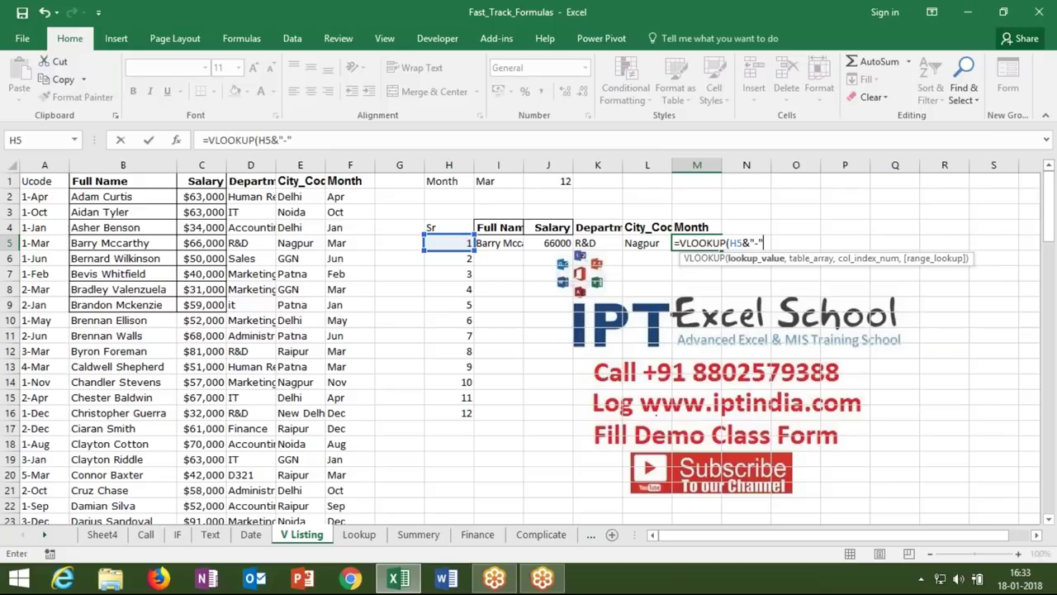
type("&")
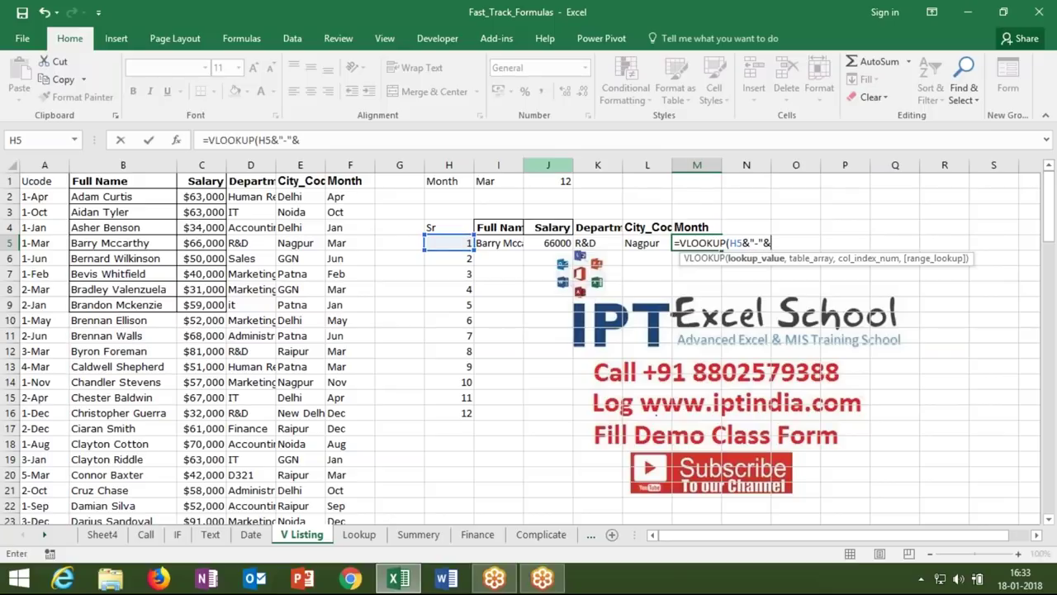
left_click(506, 182)
type(",A:F")
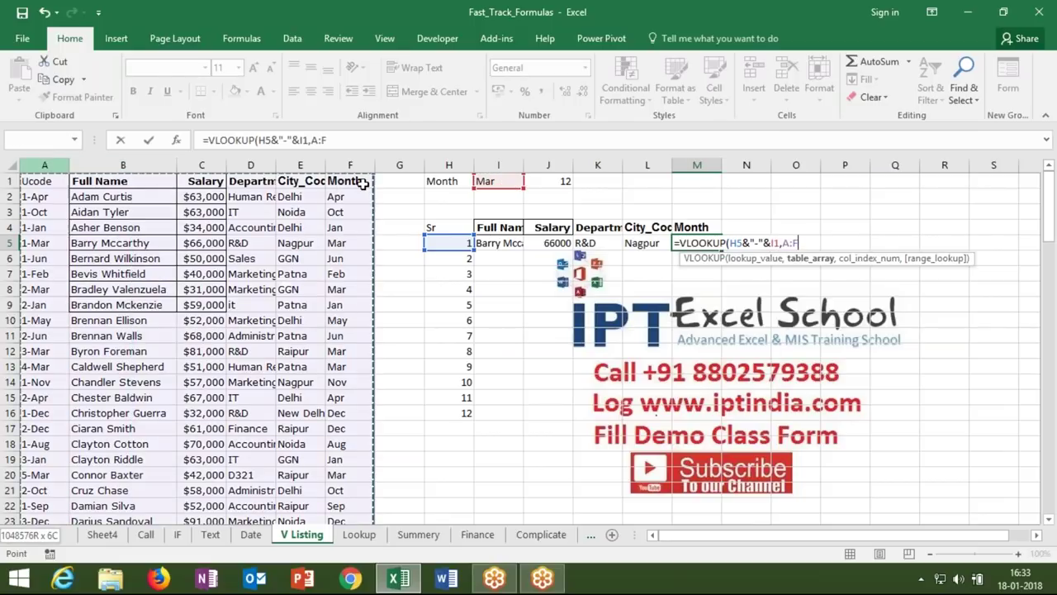
left_click_drag(66, 168, 356, 167)
type(",")
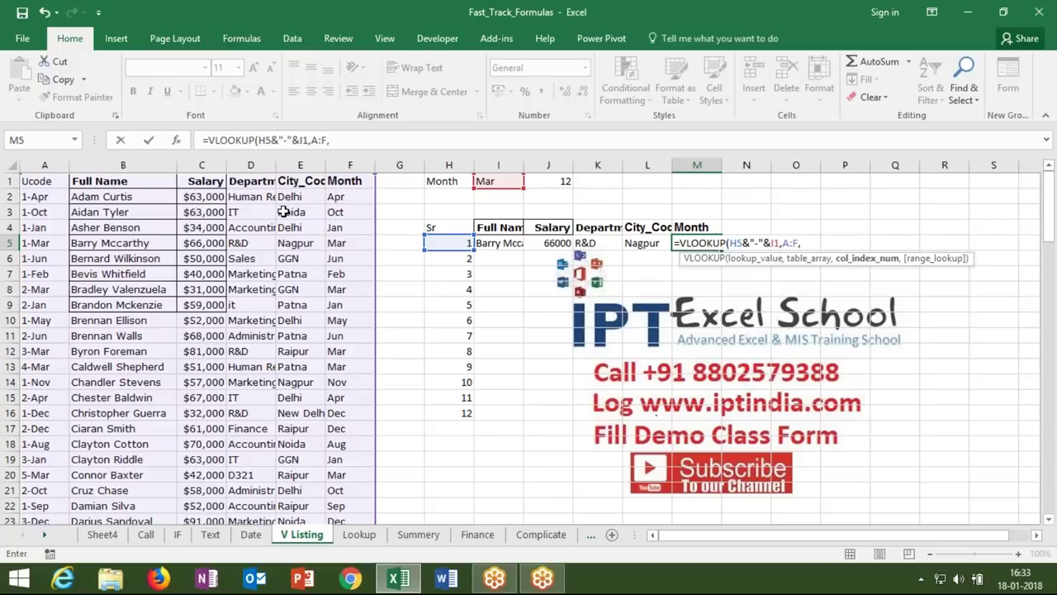
type("7,0")
key("Return")
Change M5's column index from 7 to 6 so the #REF! becomes Mar
key("Up")
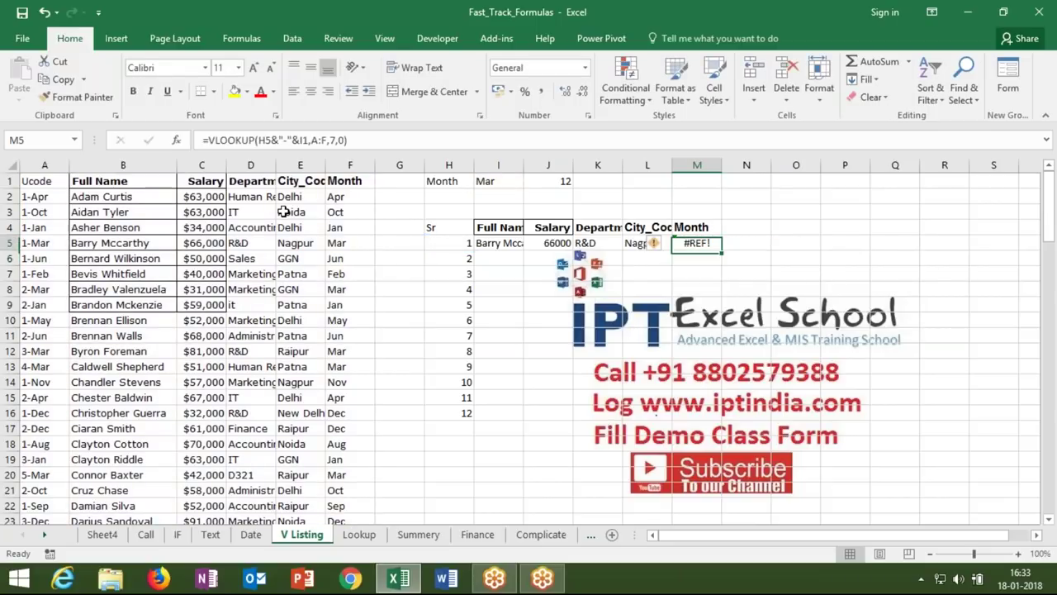
left_click(337, 140)
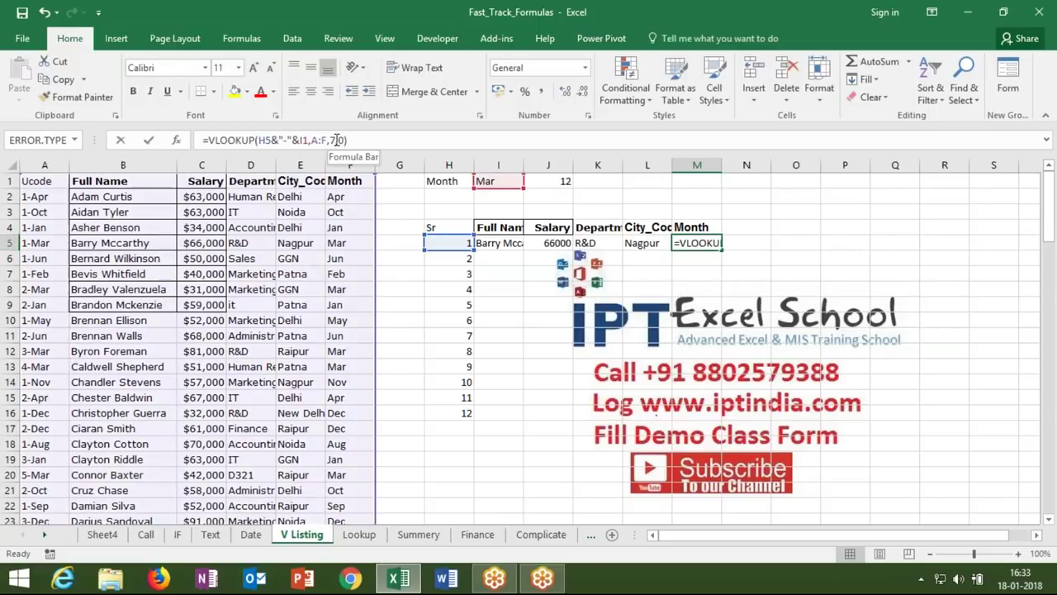
key("BackSpace")
type("6")
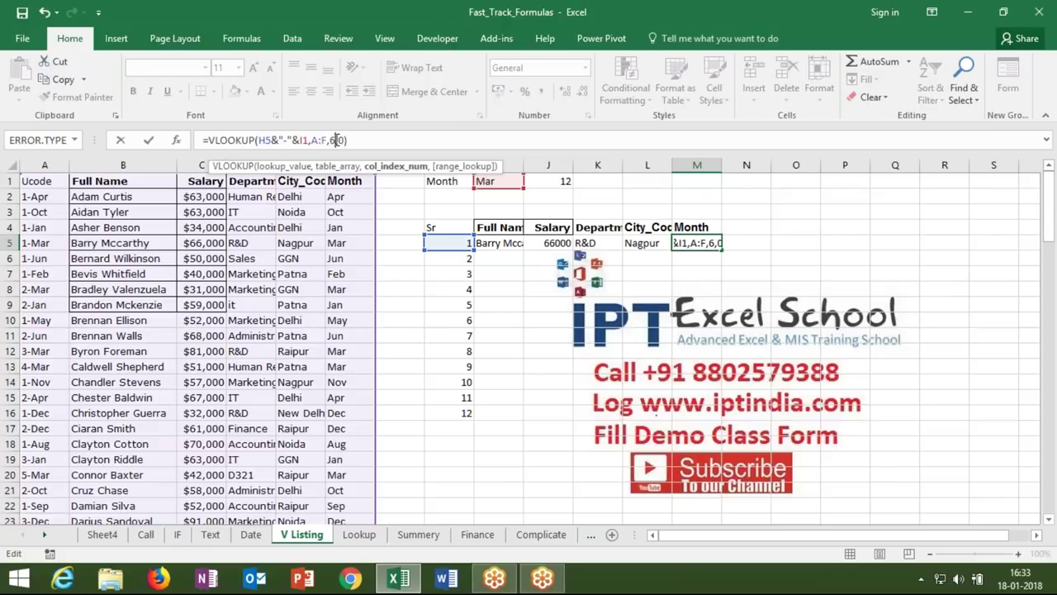
key("Return")
key("Up")
key("Left")
key("Left")
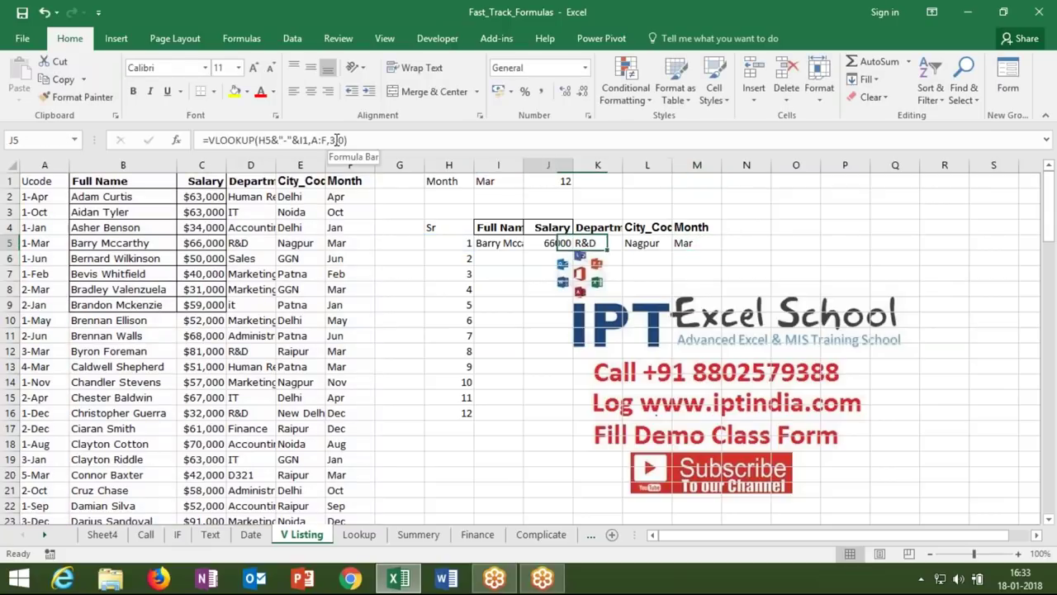
key("Left")
key("Left")
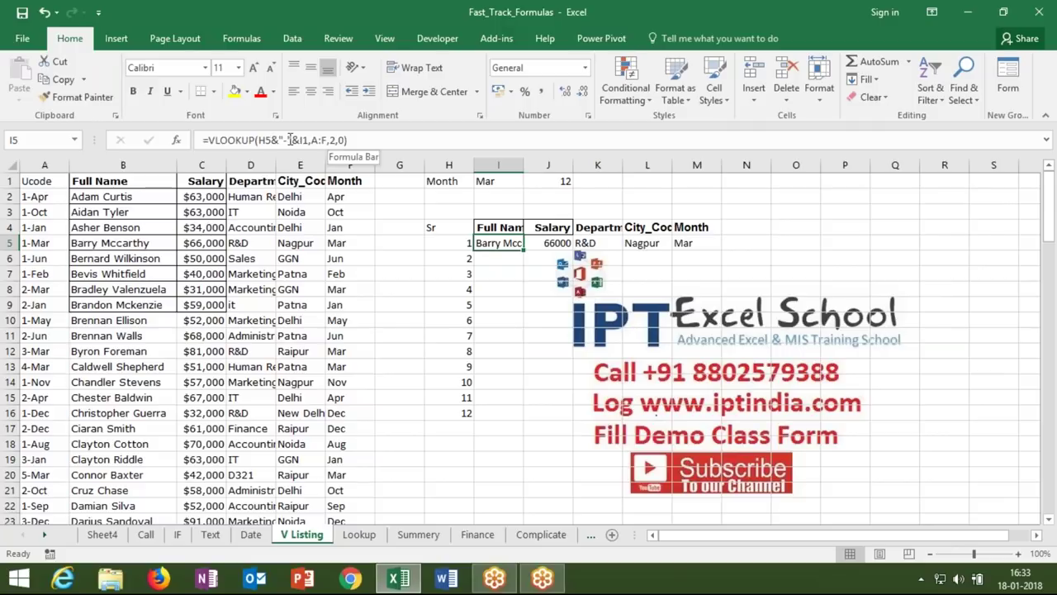
left_click(305, 139)
Make the month reference absolute ($I$1) in the I5, J5 and K5 lookup formulas
left_click(304, 140)
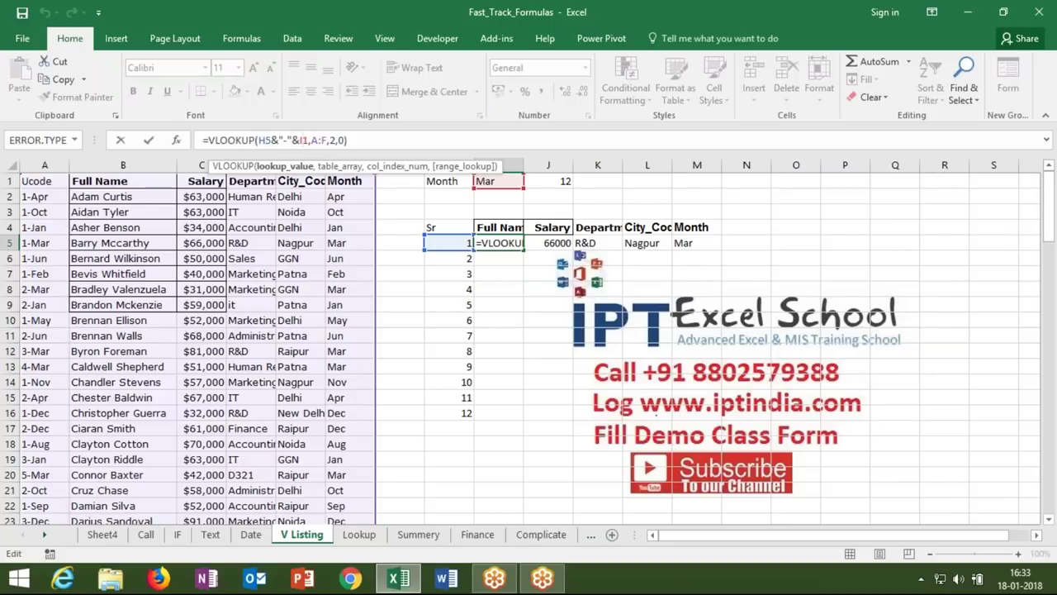
key("F4")
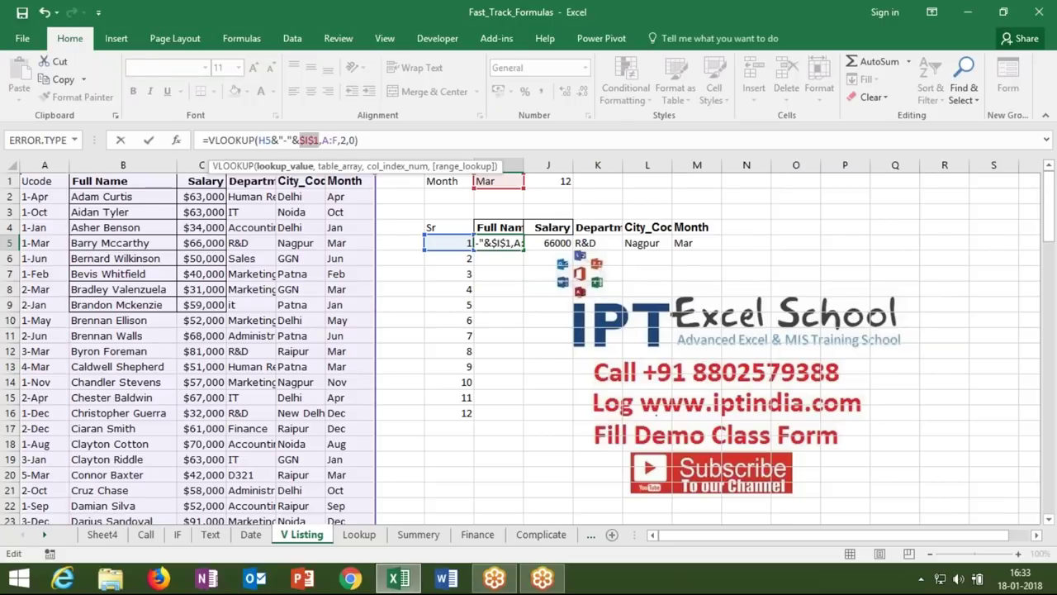
key("Return")
key("Up")
key("Right")
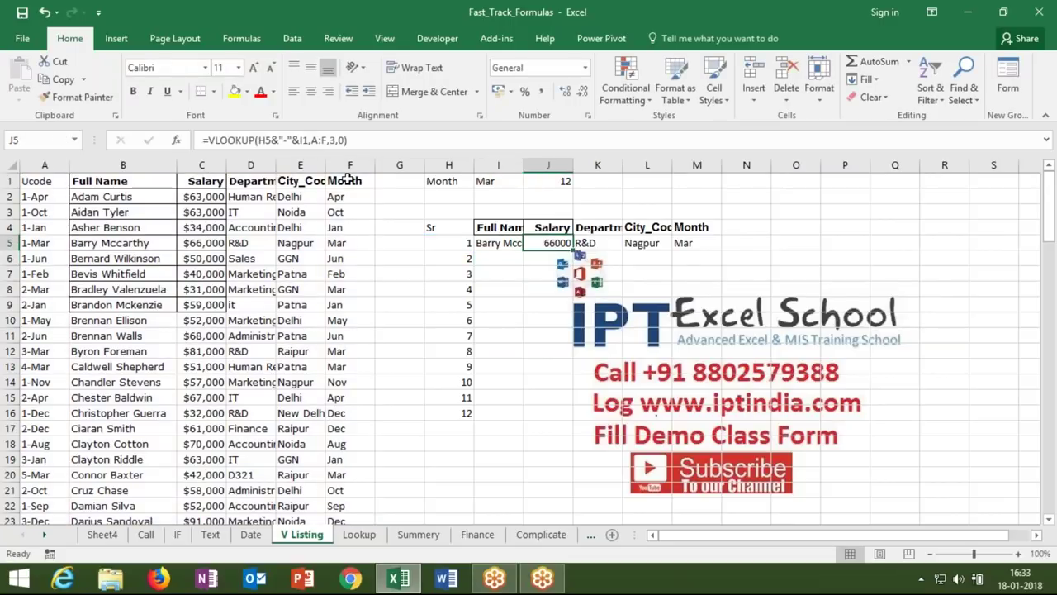
left_click(303, 141)
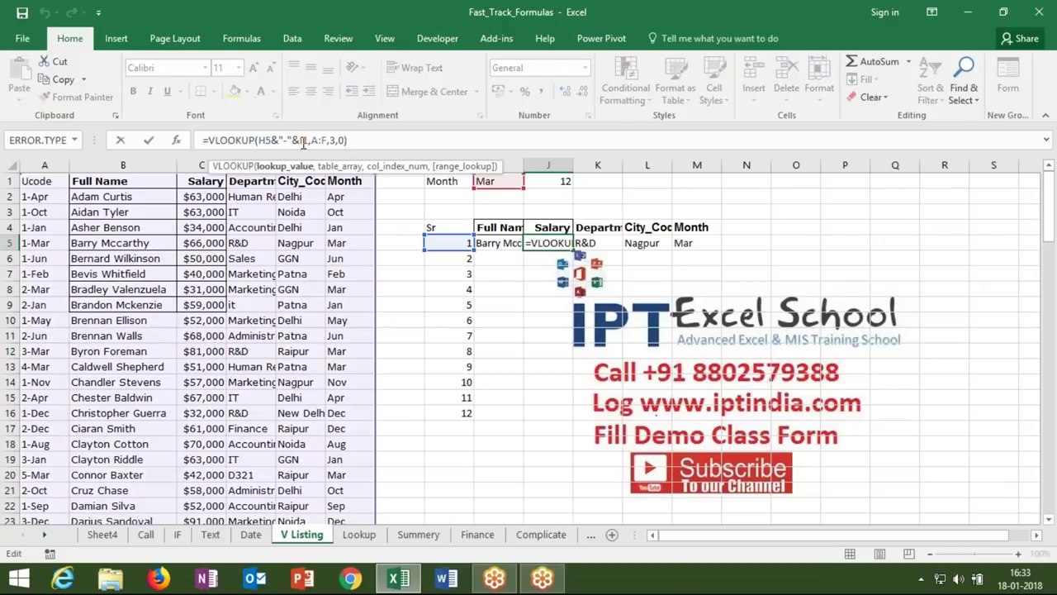
key("F4")
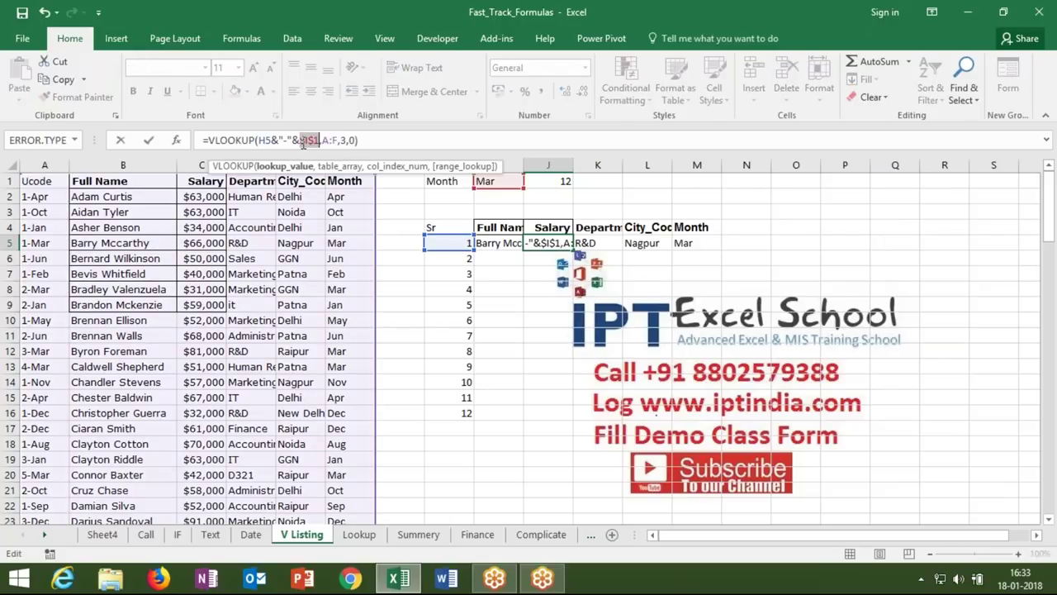
key("Return")
left_click(583, 243)
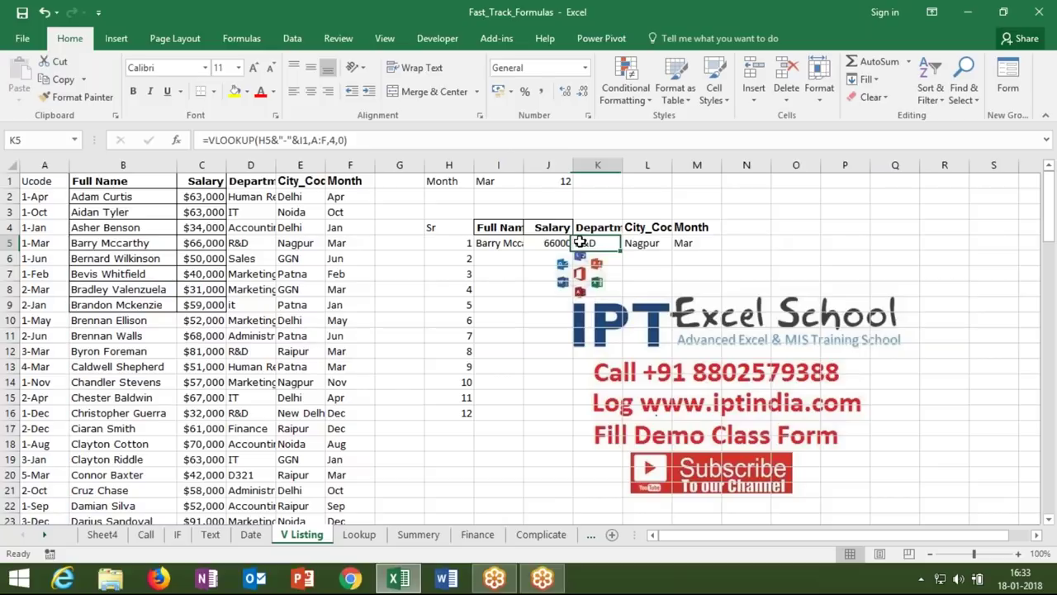
left_click(305, 142)
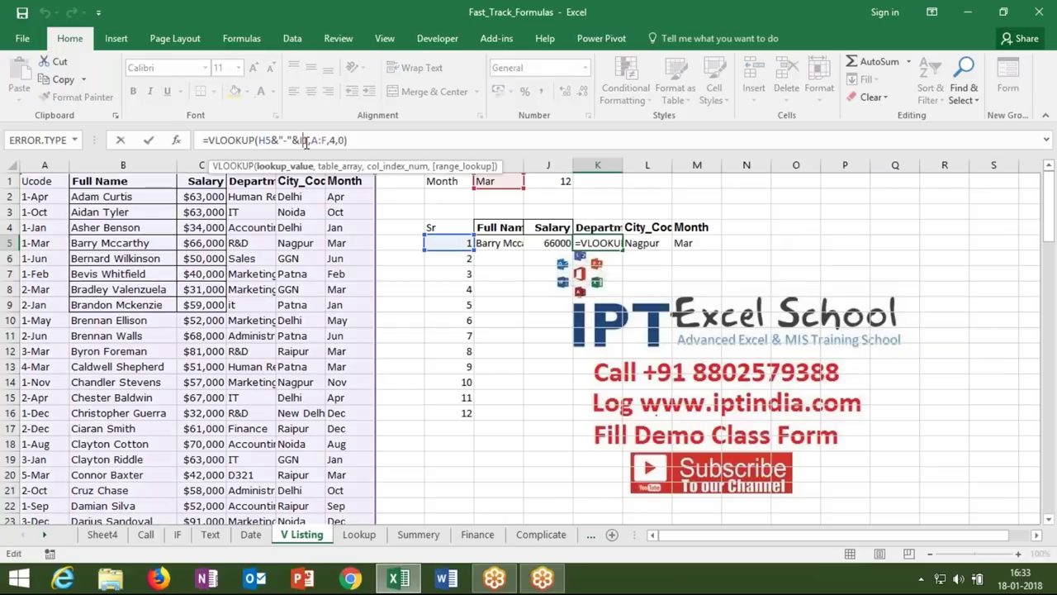
key("F4")
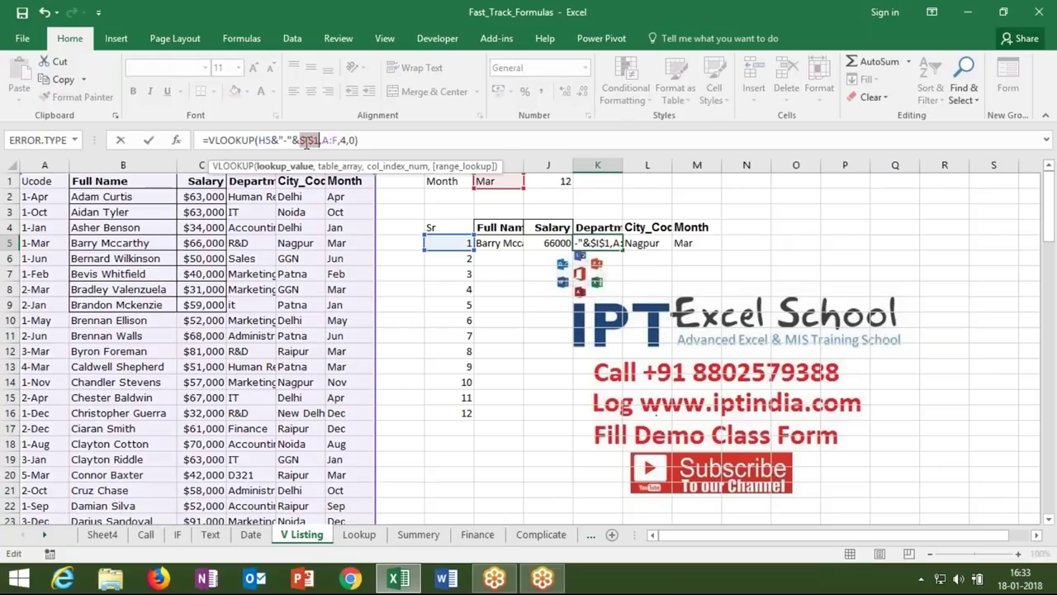
key("Return")
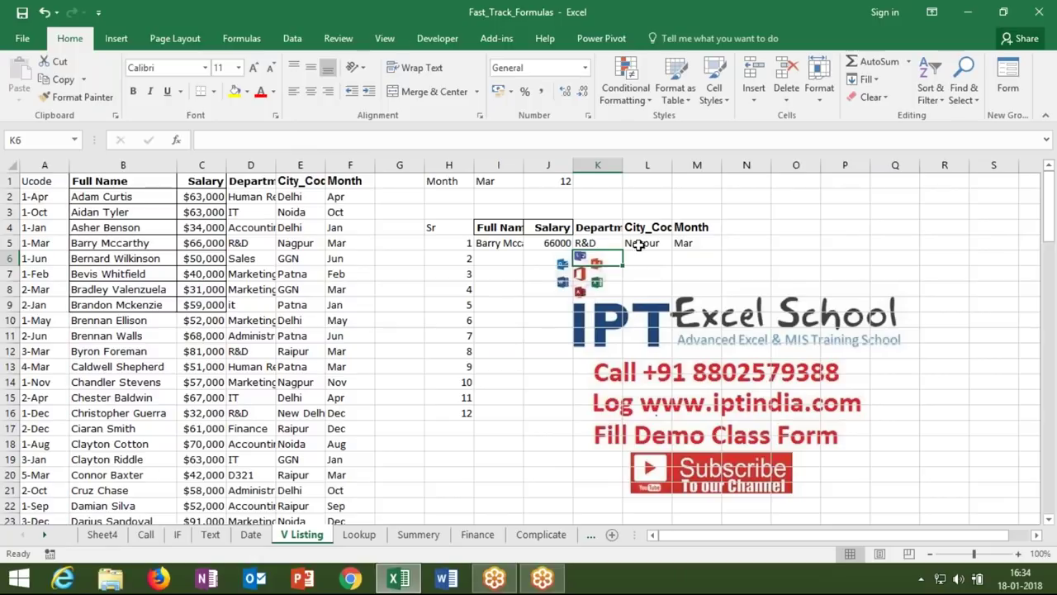
Make the month reference absolute ($I$1) in the L5 and M5 lookup formulas
left_click(637, 243)
left_click(307, 142)
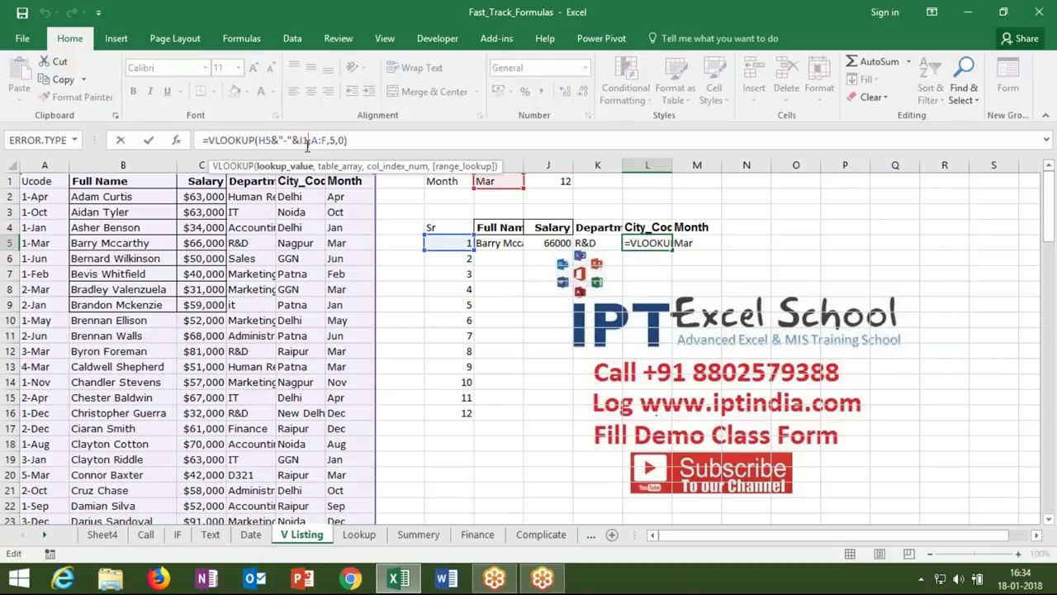
key("F4")
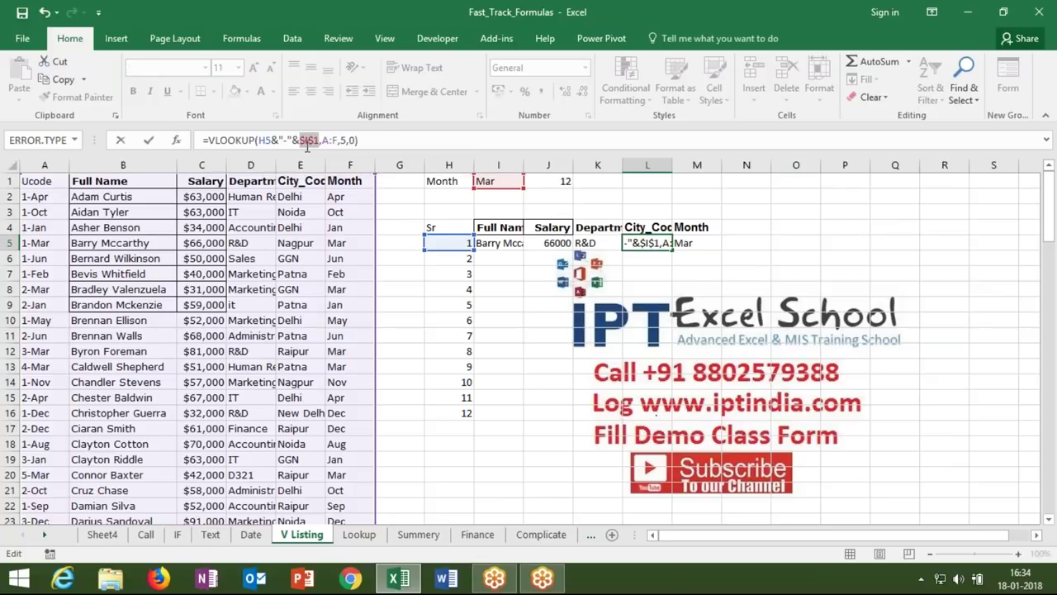
key("Return")
left_click(680, 242)
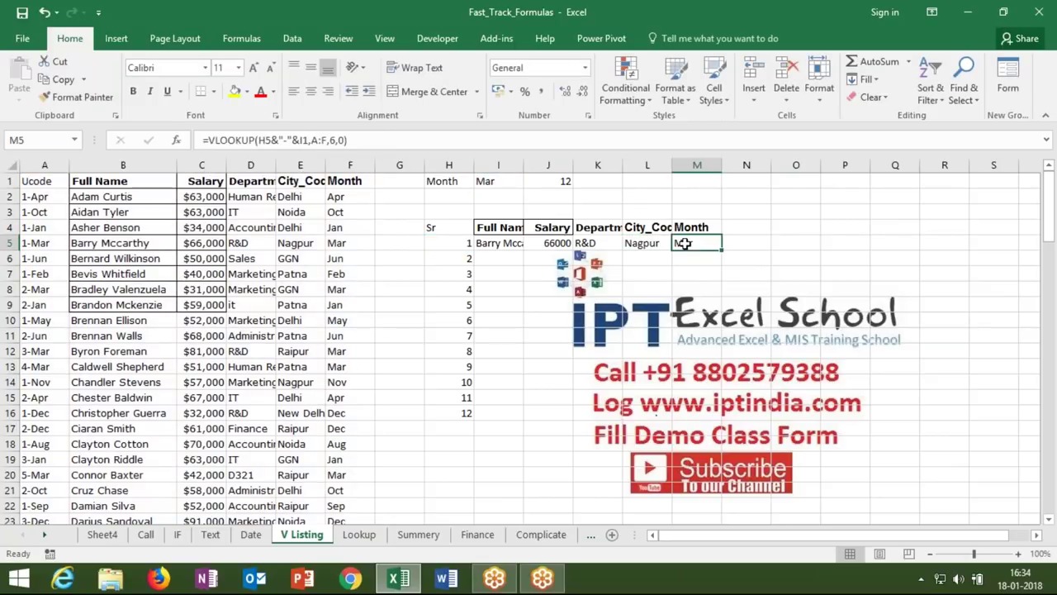
left_click(305, 142)
left_click(305, 142)
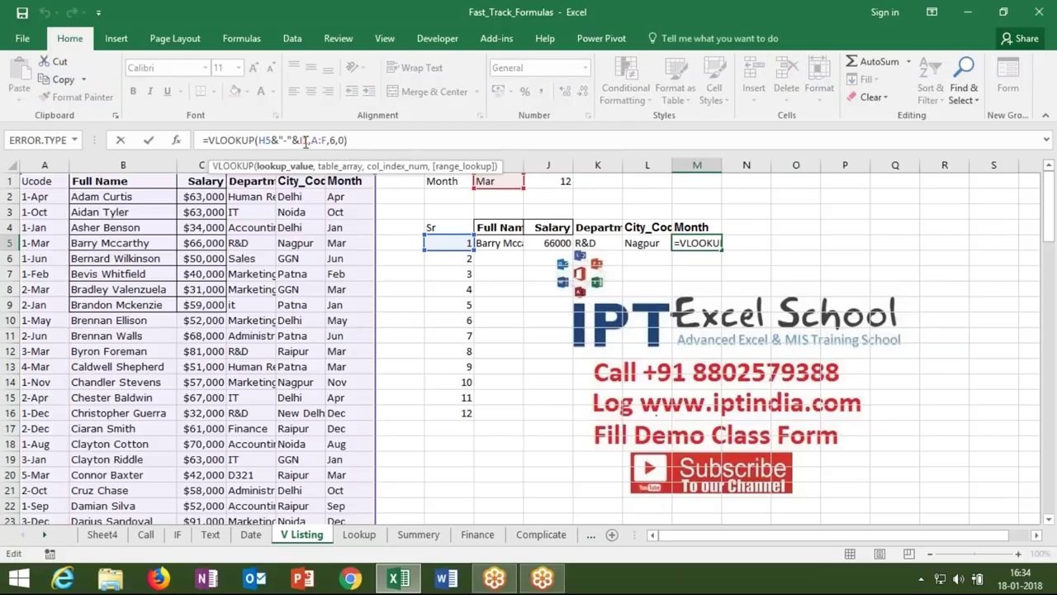
key("F4")
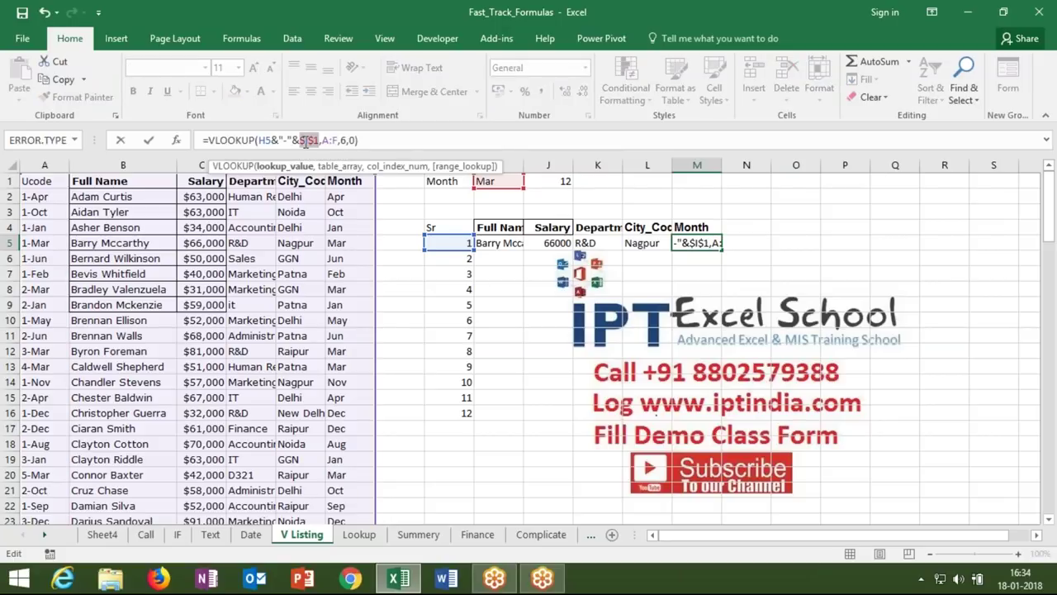
key("Return")
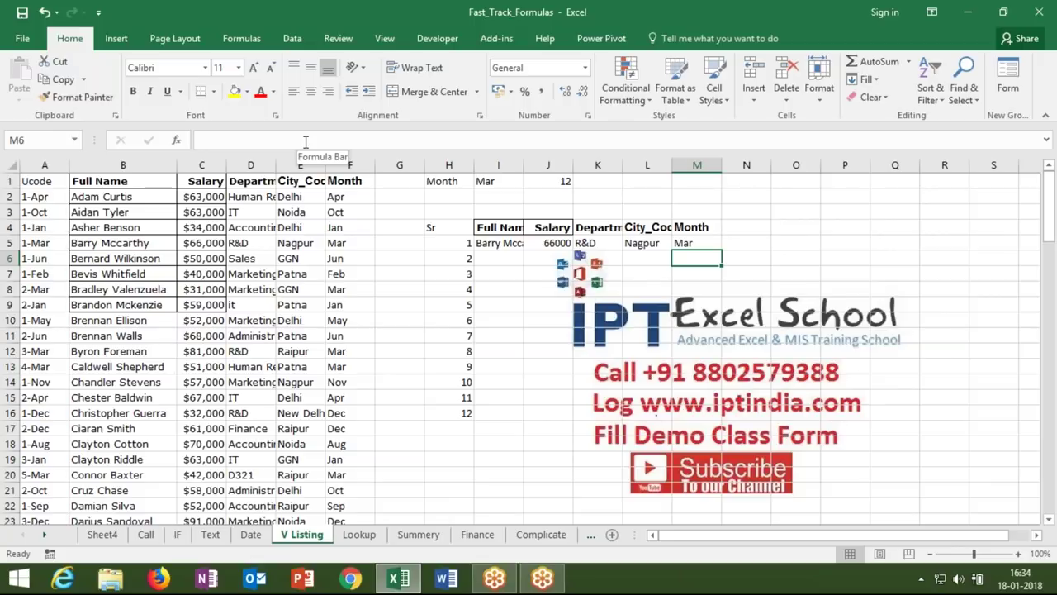
Fill the I5:M5 lookup formulas down to row 21, listing all twelve Mar employees
key("Up")
key("Left")
key("Left")
key("Left")
key("Left")
key("Right")
key("Left")
key("shift+Right")
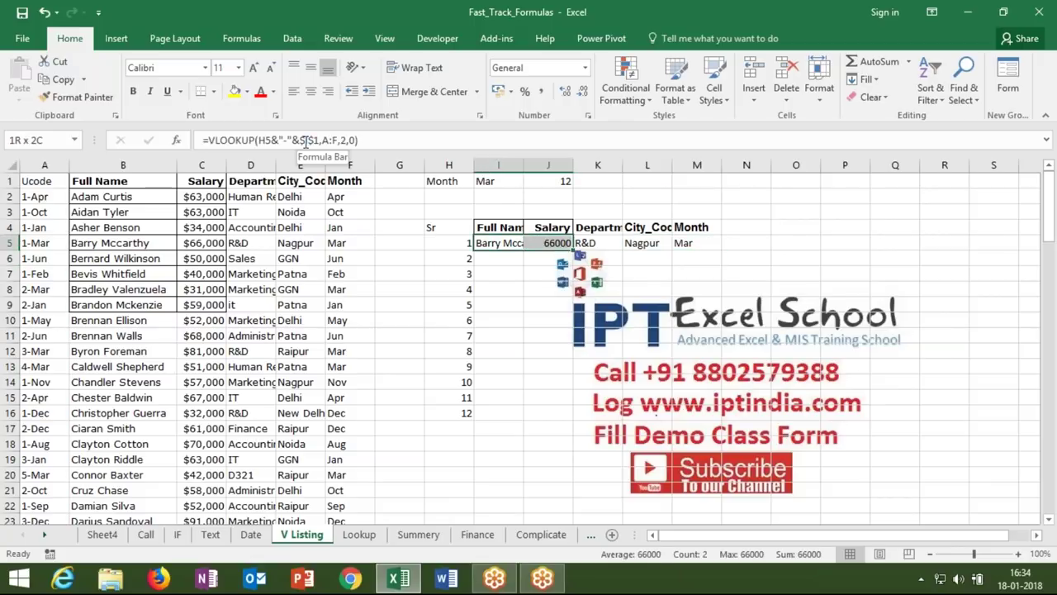
key("shift+Right")
key("shift+Right")
key("Left")
key("Right")
key("shift+Right")
key("shift+Right")
key("shift+Right")
key("shift+Right")
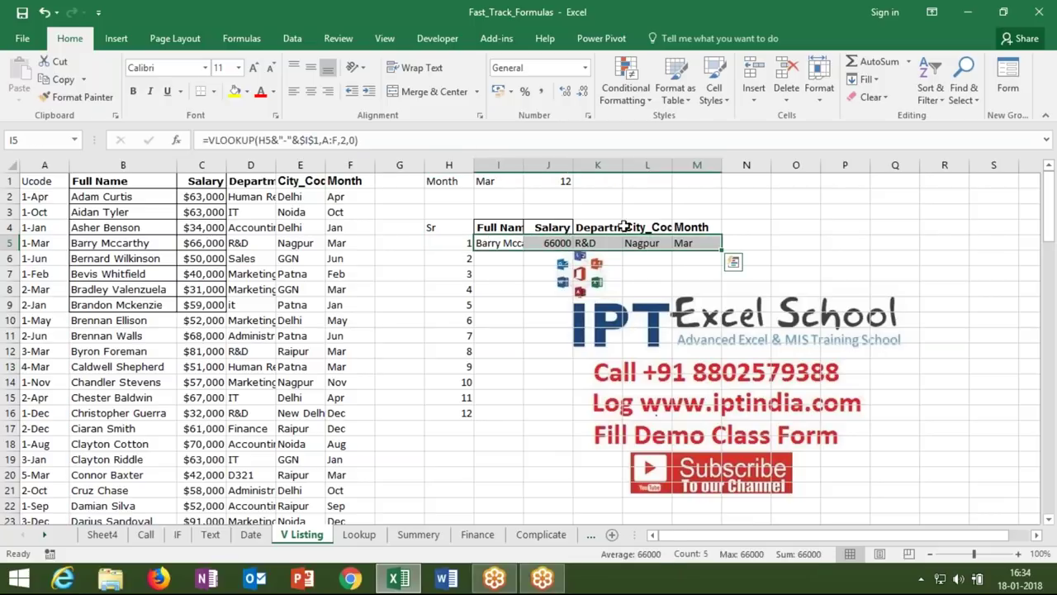
left_click_drag(720, 250, 710, 499)
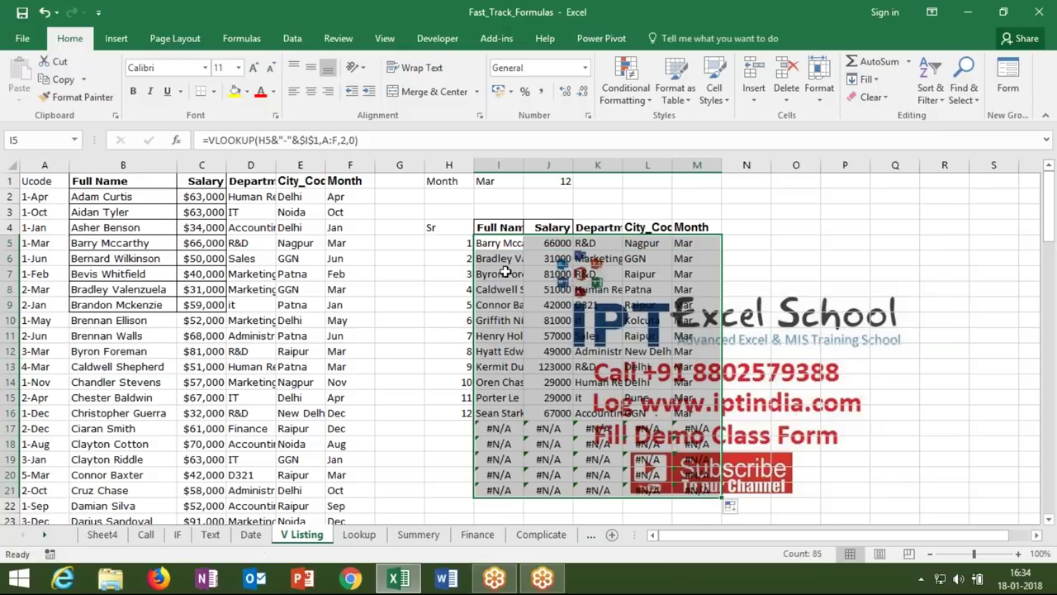
left_click(499, 243)
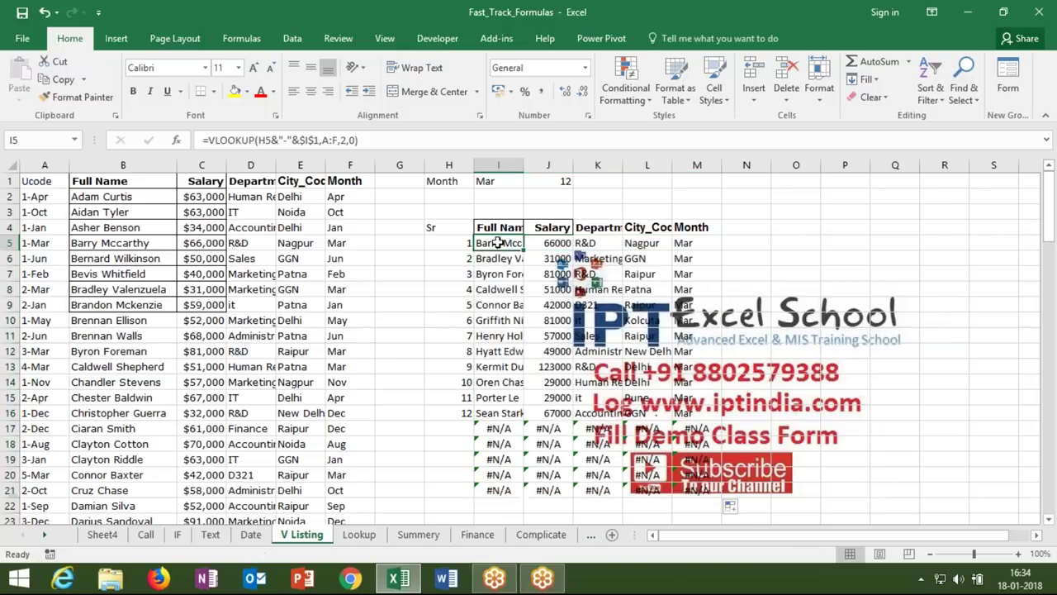
Wrap I5's name lookup in IFERROR with a blank "" fallback
left_click(209, 140)
type("IF")
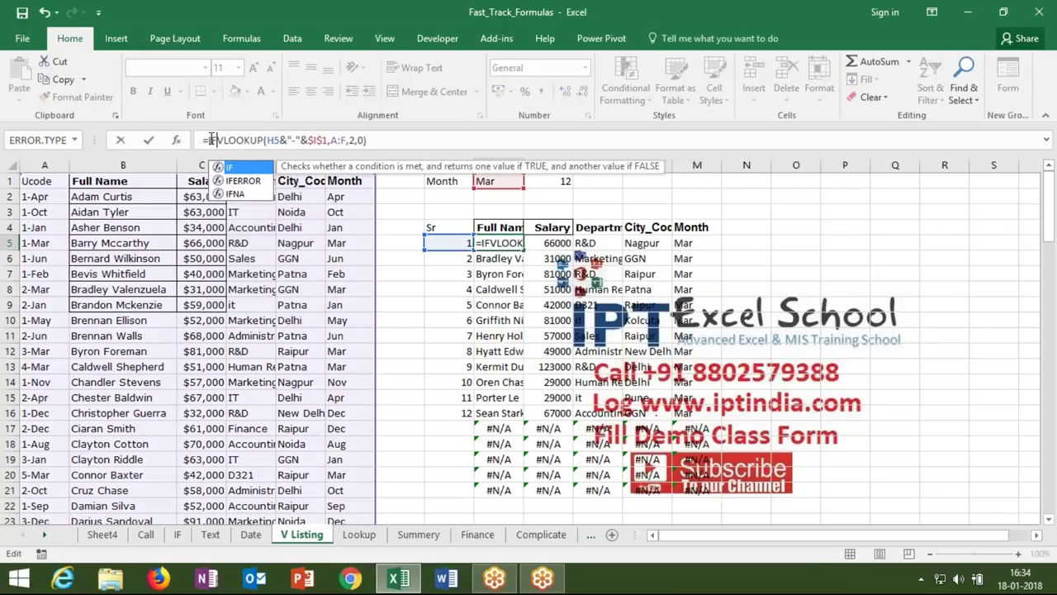
key("Down")
key("Tab")
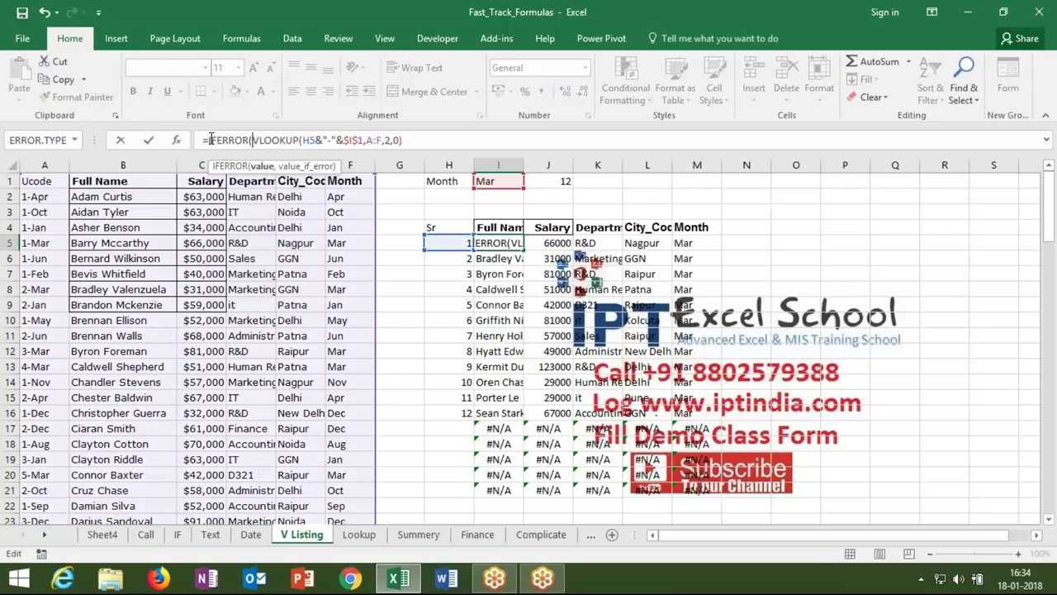
type(",")
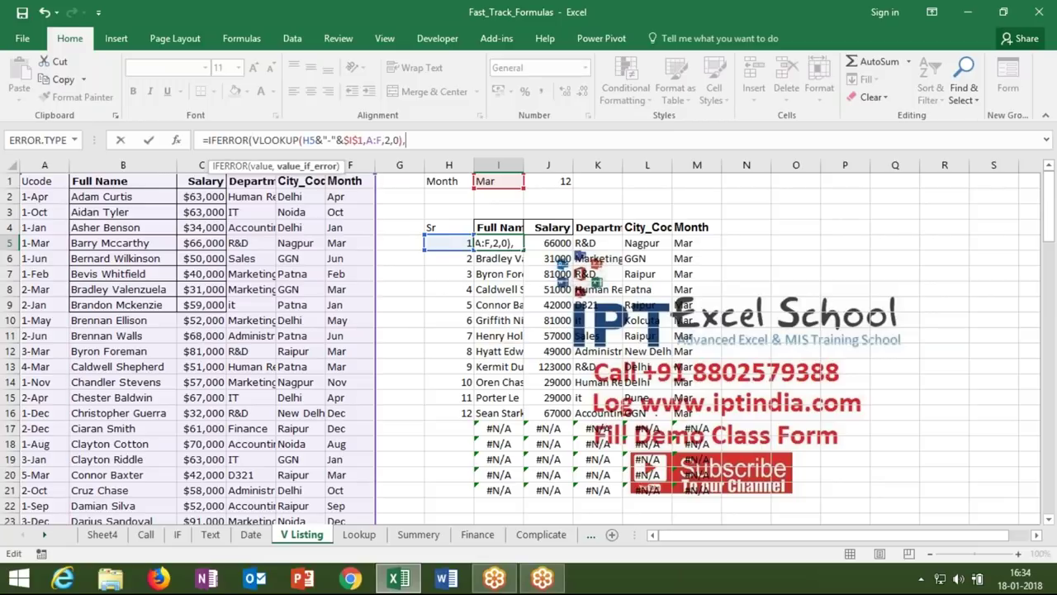
type("\"\"")
key("Return")
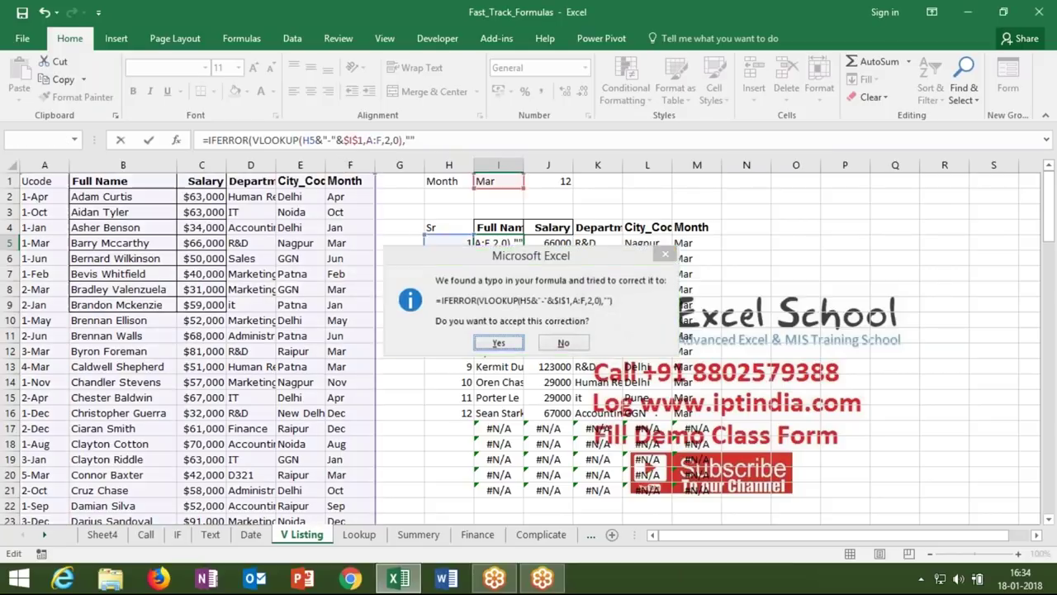
key("Return")
key("Right")
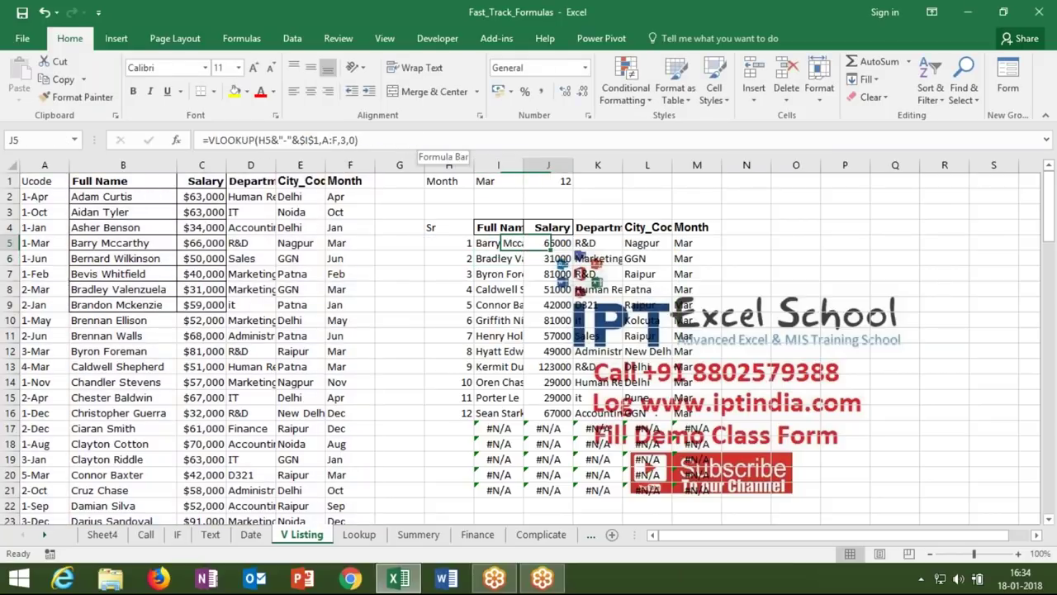
Wrap J5's salary lookup in IFERROR with a blank "" fallback
left_click(206, 139)
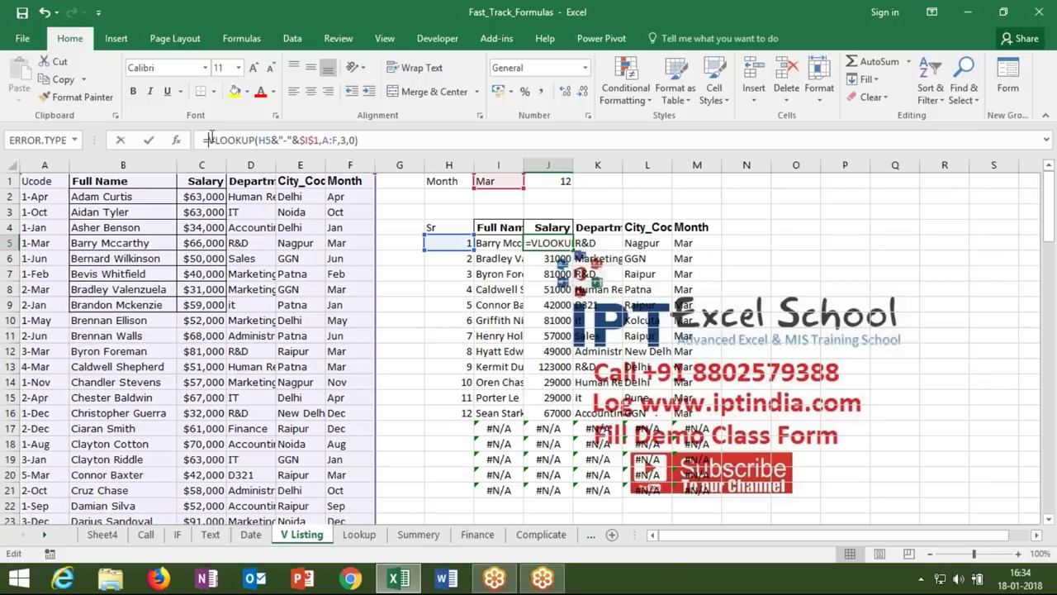
type("IF")
key("Down")
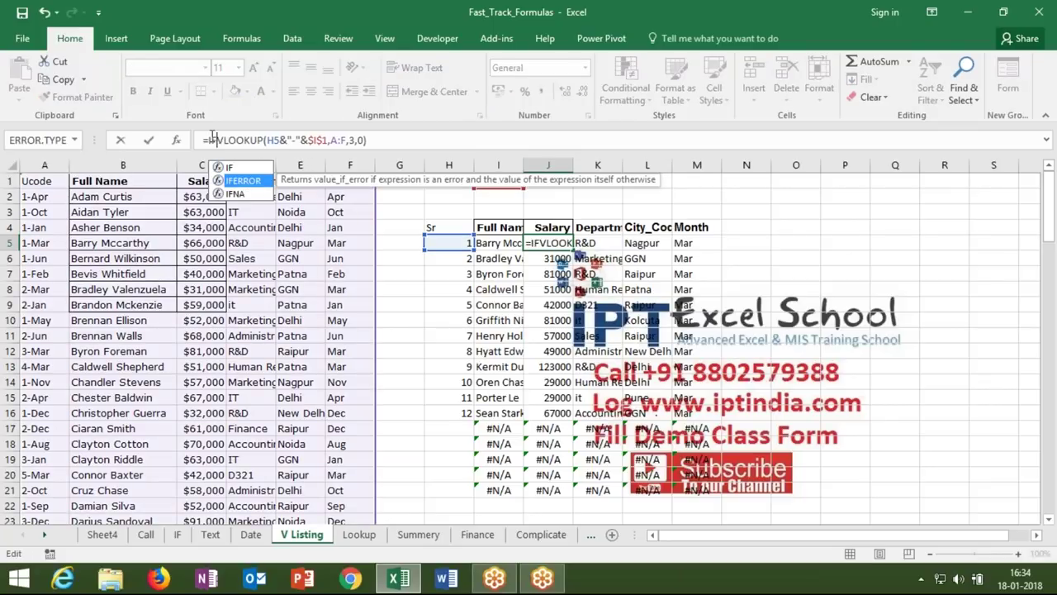
key("Tab")
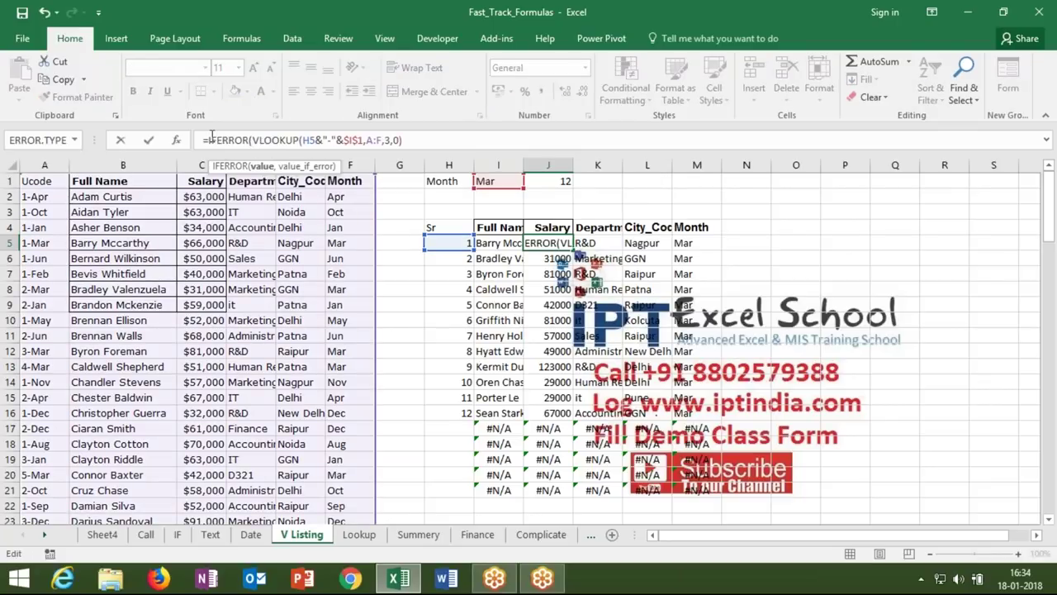
left_click(403, 140)
type(",\"\"")
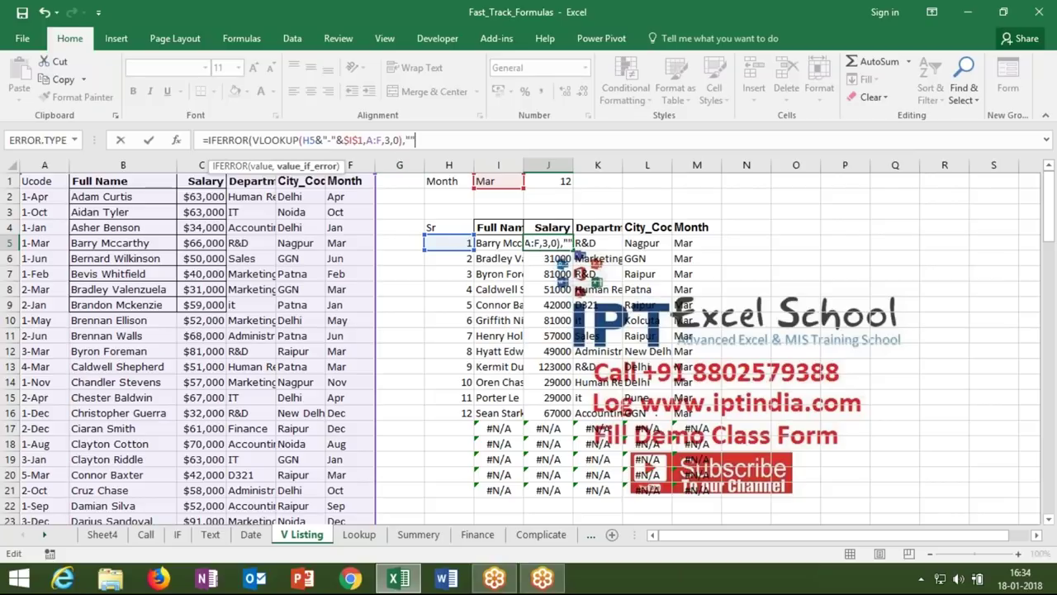
key("Return")
key("Return")
key("Up")
key("Right")
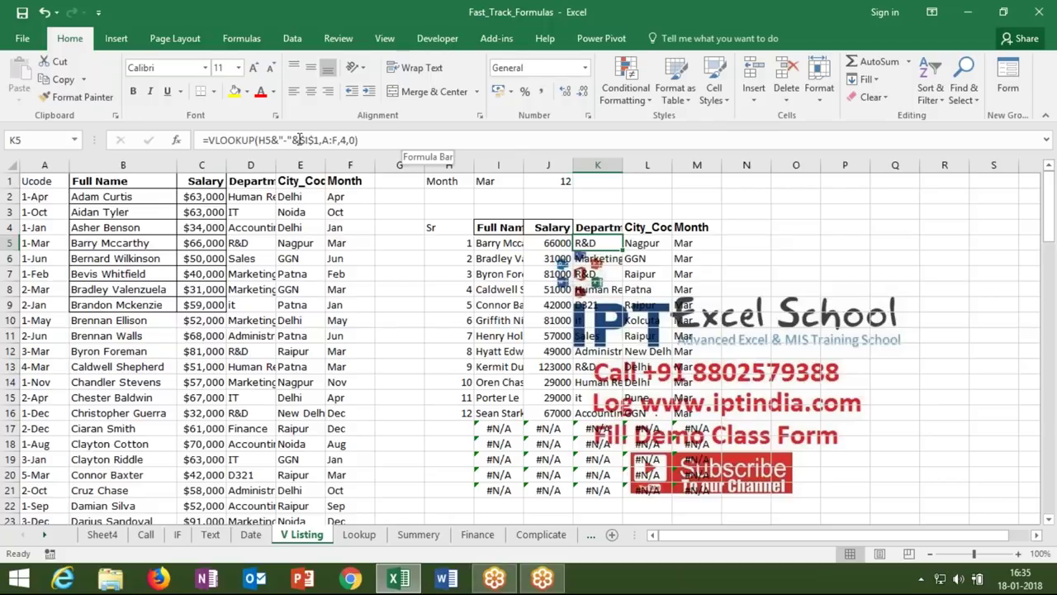
Wrap K5's department lookup in IFERROR with a blank "" fallback
left_click(207, 141)
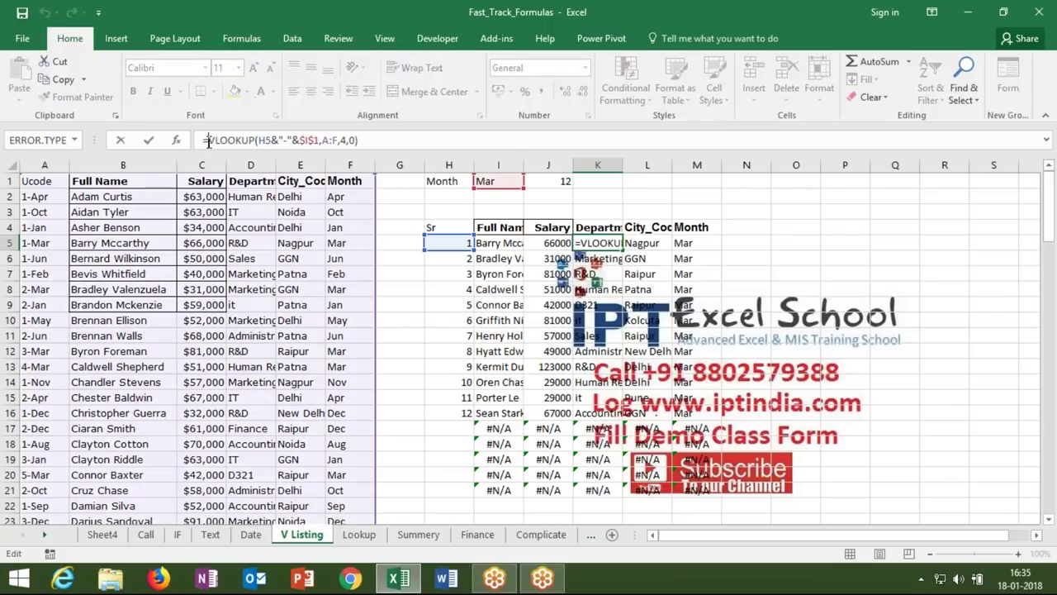
type("IF")
type("E")
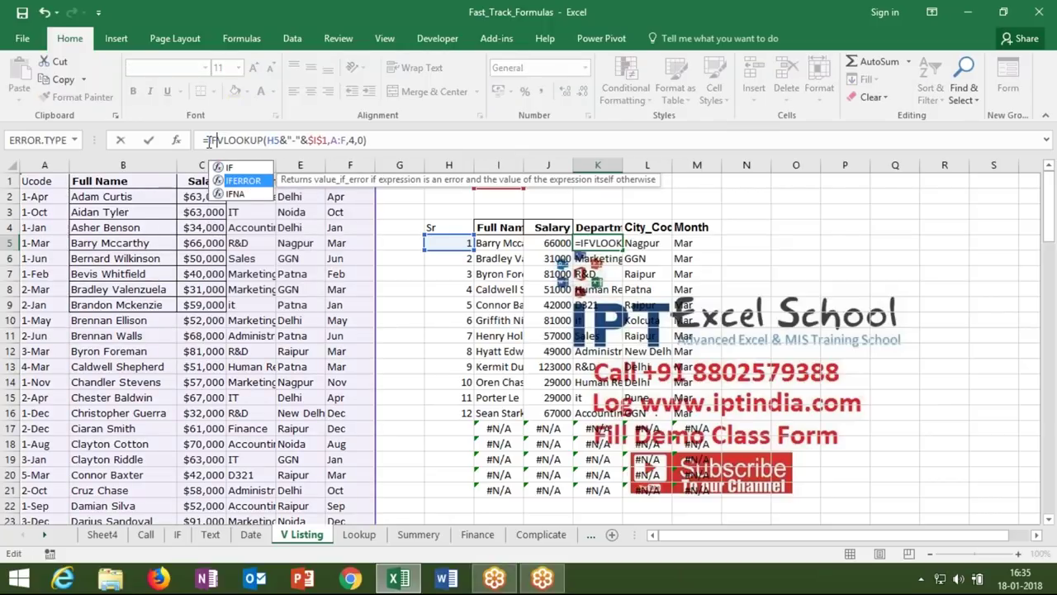
key("Tab")
key("Return")
key("Return")
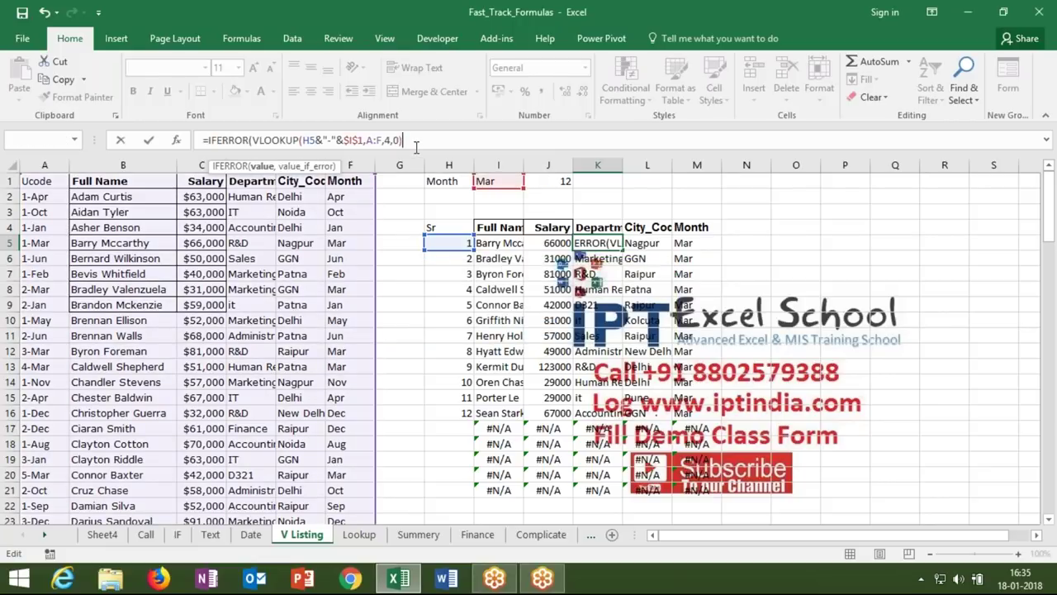
type(",\"\"")
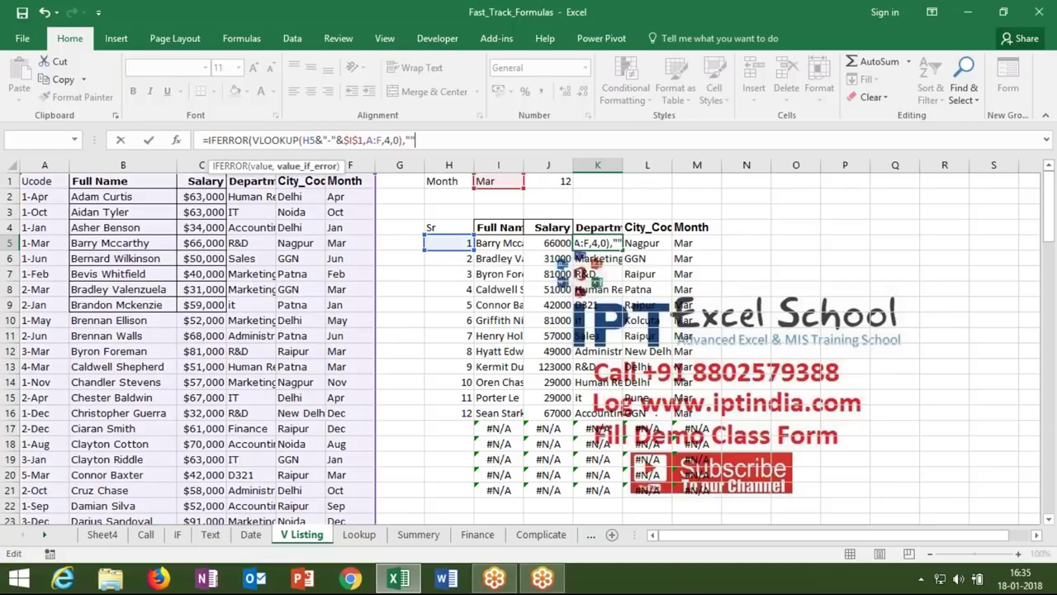
key("Return")
key("Return")
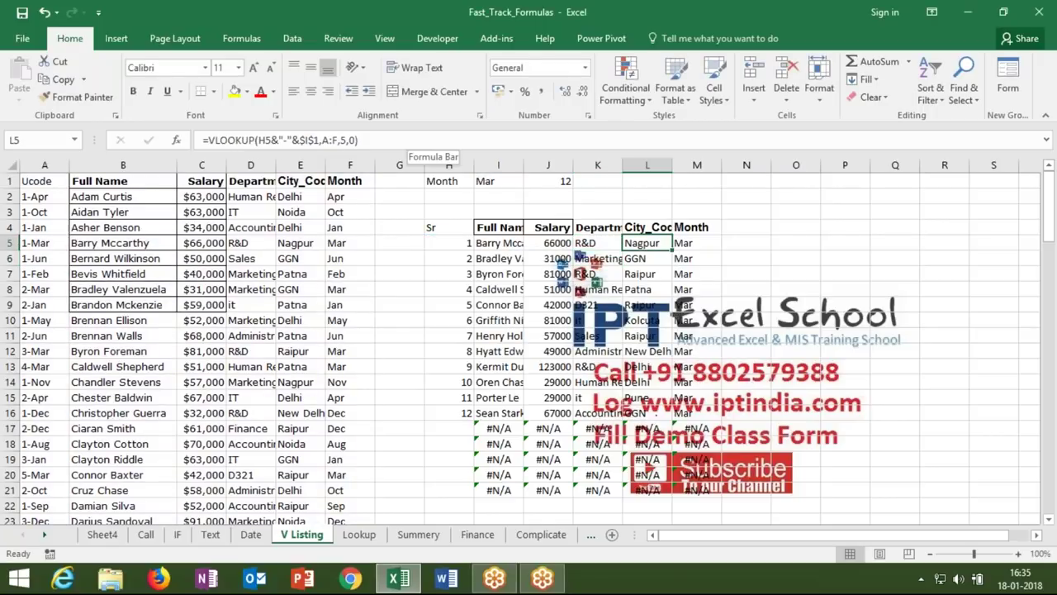
Wrap L5's city lookup in IFERROR with a blank "" fallback
left_click(211, 140)
type("IF")
key("Down")
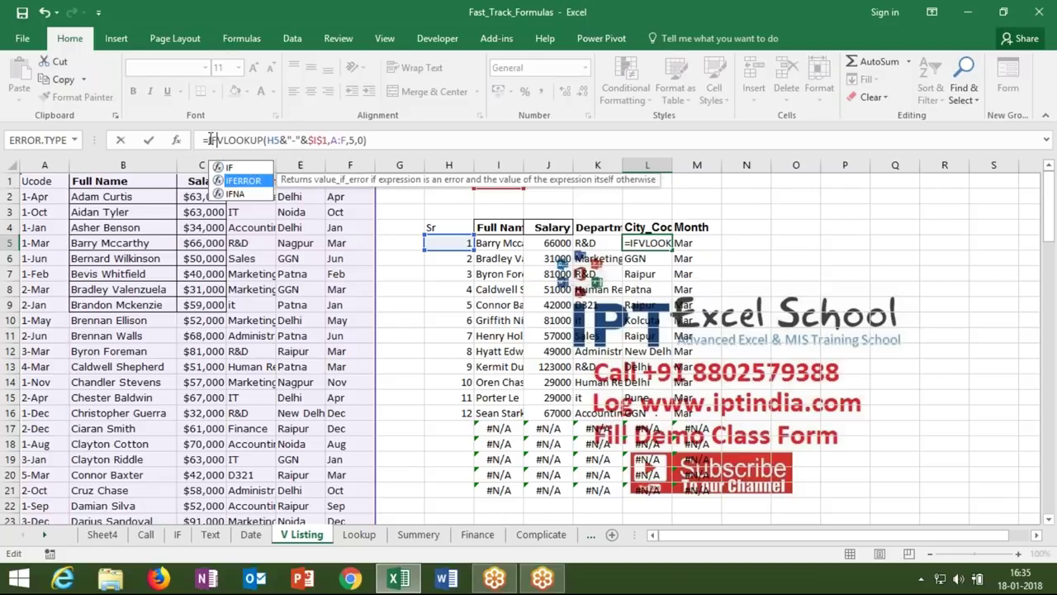
key("Tab")
left_click(424, 146)
type(",\"\"")
key("Return")
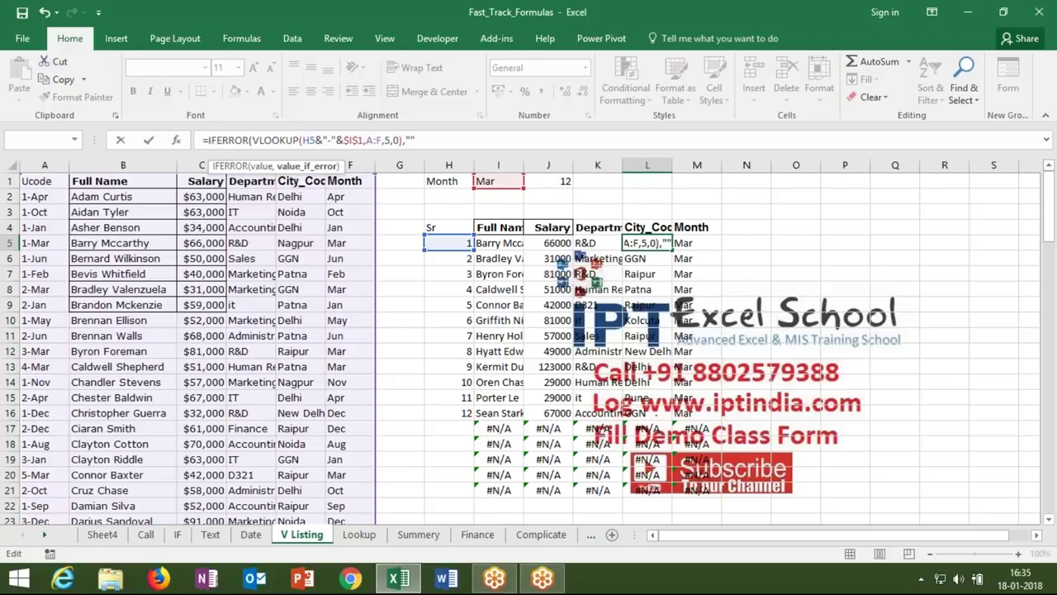
key("Return")
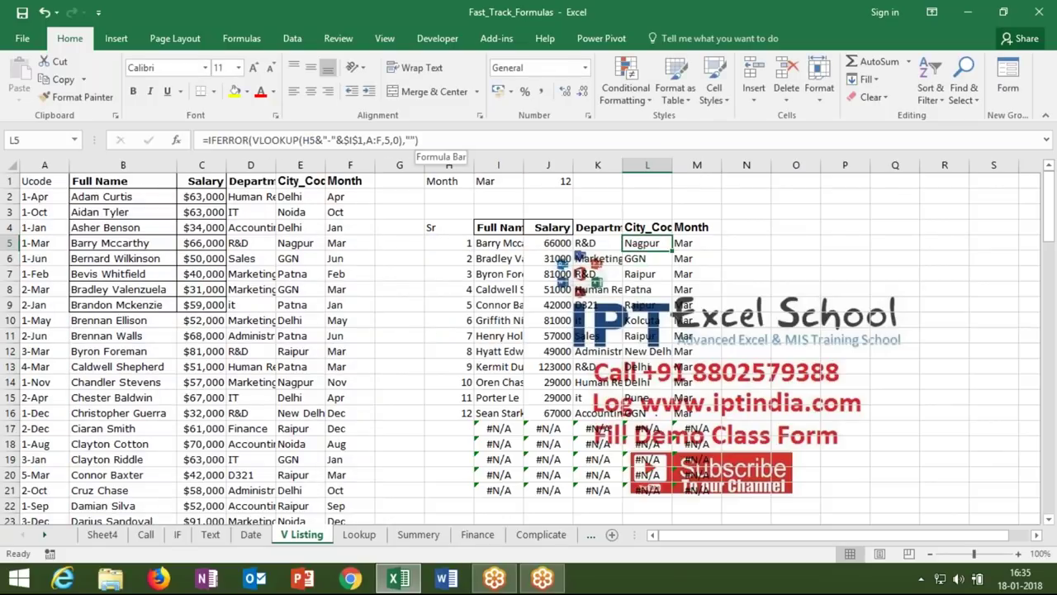
key("Right")
Wrap M5's month lookup in IFERROR with a blank fallback, then select I5:M5
left_click(206, 140)
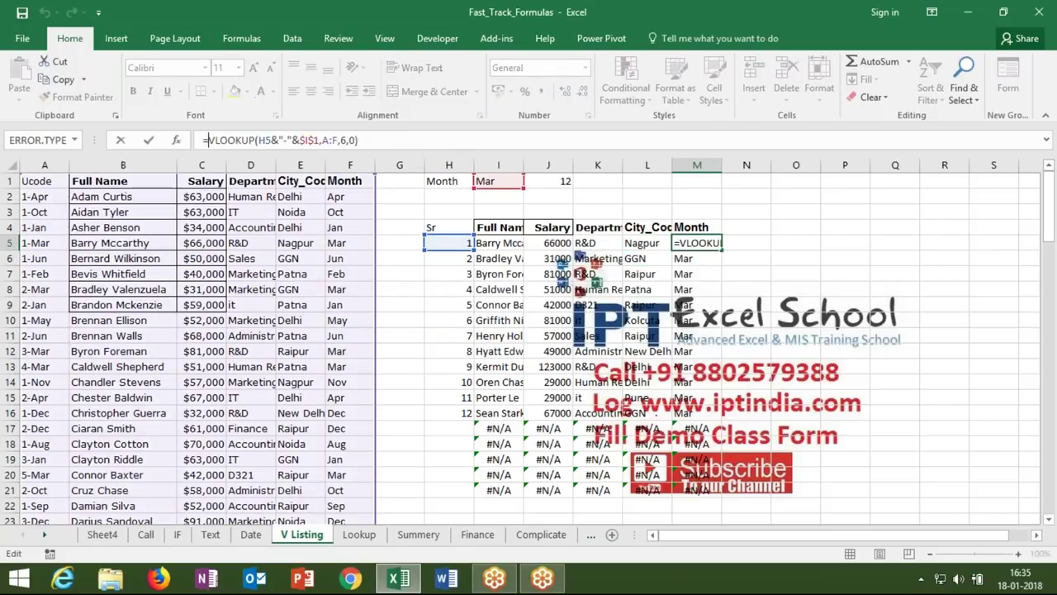
type("IFE")
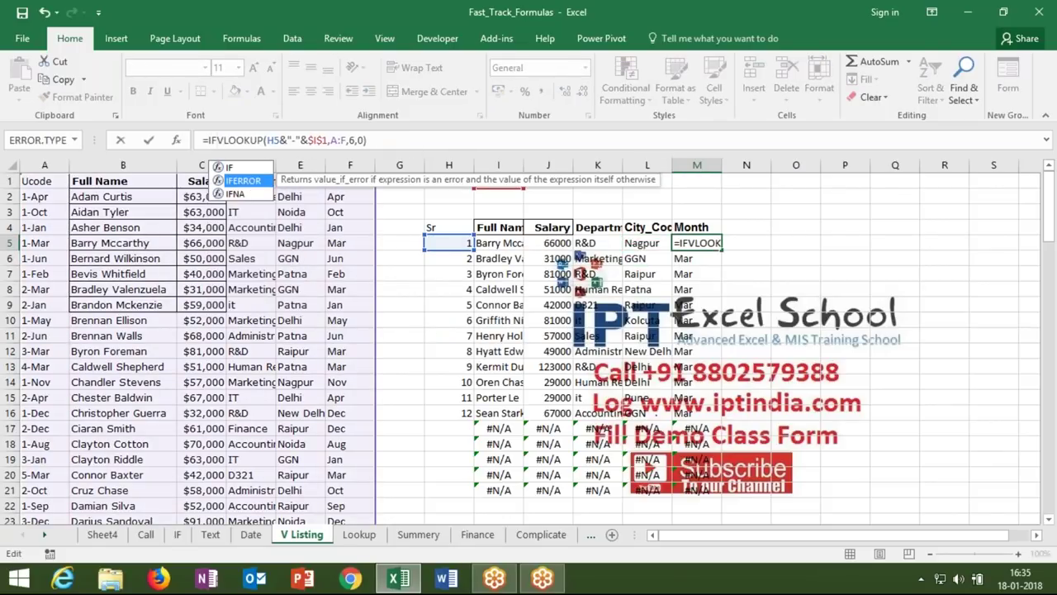
type("RROR(")
left_click(403, 140)
type(",\"\"")
key("Return")
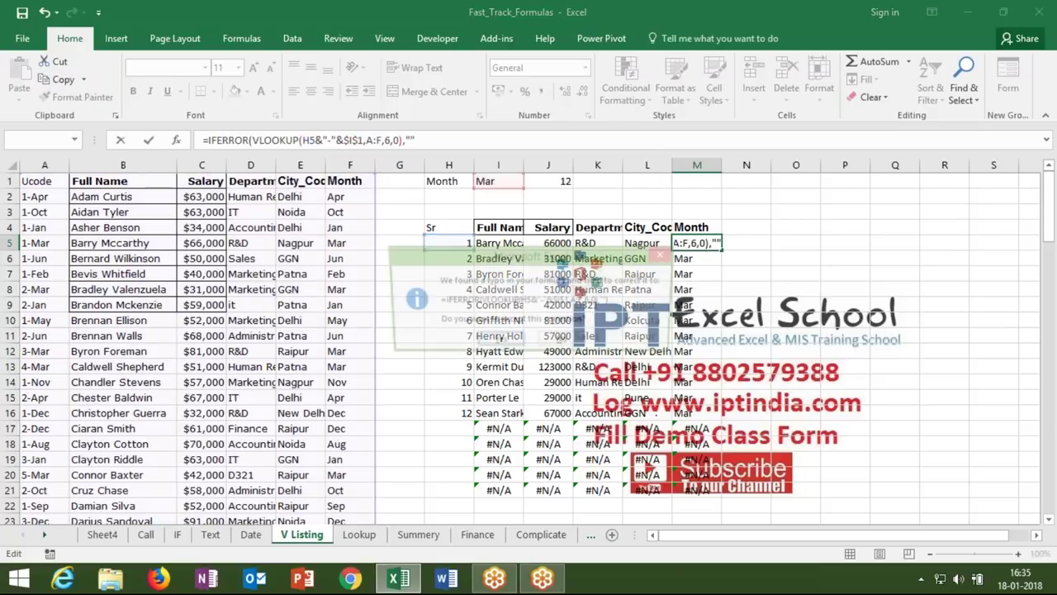
key("Return")
key("Left")
key("Left")
key("Left")
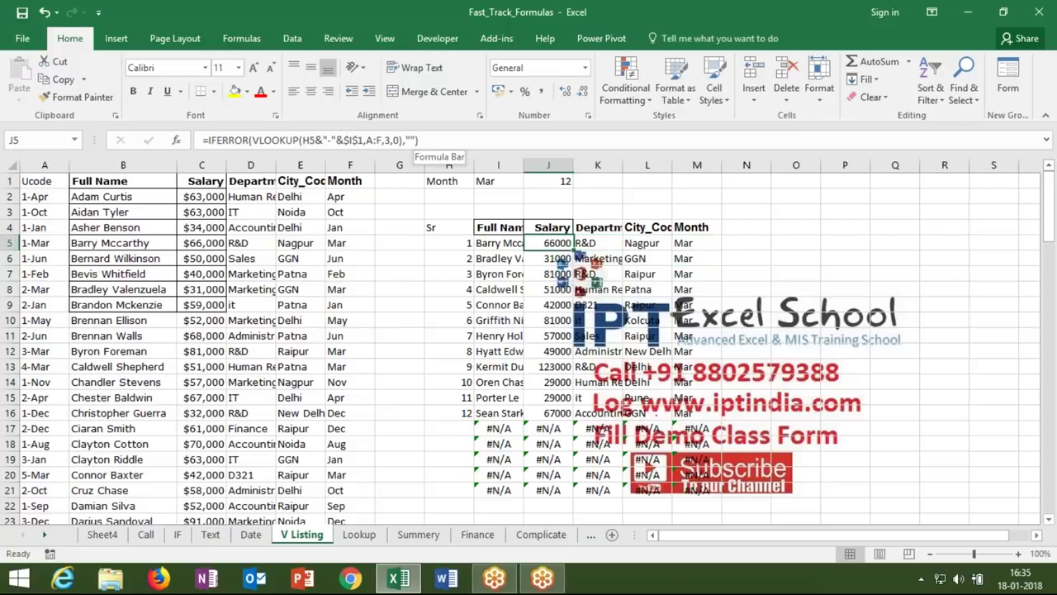
key("shift+Right")
key("shift+Right")
key("shift+Right")
key("shift+Right")
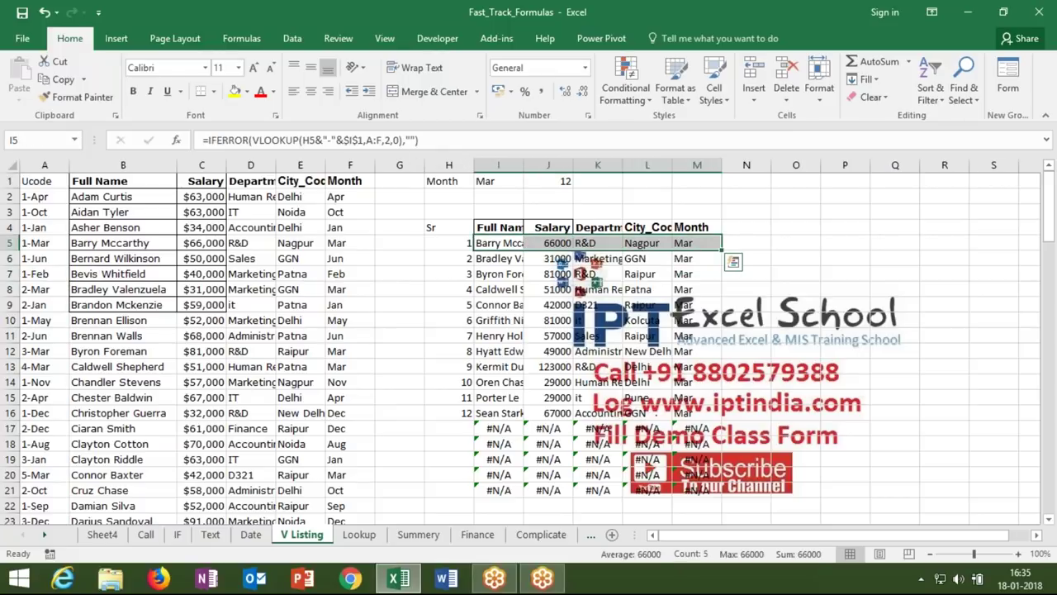
Refill the lookups down to row 21 and set month I1 to Jan, recalculating with F9
double_click(720, 251)
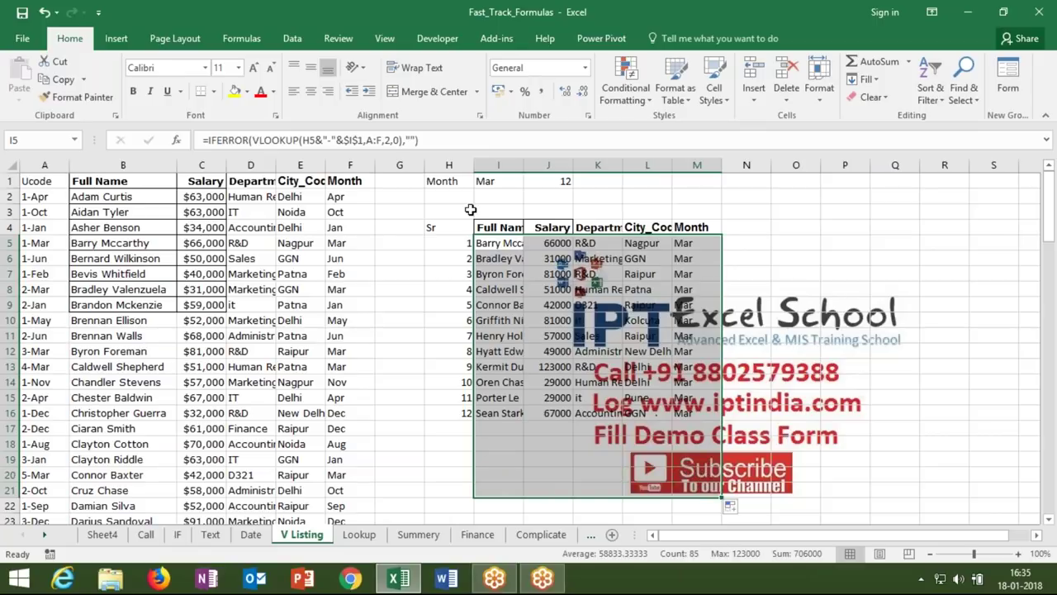
left_click(488, 183)
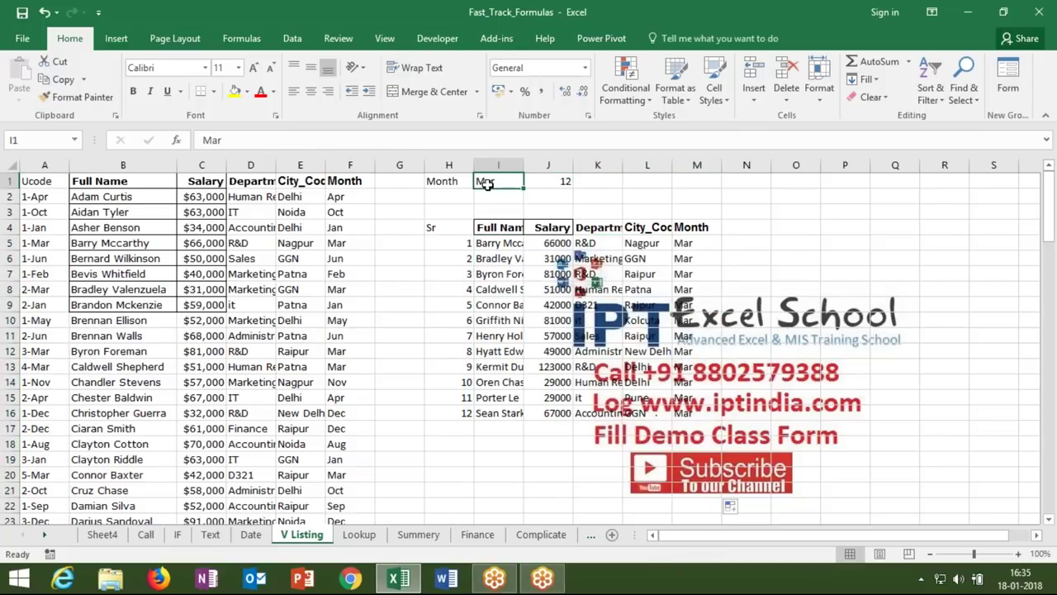
type("Jan")
key("Return")
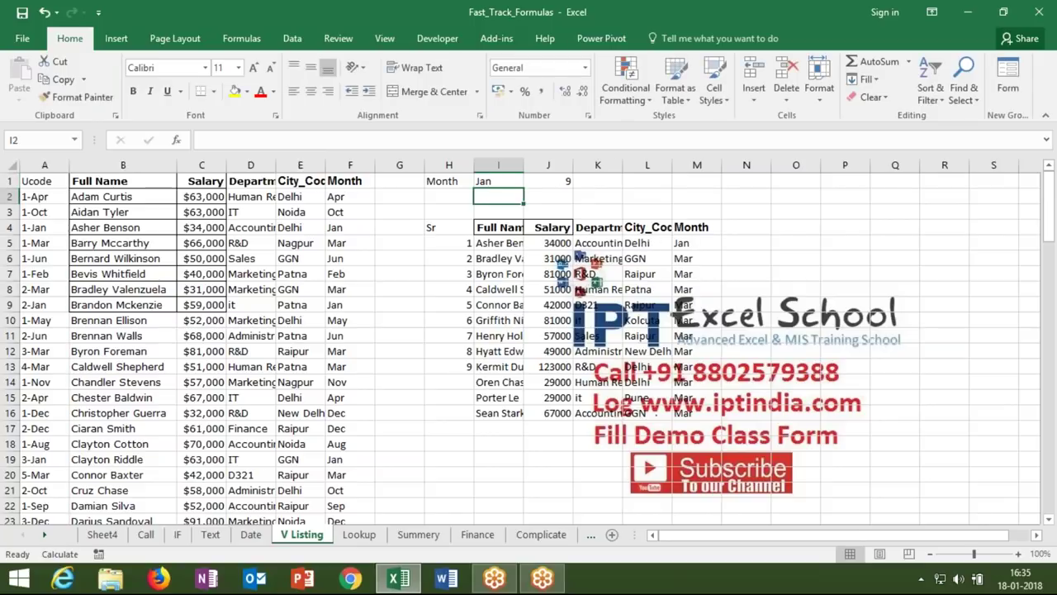
key("Down")
key("Down")
key("Down")
key("Down")
key("Down")
key("Down")
key("Down")
key("Down")
key("Up")
key("ctrl+Up")
key("ctrl+Up")
key("ctrl+Up")
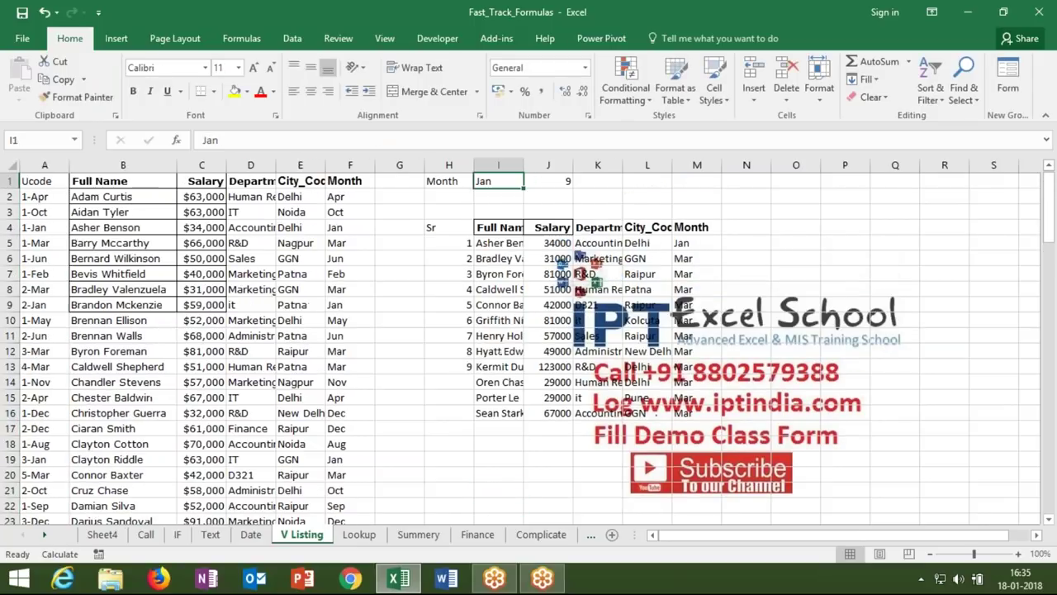
key("Down")
key("Down")
key("Down")
key("Escape")
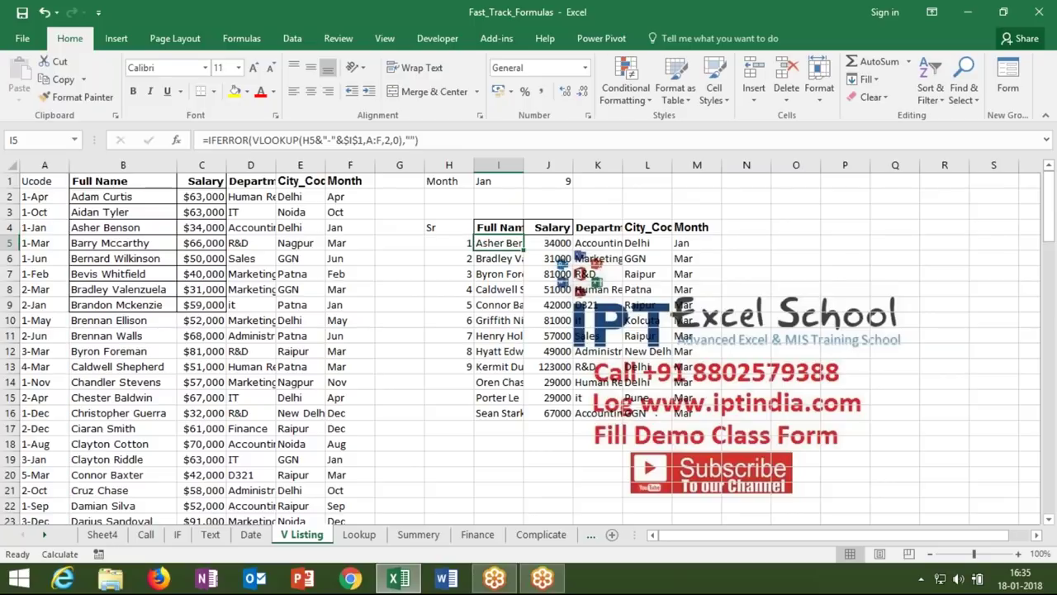
key("F9")
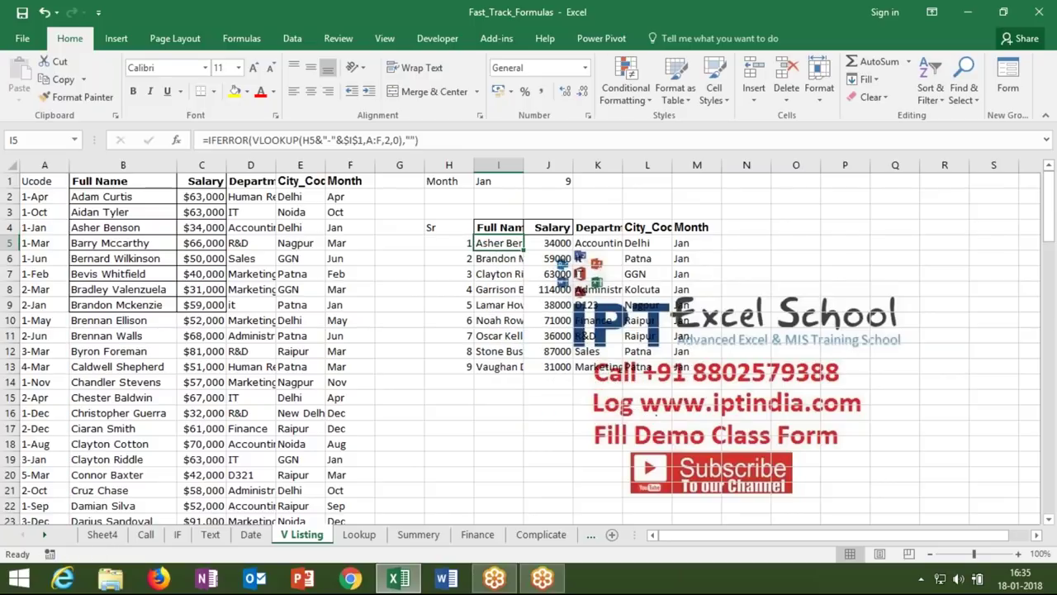
key("Up")
key("Up")
key("Up")
key("Up")
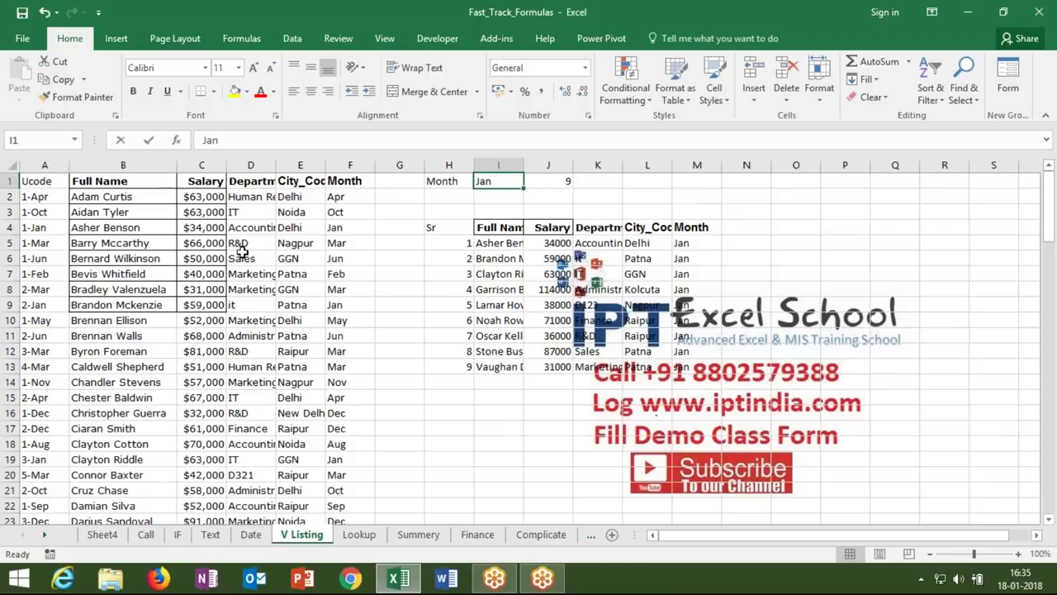
Switch month I1 through Feb and Apr to May, then save the workbook
type("Feb")
key("Return")
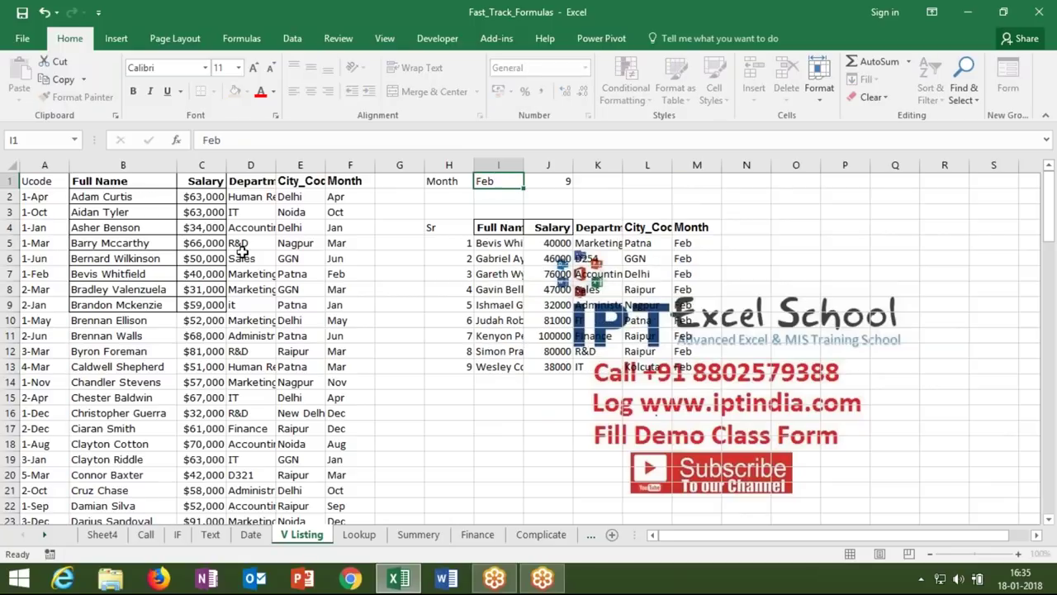
key("Up")
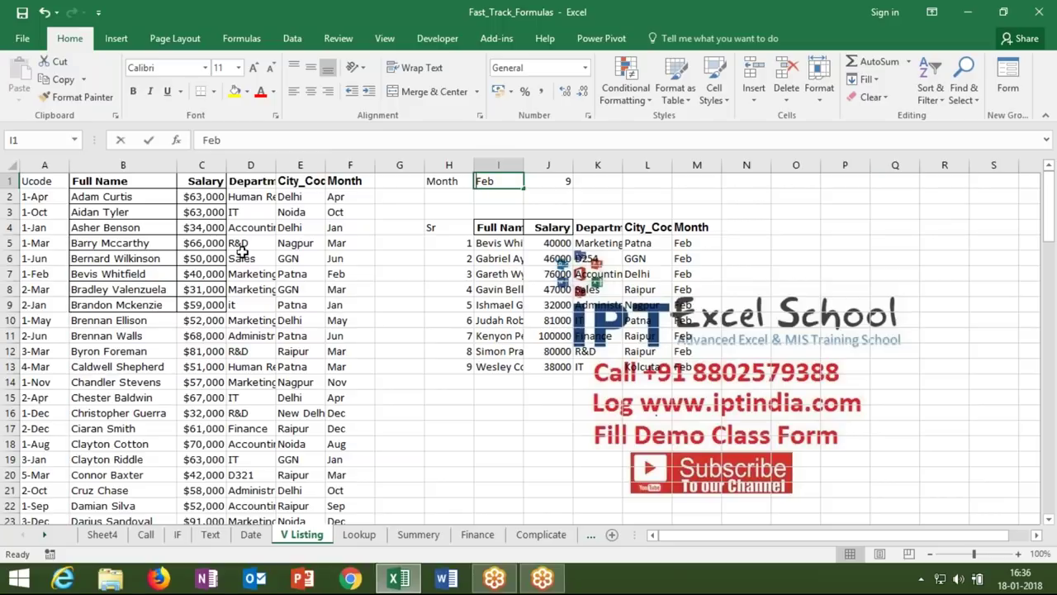
type("Apr")
key("Return")
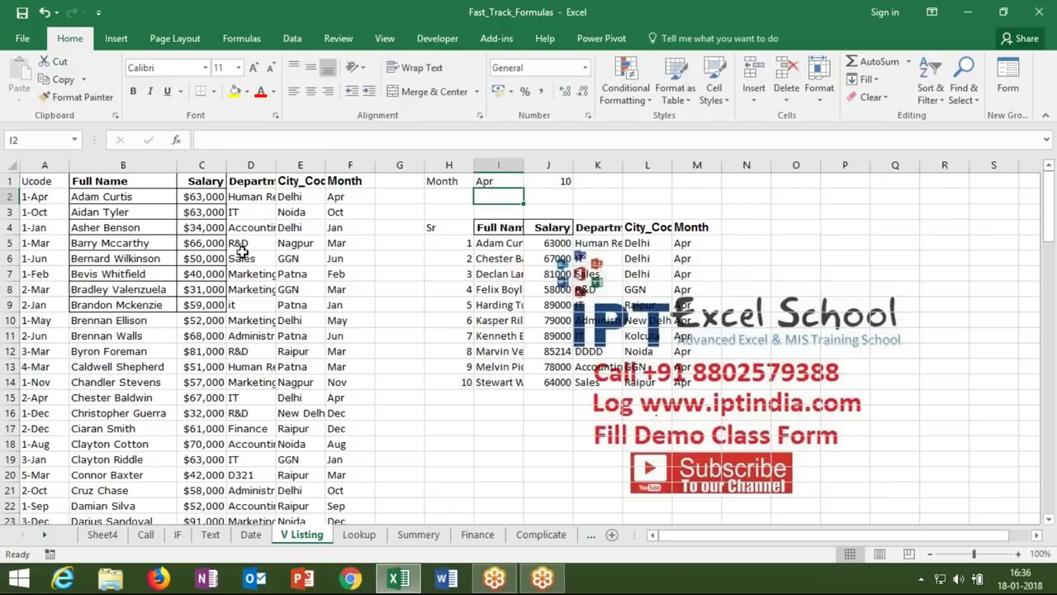
key("Up")
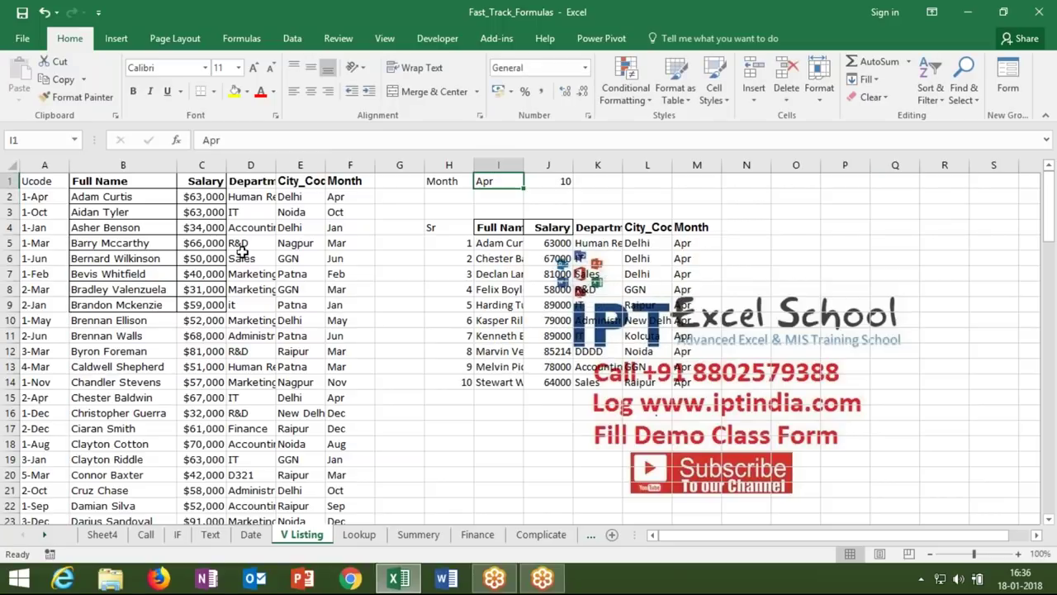
type("May")
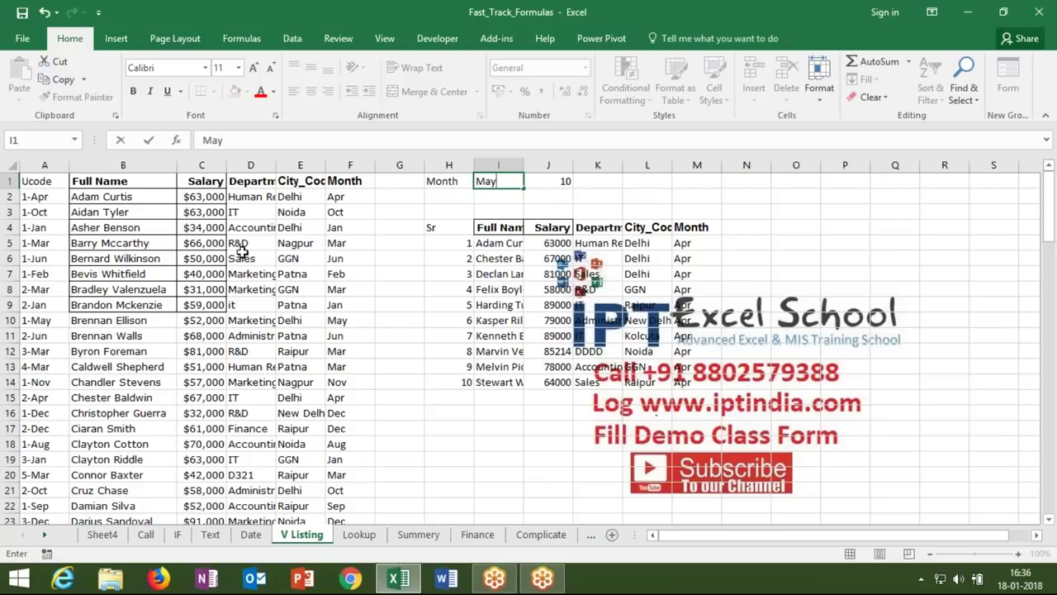
key("Return")
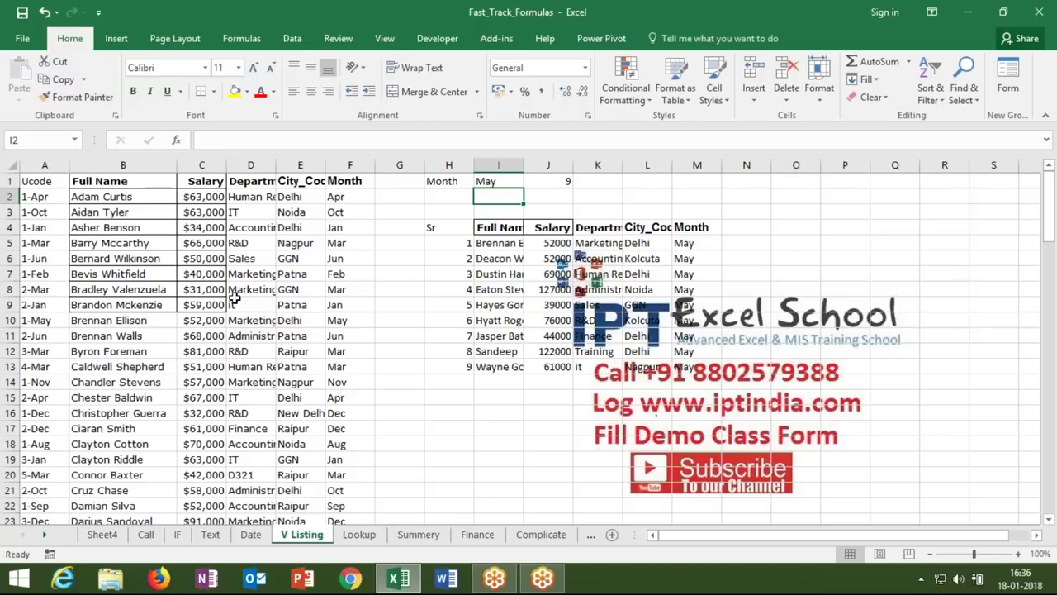
left_click(300, 305)
left_click(22, 12)
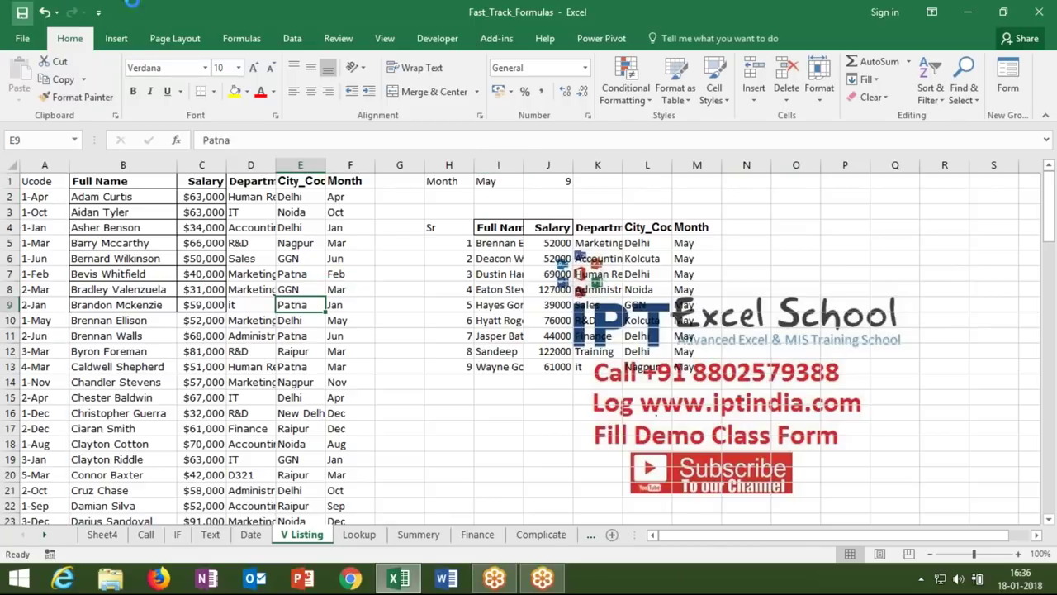
Close the Fast_Track_Formulas workbook and open Day-3 from the desktop
left_click(1040, 13)
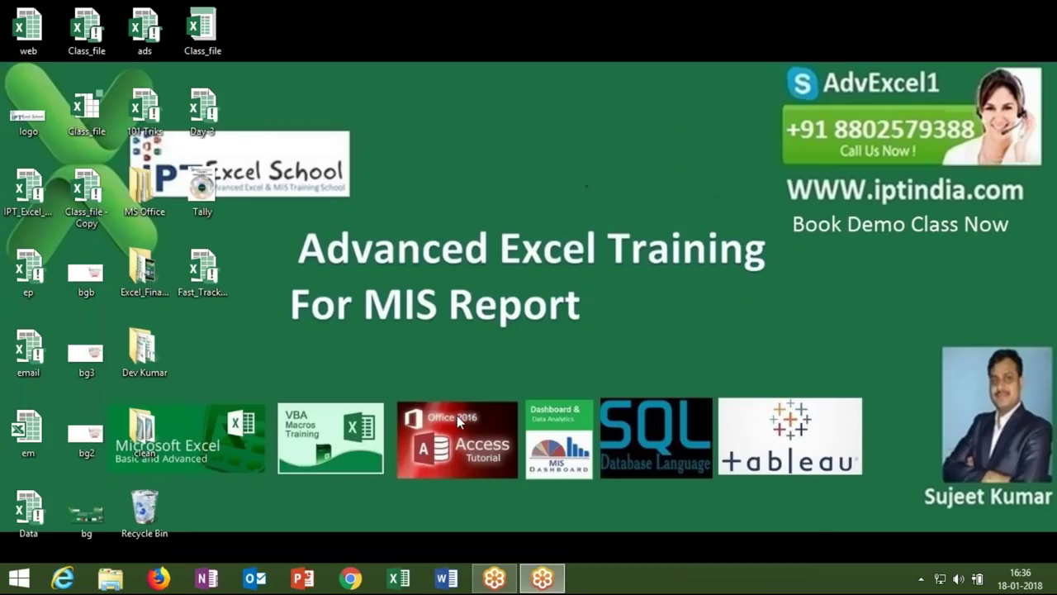
left_click(207, 107)
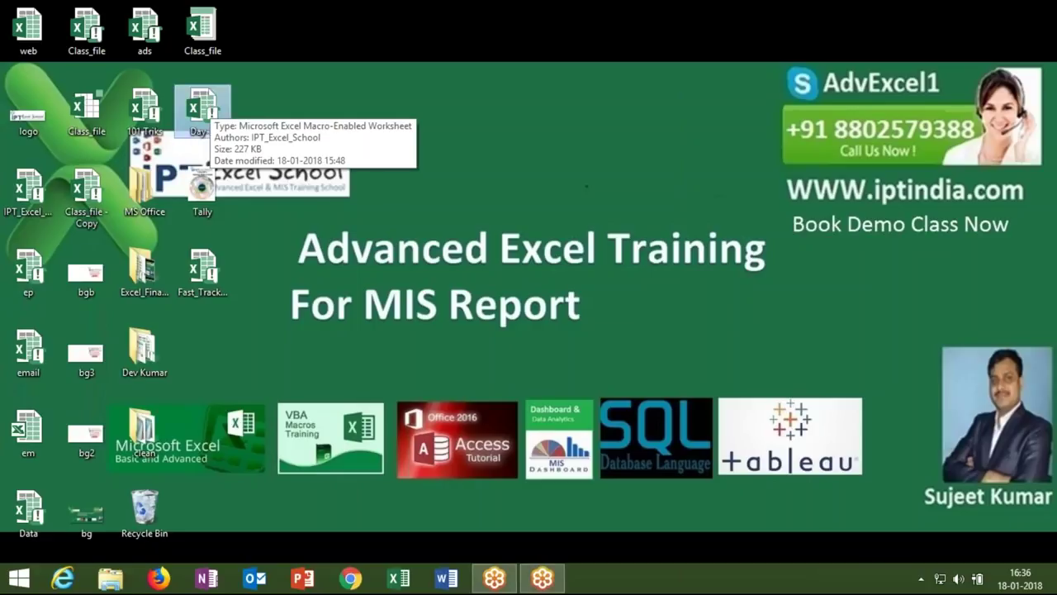
key("Return")
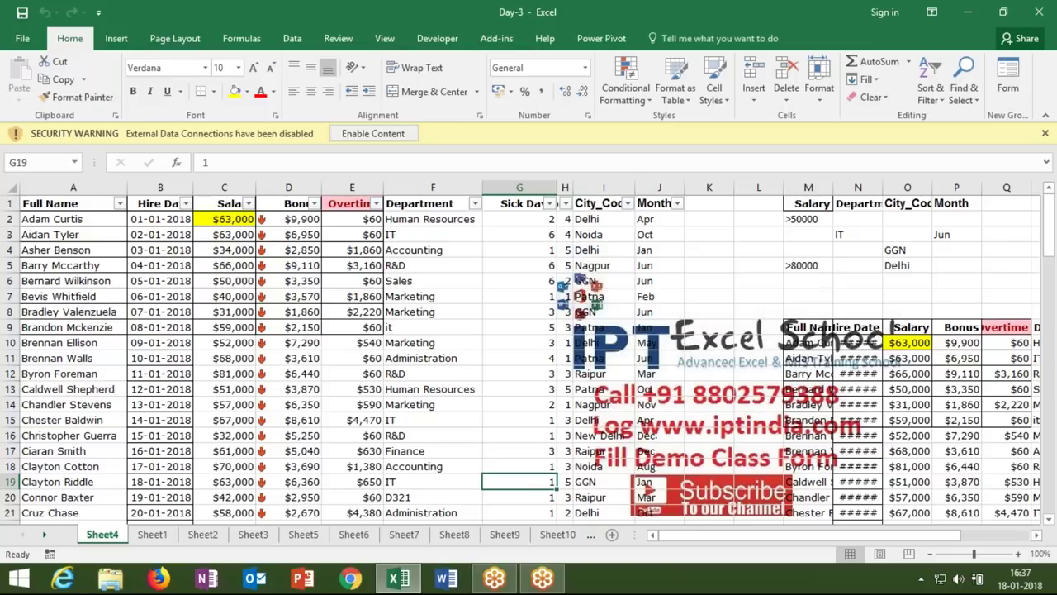
Dismiss the external-data security warning and go to Sheet10 with the PNB-versus-Target chart
left_click(373, 133)
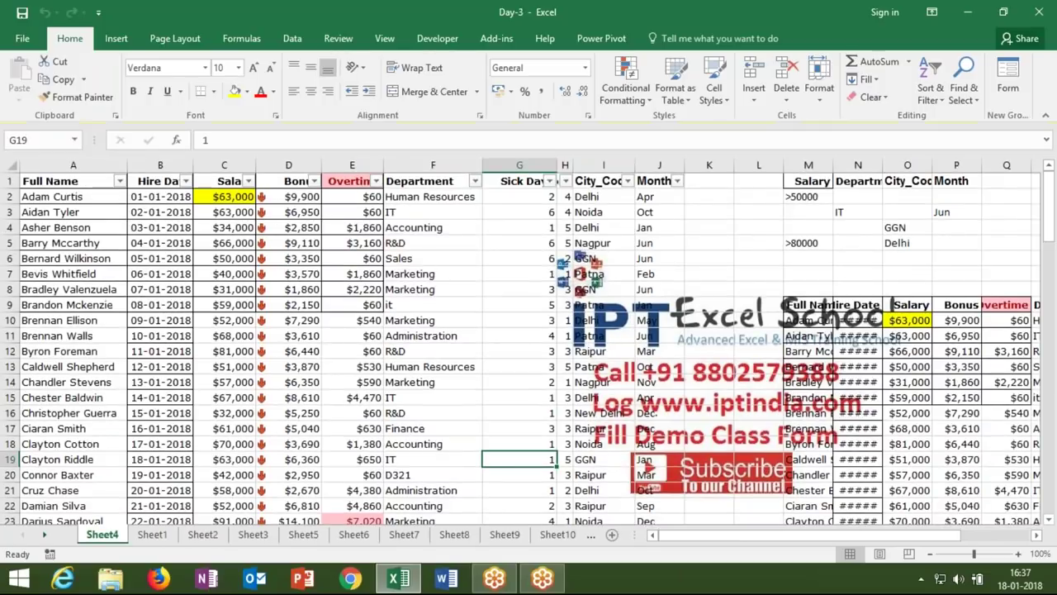
left_click(399, 231)
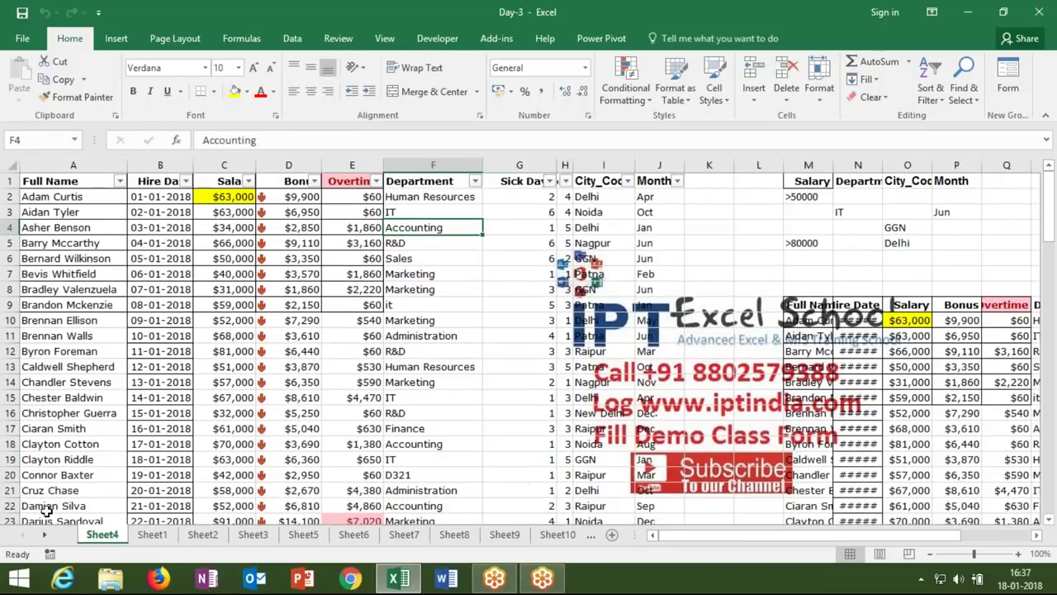
left_click(45, 535)
left_click(45, 535)
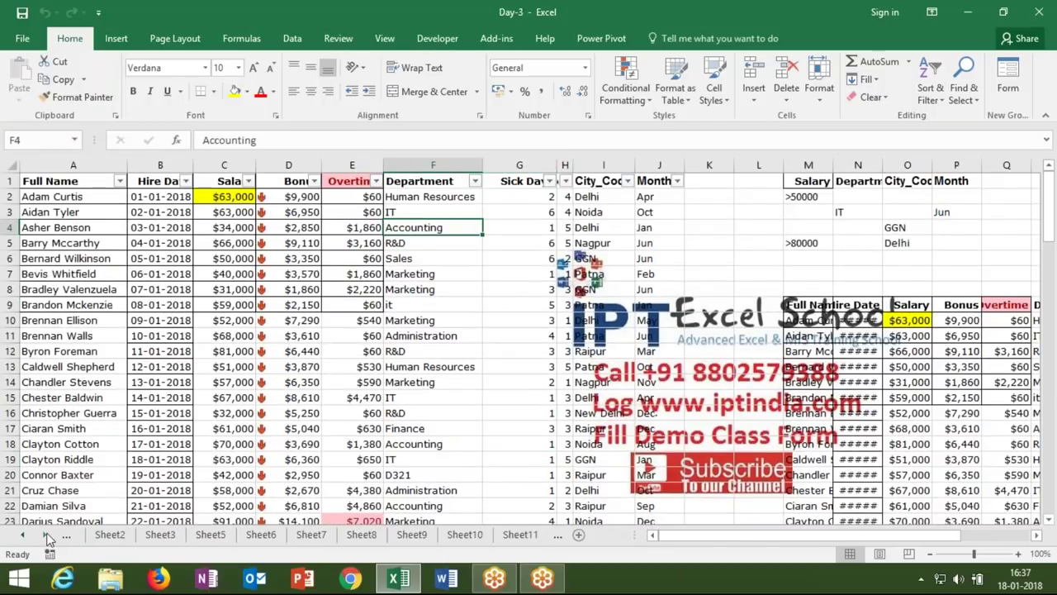
left_click(513, 535)
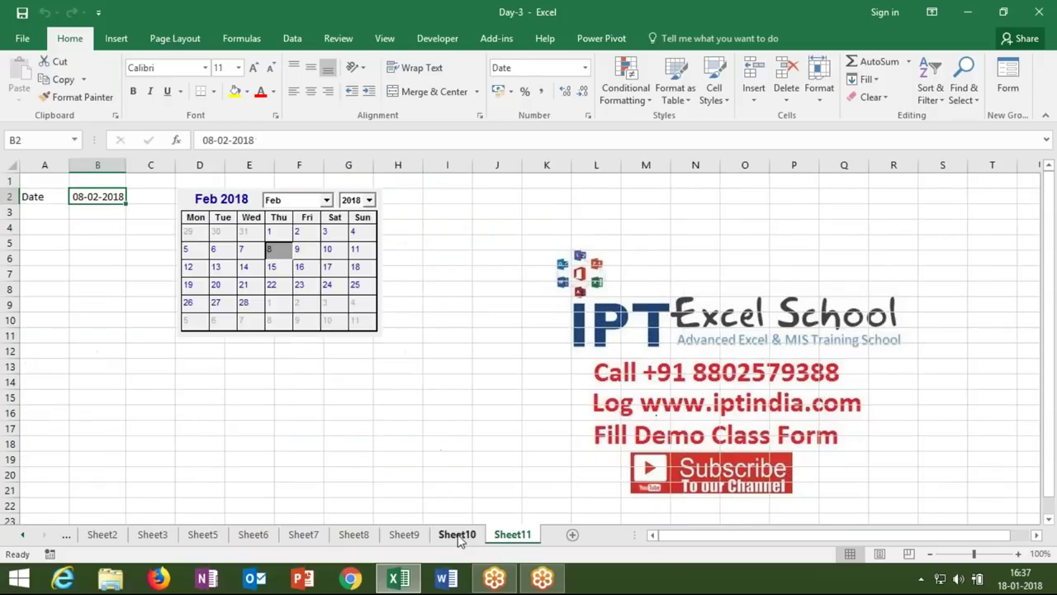
left_click(459, 534)
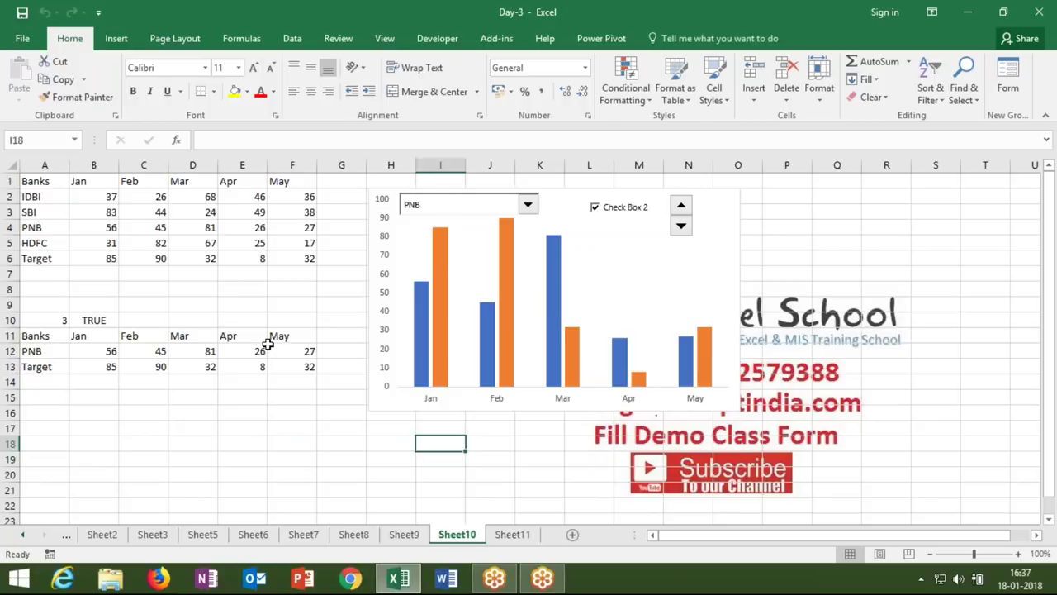
left_click(271, 347)
left_click(257, 302)
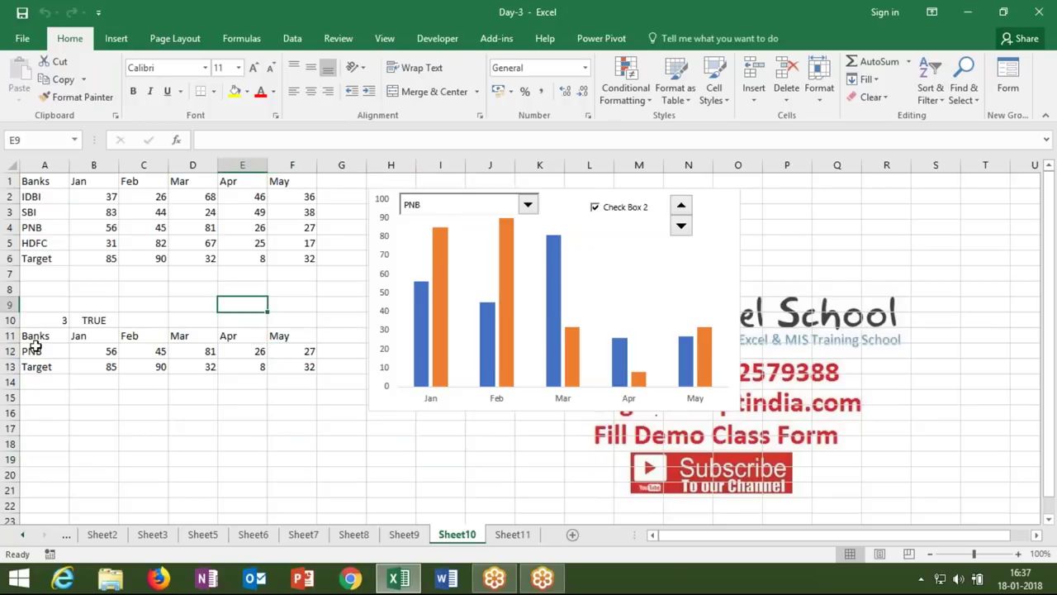
left_click(57, 317)
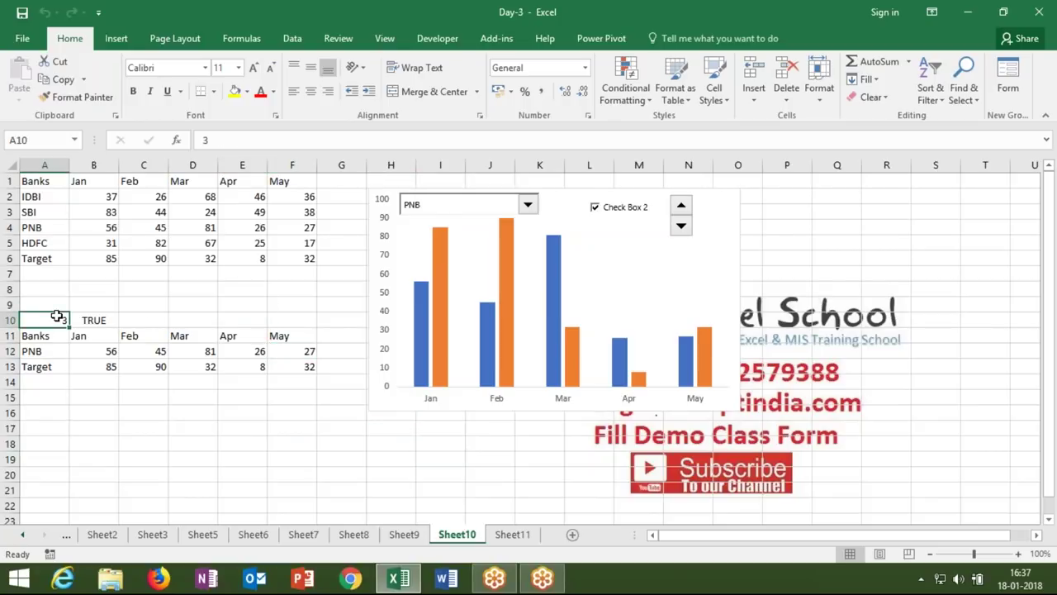
left_click(50, 351)
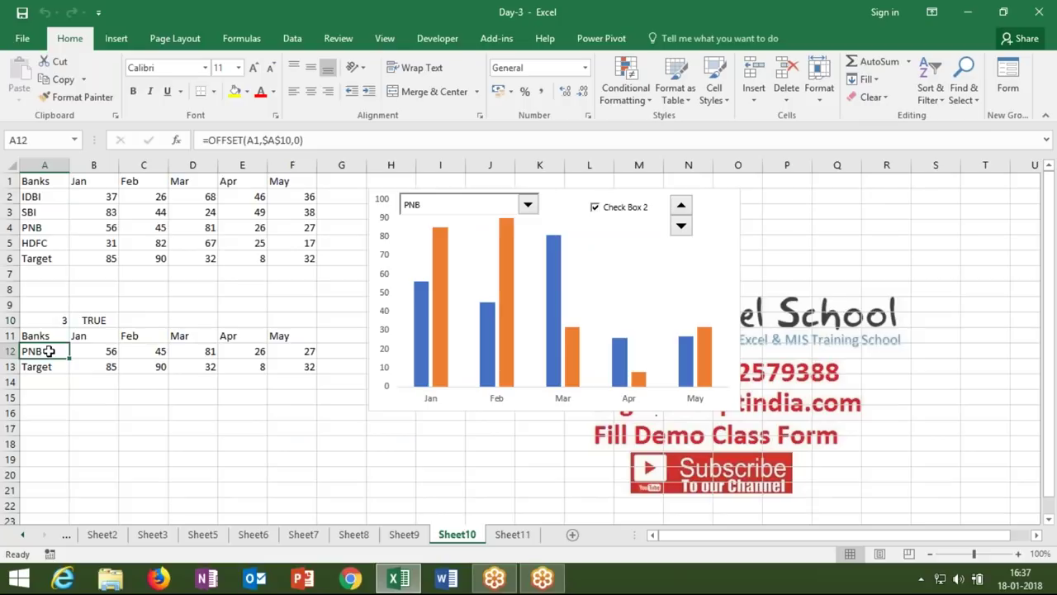
double_click(49, 352)
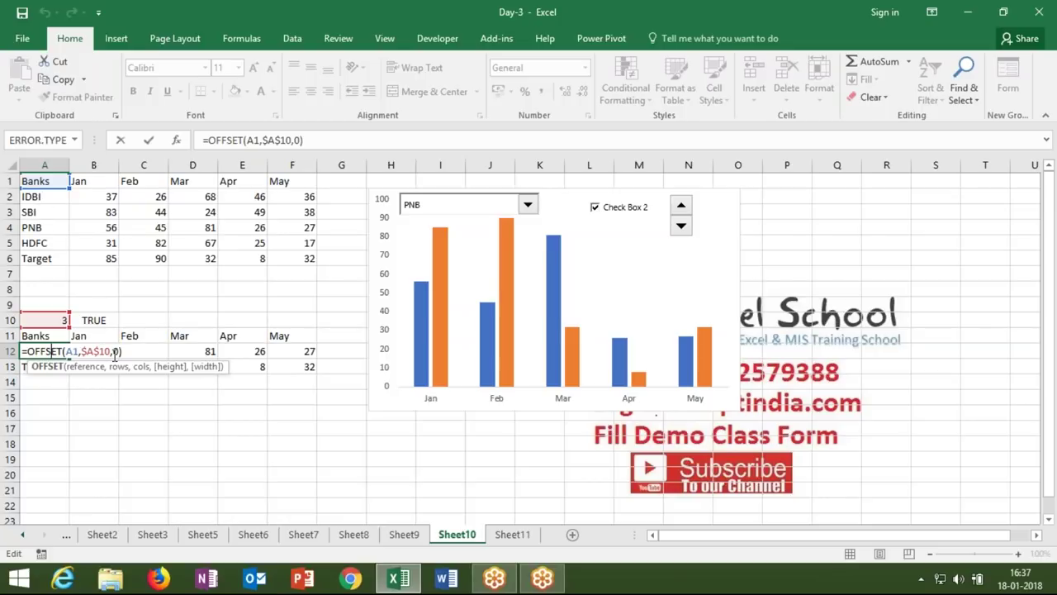
key("Return")
left_click(45, 352)
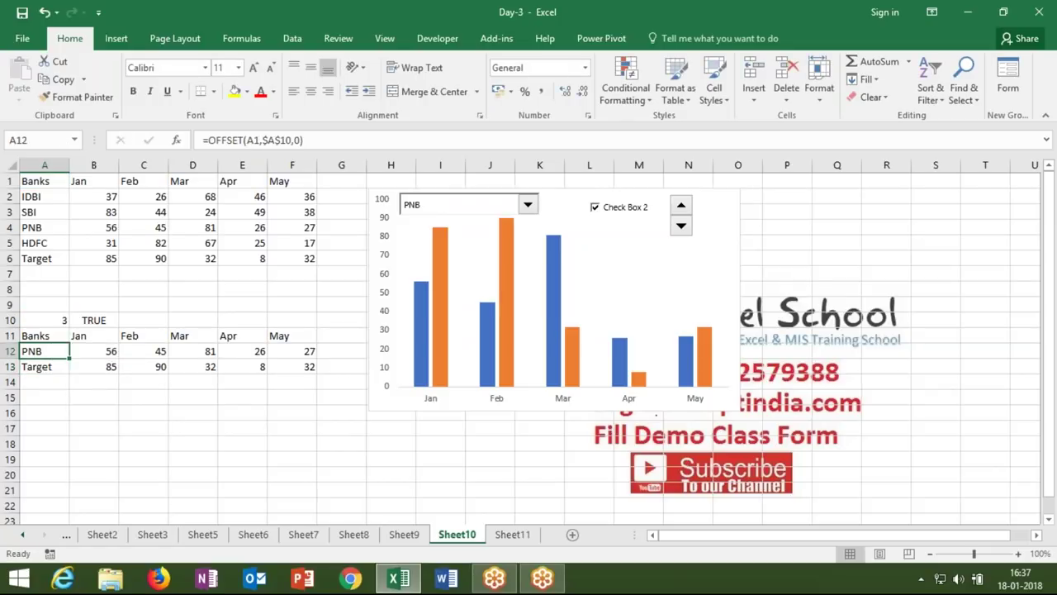
key("Right")
key("Right")
key("Right")
key("Right")
key("Right")
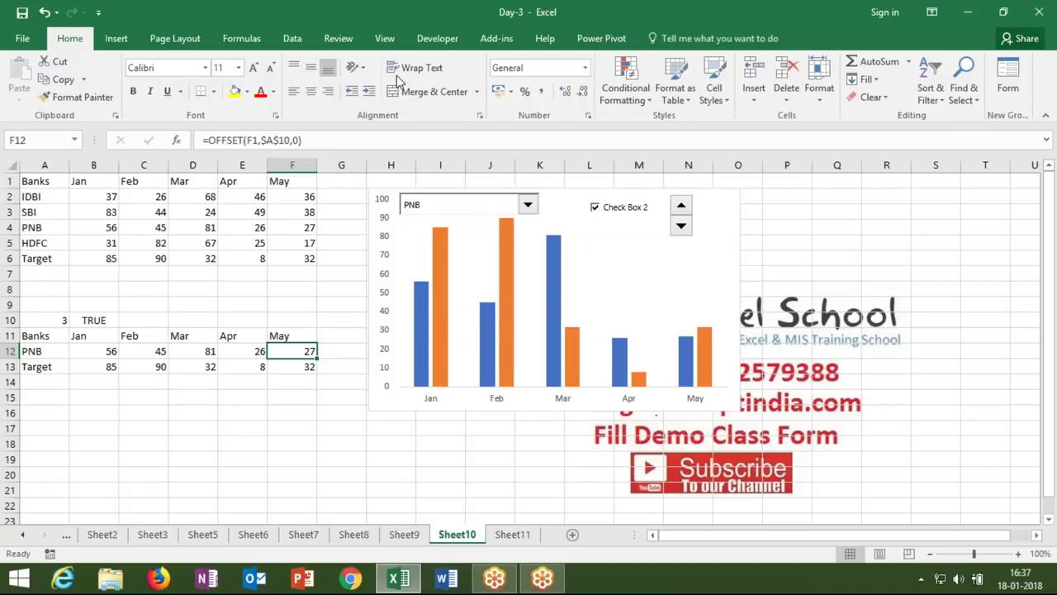
Set the bank combo box's input range to $A$2:$A$5 and cell link to $A$10
left_click(436, 39)
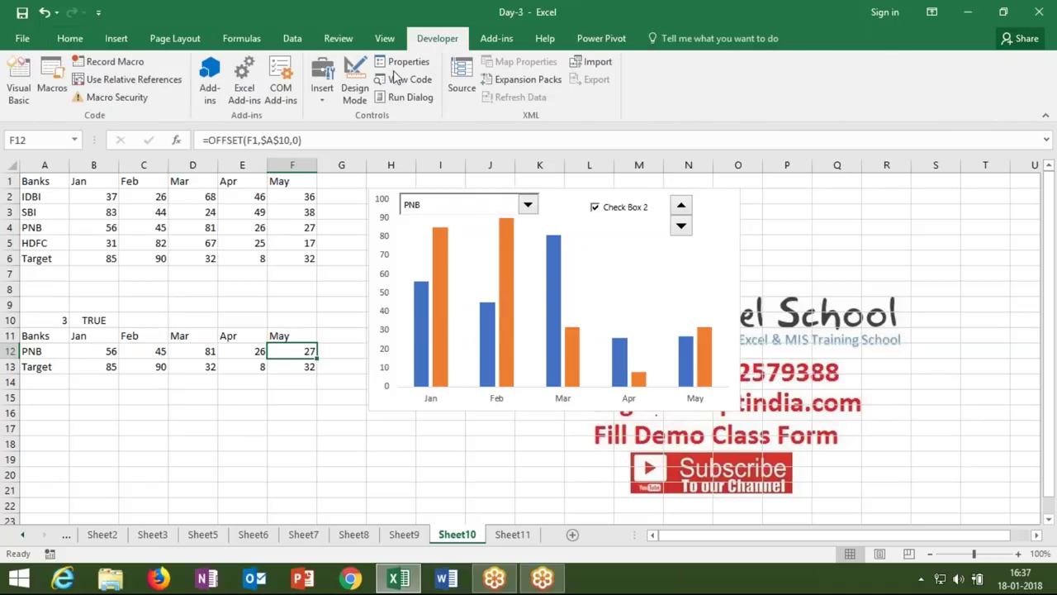
left_click(322, 82)
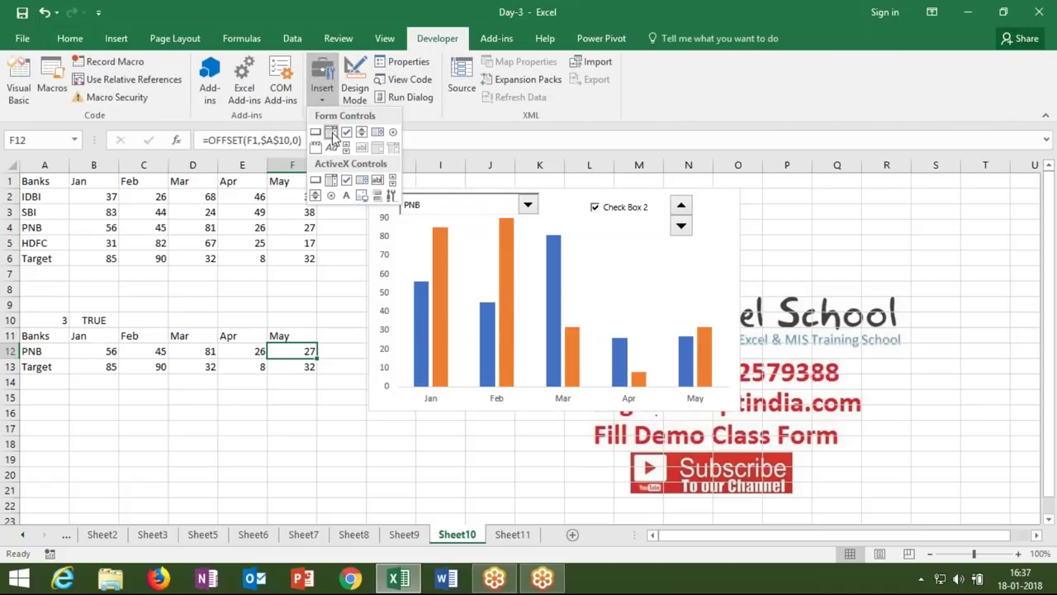
left_click(457, 206)
right_click(457, 205)
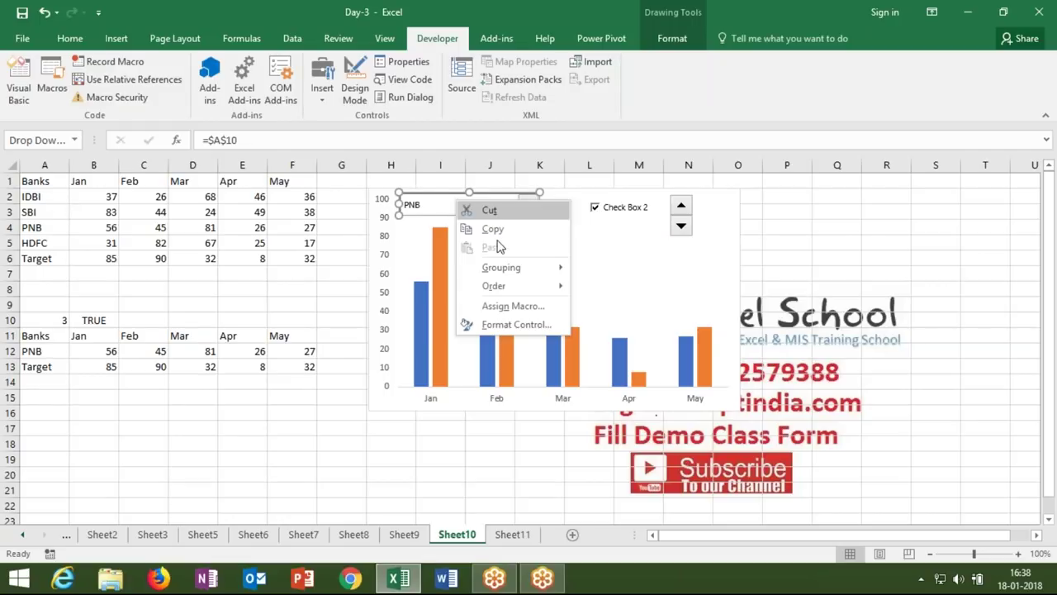
left_click(499, 324)
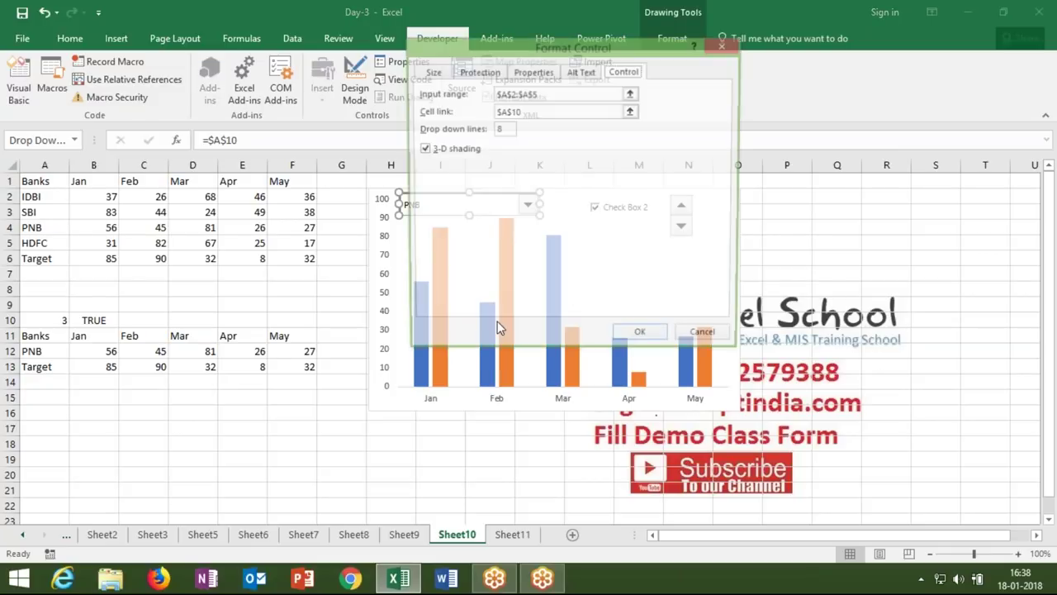
left_click(542, 94)
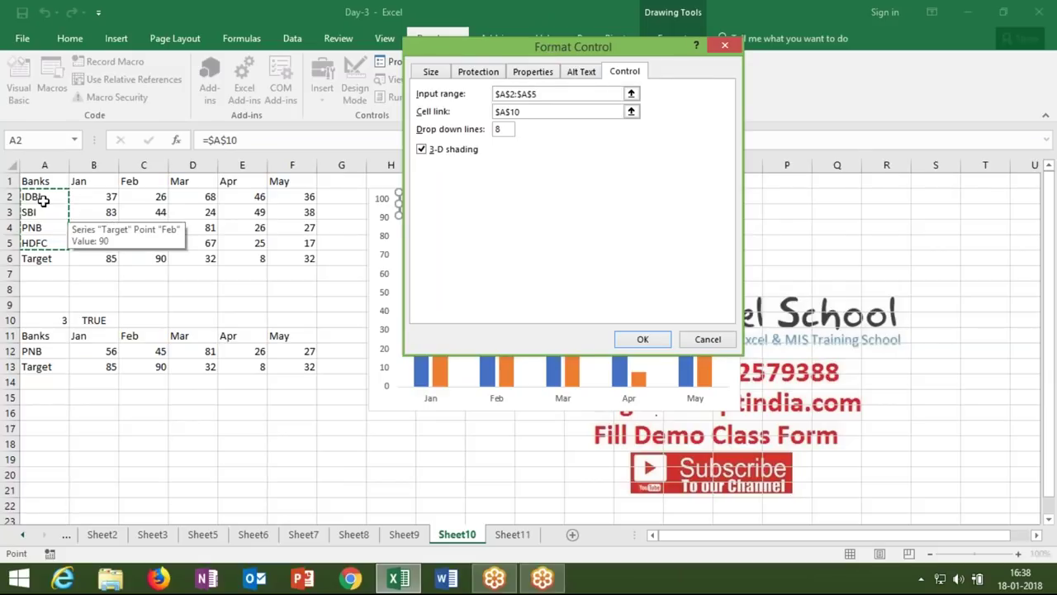
left_click(538, 110)
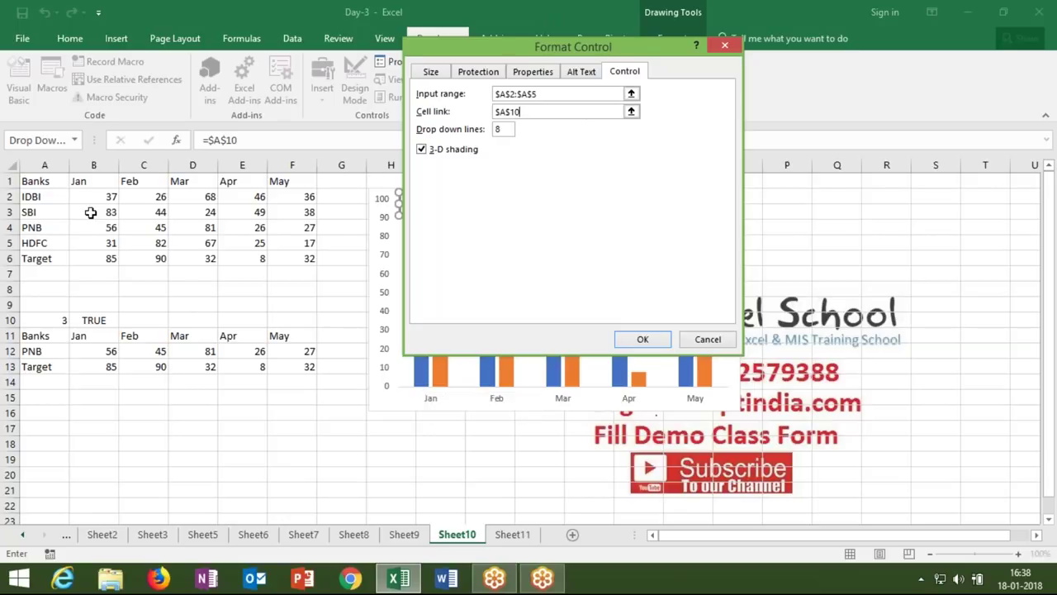
left_click(582, 111)
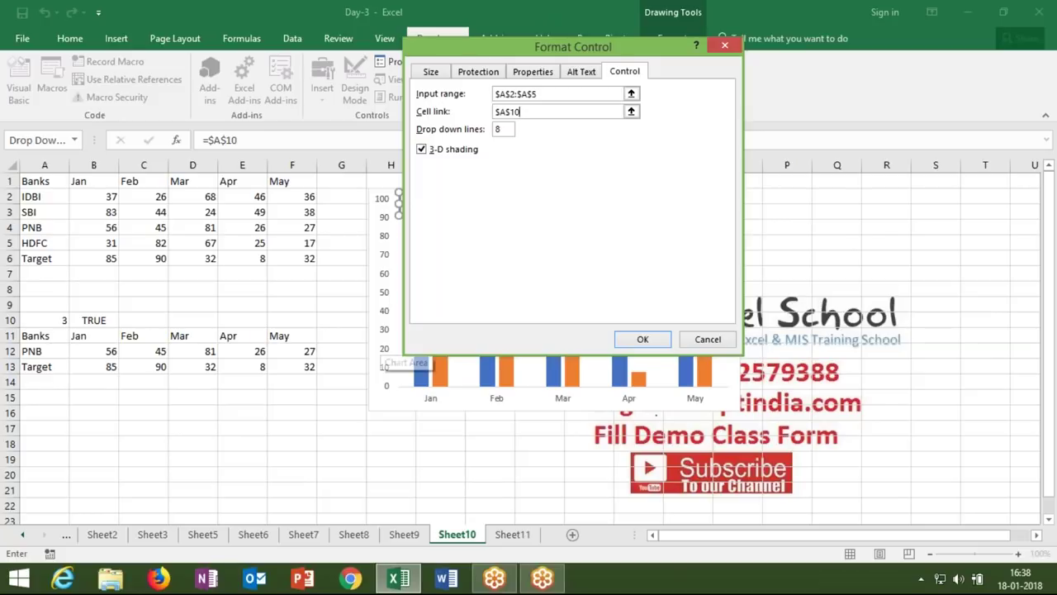
left_click(642, 339)
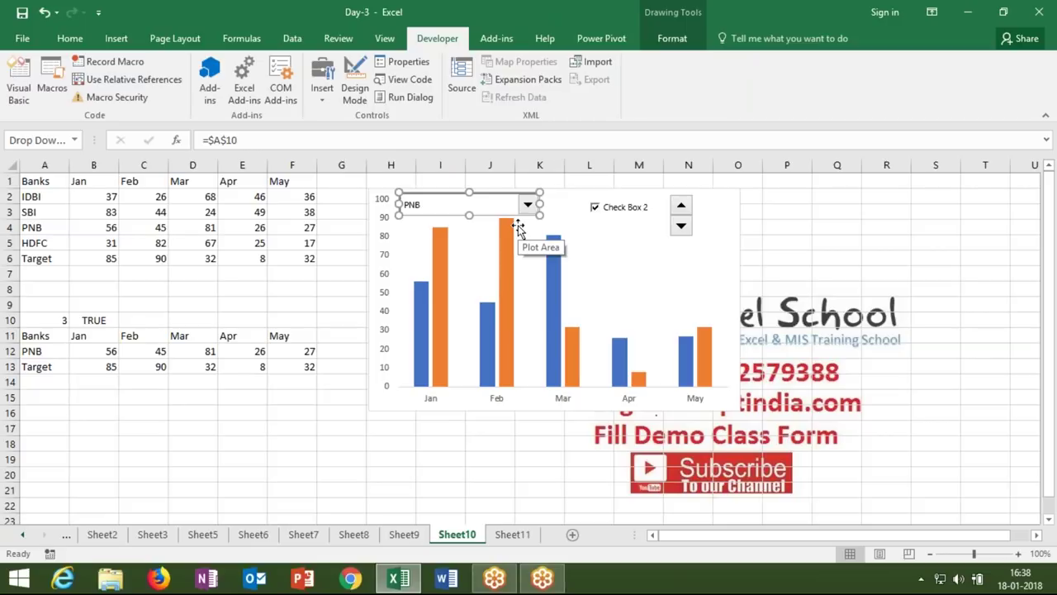
Choose SBI in the bank dropdown, briefly trying PNB, so A10 reads 2
left_click(242, 320)
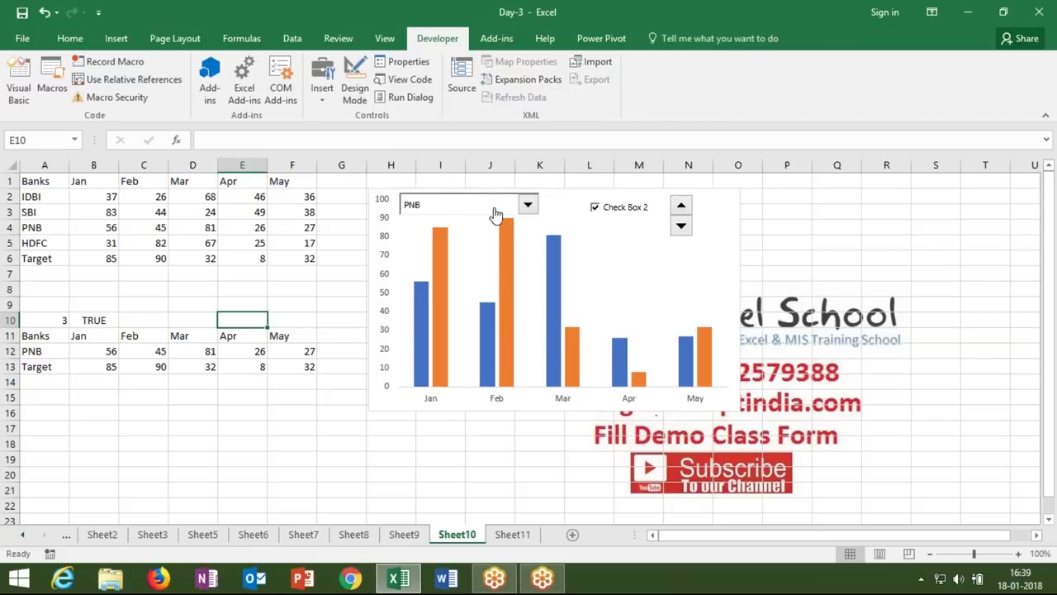
left_click(497, 208)
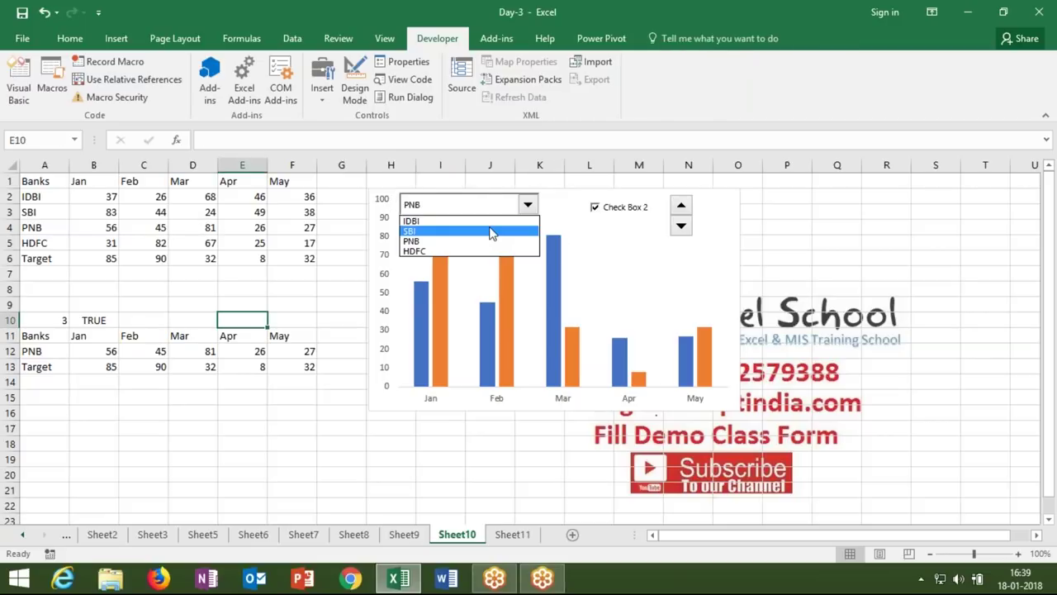
left_click(490, 231)
left_click(486, 207)
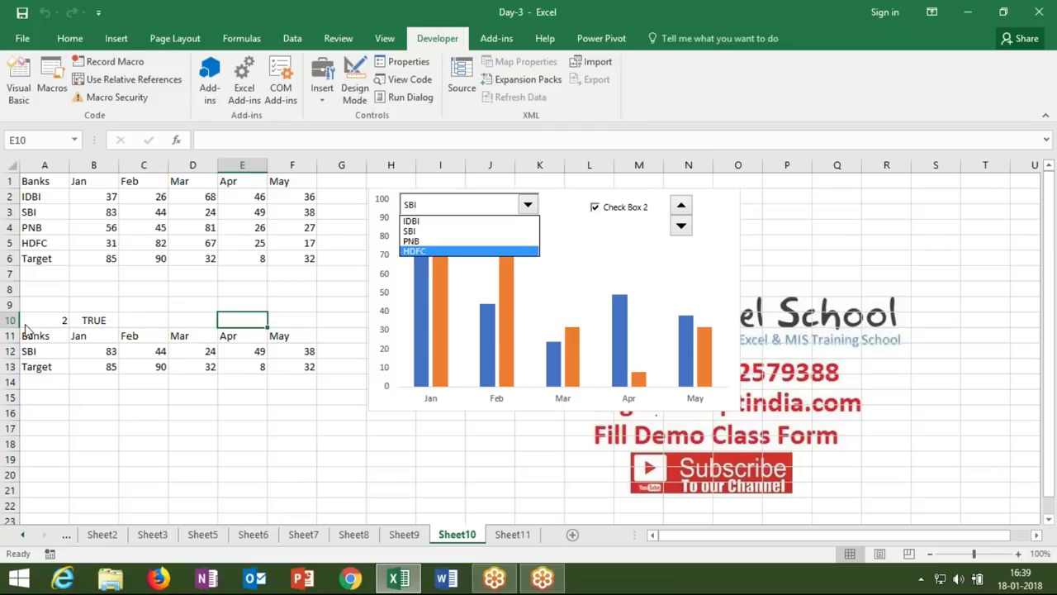
left_click(443, 242)
left_click(438, 206)
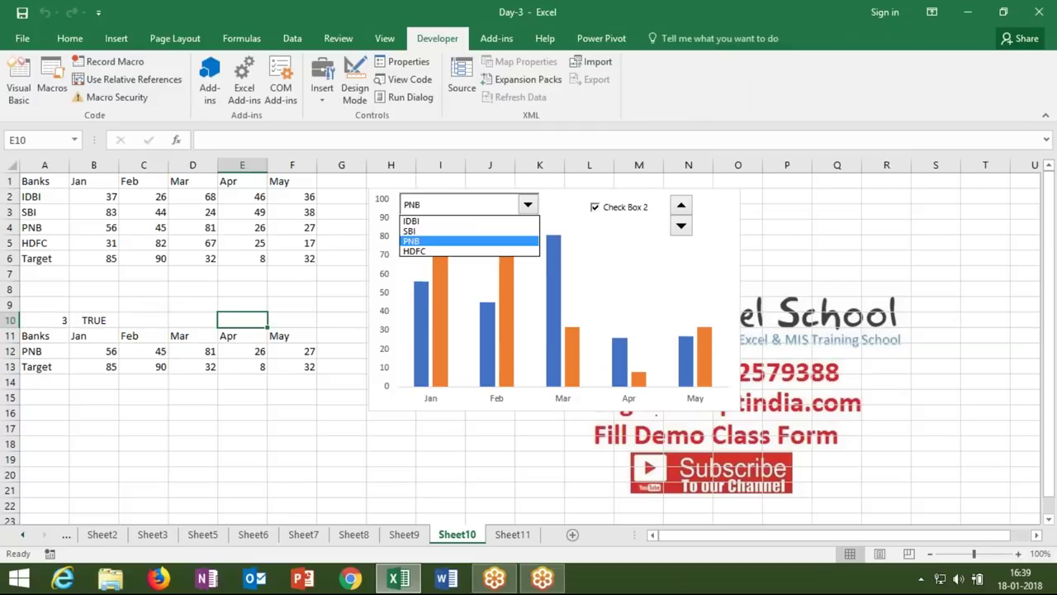
left_click(438, 232)
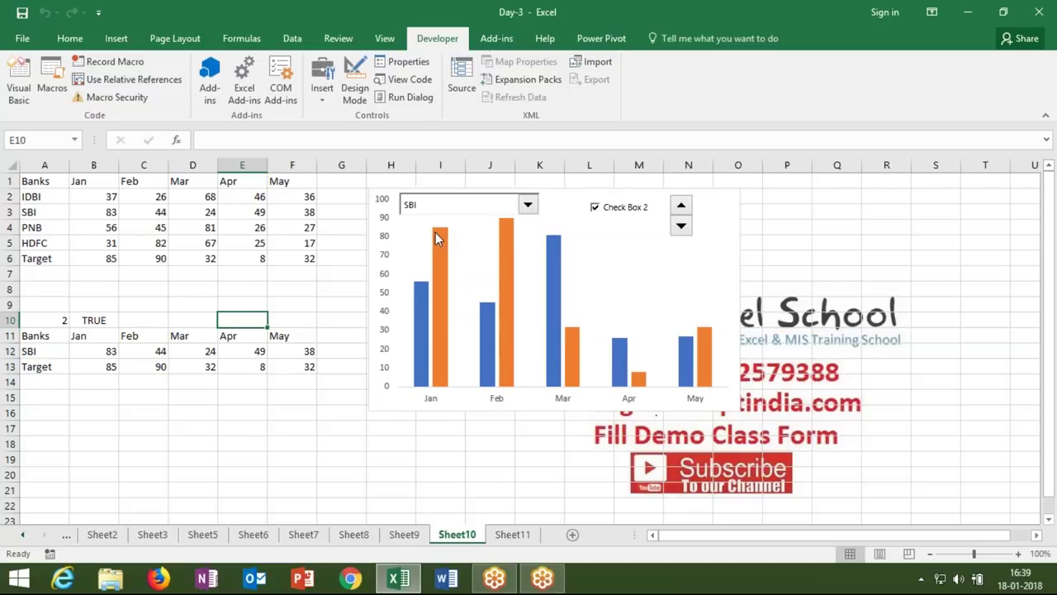
Review the OFFSET formula in A12 that pulls the chosen bank's figures
left_click(61, 351)
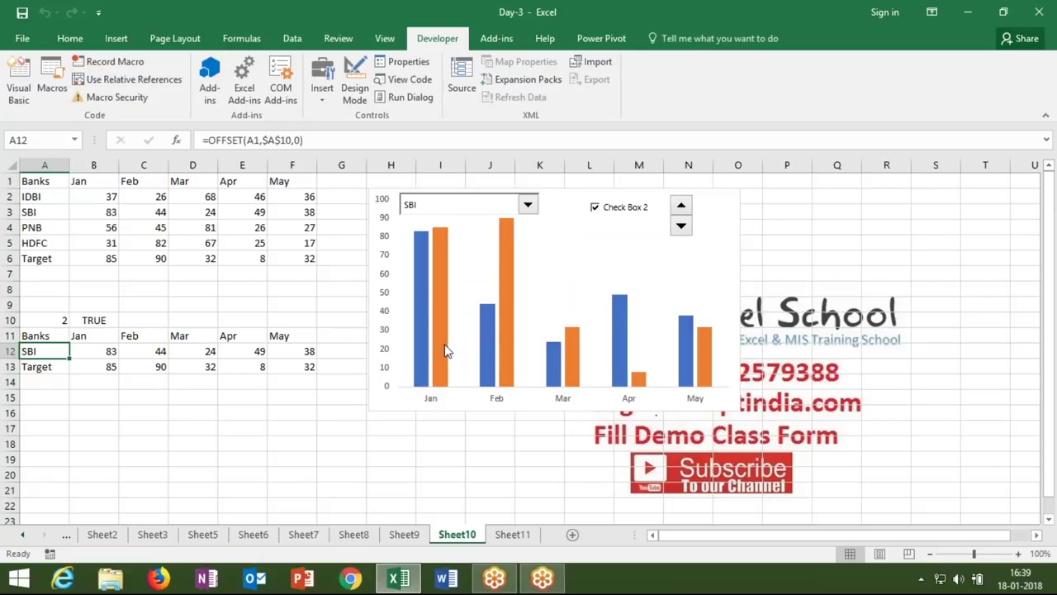
mouse_move(445, 350)
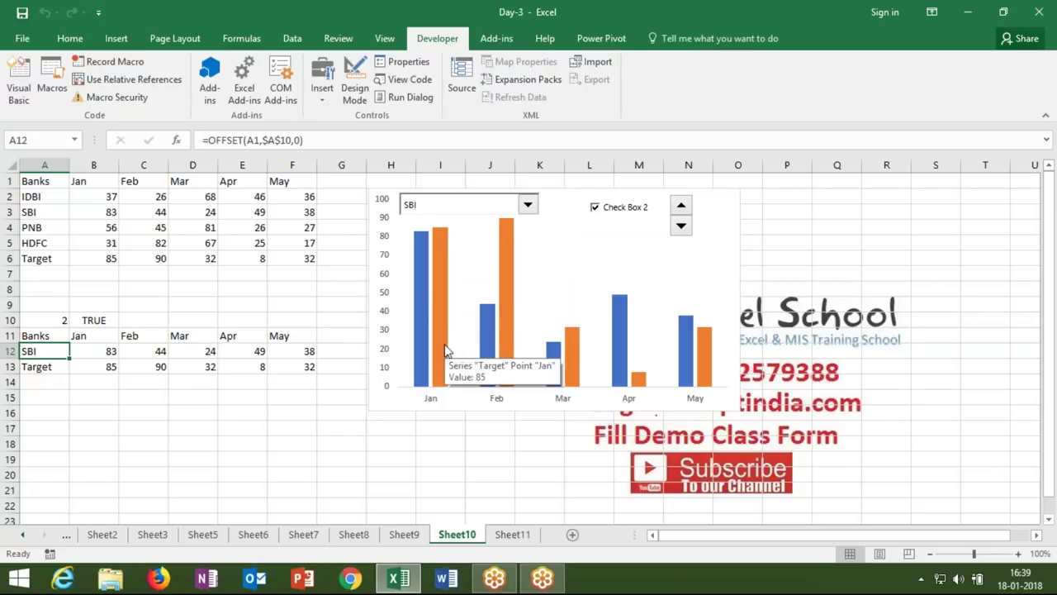
left_click(30, 166)
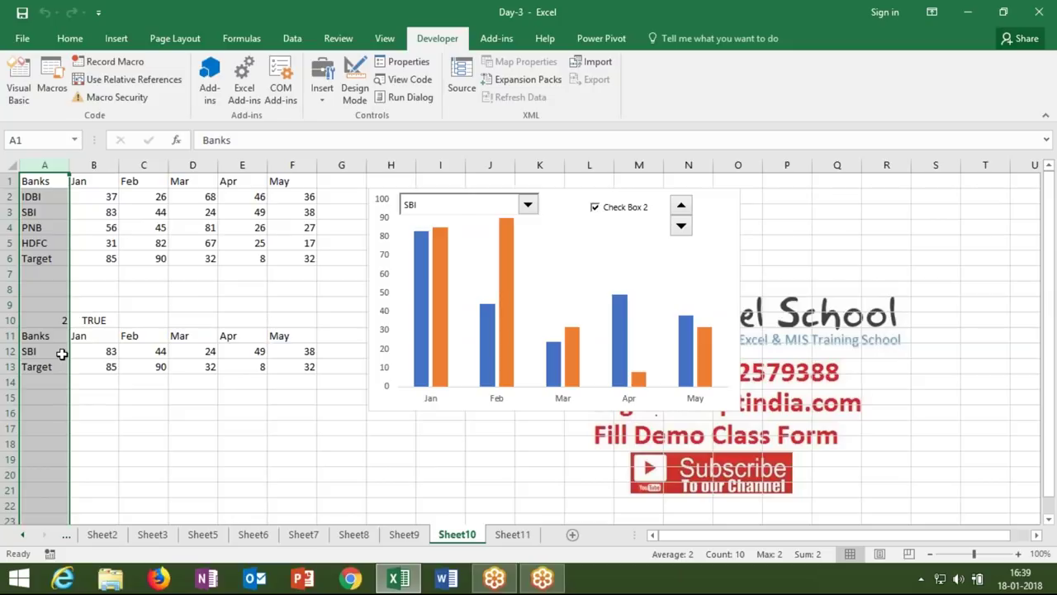
left_click(61, 353)
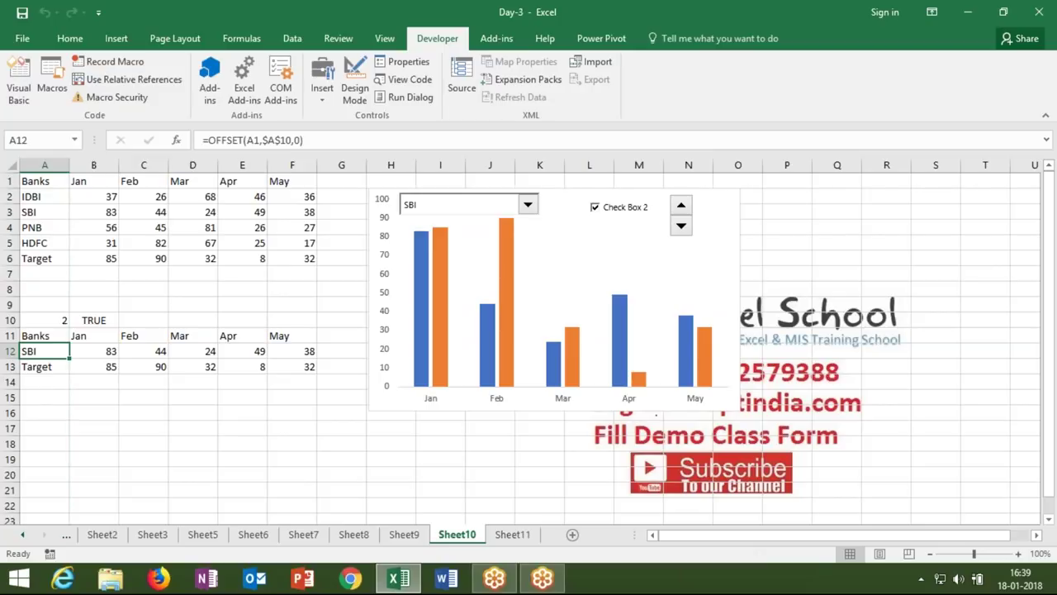
Toggle the Target series off and on, then check B10's TRUE value and the Target IF formula
left_click(632, 213)
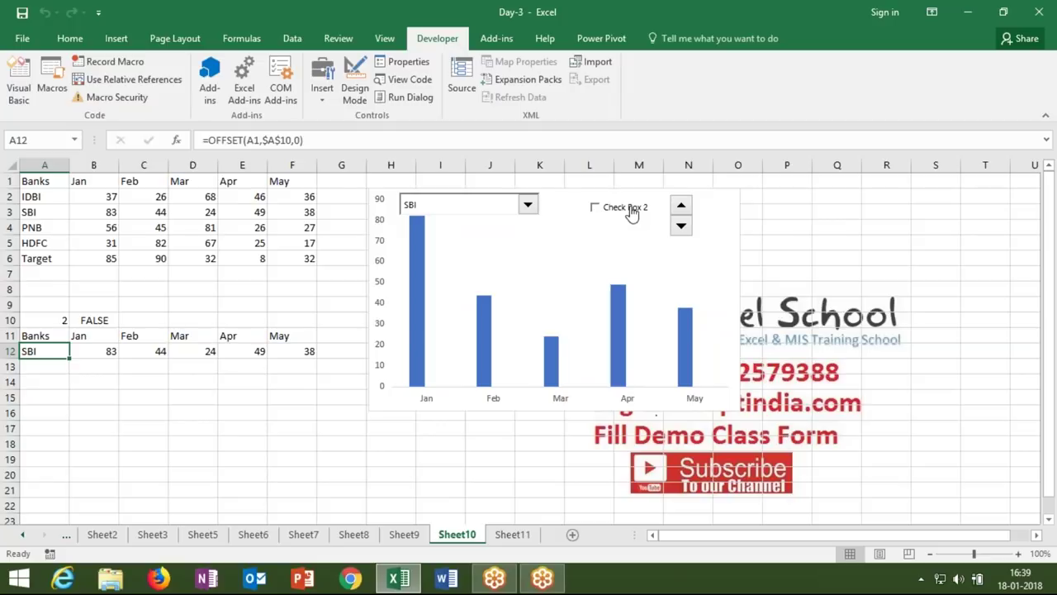
left_click(632, 212)
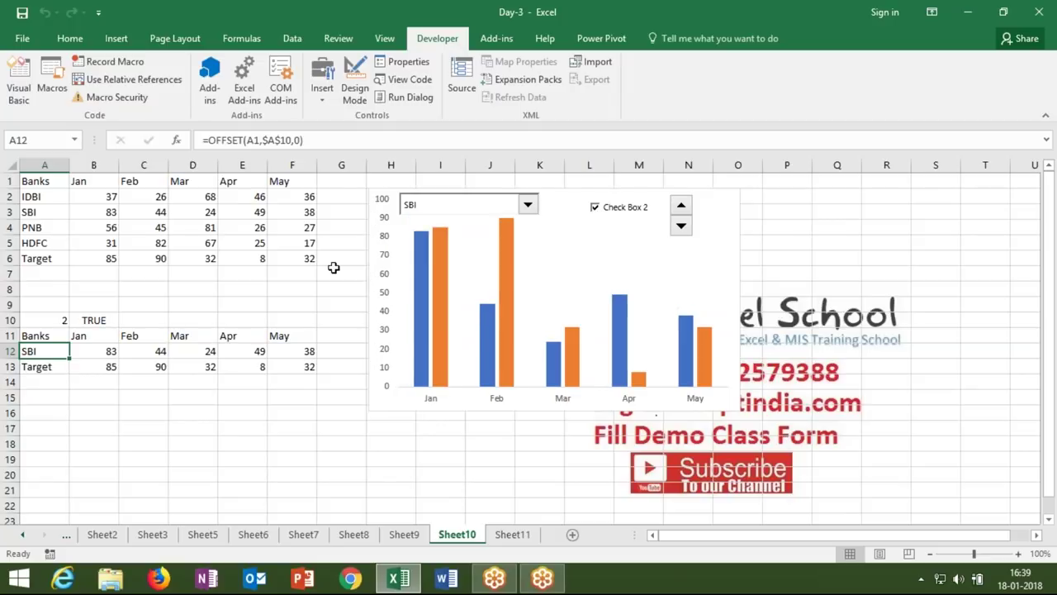
left_click(103, 322)
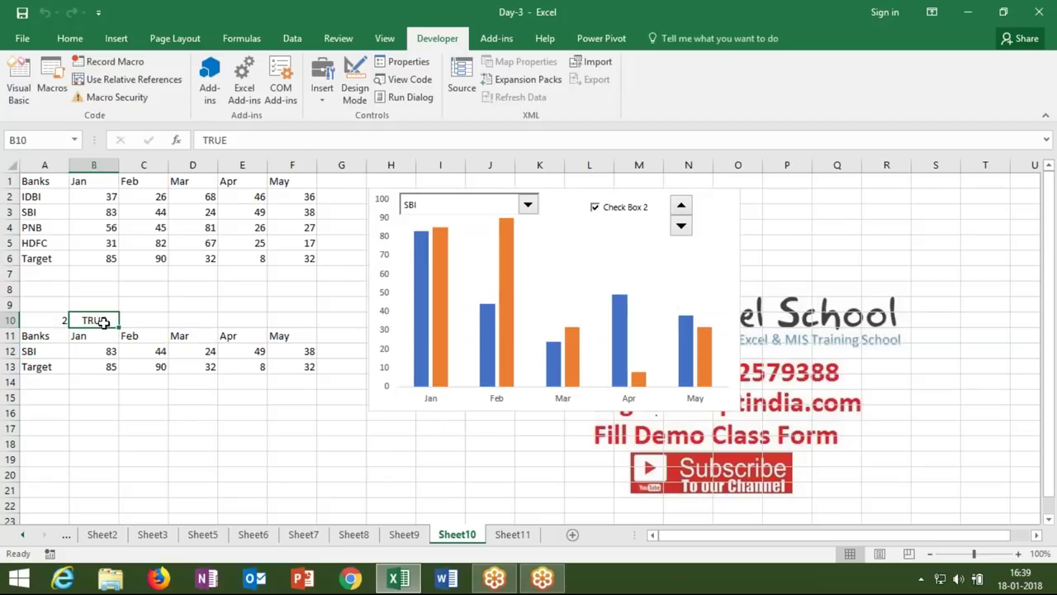
left_click(54, 369)
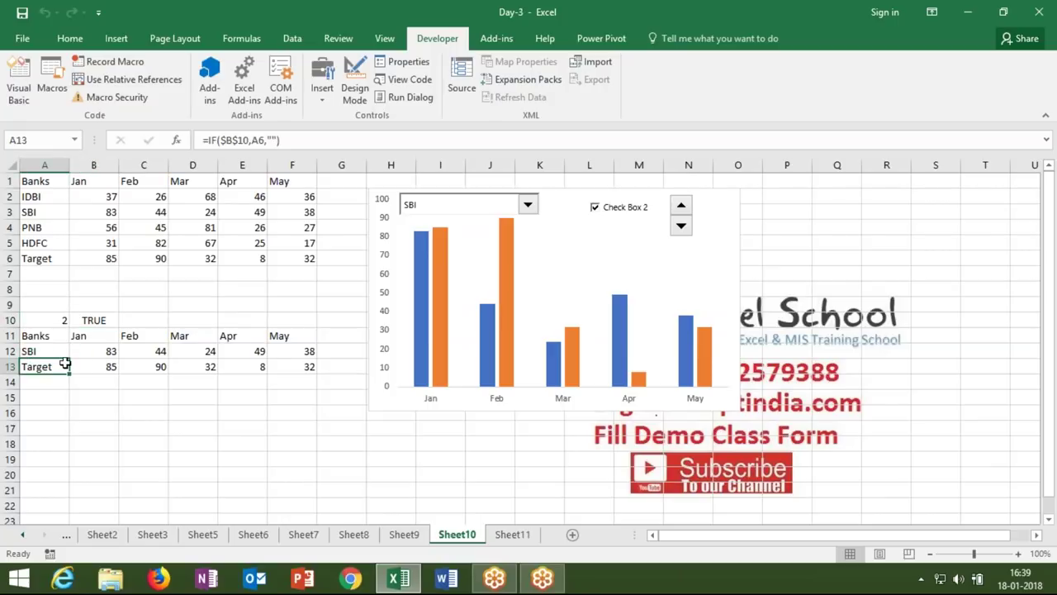
Step the spin button to PNB and back to SBI, check A12's OFFSET formula, and save
left_click(682, 206)
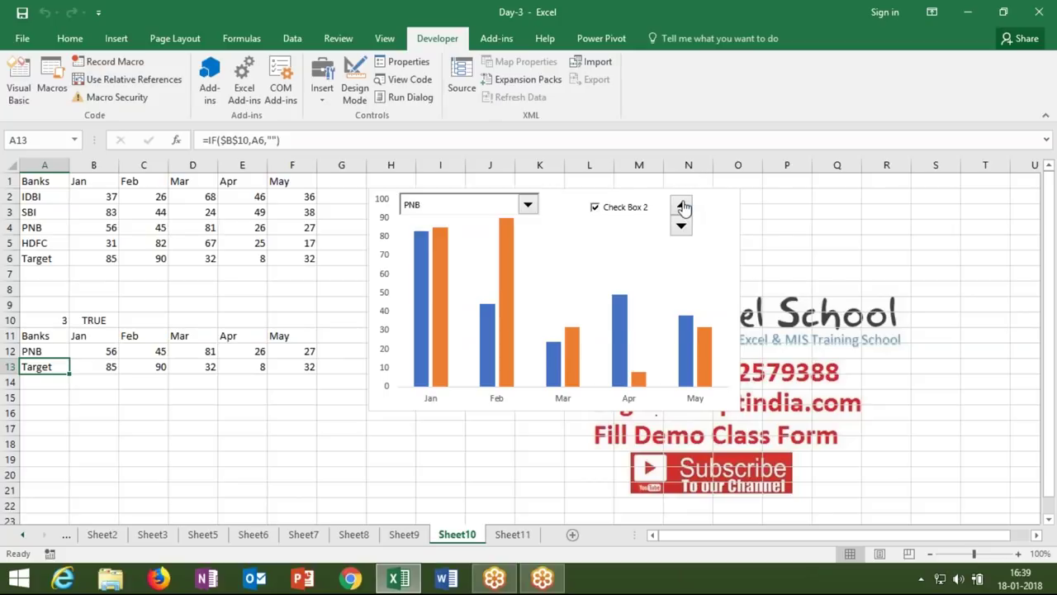
left_click(683, 226)
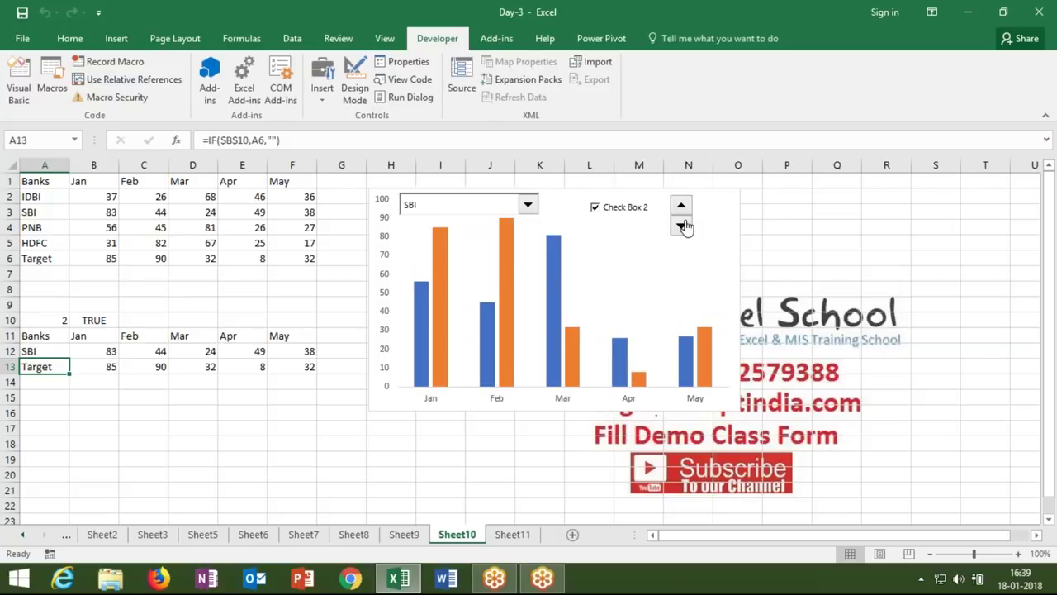
left_click(58, 352)
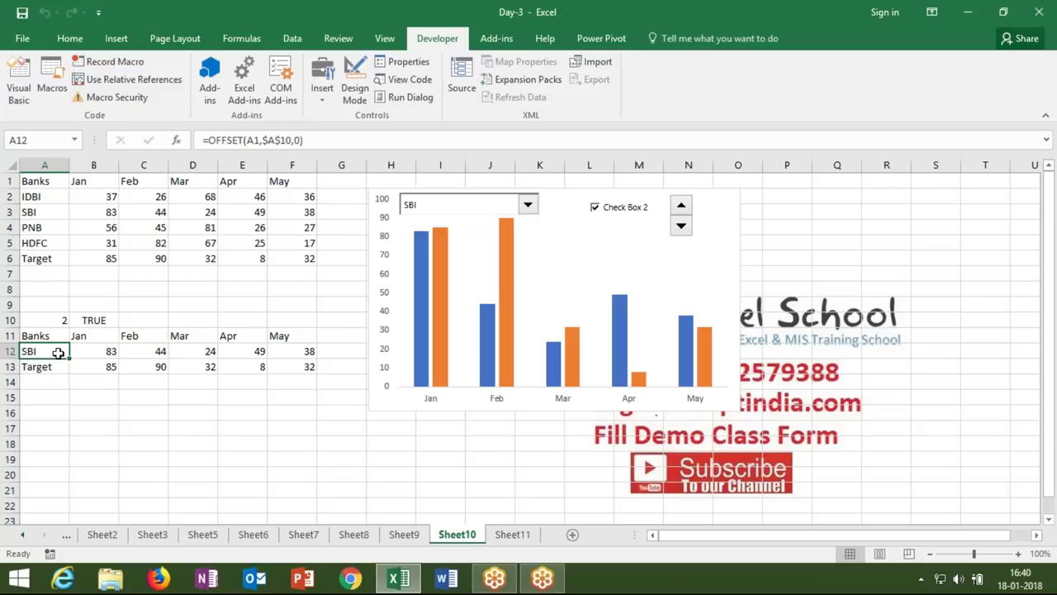
left_click(22, 14)
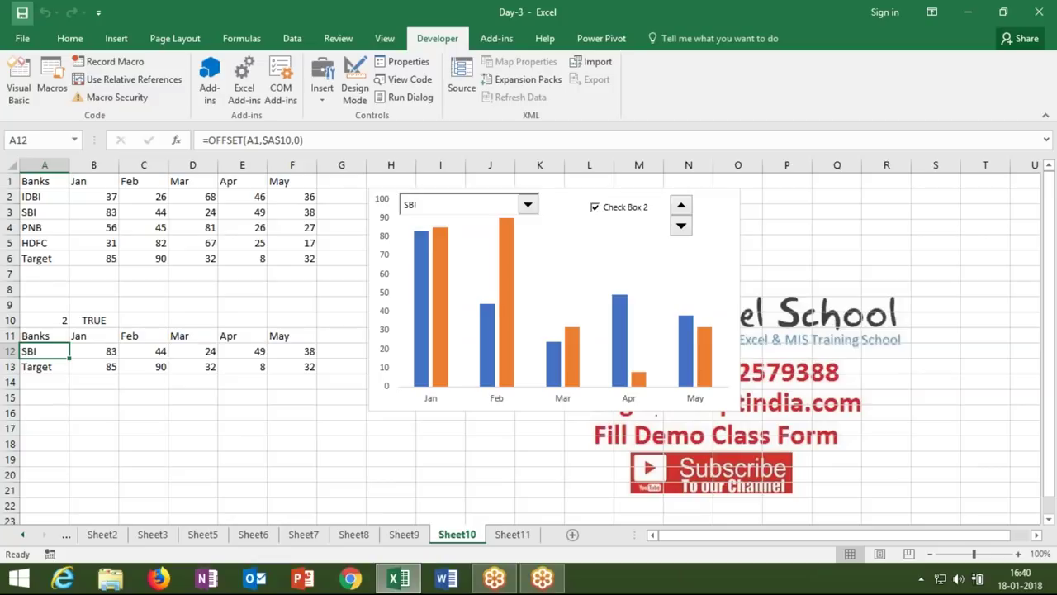
Save the workbook once more, then refresh the Windows desktop twice
left_click(23, 14)
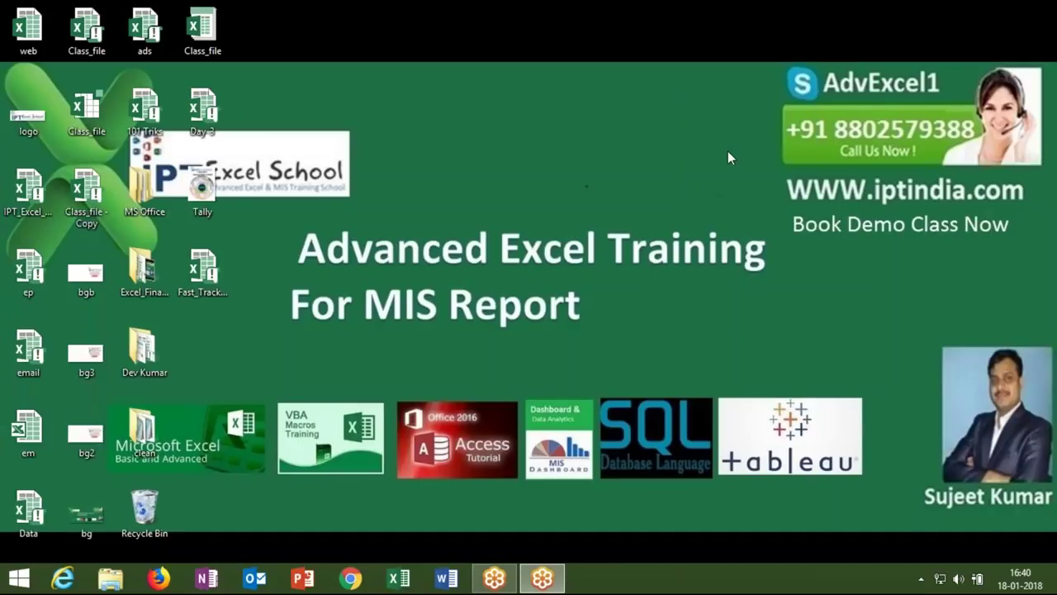
right_click(614, 185)
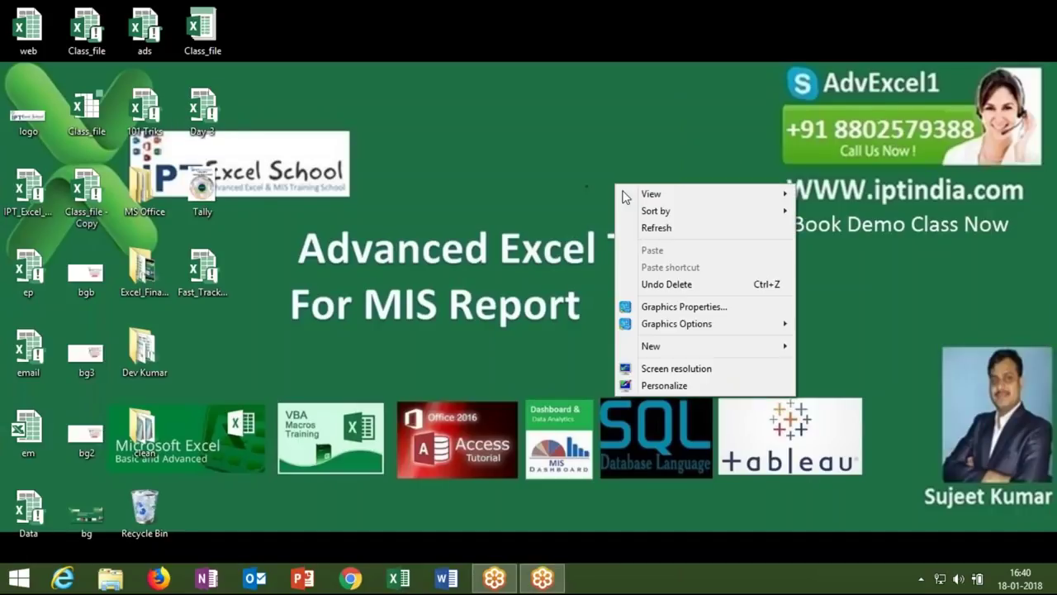
left_click(668, 233)
right_click(546, 211)
left_click(599, 253)
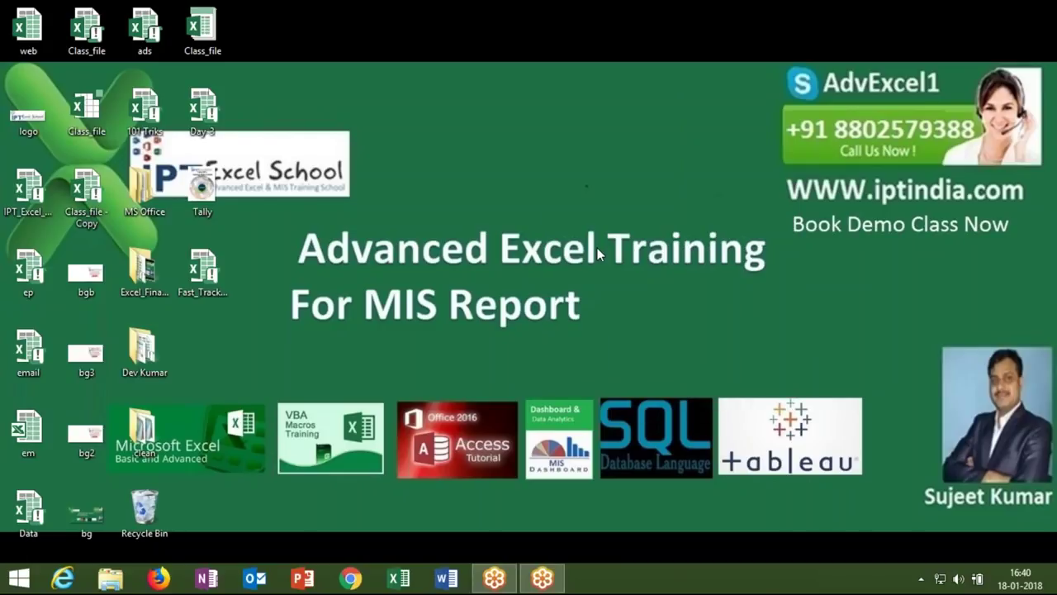